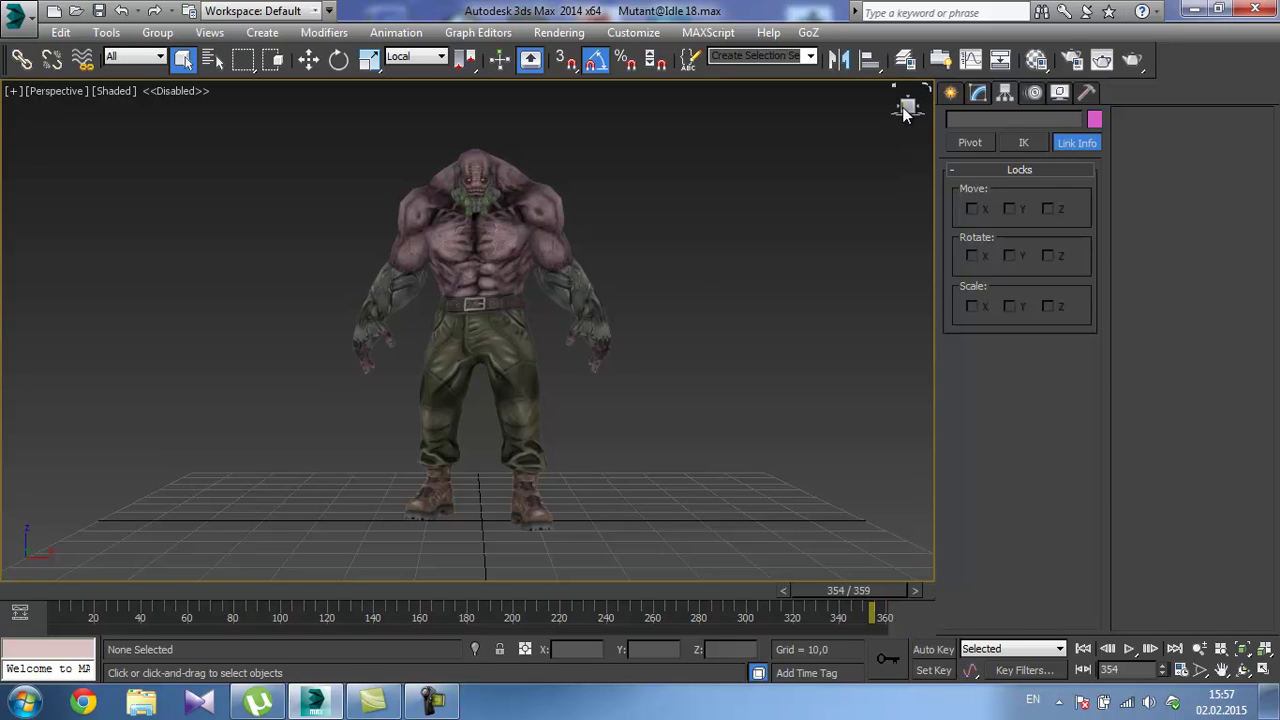
drag(908, 113, 663, 172)
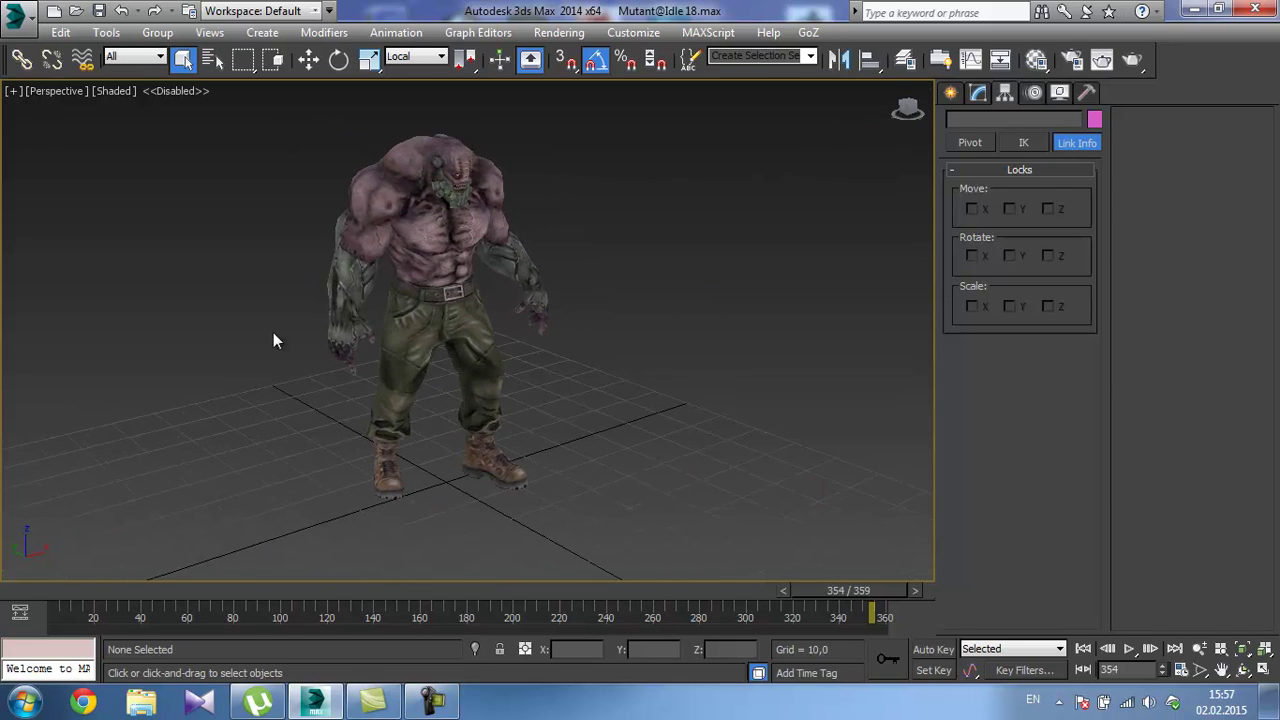
middle_drag(563, 247, 655, 258)
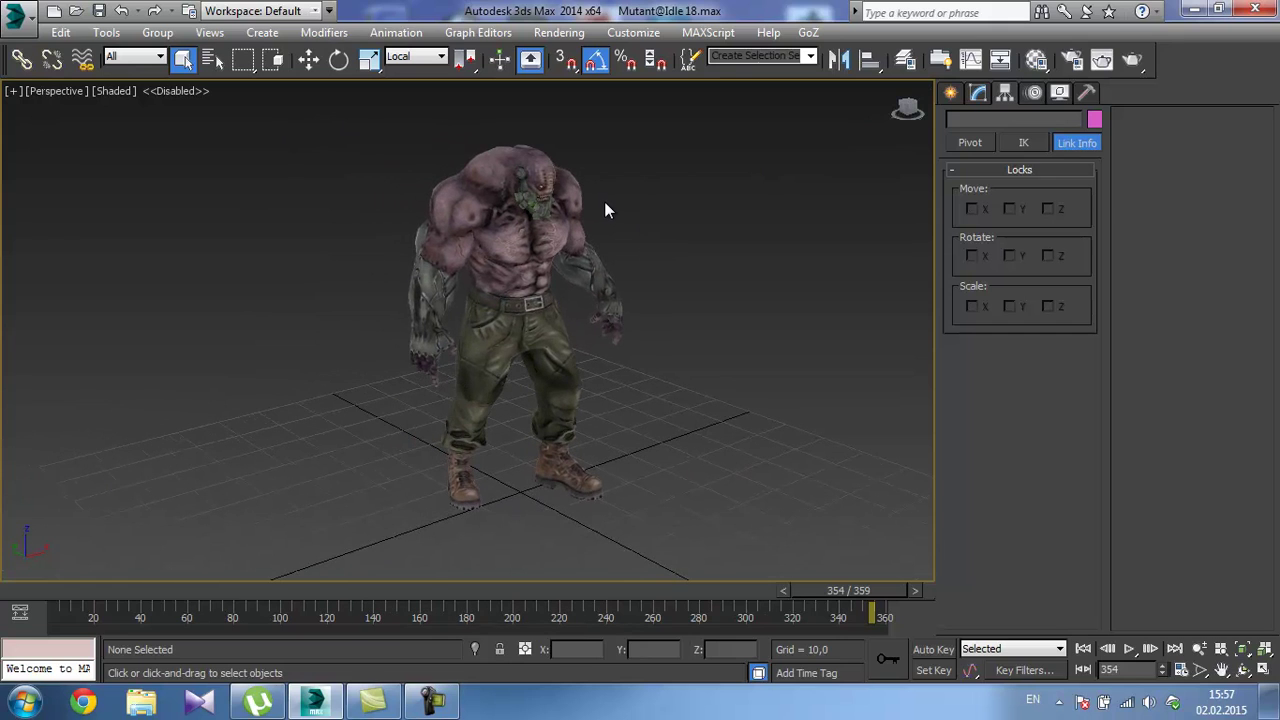
scroll(604, 203, up, 3)
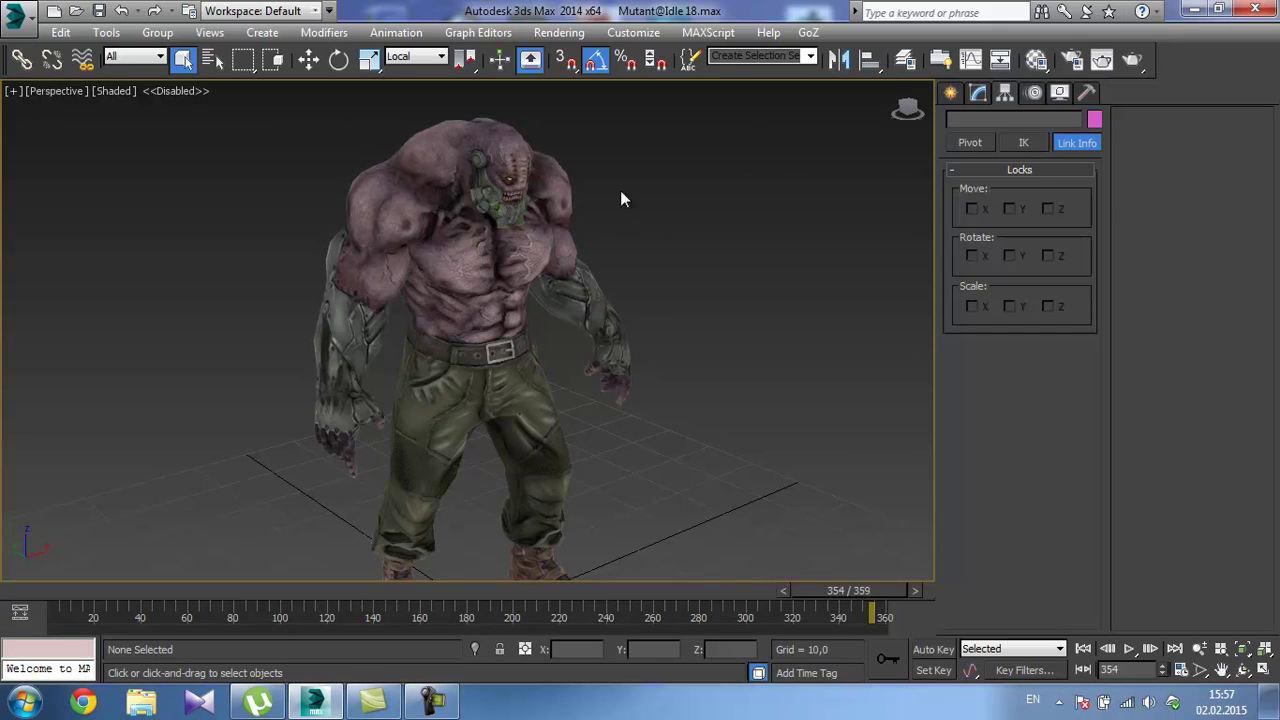
drag(910, 113, 829, 109)
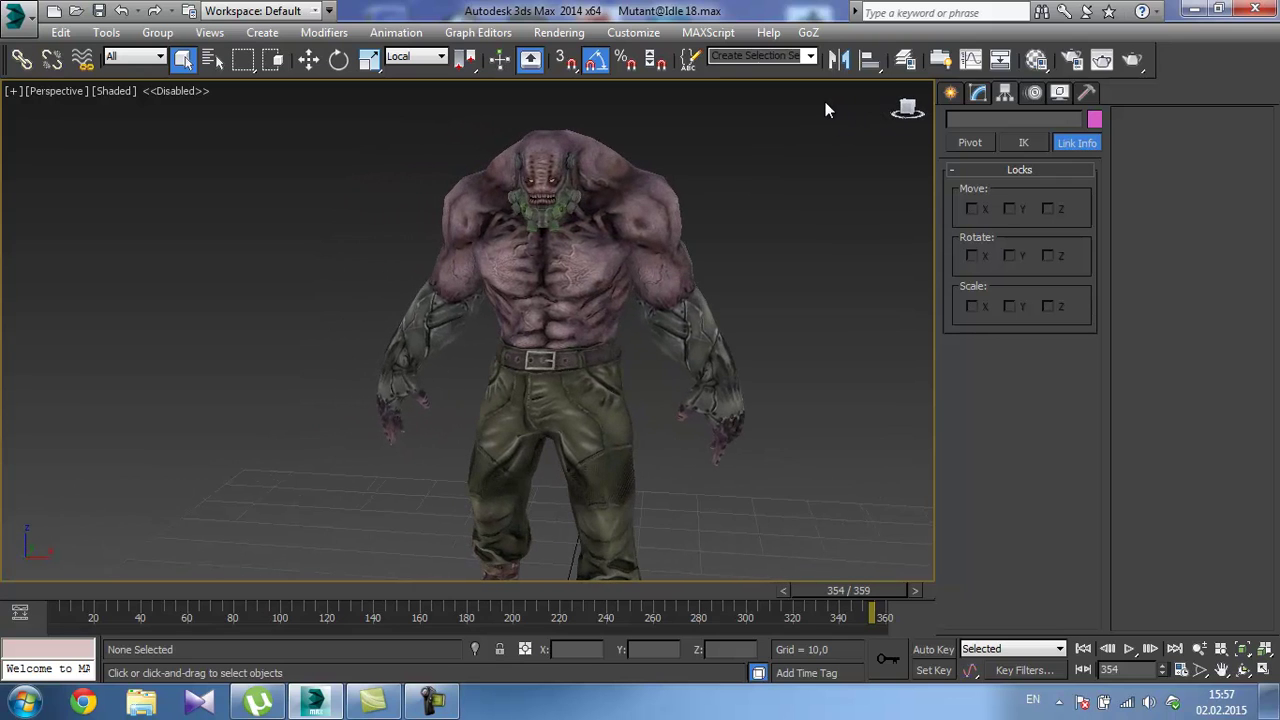
Open the Mutant_Basic scene file containing the character in its base pose.
click(20, 16)
click(55, 142)
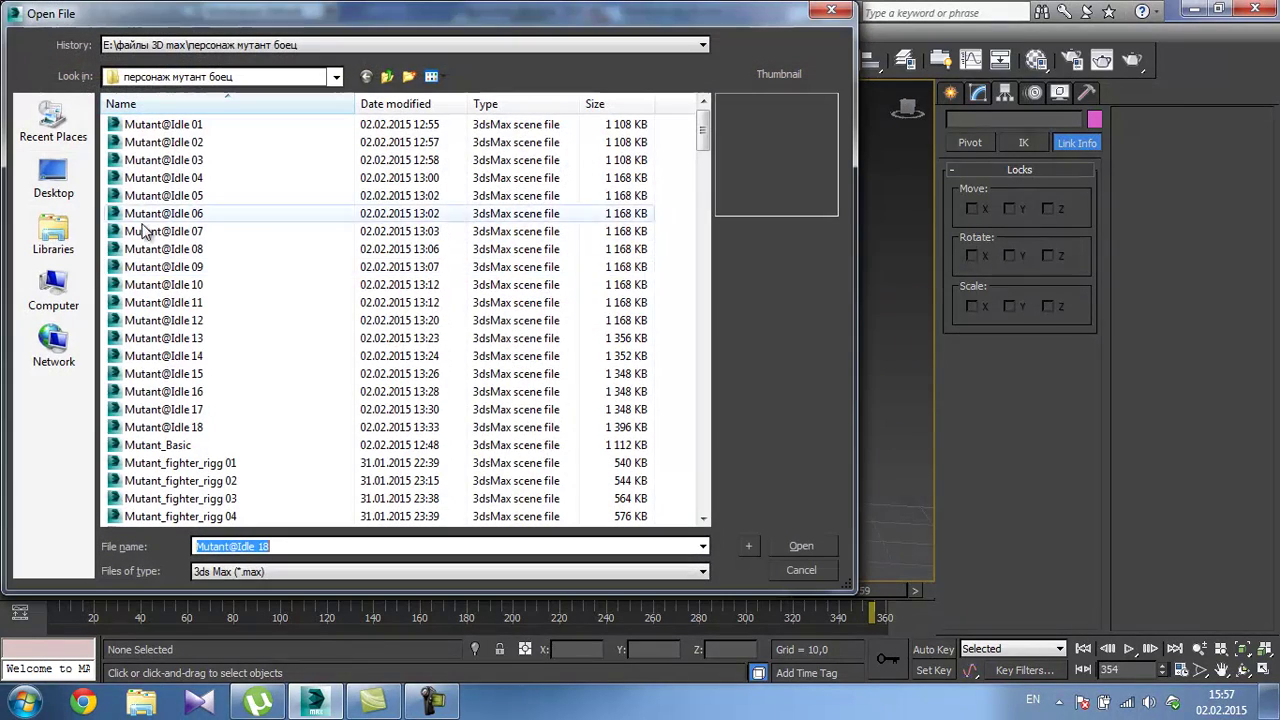
click(163, 394)
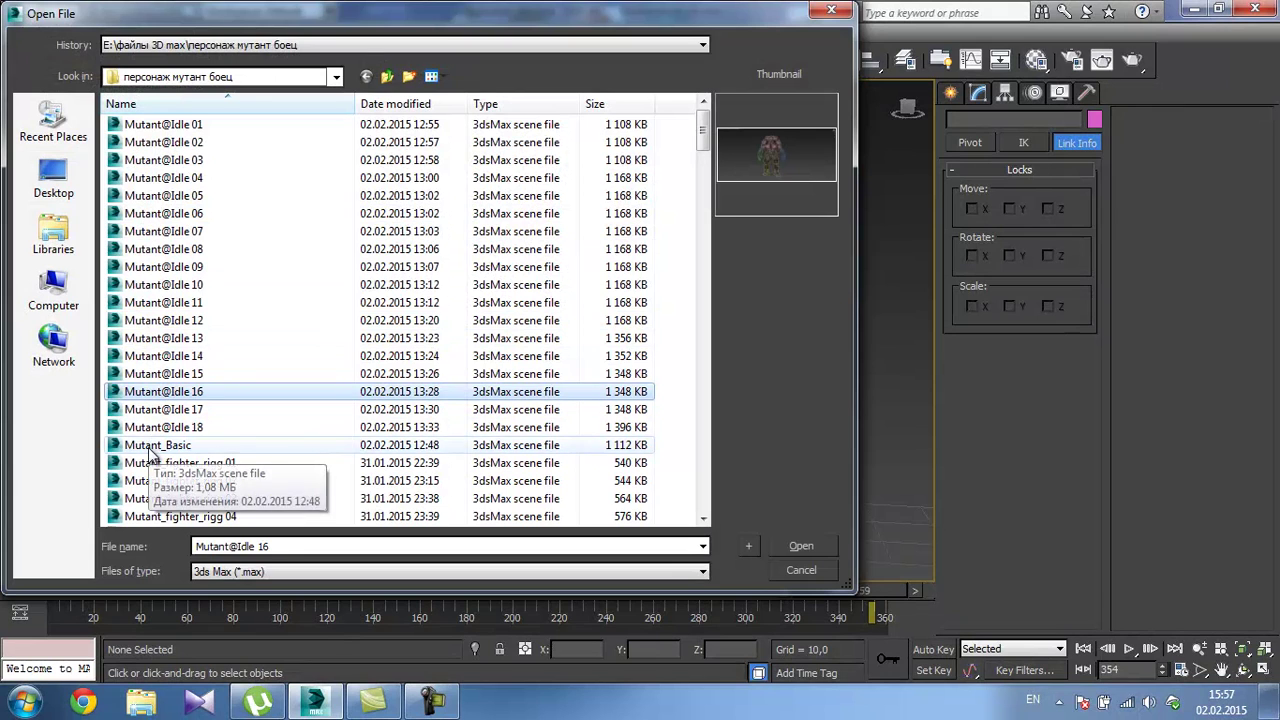
click(157, 447)
click(800, 544)
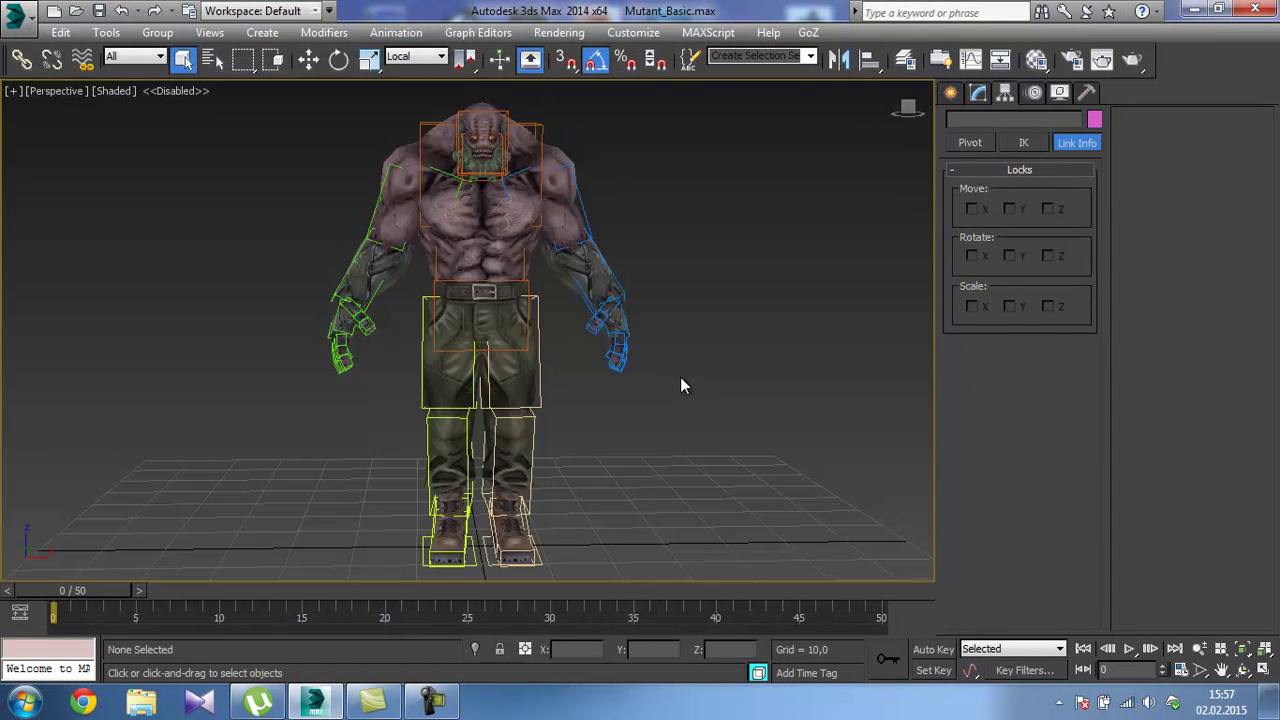
alt+middle_drag(647, 393, 540, 346)
Save the scene under the new file name Mutant@Walk 01 in the same folder.
click(25, 22)
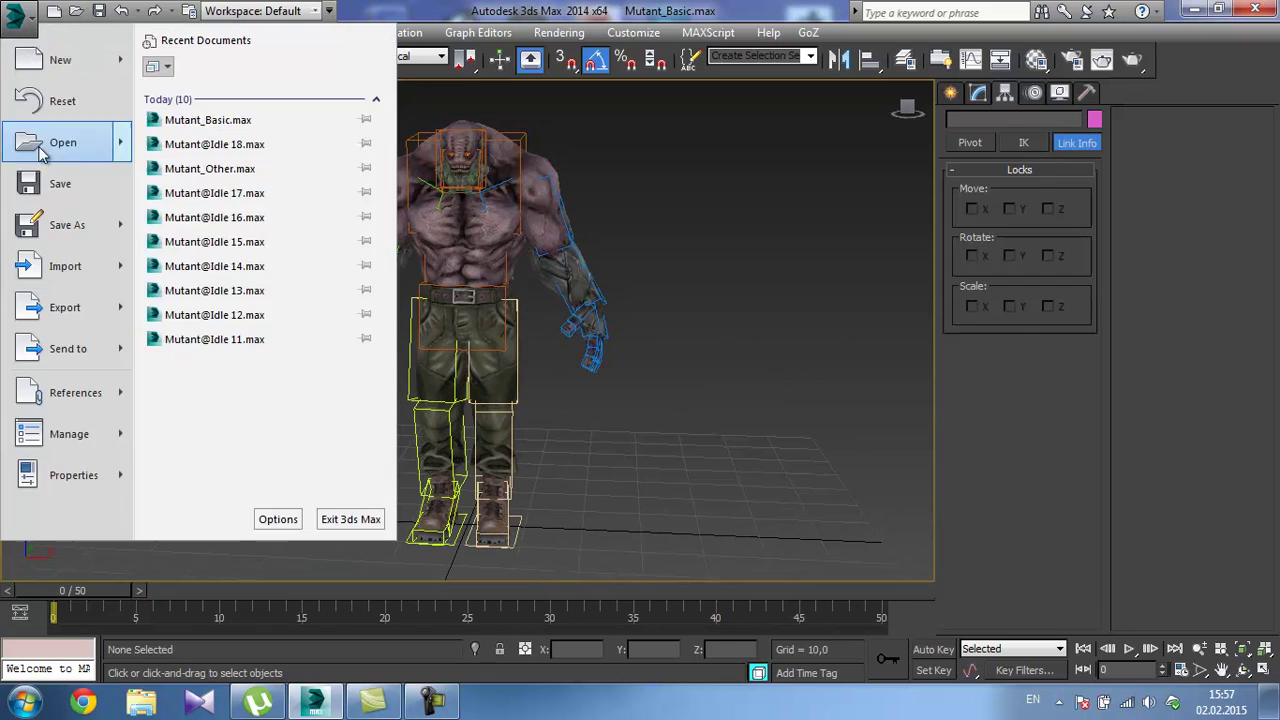
click(73, 235)
click(262, 546)
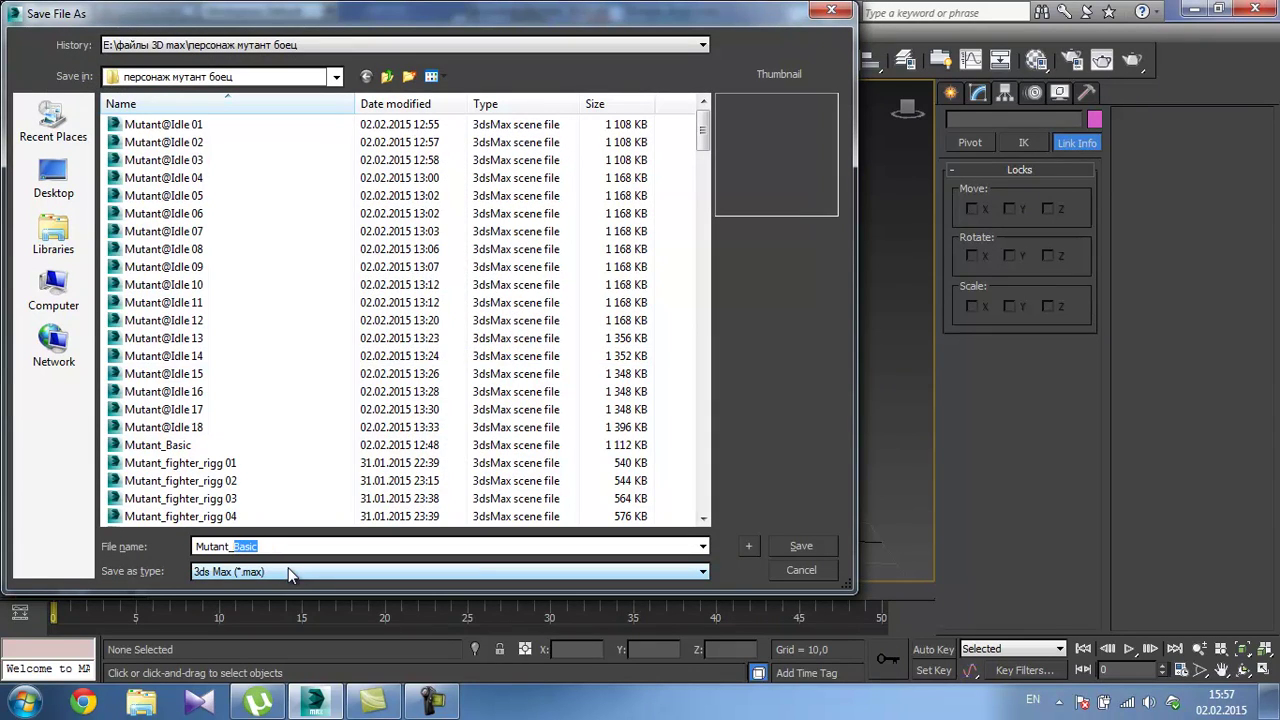
key(BackSpace)
key(BackSpace)
text(@)
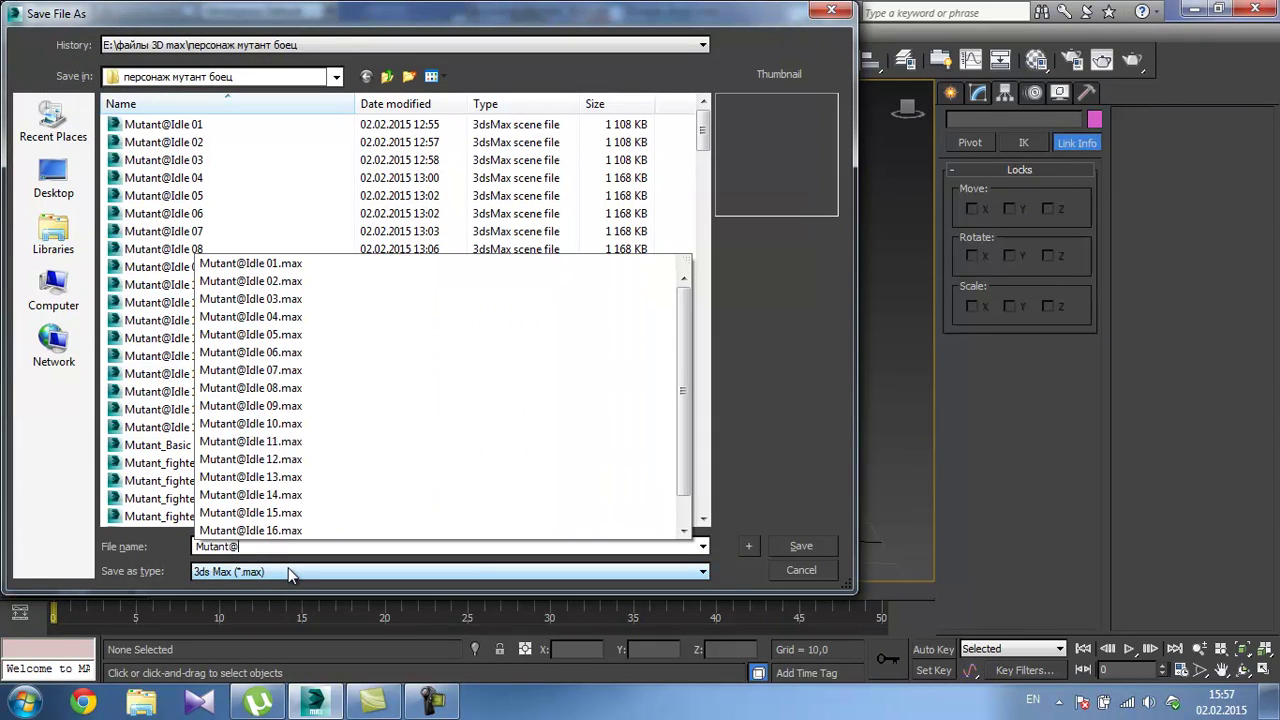
text(Walk 01)
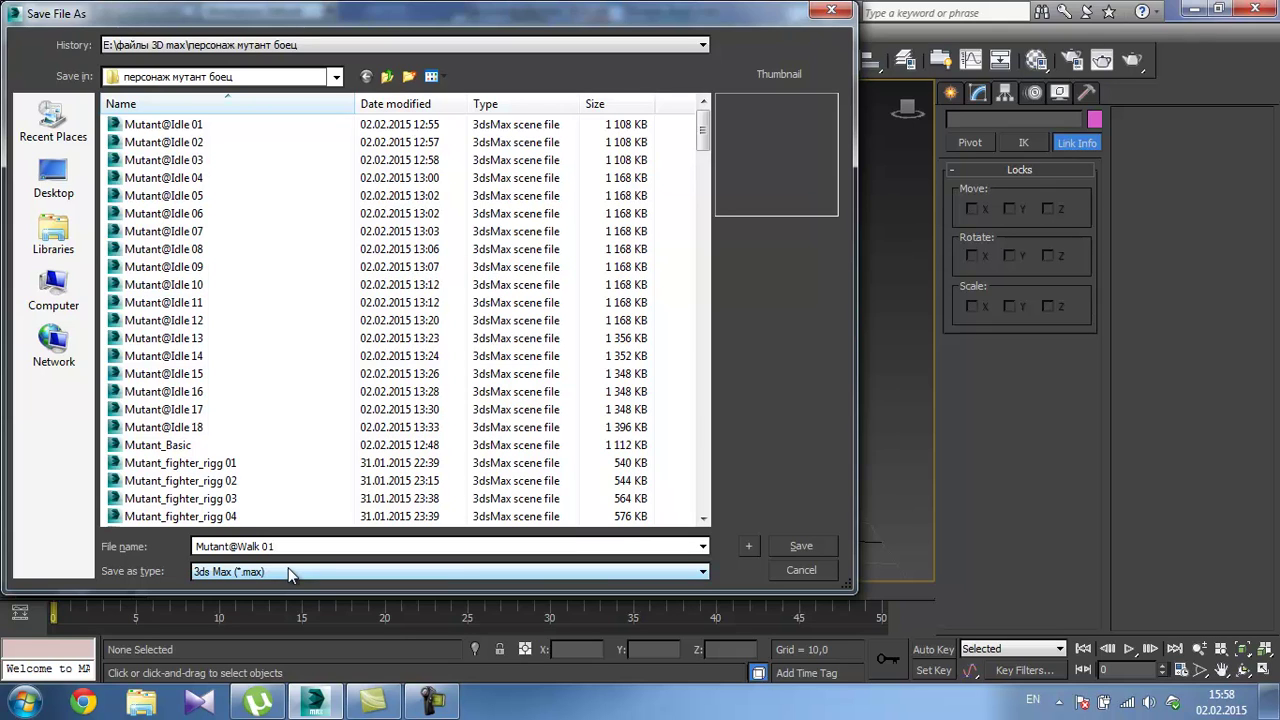
key(Return)
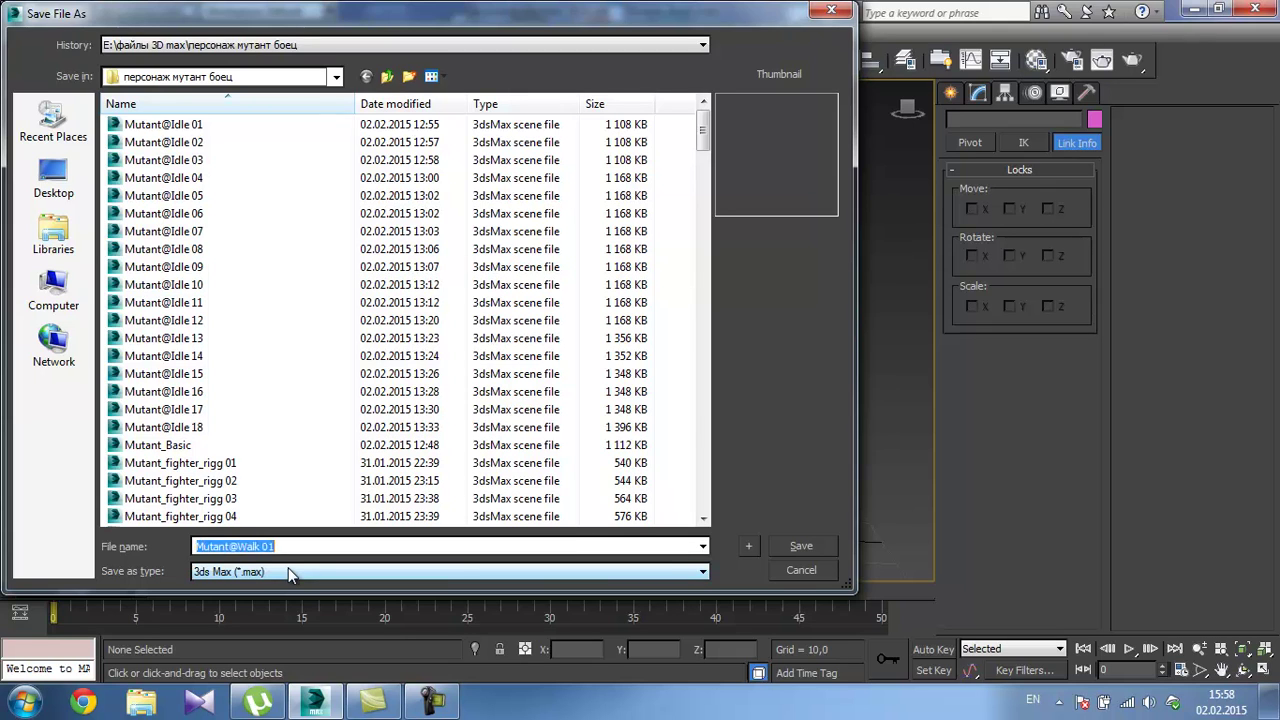
Check the Inherit Rotation setting for Animation Mode on the character's left and right upper arm bones.
alt+middle_drag(503, 213, 557, 212)
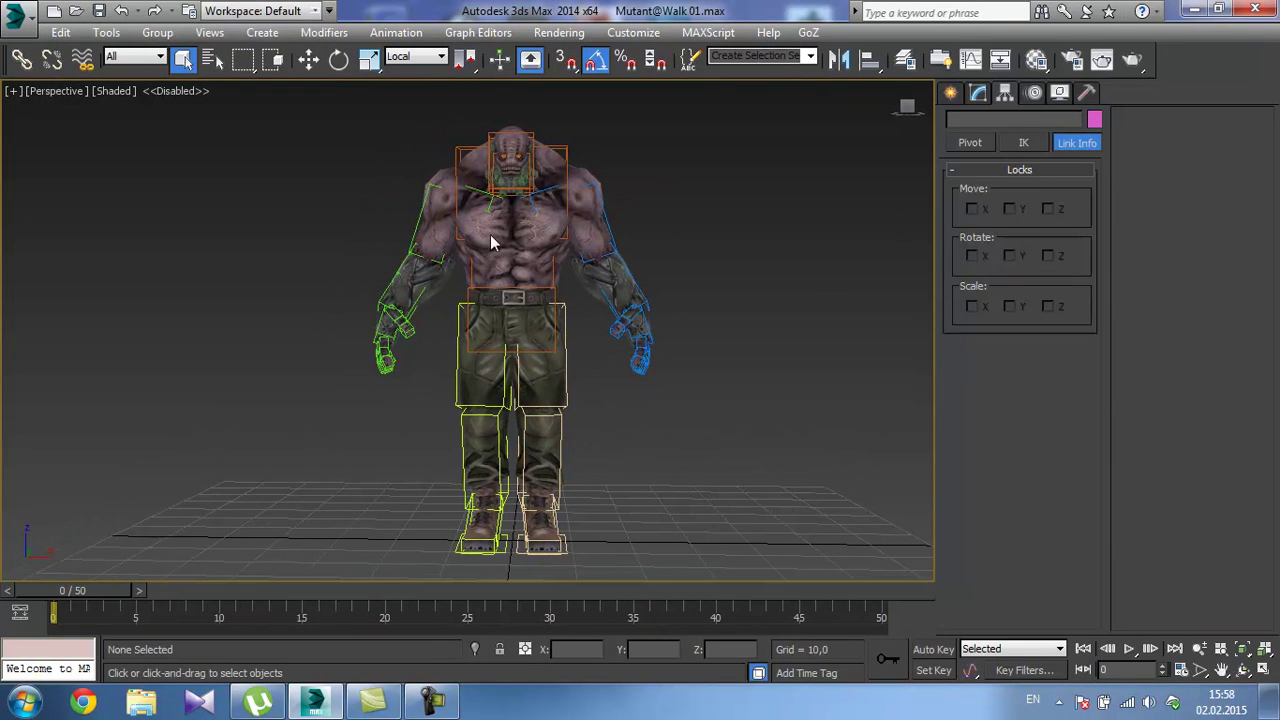
mouse_move(423, 269)
alt+middle_down()
mouse_move(417, 297)
mouse_move(608, 294)
mouse_move(423, 289)
alt+middle_up()
scroll(524, 336, up, 5)
middle_drag(566, 166, 506, 366)
scroll(507, 364, down, 4)
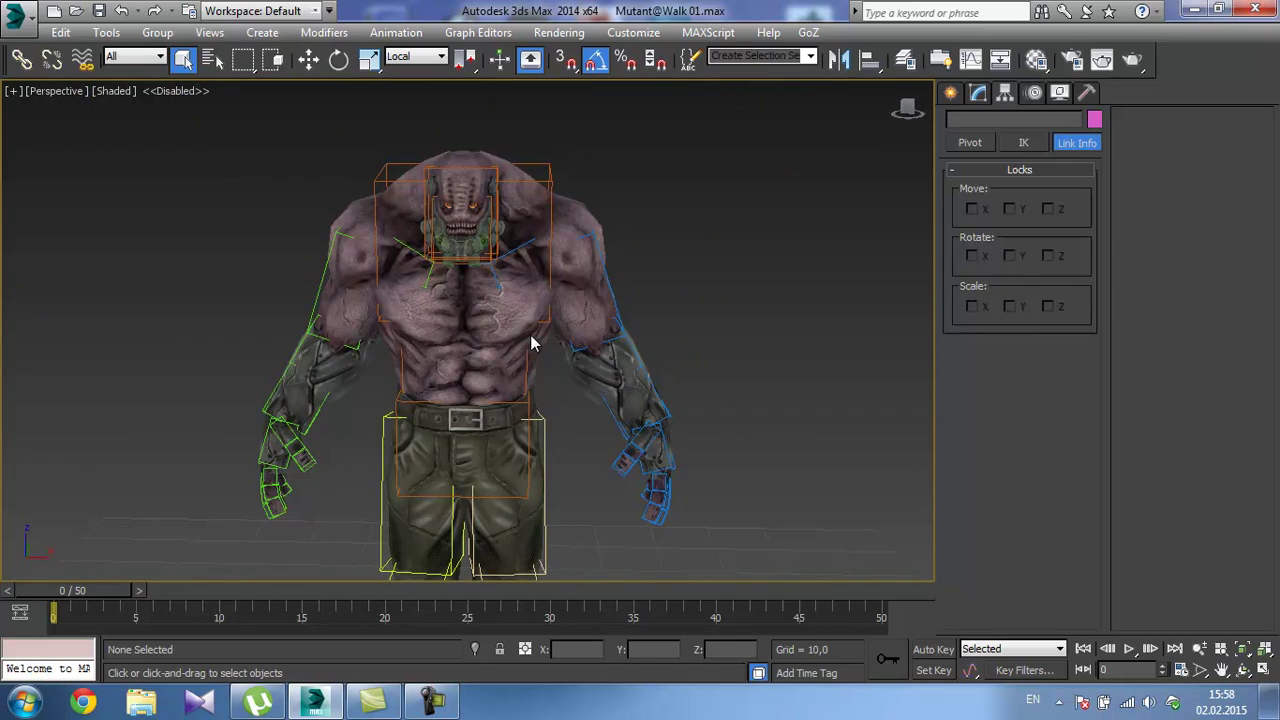
click(613, 290)
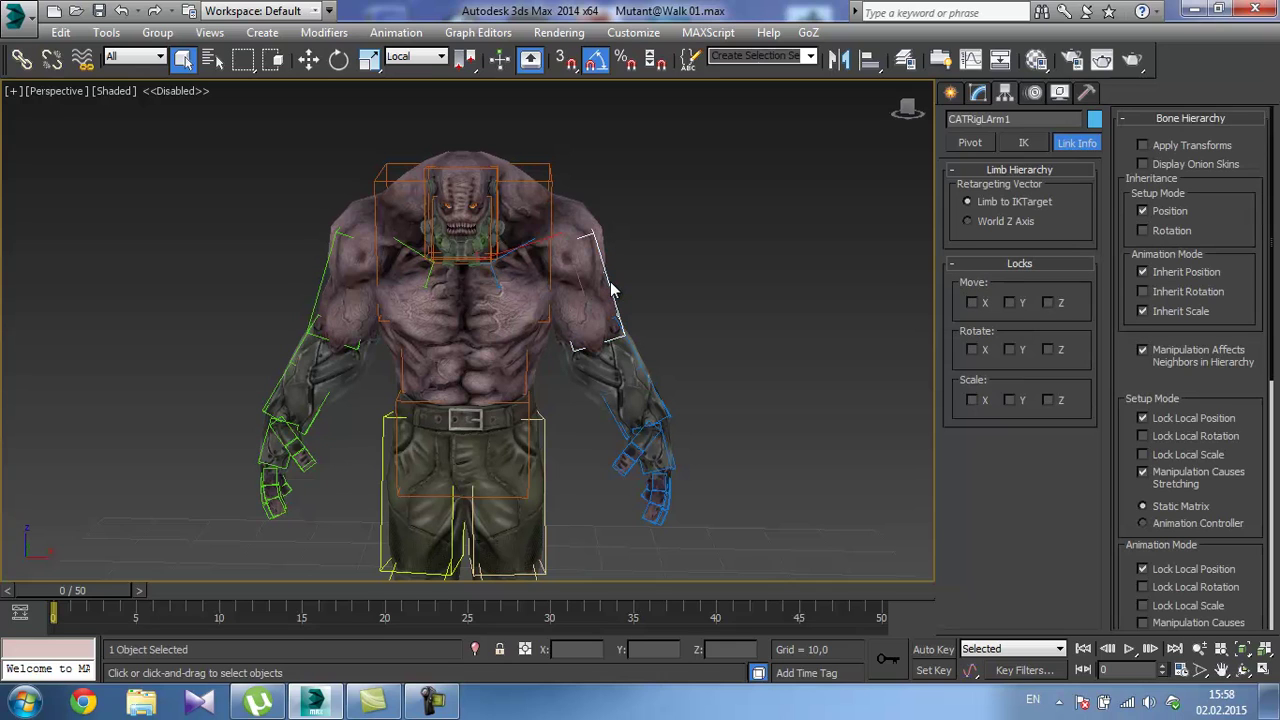
click(323, 277)
click(1141, 291)
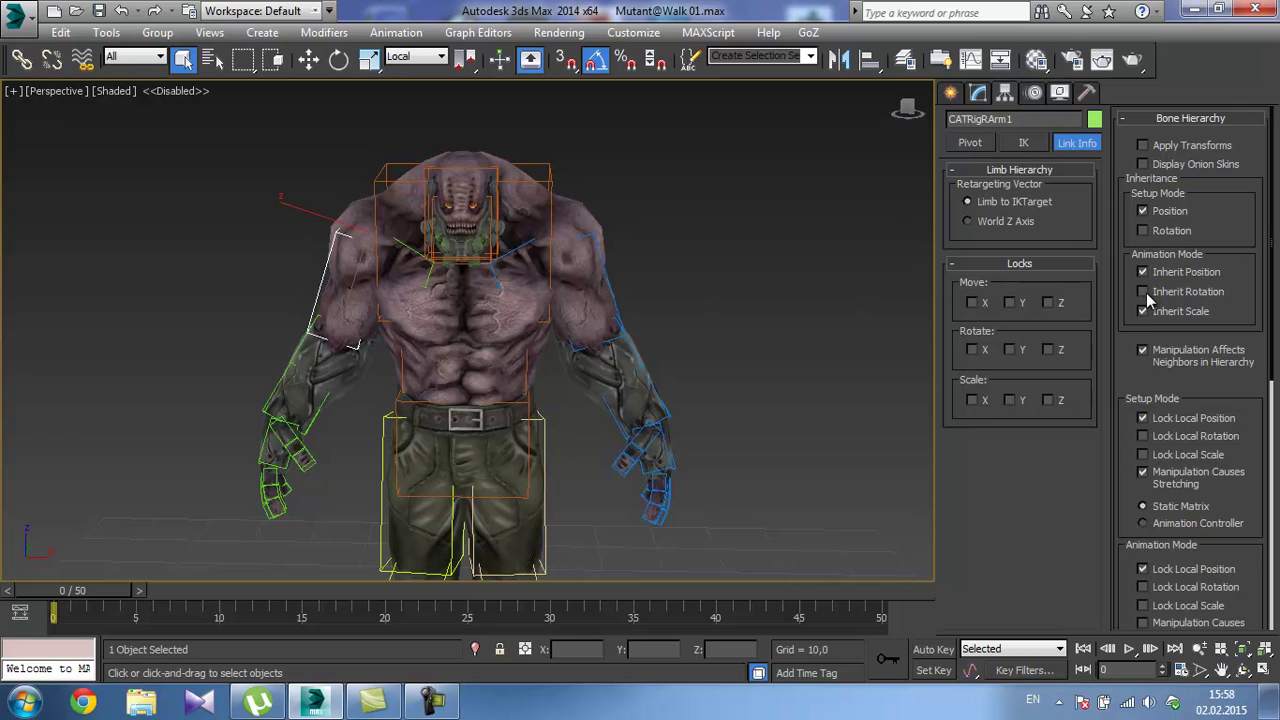
click(786, 303)
Try rotating the chest hub bone of the rig and undo the rotation.
middle_drag(521, 348, 560, 277)
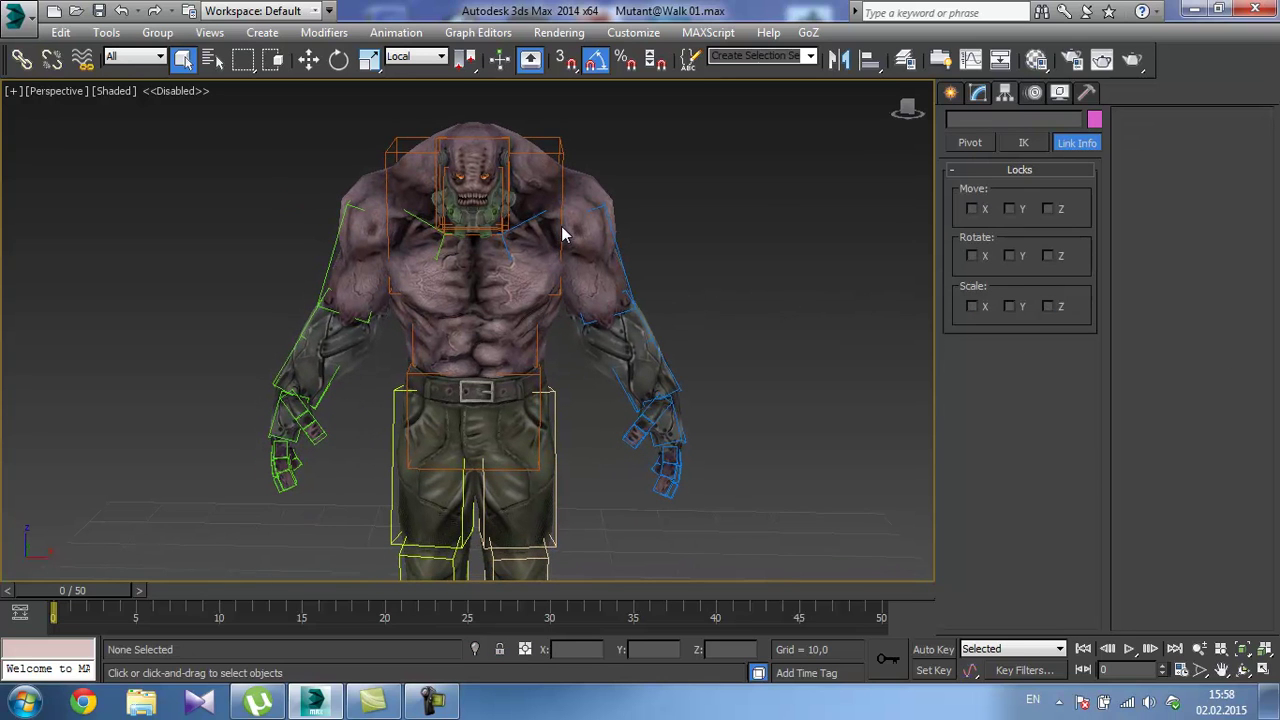
click(562, 234)
key(e)
drag(500, 296, 577, 301)
key(ctrl+z)
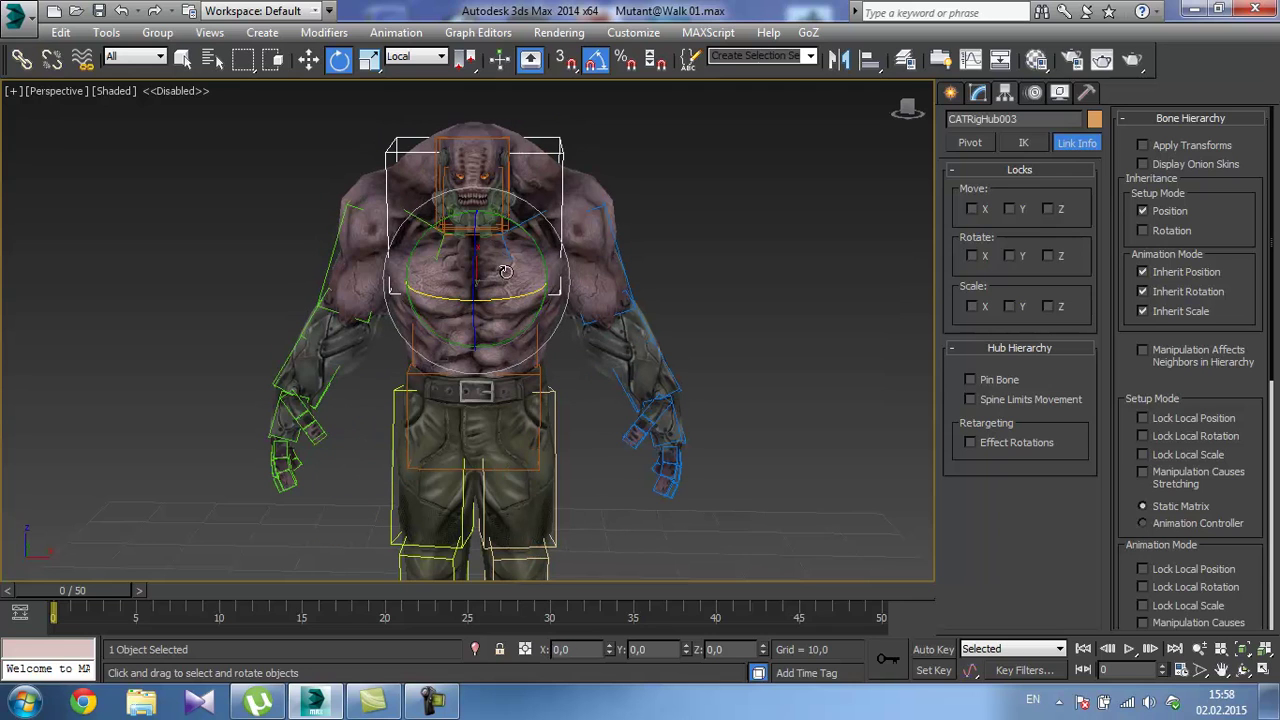
Try rotating the pelvis hub bone of the rig and undo the rotation.
middle_drag(519, 298, 543, 200)
click(563, 291)
mouse_move(541, 324)
mouse_down()
mouse_move(497, 322)
mouse_move(568, 322)
mouse_move(543, 322)
mouse_up()
key(ctrl+z)
middle_drag(519, 309, 606, 333)
scroll(482, 259, down, 2)
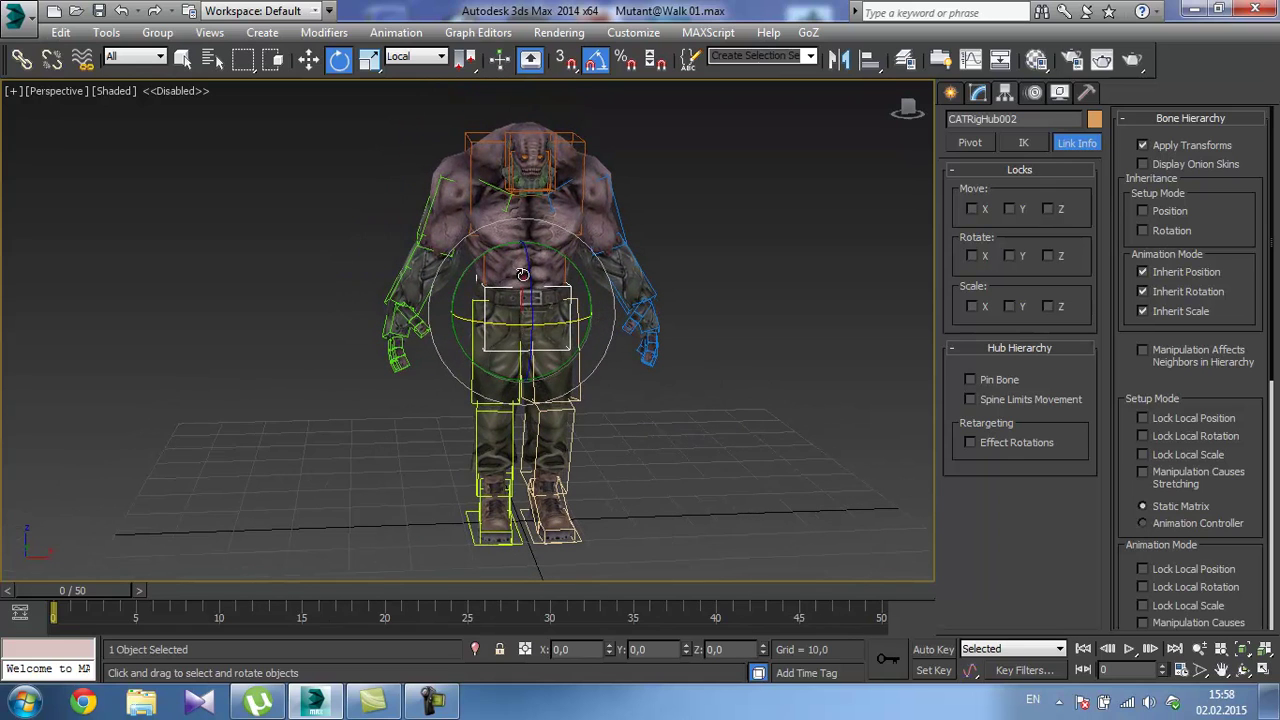
alt+middle_drag(554, 270, 611, 341)
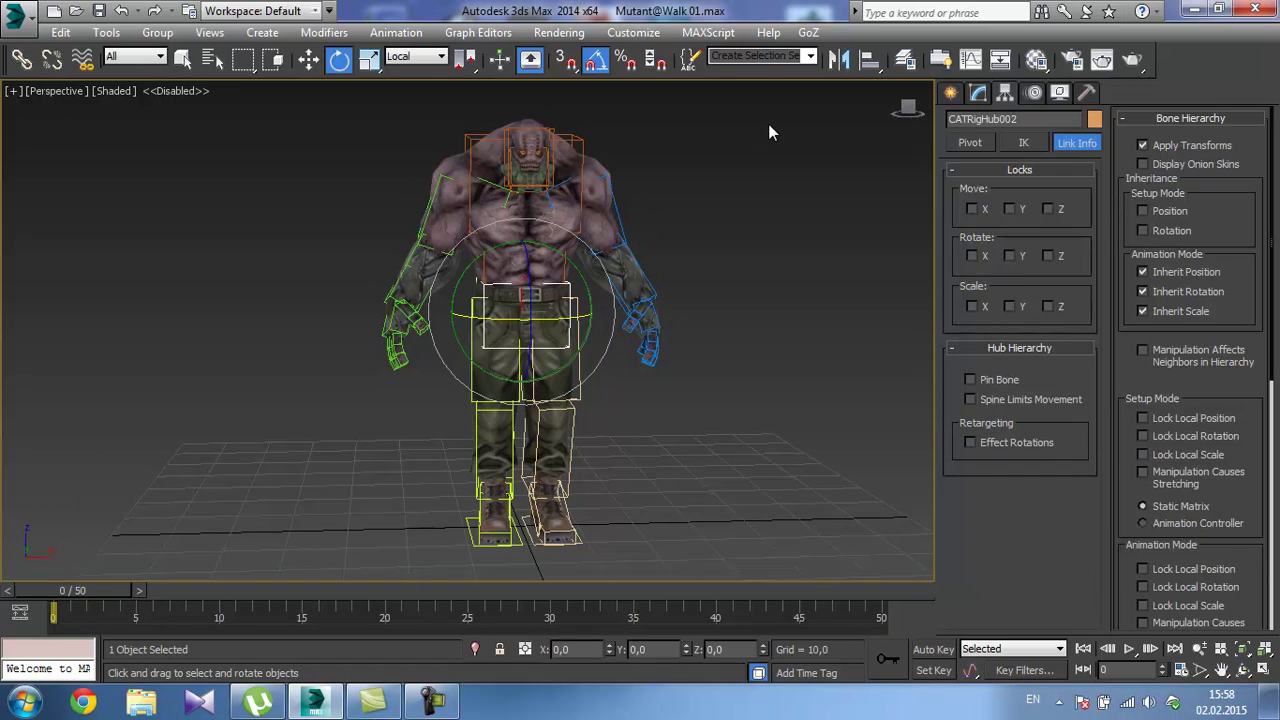
Switch to Chrome, search Google for "раскажровка походки" and show the image results for the corrected query "раскадровка походки".
click(83, 700)
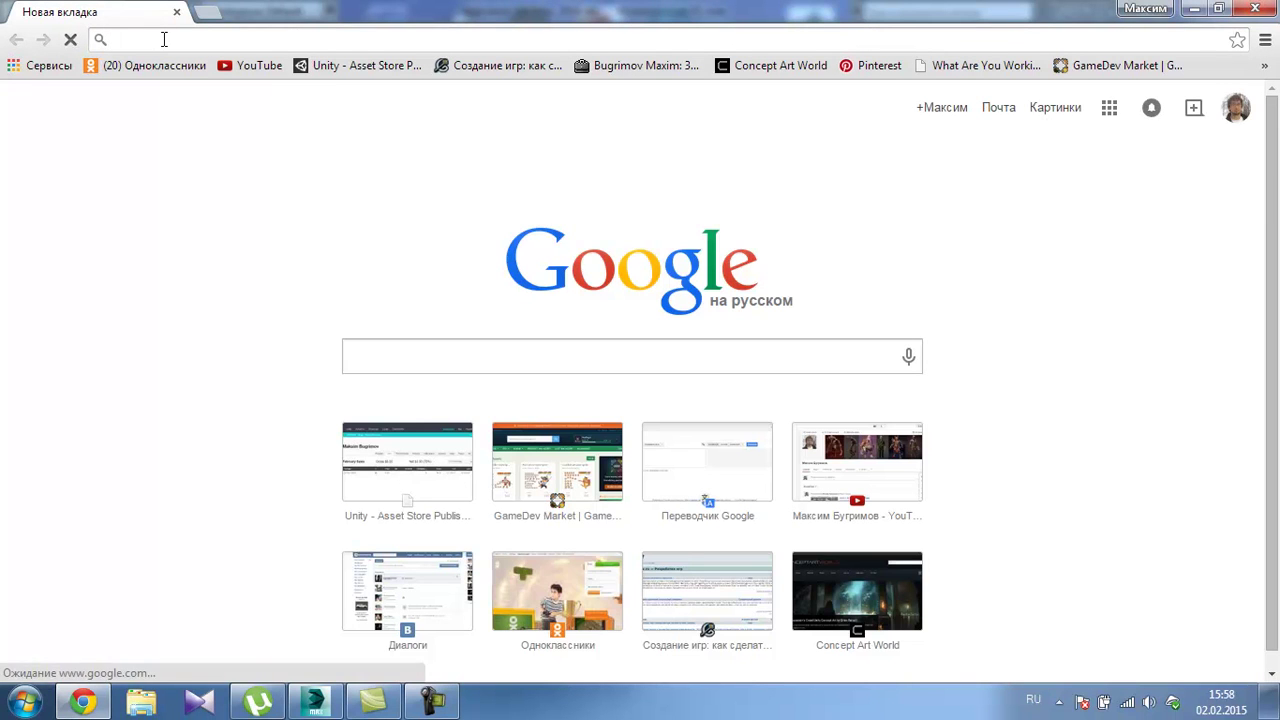
text(раскажр)
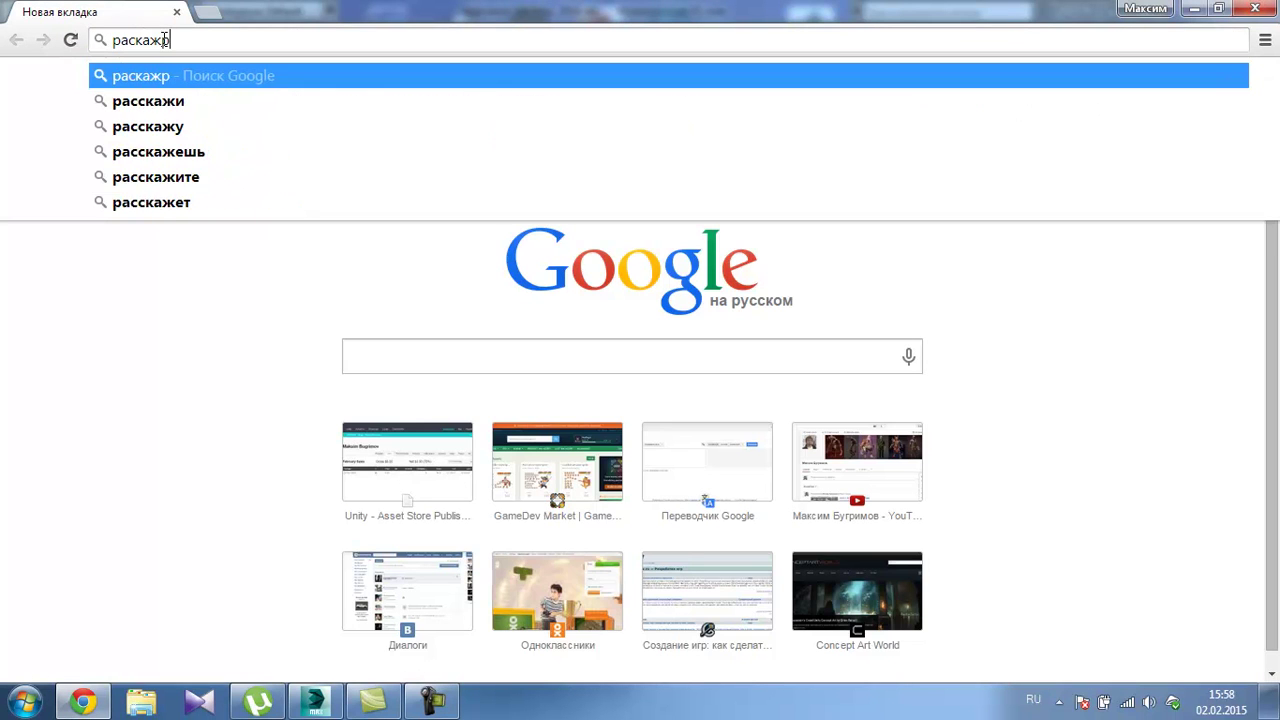
text(овка по)
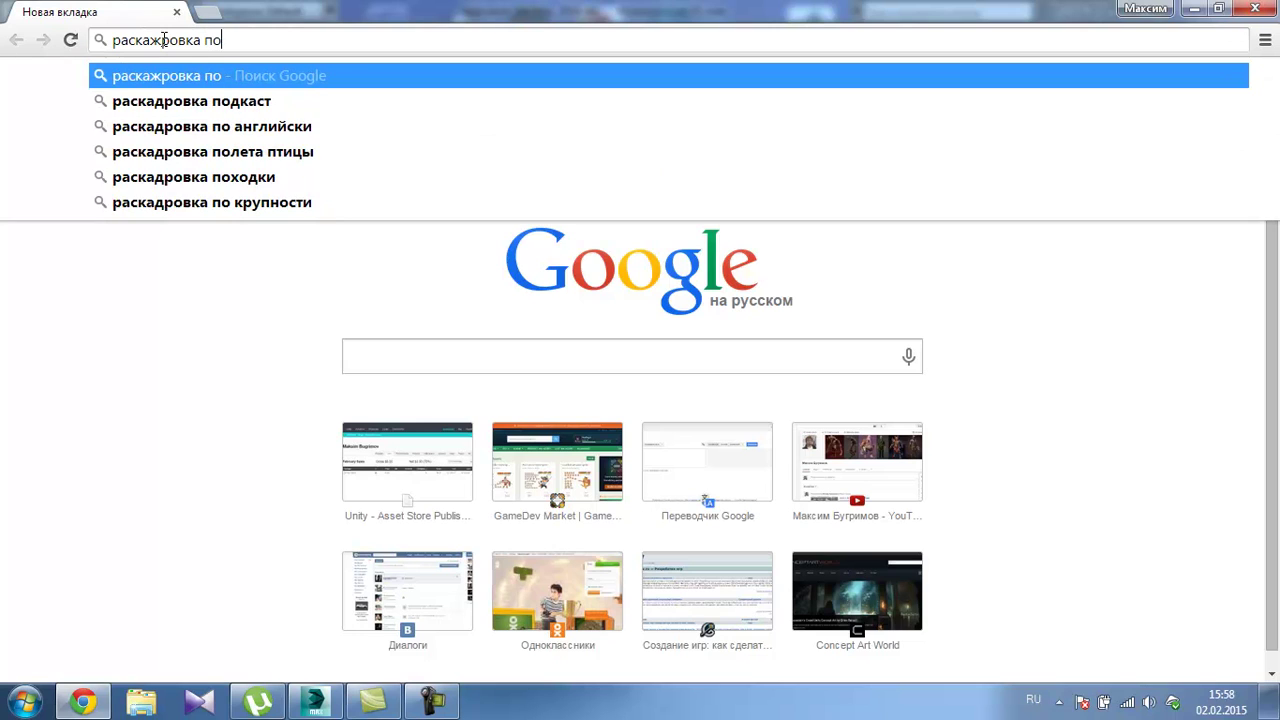
text(ходки)
key(Return)
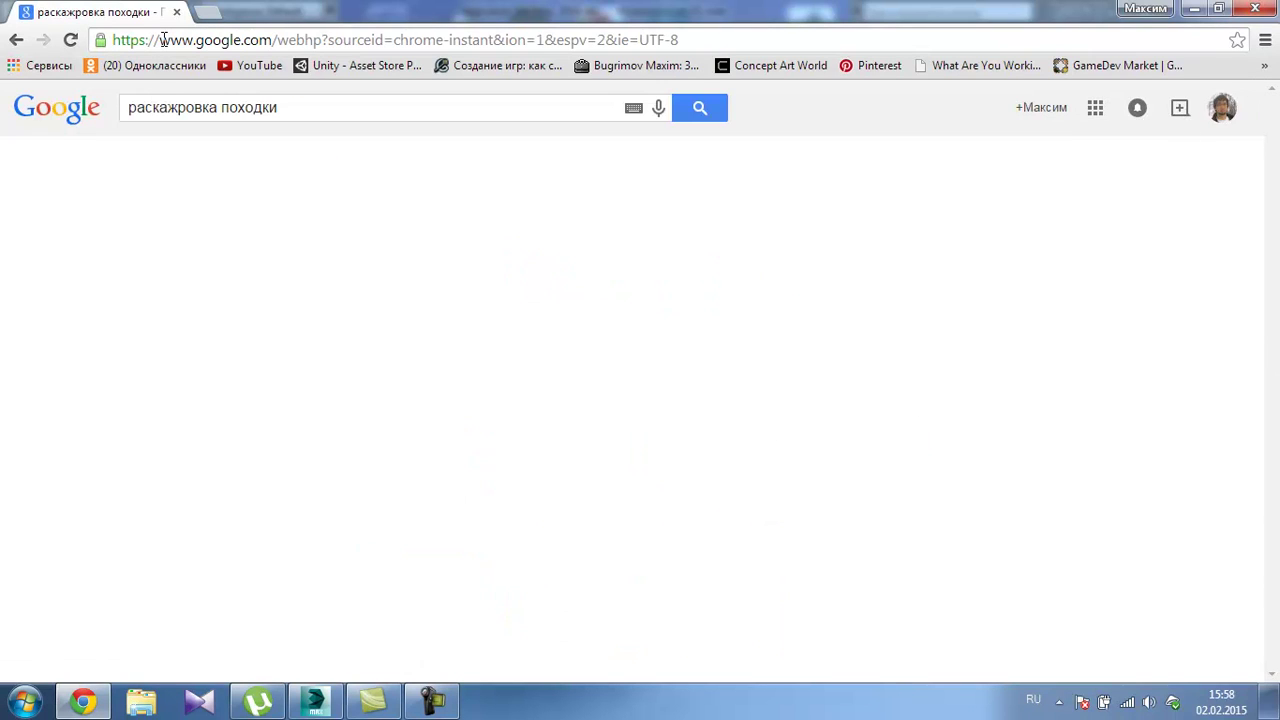
click(323, 338)
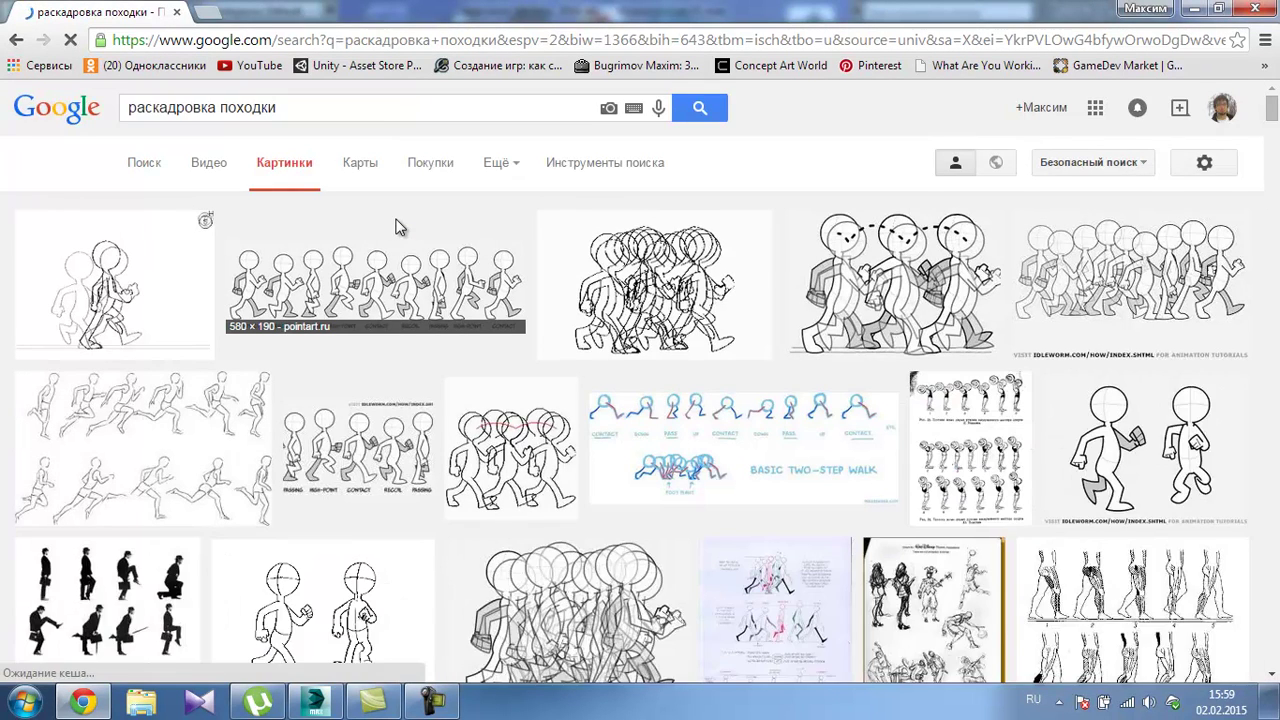
Open the small 200 × 133 vk.com walk-cycle image in a separate page and close it again.
scroll(400, 228, down, 1)
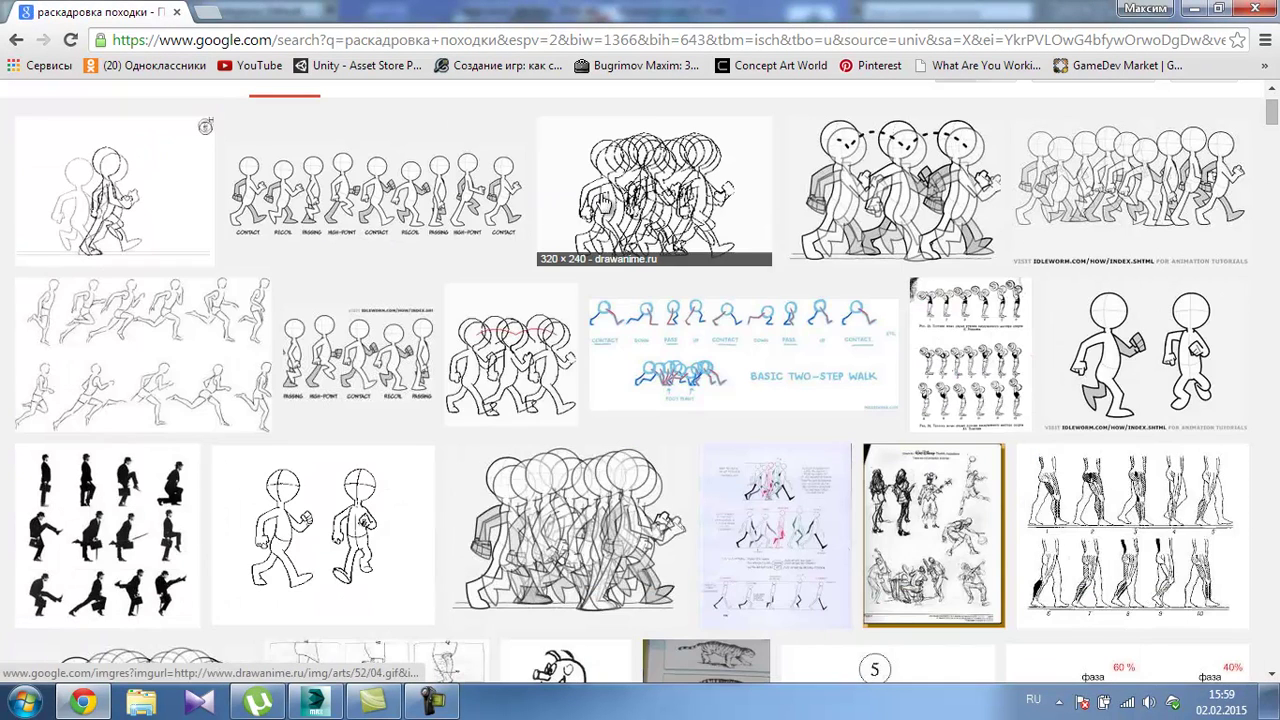
scroll(430, 230, down, 2)
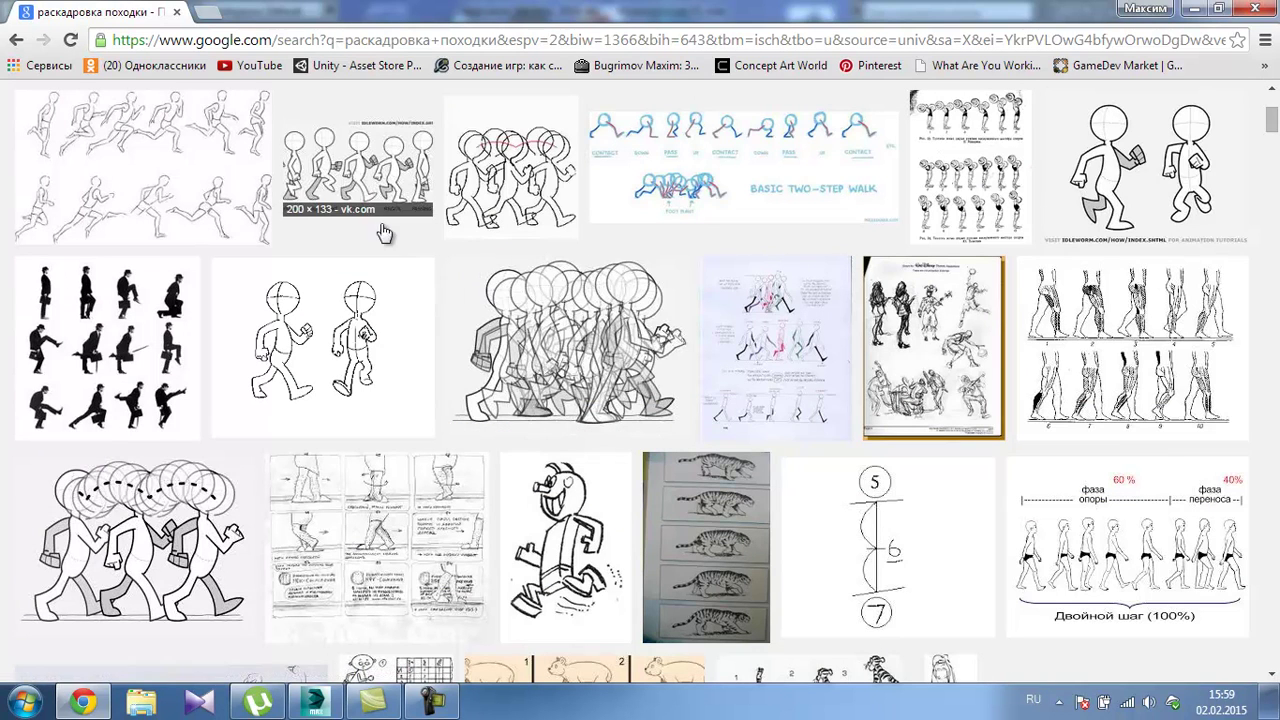
right_click(366, 165)
click(402, 196)
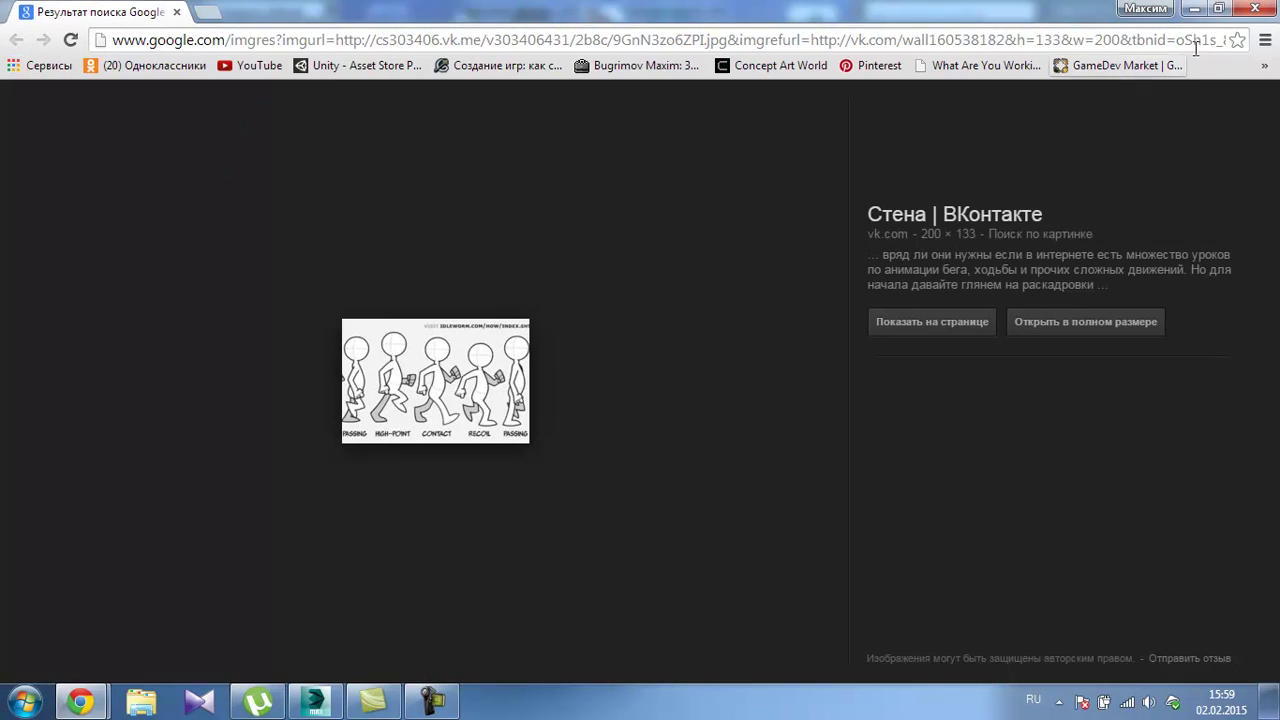
click(1265, 12)
Browse the image results and open the 580 × 190 pointart.ru walk-cycle image in a new tab at full size.
scroll(592, 226, down, 3)
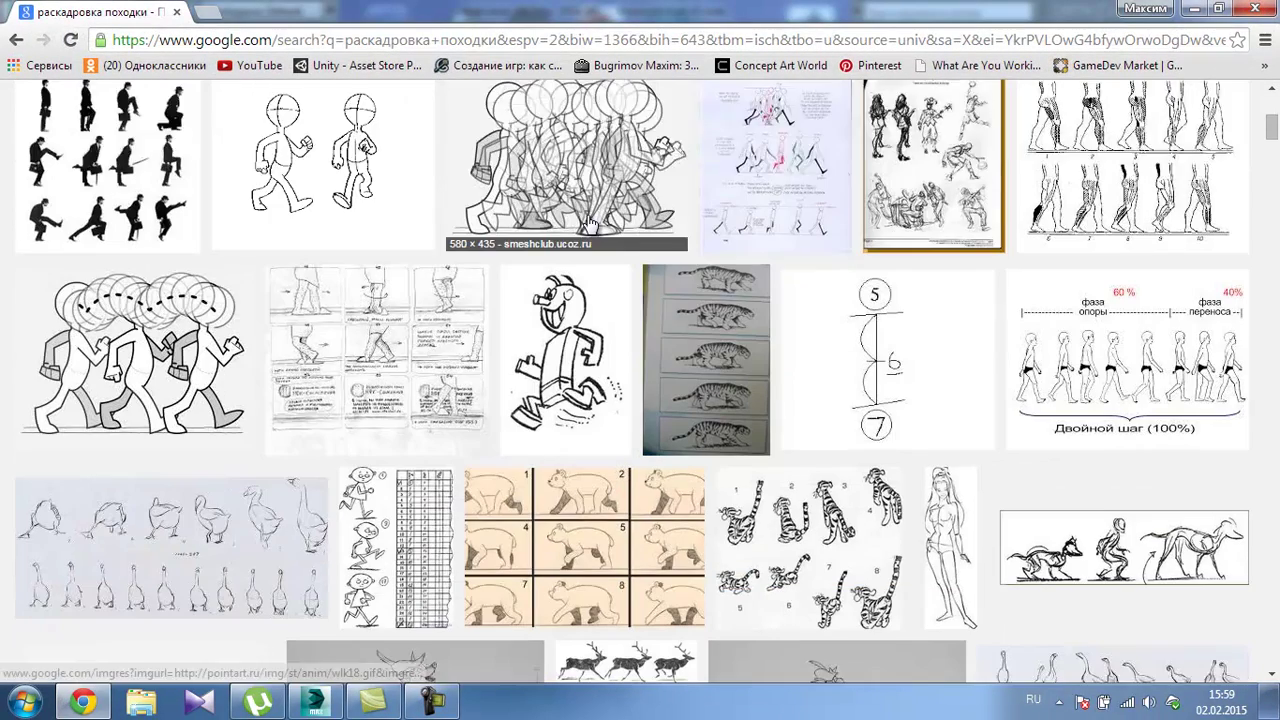
scroll(612, 235, down, 1)
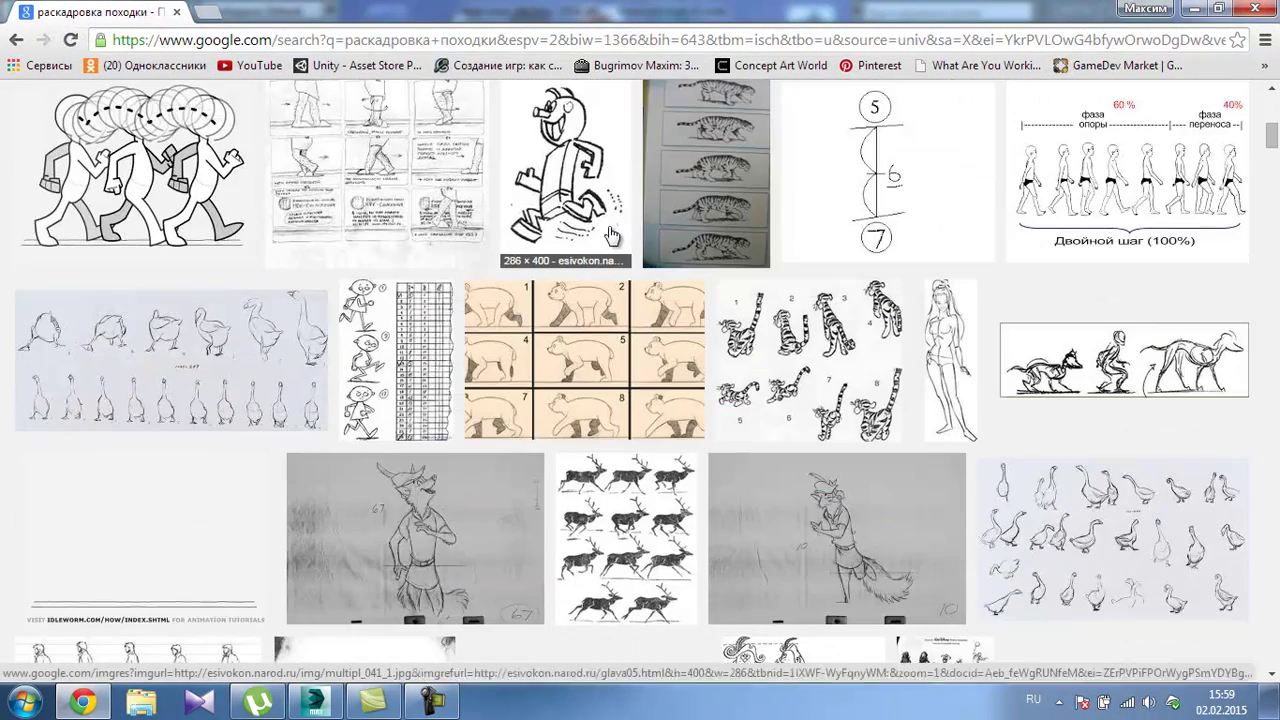
scroll(295, 355, down, 3)
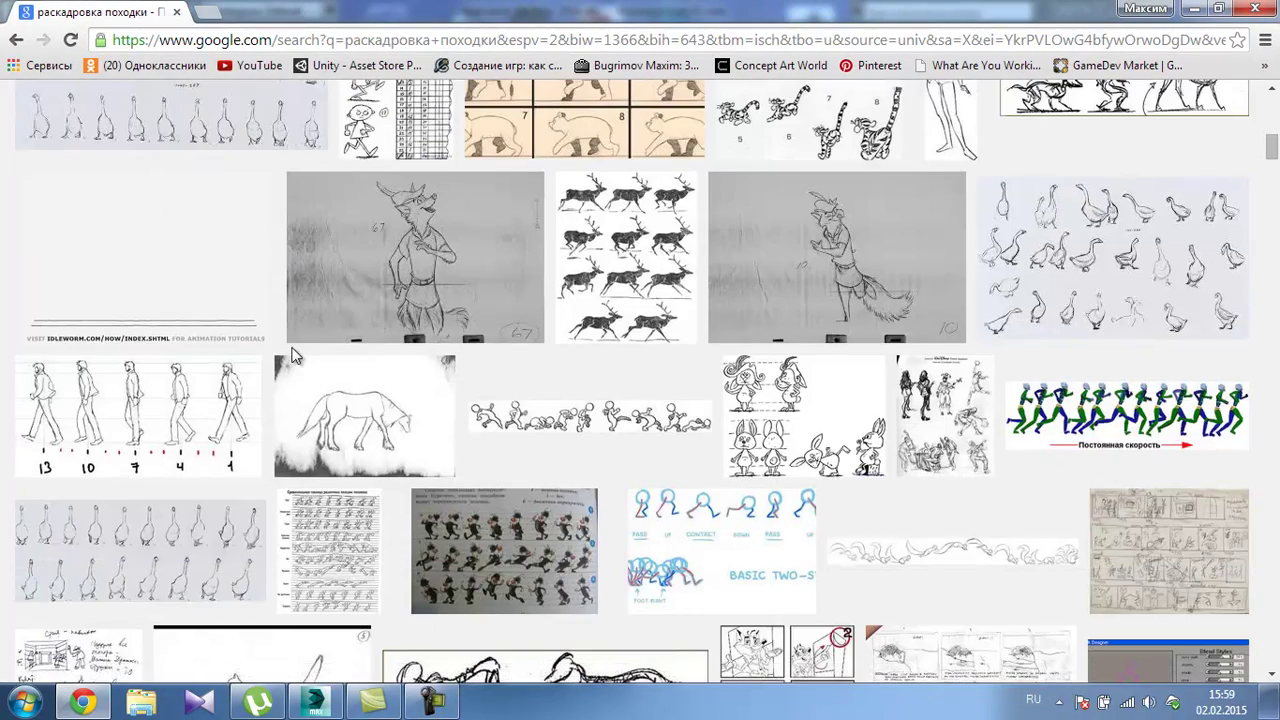
scroll(315, 355, up, 5)
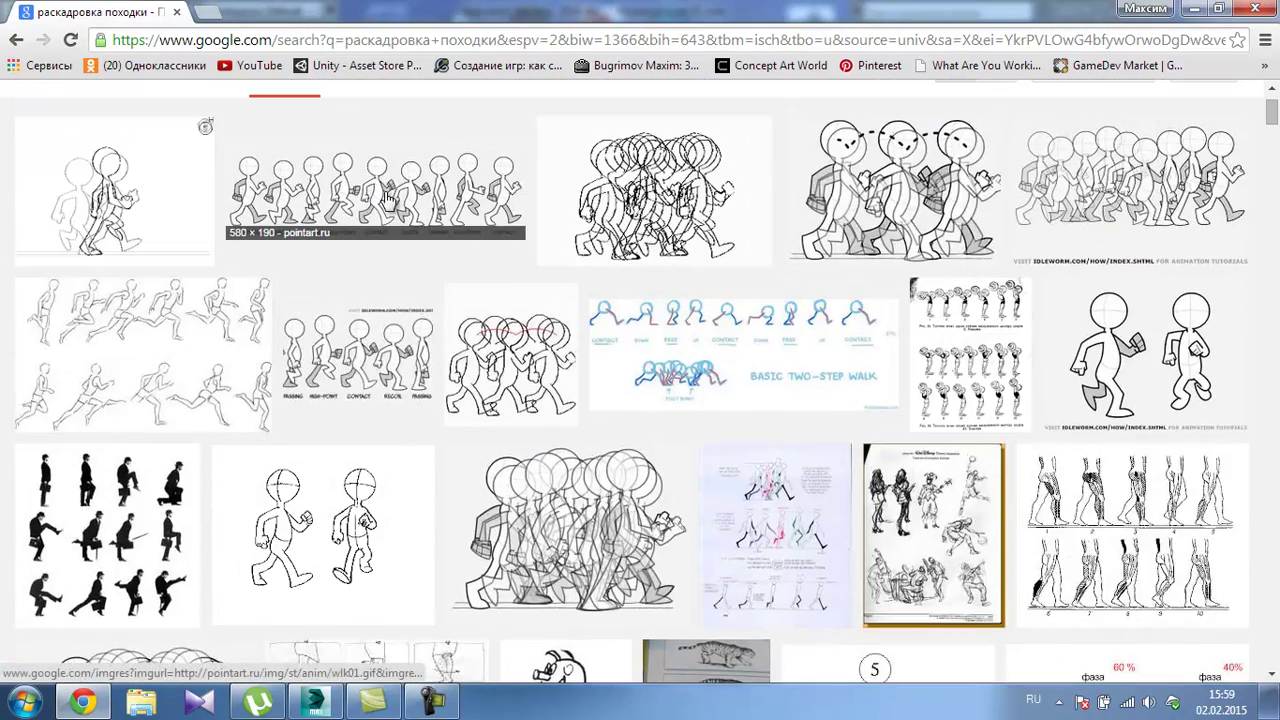
right_click(388, 197)
click(425, 206)
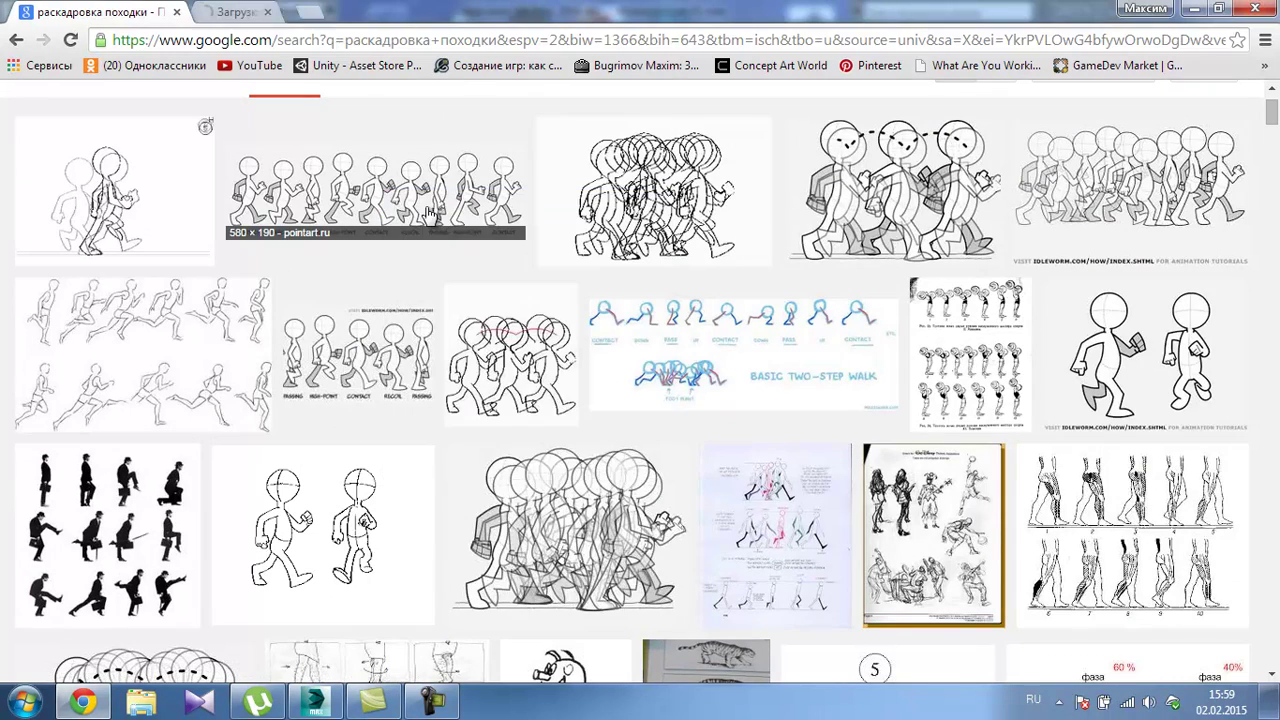
key(ctrl+Tab)
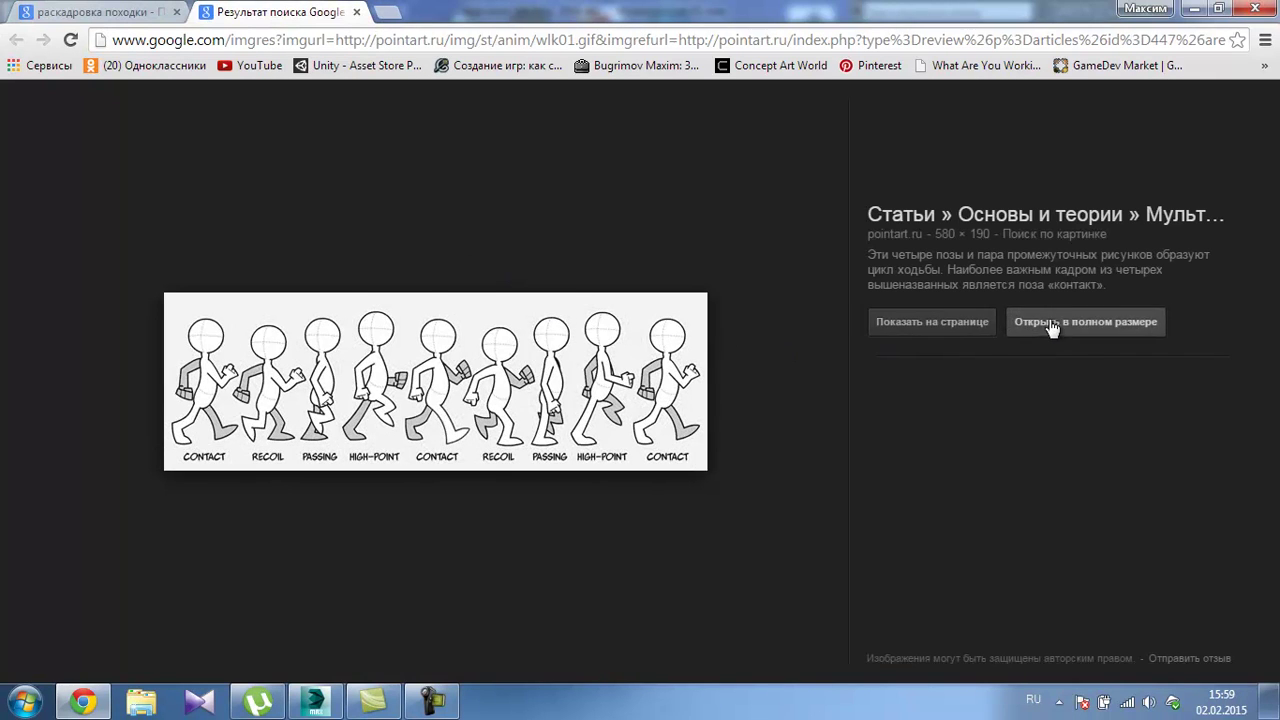
click(1050, 328)
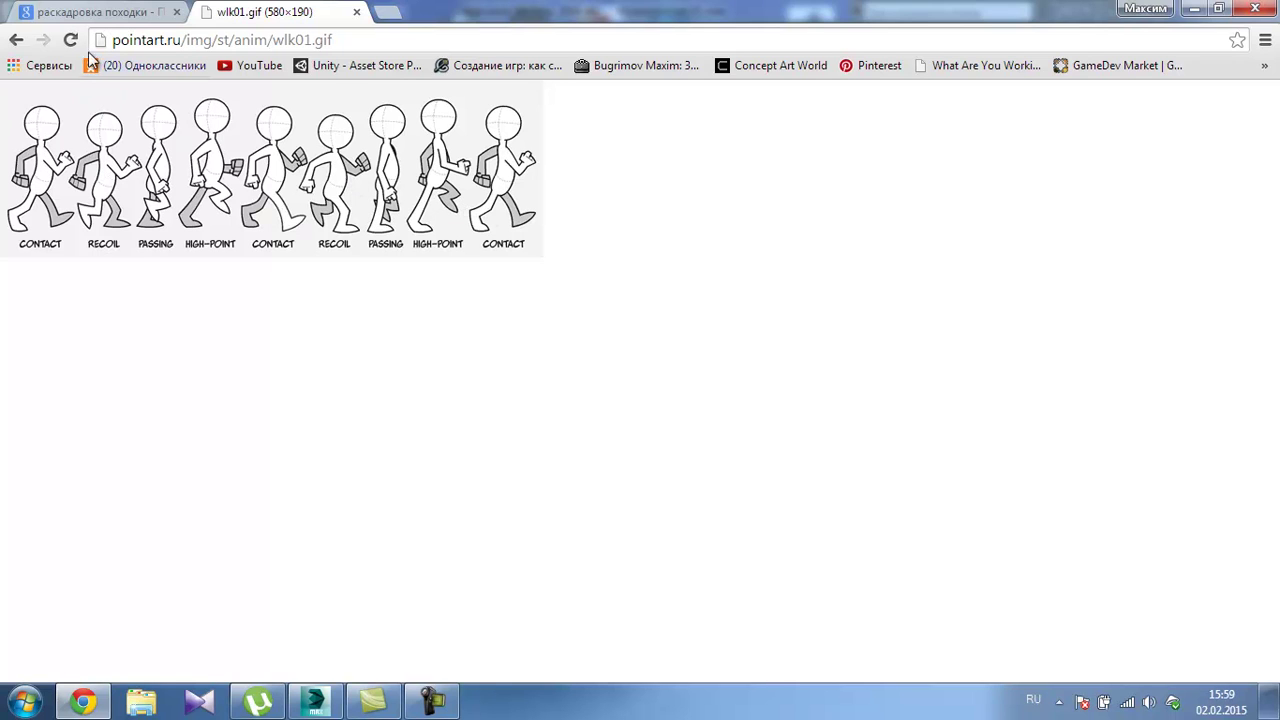
Look through more walk-cycle image results and close the Google results tab, keeping the wlk01.gif page open.
click(94, 12)
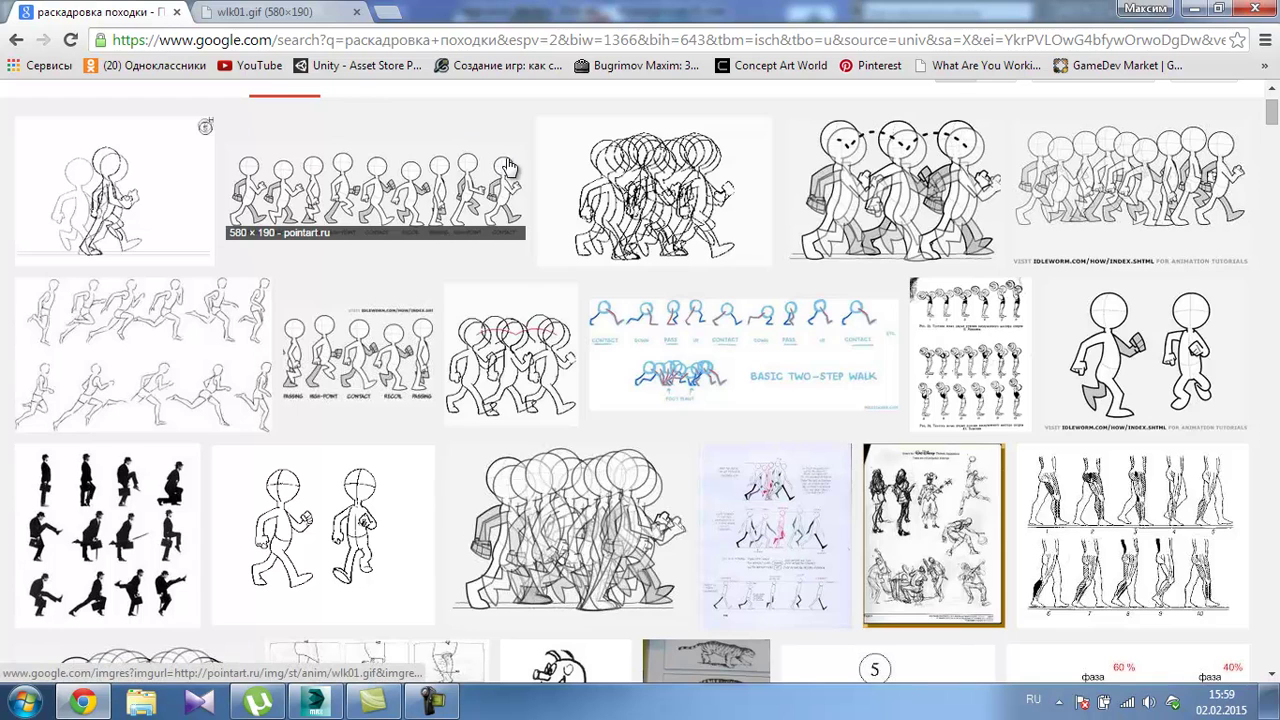
scroll(566, 264, down, 3)
scroll(566, 300, down, 1)
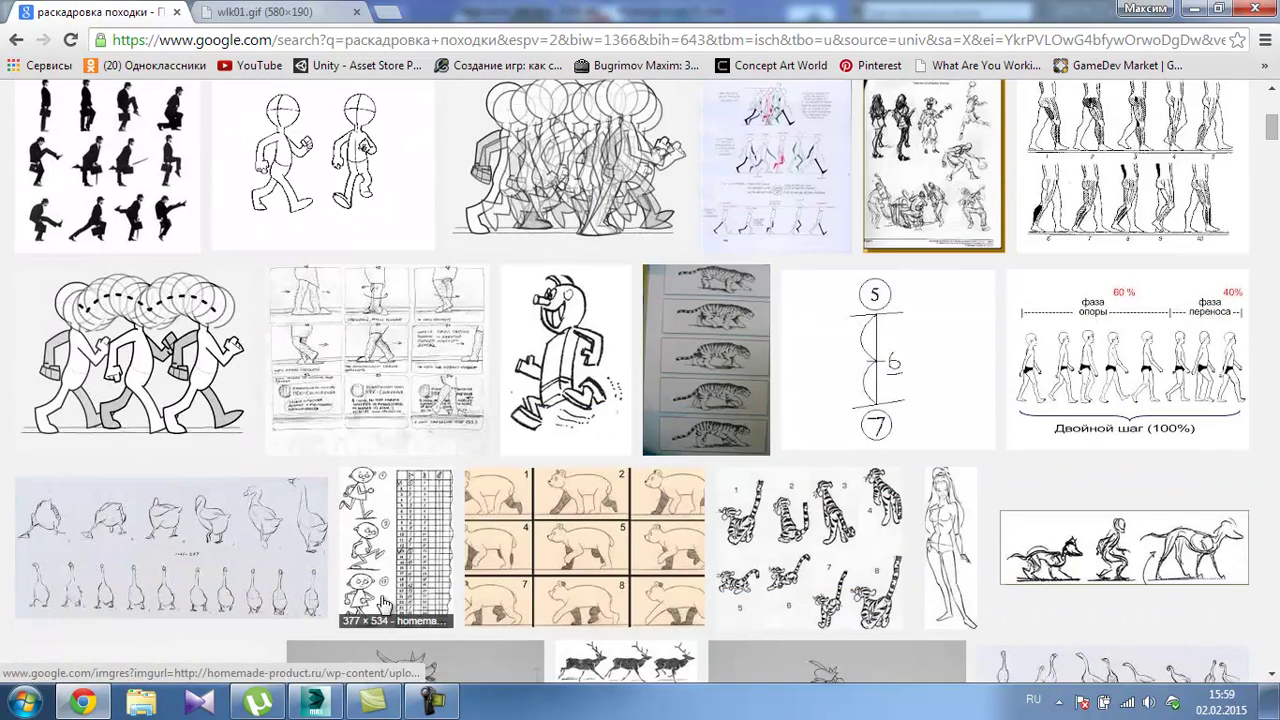
click(279, 13)
click(177, 12)
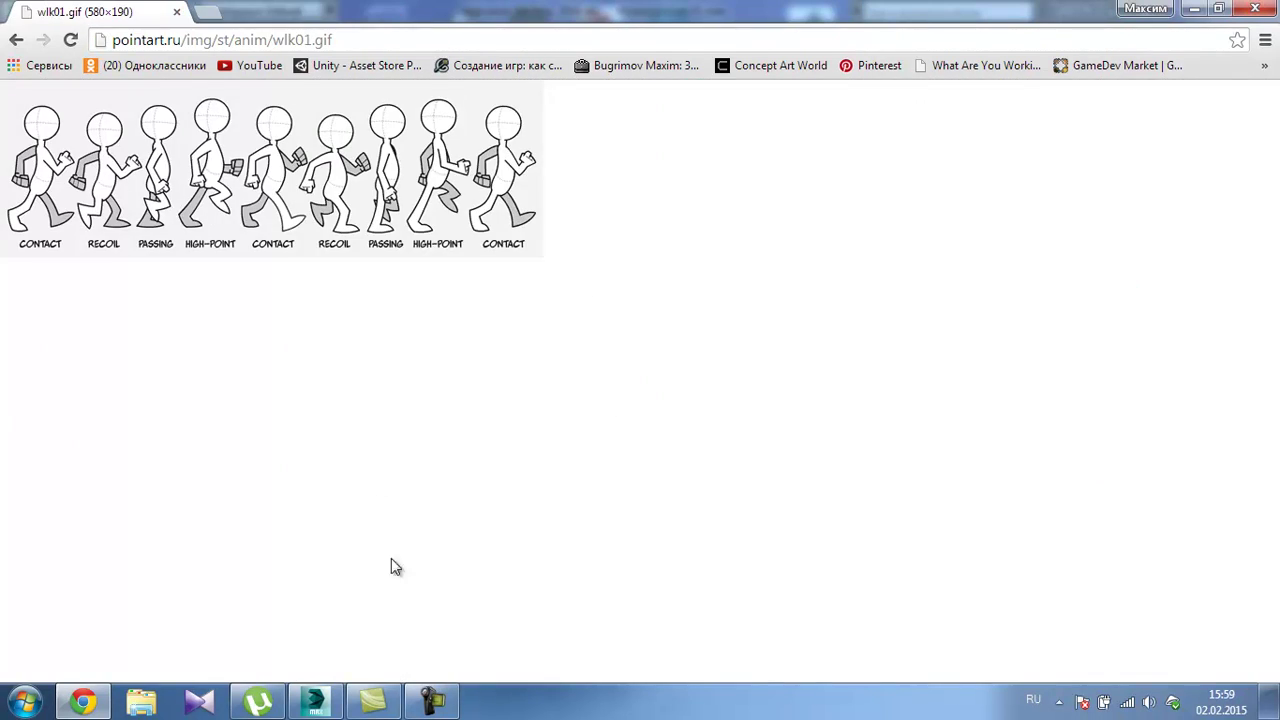
Switch to 3ds Max and set the animation range to frames 1 to 30, scrubbing through the timeline.
click(315, 700)
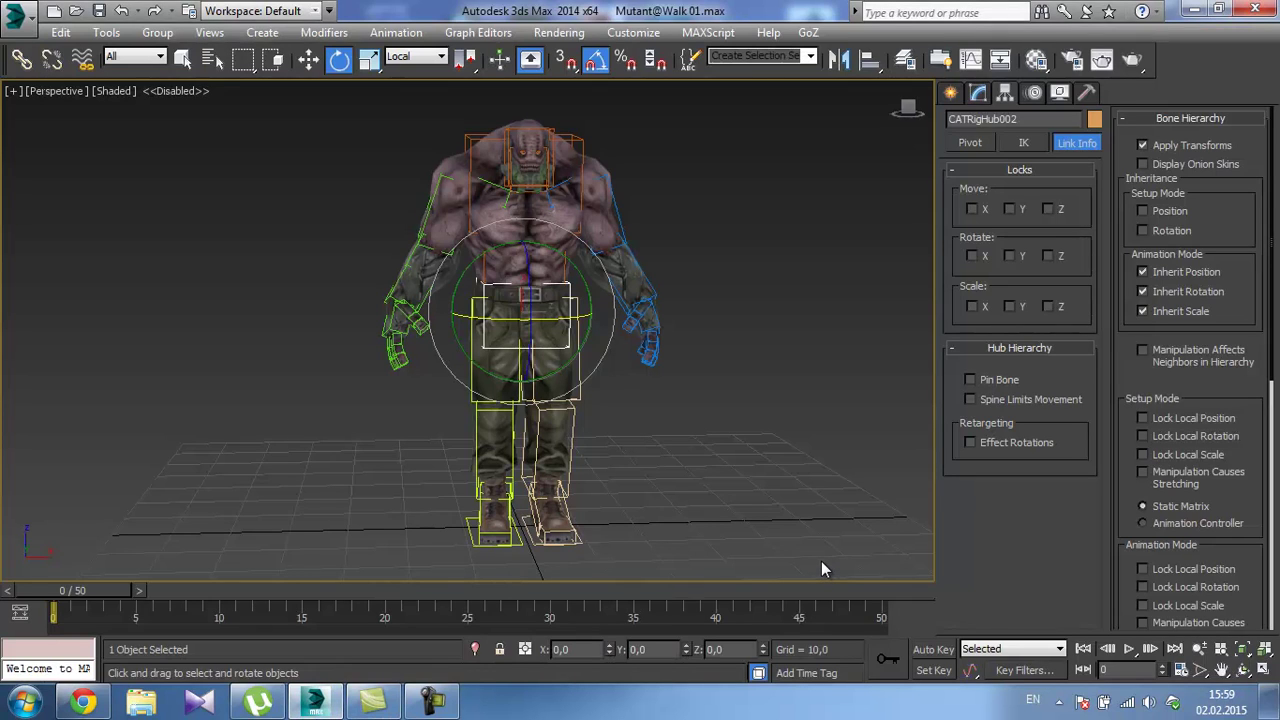
click(905, 106)
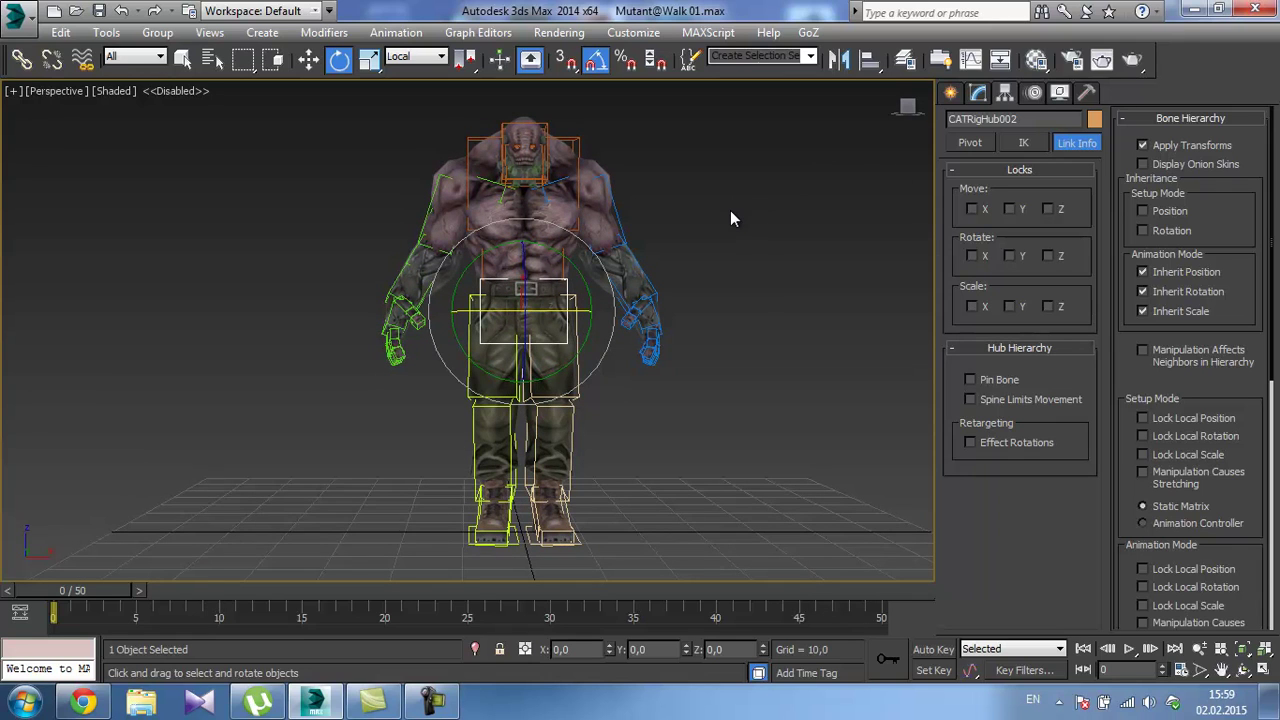
alt+middle_drag(664, 212, 698, 226)
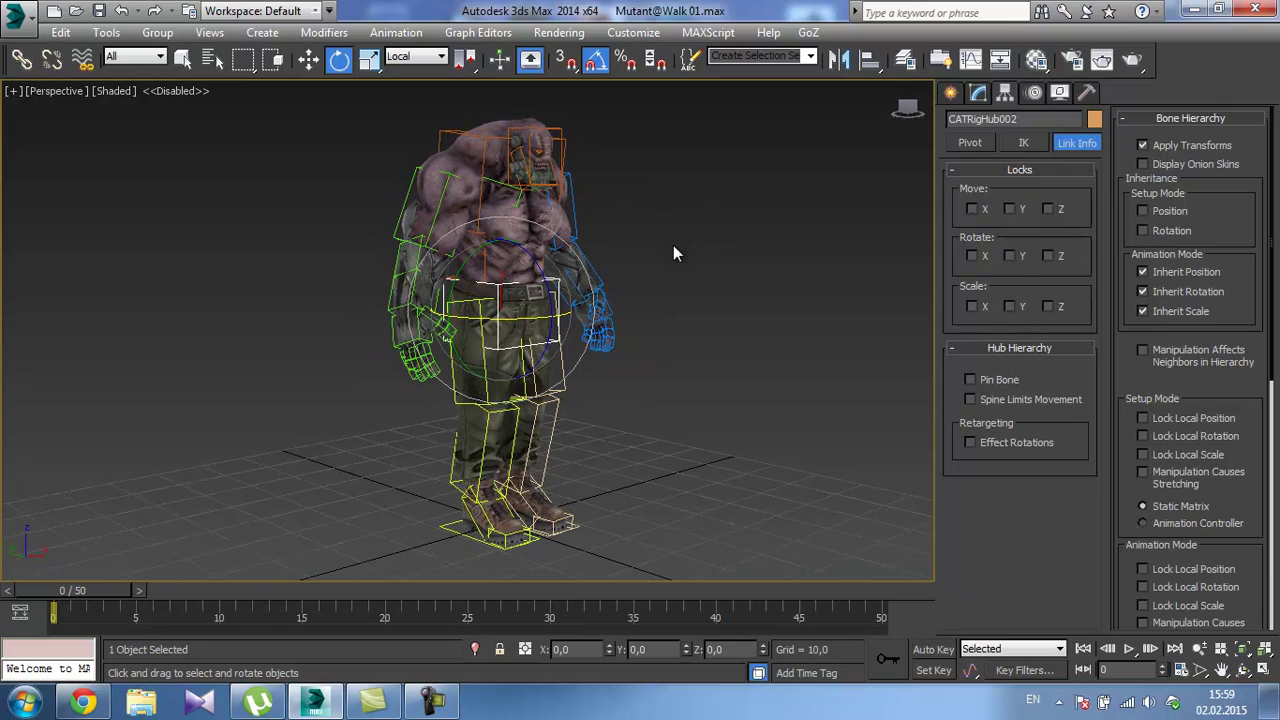
alt+middle_drag(674, 248, 727, 251)
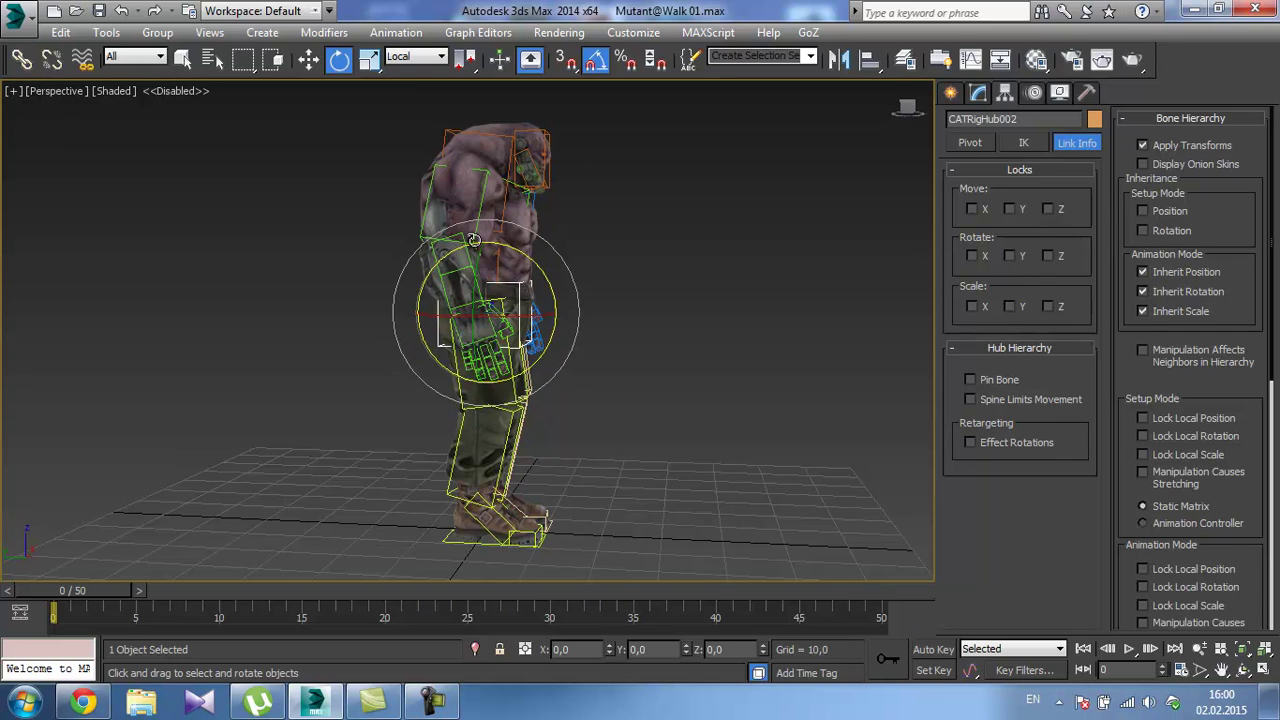
drag(904, 110, 814, 112)
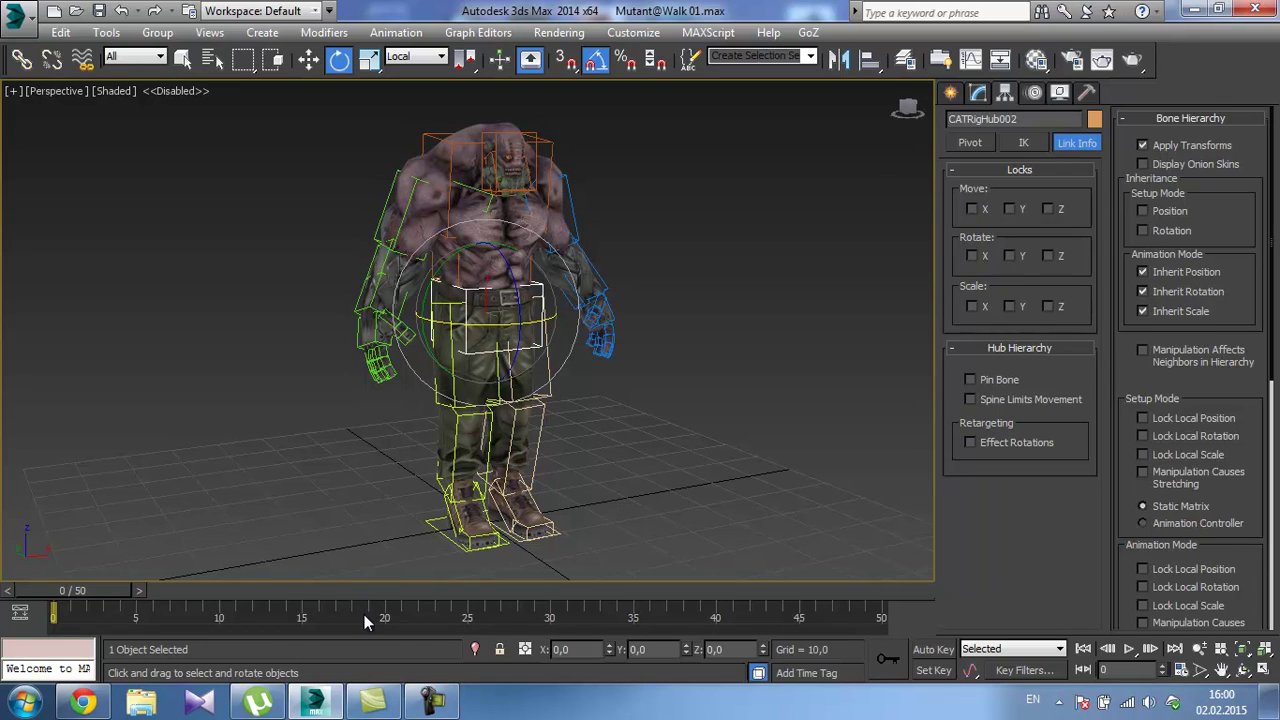
click(1181, 669)
drag(601, 388, 551, 386)
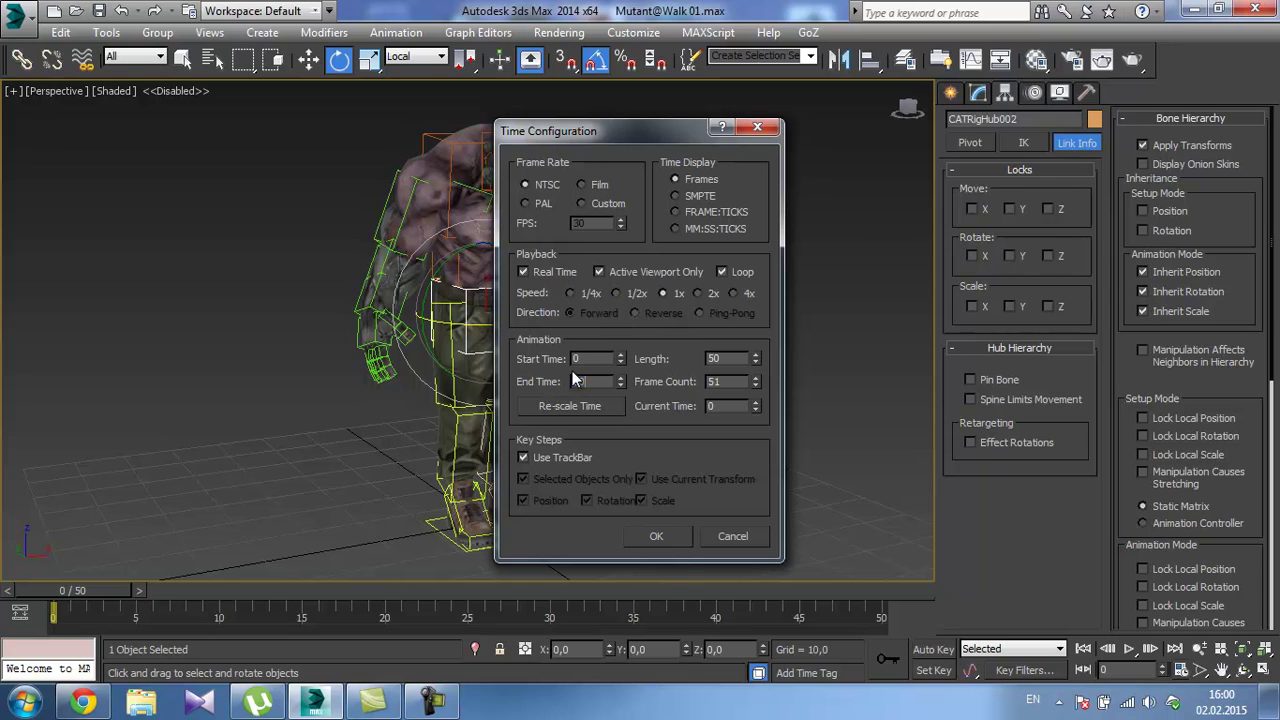
text(30)
click(656, 536)
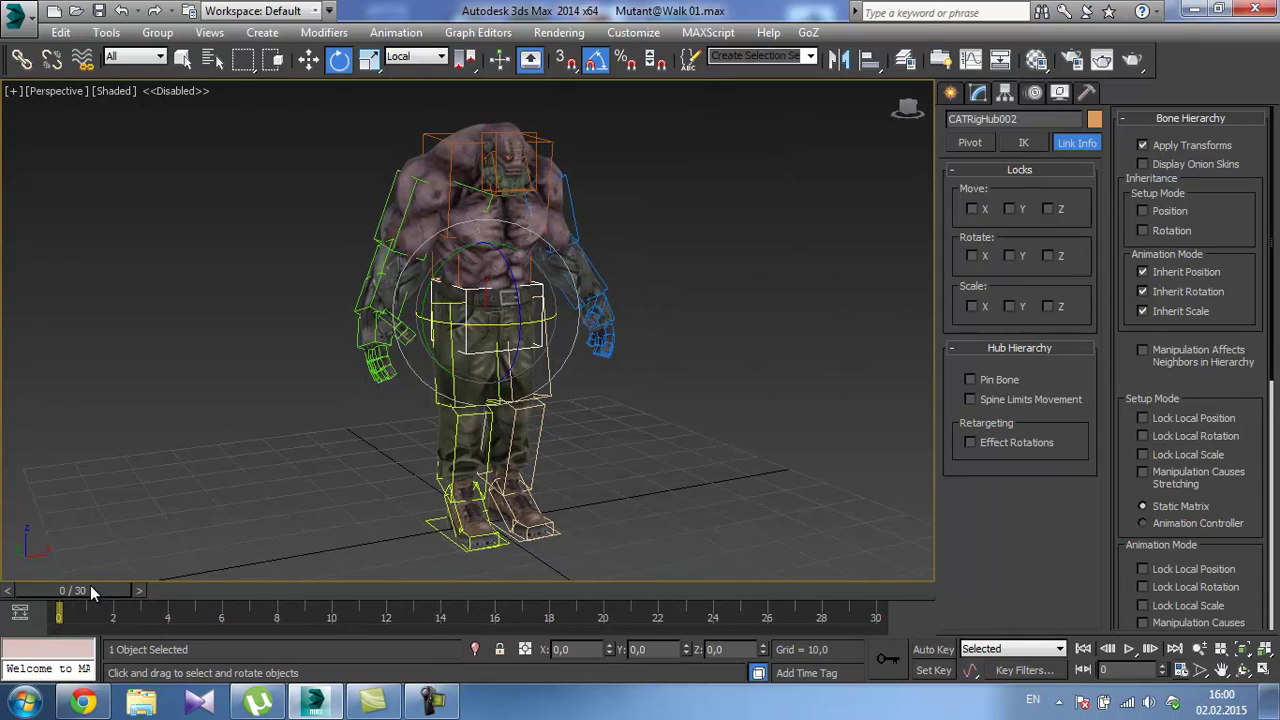
drag(90, 585, 873, 622)
drag(885, 624, 62, 617)
Select the character's left foot platform for moving and set the reference coordinate system to View.
key(e)
alt+middle_drag(290, 444, 323, 391)
key(alt+z)
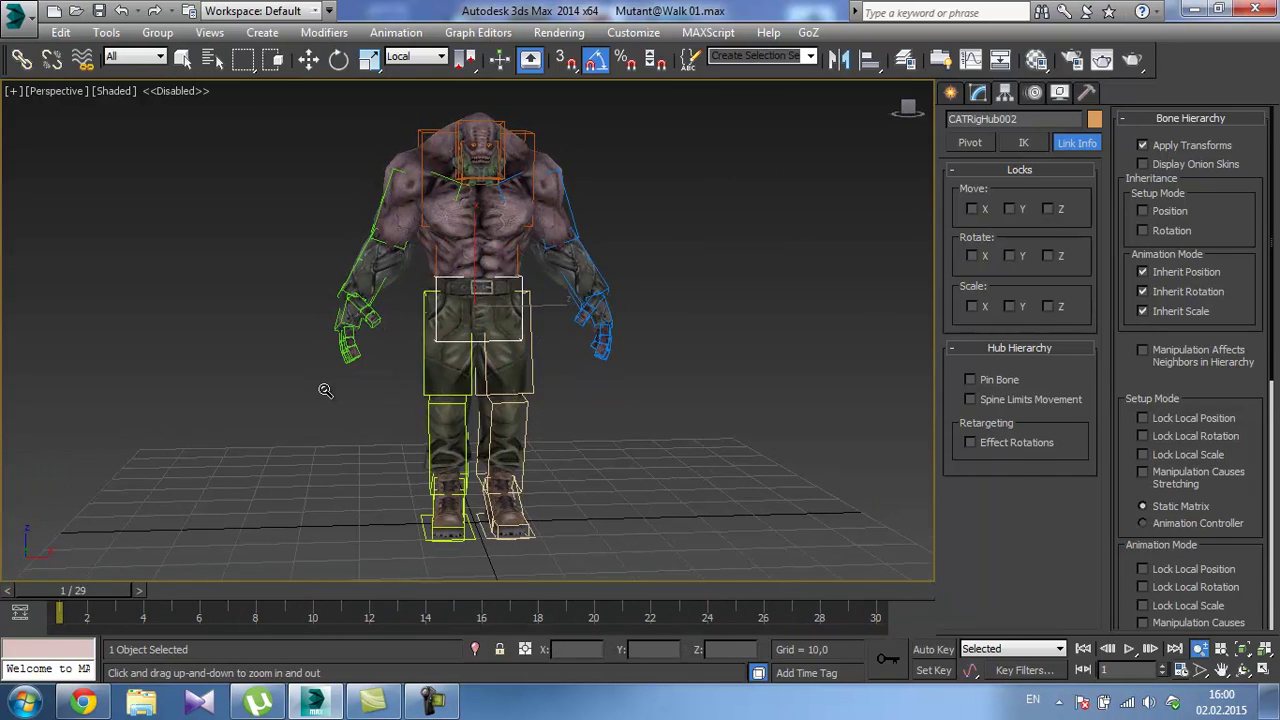
drag(323, 391, 323, 380)
mouse_move(452, 329)
alt+middle_down()
mouse_move(517, 334)
mouse_move(447, 334)
alt+middle_up()
right_click(554, 462)
click(538, 546)
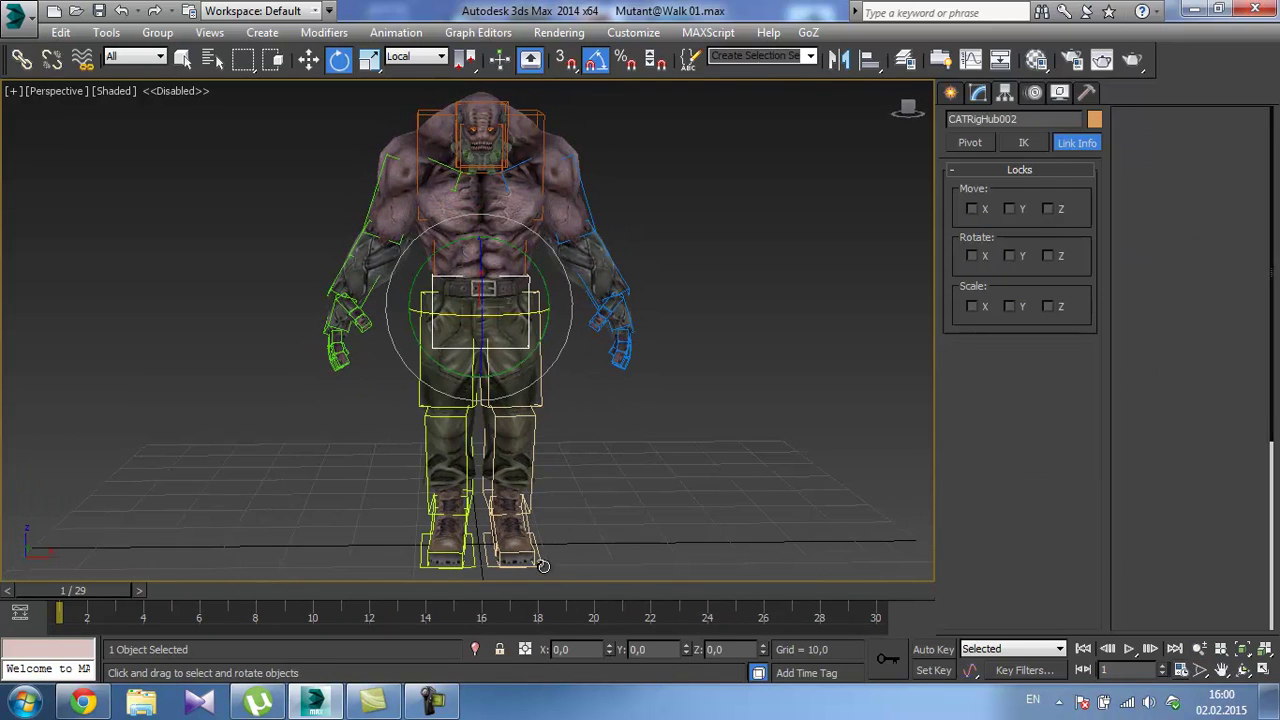
key(w)
middle_drag(570, 528, 565, 486)
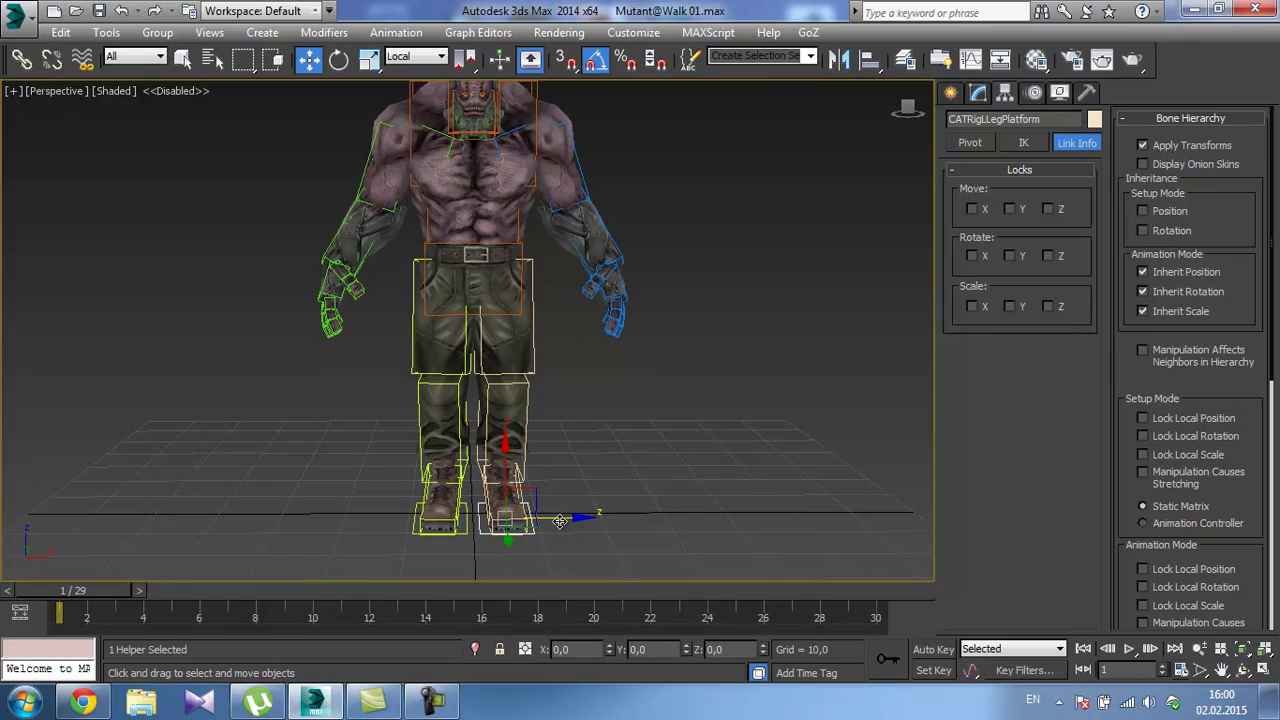
click(425, 56)
click(412, 70)
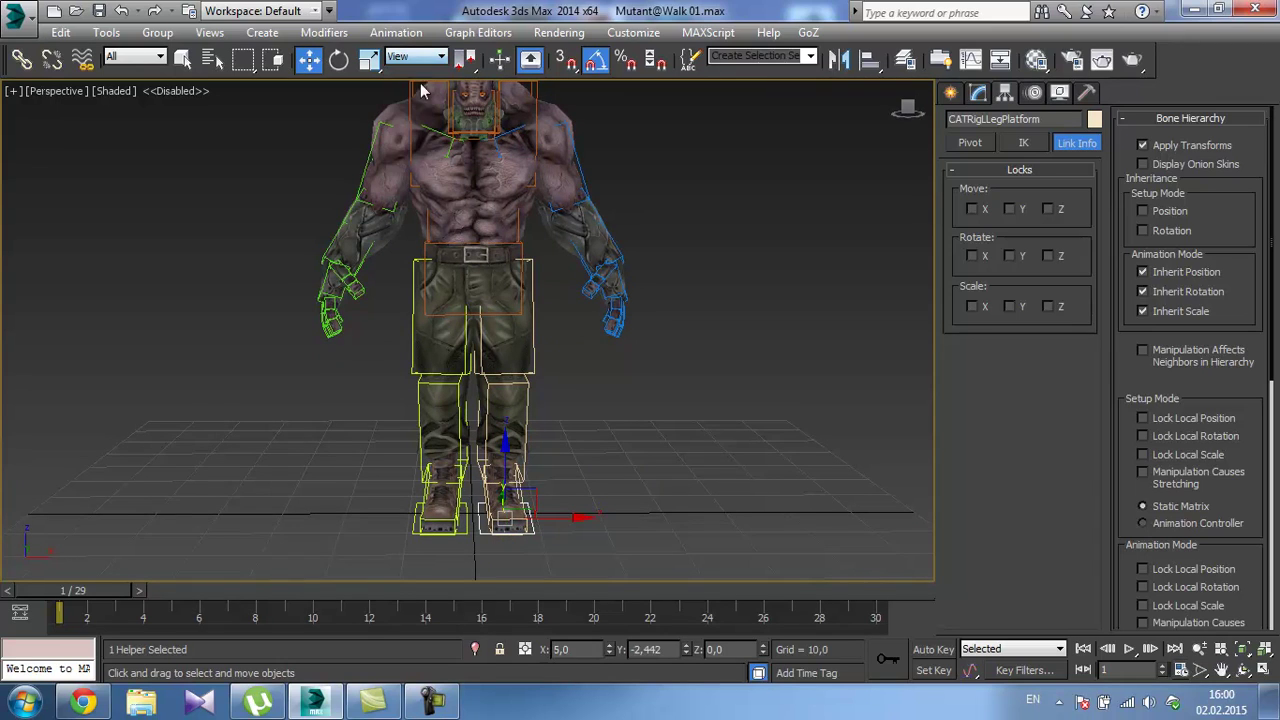
Move the left foot platform outward and set its X position to 7.
drag(568, 519, 577, 519)
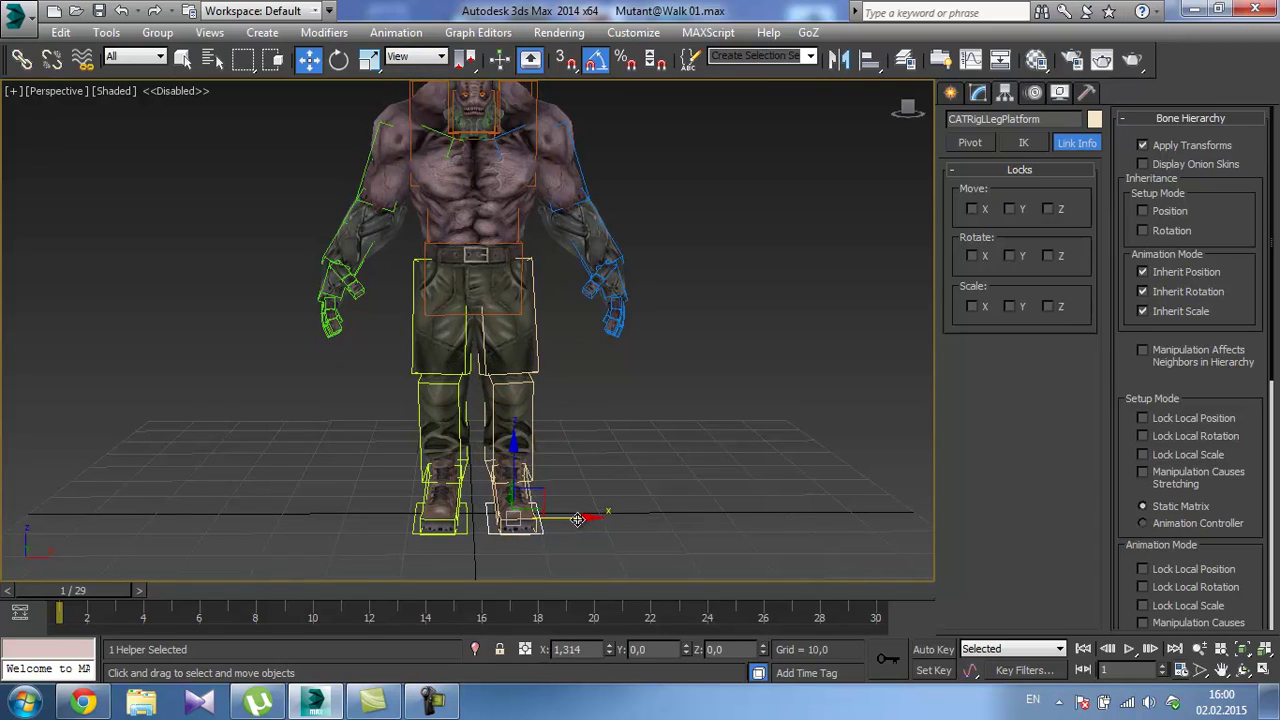
double_click(567, 649)
text(7)
key(Return)
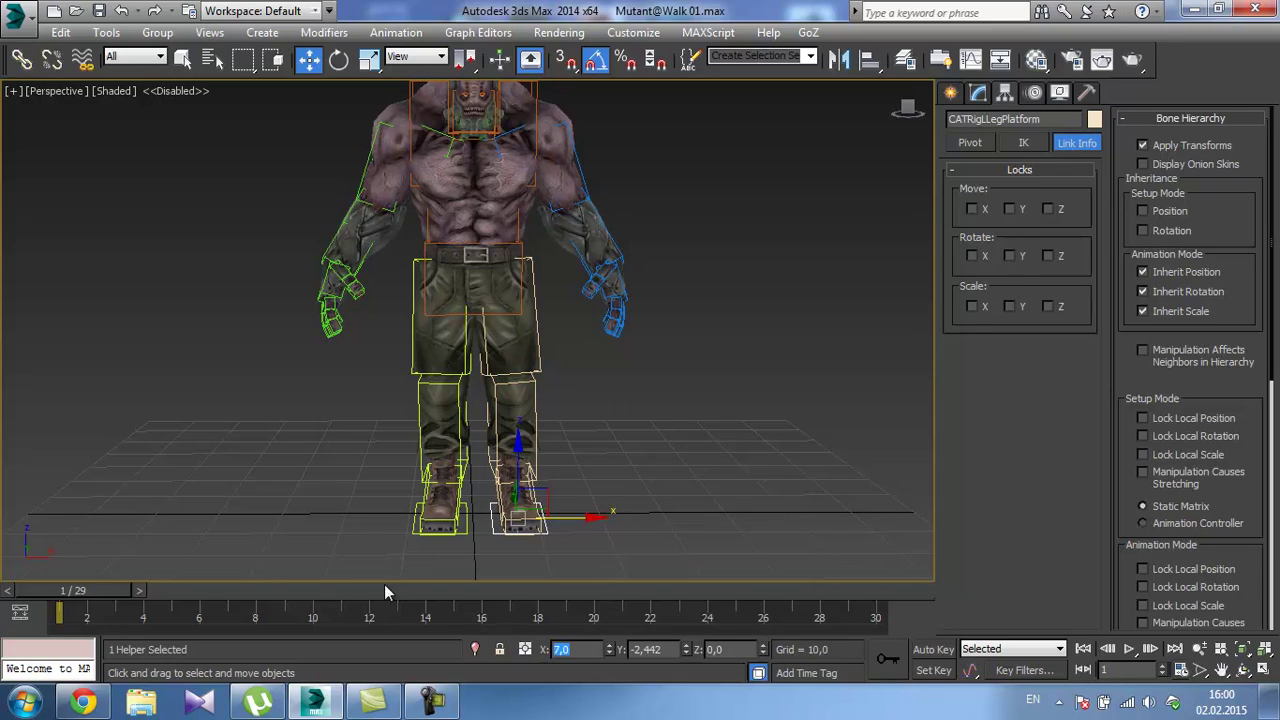
Select the right foot platform and set its X position to -7.
click(465, 524)
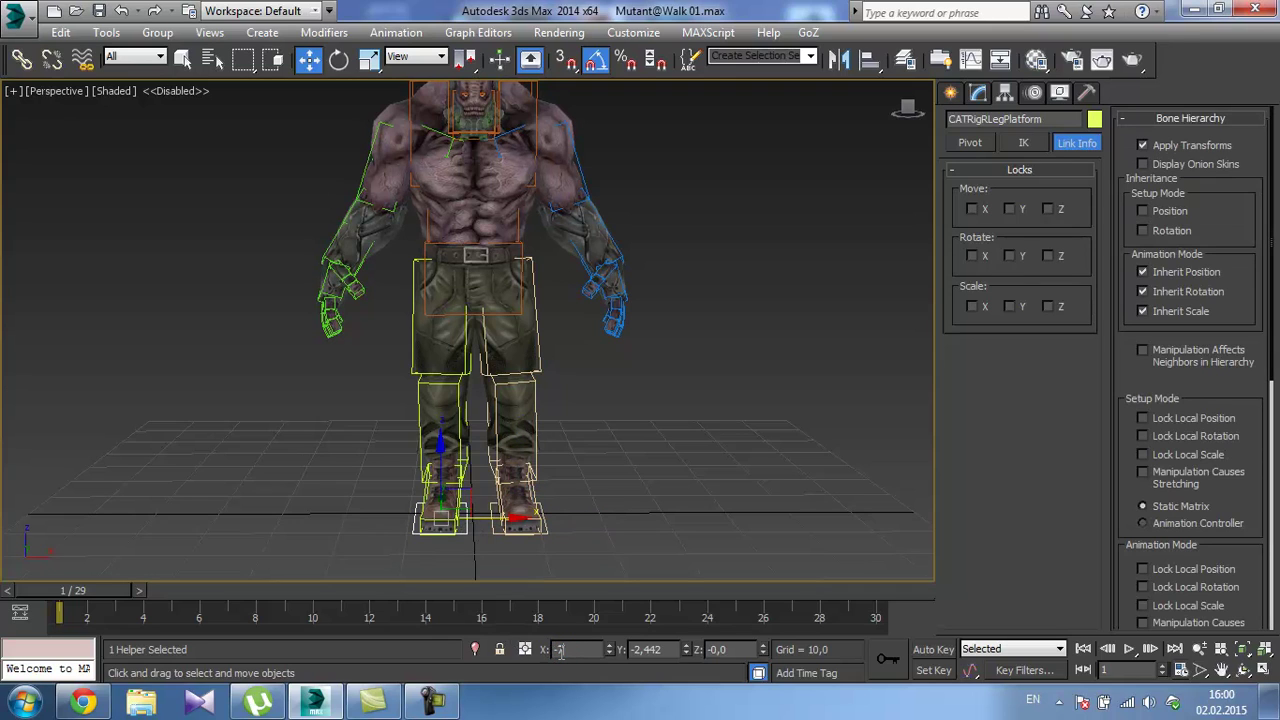
click(560, 649)
text(-7)
key(Return)
Save the scene as a new incremented file, Mutant@Walk 02.max.
alt+middle_drag(498, 326, 575, 368)
click(22, 16)
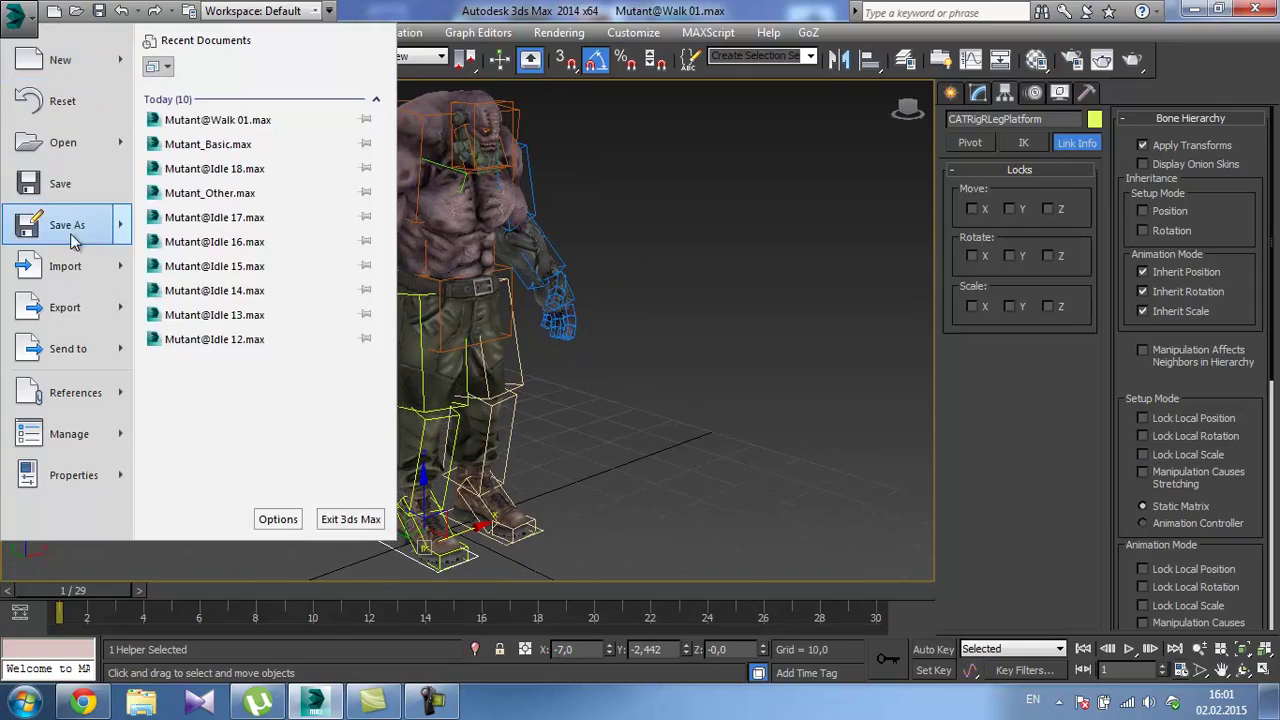
click(74, 220)
click(800, 543)
Check the angle snap value in the Grid and Snap Settings and close the settings unchanged.
alt+middle_drag(546, 423, 434, 318)
scroll(476, 382, up, 4)
scroll(474, 290, down, 4)
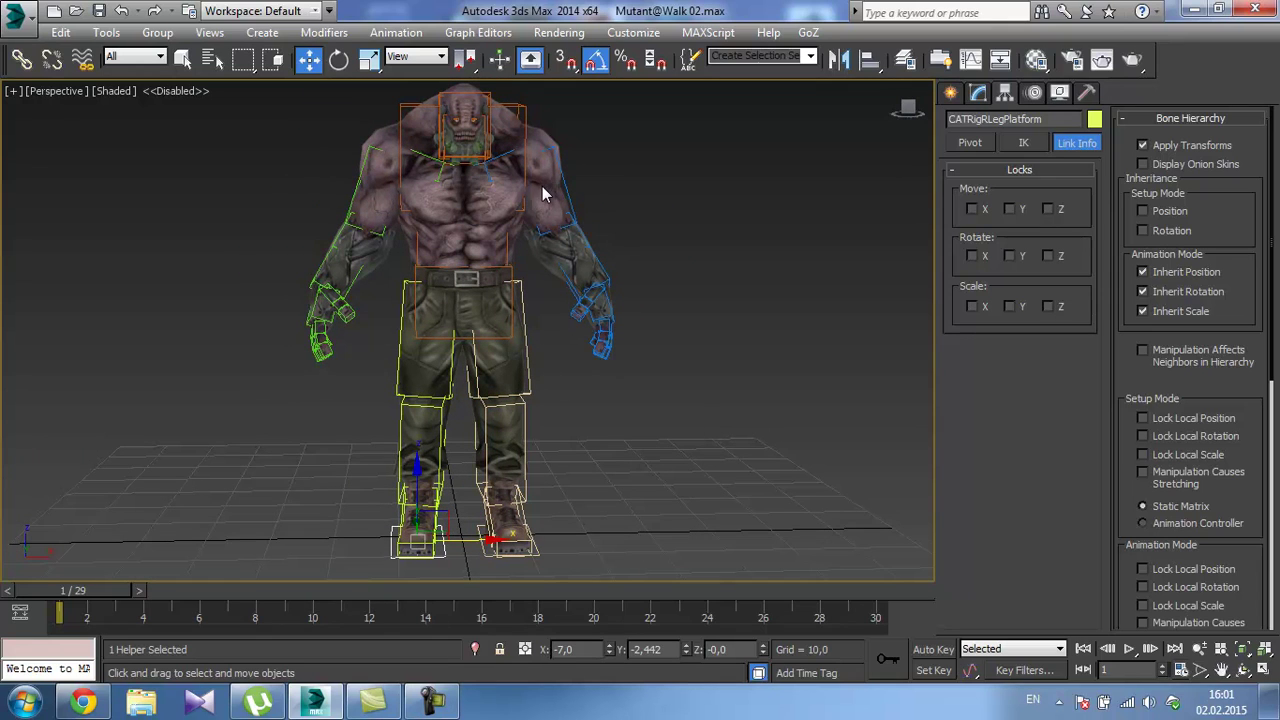
alt+middle_drag(504, 217, 587, 232)
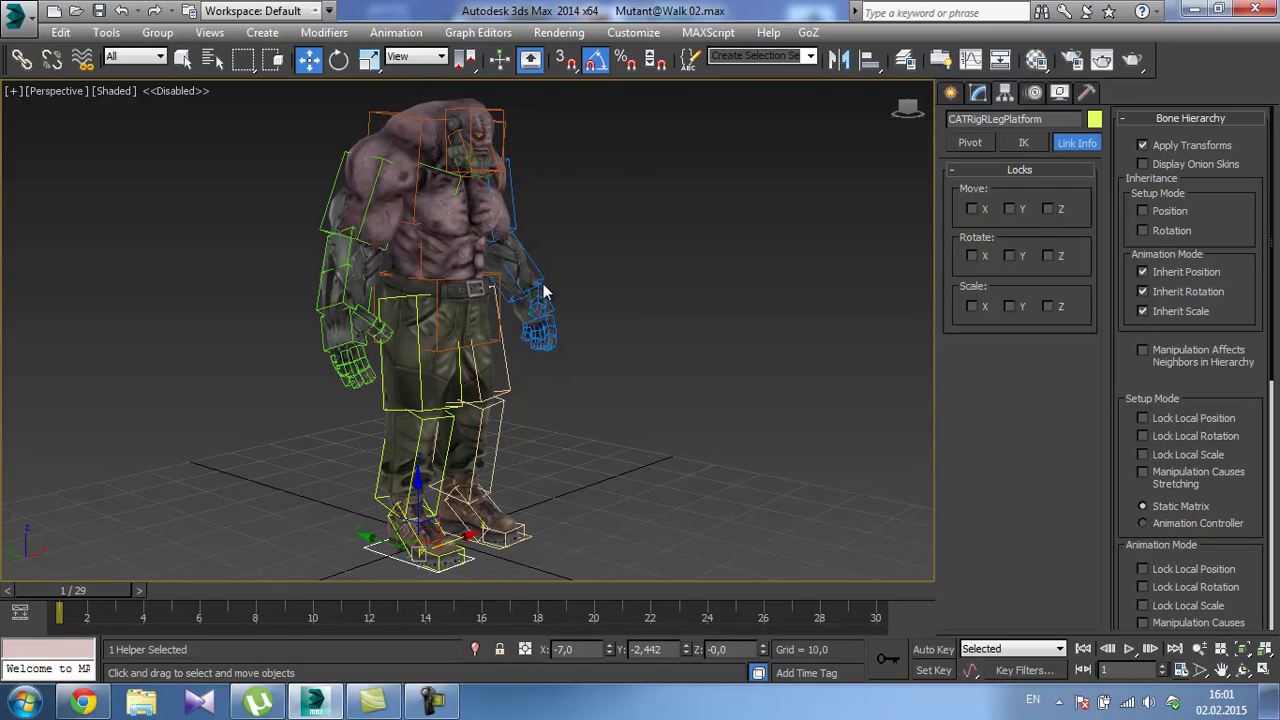
alt+middle_drag(480, 327, 503, 312)
right_click(598, 59)
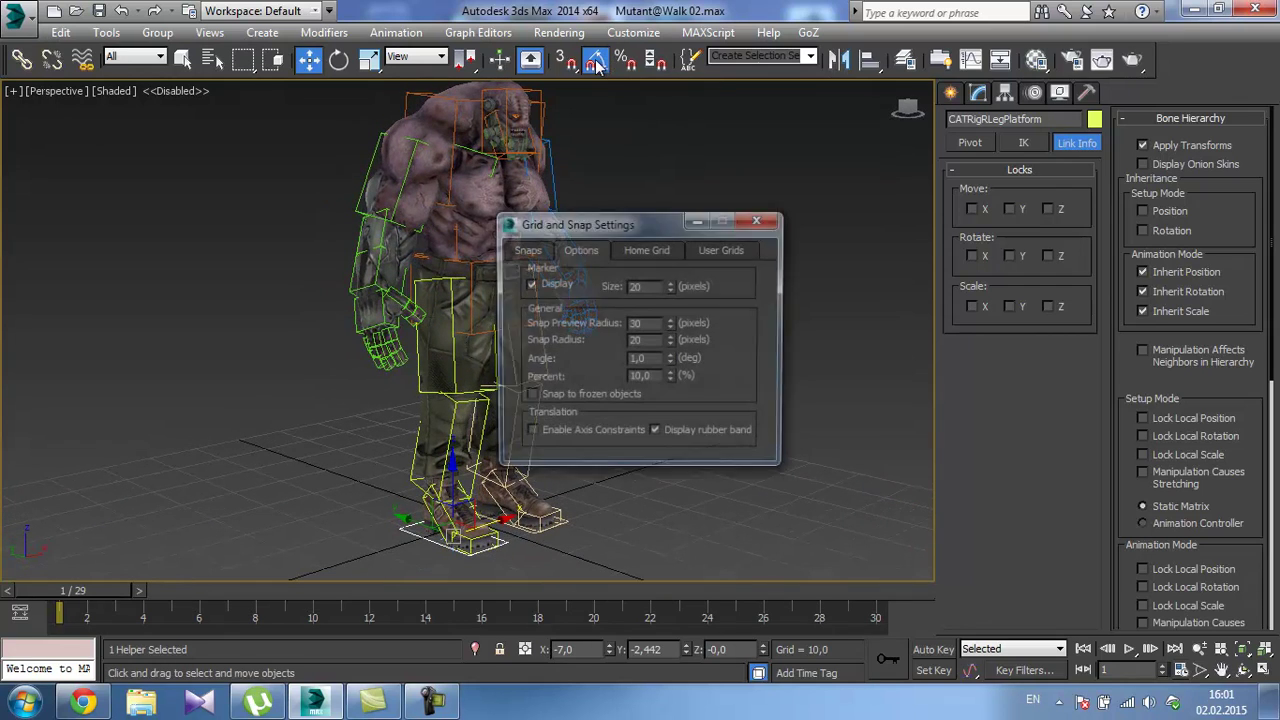
click(759, 219)
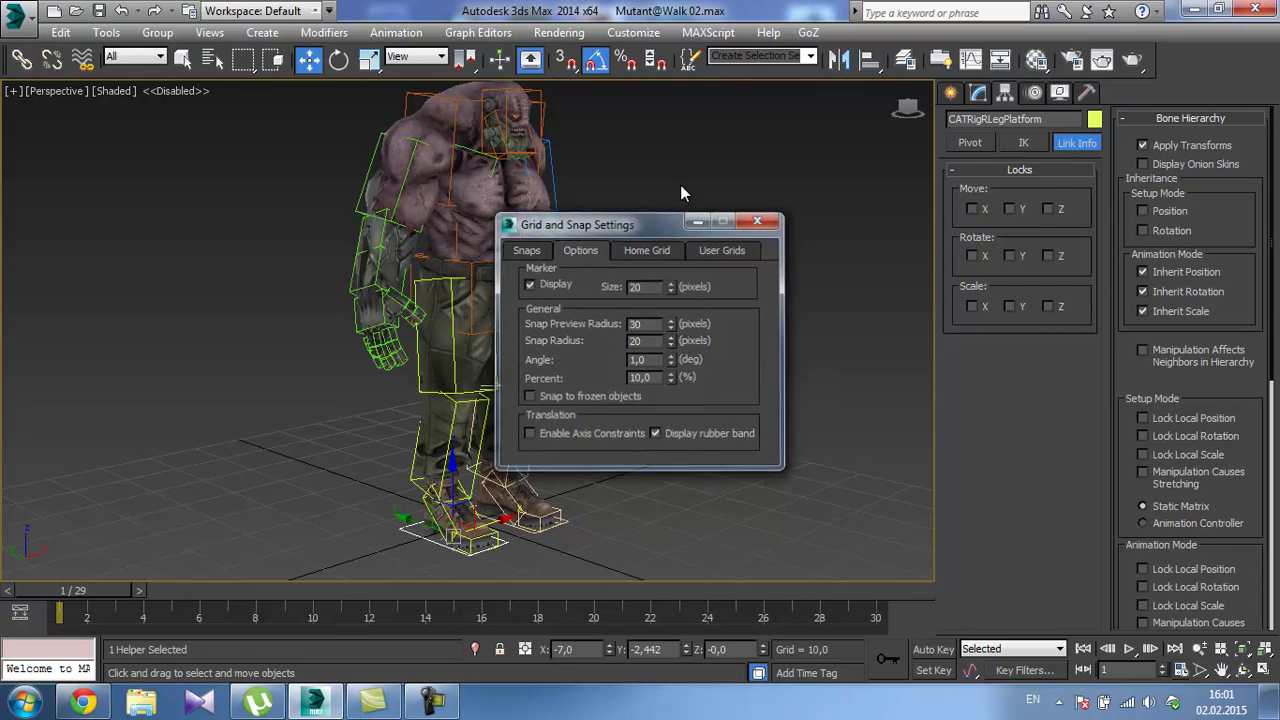
Turn on Auto Key and move the right foot platform backward to about Y 31.2 at frame 1.
alt+middle_drag(680, 184, 574, 186)
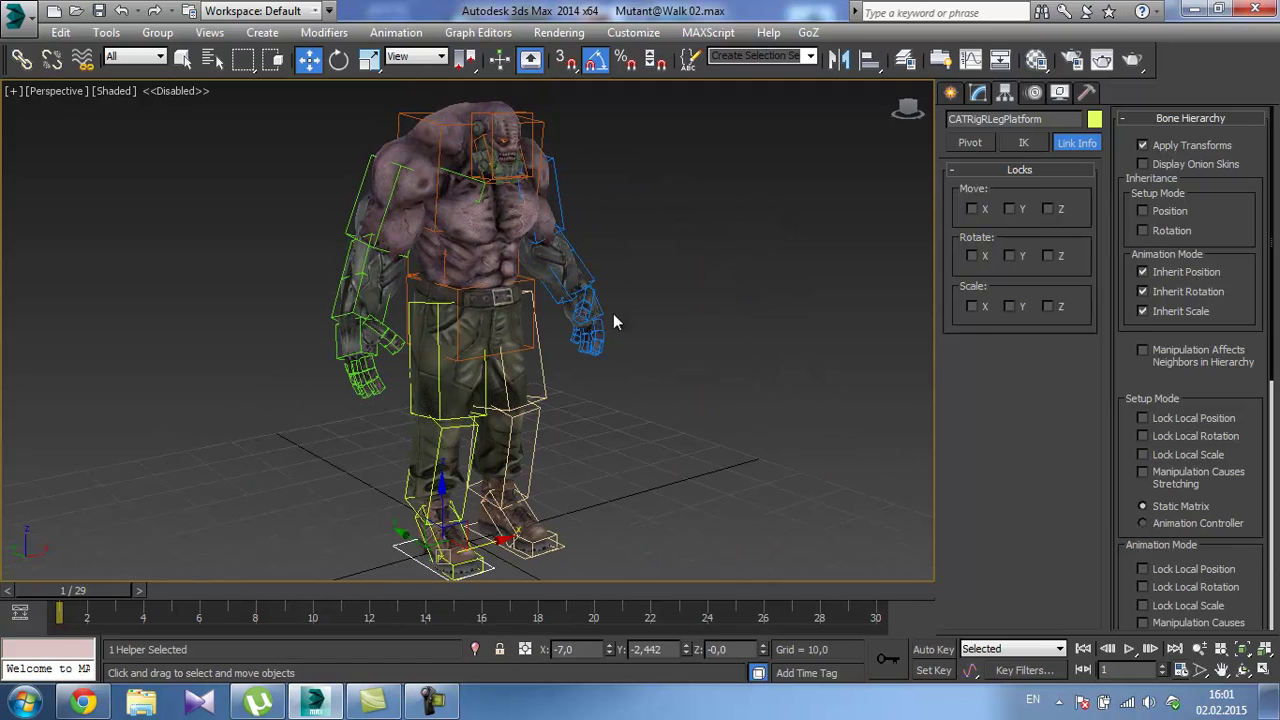
click(938, 650)
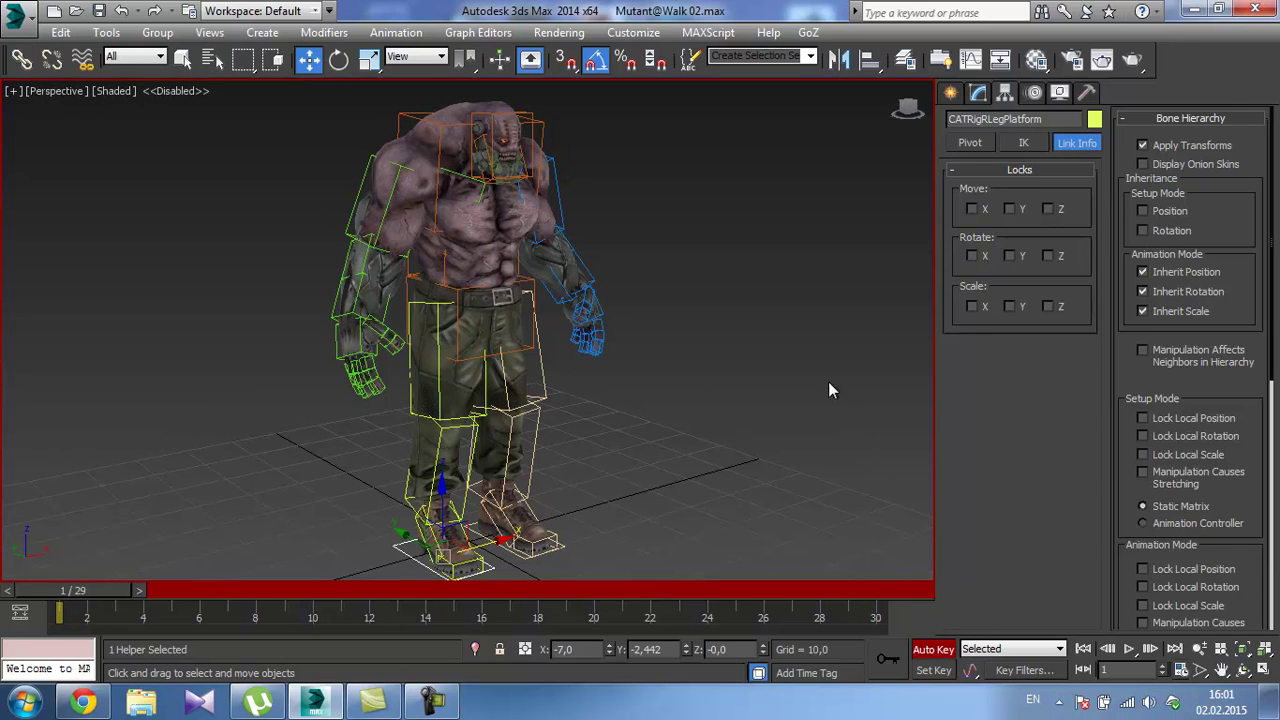
alt+middle_drag(648, 300, 570, 289)
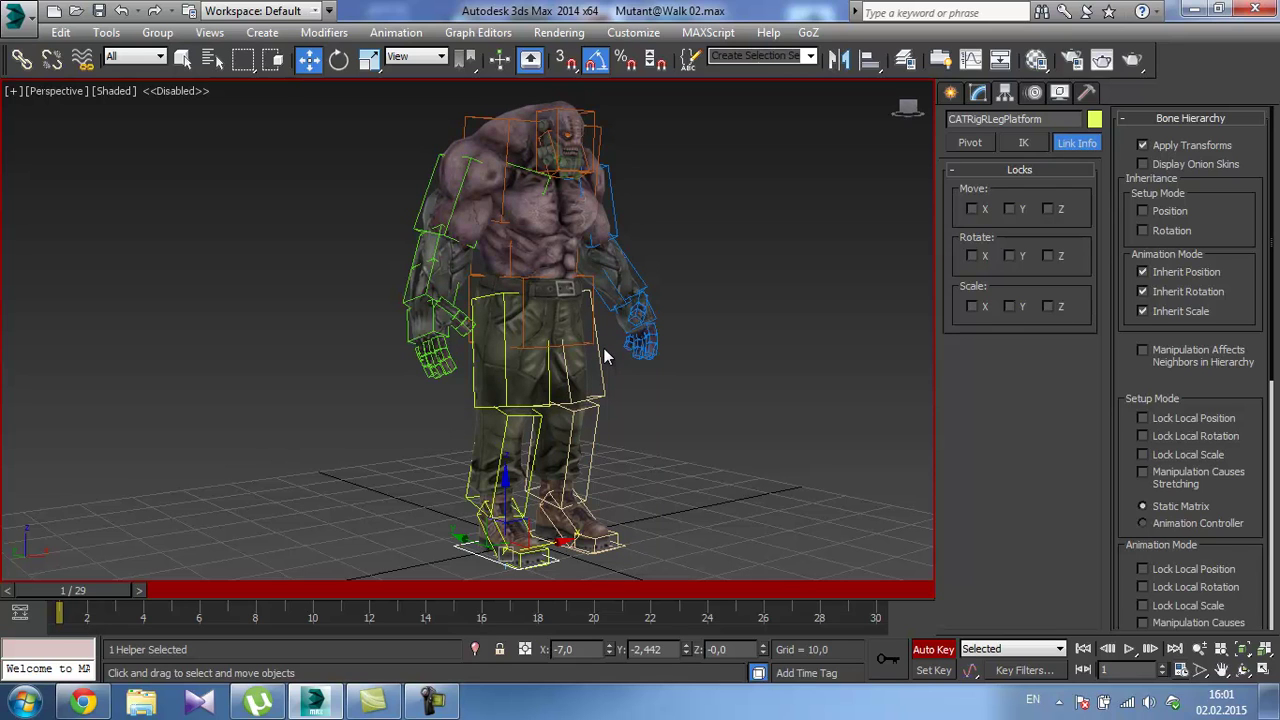
alt+middle_drag(477, 544, 559, 557)
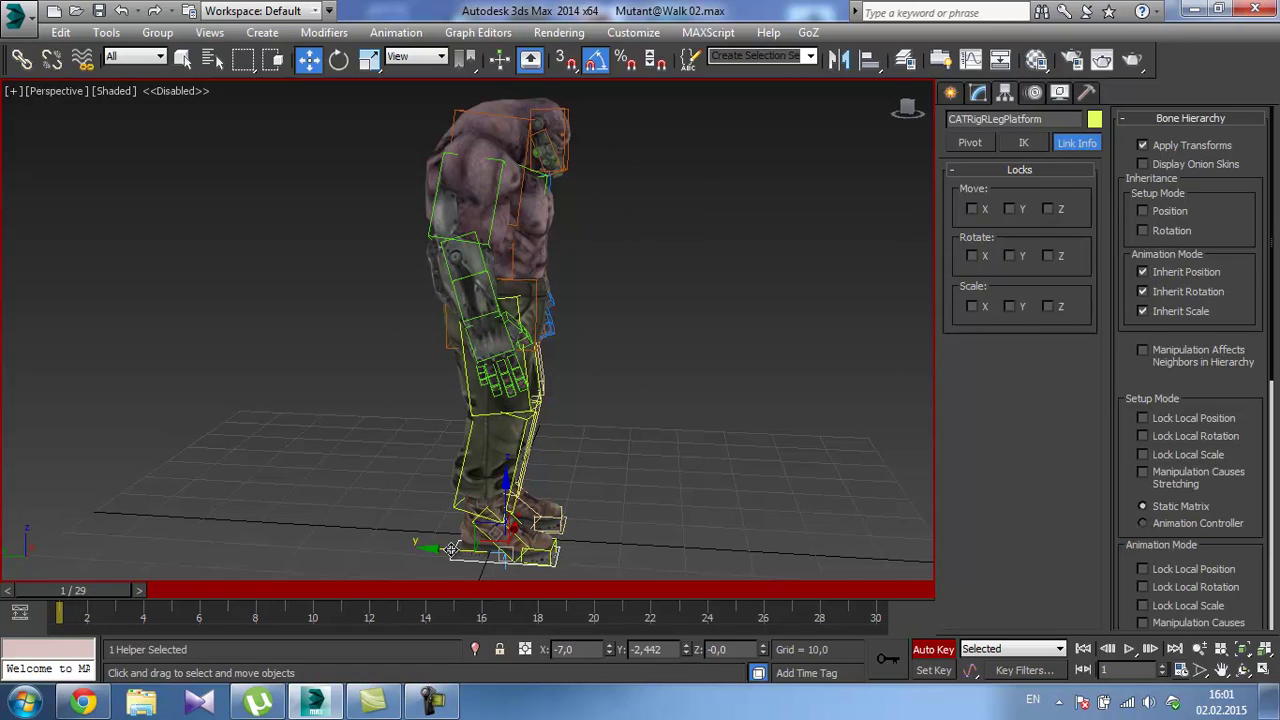
drag(452, 549, 237, 500)
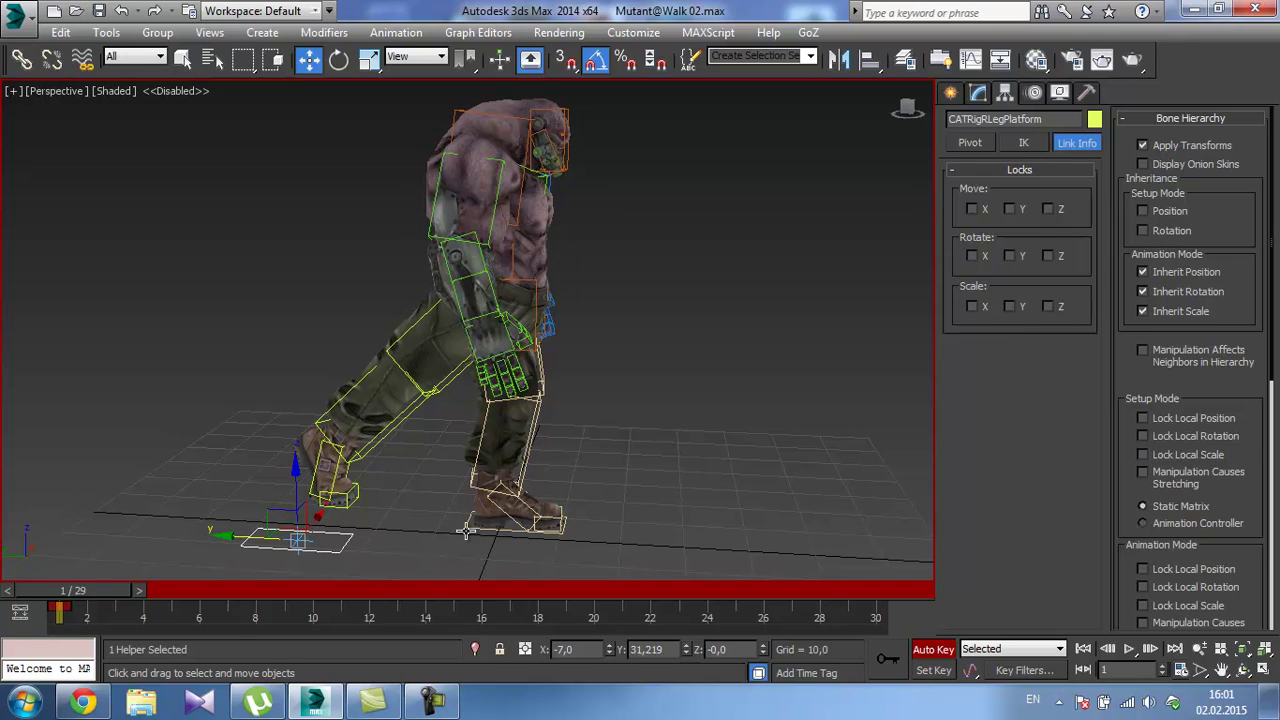
Move the left foot platform forward to about Y -17.9 and bring the right foot platform in to about Y 18.5.
click(450, 533)
drag(442, 535, 539, 513)
click(350, 541)
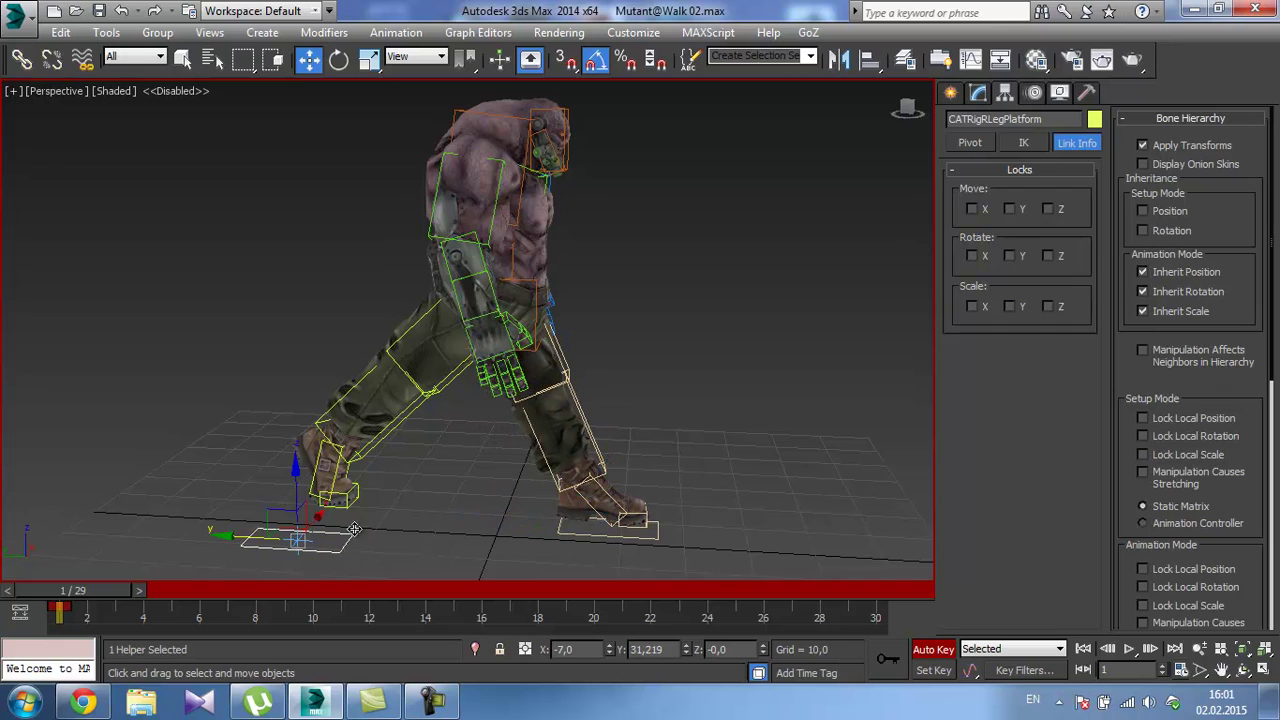
alt+middle_drag(352, 540, 395, 462)
drag(259, 534, 337, 541)
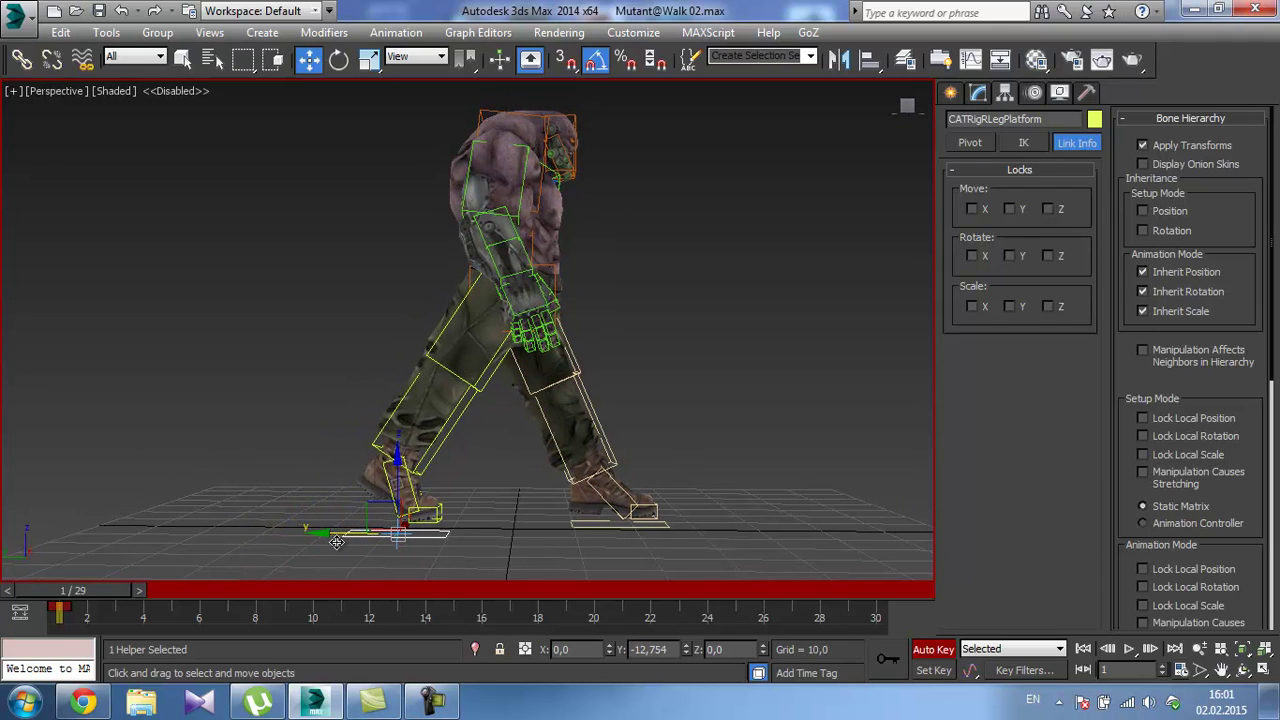
Lower the pelvis hub bone to about Z 35.2 so the knees bend in the stride pose.
middle_drag(469, 342, 567, 307)
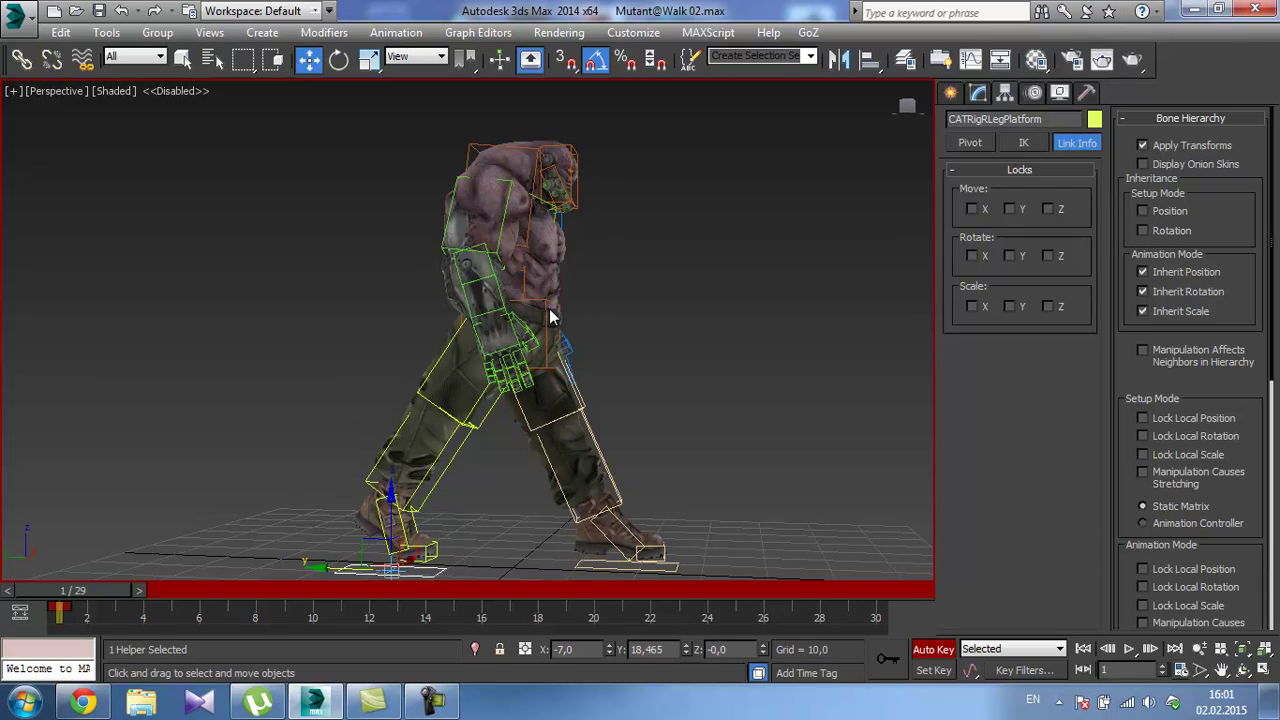
click(544, 301)
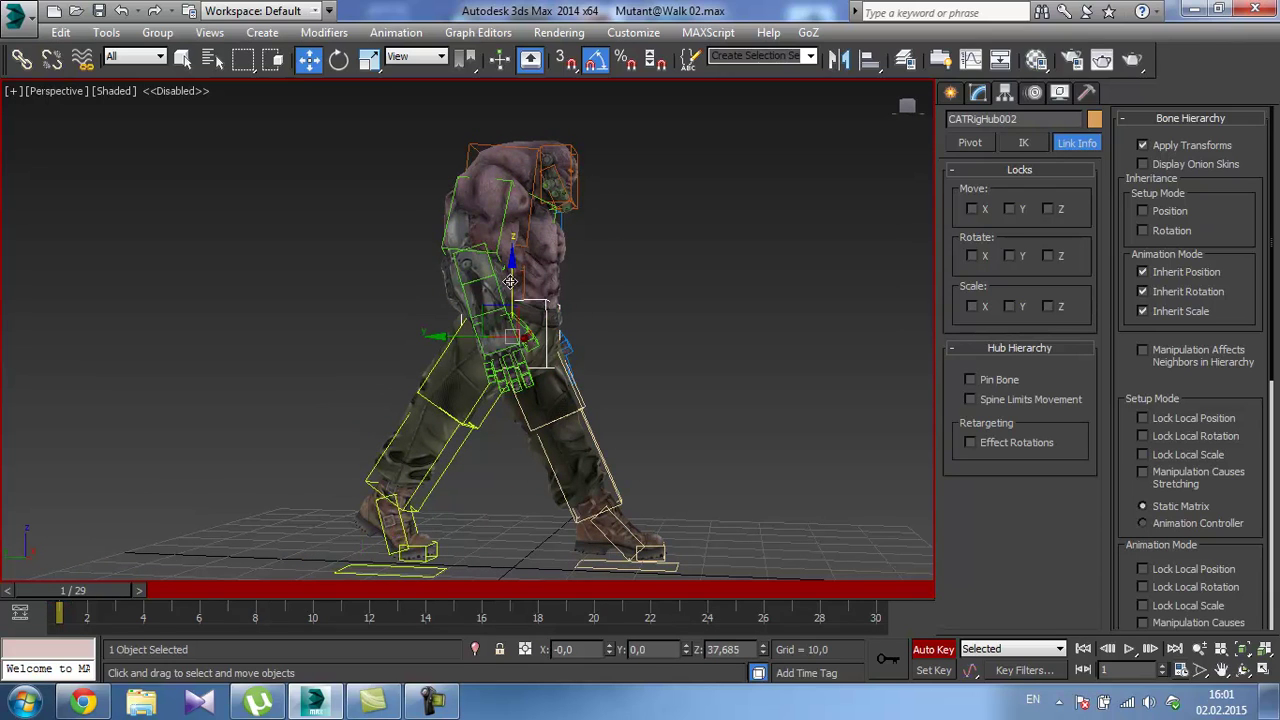
drag(510, 281, 510, 300)
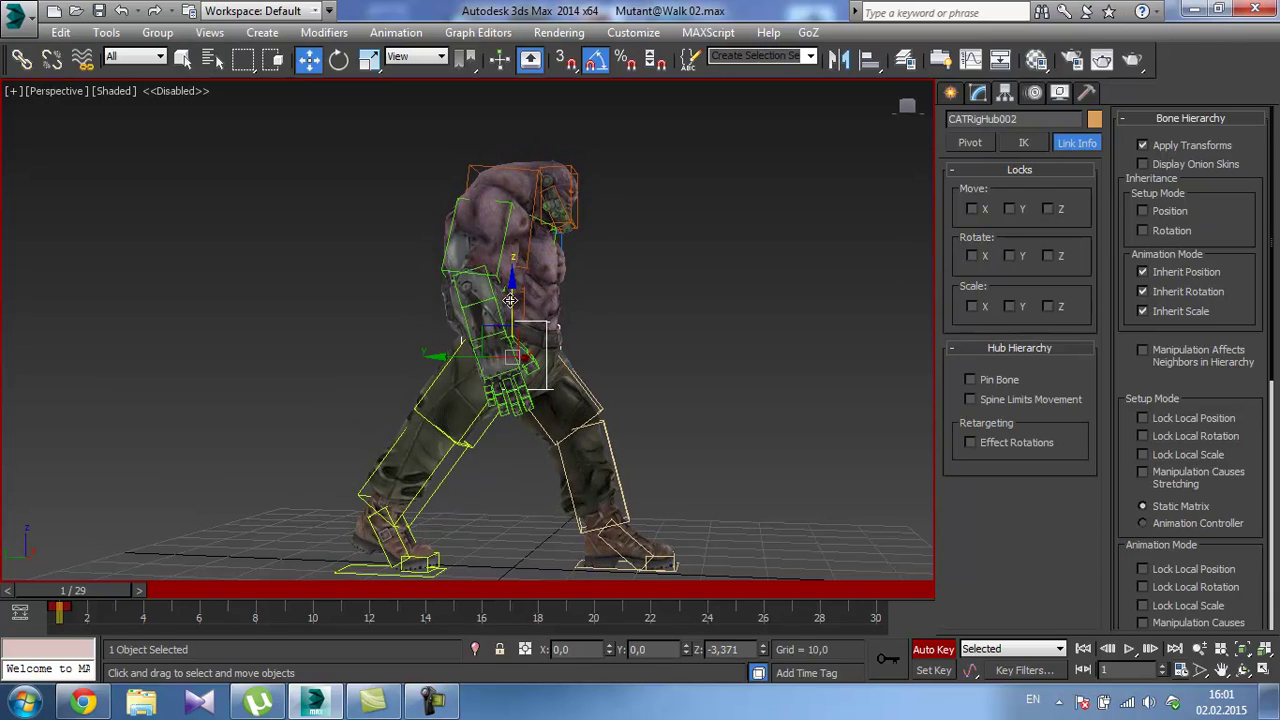
scroll(540, 303, up, 4)
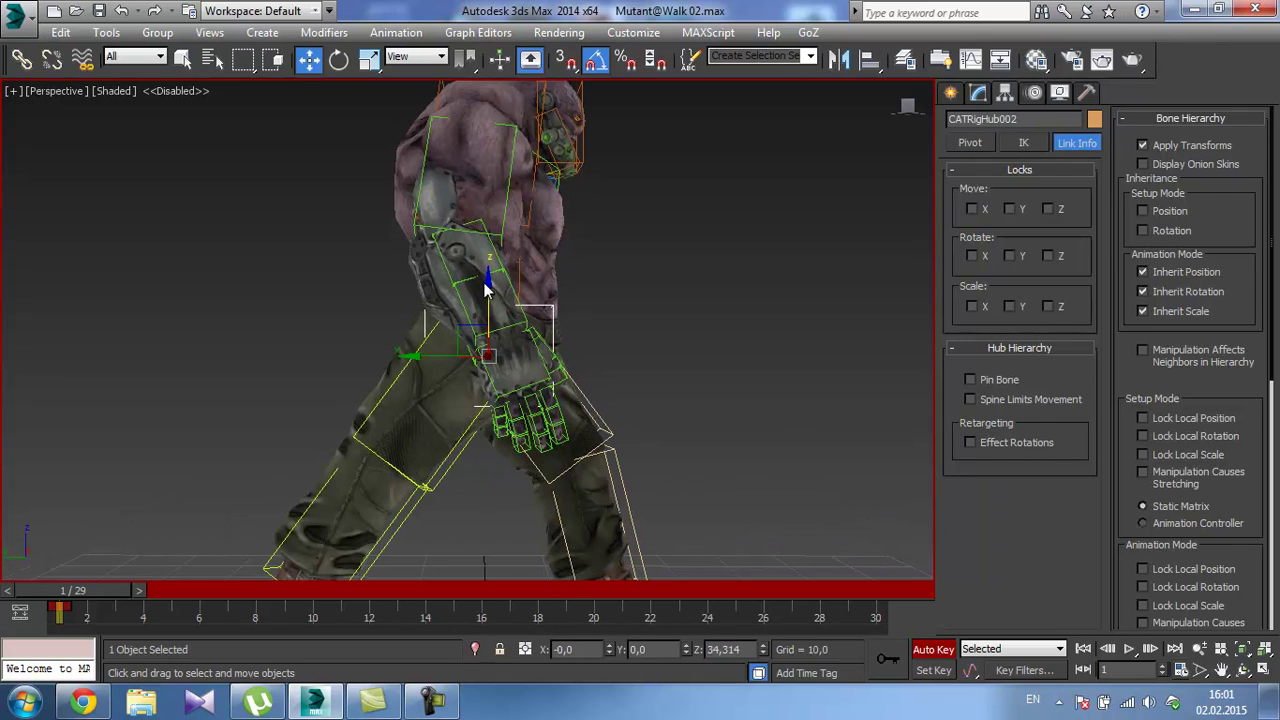
drag(487, 283, 487, 275)
Set the left foot platform's Y position to -18 at frame 1.
middle_drag(629, 452, 566, 300)
alt+middle_drag(566, 300, 538, 328)
scroll(534, 449, down, 2)
alt+middle_drag(376, 472, 453, 469)
scroll(455, 476, up, 2)
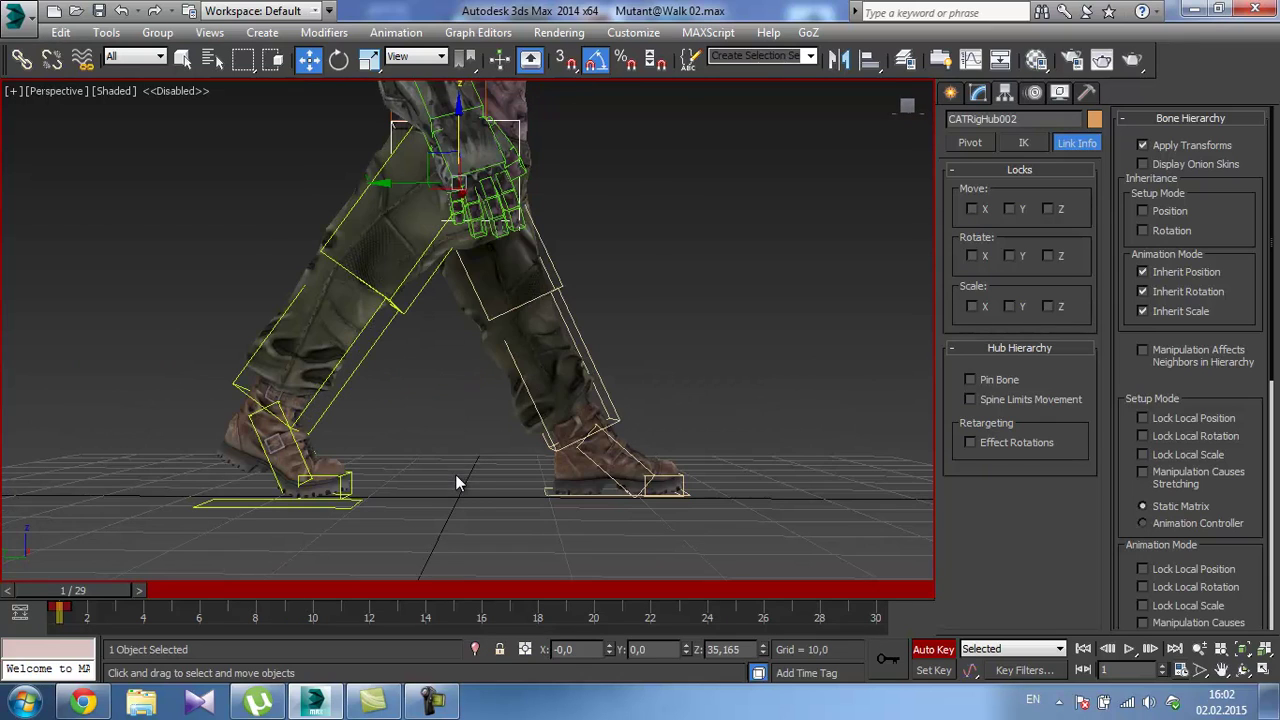
click(544, 497)
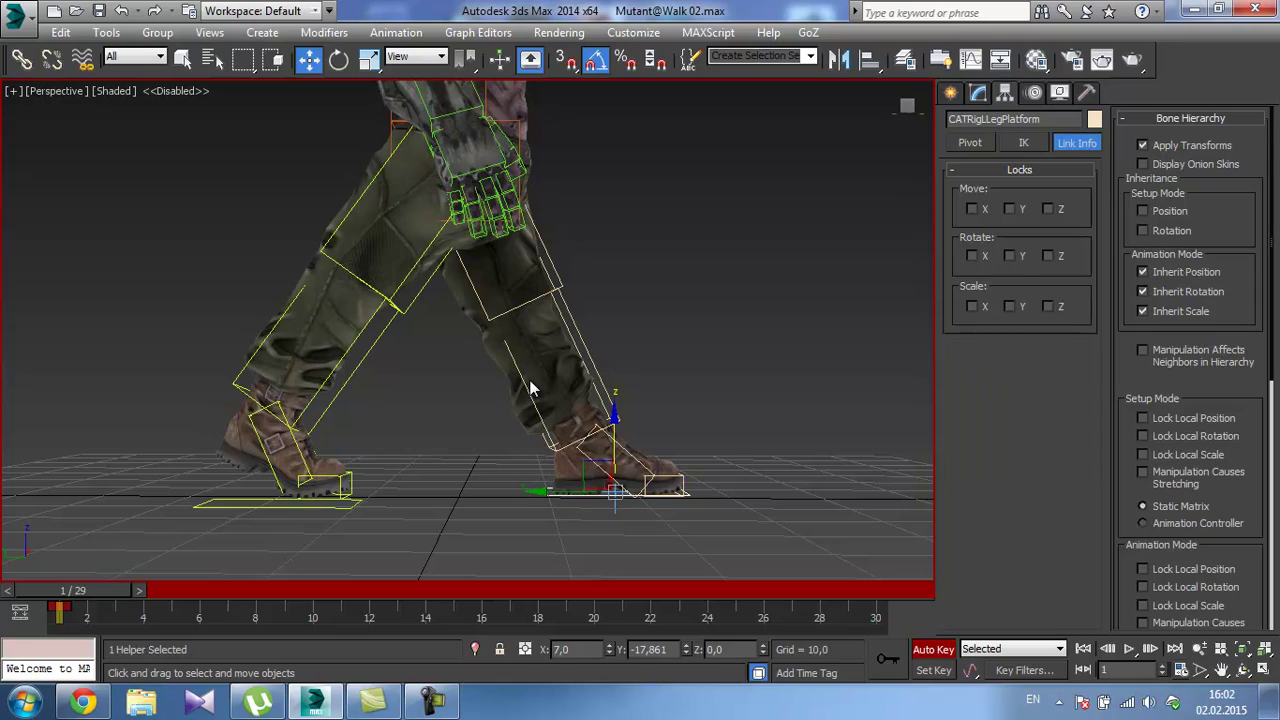
middle_drag(535, 389, 586, 514)
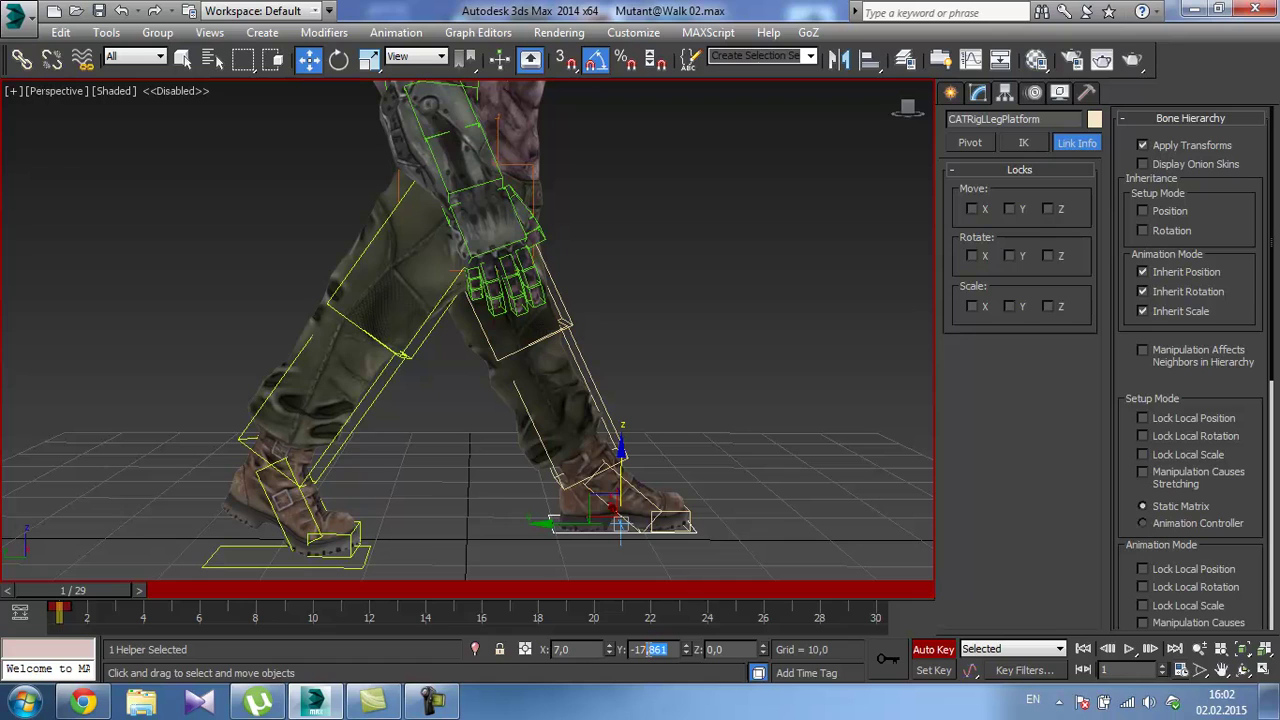
key(BackSpace)
click(366, 563)
middle_drag(396, 553, 421, 522)
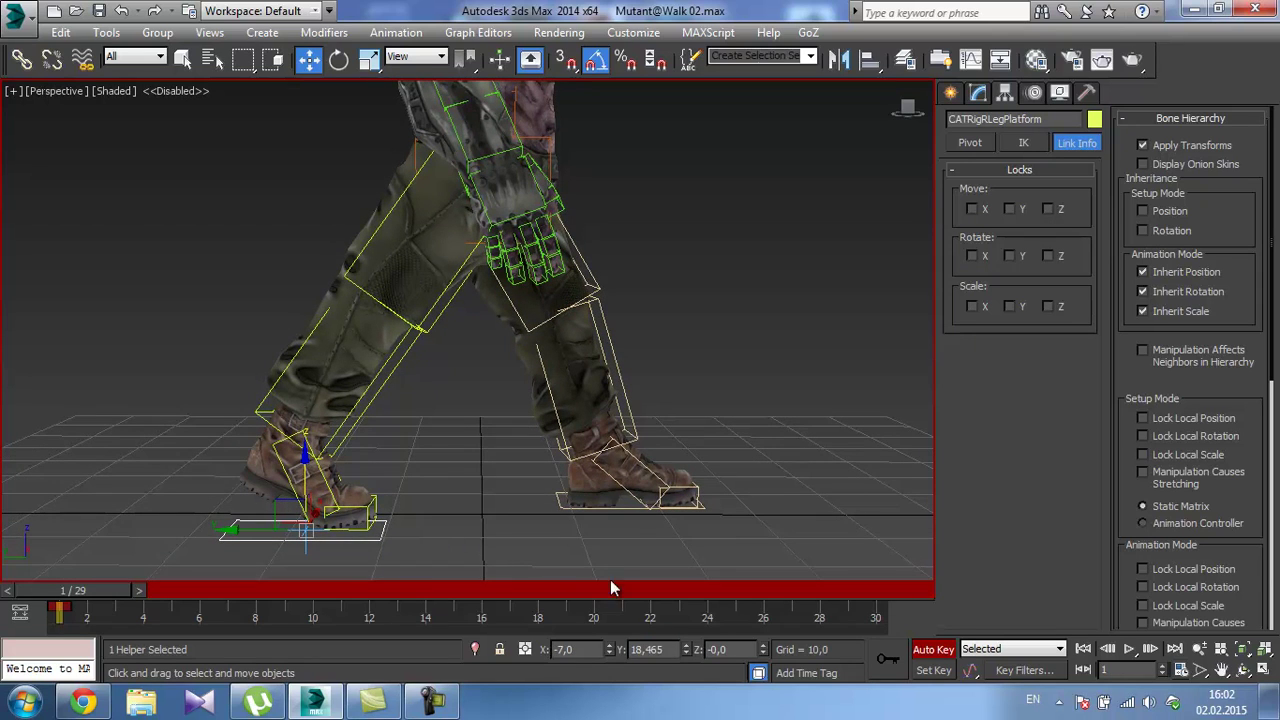
middle_drag(620, 477, 594, 480)
click(597, 514)
alt+middle_drag(606, 531, 594, 551)
drag(663, 653, 636, 653)
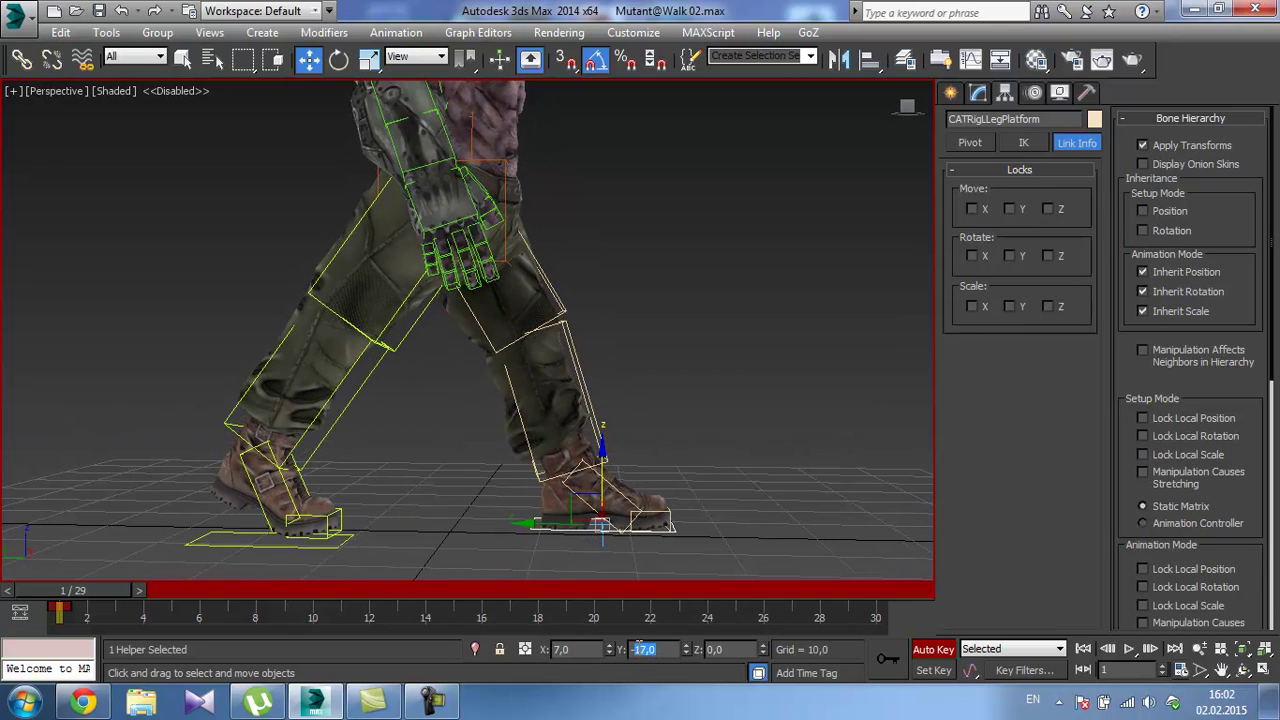
text(18)
key(Return)
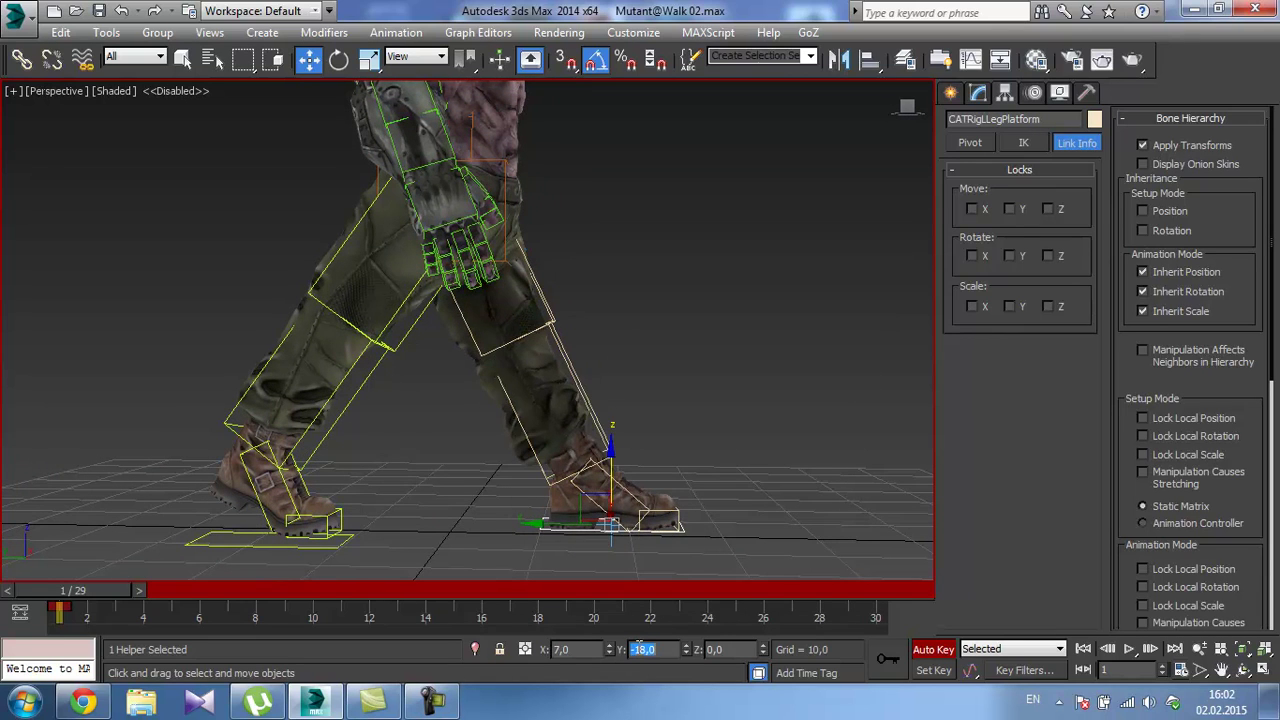
Set the right foot platform's Y position to 18 so its distance from the centre matches the left one.
click(338, 546)
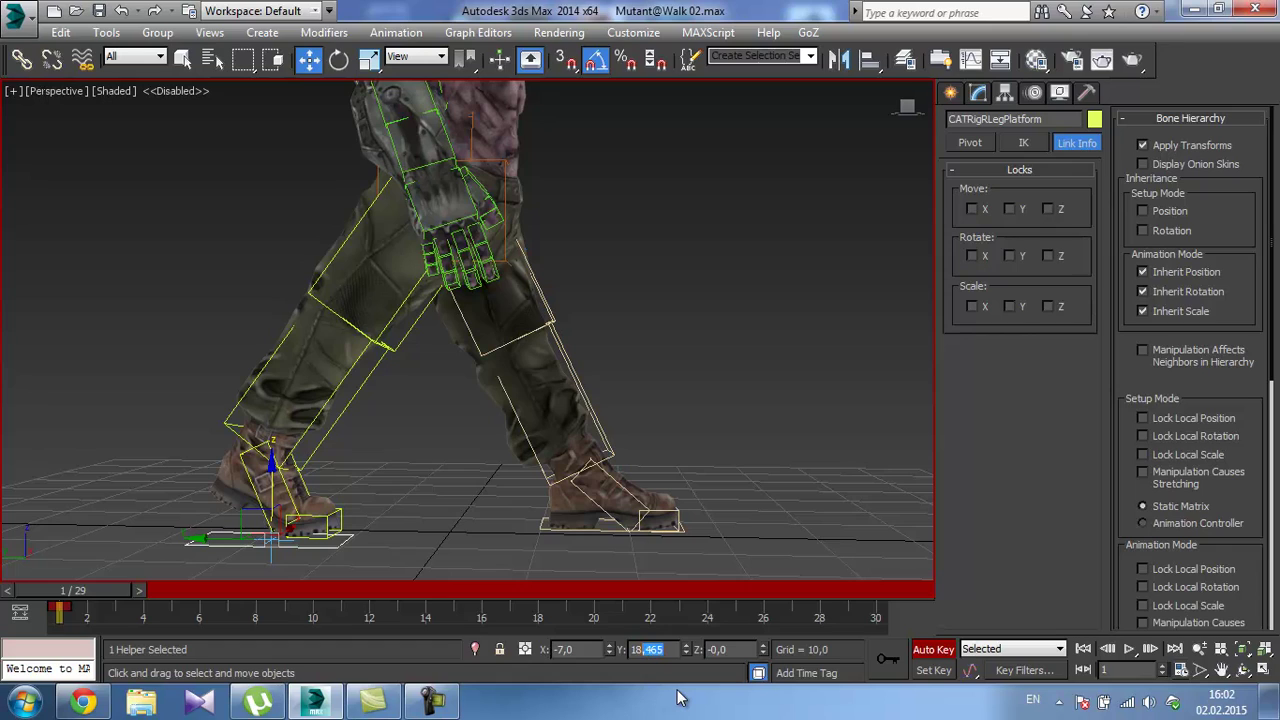
key(BackSpace)
key(Return)
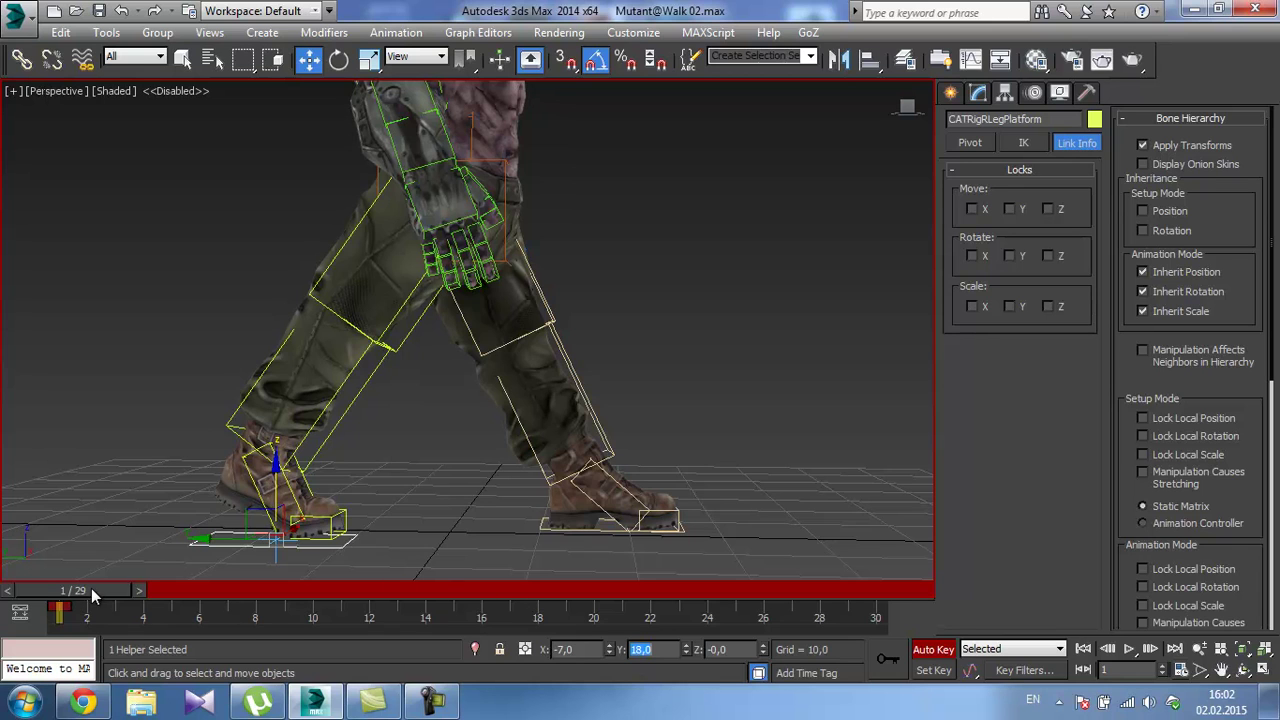
Rotate the right ankle bone to lift the rear heel and bend the right knee, leaving the toes on the ground.
alt+middle_drag(440, 334, 482, 329)
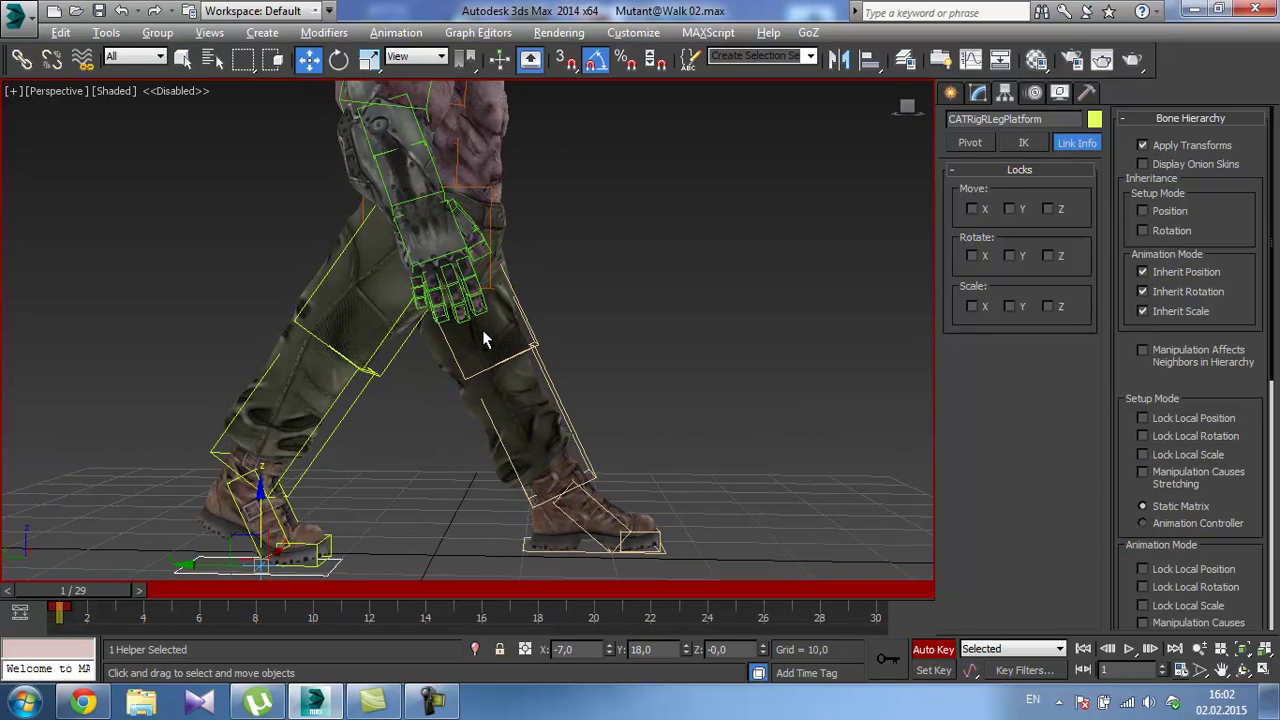
middle_drag(336, 414, 370, 364)
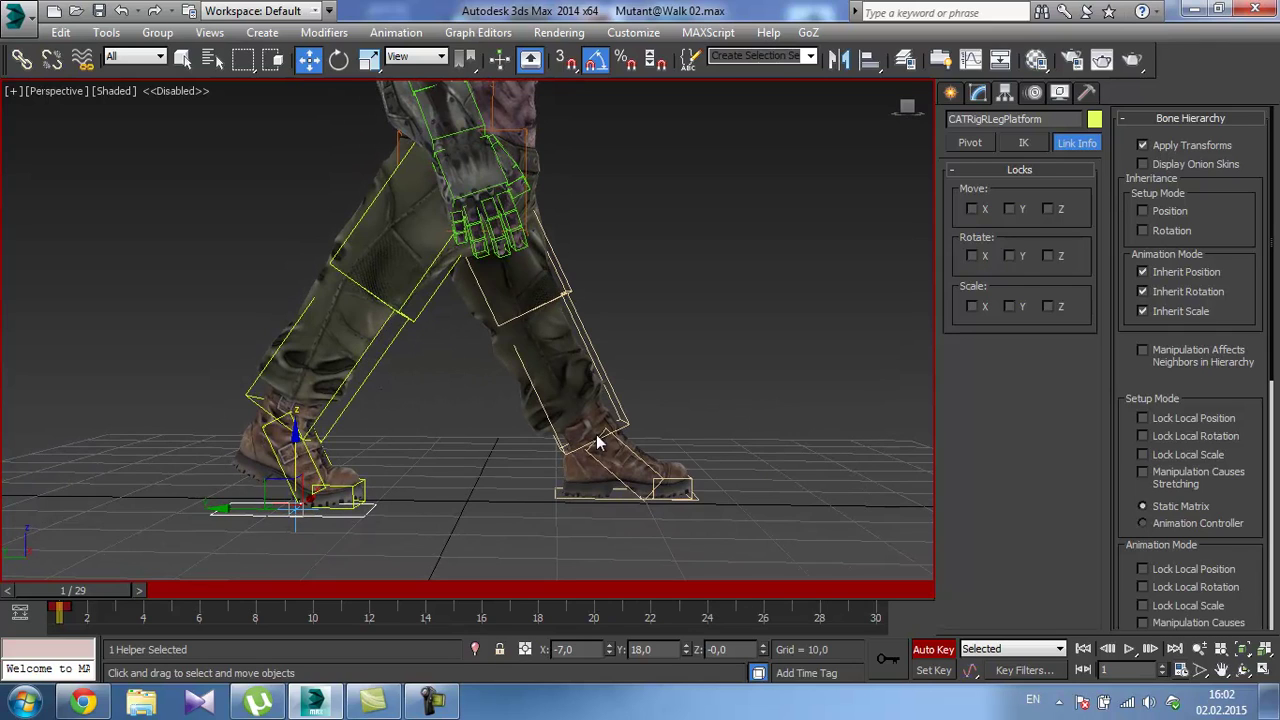
click(312, 465)
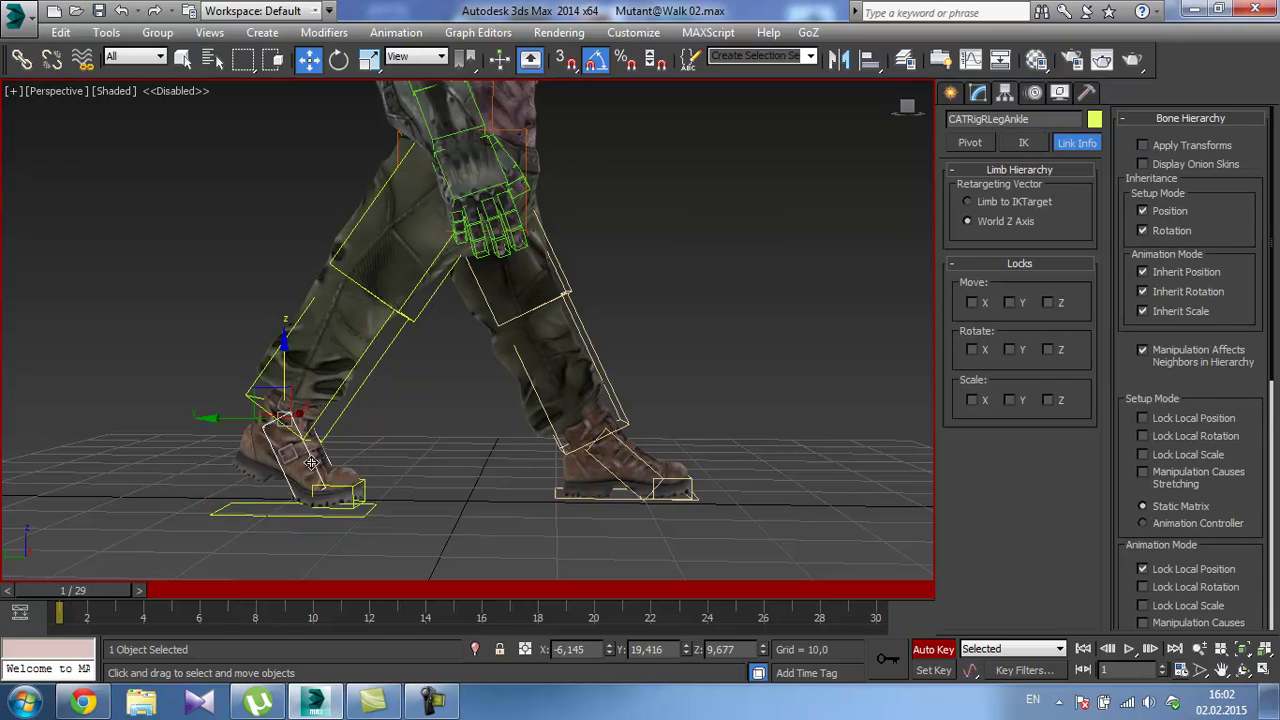
key(e)
drag(327, 362, 381, 418)
alt+middle_drag(381, 418, 476, 385)
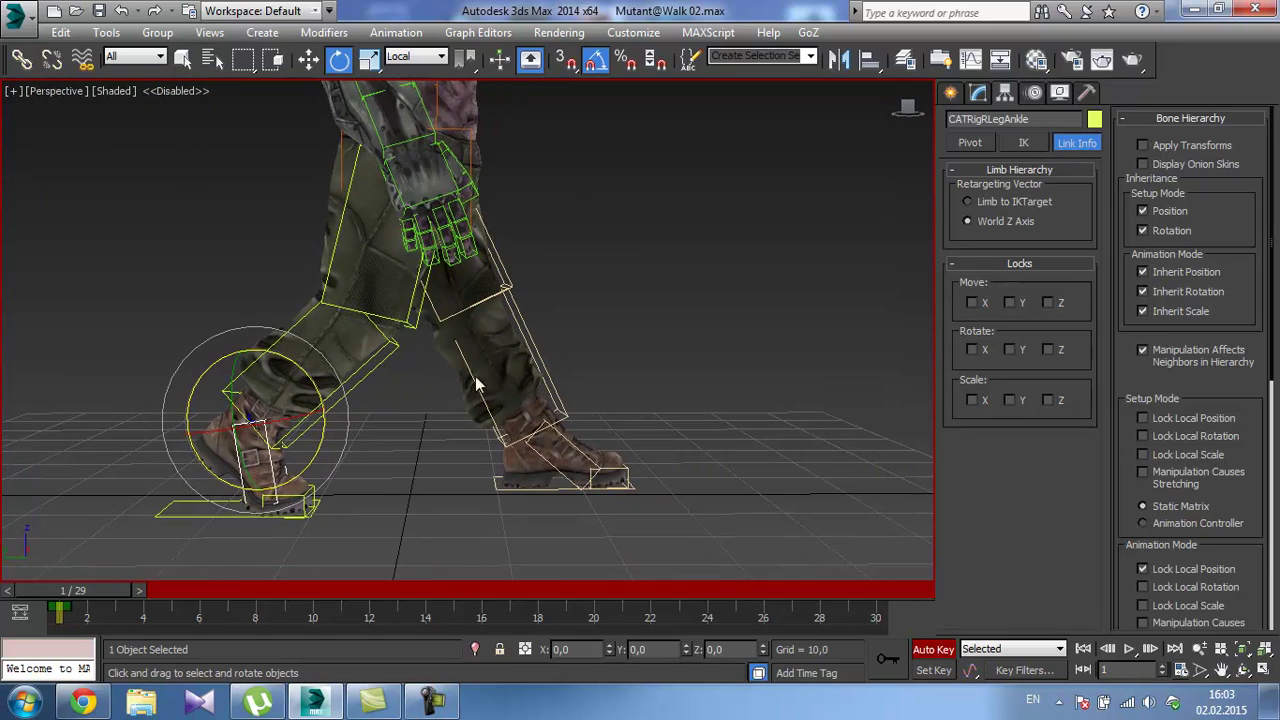
Rotate the left foot platform so the front foot's toes point up and its heel points down.
click(568, 443)
alt+middle_drag(578, 450, 570, 440)
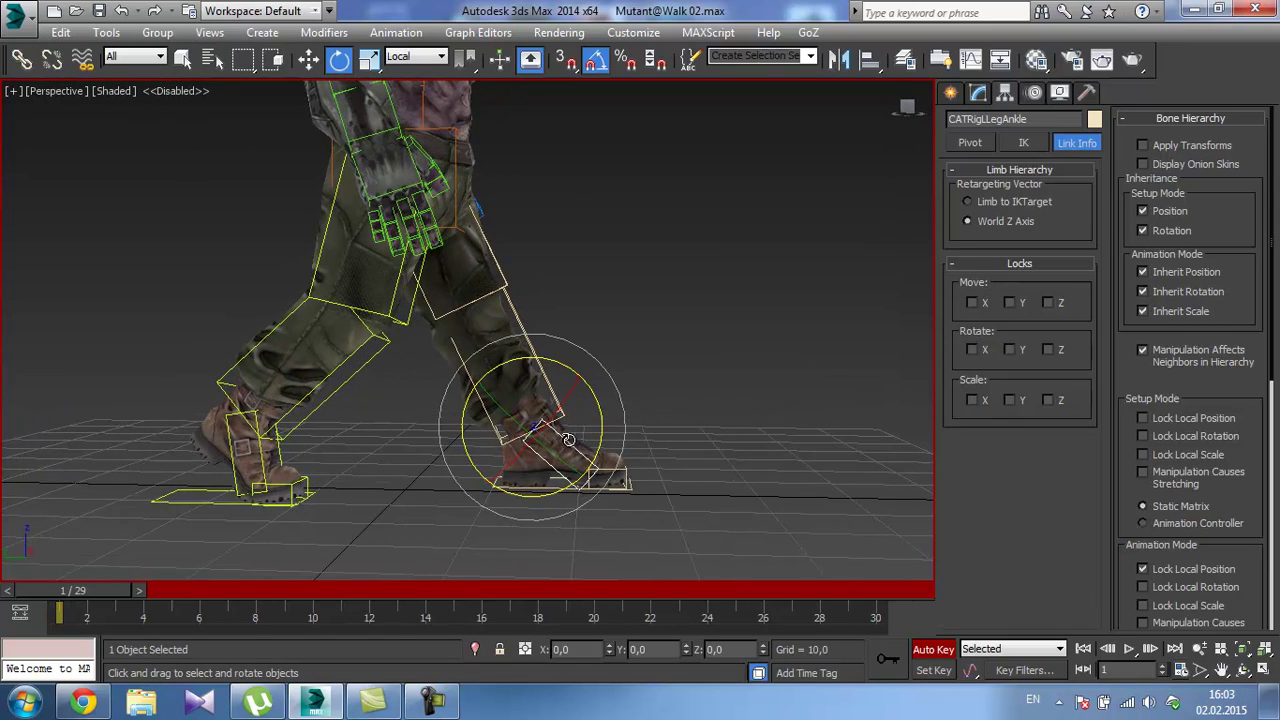
click(496, 488)
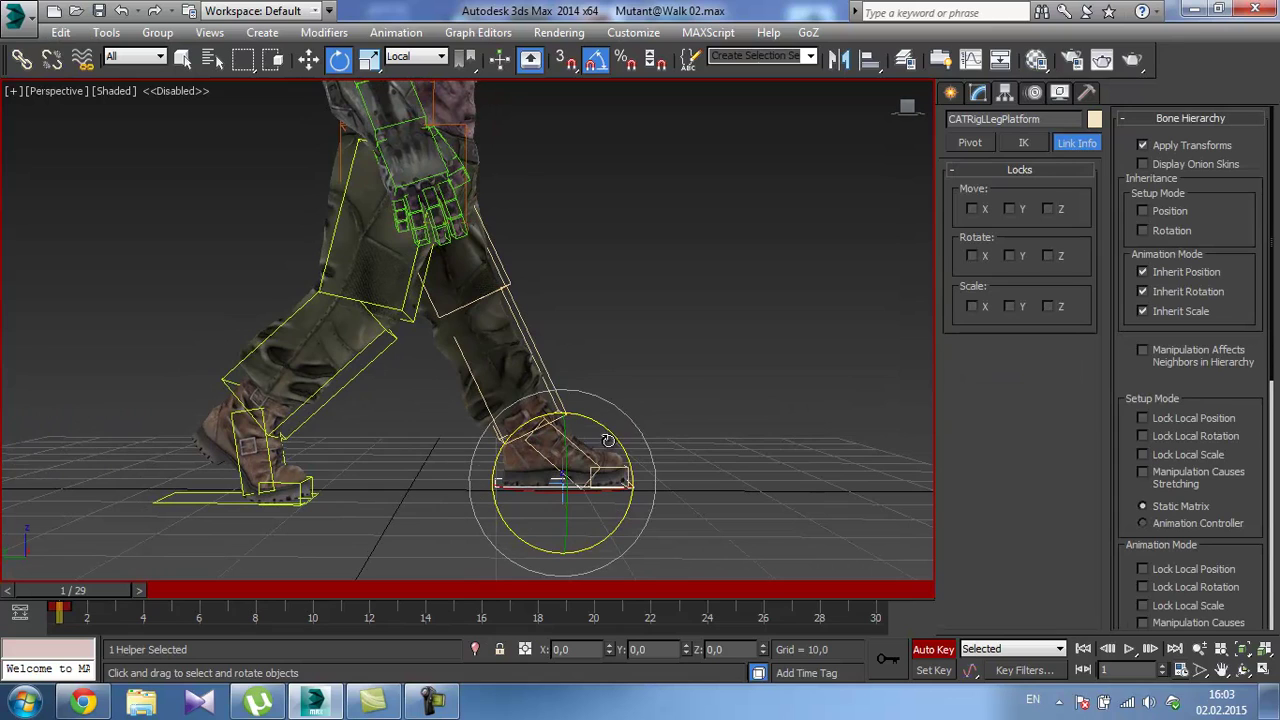
drag(614, 433, 548, 405)
key(ctrl+z)
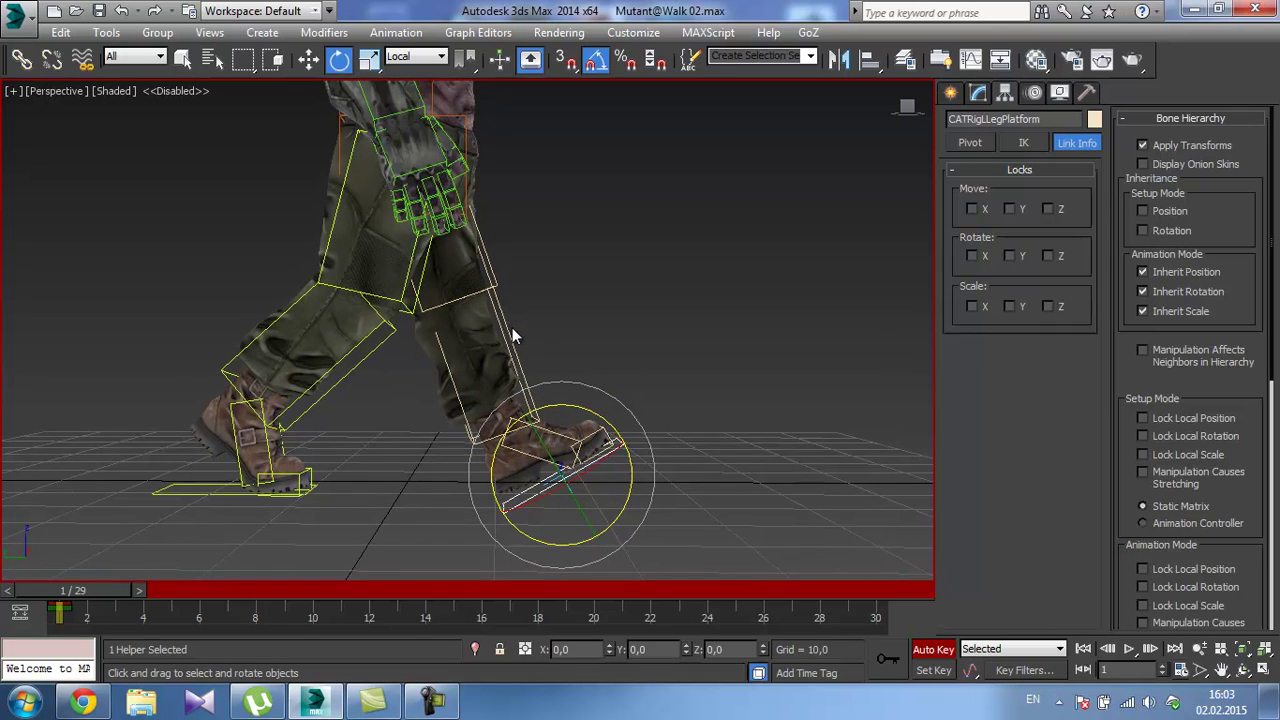
Raise the left foot platform to about Z 3.65 so the heel rests near ground level, adjusting it in the Left view.
scroll(516, 476, up, 1)
scroll(520, 488, up, 1)
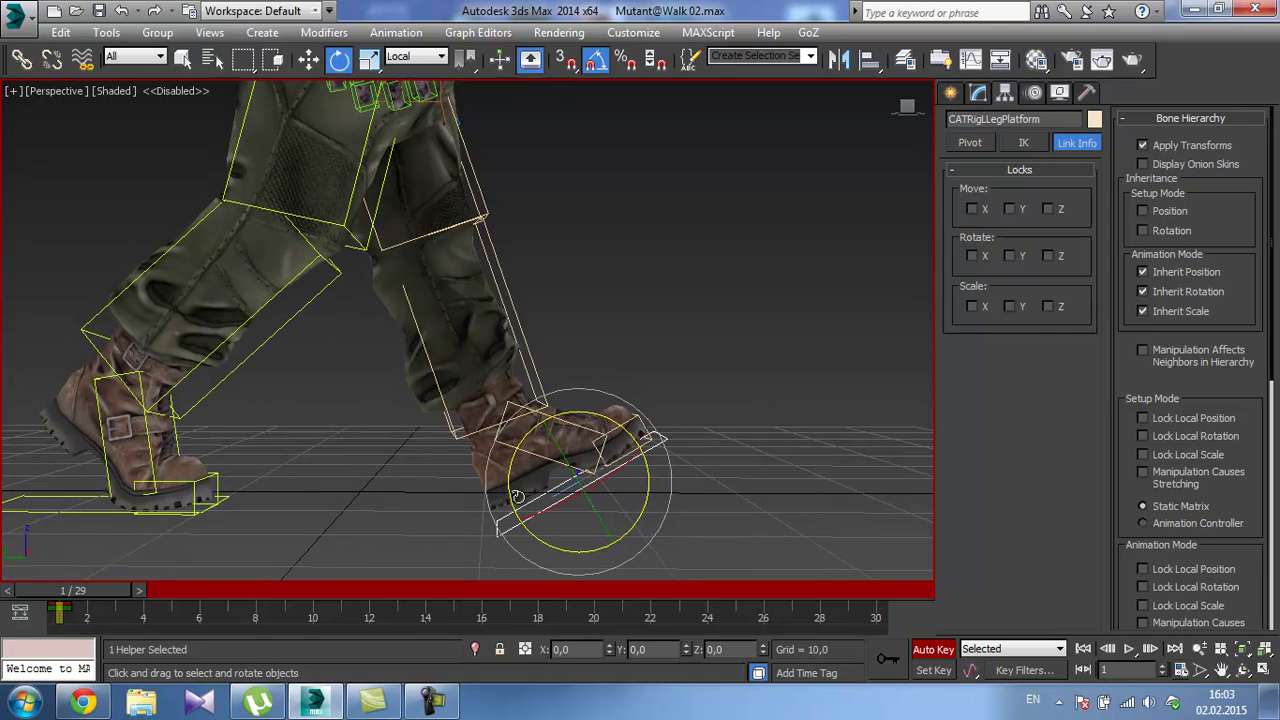
key(w)
drag(579, 436, 532, 432)
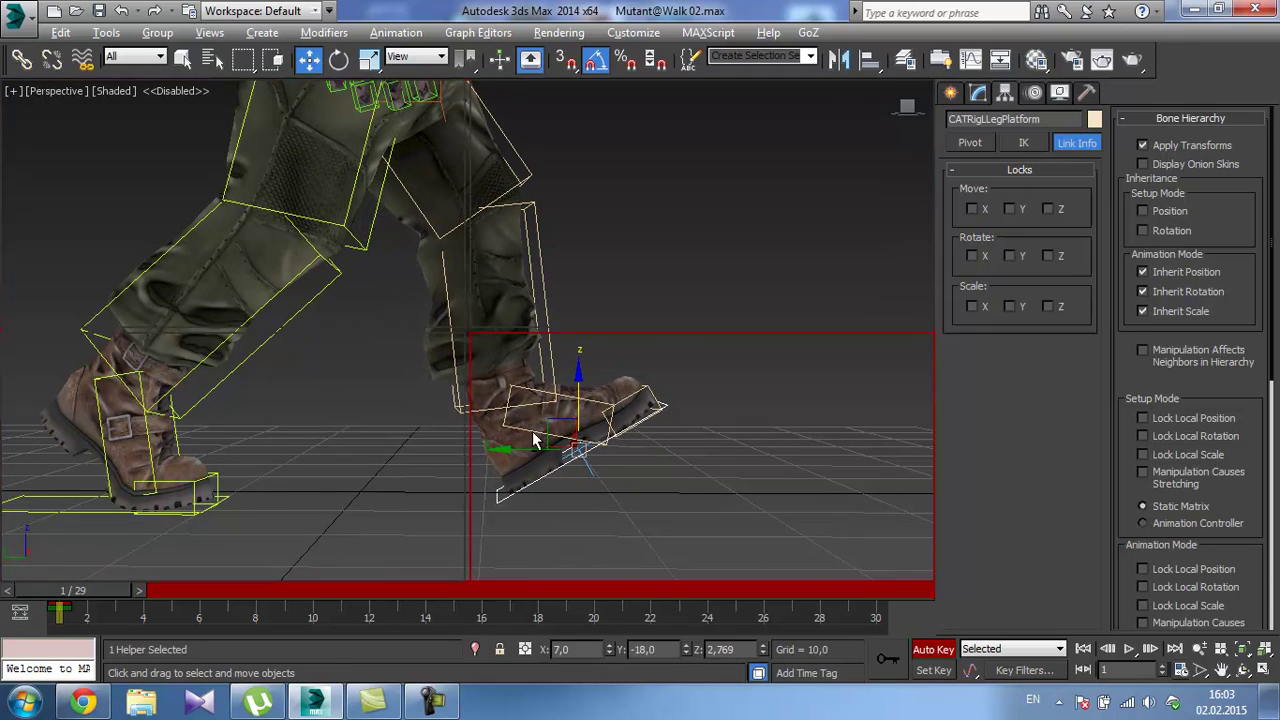
key(alt+w)
scroll(314, 480, down, 3)
scroll(308, 485, up, 5)
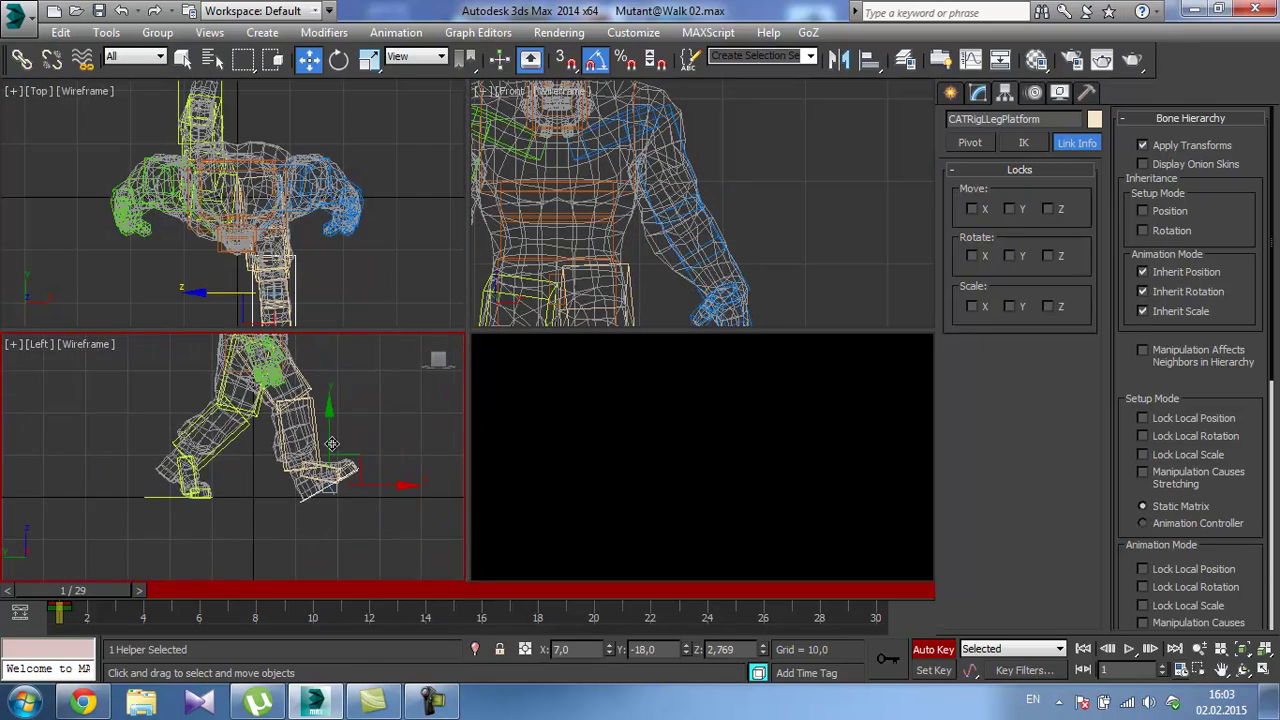
scroll(310, 485, down, 2)
drag(328, 447, 326, 432)
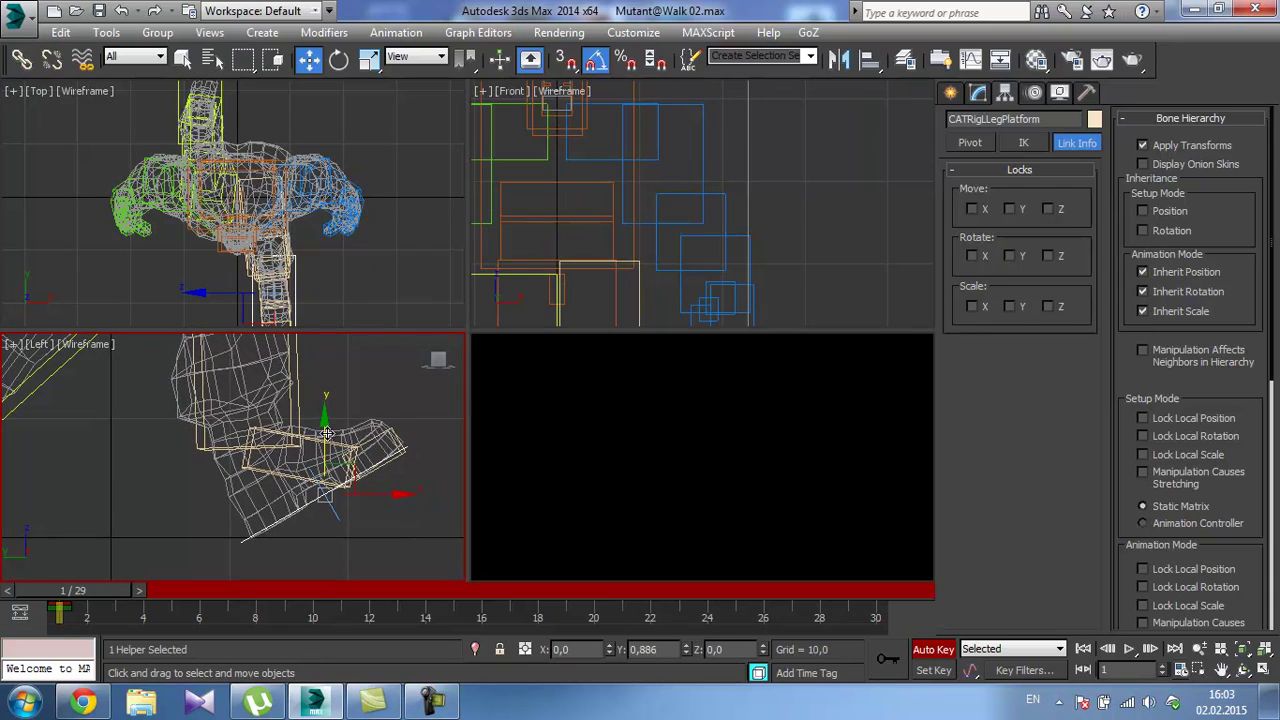
scroll(326, 433, down, 2)
middle_drag(326, 433, 322, 505)
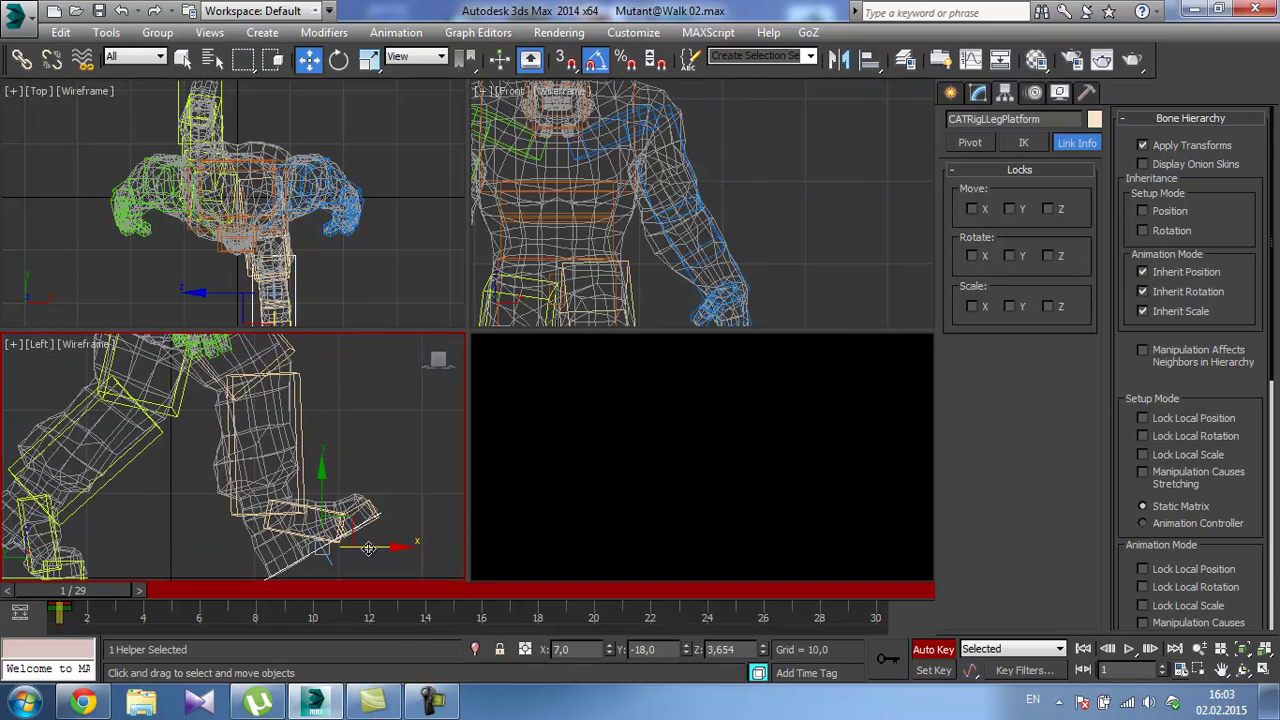
Move the left foot platform forward, set its Y position to -22, and return to the full-size perspective view.
drag(370, 546, 406, 545)
drag(676, 650, 657, 649)
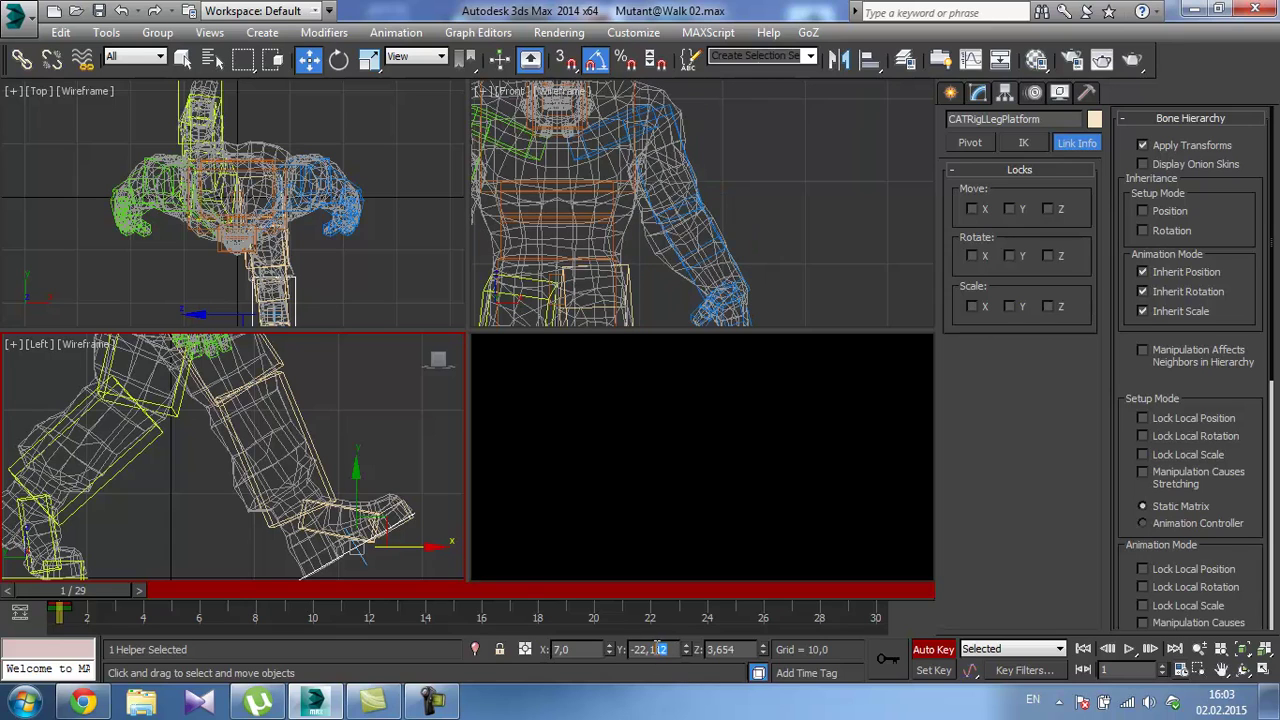
double_click(651, 650)
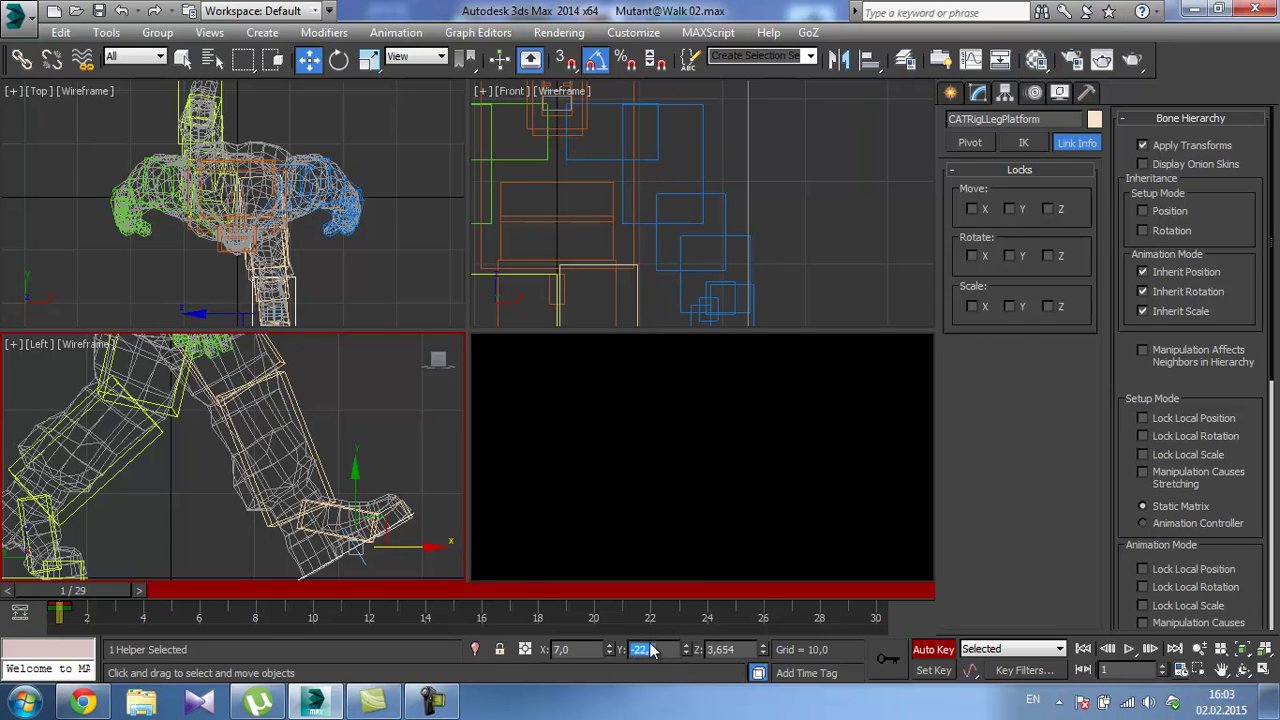
click(660, 651)
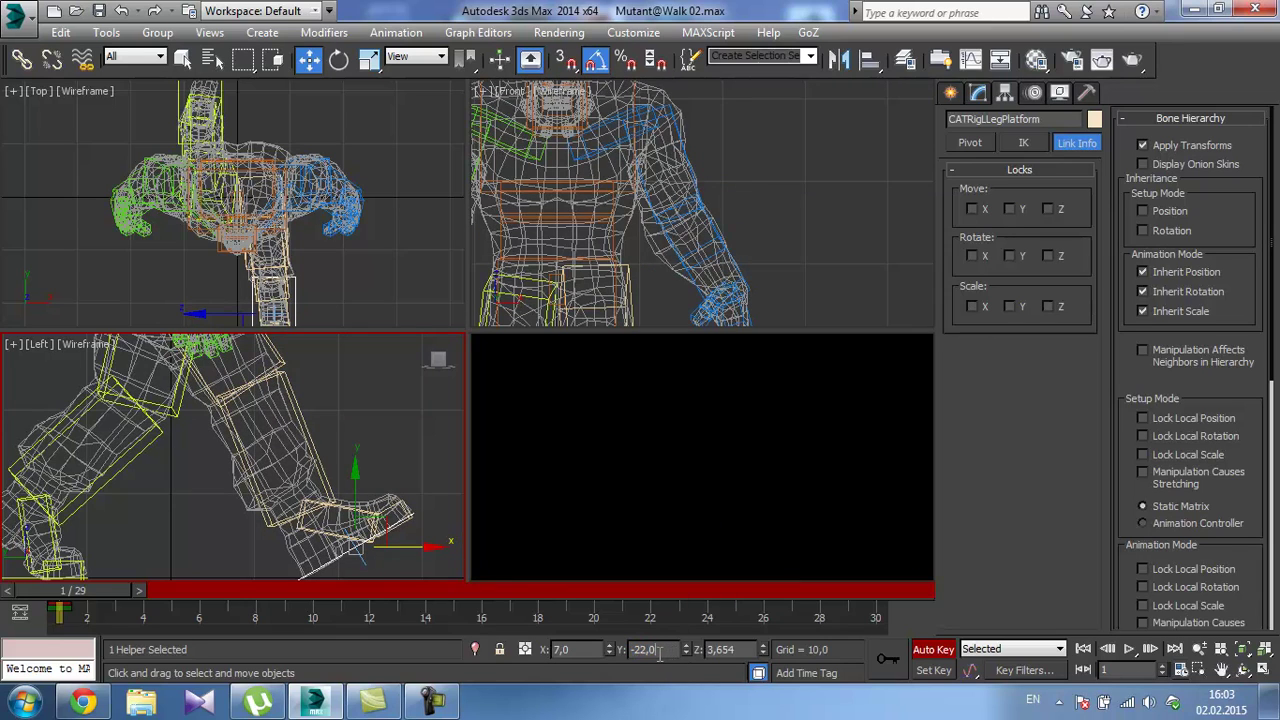
double_click(645, 652)
right_click(723, 508)
key(alt+w)
middle_drag(540, 398, 583, 434)
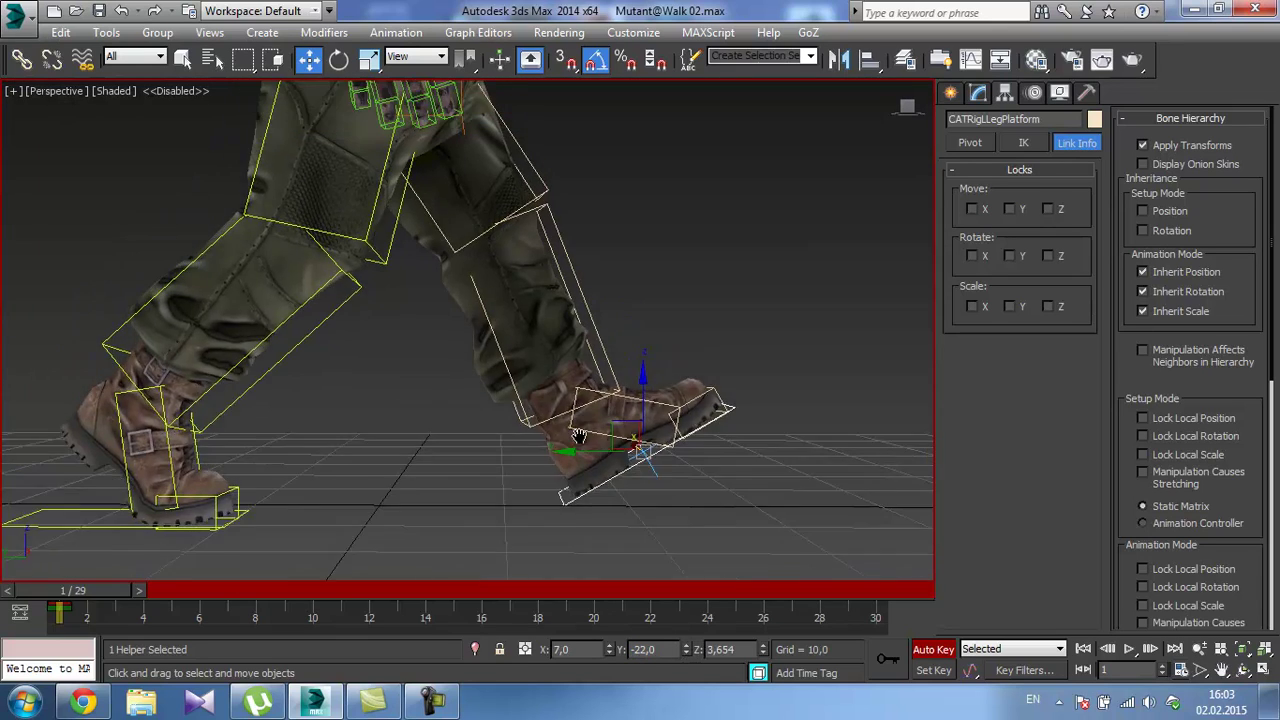
Set the reference coordinate system of the Move tool to Local.
scroll(605, 400, down, 3)
alt+middle_drag(606, 366, 540, 307)
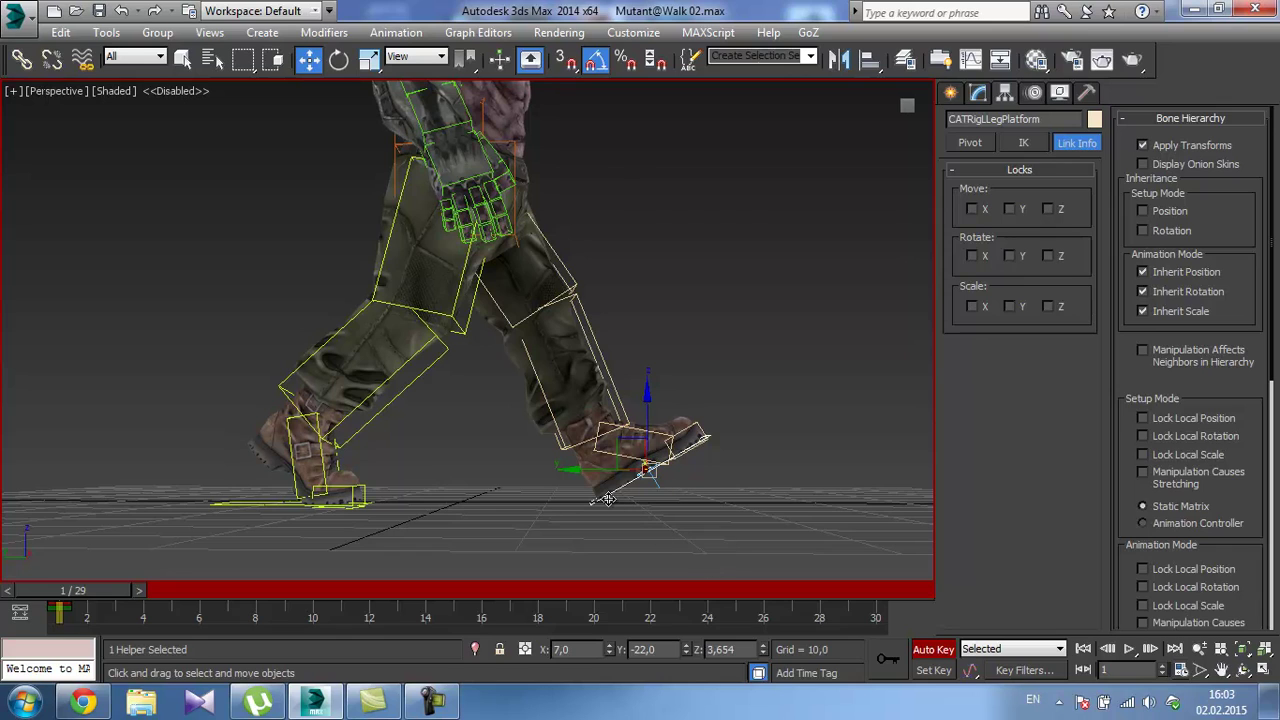
alt+middle_drag(607, 498, 380, 440)
click(415, 56)
click(410, 118)
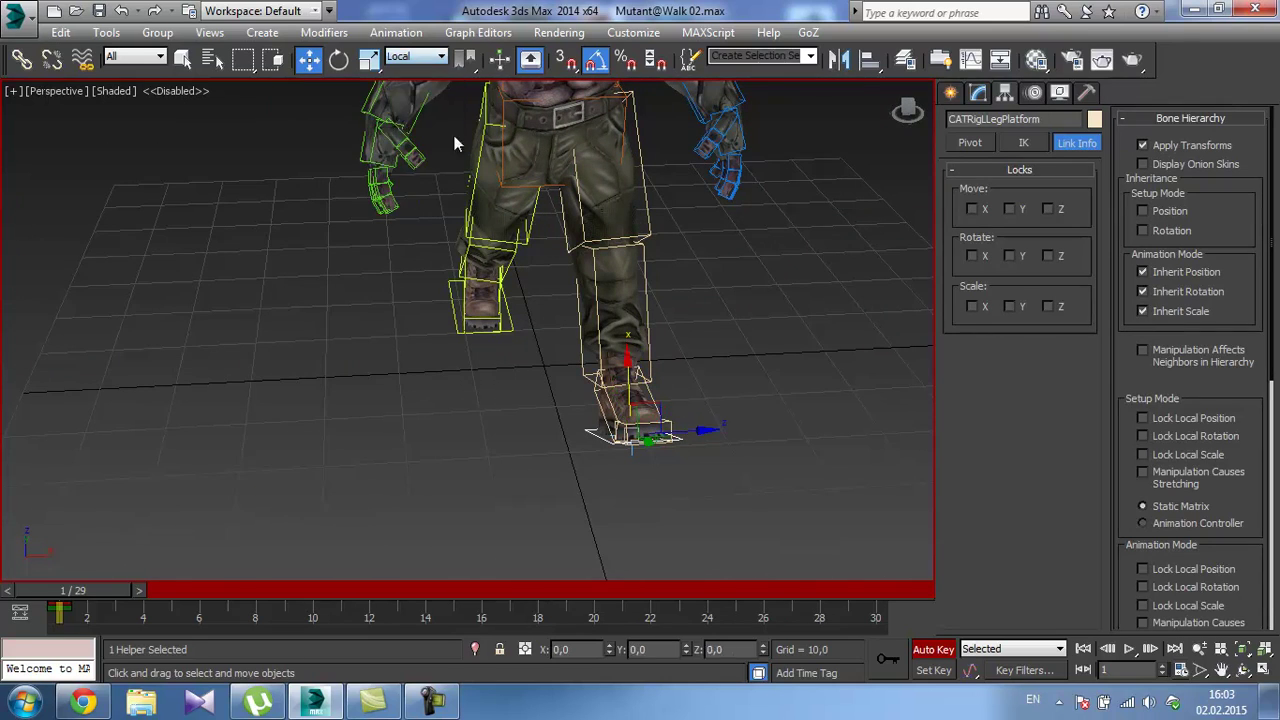
alt+middle_drag(455, 143, 569, 140)
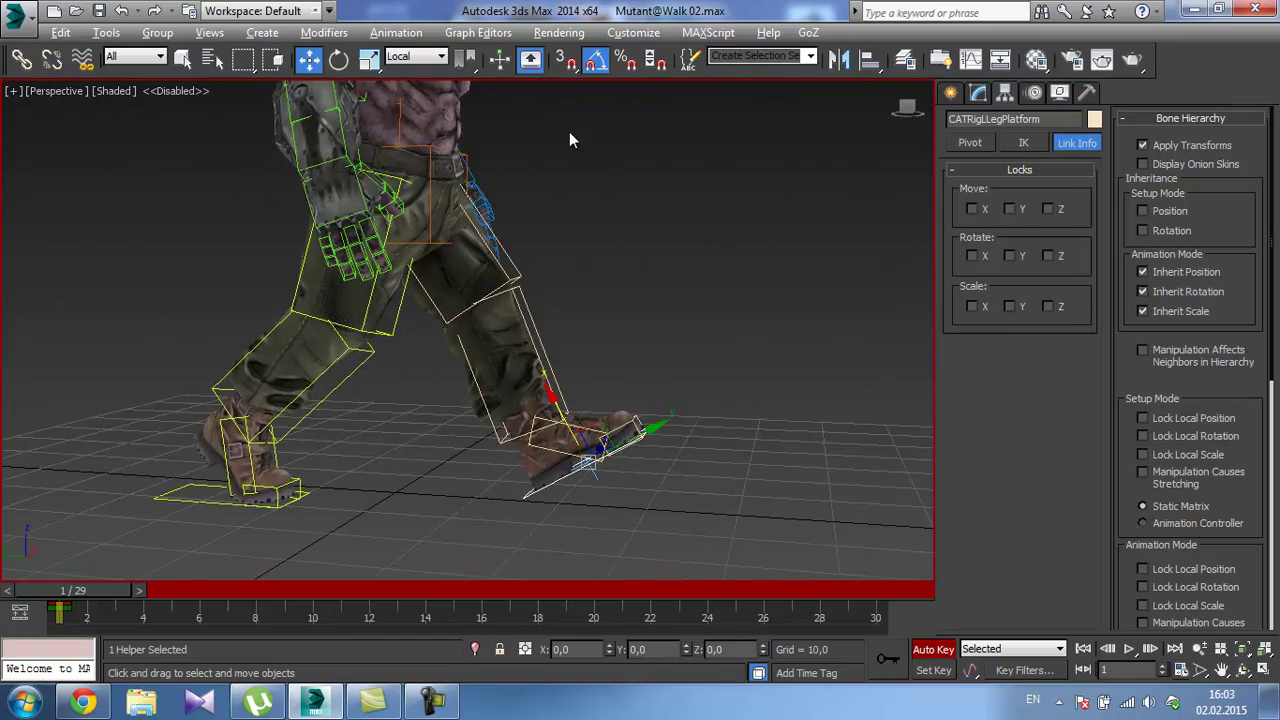
Try twisting the chest hub and turning the pelvis hub about -23 degrees on its local X axis, and undo the rotations.
mouse_move(545, 246)
alt+middle_down()
mouse_move(512, 246)
mouse_move(549, 234)
alt+middle_up()
middle_drag(281, 375, 330, 428)
alt+middle_drag(551, 236, 461, 230)
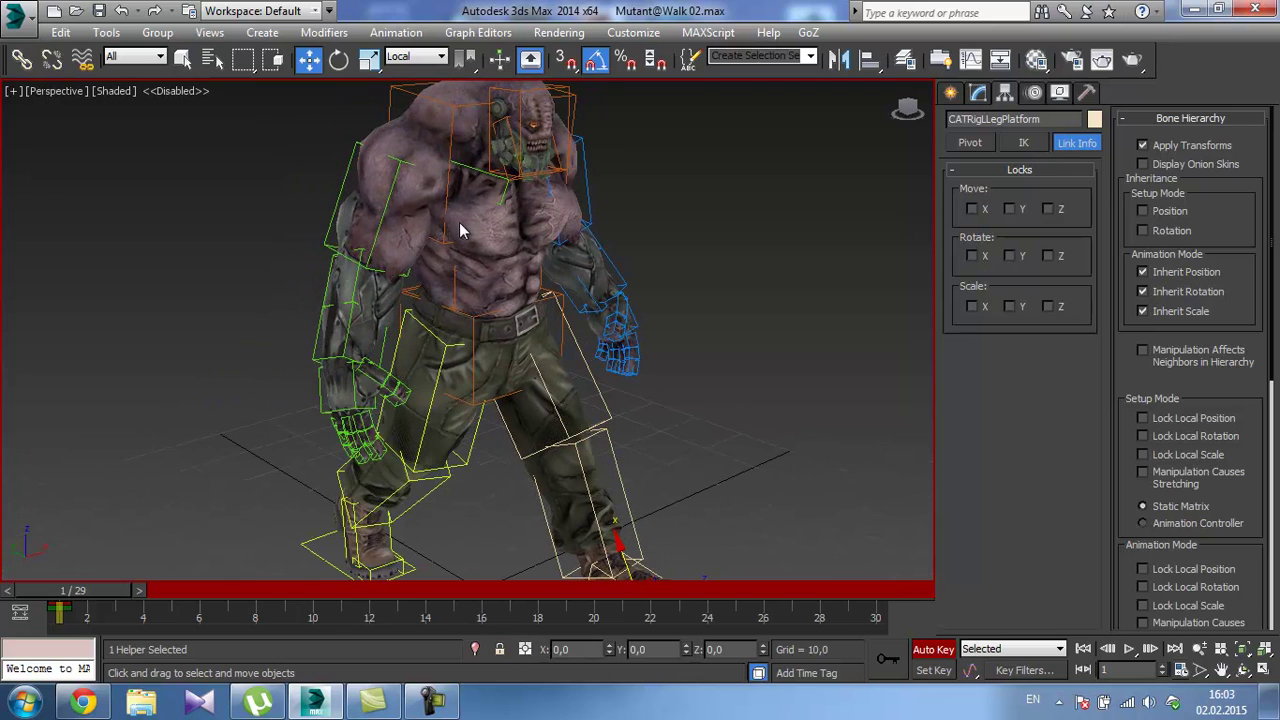
click(447, 215)
key(e)
drag(514, 243, 430, 227)
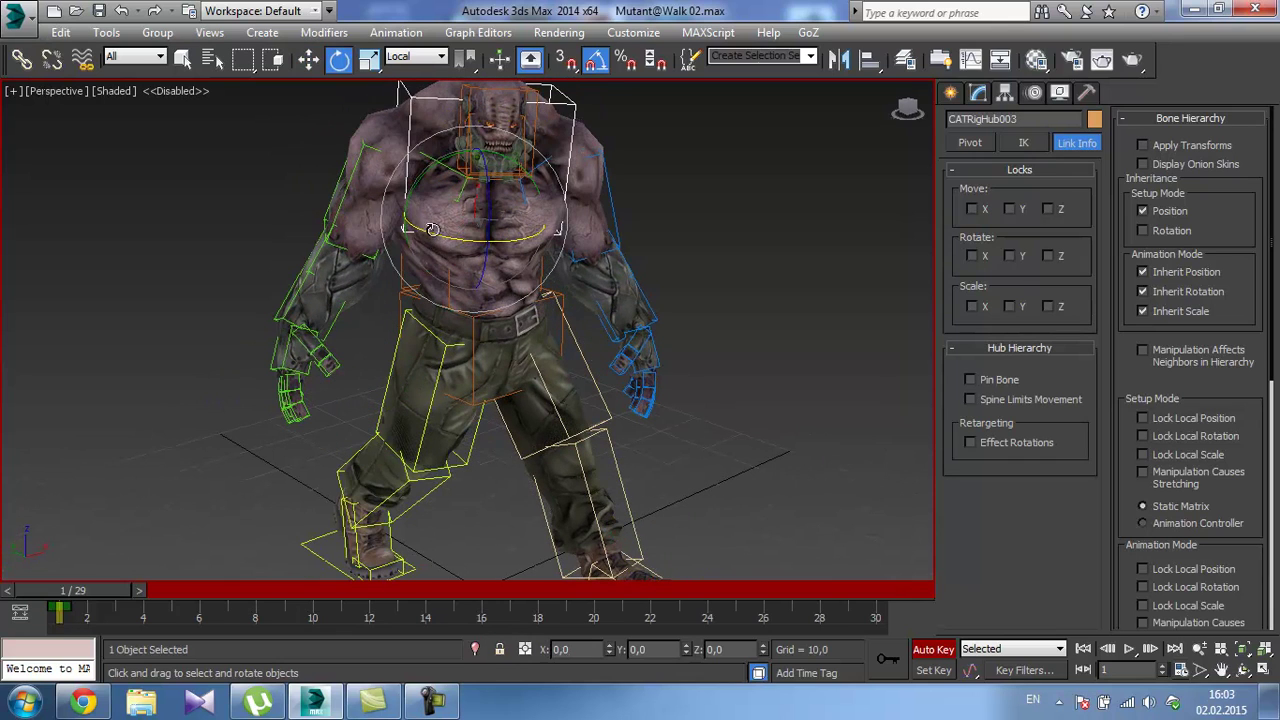
click(474, 334)
drag(491, 352, 457, 358)
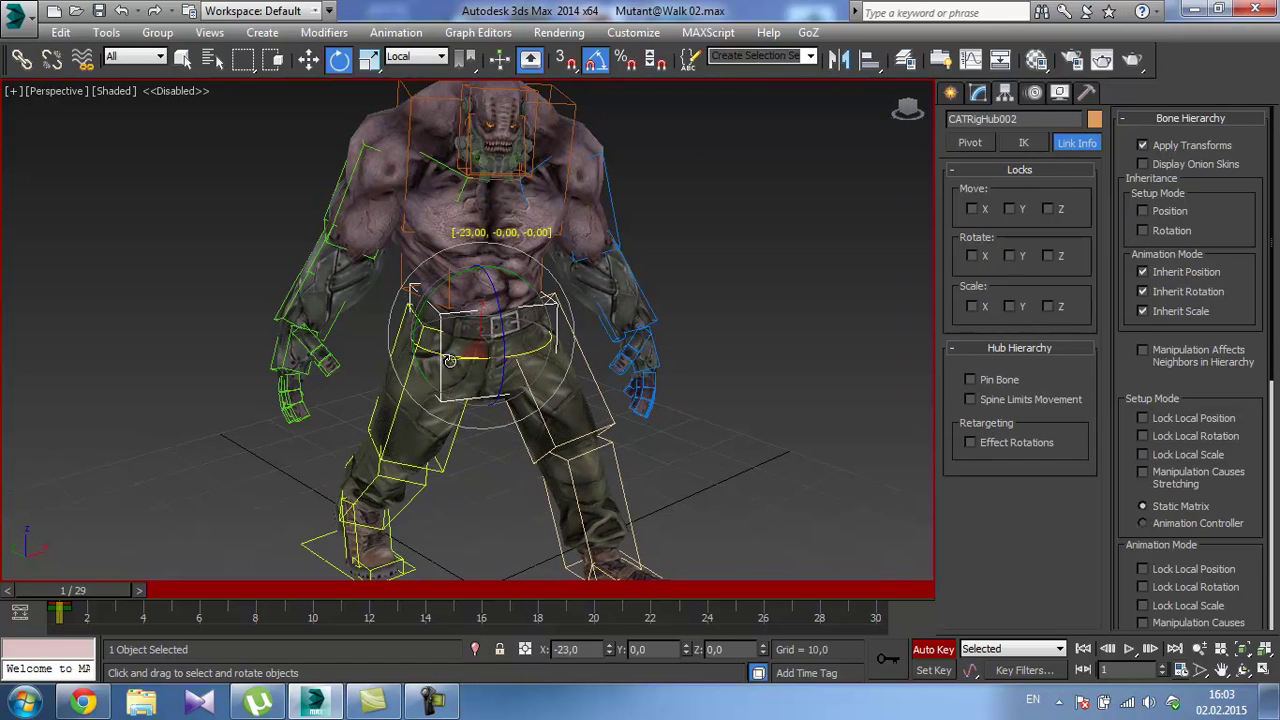
alt+middle_drag(450, 352, 479, 330)
key(ctrl+z)
key(ctrl+z)
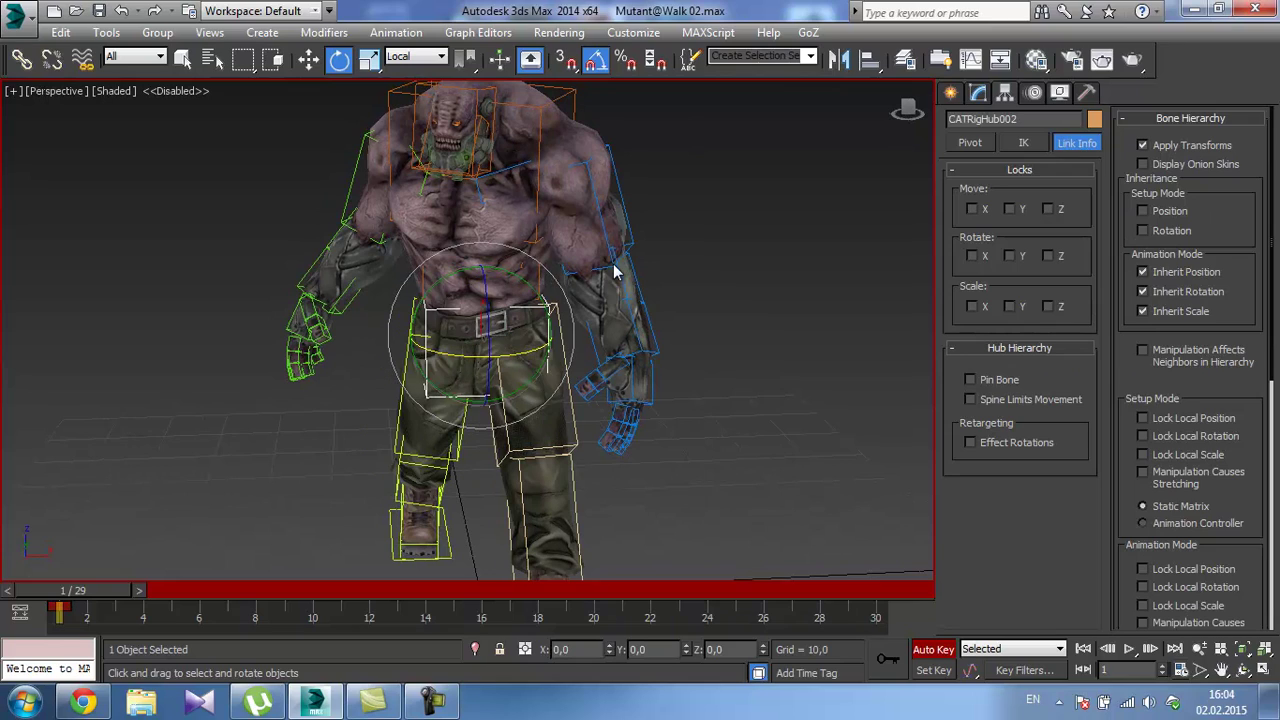
alt+middle_drag(613, 264, 657, 242)
drag(657, 242, 569, 286)
alt+middle_drag(569, 286, 569, 234)
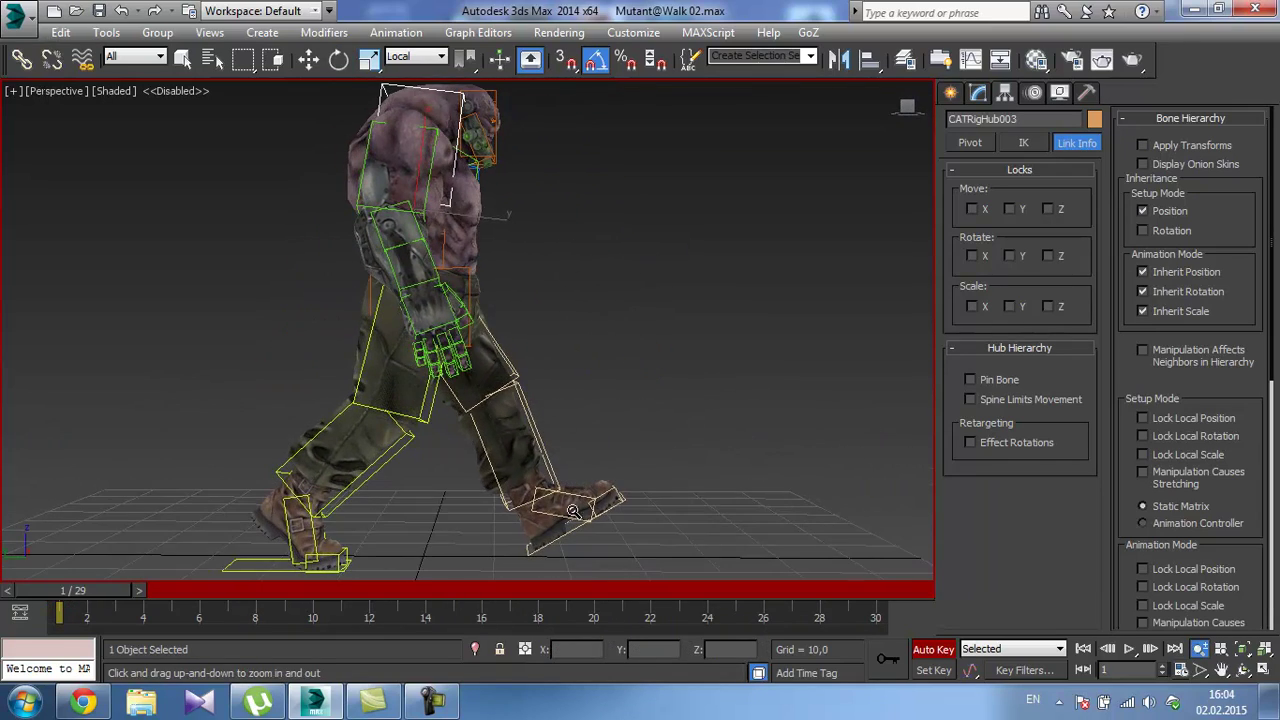
Select all rig objects and set keys for the contact pose at frame 1, frame 15 and the last frame.
alt+middle_drag(538, 508, 520, 487)
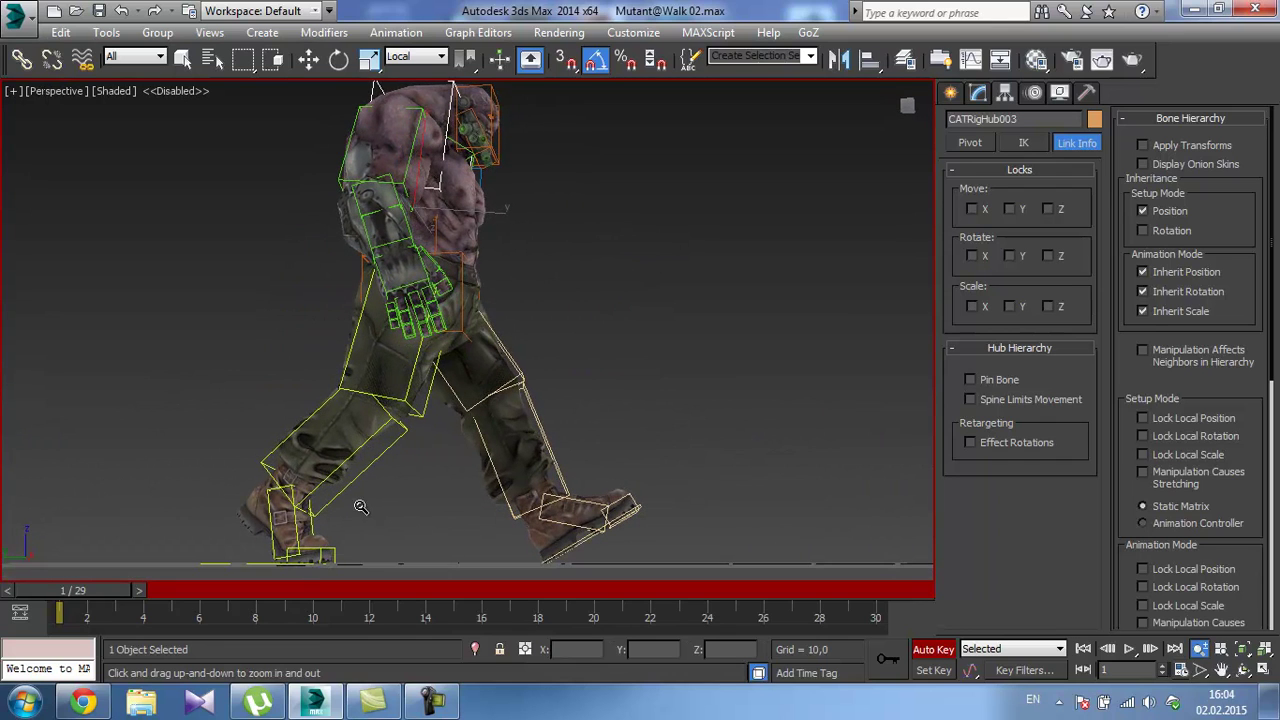
alt+middle_drag(361, 507, 355, 464)
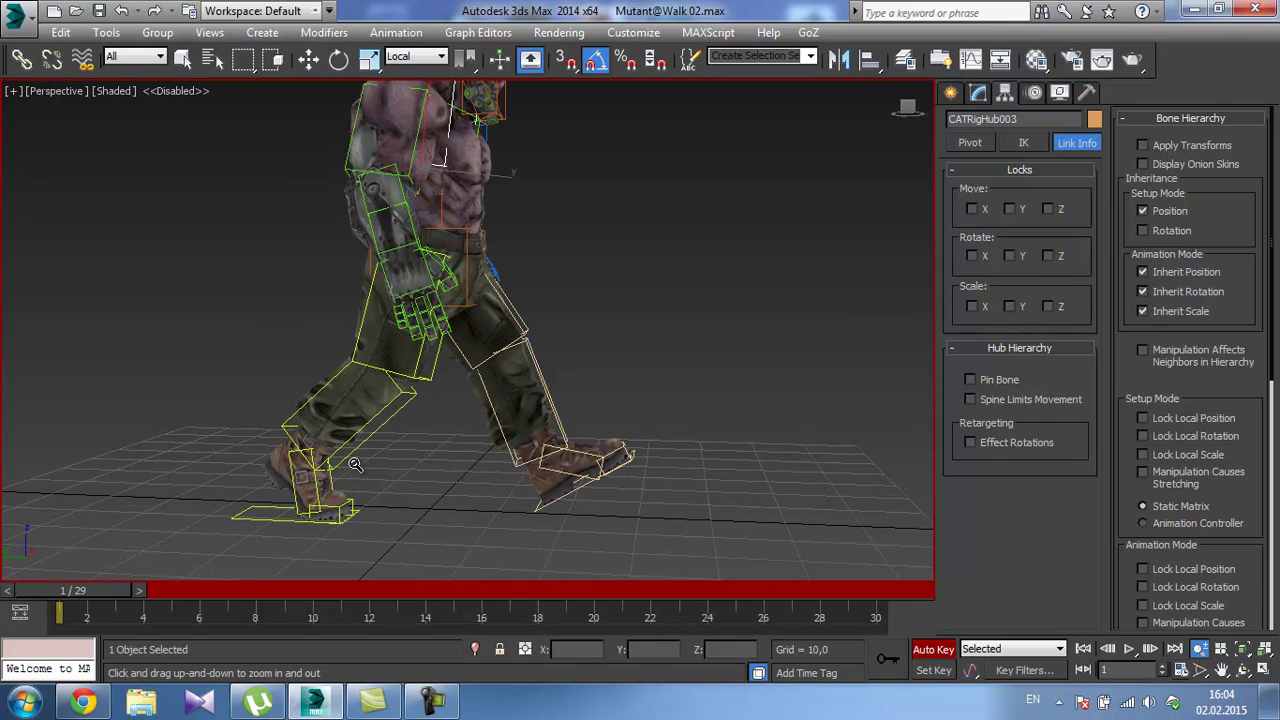
key(ctrl+a)
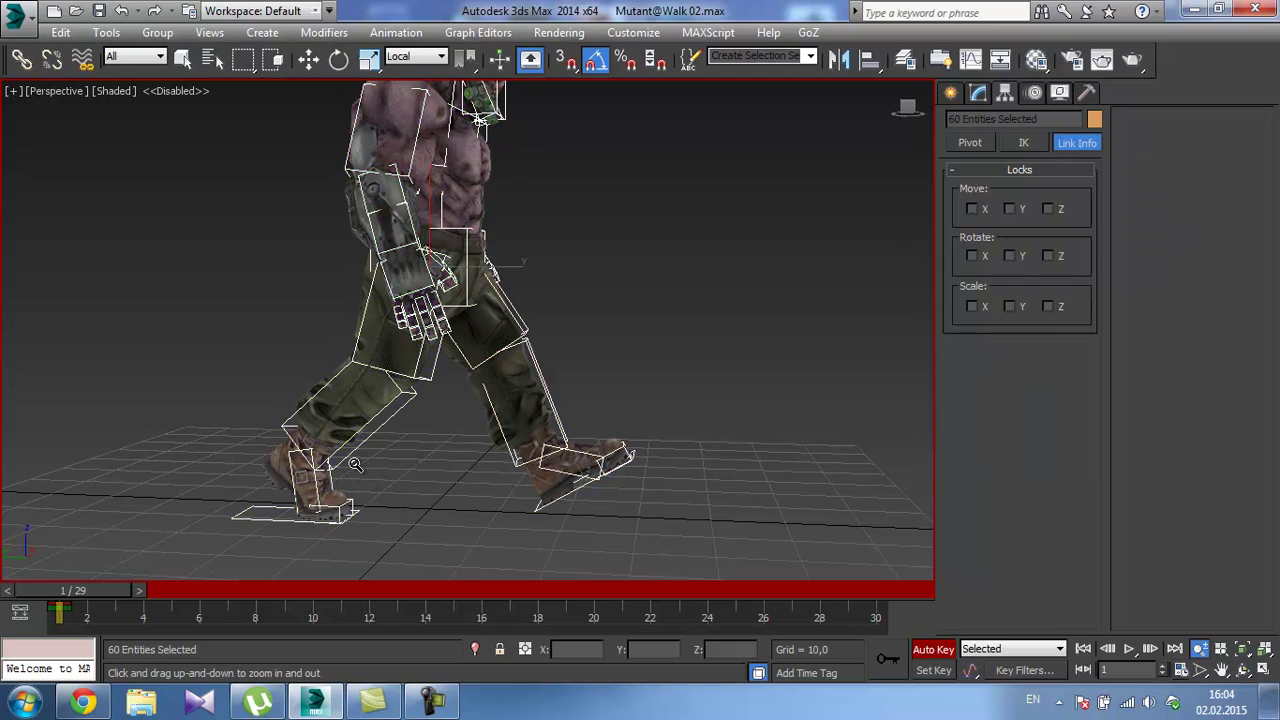
click(884, 657)
drag(104, 585, 489, 591)
key(alt+z)
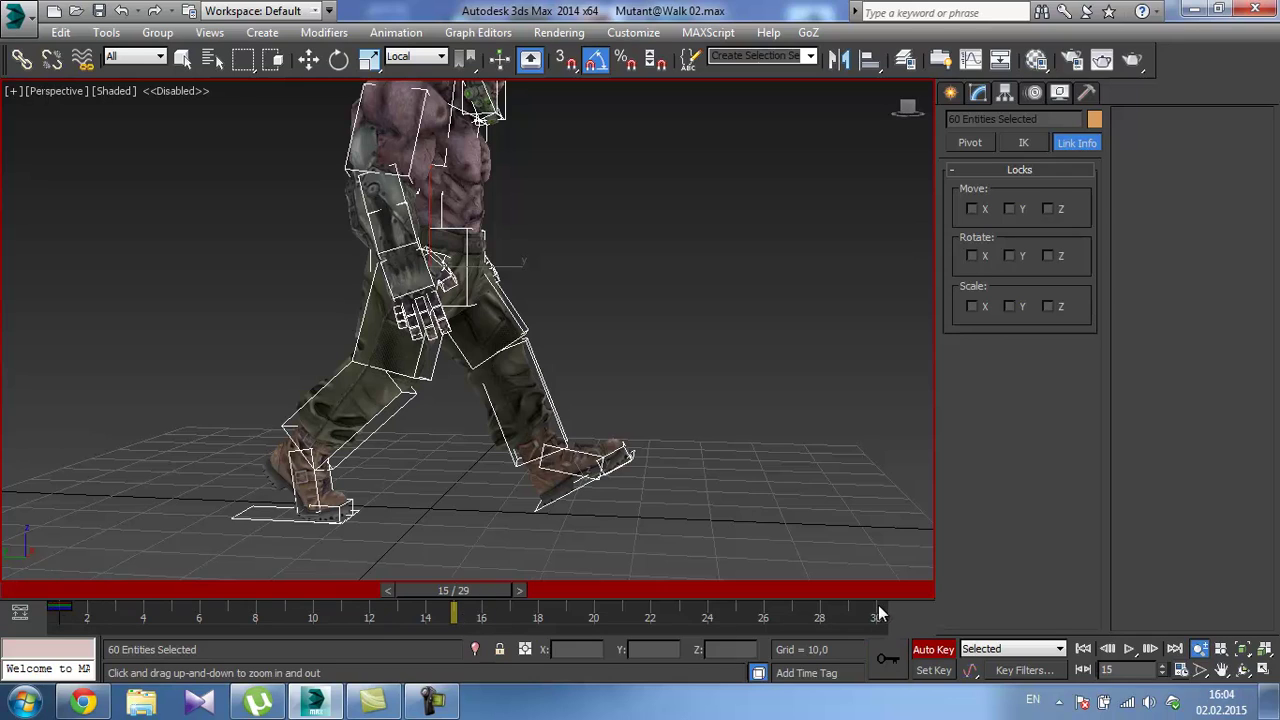
drag(464, 592, 498, 580)
click(886, 662)
key(alt+z)
Save the scene as the next incremental version, Mutant@Walk 03.
click(15, 15)
click(60, 224)
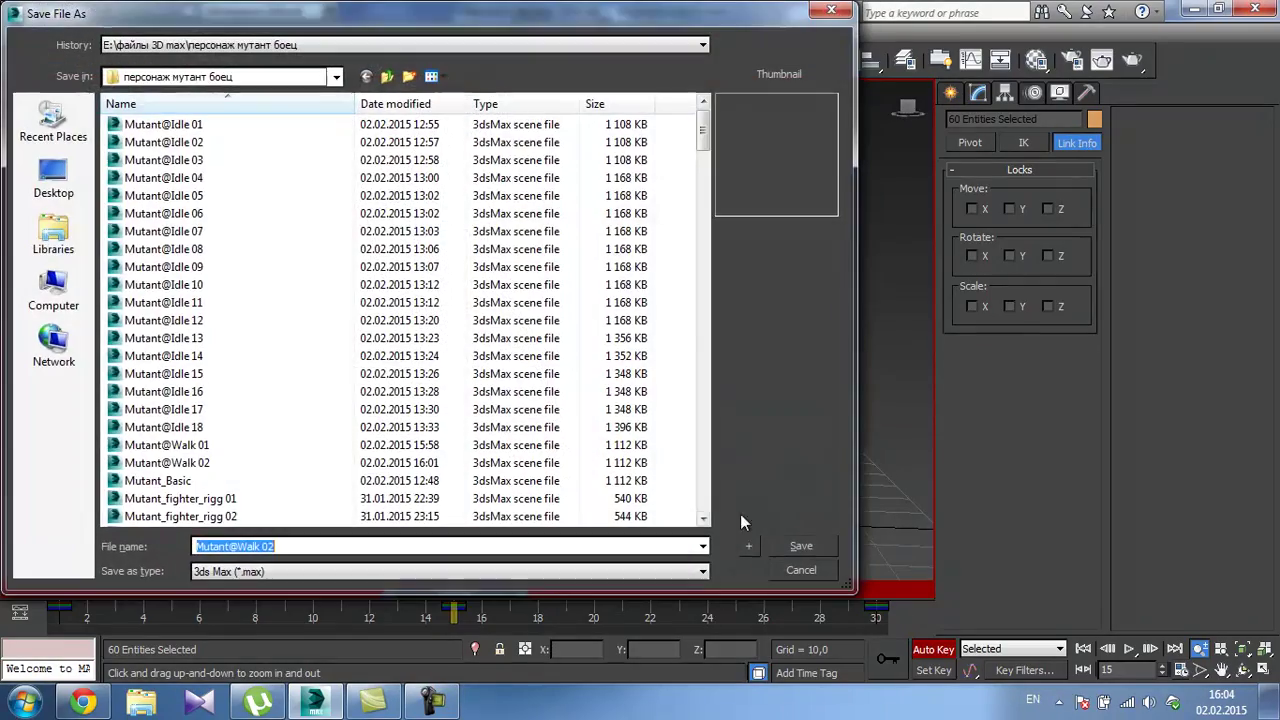
click(748, 545)
At frame 15, select the right ankle bone and rotate it backward so the rear leg straightens.
alt+middle_drag(490, 368, 461, 371)
middle_drag(520, 226, 505, 243)
scroll(514, 255, down, 1)
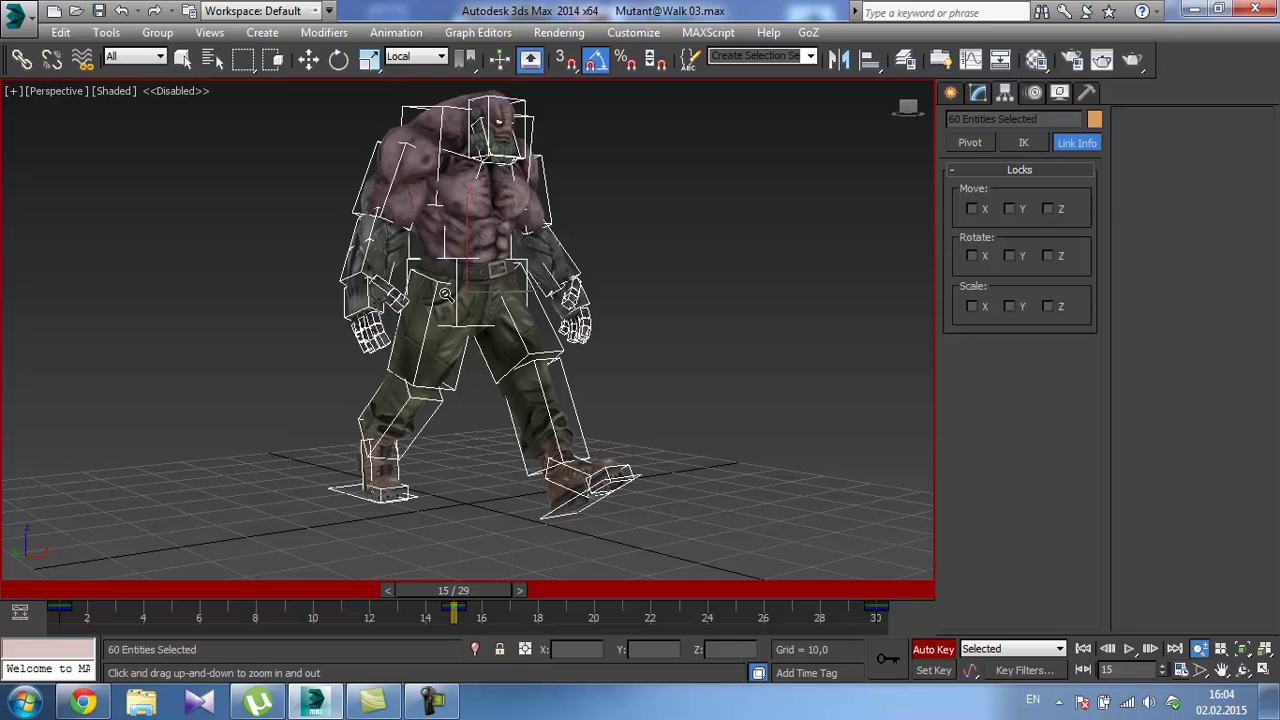
alt+middle_drag(445, 292, 472, 268)
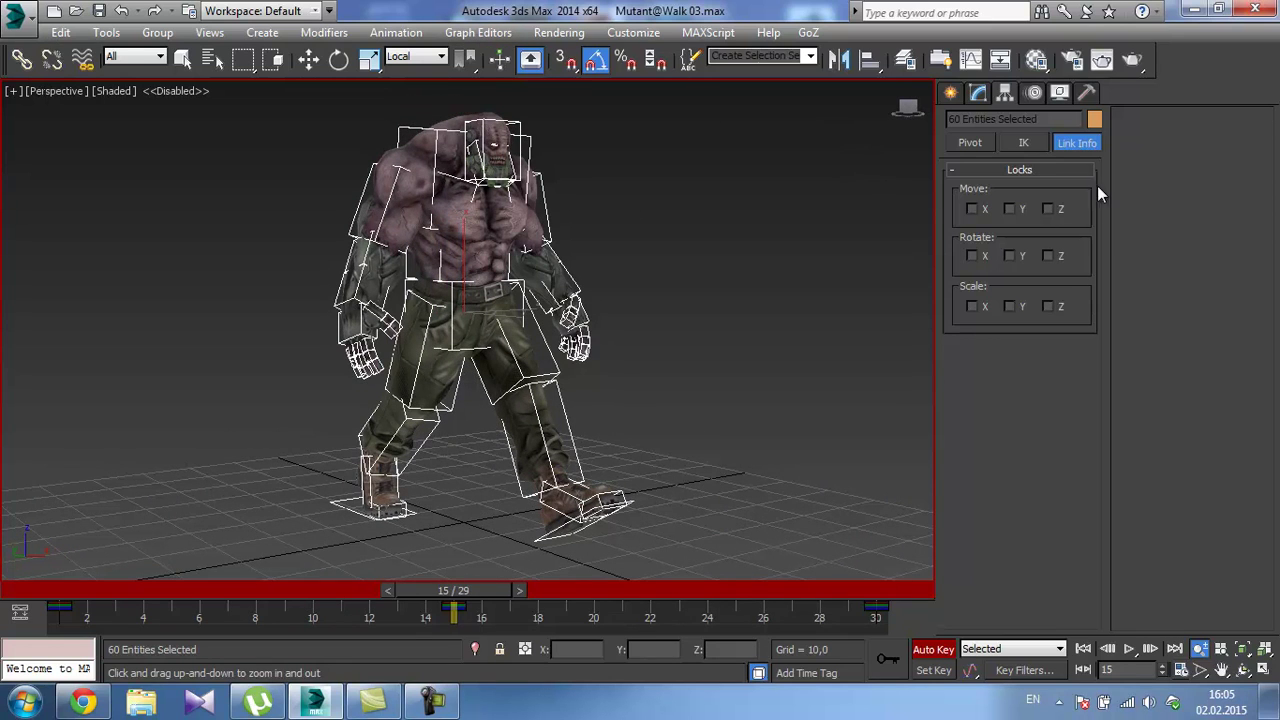
alt+middle_drag(556, 366, 632, 347)
scroll(610, 360, up, 5)
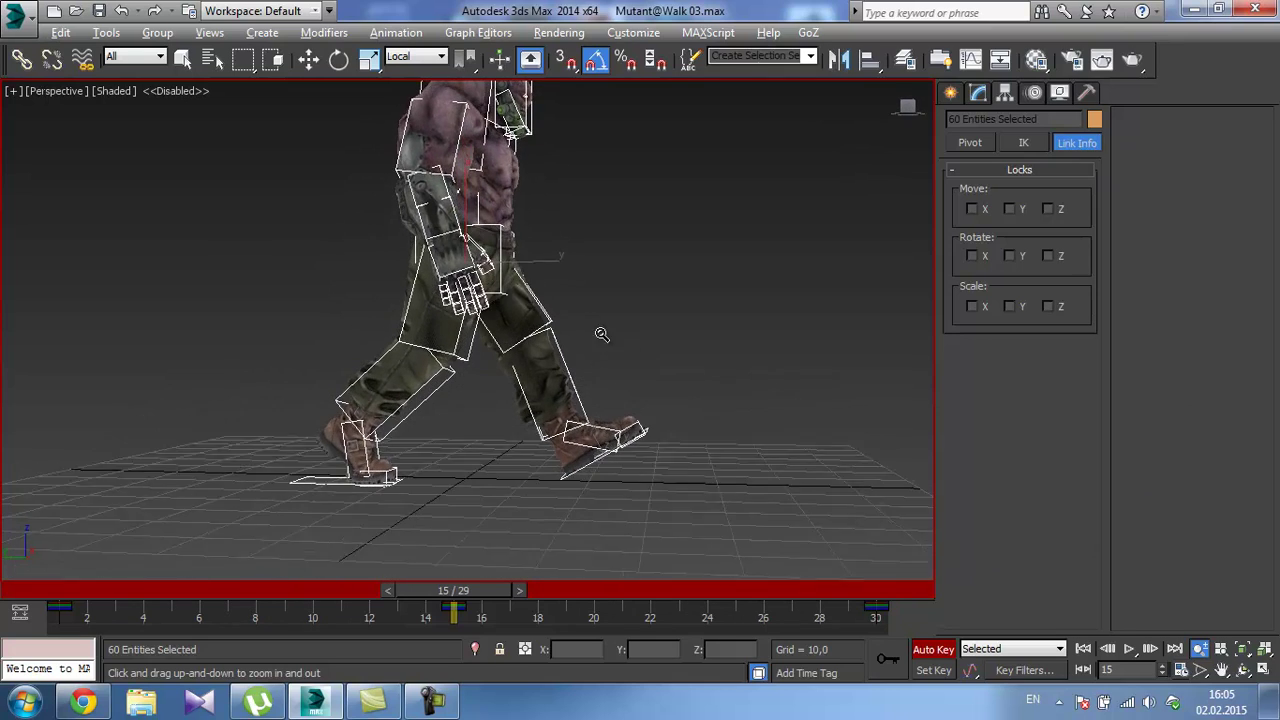
key(e)
middle_drag(530, 289, 543, 309)
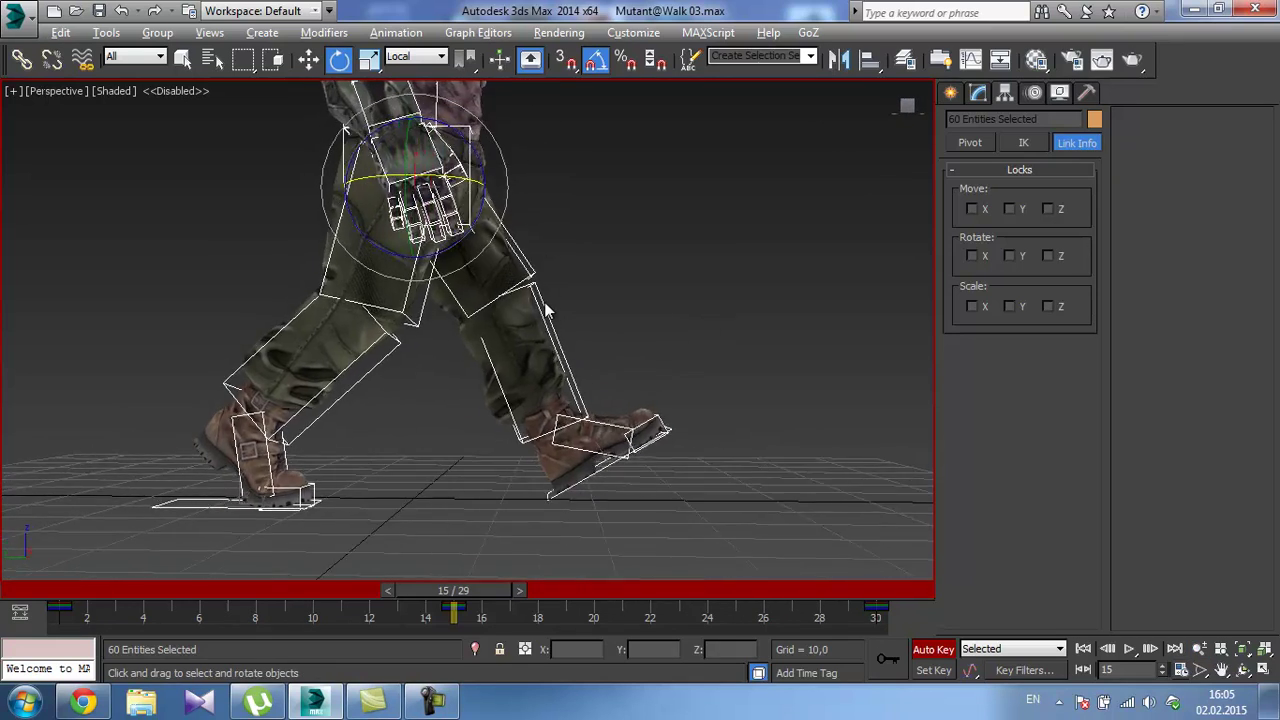
mouse_move(453, 591)
mouse_down()
mouse_move(83, 571)
mouse_move(456, 581)
mouse_up()
click(272, 470)
drag(321, 431, 245, 343)
right_click(245, 343)
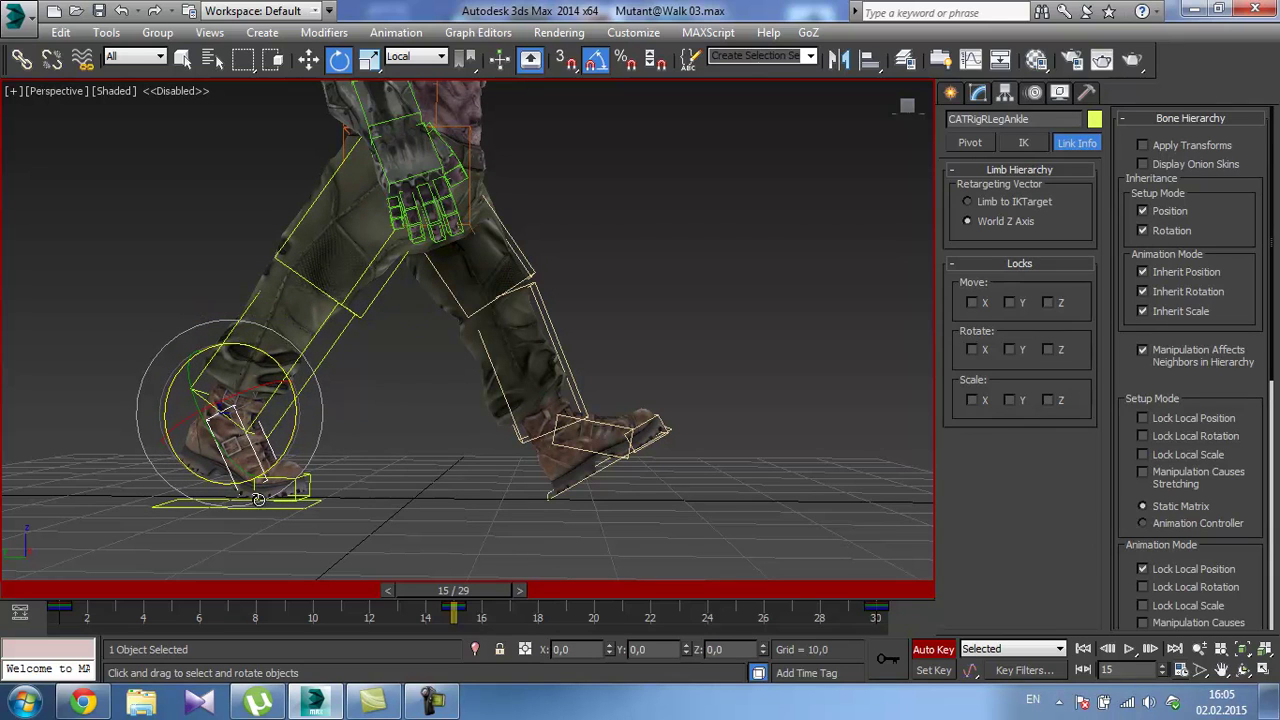
At frame 15, rotate the left foot platform until the foot is flat and parallel to the ground.
click(598, 420)
alt+middle_drag(600, 419, 592, 410)
click(578, 480)
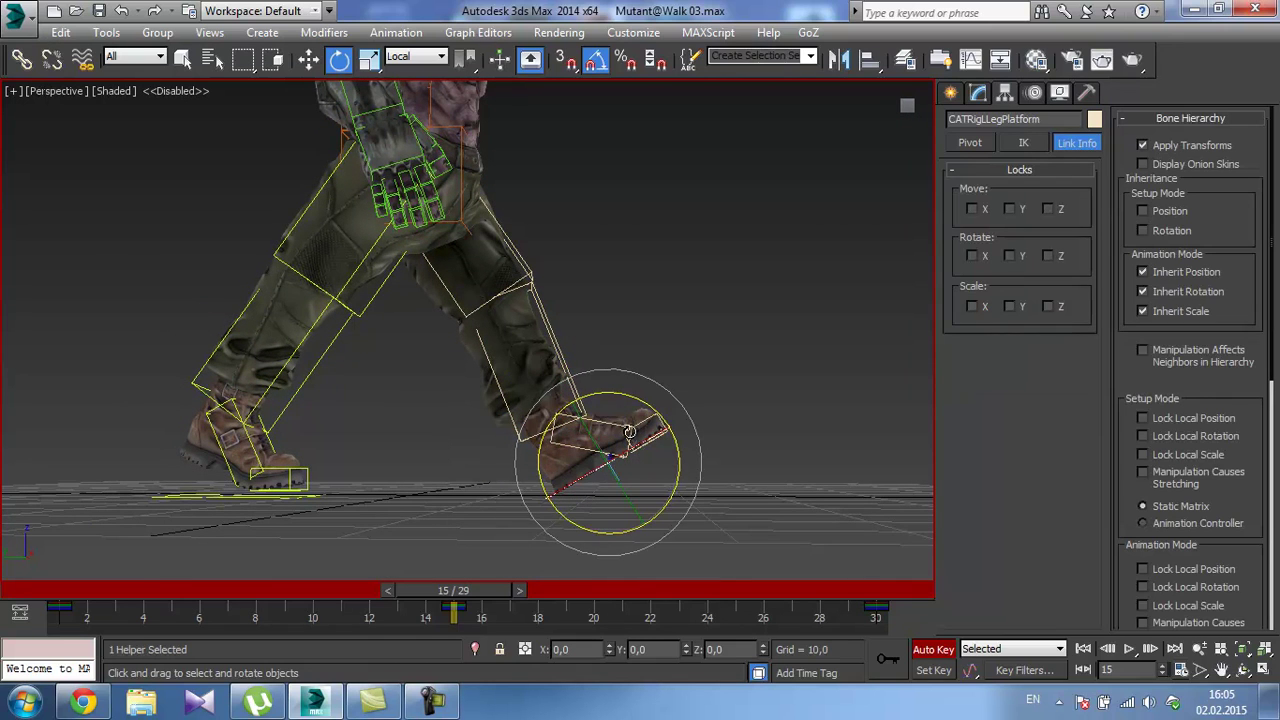
drag(633, 402, 665, 447)
alt+middle_drag(562, 382, 548, 443)
mouse_move(462, 592)
mouse_down()
mouse_move(116, 574)
mouse_move(457, 570)
mouse_up()
key(e)
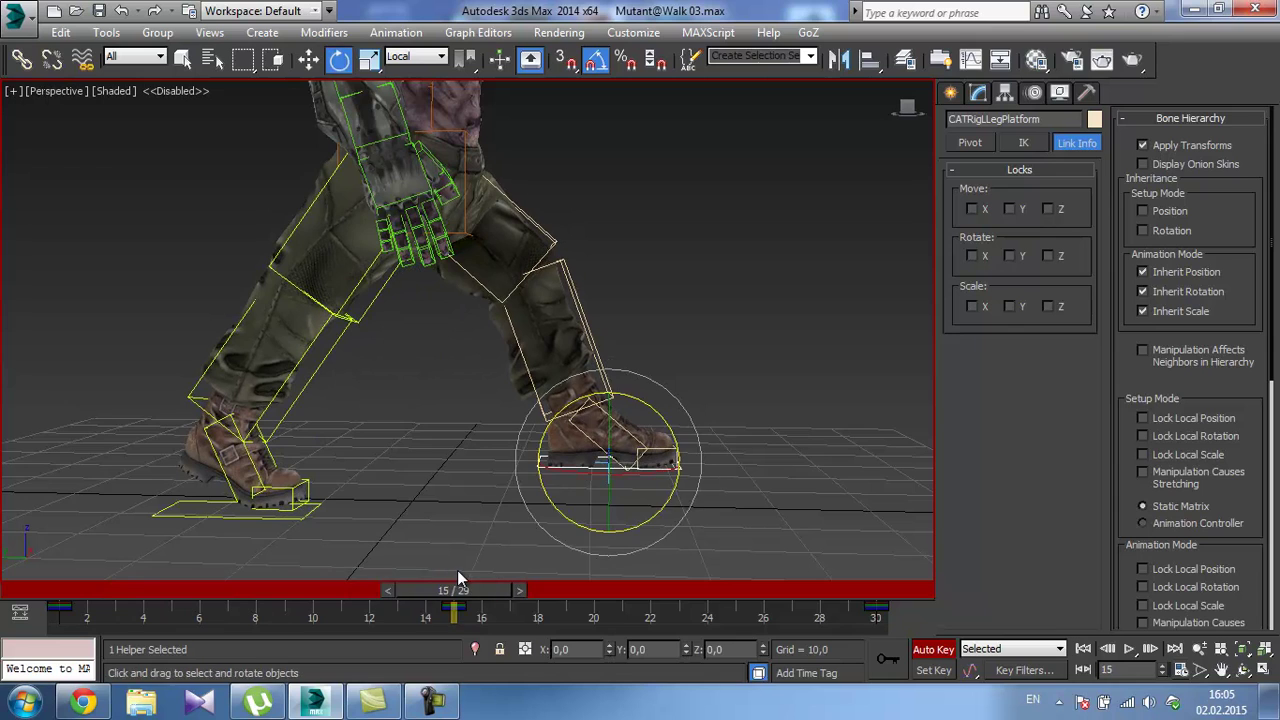
Return to frame 1 and set the Move tool's reference coordinate system to View.
alt+middle_drag(457, 570, 513, 541)
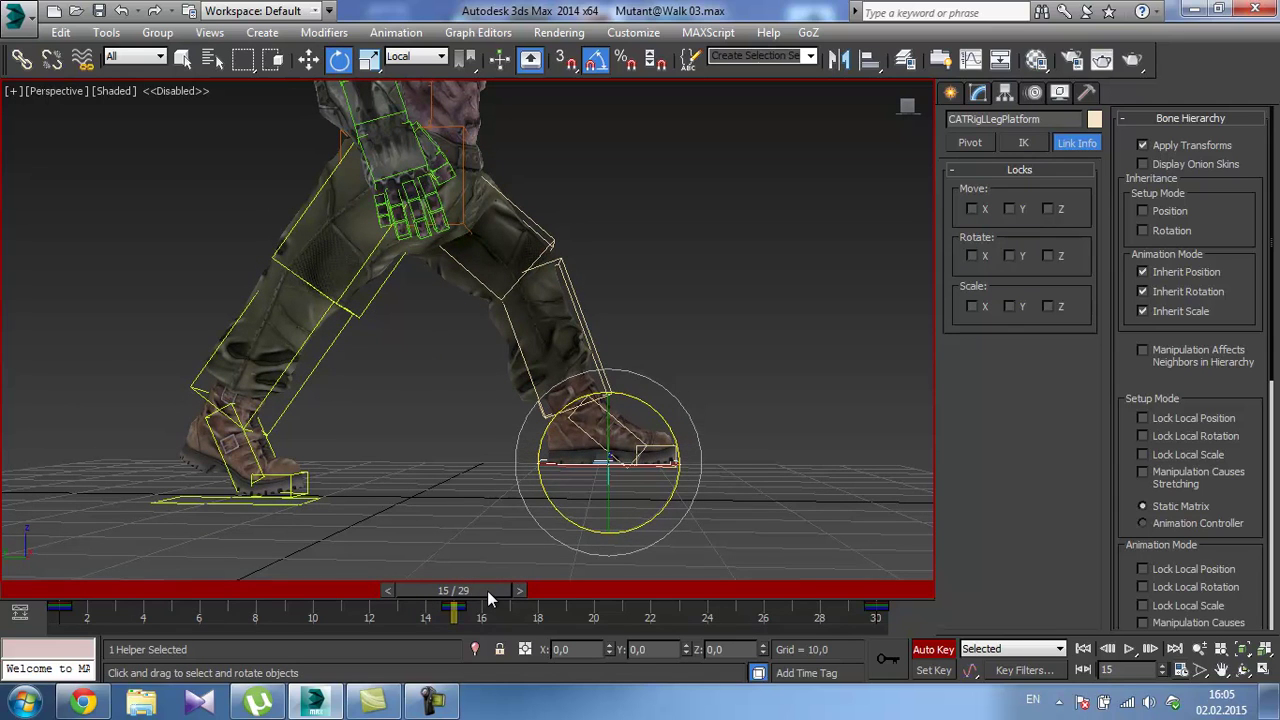
key(q)
drag(487, 590, 117, 547)
key(e)
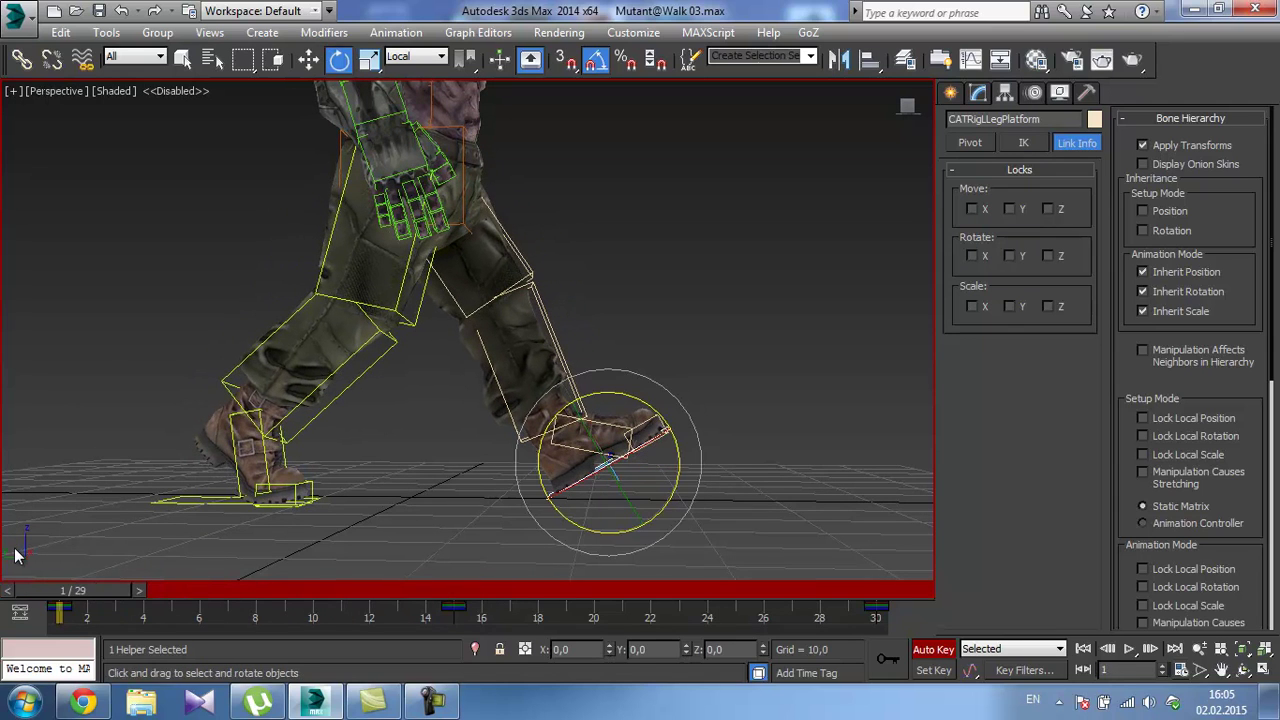
key(w)
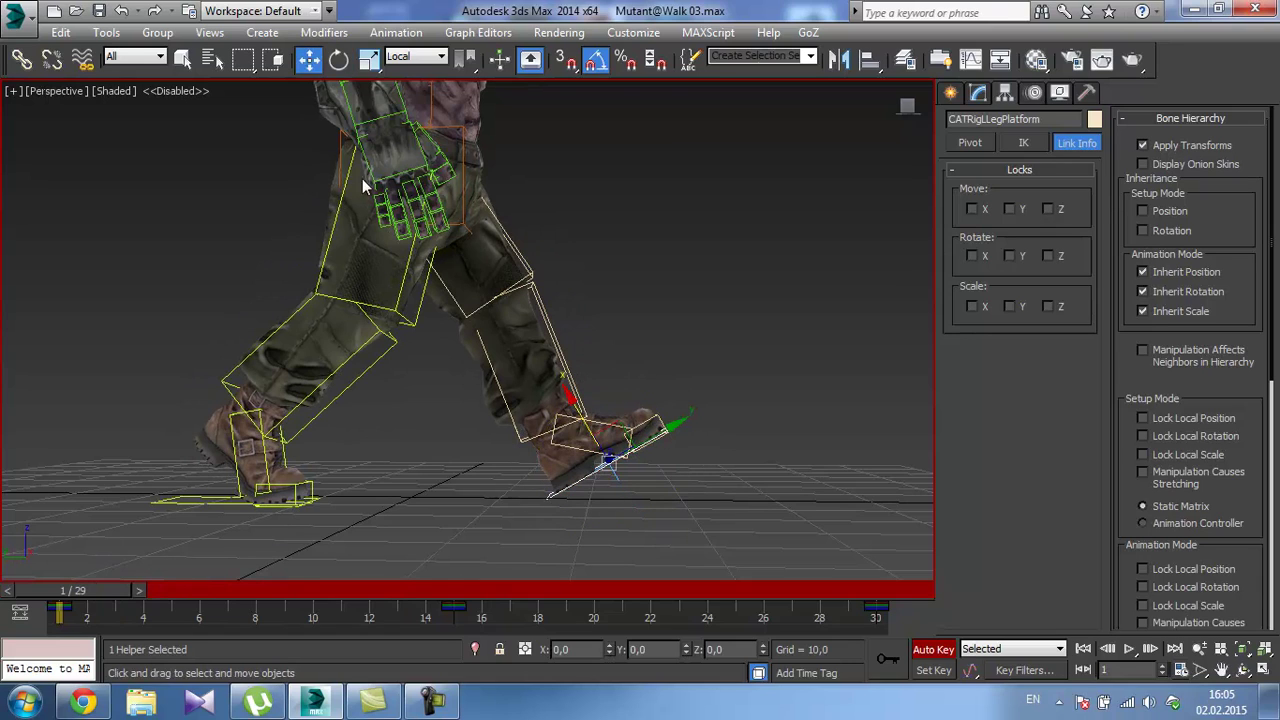
click(415, 57)
click(400, 76)
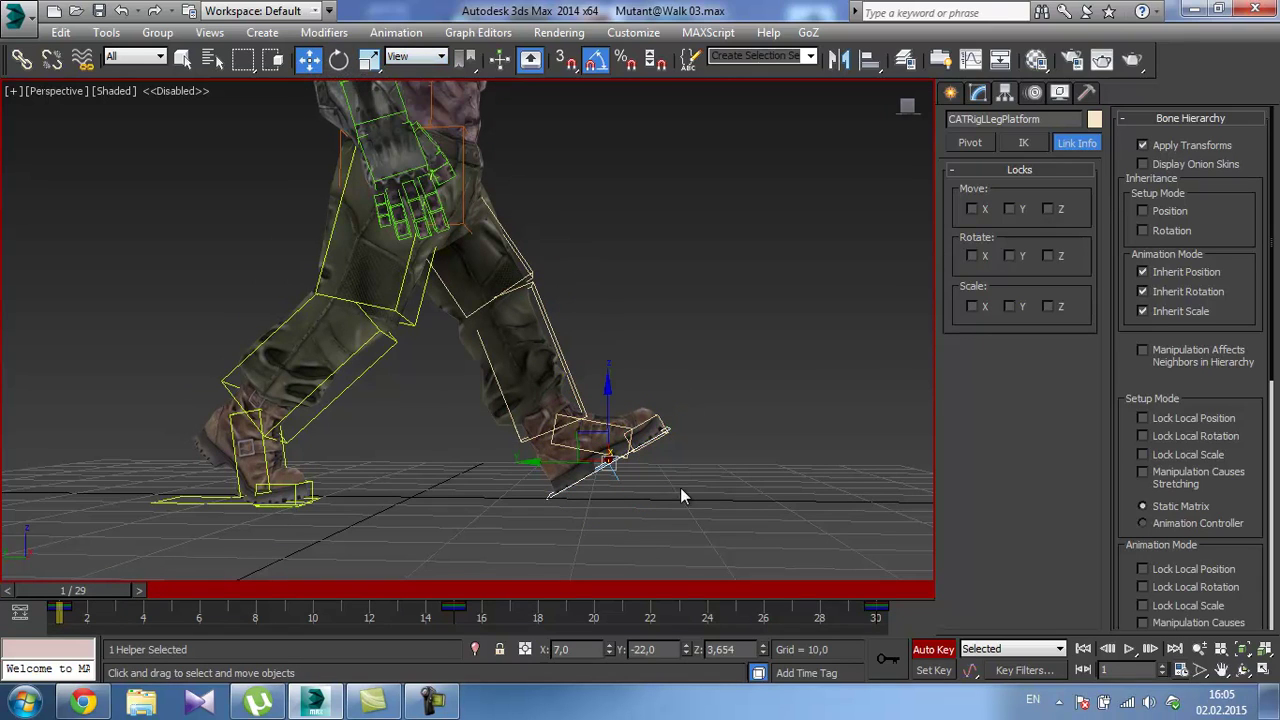
Copy the left foot platform's Y position value of -22 at frame 1.
double_click(662, 654)
middle_drag(533, 139, 348, 293)
scroll(394, 294, down, 2)
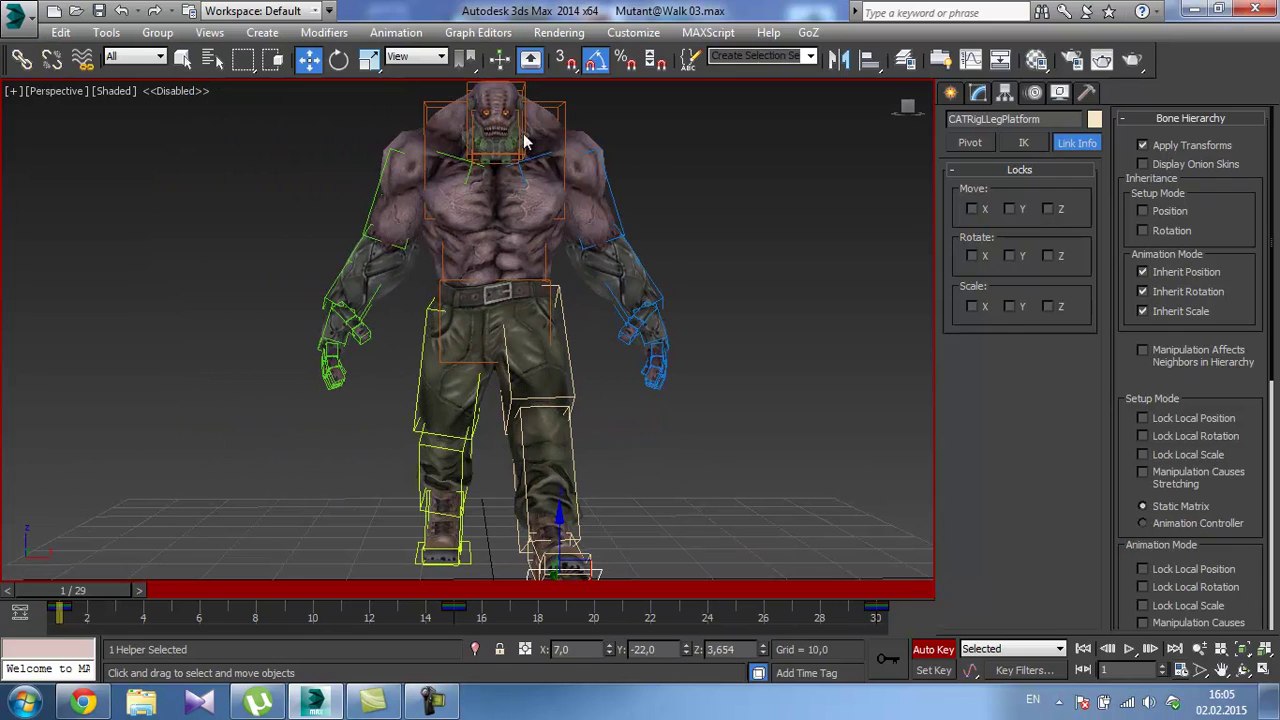
middle_drag(410, 253, 398, 238)
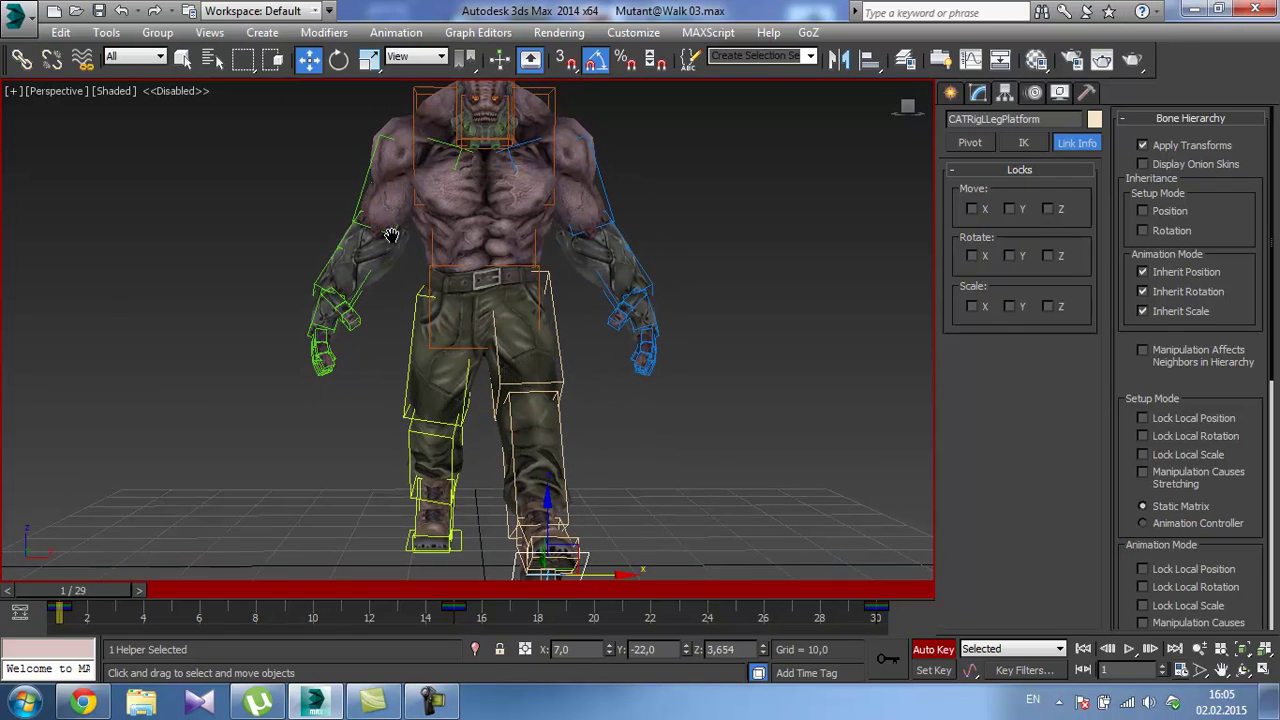
alt+middle_drag(494, 280, 646, 302)
middle_drag(512, 354, 600, 428)
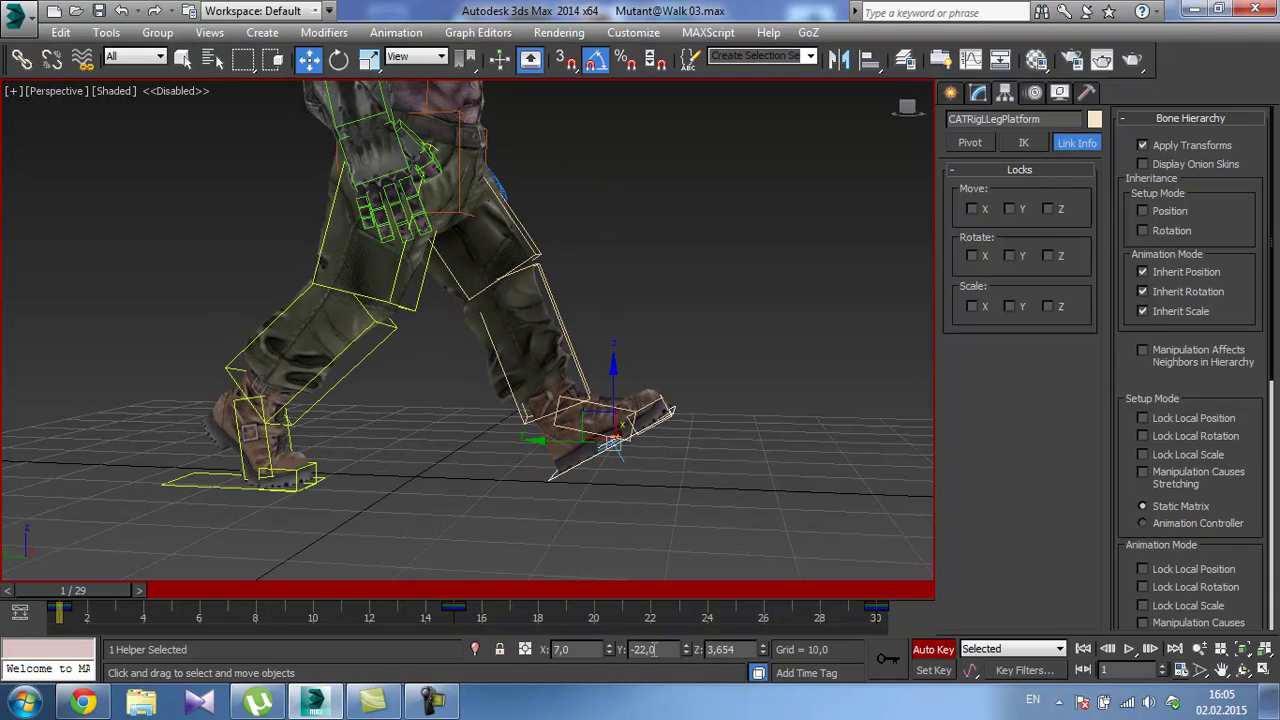
drag(672, 649, 607, 655)
key(ctrl+c)
At frame 15, move the right foot platform forward by pasting -22 as its Y position.
drag(111, 590, 491, 612)
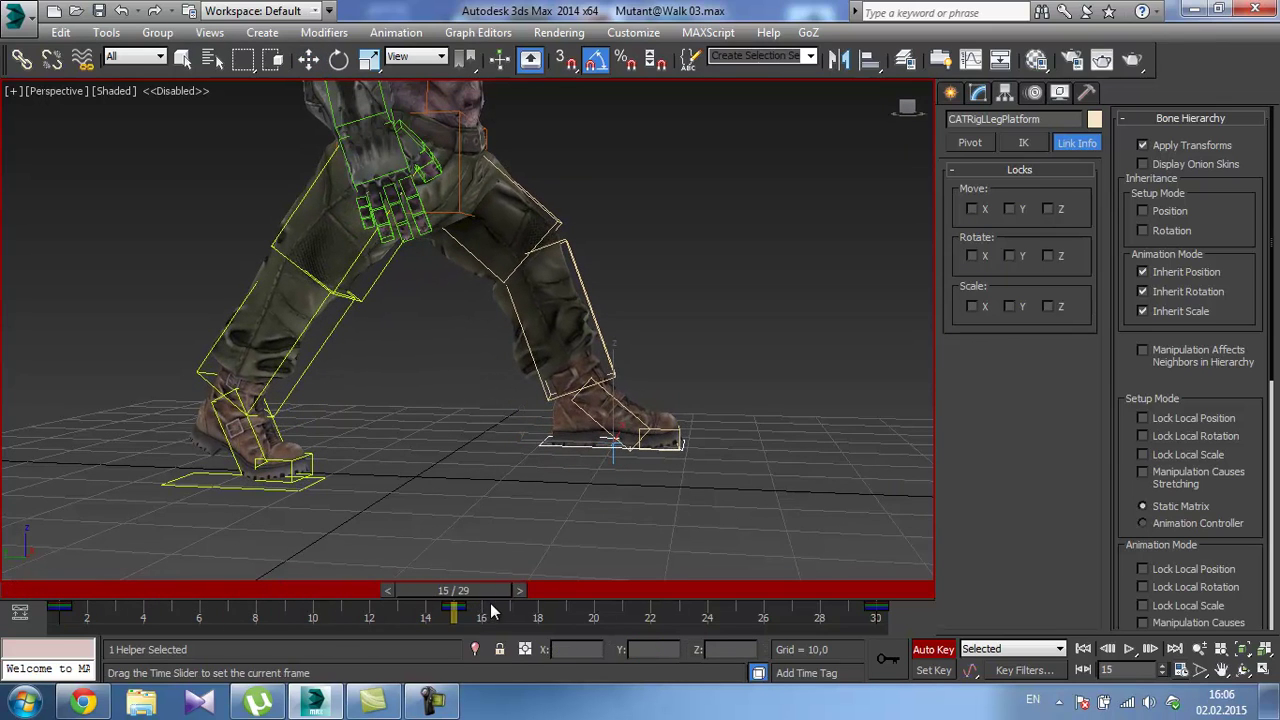
key(w)
click(214, 484)
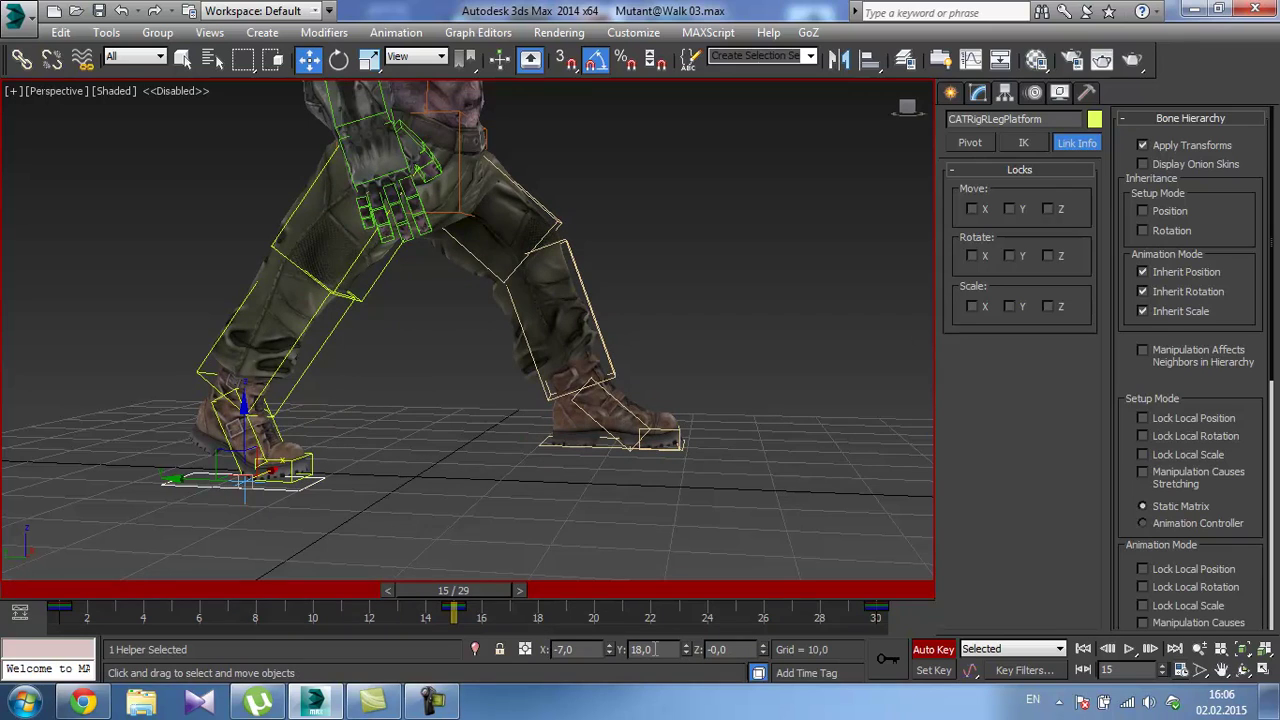
drag(655, 649, 603, 648)
key(ctrl+v)
key(Return)
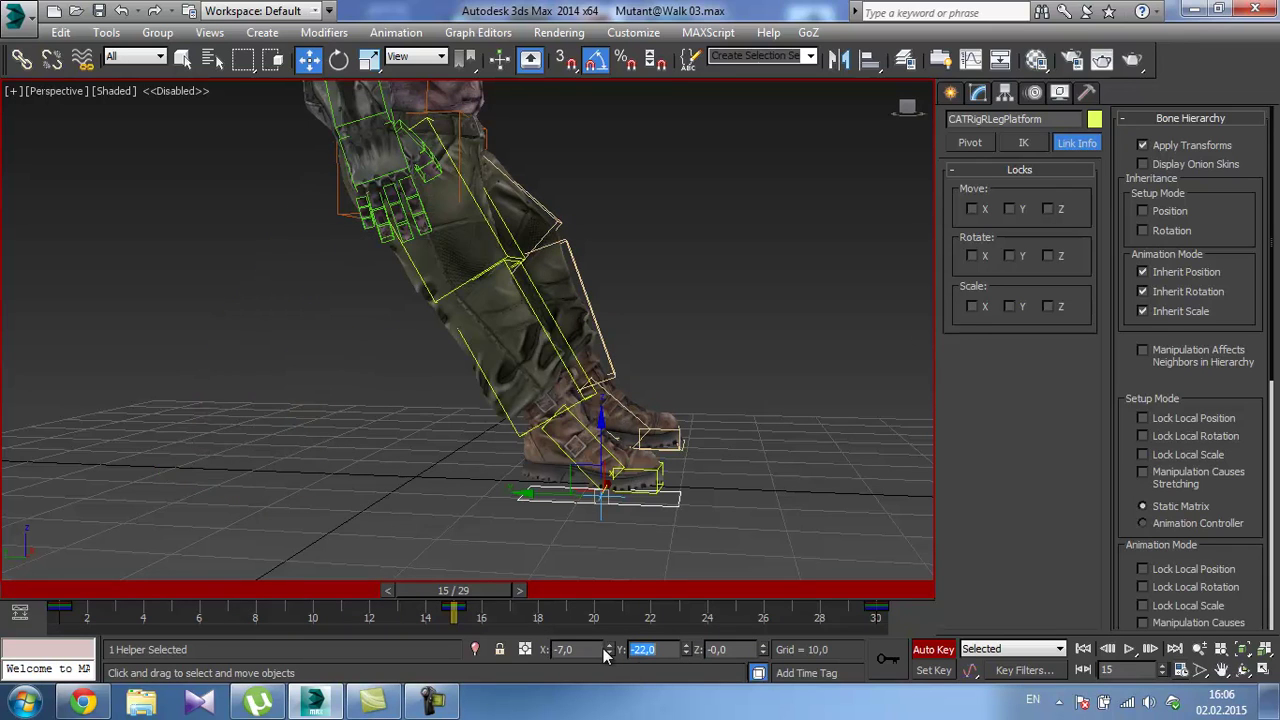
Copy the left foot platform's Z position from frame 1 and apply it, 3.654, to the right foot platform at frame 15.
alt+middle_drag(599, 252, 590, 284)
drag(494, 592, 149, 538)
key(w)
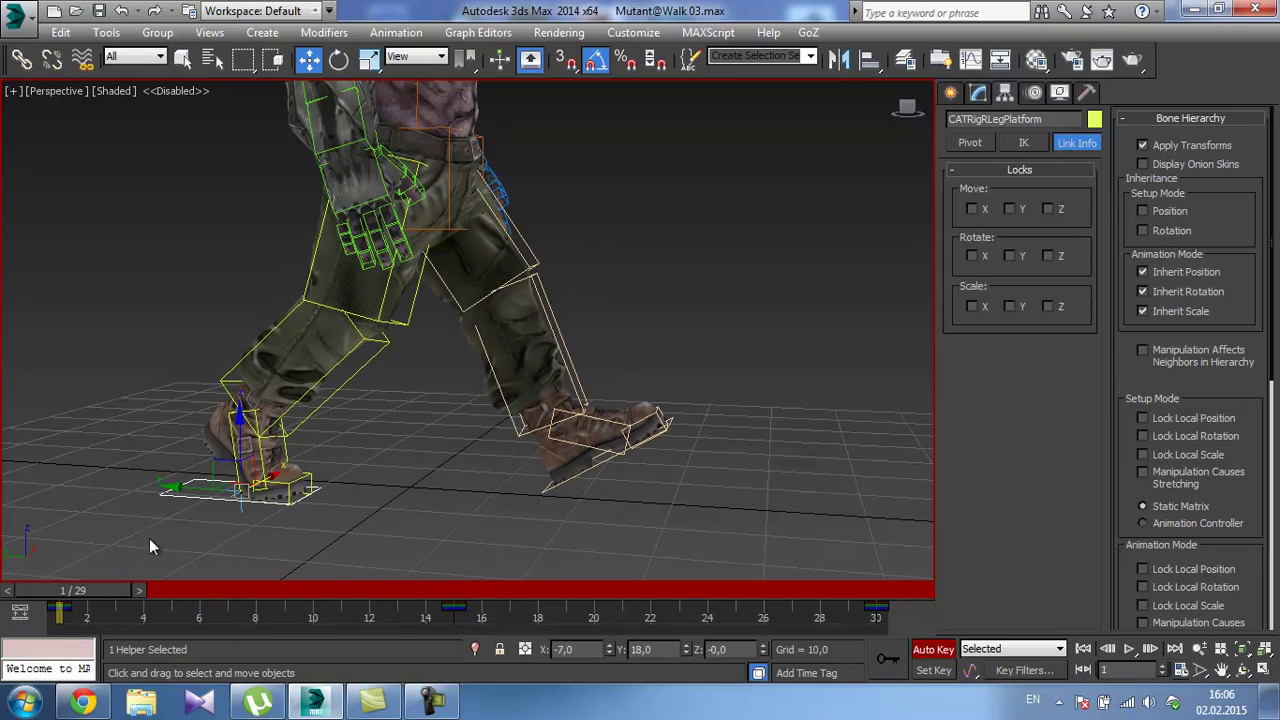
click(580, 477)
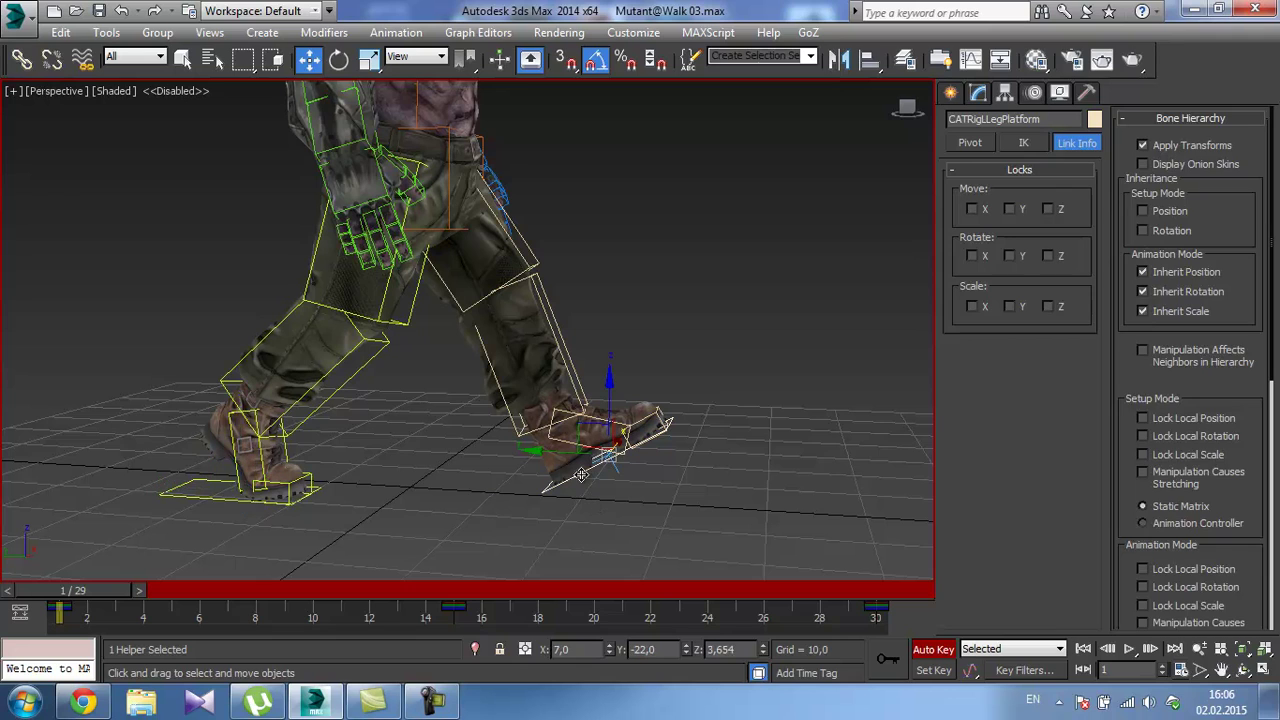
double_click(745, 652)
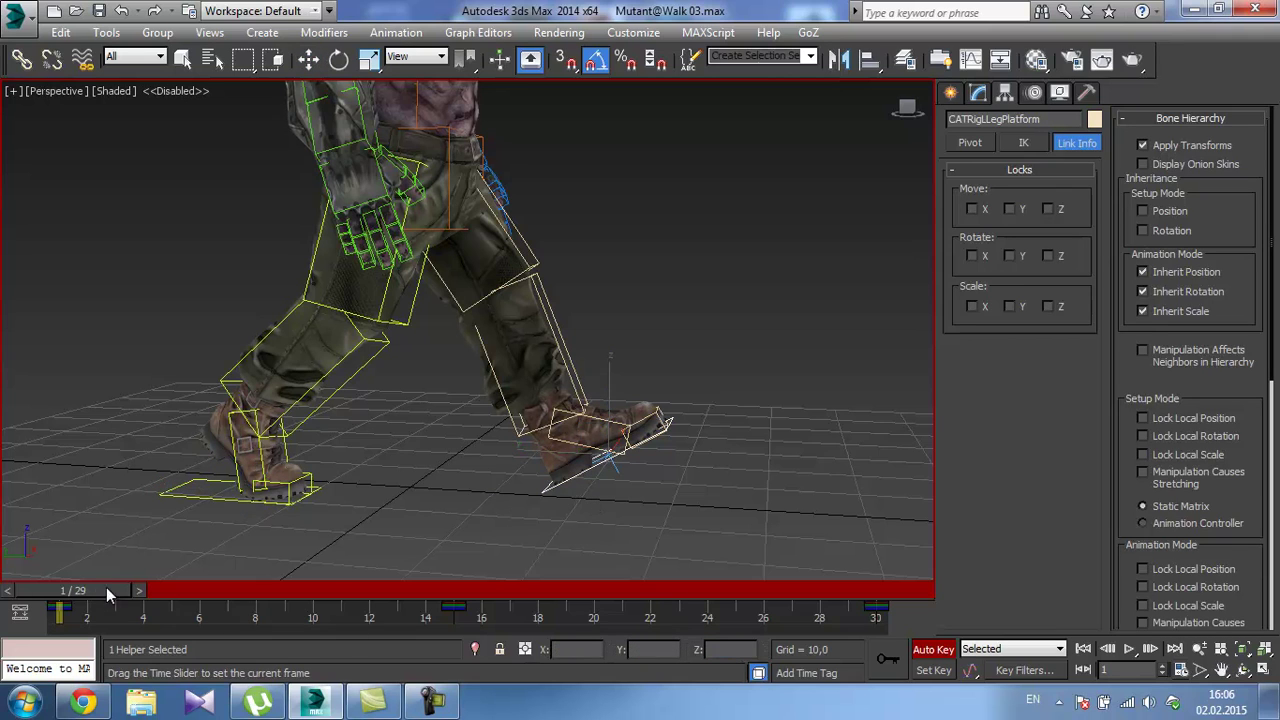
drag(106, 587, 481, 582)
click(531, 523)
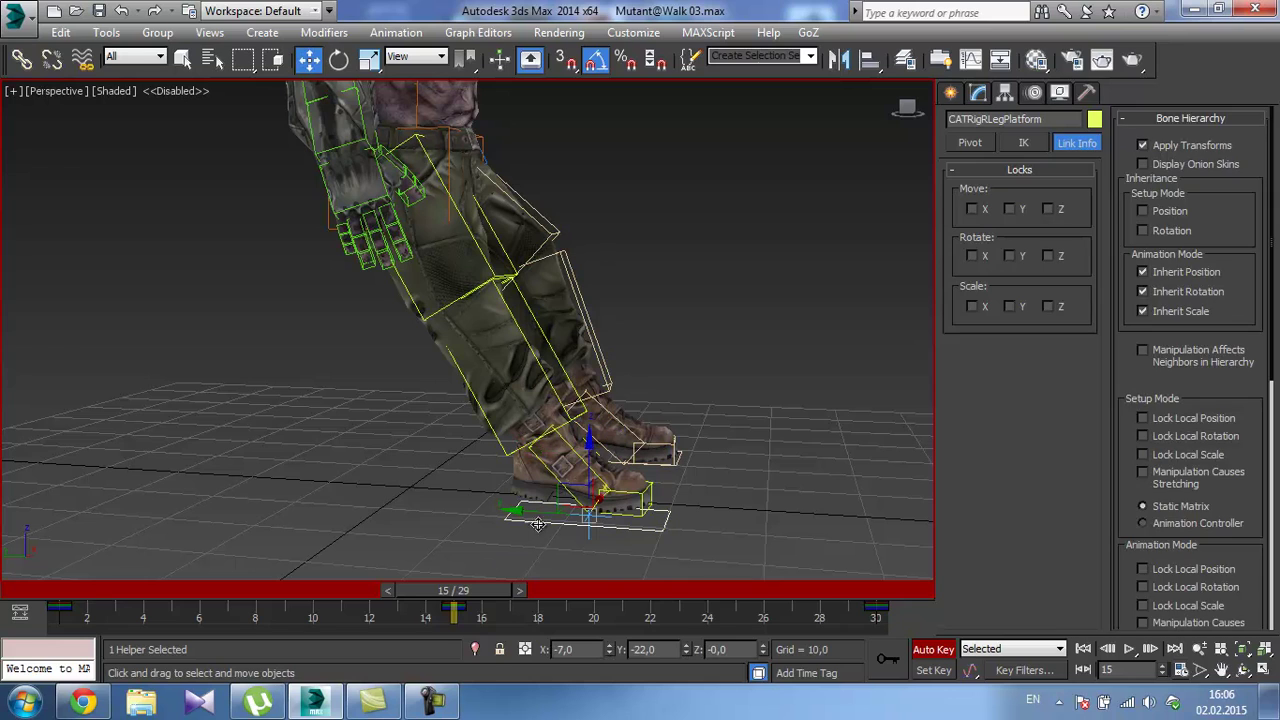
double_click(722, 649)
key(Return)
Rotate the right foot platform at frame 15 so the toes point up and the heel points down.
alt+middle_drag(588, 403, 599, 377)
scroll(596, 372, up, 3)
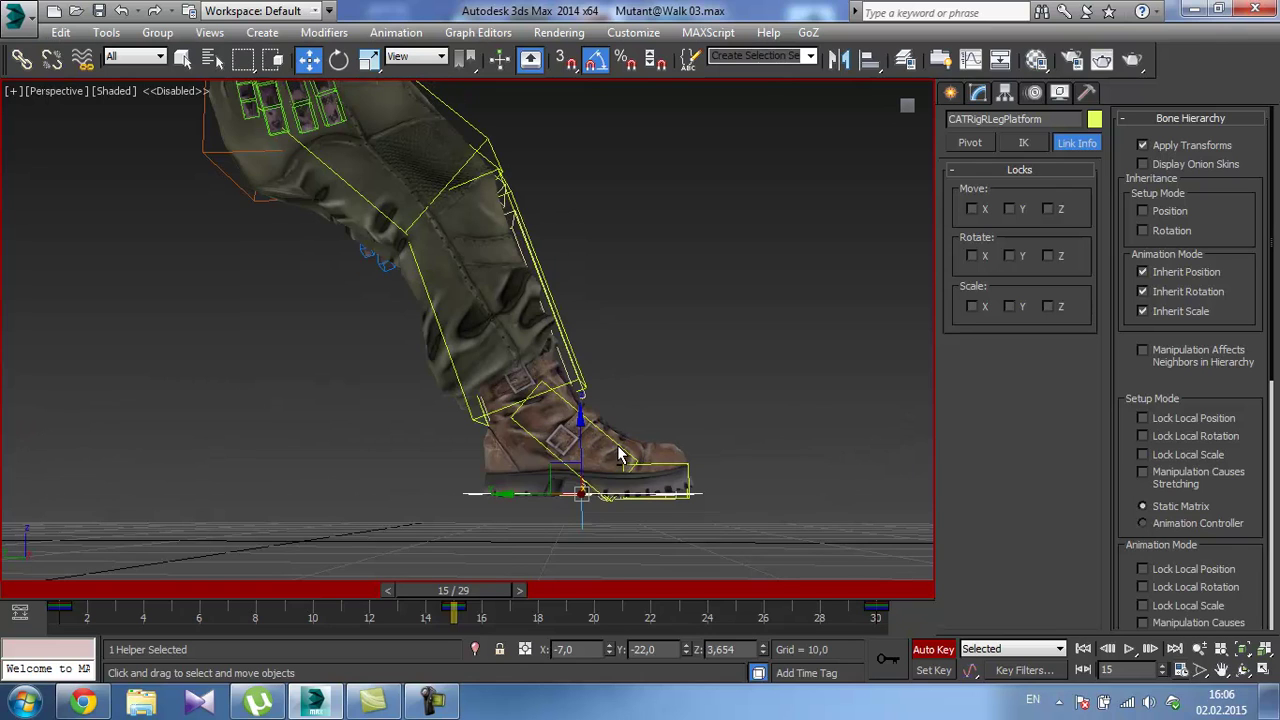
key(e)
drag(620, 437, 565, 413)
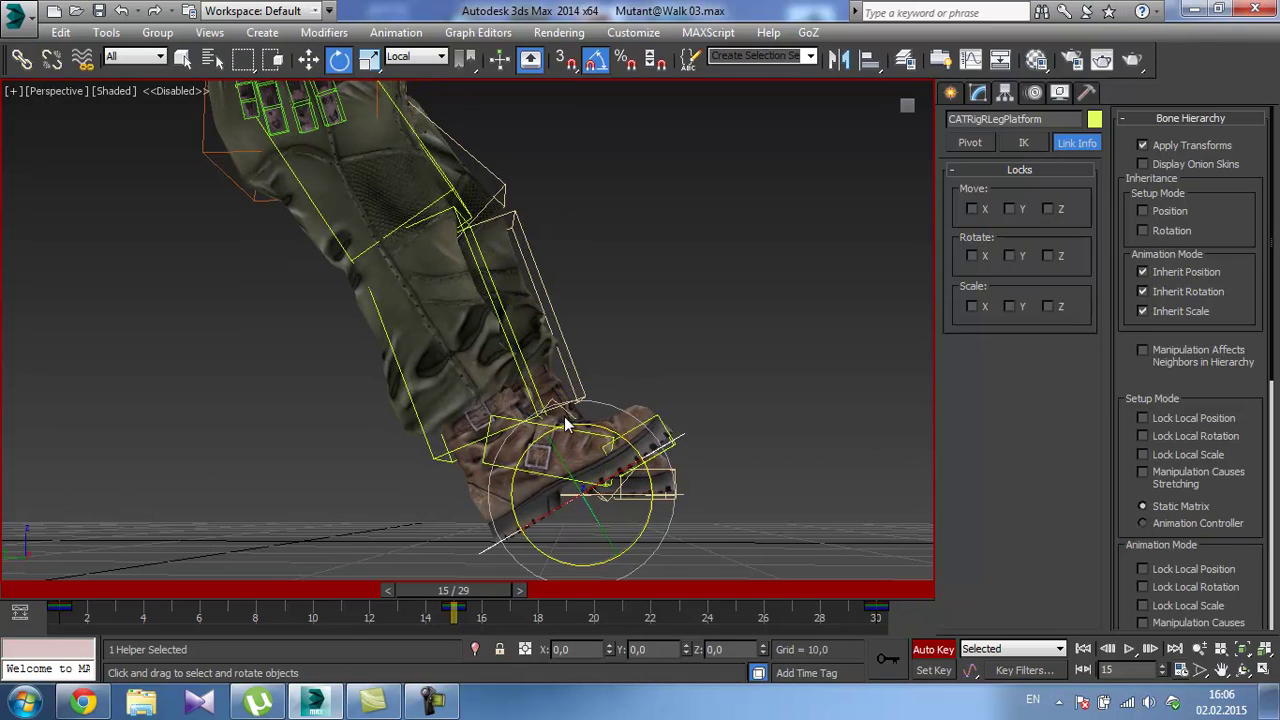
alt+middle_drag(565, 416, 565, 428)
Check the right foot platform's position values at frame 1.
drag(504, 589, 75, 587)
key(e)
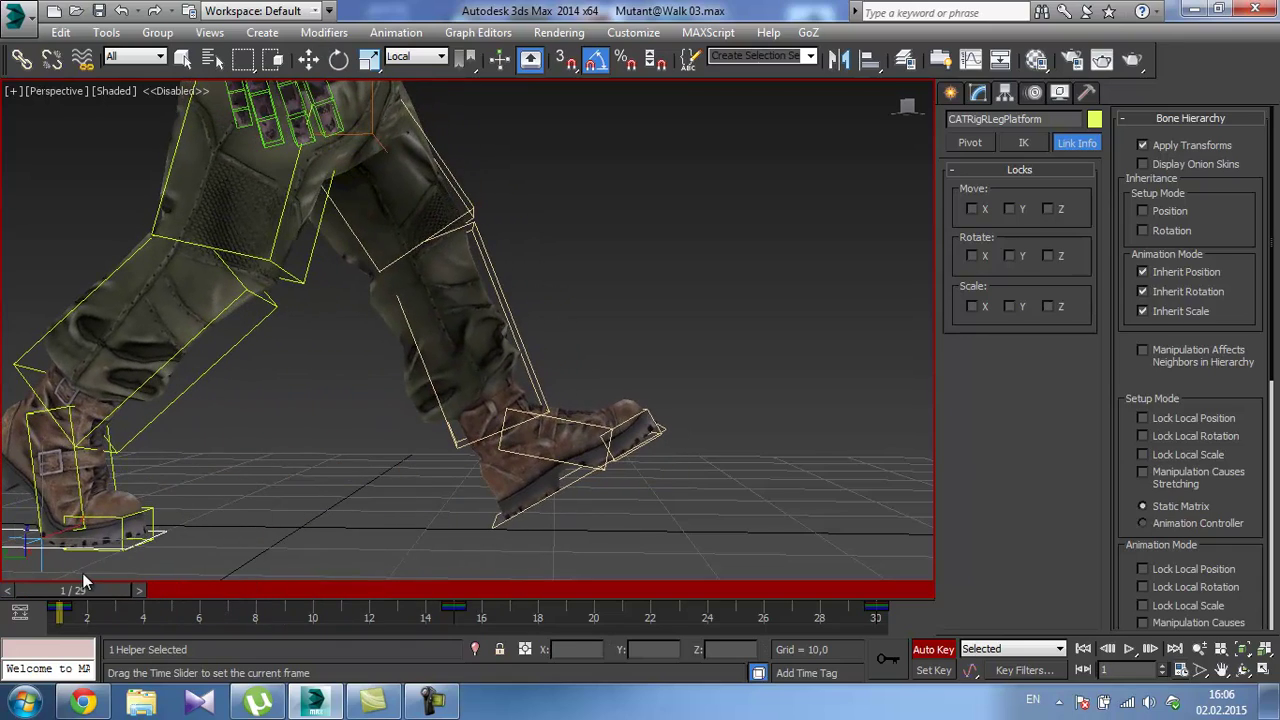
key(e)
middle_drag(82, 507, 194, 502)
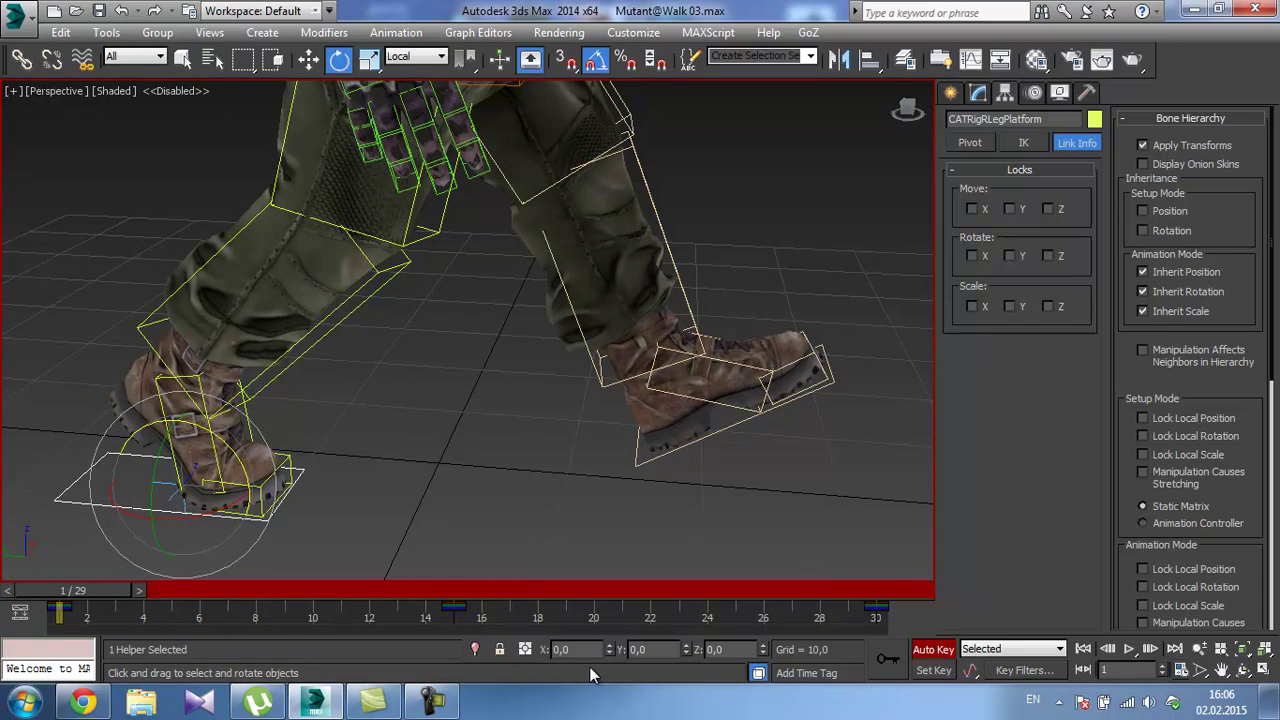
key(w)
middle_drag(528, 538, 518, 518)
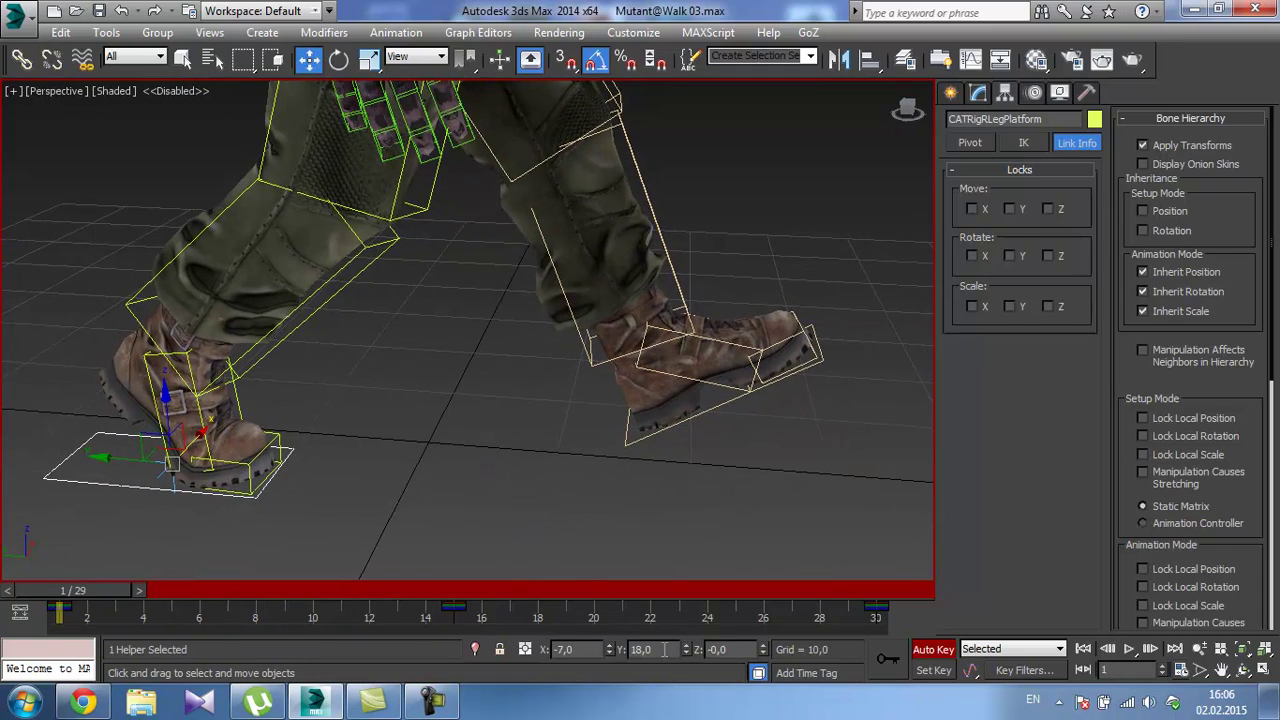
At frame 15, set the left foot platform's Z position to 0 and its Y position to 18.
drag(103, 590, 485, 590)
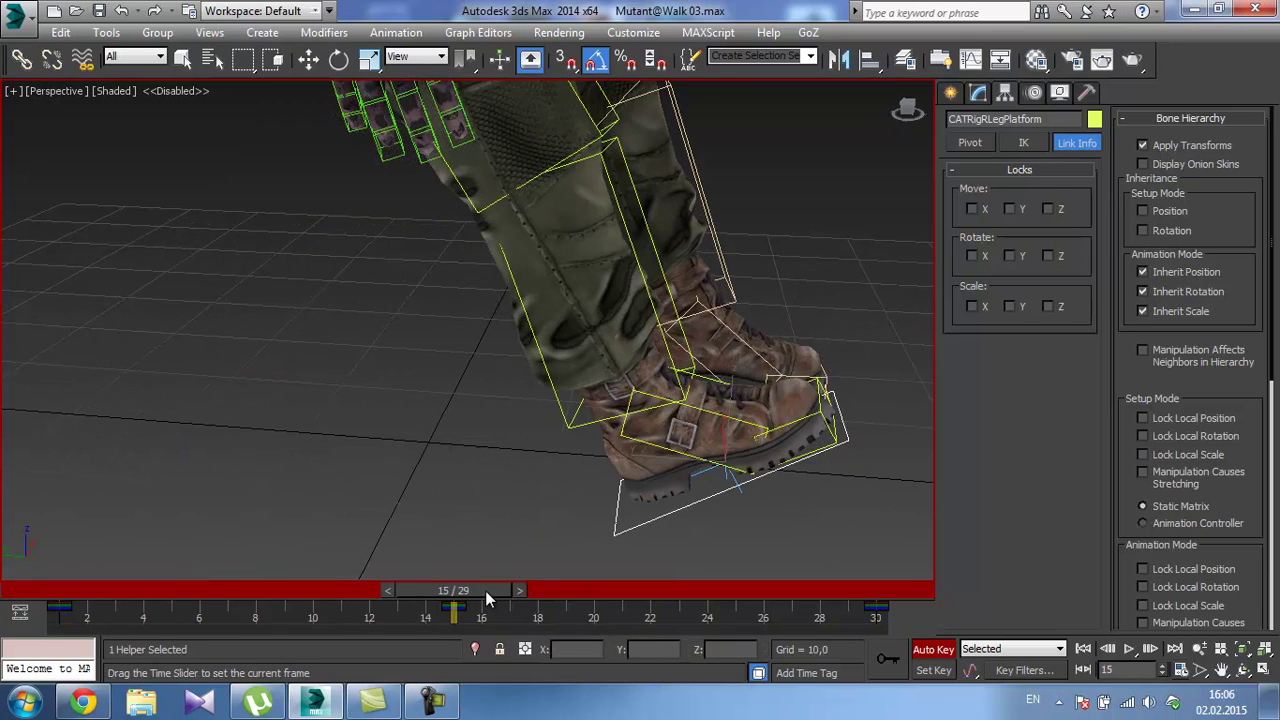
alt+middle_drag(648, 380, 770, 462)
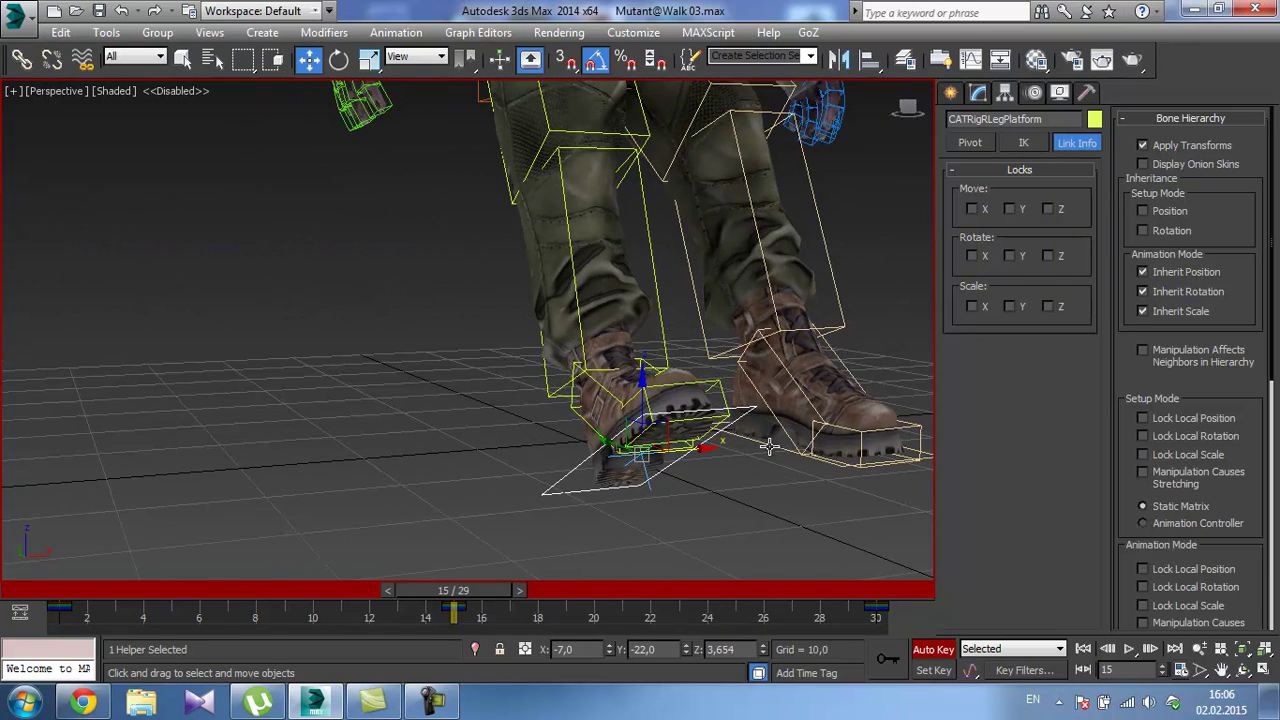
click(769, 446)
right_click(762, 650)
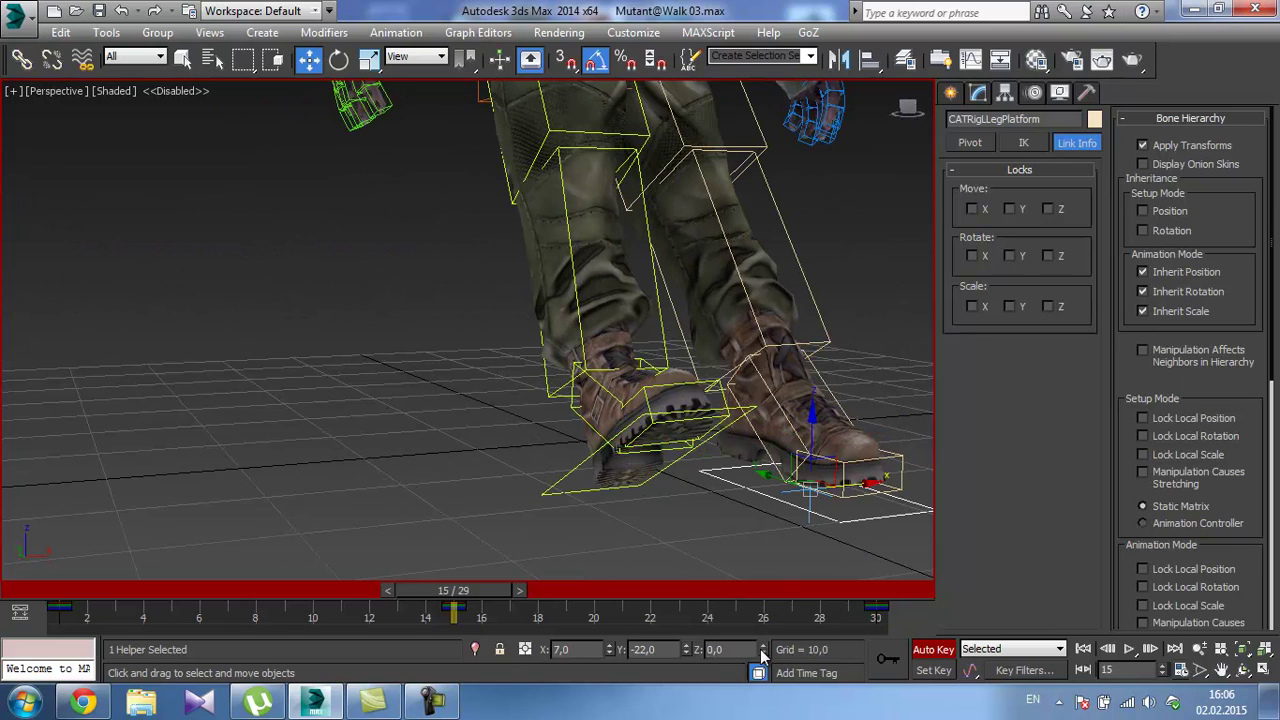
click(663, 652)
text(18)
key(Return)
alt+middle_drag(510, 404, 628, 404)
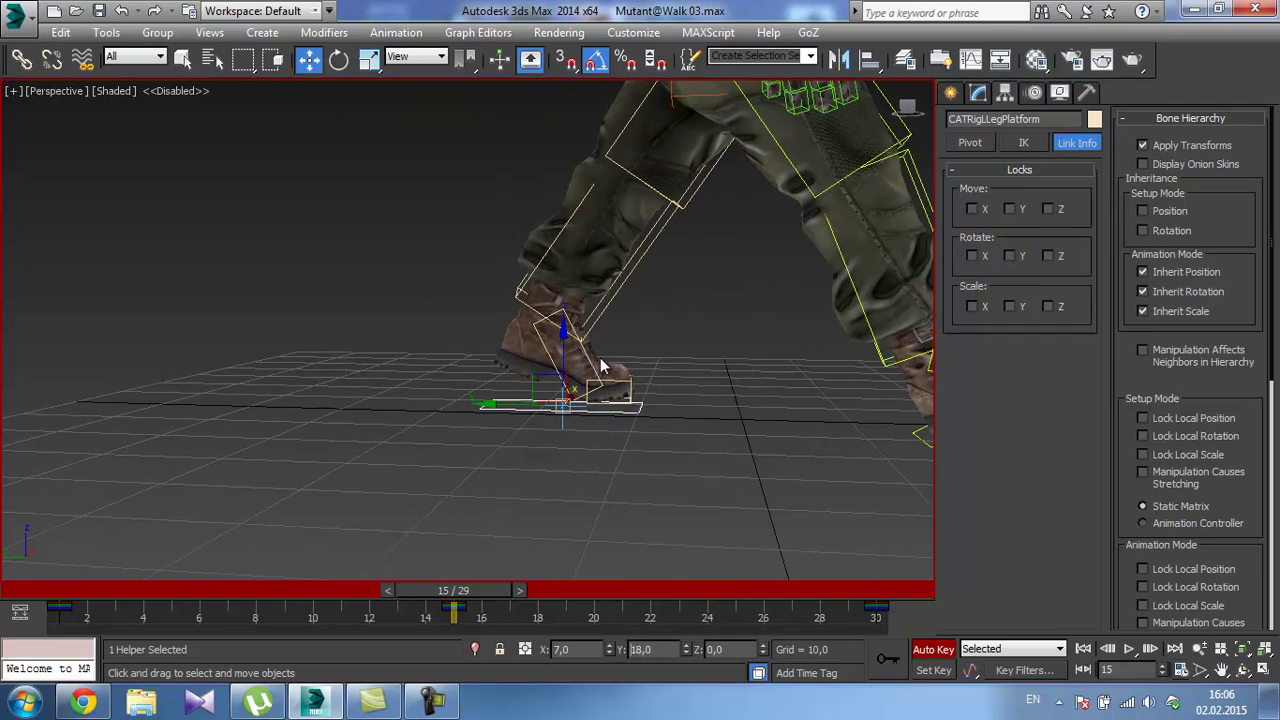
At frame 15, rotate the left ankle so the rear foot's heel lifts above the planted toes.
click(583, 353)
middle_drag(618, 352, 576, 370)
key(e)
drag(555, 280, 613, 330)
alt+middle_drag(714, 297, 582, 345)
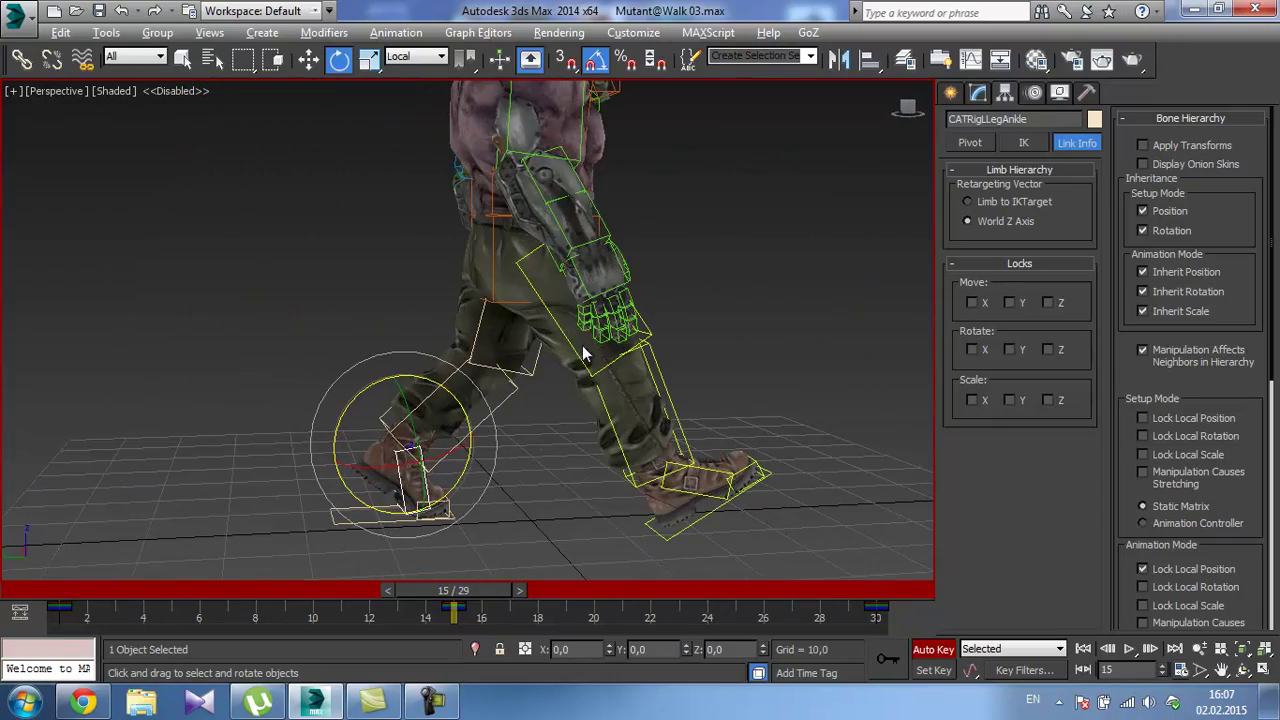
Play the walk animation while viewing the mutant from a front three-quarter angle, and stop the playback.
click(1129, 649)
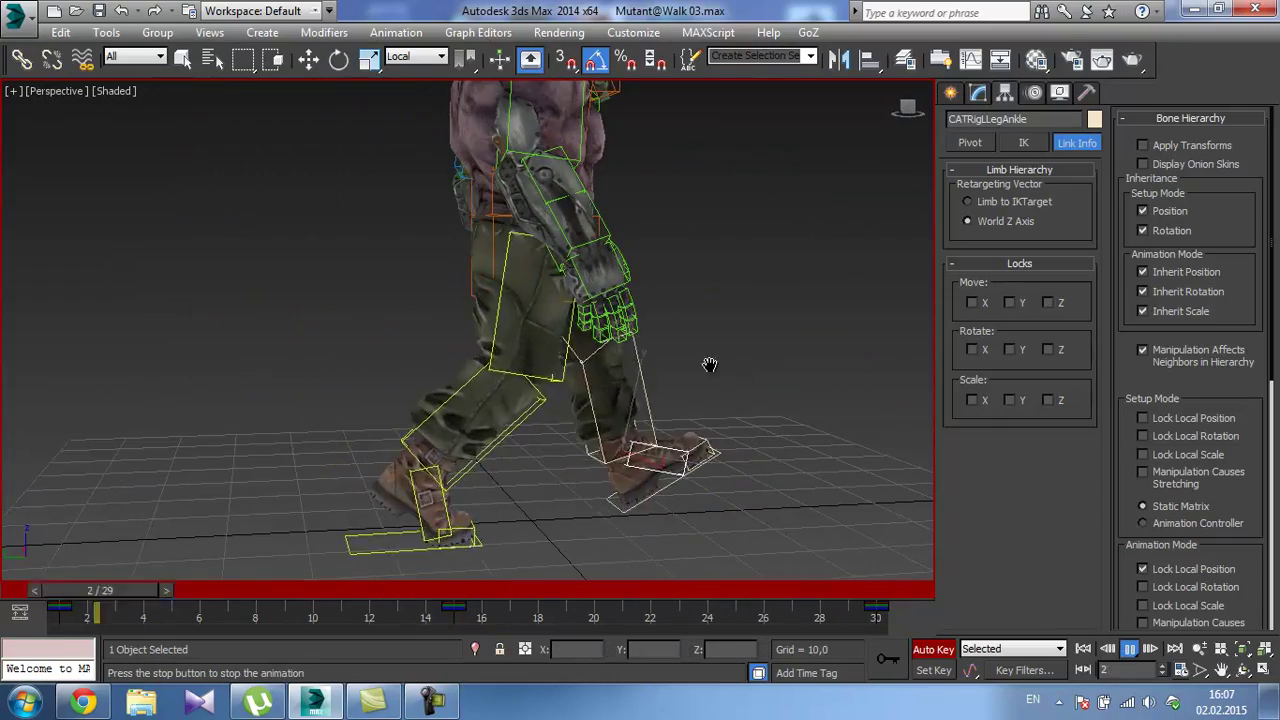
alt+middle_drag(709, 363, 528, 342)
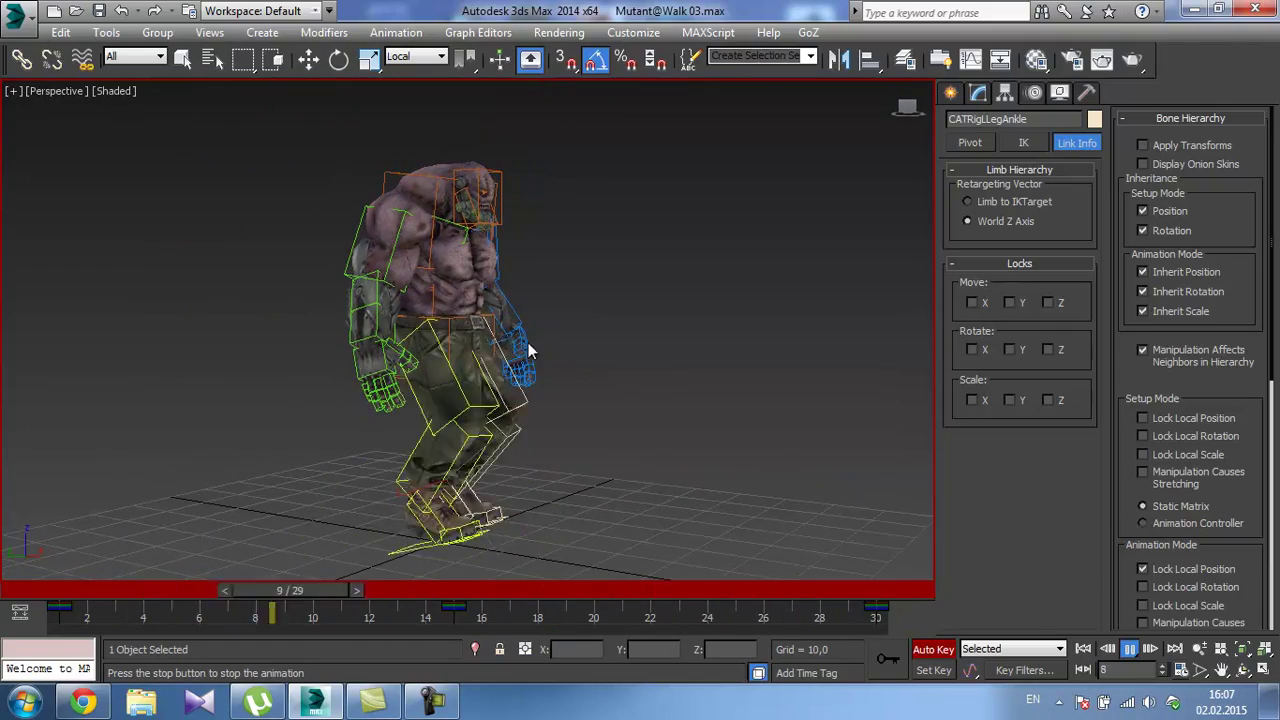
click(1129, 649)
Save the scene as the incrementally numbered copy Mutant@Walk 04.max.
click(16, 12)
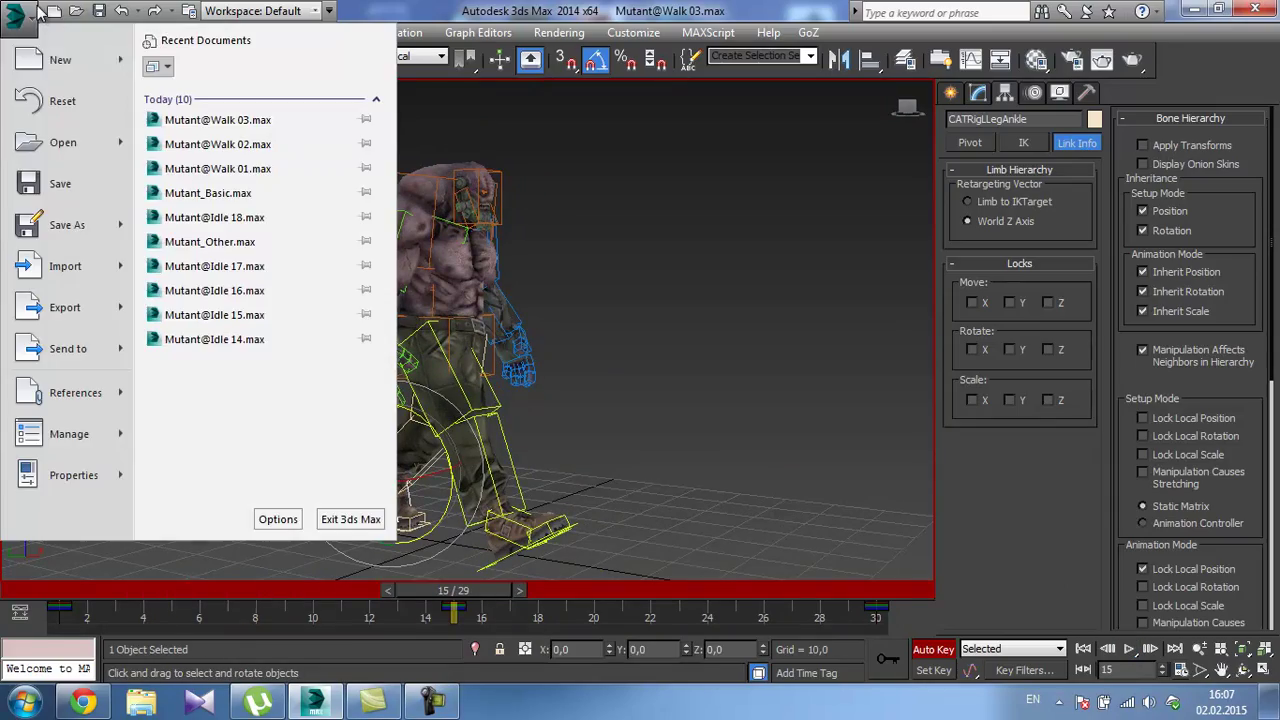
click(67, 225)
click(748, 546)
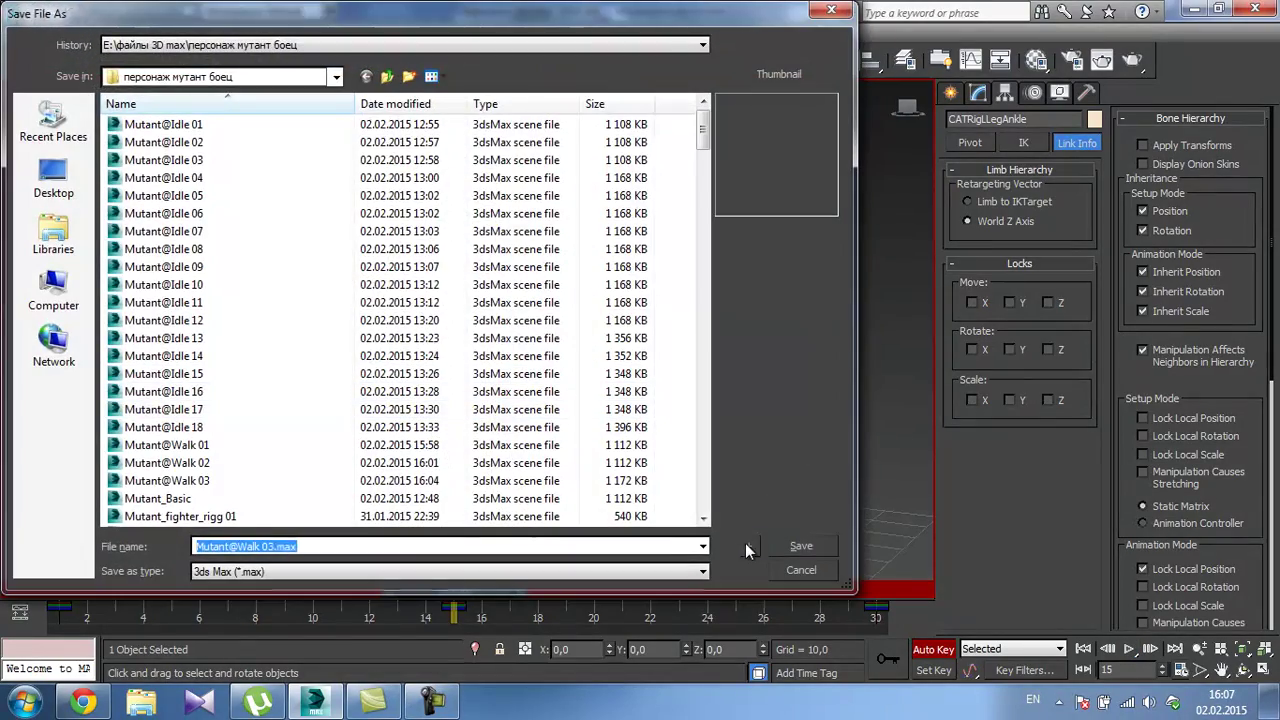
Examine the frame 1 contact pose of both legs from the front and up close from the side.
alt+middle_drag(270, 380, 350, 502)
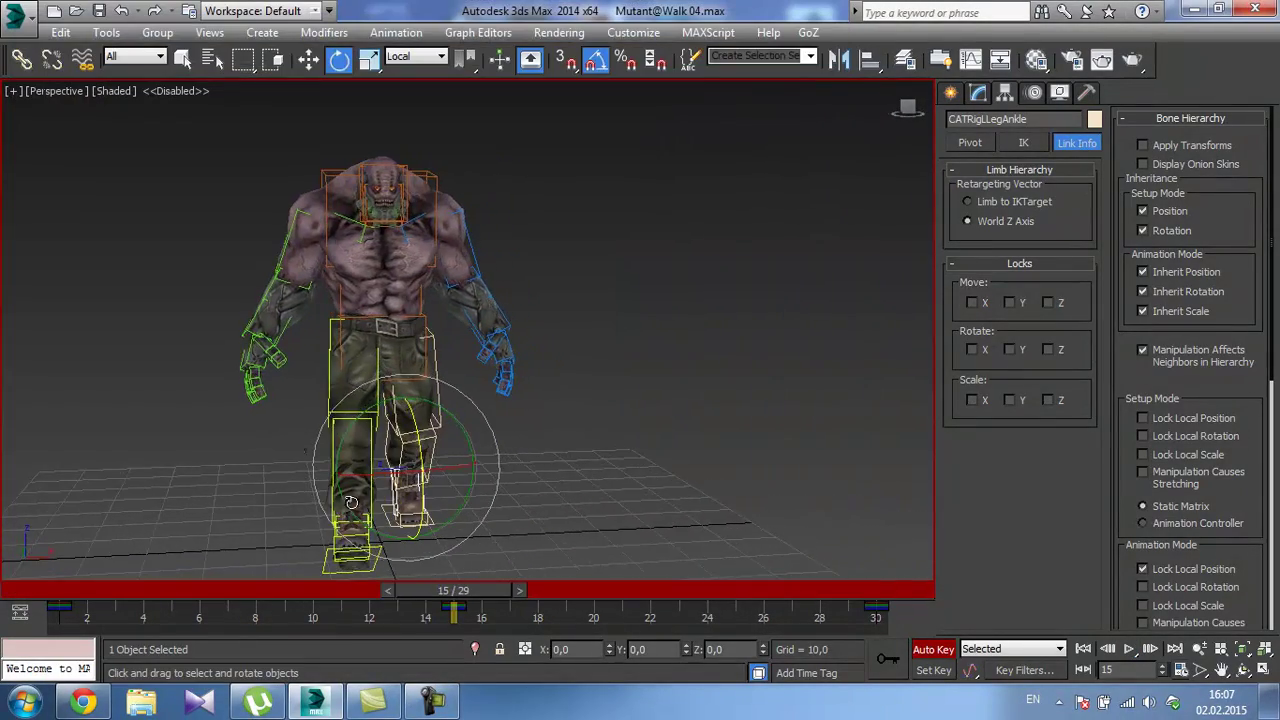
drag(467, 591, 71, 559)
key(e)
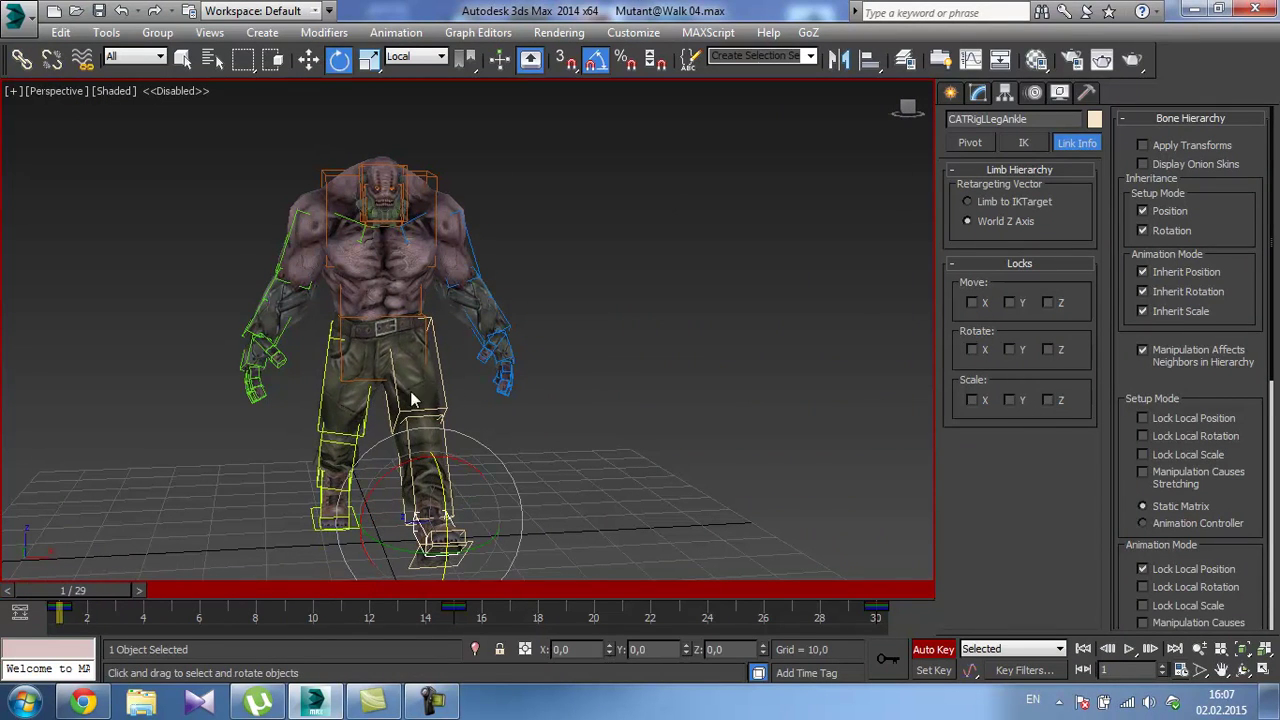
alt+middle_drag(410, 398, 435, 332)
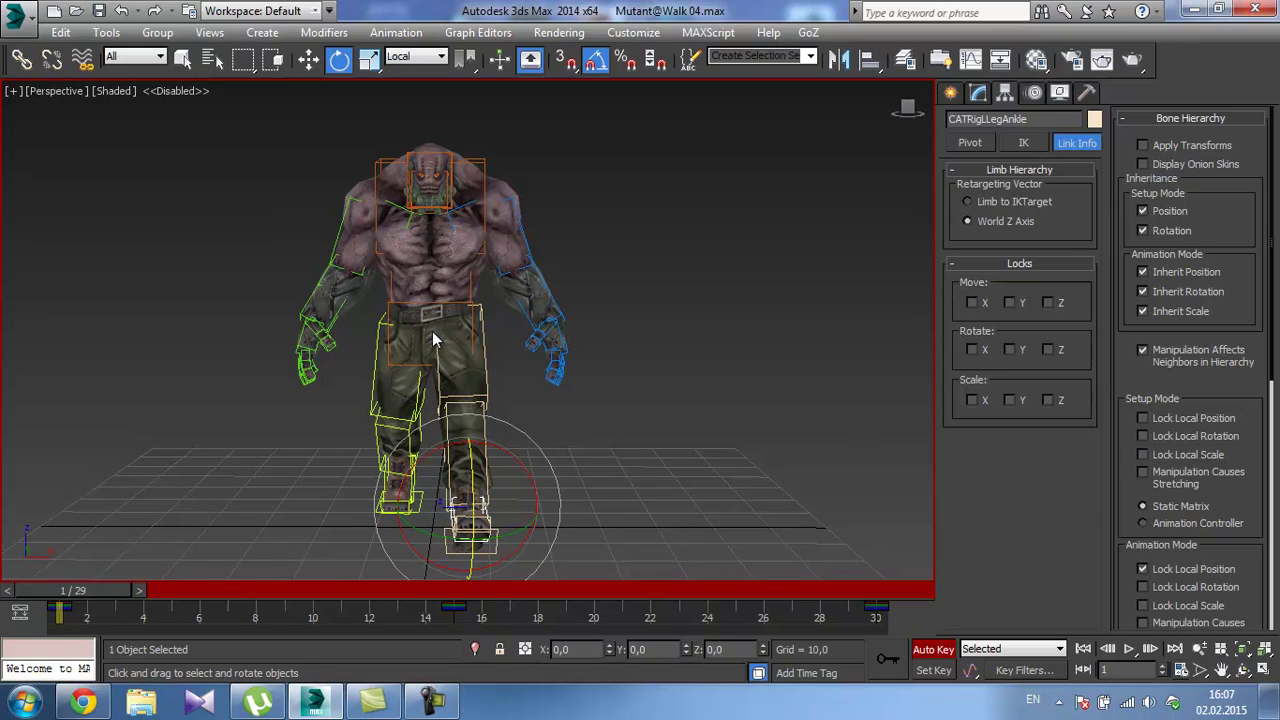
alt+middle_drag(395, 317, 546, 349)
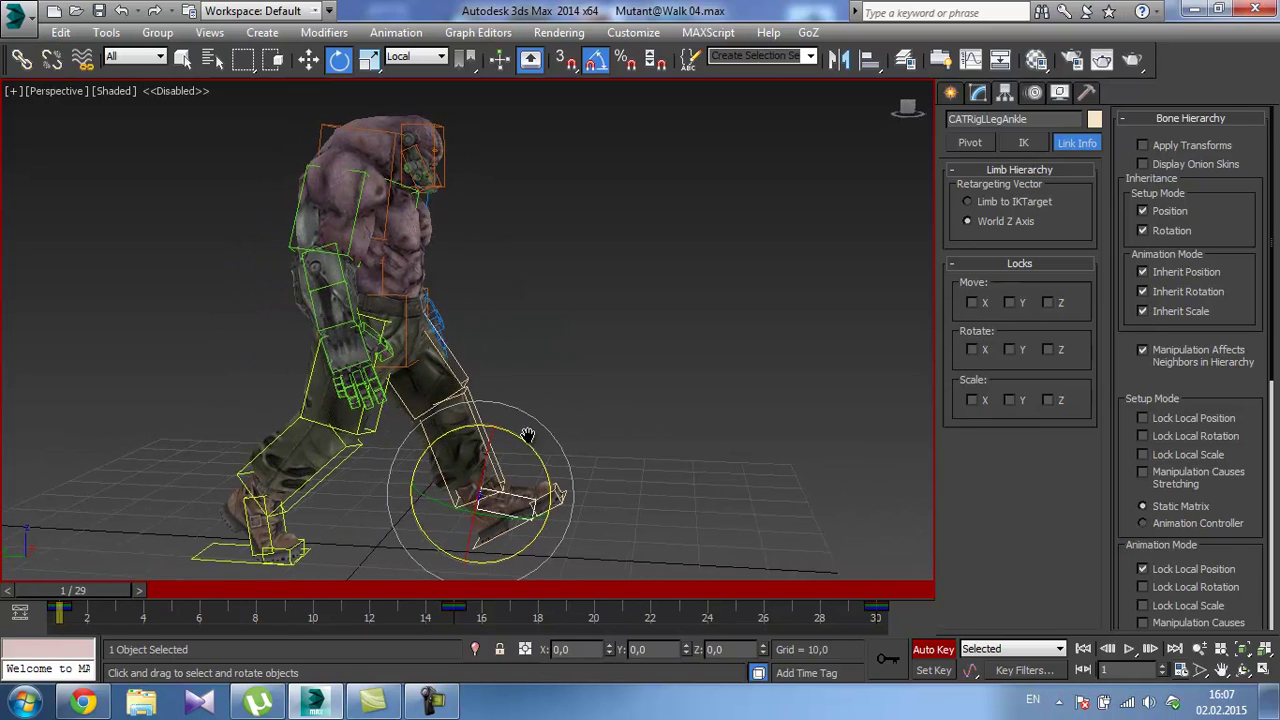
scroll(528, 436, up, 2)
scroll(583, 400, up, 2)
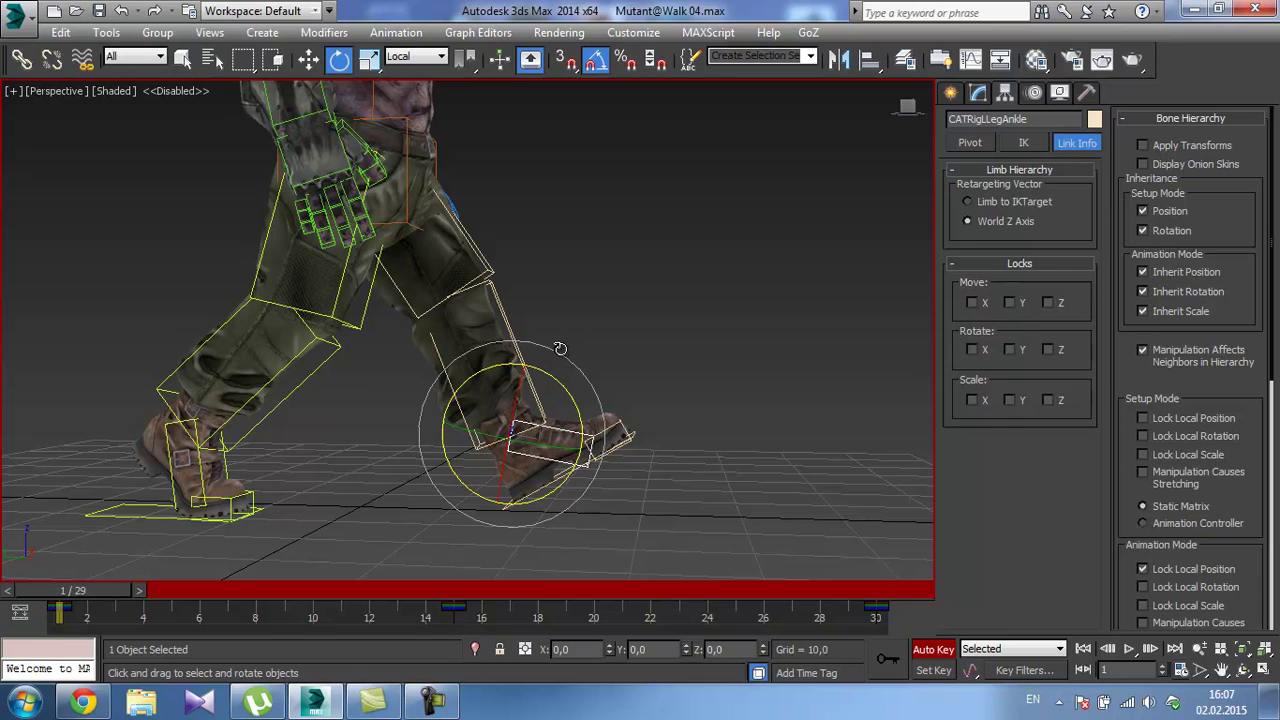
middle_drag(425, 398, 505, 410)
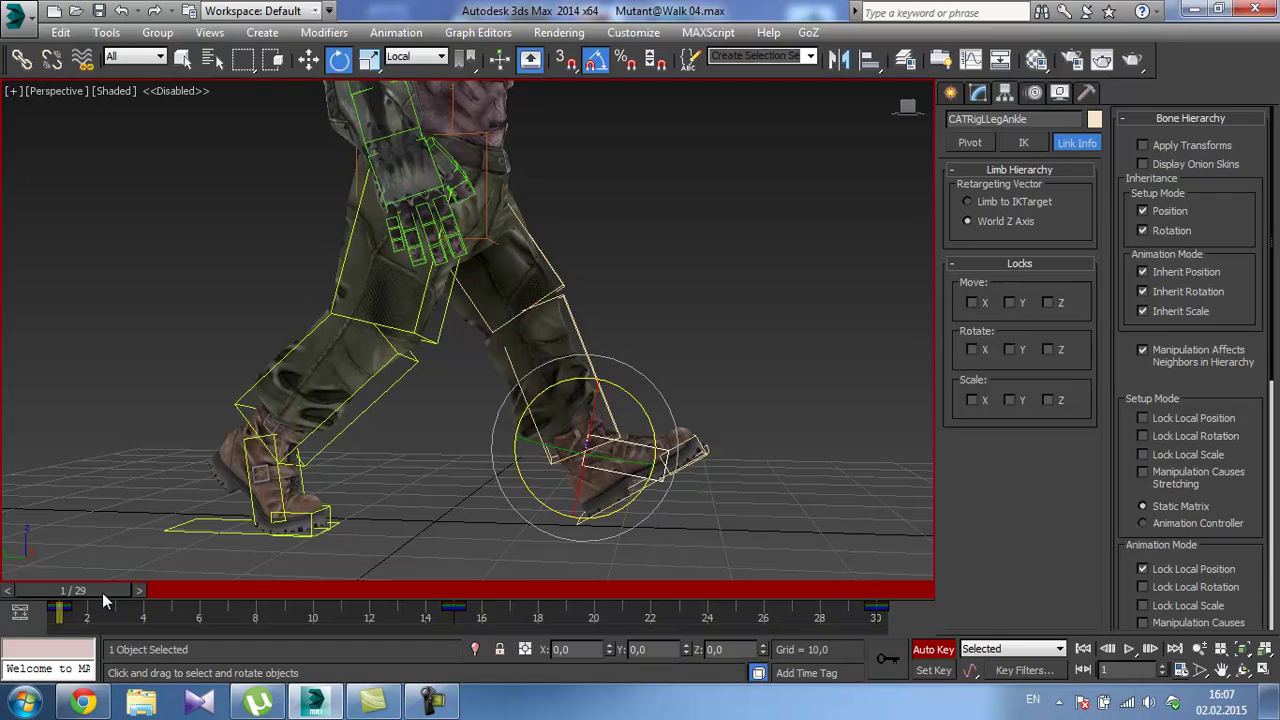
Examine the frame 15 contact pose from behind with edged faces displayed, and from the side in plain shading.
drag(102, 592, 483, 609)
mouse_move(585, 290)
alt+middle_down()
mouse_move(386, 285)
mouse_move(698, 326)
mouse_move(695, 294)
mouse_move(669, 314)
mouse_move(610, 323)
mouse_move(391, 329)
mouse_move(354, 306)
alt+middle_up()
key(F4)
scroll(672, 234, up, 5)
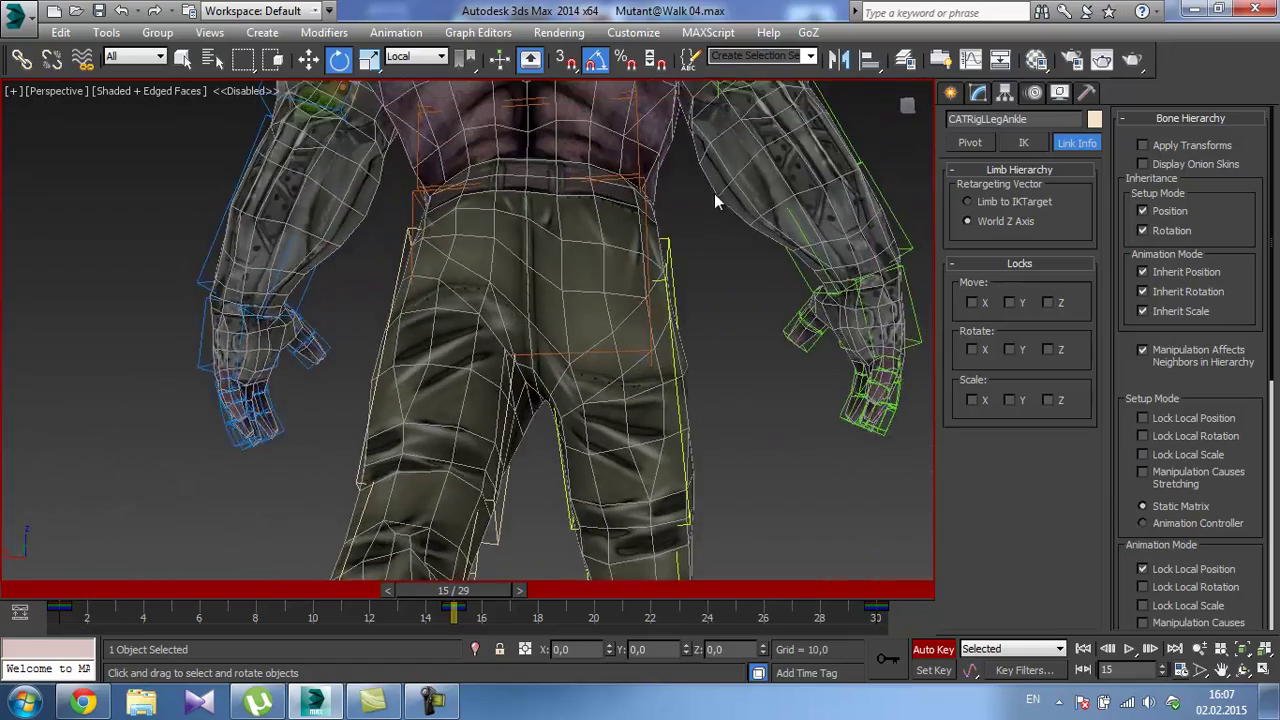
alt+middle_drag(714, 193, 700, 224)
scroll(678, 227, down, 3)
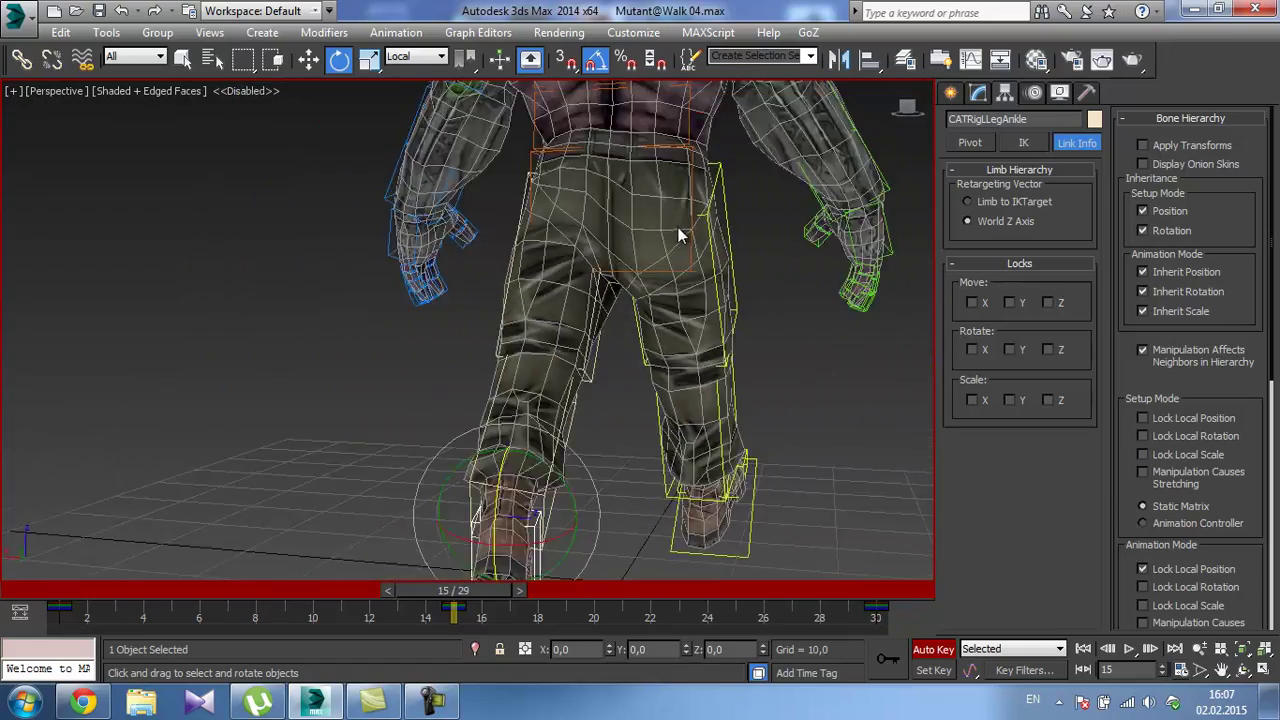
scroll(678, 227, down, 4)
key(F4)
mouse_move(558, 284)
alt+middle_down()
mouse_move(783, 292)
mouse_move(604, 287)
mouse_move(587, 495)
alt+middle_up()
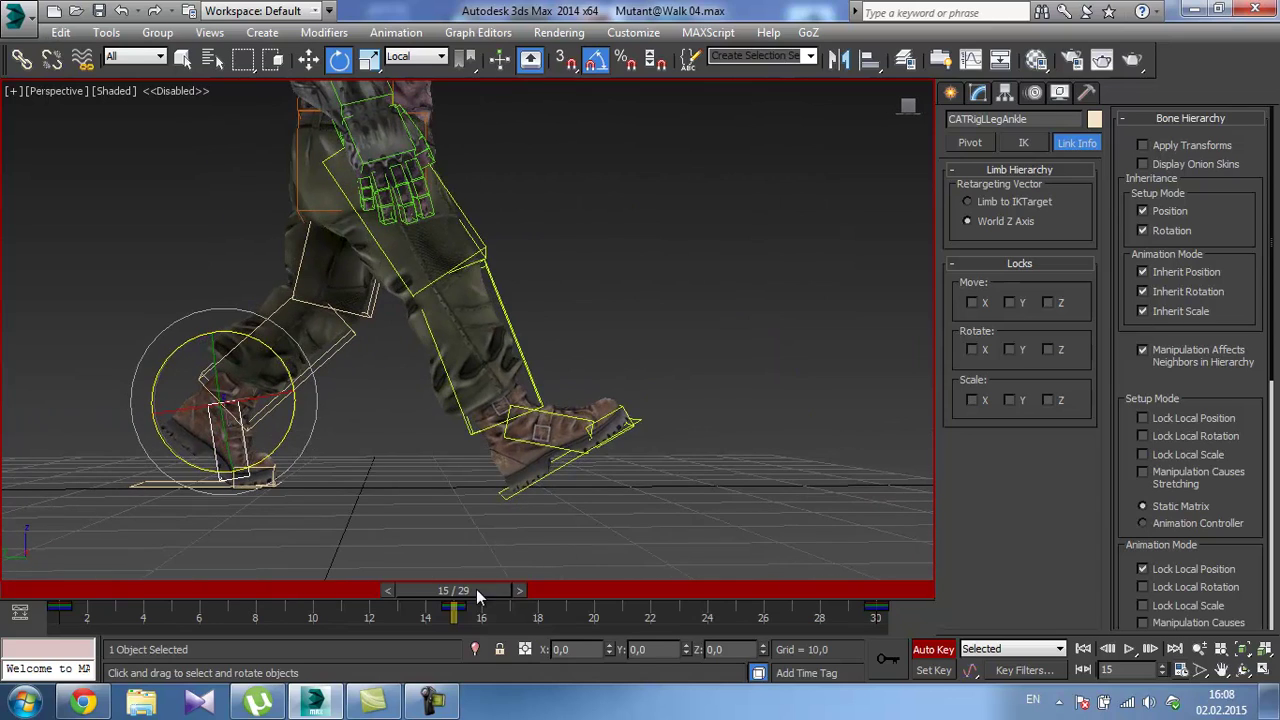
At frame 8, rotate the left foot platform level with the ground.
drag(476, 589, 278, 557)
key(e)
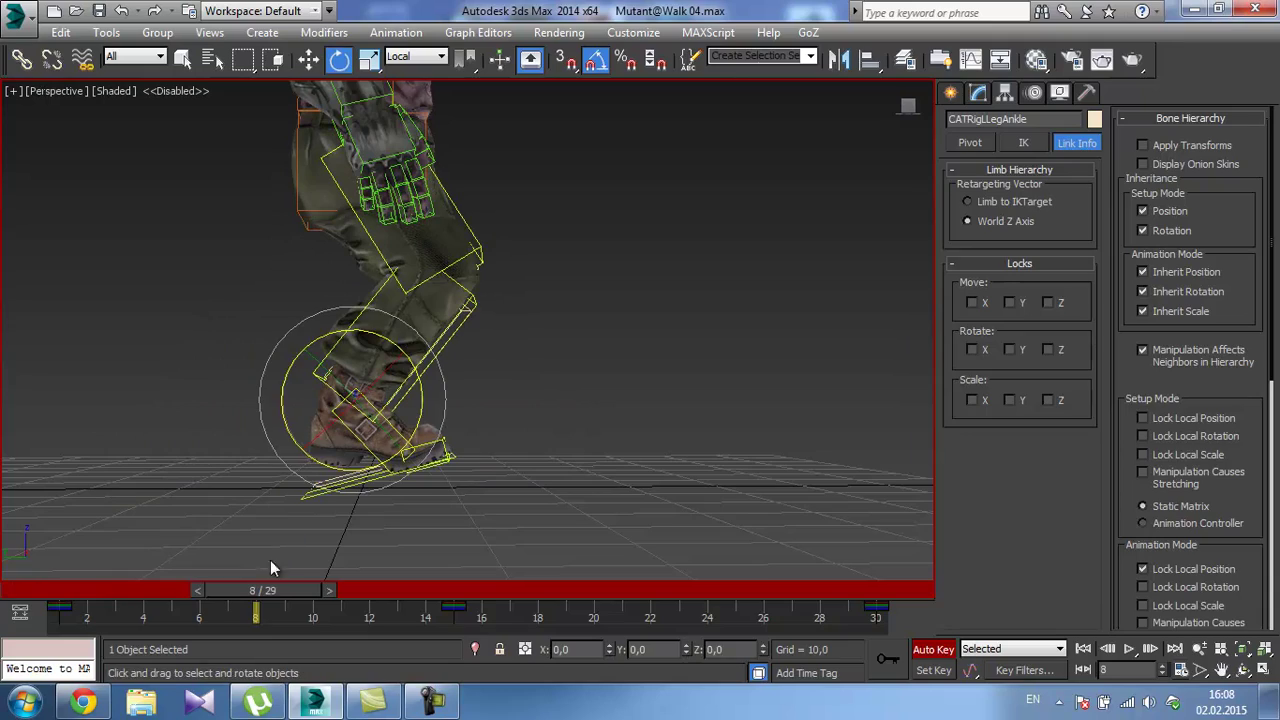
alt+middle_drag(600, 440, 481, 461)
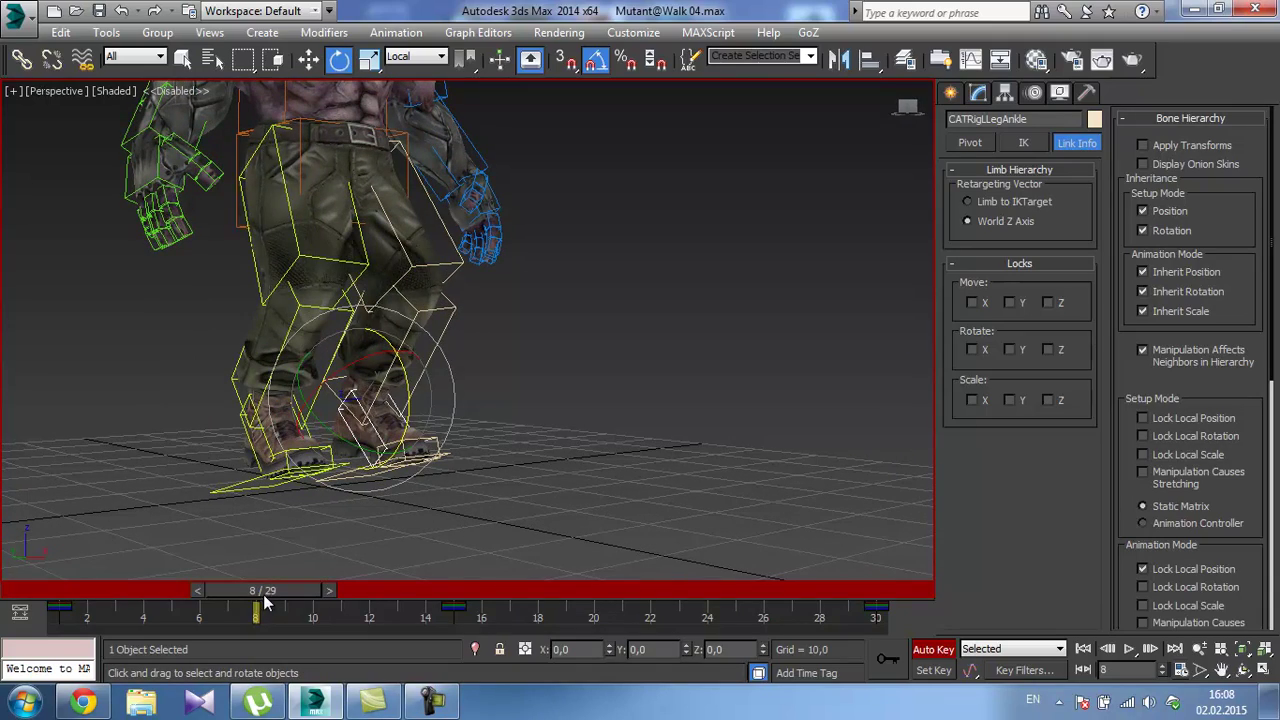
drag(264, 602, 69, 590)
alt+middle_drag(430, 460, 424, 493)
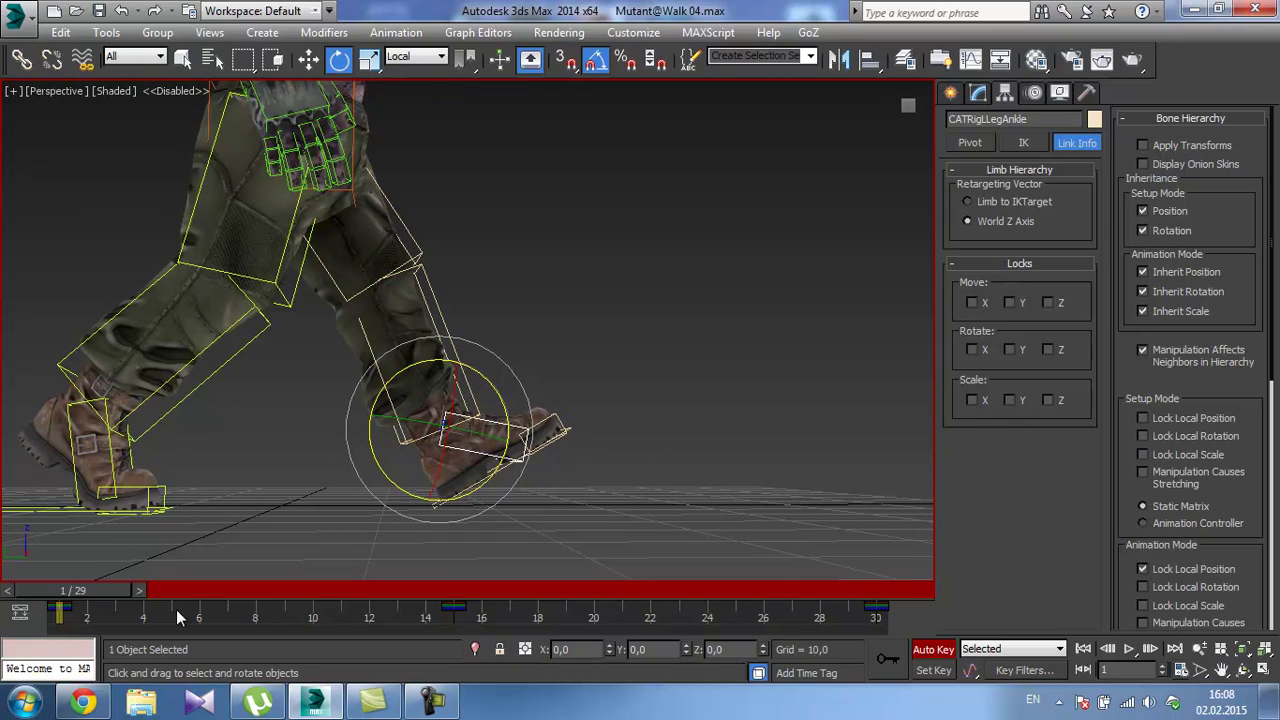
drag(127, 598, 308, 585)
alt+middle_drag(493, 439, 344, 460)
click(349, 457)
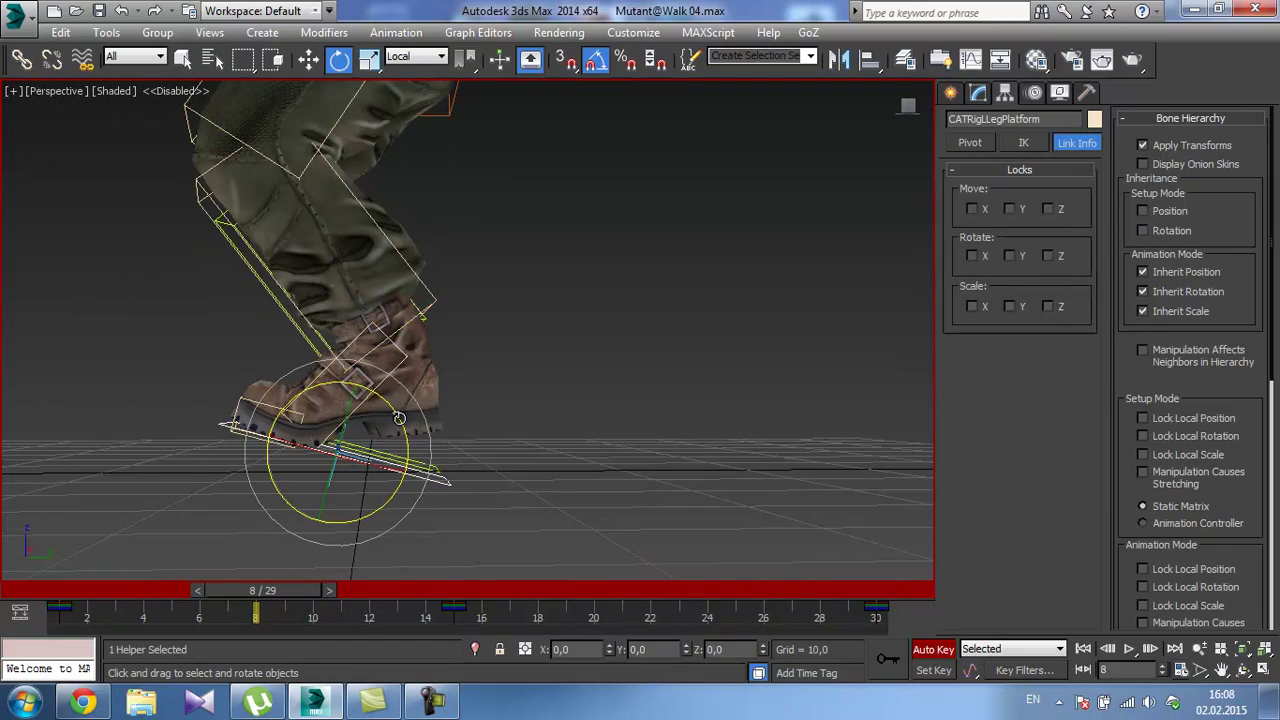
drag(398, 418, 383, 394)
alt+middle_drag(236, 428, 261, 405)
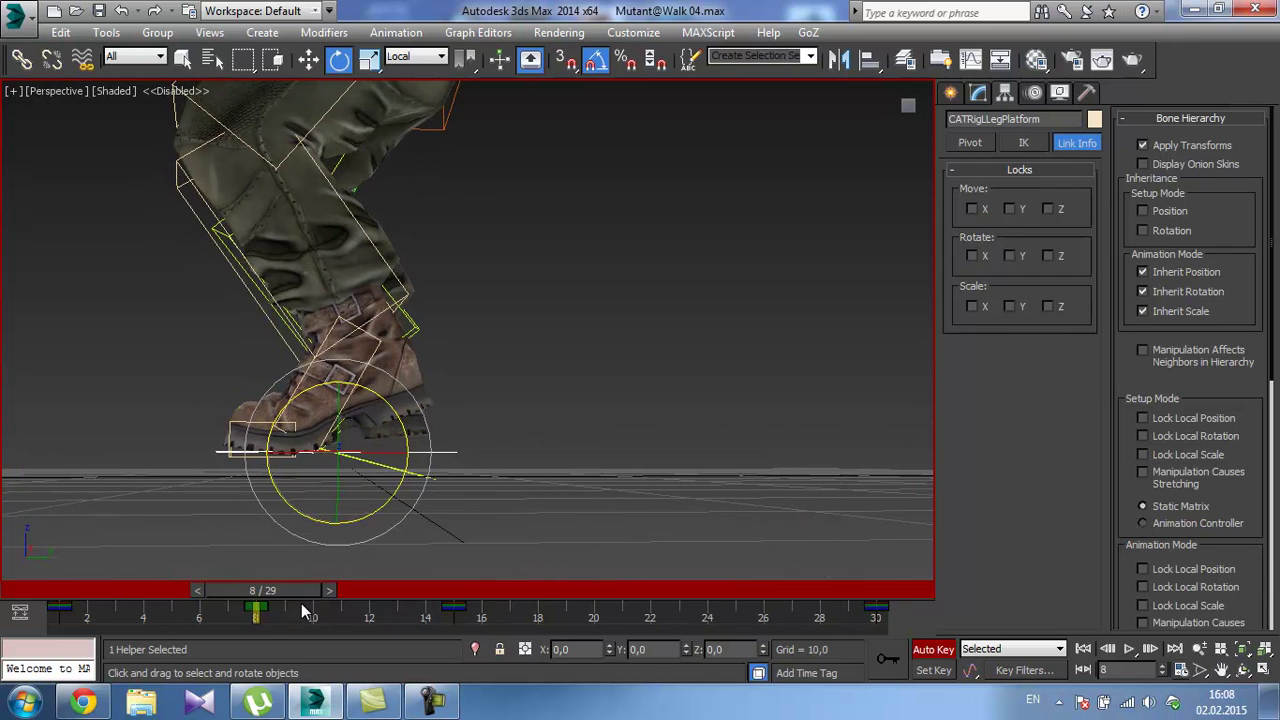
mouse_move(243, 599)
mouse_down()
mouse_move(70, 587)
mouse_move(420, 592)
mouse_move(196, 604)
mouse_move(258, 590)
mouse_up()
alt+middle_drag(309, 405, 310, 416)
Rotate the left ankle at frame 8 so the heel lowers flat onto its foot platform.
click(372, 348)
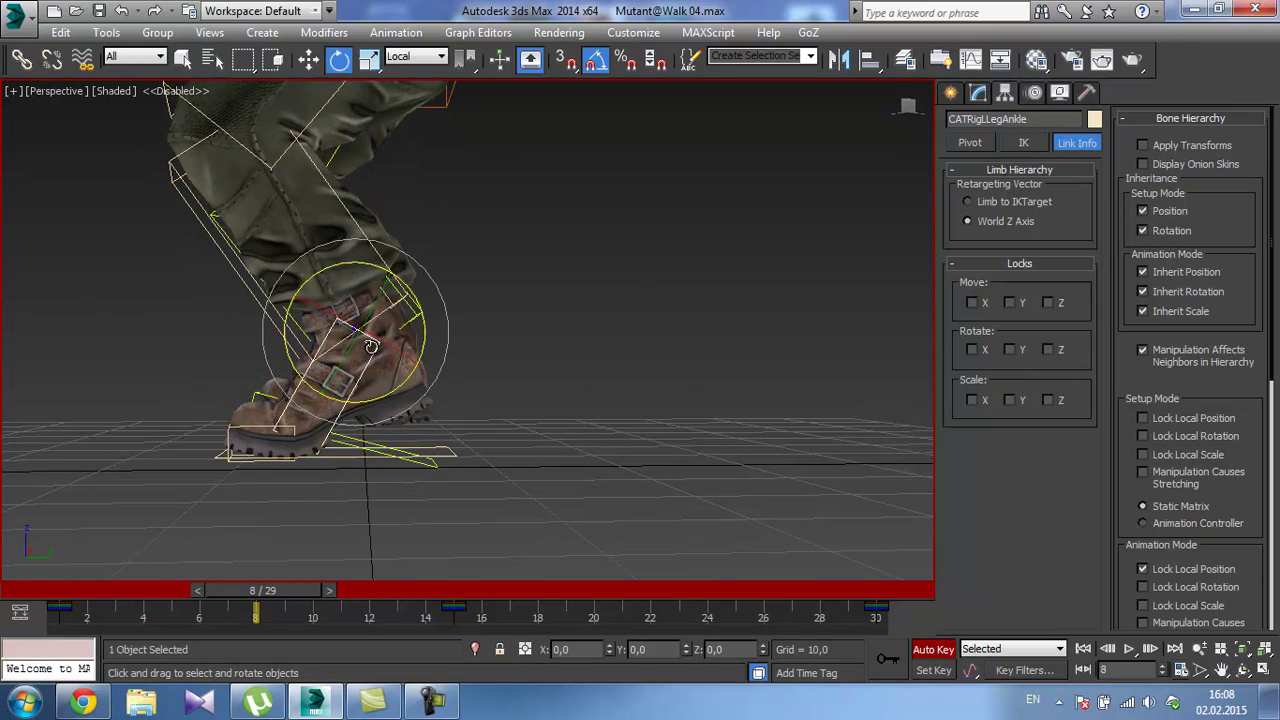
drag(409, 291, 428, 325)
alt+middle_drag(405, 398, 391, 381)
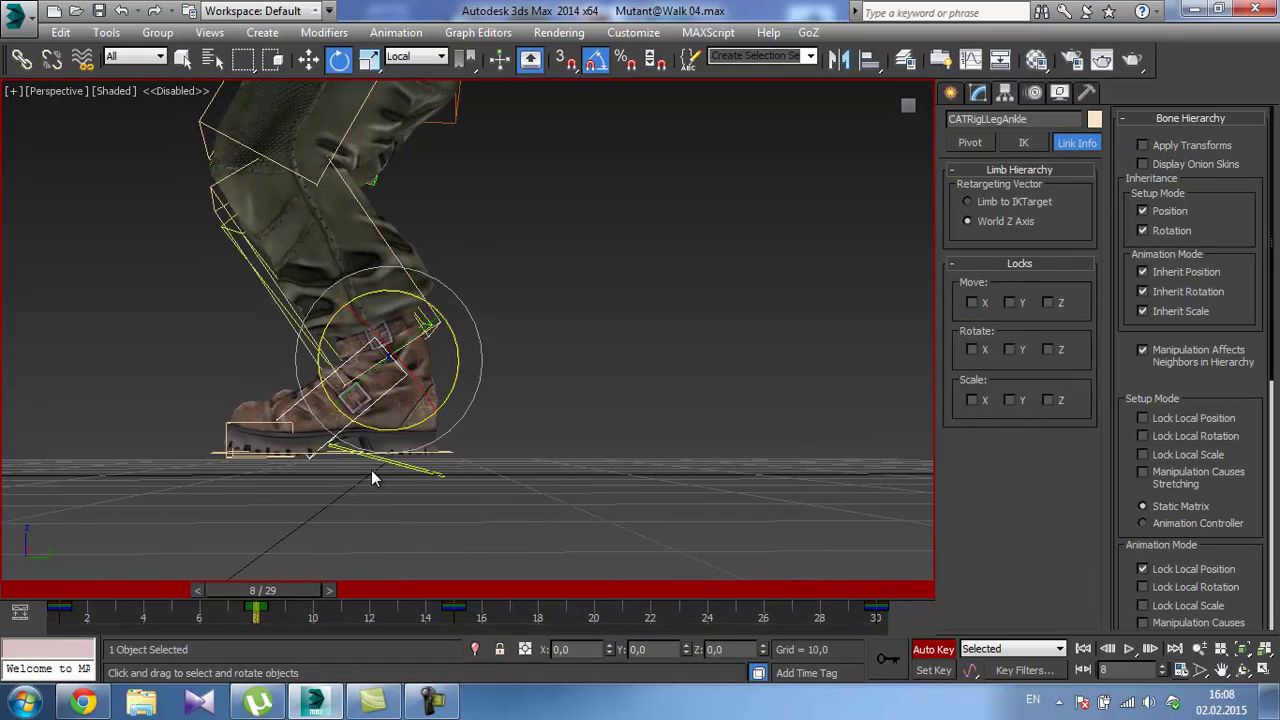
scroll(371, 478, up, 3)
alt+middle_drag(334, 439, 272, 385)
scroll(489, 429, down, 3)
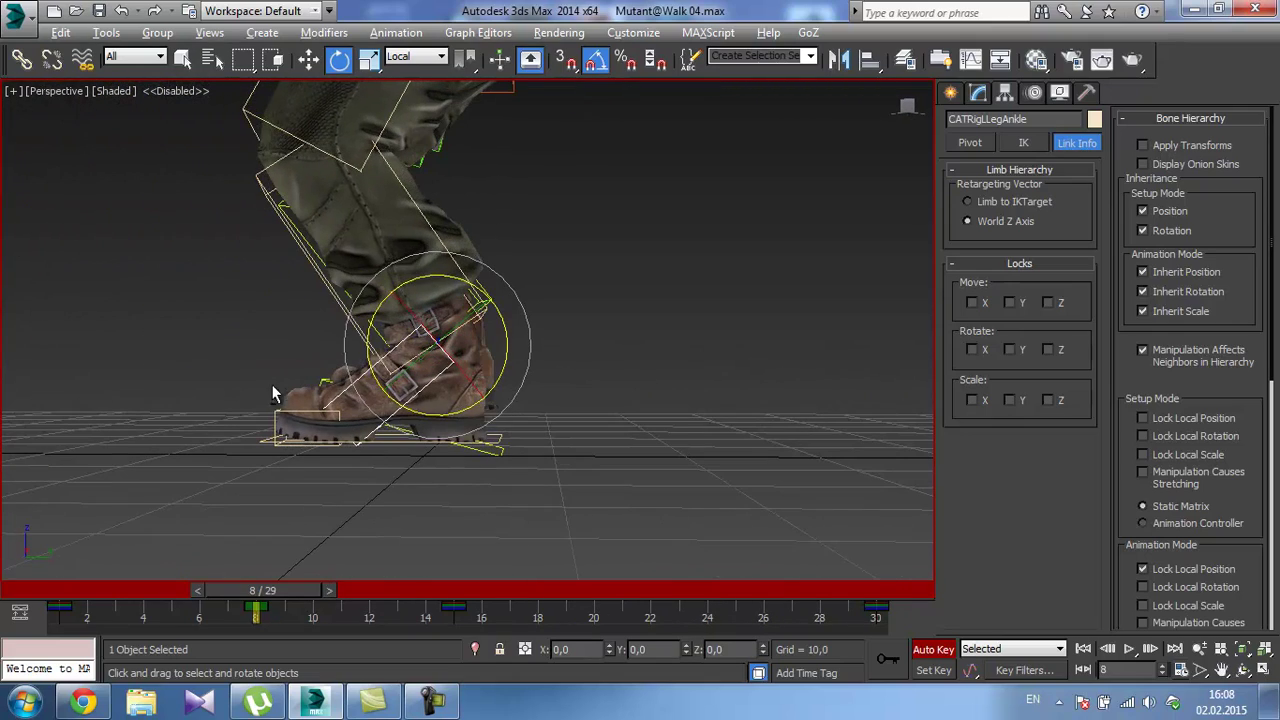
Set the left foot platform's Z position to 0 at frame 8.
click(380, 446)
key(w)
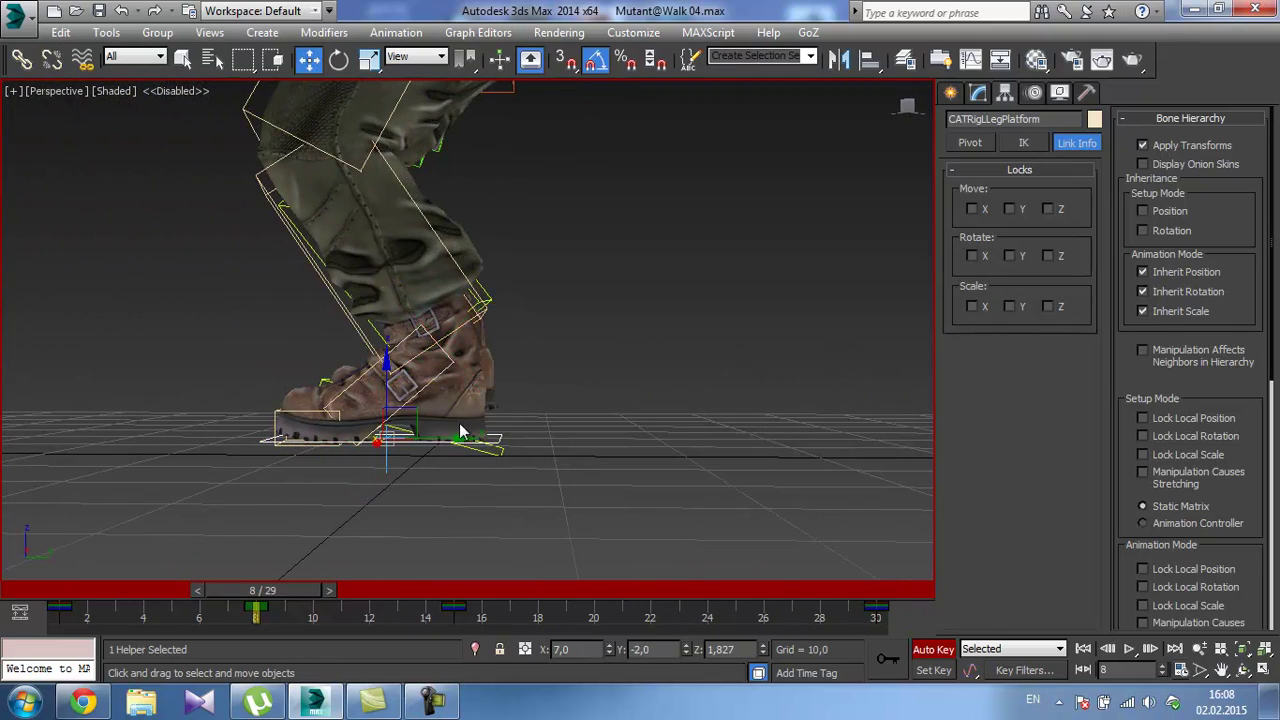
right_click(763, 649)
alt+middle_drag(268, 354, 286, 356)
scroll(269, 443, down, 3)
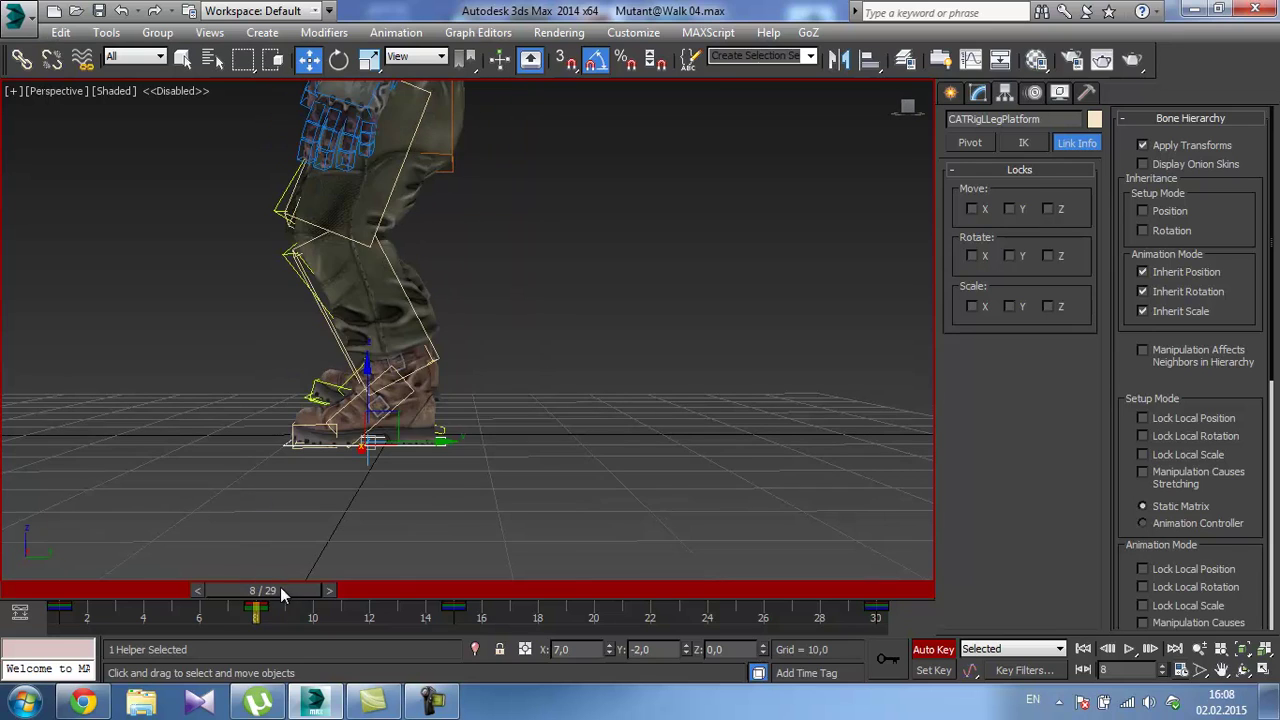
drag(280, 590, 277, 634)
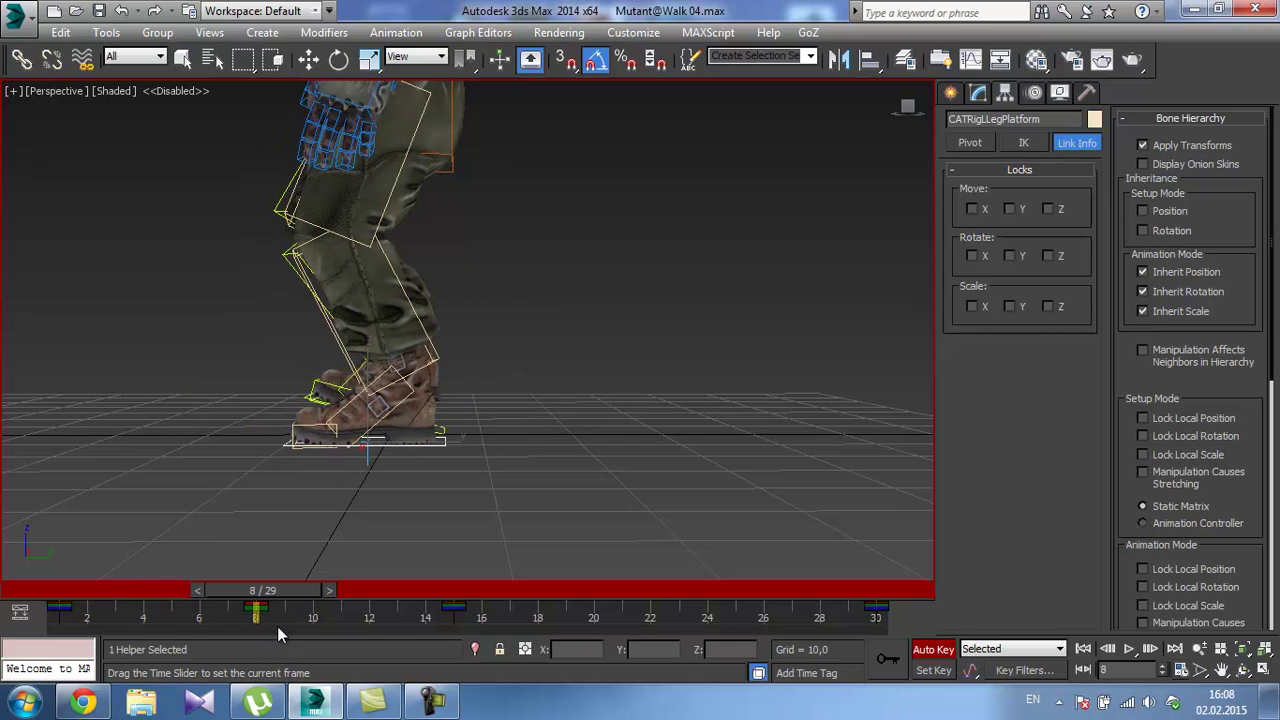
key(w)
At frame 23, level the right foot platform and rotate the right ankle so the heel rests flat on it.
alt+middle_drag(278, 333, 405, 464)
drag(305, 458, 679, 620)
key(w)
alt+middle_drag(432, 425, 456, 414)
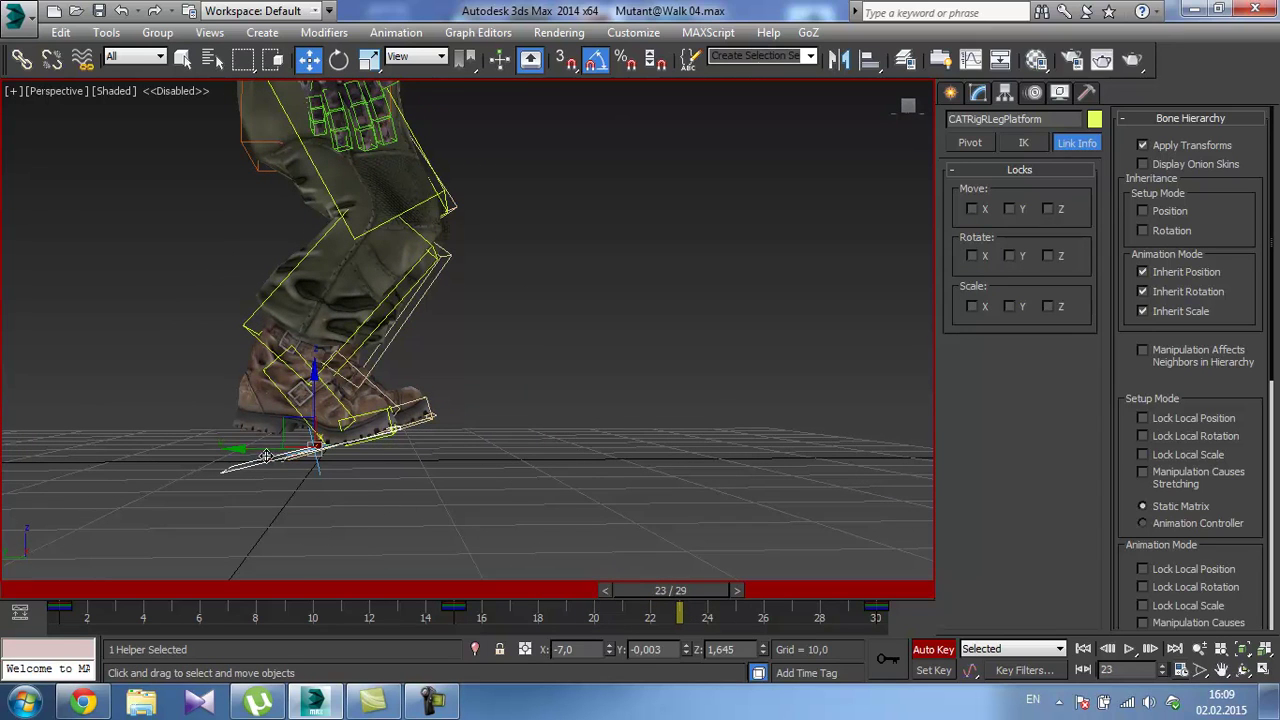
key(e)
drag(372, 408, 386, 426)
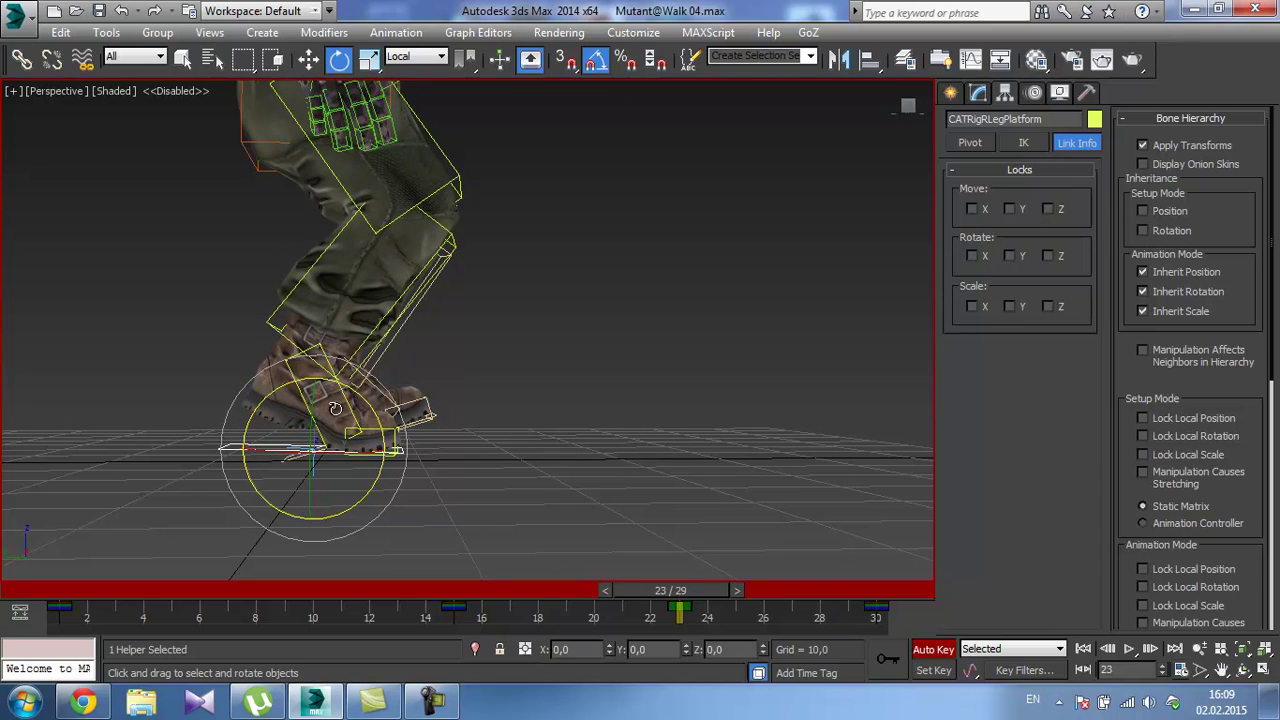
click(342, 406)
drag(370, 380, 334, 351)
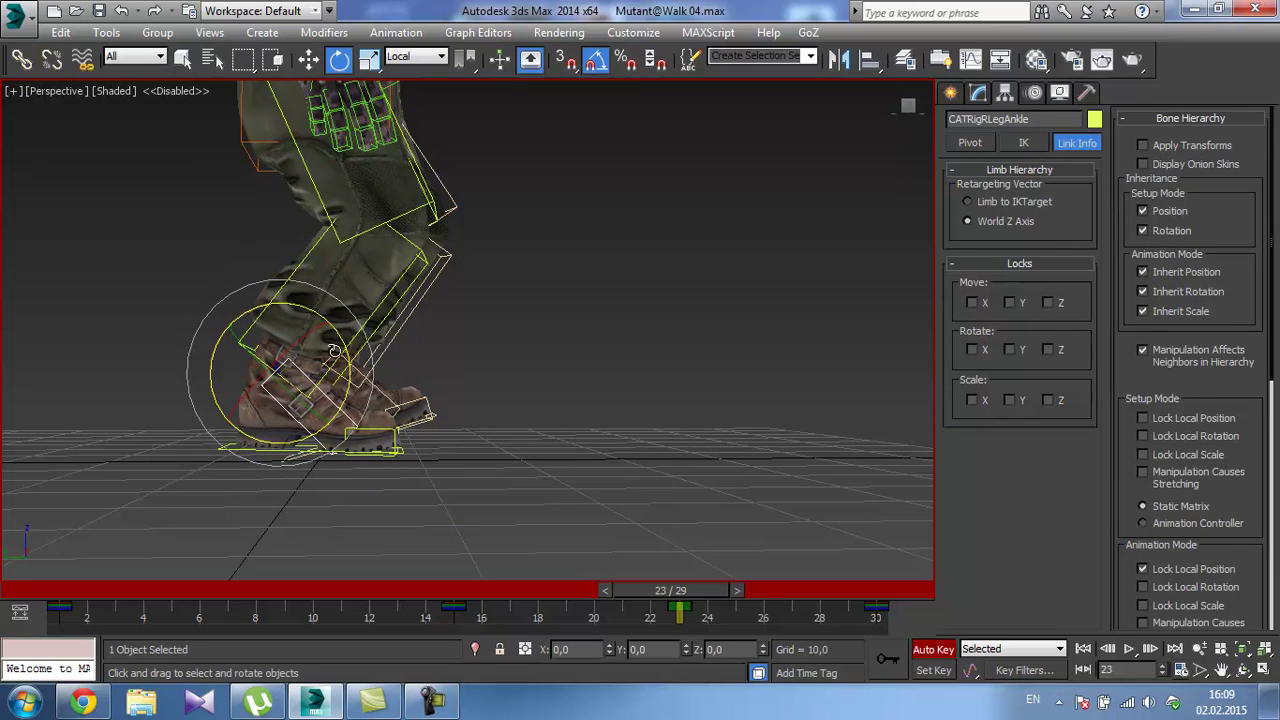
Set the right foot platform's Z position to 0 at frame 23.
click(267, 458)
key(w)
right_click(762, 650)
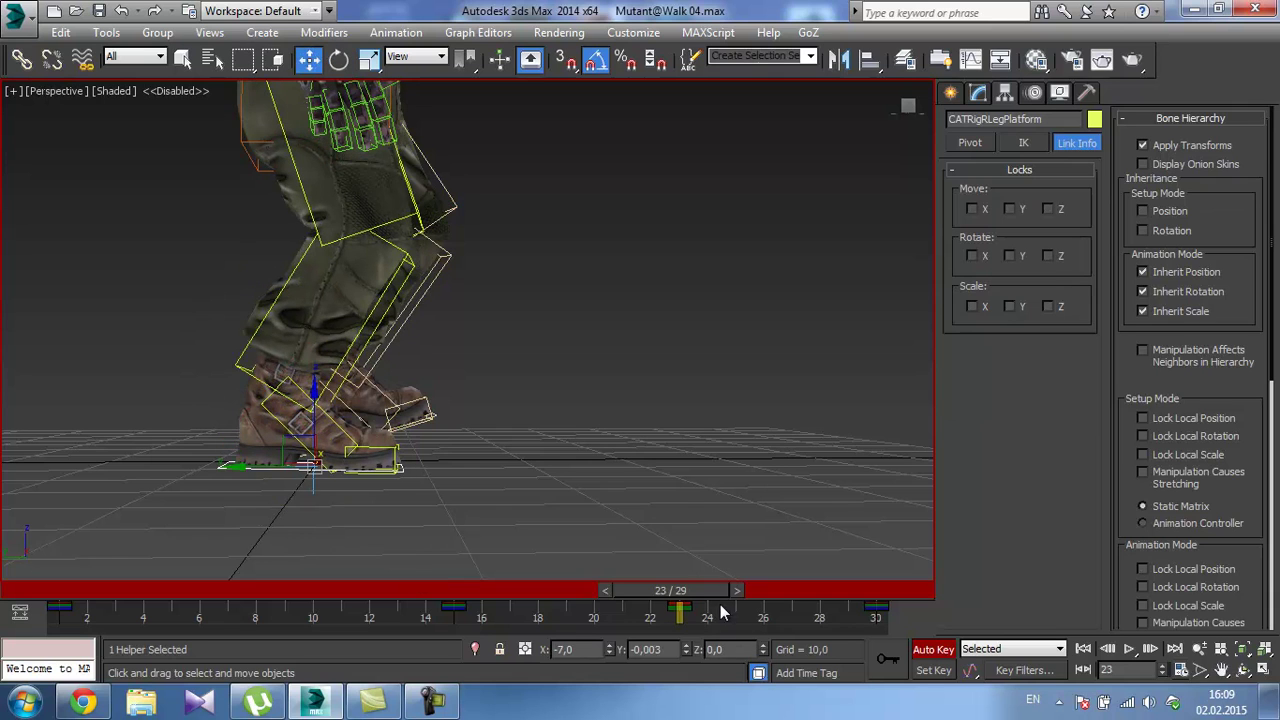
alt+middle_drag(540, 370, 470, 356)
Compare the foot poses at frames 8 and 23 in a close-up of the Left wireframe view.
drag(678, 592, 266, 576)
key(alt+w)
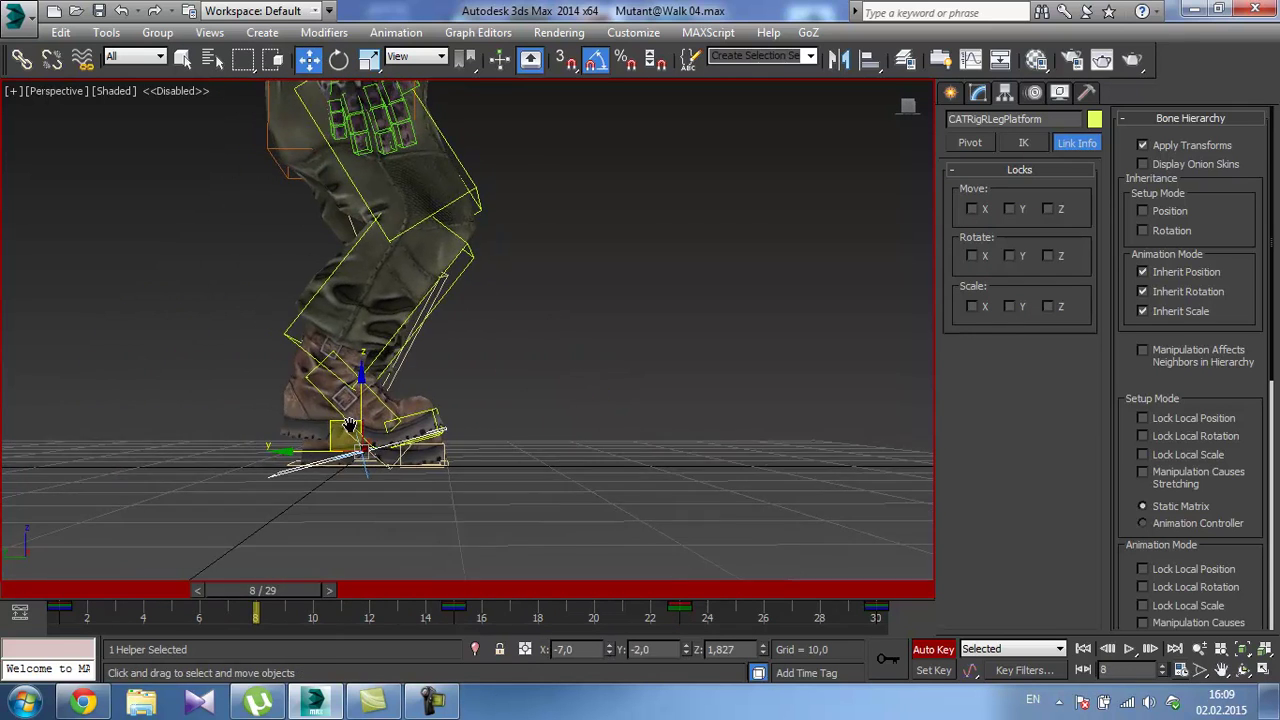
scroll(241, 574, up, 5)
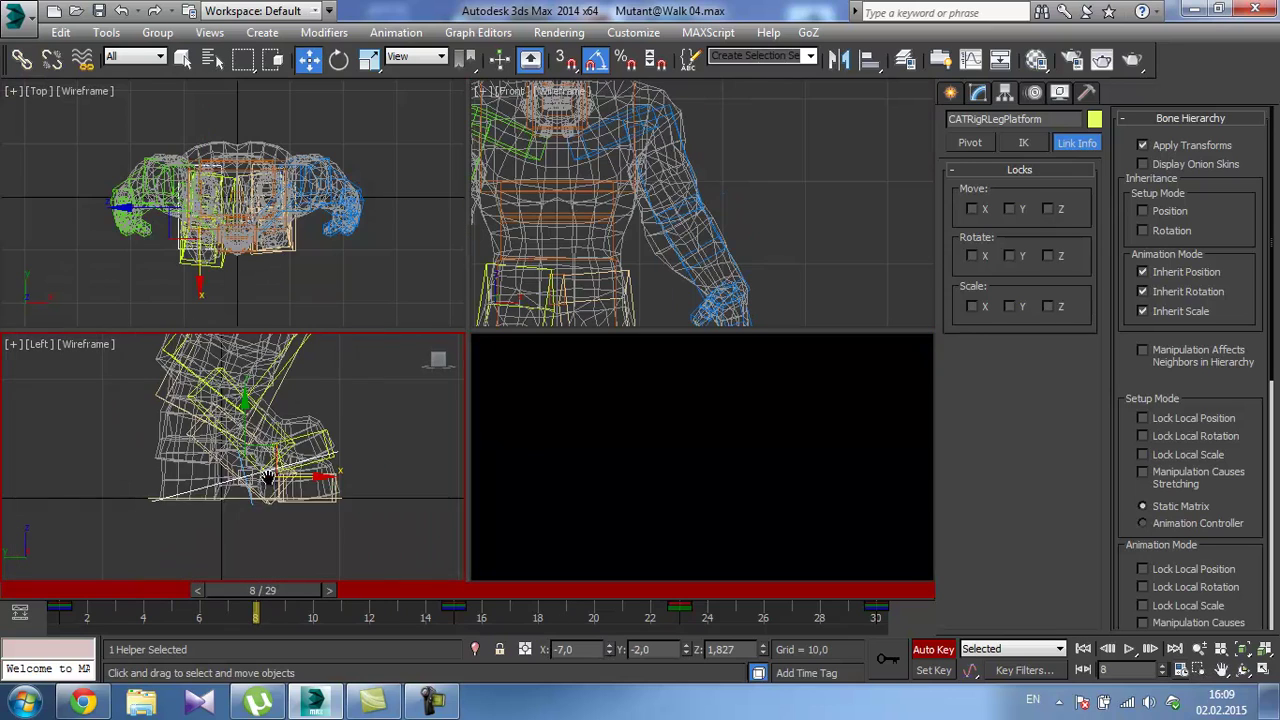
drag(273, 590, 678, 624)
key(w)
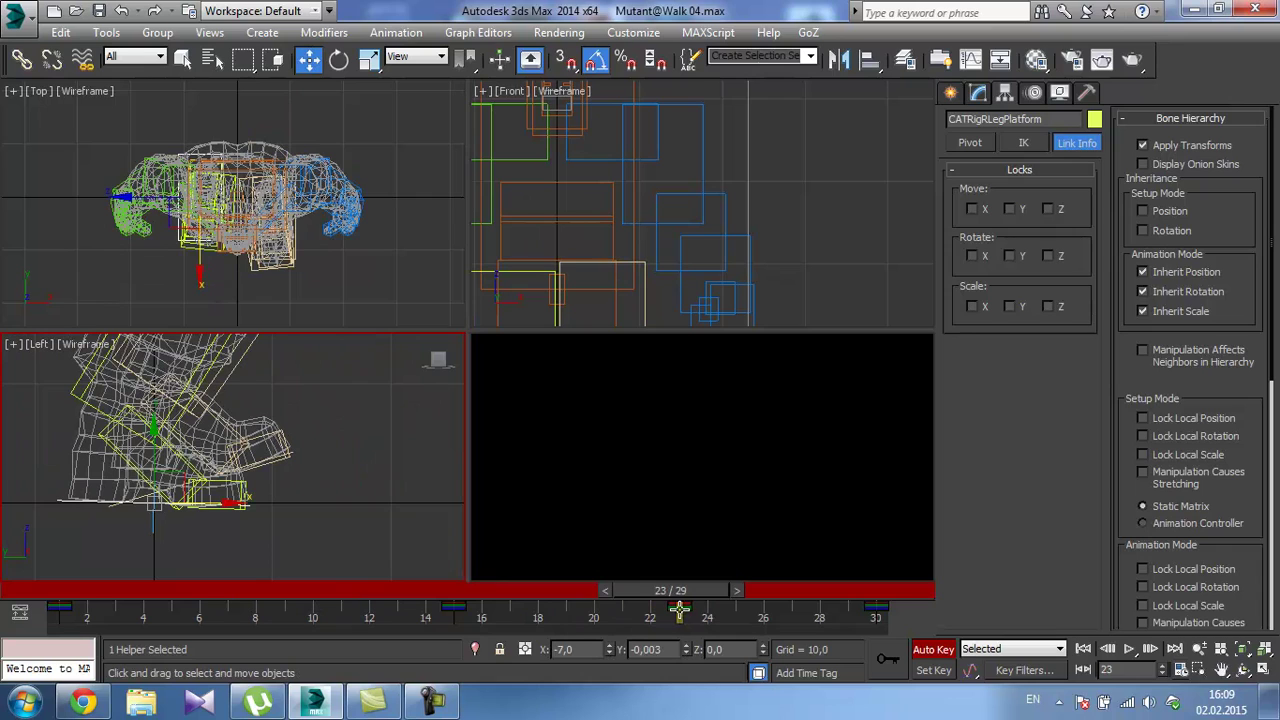
Try moving the frame 23 key to frame 22, and select the whole rig to put its keys back at frame 23.
drag(679, 607, 653, 607)
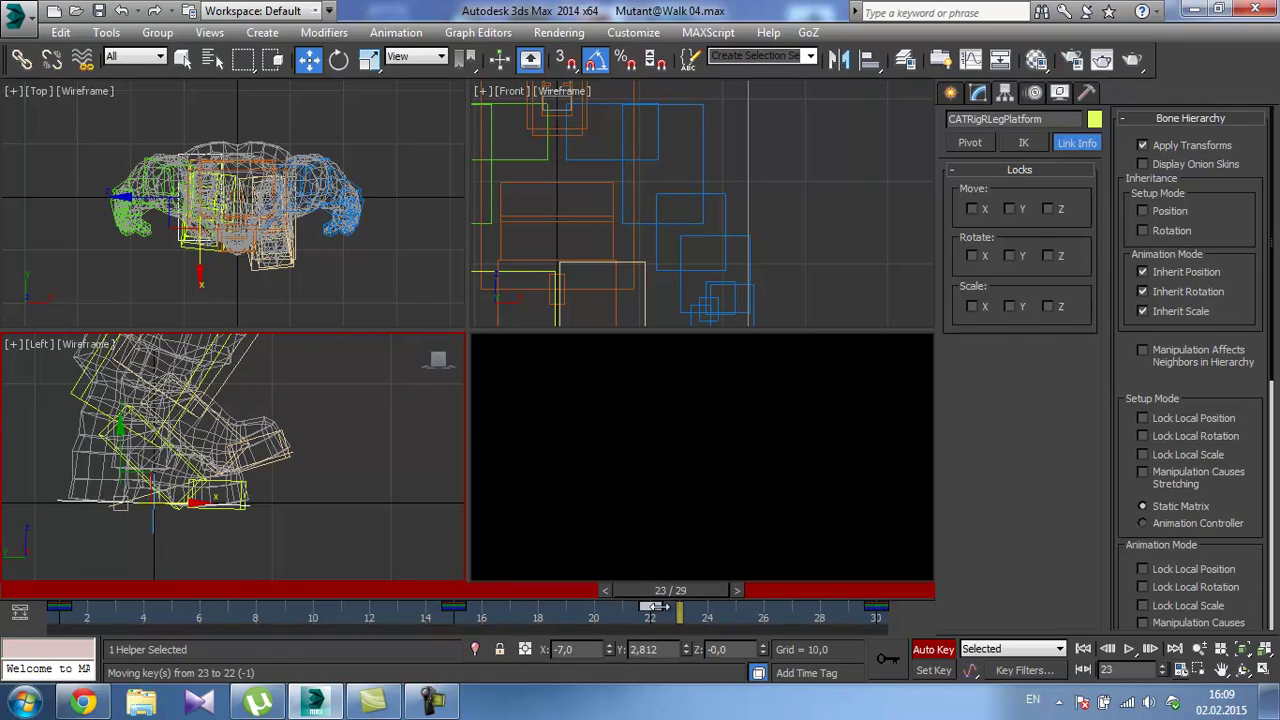
key(ctrl+a)
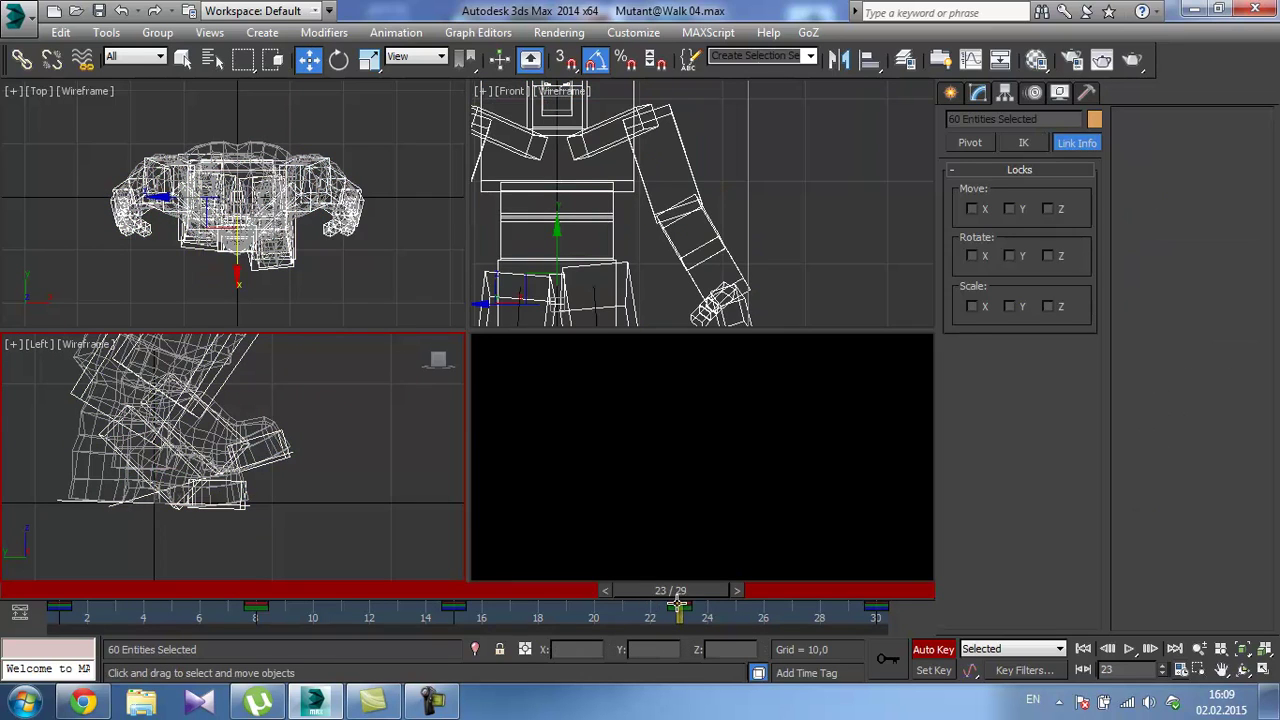
click(679, 607)
drag(653, 607, 691, 604)
key(w)
right_click(660, 480)
key(alt+w)
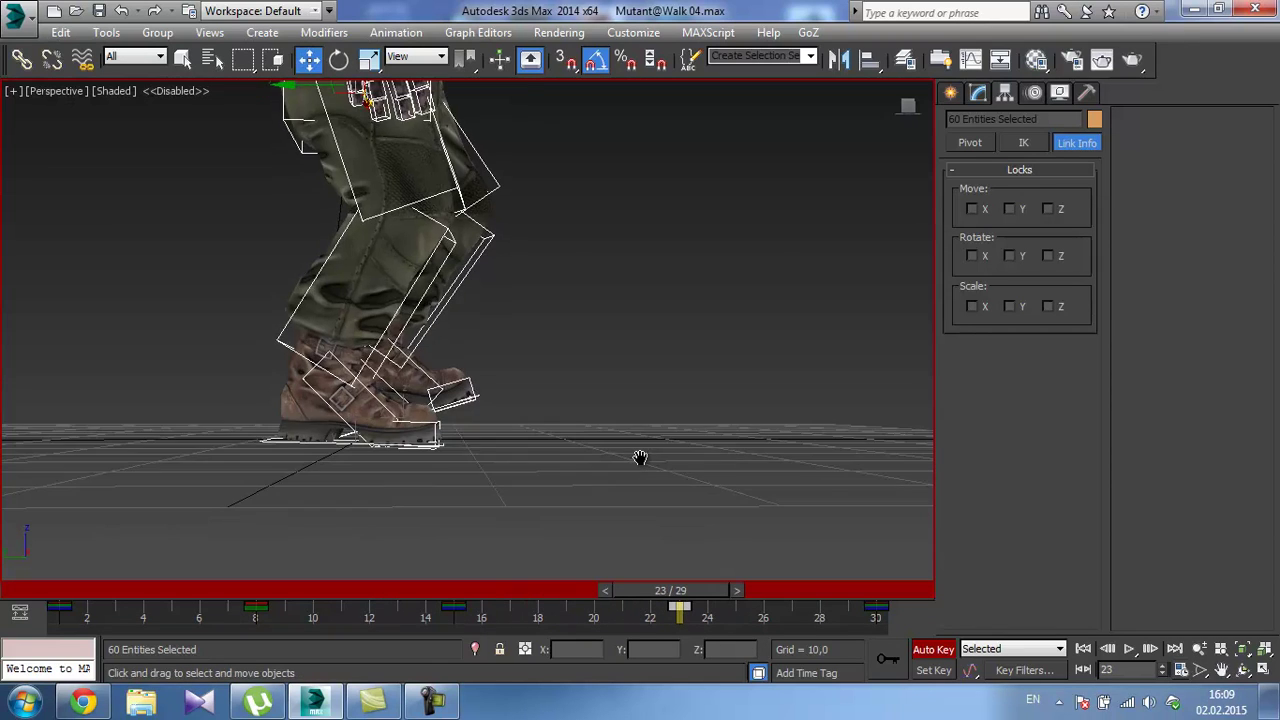
Try a slight rotation of the right foot platform at frame 23.
alt+middle_drag(640, 456, 663, 452)
scroll(283, 399, up, 5)
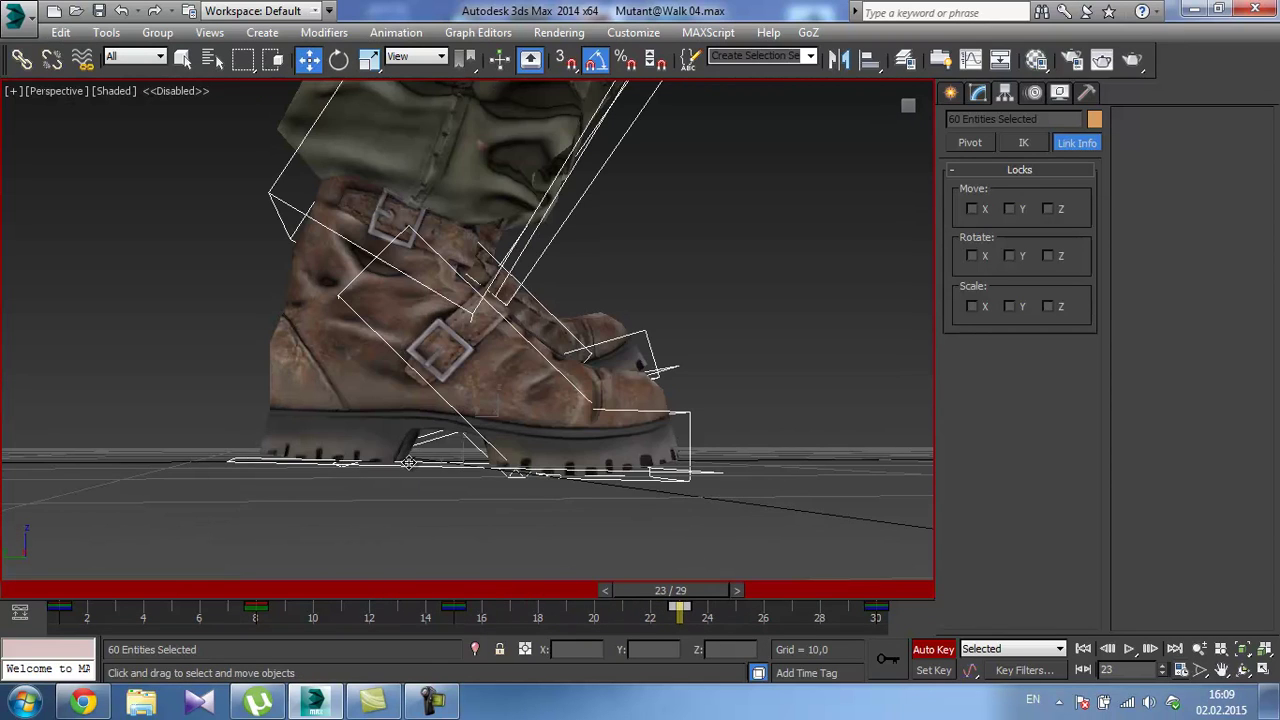
click(408, 462)
key(e)
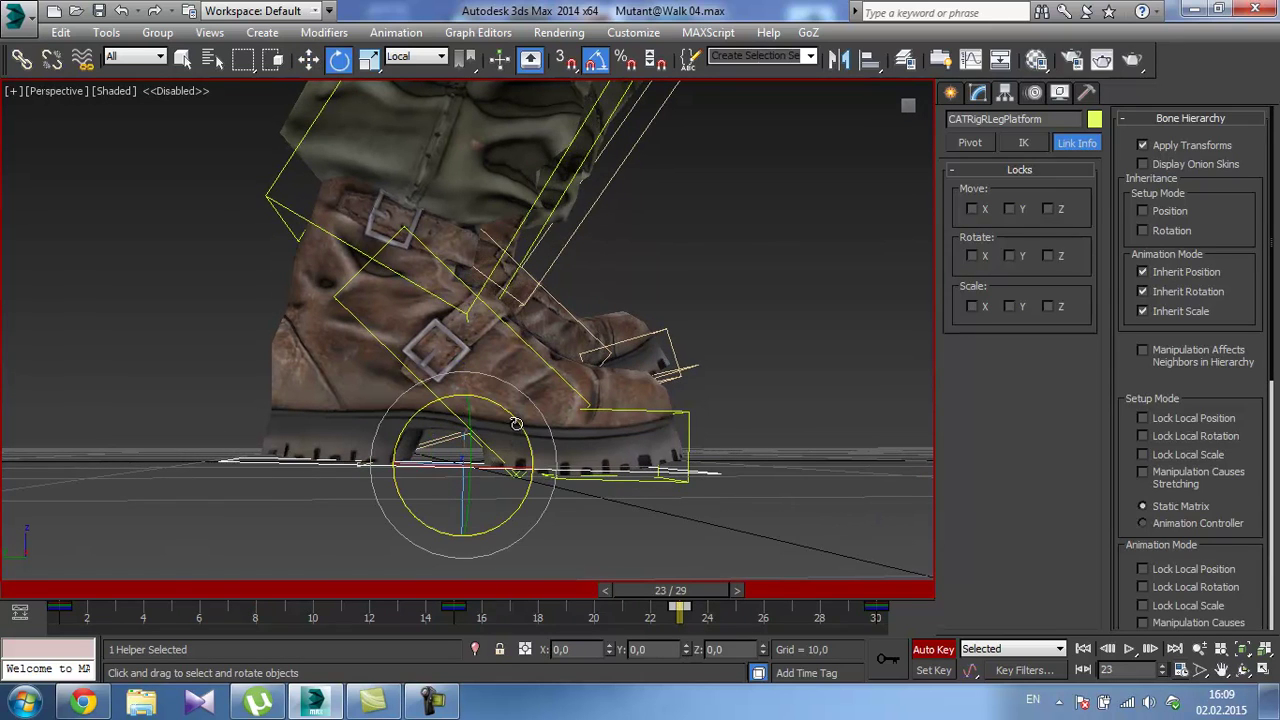
drag(516, 424, 515, 420)
scroll(513, 420, down, 5)
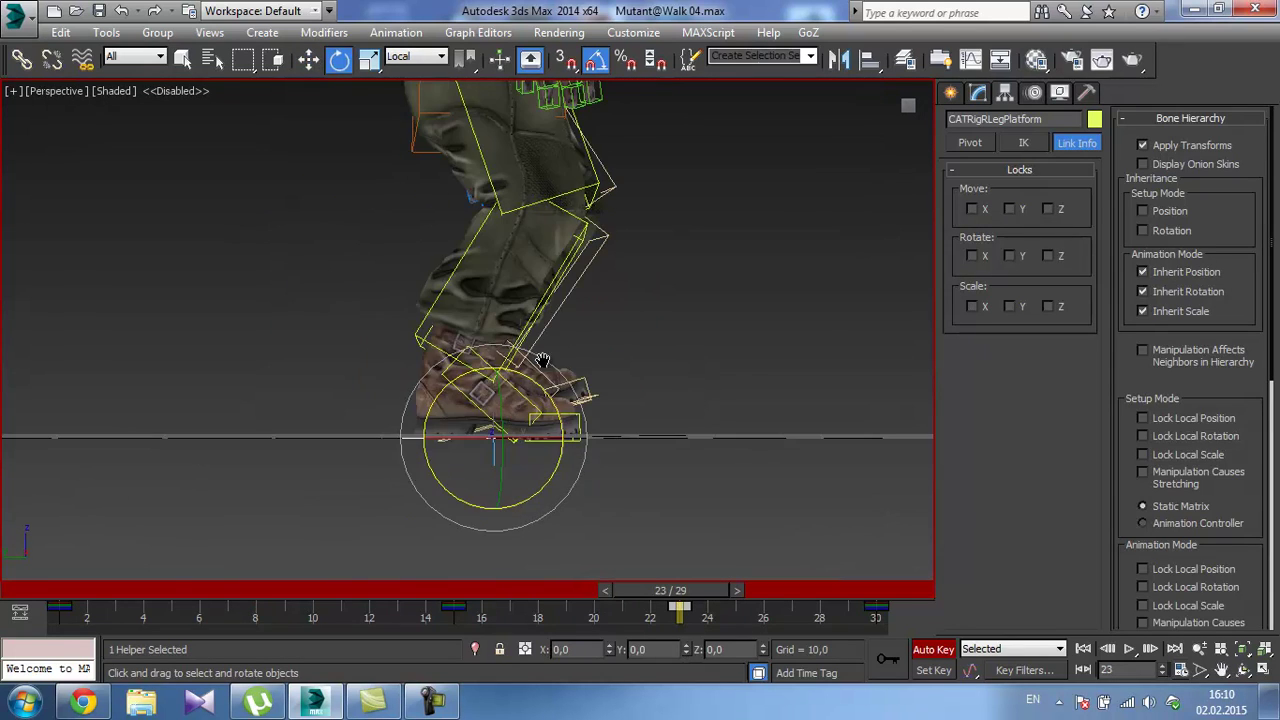
Play the walk animation and check the leg motion from several angles.
alt+middle_drag(543, 359, 796, 543)
click(1134, 650)
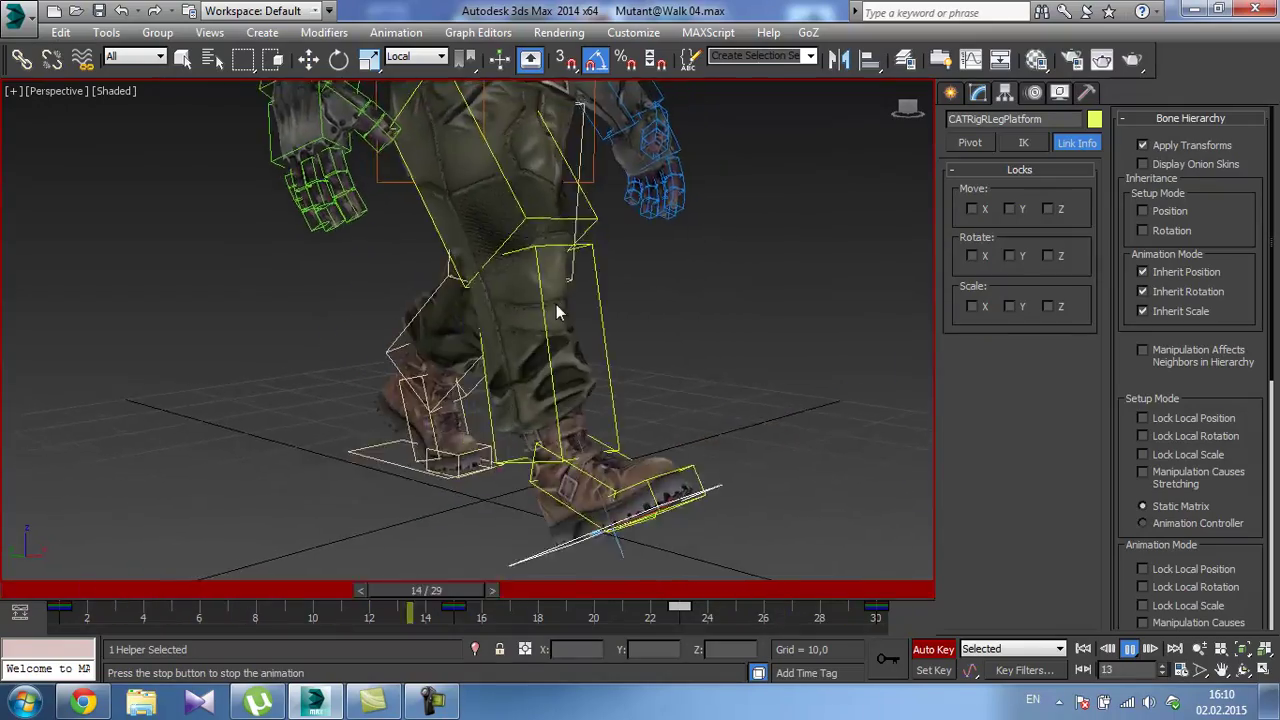
middle_drag(617, 288, 614, 375)
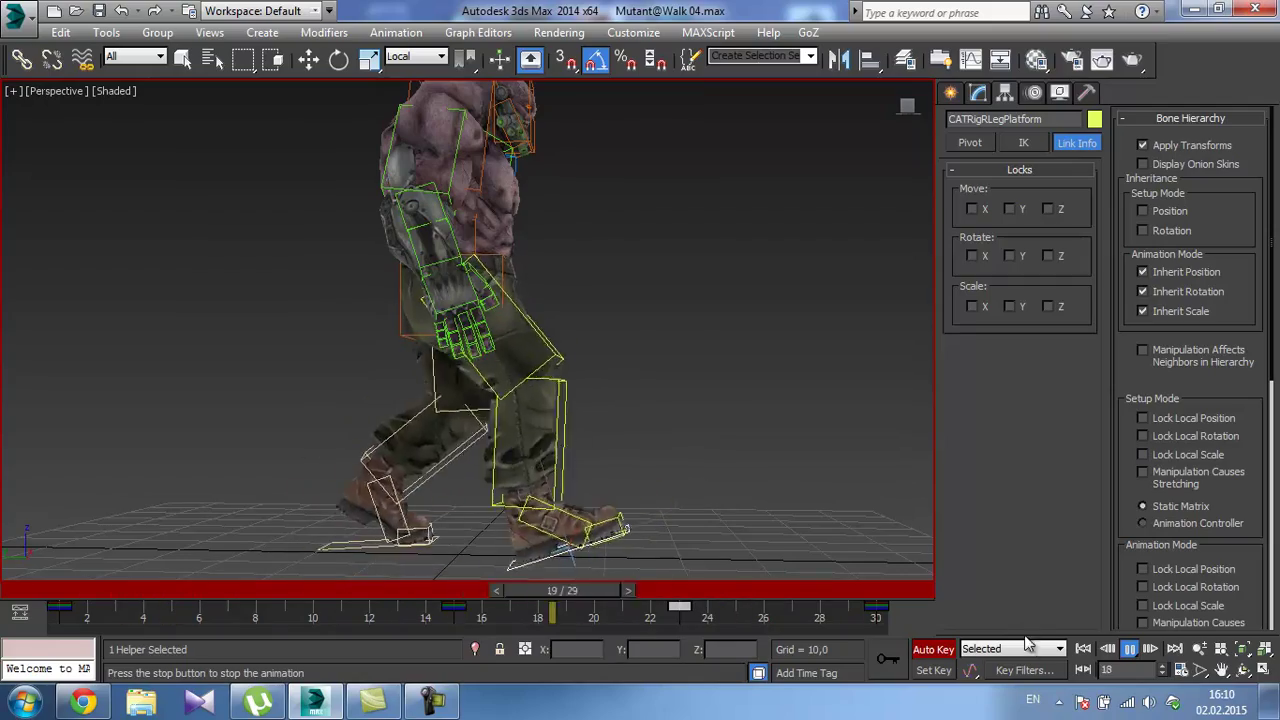
click(1130, 649)
key(e)
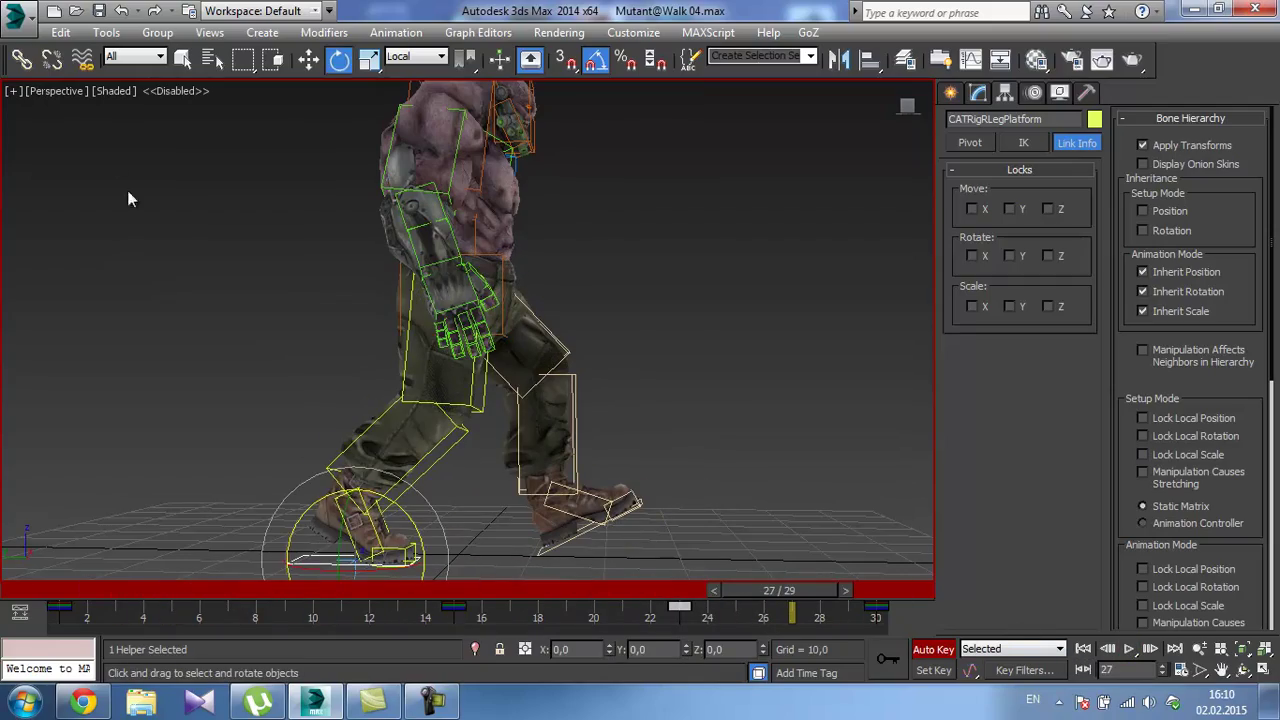
Save the scene as a new incremental copy named Mutant@Walk 05.
click(20, 10)
click(85, 224)
click(742, 538)
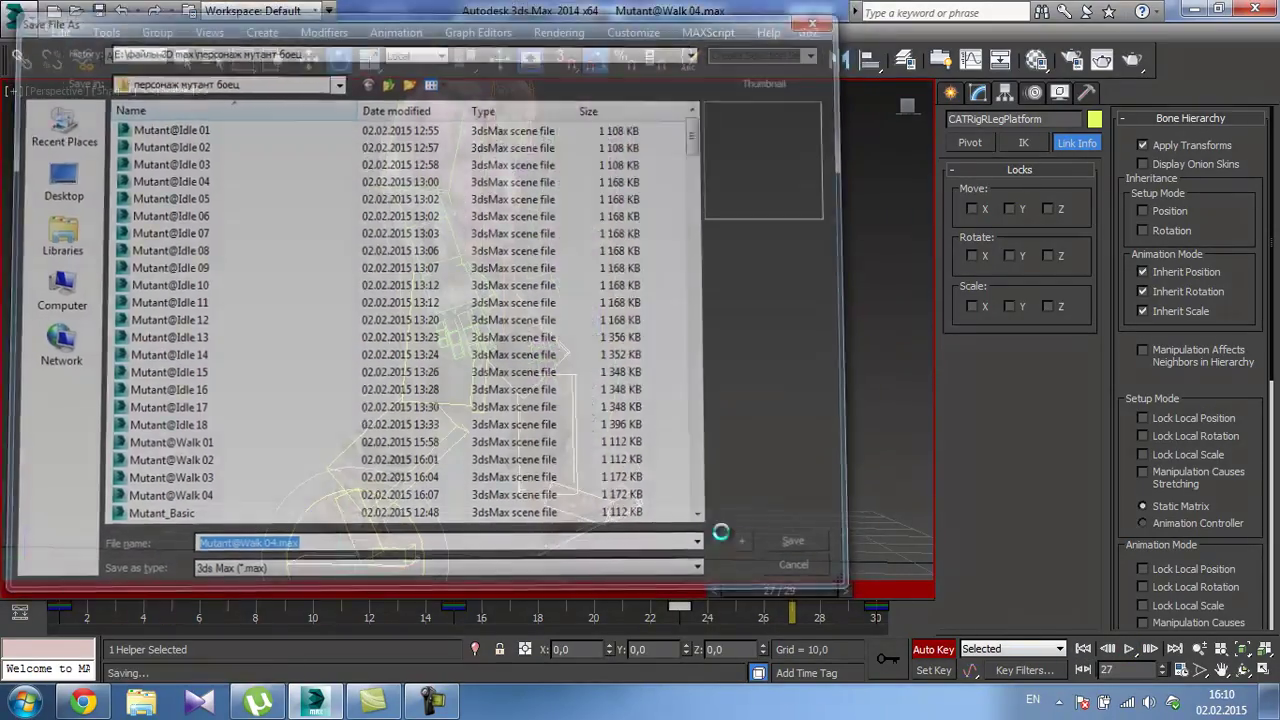
At frame 3, rotate the left foot platform 25° so it lies level, and set its Z position to 0.
drag(759, 588, 80, 590)
scroll(560, 430, up, 3)
scroll(560, 436, up, 3)
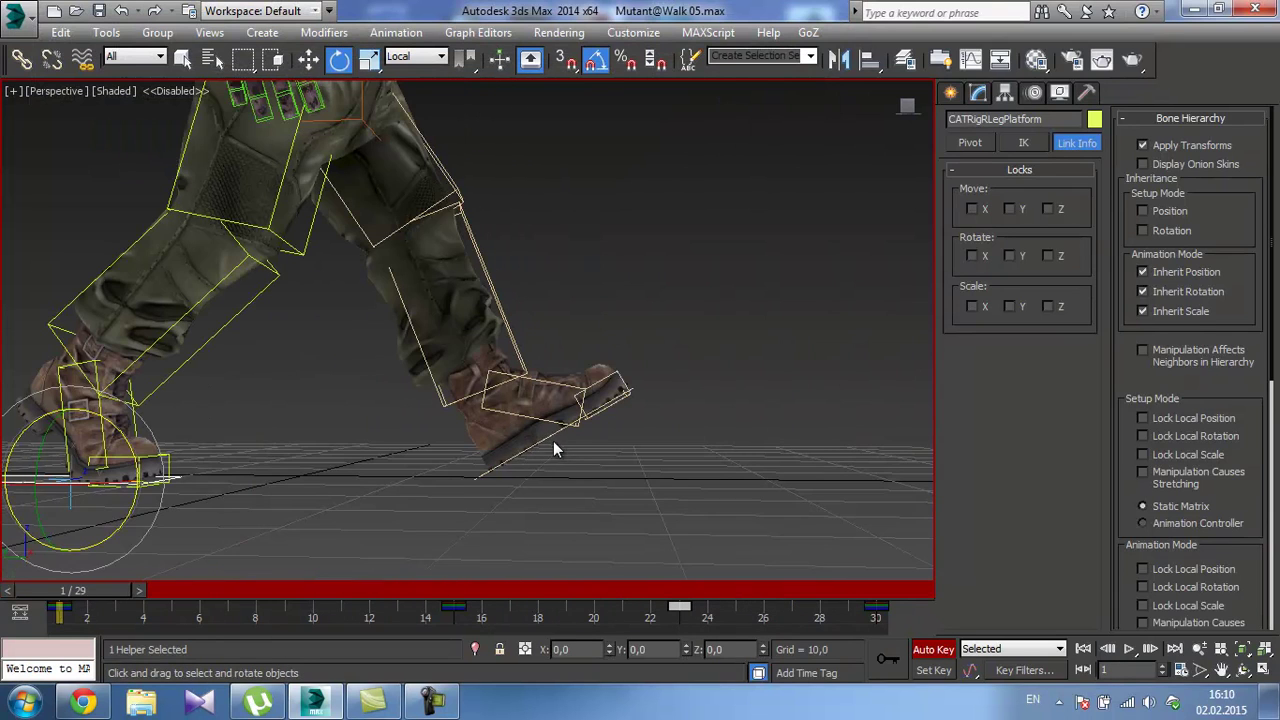
click(553, 441)
drag(99, 594, 163, 596)
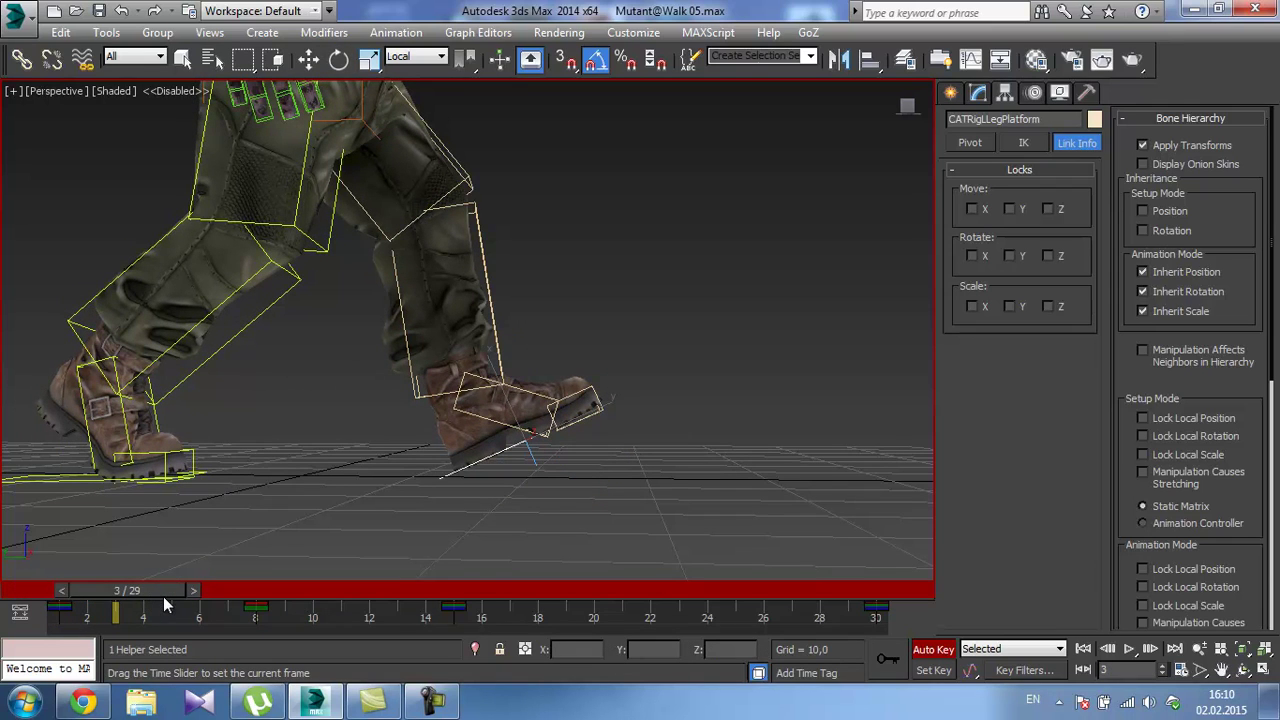
key(e)
alt+middle_drag(415, 420, 420, 416)
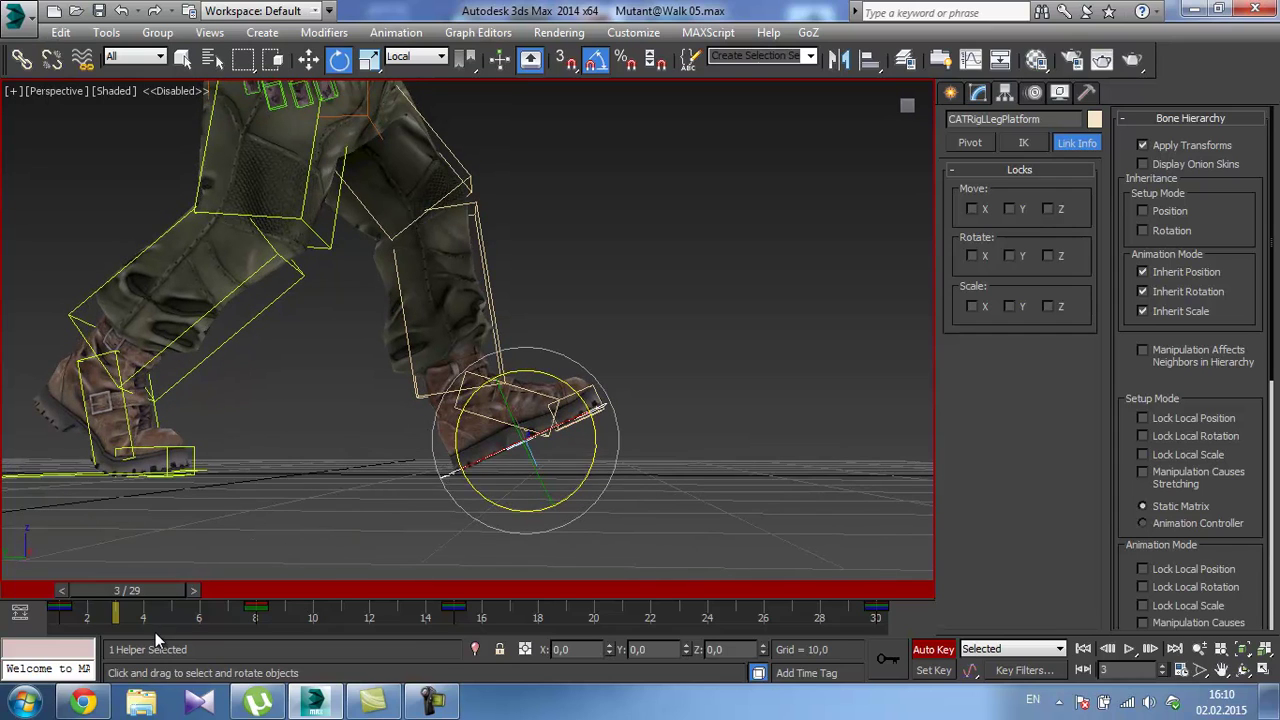
mouse_move(136, 594)
mouse_down()
mouse_move(89, 592)
mouse_move(132, 595)
mouse_up()
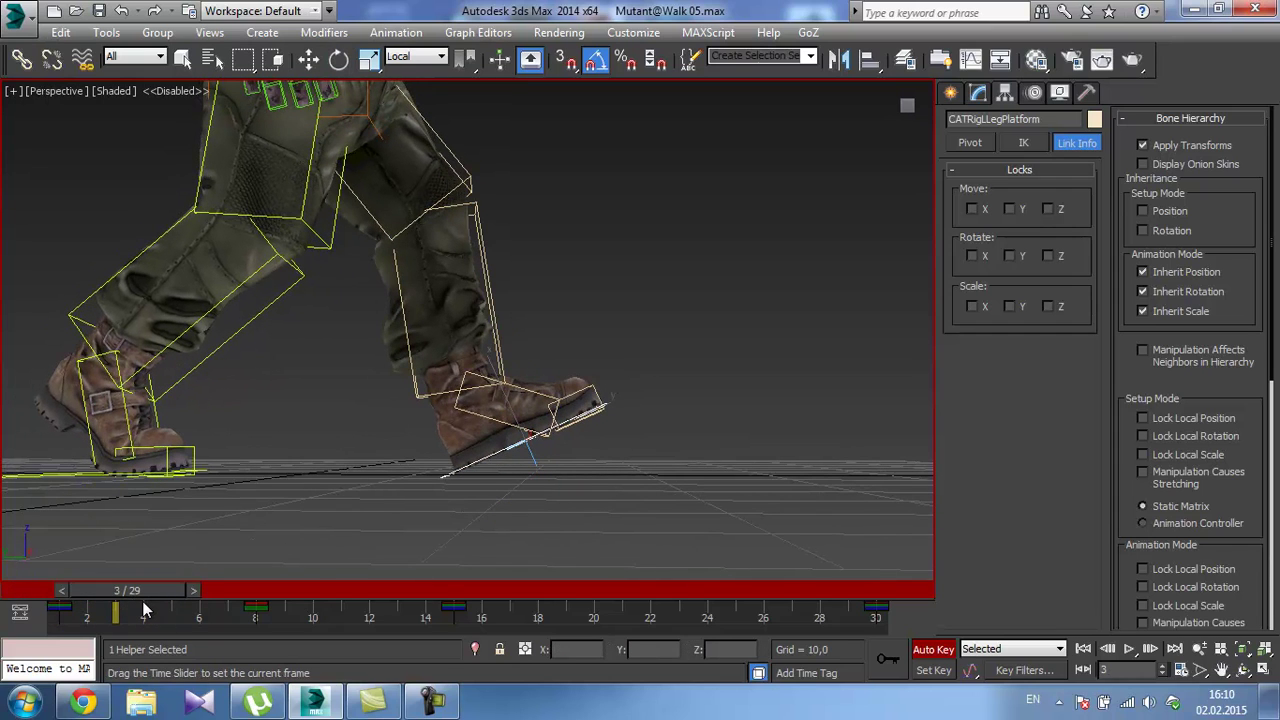
drag(592, 440, 608, 491)
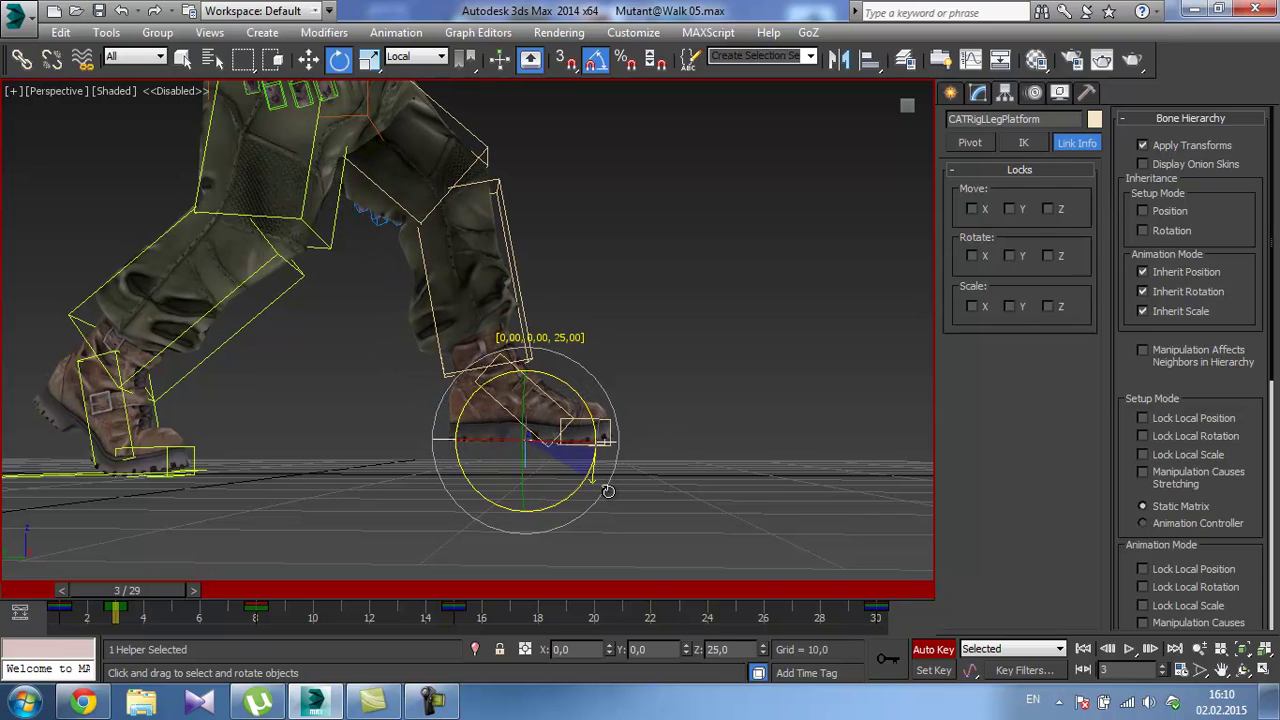
key(w)
right_click(760, 649)
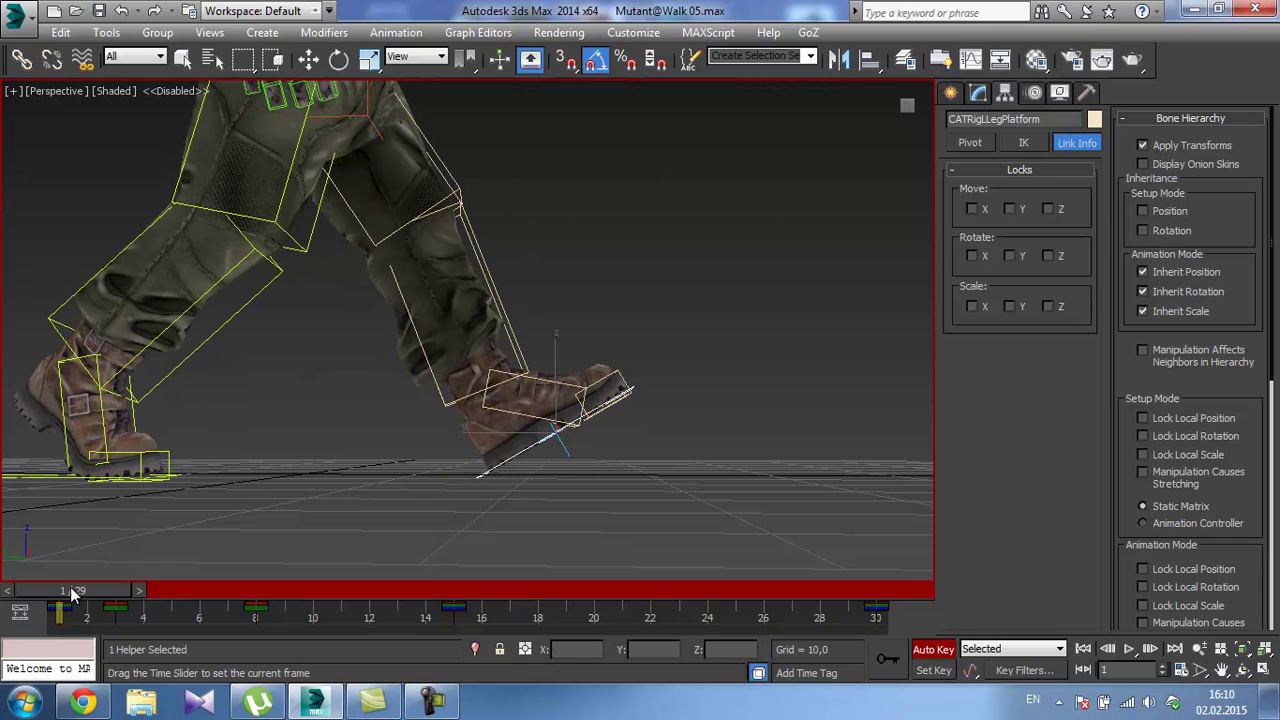
At frame 17, rotate the right foot platform until it is level and set its Z position to 0.
drag(70, 587, 537, 620)
key(w)
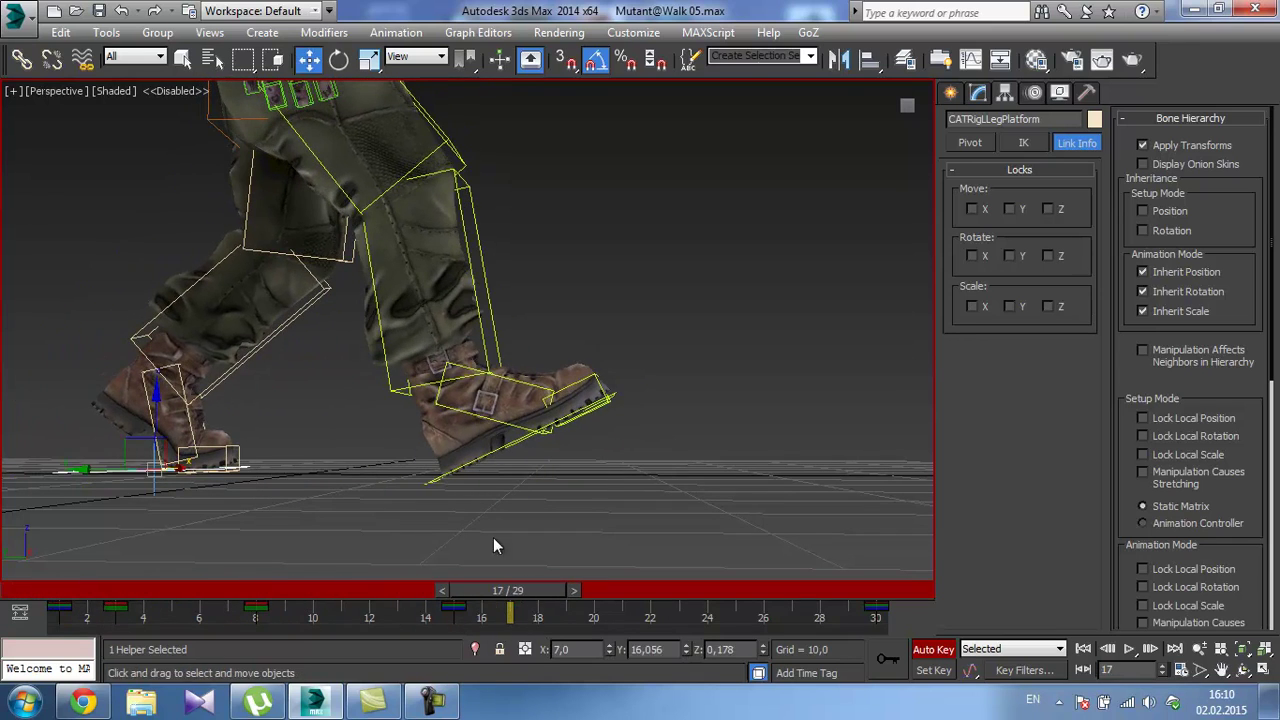
click(460, 470)
key(e)
drag(575, 386, 587, 426)
key(w)
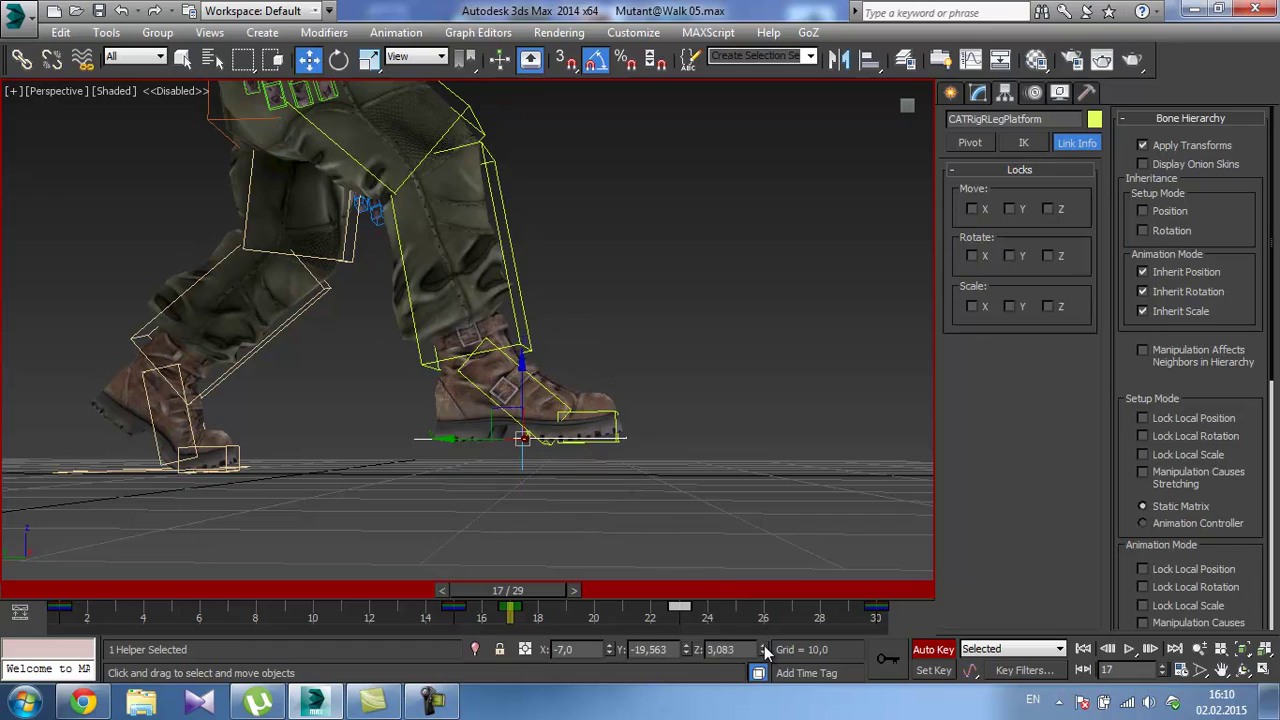
right_click(764, 652)
Play and scrub the walk cycle, checking how both feet land after the contact poses.
drag(507, 590, 885, 625)
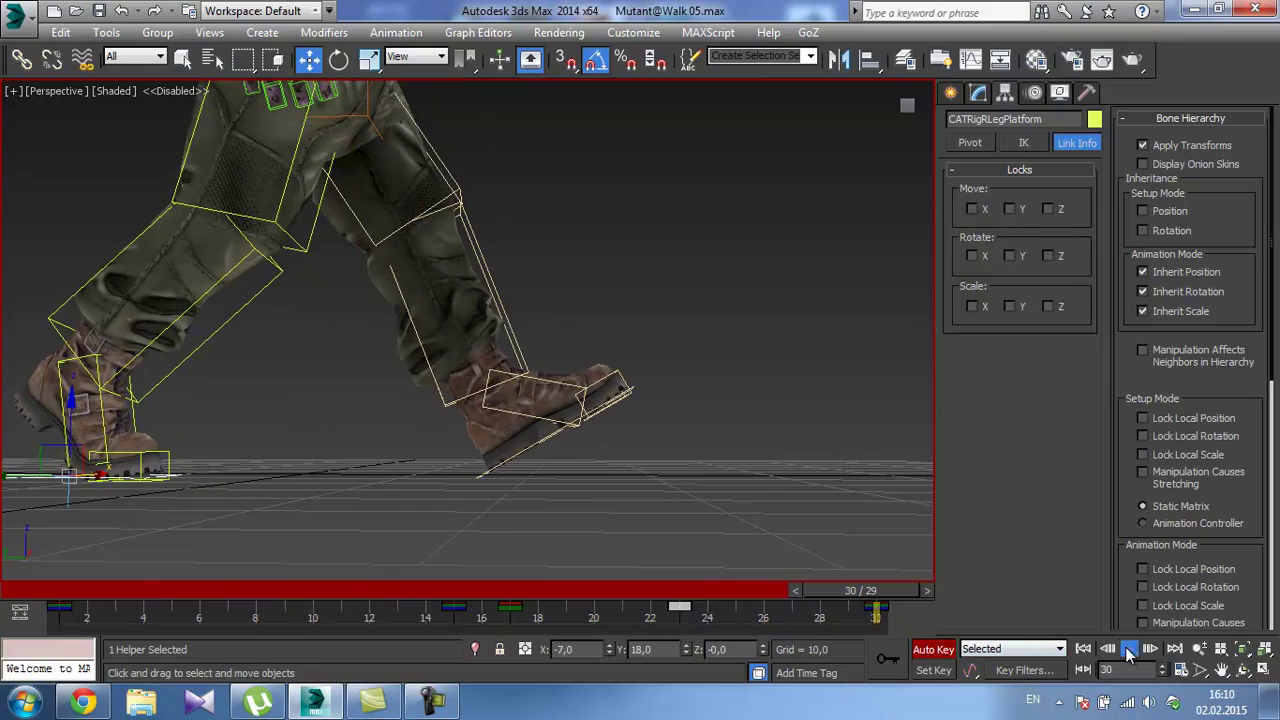
click(1129, 649)
scroll(520, 330, down, 3)
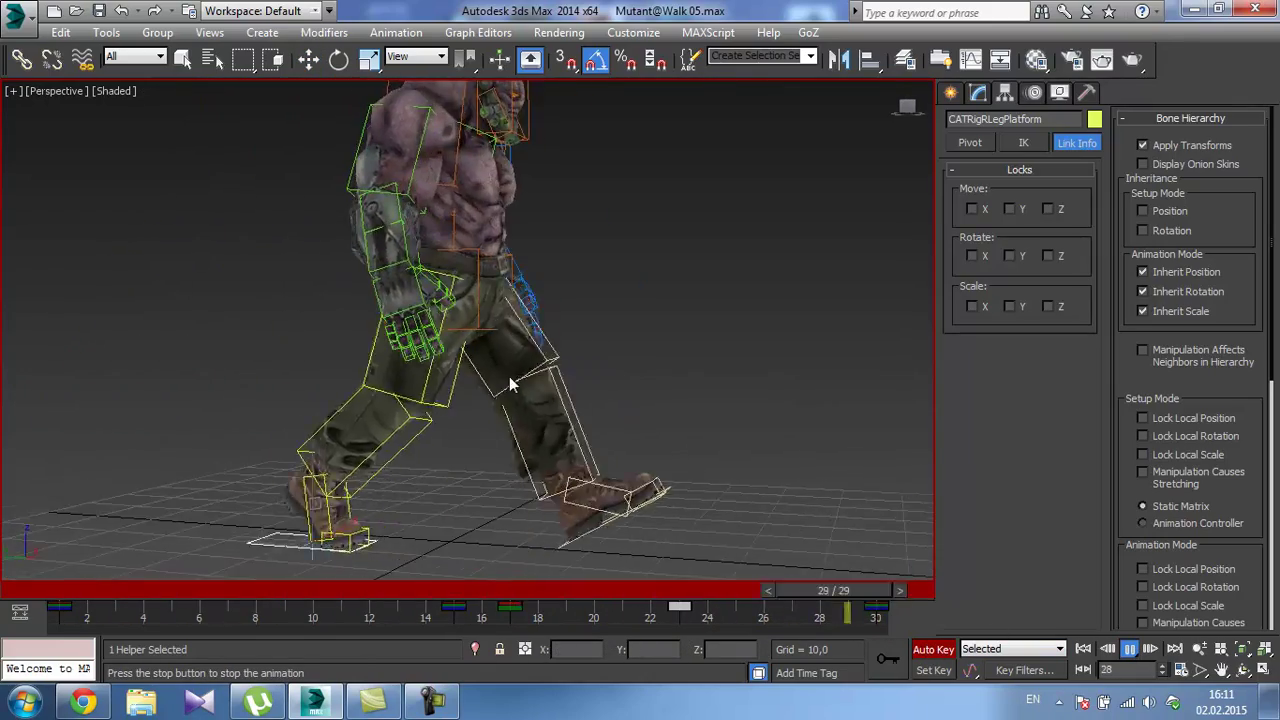
alt+middle_drag(509, 376, 620, 429)
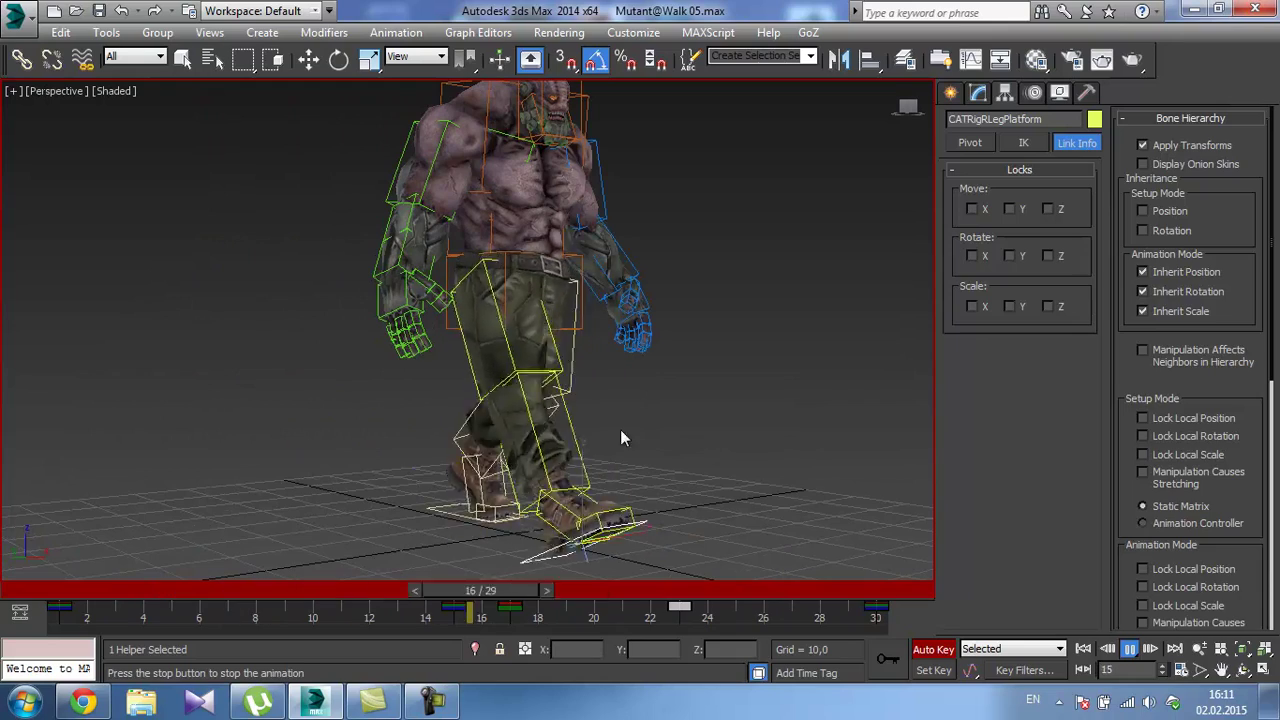
click(1130, 651)
drag(575, 590, 503, 587)
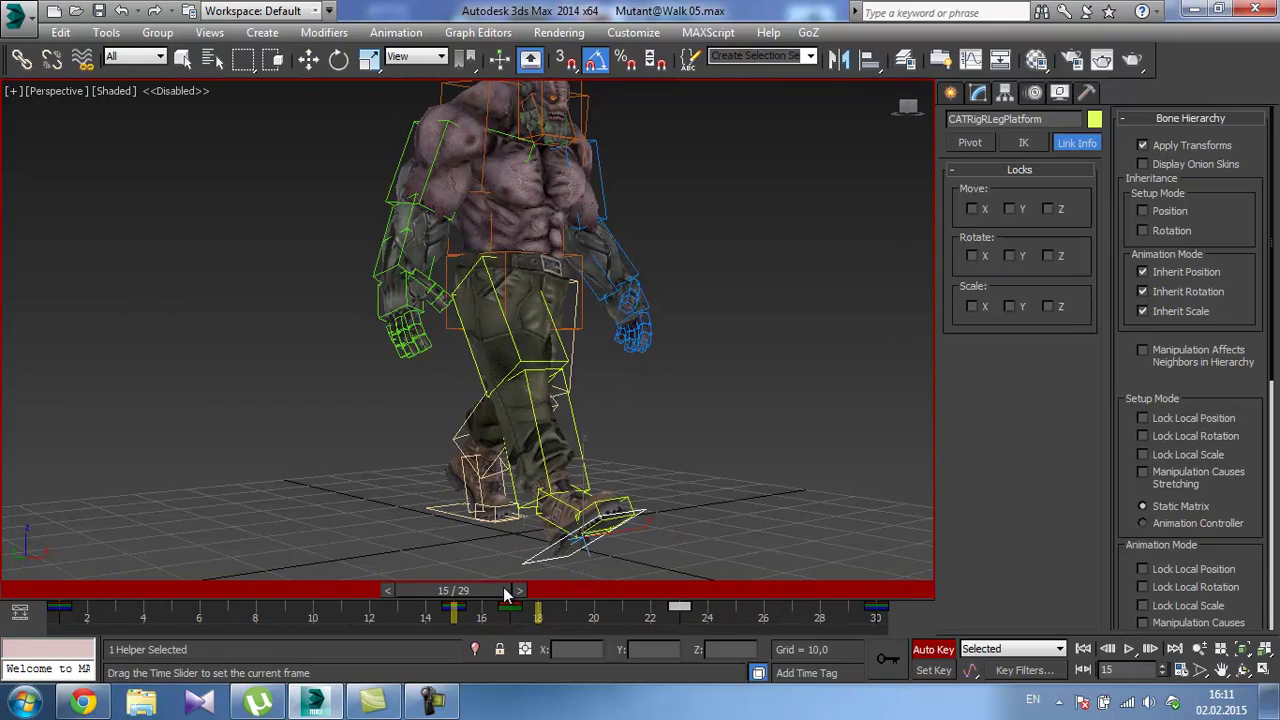
alt+middle_drag(503, 587, 508, 560)
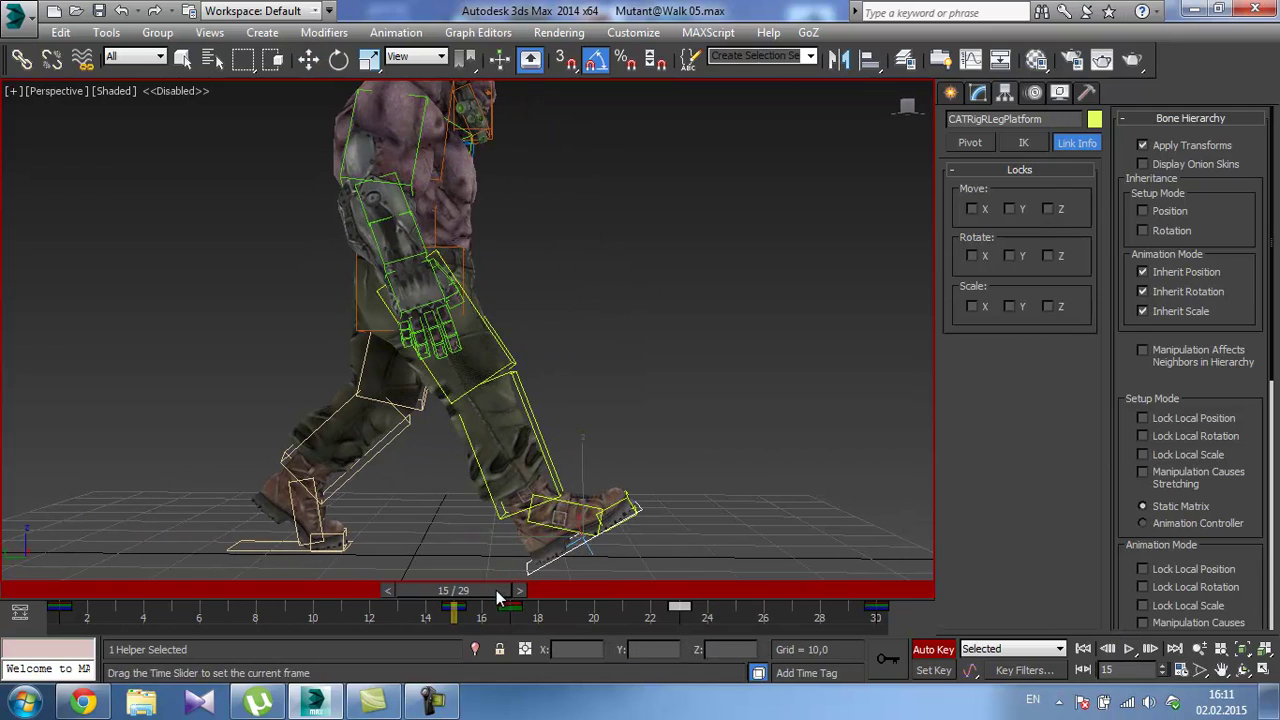
drag(496, 590, 102, 590)
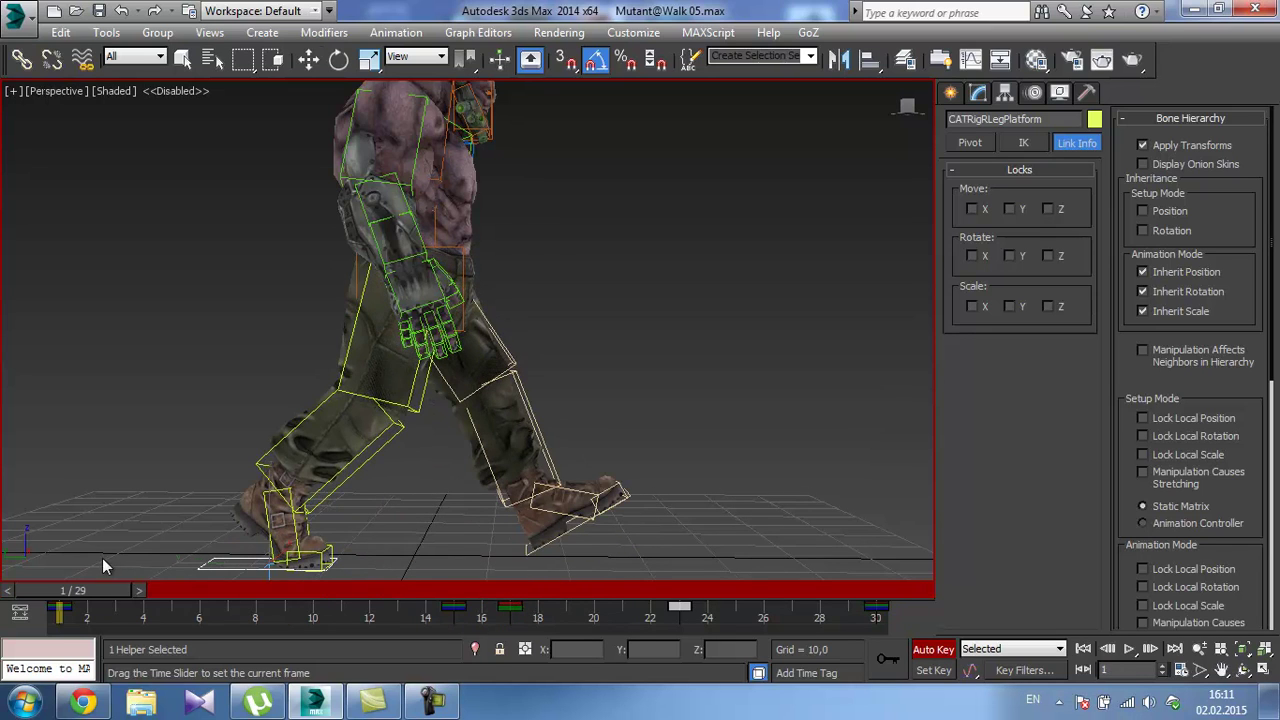
key(w)
Save the scene as a new incremental copy named Mutant@Walk 06.
click(17, 17)
click(88, 216)
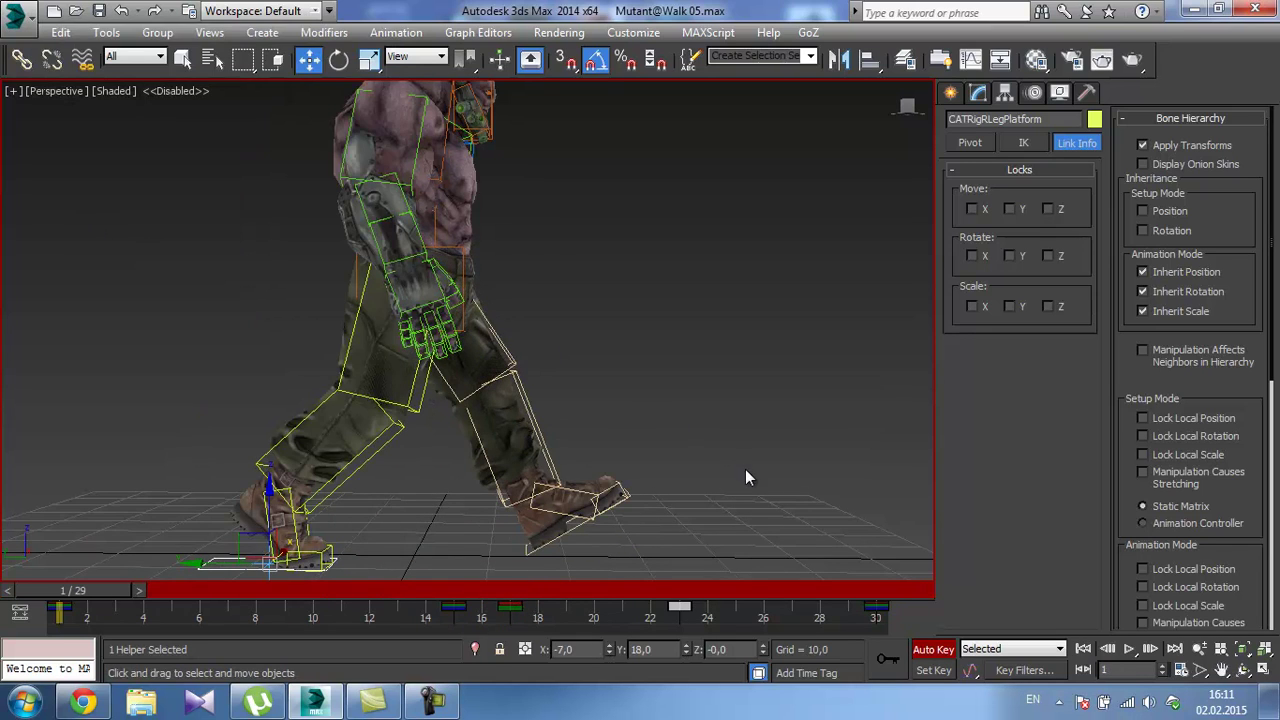
click(742, 537)
At frame 8, level the right foot platform and rotate the right ankle so the boot rests flat on it.
middle_drag(598, 354, 555, 338)
drag(109, 591, 283, 598)
key(w)
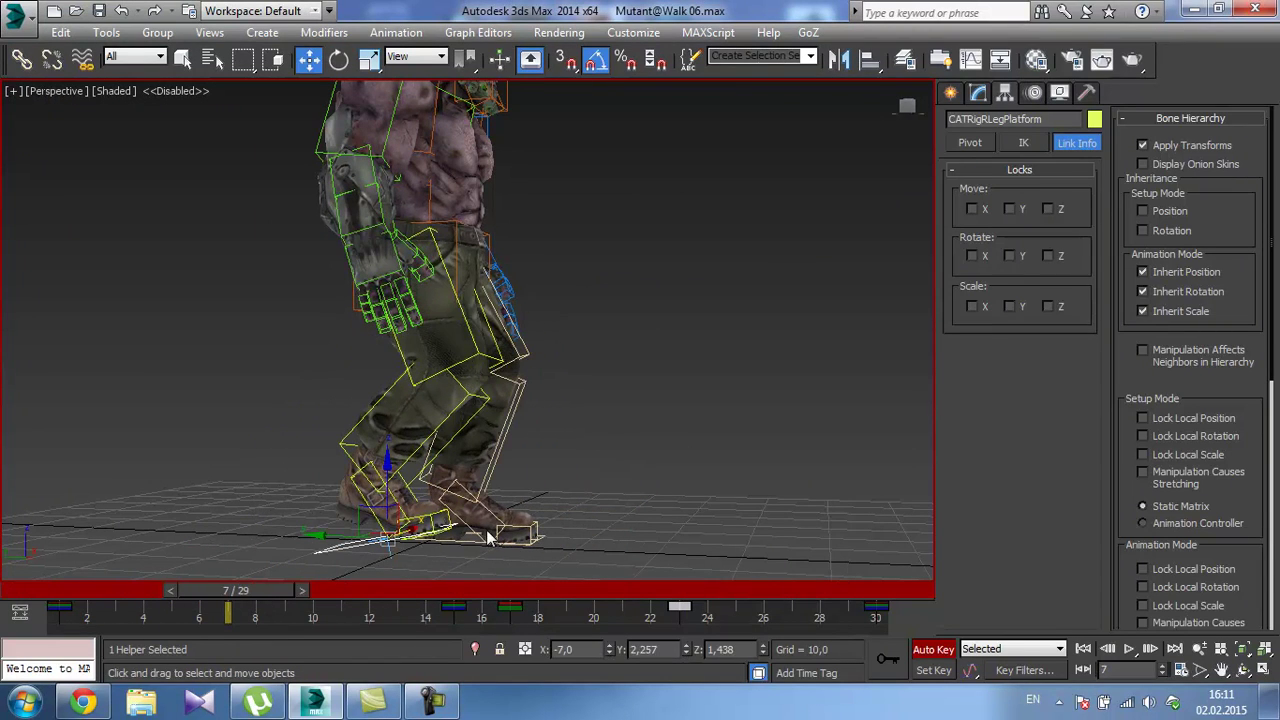
alt+middle_drag(487, 538, 341, 565)
drag(245, 590, 272, 590)
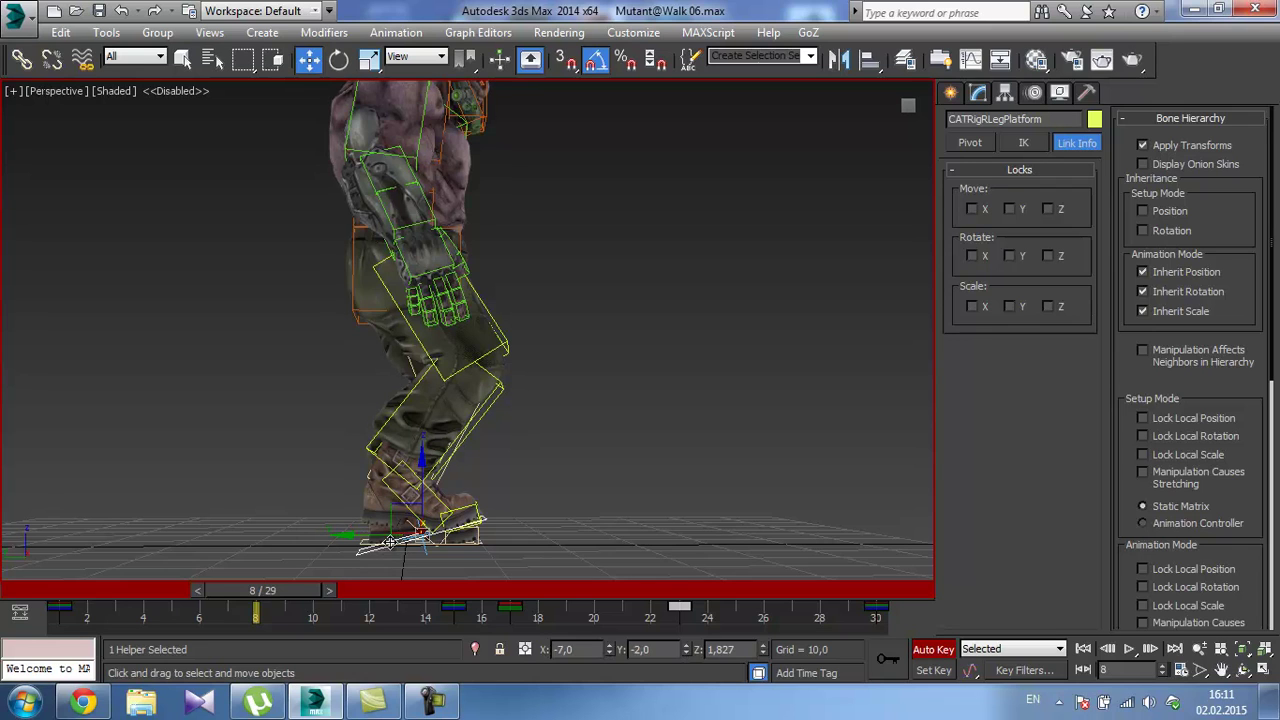
scroll(425, 465, up, 5)
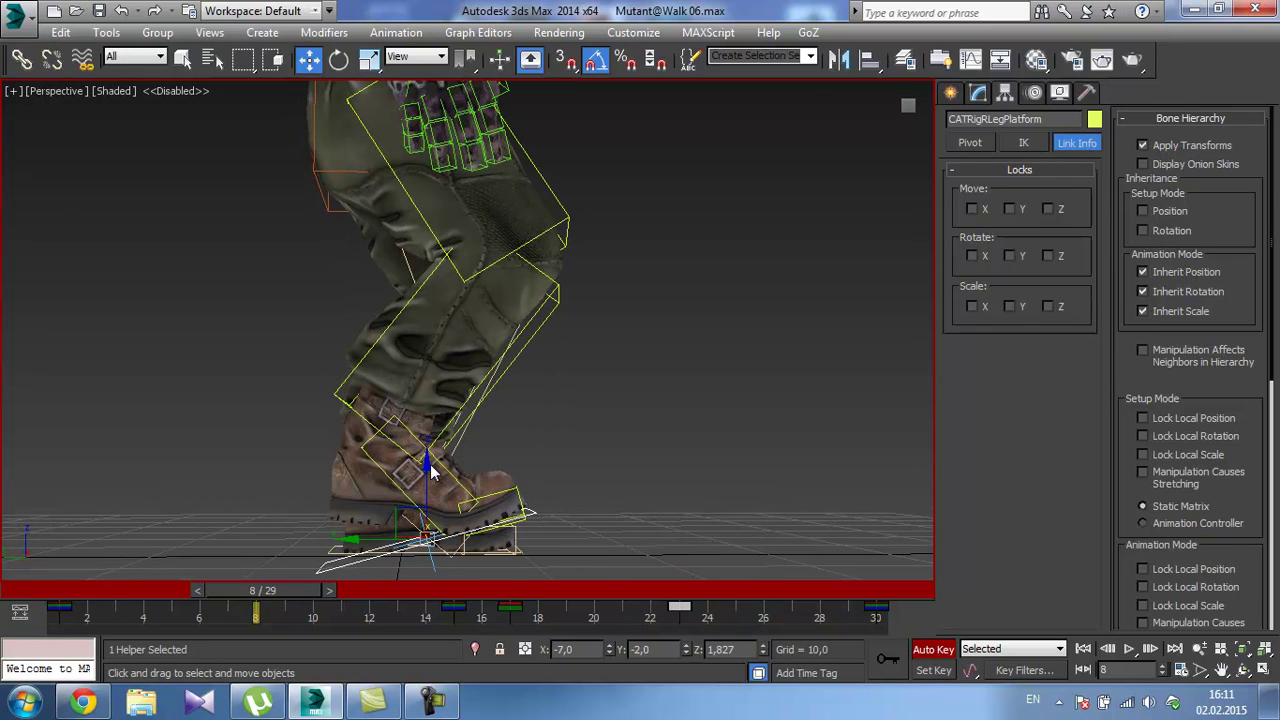
key(e)
drag(457, 472, 481, 483)
click(467, 490)
drag(475, 435, 450, 413)
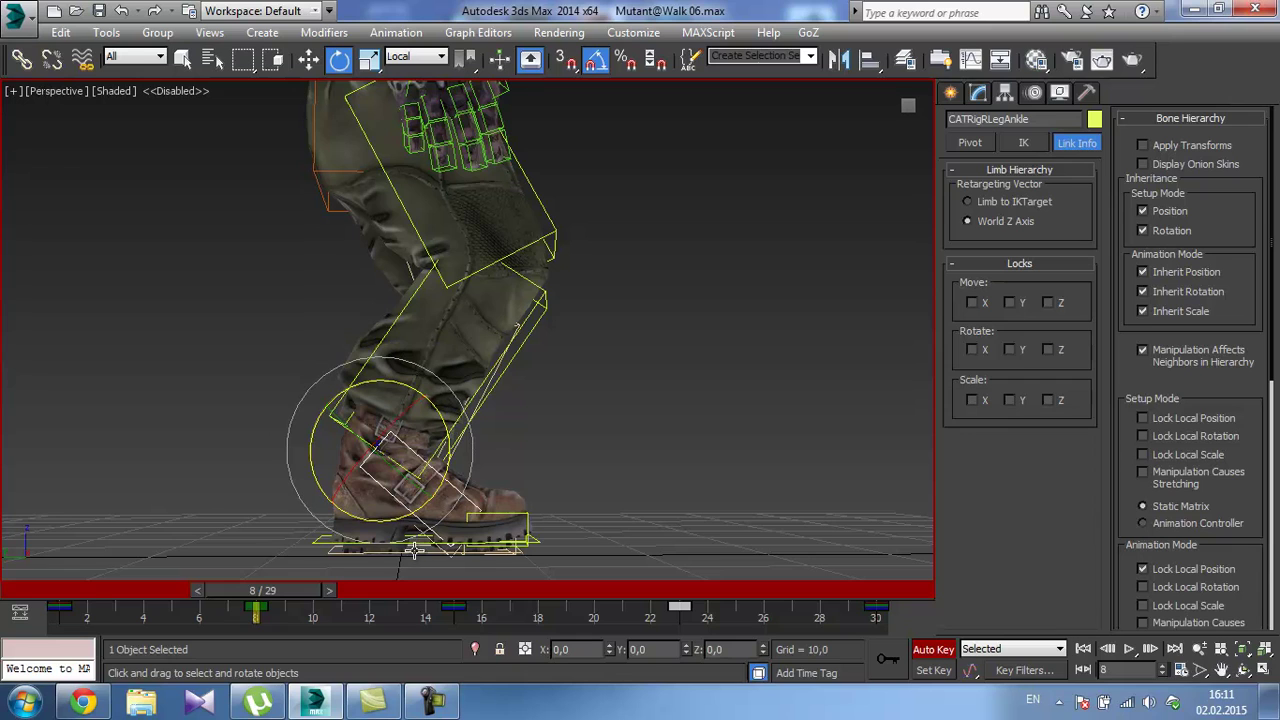
click(314, 542)
middle_drag(324, 481, 309, 481)
key(w)
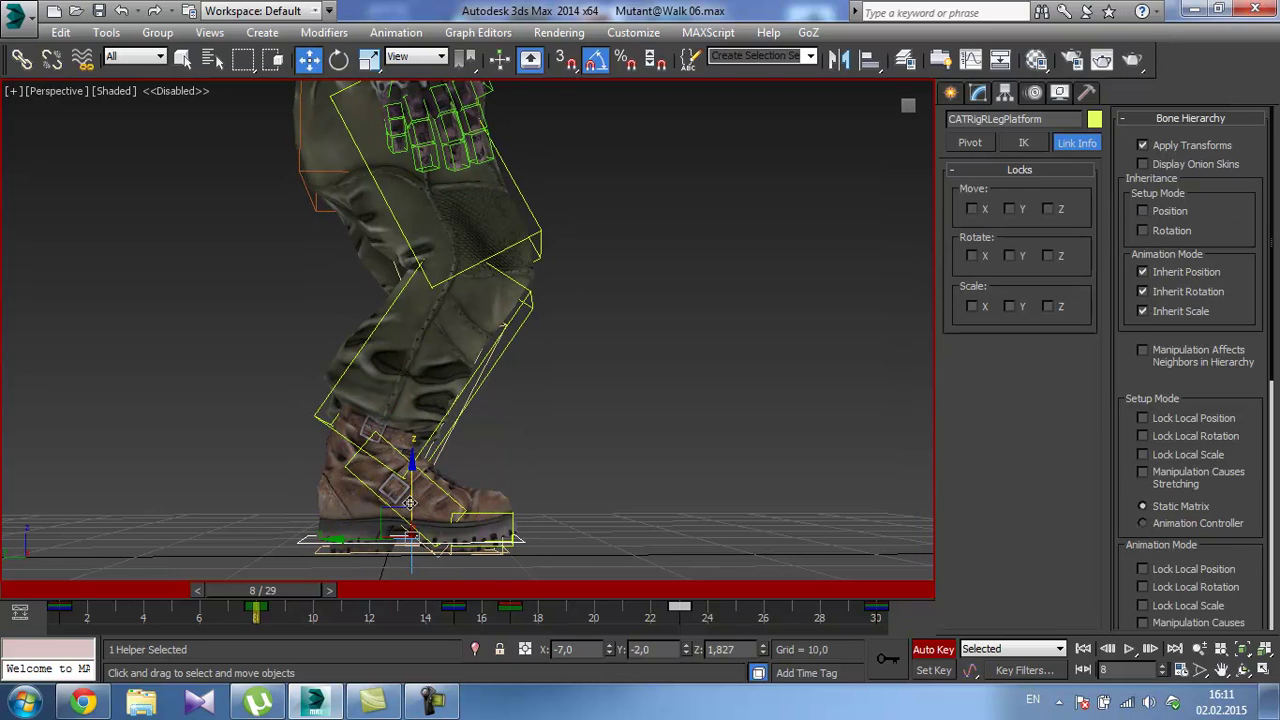
At frame 23, rotate the left foot platform 15° to level it and rotate the left ankle to lay the boot flat.
drag(289, 587, 702, 590)
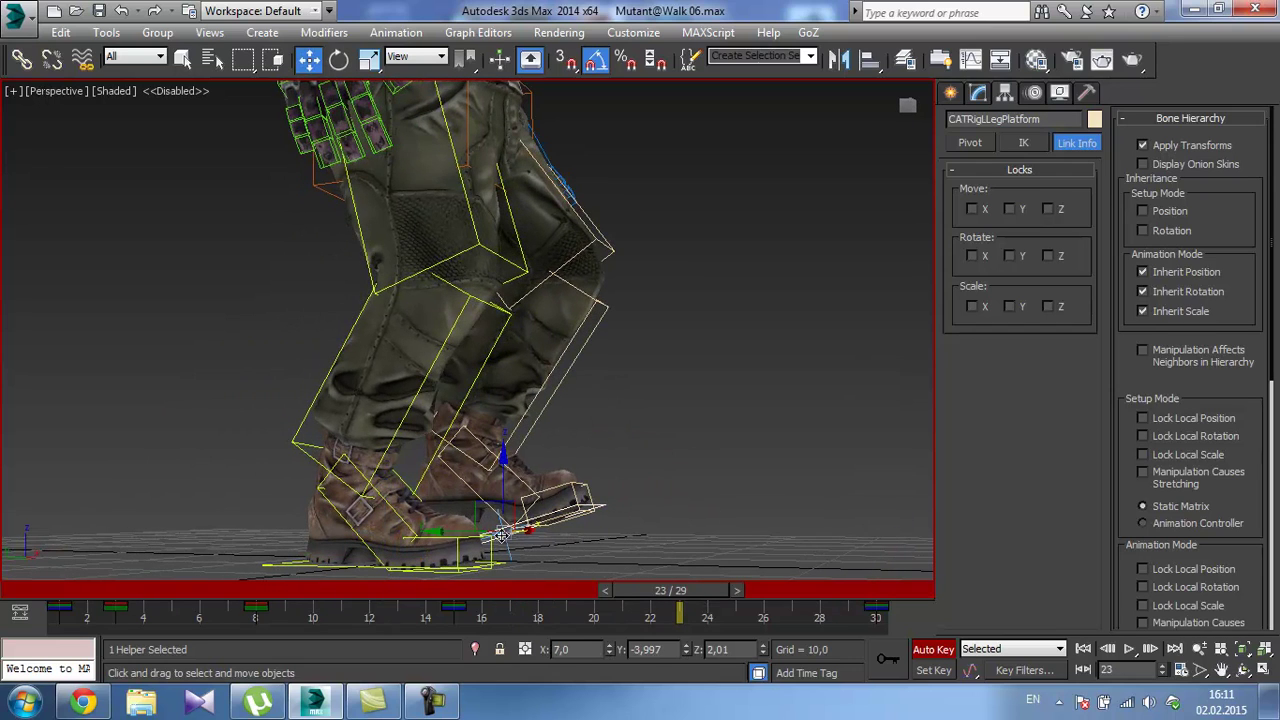
key(e)
drag(552, 488, 563, 506)
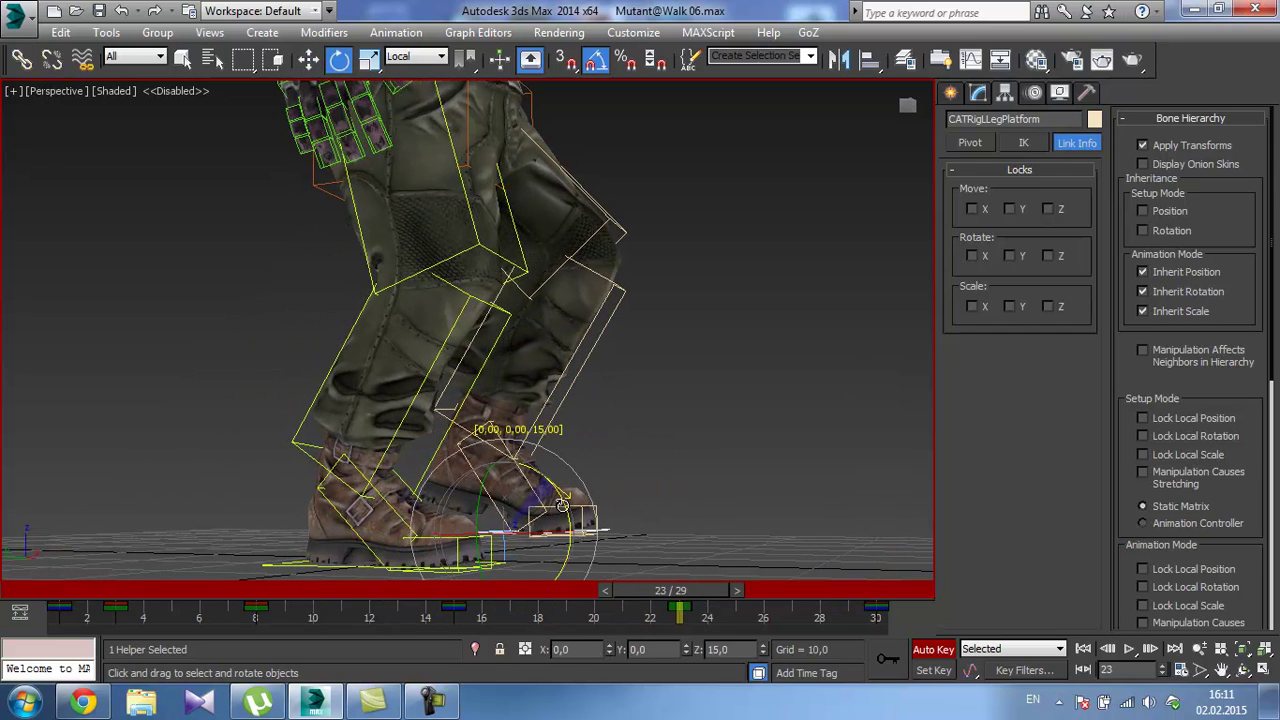
click(530, 485)
drag(544, 455, 516, 415)
alt+middle_drag(516, 415, 342, 437)
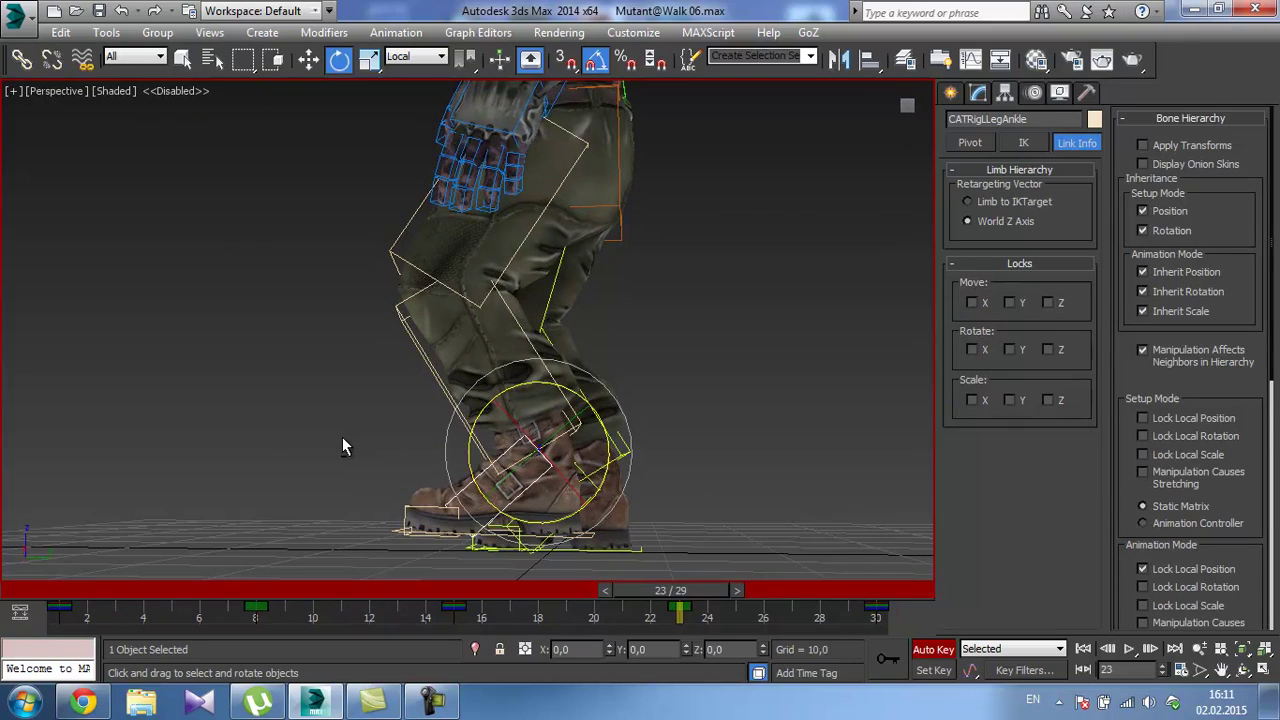
At frame 8, raise the right foot platform to a Z position of 8.
drag(692, 595, 291, 575)
alt+middle_drag(395, 488, 341, 470)
click(281, 513)
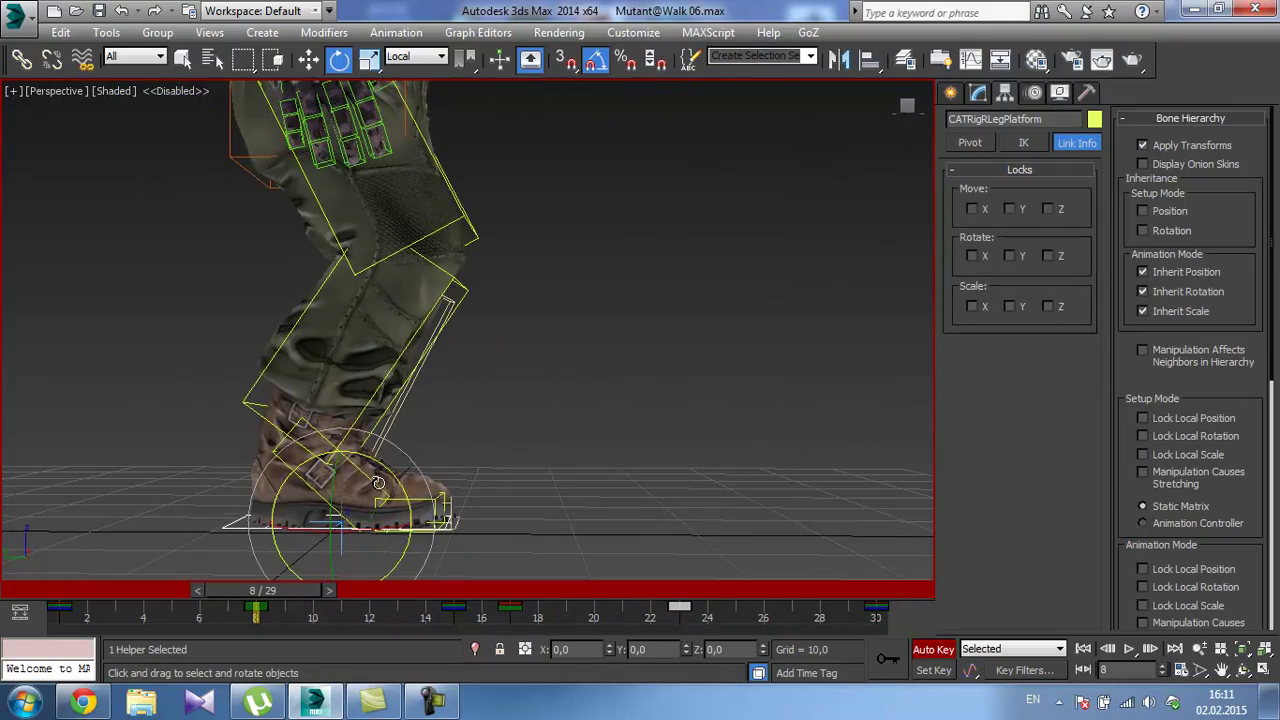
key(w)
drag(341, 465, 348, 384)
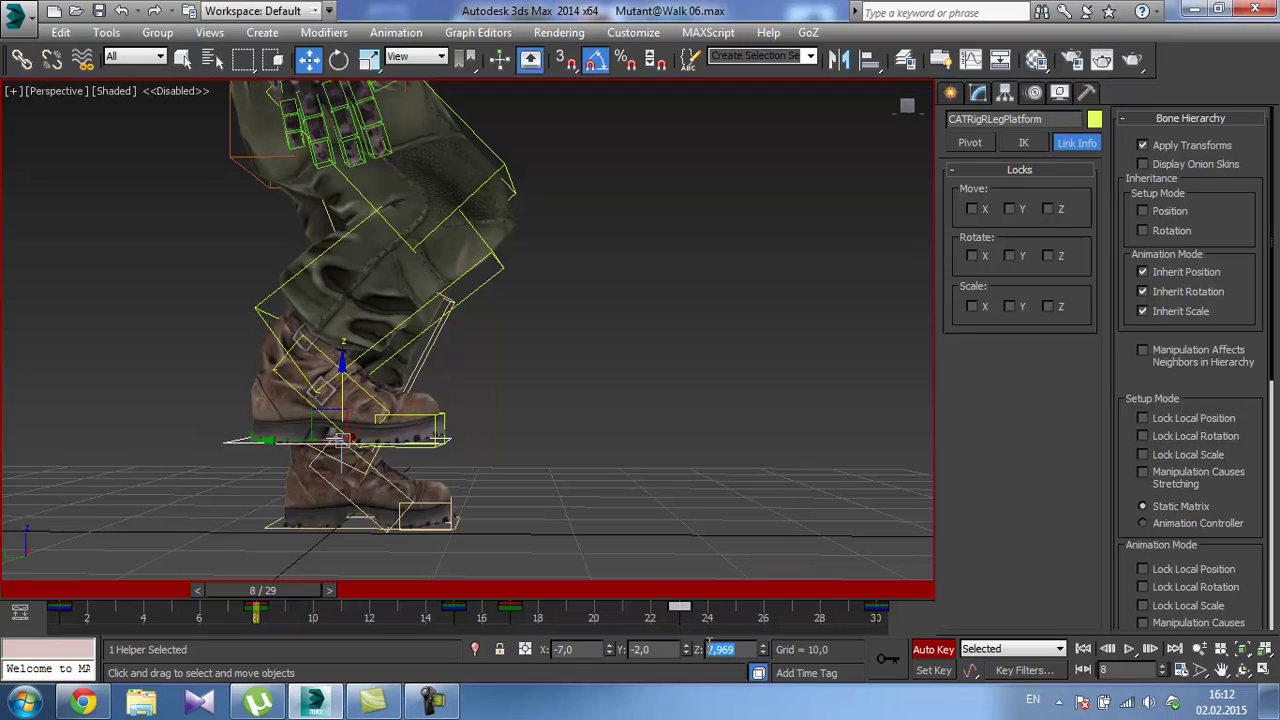
click(709, 647)
text(0)
key(Return)
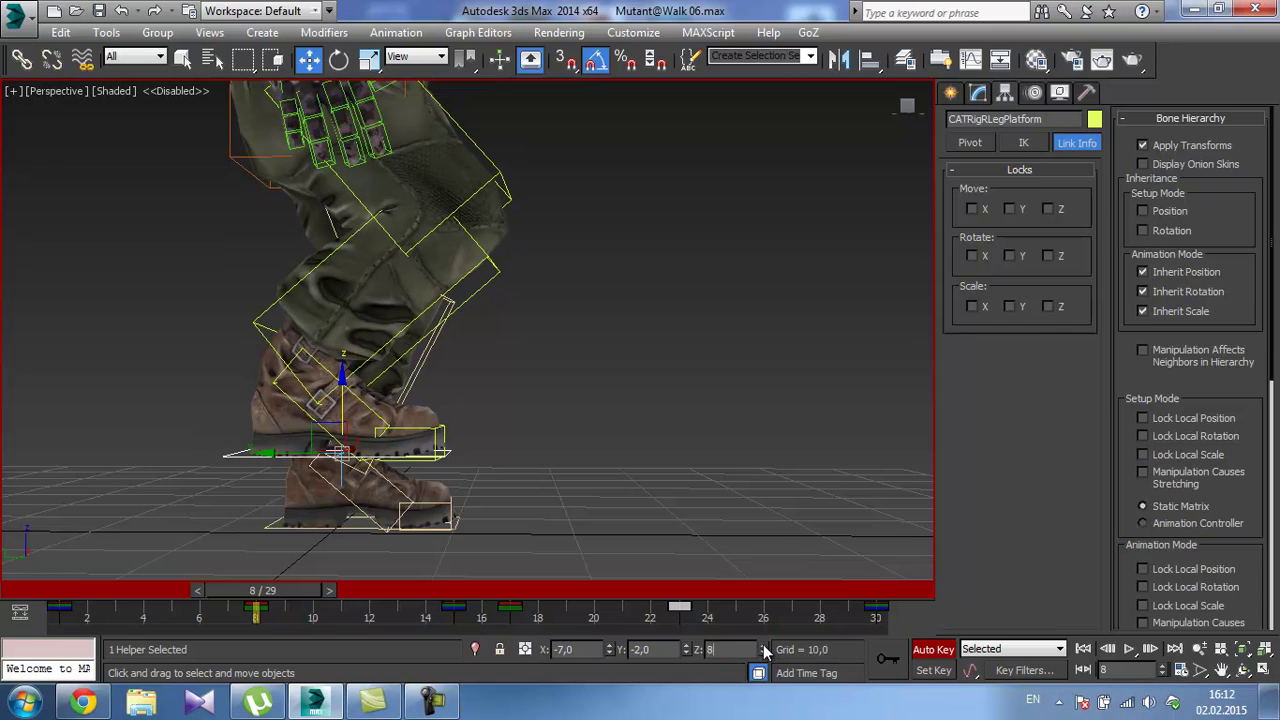
text(8)
key(Return)
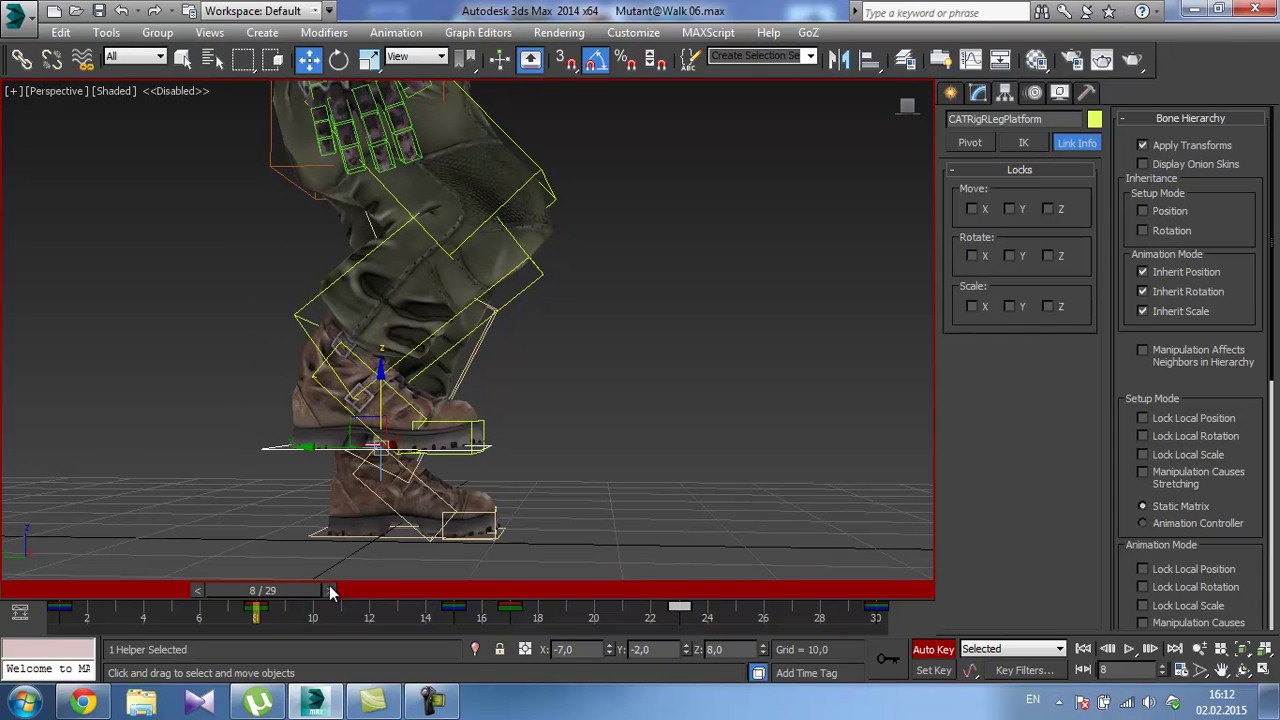
At frame 23, raise the left foot platform to a Z position of 8.
drag(310, 590, 723, 583)
key(w)
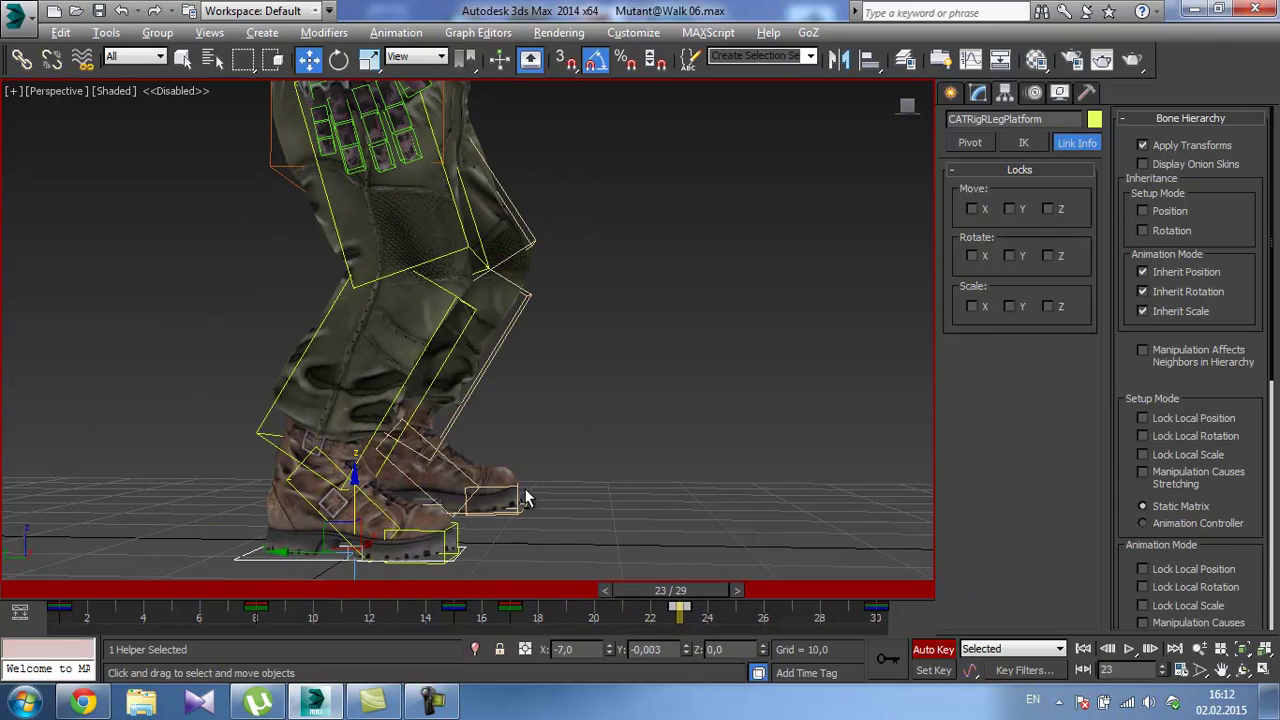
click(549, 507)
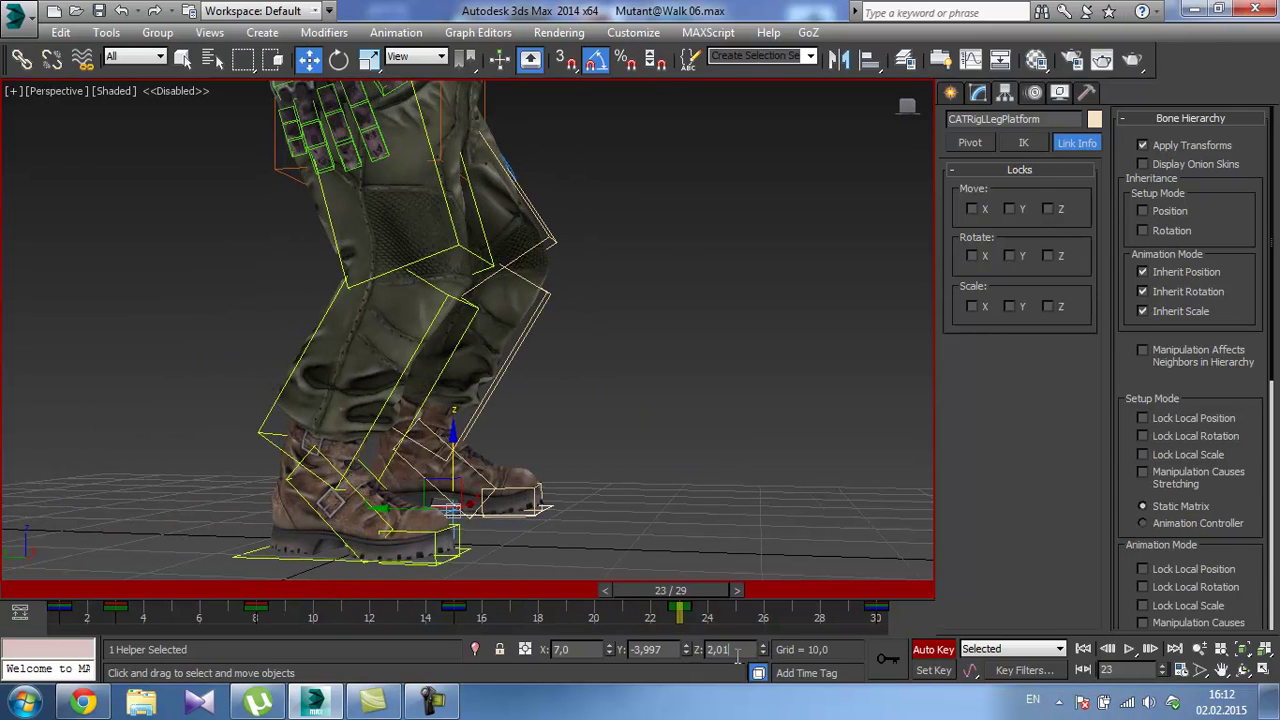
text(8)
key(Return)
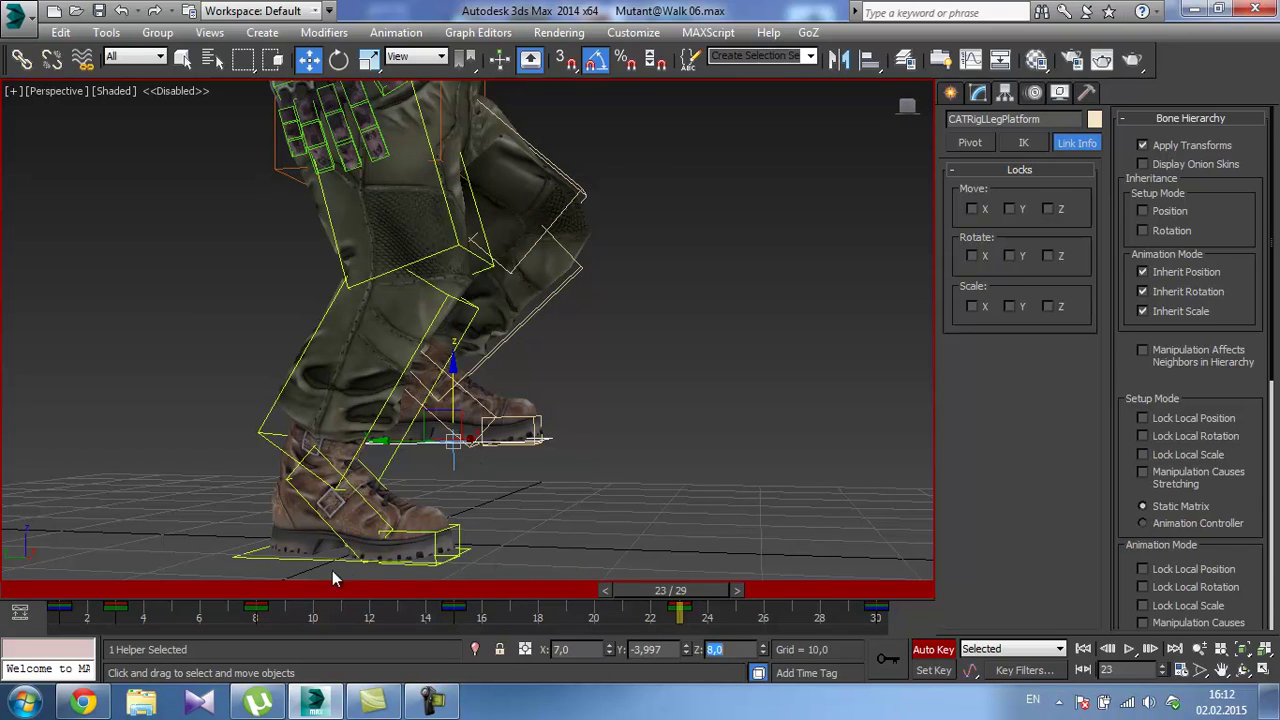
click(265, 555)
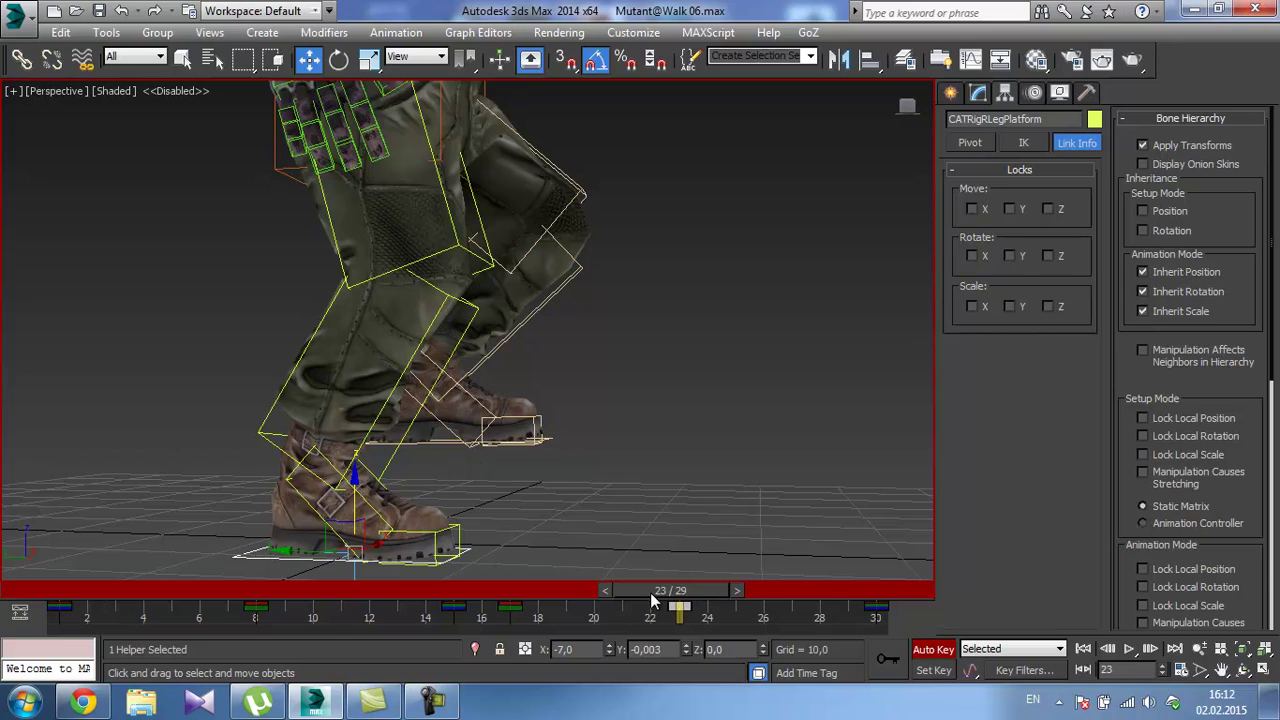
click(437, 445)
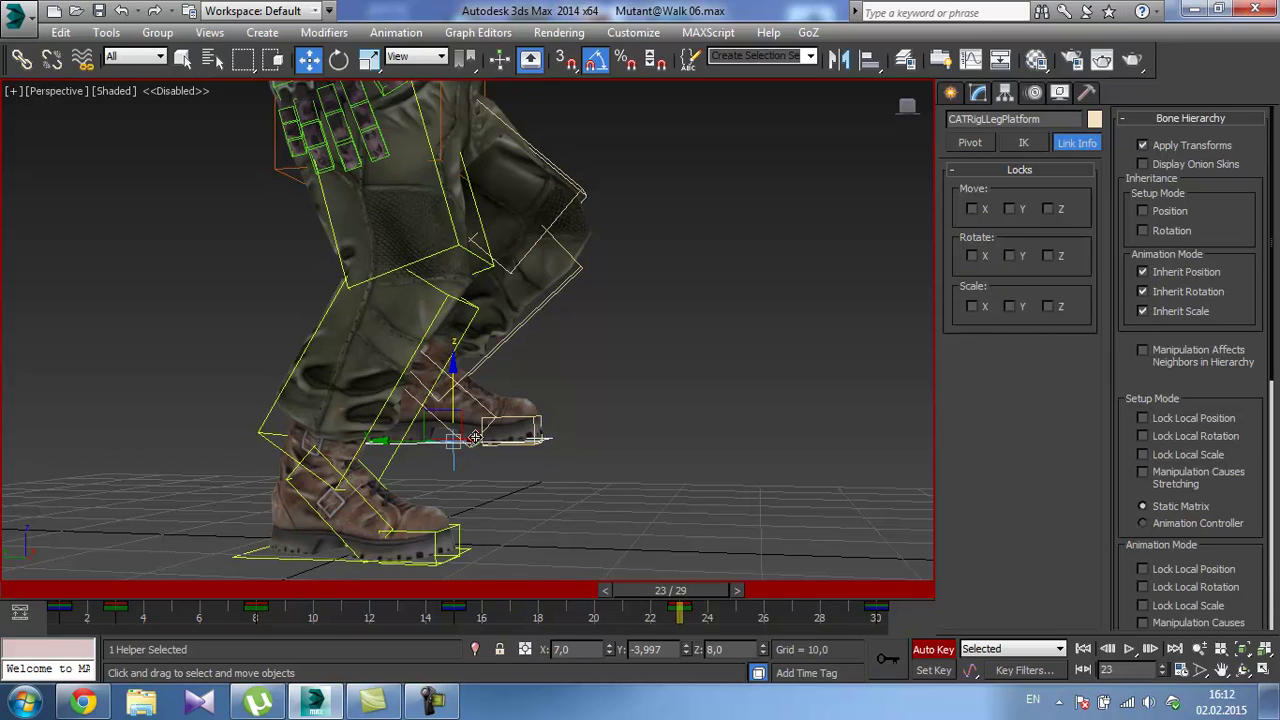
At frame 8, rotate the right foot platform so the raised boot's toe points steeply down toward the ground.
drag(723, 591, 303, 595)
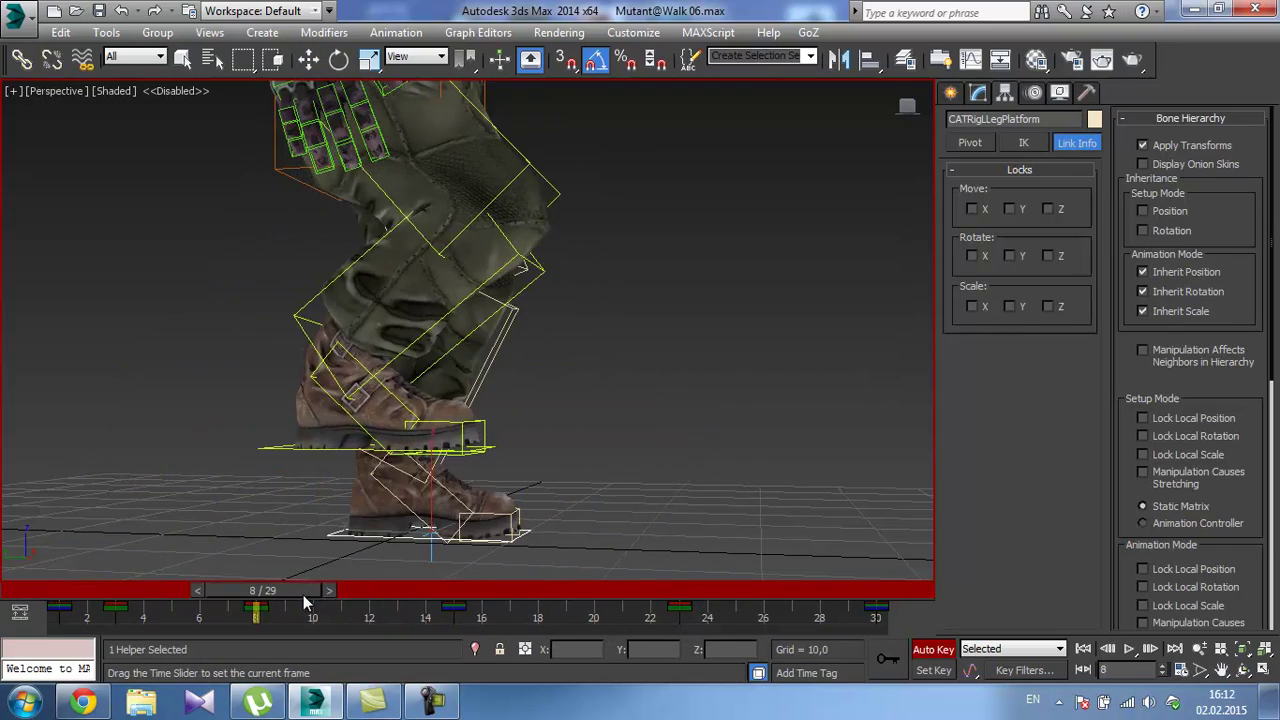
key(w)
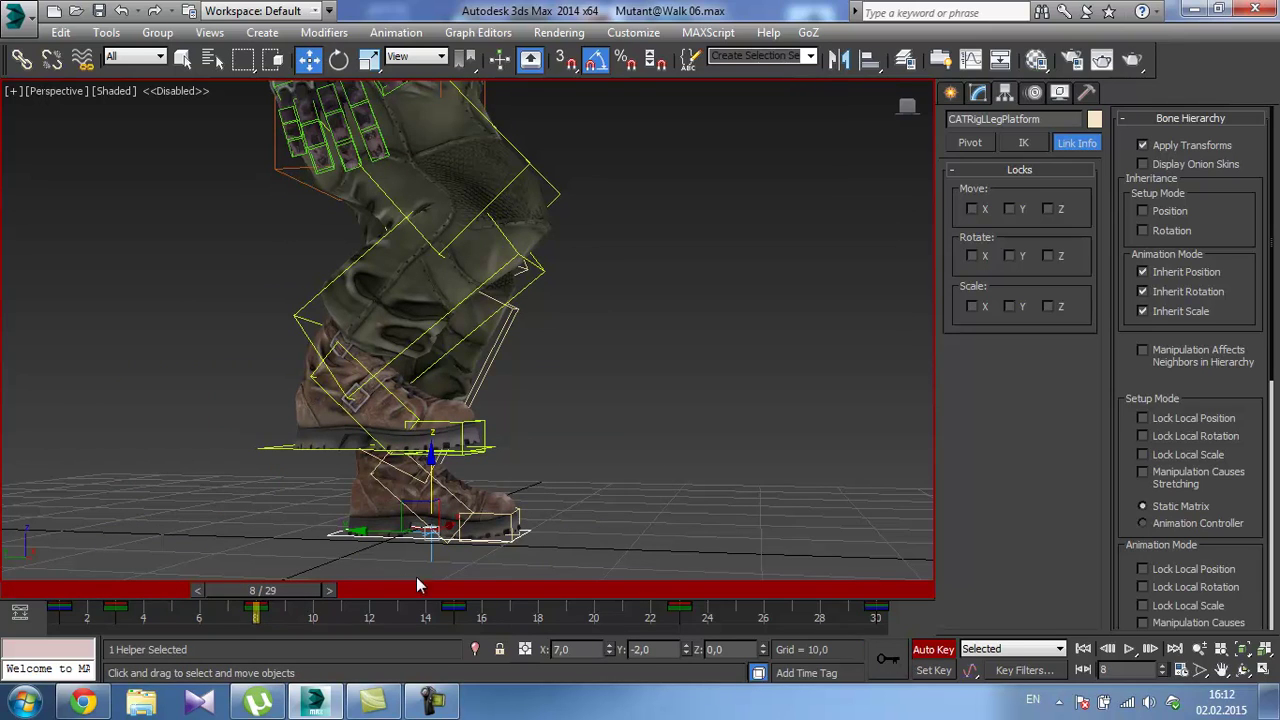
drag(298, 591, 258, 594)
key(w)
key(w)
key(e)
drag(440, 410, 467, 497)
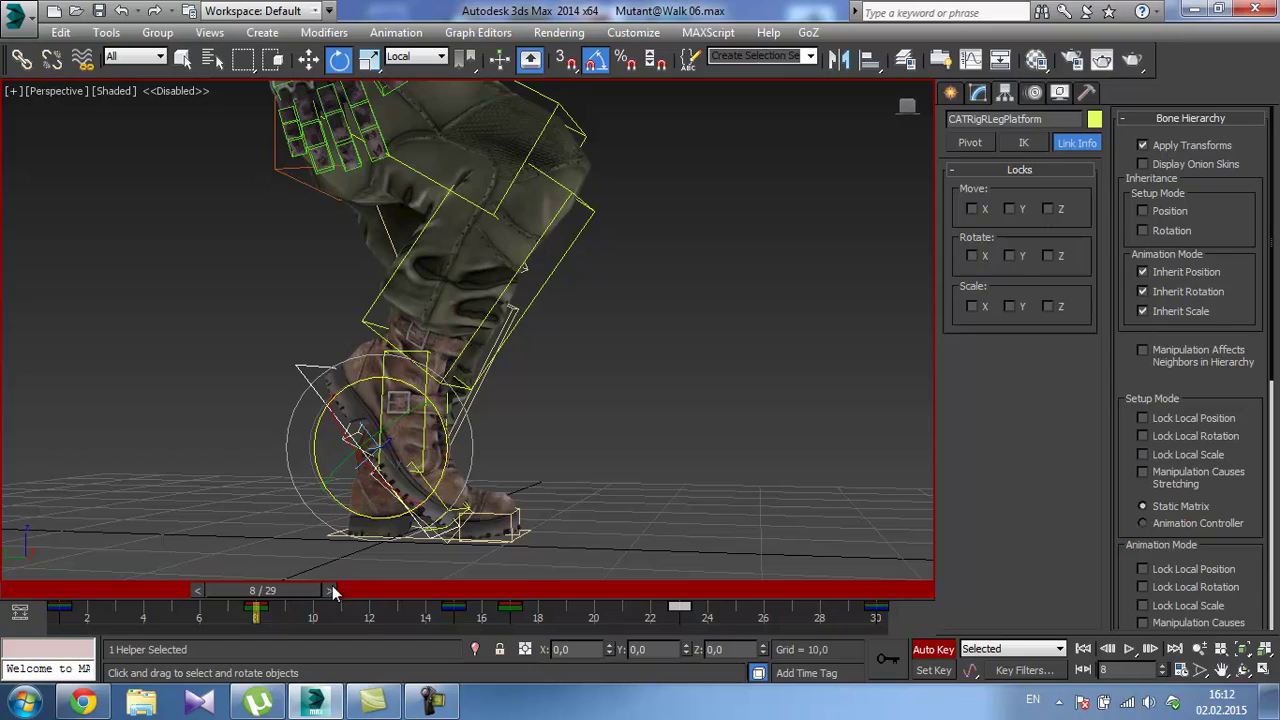
At frame 23, rotate the left foot platform toe-down to match the right foot's passing pose.
drag(300, 590, 718, 603)
key(e)
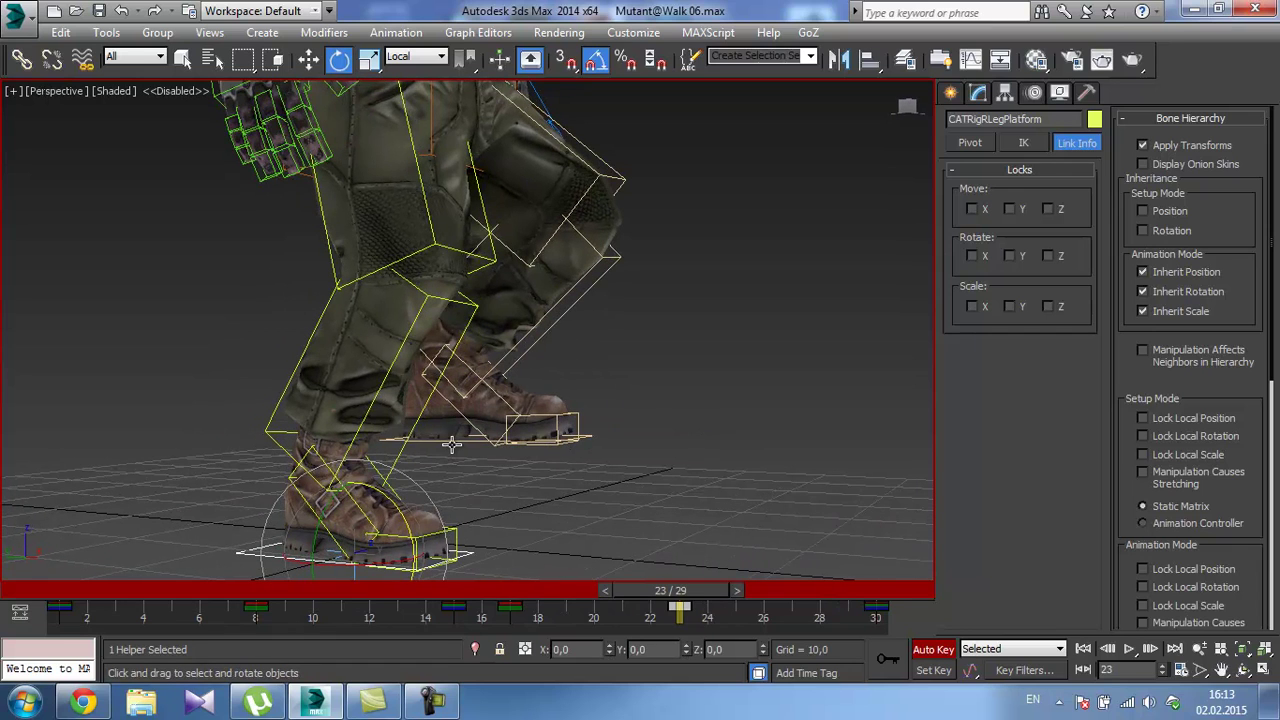
click(452, 443)
drag(548, 370, 573, 482)
right_click(573, 482)
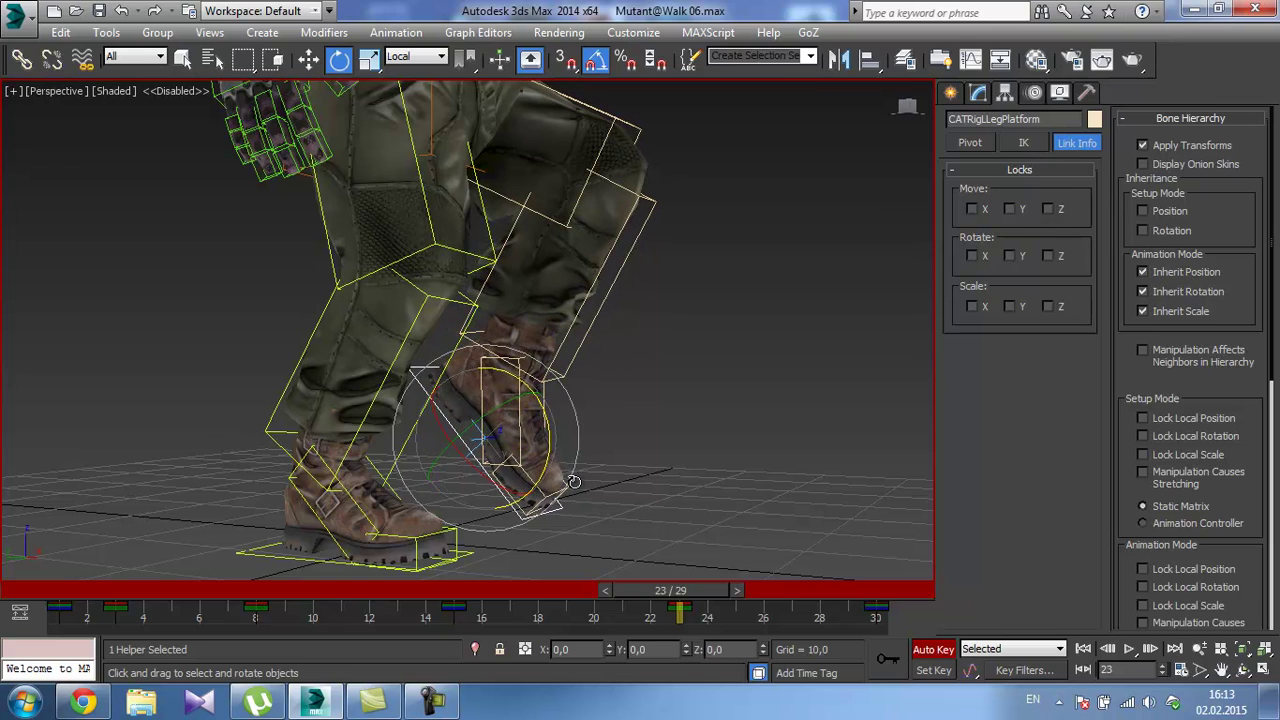
Play back the walk cycle with the whole character in side view to check the new passing poses.
alt+middle_drag(504, 437, 581, 467)
scroll(563, 420, down, 3)
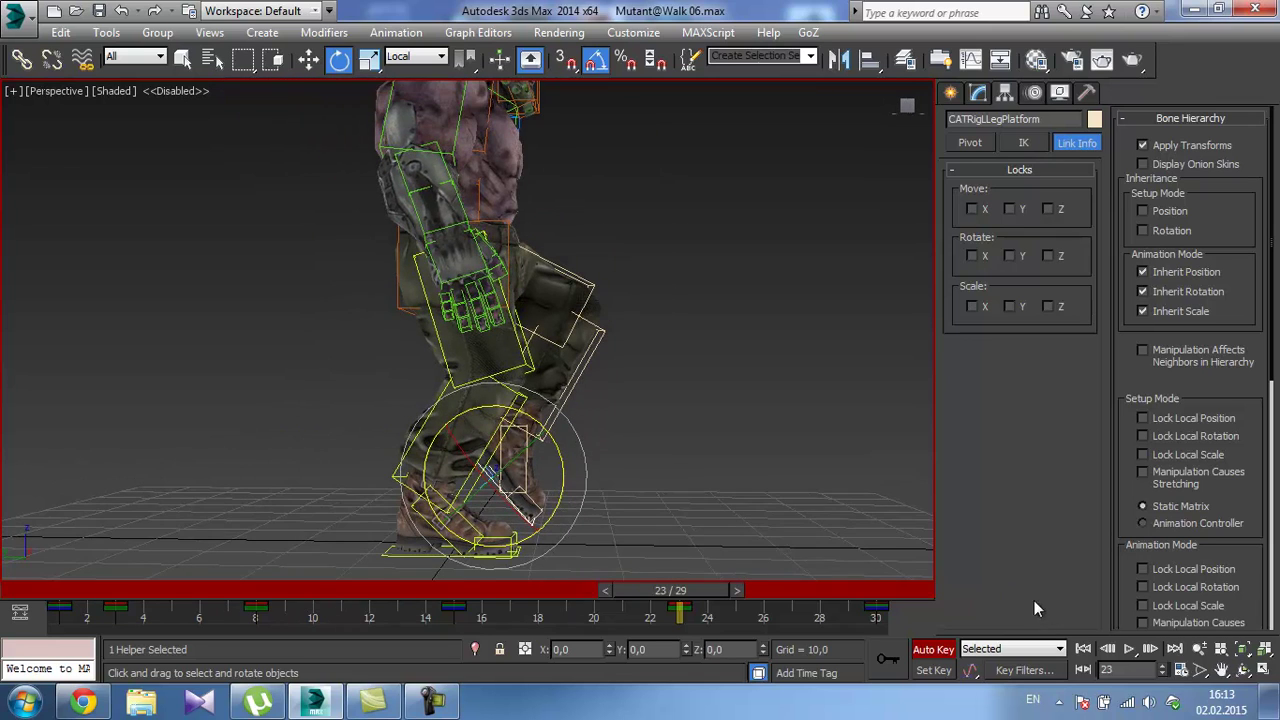
click(1134, 649)
scroll(631, 346, down, 3)
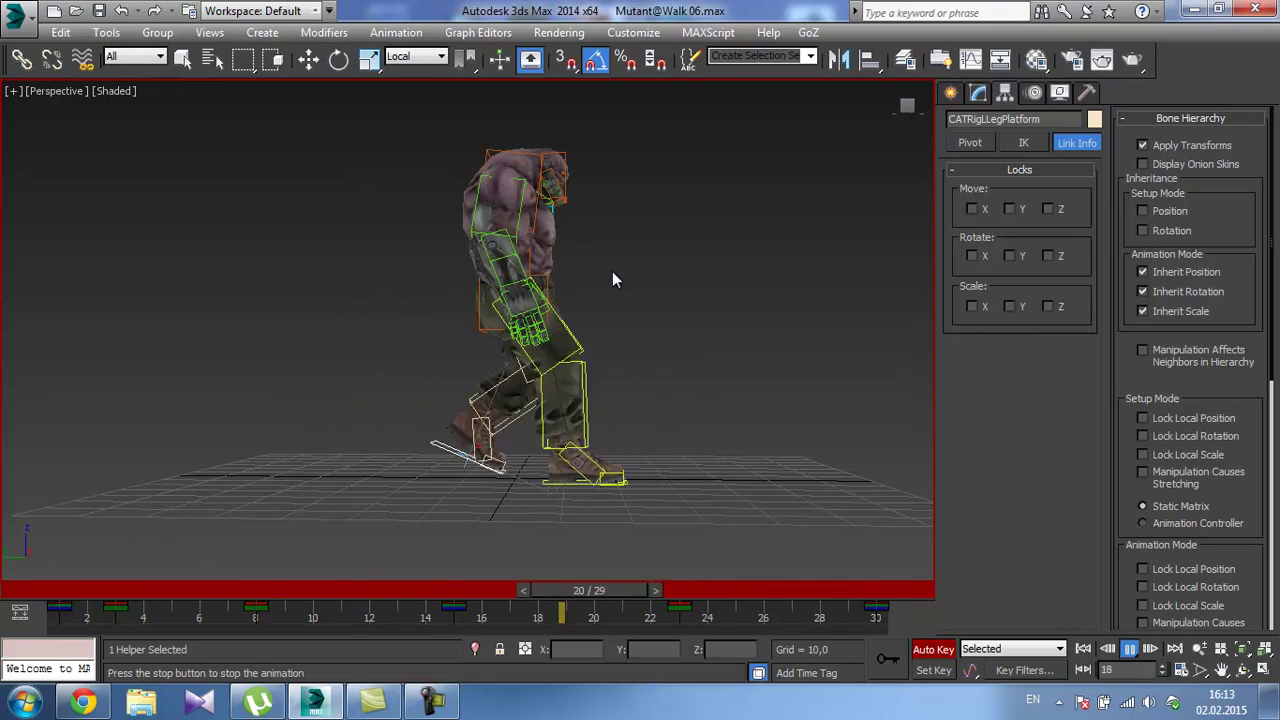
middle_drag(613, 272, 608, 296)
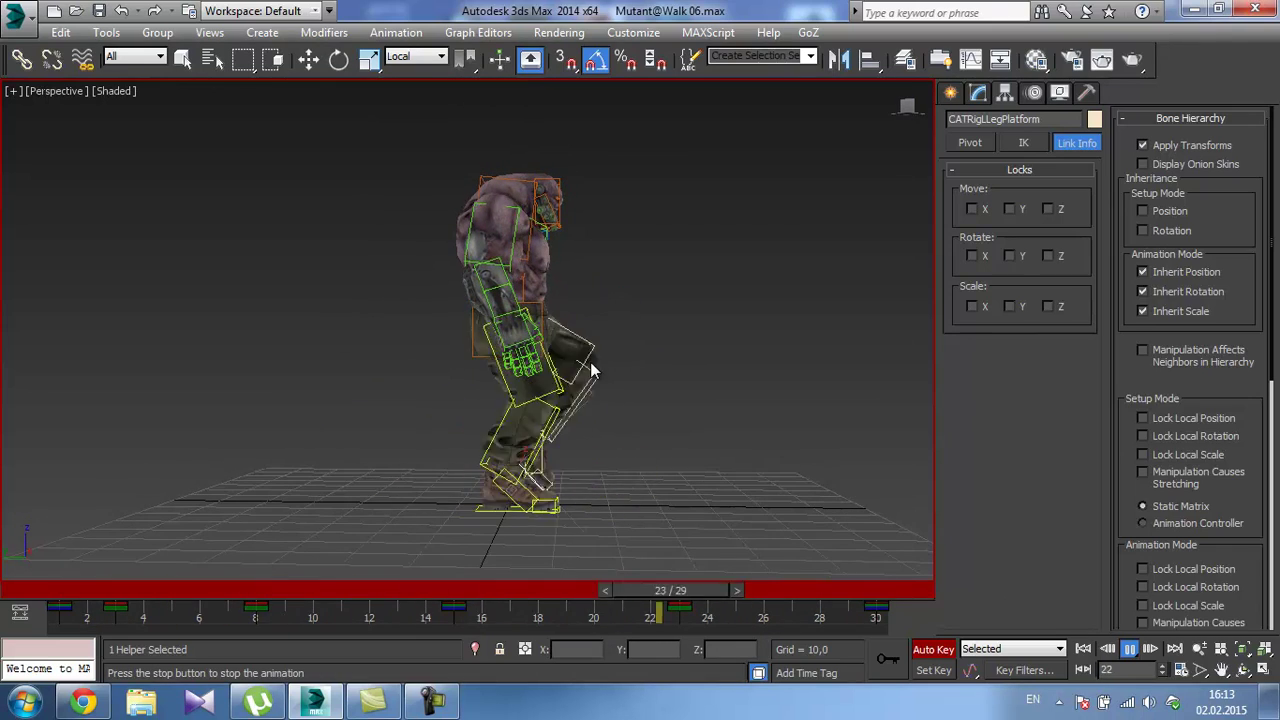
click(1129, 649)
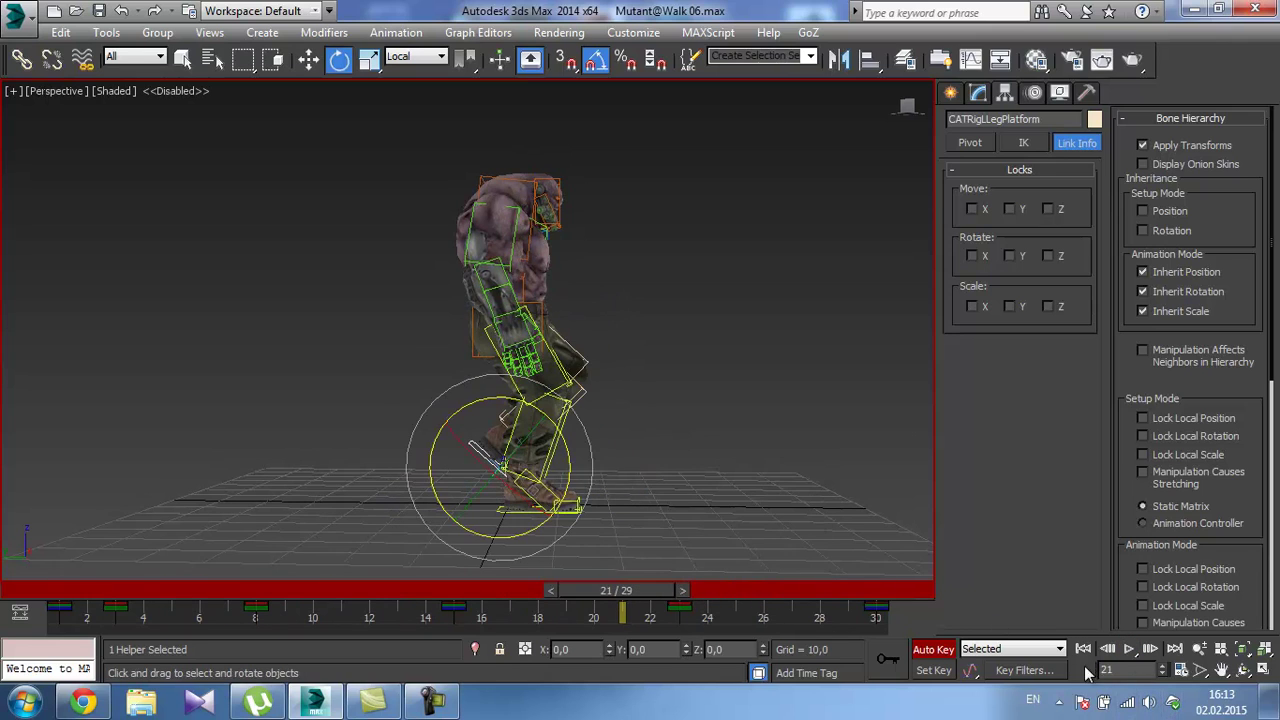
At frame 1, move the pelvis hub forward to a Y position of -1,901.
drag(616, 590, 55, 590)
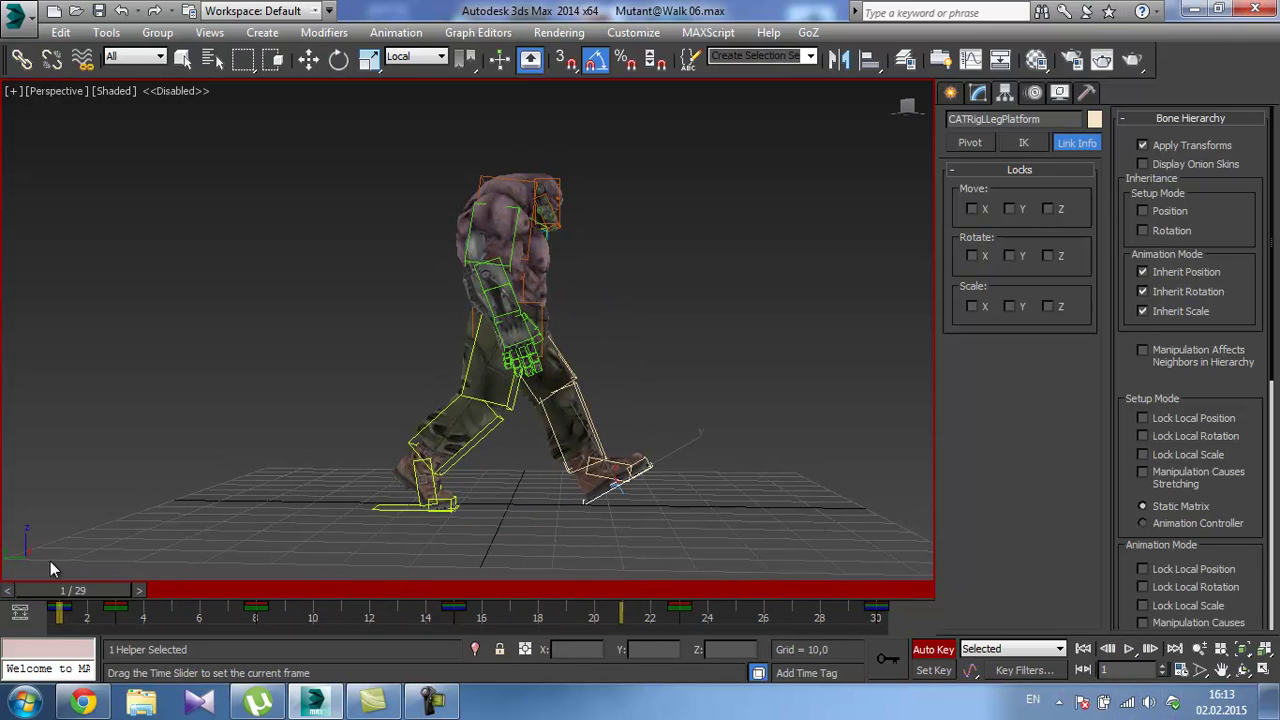
click(541, 330)
key(w)
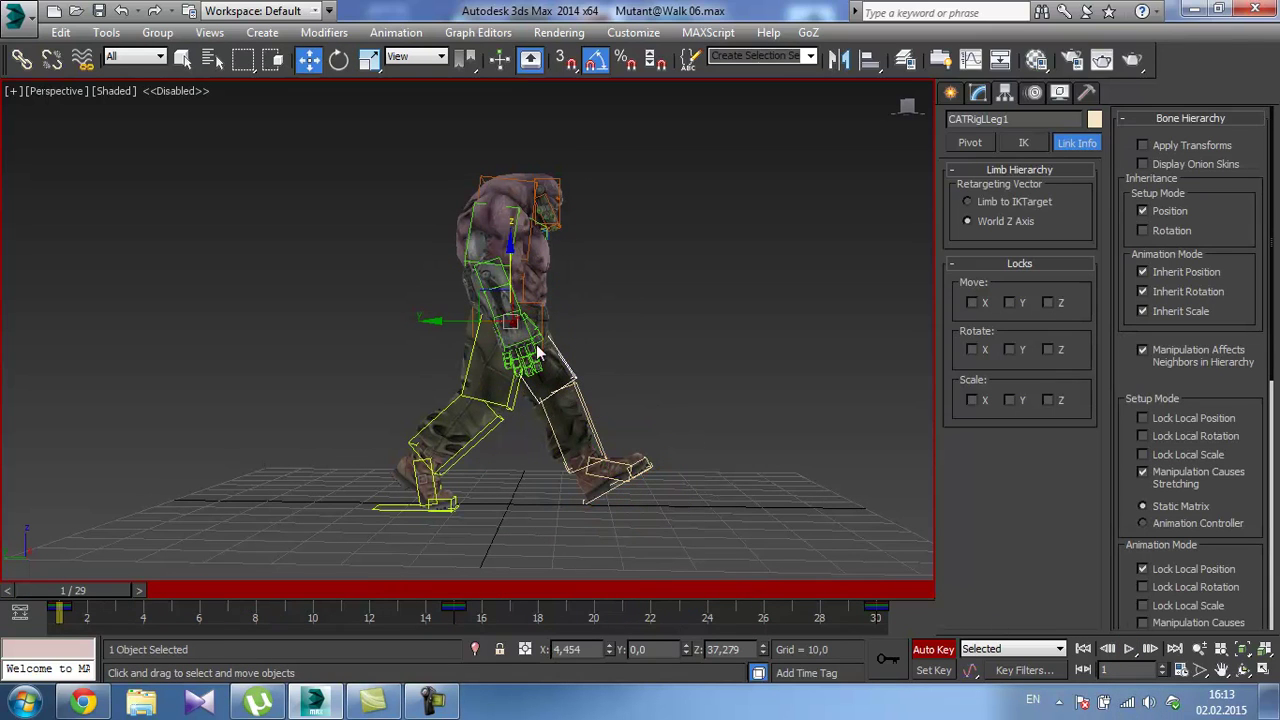
click(542, 318)
drag(434, 331, 447, 331)
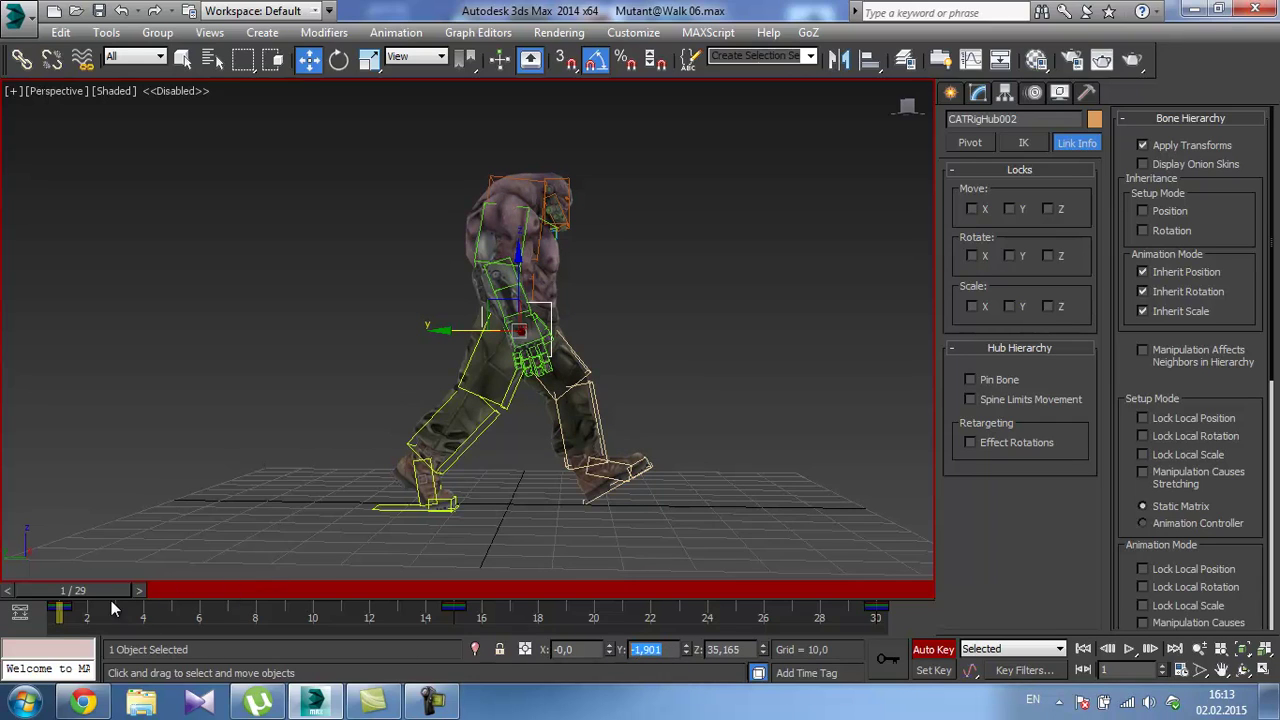
Set the pelvis hub's Y position to -1,901 at frames 15 and 30 as well.
drag(84, 586, 466, 592)
text(w)
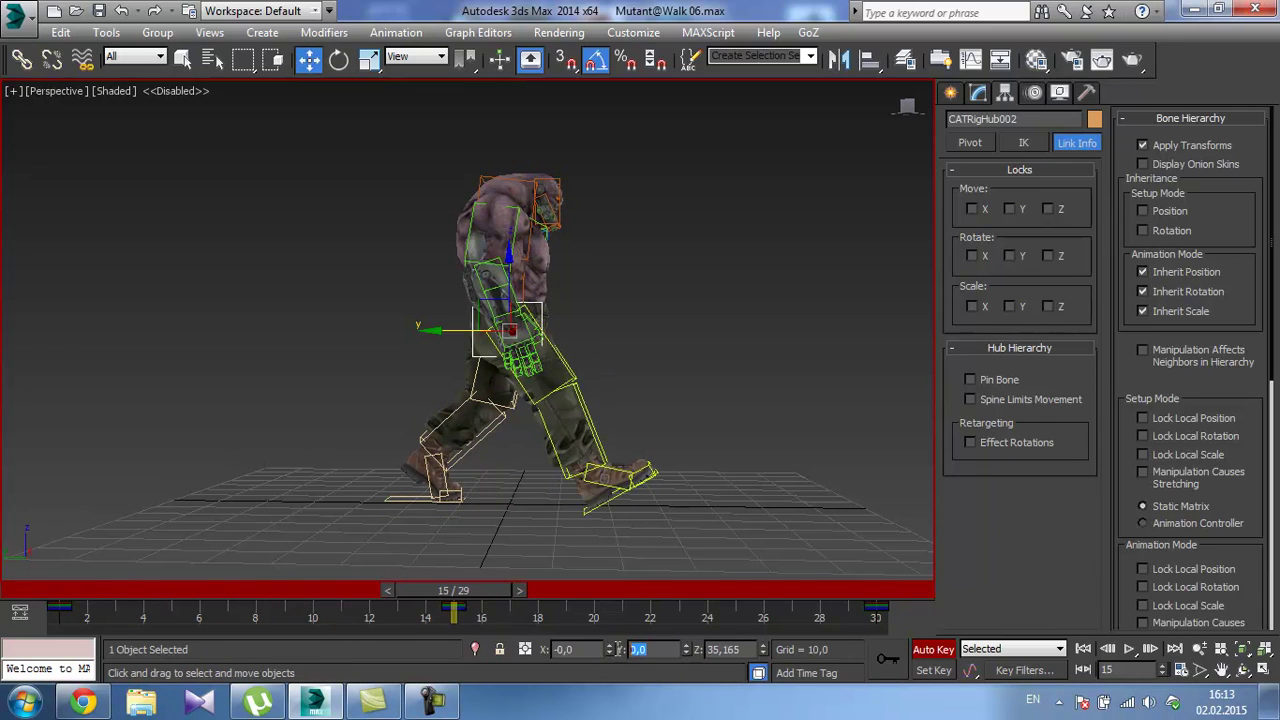
text(-1,901)
key(Return)
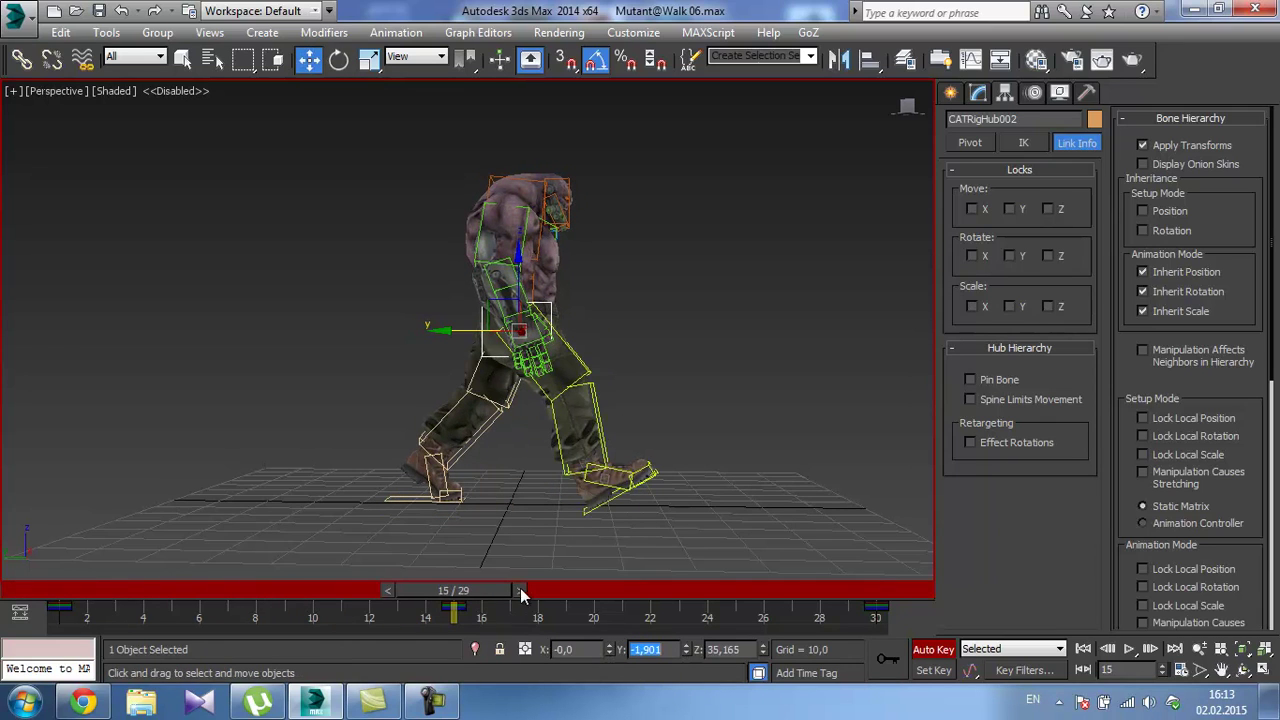
drag(520, 590, 926, 592)
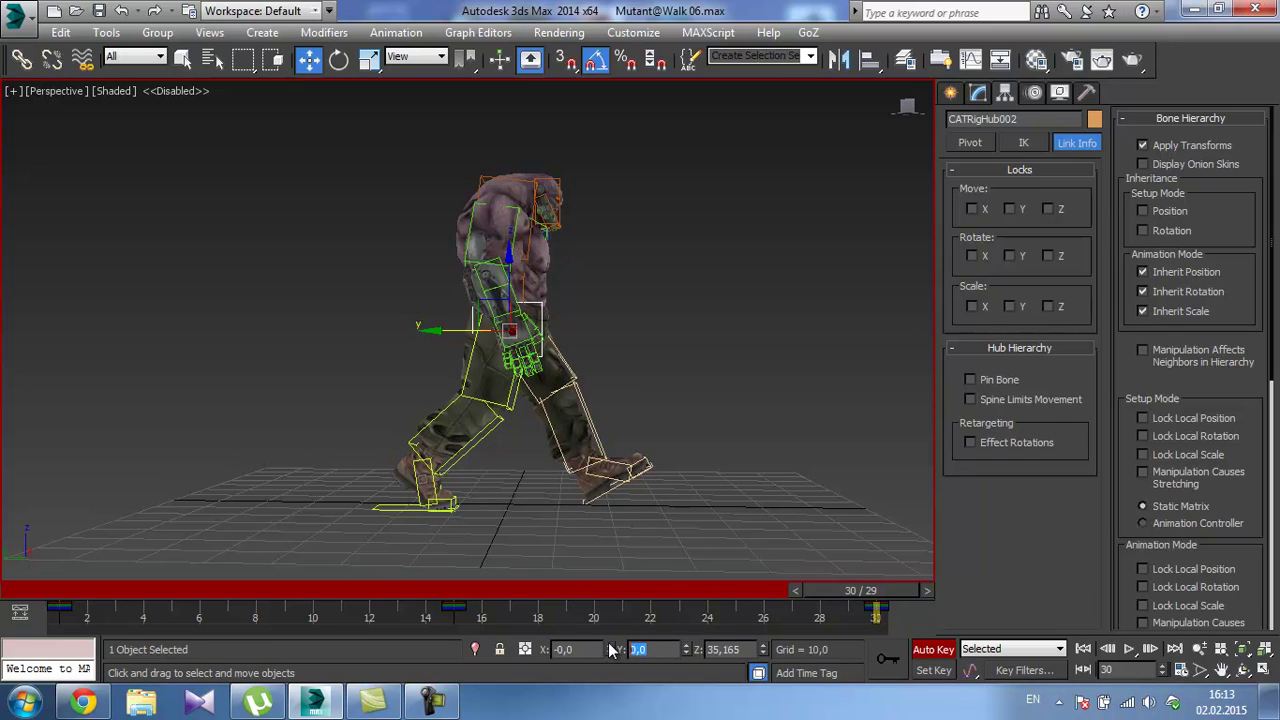
text(-1,901)
key(Return)
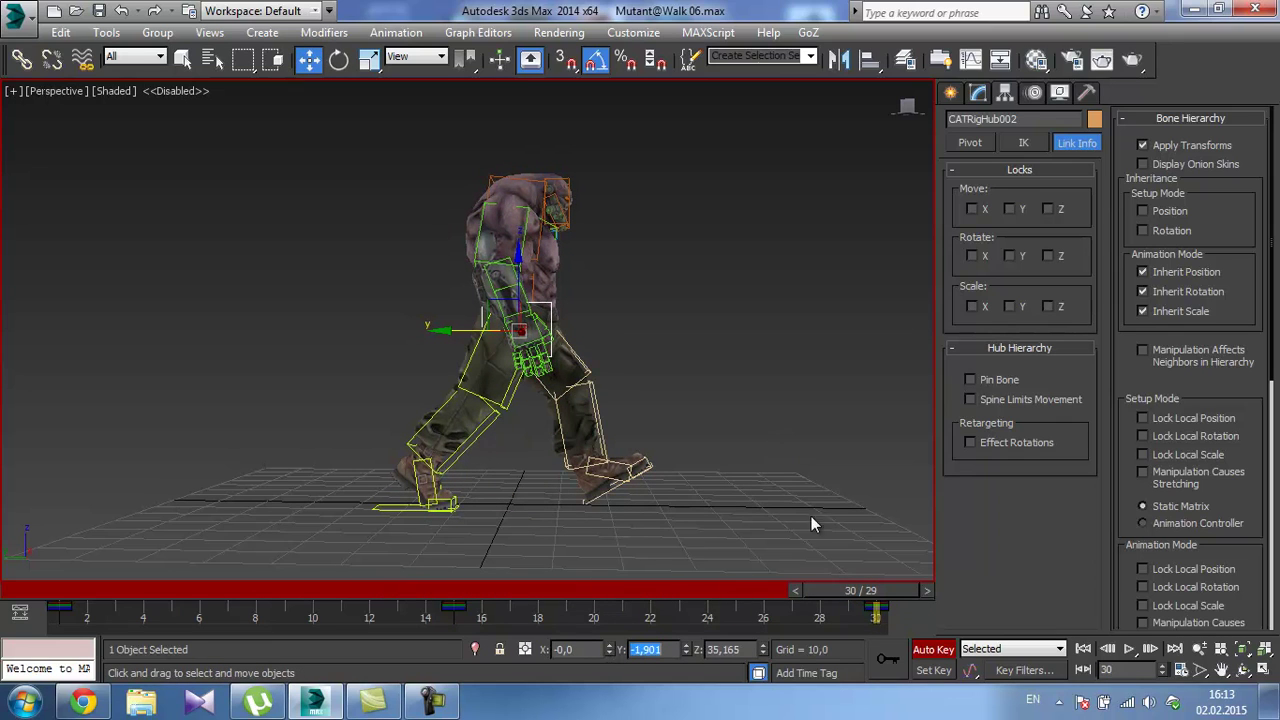
Play the walk cycle from frame 1 to check the shifted pelvis.
drag(870, 591, 70, 590)
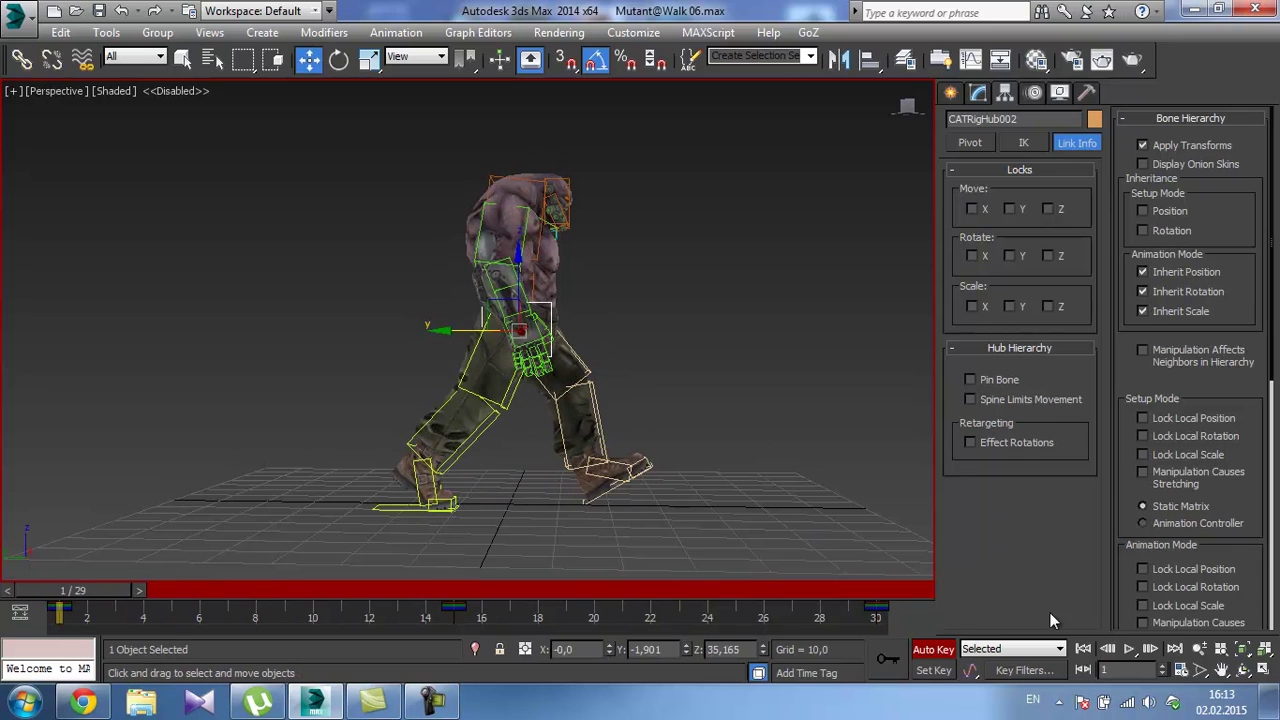
click(1129, 647)
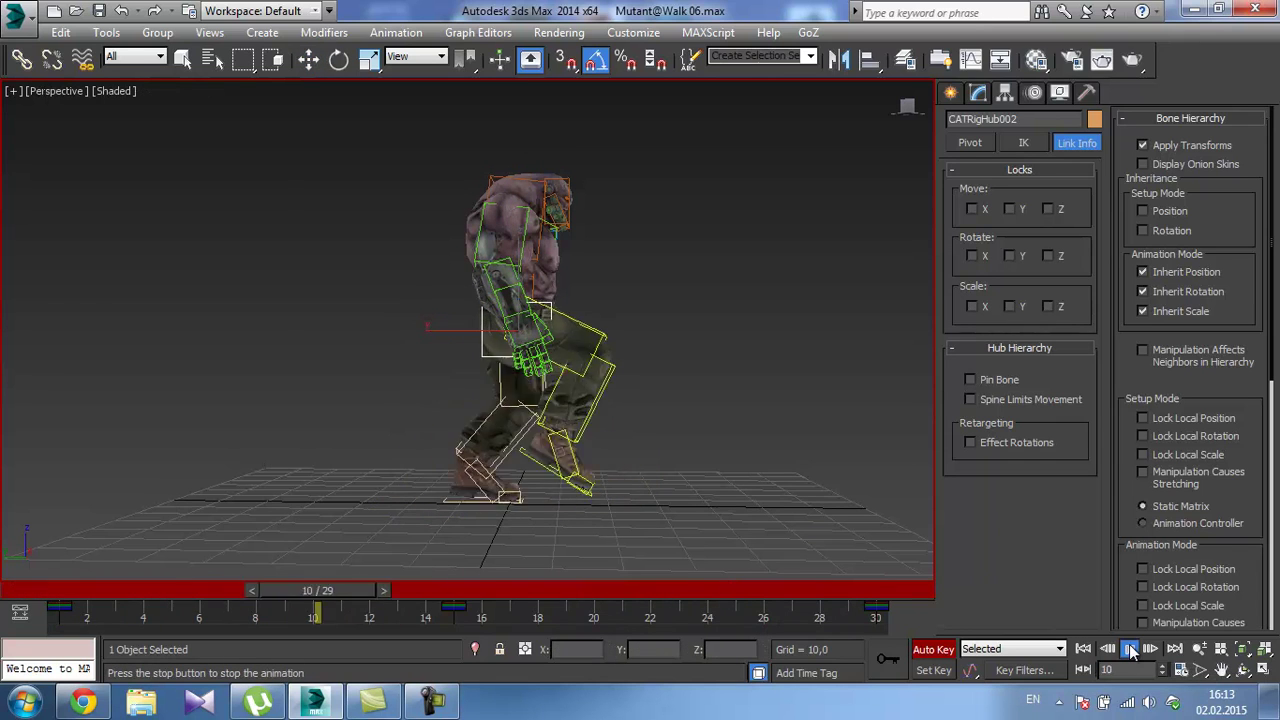
click(1129, 647)
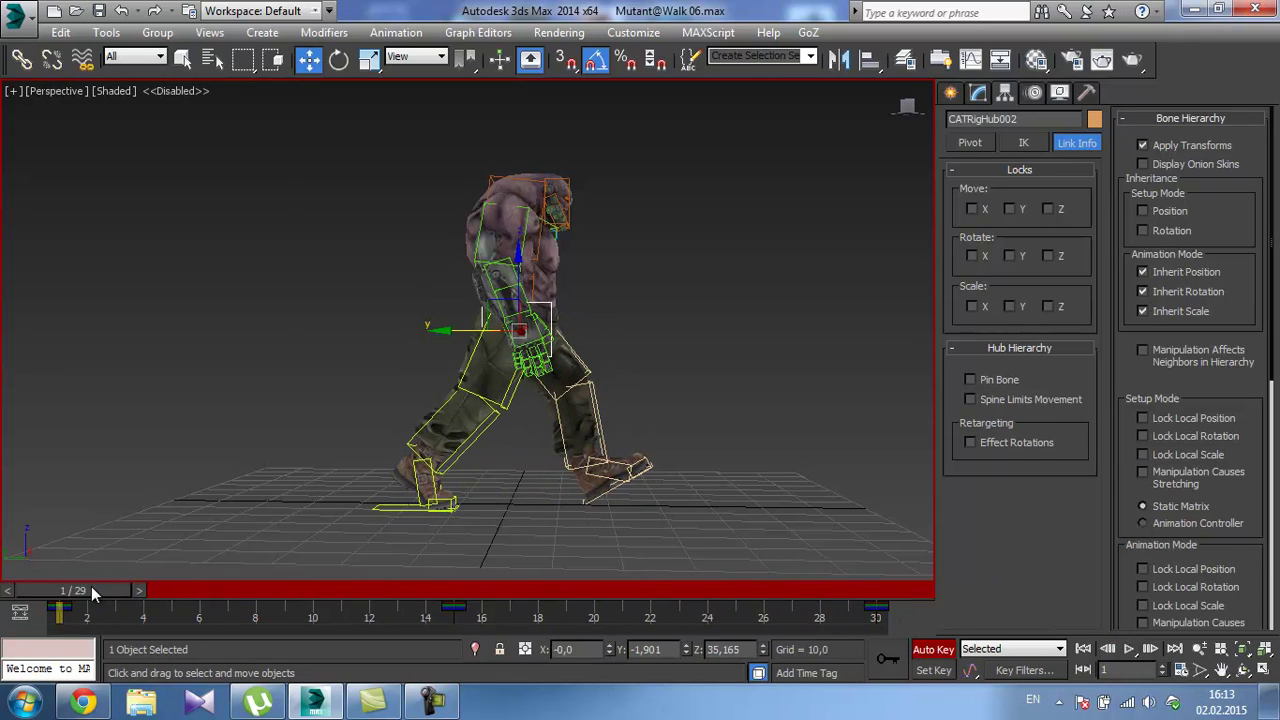
At frame 1, move the left foot platform forward to a Y position of -24.
mouse_move(91, 591)
mouse_down()
mouse_move(430, 592)
mouse_move(90, 608)
mouse_up()
click(603, 503)
drag(554, 483, 564, 483)
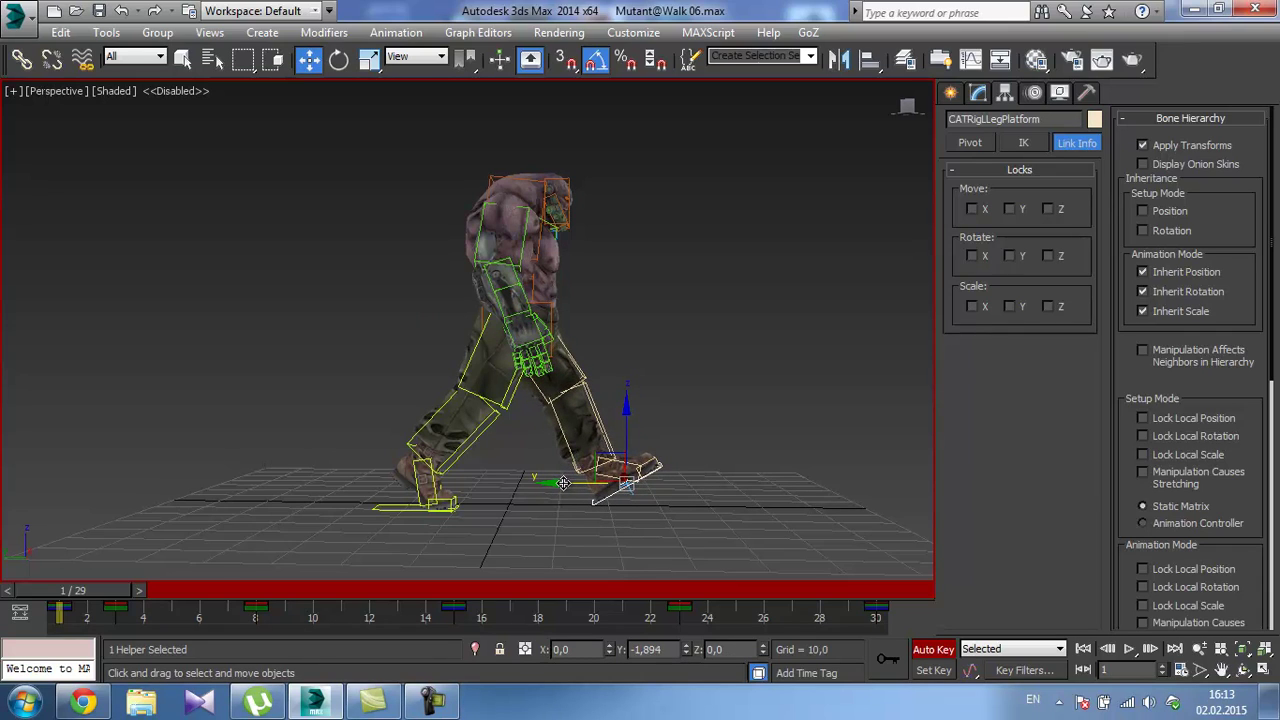
click(645, 649)
text(-25)
key(Return)
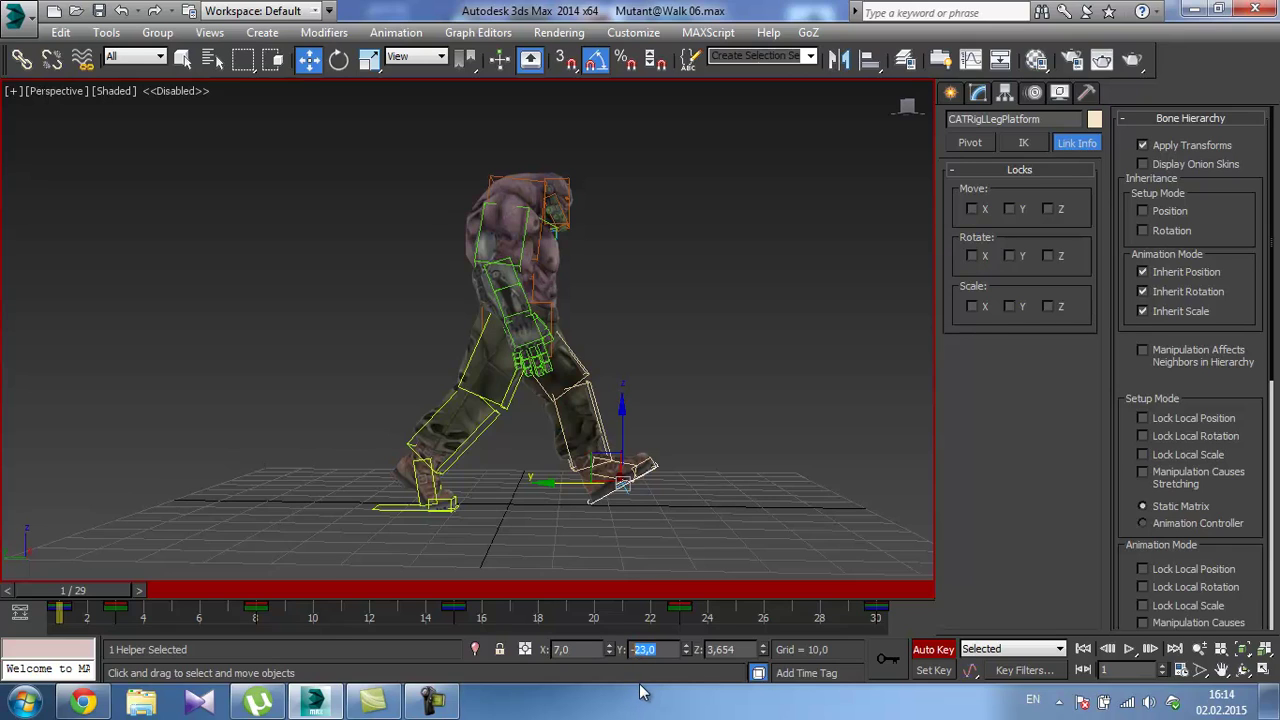
text(-24)
key(Return)
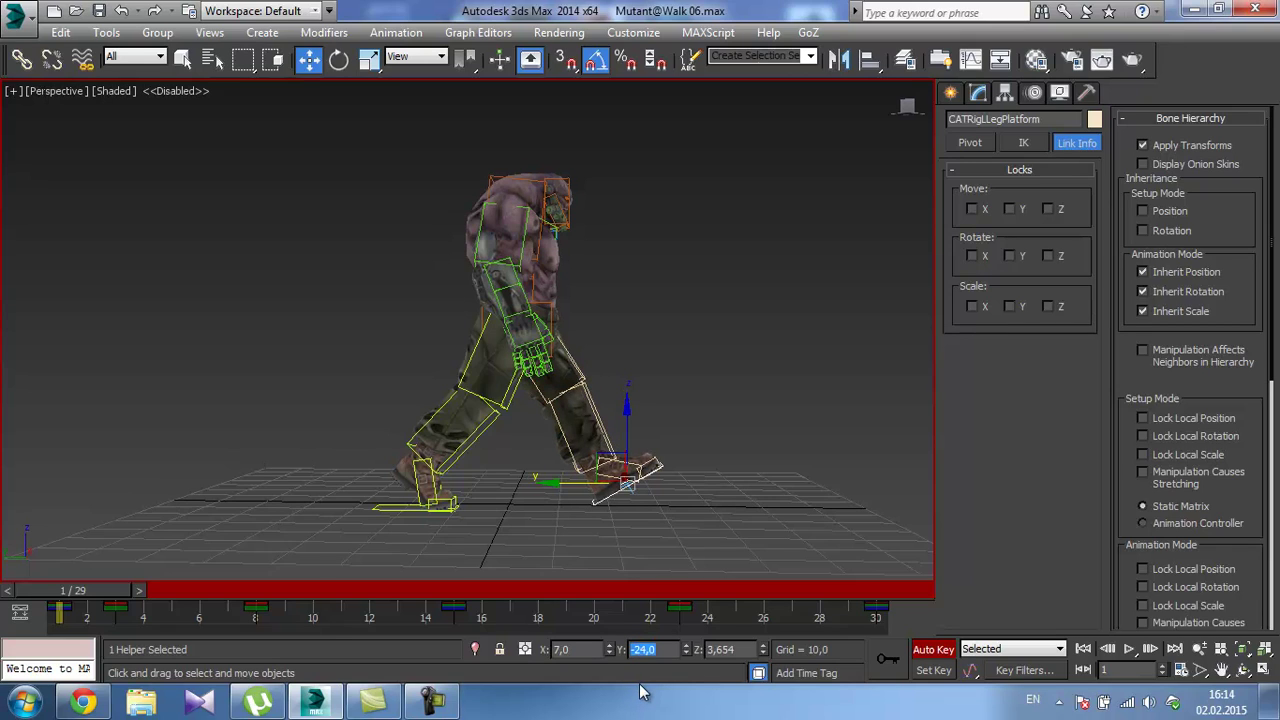
At frame 15, set the right foot platform's Y position to -24.
drag(82, 586, 480, 589)
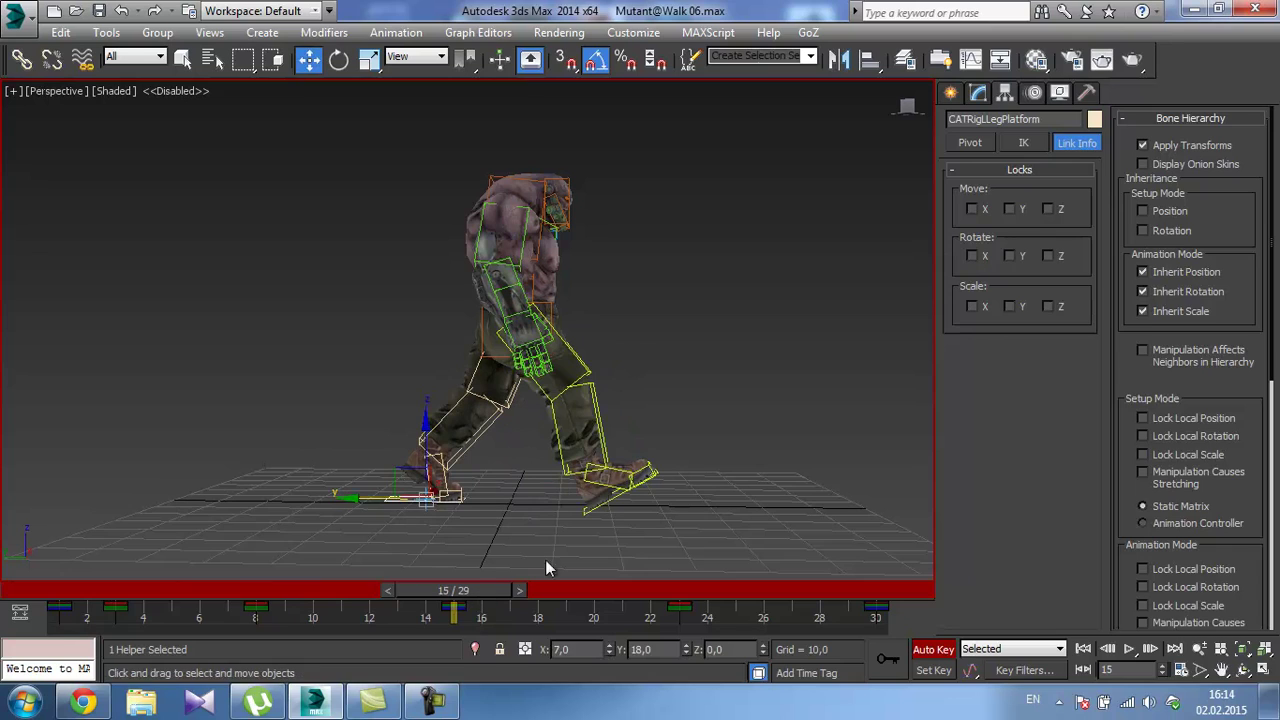
click(590, 512)
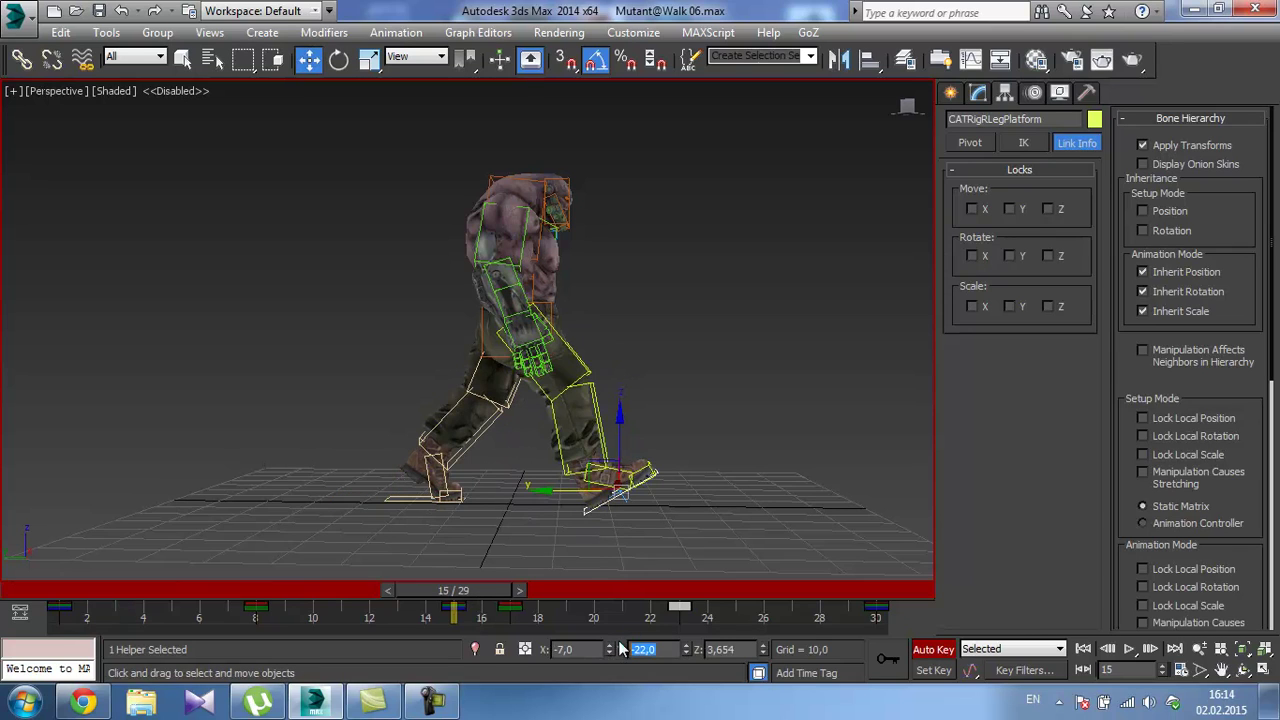
key(Return)
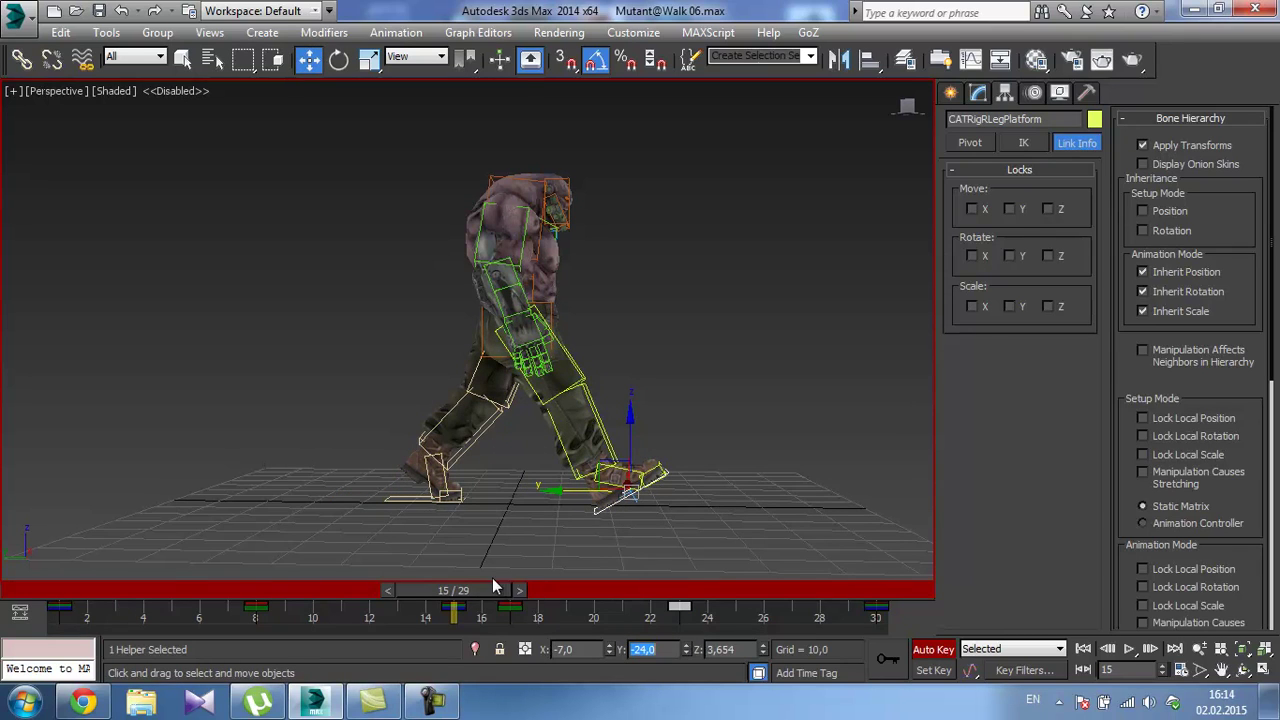
At frame 30, set the left foot platform's Y position to -24.
drag(492, 589, 916, 608)
key(w)
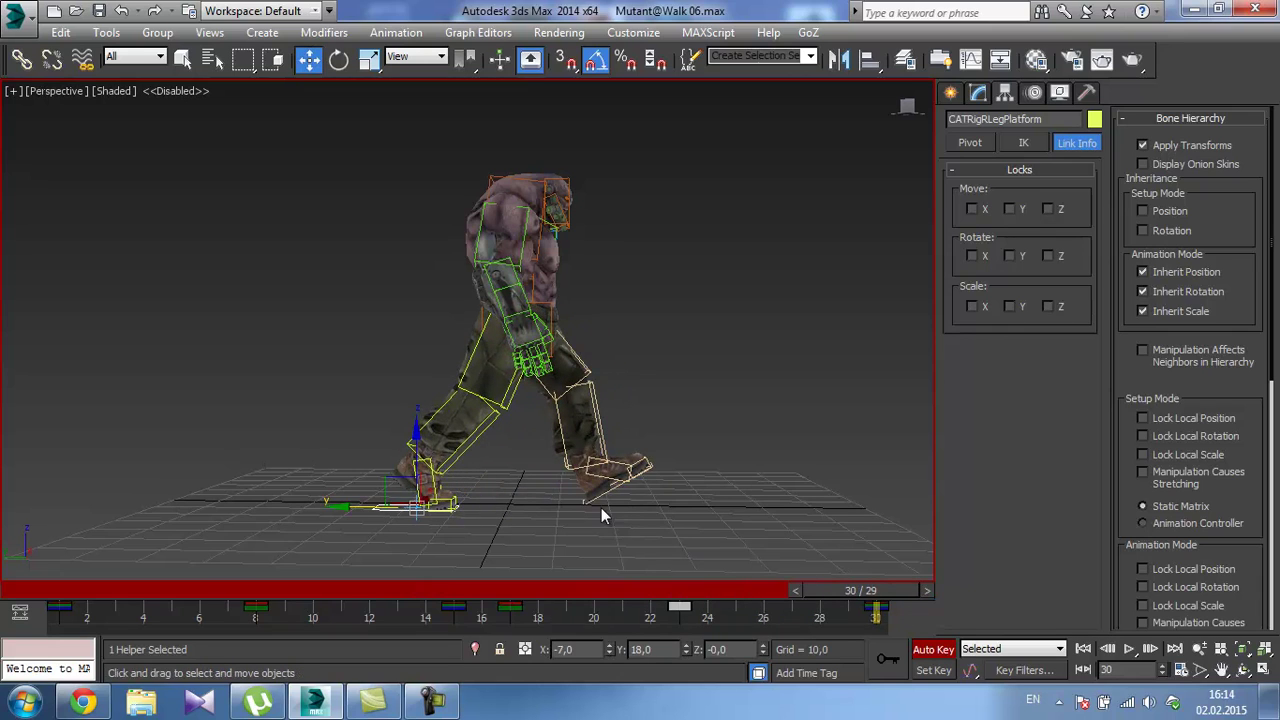
click(588, 500)
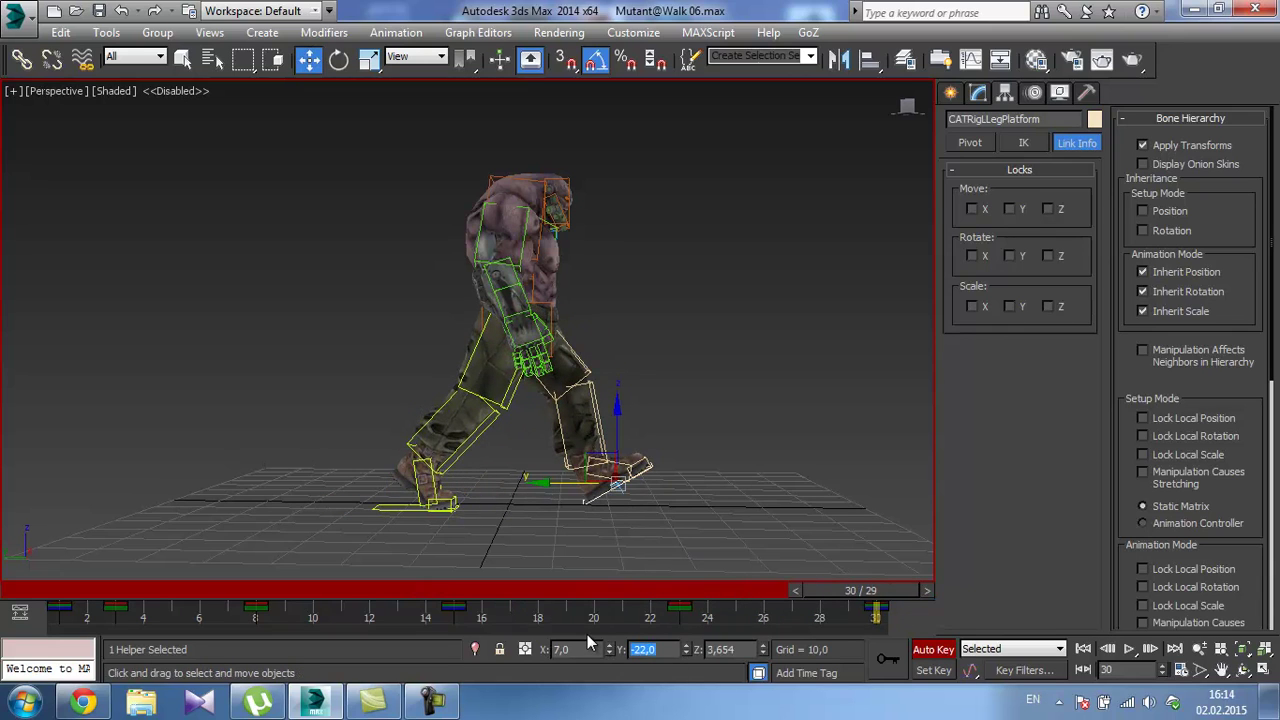
text(-24)
key(Return)
Play back the walk cycle from a three-quarter view to check the longer strides, and return to frame 1.
click(1129, 649)
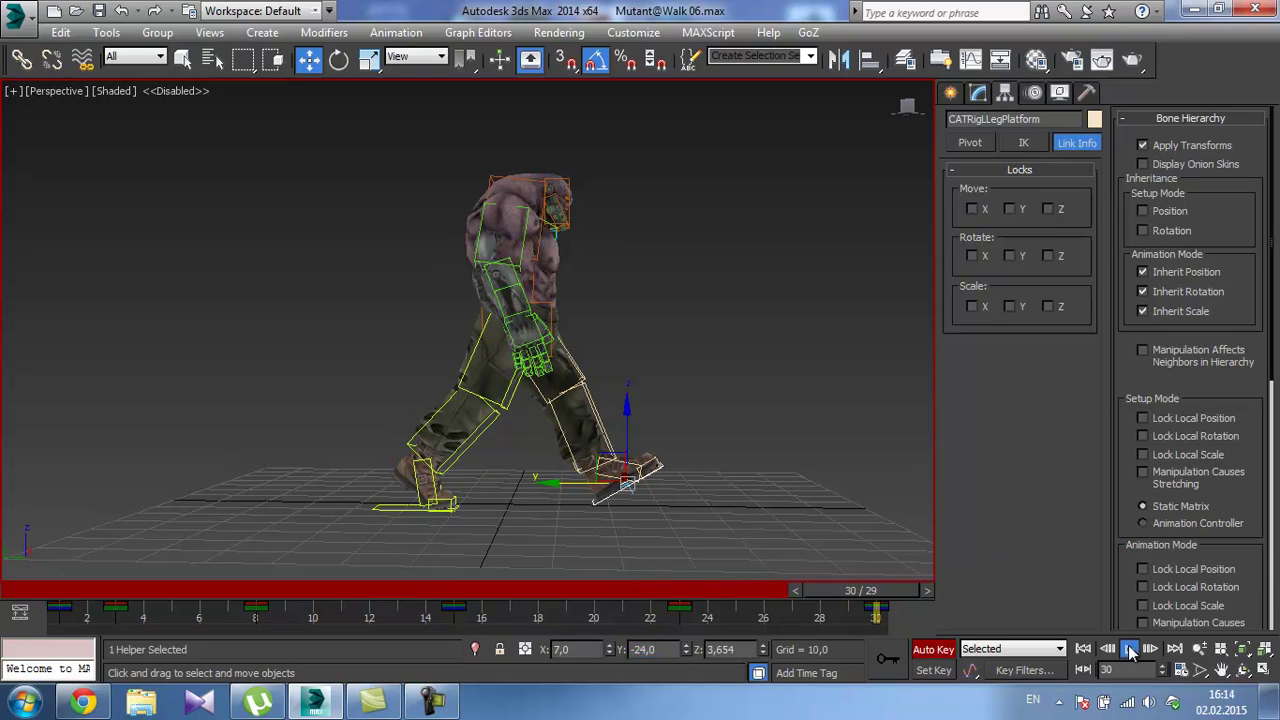
alt+middle_drag(667, 327, 585, 330)
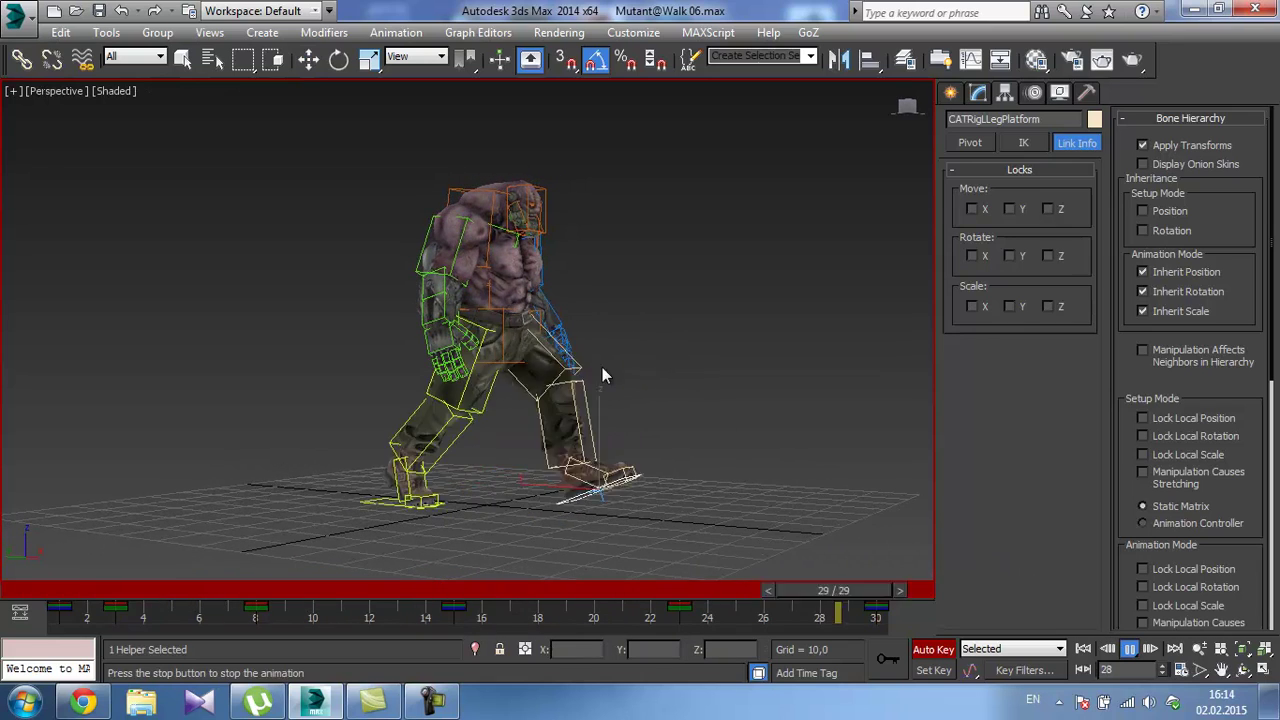
click(1130, 650)
drag(736, 596, 60, 585)
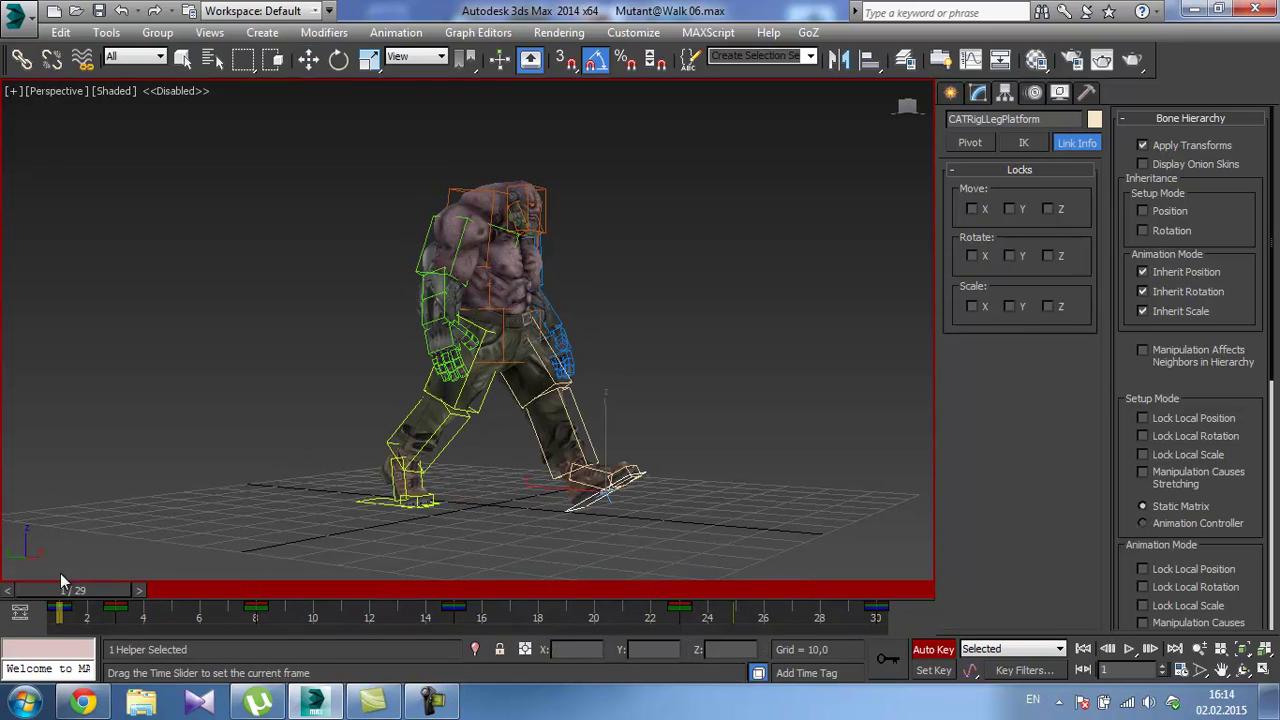
Scrub between frames 1 and 3 in a close side view to examine the left foot landing.
scroll(570, 484, up, 6)
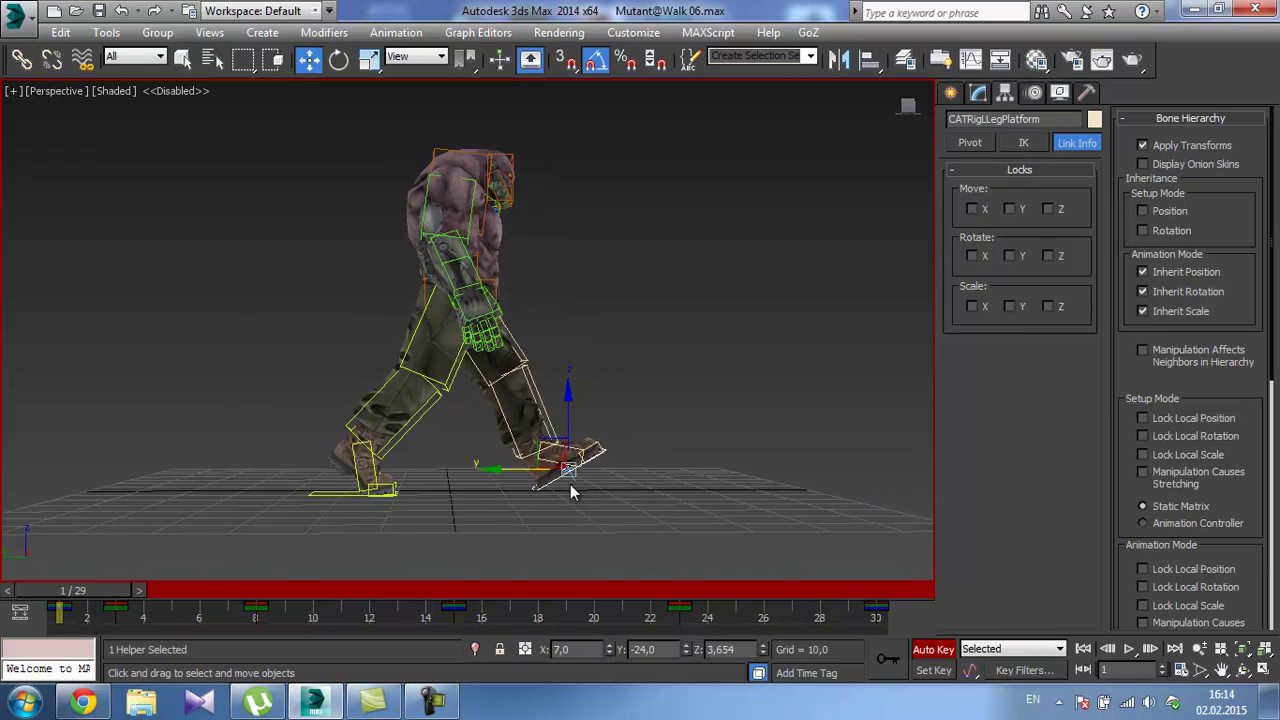
drag(97, 590, 137, 594)
key(w)
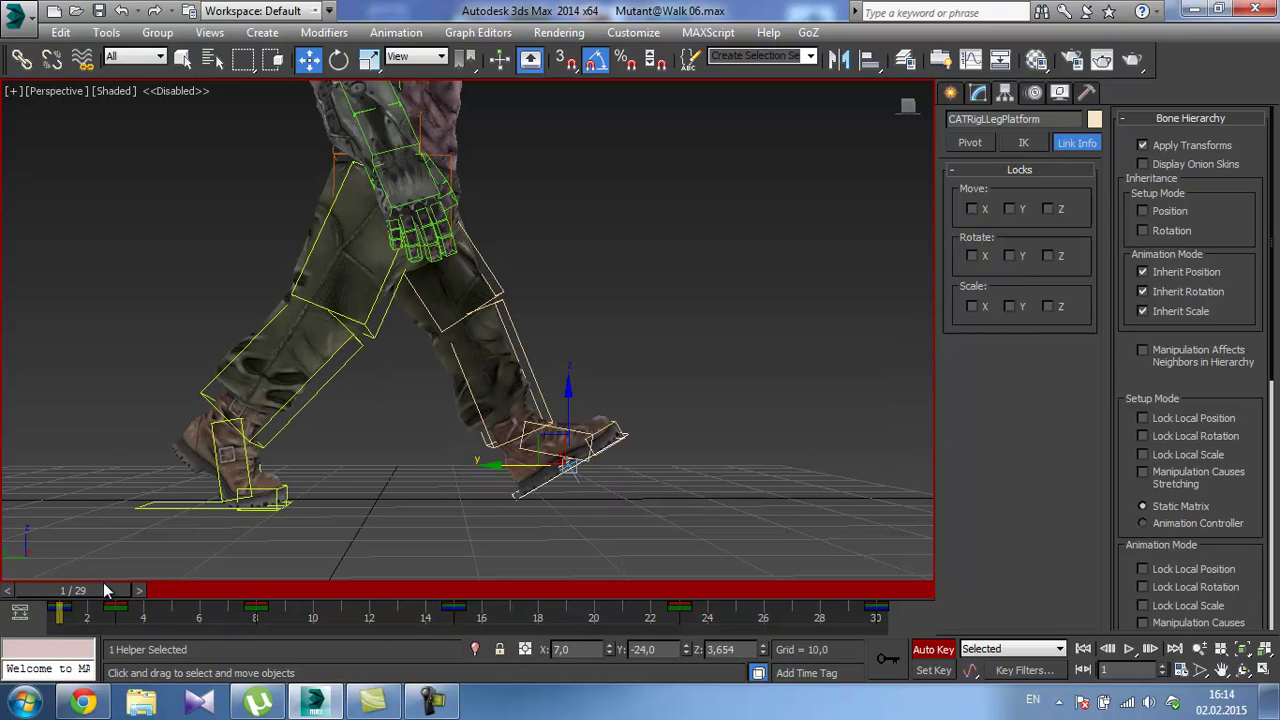
drag(103, 582, 153, 590)
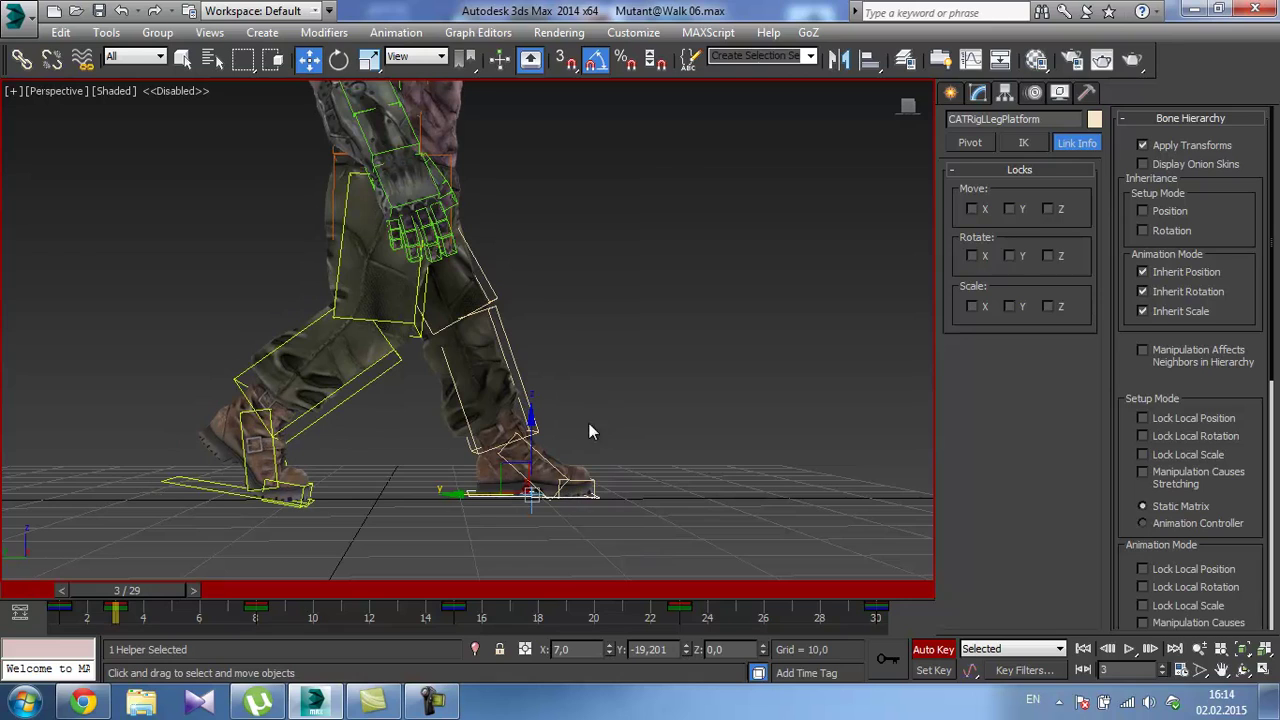
drag(166, 596, 110, 596)
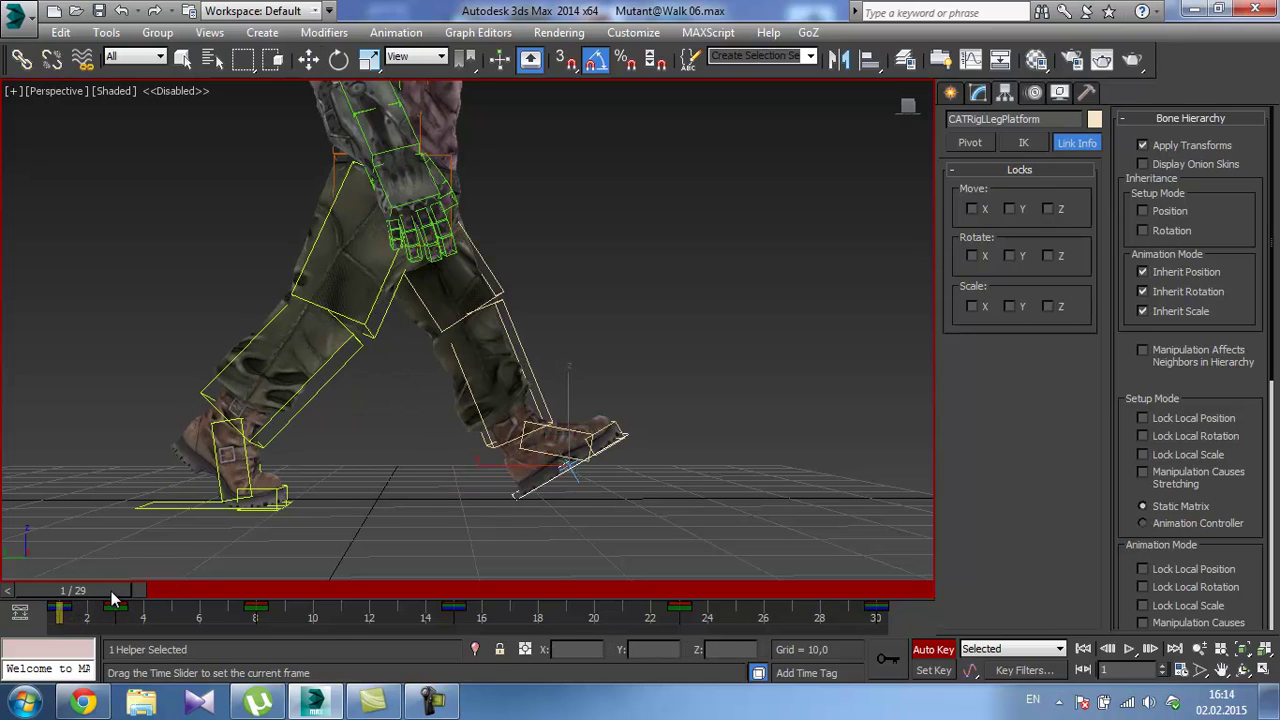
drag(114, 594, 60, 588)
key(w)
Play back the walk cycle and view the full character from a three-quarter angle.
click(1135, 649)
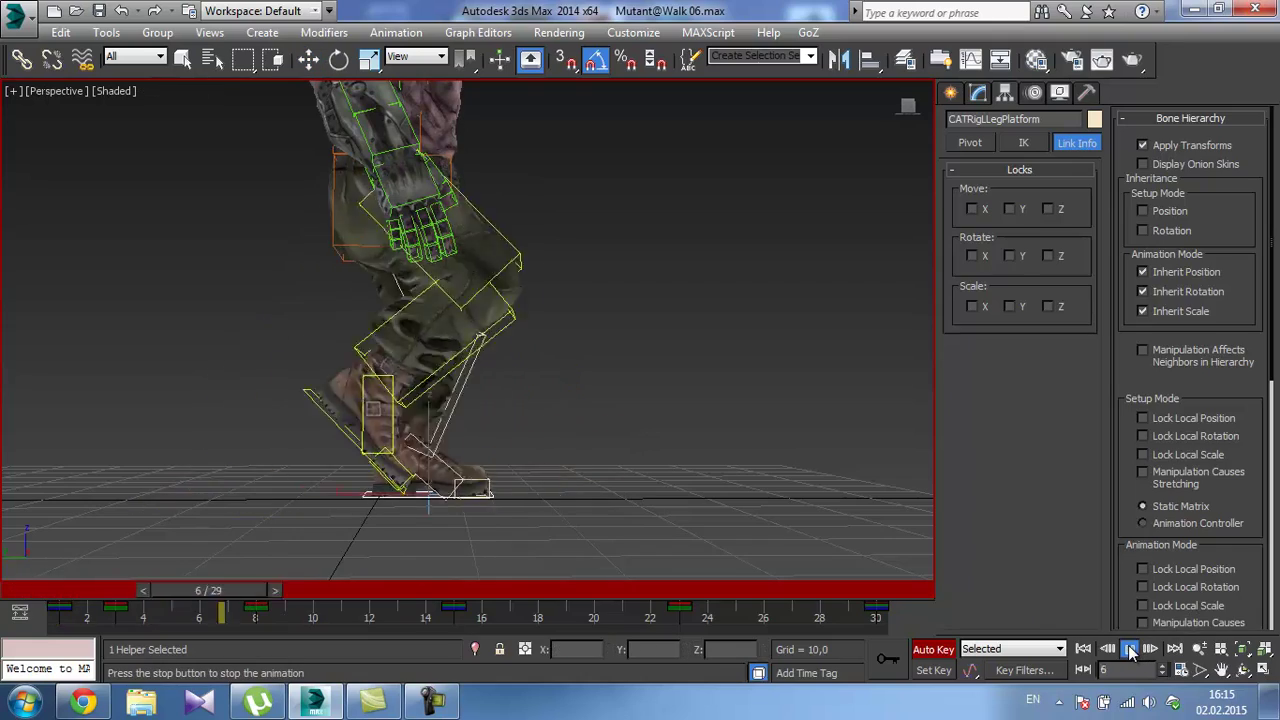
scroll(687, 357, down, 5)
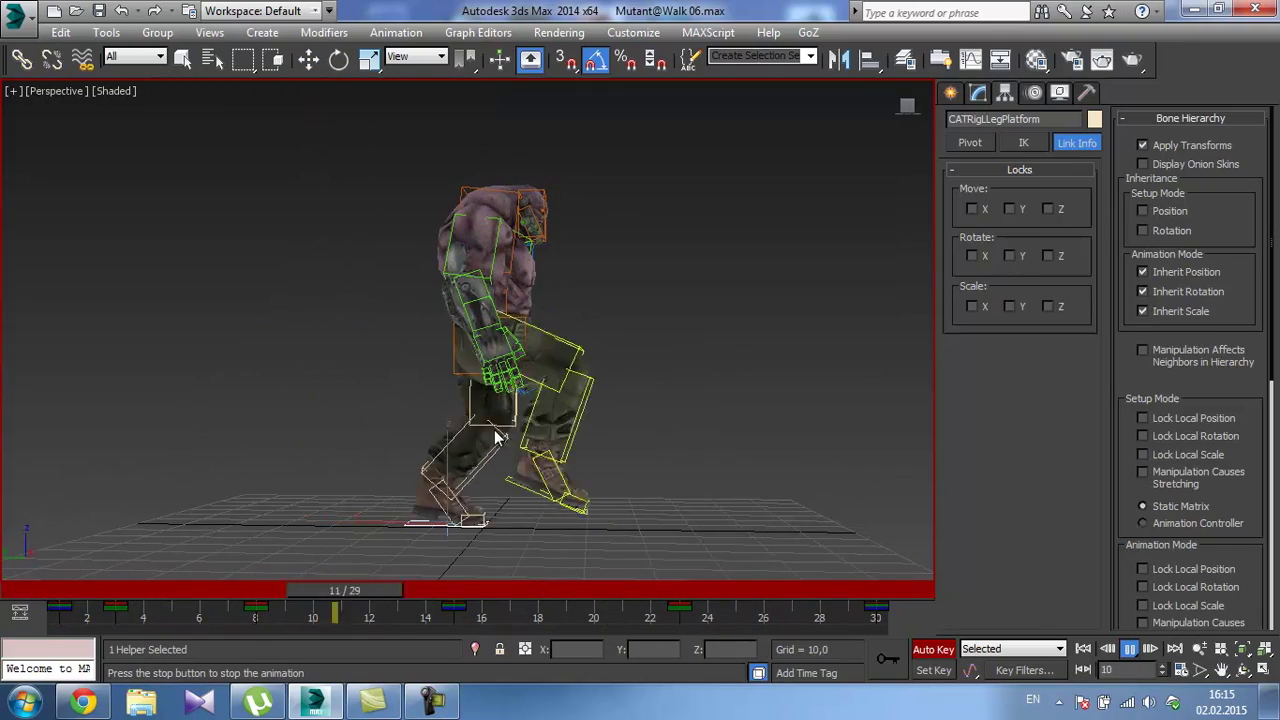
alt+middle_drag(495, 431, 531, 417)
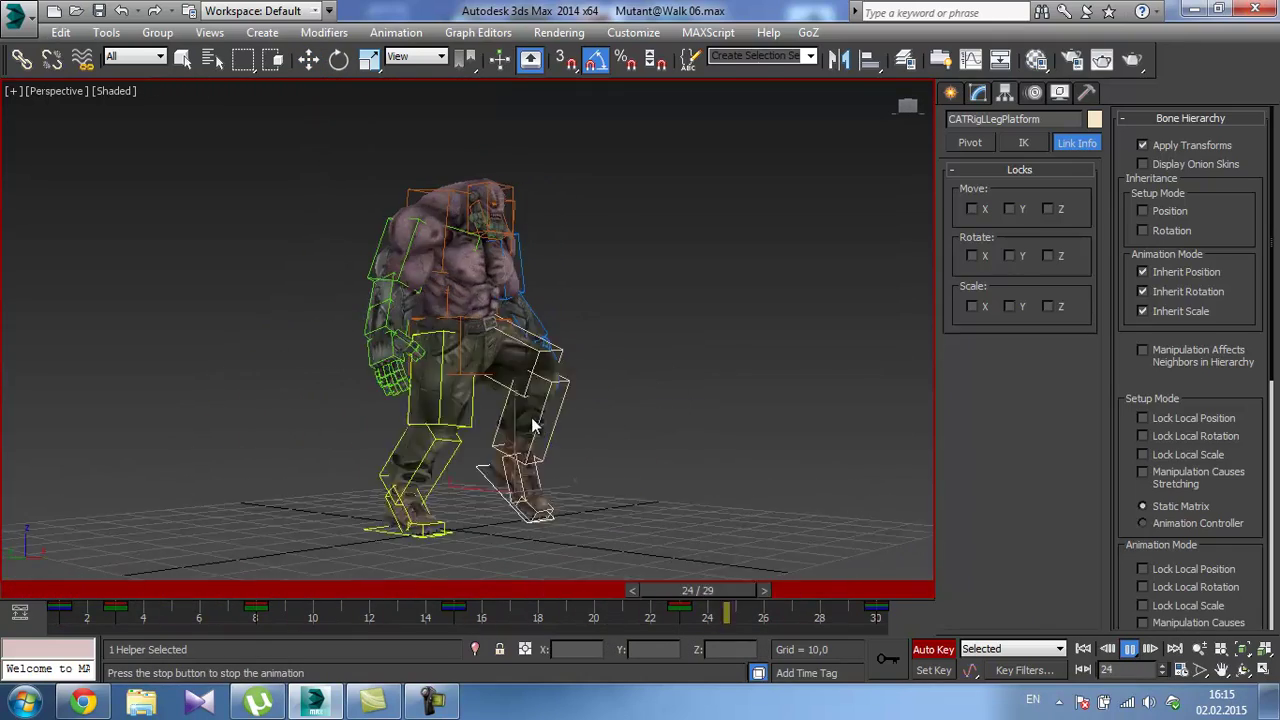
click(1128, 647)
Save the scene as an incremented copy named Mutant@Walk 07.
click(16, 14)
click(67, 224)
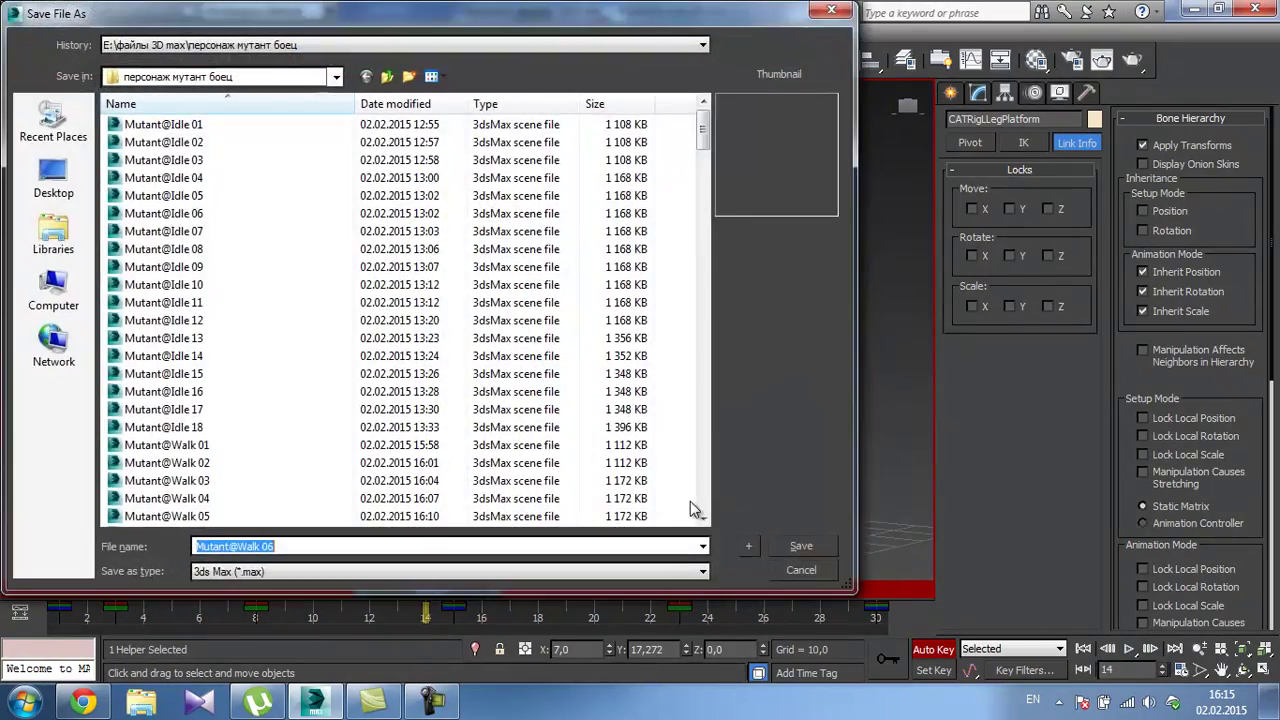
click(753, 547)
At frame 8, bend the right toe bone by about -27 degrees around its local Z axis.
alt+middle_drag(482, 332, 529, 286)
scroll(529, 286, up, 3)
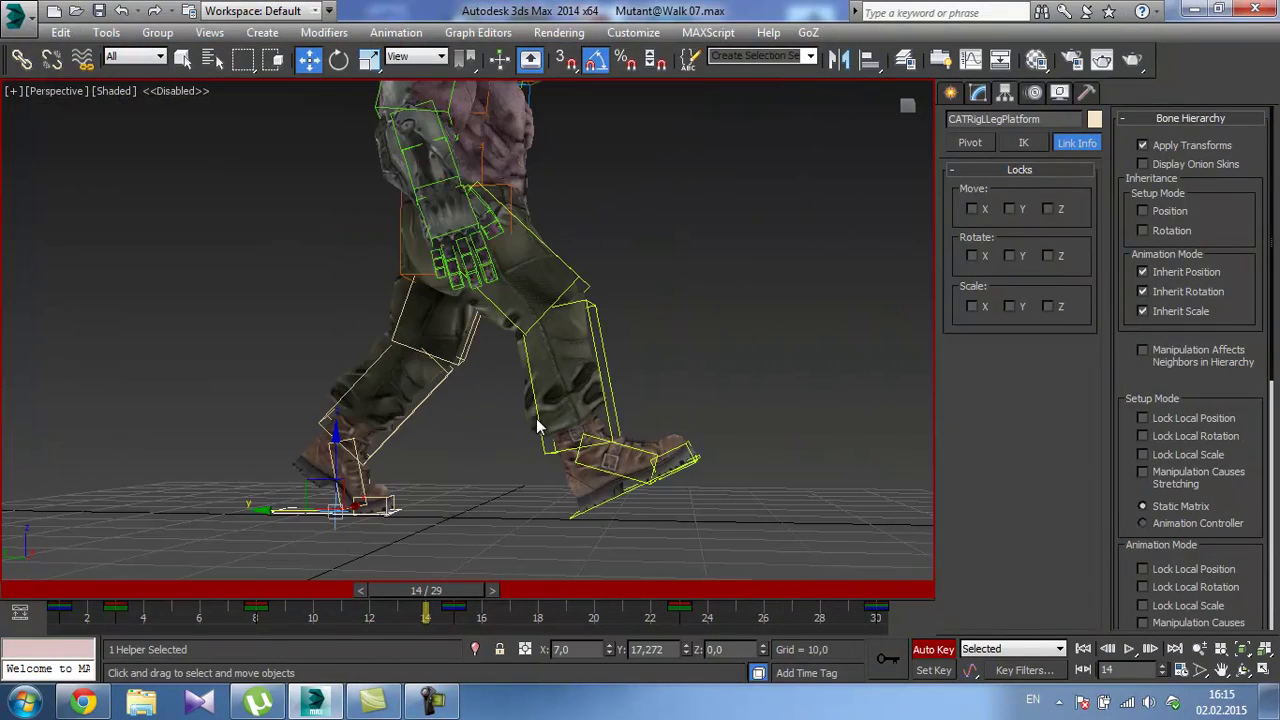
drag(458, 589, 289, 571)
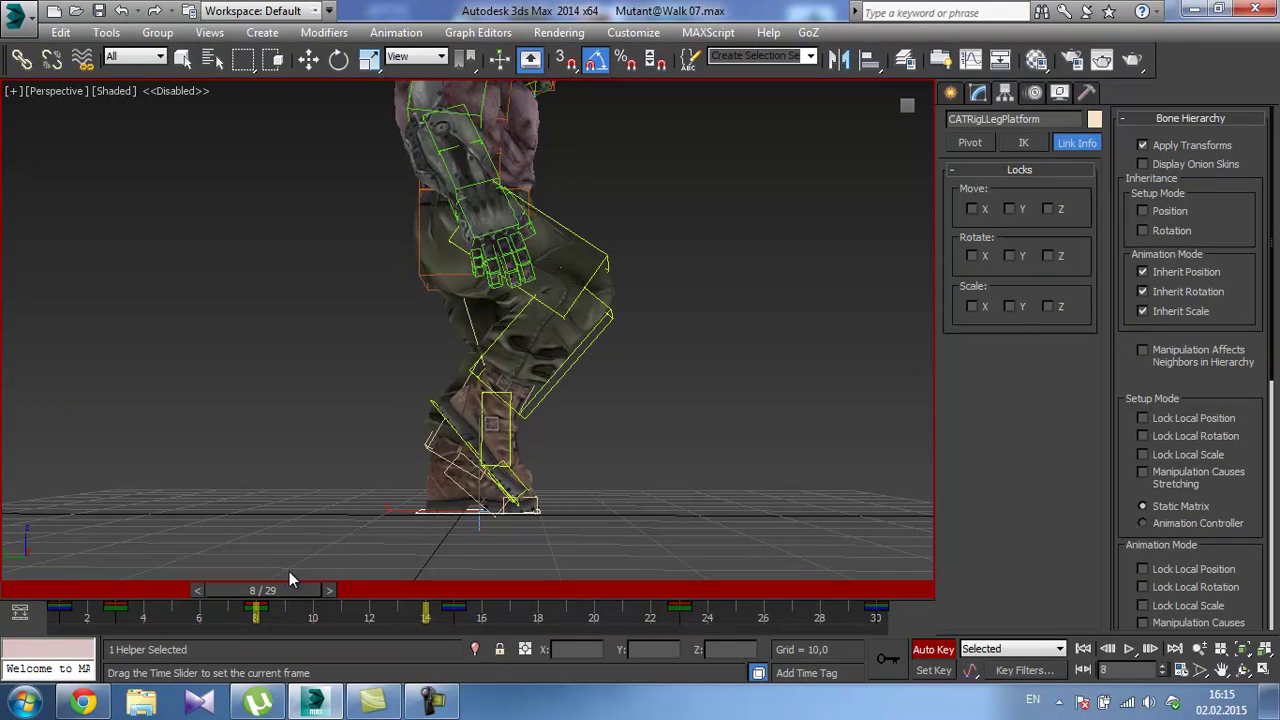
key(w)
click(513, 481)
middle_drag(537, 456, 525, 438)
scroll(519, 448, up, 3)
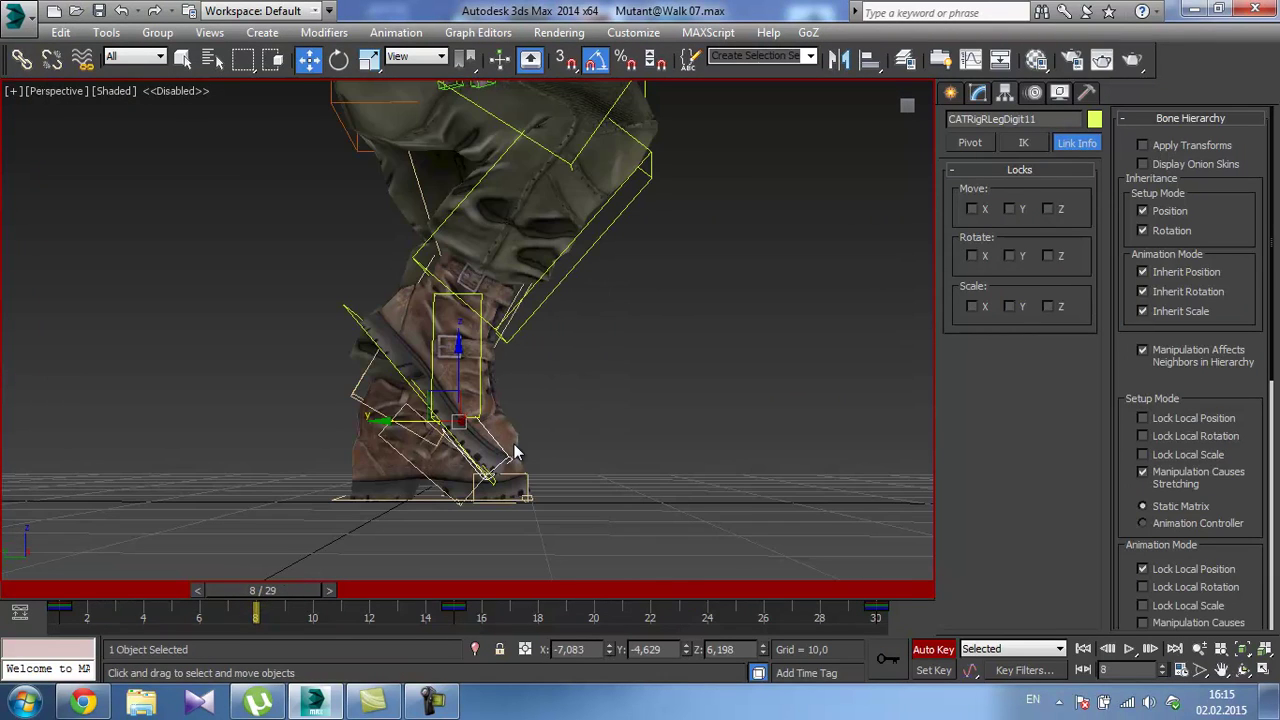
key(e)
drag(522, 393, 532, 447)
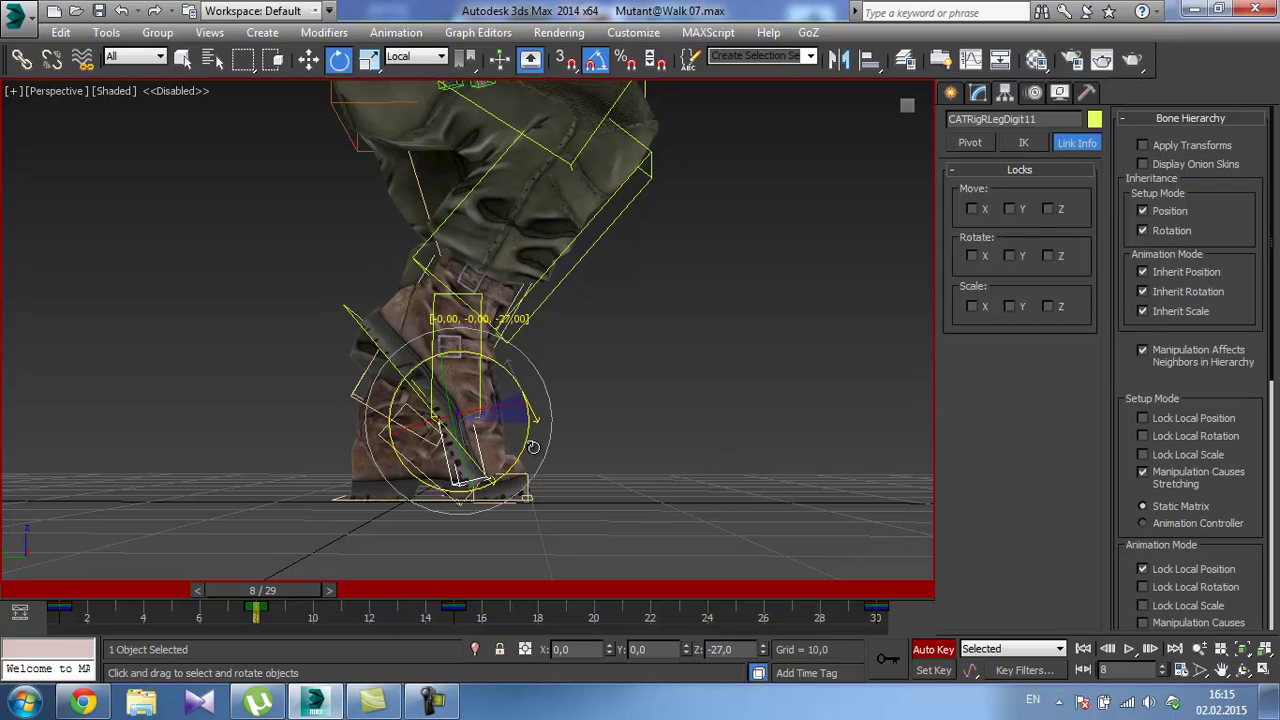
alt+middle_drag(533, 447, 508, 453)
drag(476, 412, 471, 459)
alt+middle_drag(471, 459, 447, 443)
At frame 23, bend the left toe bone by -27 degrees around its local Z axis.
drag(307, 590, 482, 595)
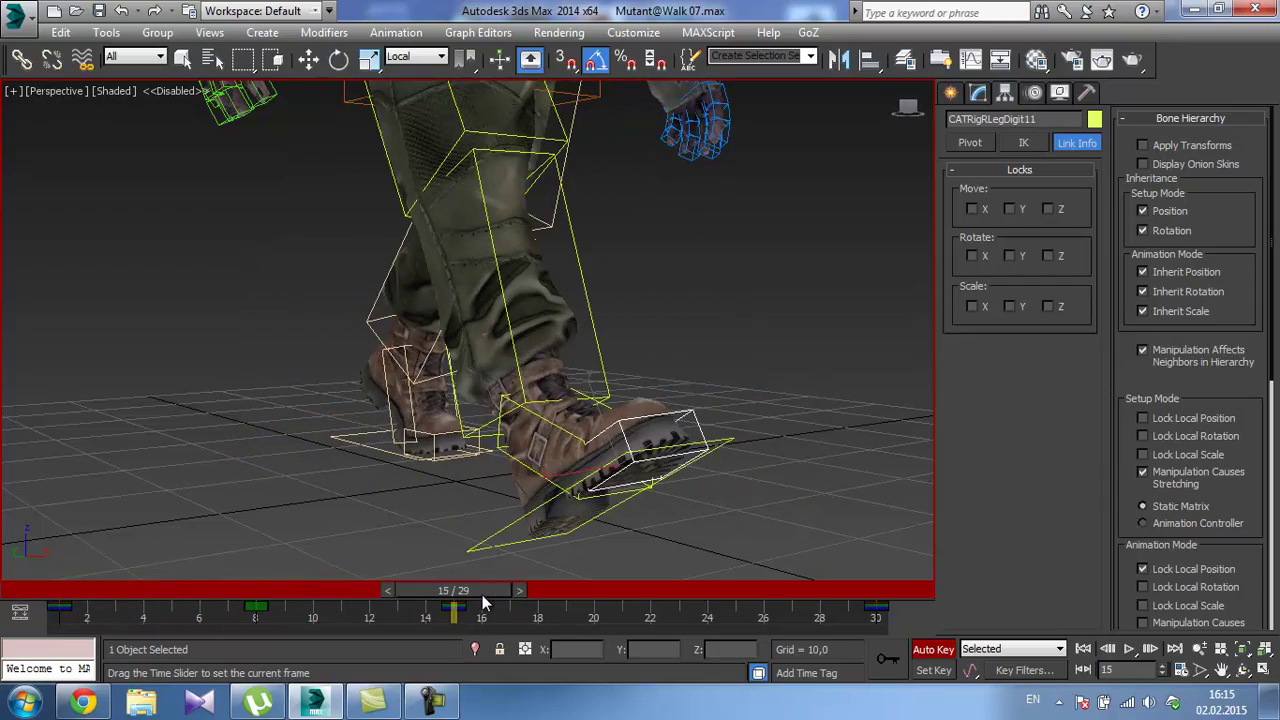
key(e)
alt+middle_drag(449, 539, 654, 468)
scroll(527, 445, down, 5)
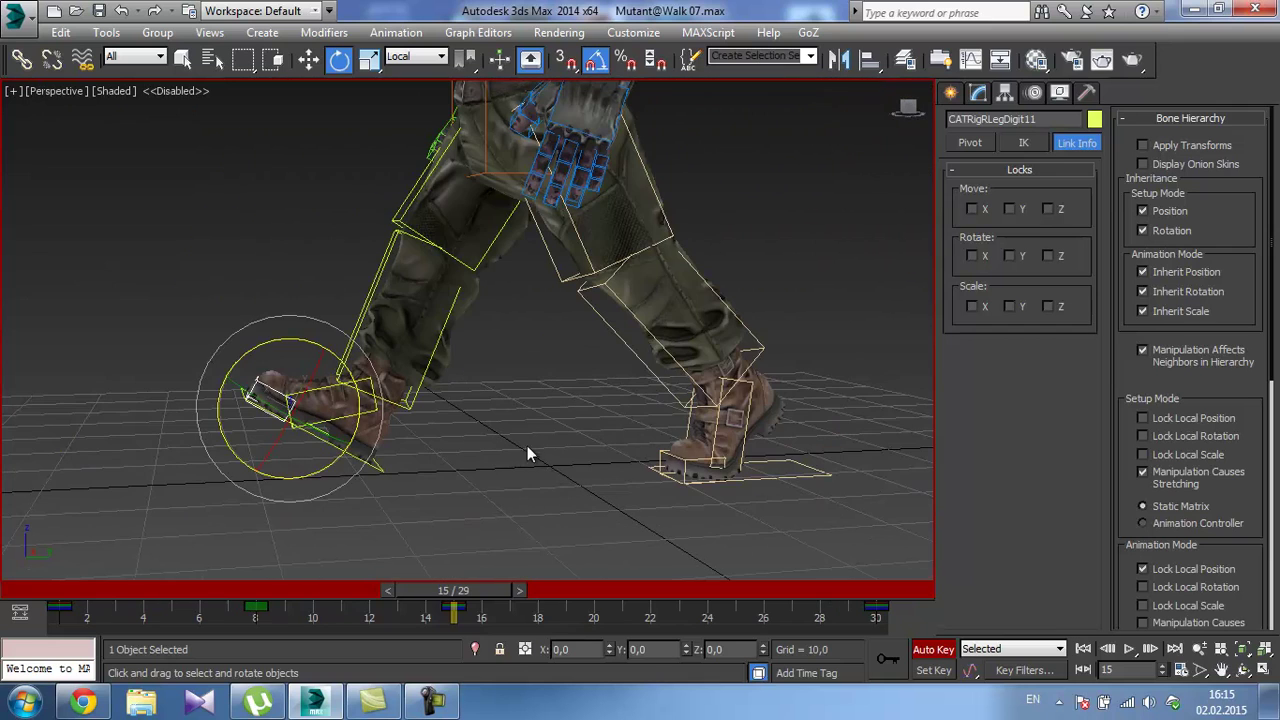
click(689, 463)
drag(480, 590, 693, 594)
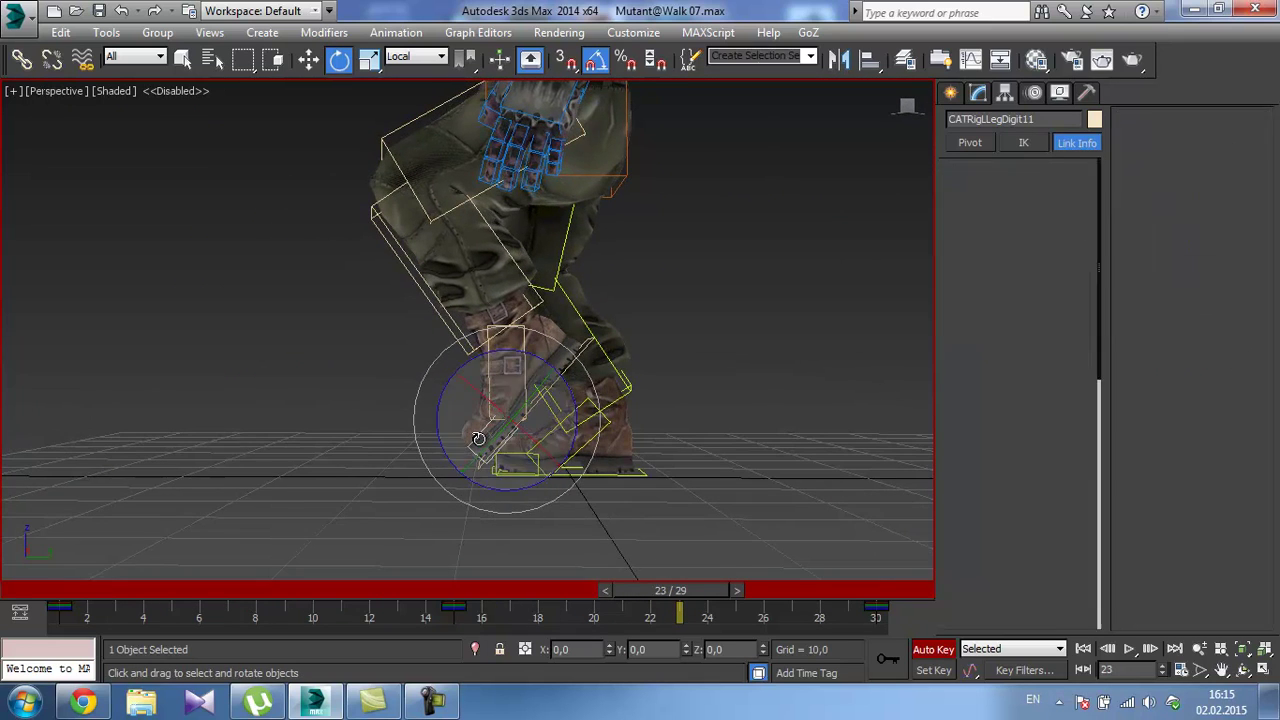
drag(445, 437, 471, 484)
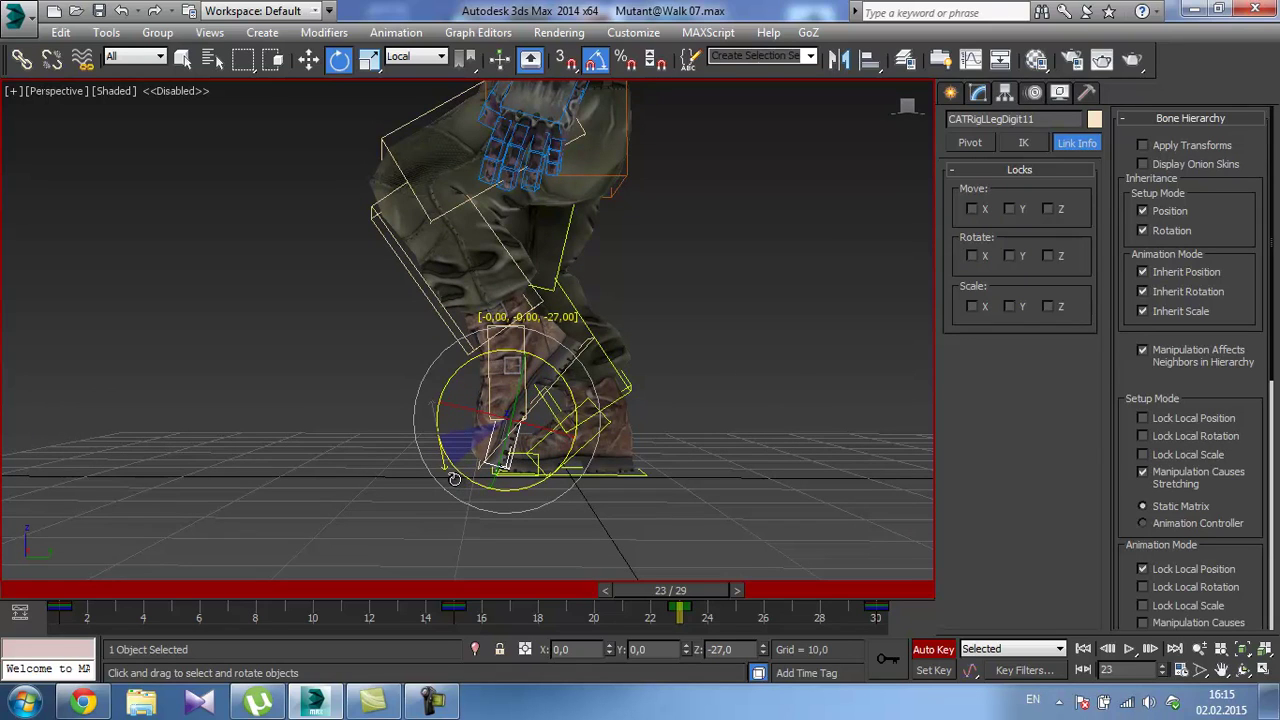
drag(447, 475, 447, 475)
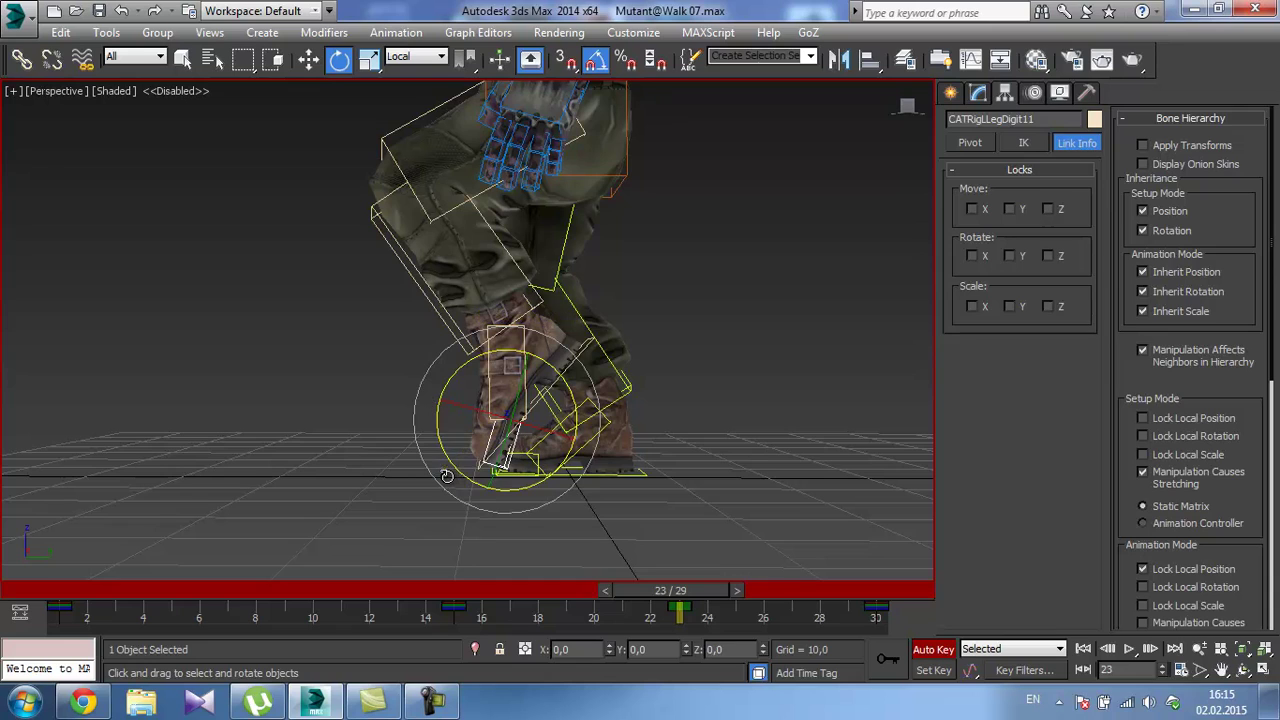
Play back the walk cycle from the side to check the toe bending on both feet.
drag(712, 591, 750, 586)
key(e)
click(1130, 650)
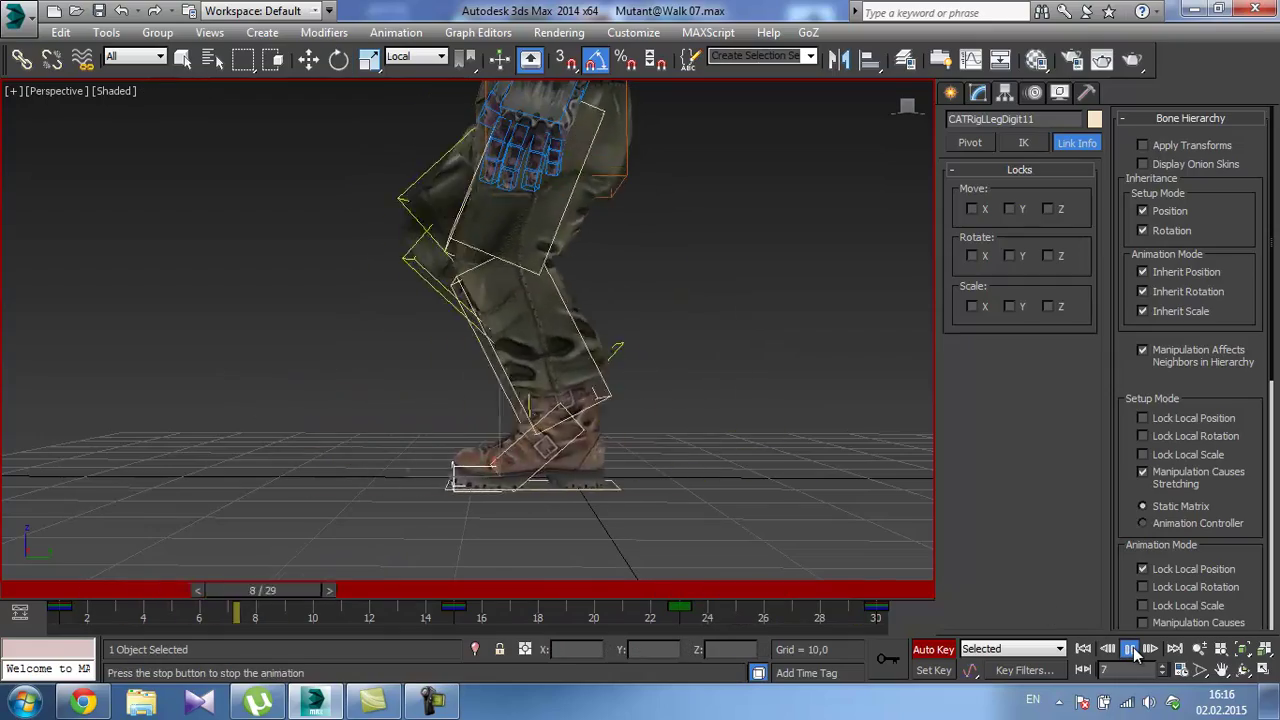
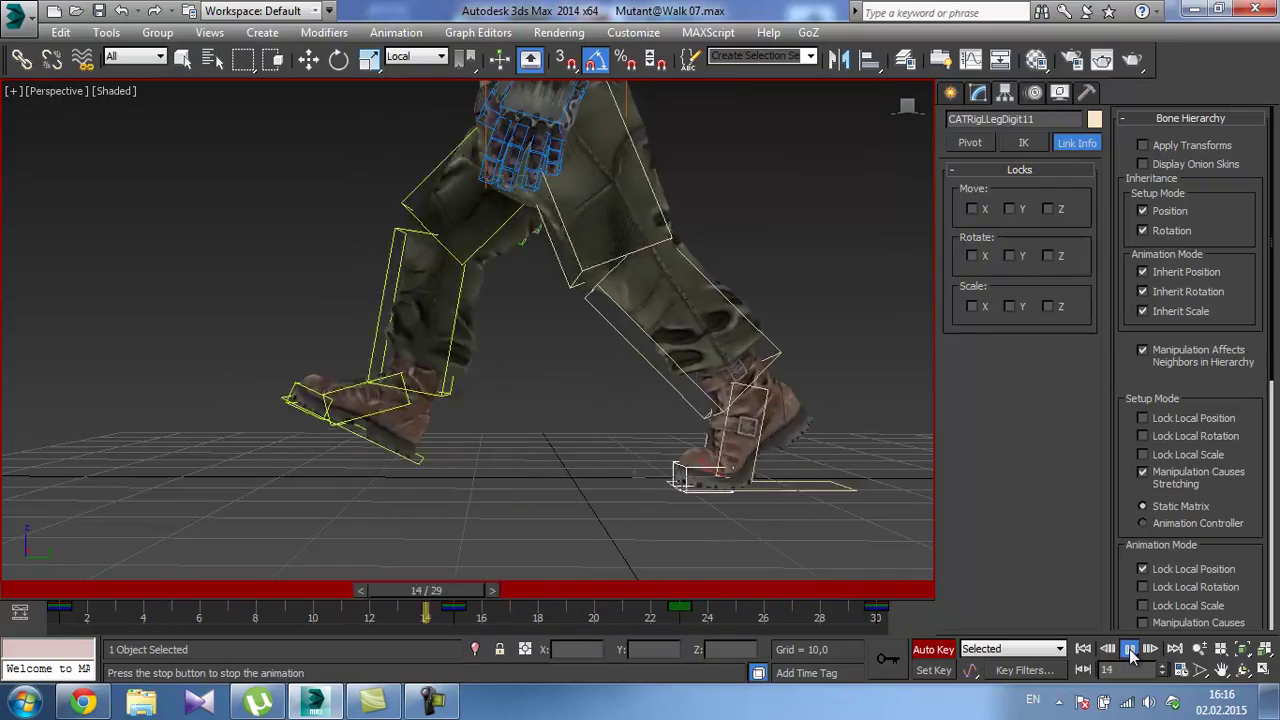
click(1128, 649)
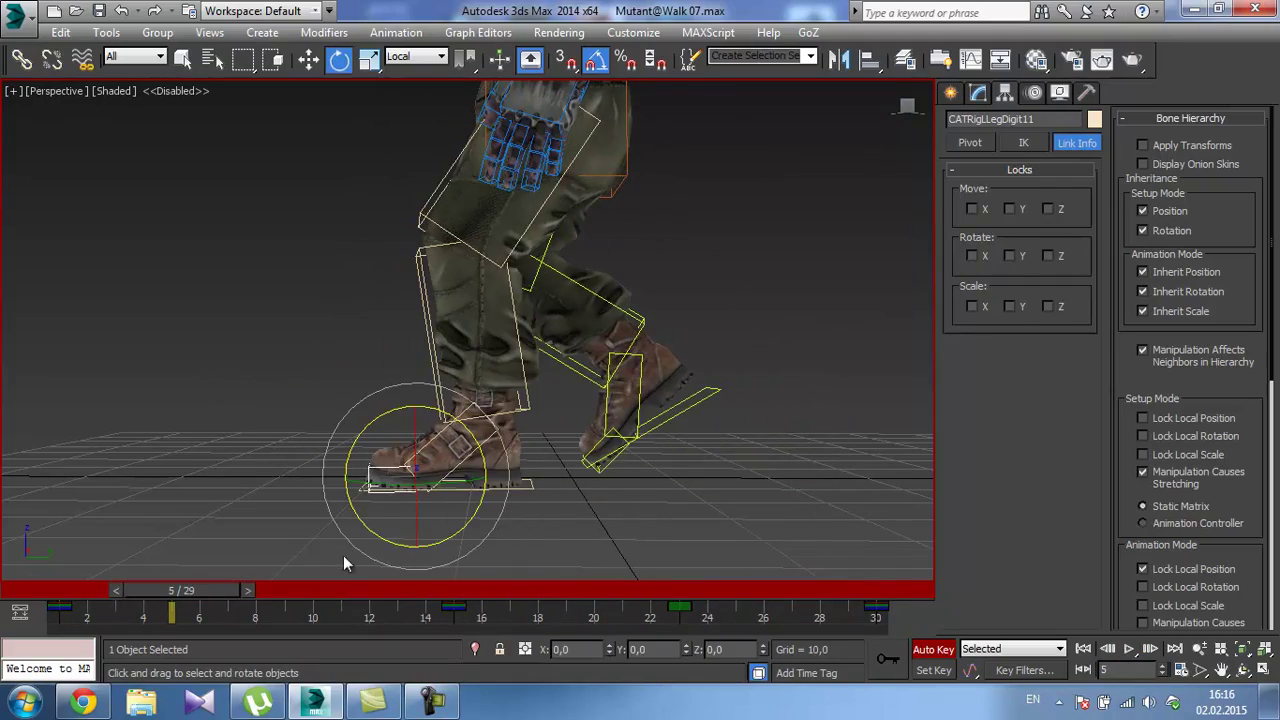
Rotate the left toe bone up about 13 degrees at frame 1, and by about -9 degrees at frame 3 to lie flat on the ground.
drag(204, 591, 54, 591)
alt+middle_drag(240, 432, 551, 354)
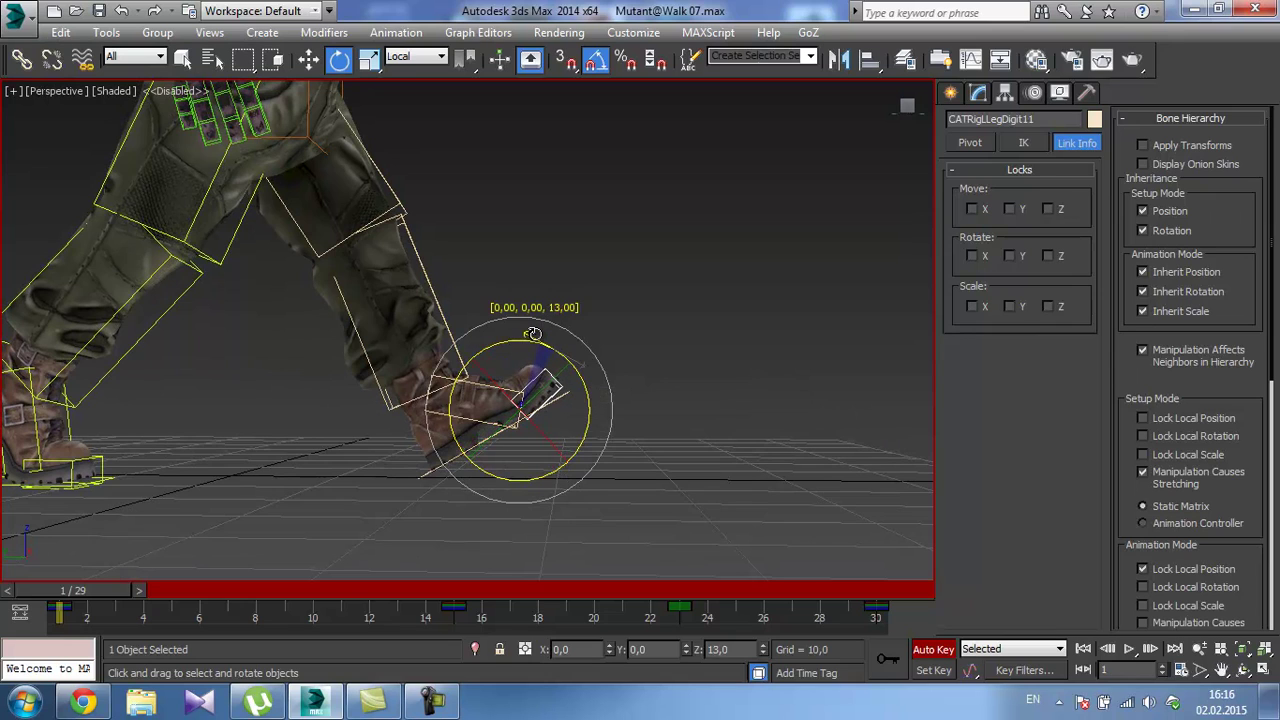
drag(92, 590, 155, 584)
drag(478, 430, 530, 420)
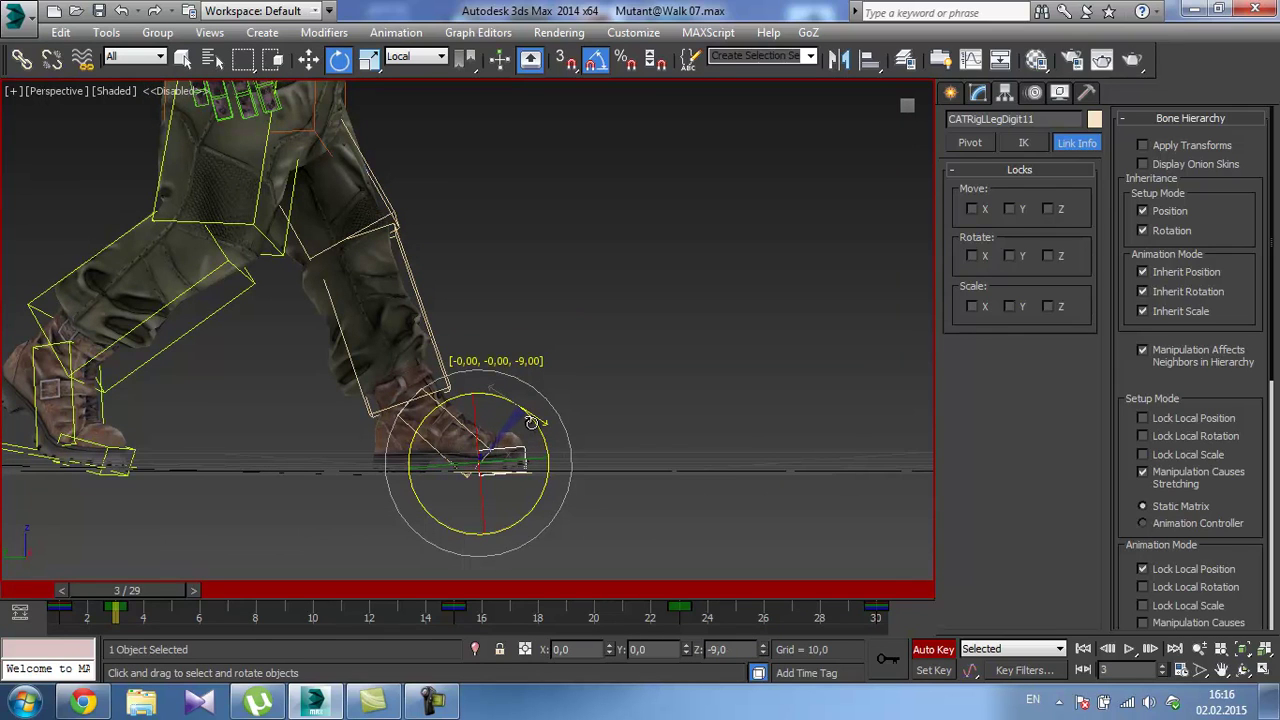
drag(533, 422, 533, 423)
alt+middle_drag(533, 423, 521, 437)
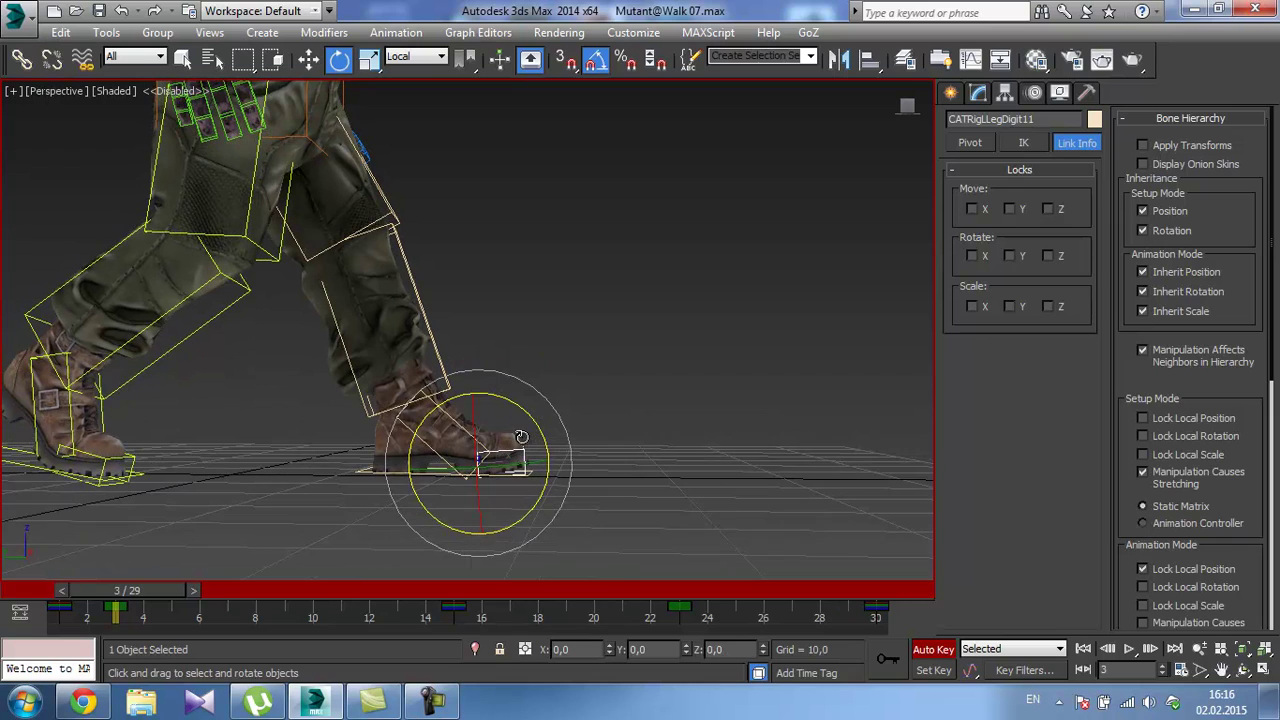
Rotate the right toe bone upward at frame 15, and flatten it against the ground at frame 17.
click(134, 465)
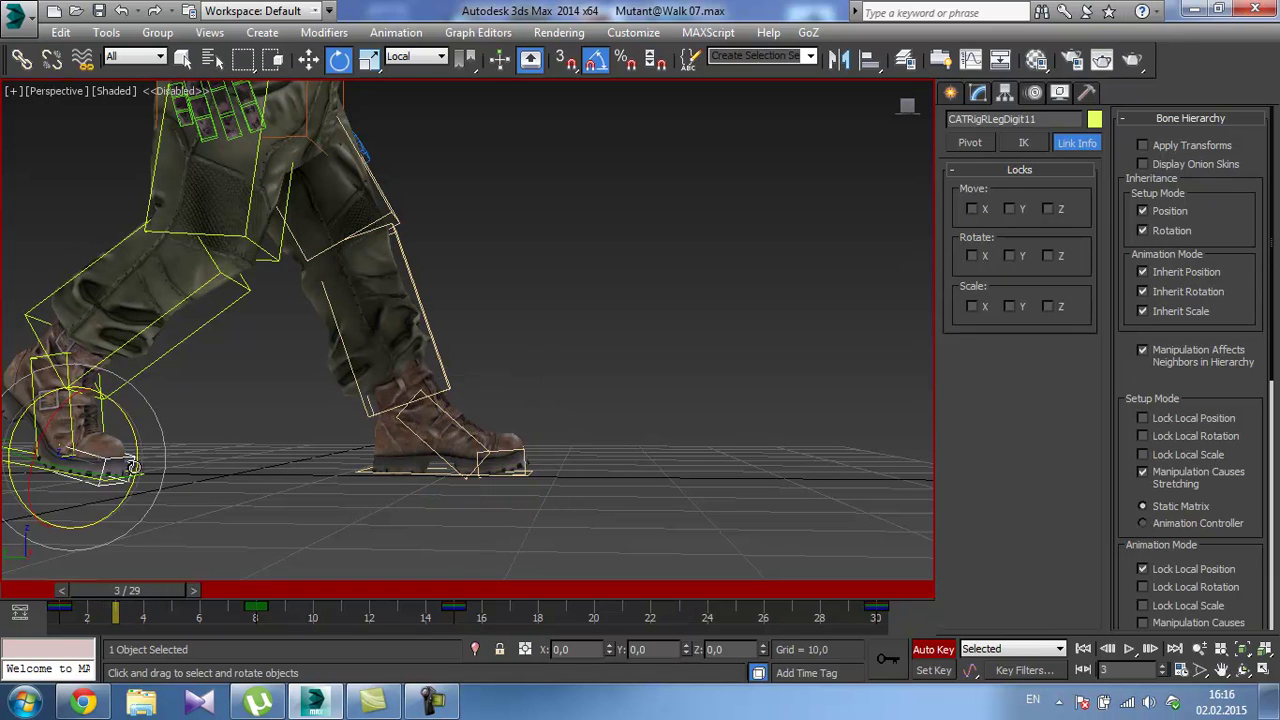
drag(157, 590, 487, 598)
key(e)
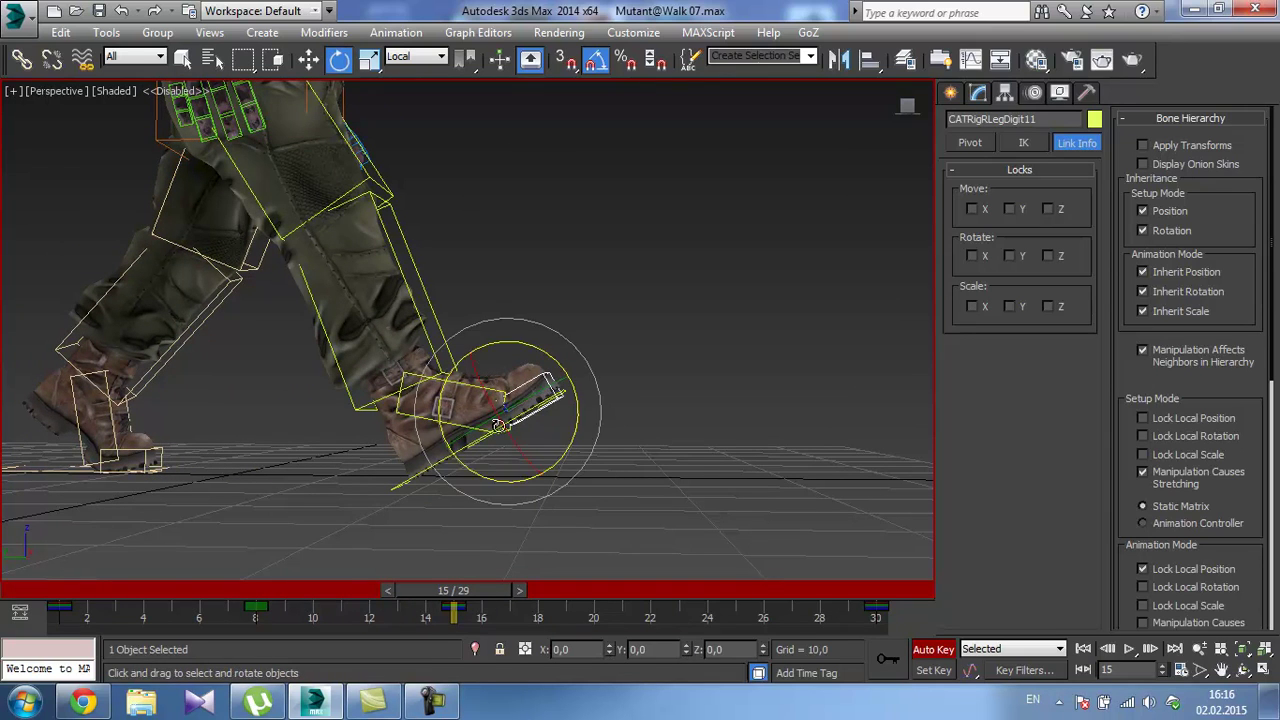
drag(540, 350, 516, 332)
drag(507, 592, 546, 589)
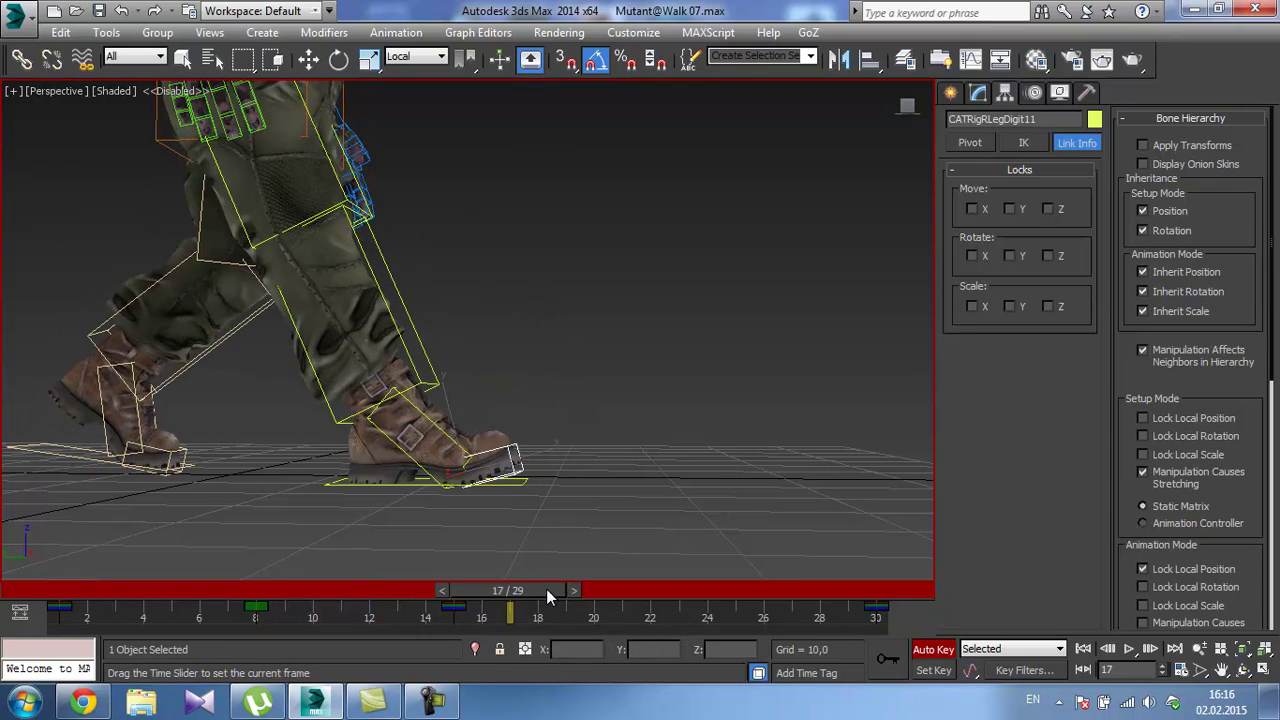
drag(524, 431, 538, 450)
alt+middle_drag(538, 450, 545, 454)
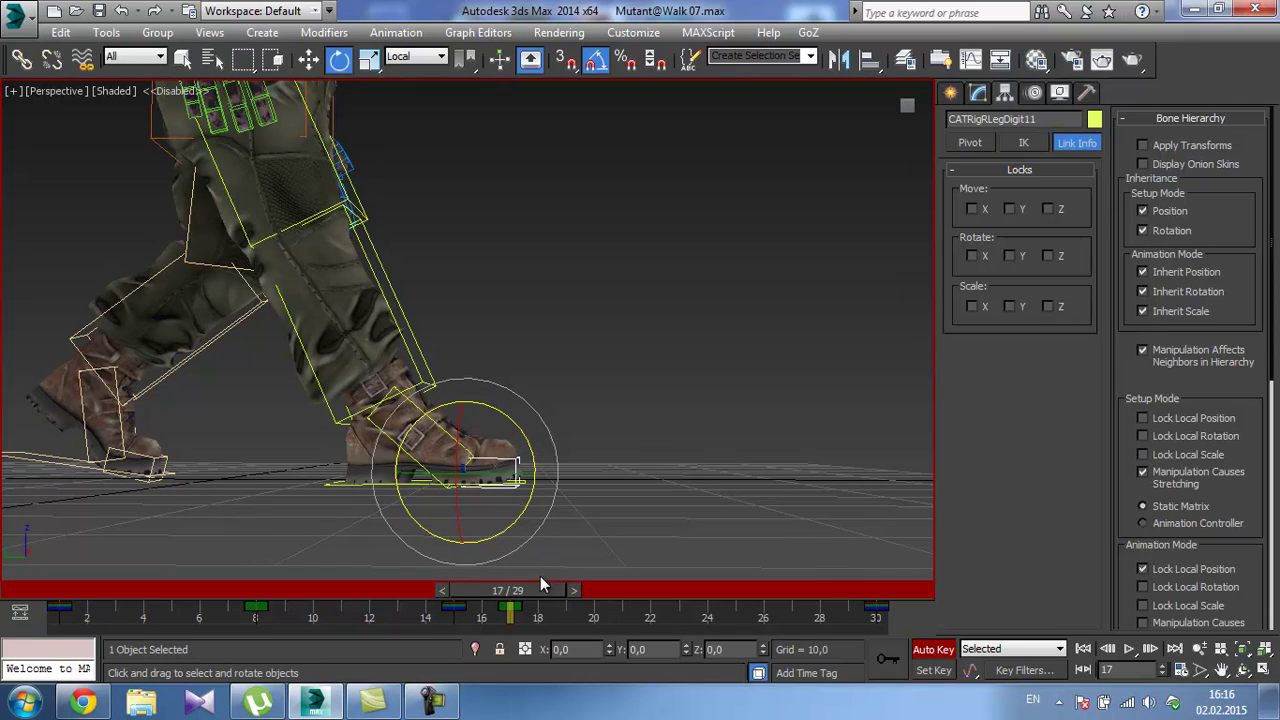
At frame 3, rotate the left toe bone slightly down to lie flat, and check it in playback.
drag(540, 588, 178, 592)
drag(525, 425, 527, 437)
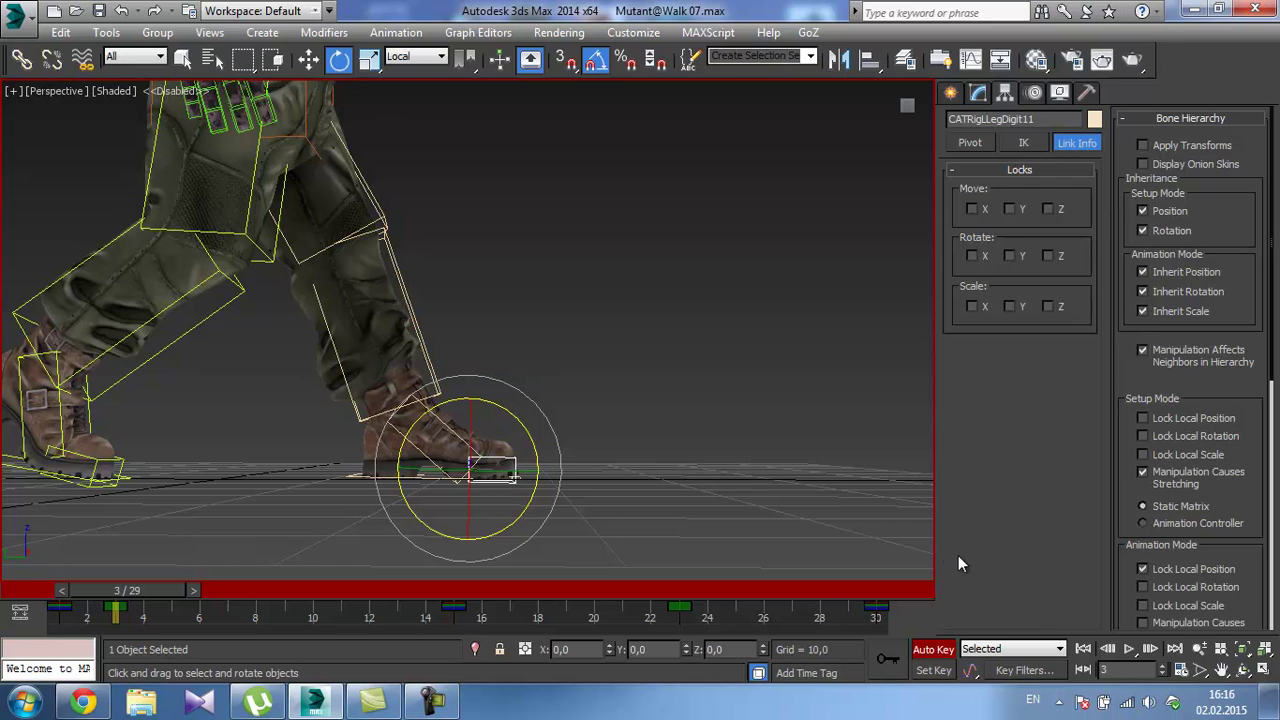
click(1128, 649)
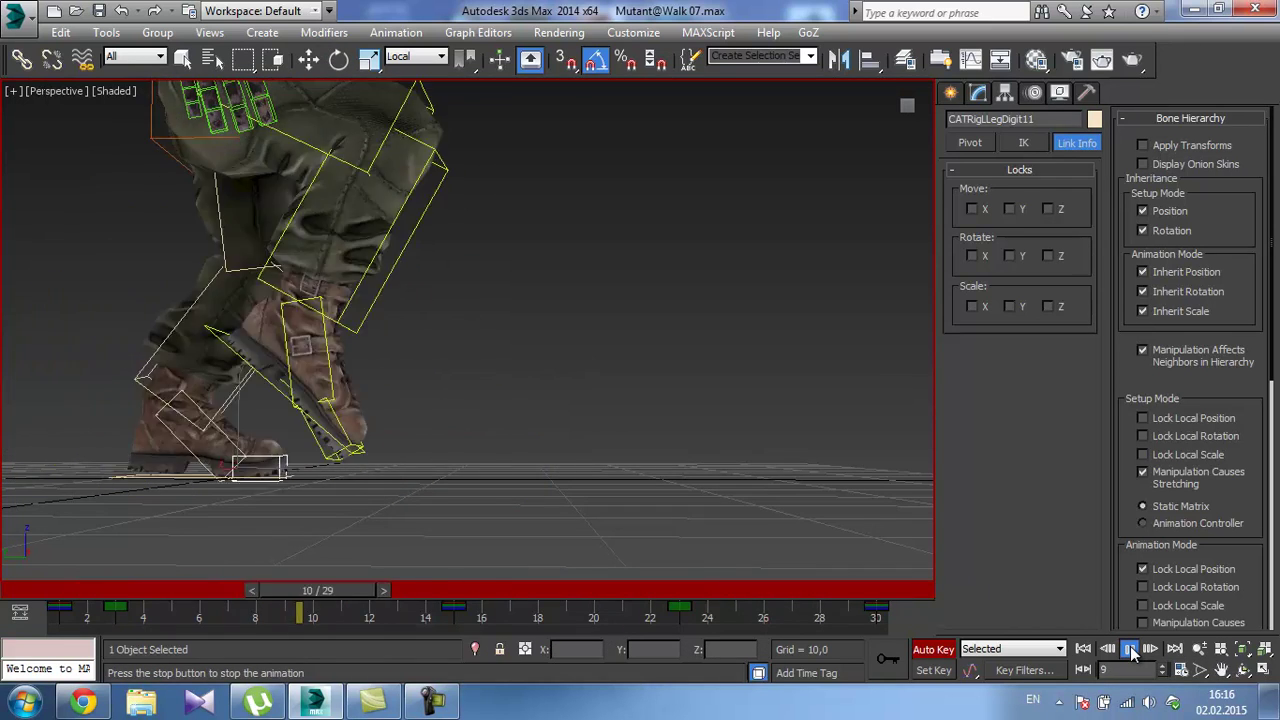
click(1129, 649)
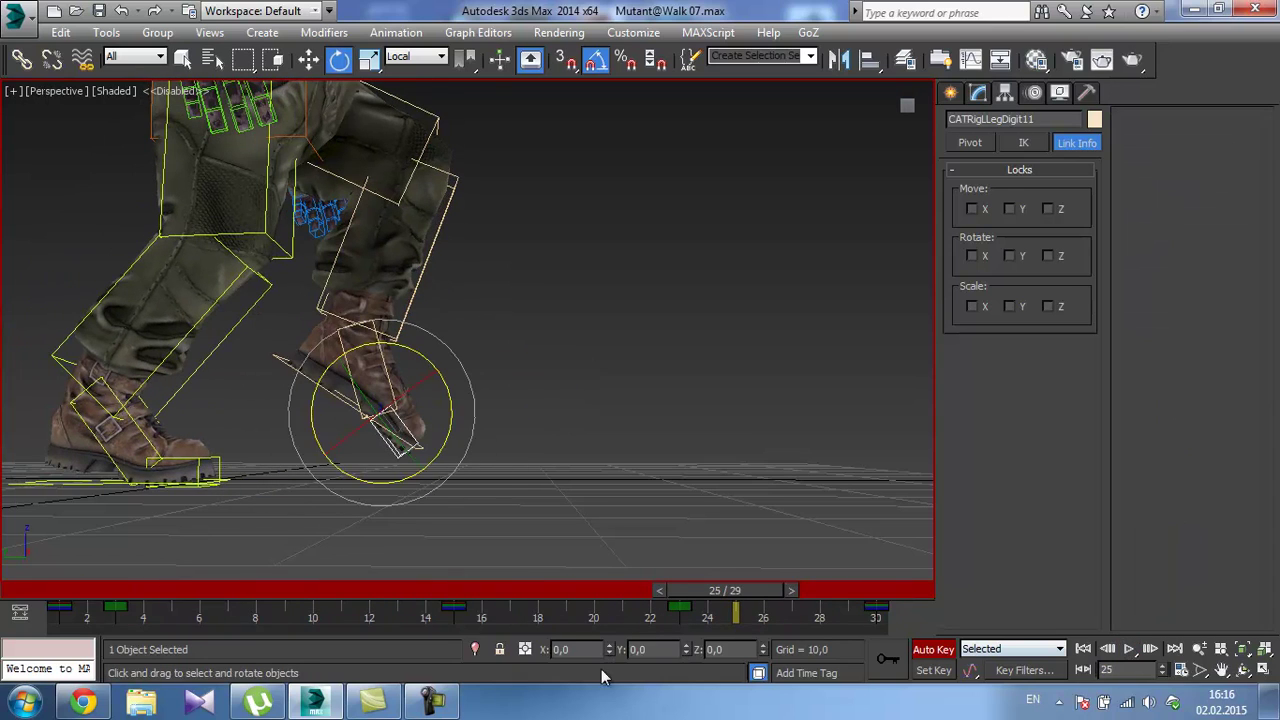
Select the entire rig and copy its keys from frame 1 to frame 30.
key(ctrl+a)
shift+drag(68, 604, 876, 607)
Play the walk cycle and examine the whole body's motion from the side and front views.
click(1129, 649)
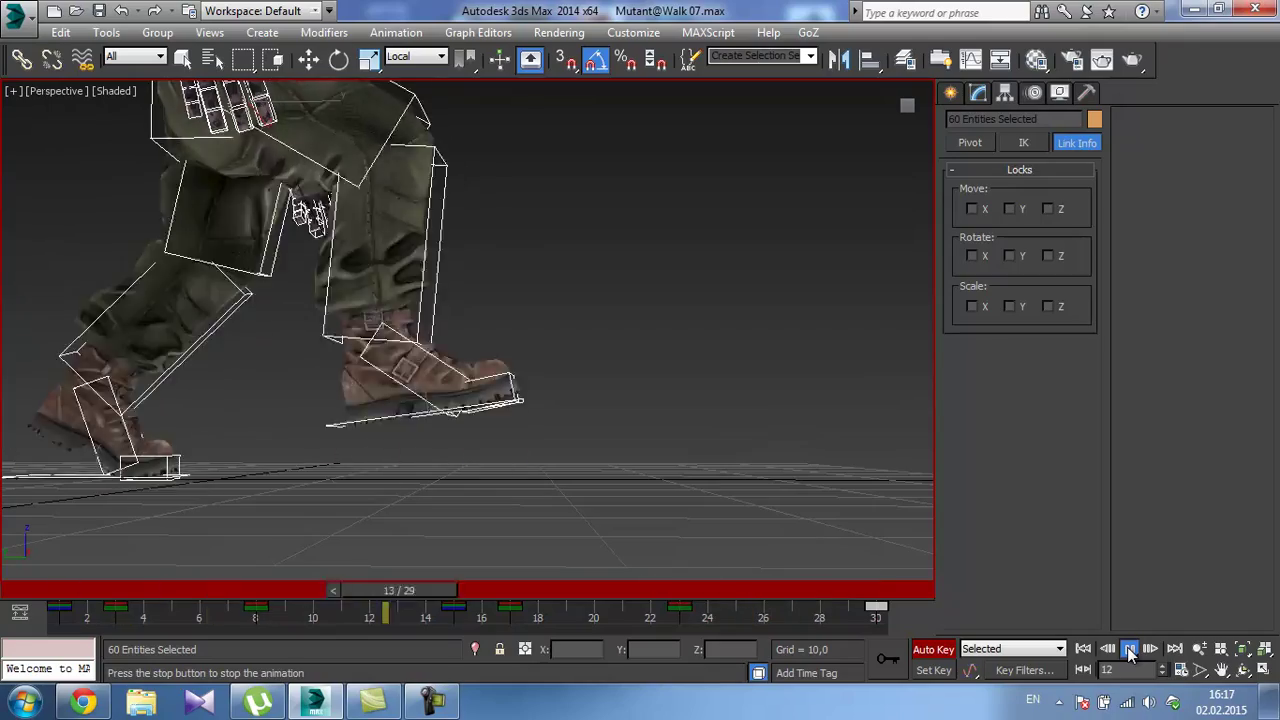
key(z)
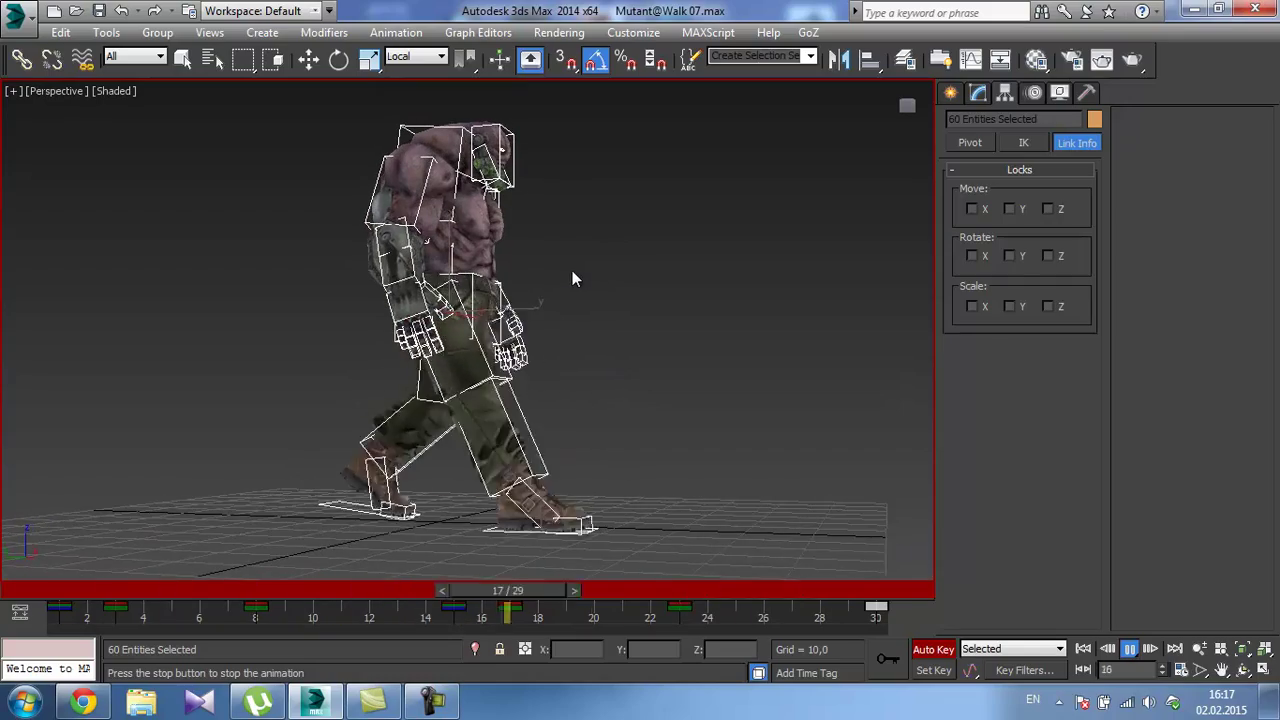
alt+middle_drag(615, 277, 466, 284)
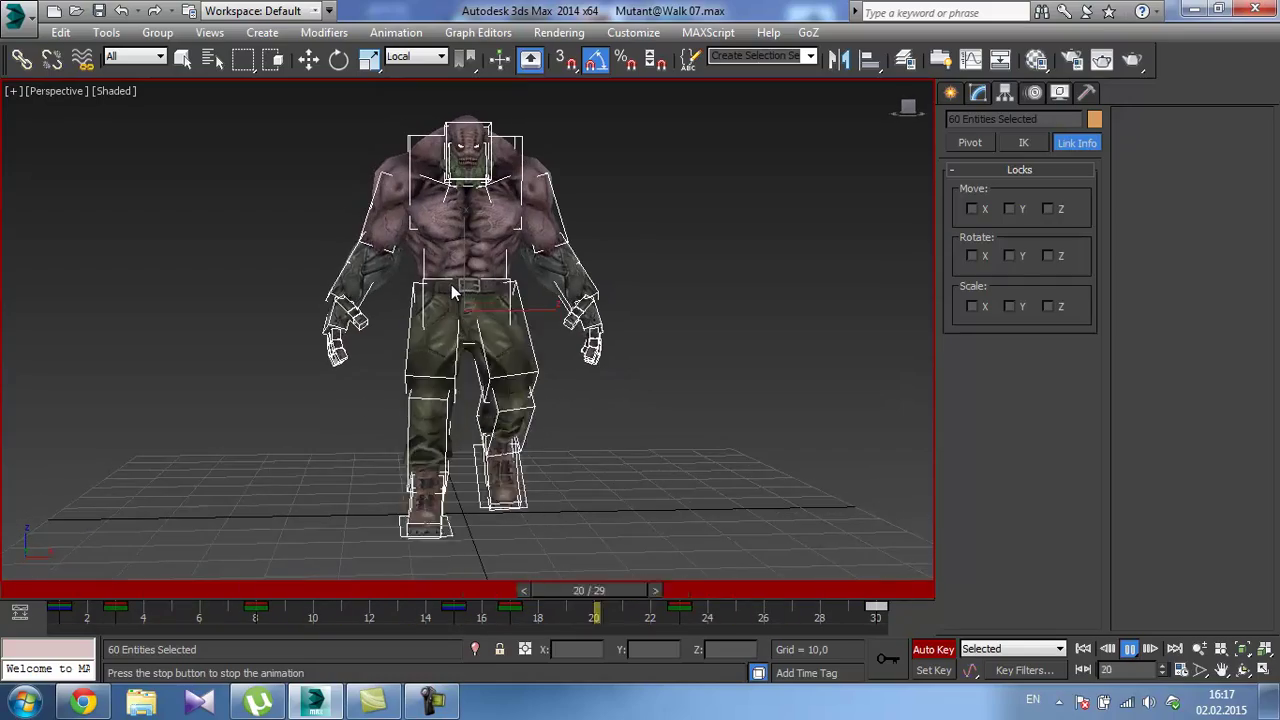
scroll(466, 311, up, 5)
scroll(465, 325, up, 5)
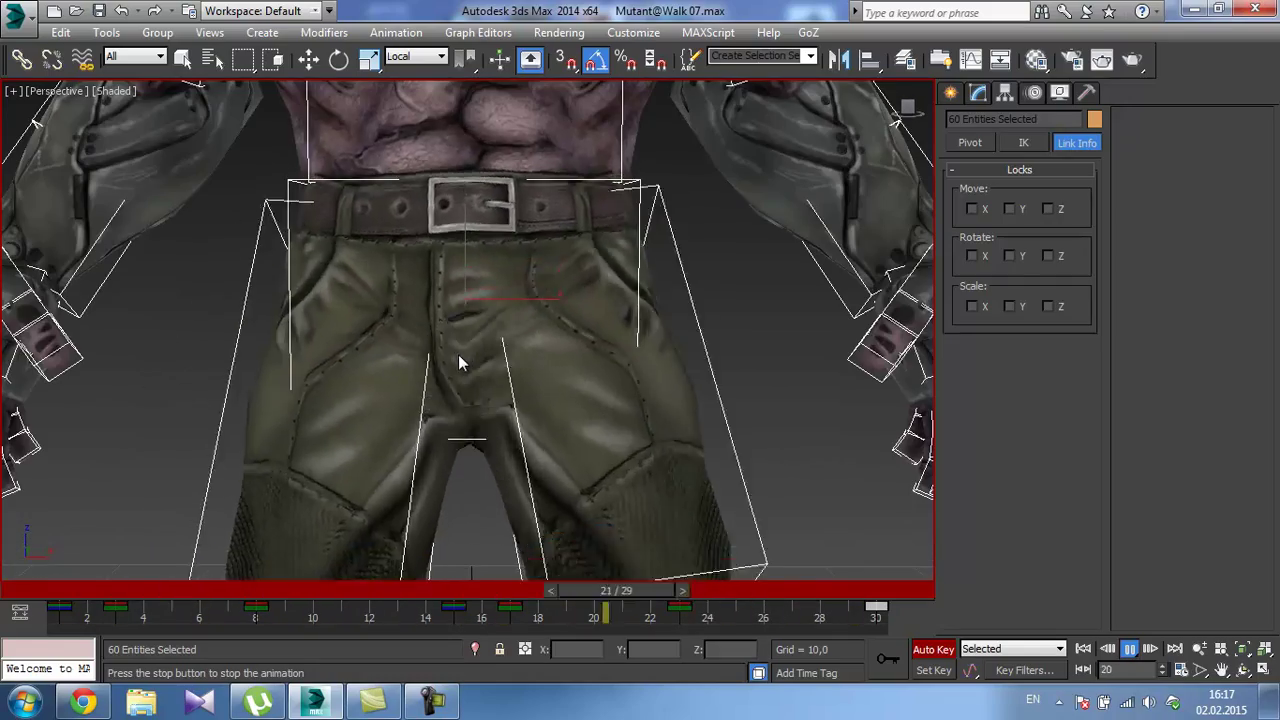
scroll(452, 367, down, 5)
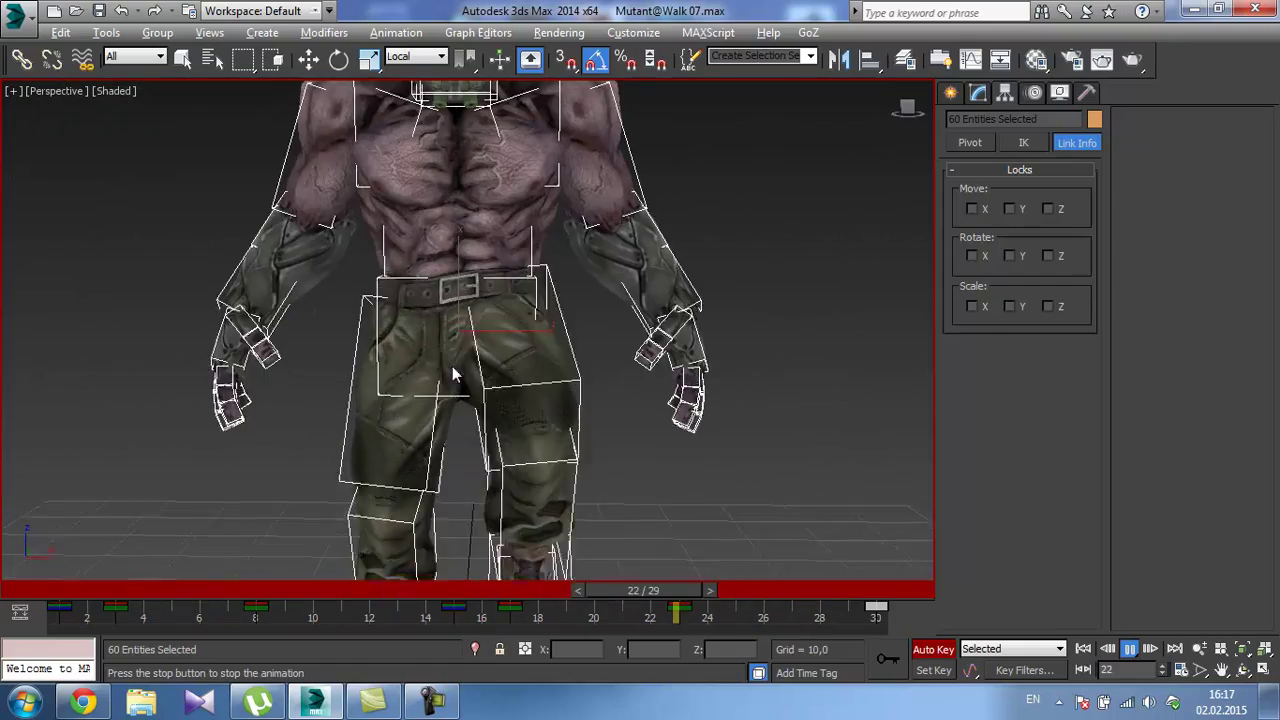
mouse_move(451, 371)
alt+middle_down()
mouse_move(386, 397)
mouse_move(405, 410)
mouse_move(549, 359)
mouse_move(458, 351)
alt+middle_up()
scroll(466, 375, down, 4)
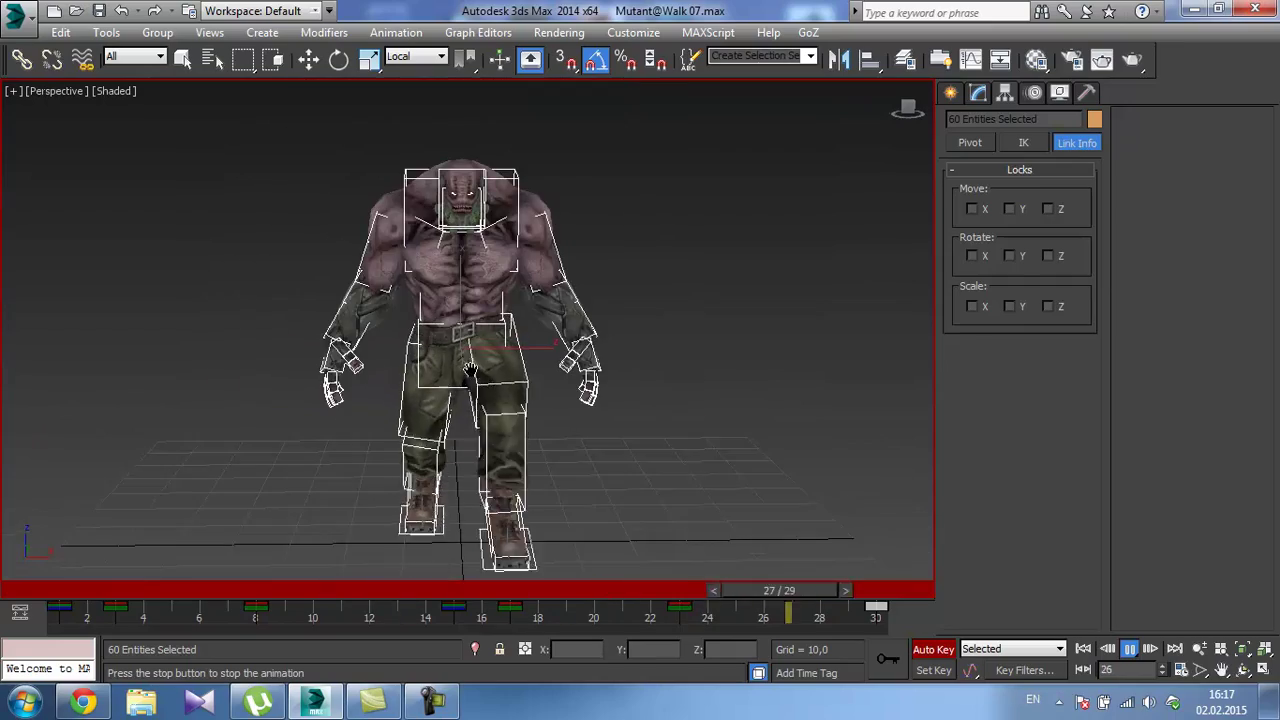
alt+middle_drag(470, 360, 590, 325)
scroll(590, 325, up, 2)
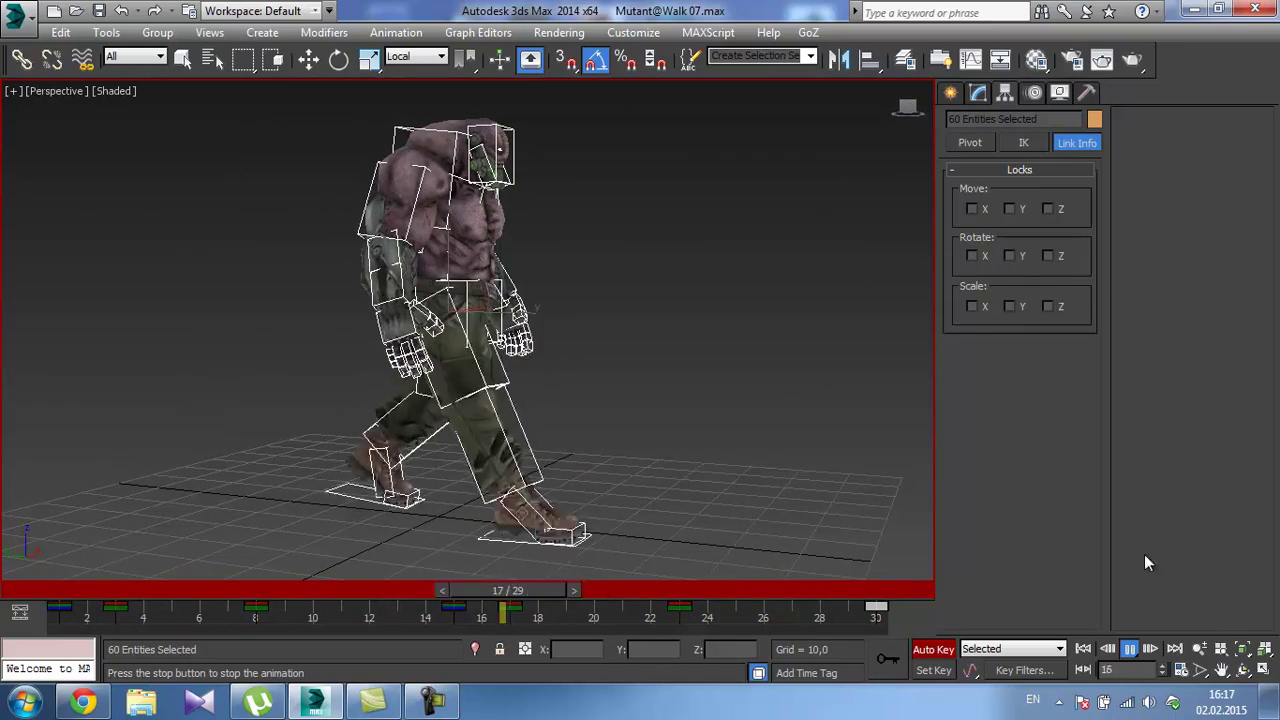
click(1130, 647)
Save the scene as the next numbered version, Mutant@Walk 08.max.
key(e)
key(d)
click(30, 20)
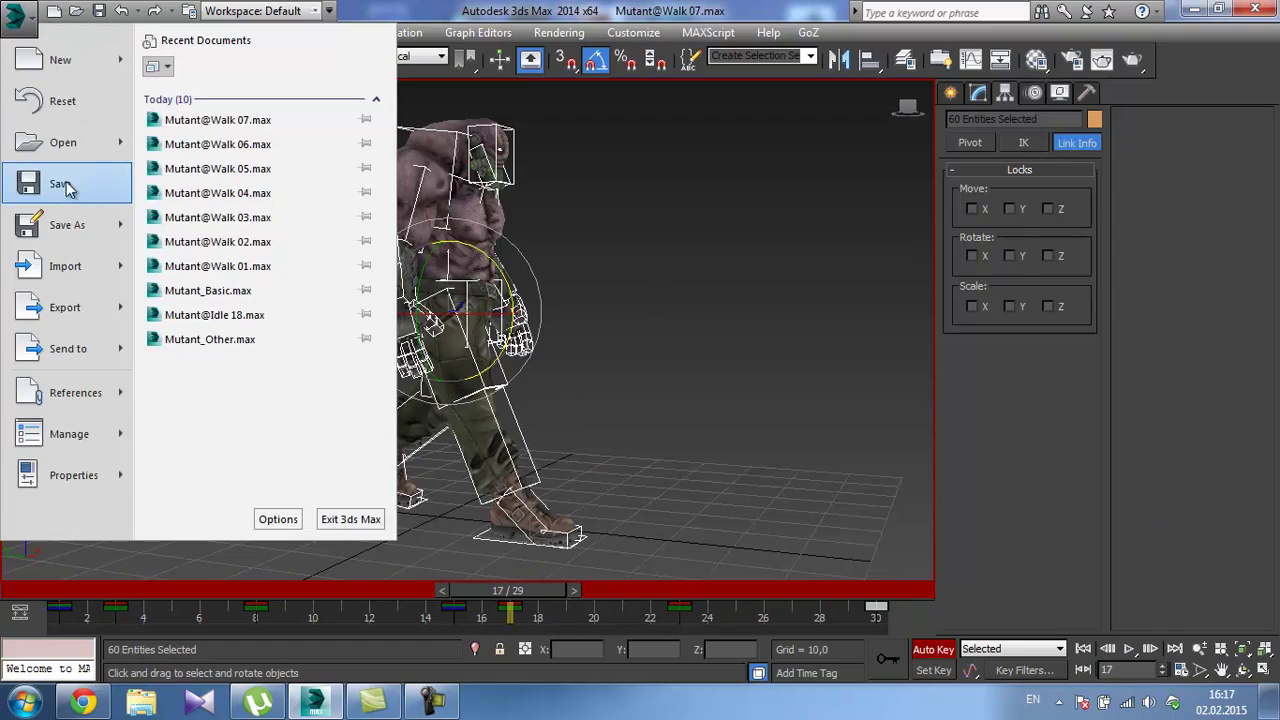
click(78, 220)
key(Return)
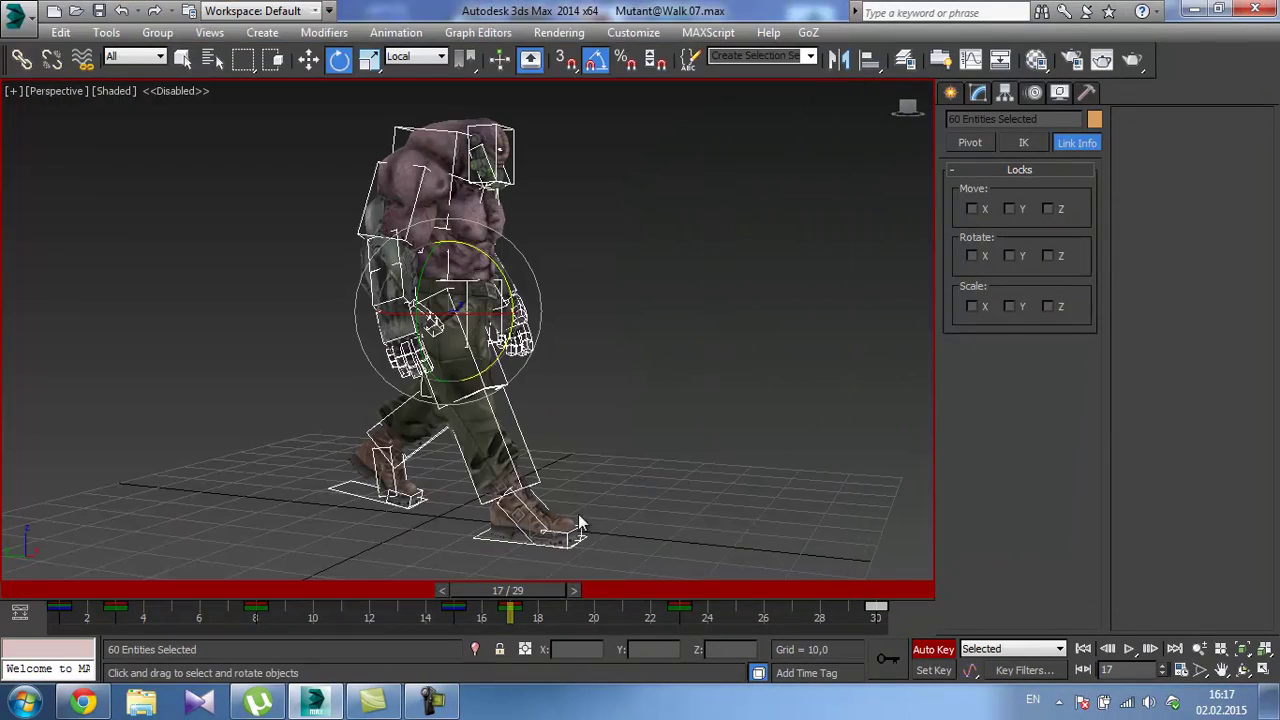
Try lowering the pelvis about 3 units at frame 1 and raising it about 3.3 units at frame 8.
drag(544, 590, 171, 472)
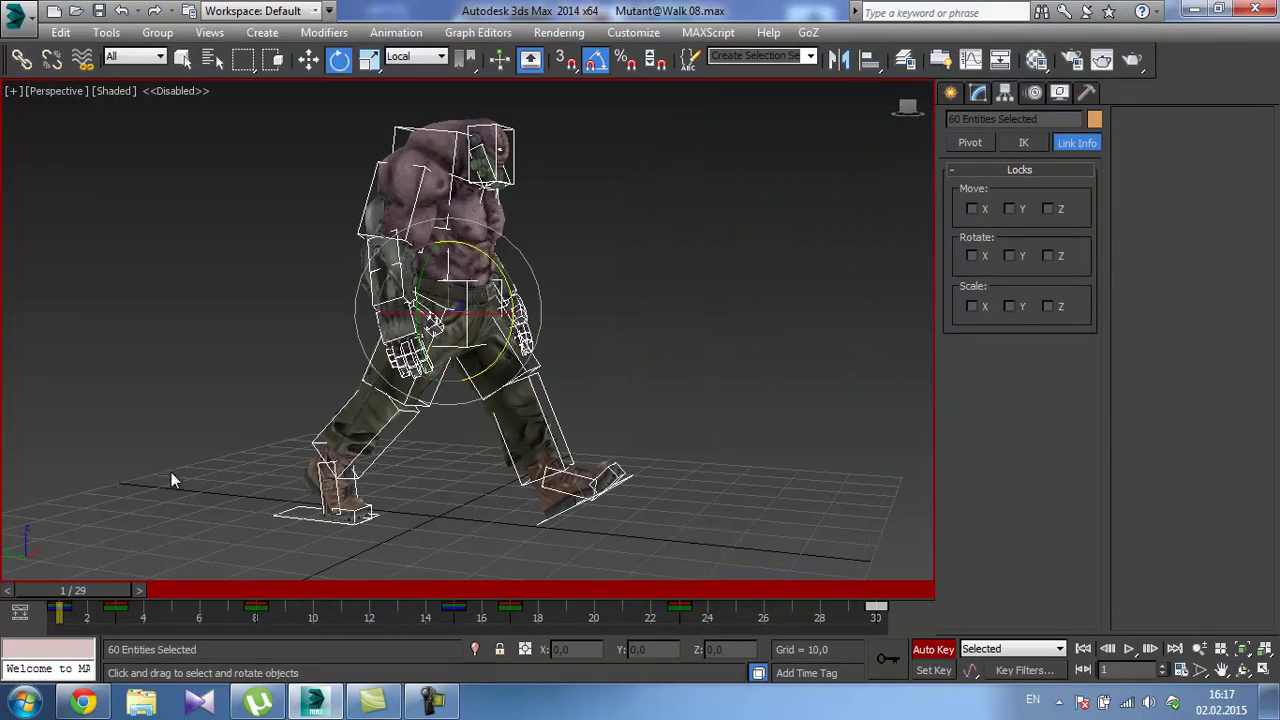
alt+middle_drag(386, 305, 416, 305)
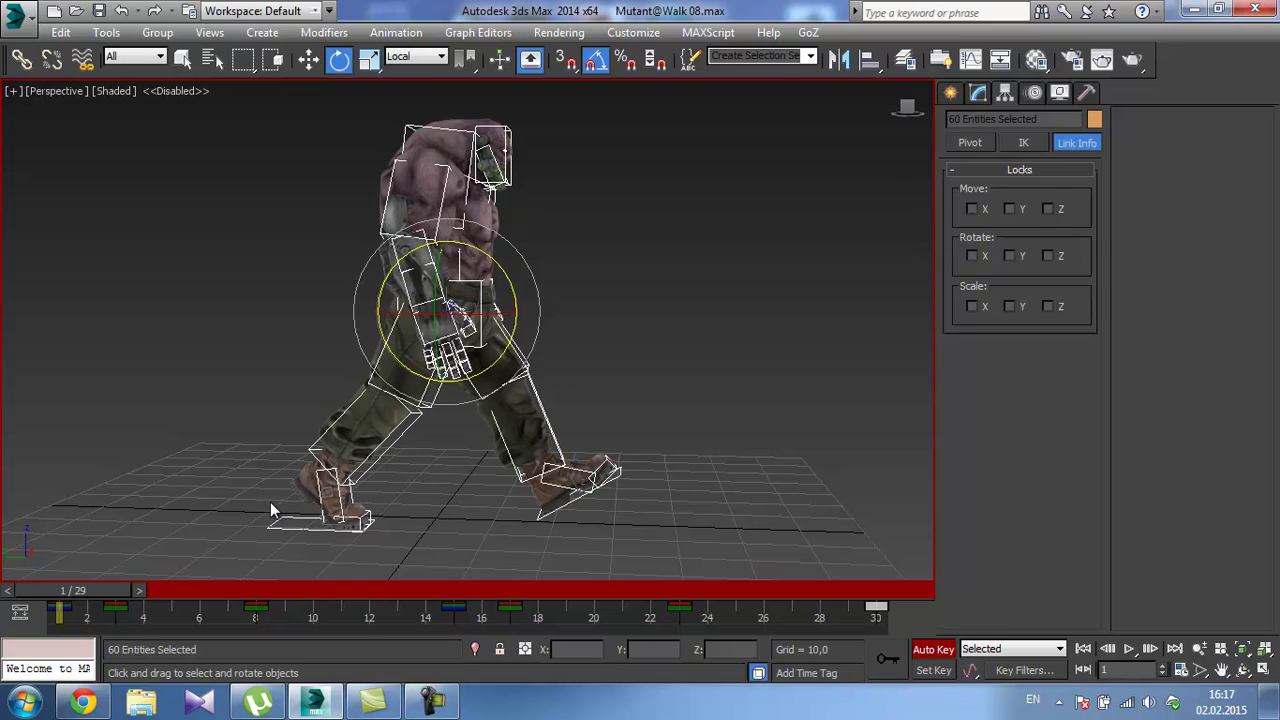
click(481, 290)
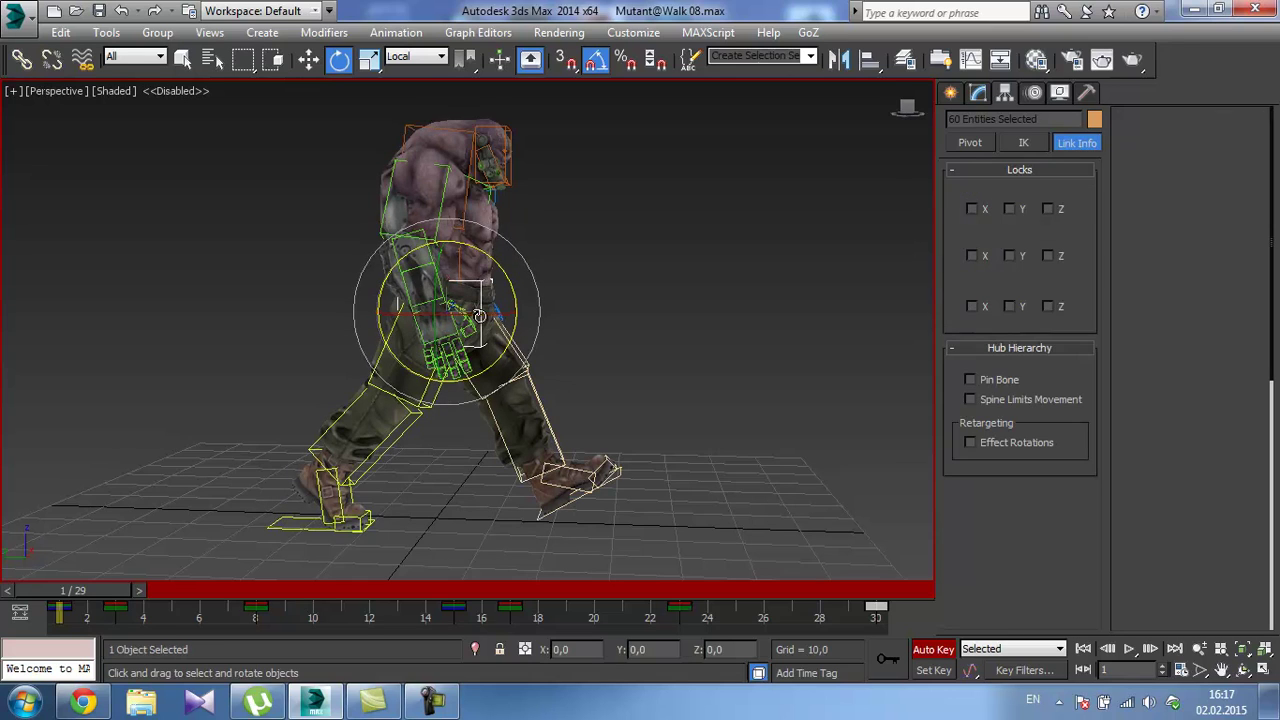
key(w)
drag(443, 256, 323, 458)
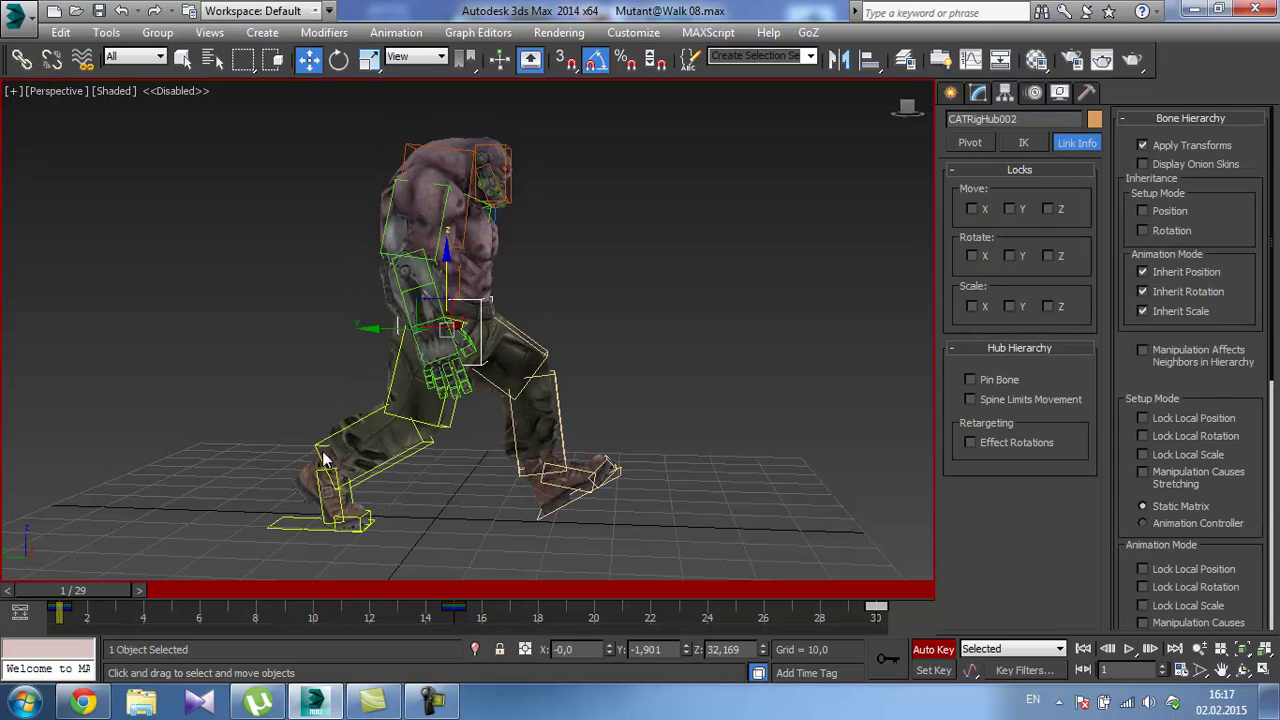
drag(100, 597, 295, 590)
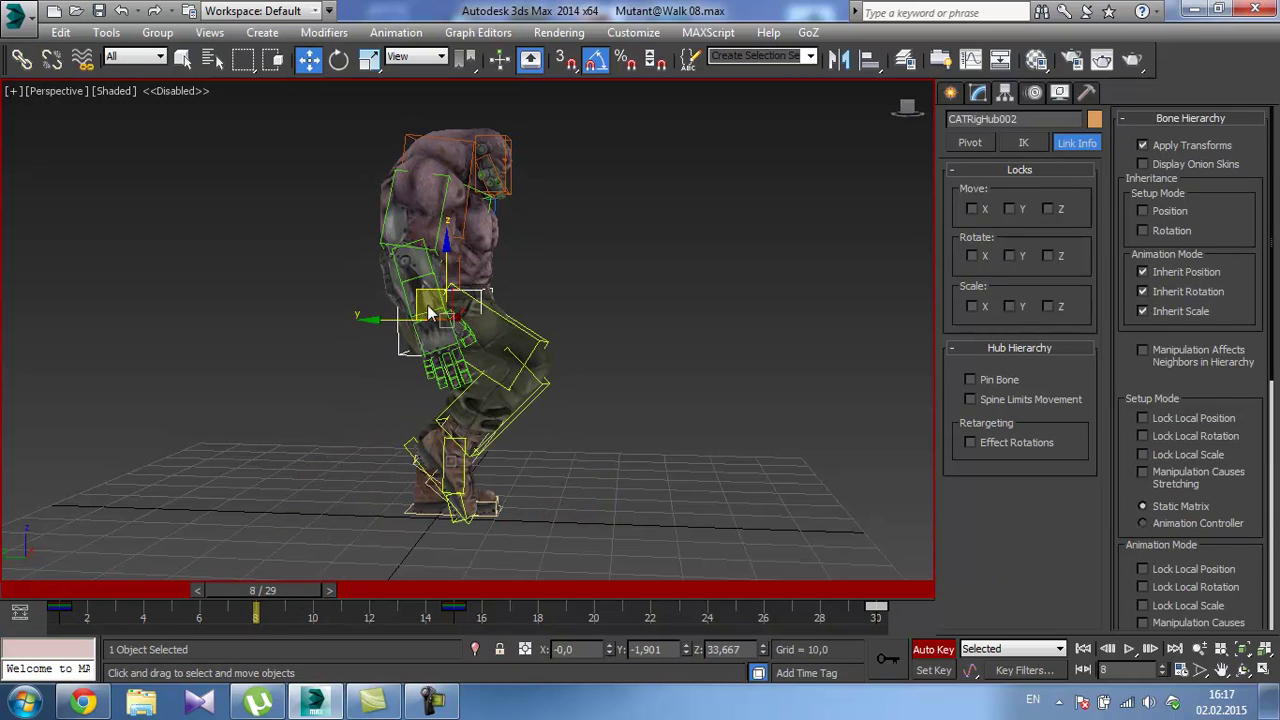
drag(450, 271, 447, 252)
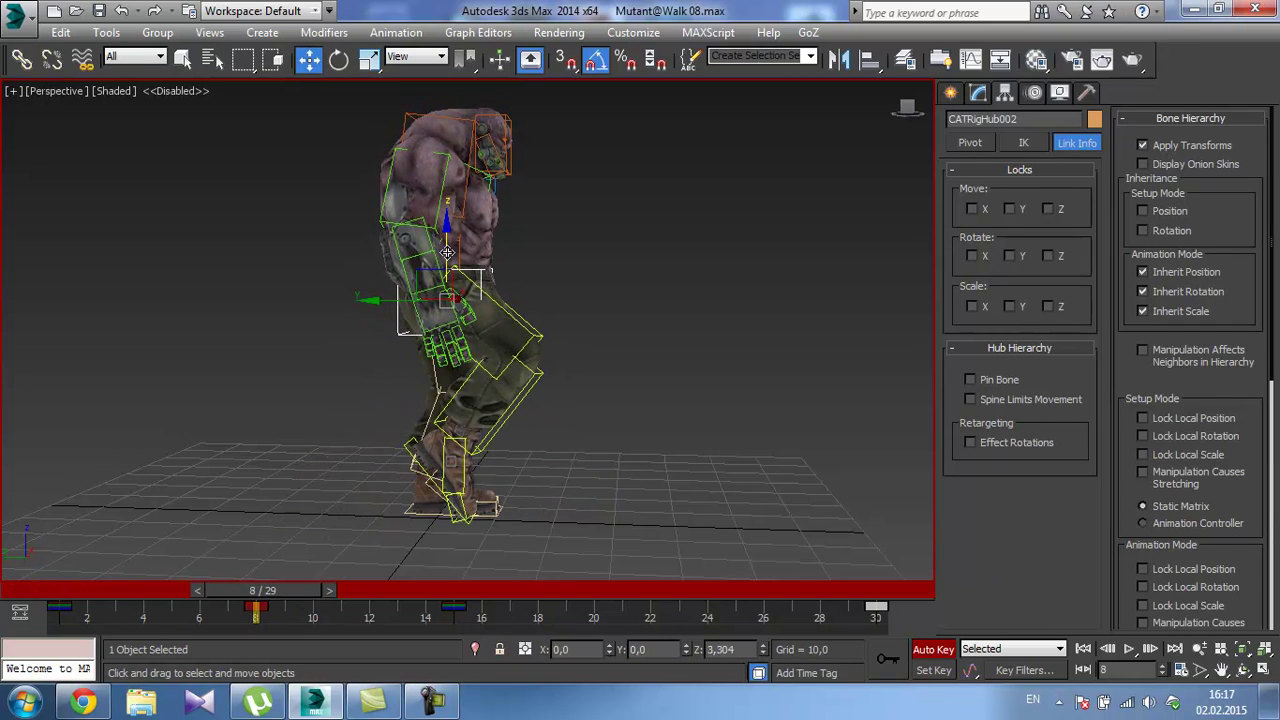
Scrub between frames 1 and 8 to compare the pelvis height in the contact and passing poses.
drag(308, 587, 79, 589)
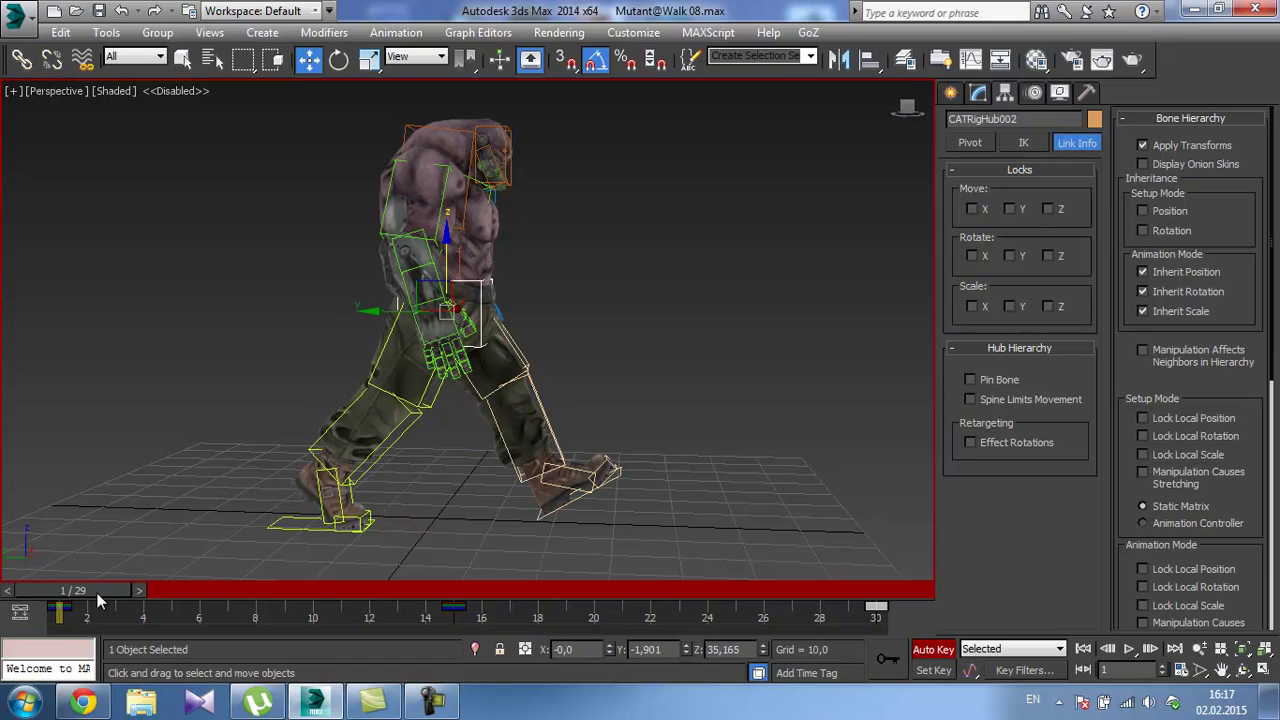
drag(97, 591, 287, 588)
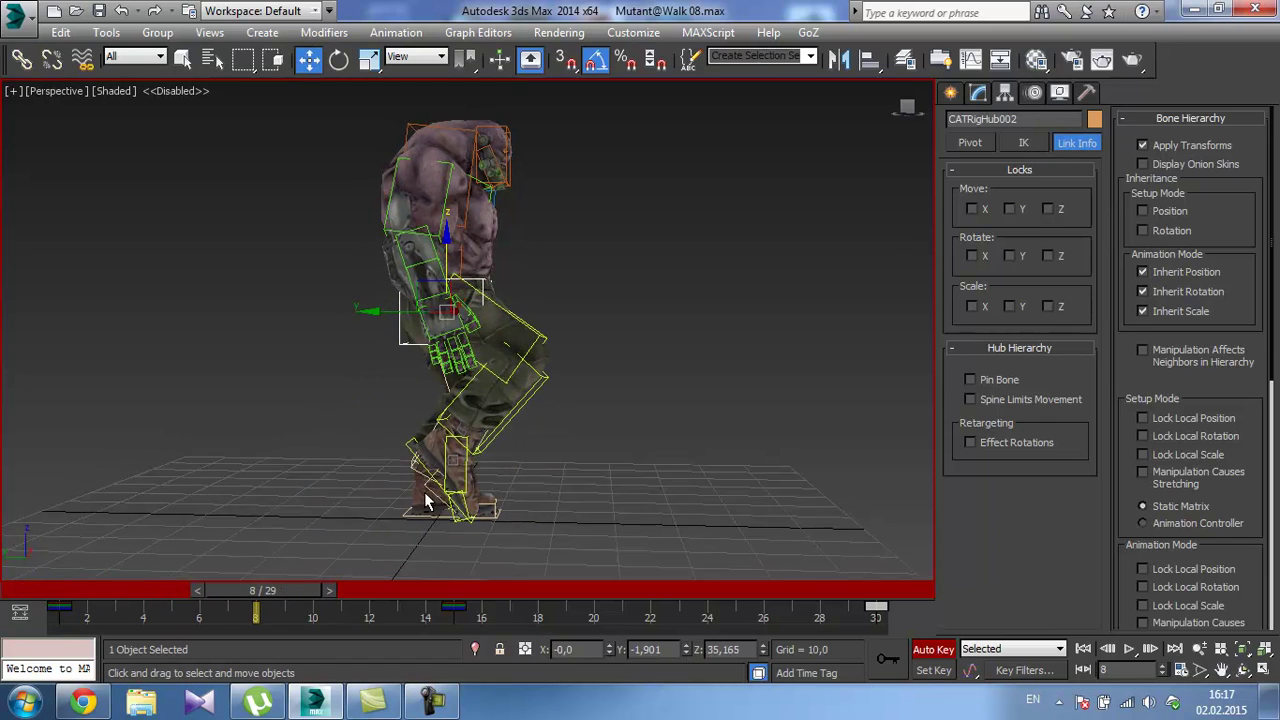
At frame 8, lower the pelvis hub to a Z height of 32,021.
drag(450, 256, 444, 283)
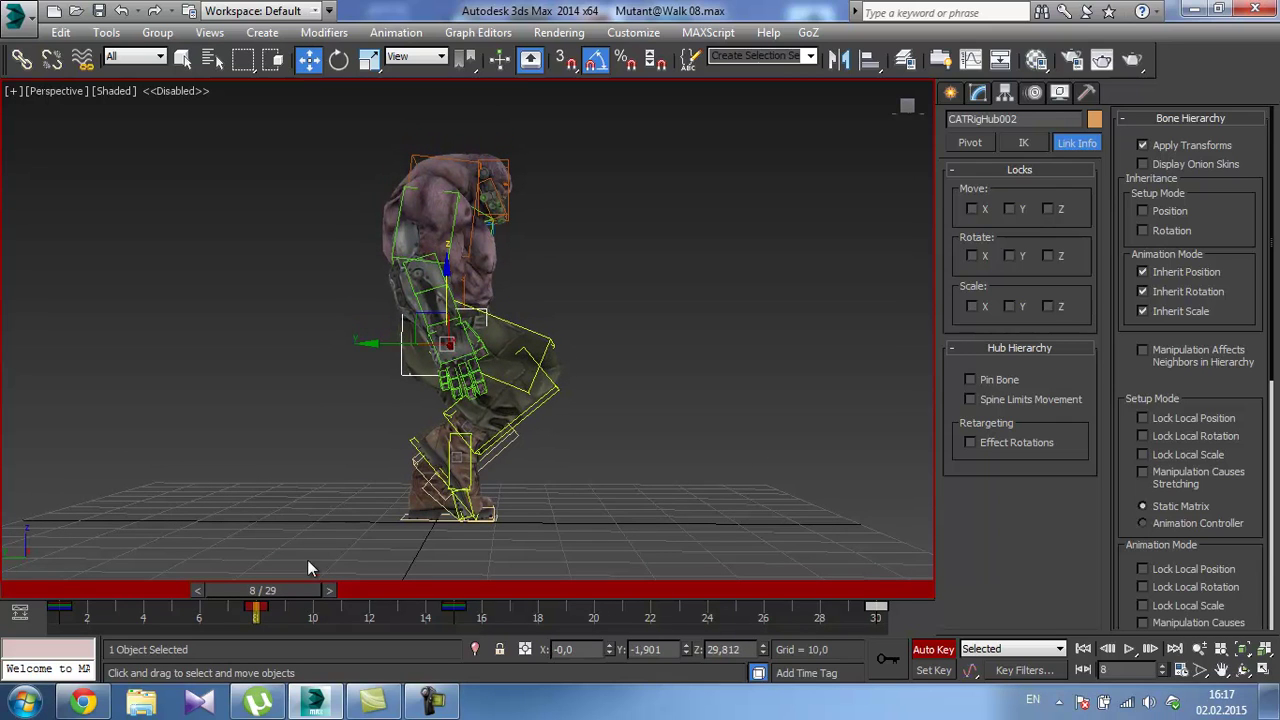
drag(290, 590, 303, 621)
key(w)
drag(447, 281, 446, 265)
mouse_move(315, 593)
mouse_down()
mouse_move(122, 566)
mouse_move(307, 570)
mouse_up()
key(w)
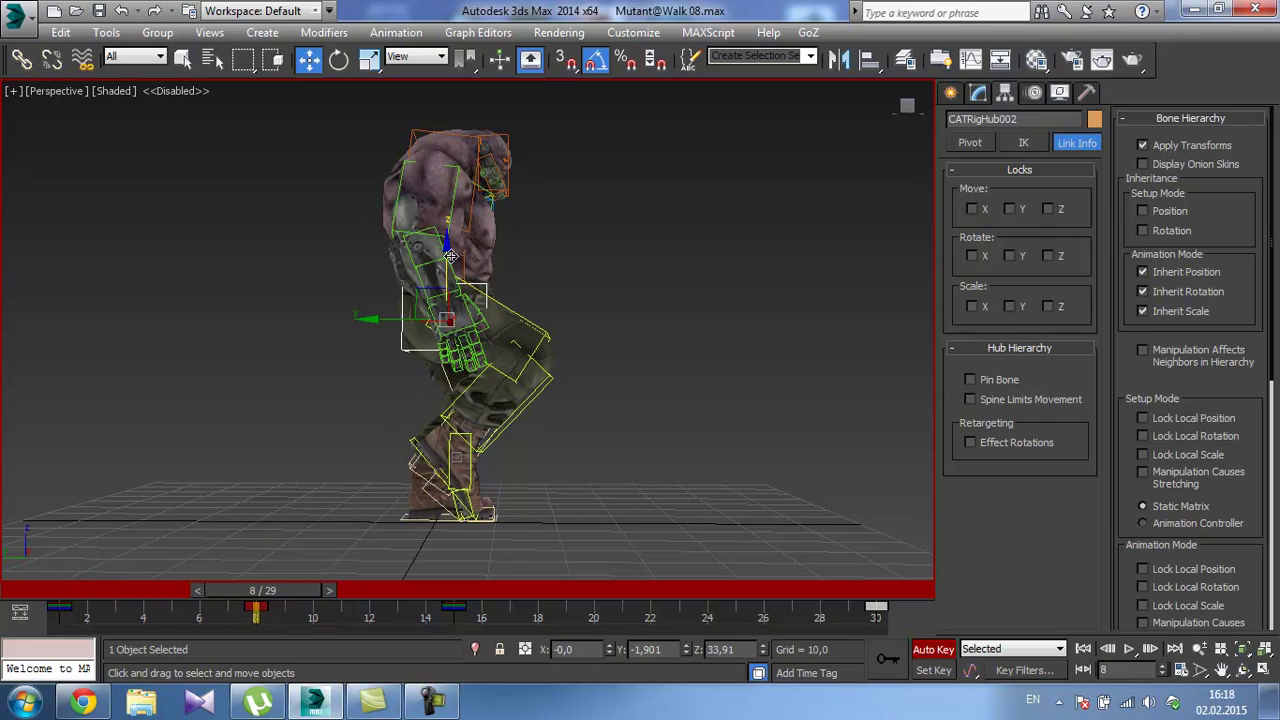
drag(448, 256, 448, 268)
mouse_move(313, 588)
mouse_down()
mouse_move(95, 580)
mouse_move(300, 582)
mouse_up()
key(w)
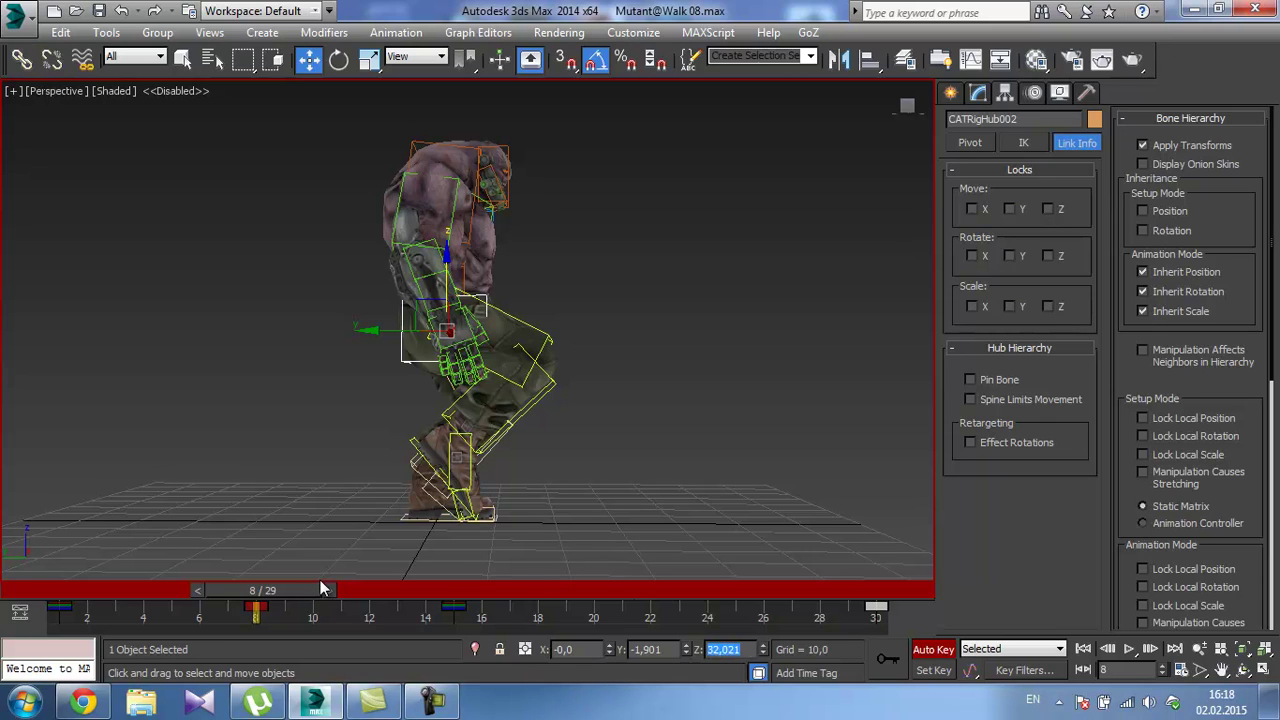
At frame 23, set the right leg platform's Z position to 0.
drag(291, 593, 671, 590)
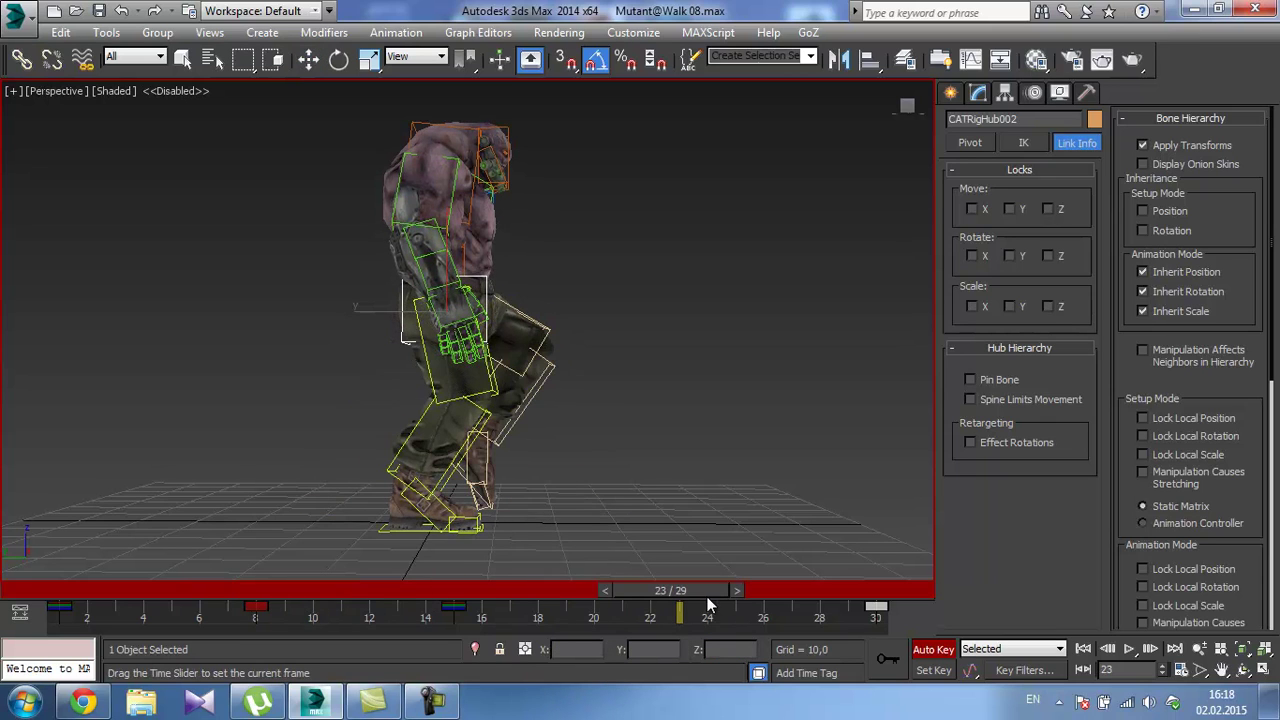
click(407, 531)
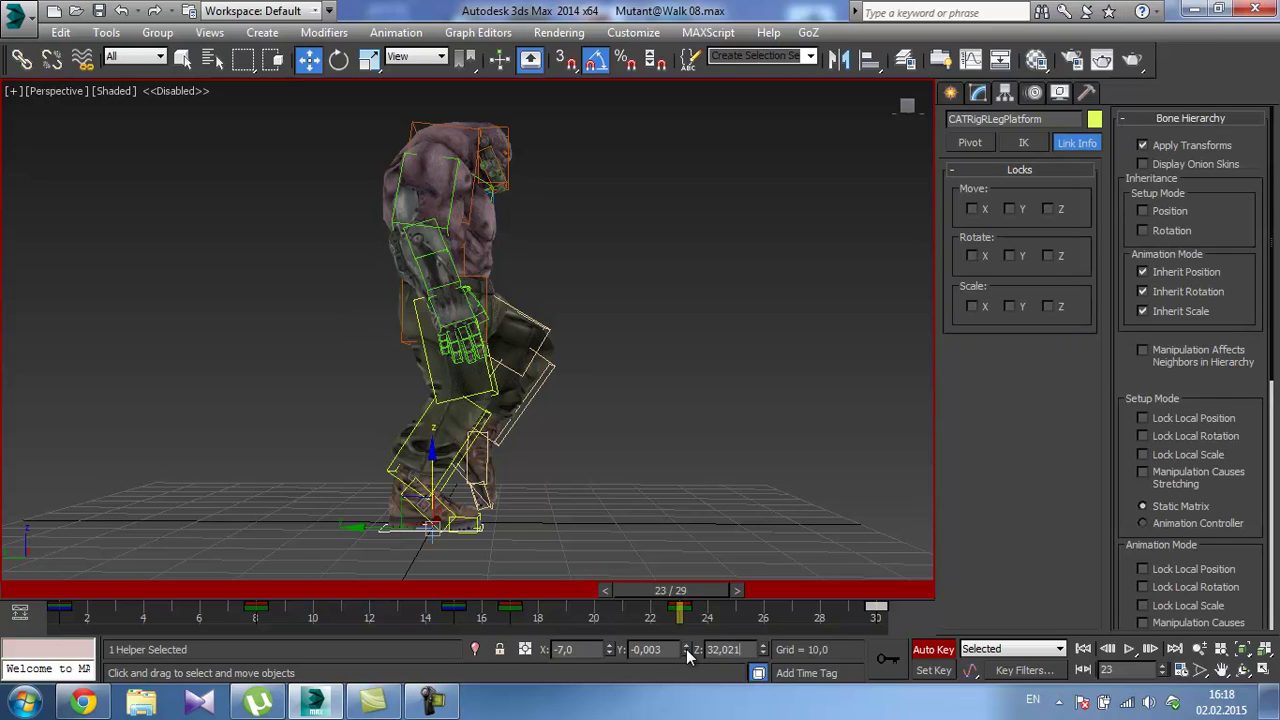
key(Return)
text(0)
key(Return)
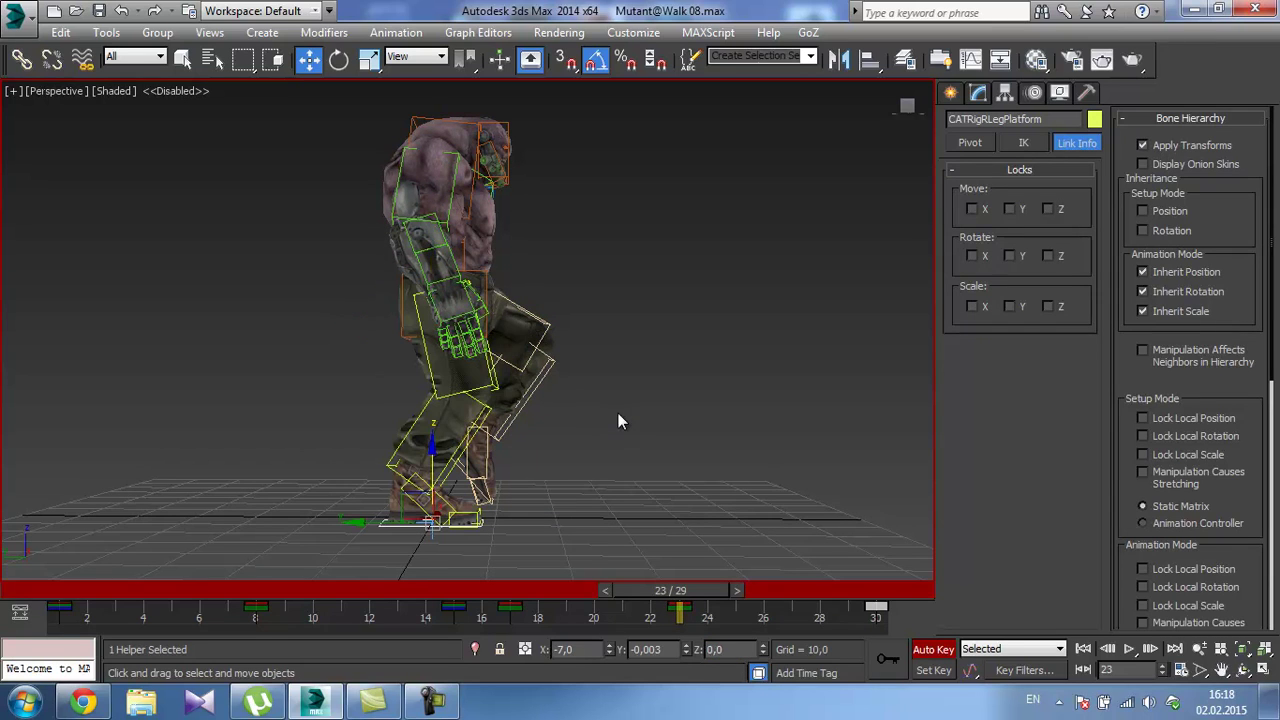
Set the pelvis hub's Z height to 32,021 at frame 23.
click(487, 285)
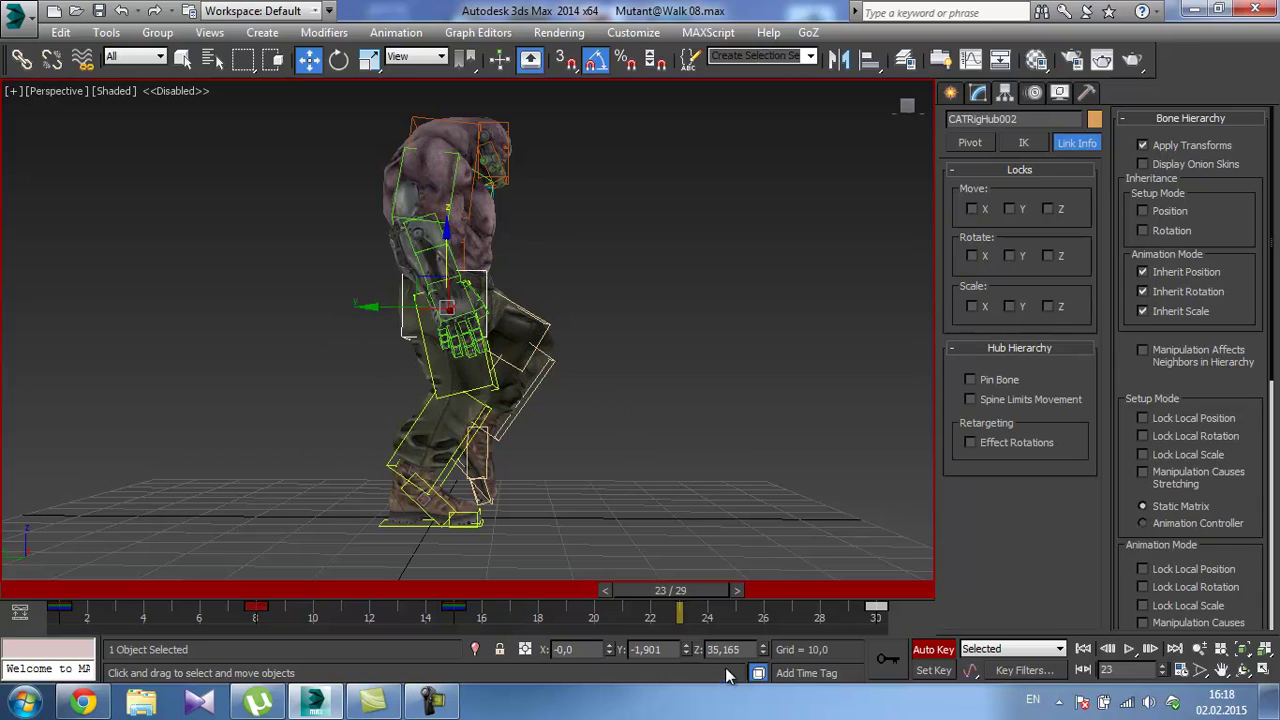
text(32,021)
key(Return)
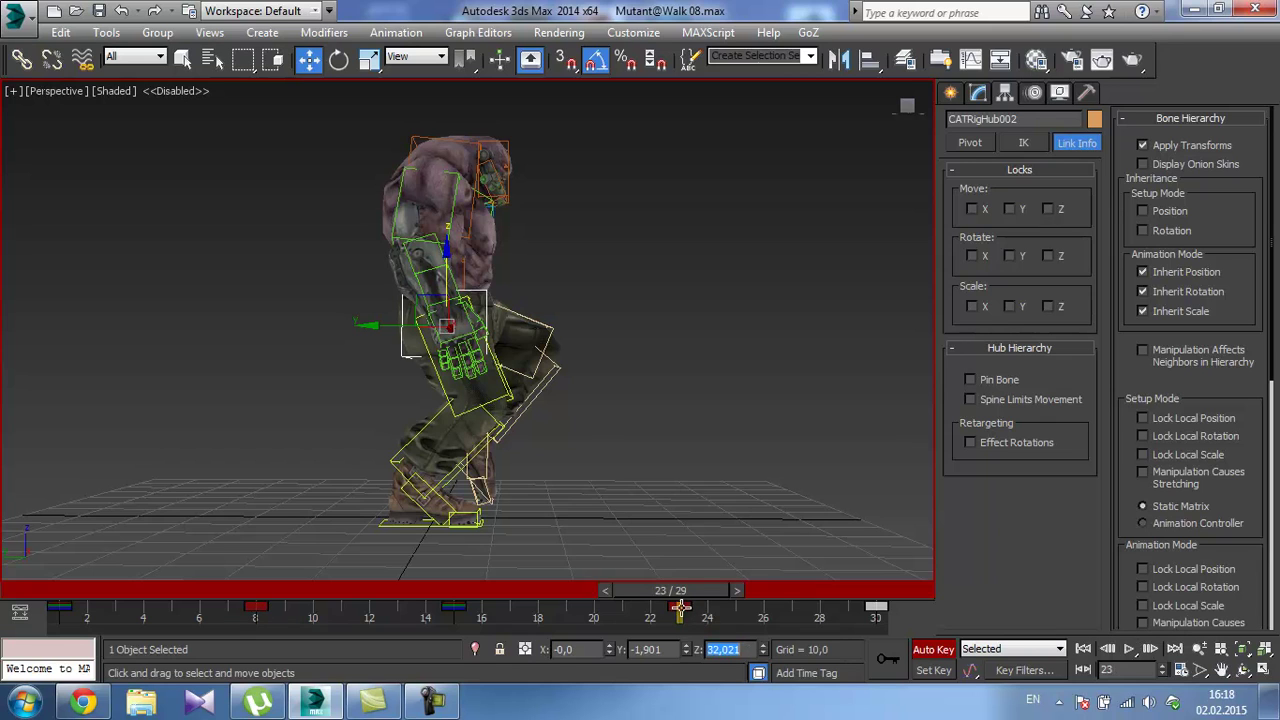
Play back the walk cycle and examine the pelvis bobbing from the front and both sides.
alt+middle_drag(463, 246, 388, 258)
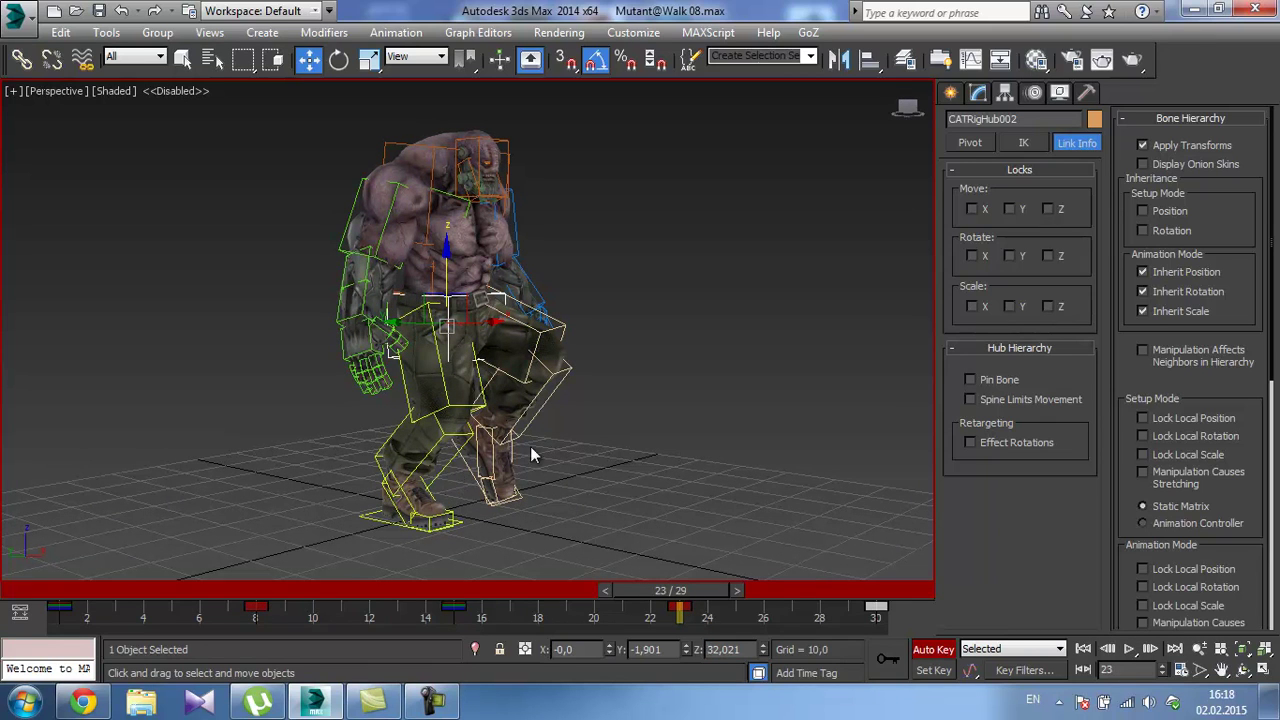
click(889, 657)
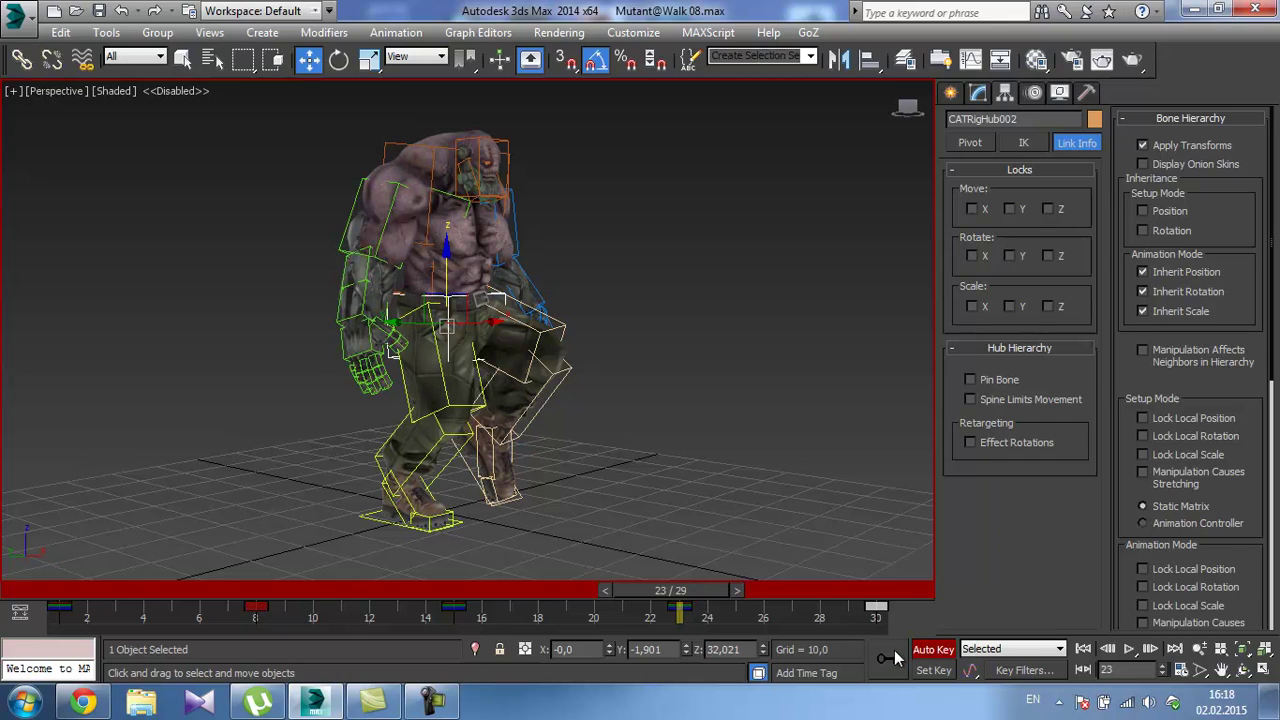
click(1128, 648)
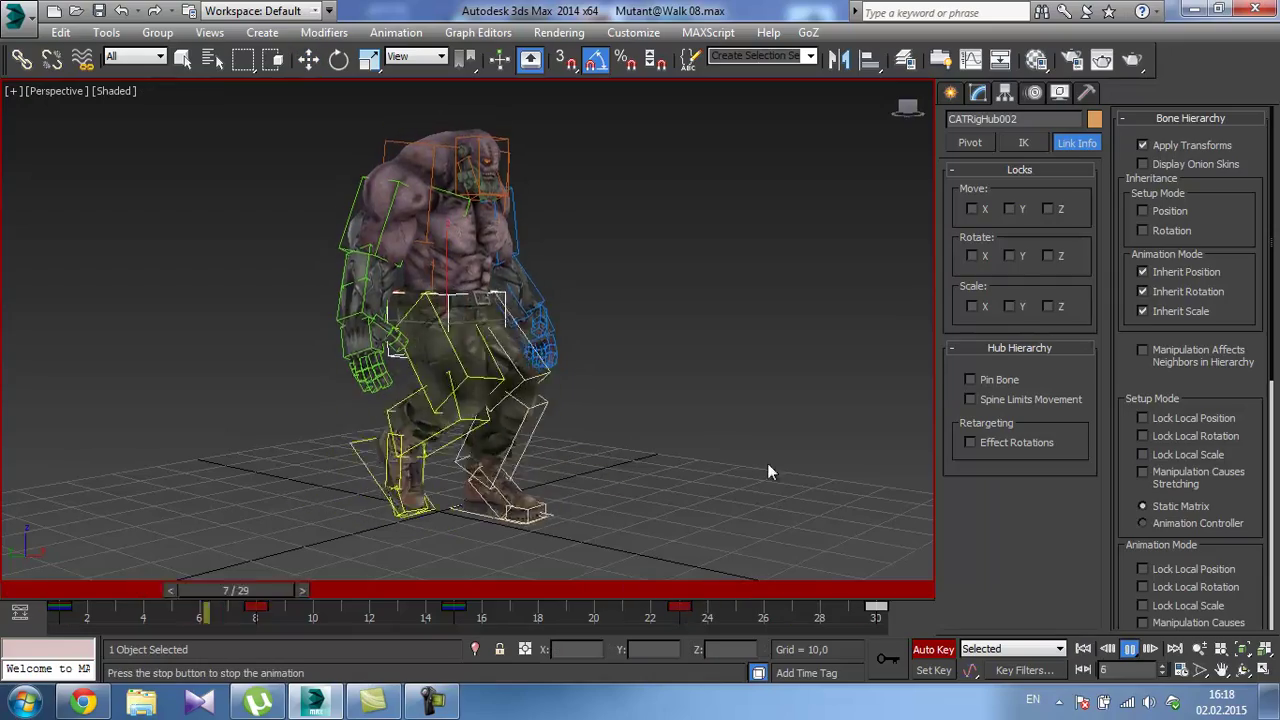
alt+middle_drag(628, 401, 681, 387)
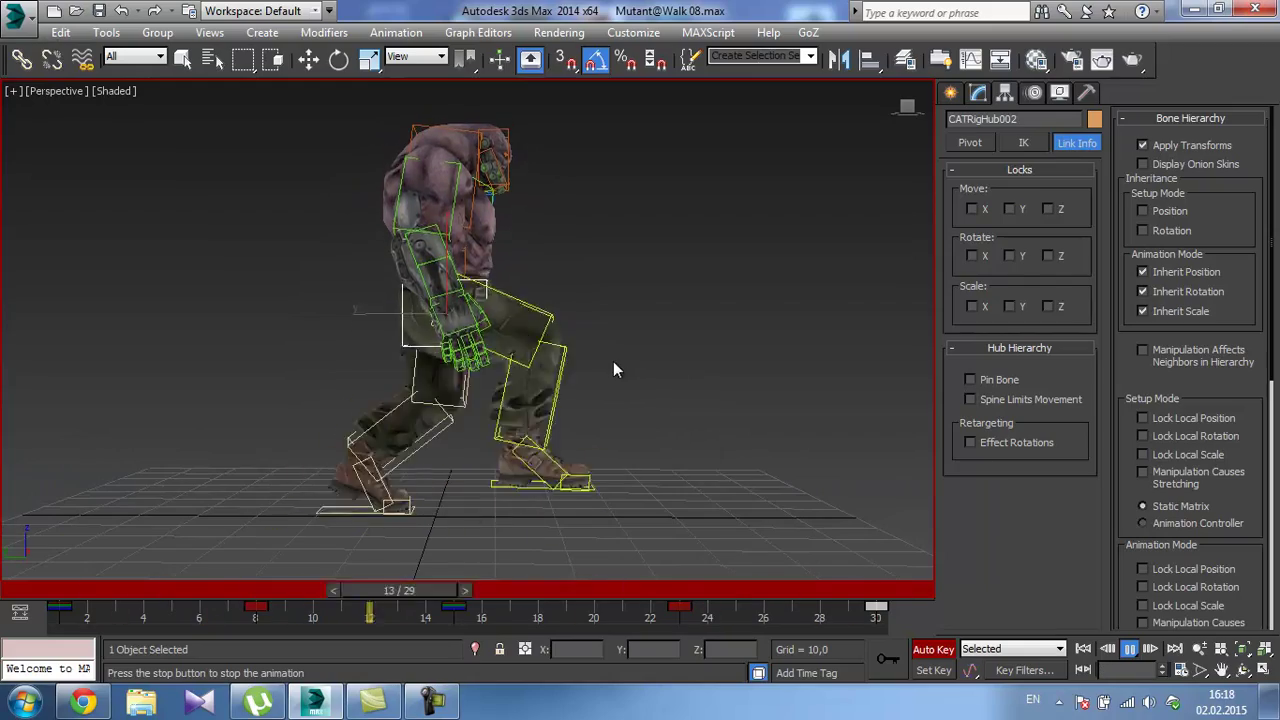
alt+middle_drag(613, 361, 322, 395)
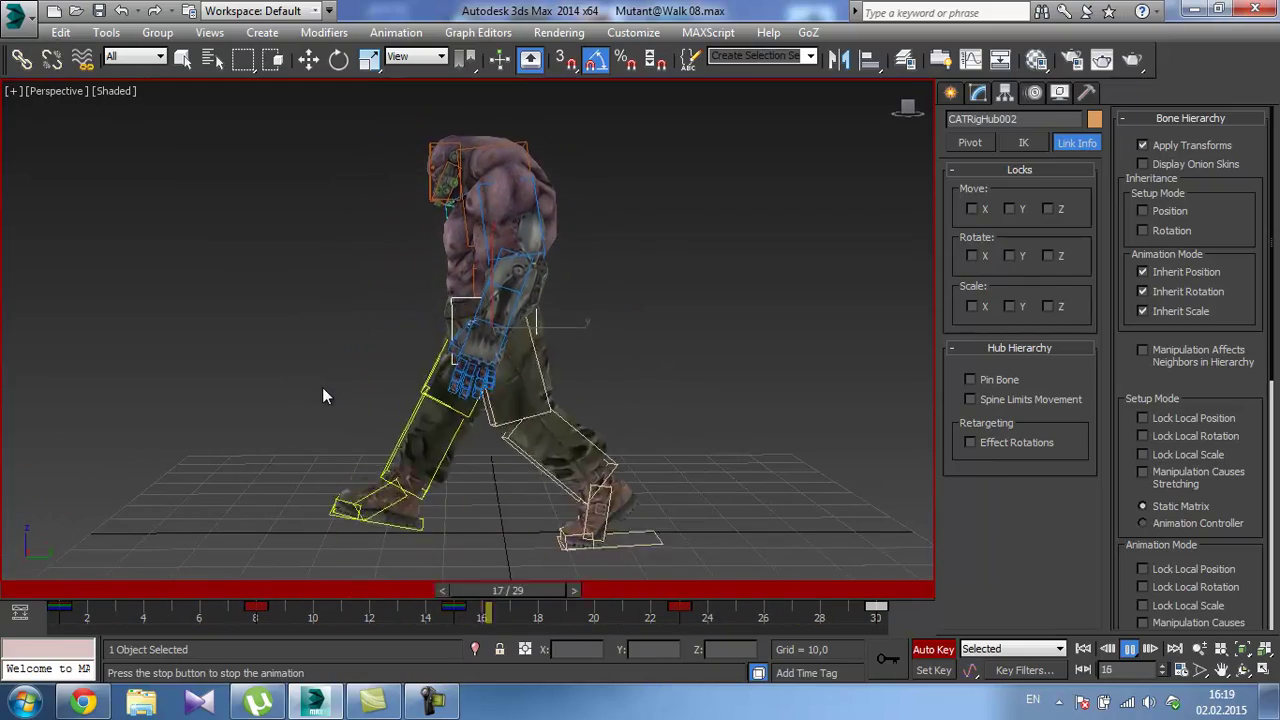
alt+middle_drag(390, 382, 474, 416)
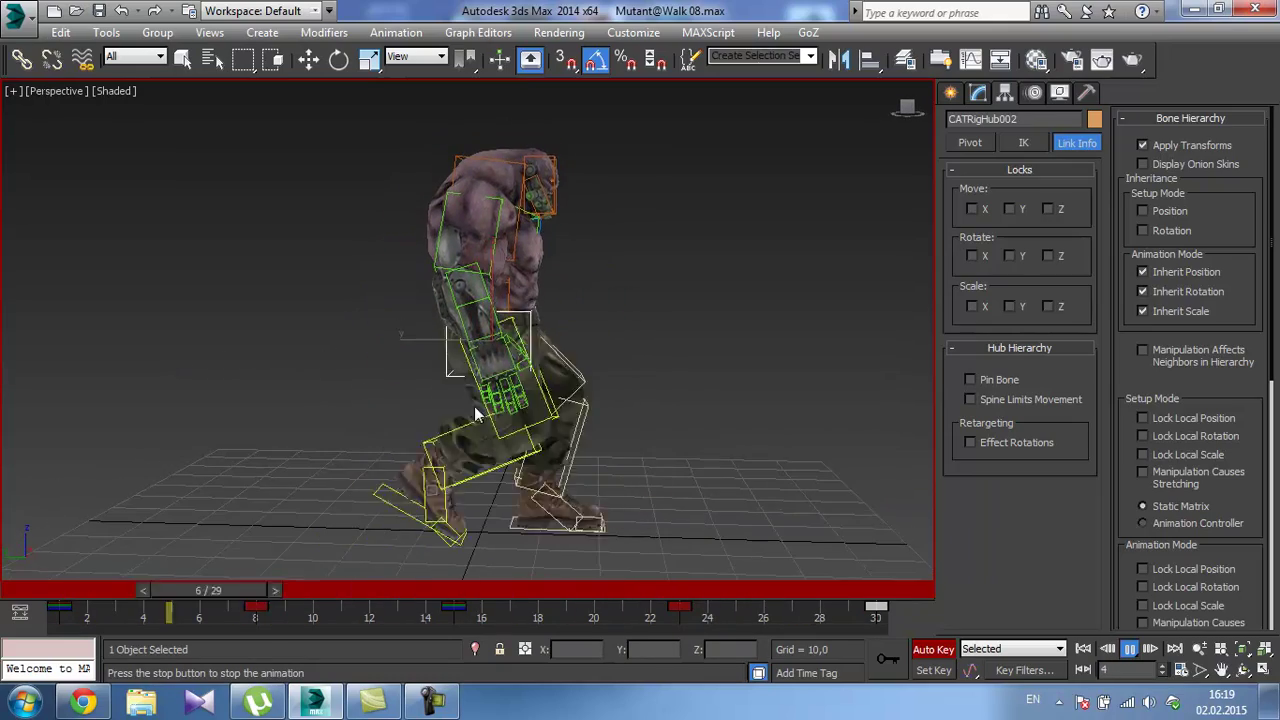
click(1131, 648)
At frame 1, rotate the chest hub forward so the upper body leans into the walk.
key(d)
drag(336, 590, 79, 572)
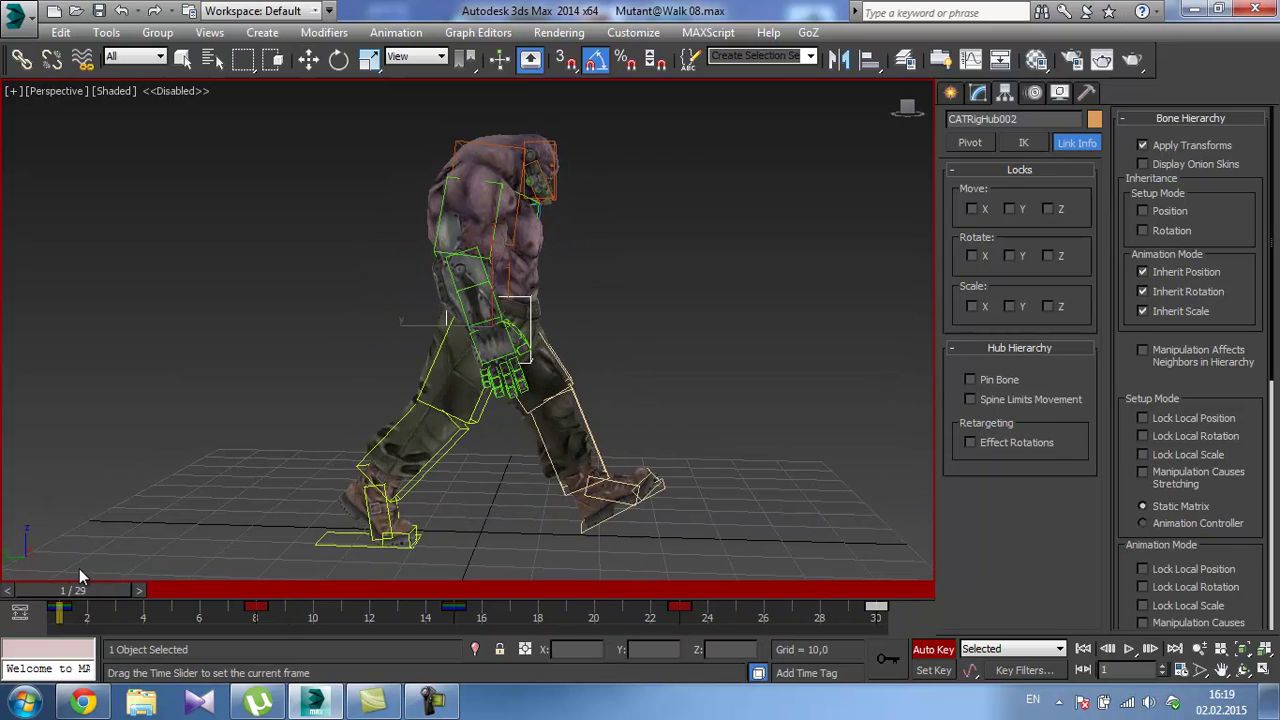
key(w)
alt+middle_drag(668, 208, 546, 222)
click(500, 226)
click(503, 238)
key(e)
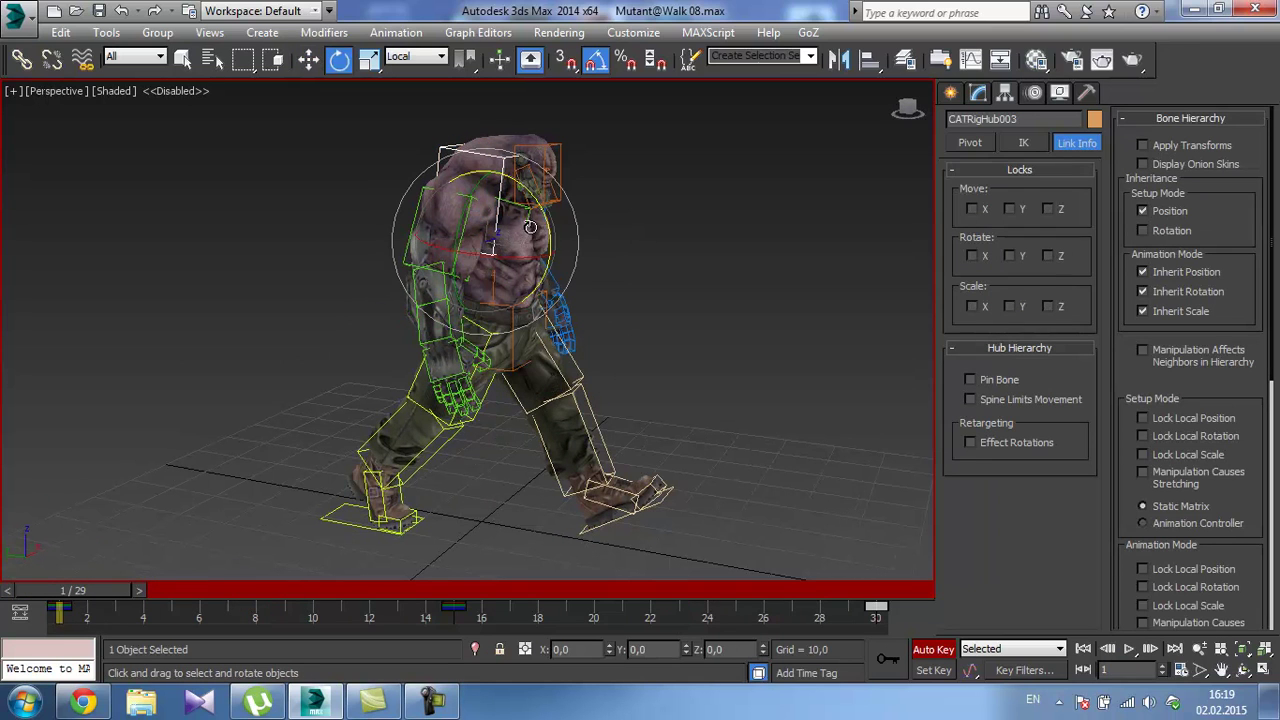
drag(545, 210, 561, 233)
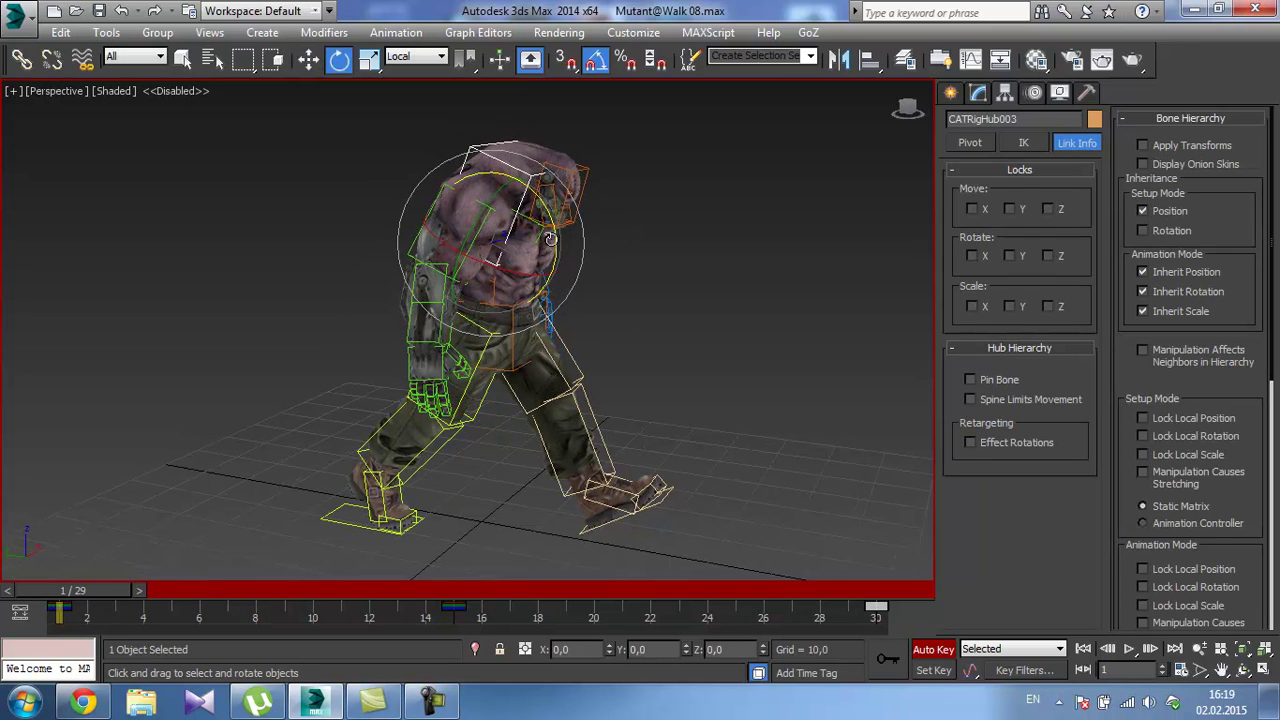
Apply the same forward lean to the chest hub at frames 15 and 30.
drag(96, 592, 478, 593)
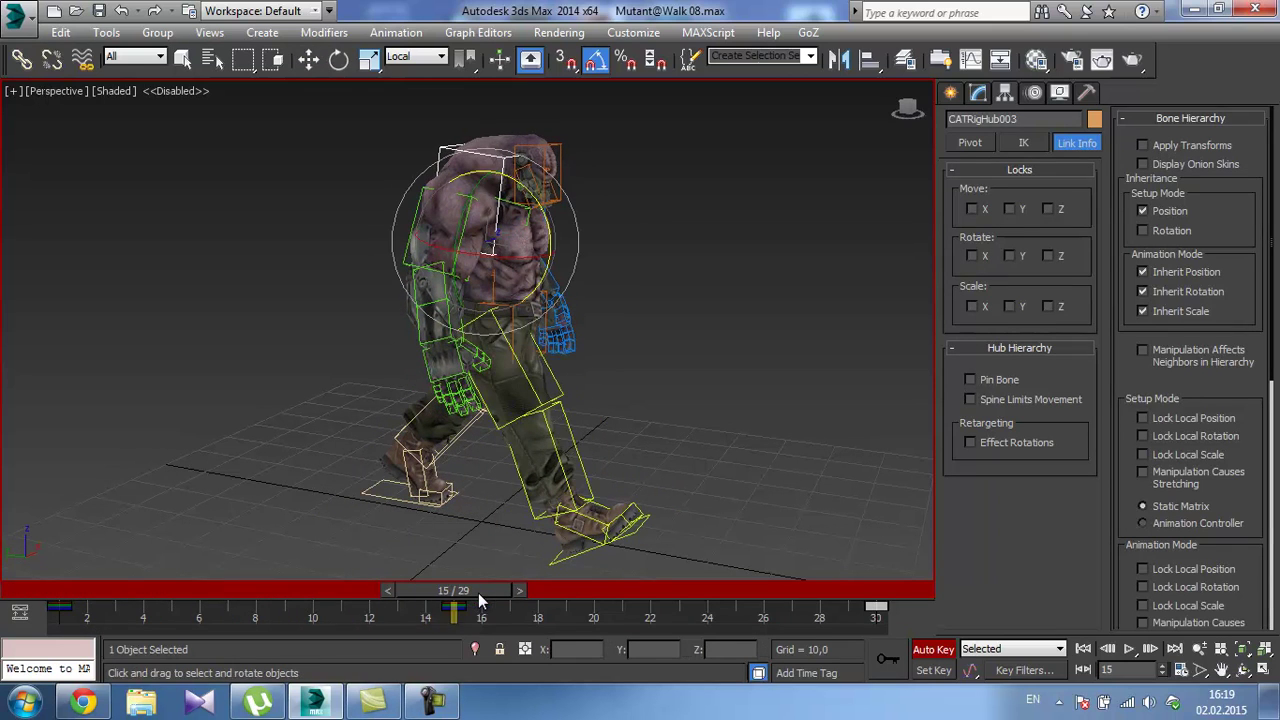
drag(548, 268, 559, 248)
drag(482, 590, 884, 572)
drag(548, 226, 583, 268)
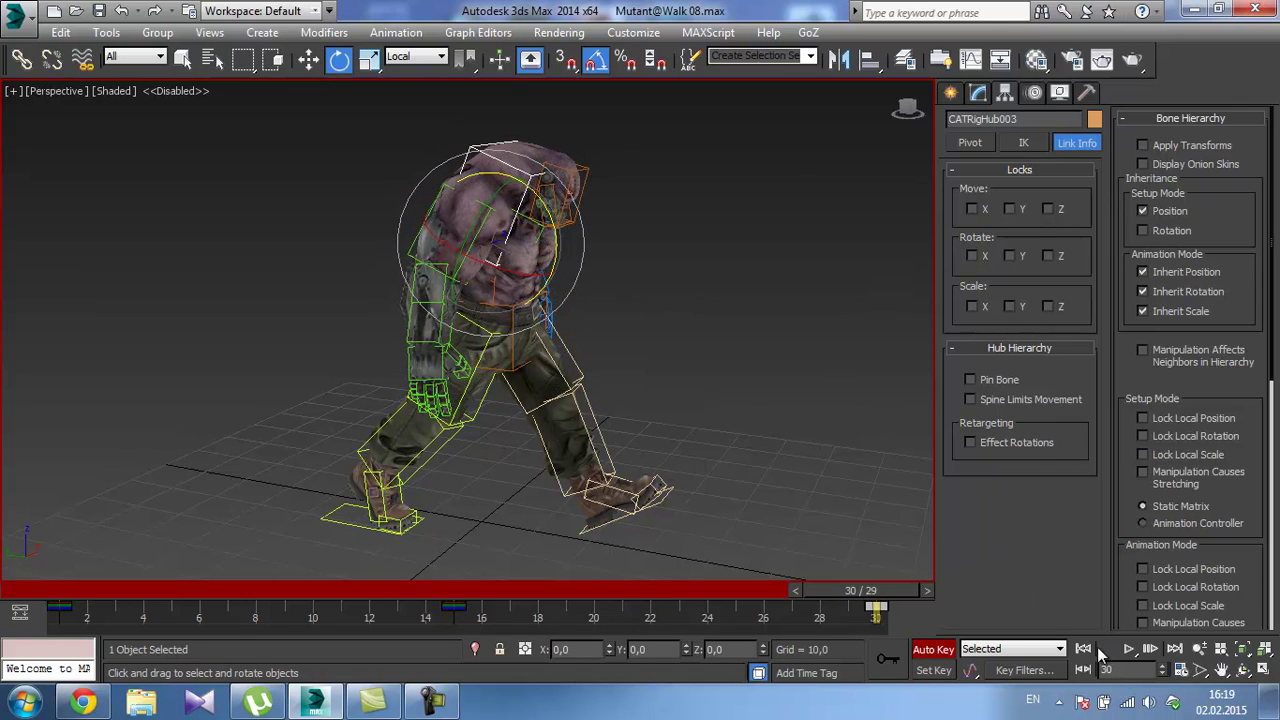
Play back the walk cycle and examine the leaning upper body from different angles.
click(1130, 651)
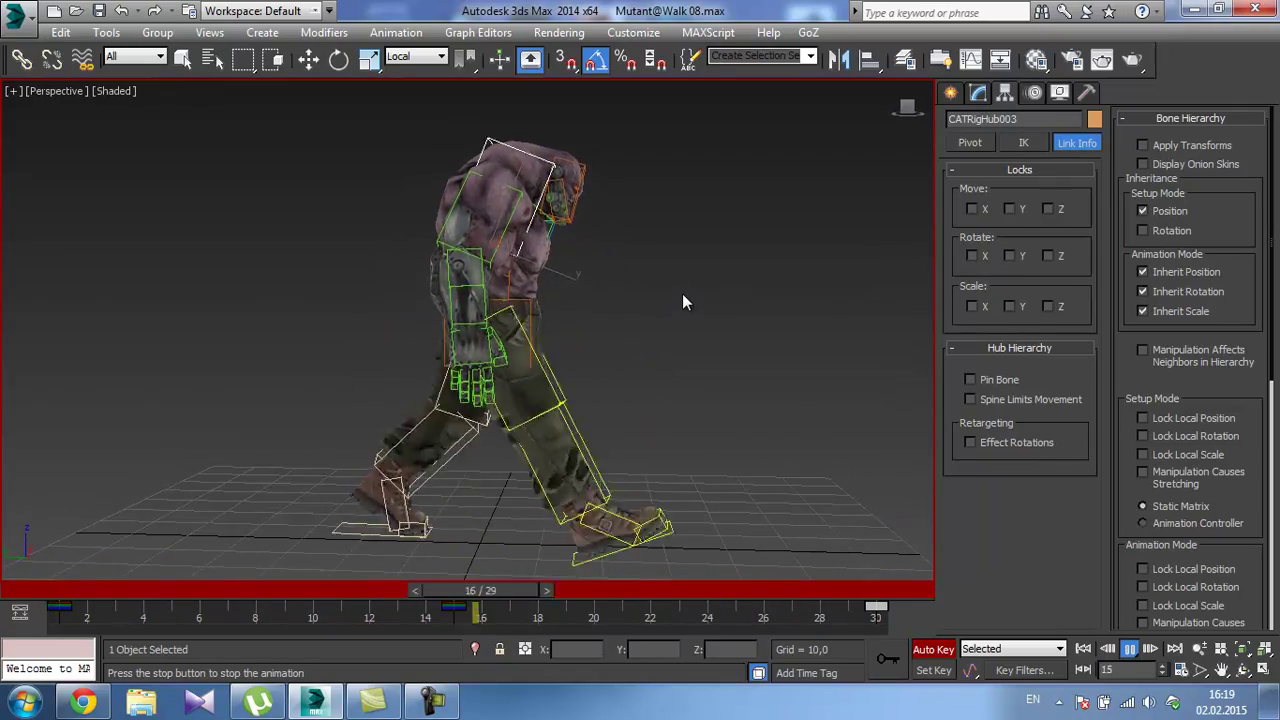
alt+middle_drag(675, 303, 541, 305)
scroll(397, 298, down, 3)
scroll(520, 308, up, 3)
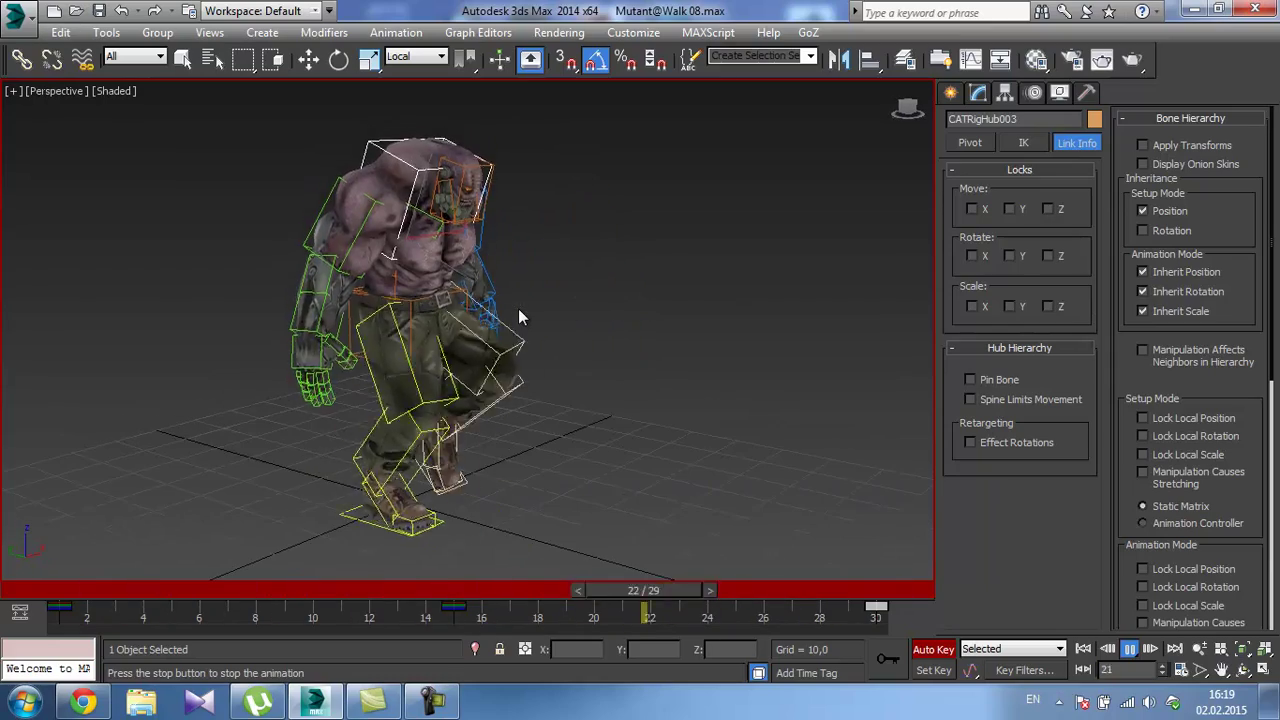
click(1129, 648)
key(e)
key(d)
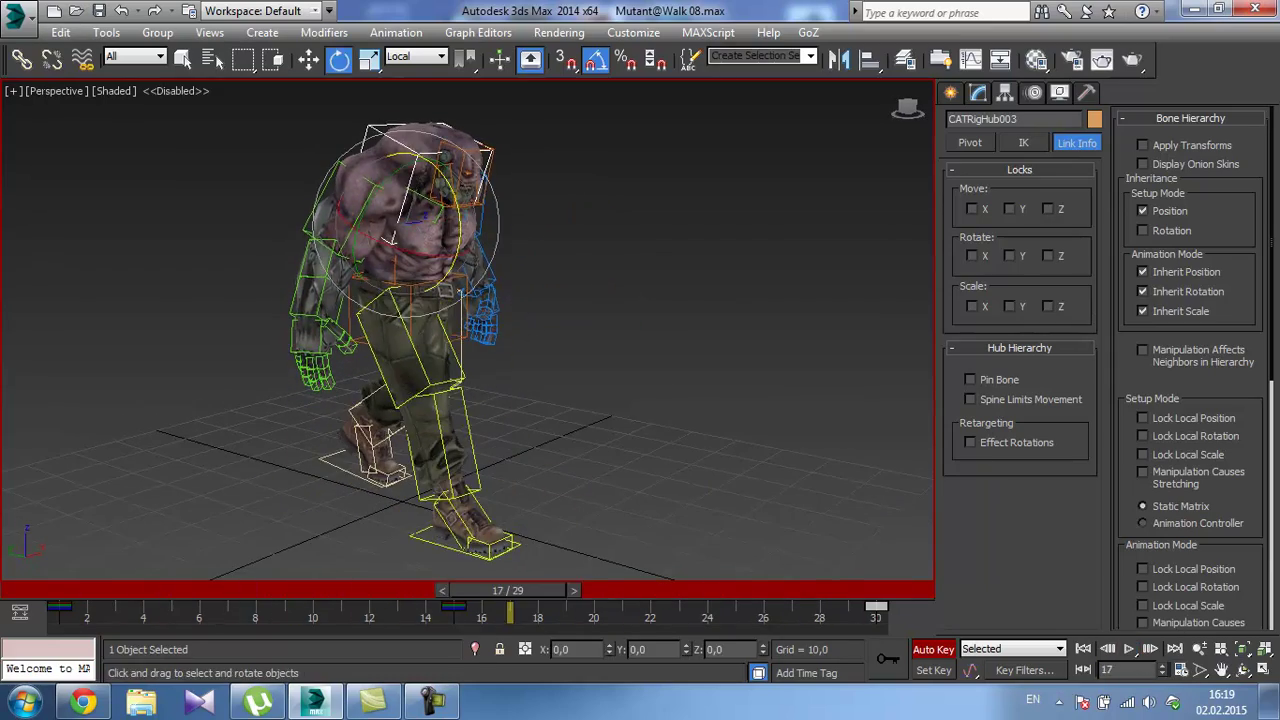
Save the scene as the next incremental version, Mutant@Walk 09.
click(26, 10)
click(40, 184)
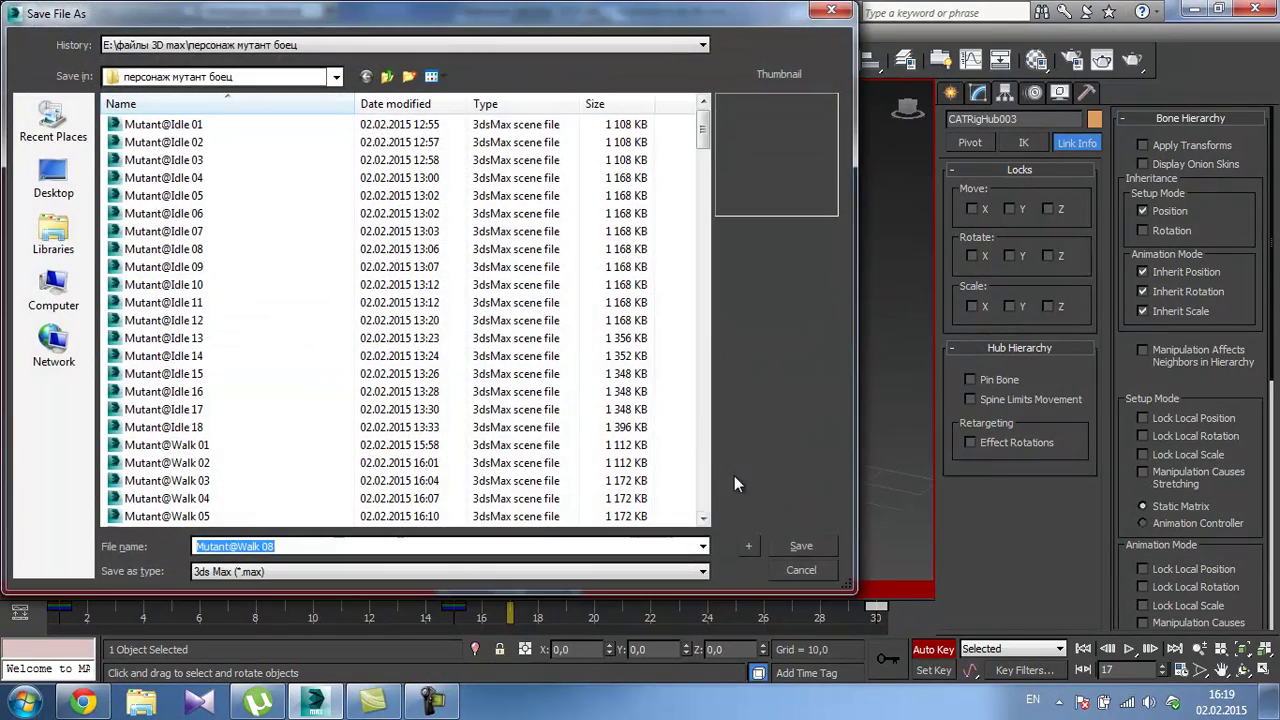
click(745, 545)
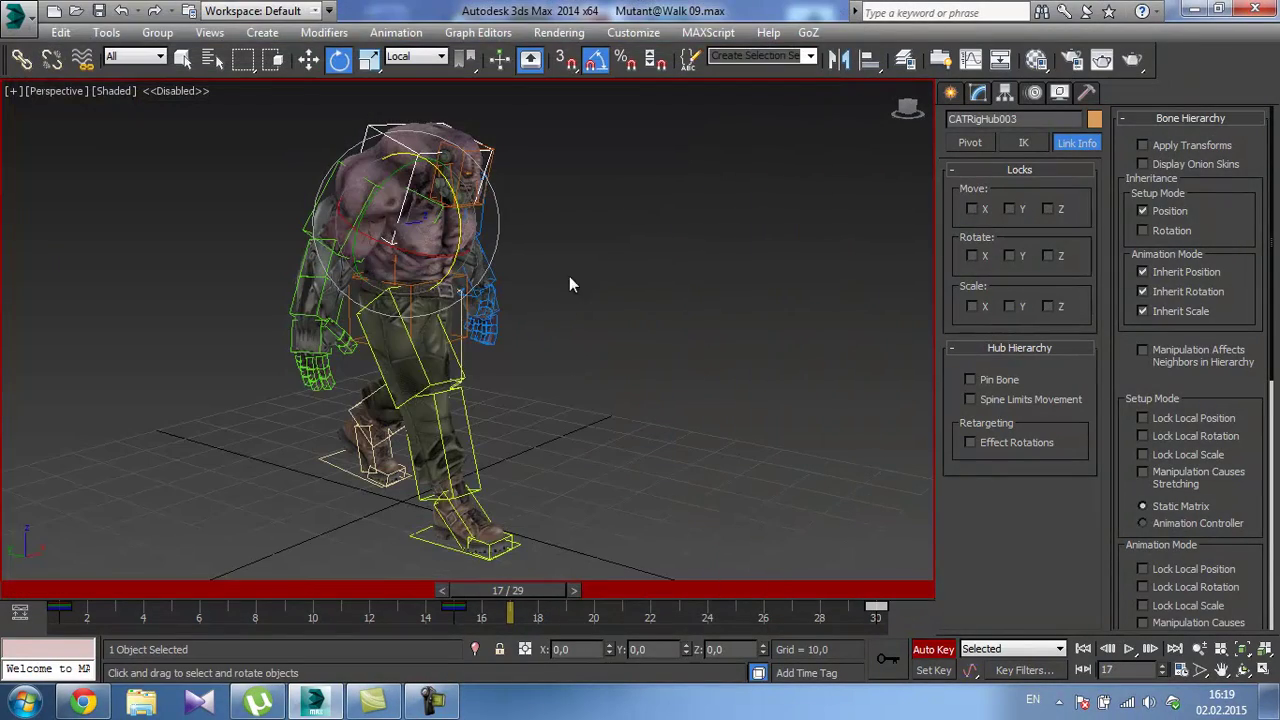
click(432, 706)
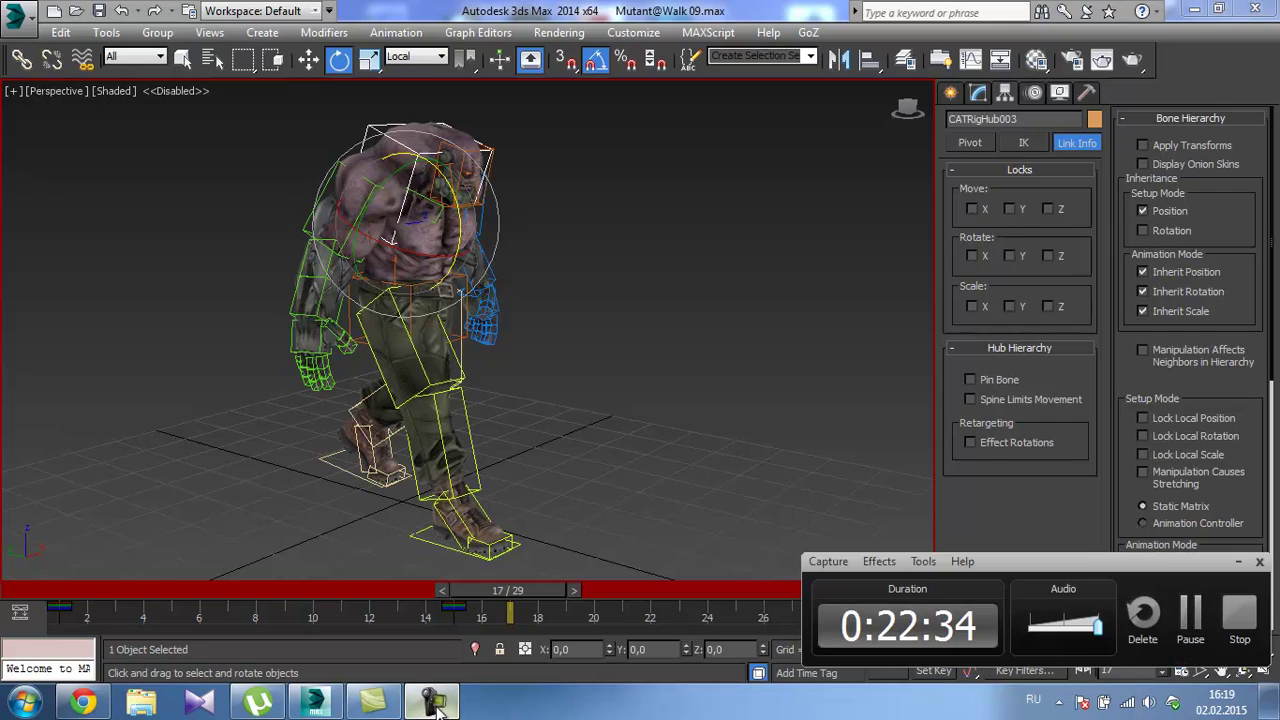
click(436, 710)
At frame 1, rotate the pelvis hub by -10 degrees about its local X axis.
alt+middle_drag(663, 491, 581, 351)
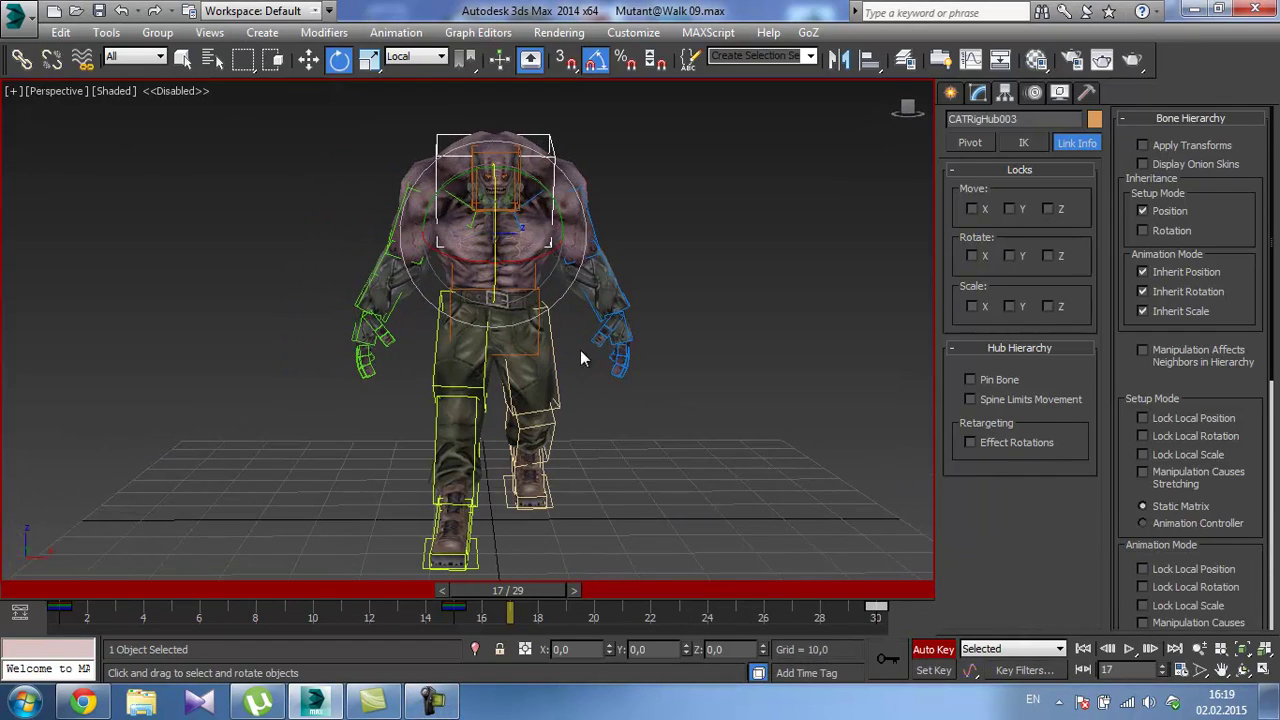
click(541, 308)
middle_drag(547, 290, 540, 244)
drag(510, 590, 83, 538)
key(e)
alt+middle_drag(560, 282, 528, 306)
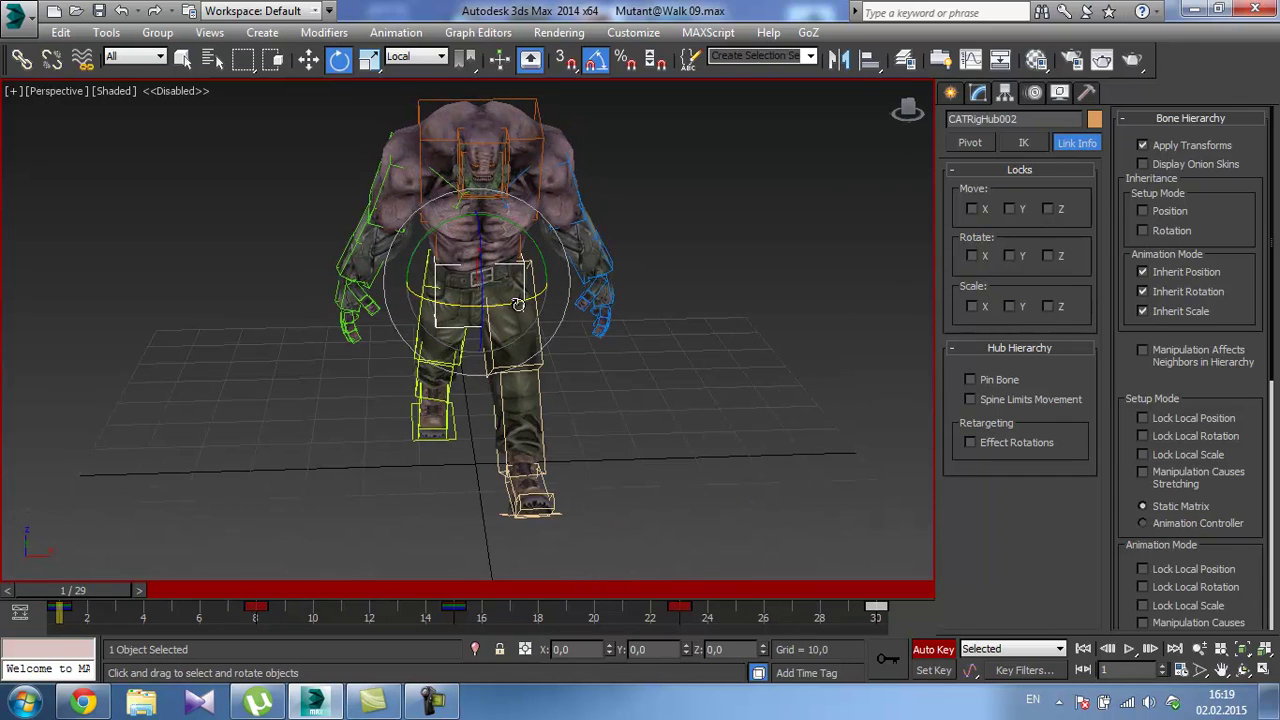
mouse_move(518, 304)
mouse_down()
mouse_move(498, 308)
mouse_move(507, 302)
mouse_up()
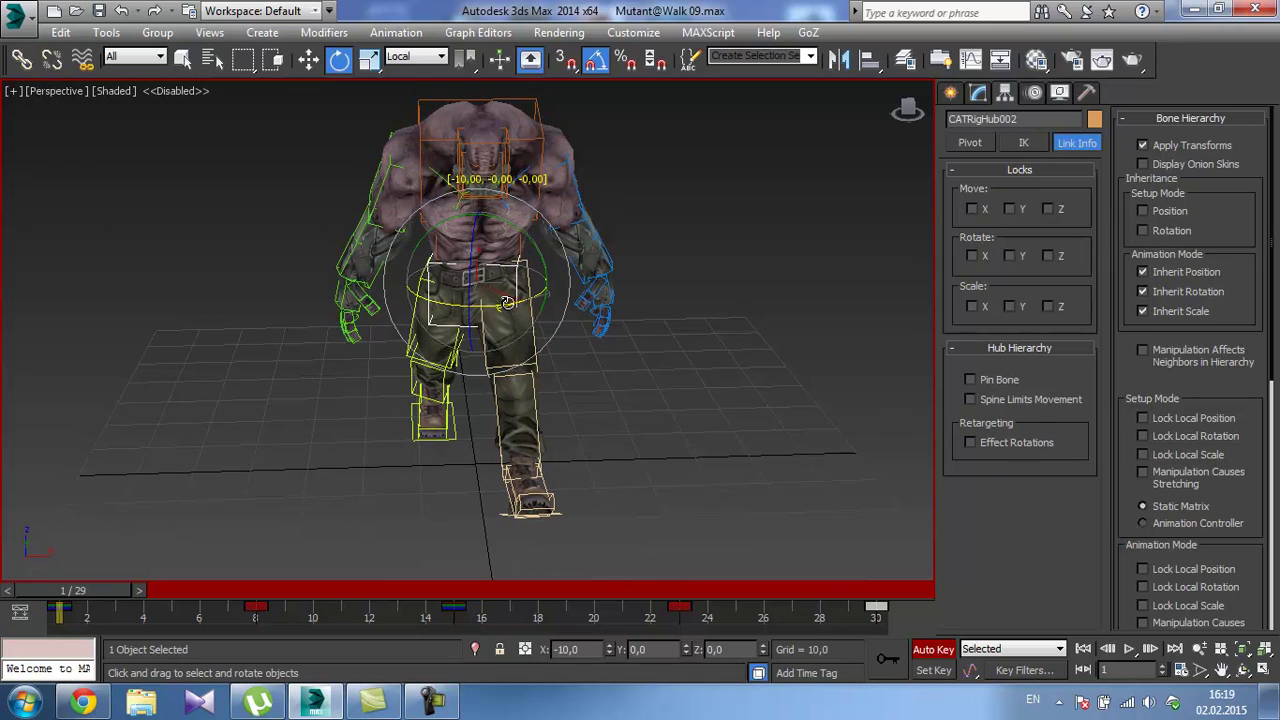
Rotate the pelvis hub the opposite way at frame 15, and by -10 degrees about its local X axis at frame 30.
drag(85, 590, 451, 575)
key(e)
drag(517, 306, 533, 307)
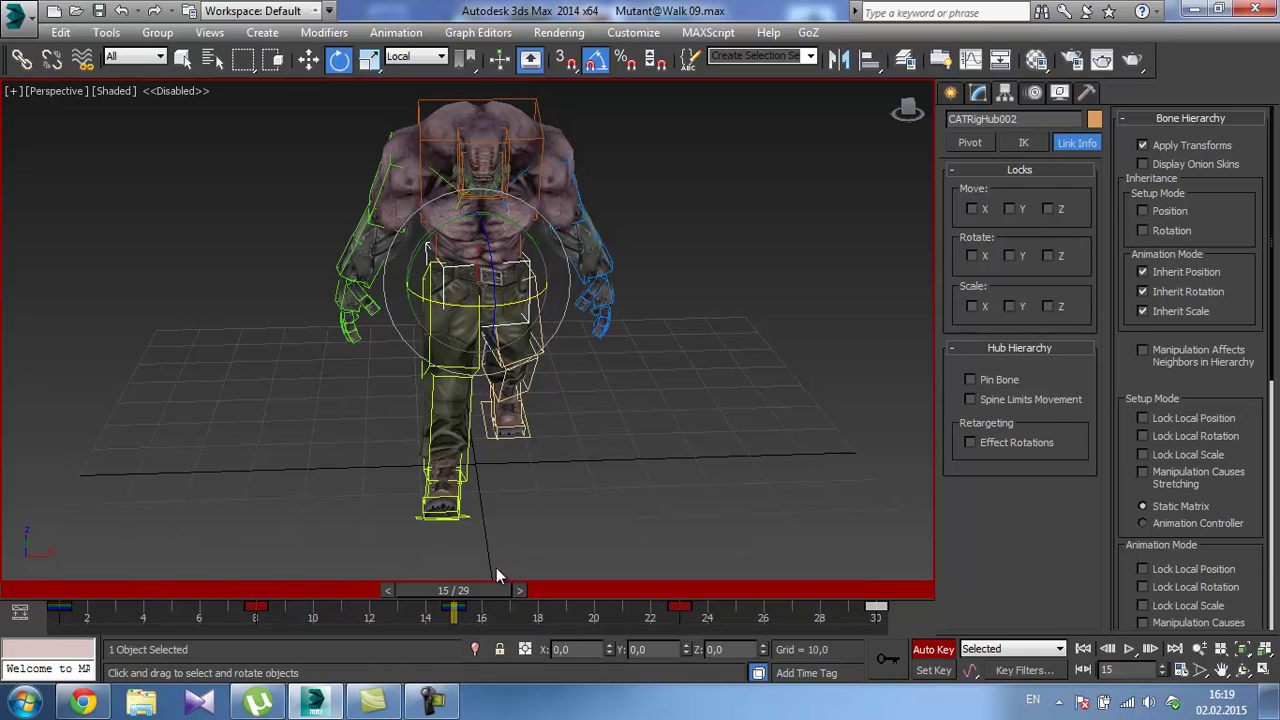
drag(482, 587, 898, 592)
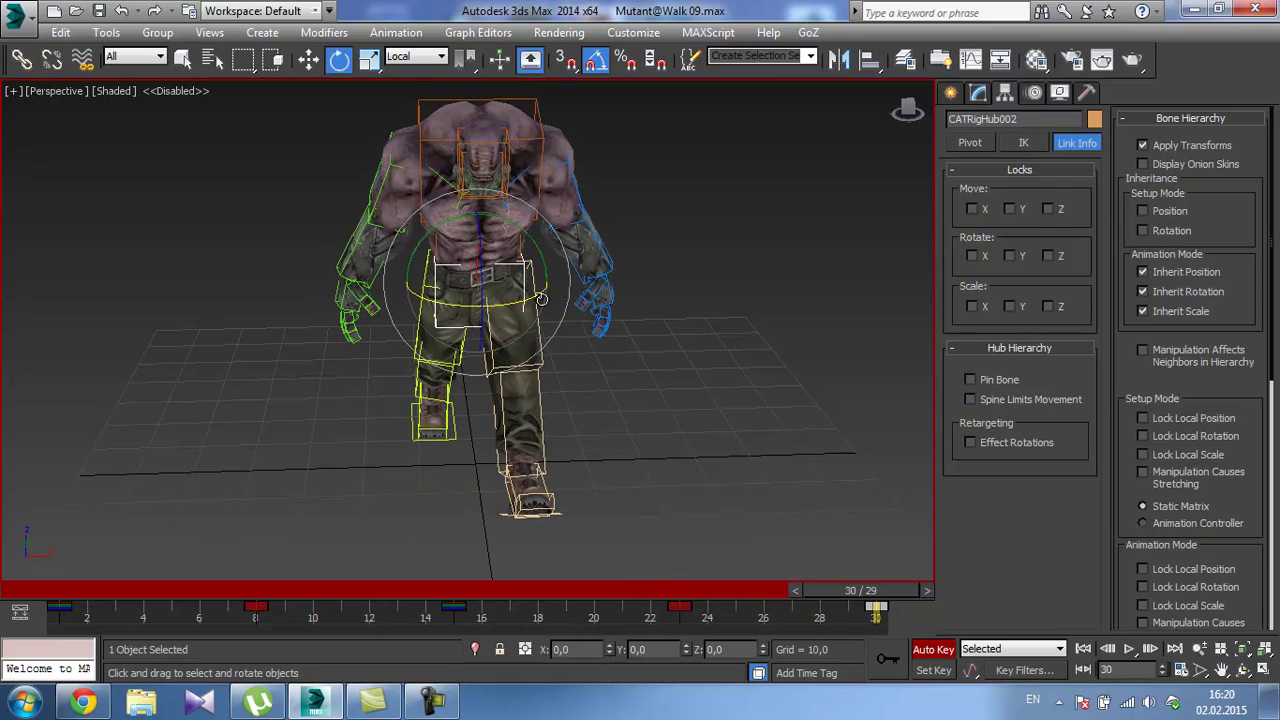
drag(523, 302, 505, 305)
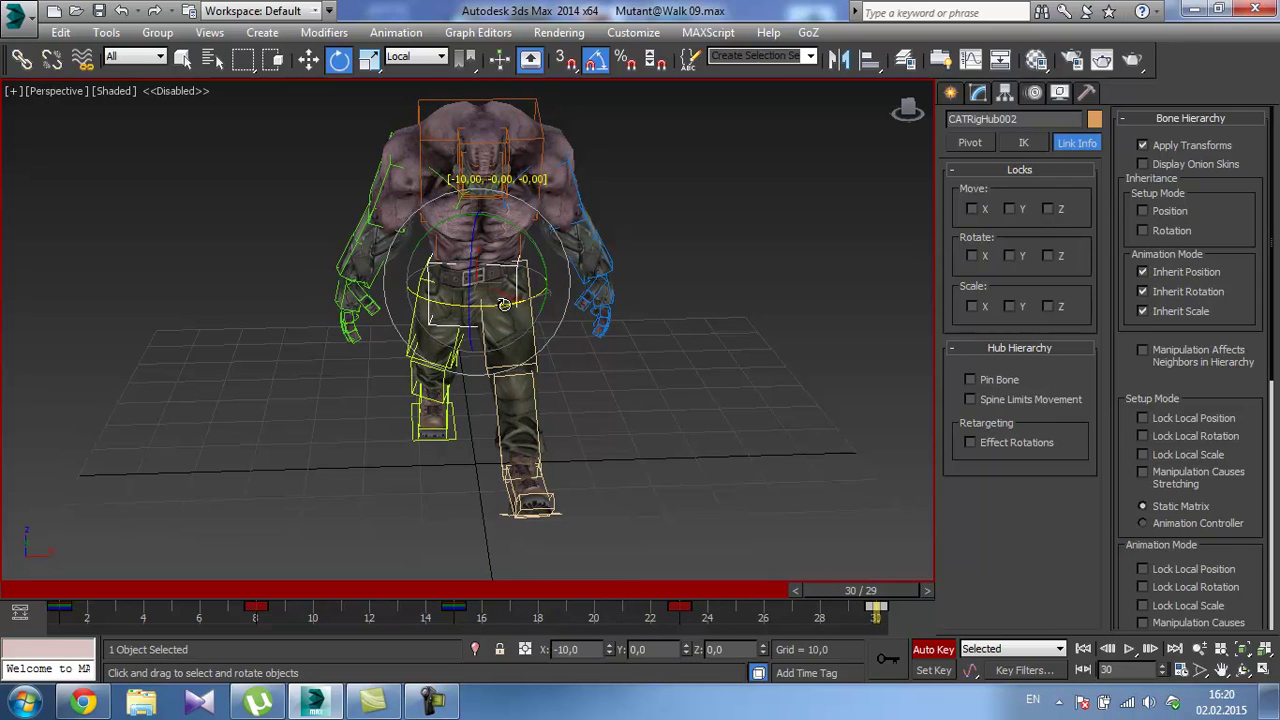
Play back the walk cycle and examine the pelvis twist from the front.
key(/)
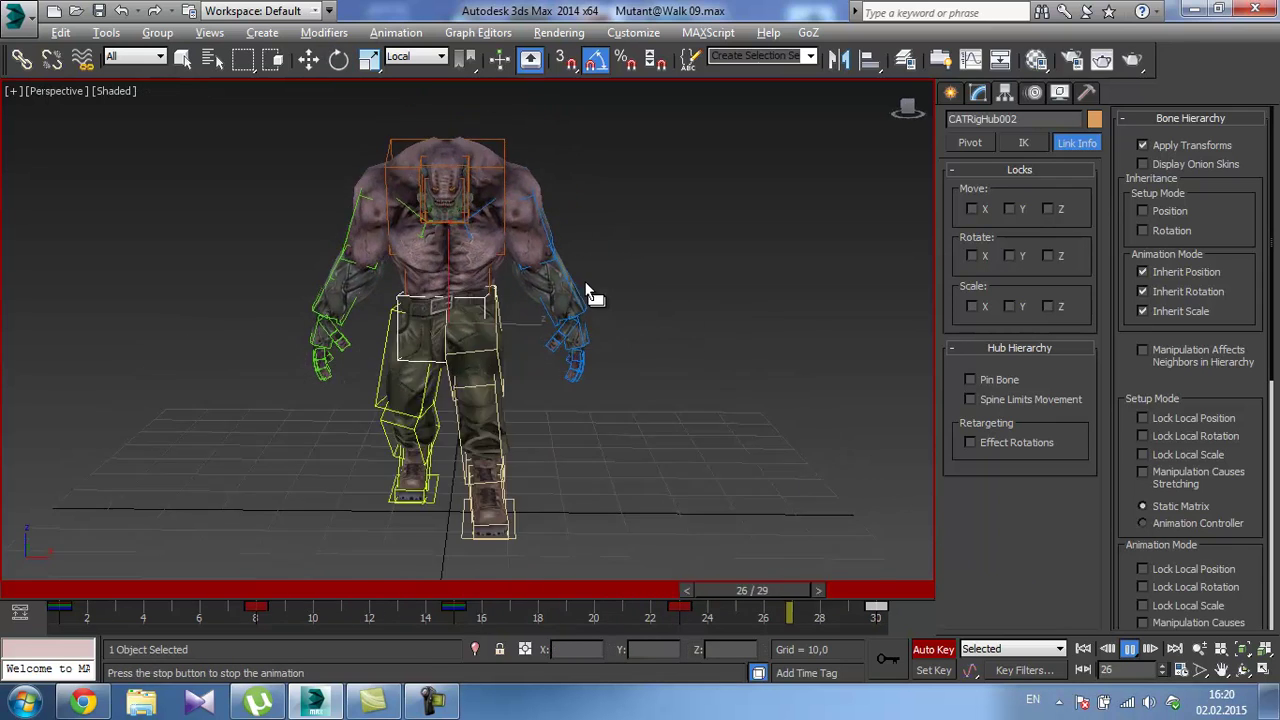
mouse_move(586, 286)
alt+middle_down()
mouse_move(246, 282)
mouse_move(594, 287)
alt+middle_up()
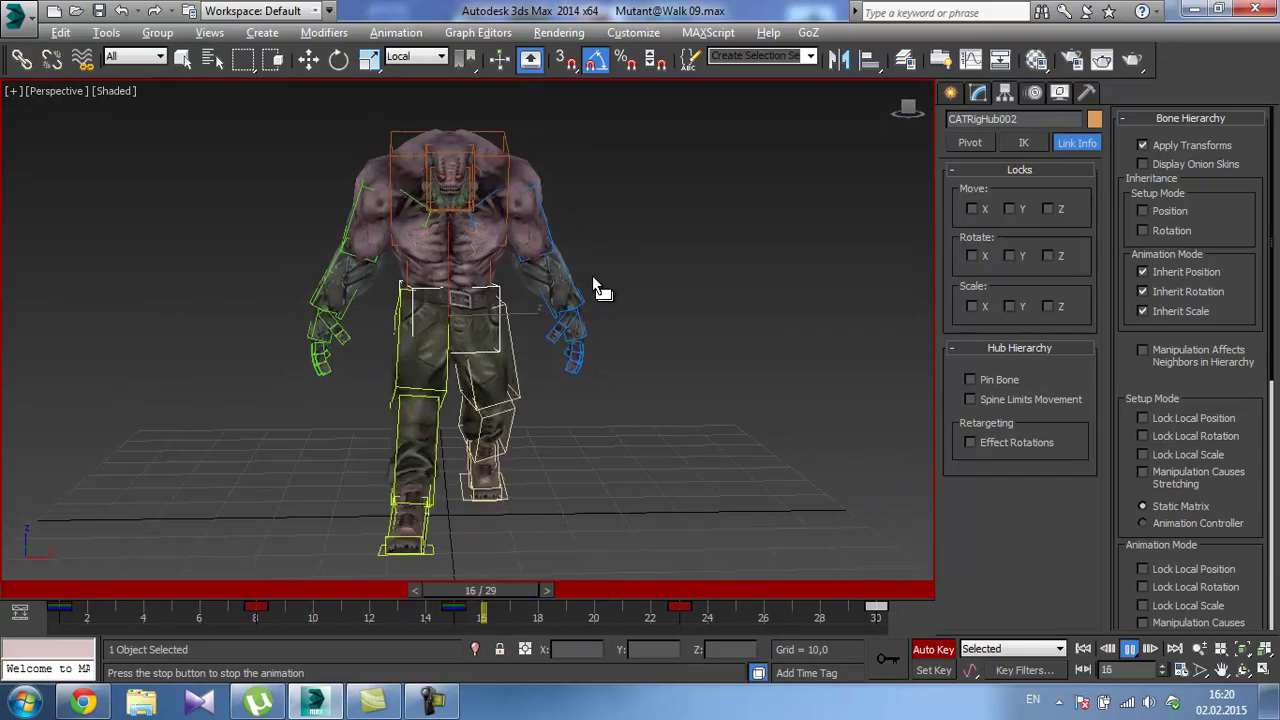
click(1129, 649)
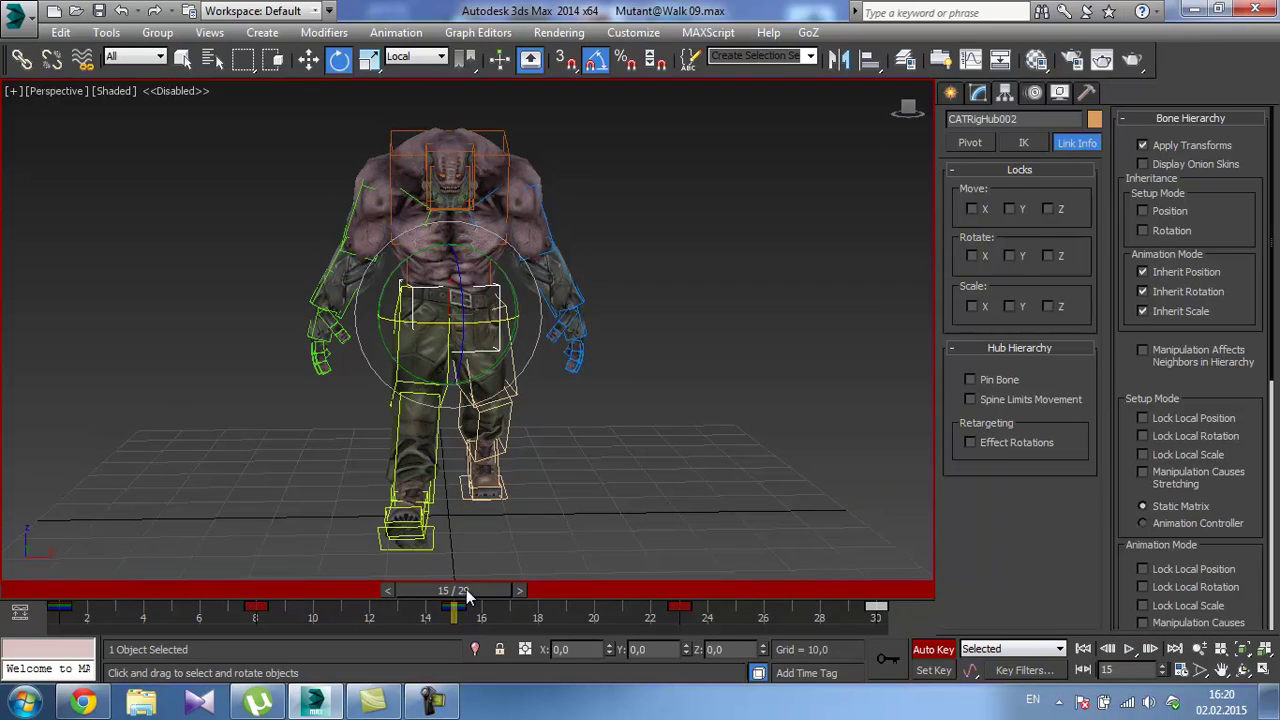
At frame 1, try tilting the pelvis hub by -7 degrees about its local Y axis, and undo the rotation.
drag(466, 589, 40, 590)
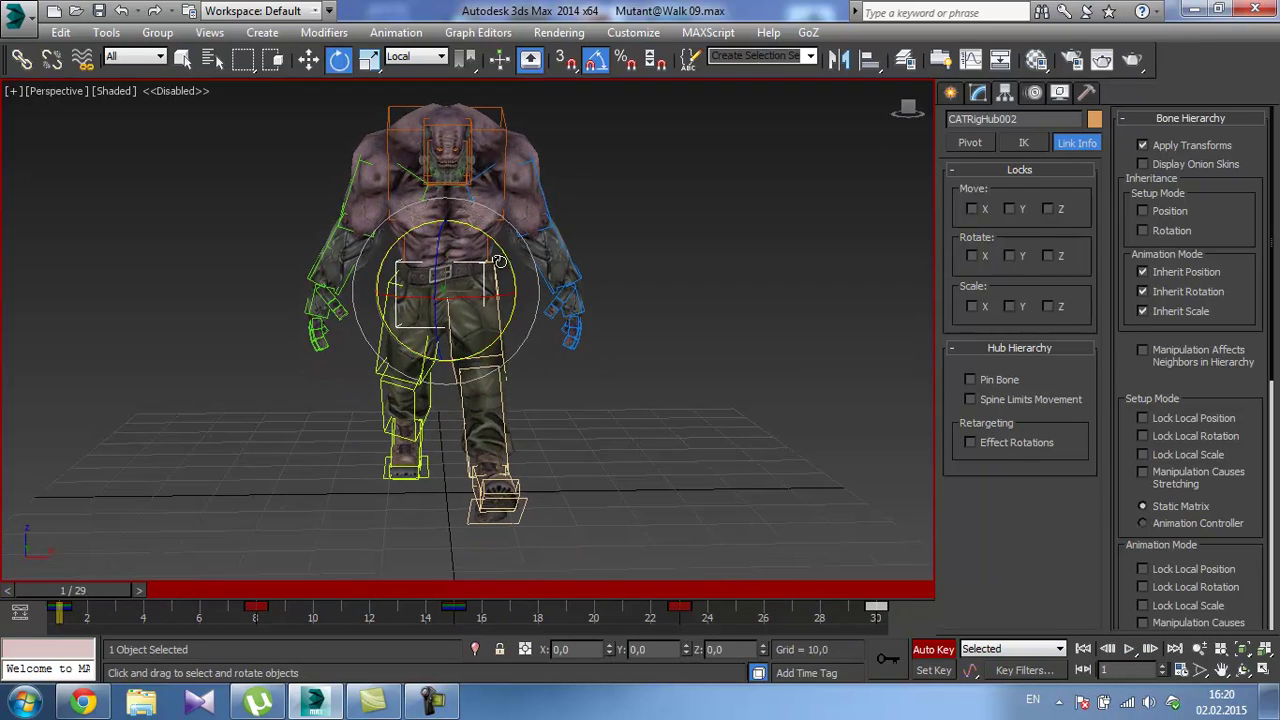
scroll(478, 259, up, 5)
drag(459, 268, 476, 275)
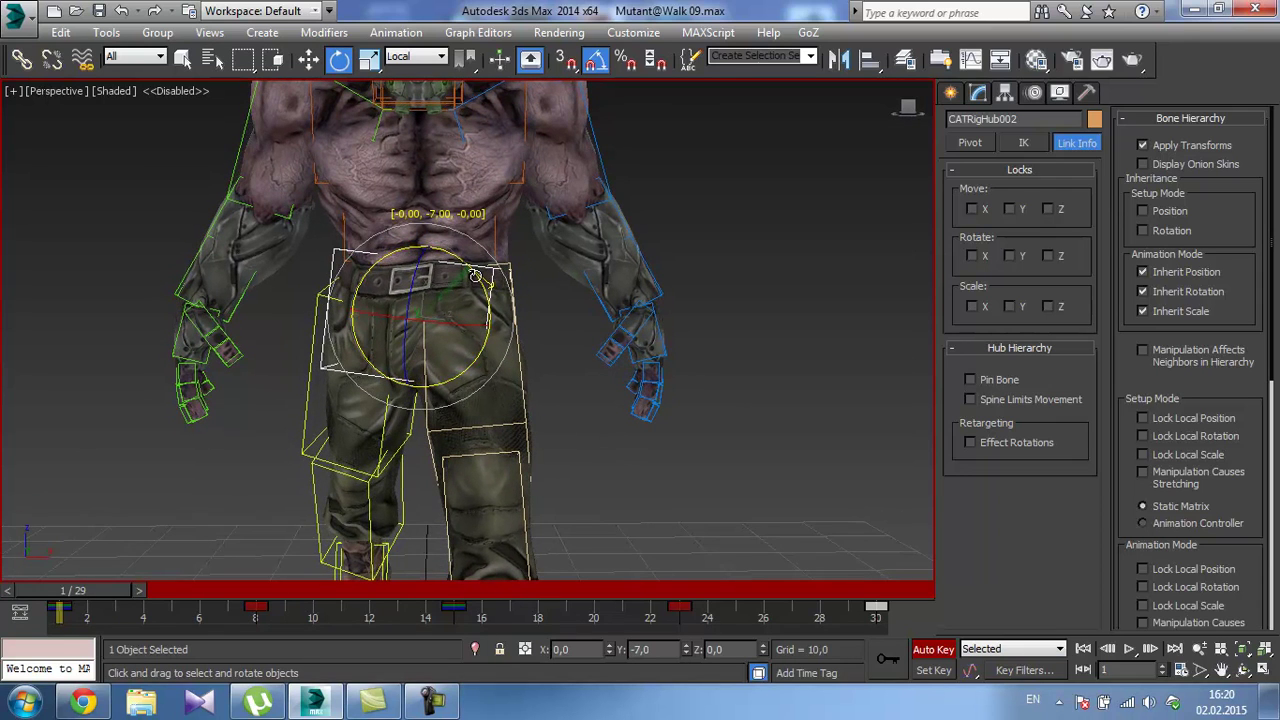
key(ctrl+z)
middle_drag(454, 277, 460, 251)
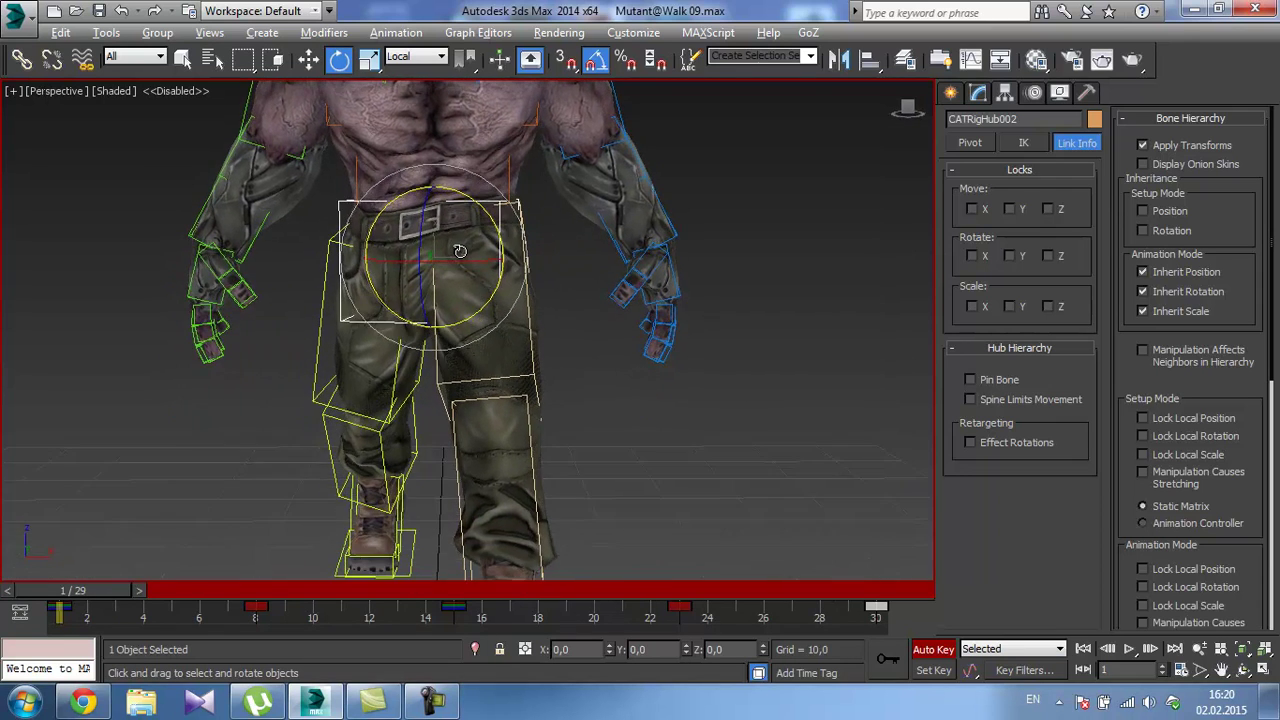
scroll(369, 540, down, 3)
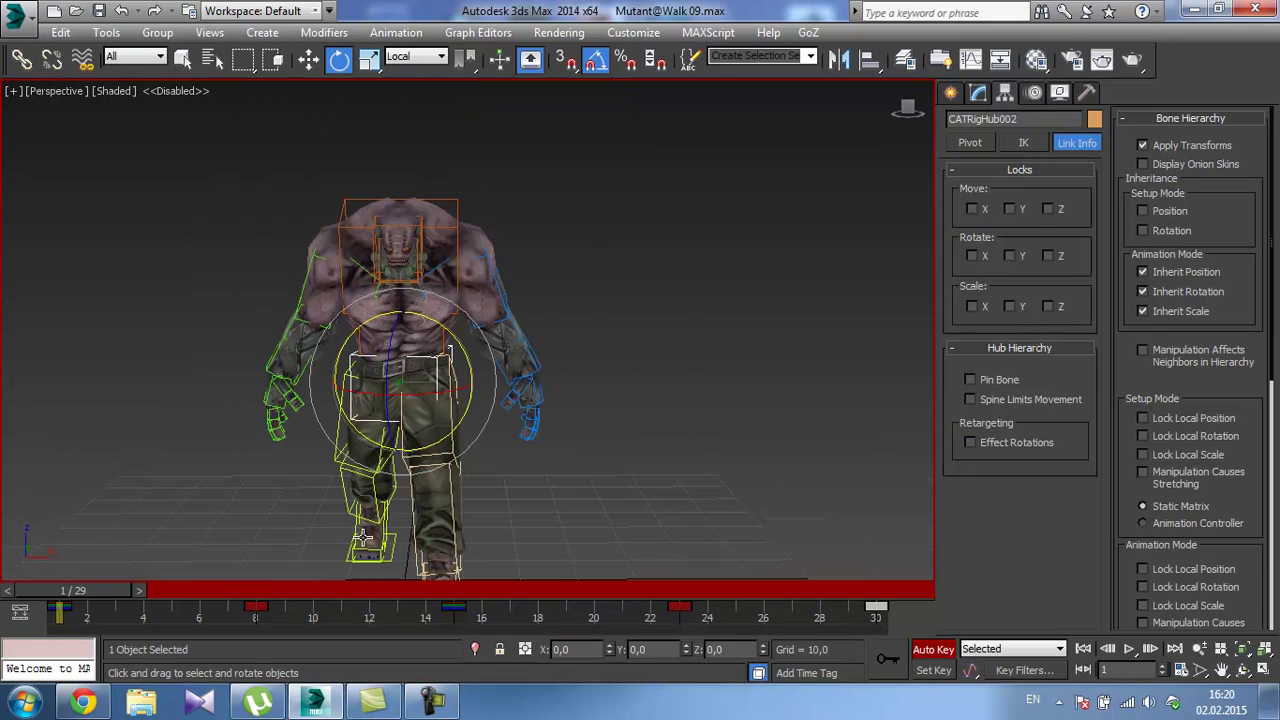
At frame 1, tilt the pelvis hub slightly about its local Y axis, raising the character's left hip.
mouse_move(61, 594)
mouse_down()
mouse_move(477, 592)
mouse_move(7, 585)
mouse_move(165, 590)
mouse_move(60, 590)
mouse_up()
key(e)
scroll(478, 323, up, 3)
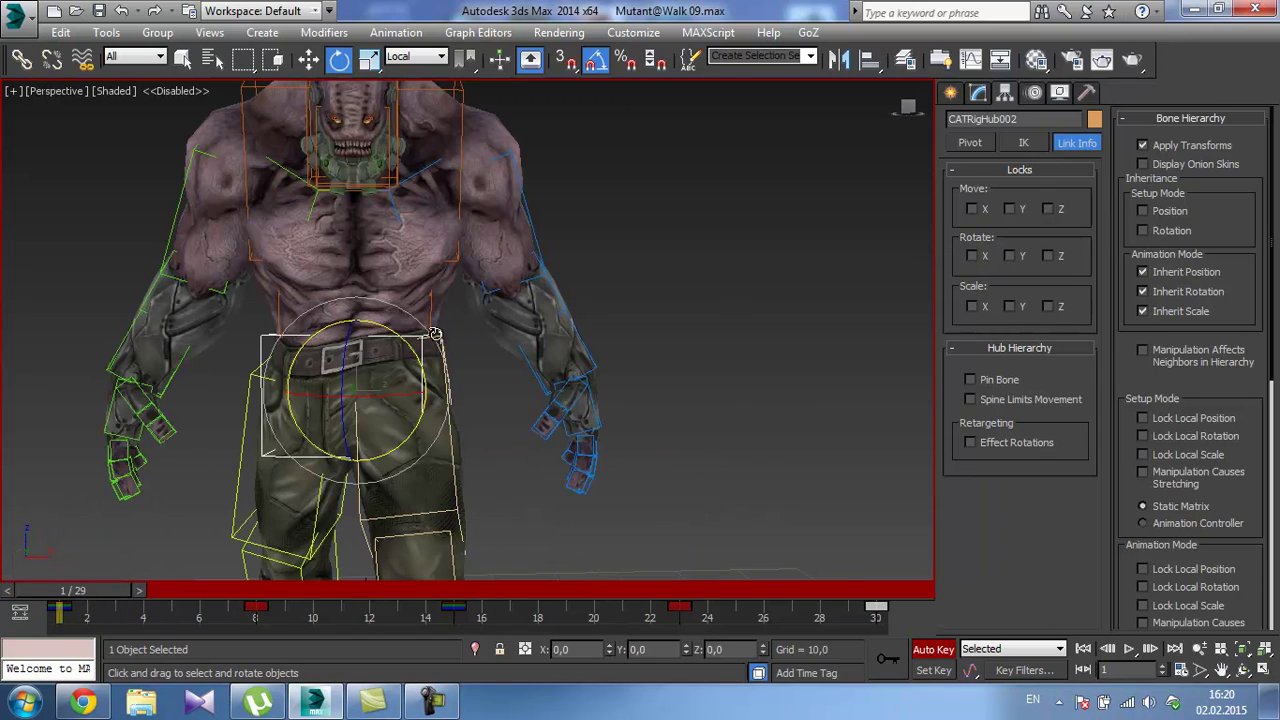
drag(410, 349, 404, 343)
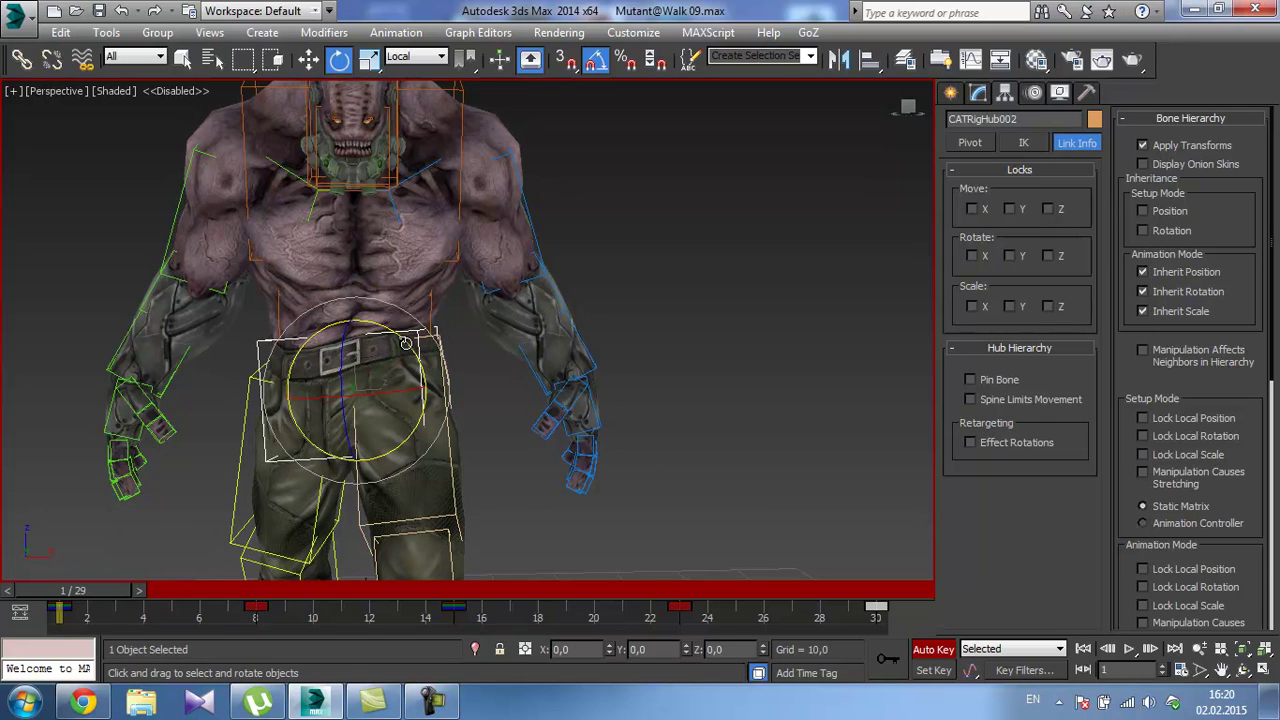
Tilt the pelvis hub the opposite way about its local Y axis at frame 15, and by 4 degrees at frame 30.
drag(109, 590, 481, 582)
drag(394, 333, 400, 336)
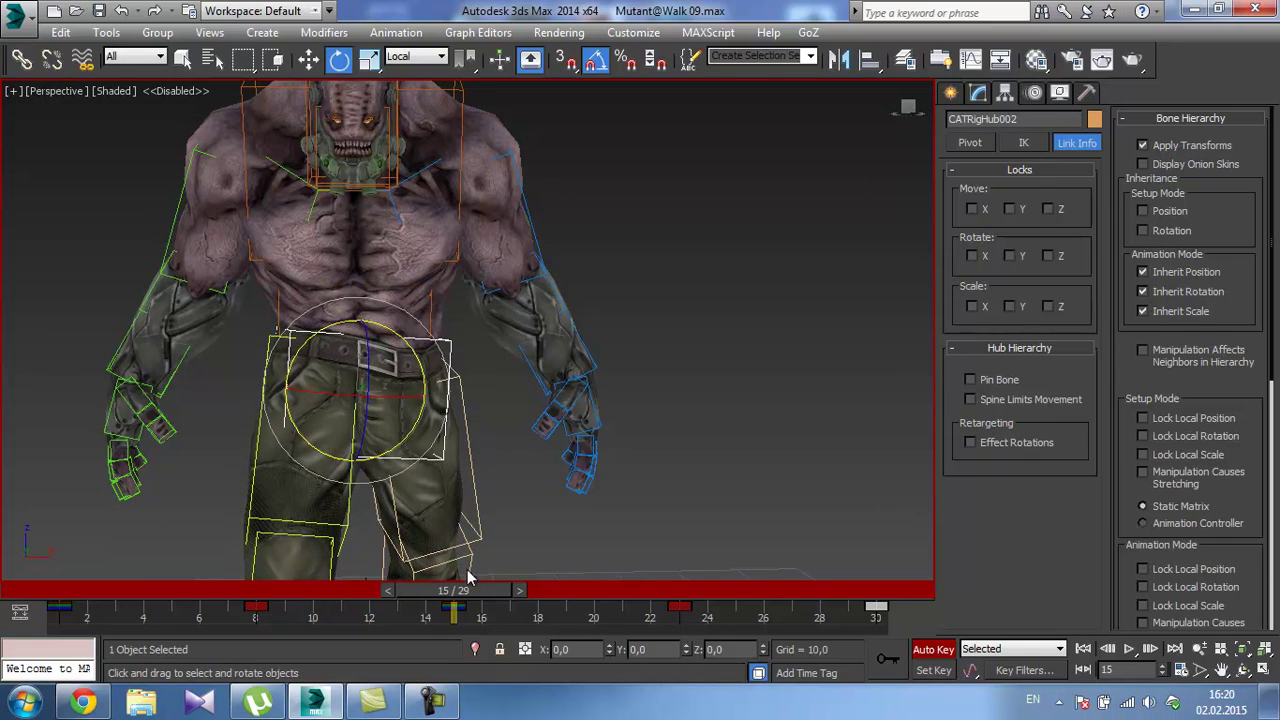
drag(467, 589, 891, 589)
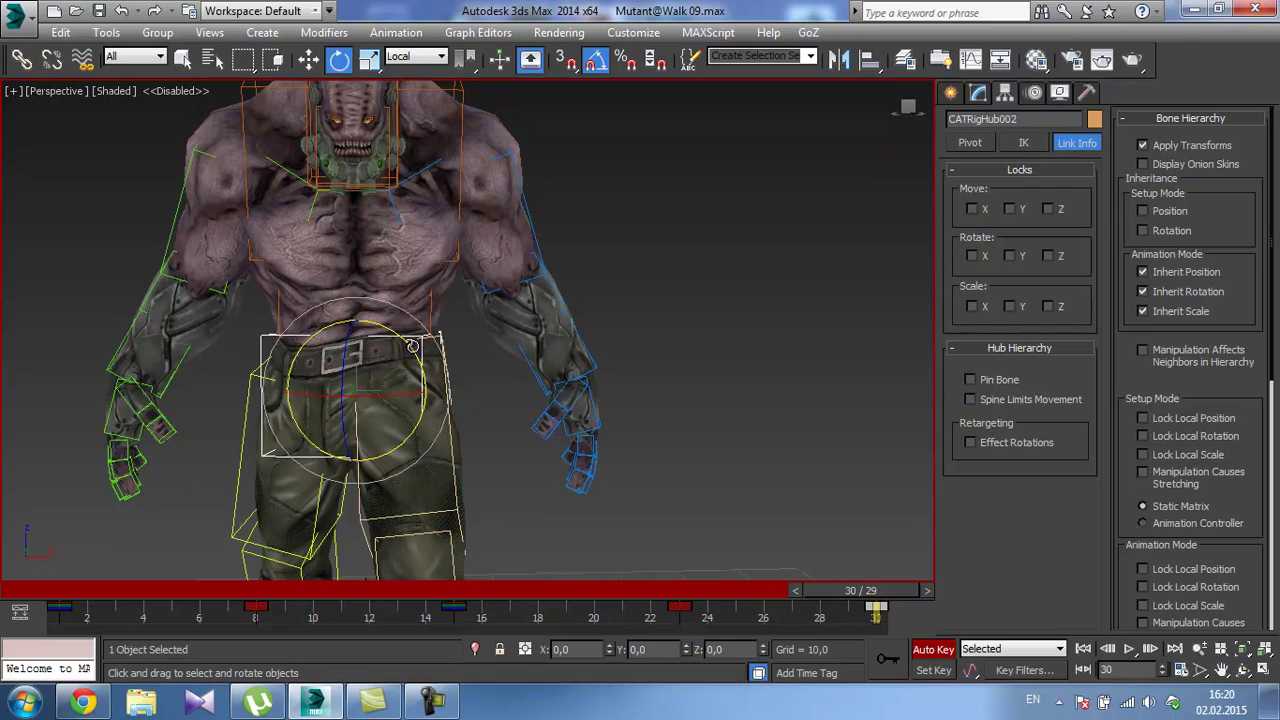
drag(411, 345, 405, 341)
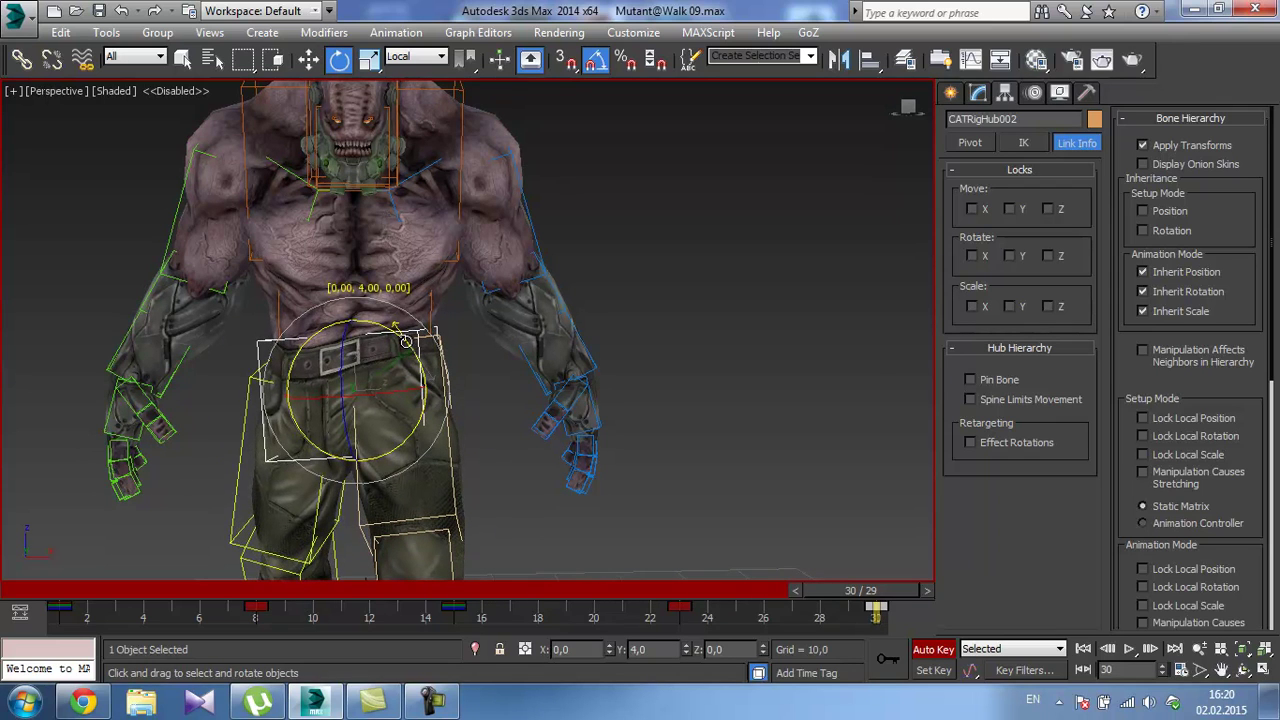
Play back the walk cycle and examine the sideways pelvis tilt from the back and the front.
click(1131, 650)
middle_drag(547, 386, 221, 352)
scroll(566, 334, down, 4)
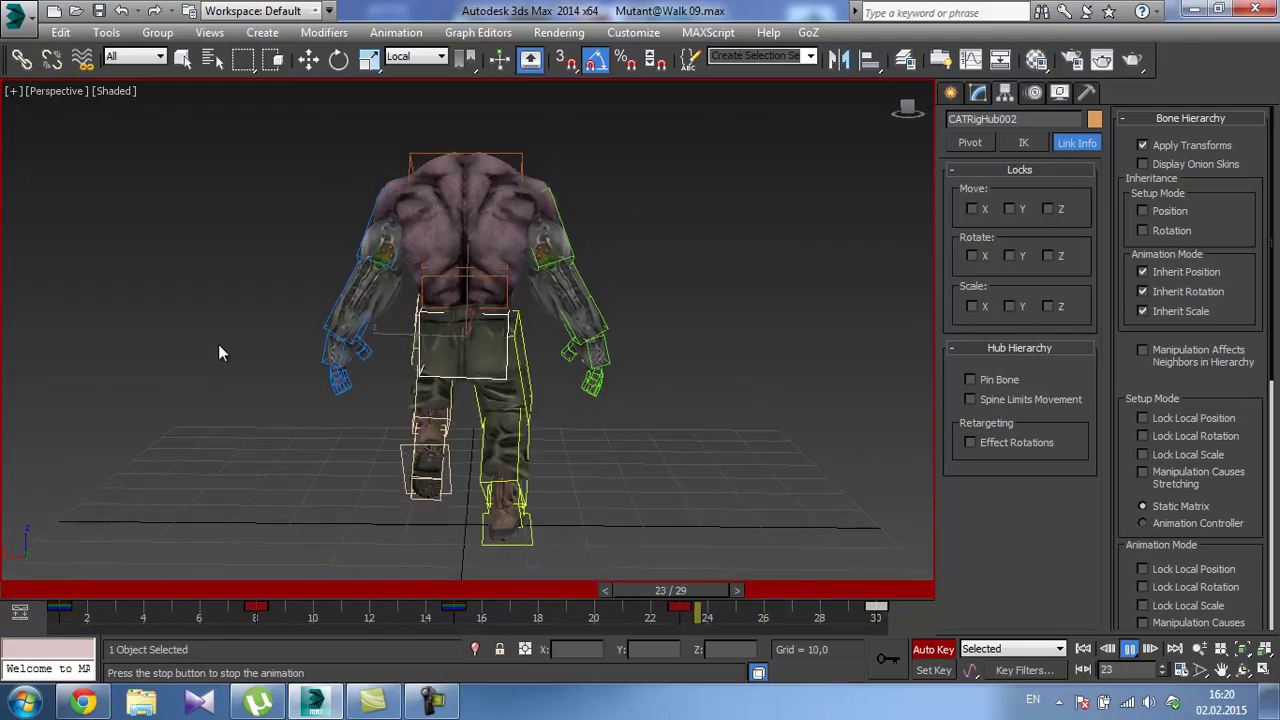
scroll(481, 315, up, 5)
scroll(480, 324, down, 5)
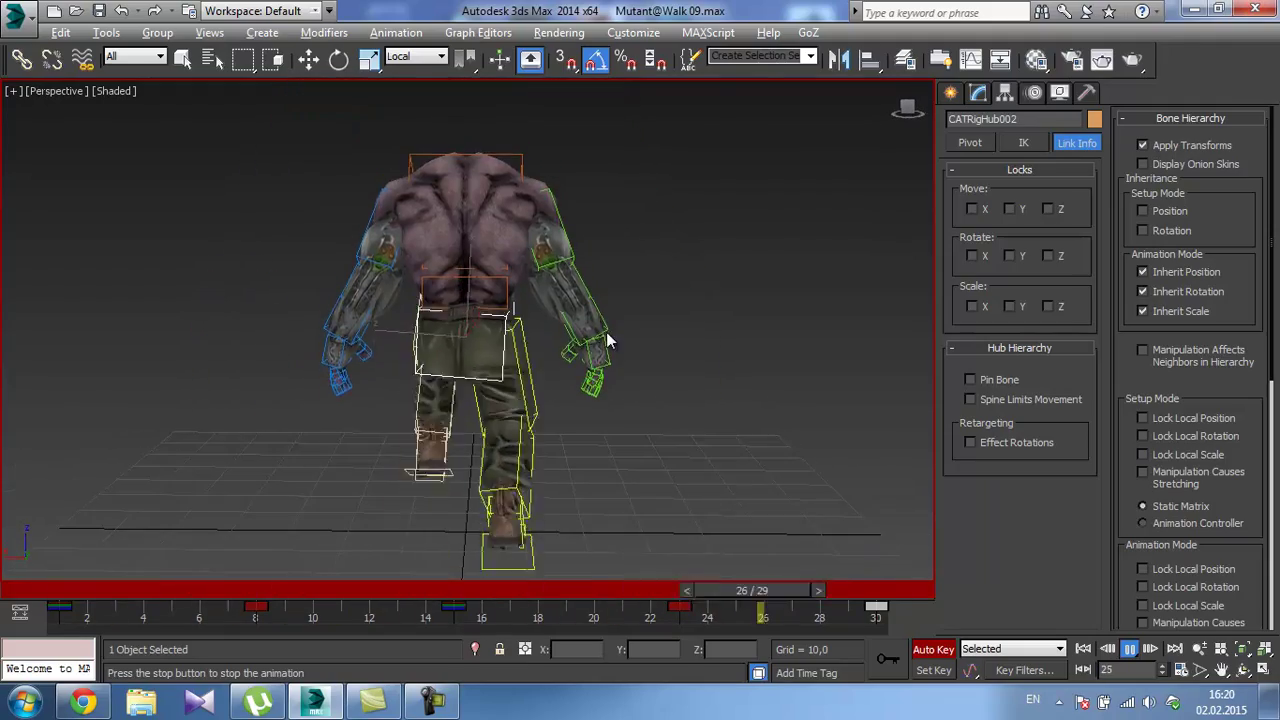
alt+middle_drag(606, 332, 504, 339)
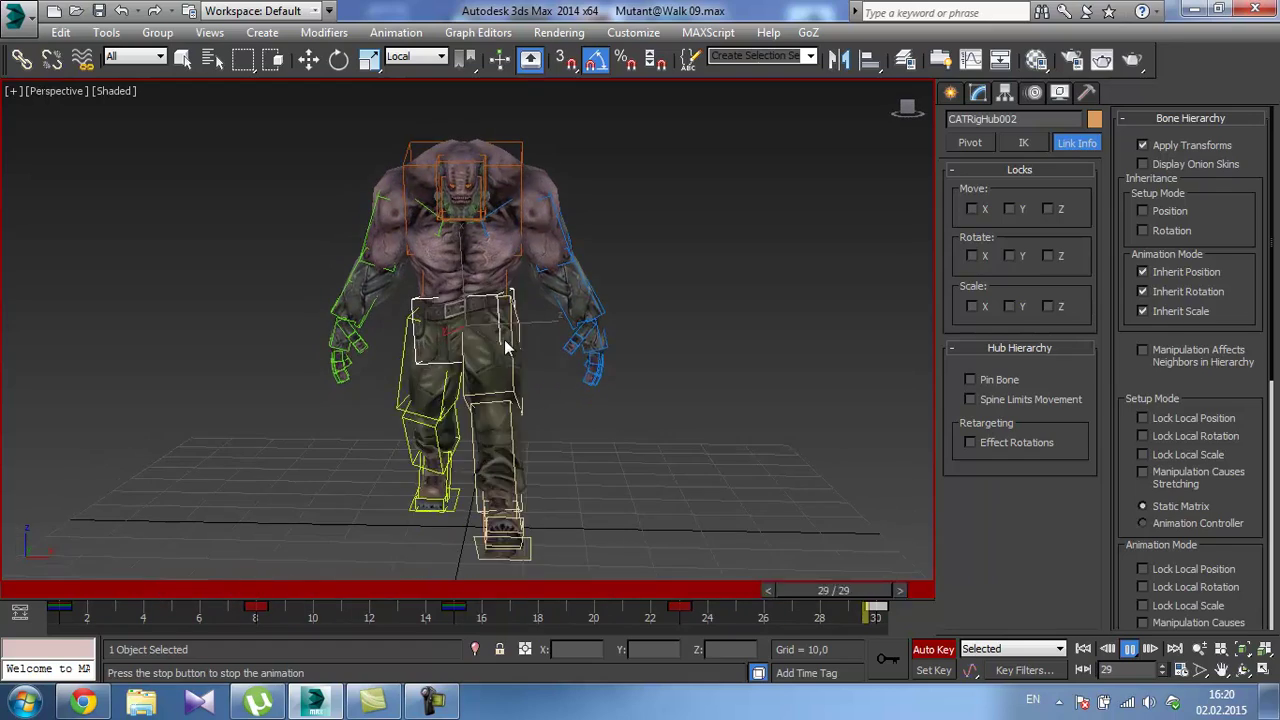
click(1128, 649)
Return to frame 1 and save the scene as the next incremental version, Mutant@Walk 10.
key(e)
drag(684, 600, 108, 530)
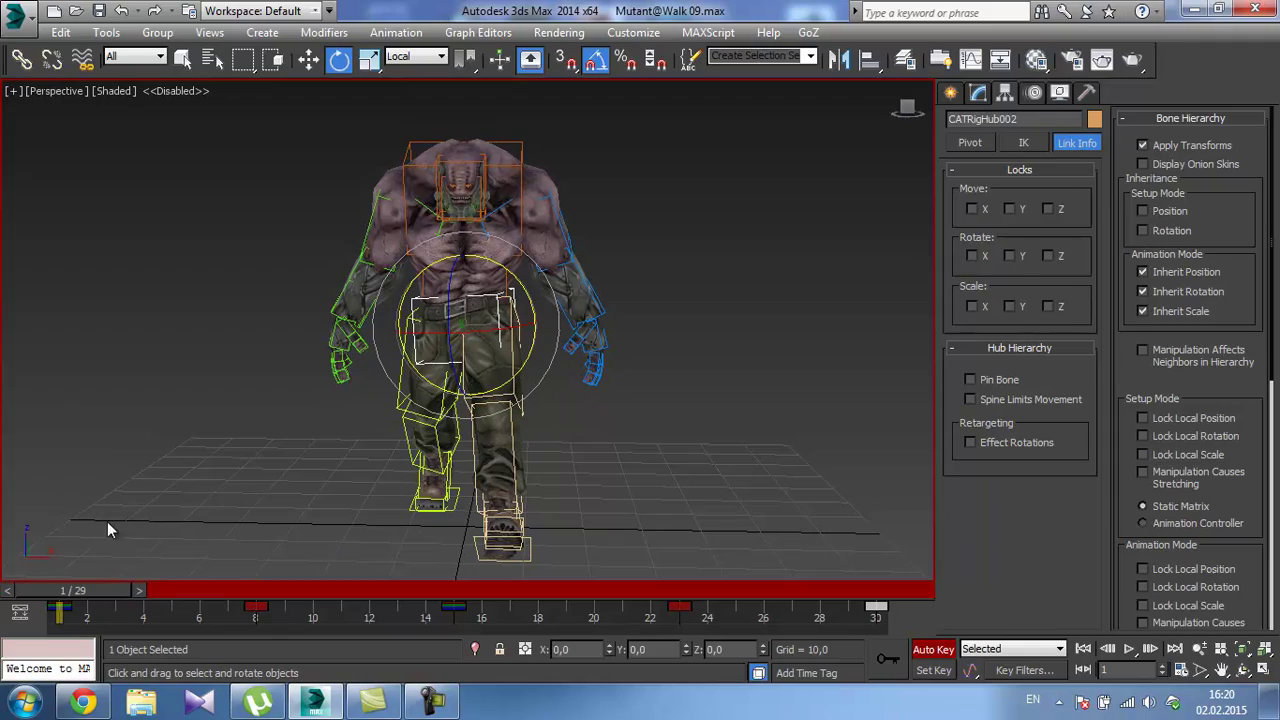
click(14, 18)
click(90, 226)
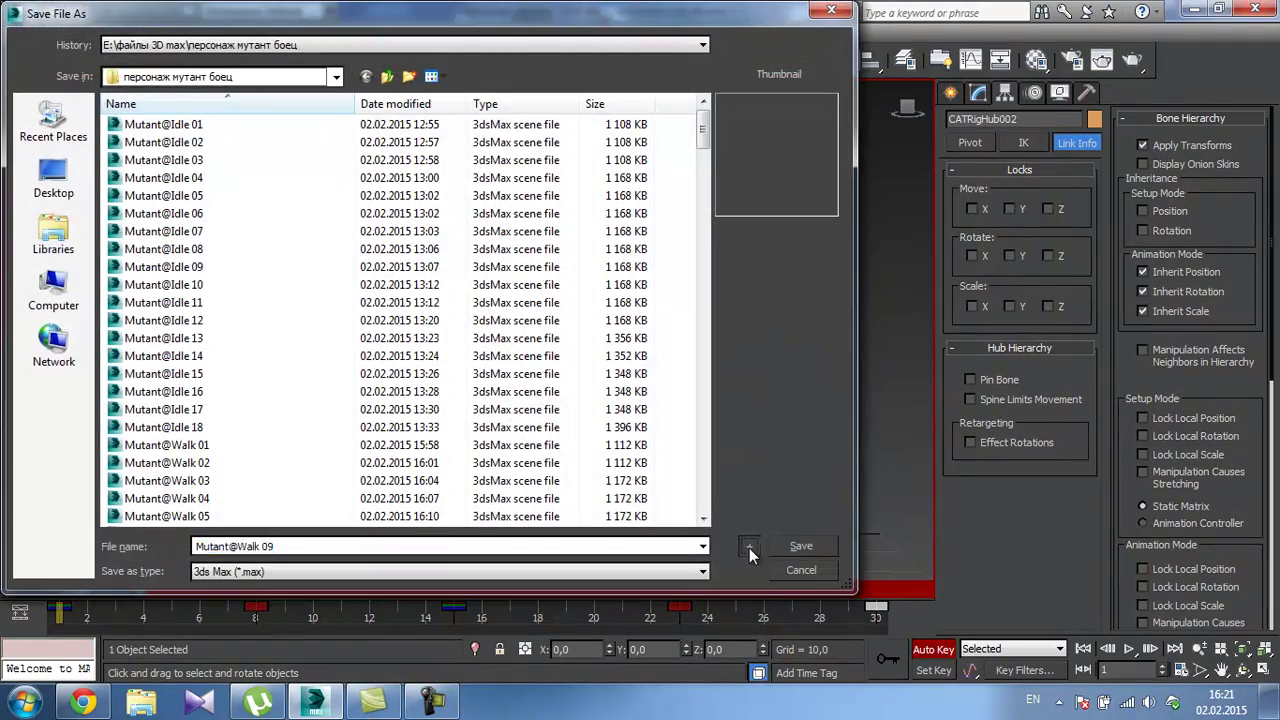
click(749, 548)
At frame 8, shift the pelvis hub sideways over the planted foot and set its X position to 2.
alt+middle_drag(260, 390, 330, 462)
drag(116, 590, 289, 593)
key(e)
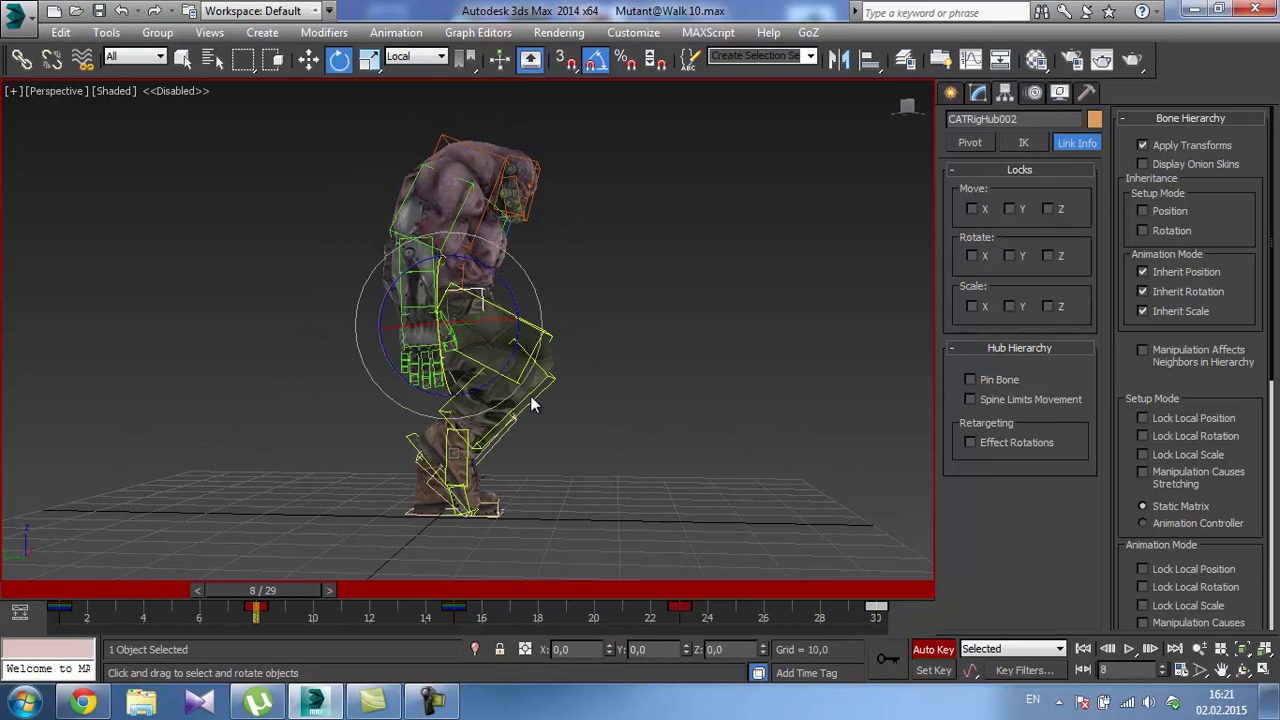
alt+middle_drag(530, 395, 500, 300)
key(w)
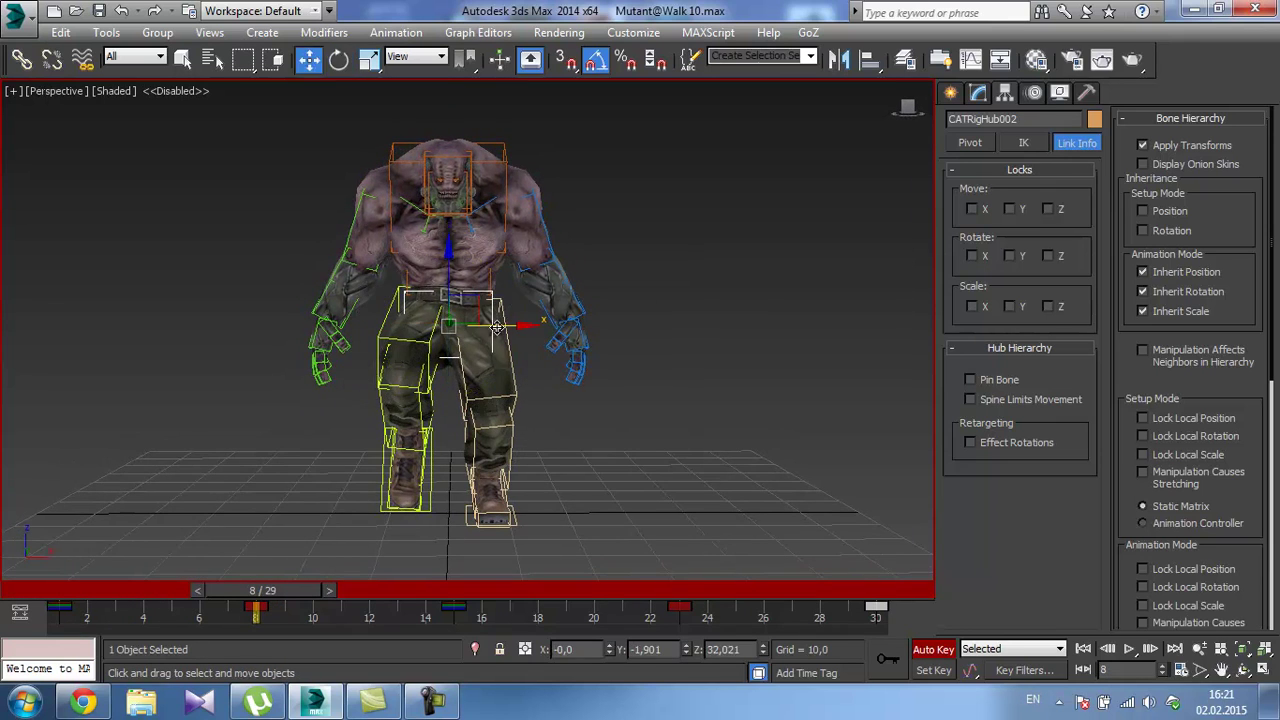
drag(505, 328, 515, 328)
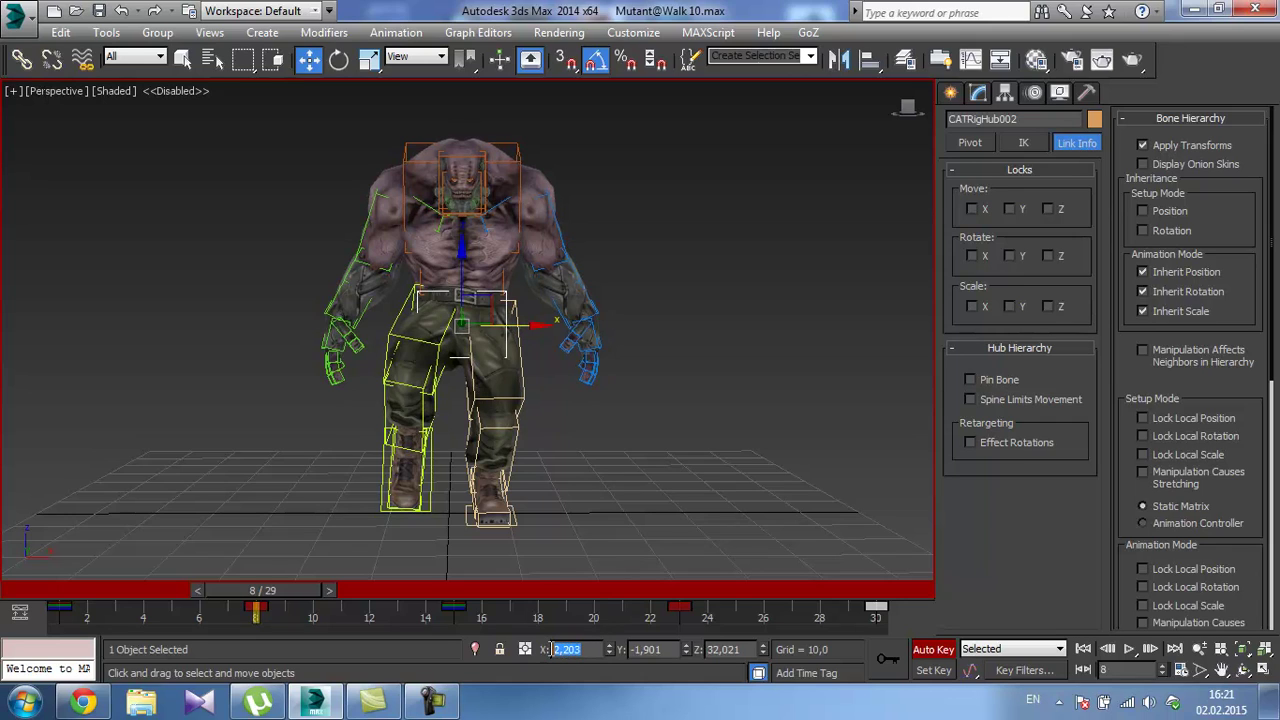
key(Return)
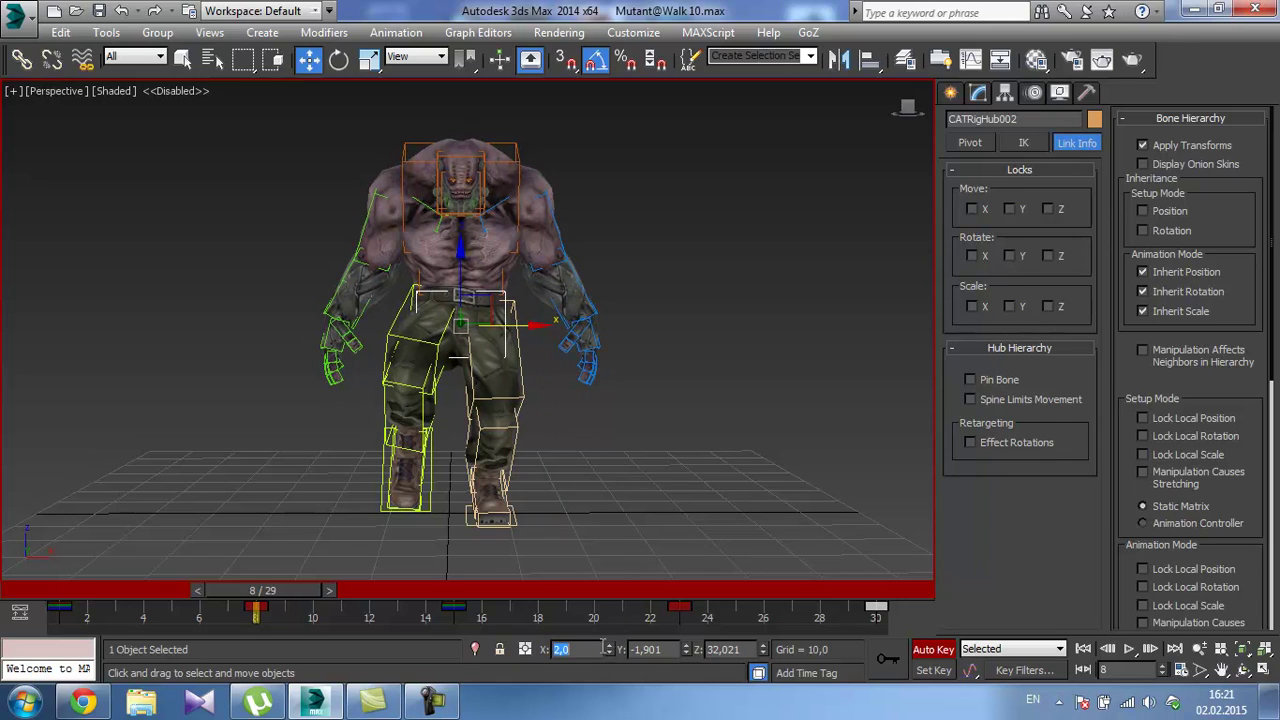
At frame 23, set the pelvis hub's X position to -2.
drag(278, 598, 675, 608)
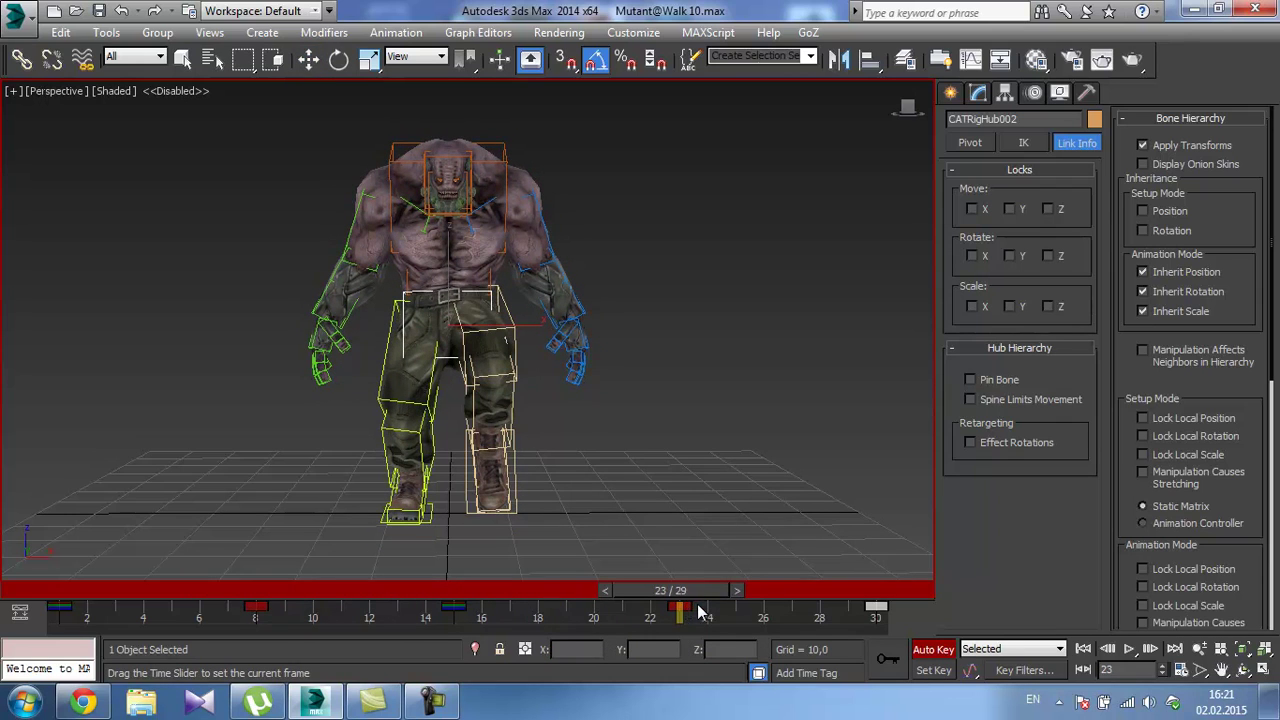
key(w)
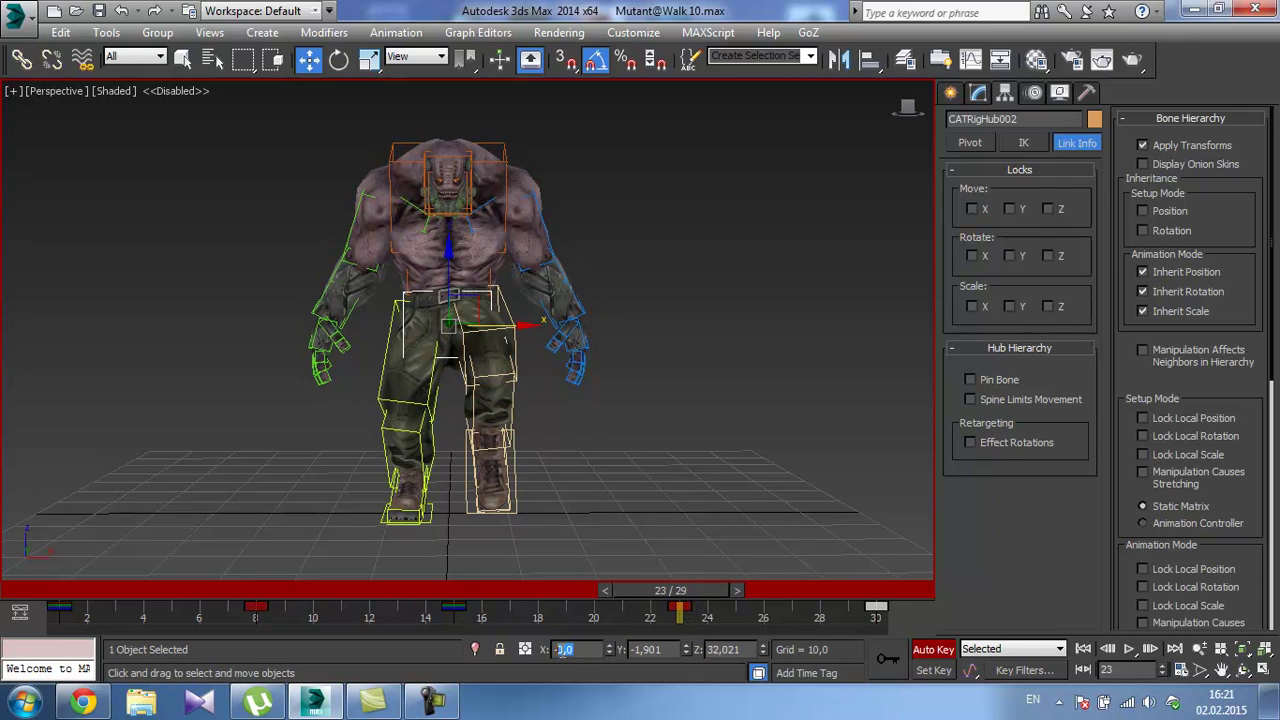
key(Return)
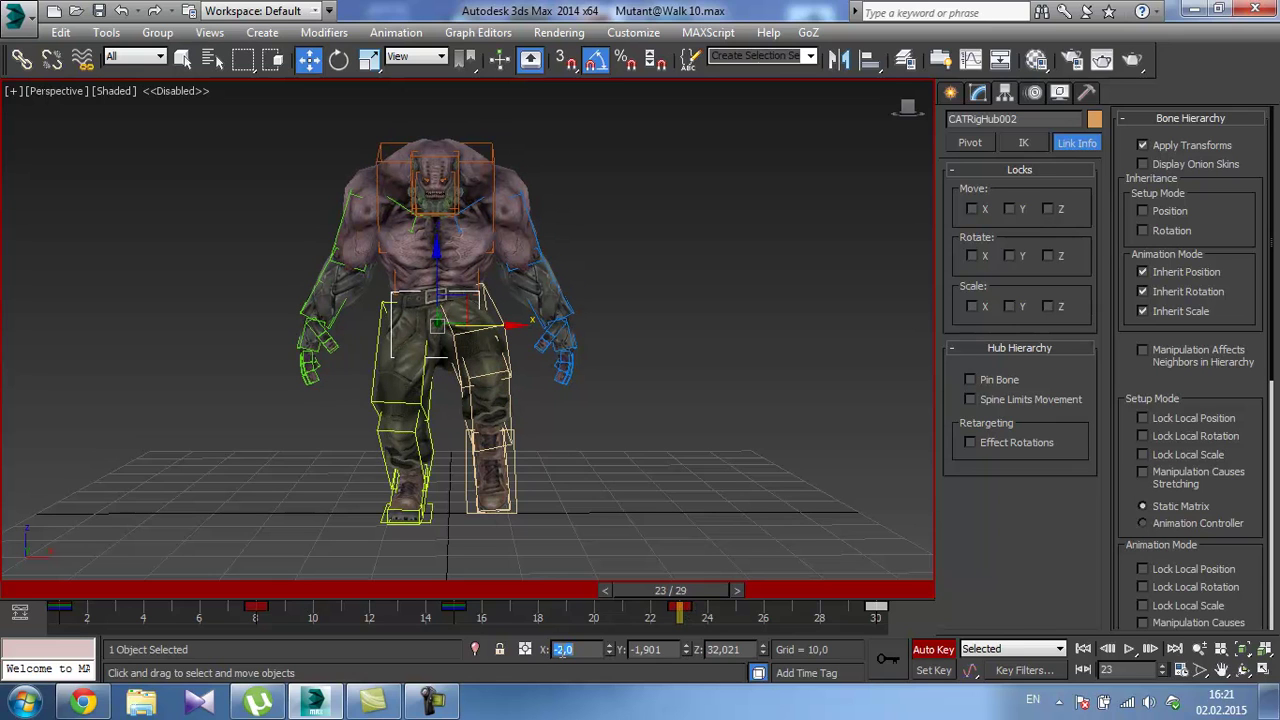
Play back the walk cycle and examine the sideways pelvis sway from several angles.
click(1126, 650)
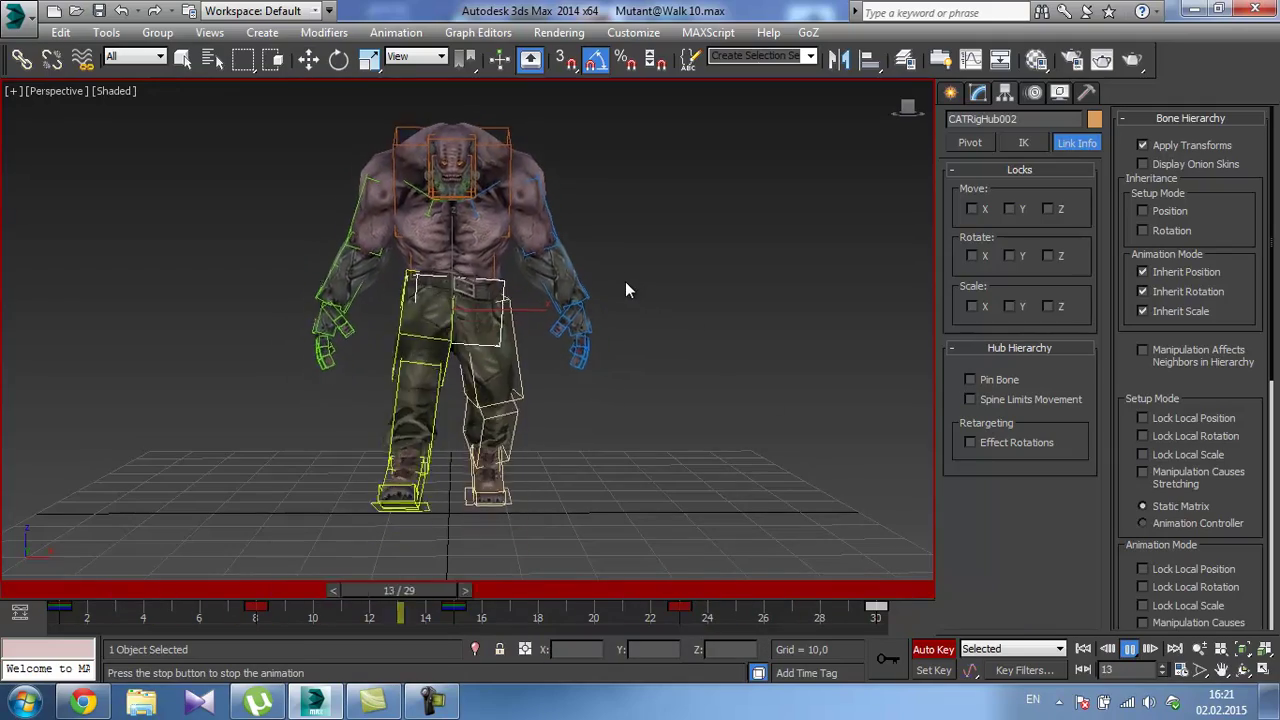
alt+middle_drag(625, 281, 518, 345)
alt+middle_drag(518, 345, 469, 326)
scroll(469, 326, down, 3)
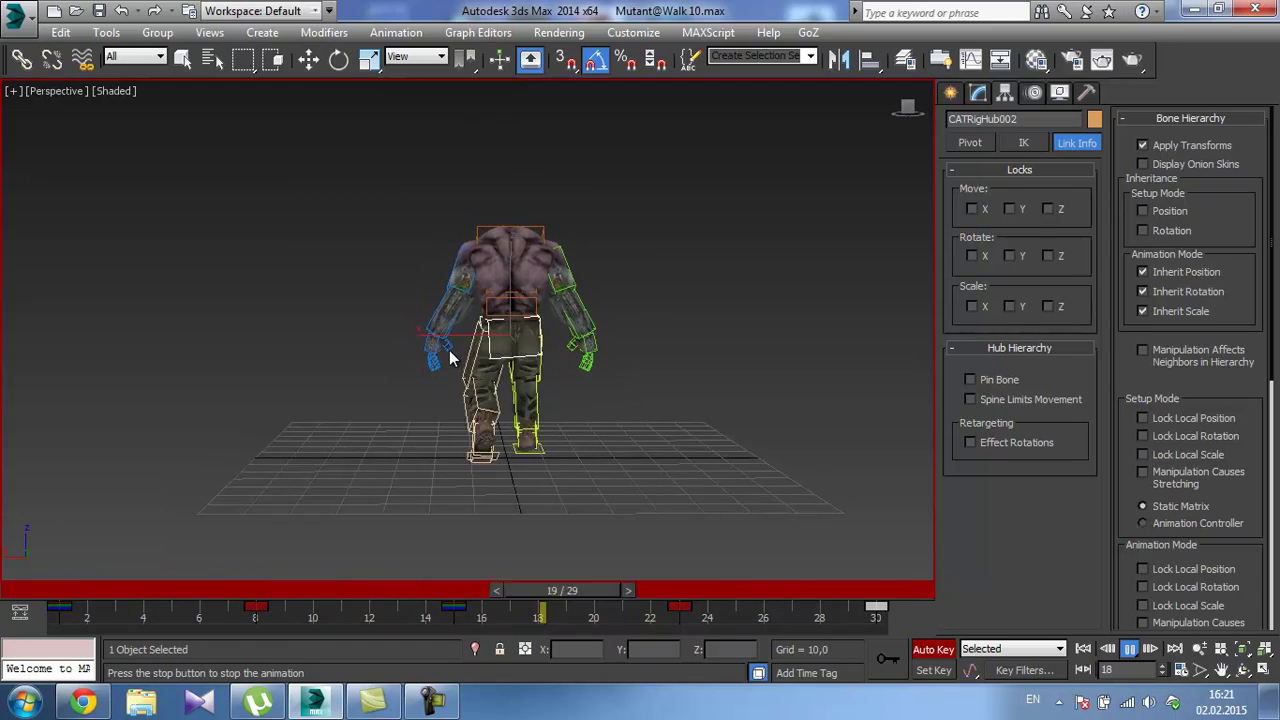
alt+middle_drag(446, 351, 814, 343)
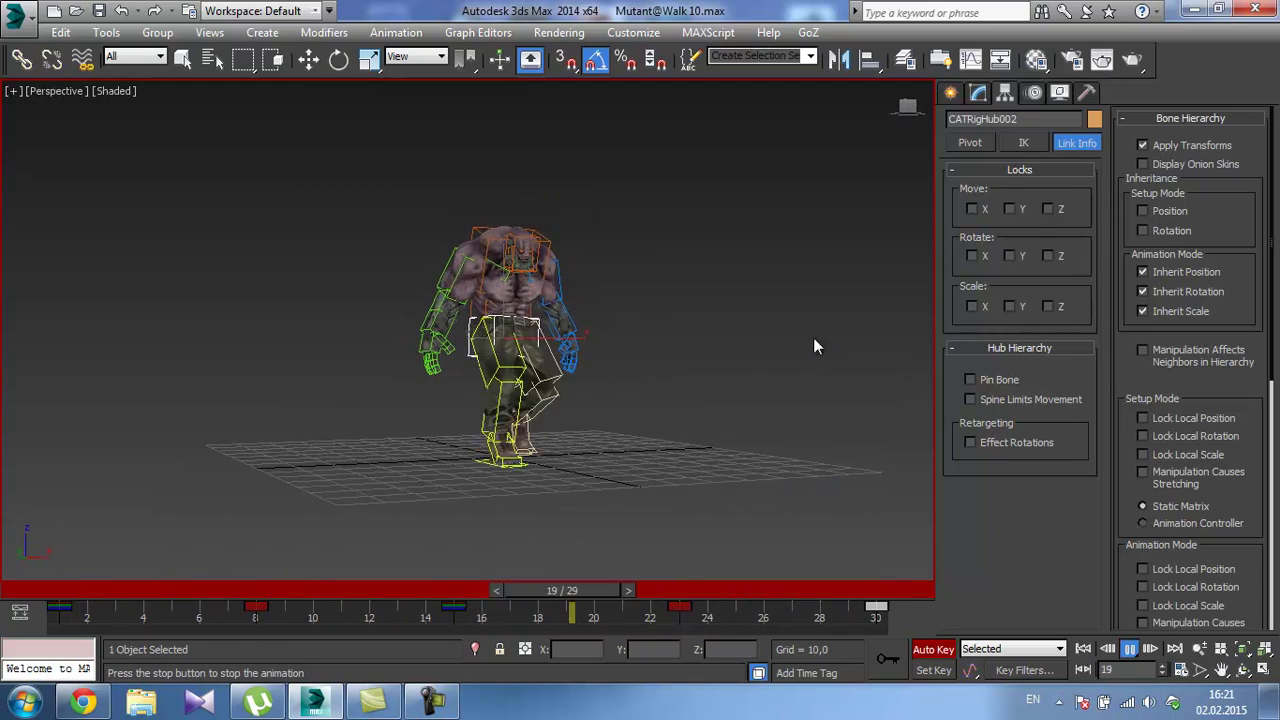
scroll(566, 335, up, 4)
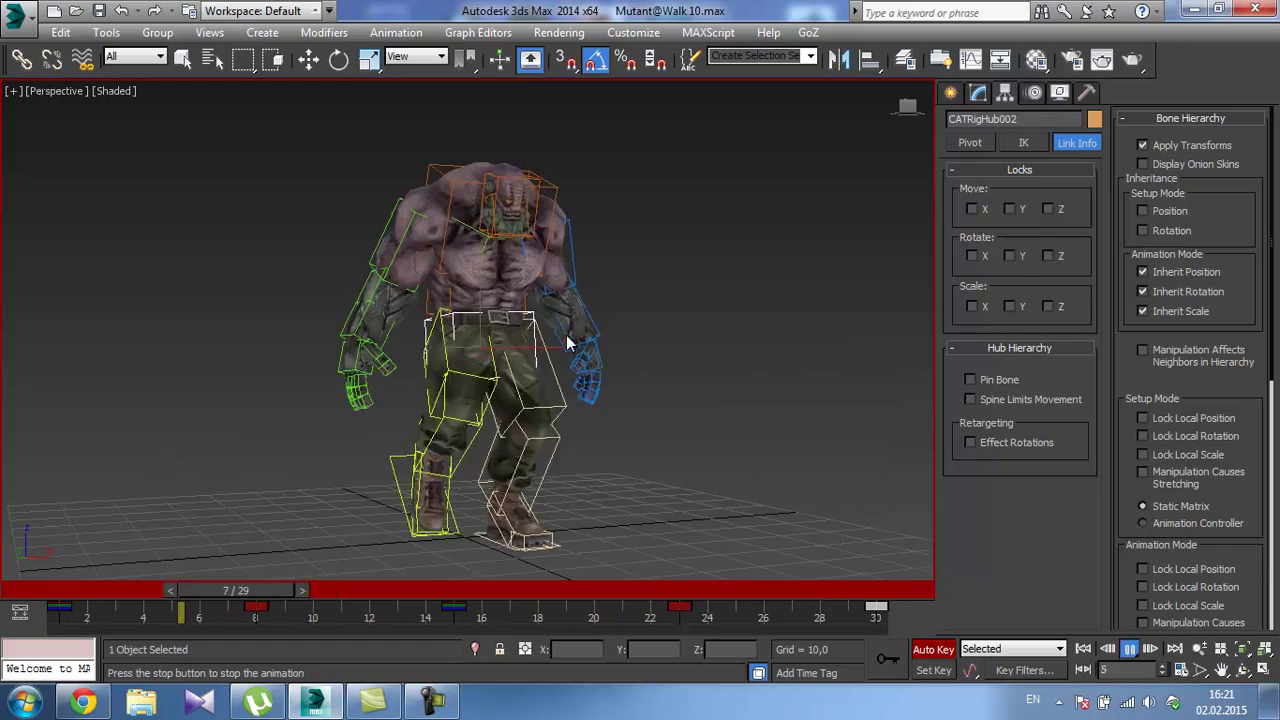
click(1131, 650)
At frame 8, reduce the pelvis hub's sideways shift by setting its X position to 1.
key(w)
drag(106, 589, 287, 587)
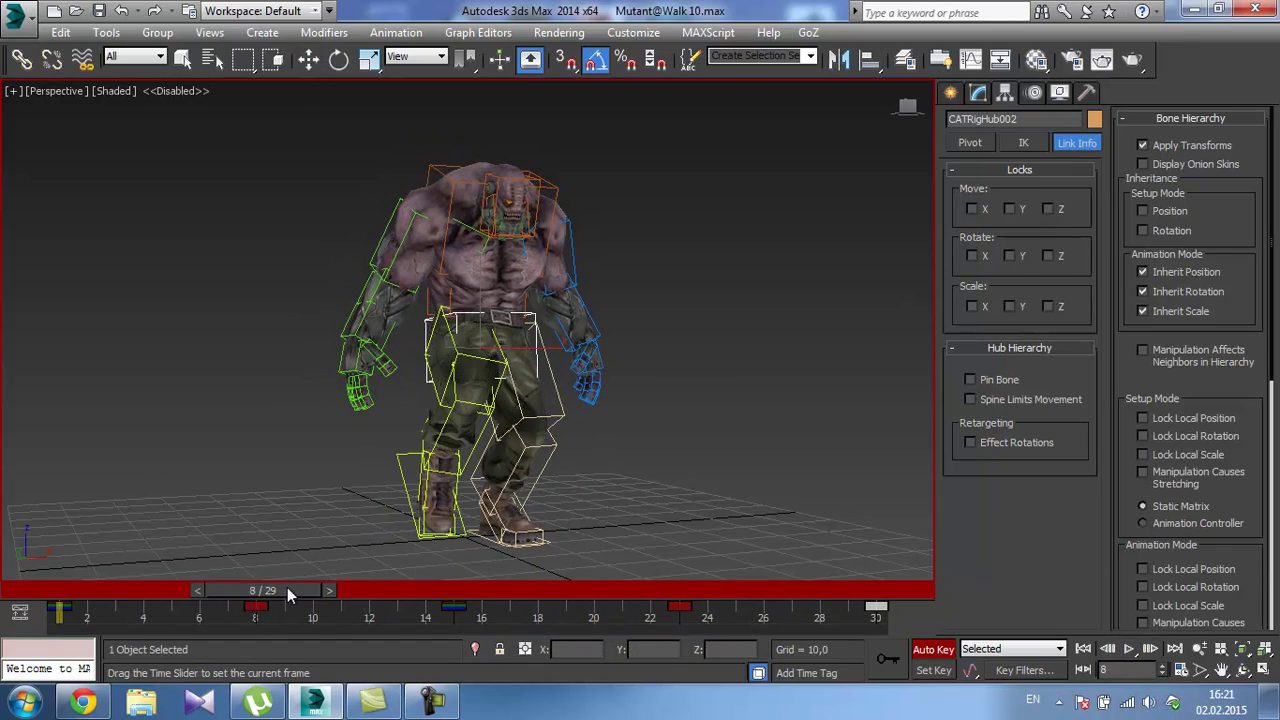
alt+middle_drag(330, 485, 441, 498)
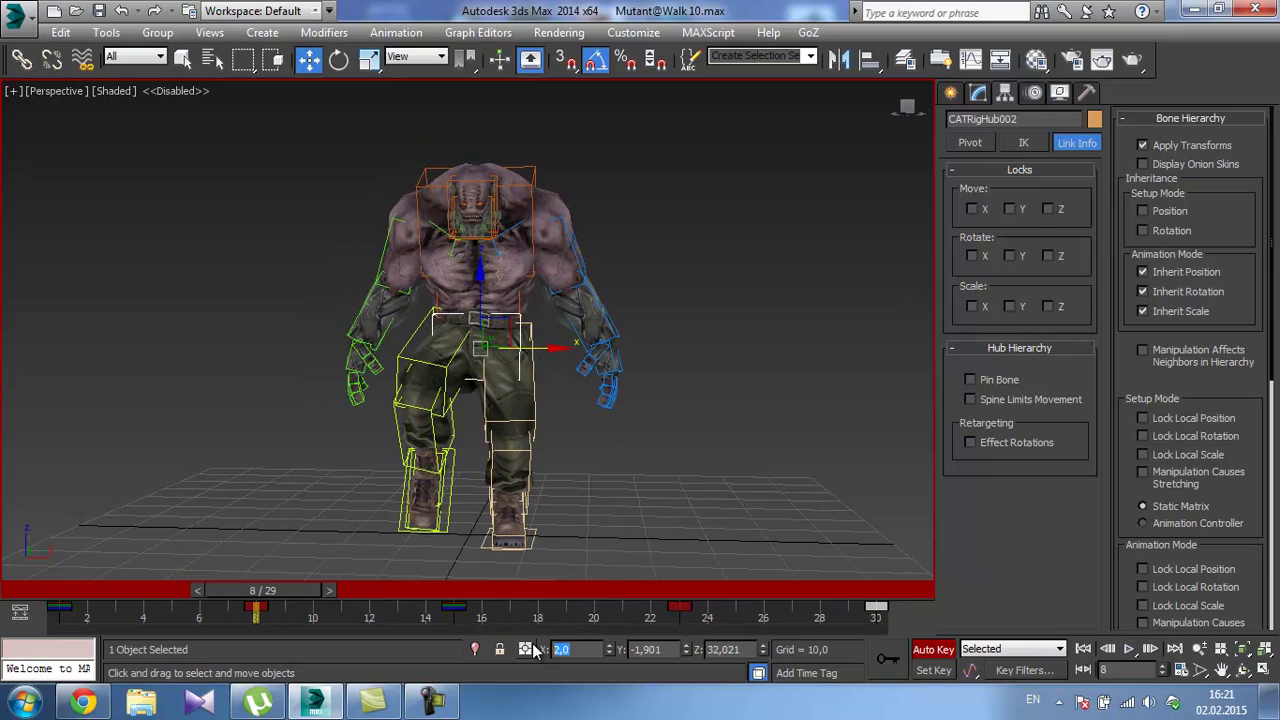
text(1)
key(Return)
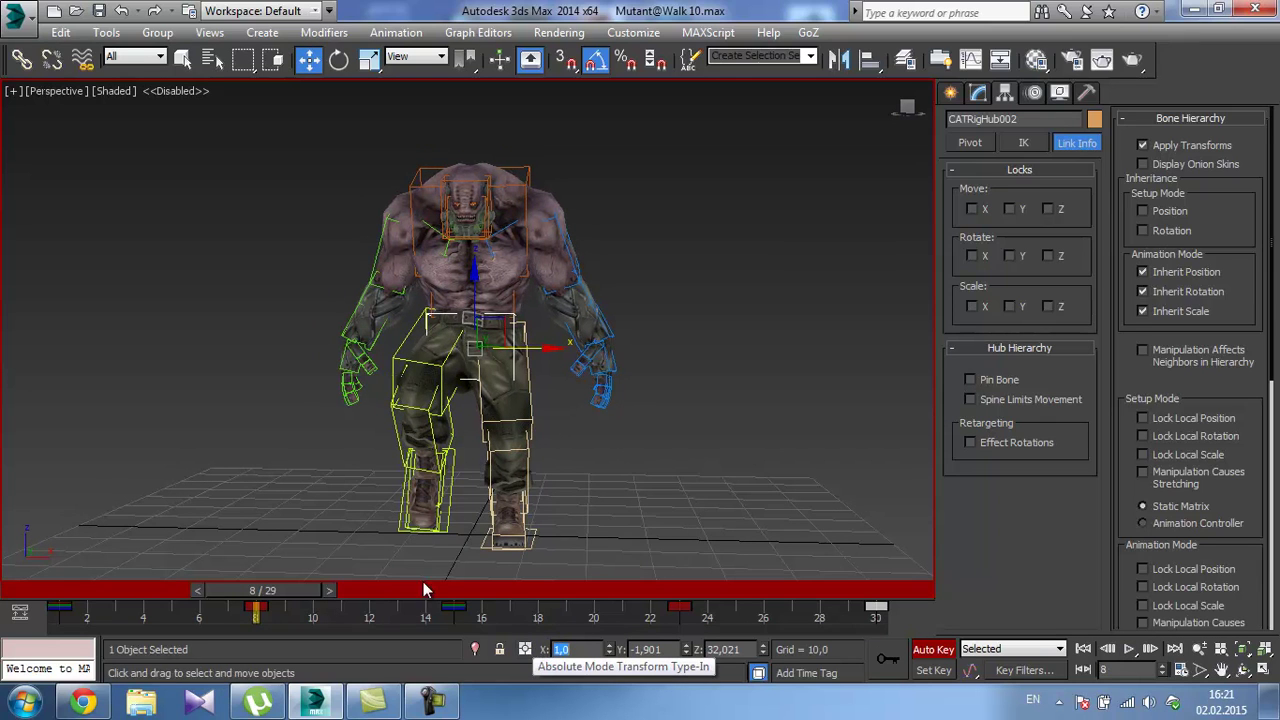
At frame 23, reduce the opposite pelvis shift by setting the hub's X position to -1.
drag(322, 591, 688, 600)
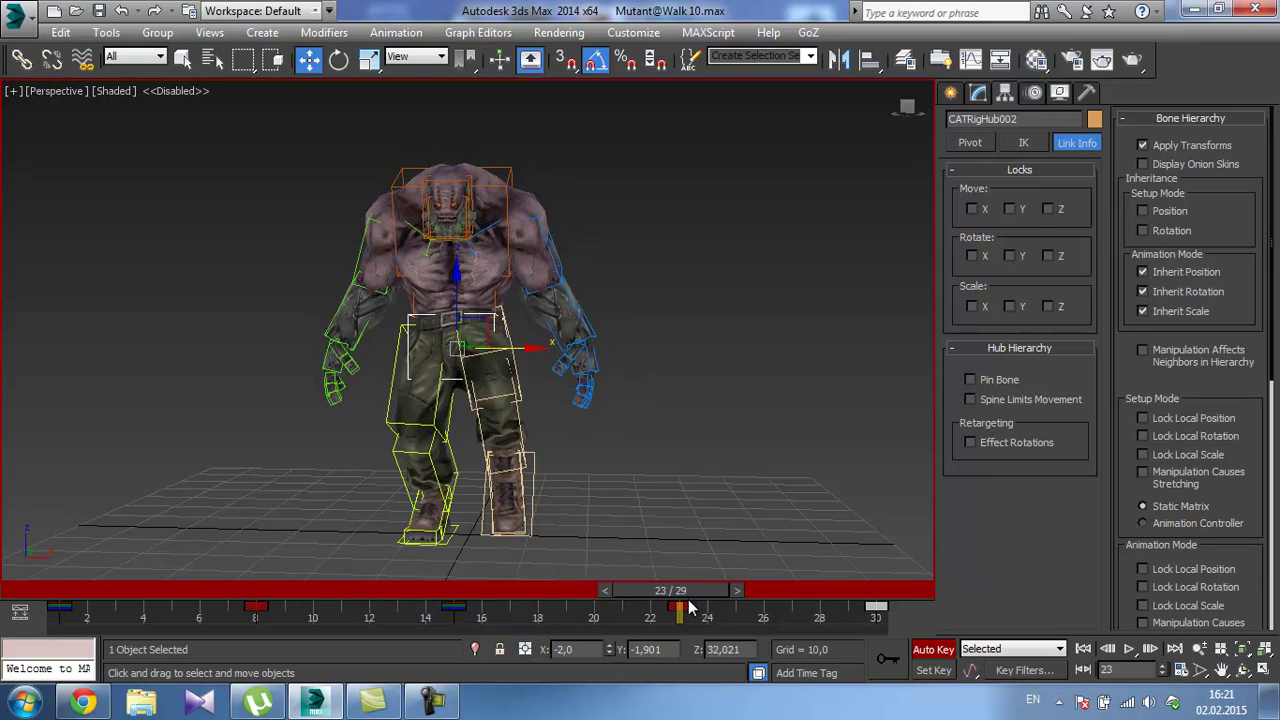
click(576, 650)
text(-1)
key(Return)
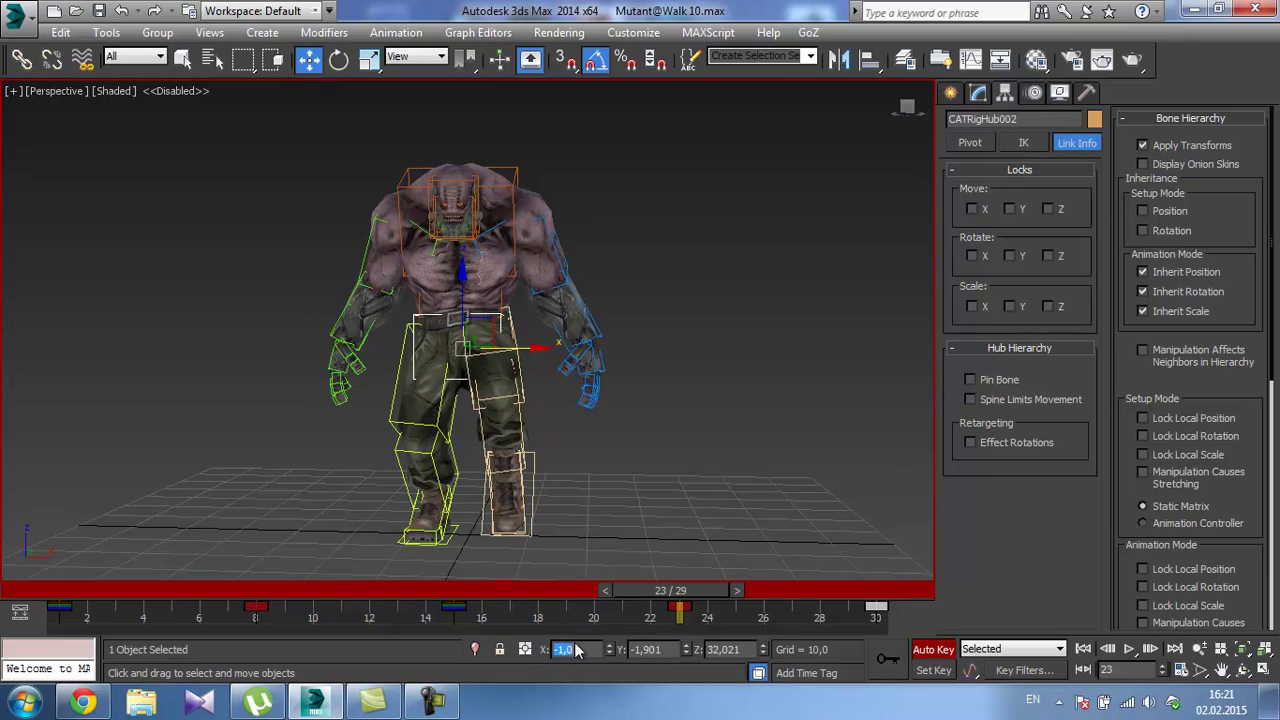
Play back the walk cycle and check the reduced sideways sway from the front.
alt+middle_drag(548, 236, 519, 240)
click(1128, 650)
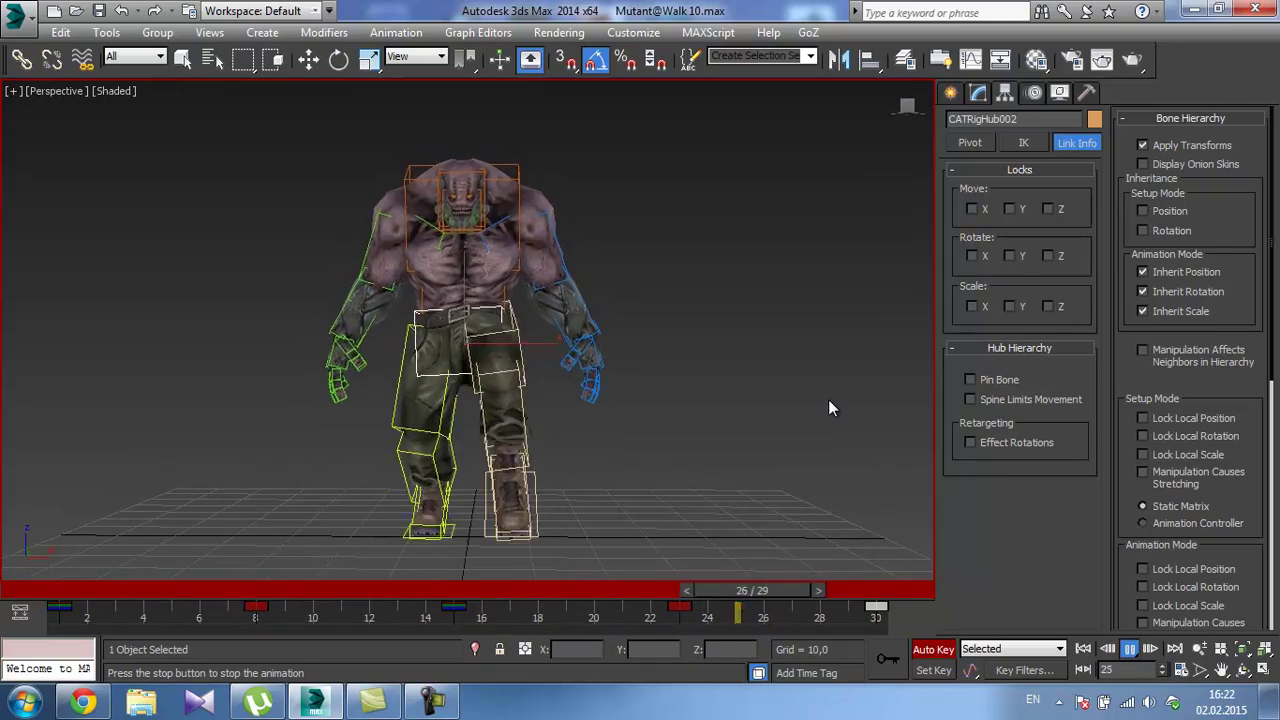
click(1135, 650)
Select the whole rig, copy its frame 1 keys to frame 30 to close the loop, and play back the cycle.
key(ctrl+a)
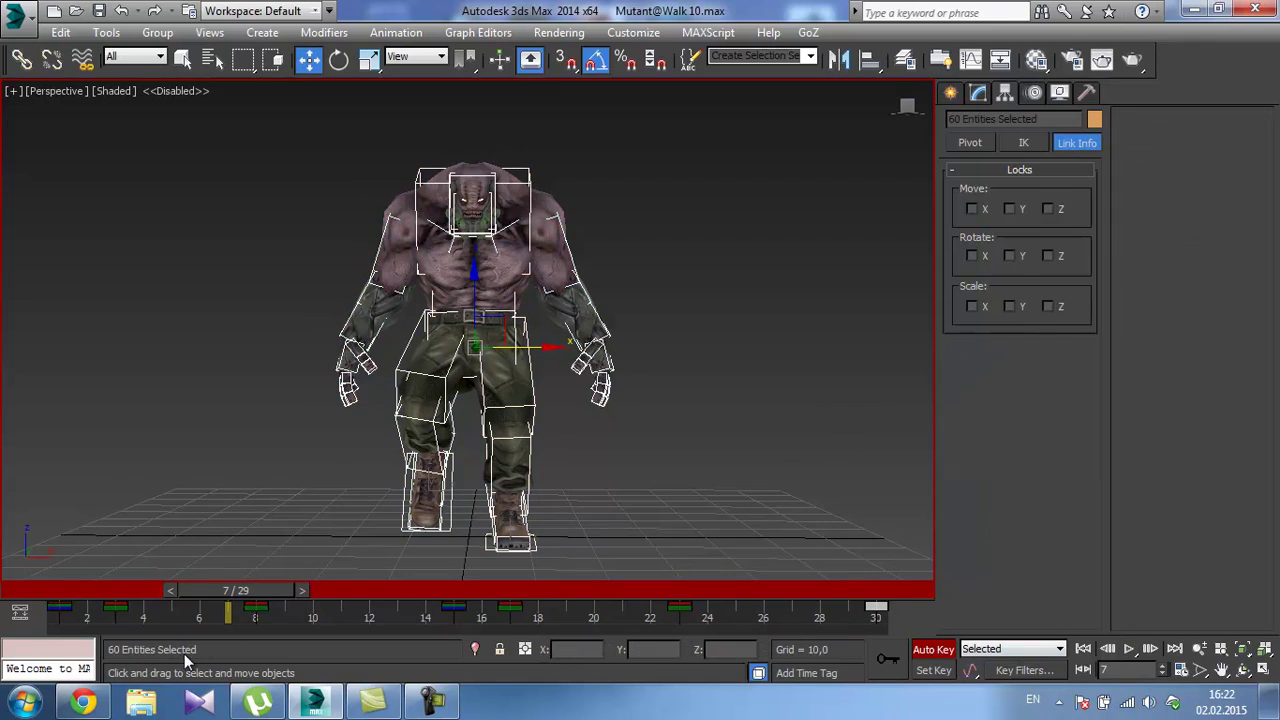
click(64, 610)
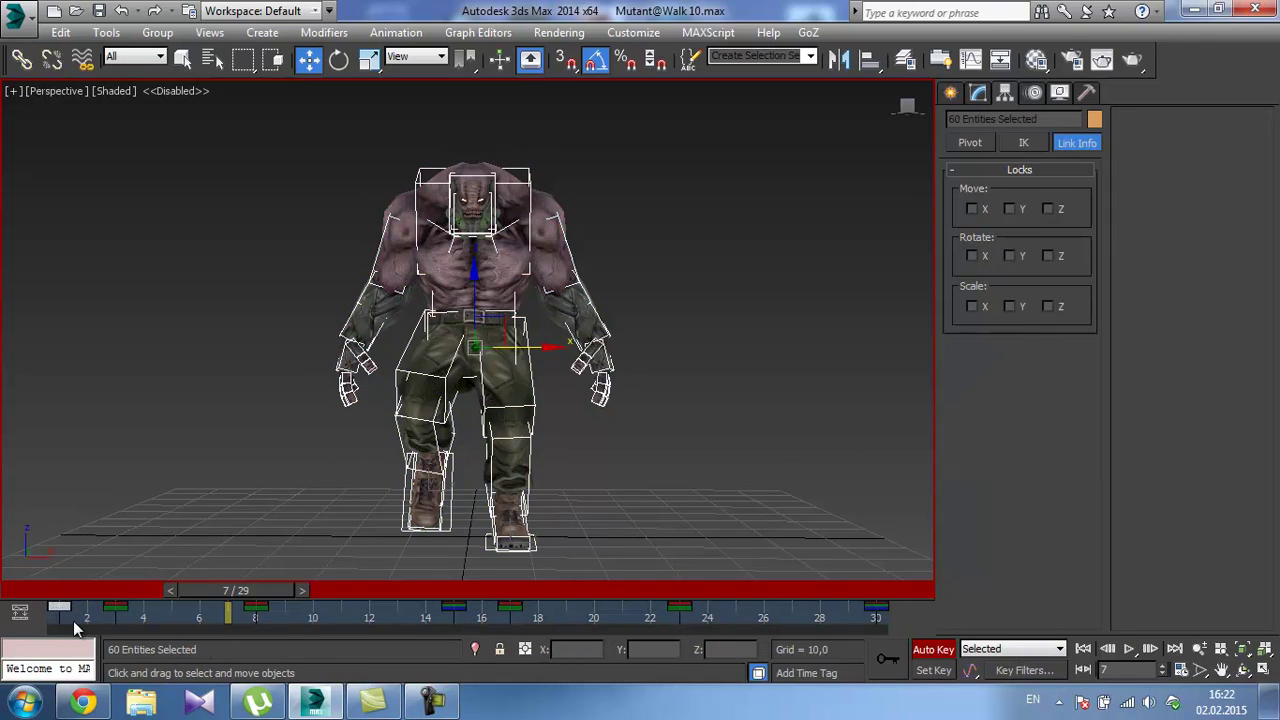
shift+drag(66, 612, 274, 634)
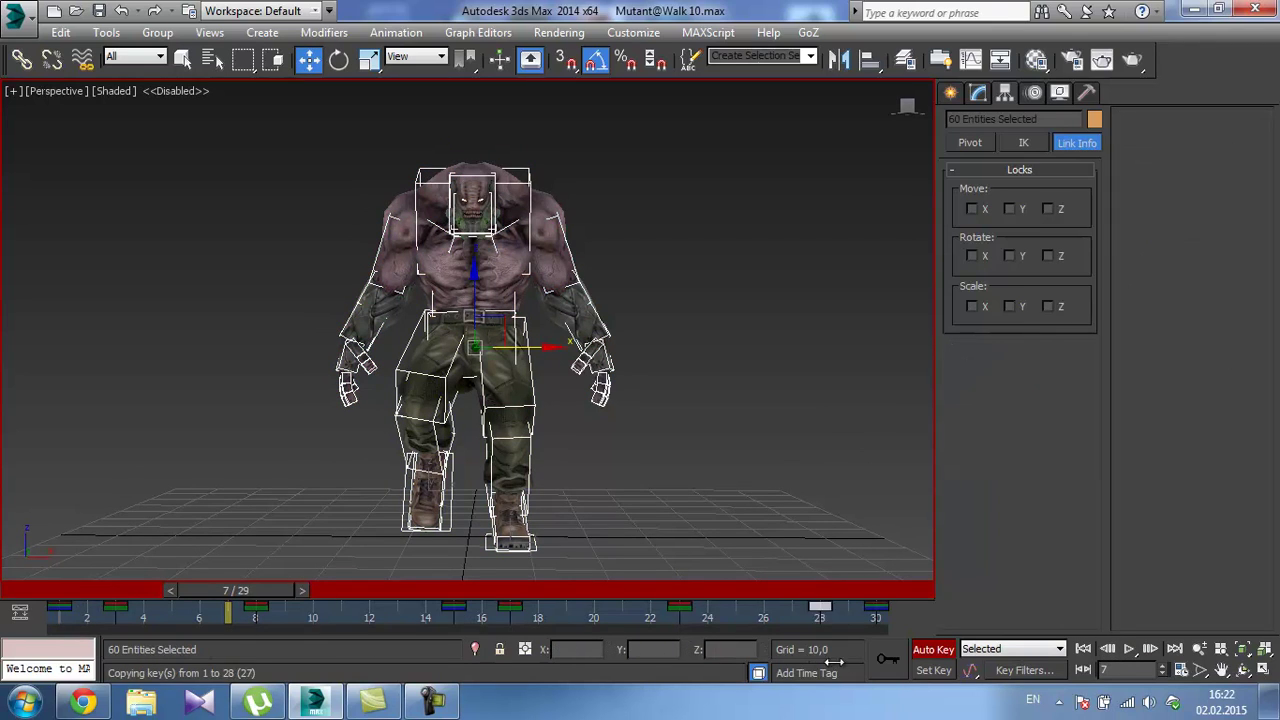
click(1128, 649)
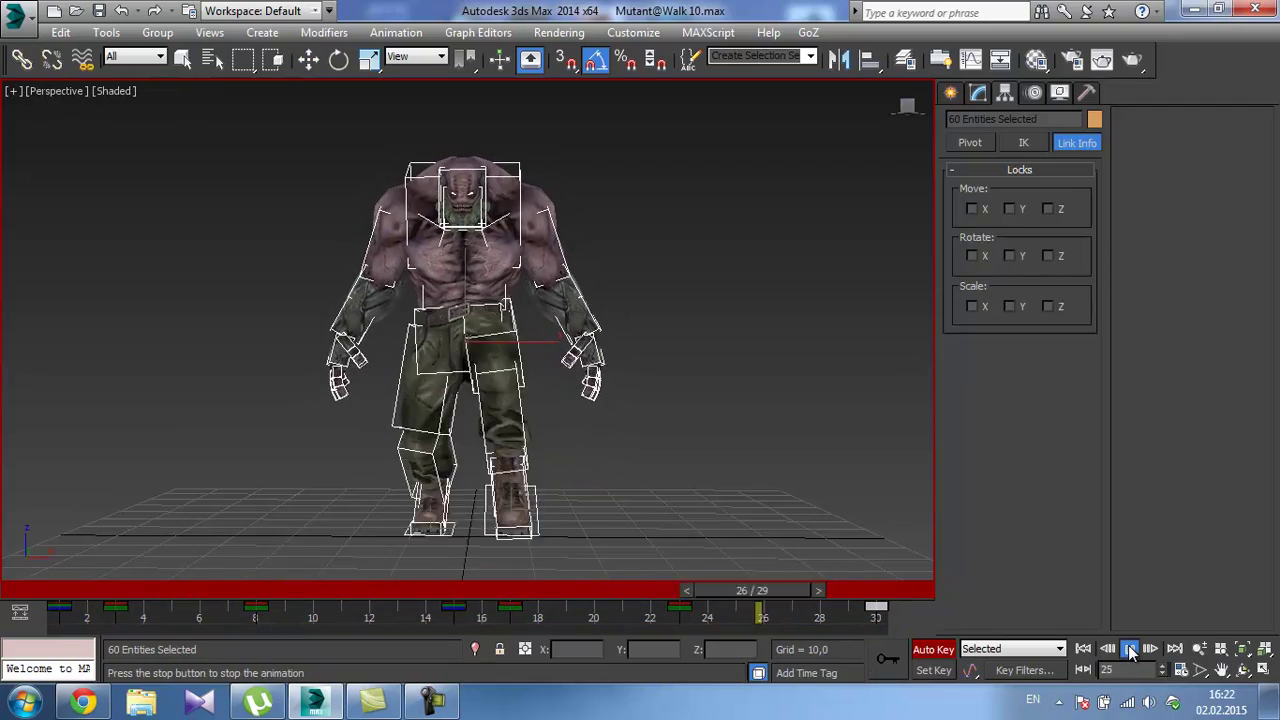
Stop the playback and save the scene as the next incremental version, Mutant@Walk 11.max.
click(1130, 650)
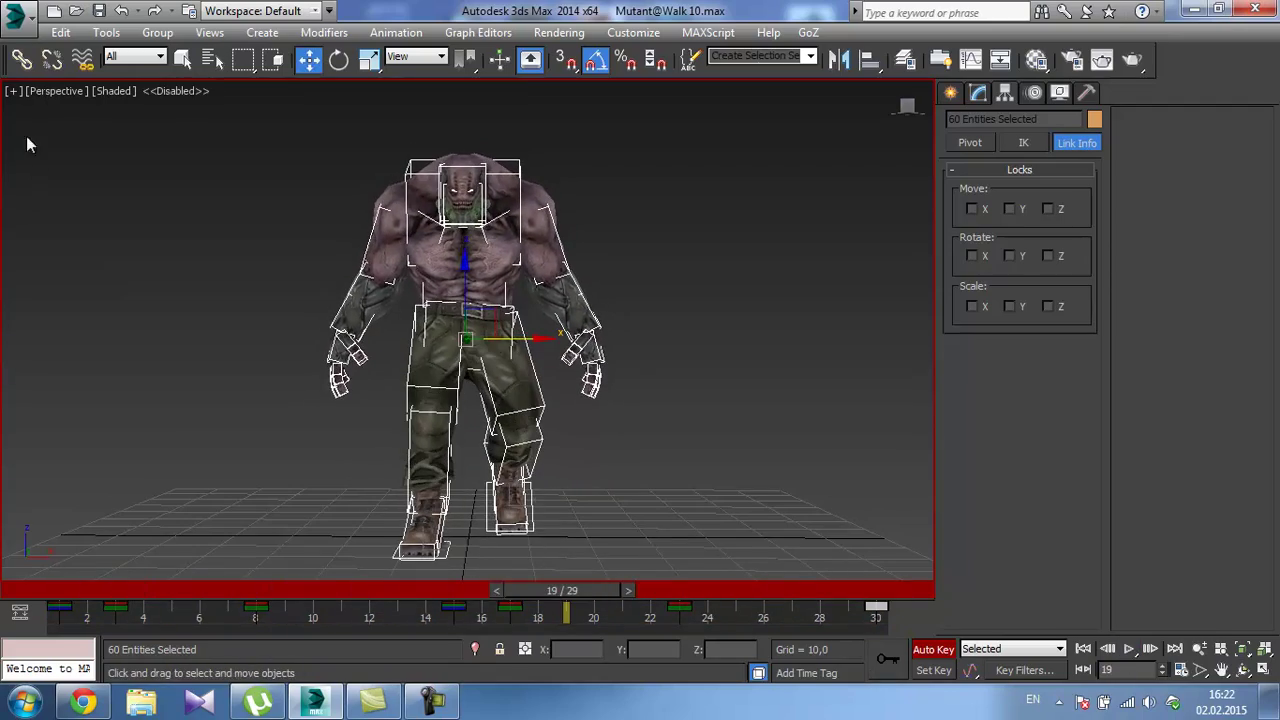
click(31, 28)
click(60, 180)
click(798, 547)
At frame 8, shift the pelvis hub forward by setting its Y position to -4.9.
mouse_move(478, 362)
middle_down()
mouse_move(449, 350)
mouse_move(463, 354)
mouse_move(456, 372)
middle_up()
drag(578, 589, 273, 589)
key(w)
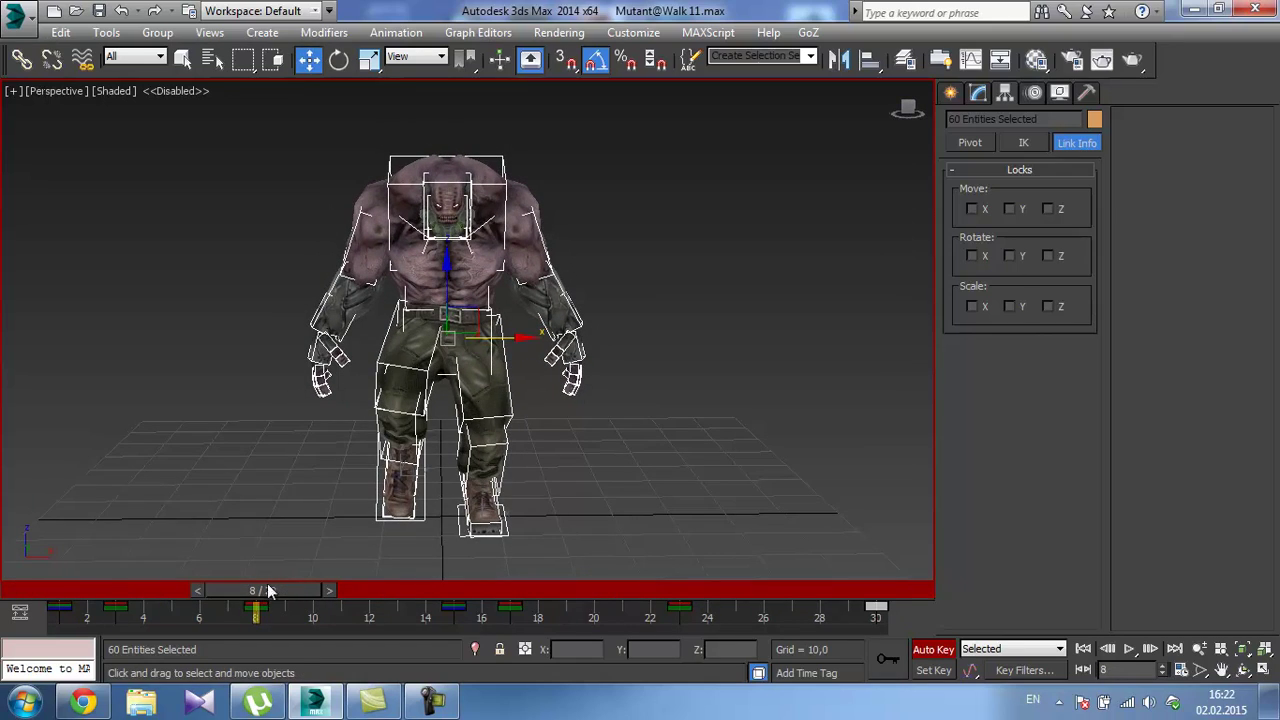
alt+middle_drag(330, 442, 497, 433)
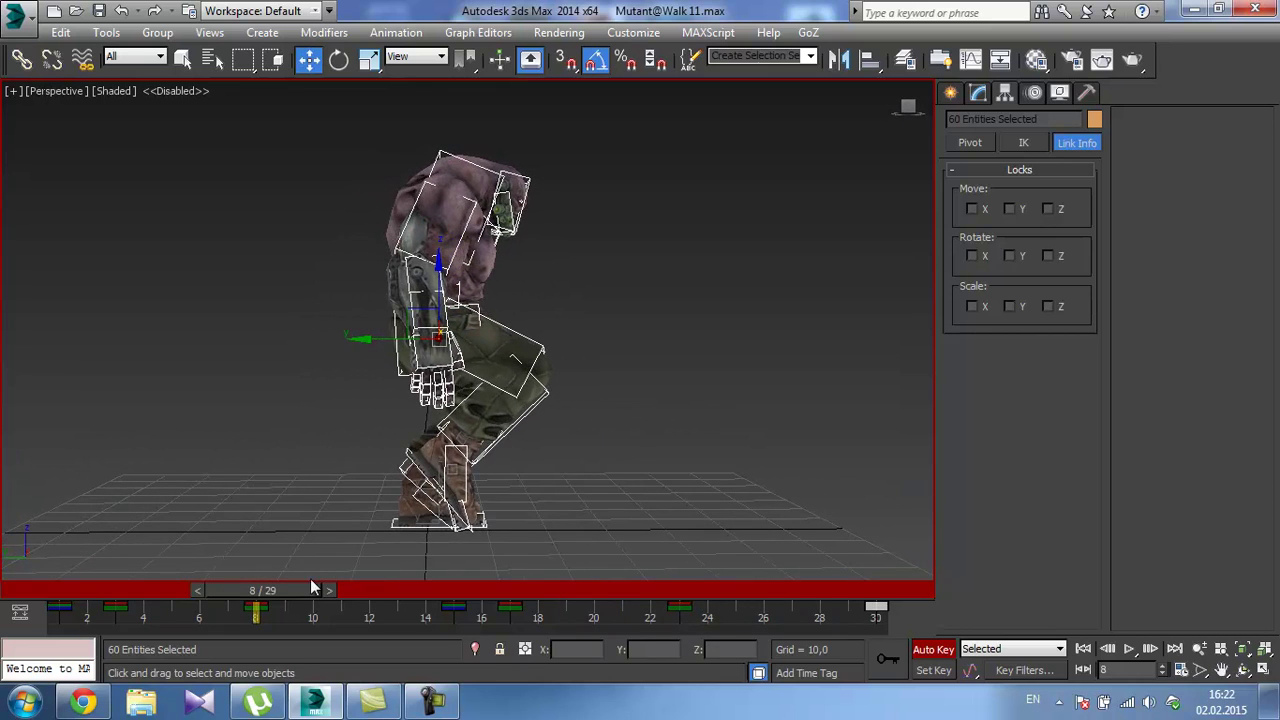
mouse_move(310, 588)
mouse_down()
mouse_move(101, 589)
mouse_move(297, 594)
mouse_up()
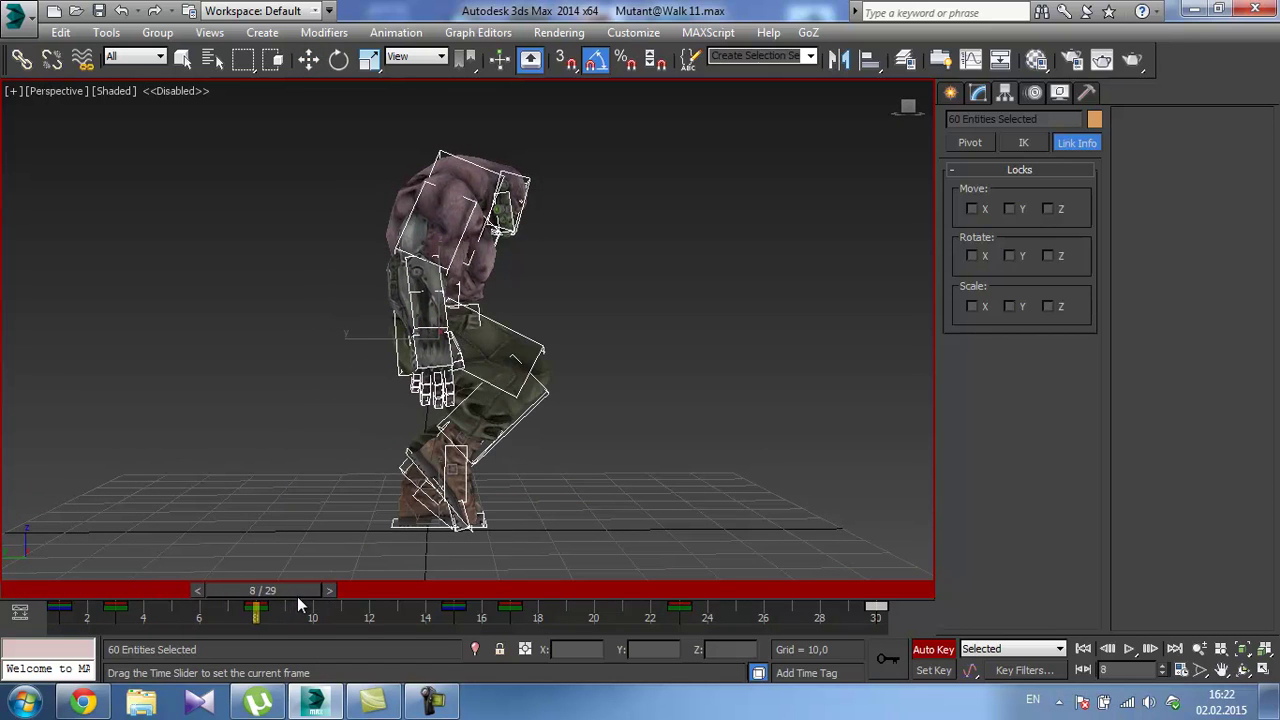
click(397, 366)
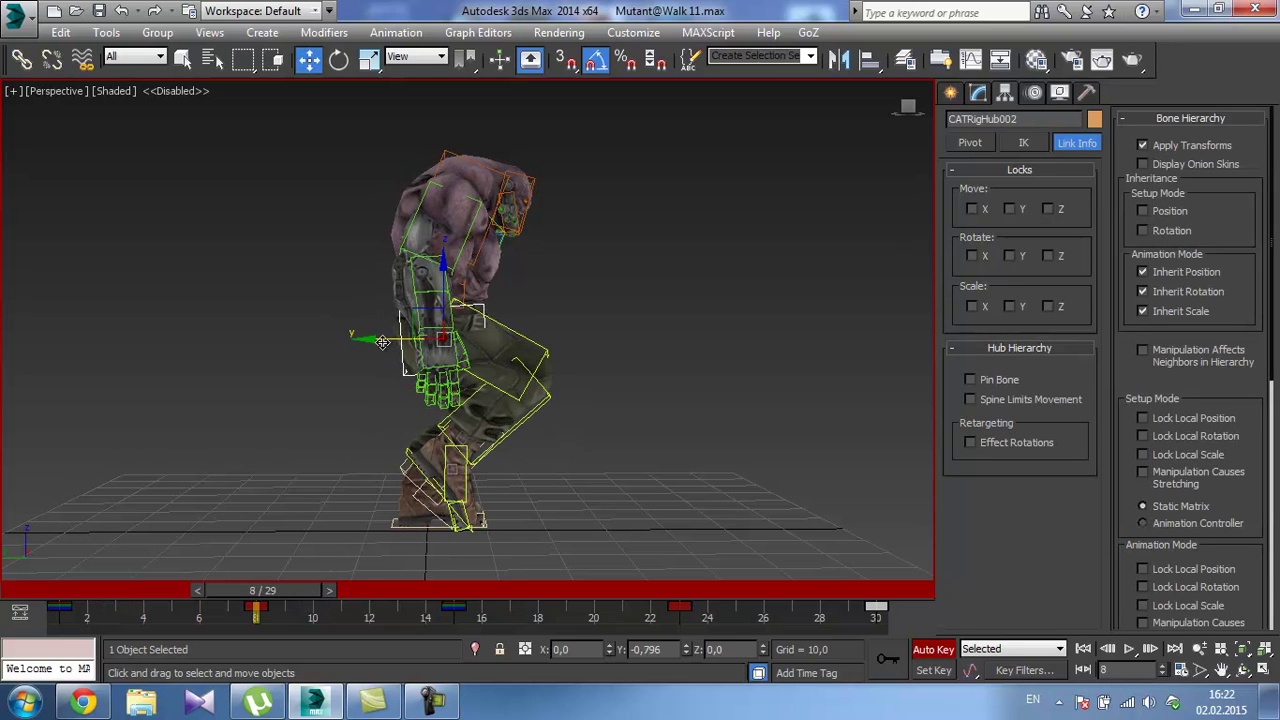
mouse_move(315, 585)
mouse_down()
mouse_move(80, 585)
mouse_move(312, 589)
mouse_up()
key(w)
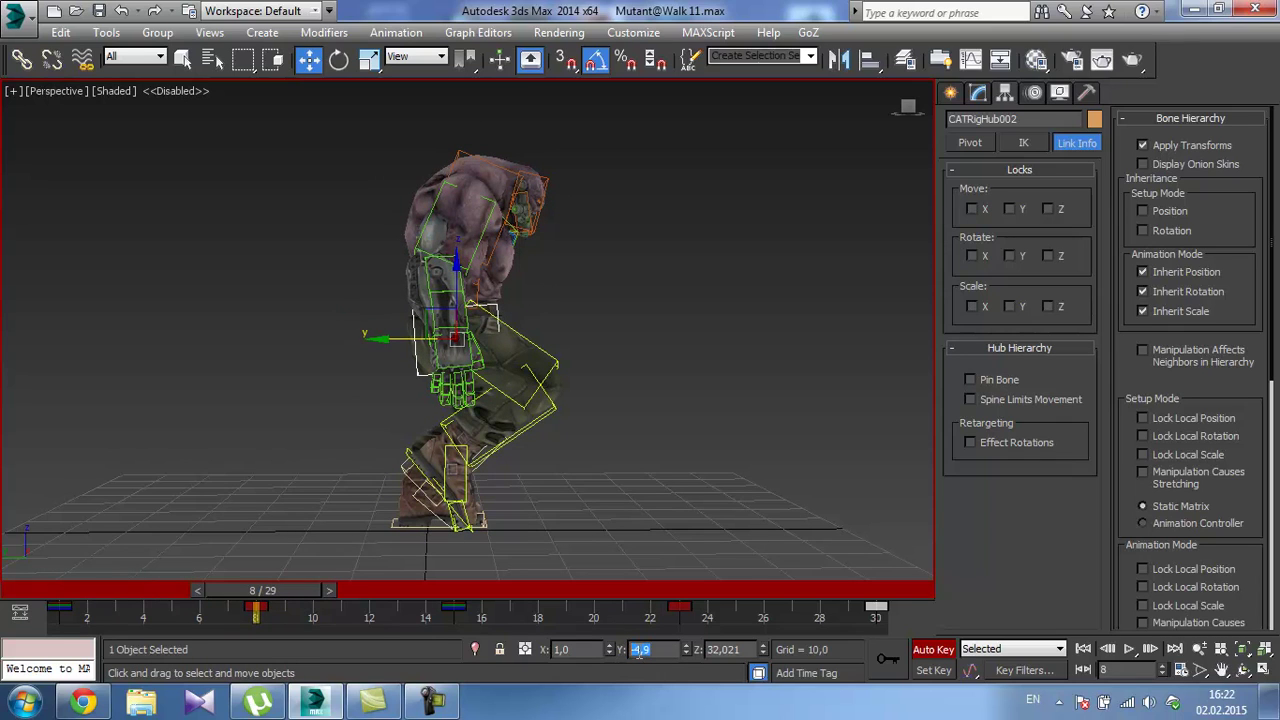
At frame 23, set the pelvis hub's Y position to -4.9 and play back the forward shift.
drag(312, 596, 706, 590)
key(w)
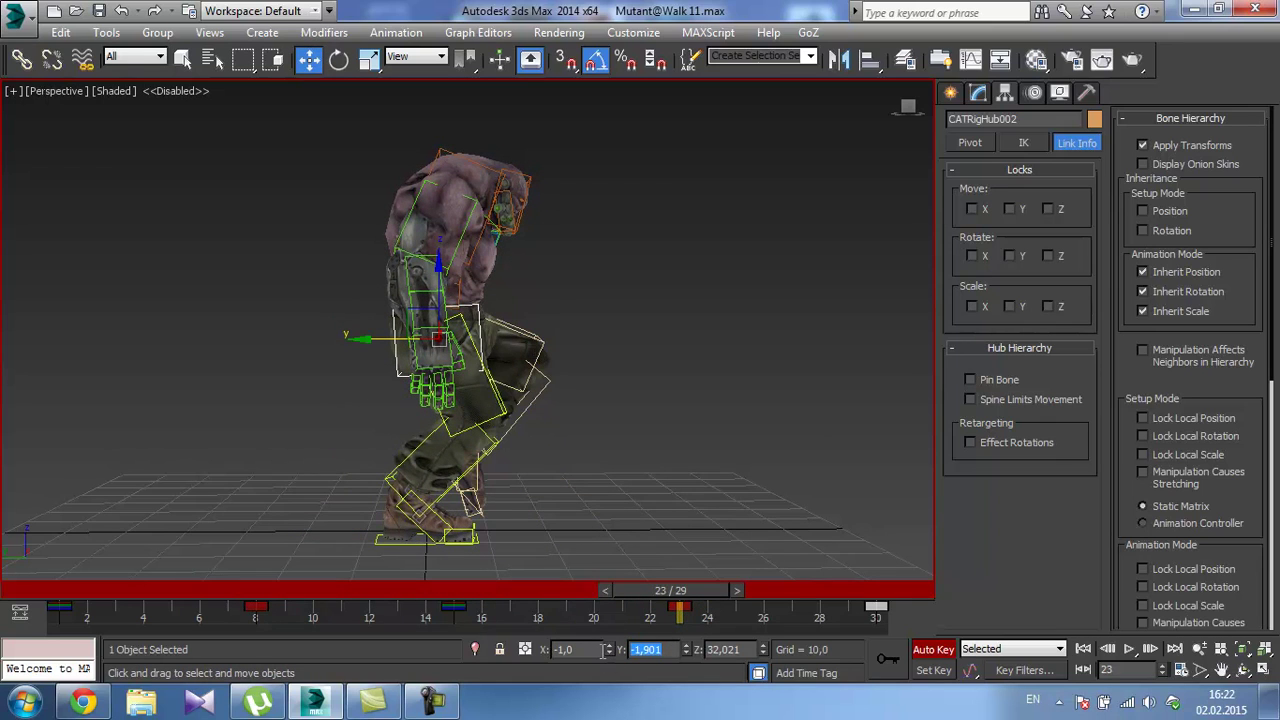
key(Return)
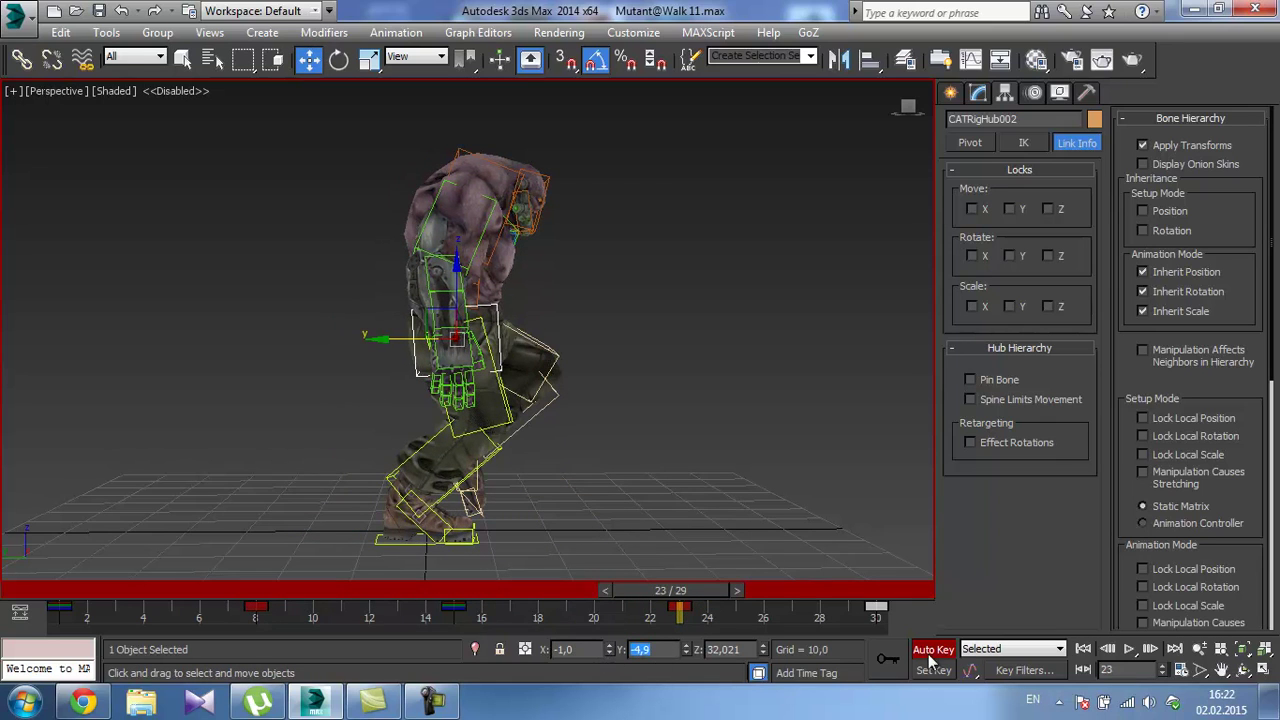
click(1127, 649)
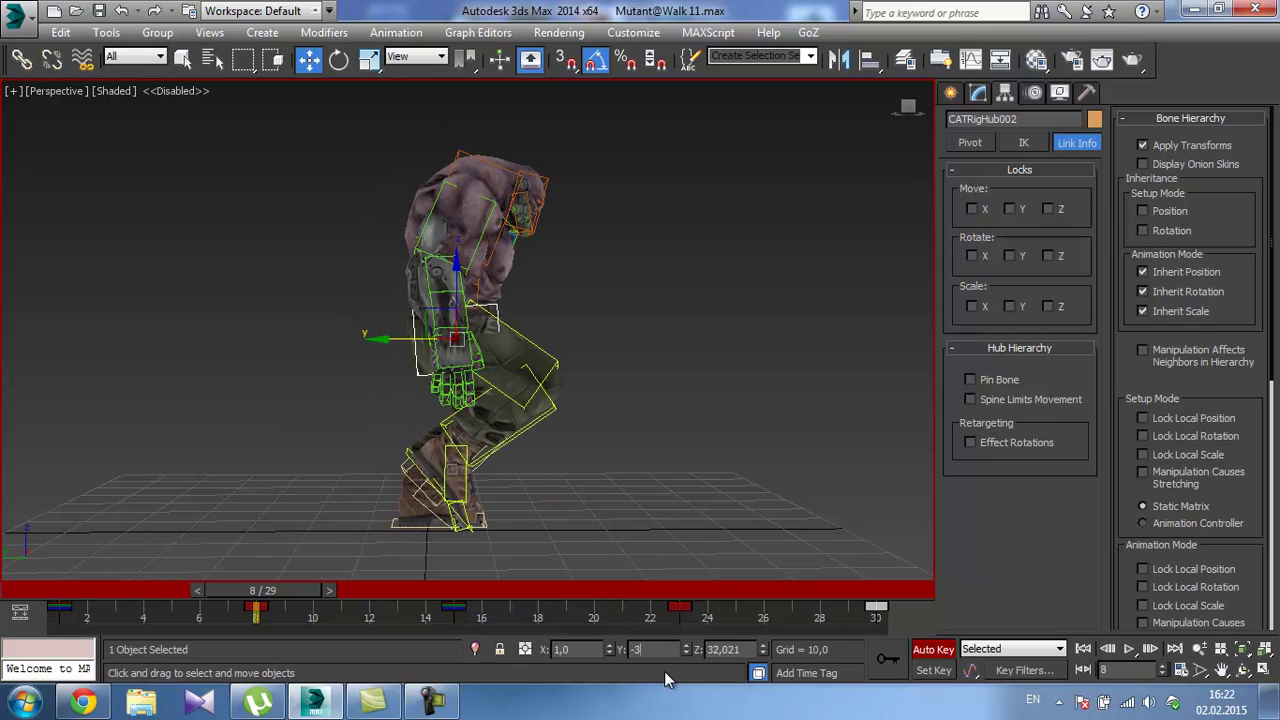
Reduce the pelvis hub's forward shift by setting its Y position to -3 at frames 8 and 23.
text(-3)
key(Return)
drag(298, 588, 642, 656)
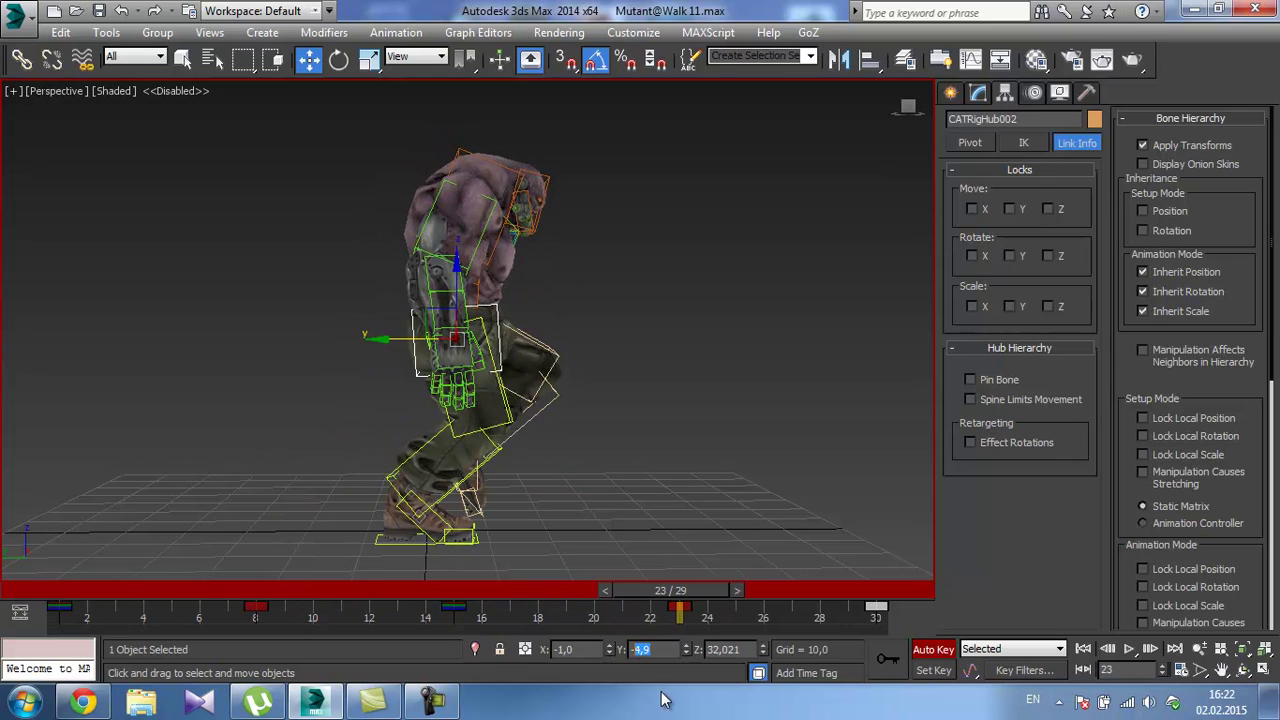
text(-3)
key(Return)
Play back the walk cycle and check the pelvis's forward motion from the side and front.
click(1130, 649)
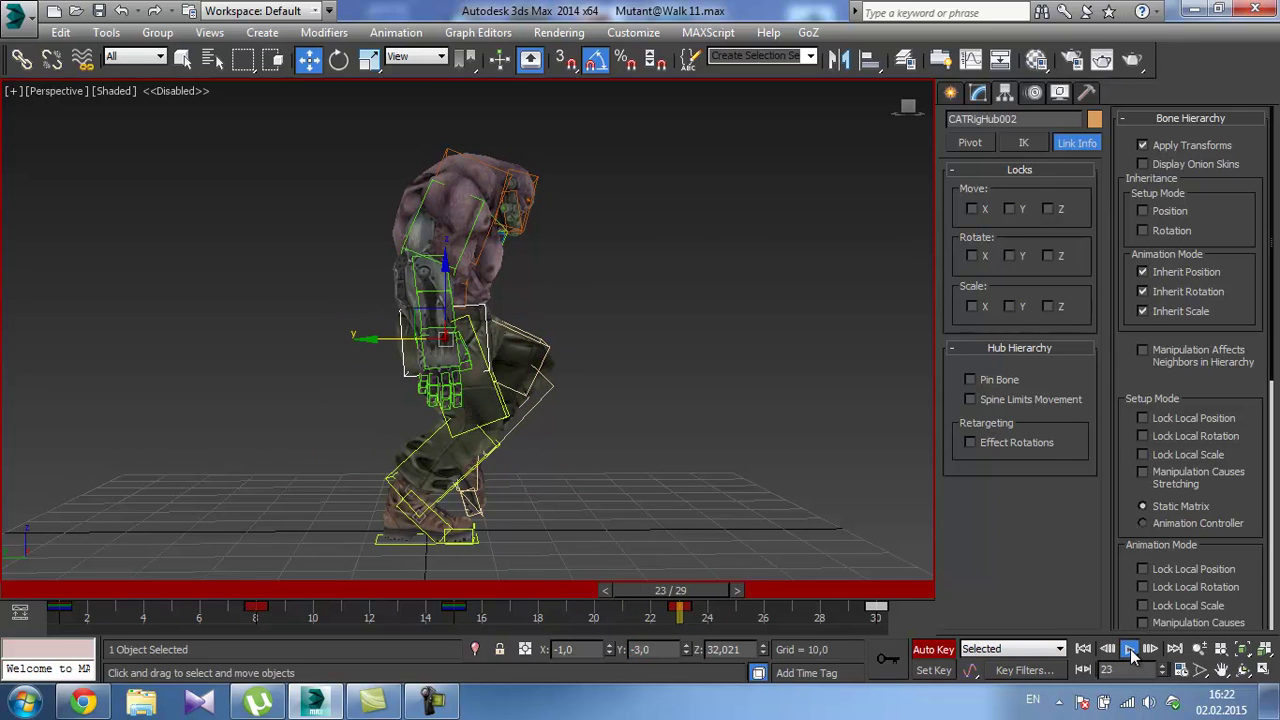
alt+middle_drag(715, 300, 550, 308)
scroll(548, 308, down, 5)
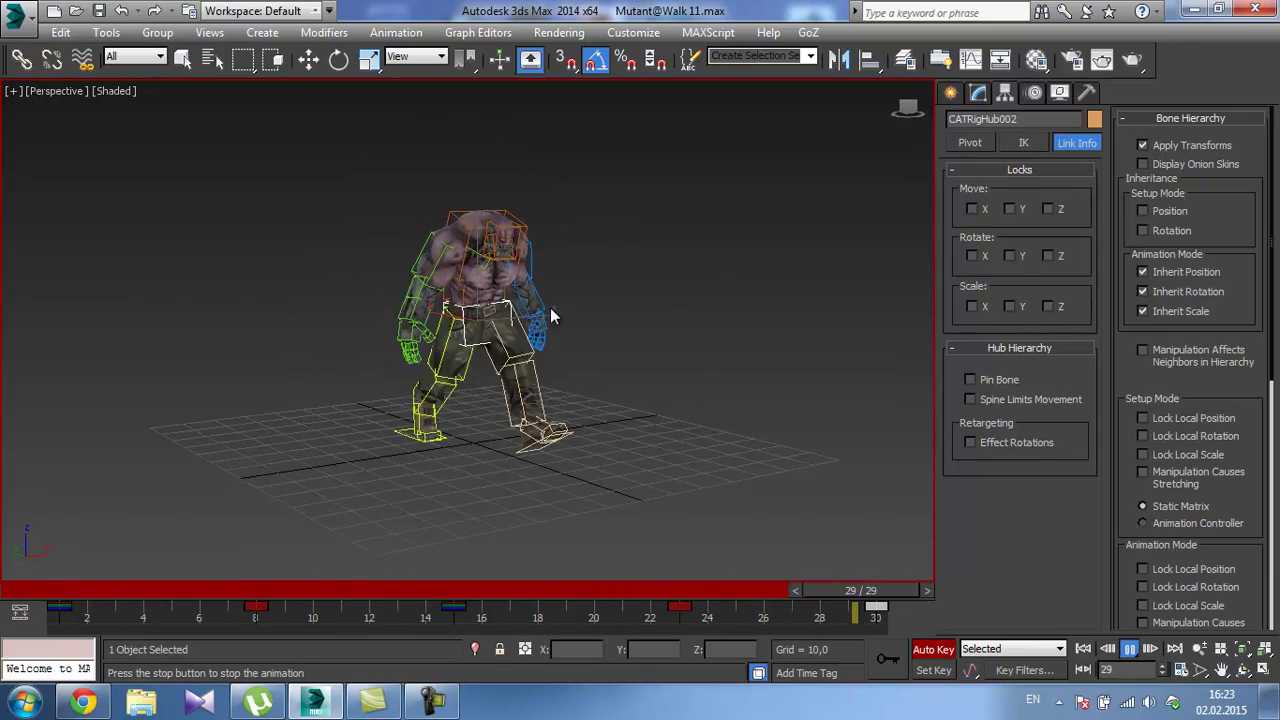
scroll(550, 308, up, 5)
click(1128, 650)
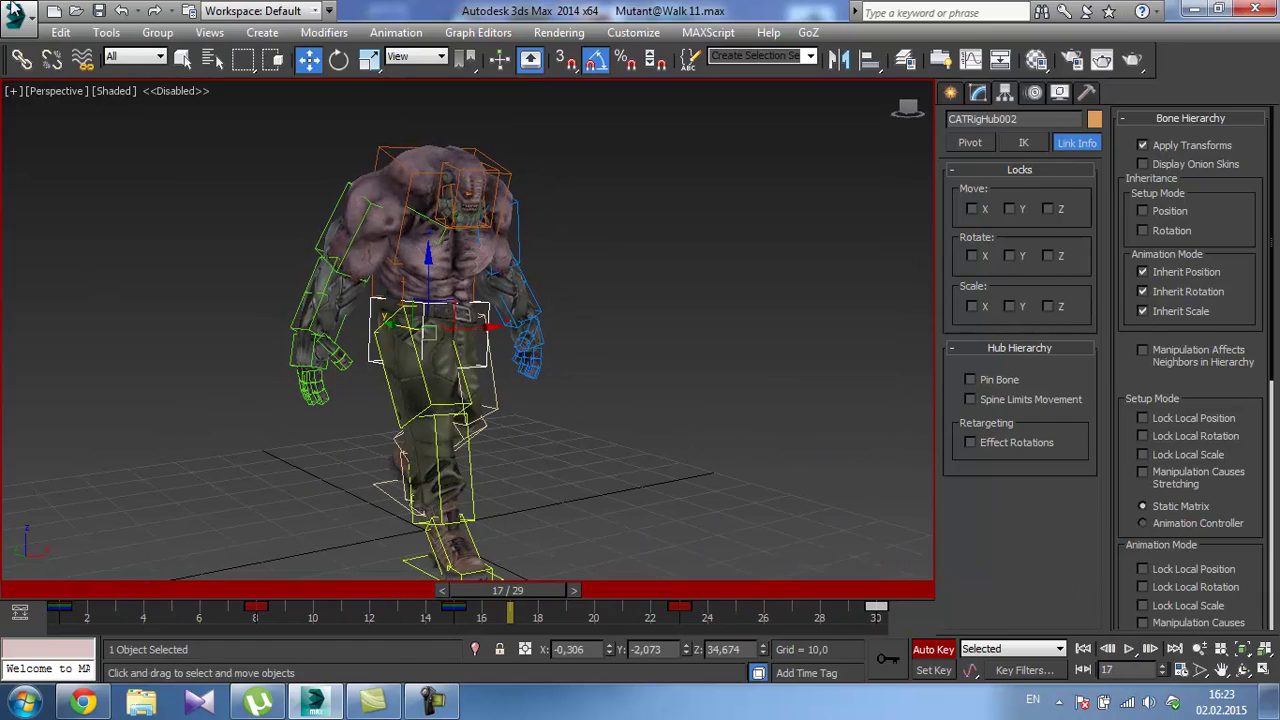
Save the scene as the next incremental version, Mutant@Walk 12.max.
click(15, 15)
click(60, 222)
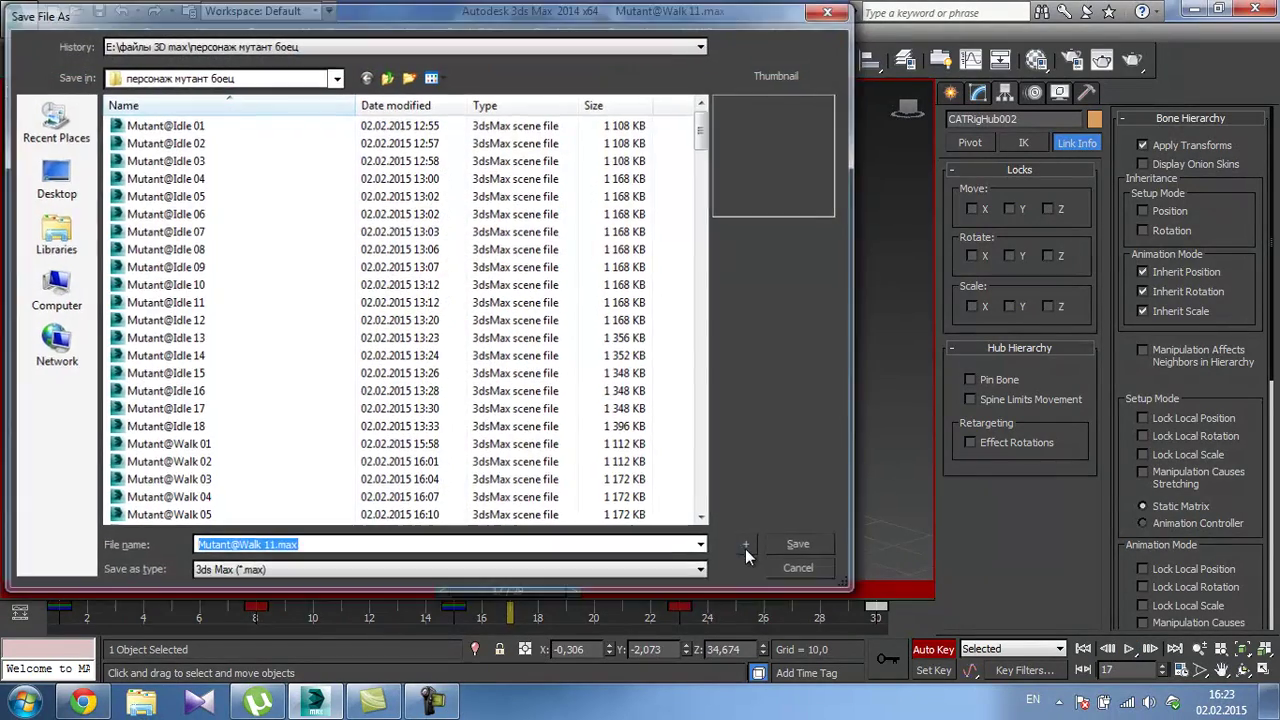
click(747, 546)
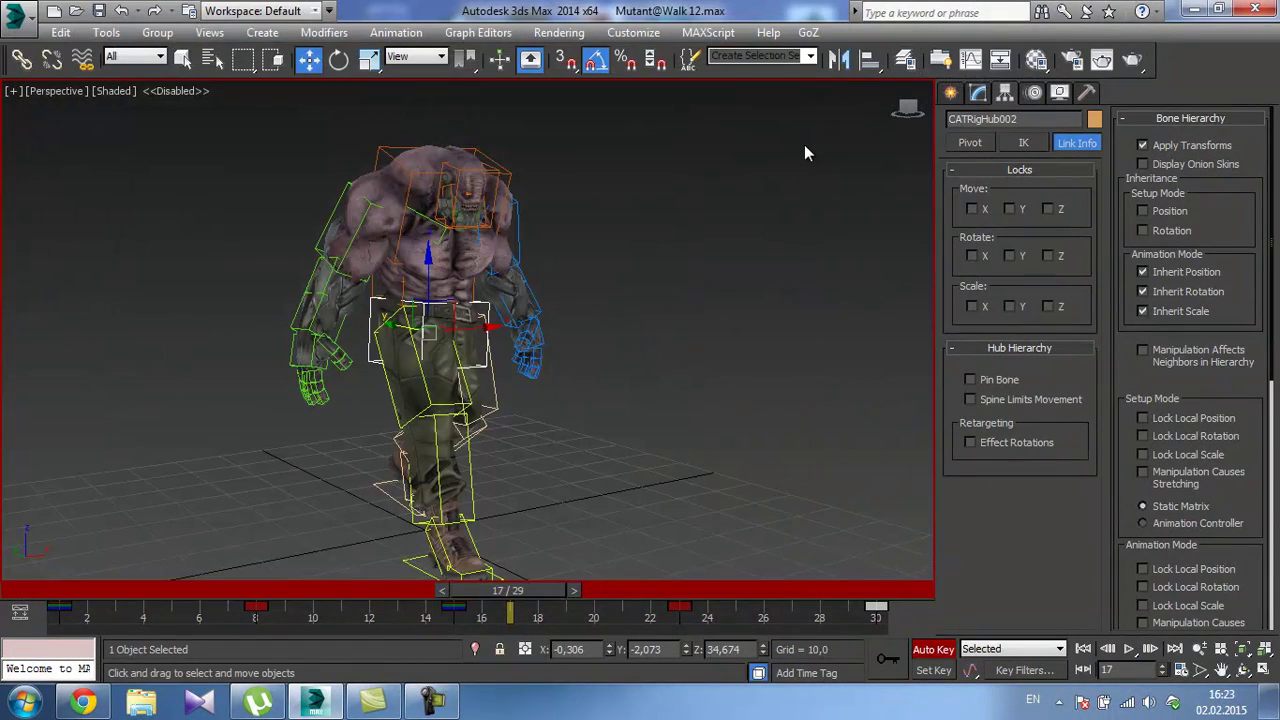
Select the whole rig and delete its stray frame 0 keys in the Curve Editor.
key(ctrl+a)
click(478, 32)
click(495, 50)
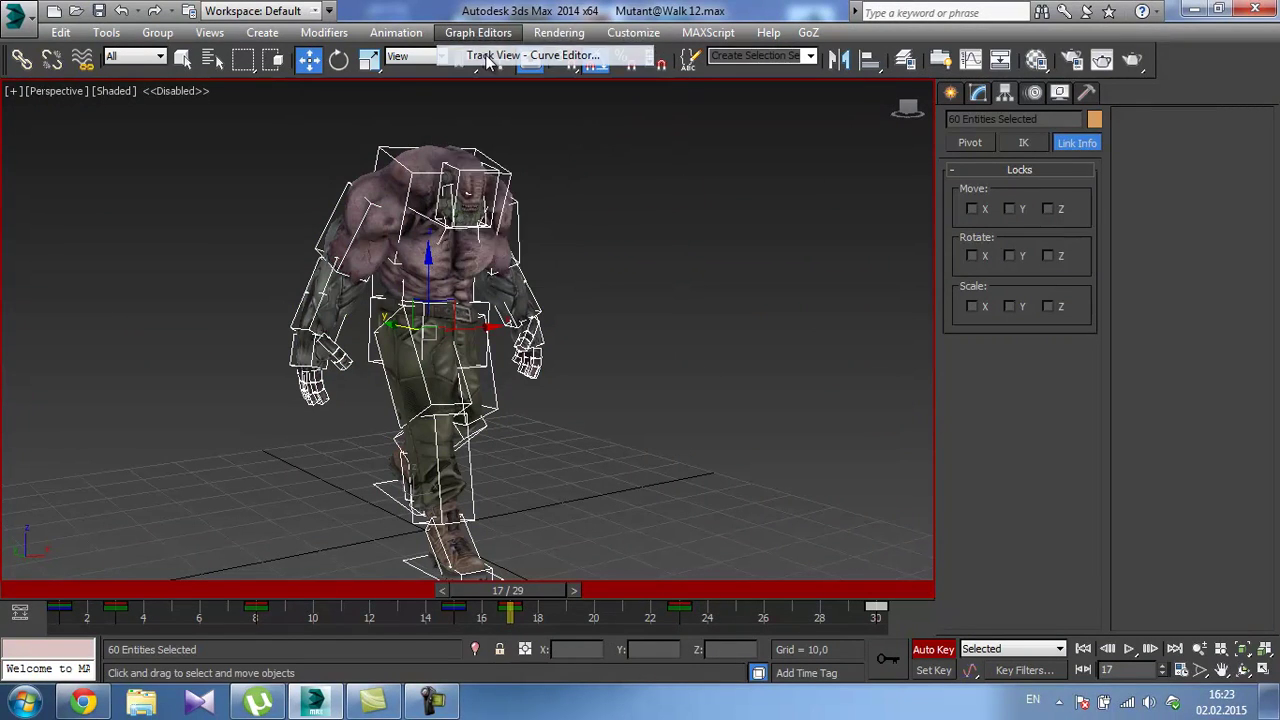
middle_drag(288, 230, 309, 234)
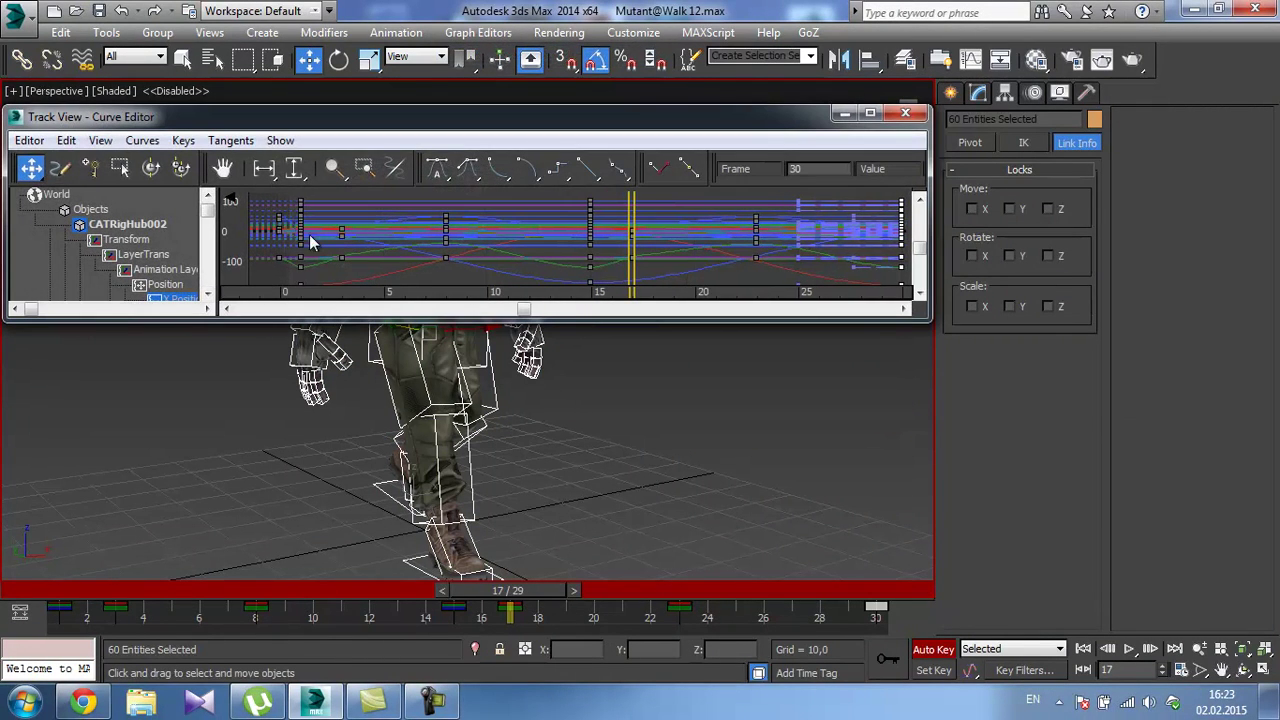
scroll(444, 250, down, 2)
middle_drag(442, 250, 450, 236)
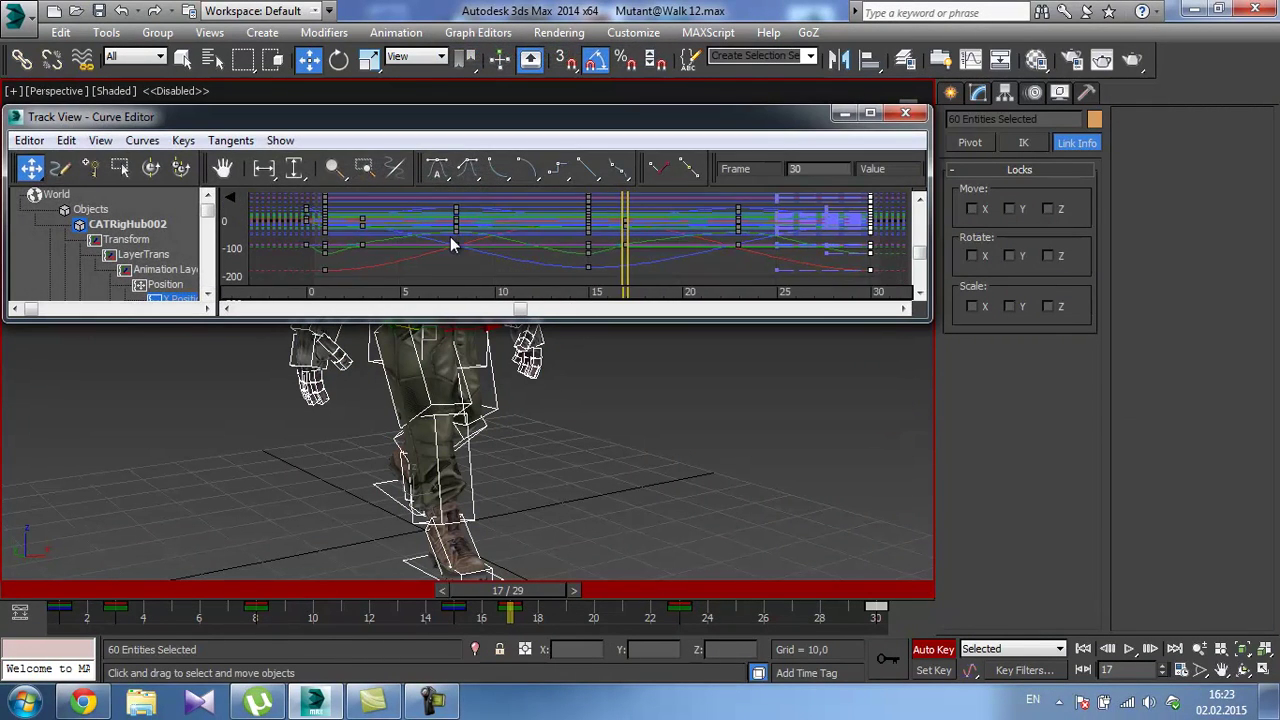
scroll(436, 235, down, 2)
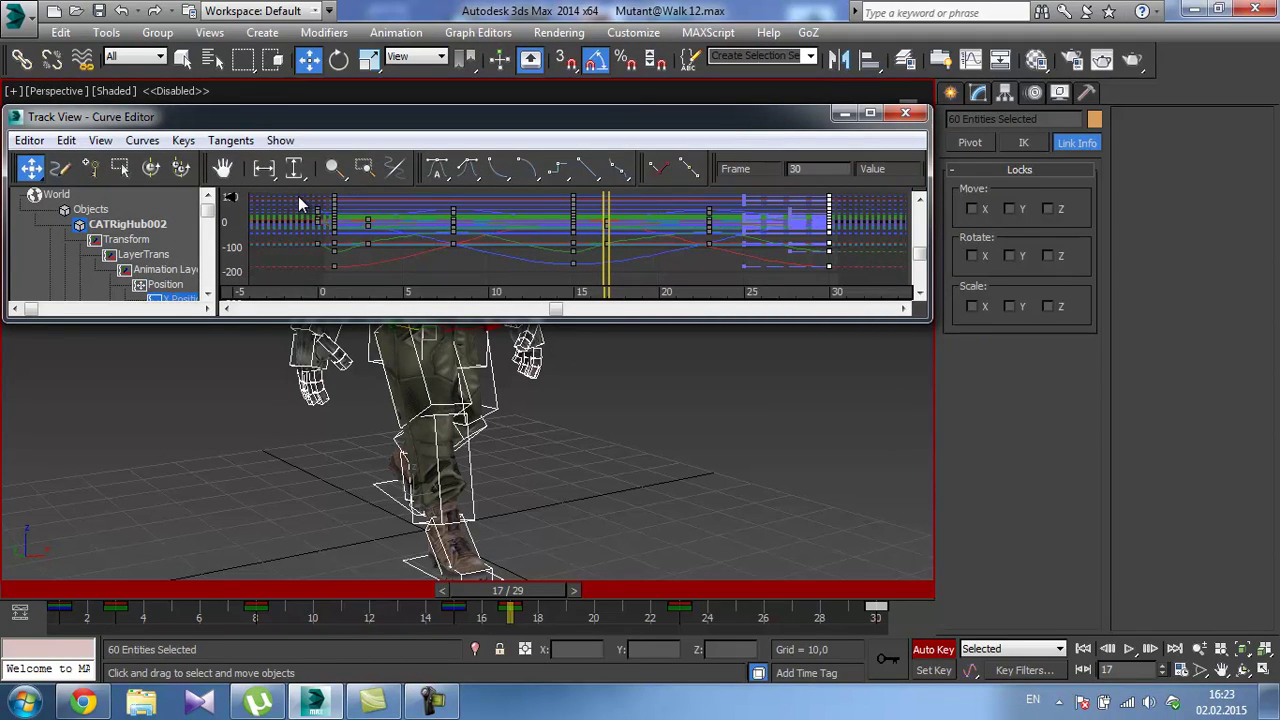
drag(327, 293, 324, 288)
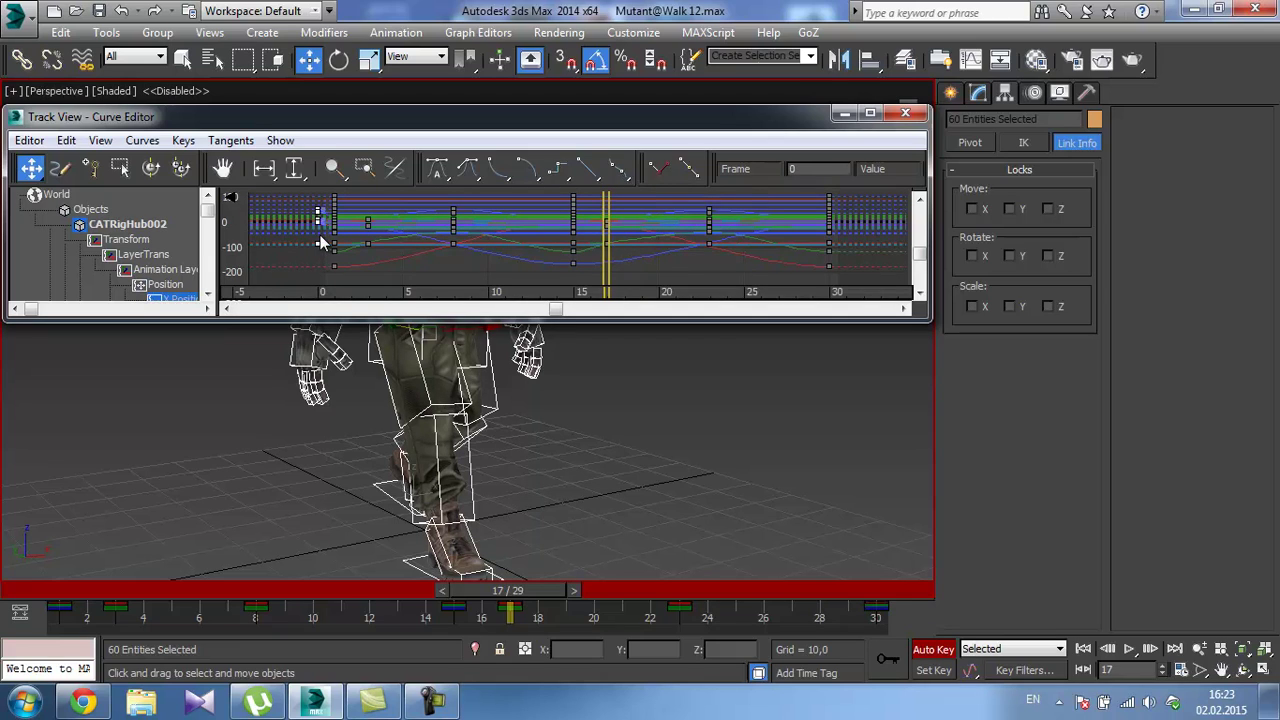
Select all the rig's keys from frame 1 to 30, set their out-of-range type to Cycle, and close the Curve Editor.
middle_drag(331, 229, 317, 225)
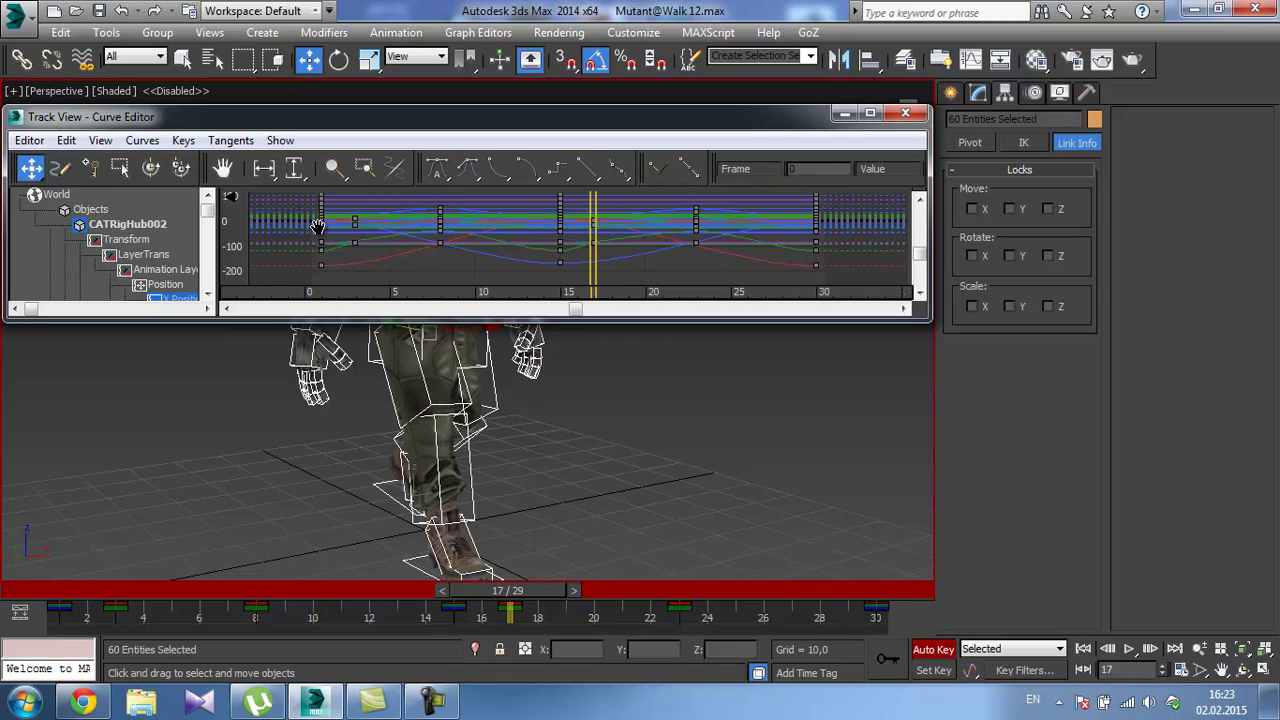
scroll(317, 225, down, 3)
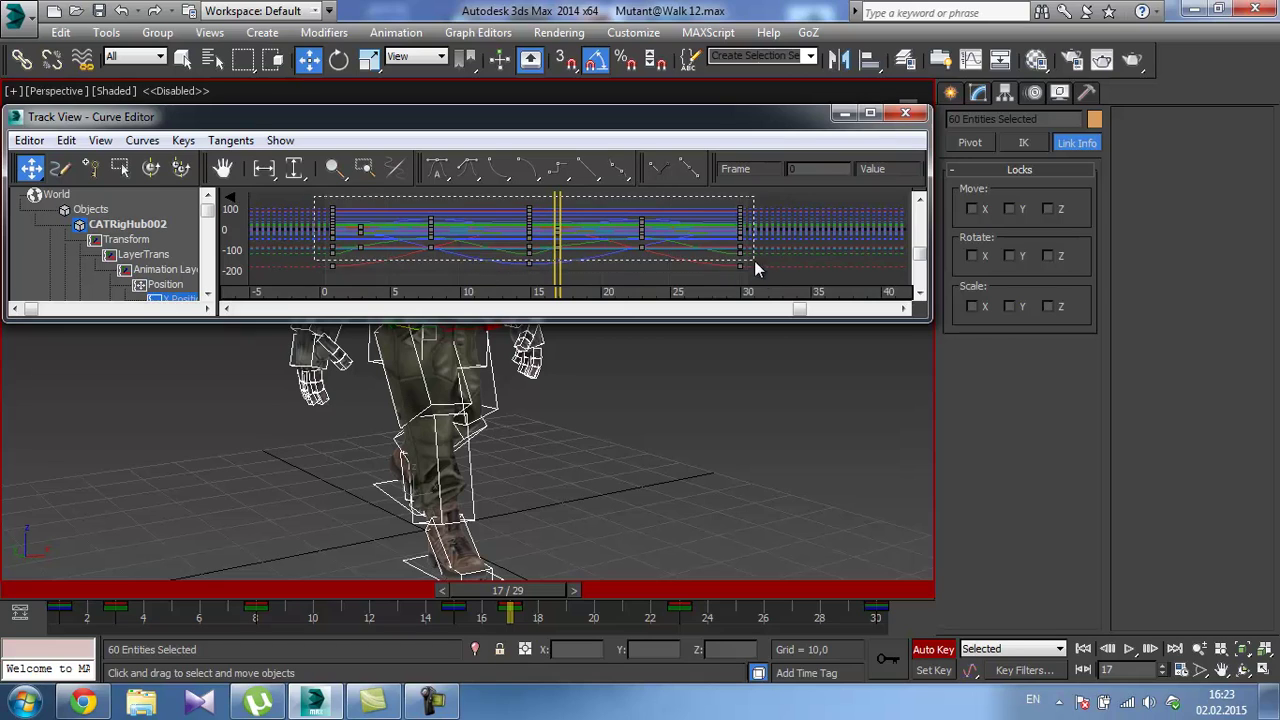
drag(752, 274, 312, 200)
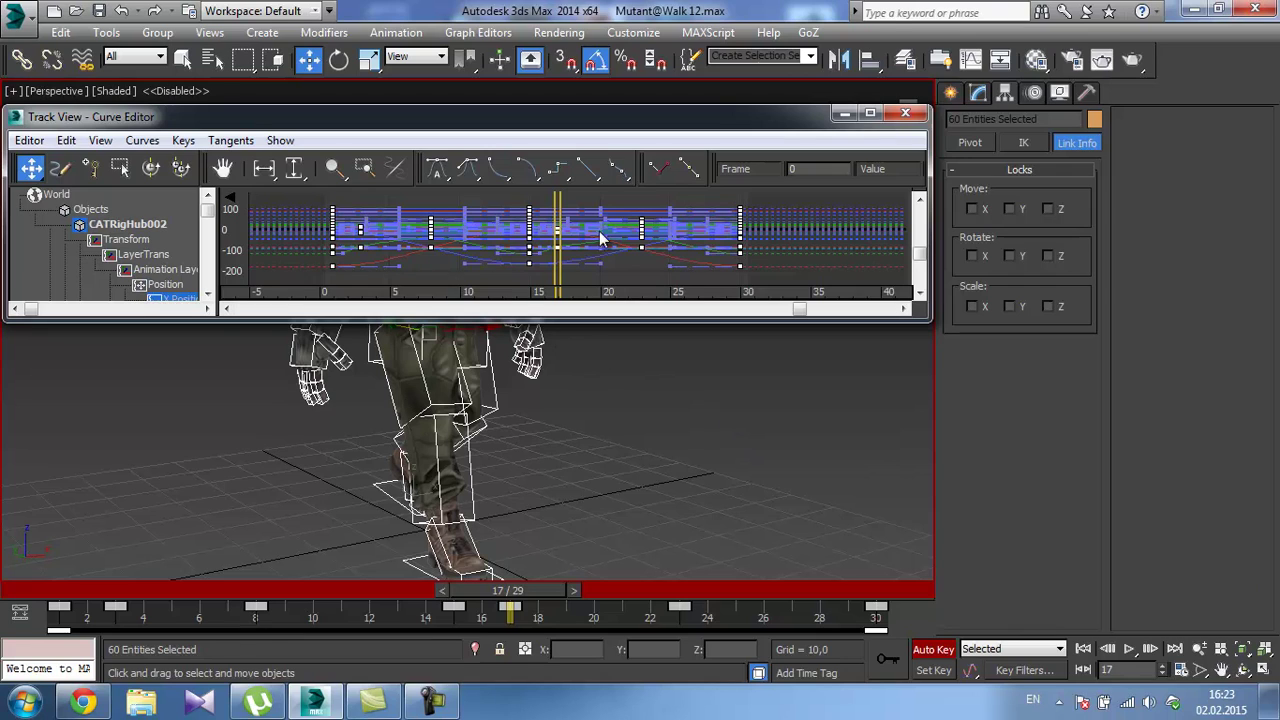
click(100, 141)
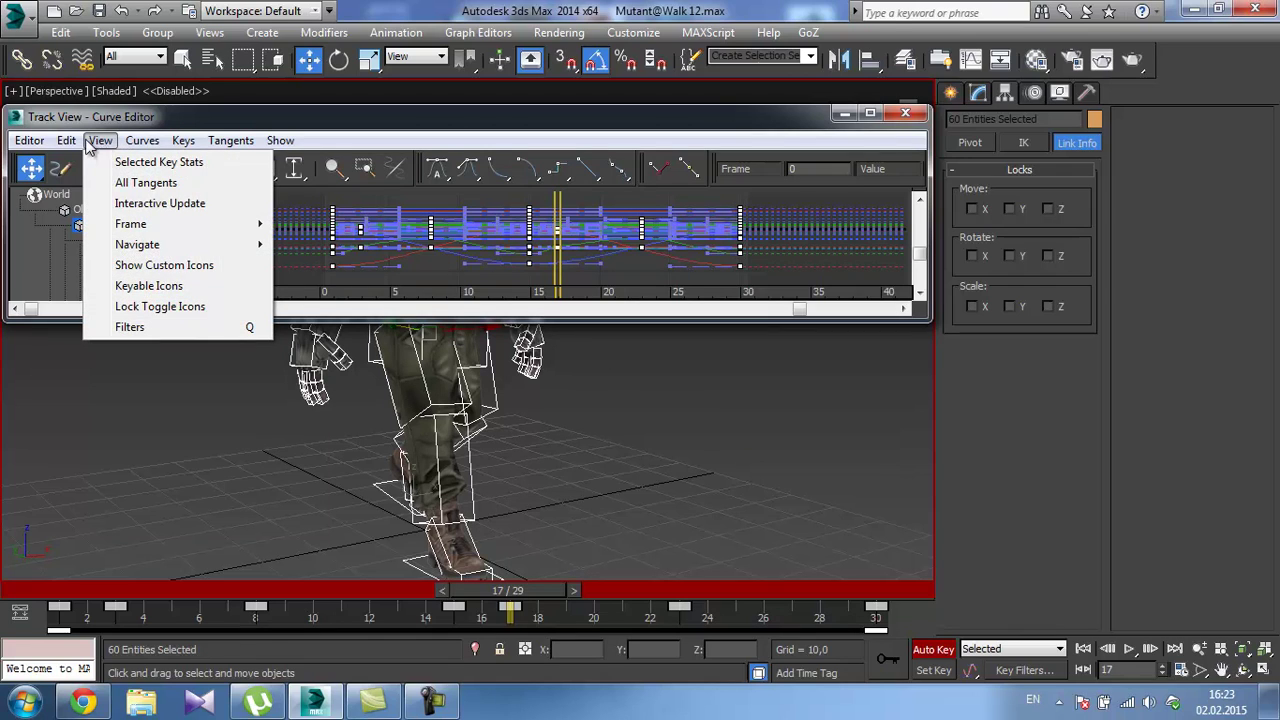
mouse_move(105, 247)
click(337, 409)
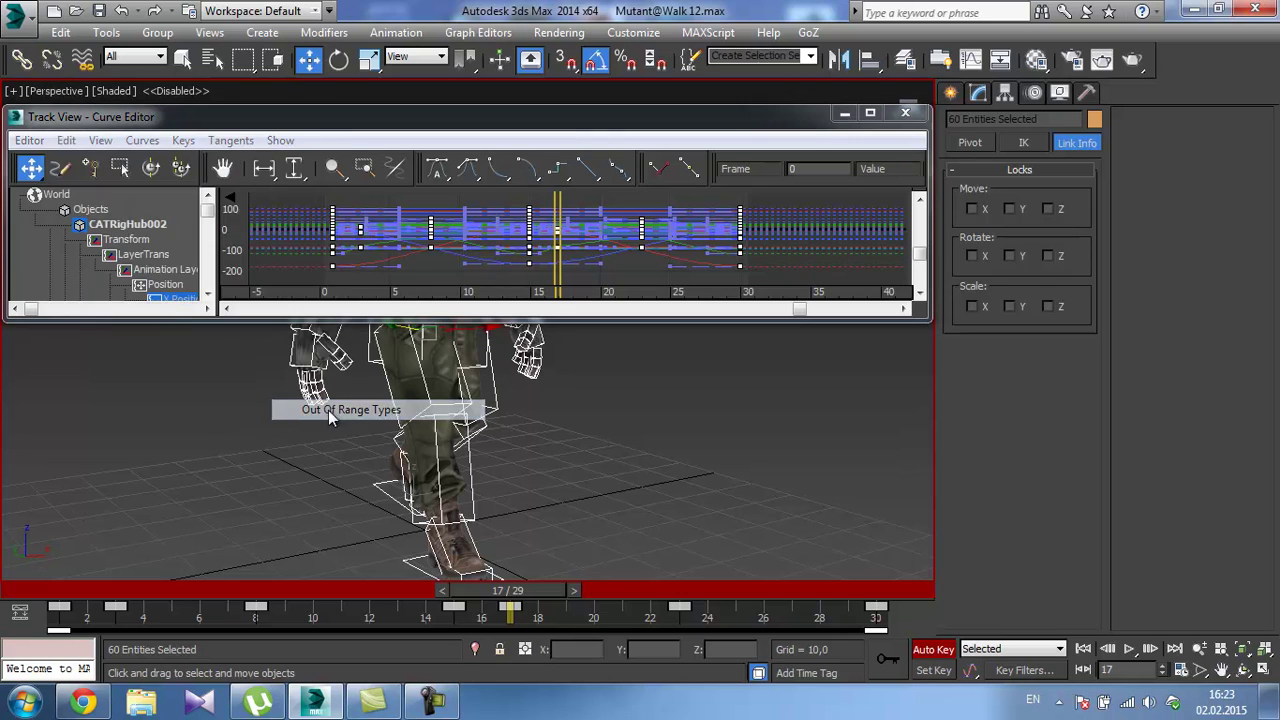
click(296, 199)
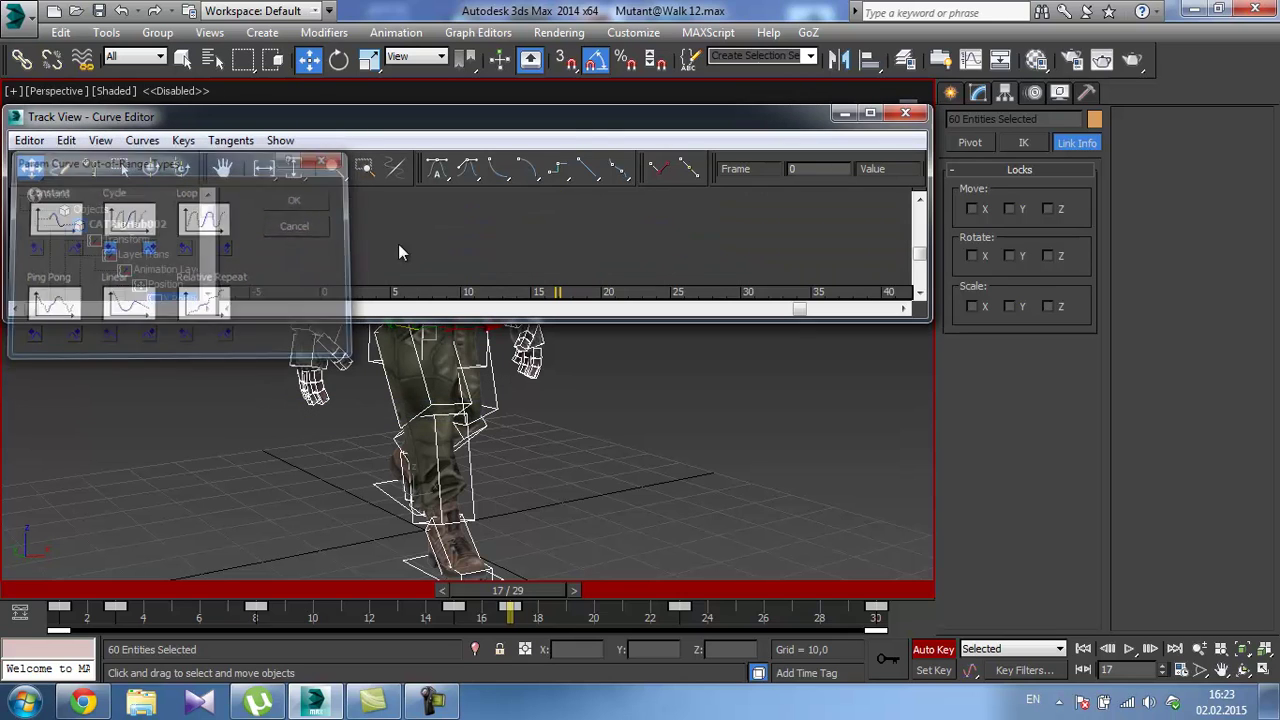
click(906, 116)
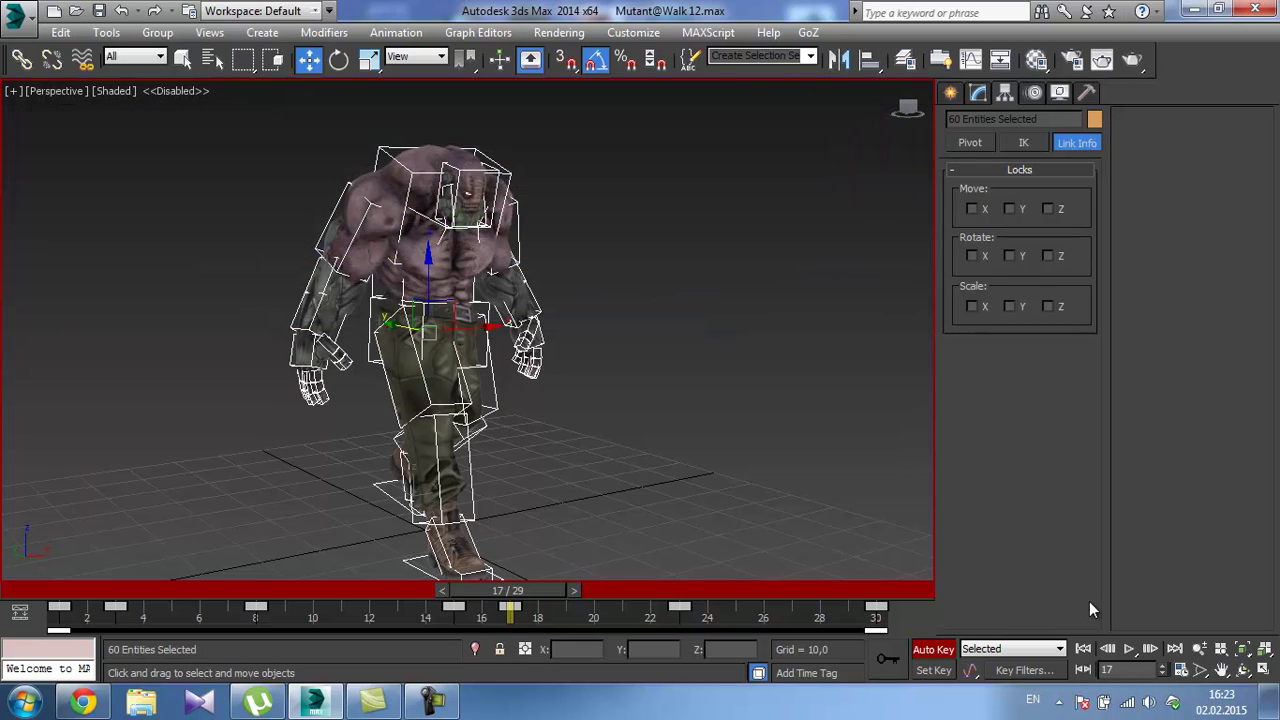
Play back the looping walk with the Rigg layer hidden and inspect the mesh from the front, back and side.
click(1130, 648)
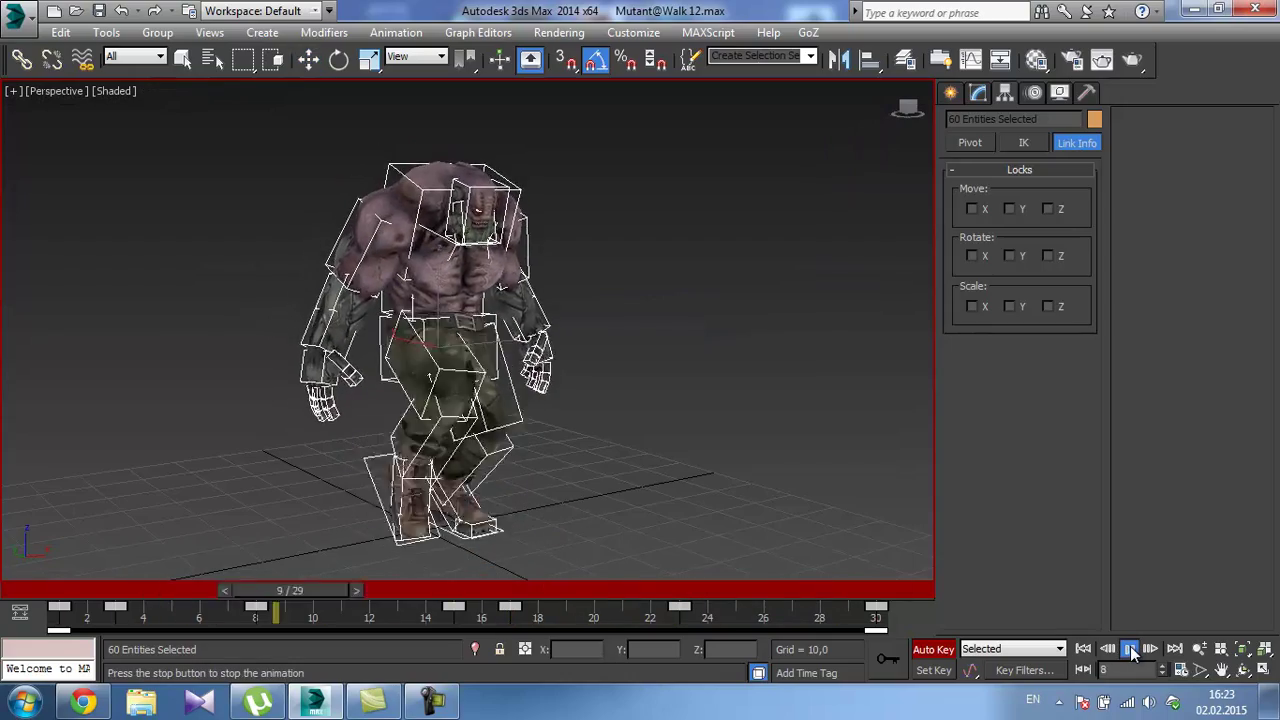
mouse_move(563, 315)
alt+middle_down()
mouse_move(552, 330)
mouse_move(542, 310)
alt+middle_up()
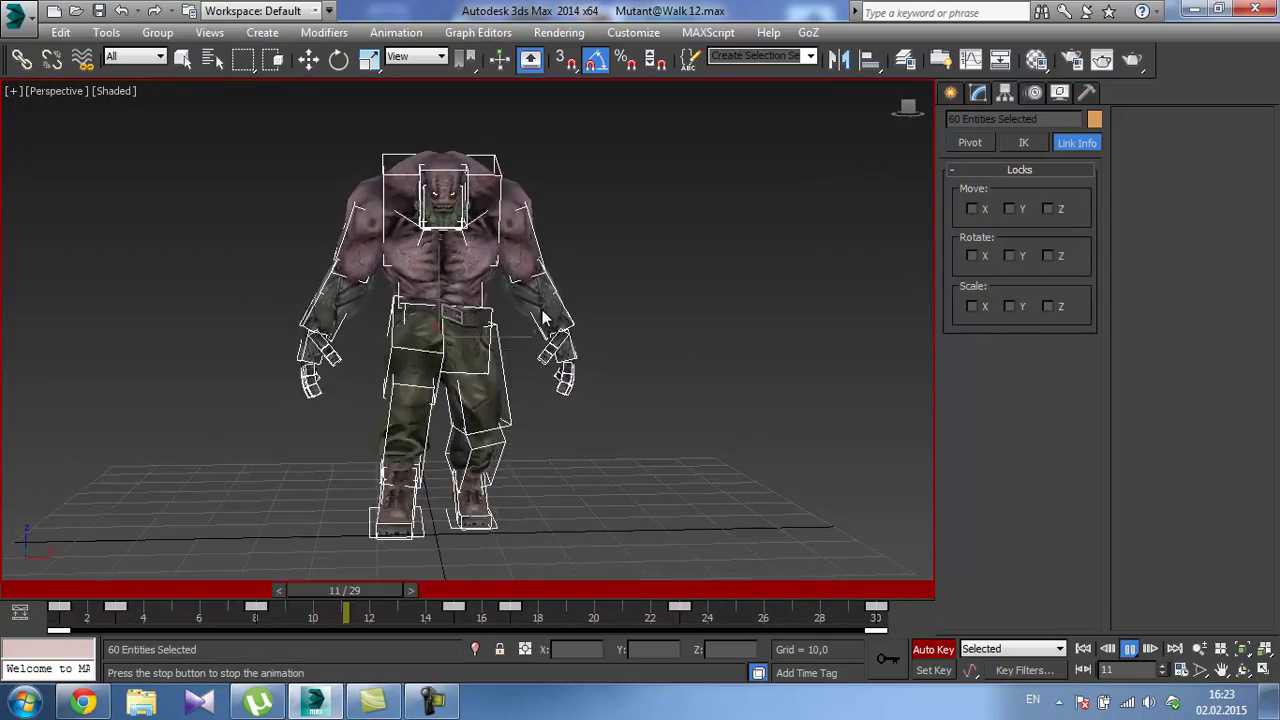
click(922, 281)
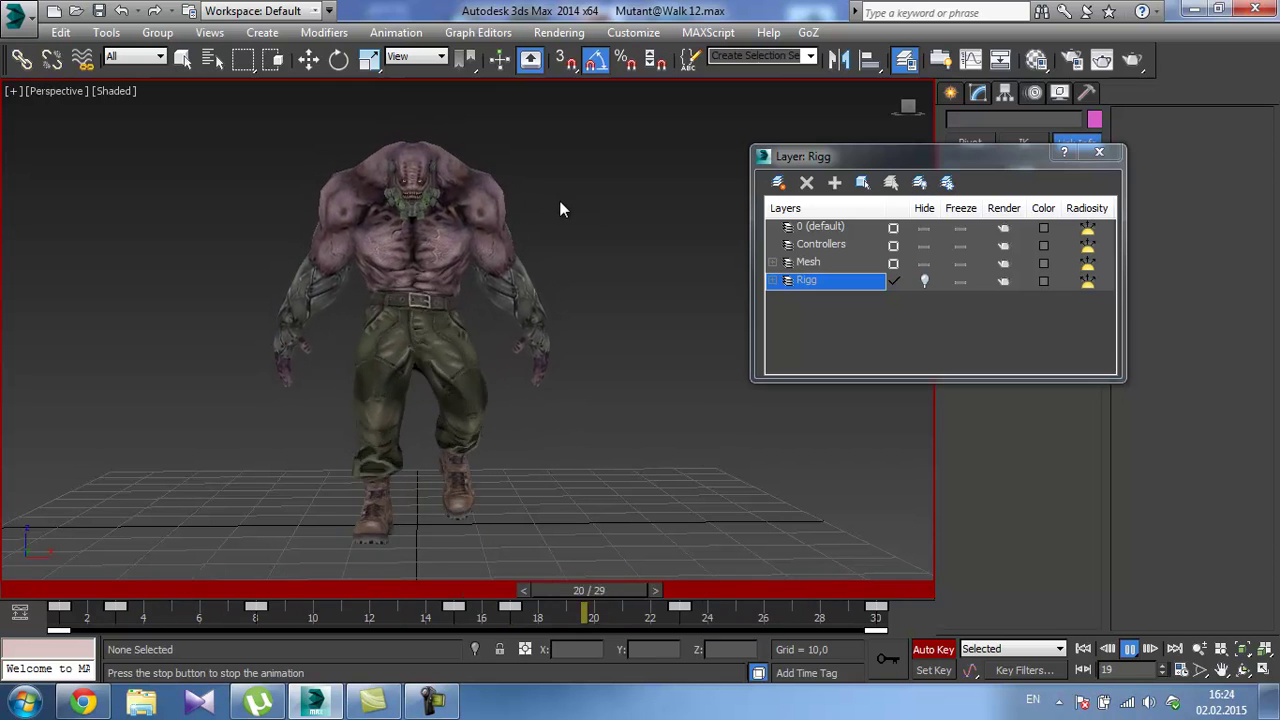
alt+middle_drag(560, 206, 595, 310)
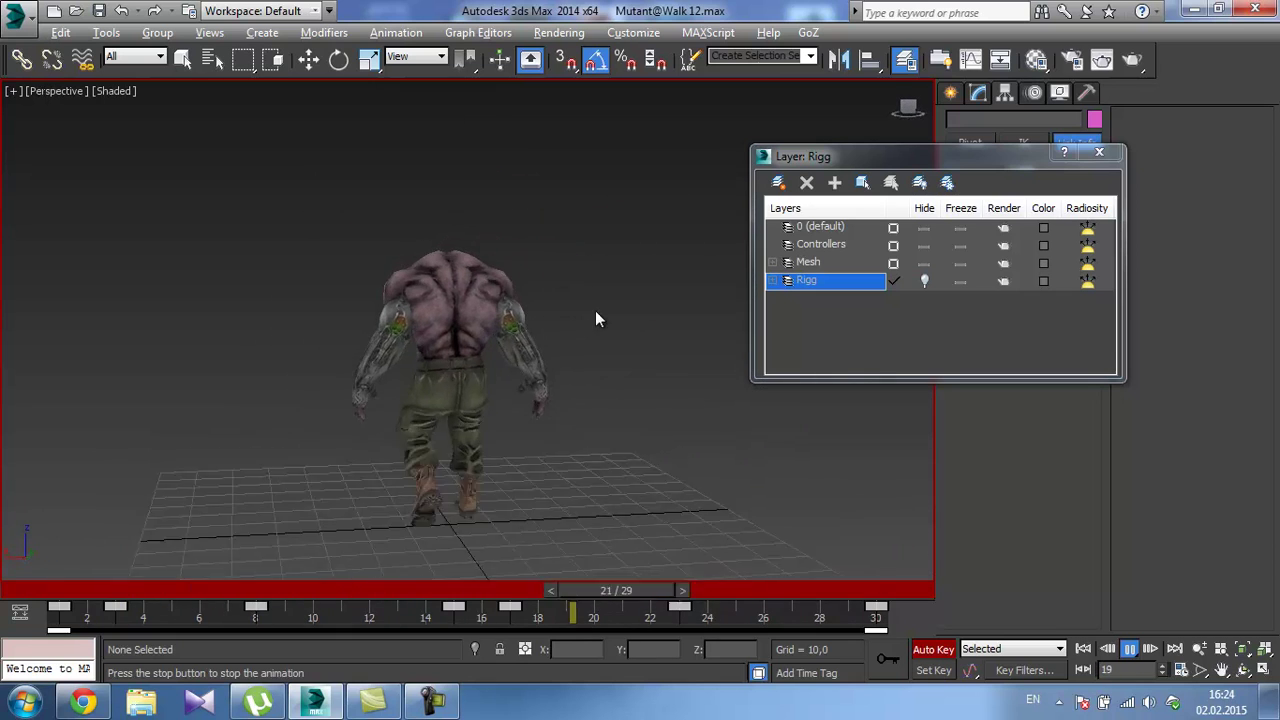
scroll(496, 325, up, 3)
middle_drag(496, 325, 503, 286)
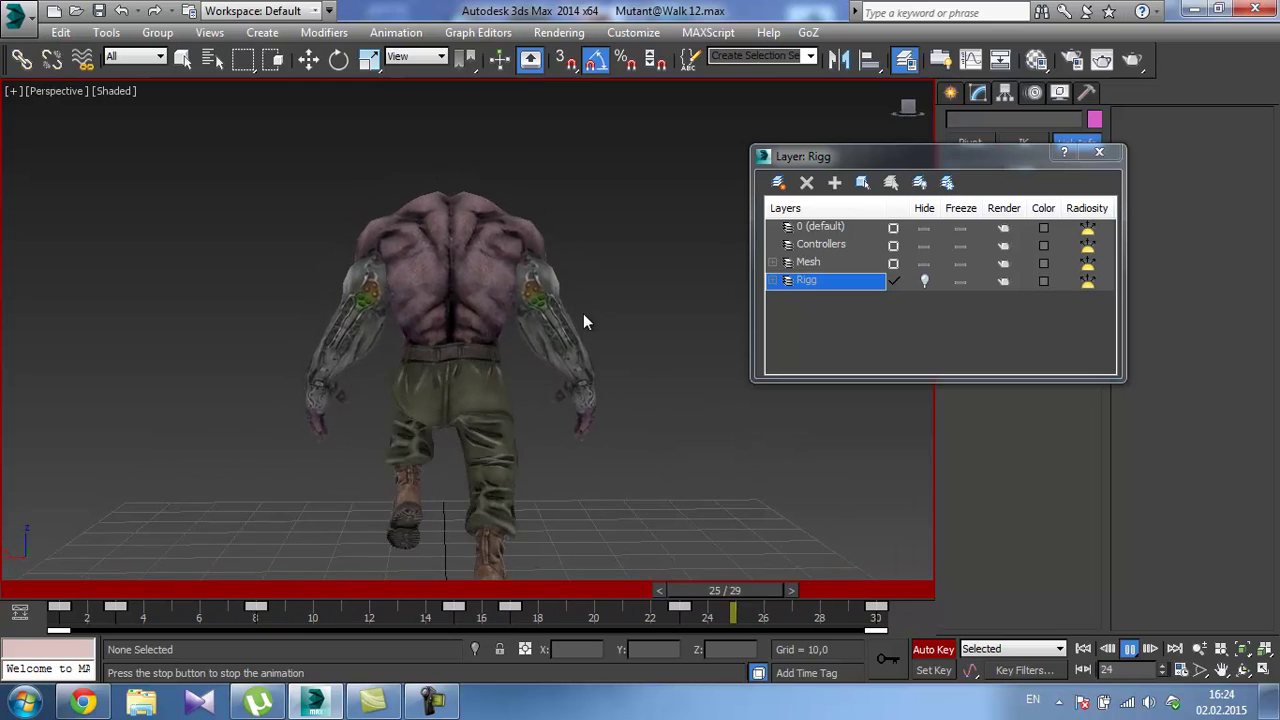
alt+middle_drag(611, 323, 355, 333)
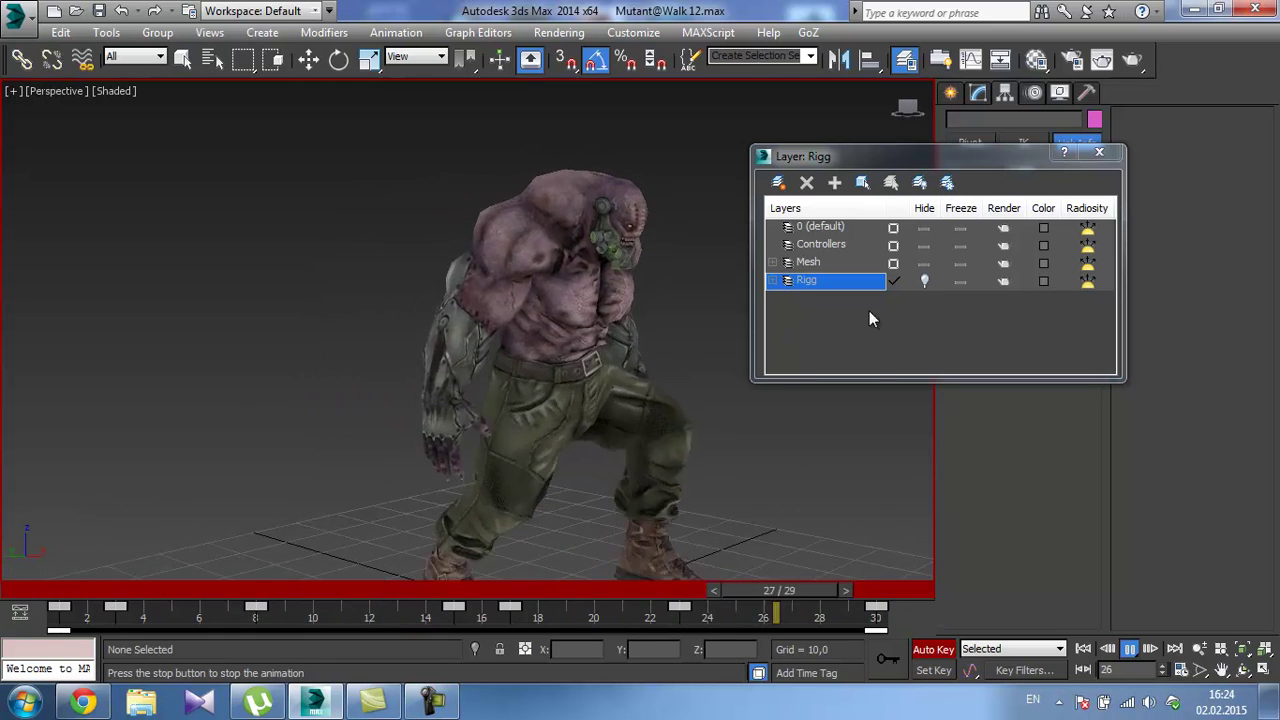
Unhide the Rigg layer, stop the playback and go to frame 8 in a front view of the mutant.
click(923, 282)
key(slash)
alt+middle_drag(600, 383, 391, 455)
drag(304, 585, 312, 545)
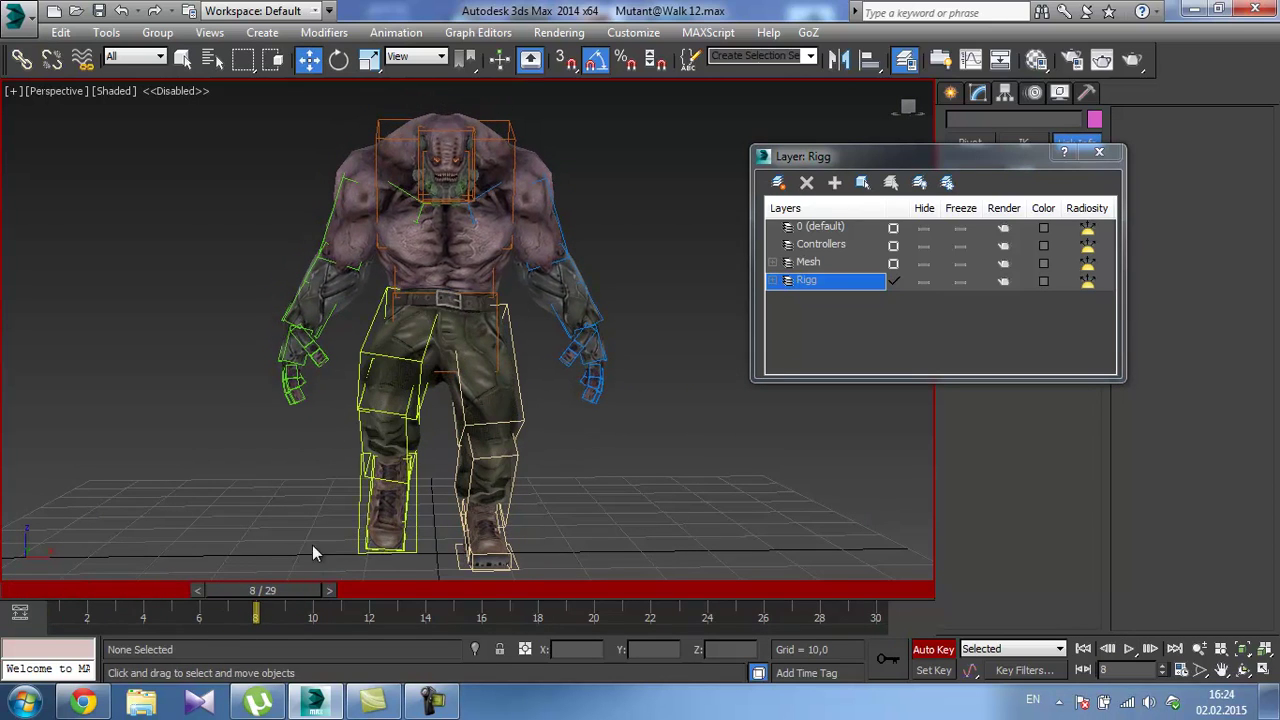
Refine the pelvis hub's sideways tilt at frames 8 and 23, about 1° around local Y at frame 23, and play it back.
click(497, 328)
mouse_move(292, 589)
mouse_down()
mouse_move(89, 577)
mouse_move(302, 580)
mouse_up()
key(e)
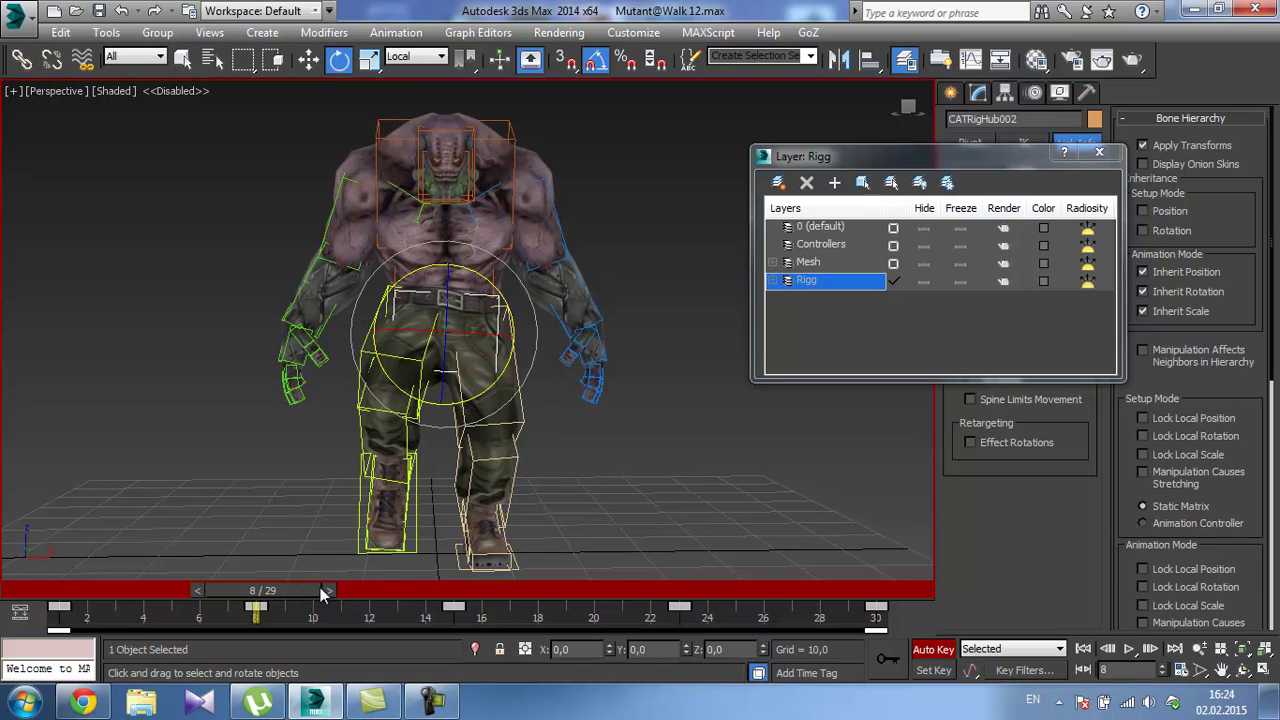
drag(320, 587, 700, 610)
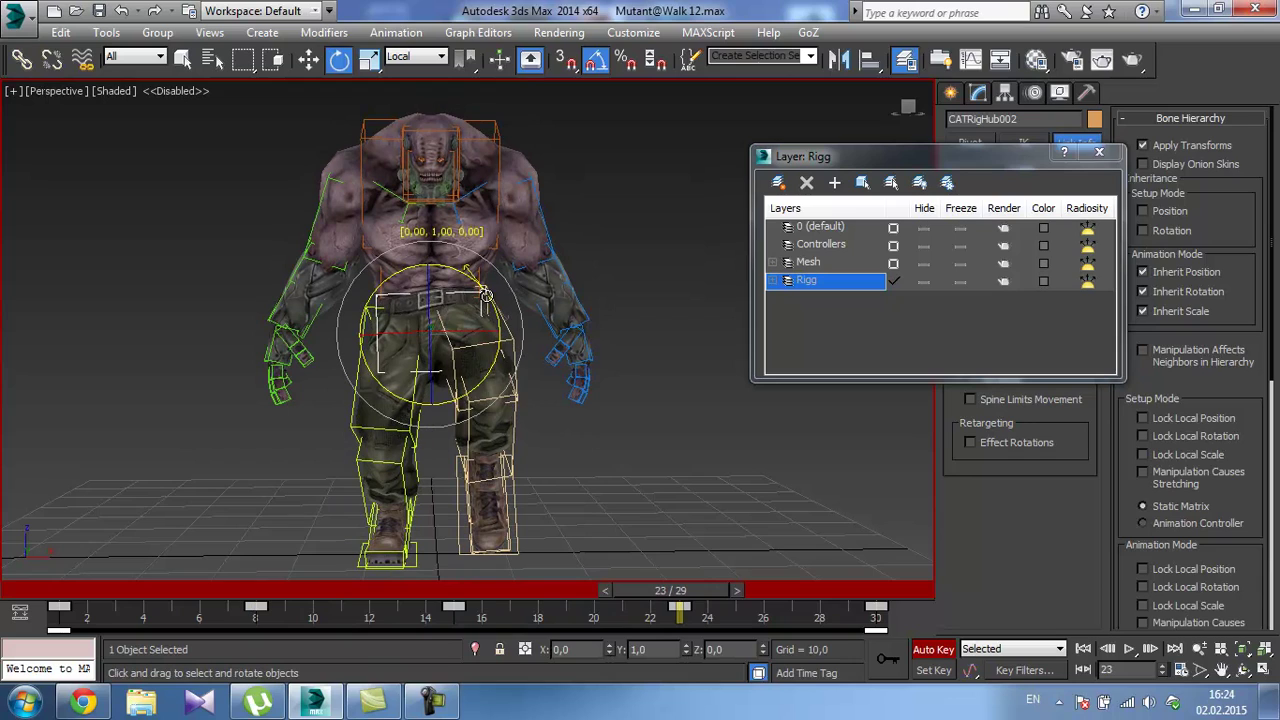
click(1129, 648)
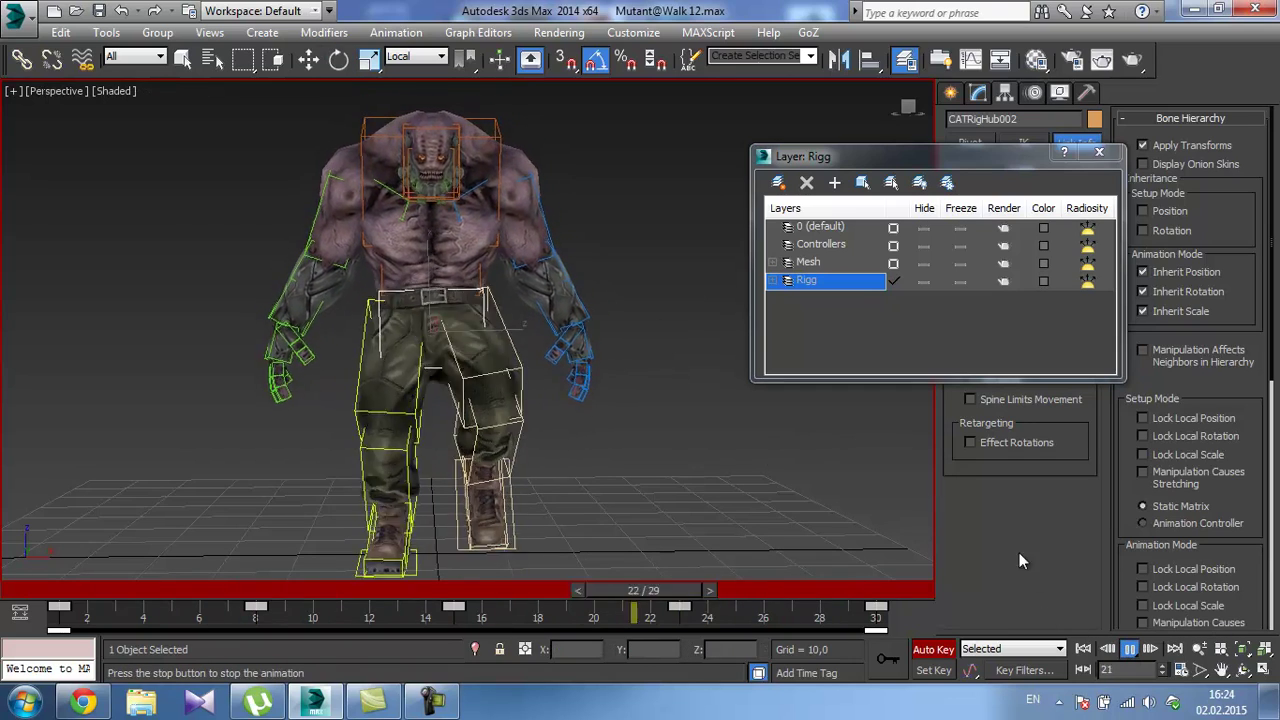
click(1129, 649)
Tilt the chest hub around local Y by about 2° at frame 8 and -1° at frame 23, and play it back.
drag(553, 591, 298, 589)
key(e)
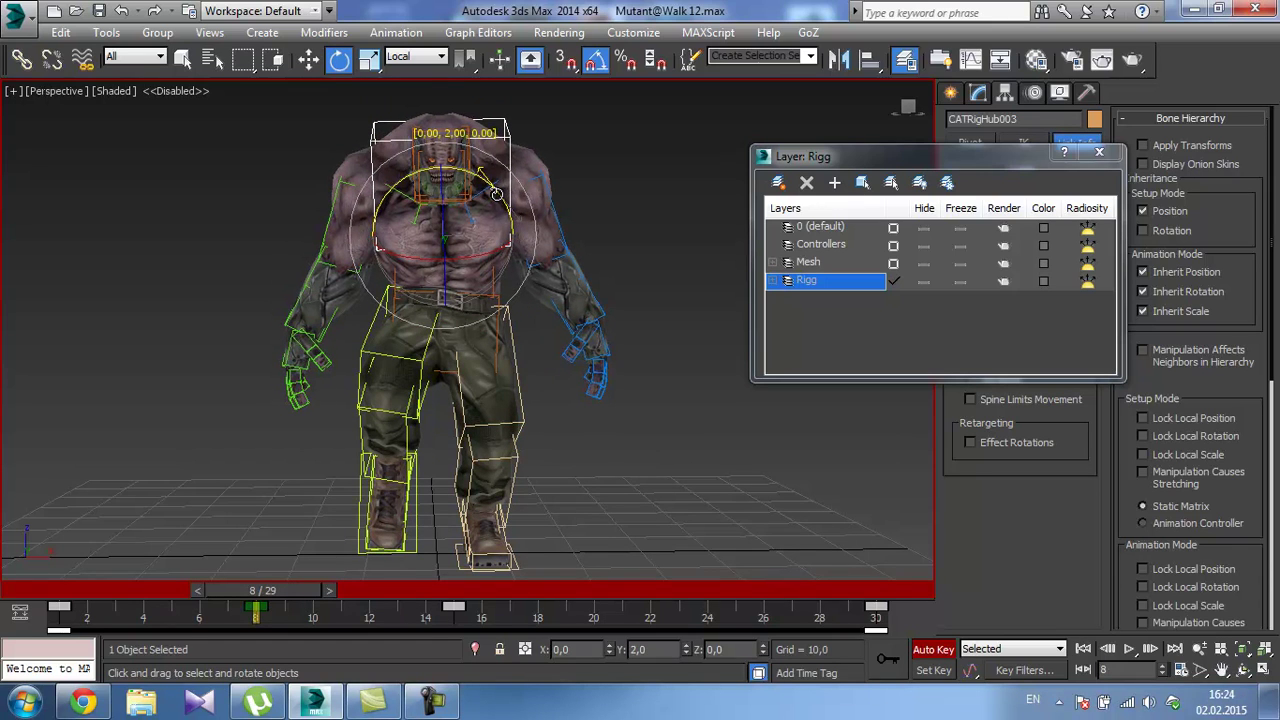
drag(291, 593, 698, 625)
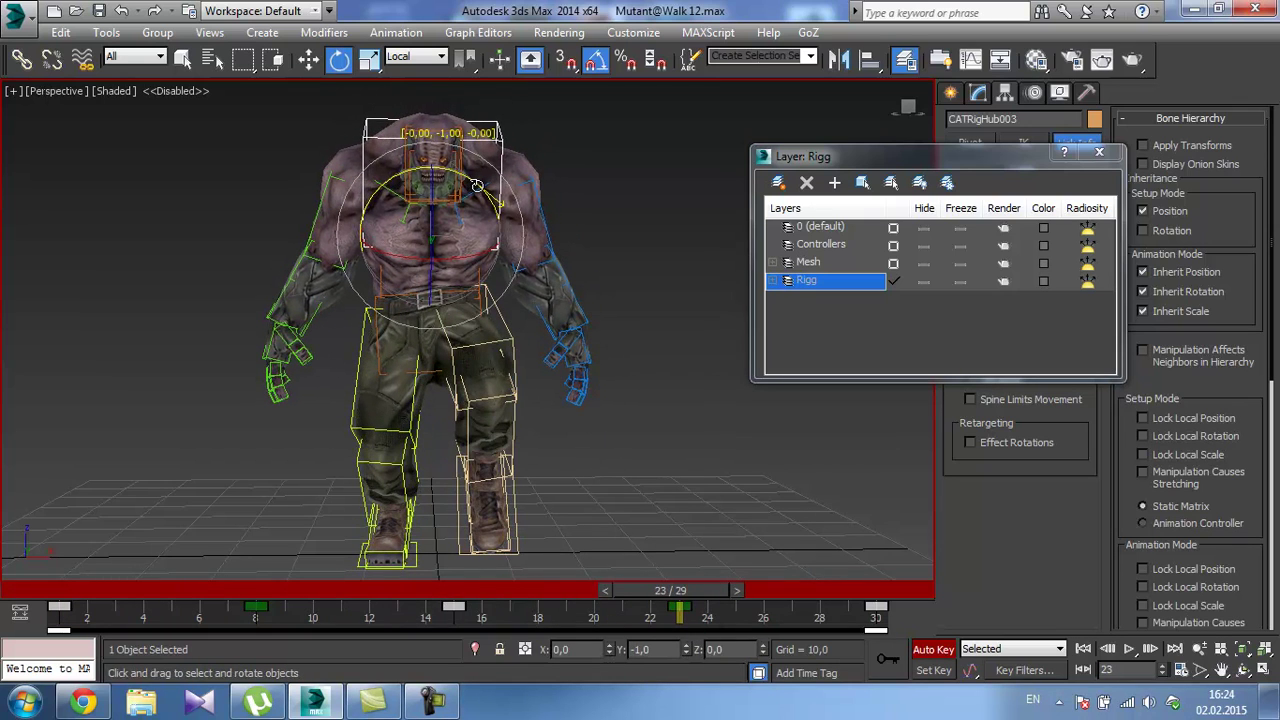
click(1128, 650)
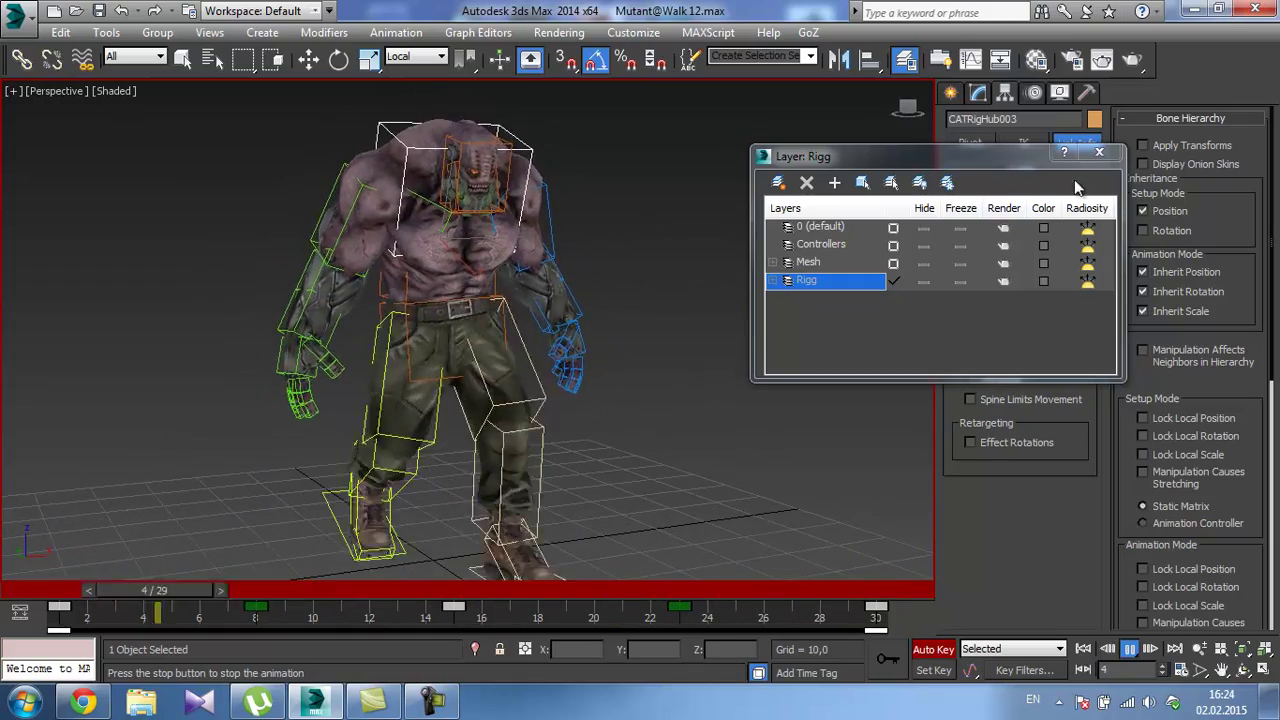
Close the layer manager, stop the playback and save the scene as the next incremental version, Mutant@Walk 13.max.
click(1099, 152)
key(/)
key(e)
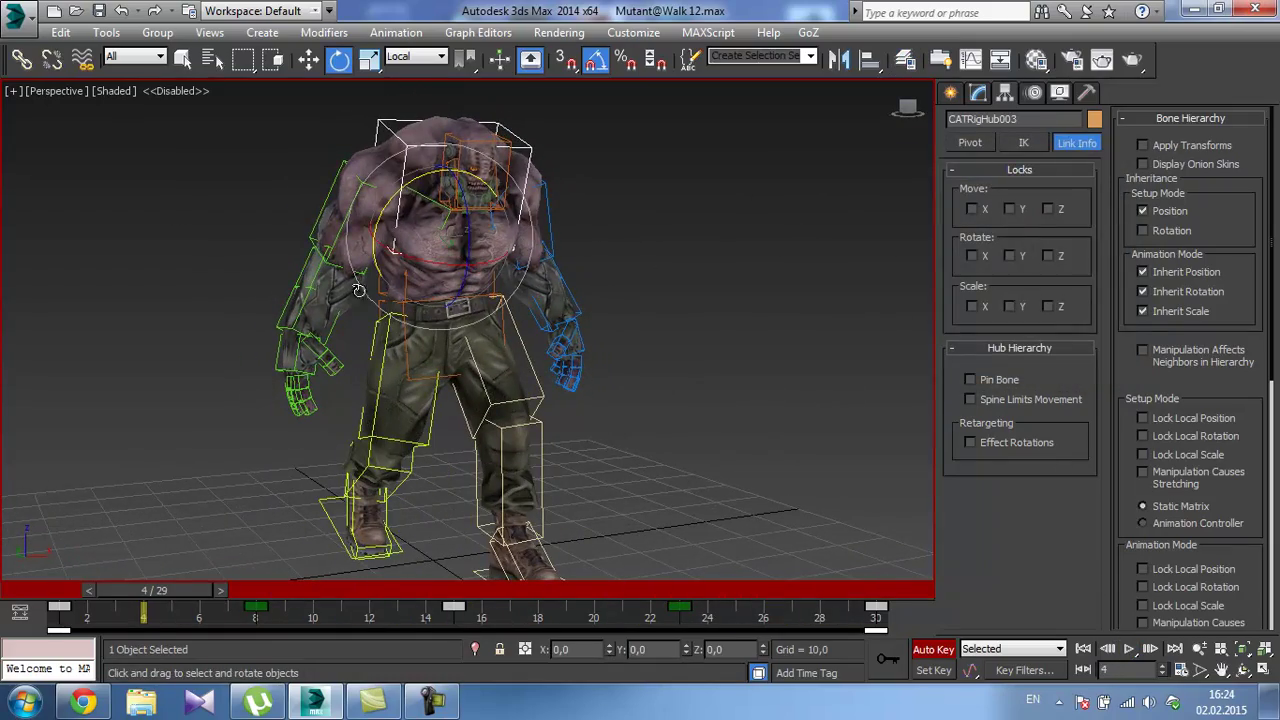
click(16, 14)
click(74, 238)
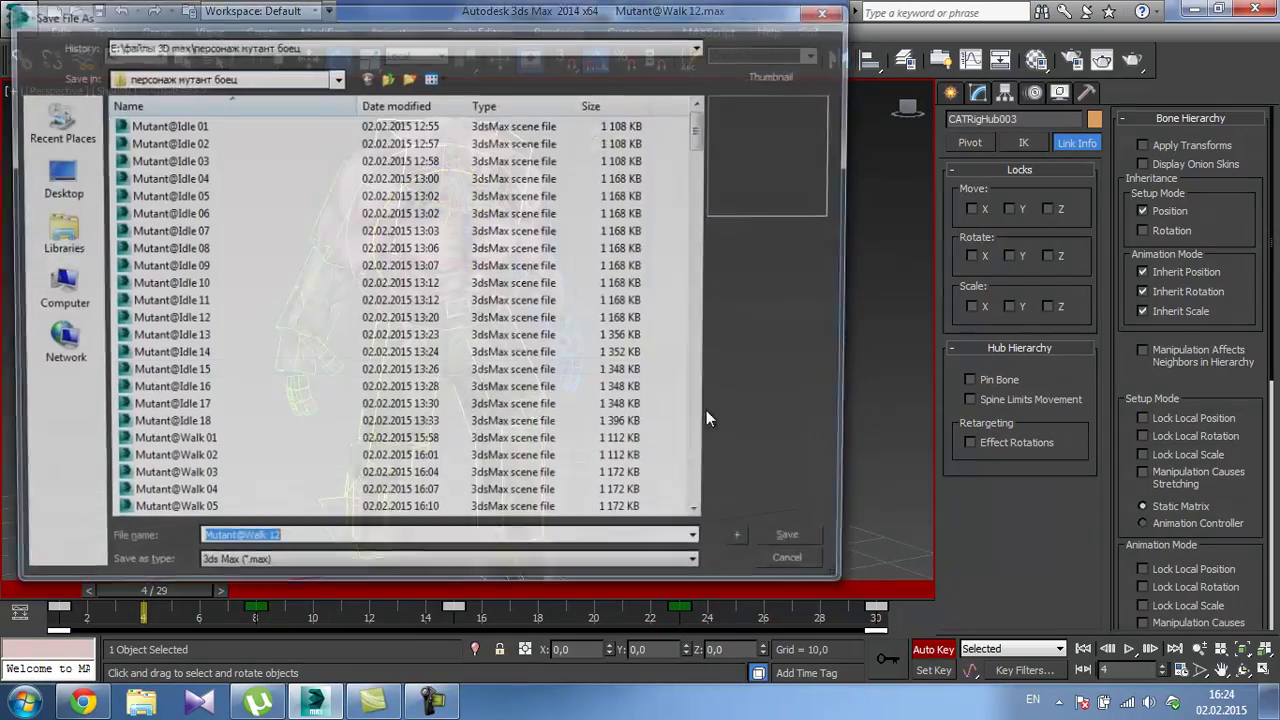
click(773, 545)
Twist the chest hub 7° around local X at frame 1, the opposite way at frame 15, and as in frame 1 at frame 30.
alt+middle_drag(566, 298, 531, 283)
alt+middle_drag(531, 133, 528, 510)
drag(190, 596, 64, 588)
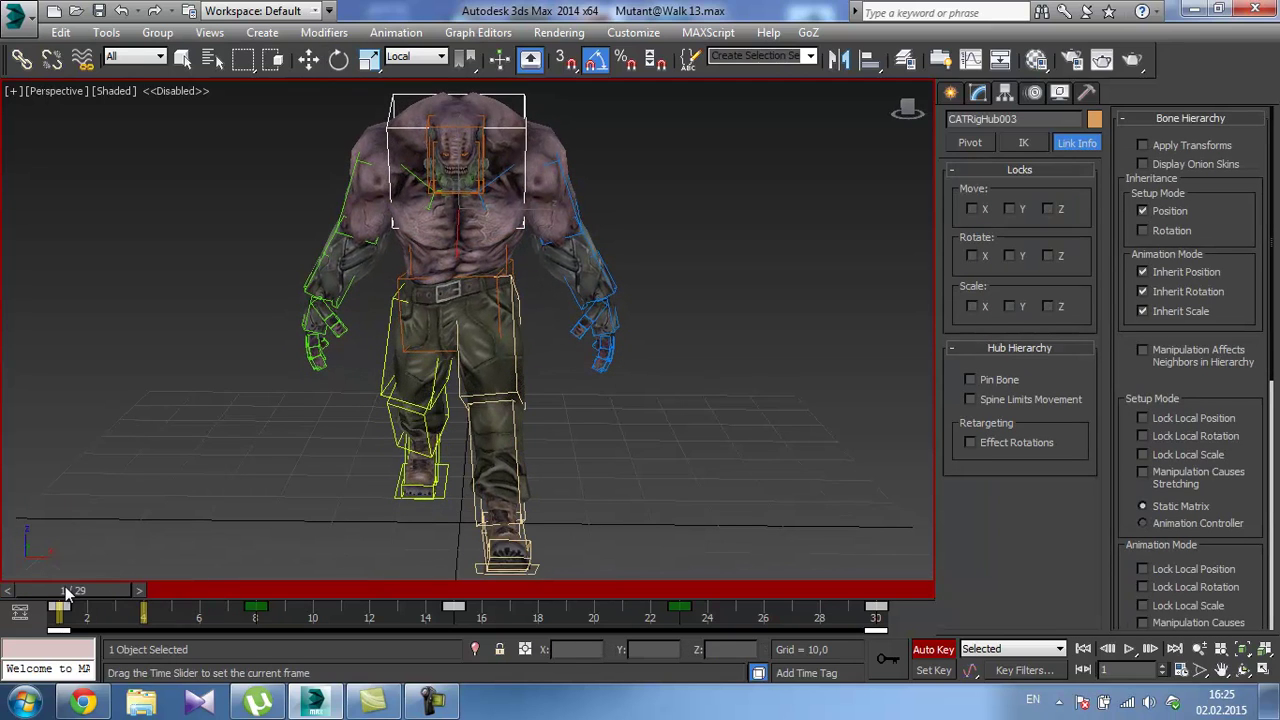
alt+middle_drag(367, 304, 420, 347)
mouse_move(475, 293)
alt+middle_down()
mouse_move(479, 309)
mouse_move(478, 289)
alt+middle_up()
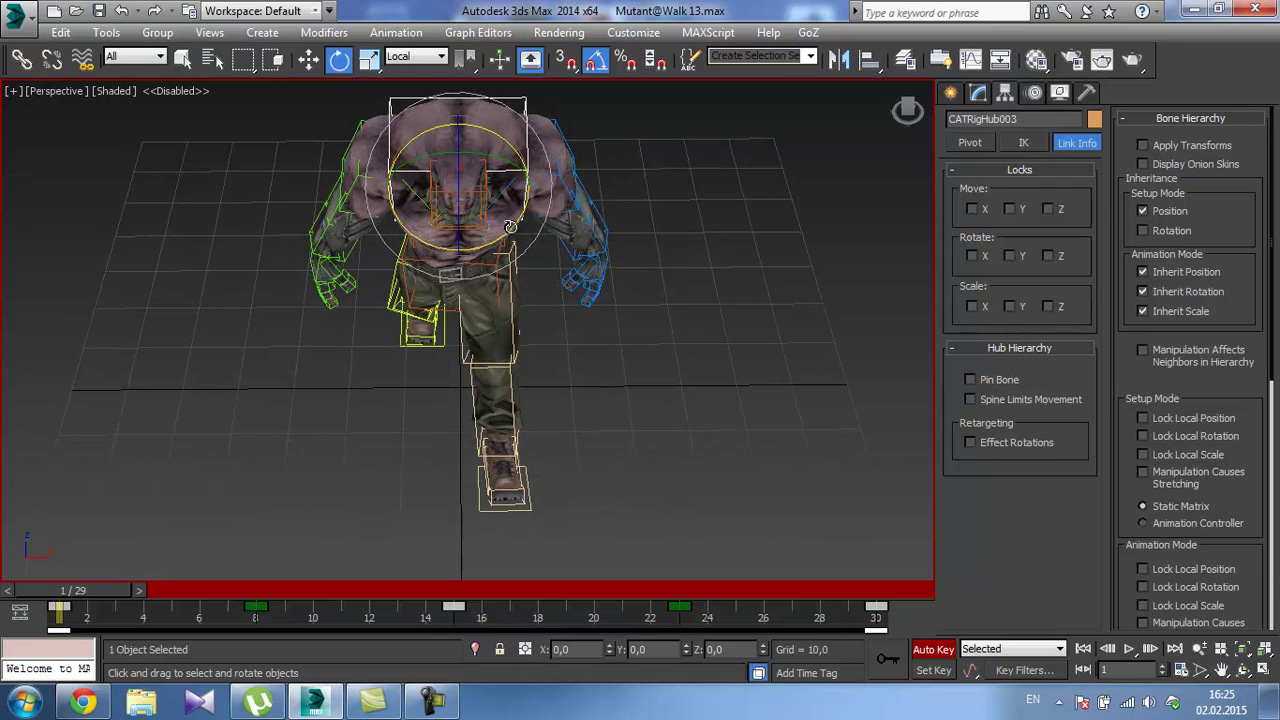
drag(494, 238, 506, 236)
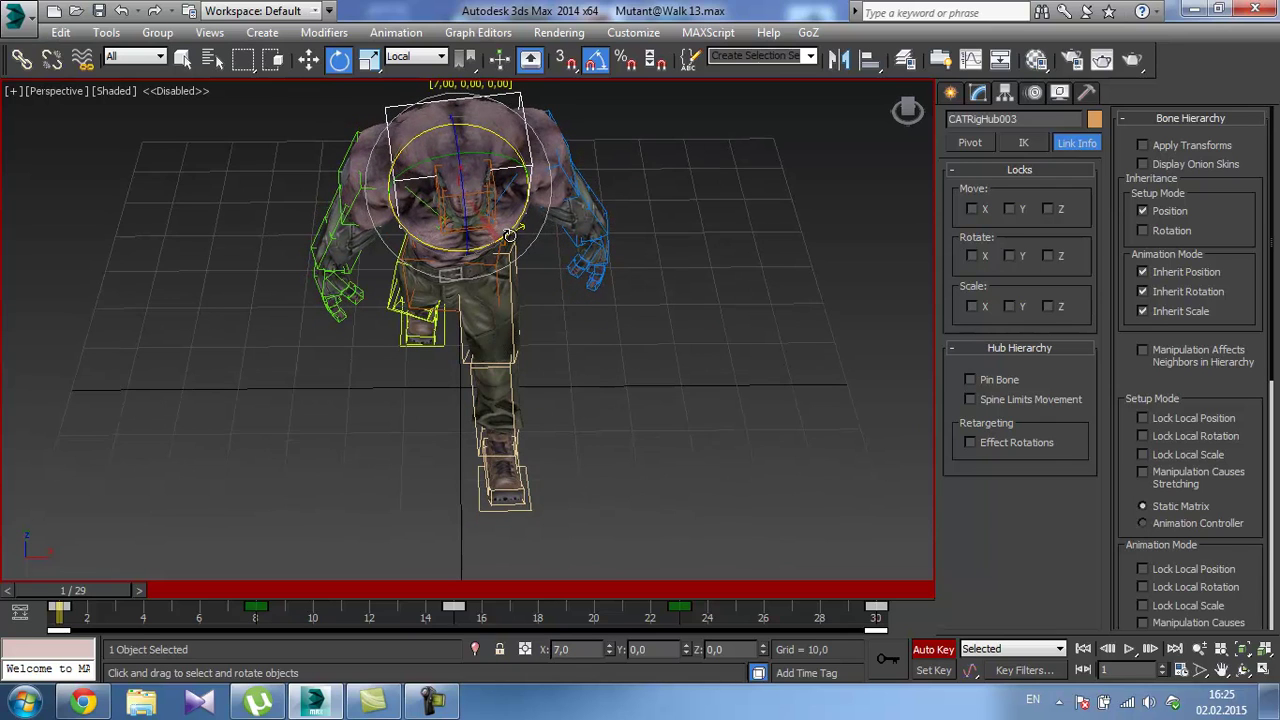
middle_drag(500, 253, 478, 399)
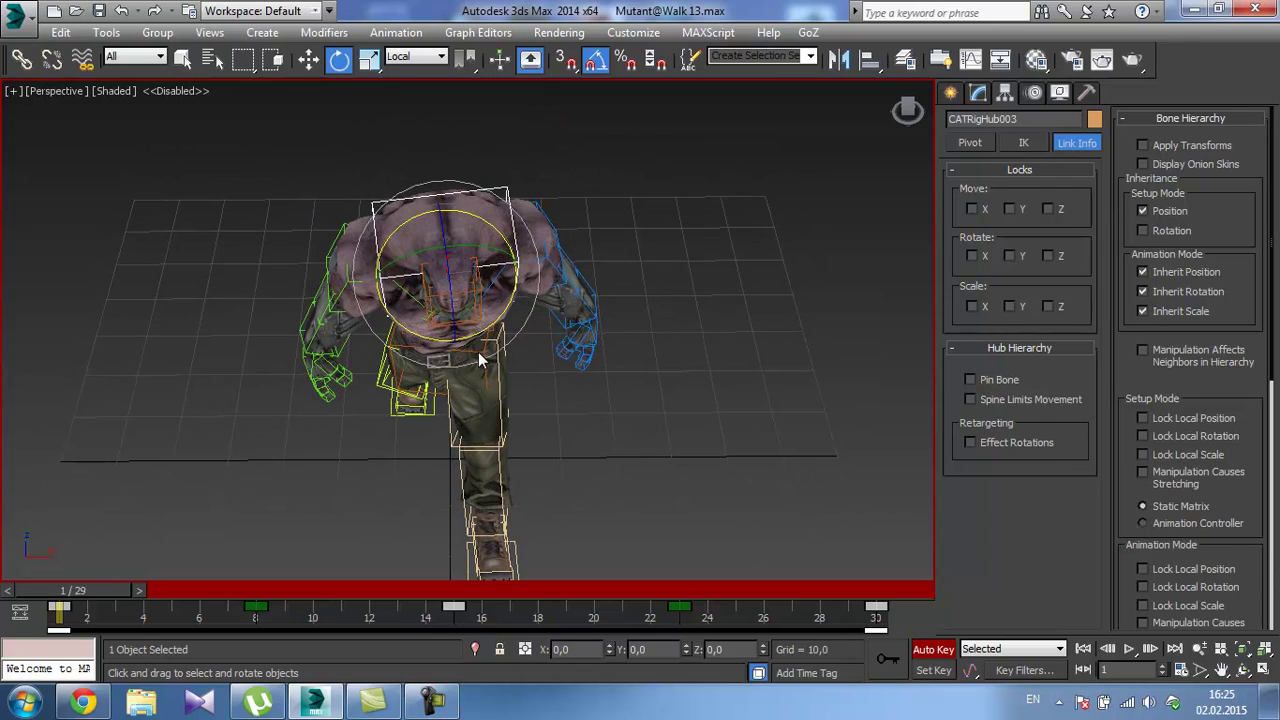
drag(109, 592, 478, 614)
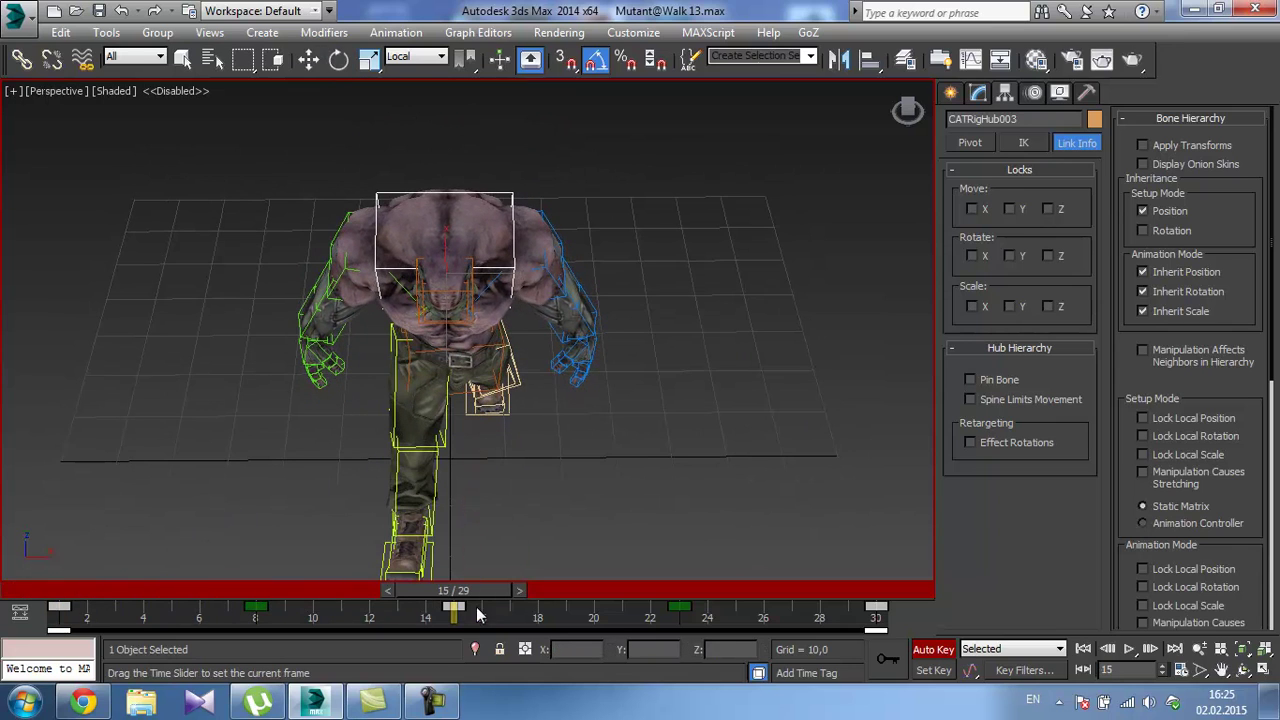
drag(486, 321, 478, 330)
drag(510, 590, 890, 592)
drag(483, 335, 493, 330)
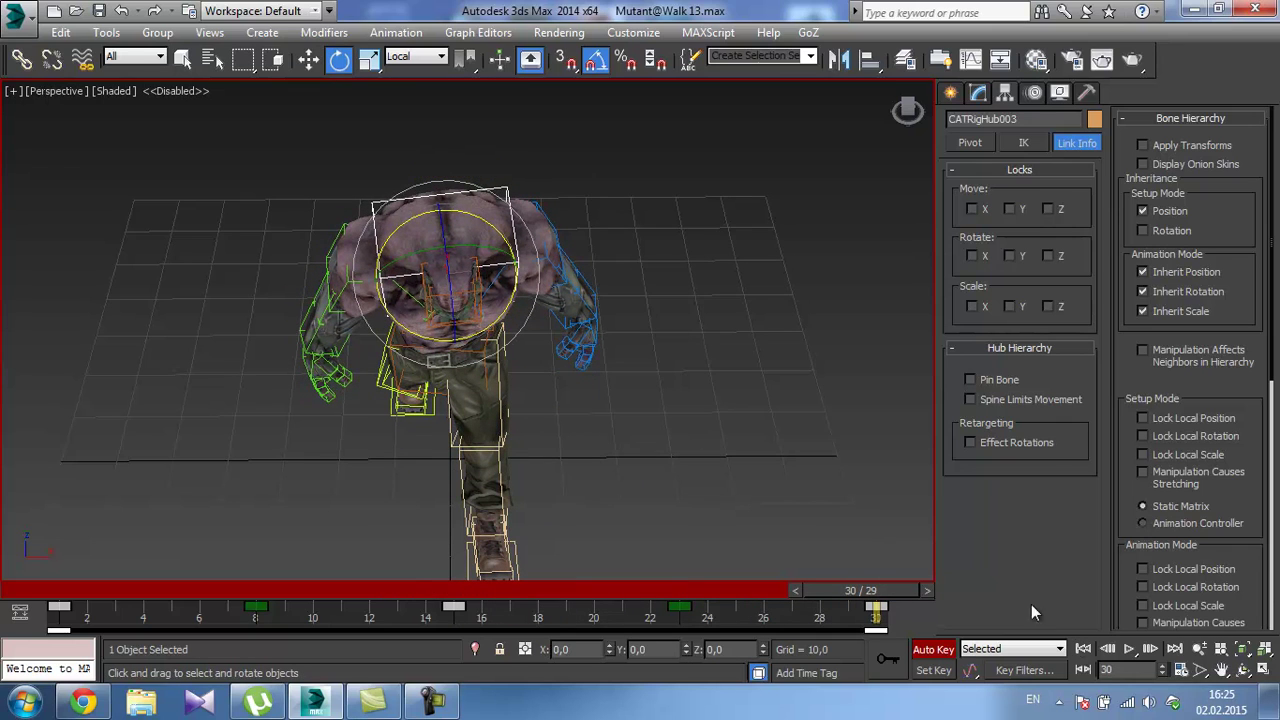
Play back the walk loop and inspect the chest twist from above and from the front.
click(1124, 650)
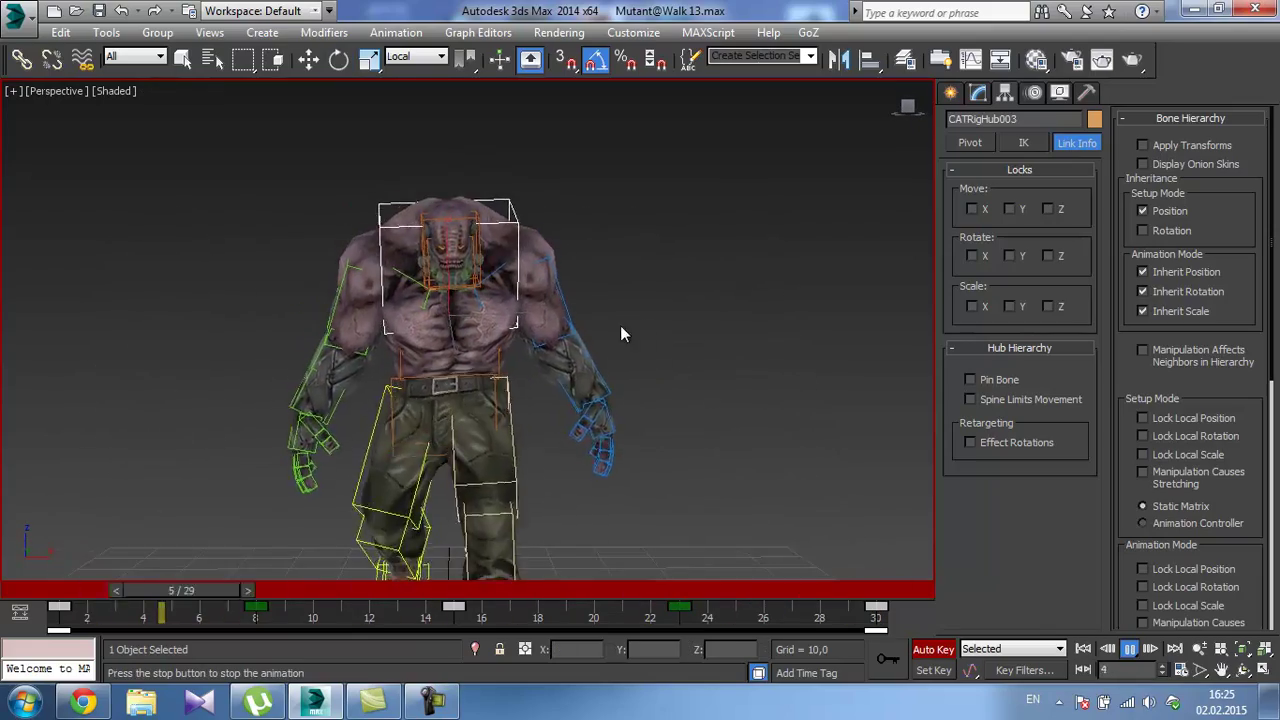
scroll(570, 281, down, 3)
alt+middle_drag(514, 258, 663, 436)
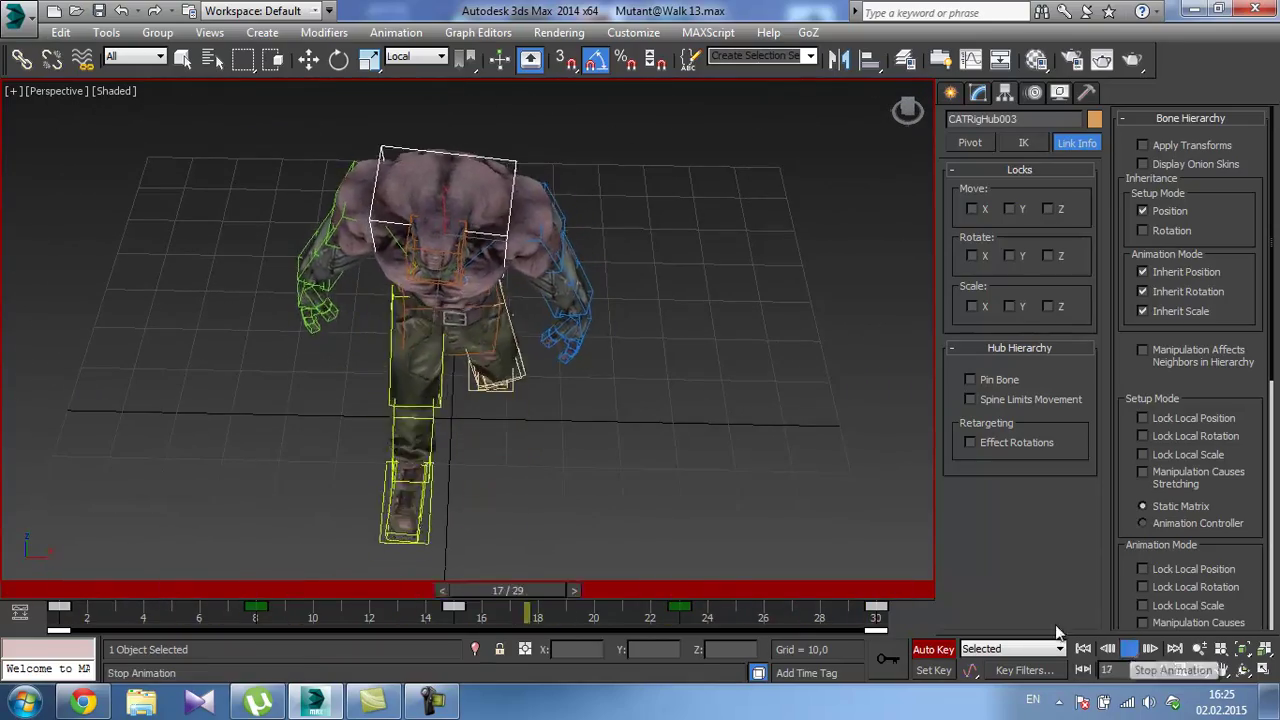
alt+middle_drag(452, 222, 384, 185)
scroll(384, 185, up, 3)
key(e)
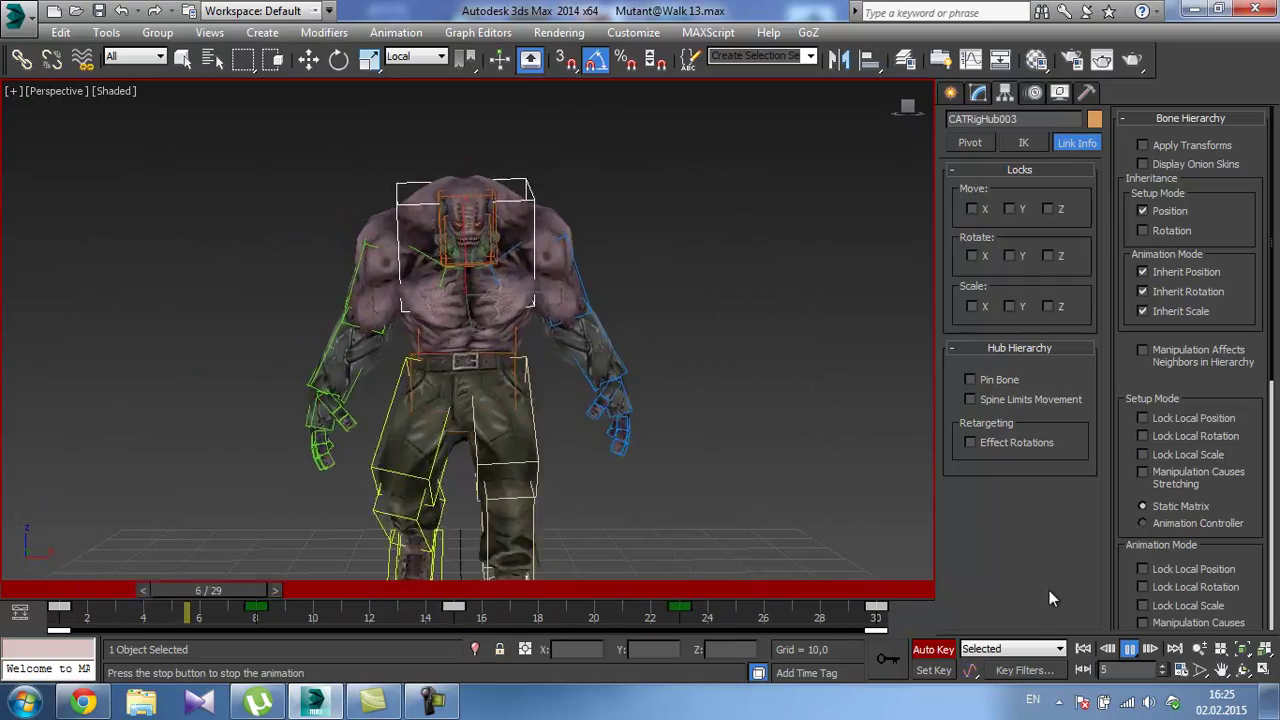
click(1129, 649)
Save the scene as the next incremental version, Mutant@Walk 14.max.
click(14, 18)
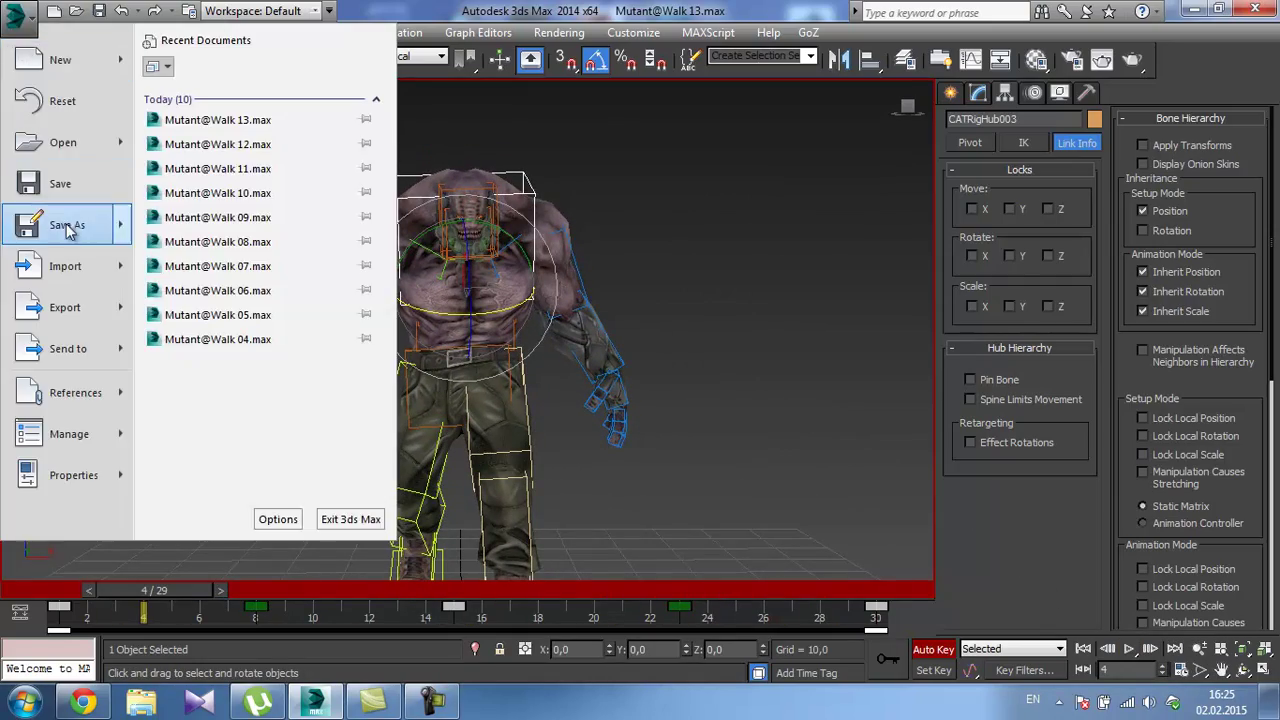
click(63, 220)
click(741, 540)
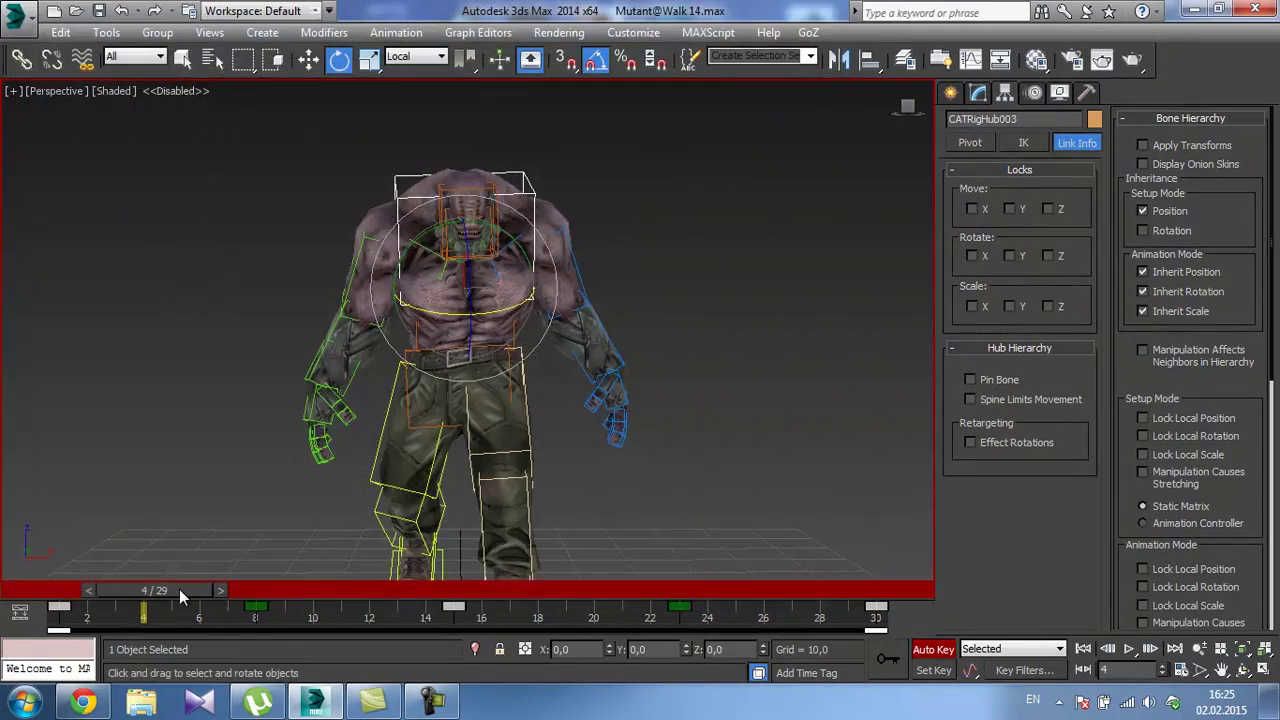
Counter-rotate the head hub to face forward at frames 1, 15 and 30, about -4° around local Y at frame 15, and play it back.
drag(179, 589, 60, 574)
alt+middle_drag(350, 286, 344, 288)
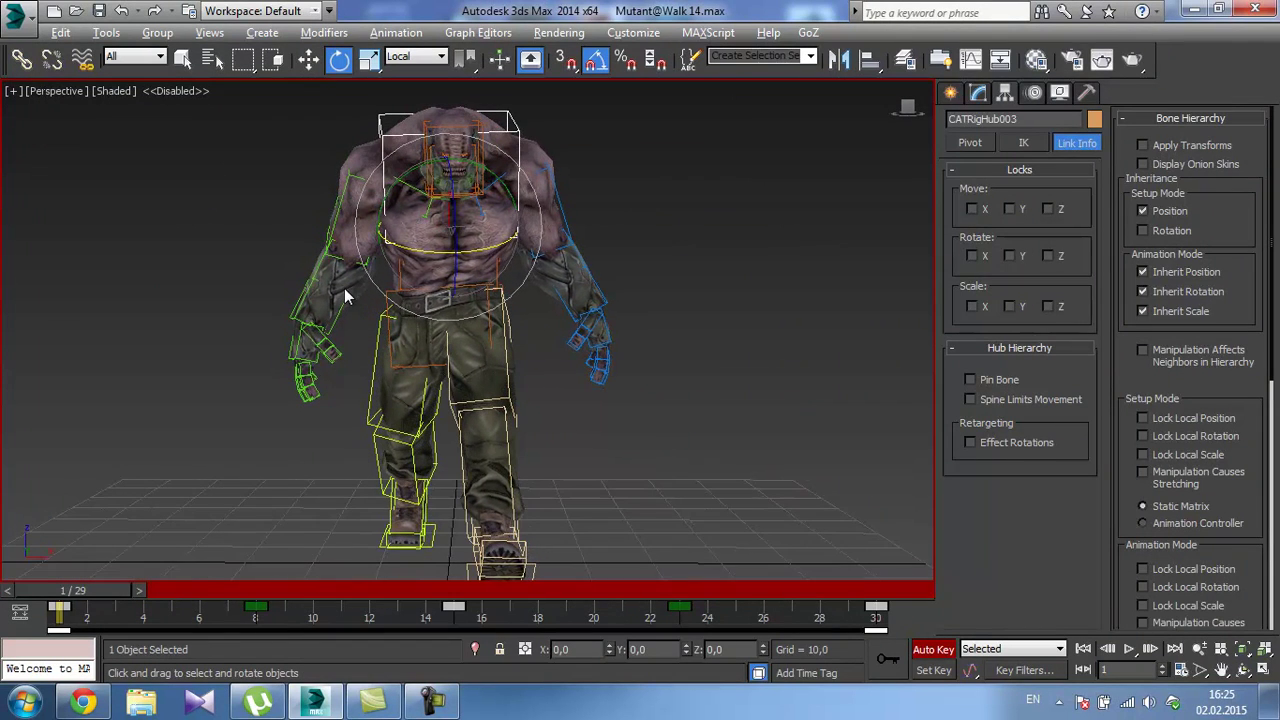
click(453, 128)
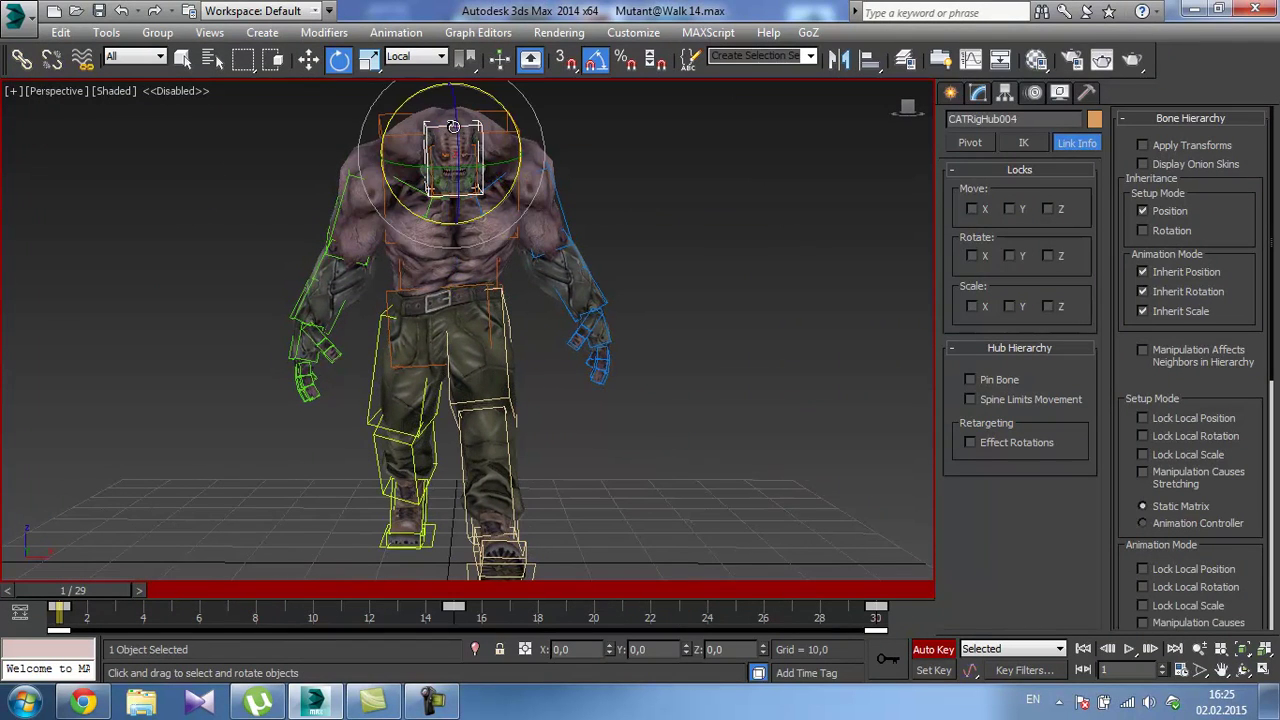
drag(106, 593, 96, 620)
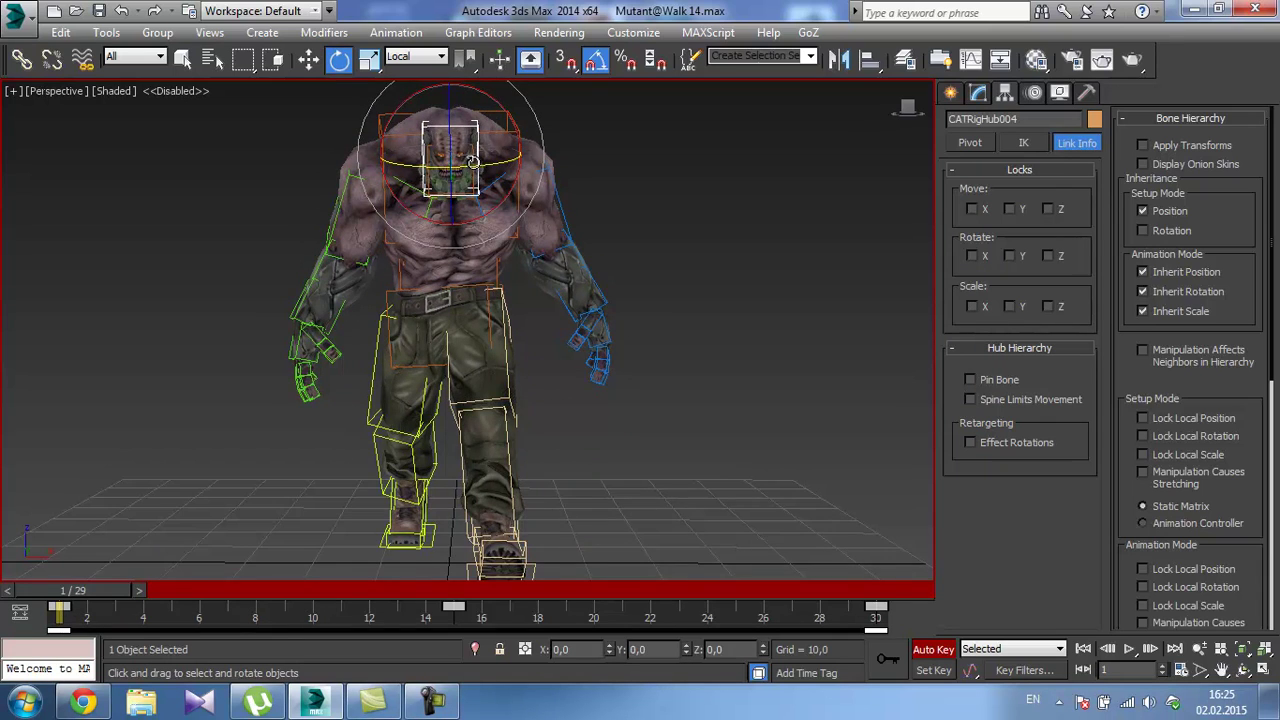
middle_drag(474, 162, 474, 288)
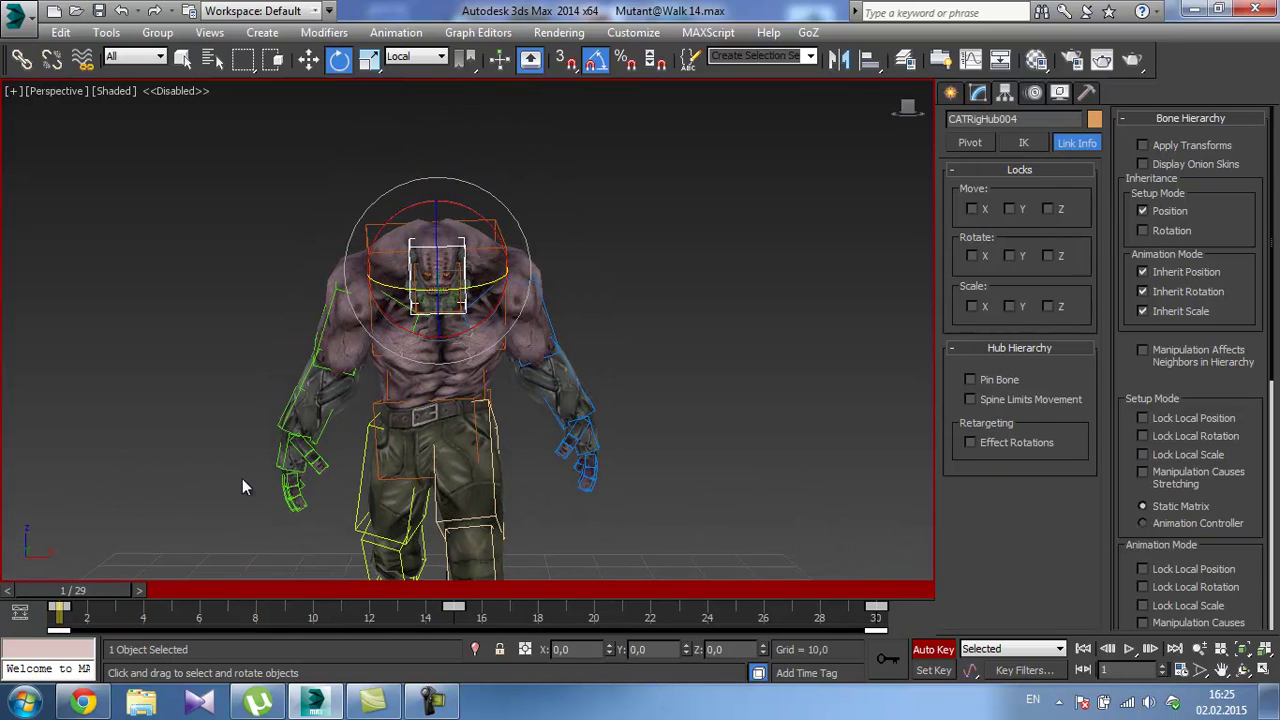
drag(87, 590, 465, 591)
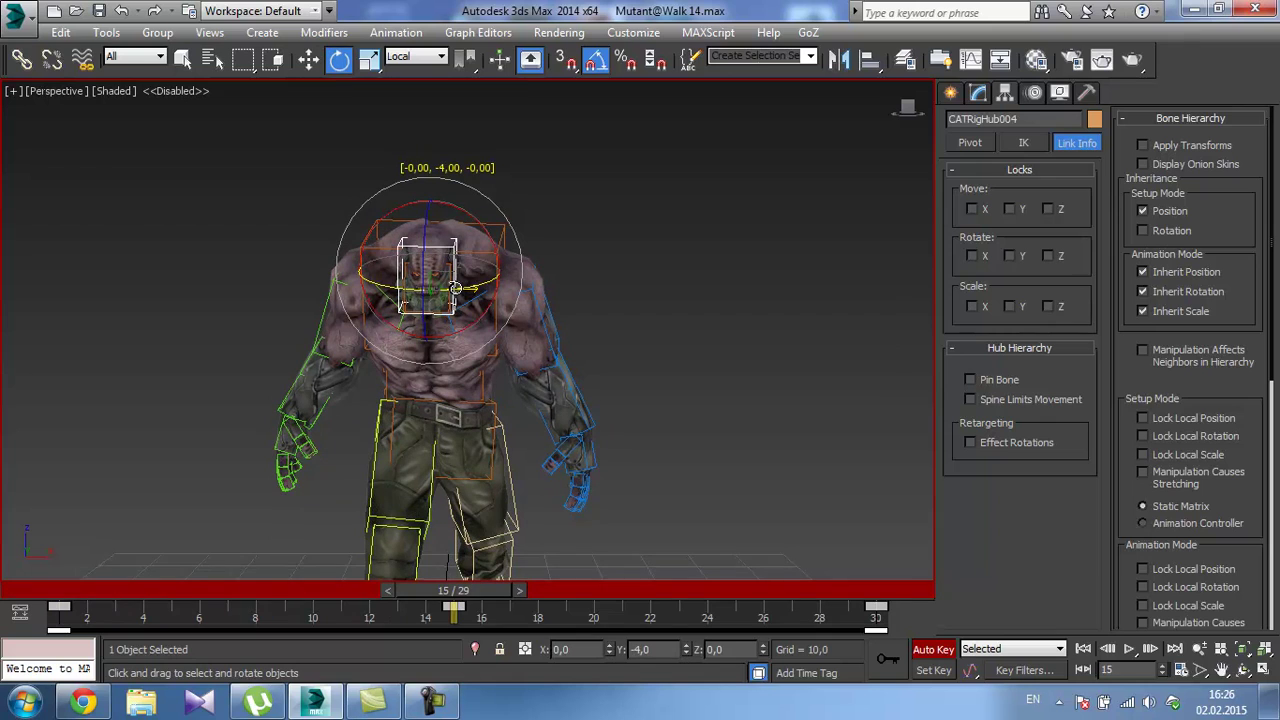
drag(463, 598, 875, 586)
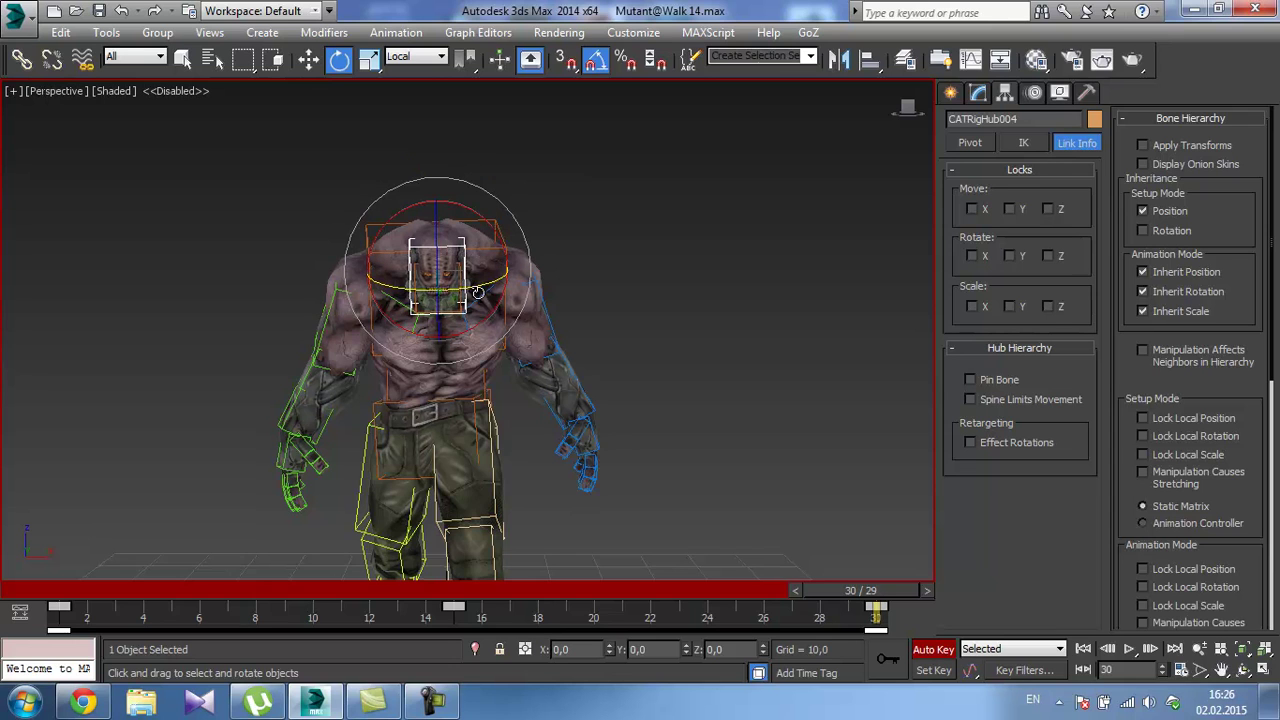
click(1128, 650)
key(e)
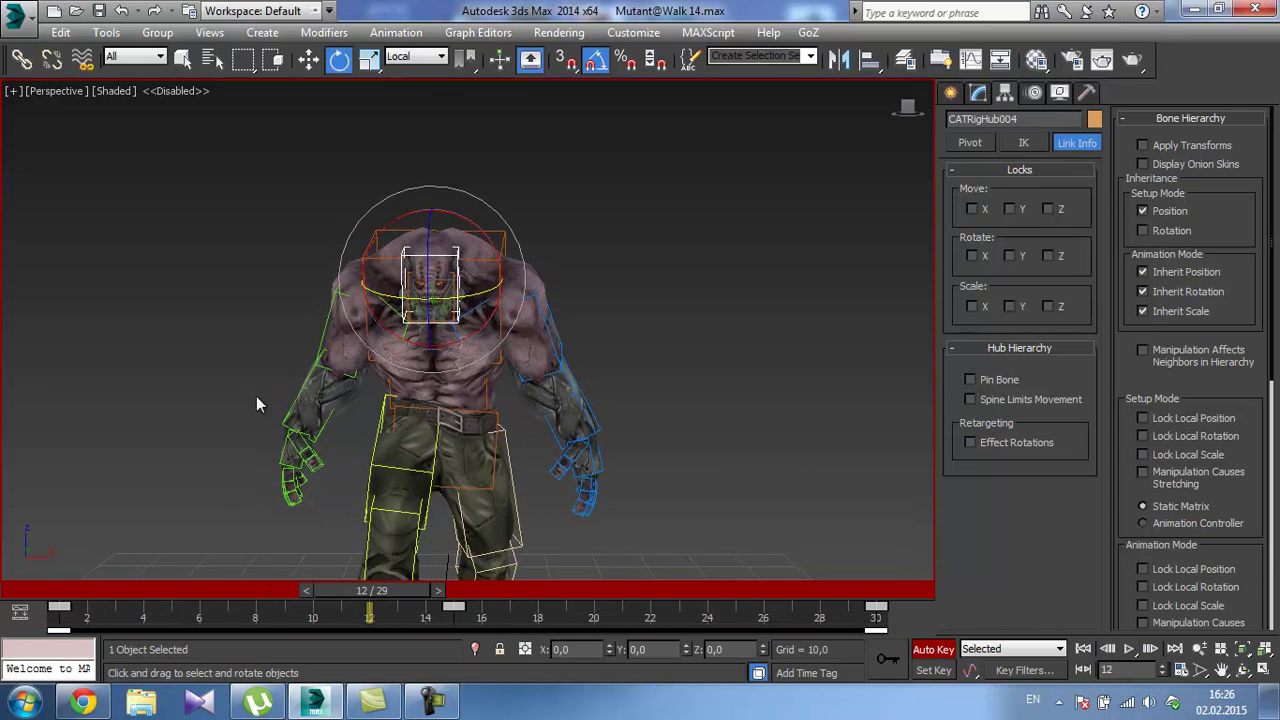
Save the scene as the next incremental version, Mutant@Walk 15.max.
click(18, 15)
click(83, 231)
click(749, 547)
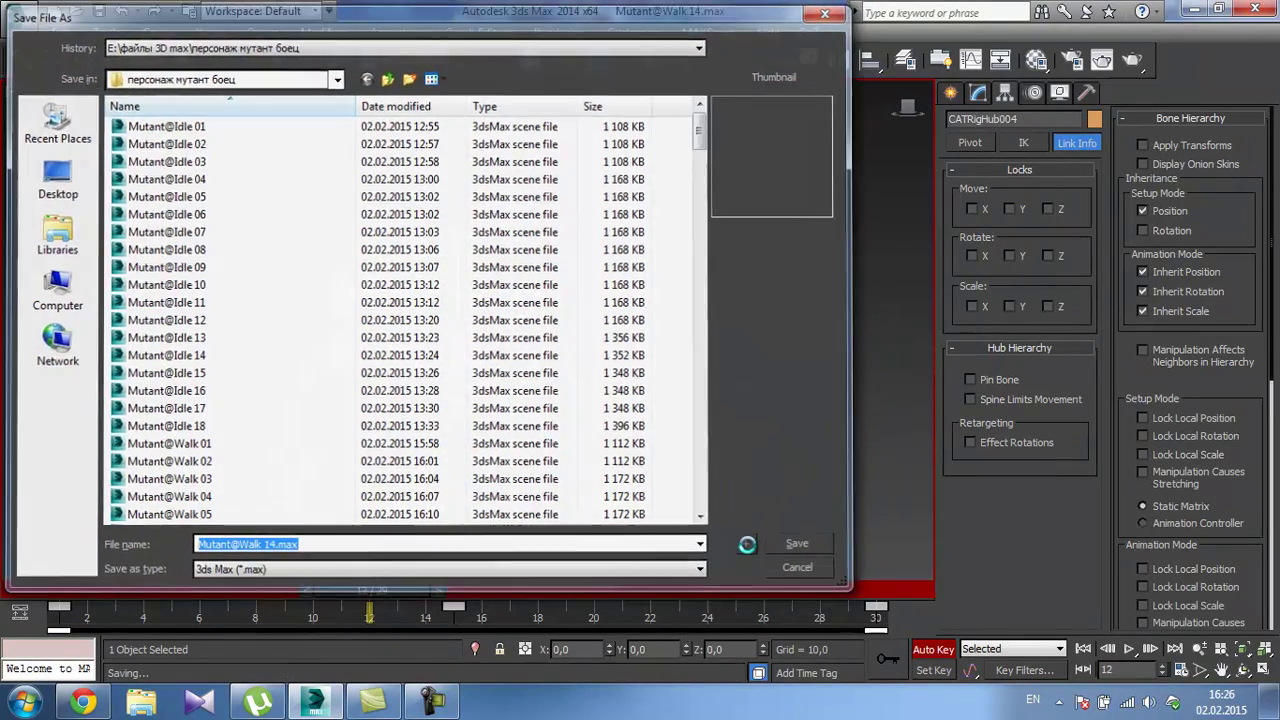
Play back the walk loop with the full body in view and check the head and chest motion.
middle_drag(600, 346, 617, 270)
scroll(618, 264, down, 1)
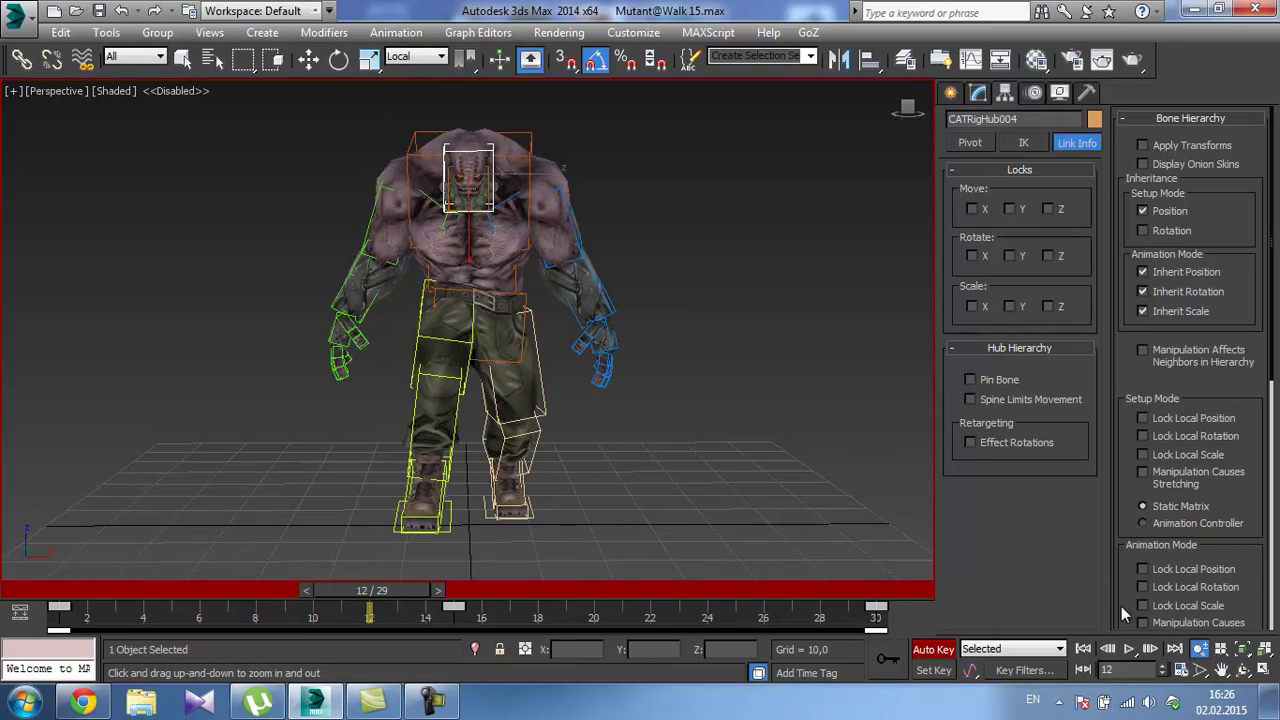
click(1128, 650)
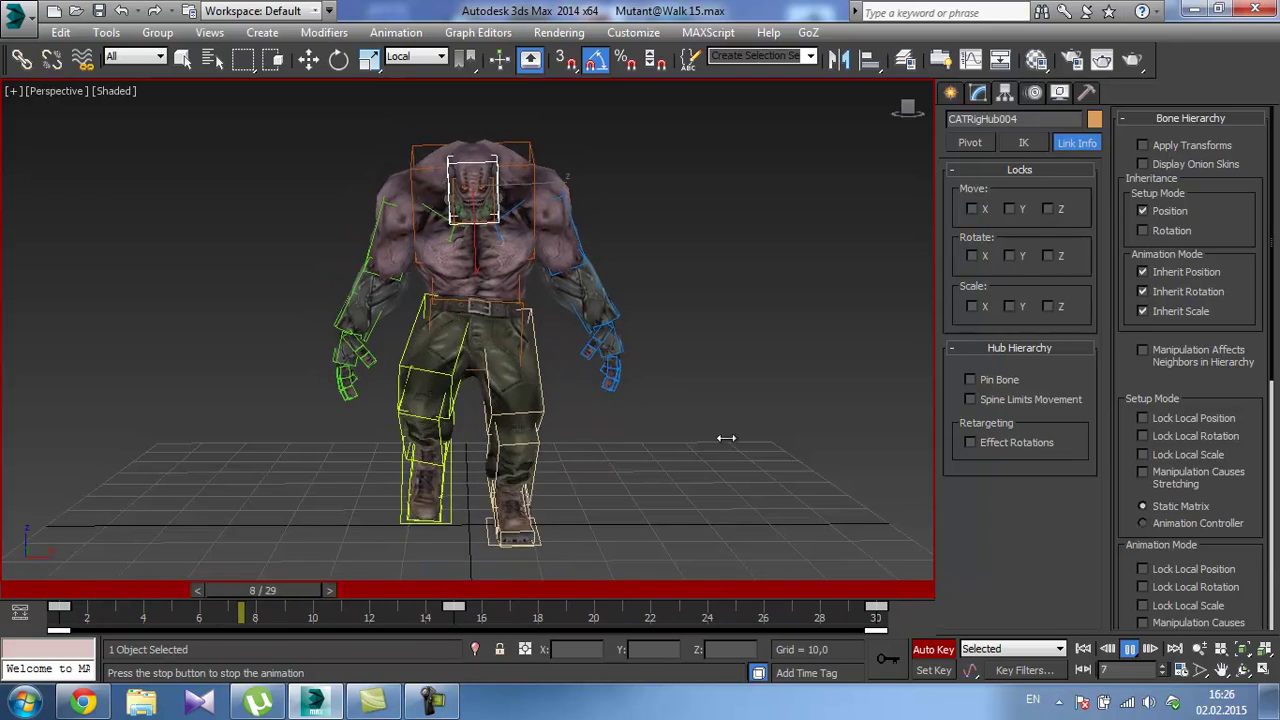
click(1129, 649)
Select the whole rig, check the cycling of its curves outside the key range in the Curve Editor, and close the editor.
key(alt+z)
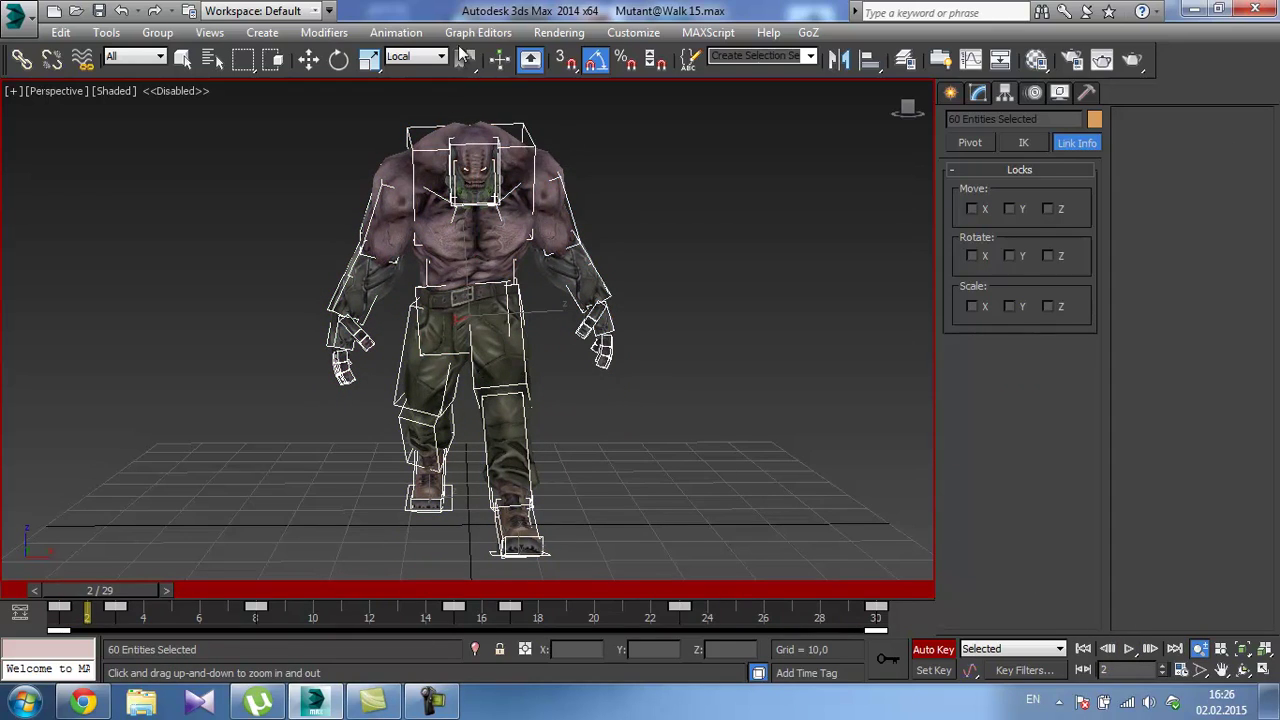
click(478, 32)
click(515, 54)
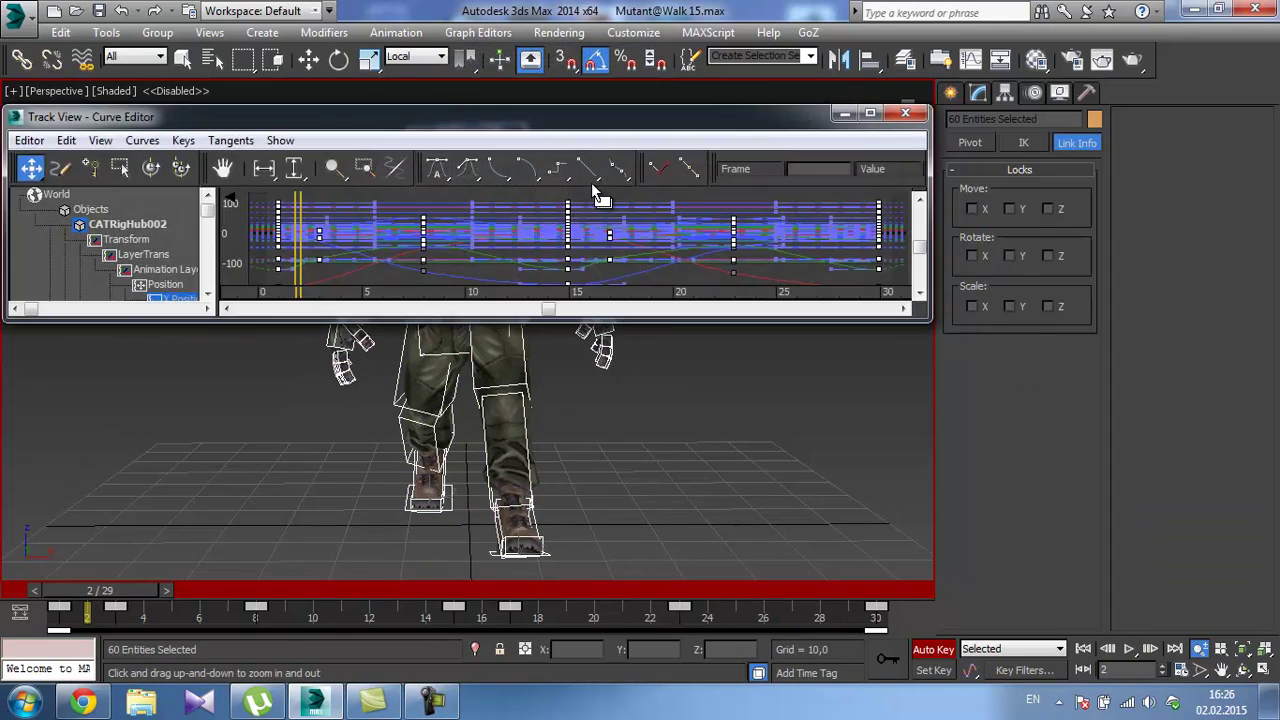
scroll(598, 226, down, 4)
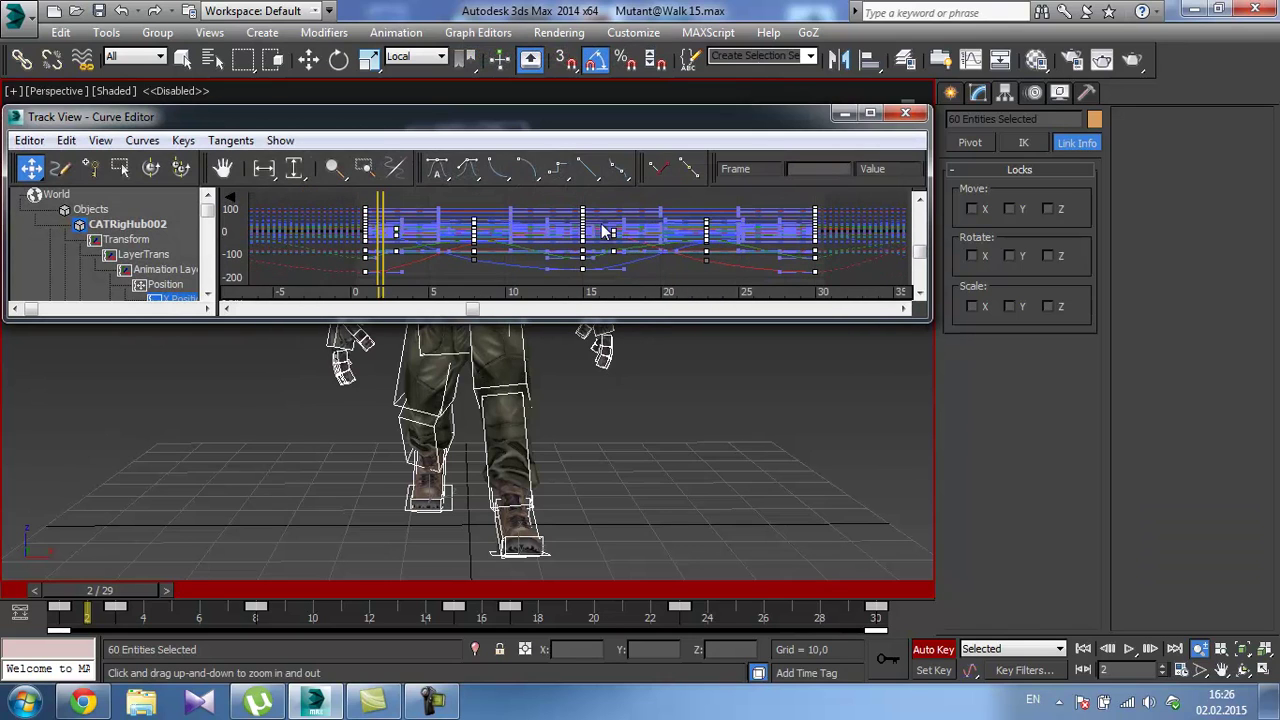
click(905, 114)
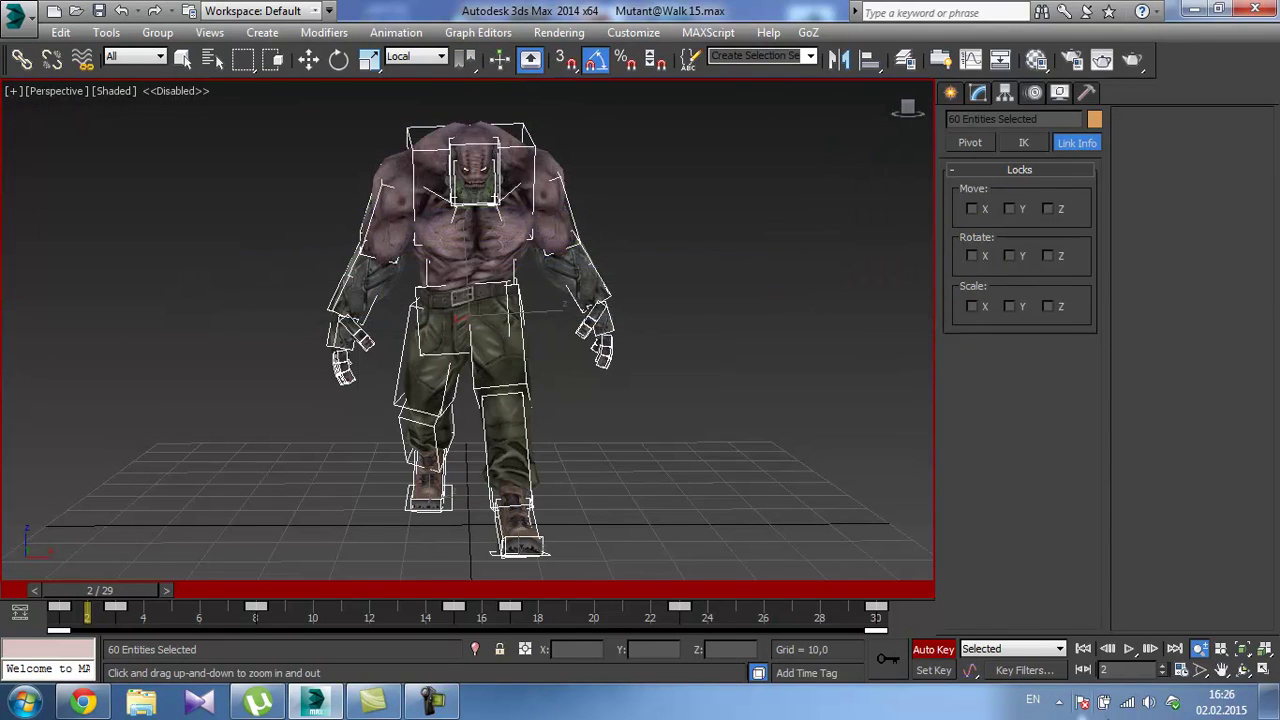
drag(658, 303, 661, 290)
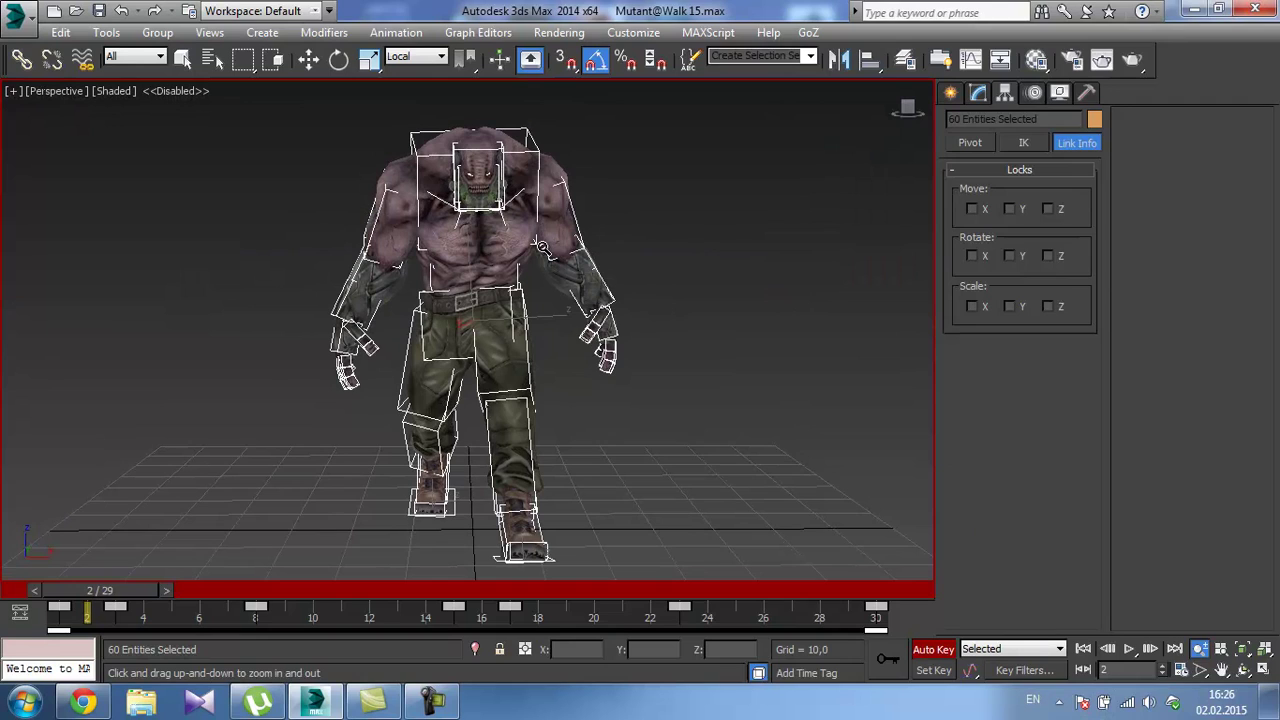
click(661, 203)
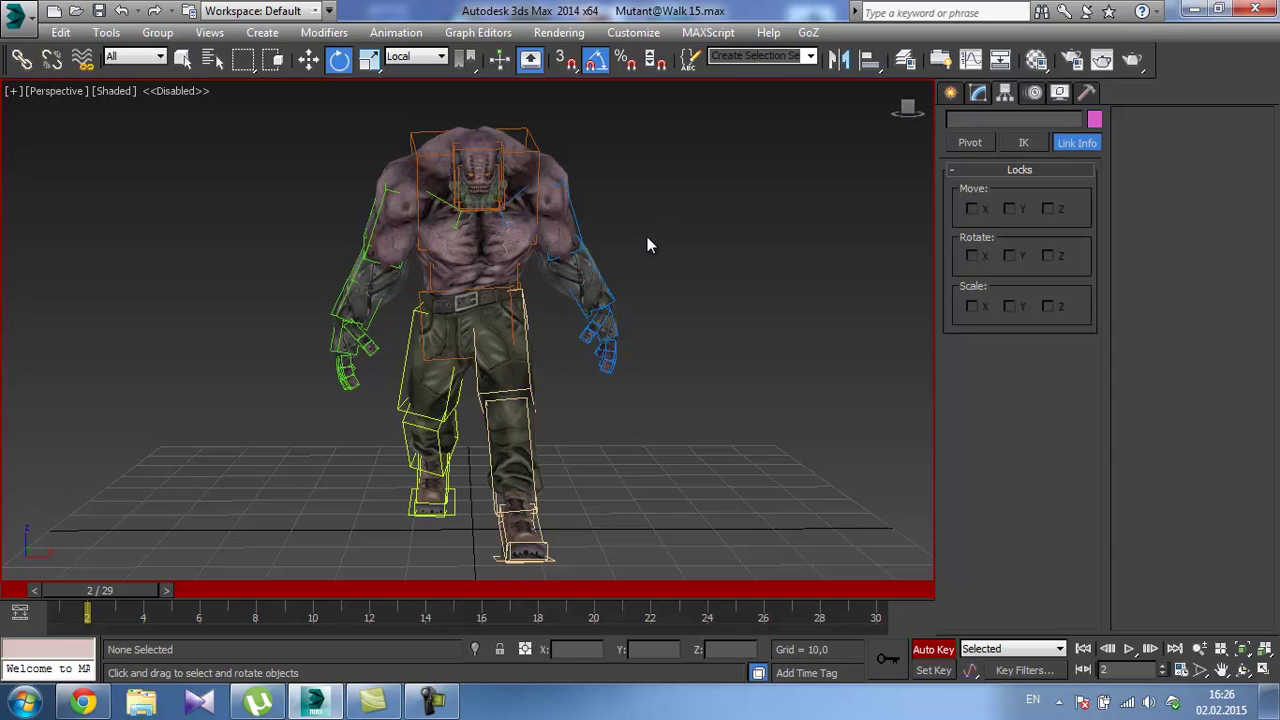
click(443, 701)
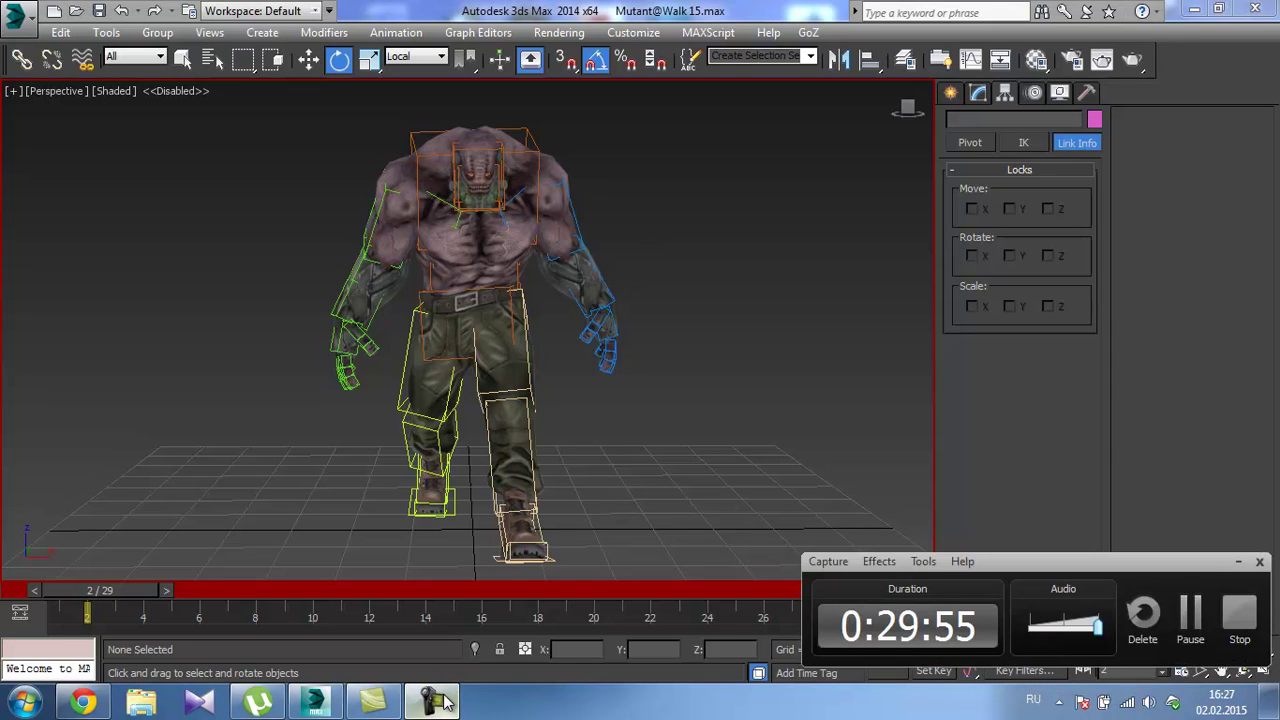
click(443, 701)
Swing the right upper arm forward at frame 1, rotating it about 23° around its local Z axis.
alt+middle_drag(552, 449, 467, 364)
click(411, 226)
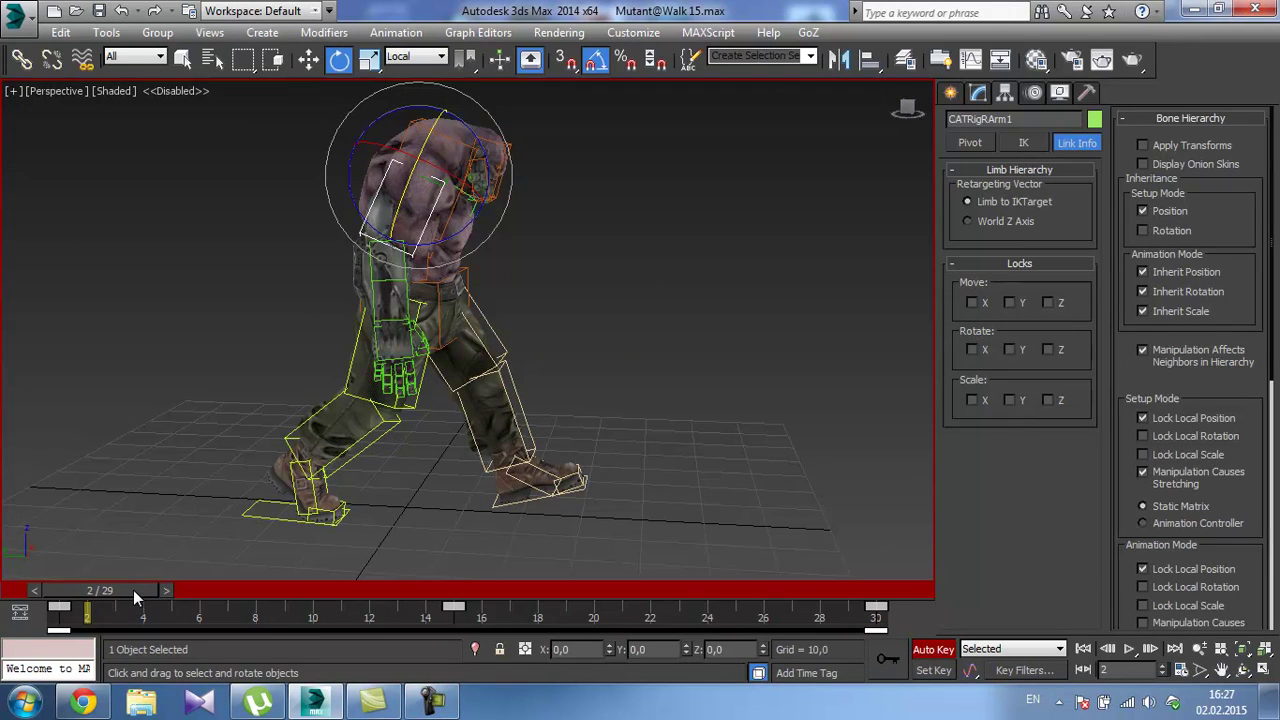
drag(133, 590, 79, 590)
alt+middle_drag(420, 340, 396, 277)
alt+middle_drag(497, 448, 428, 290)
drag(428, 290, 453, 279)
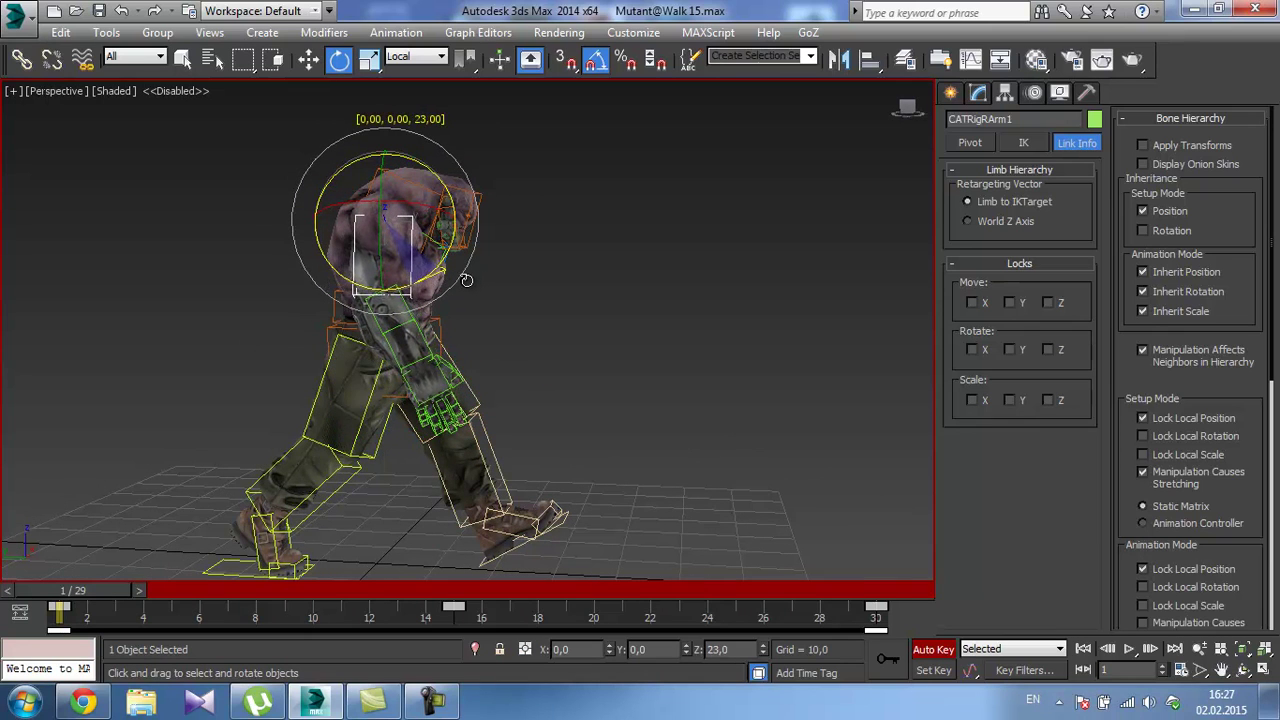
Swing the left upper arm backward at frame 1 by rotating it around its local Z axis.
alt+middle_drag(469, 280, 405, 259)
click(422, 254)
alt+middle_drag(422, 254, 397, 274)
drag(398, 270, 418, 274)
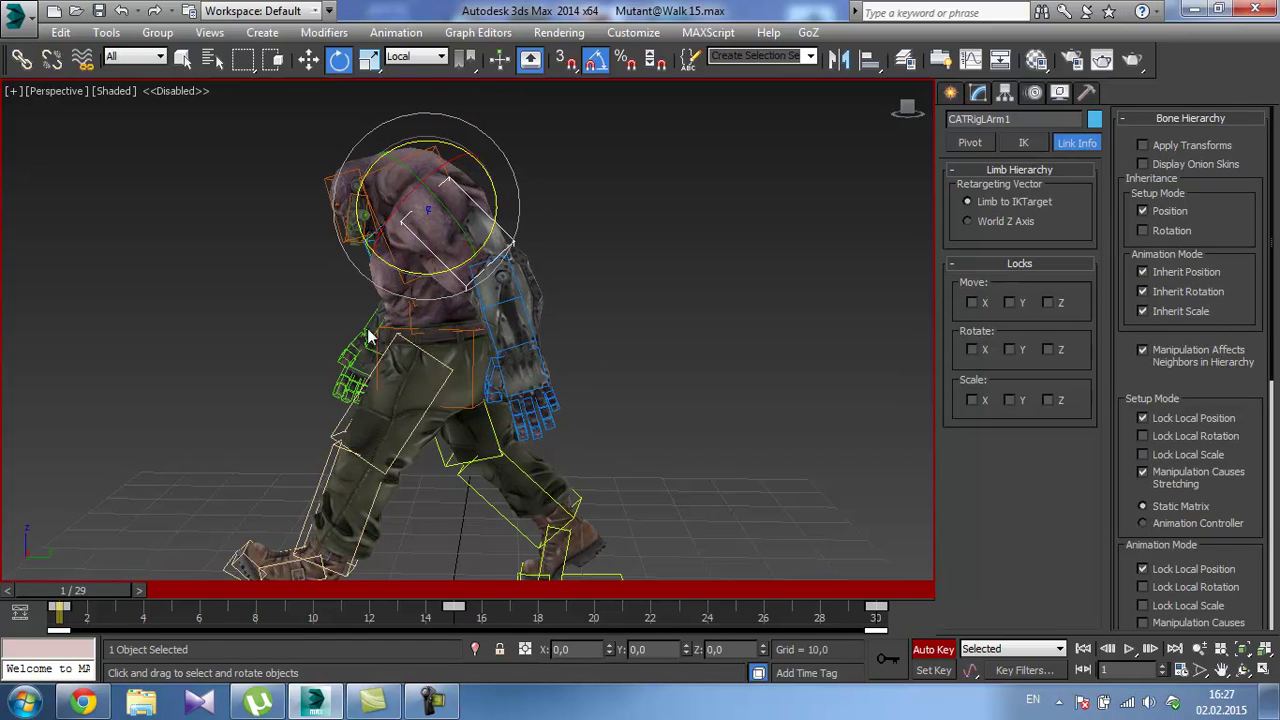
Swing the left upper arm forward at frame 15, rotating it about 25° around its local Z axis.
alt+middle_drag(368, 337, 627, 305)
drag(113, 595, 489, 594)
alt+middle_drag(519, 502, 440, 249)
drag(473, 211, 437, 200)
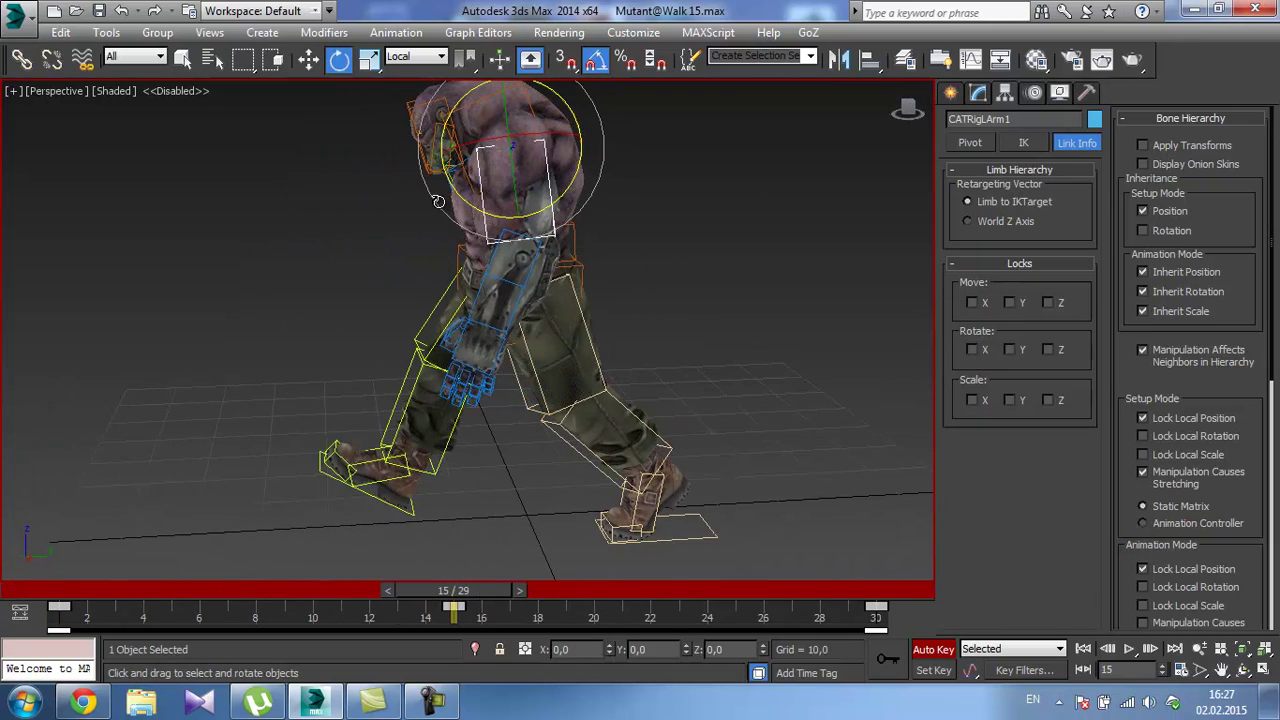
middle_drag(446, 204, 440, 279)
key(ctrl+z)
drag(446, 268, 397, 251)
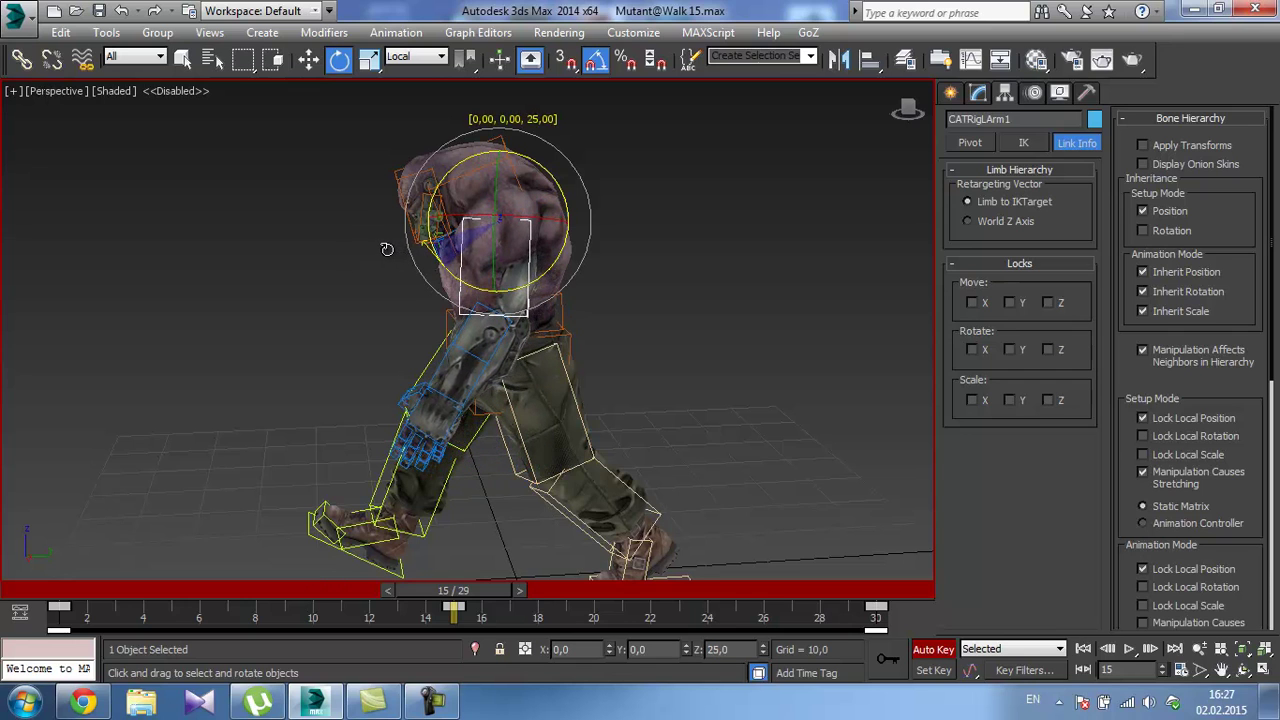
Swing the right upper arm backward at frame 15, rotating it about -15° around its local Z axis.
alt+middle_drag(386, 248, 297, 337)
click(330, 315)
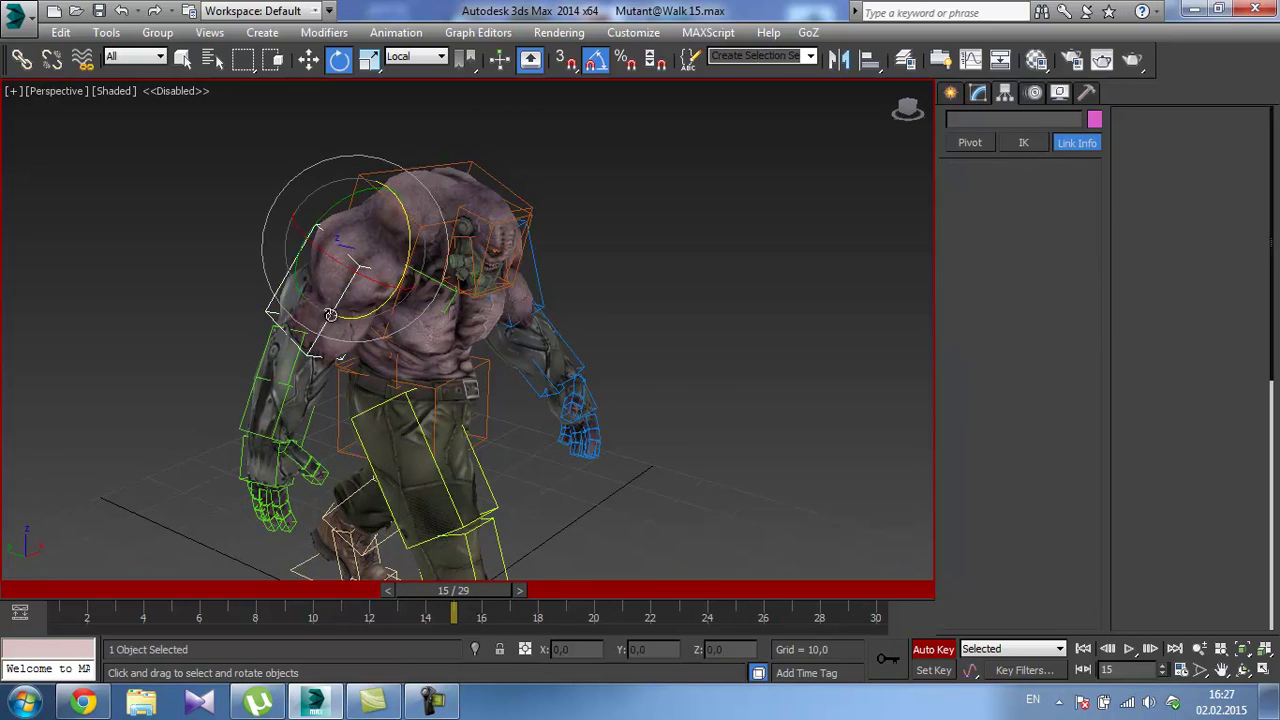
drag(355, 311, 371, 326)
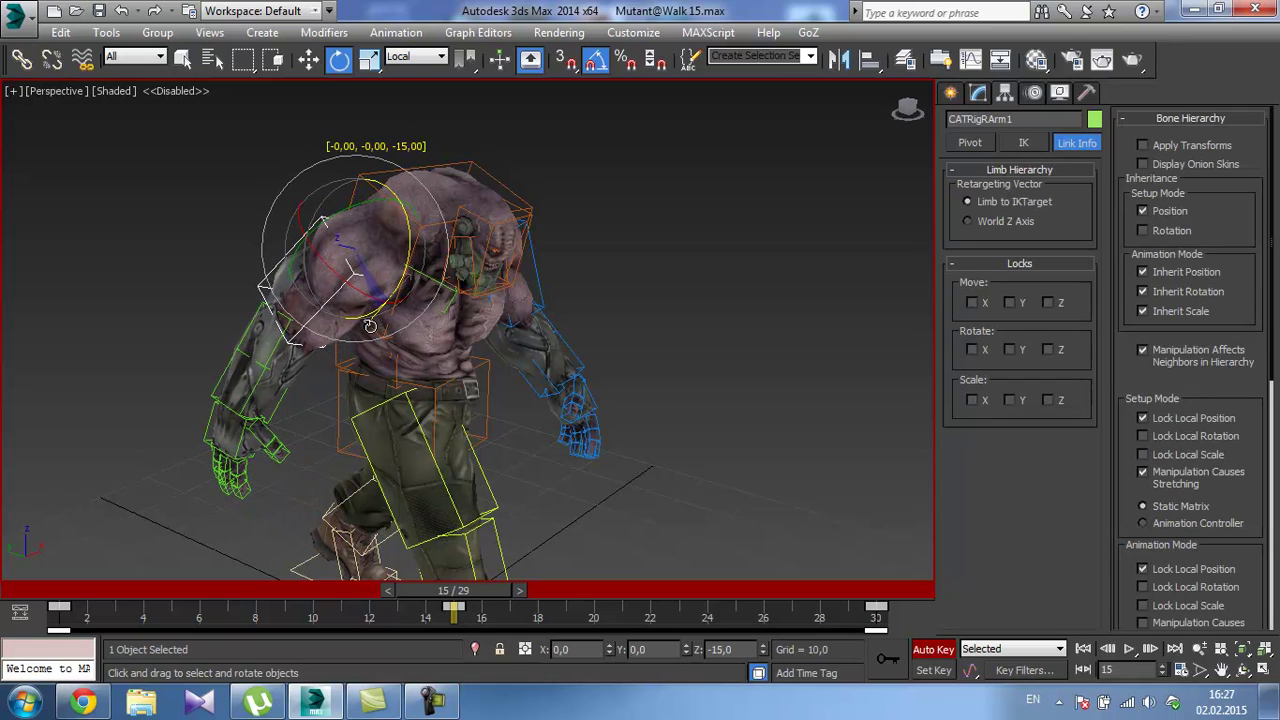
Copy the whole rig's keys from frame 1 to frame 30 and scrub through the second half of the cycle.
key(ctrl+a)
click(154, 605)
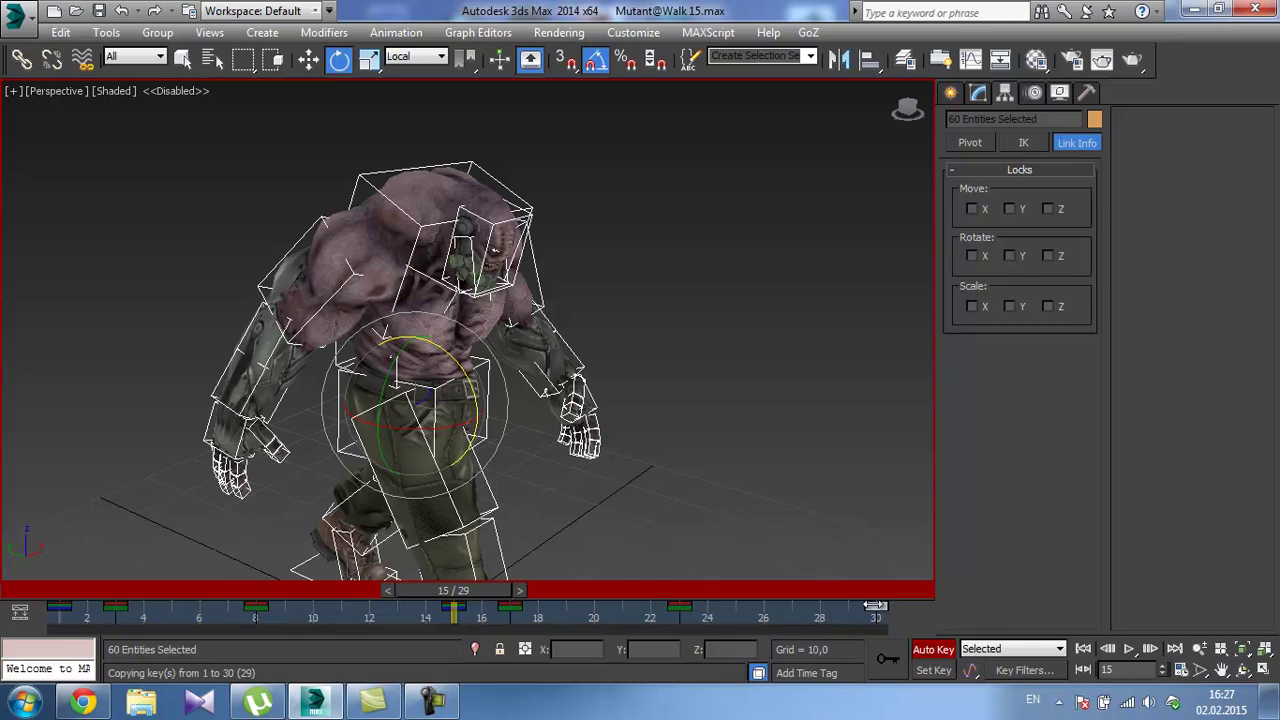
drag(498, 591, 797, 600)
key(e)
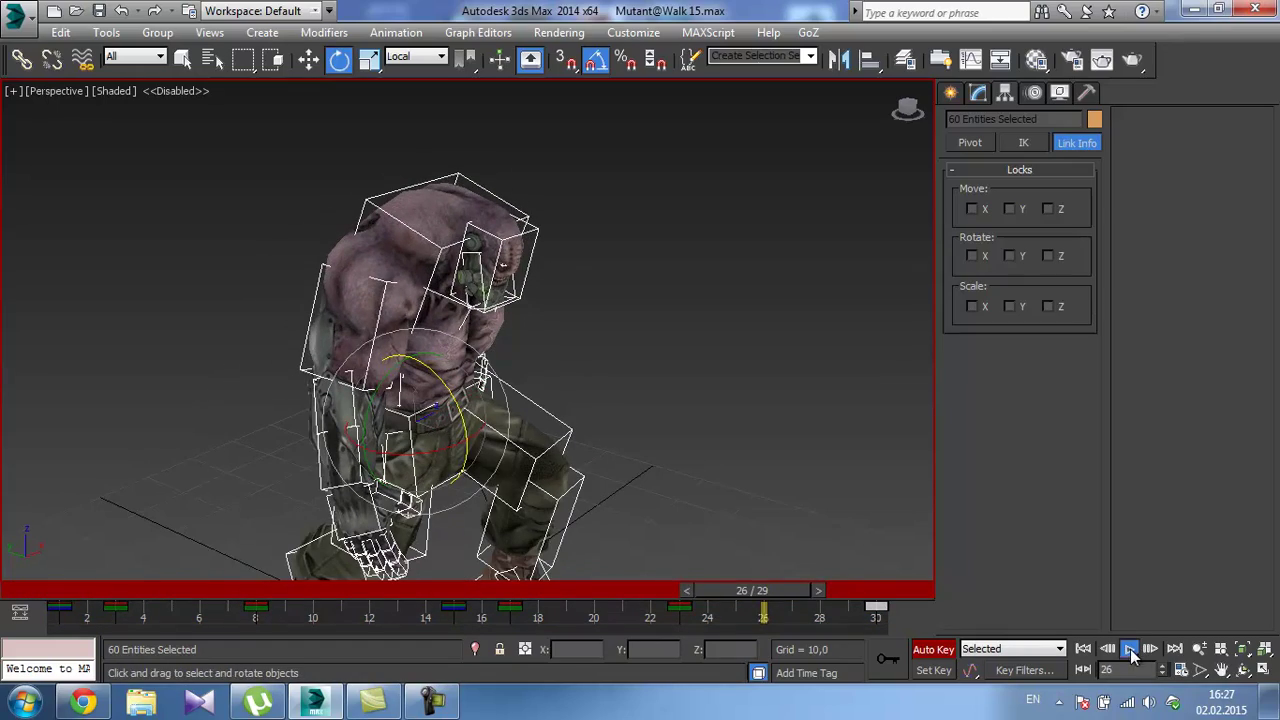
Play back the walk loop from the front with the full body in view and check the arm swing.
click(1129, 649)
alt+middle_drag(669, 354, 553, 320)
scroll(586, 320, down, 3)
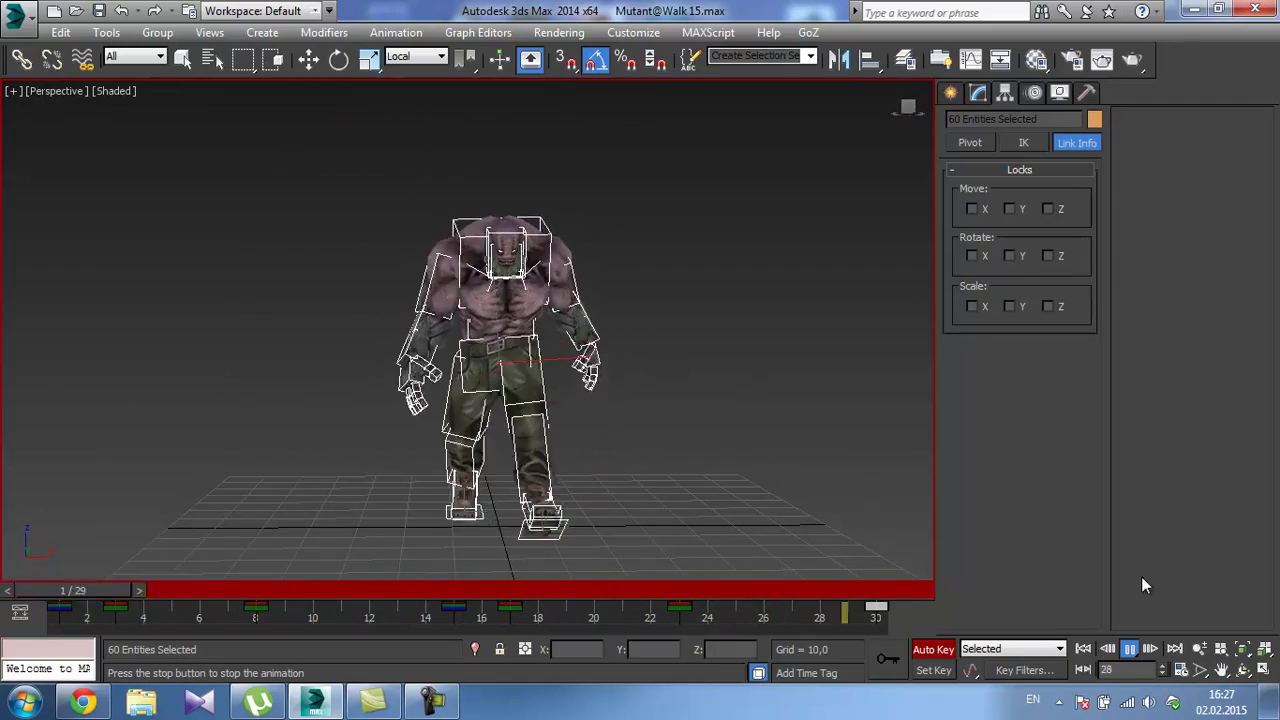
click(1129, 649)
Hide the Rigg layer, play back the walk on the bare mesh from several angles, and unhide the layer.
click(903, 58)
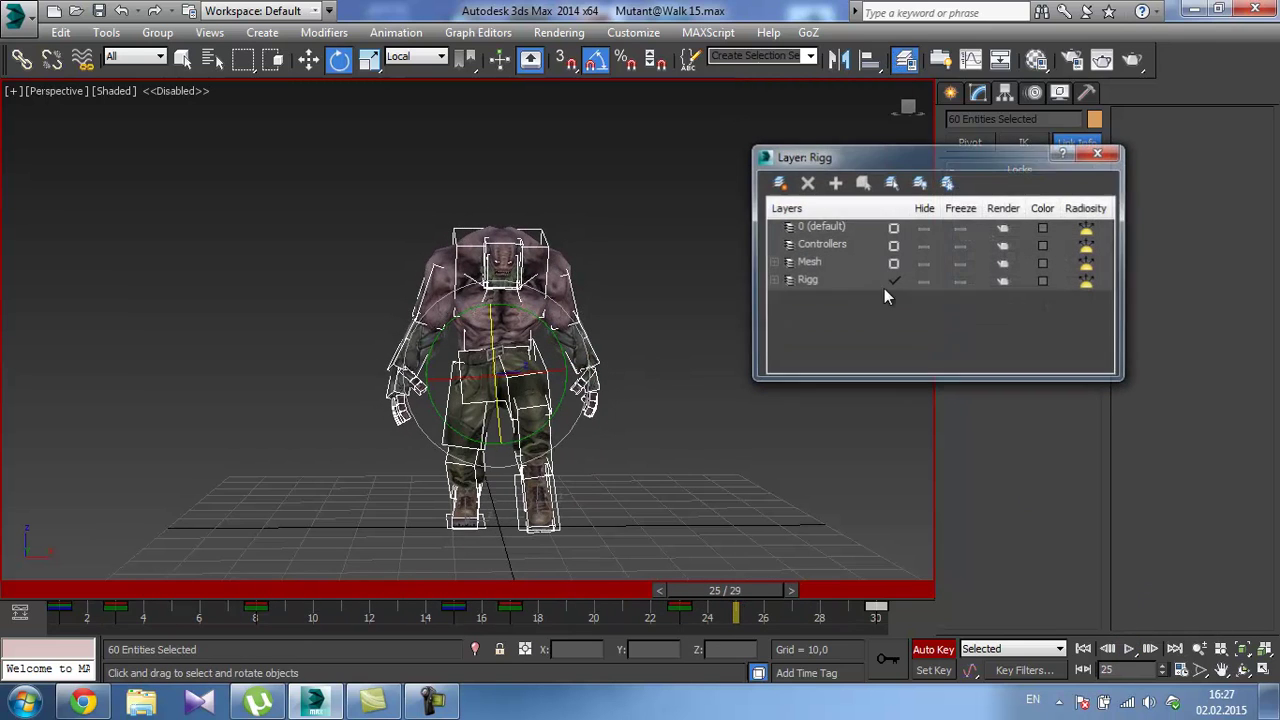
click(925, 281)
click(1133, 648)
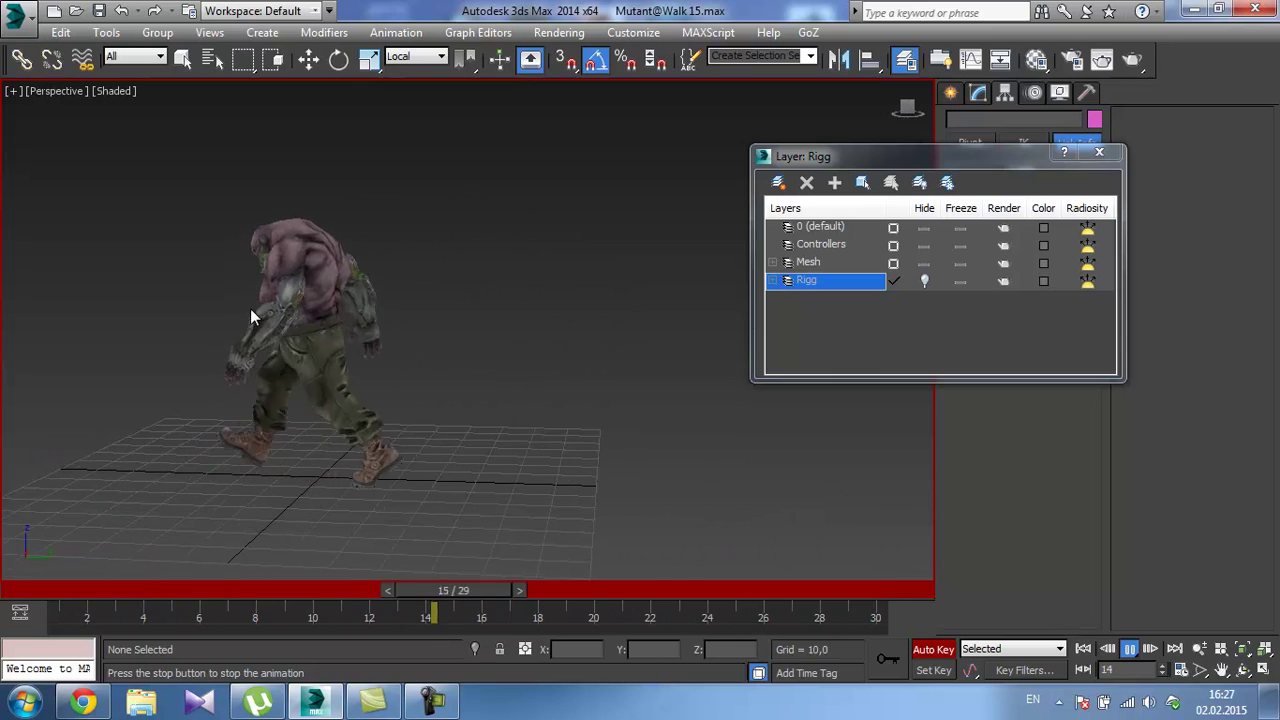
scroll(248, 307, up, 3)
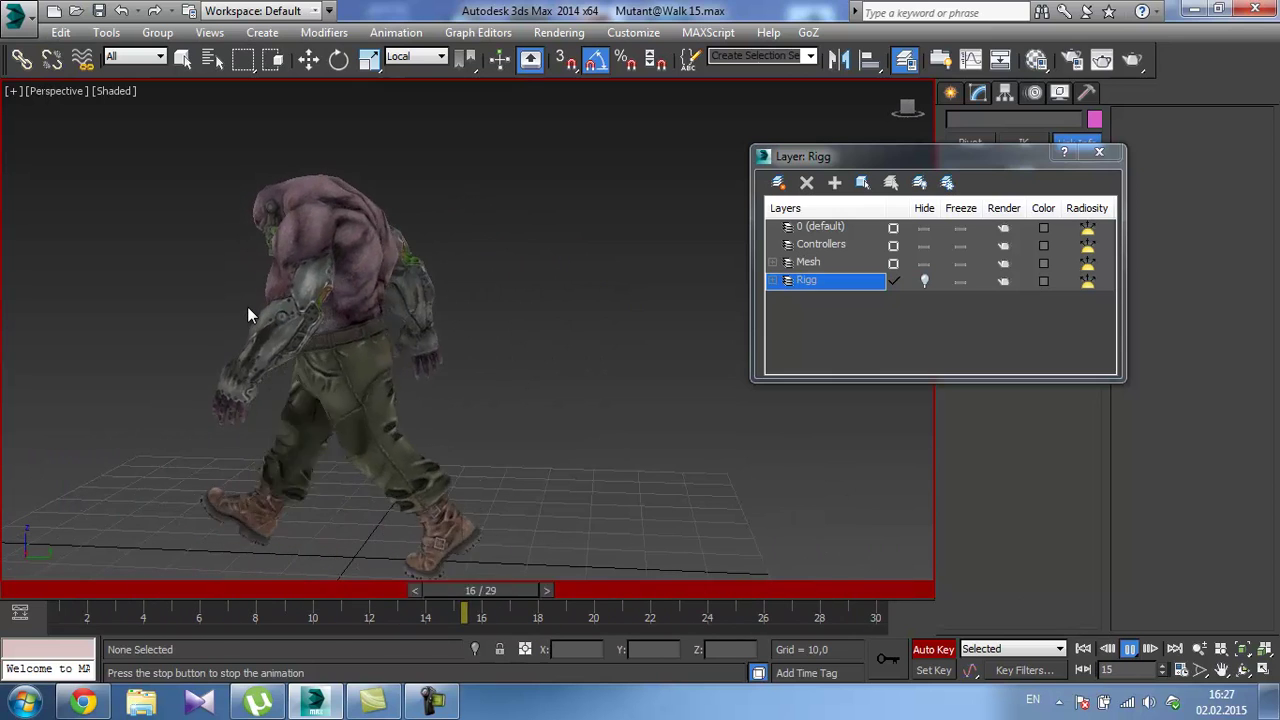
alt+middle_drag(247, 306, 453, 303)
scroll(445, 299, down, 3)
scroll(519, 345, up, 3)
scroll(479, 299, down, 2)
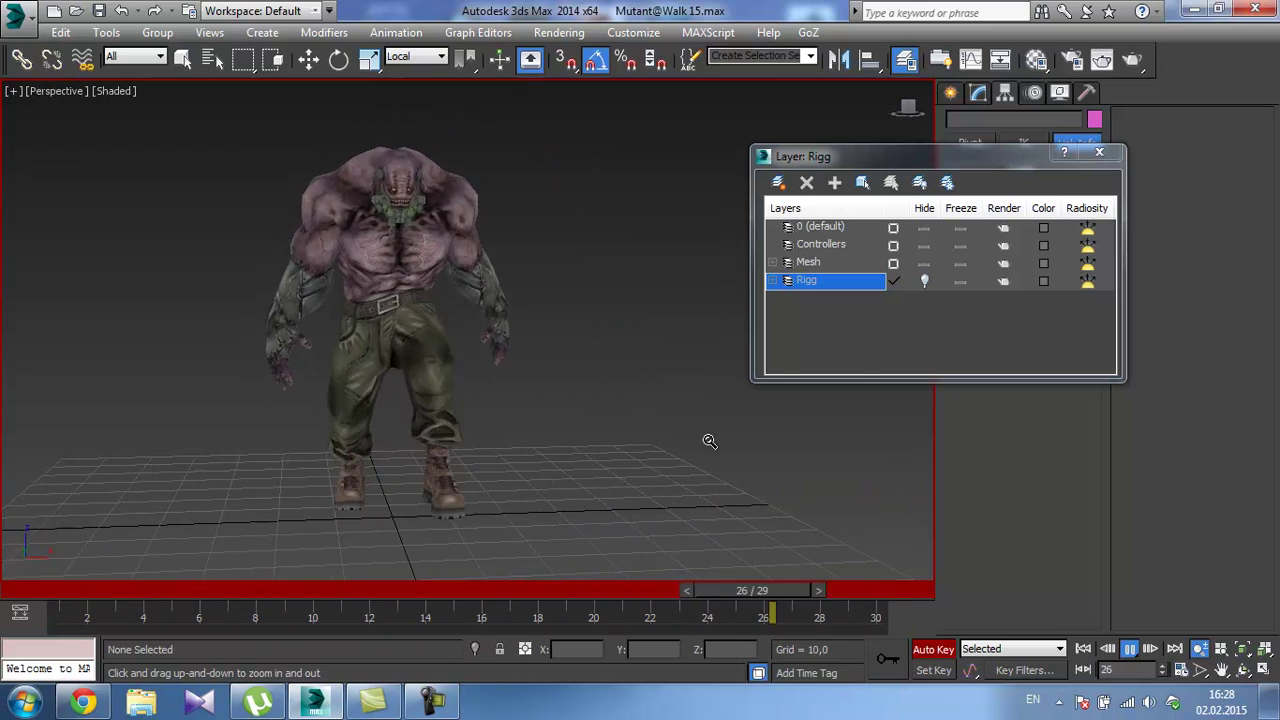
click(924, 281)
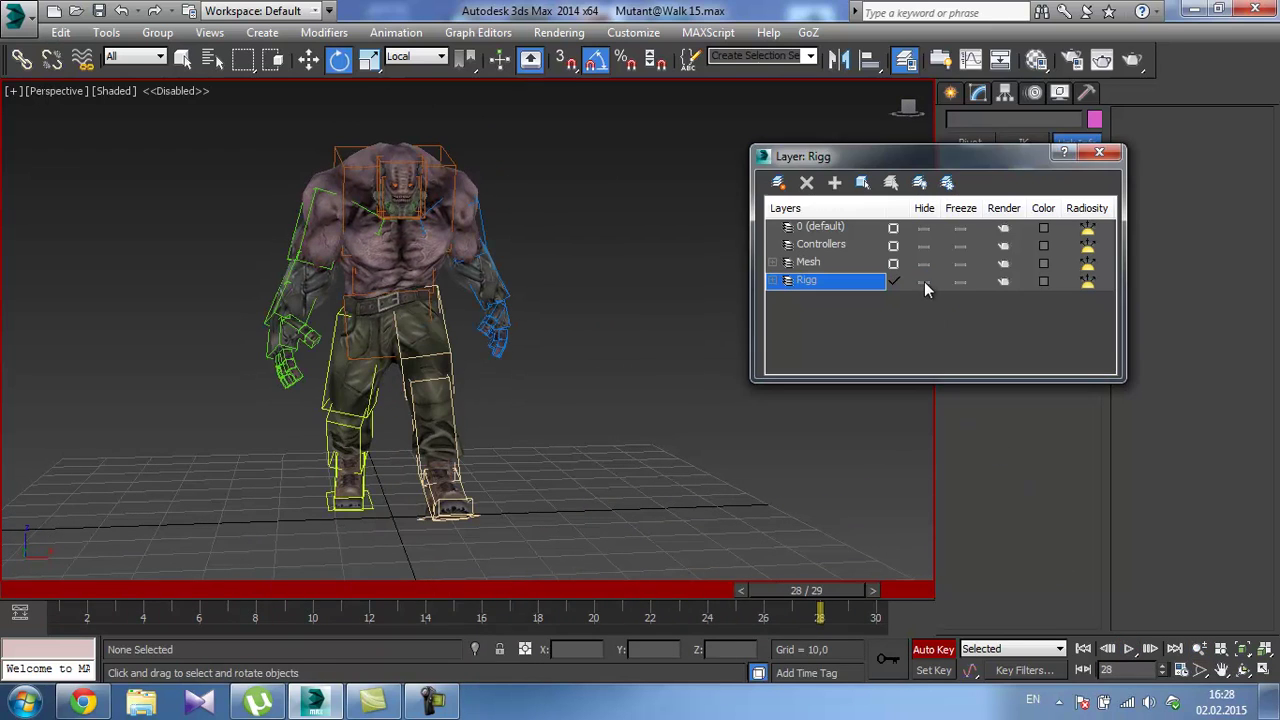
click(1100, 153)
Save the scene as the next incremental version, Mutant@Walk 16.max.
click(15, 15)
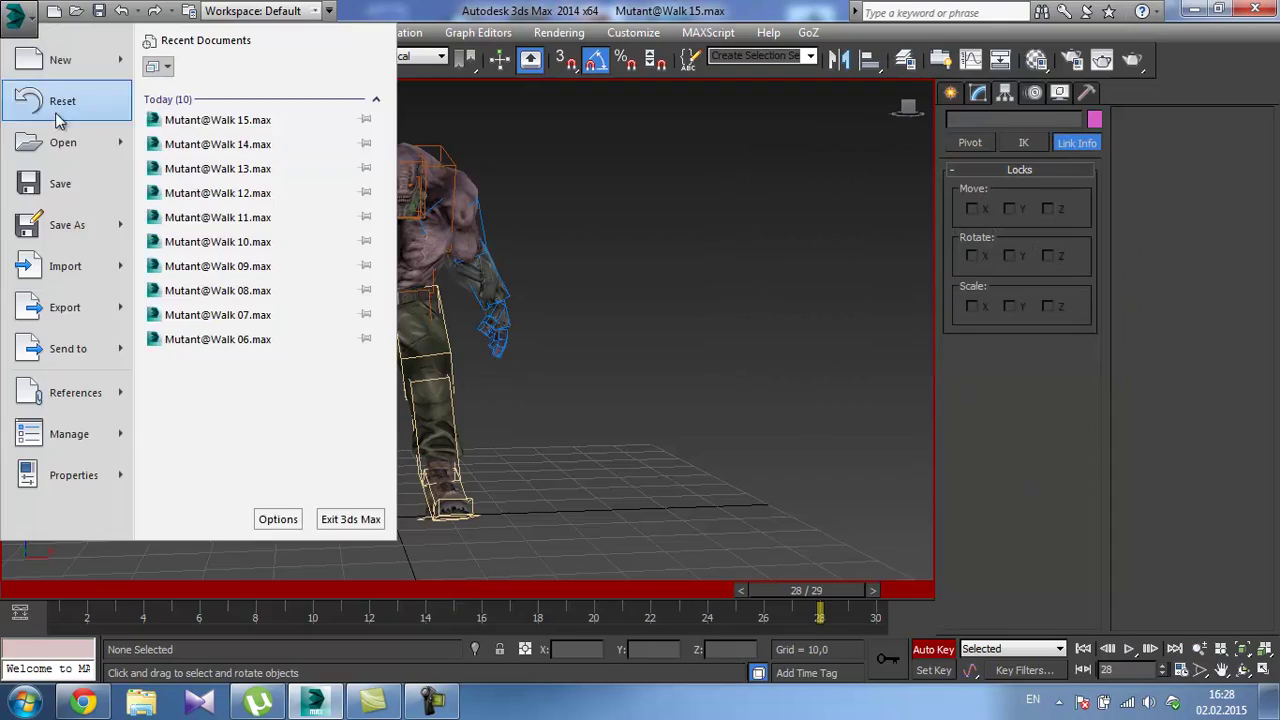
click(72, 224)
click(749, 548)
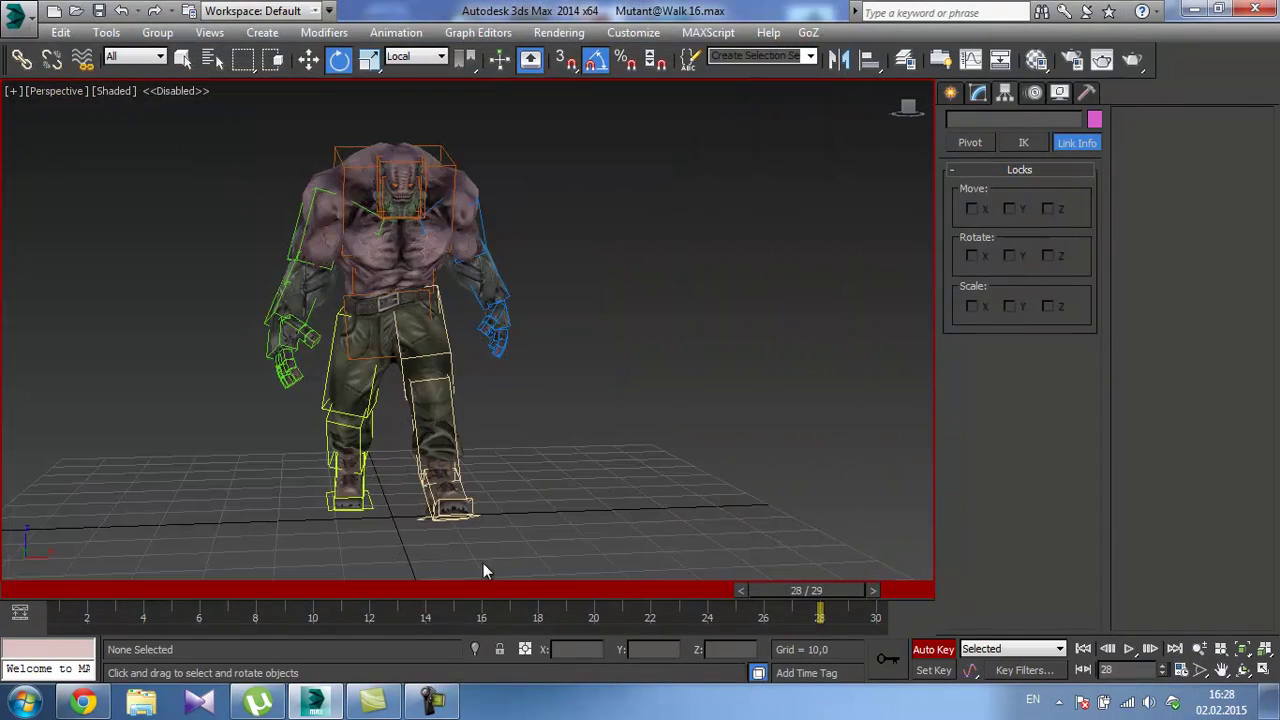
Lower both collarbones at frames 8 and 23 around local Y, using about 5° for the right and -6° for the left at frame 8.
drag(794, 589, 83, 534)
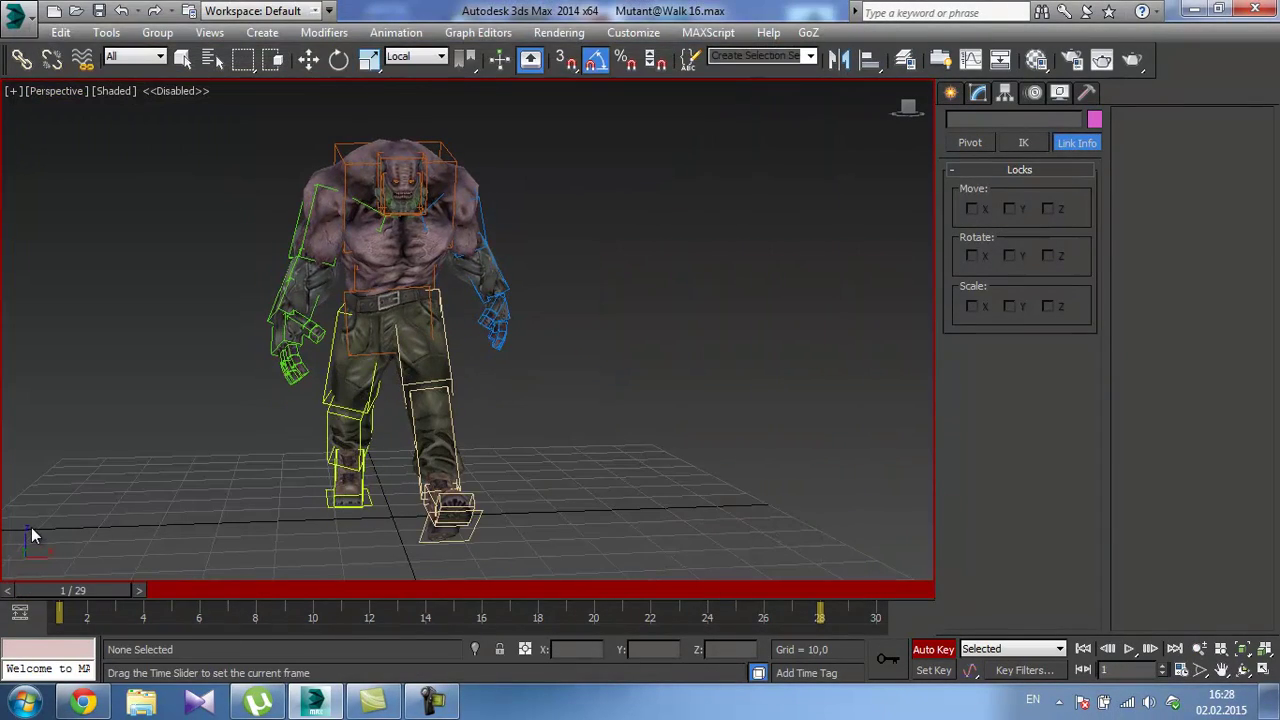
drag(40, 538, 264, 564)
key(e)
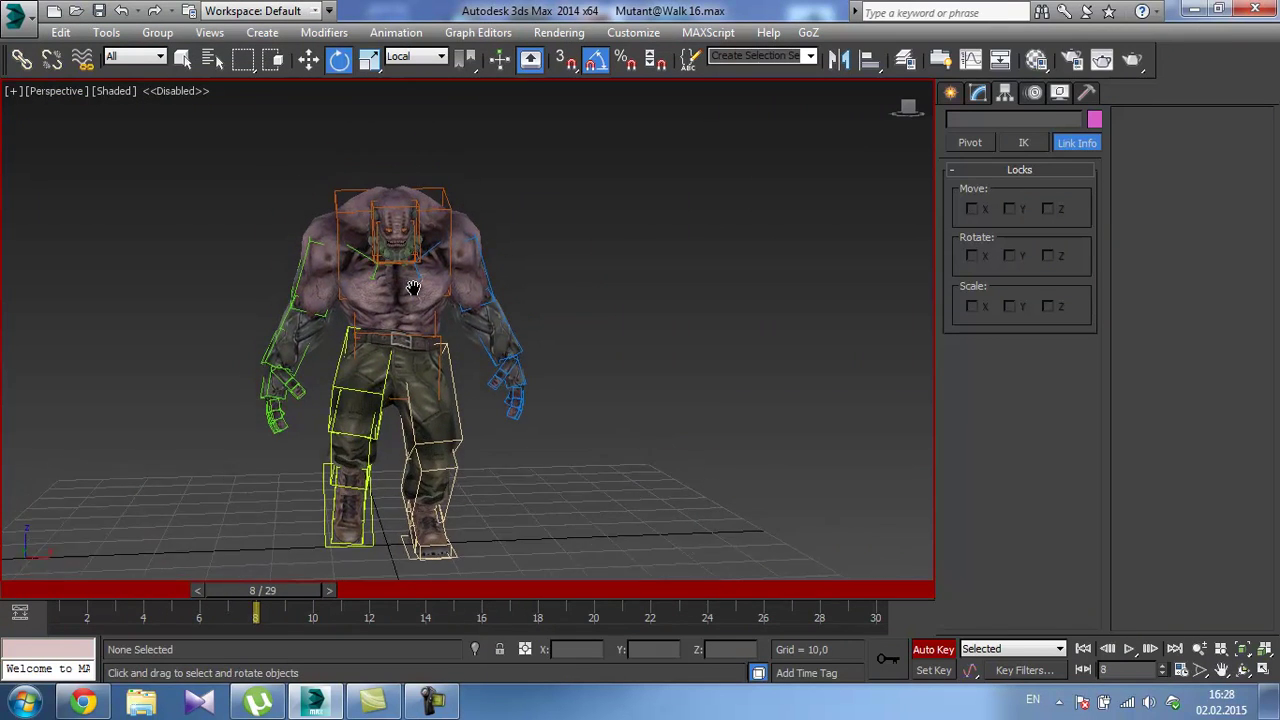
scroll(385, 262, up, 4)
click(366, 270)
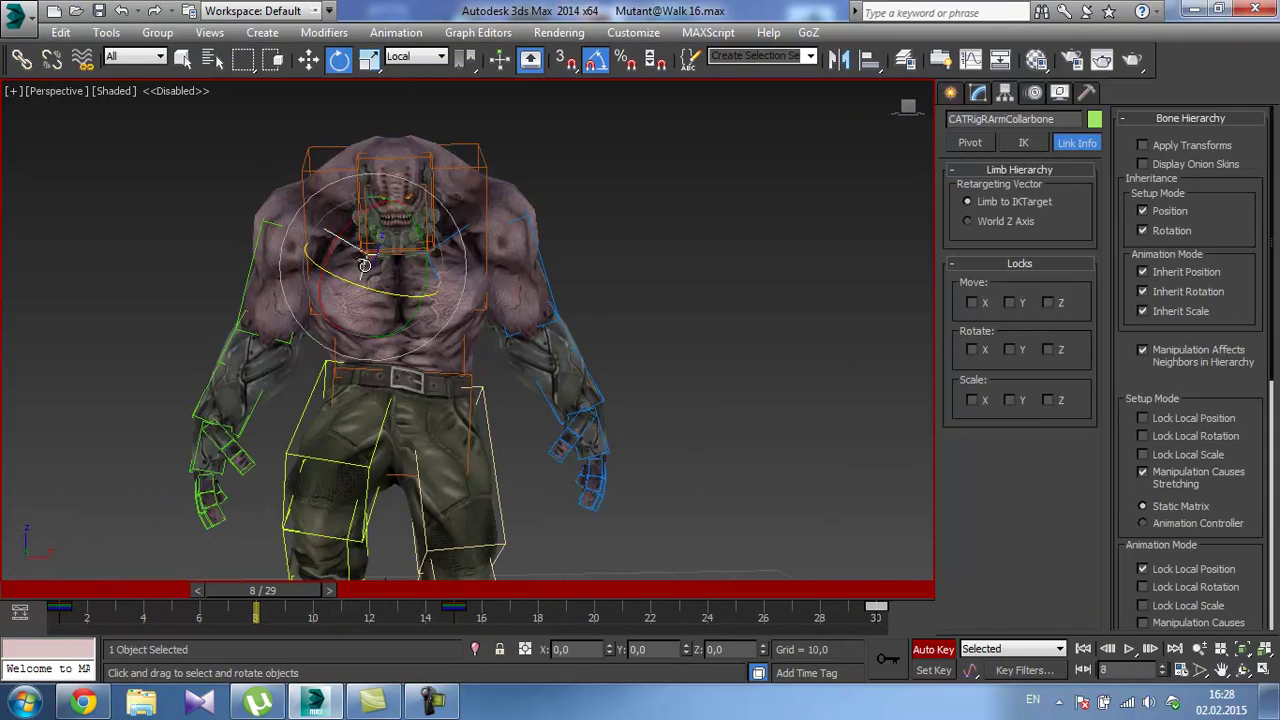
drag(418, 237, 423, 249)
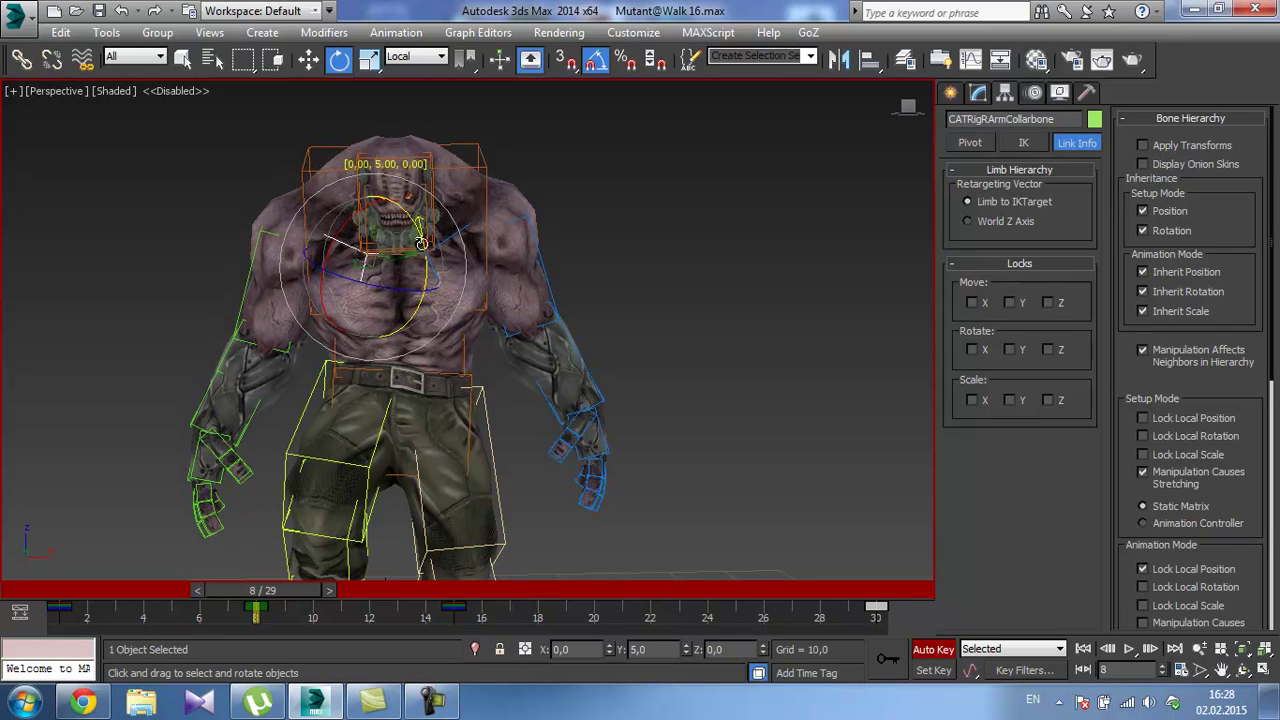
click(430, 265)
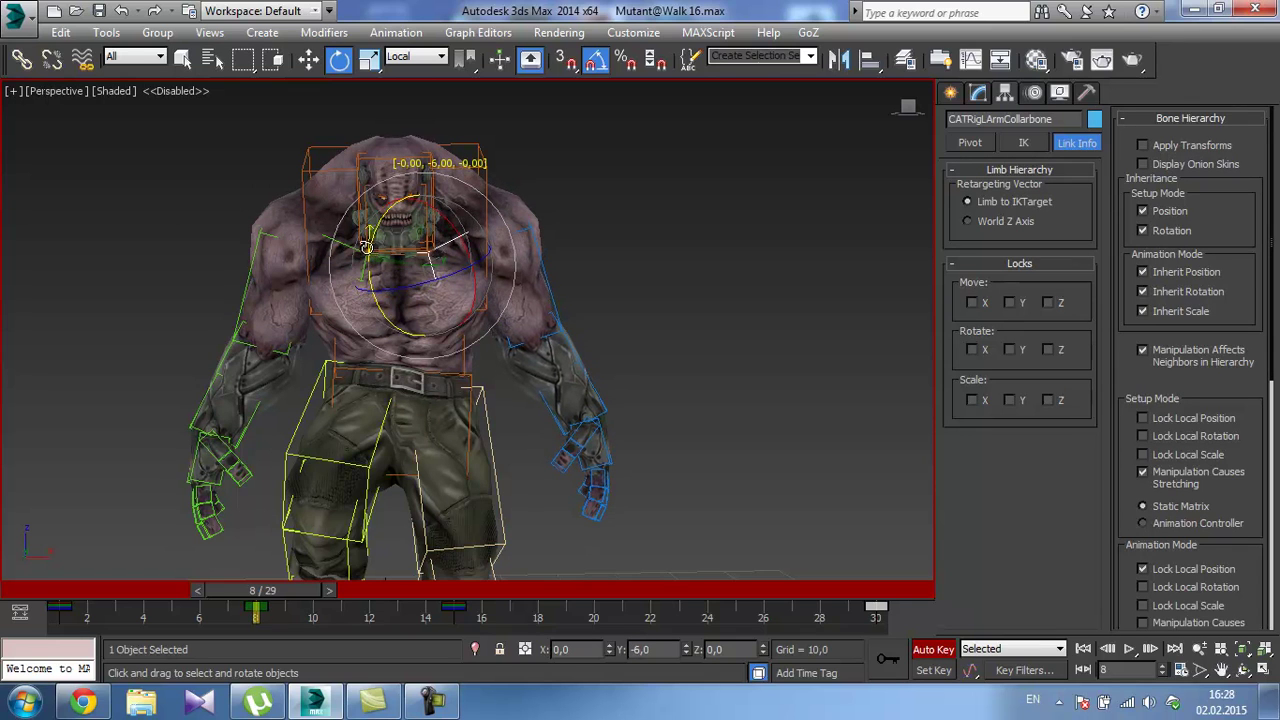
drag(288, 590, 692, 592)
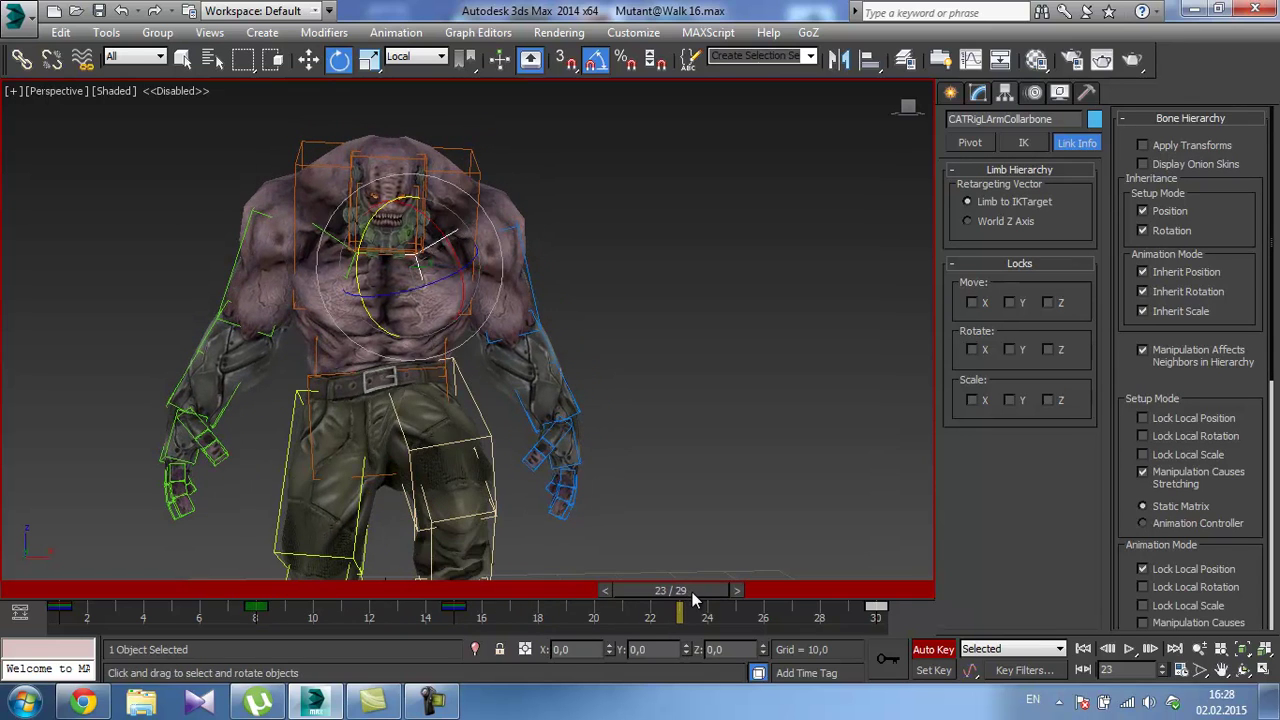
drag(362, 237, 412, 248)
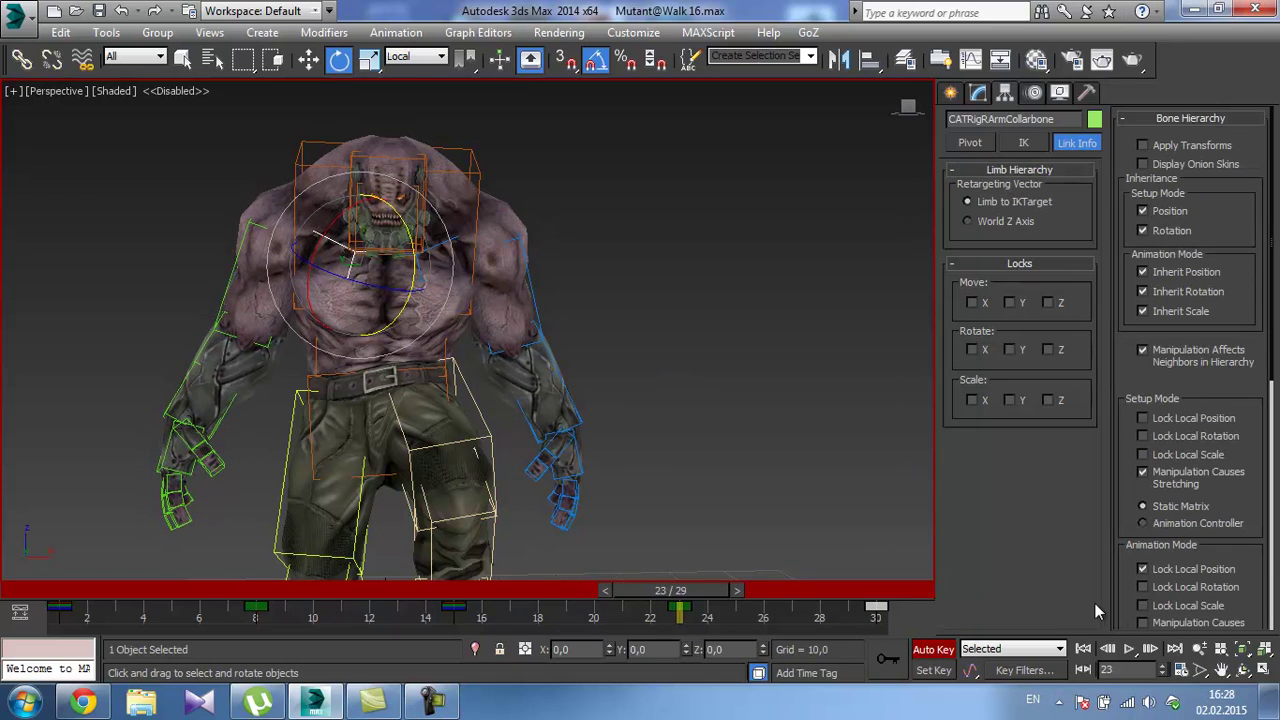
Play back the walk loop and examine the shoulder movement from the front, both close up and at full body.
scroll(484, 267, down, 4)
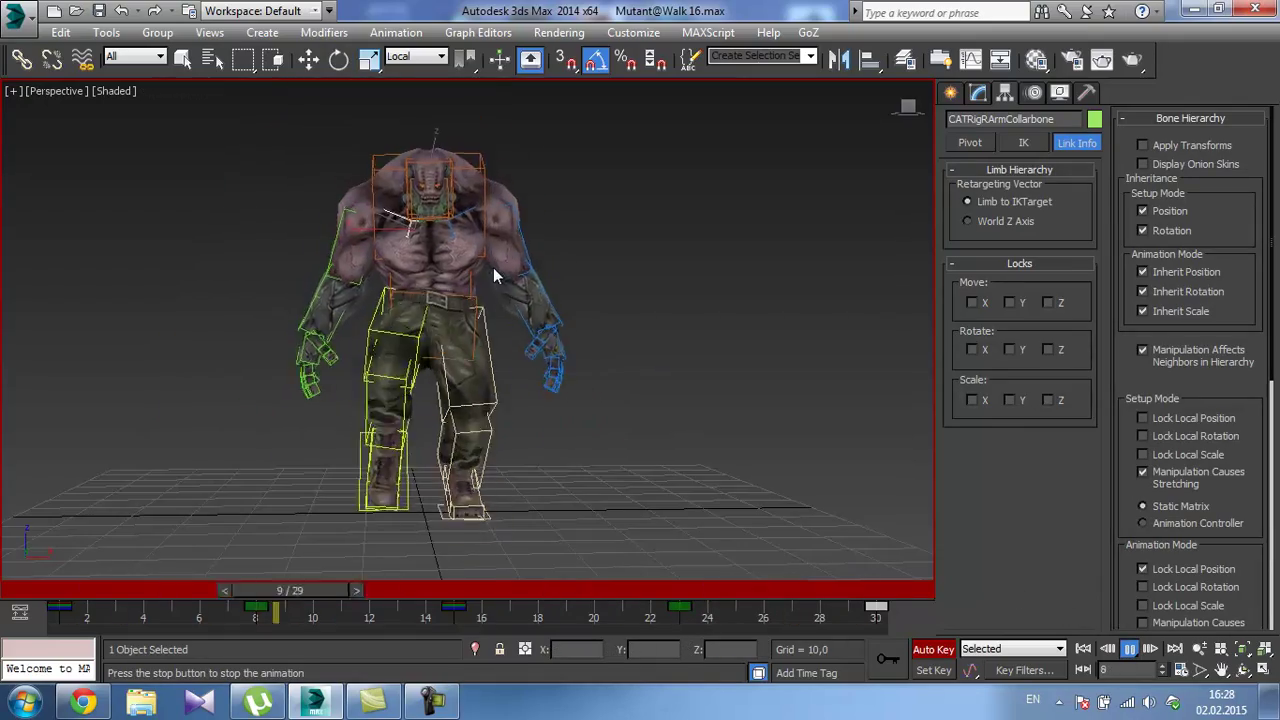
alt+middle_drag(490, 245, 476, 267)
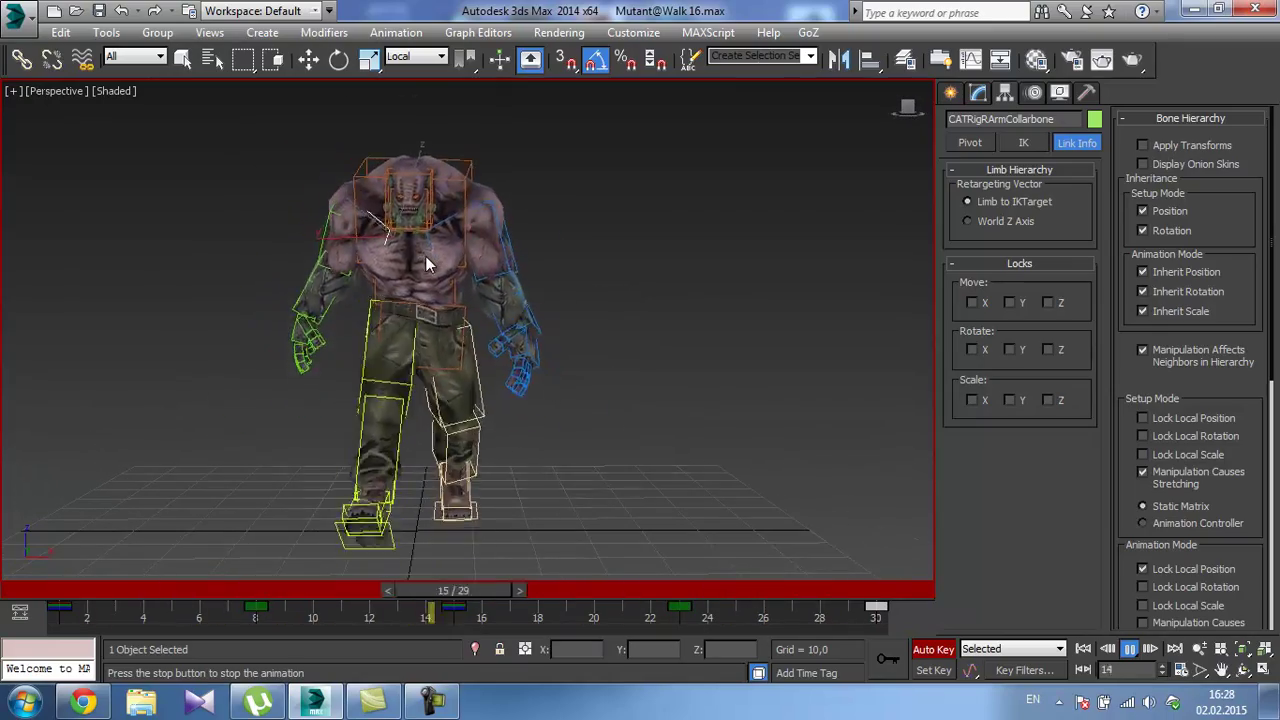
scroll(425, 256, up, 3)
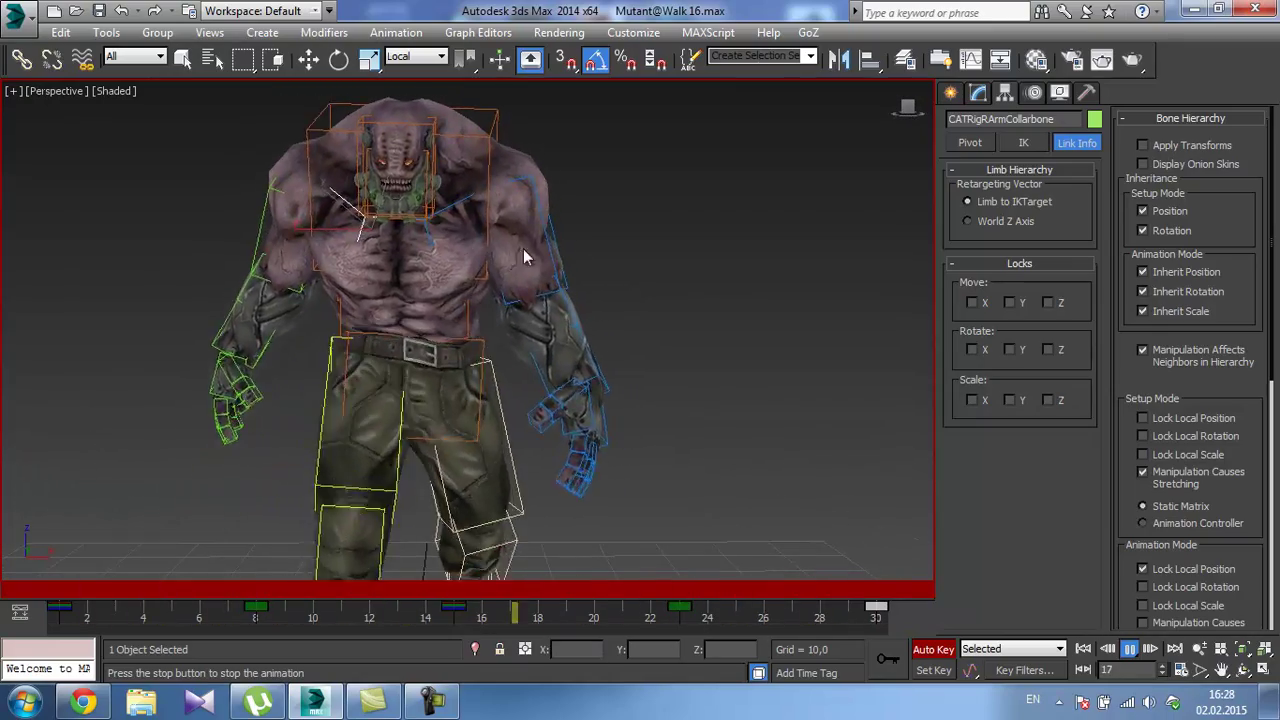
scroll(619, 273, down, 3)
scroll(619, 273, up, 3)
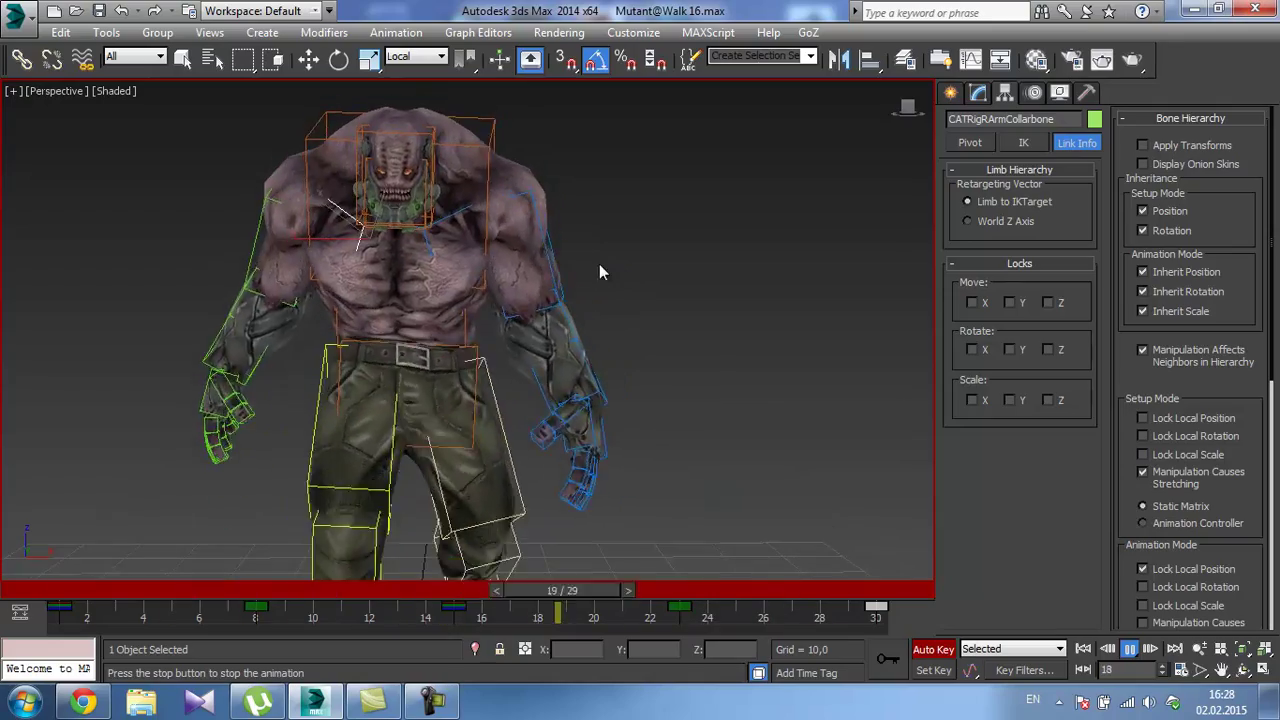
click(1129, 649)
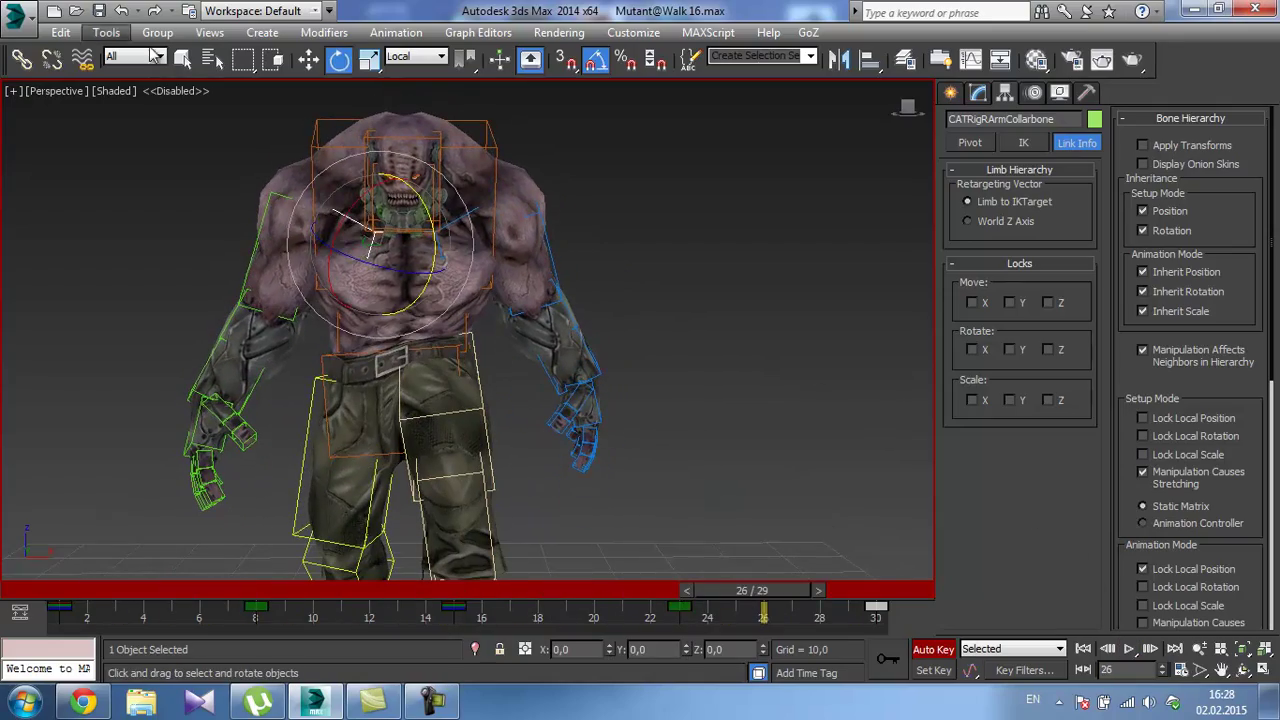
Save the scene as the next incremental version, Mutant@Walk 17.max.
click(30, 16)
click(66, 225)
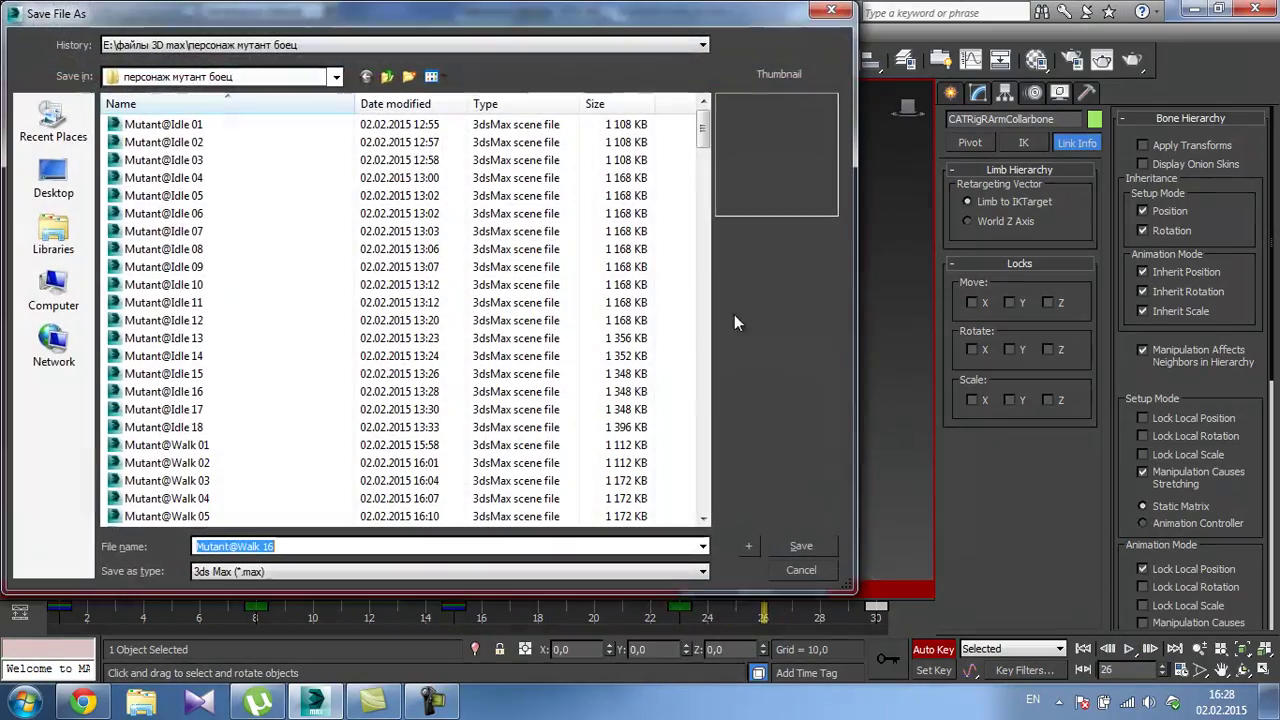
click(750, 544)
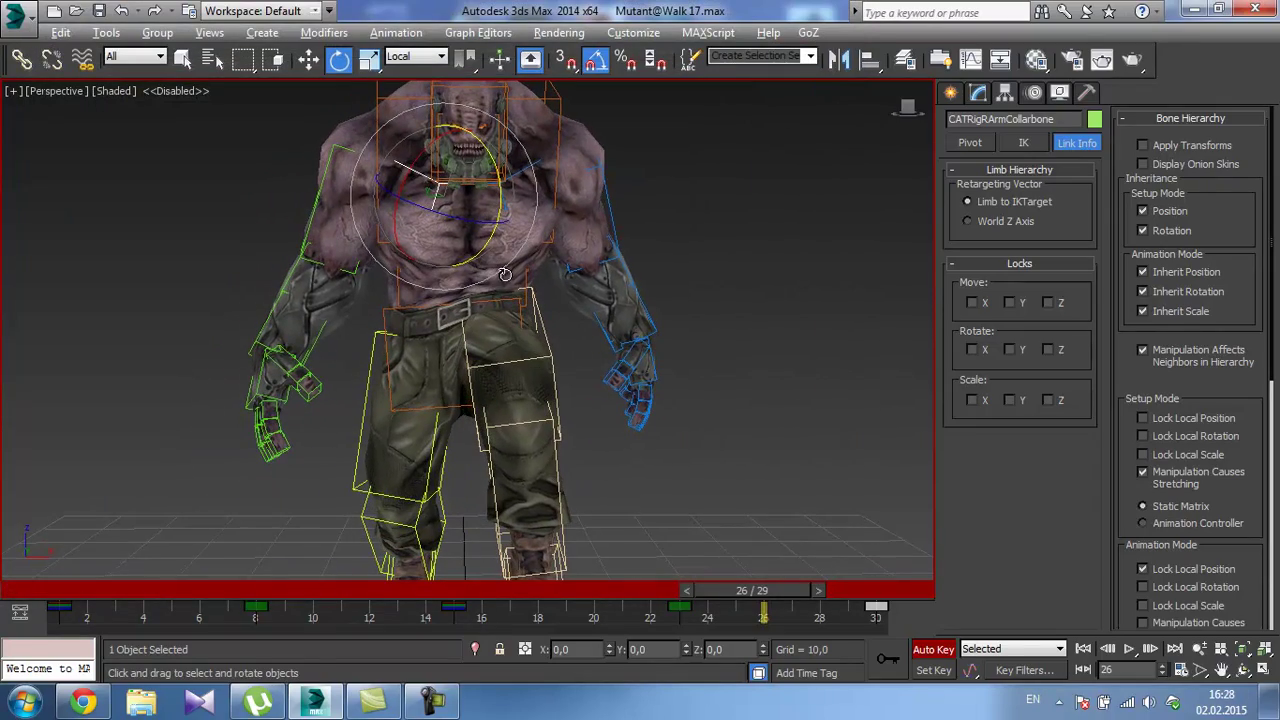
Scrub the walk from the side and play the loop back, checking the arm and shoulder motion from side and front.
key(alt+z)
drag(505, 274, 505, 340)
alt+middle_drag(470, 250, 652, 272)
drag(752, 590, 593, 590)
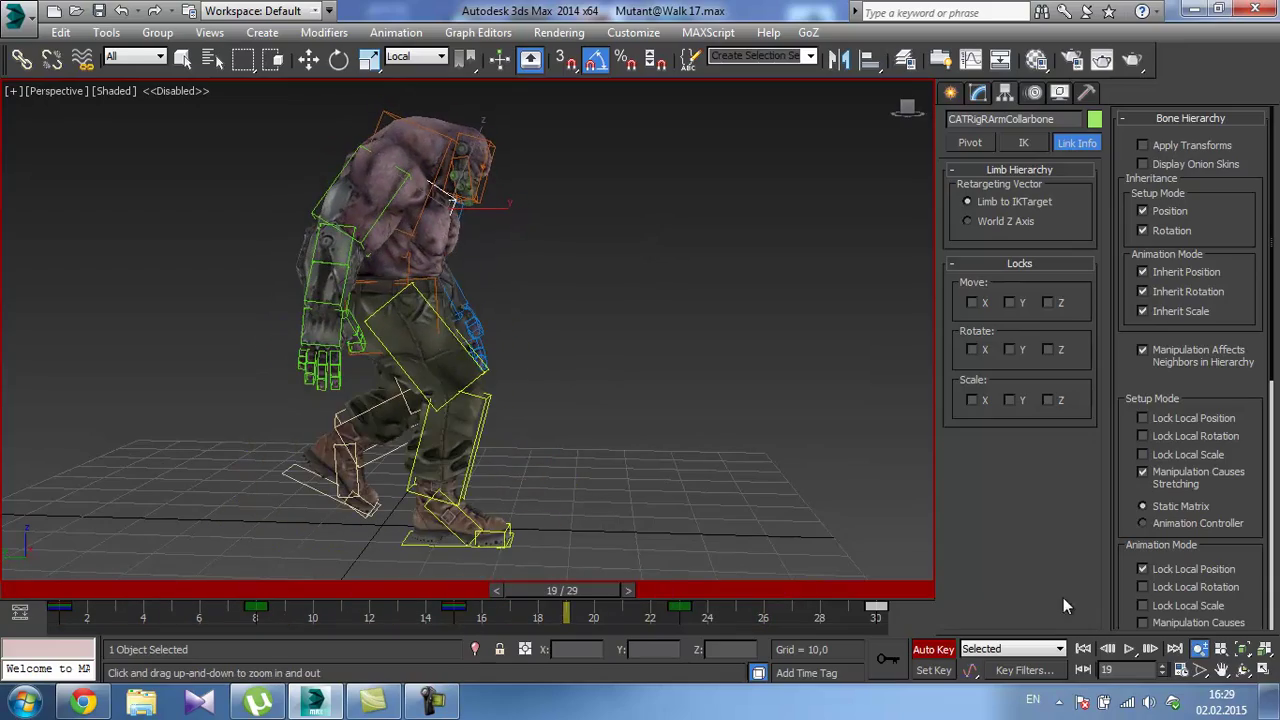
click(1131, 650)
alt+middle_drag(671, 325, 508, 322)
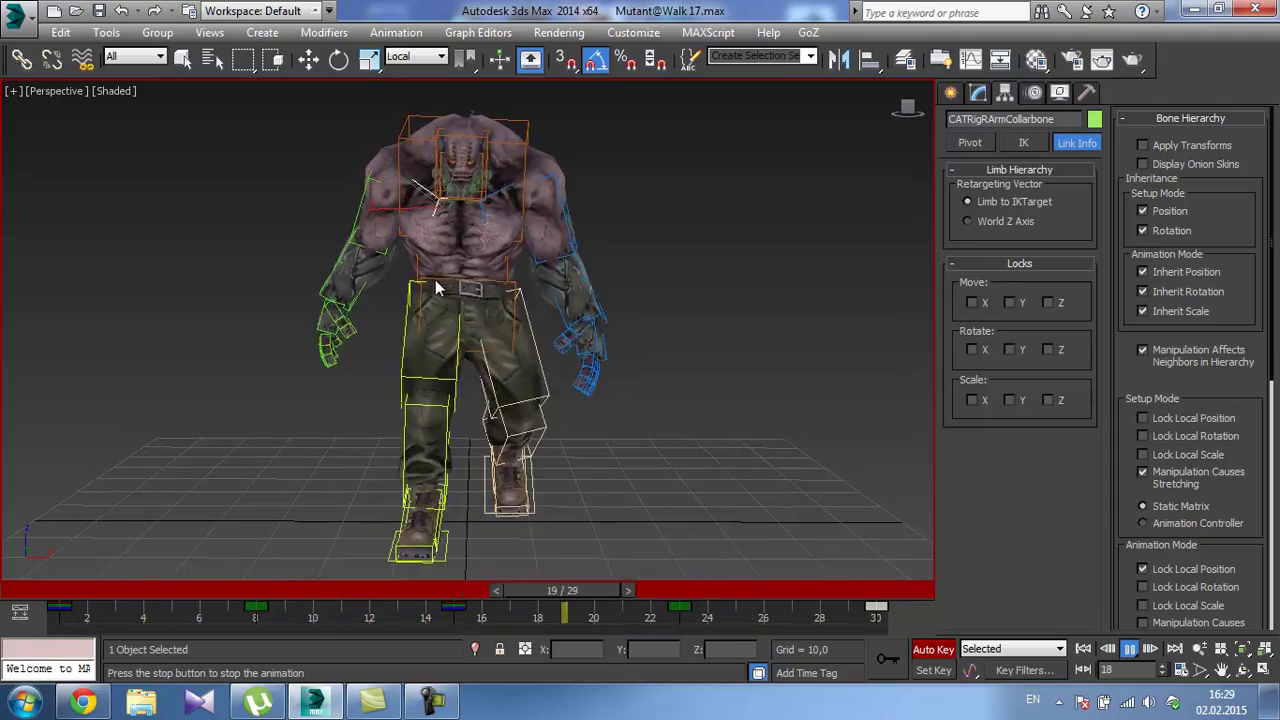
Stop the playback and bend the right forearm 15° around local Z at frame 1.
alt+middle_drag(442, 289, 401, 282)
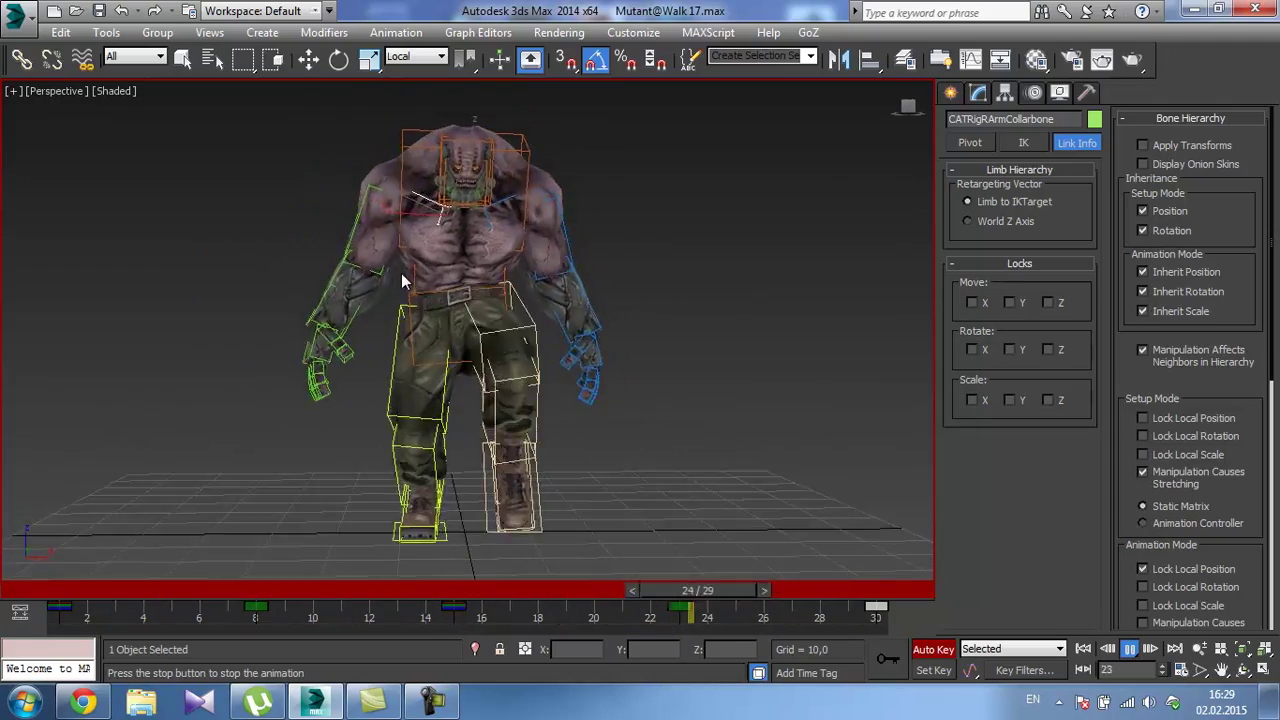
click(1129, 649)
key(d)
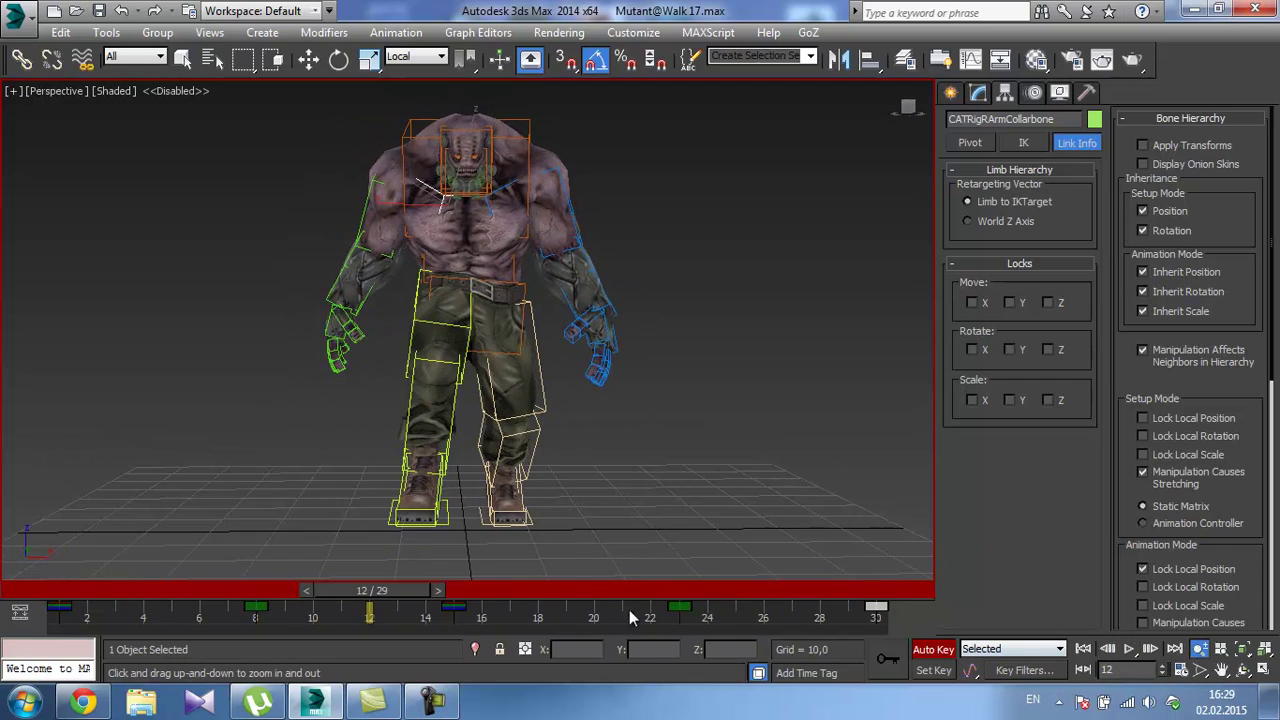
drag(411, 593, 282, 590)
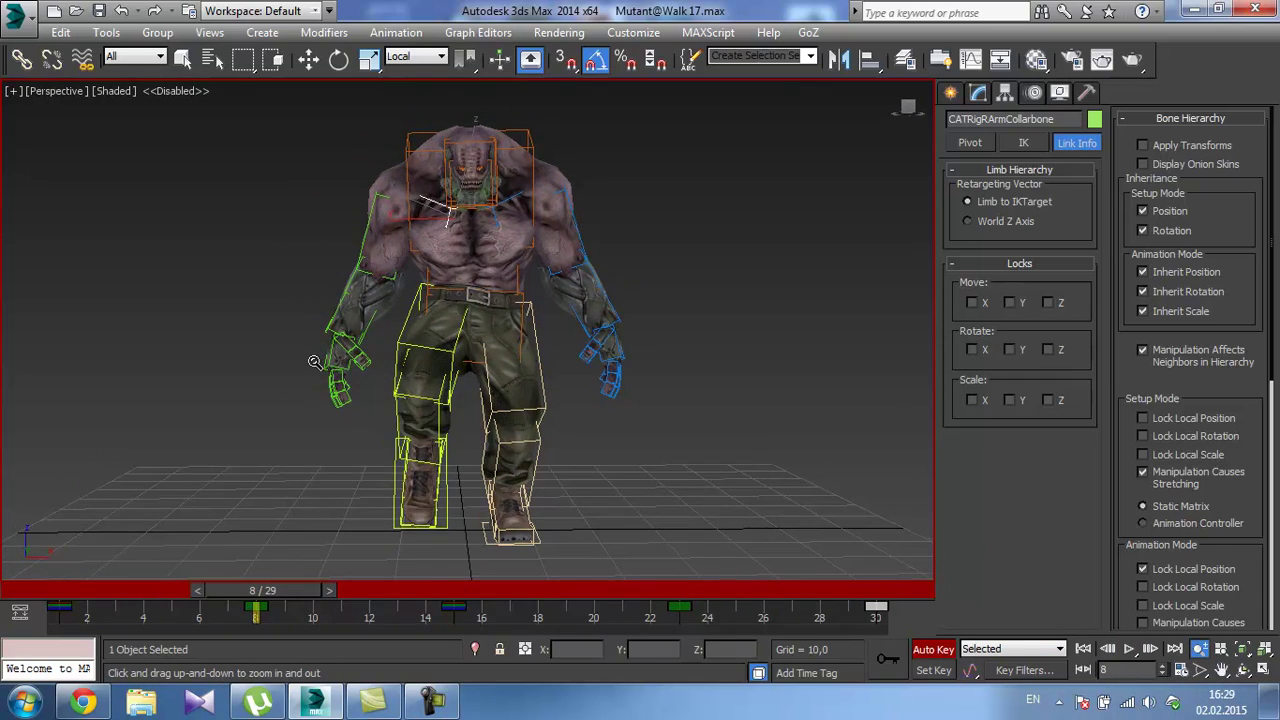
alt+middle_drag(315, 362, 458, 349)
alt+middle_drag(424, 288, 421, 331)
drag(295, 590, 99, 570)
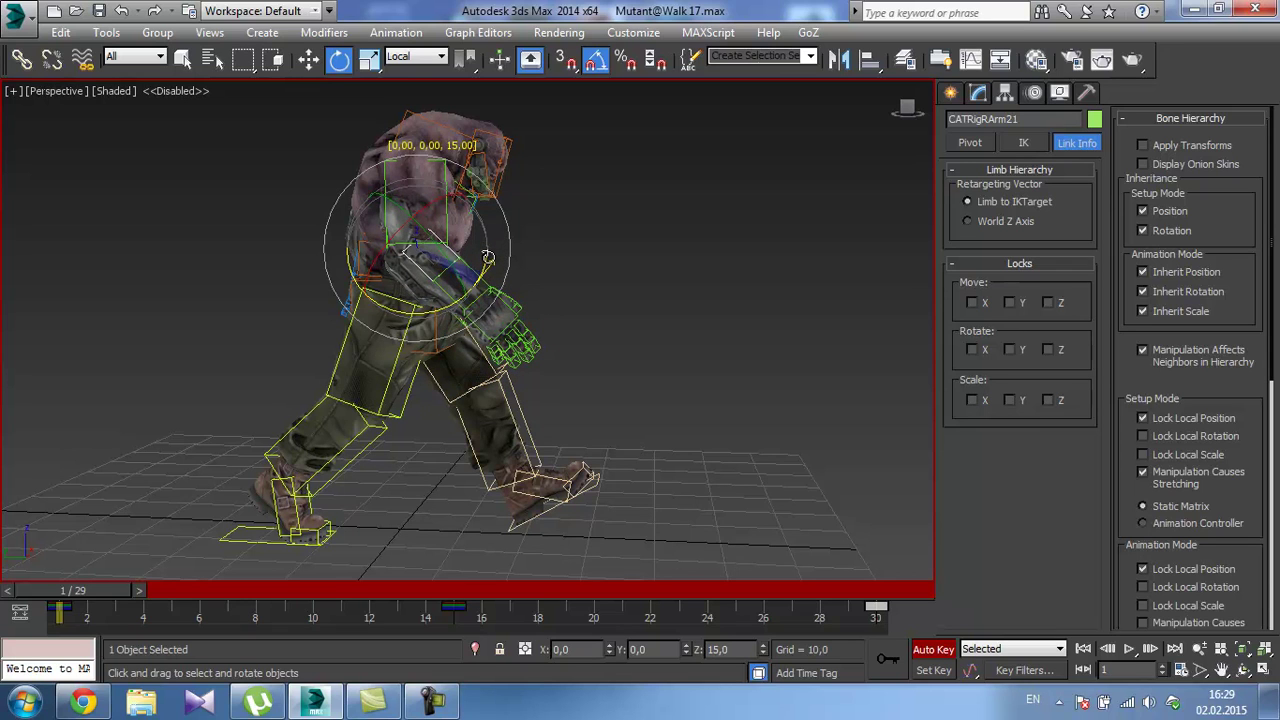
Bend the left forearm forward at frame 15 and the right forearm 14° around local Z at frame 30.
drag(107, 592, 503, 593)
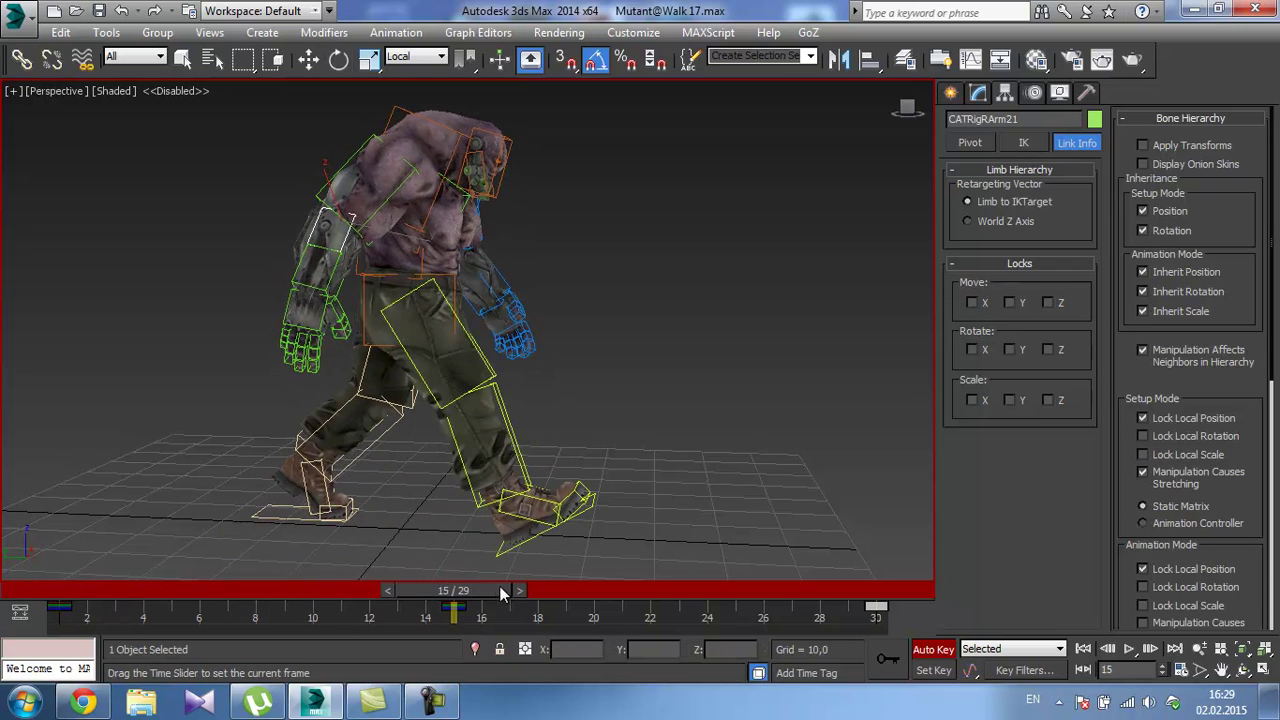
alt+middle_drag(550, 265, 593, 372)
drag(472, 590, 950, 593)
alt+middle_drag(259, 283, 447, 297)
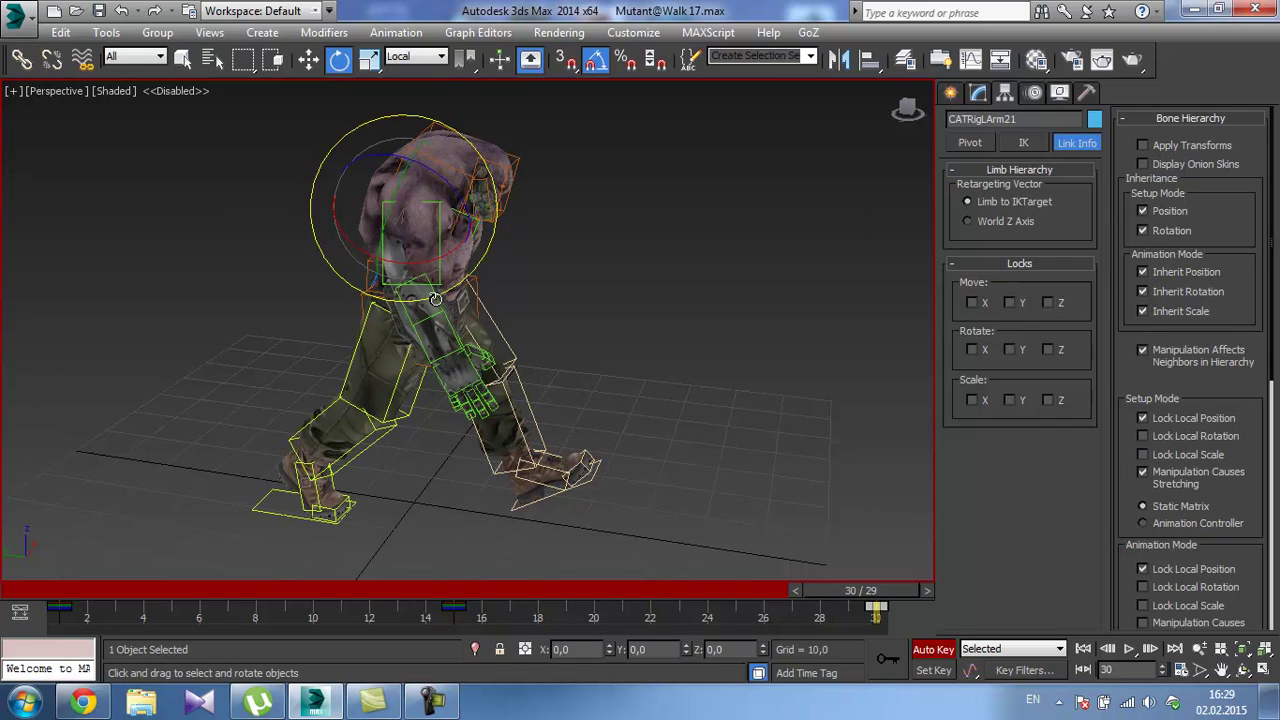
click(484, 342)
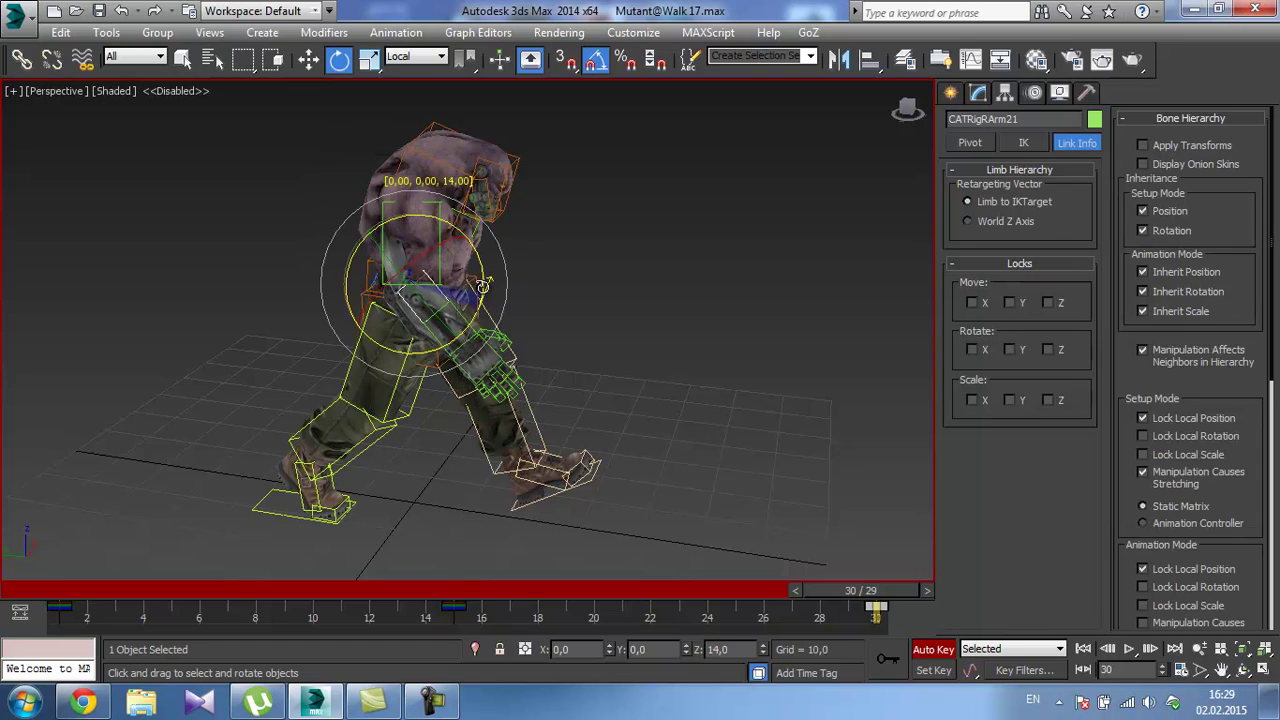
Play back the walk loop and examine the forearm bends from both sides, ending at frame 1.
alt+middle_drag(483, 285, 503, 338)
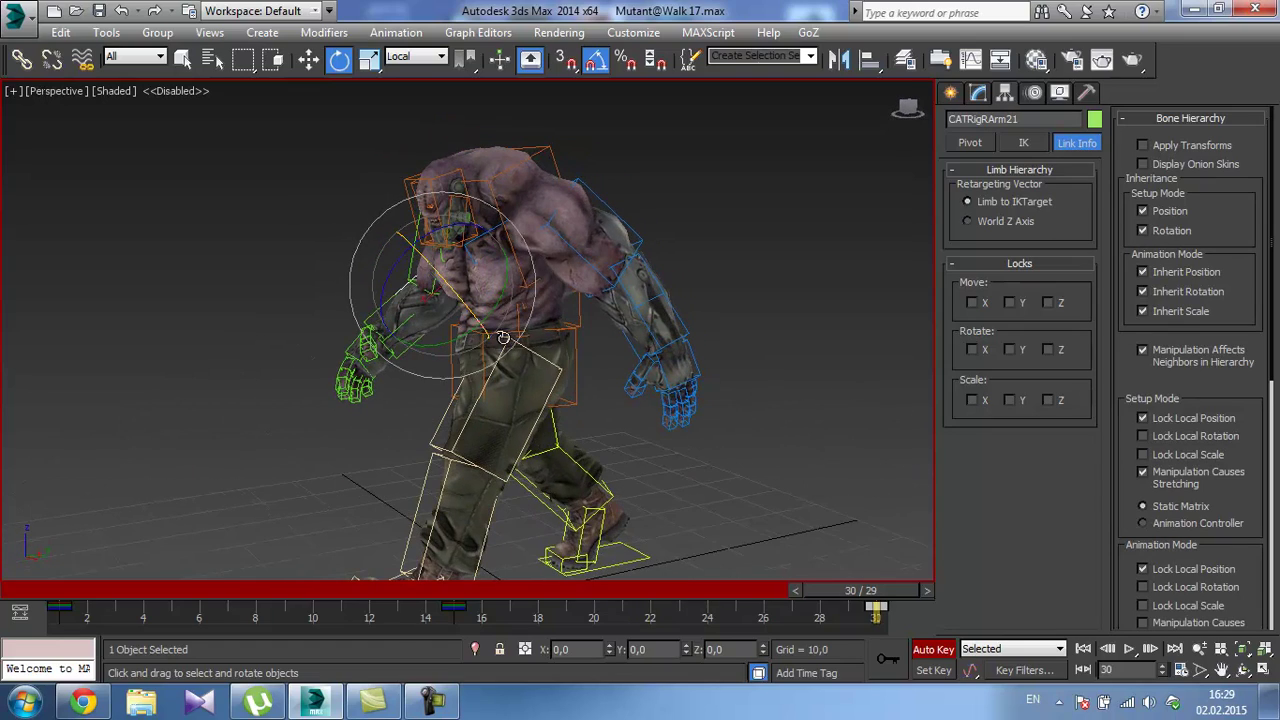
click(1129, 649)
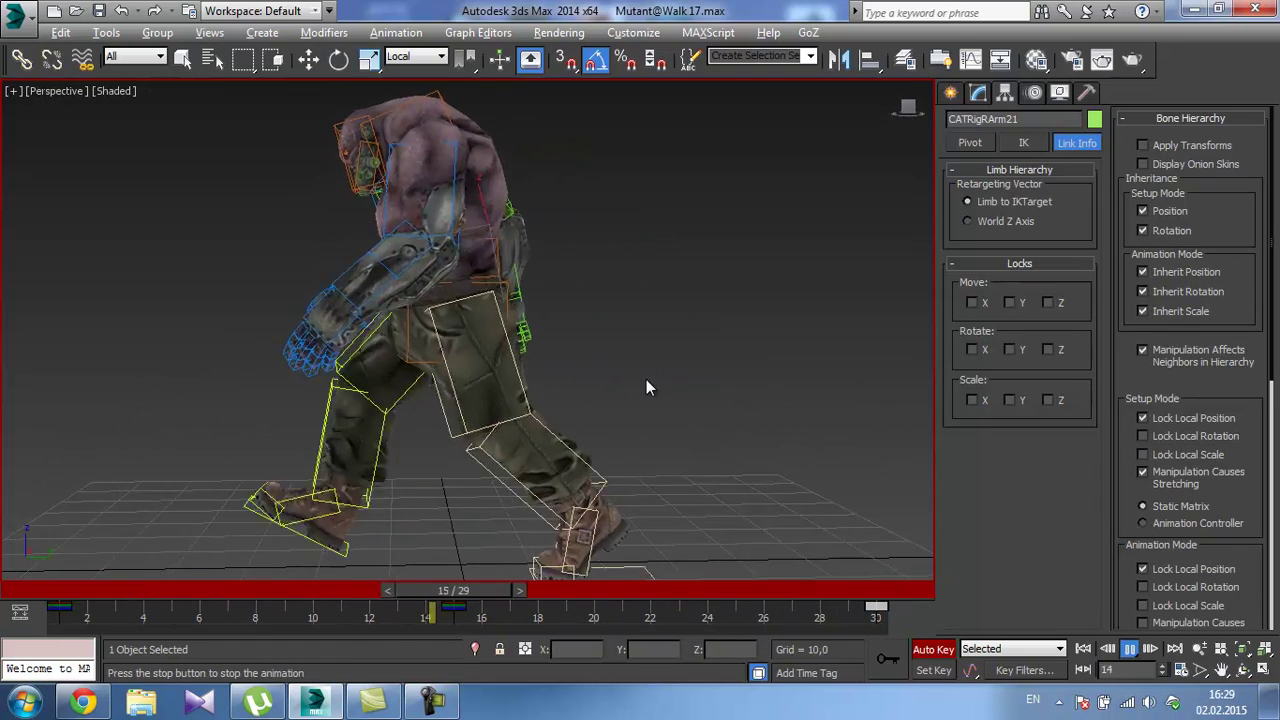
alt+middle_drag(686, 387, 900, 376)
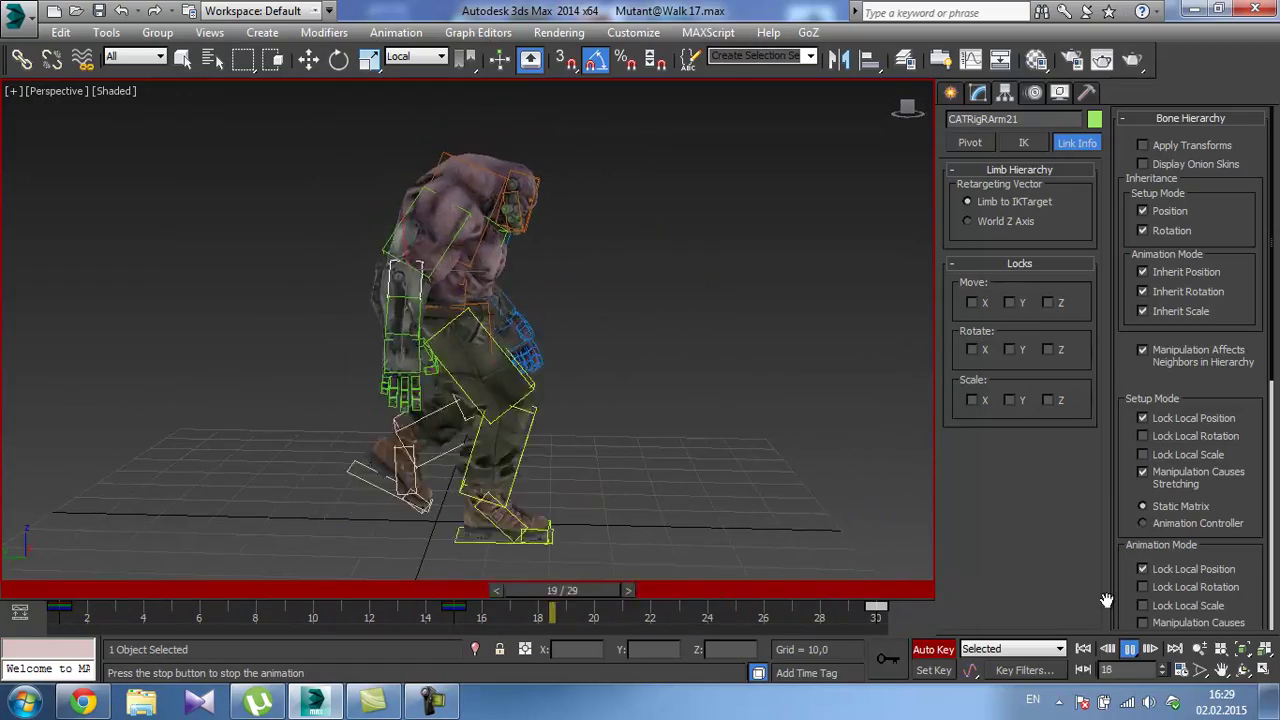
click(1129, 649)
key(e)
drag(140, 589, 107, 588)
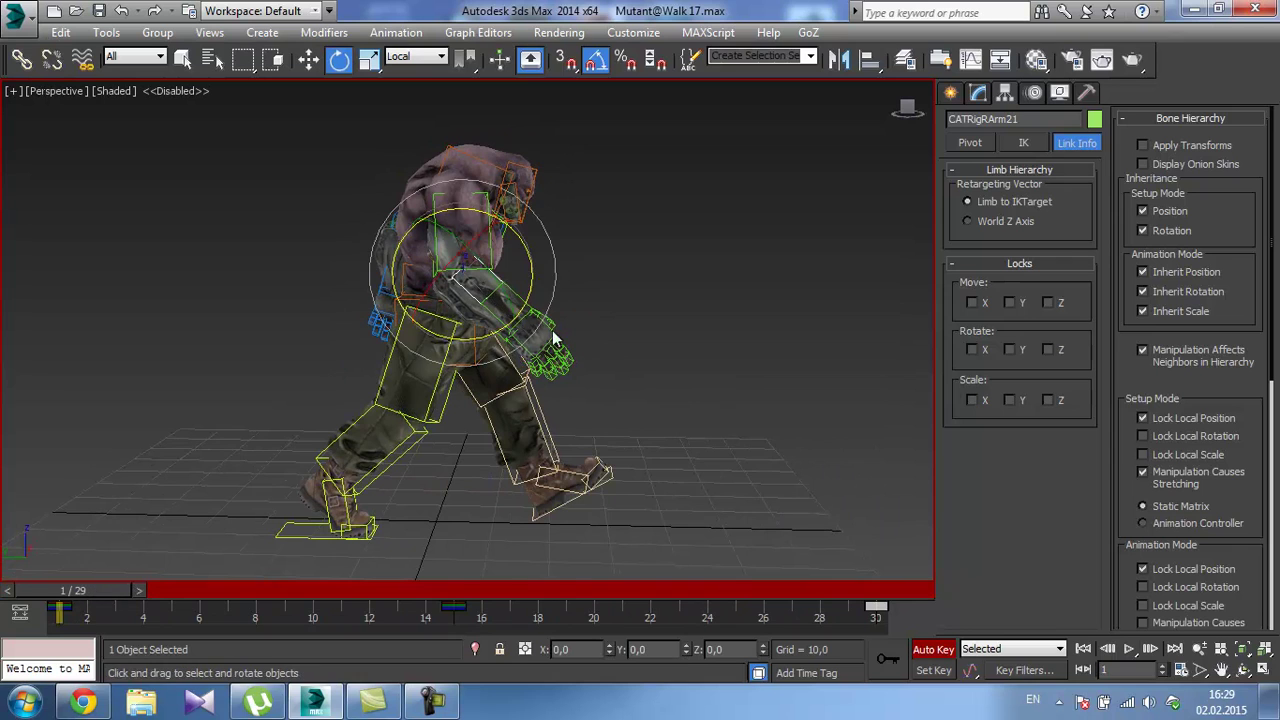
alt+middle_drag(555, 338, 656, 307)
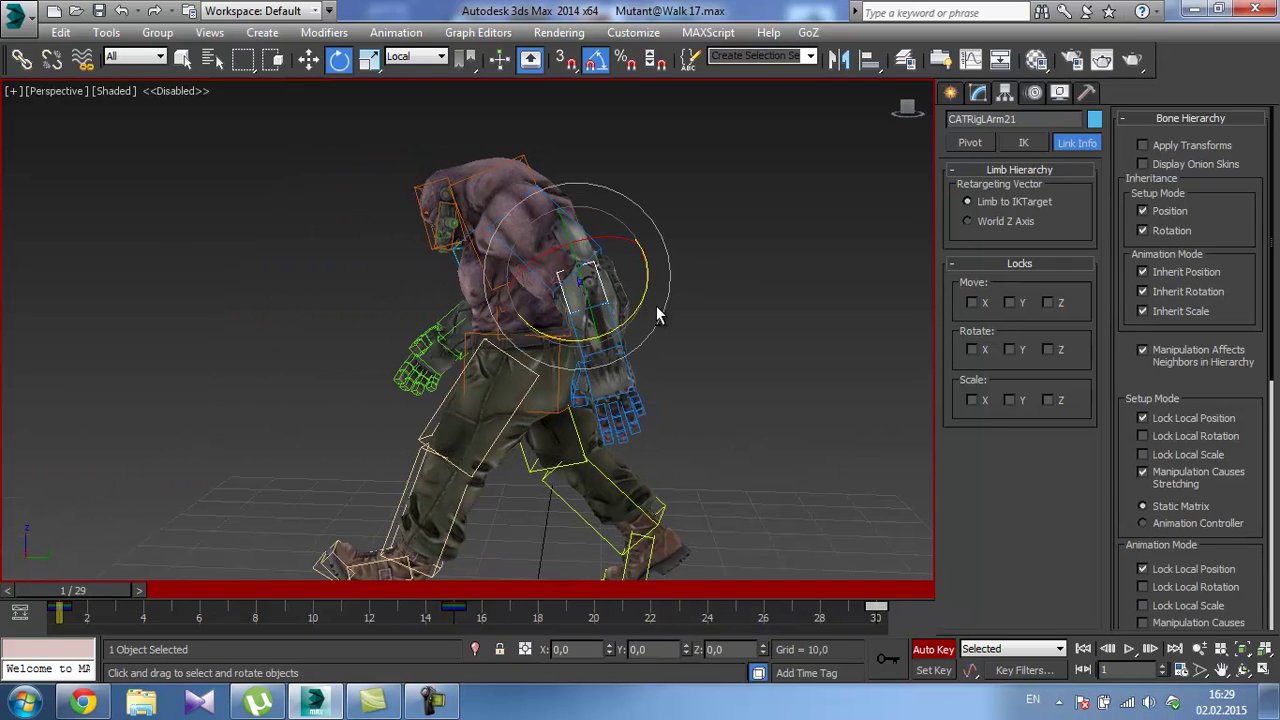
Save the scene as the next incremental version, Mutant@Walk 18.max.
click(20, 12)
click(67, 229)
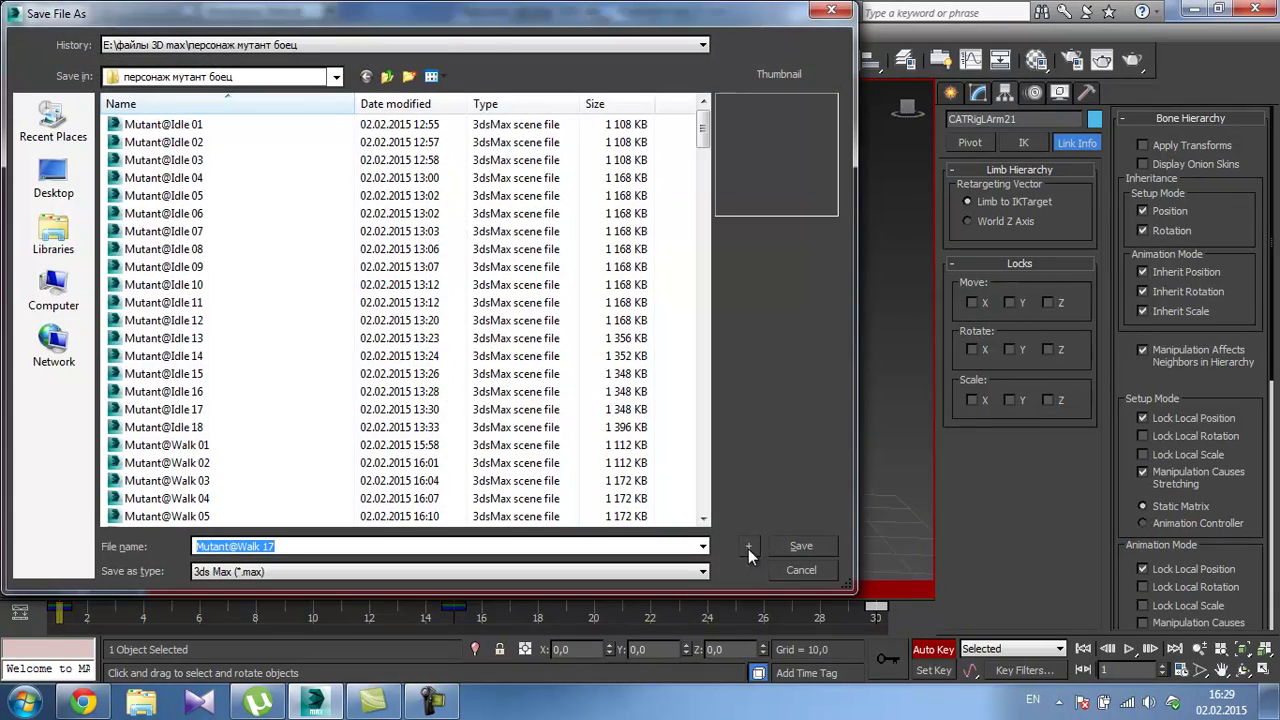
click(748, 549)
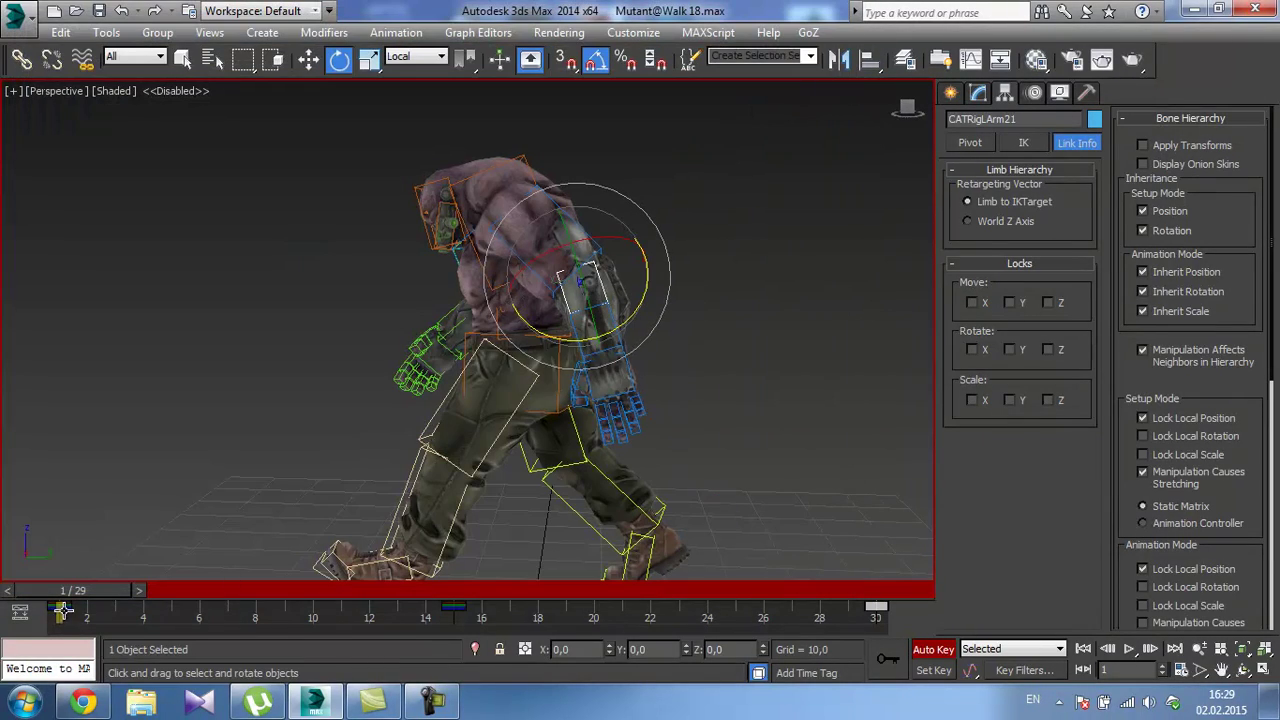
Undo a trial rotation of the left forearm at frame 1 and straighten it at frame 8 by about -24° around local Z.
drag(632, 330, 702, 181)
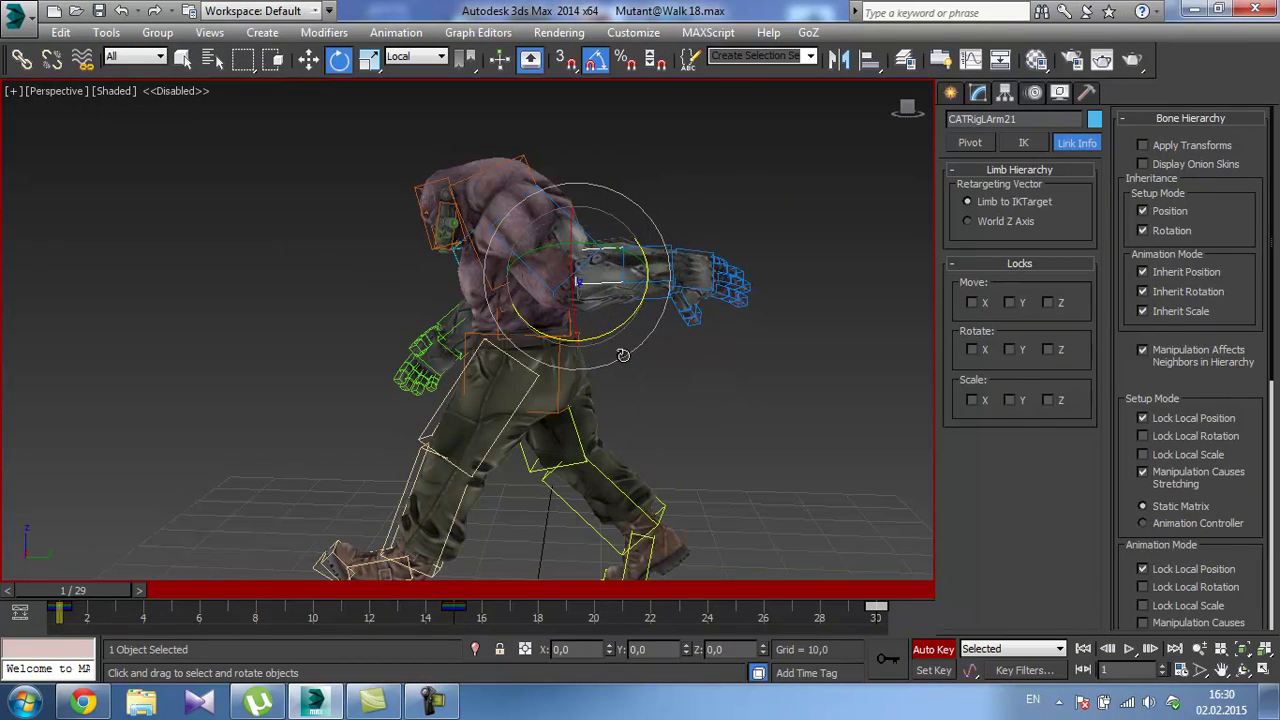
key(ctrl+z)
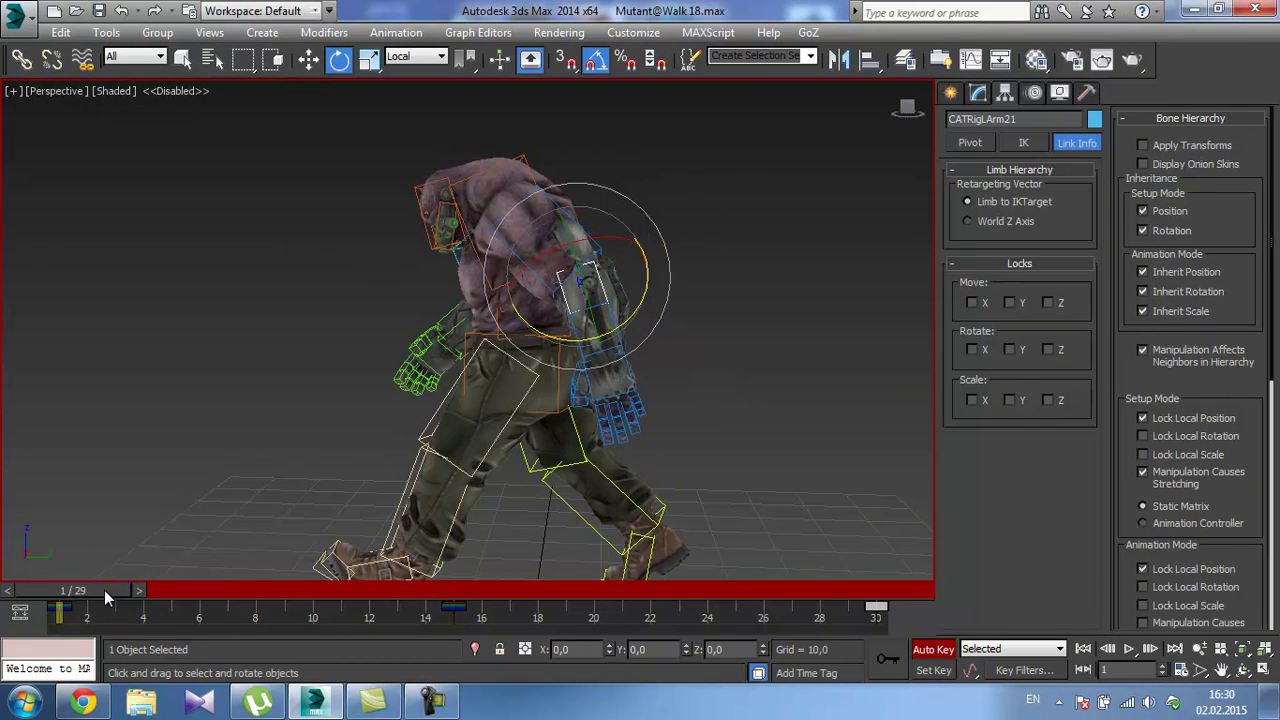
drag(104, 590, 289, 611)
key(e)
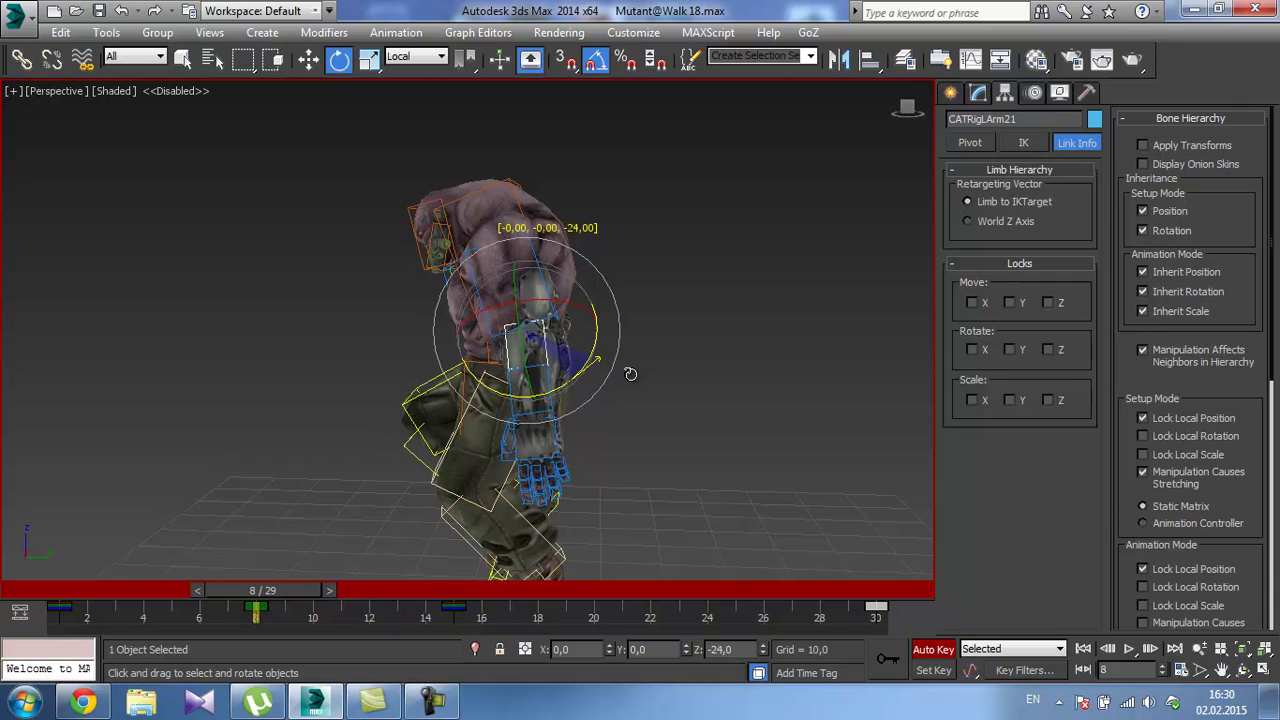
drag(293, 590, 297, 617)
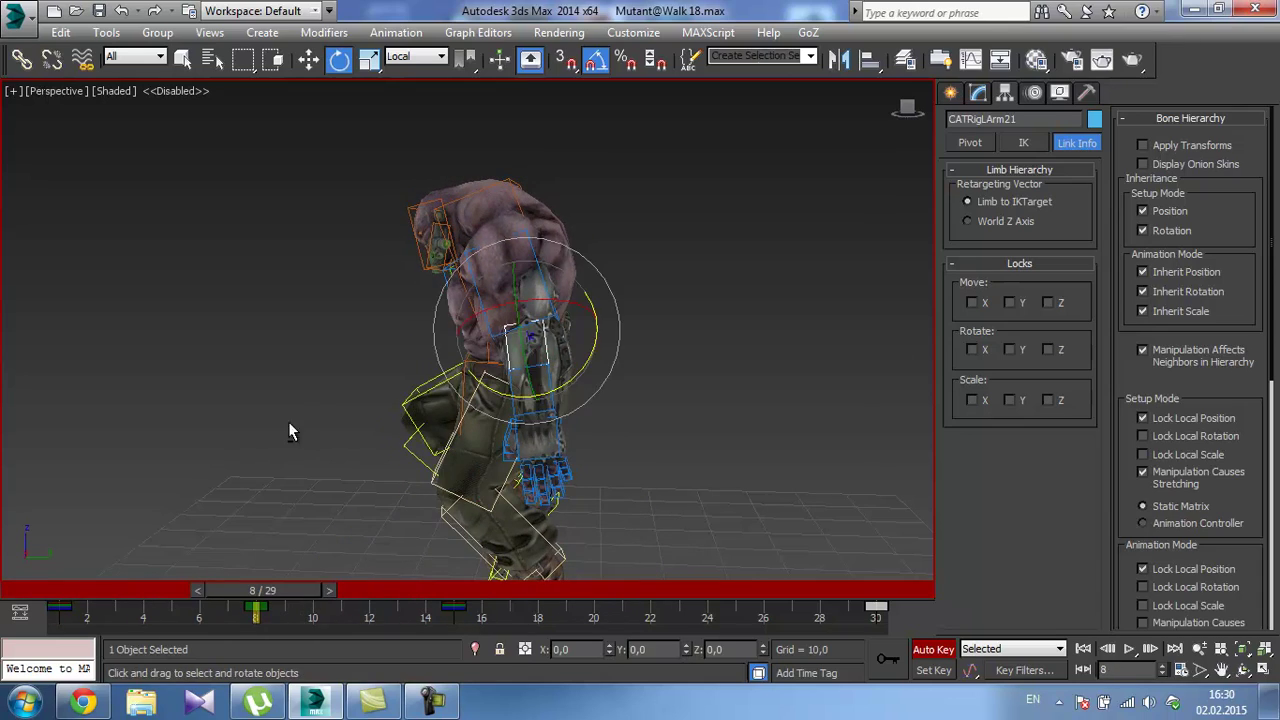
Straighten the right forearm around local Z at frame 23.
alt+middle_drag(290, 432, 378, 390)
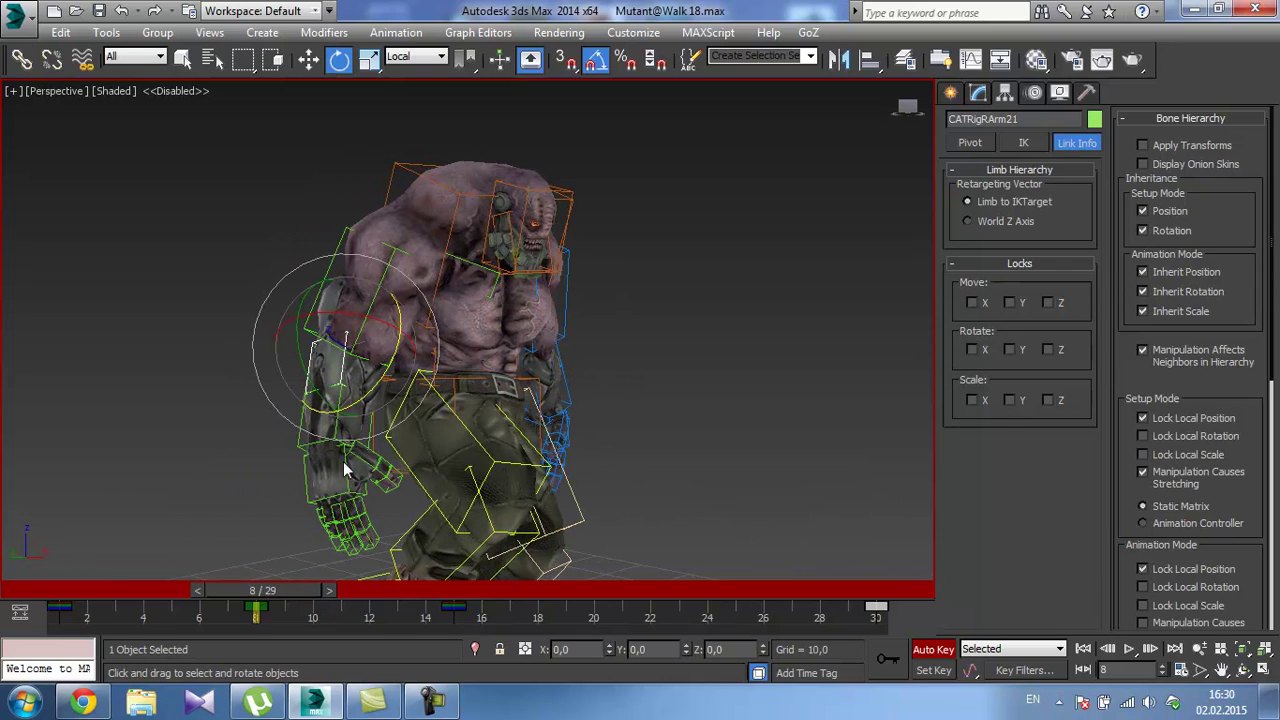
drag(295, 590, 698, 608)
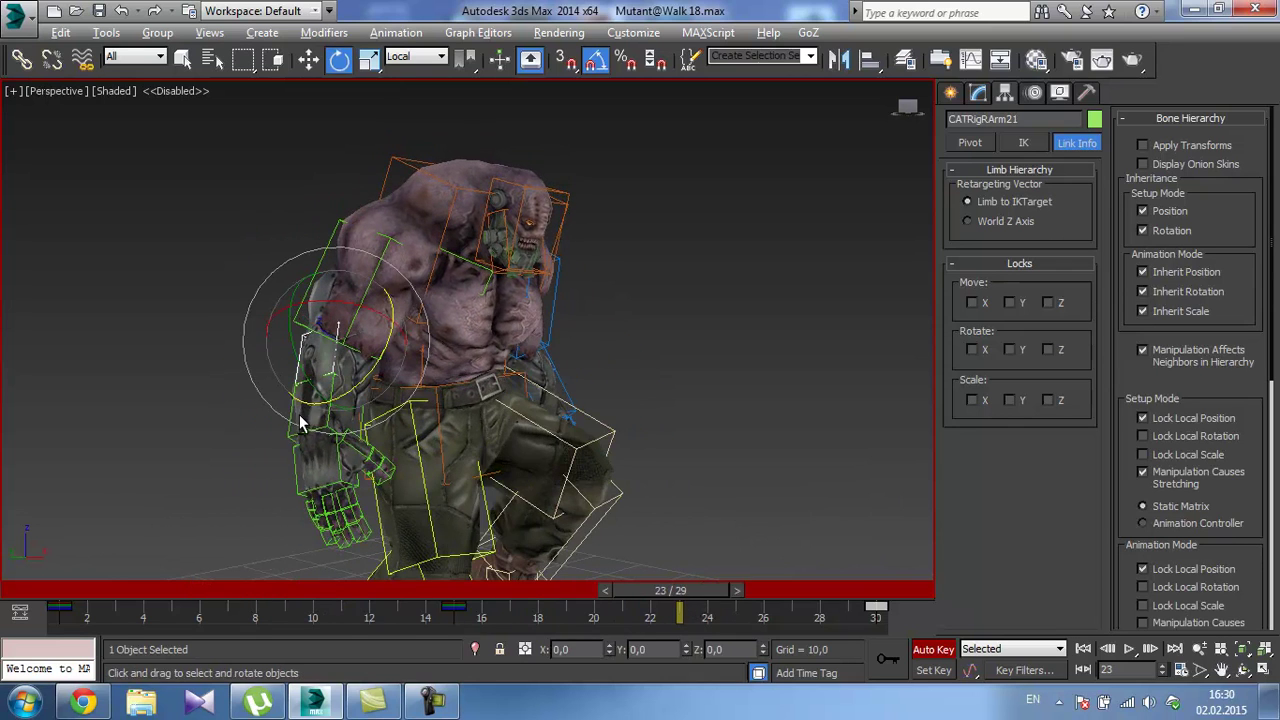
alt+middle_drag(300, 423, 398, 382)
drag(385, 369, 366, 398)
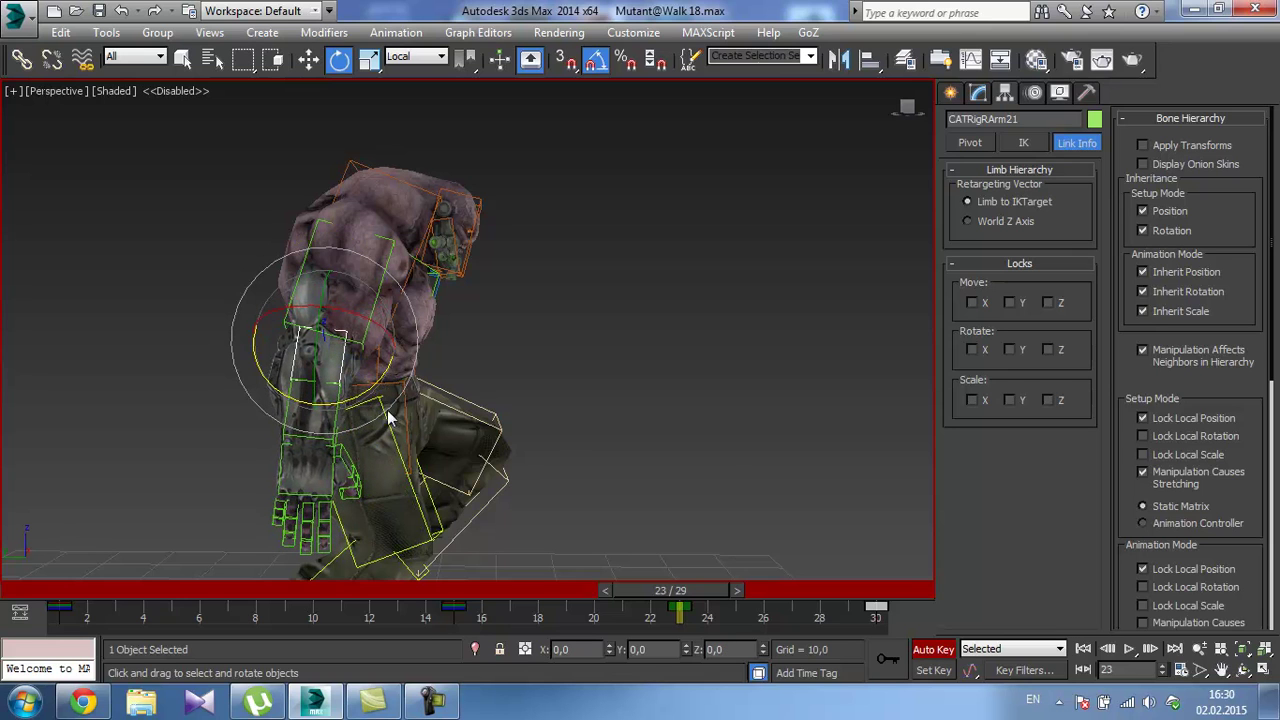
Play back the walk loop and check the forearm swing from both sides.
click(1129, 649)
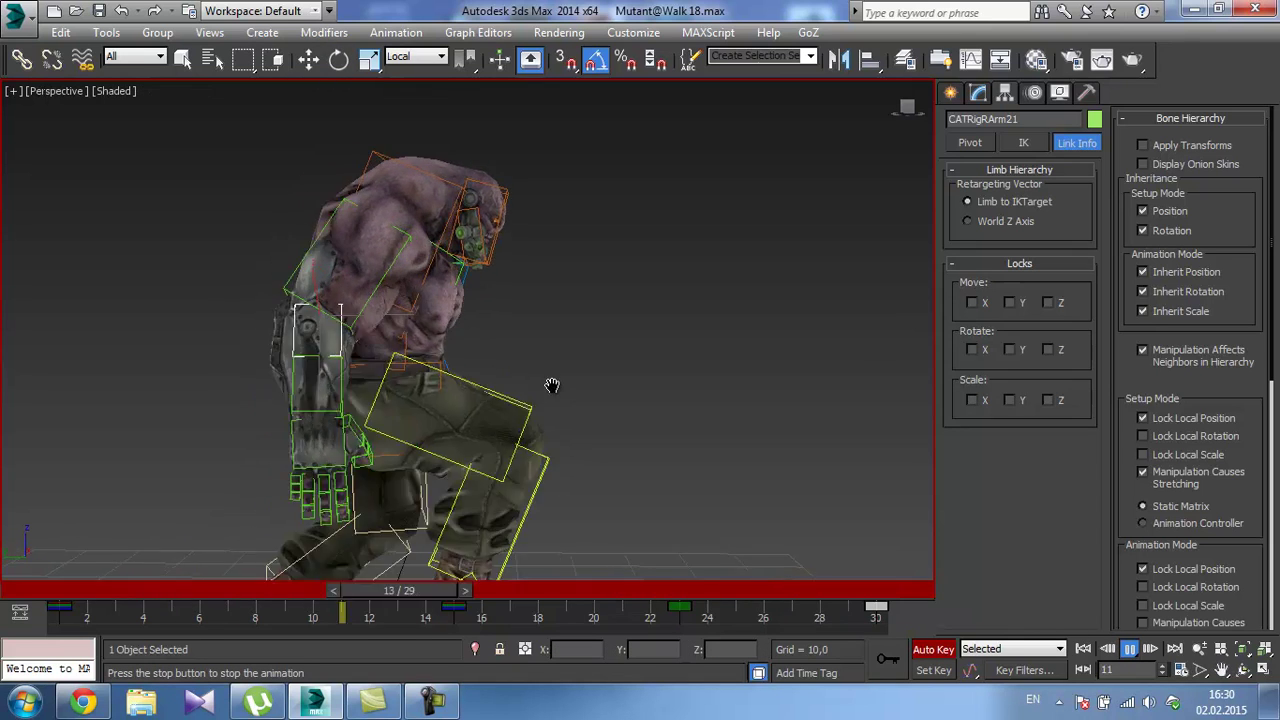
scroll(557, 383, up, 3)
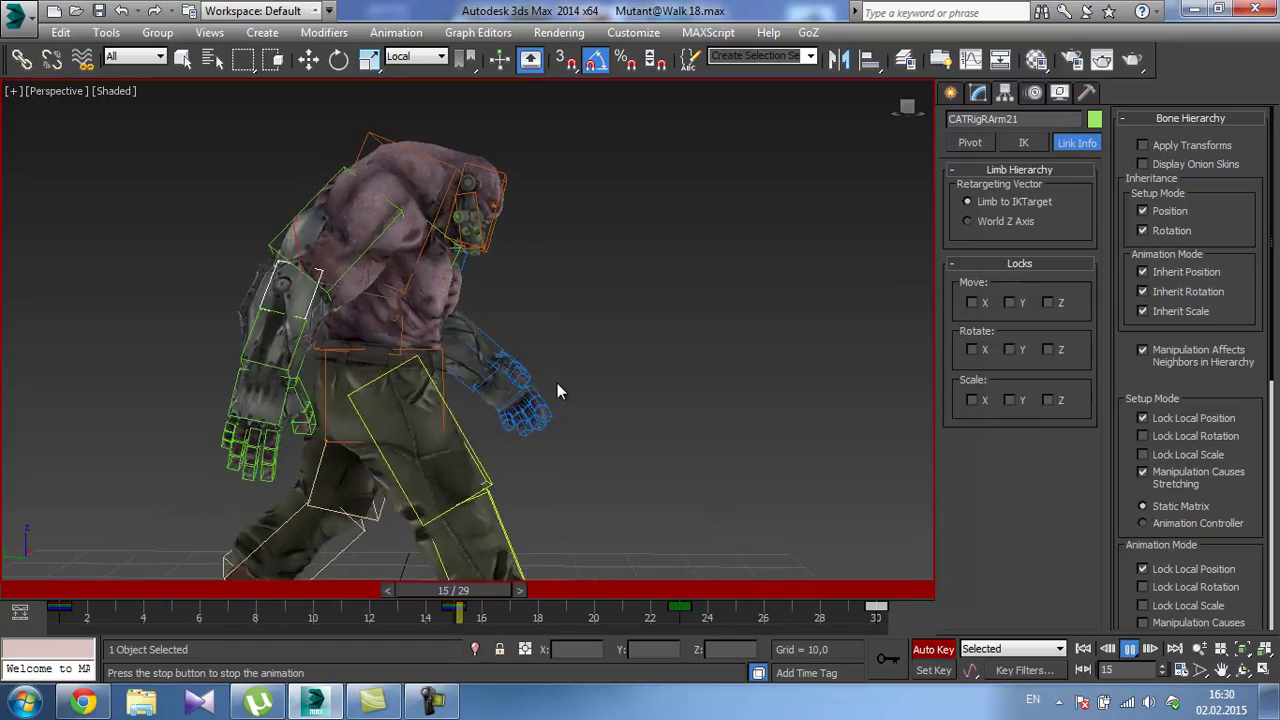
scroll(550, 356, down, 3)
alt+middle_drag(548, 354, 829, 360)
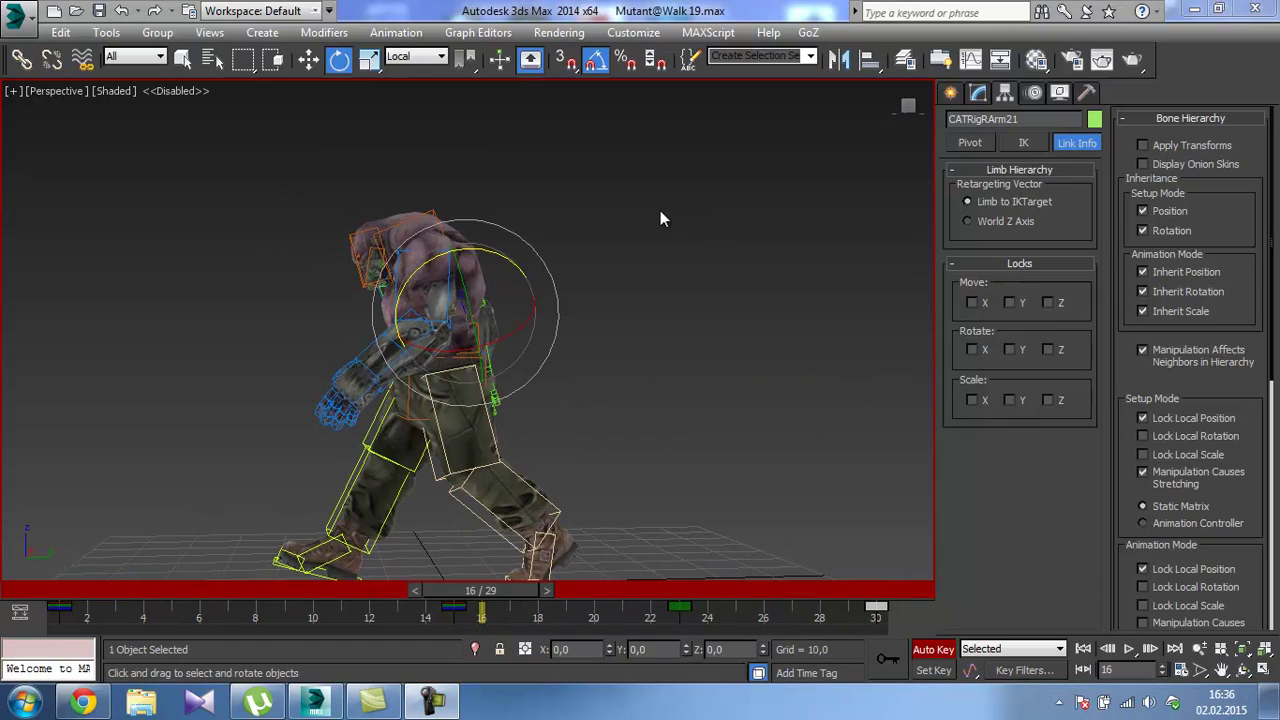
Try another rotation of the left forearm at frame 8 and undo it.
alt+middle_drag(515, 298, 562, 311)
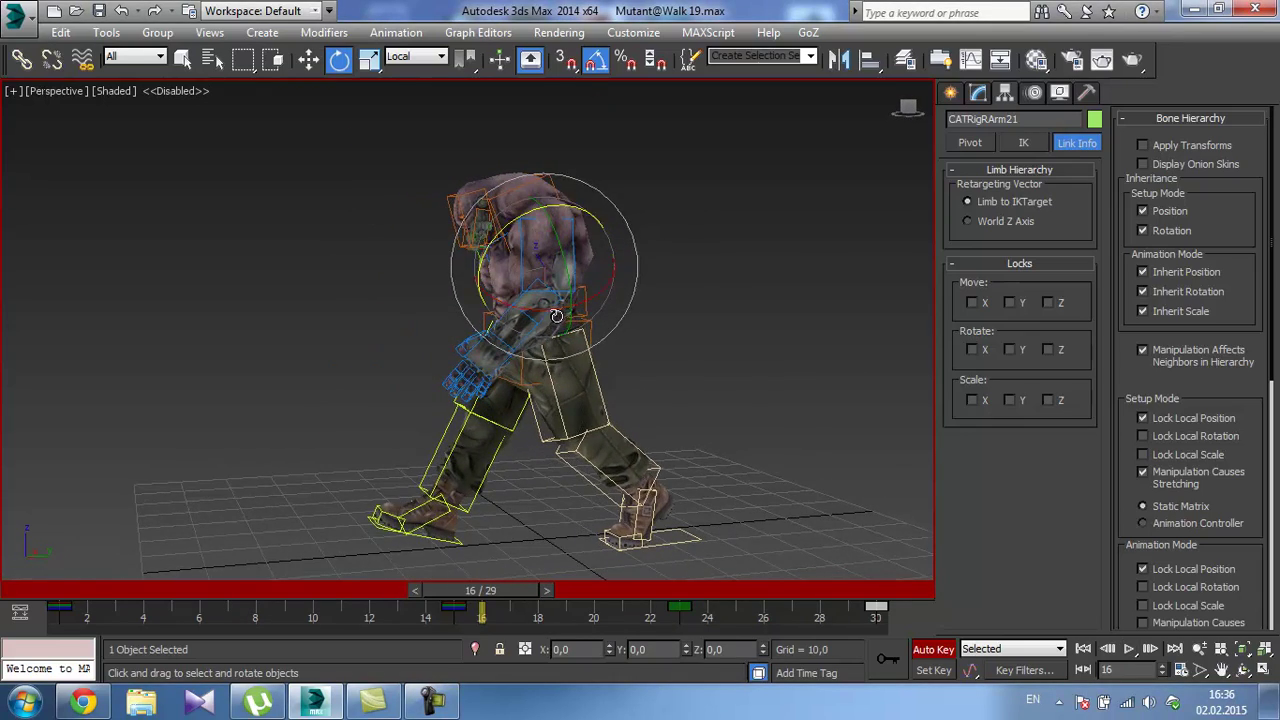
scroll(556, 316, up, 5)
key(alt+z)
drag(576, 312, 488, 522)
drag(504, 590, 280, 563)
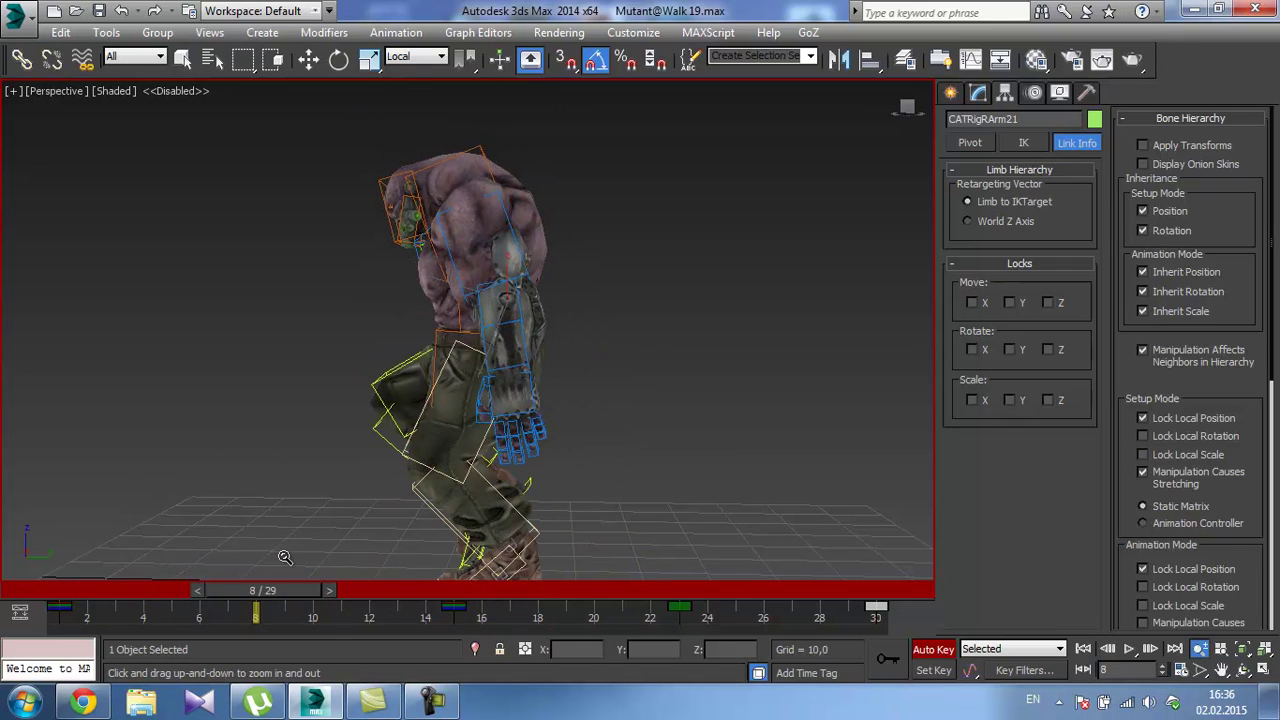
key(e)
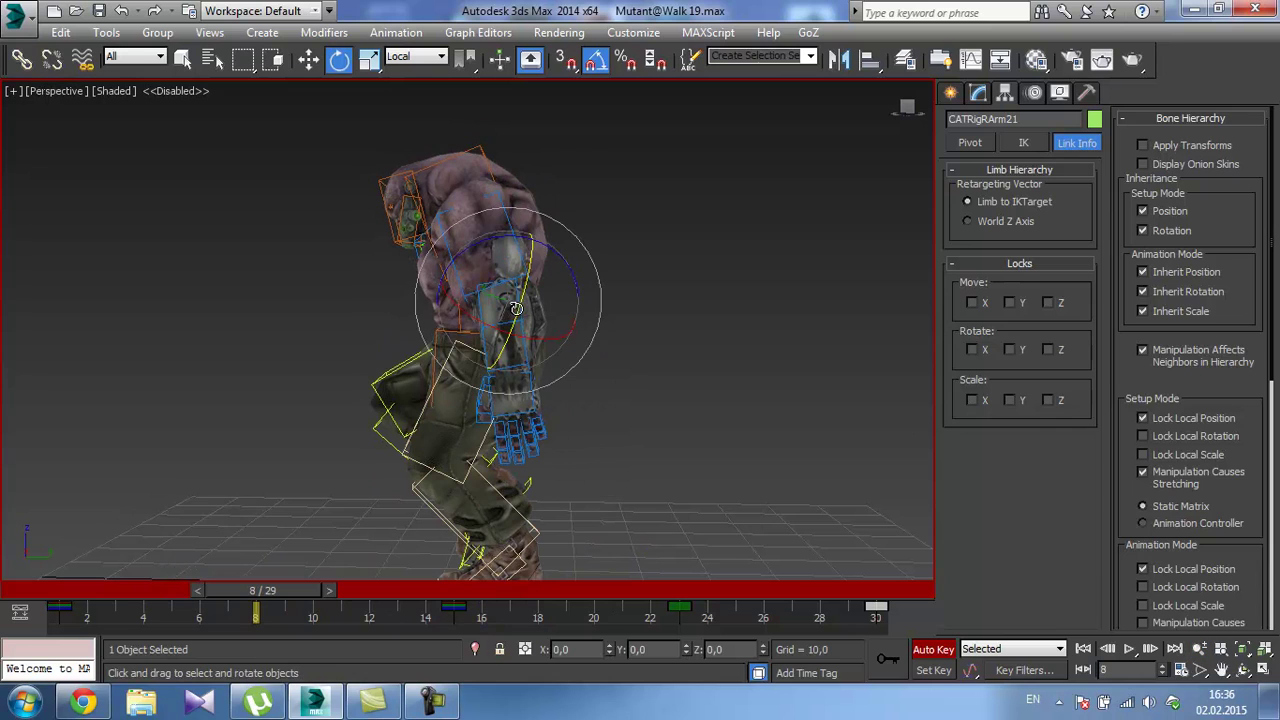
click(512, 308)
alt+middle_drag(510, 308, 510, 332)
drag(539, 341, 567, 339)
key(ctrl+z)
mouse_move(304, 594)
mouse_down()
mouse_move(99, 595)
mouse_move(304, 590)
mouse_up()
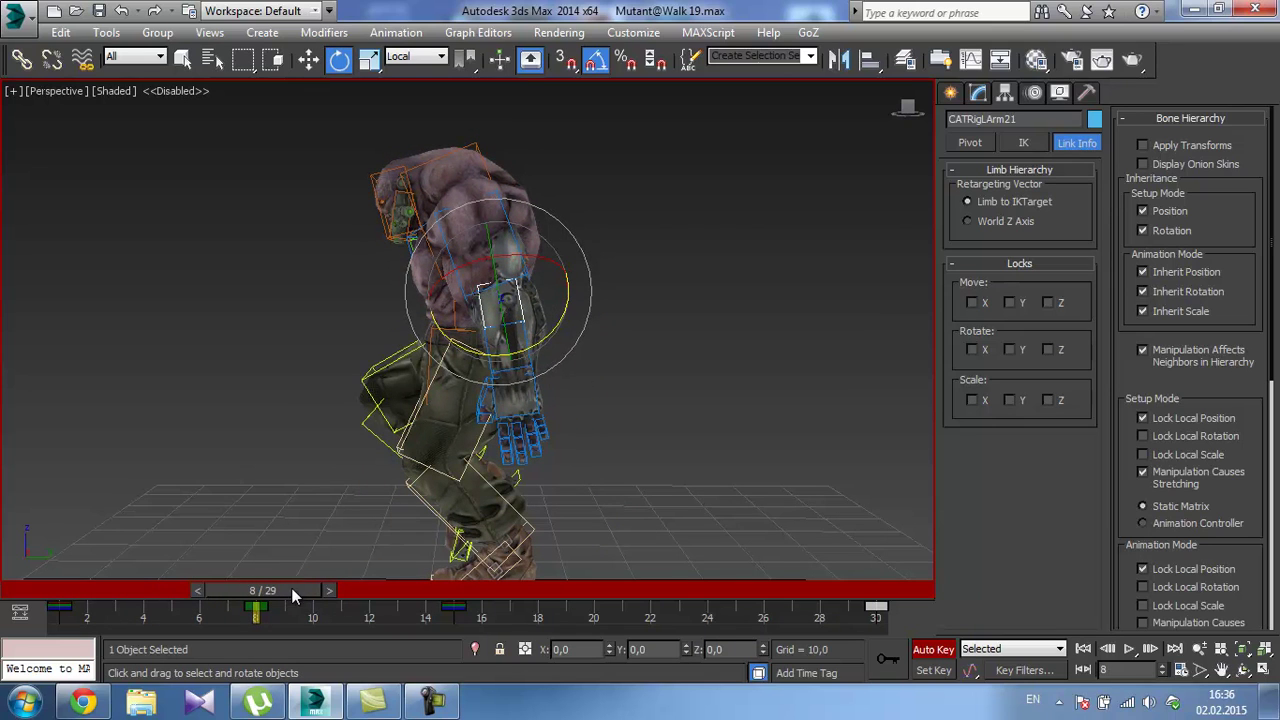
Check the left forearm at frame 15 and bend it 15° around local Z at frame 23.
drag(291, 587, 497, 615)
alt+middle_drag(389, 340, 466, 287)
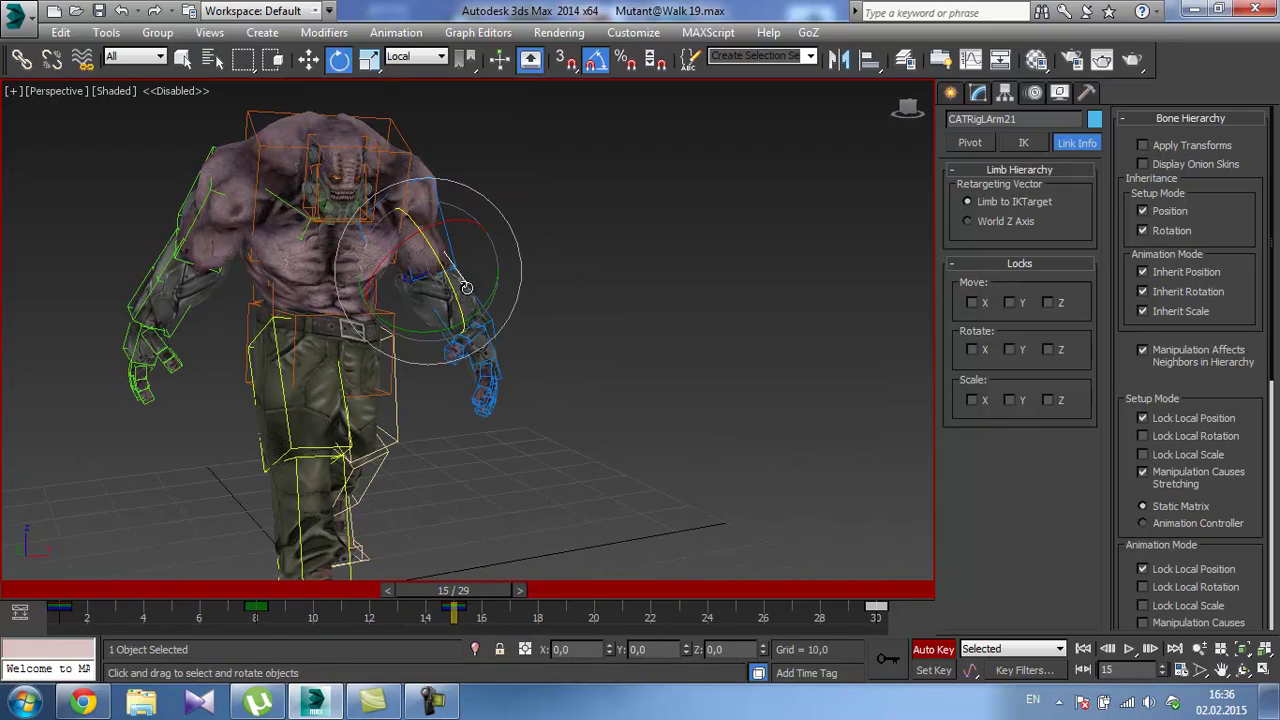
alt+middle_drag(529, 320, 340, 343)
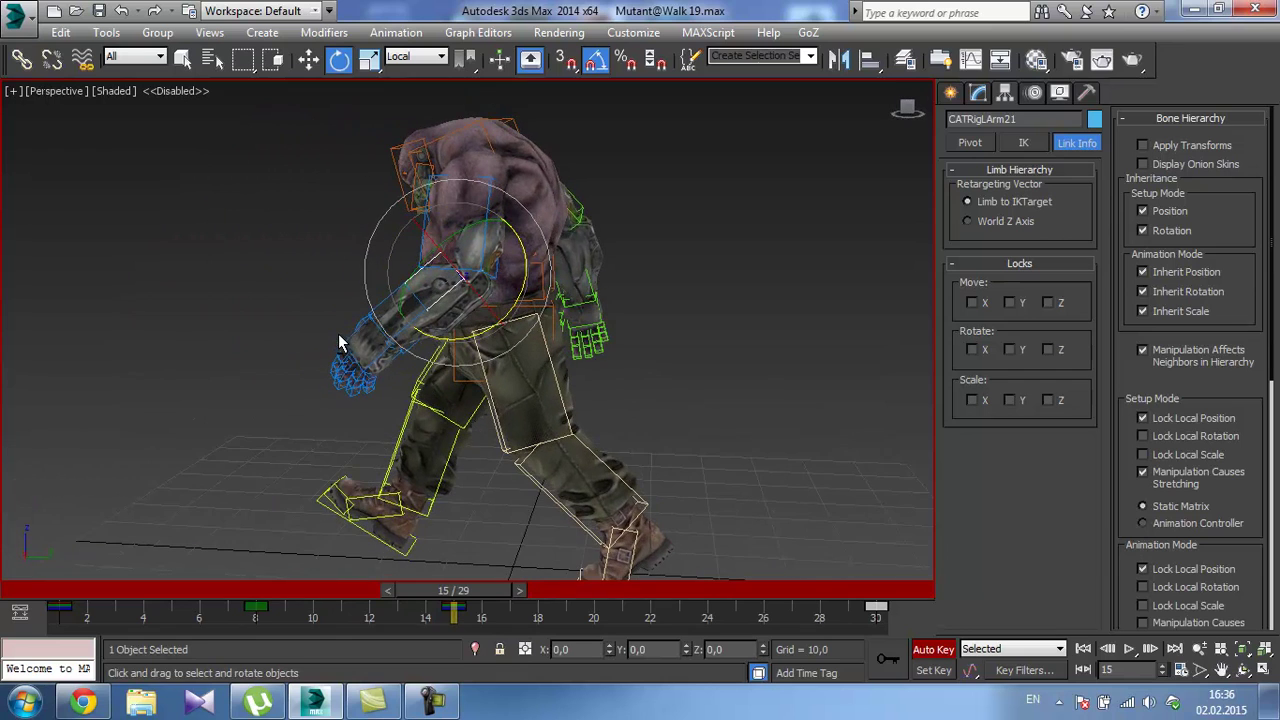
drag(475, 590, 713, 626)
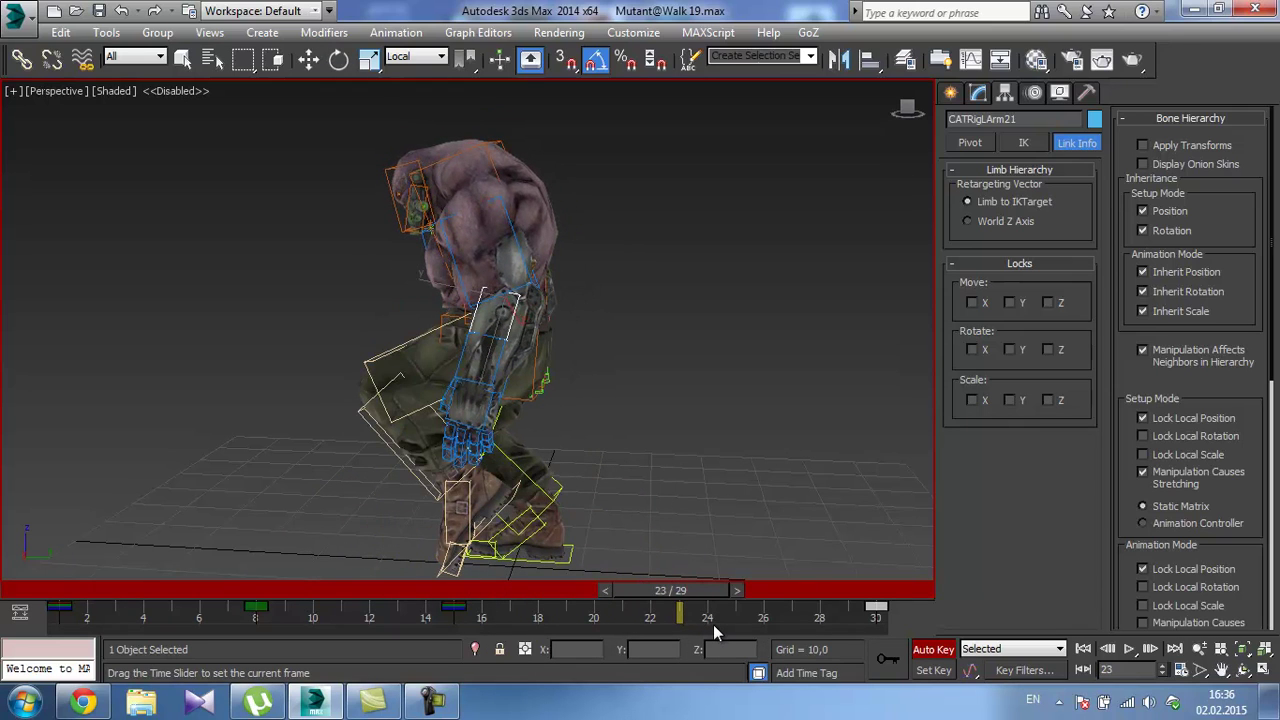
key(e)
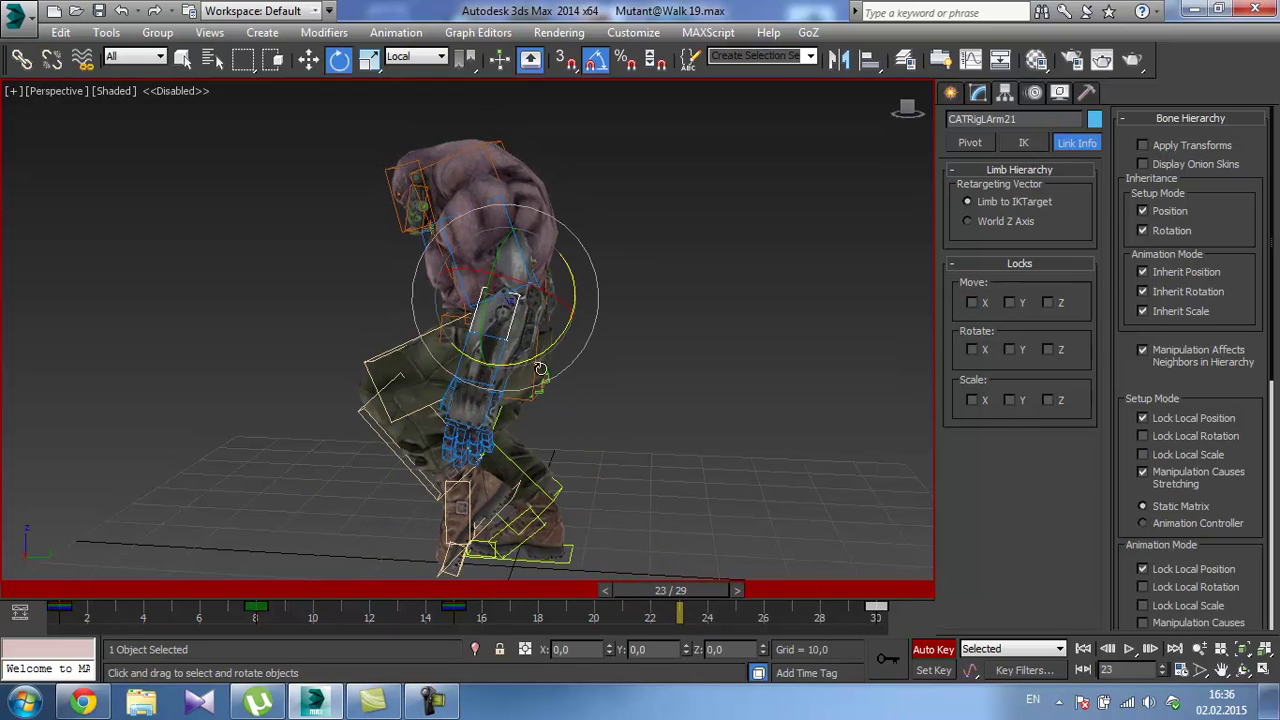
drag(555, 342, 541, 370)
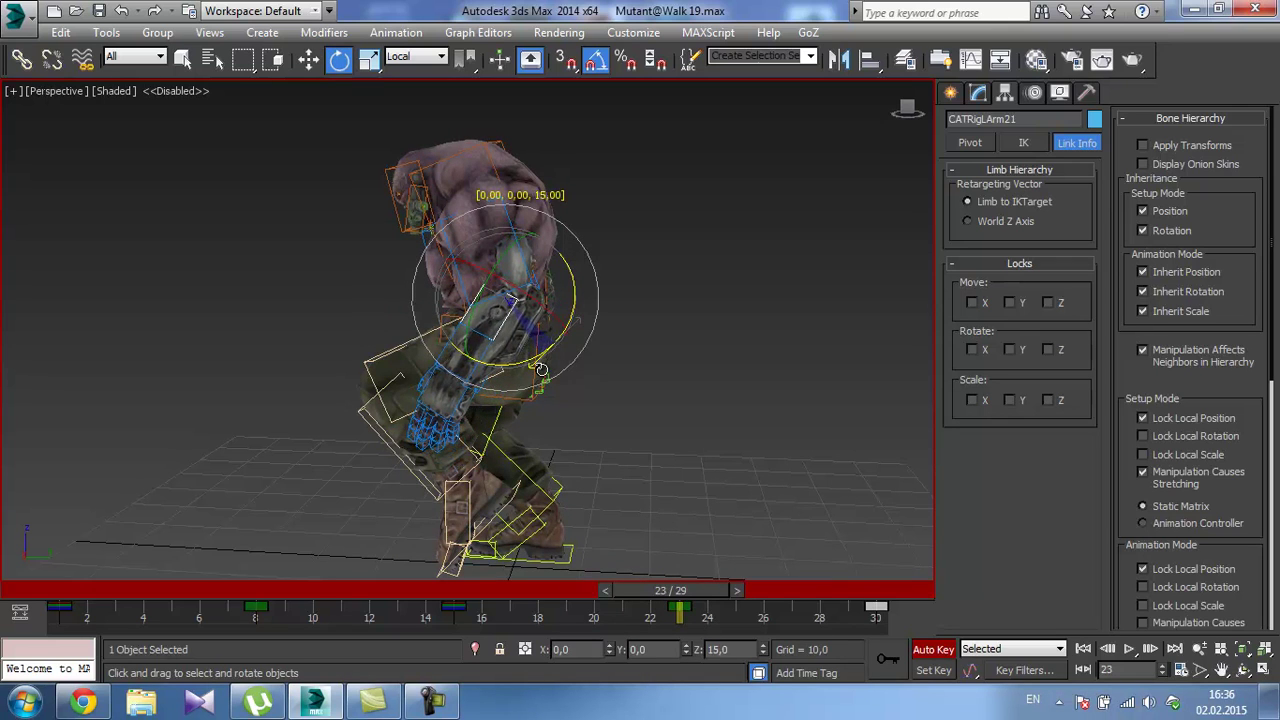
Bend the right forearm forward around local Z at frame 8 and play back the walk loop.
drag(622, 590, 105, 557)
alt+middle_drag(250, 340, 440, 320)
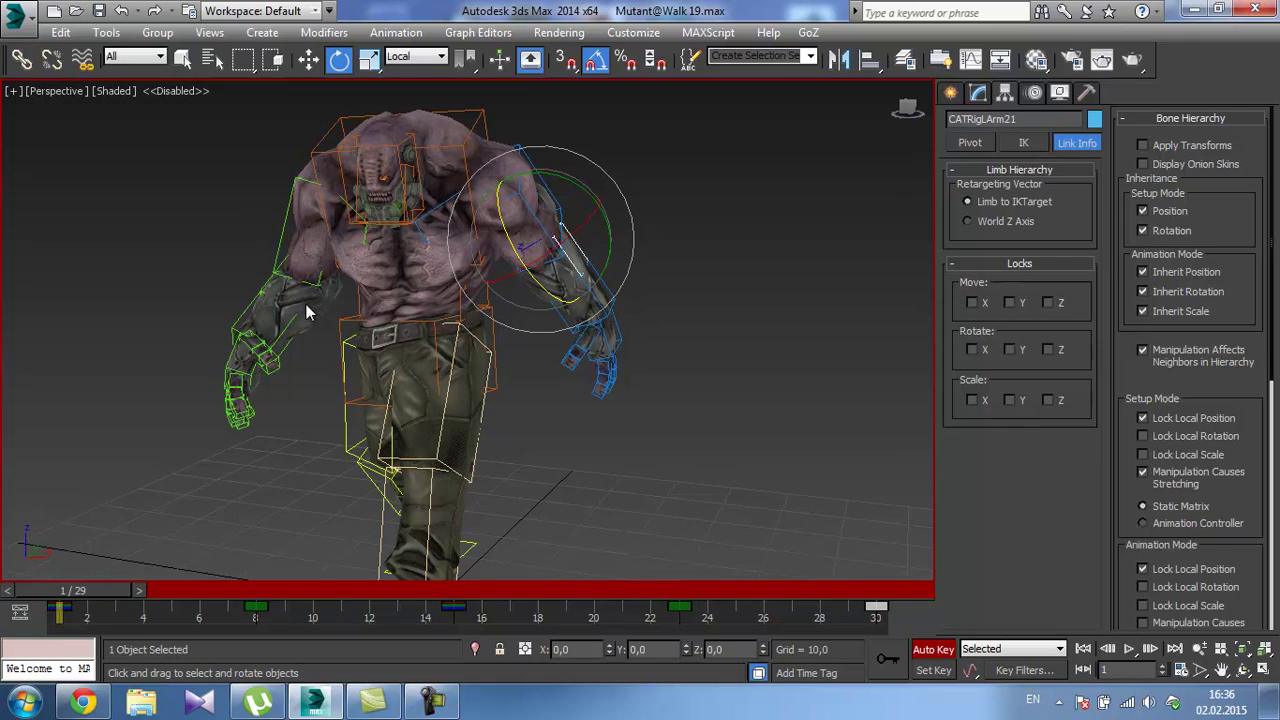
click(307, 313)
alt+middle_drag(307, 313, 431, 311)
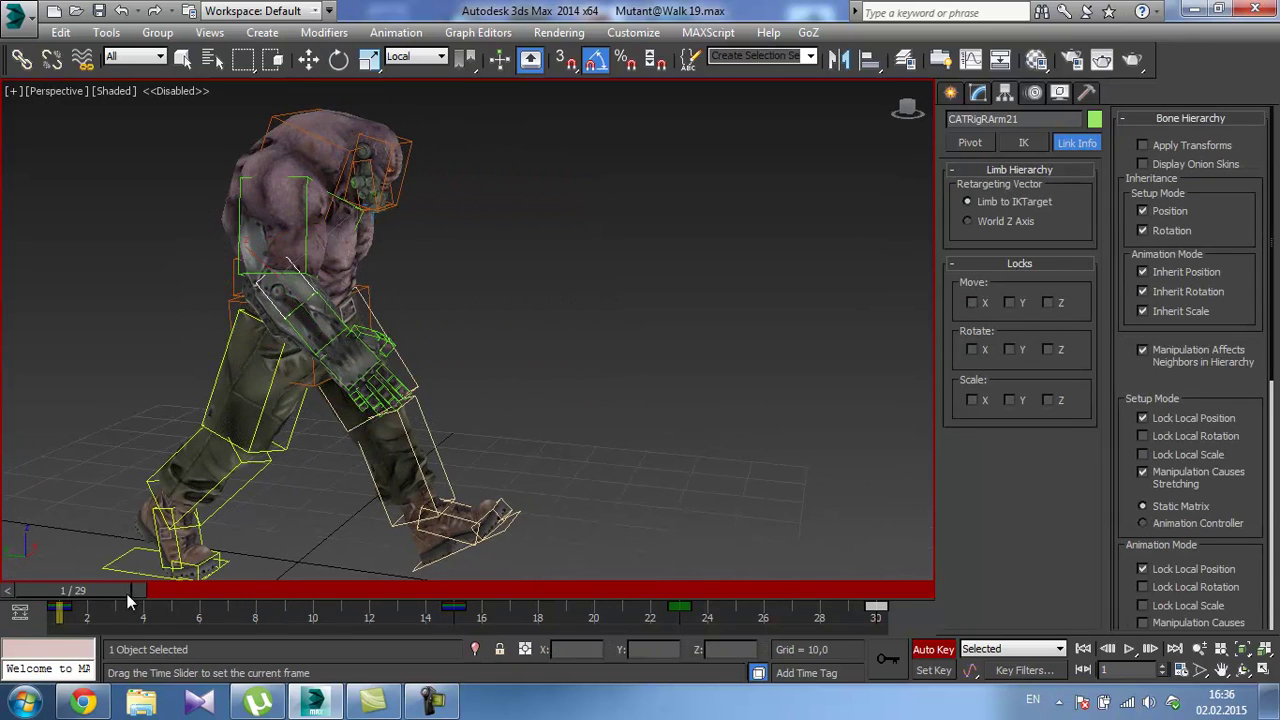
drag(127, 594, 299, 616)
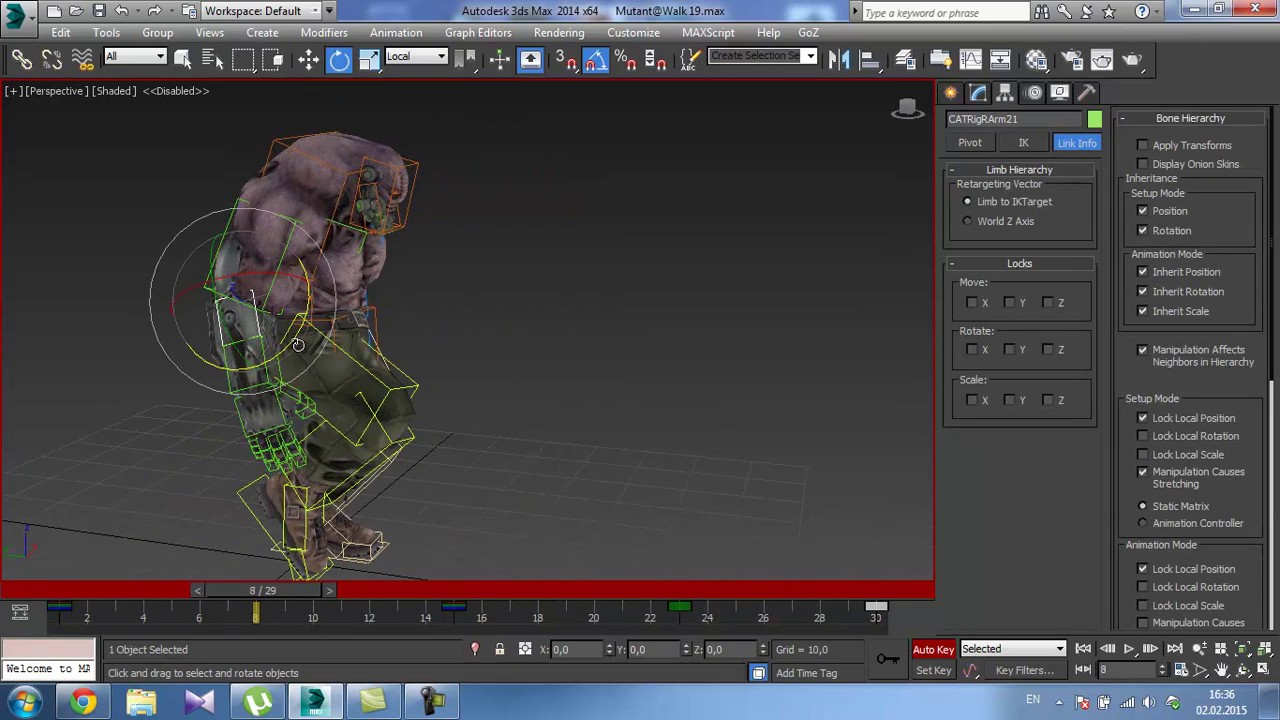
drag(297, 344, 305, 305)
middle_drag(298, 302, 350, 322)
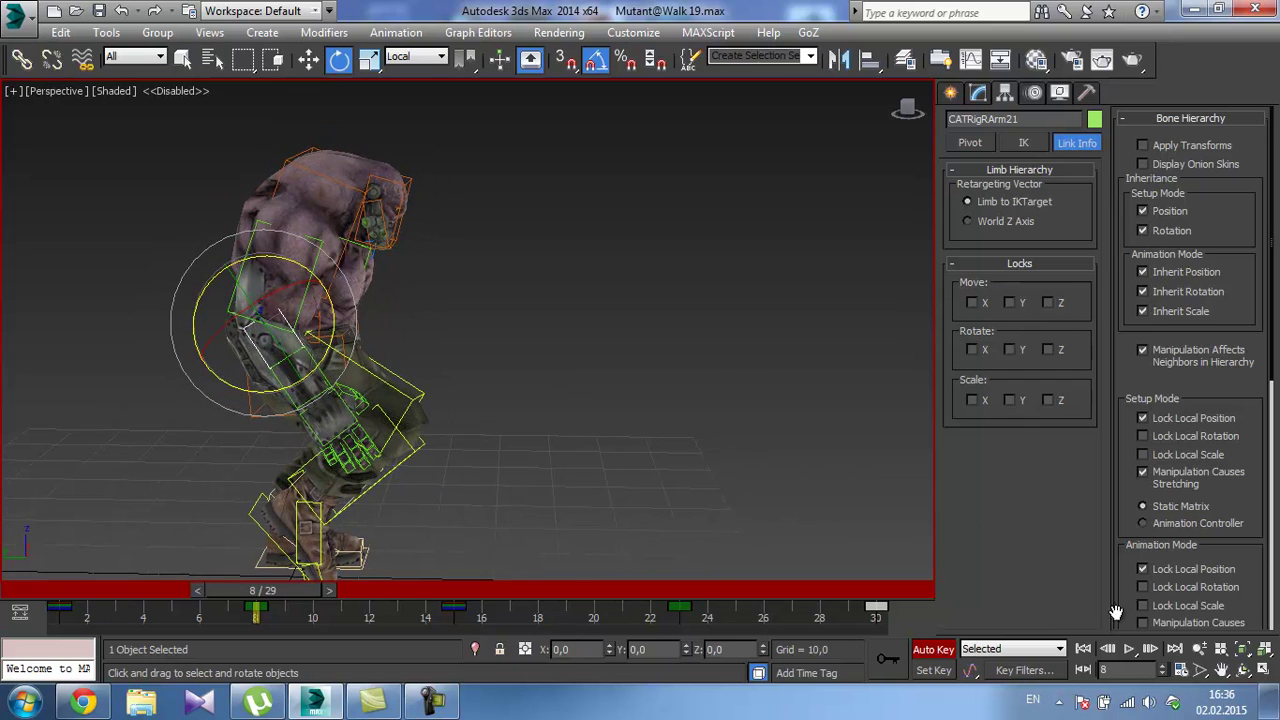
click(1129, 650)
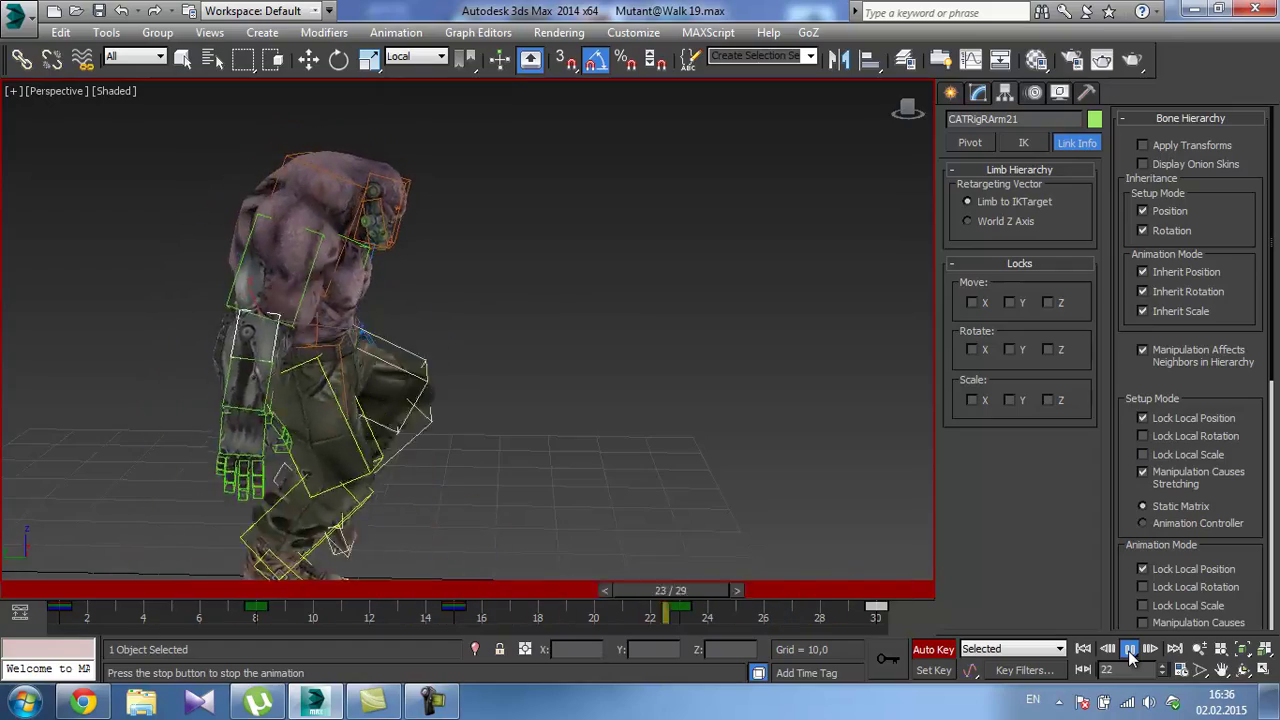
click(1128, 650)
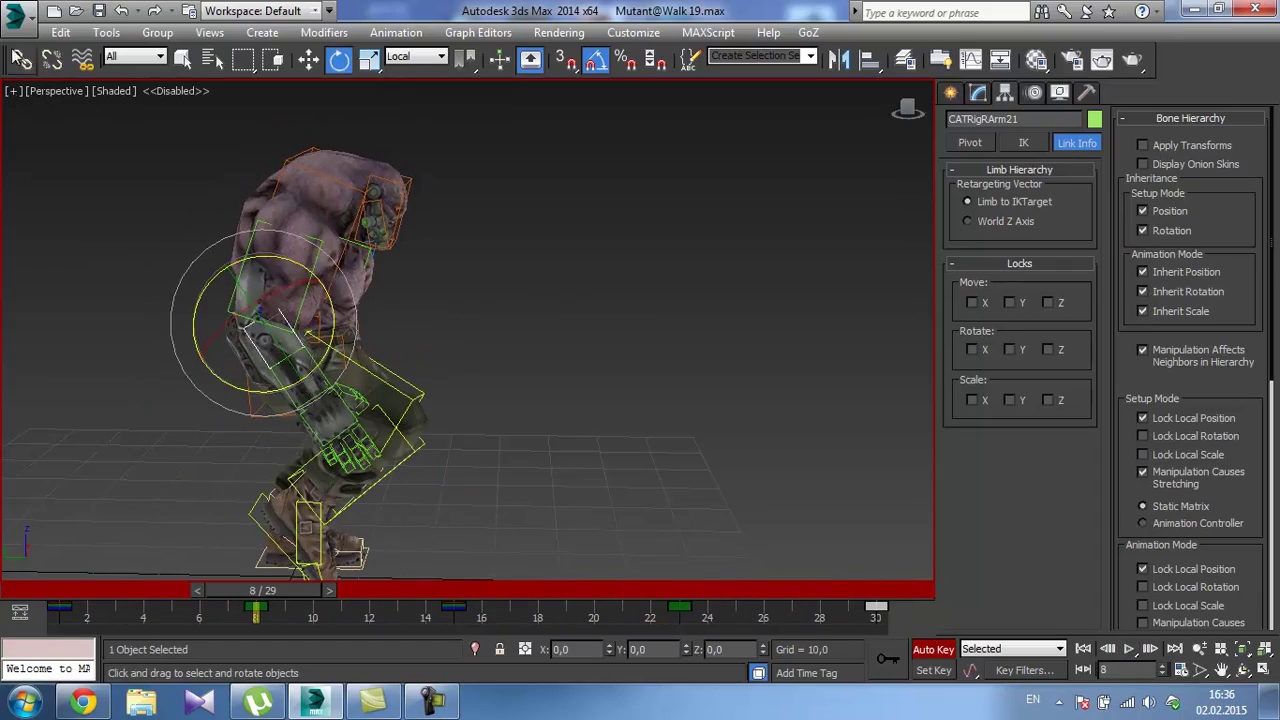
Save the scene as an incremented copy named Mutant@Walk 20.
click(17, 14)
click(50, 224)
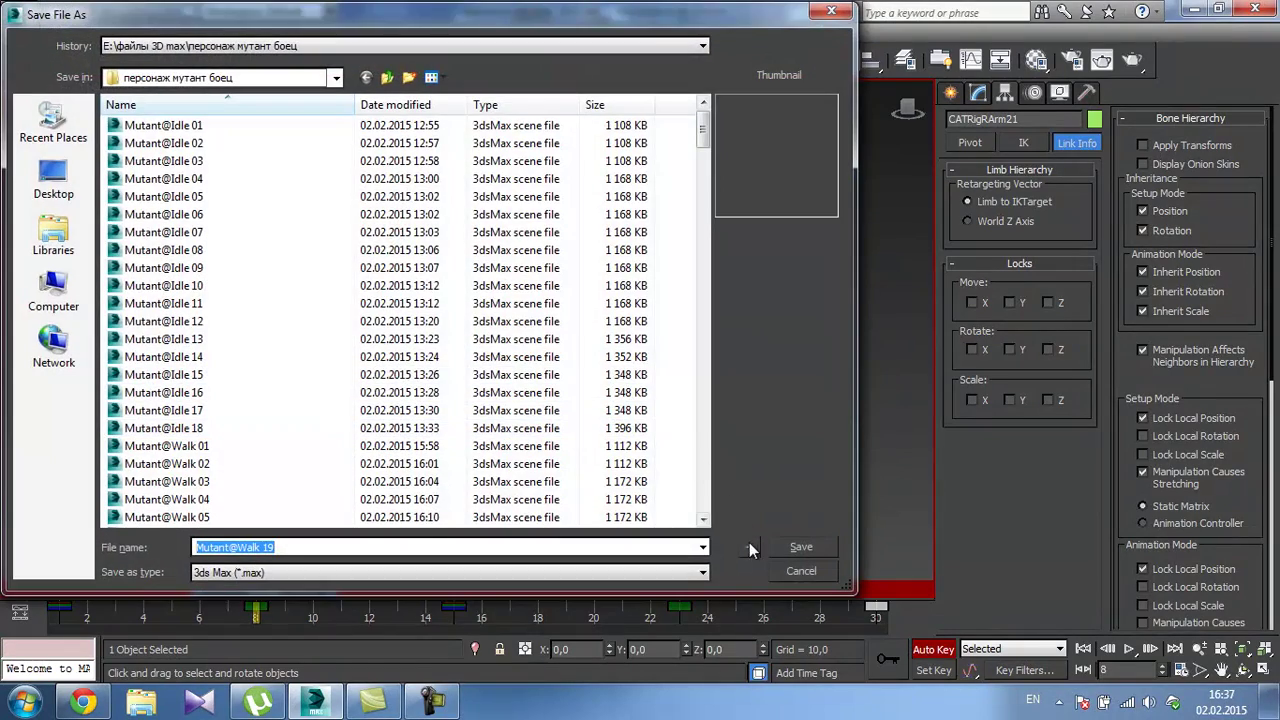
click(745, 545)
Rotate the right palm 9° around local Y at frame 8.
click(345, 409)
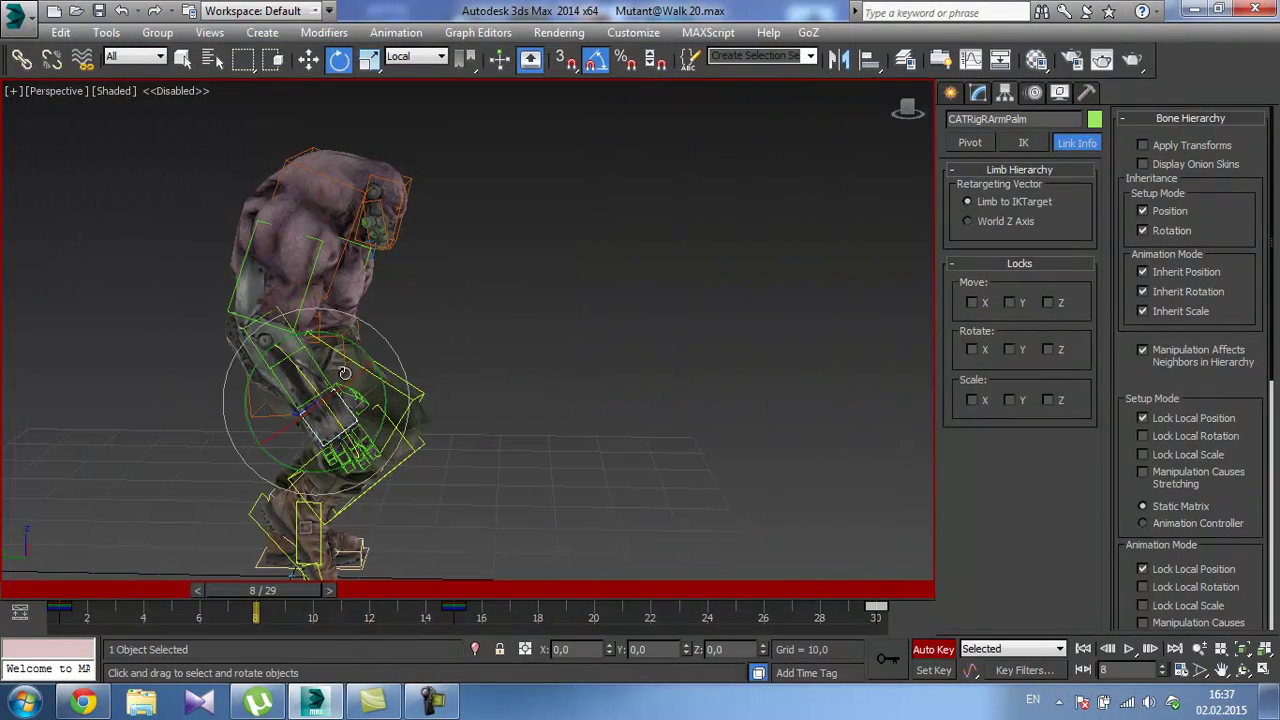
scroll(350, 380, up, 3)
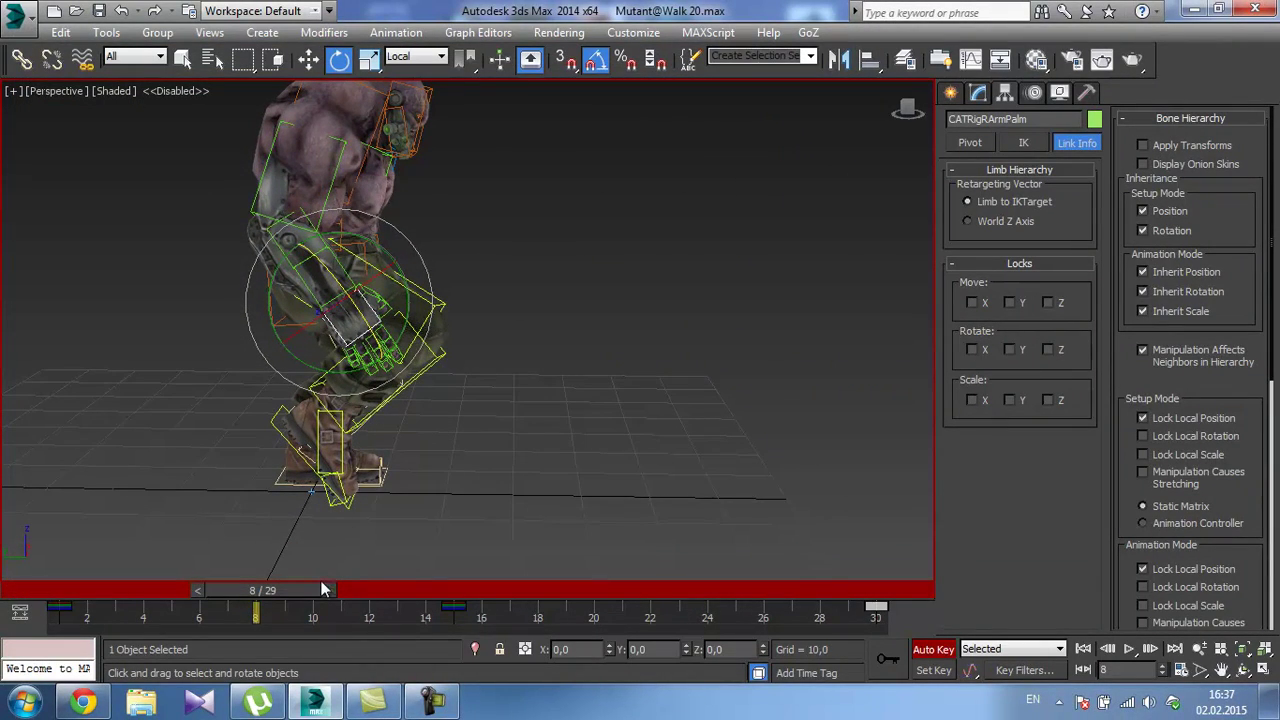
mouse_move(322, 590)
mouse_down()
mouse_move(114, 570)
mouse_move(308, 577)
mouse_move(250, 591)
mouse_move(300, 590)
mouse_up()
key(e)
drag(406, 304, 407, 297)
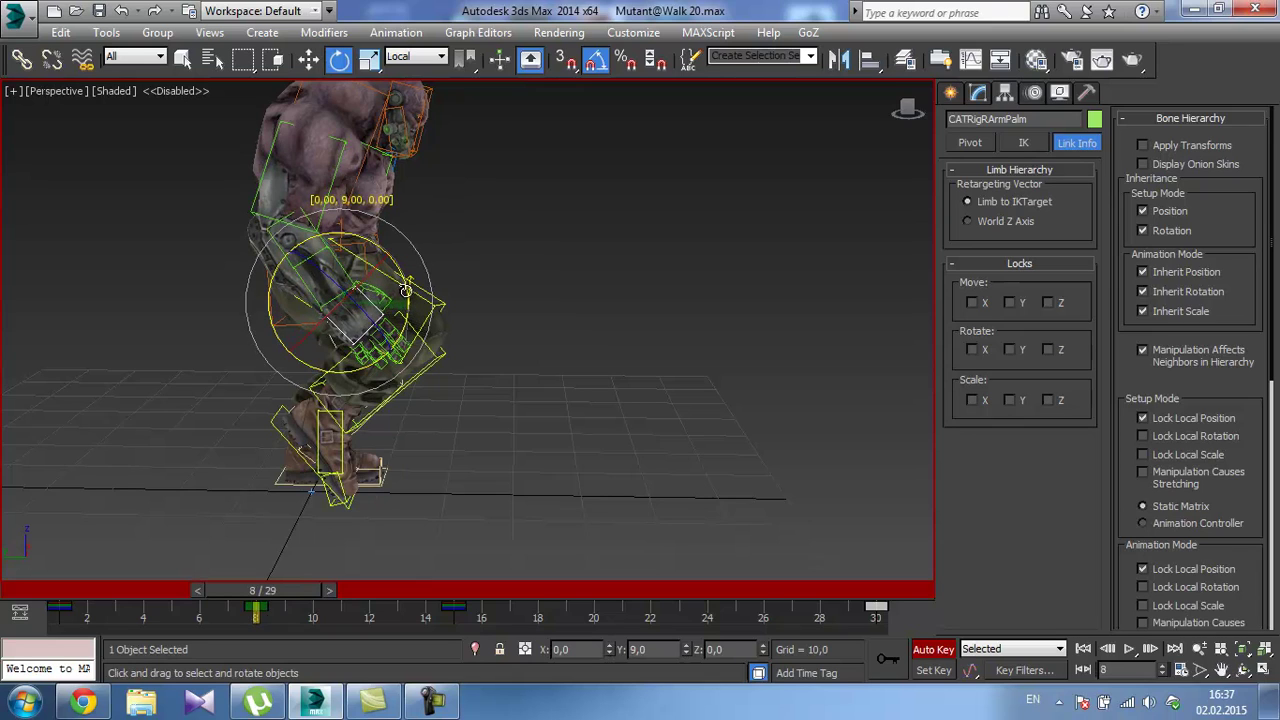
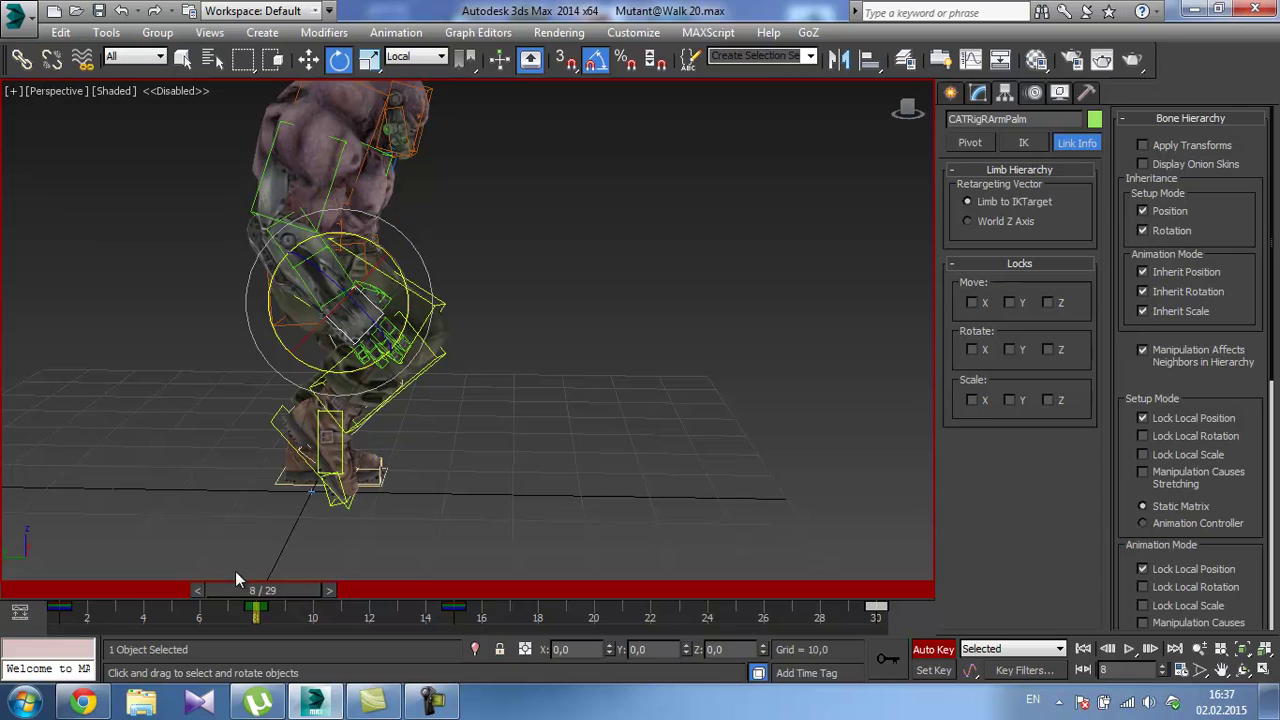
Rotate the right palm backward around local Y at frame 23 and play back the hand motion.
drag(246, 589, 667, 608)
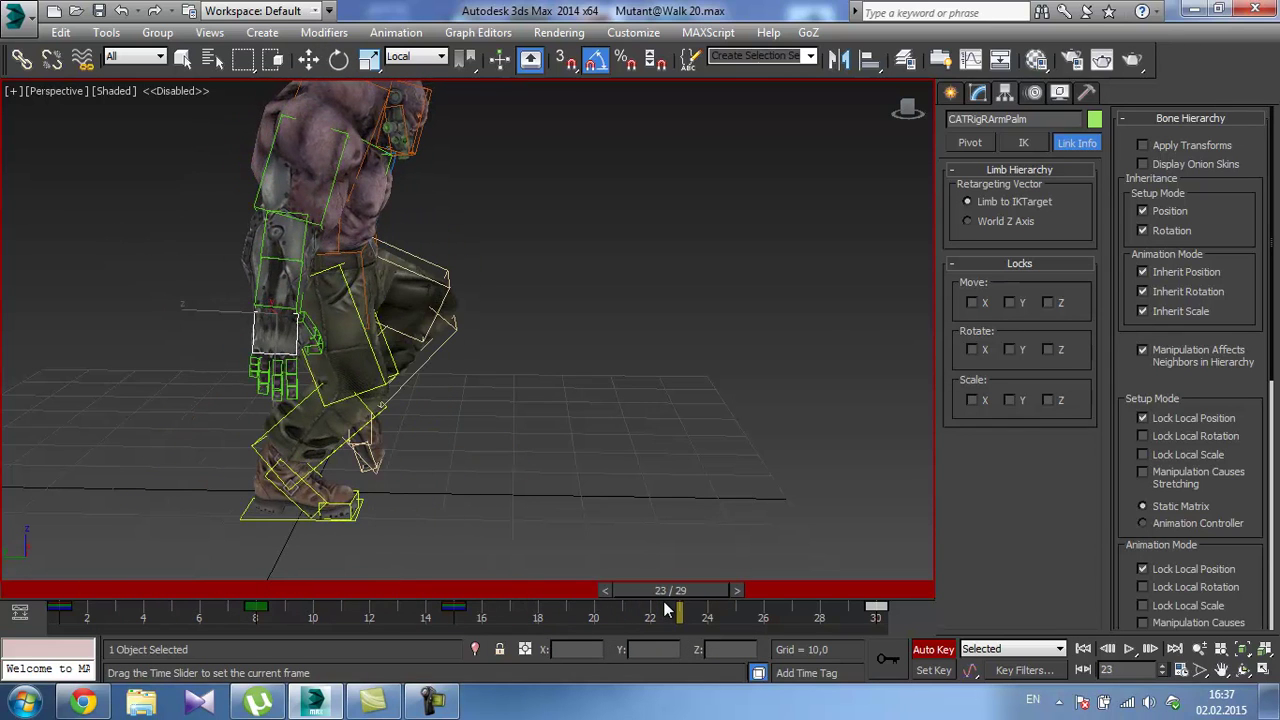
key(e)
drag(340, 352, 330, 366)
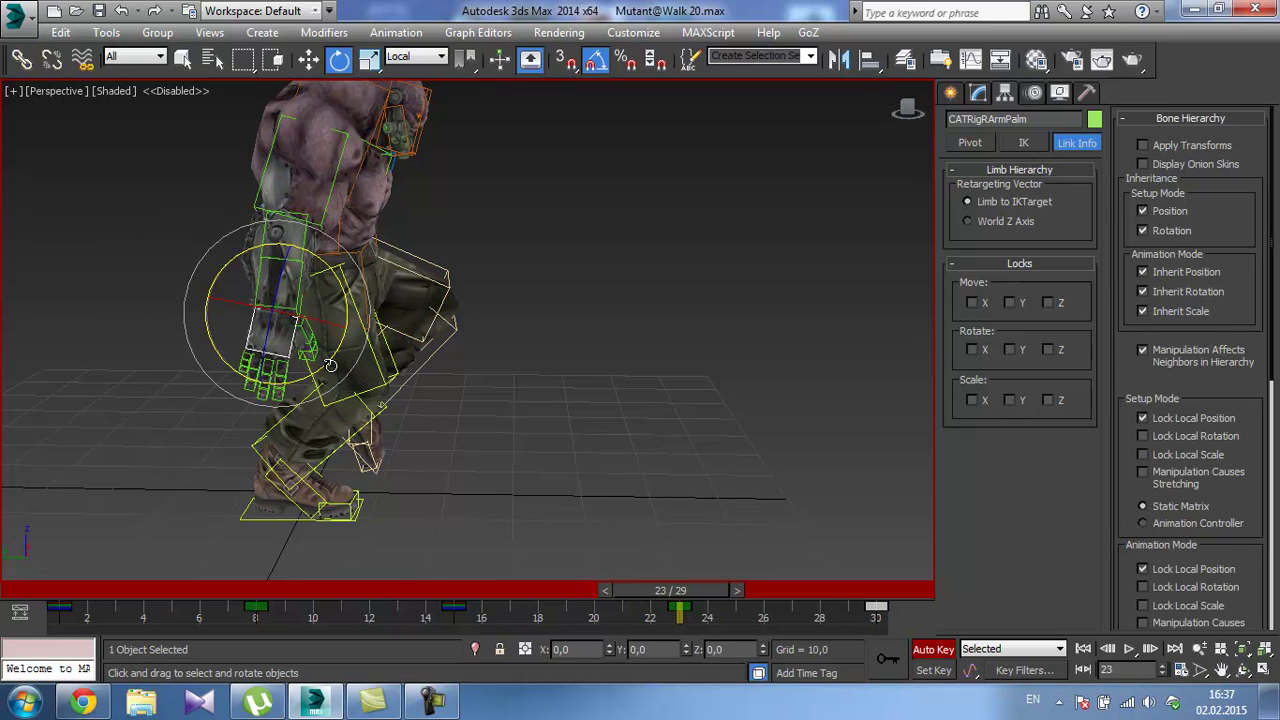
click(1126, 649)
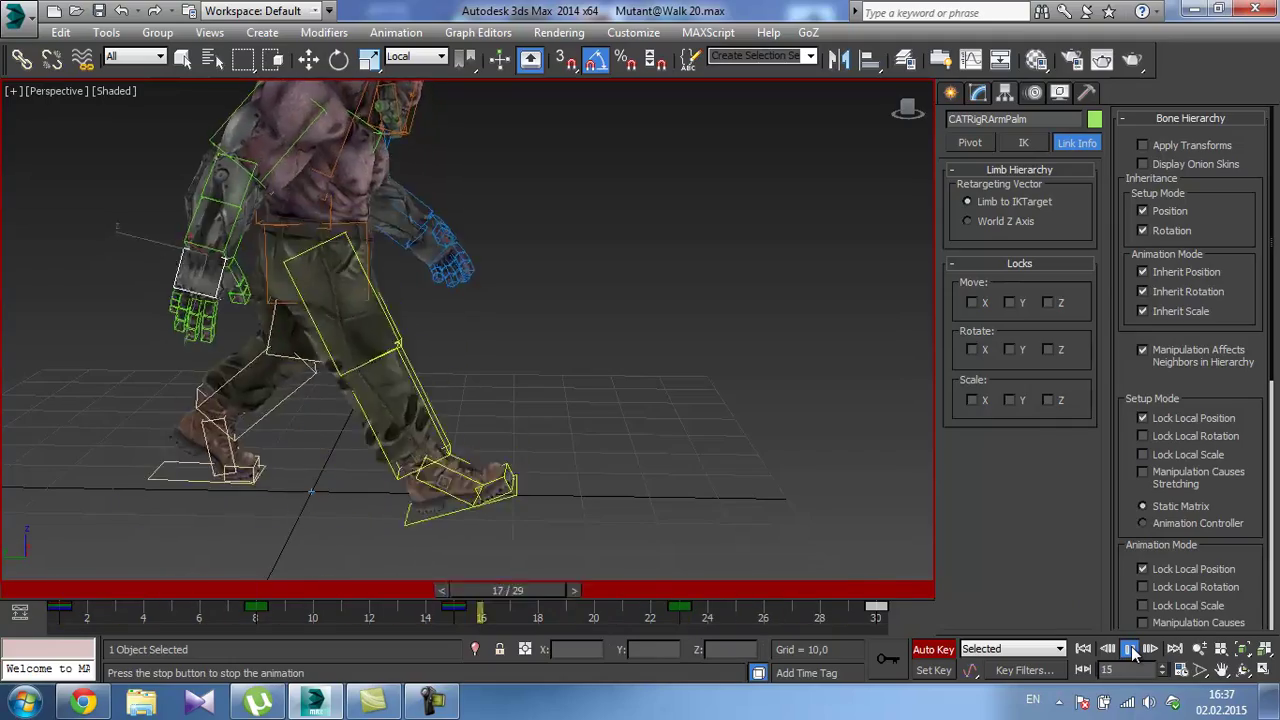
click(1129, 649)
Rotate the left palm around its local Y axis at frame 8.
alt+middle_drag(800, 460, 306, 354)
click(453, 391)
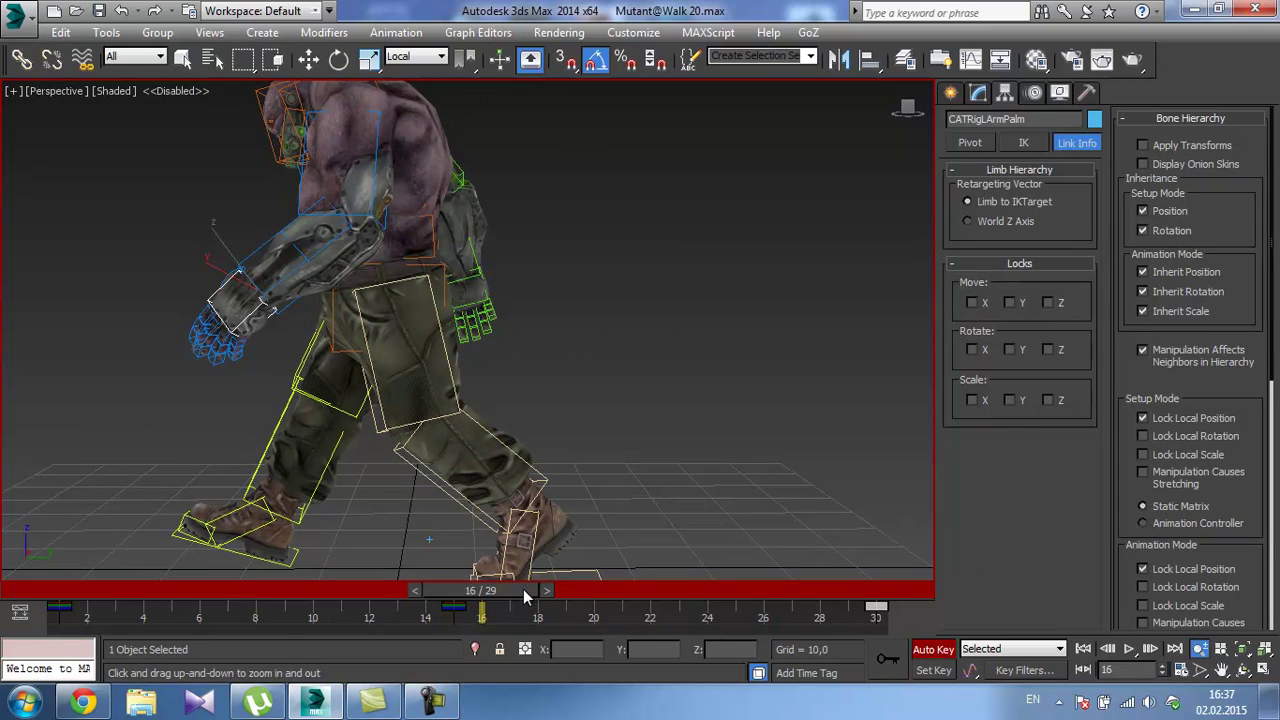
drag(523, 589, 306, 592)
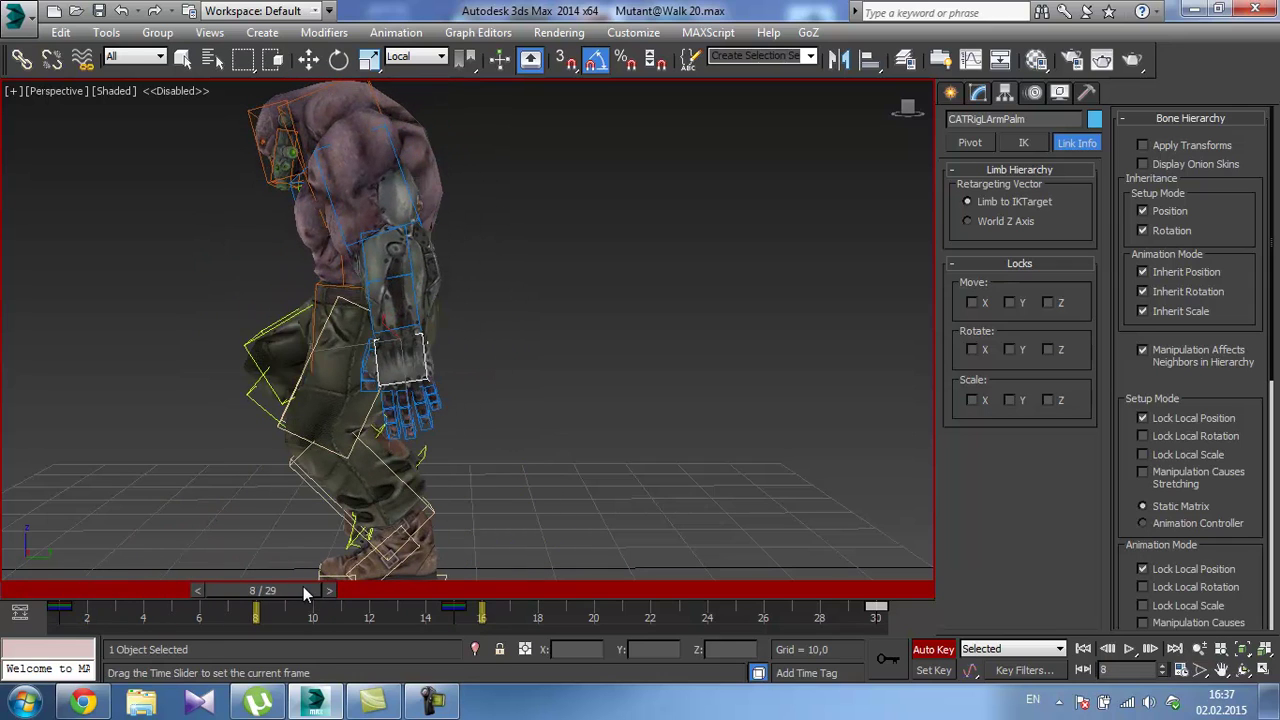
key(e)
drag(457, 382, 471, 368)
Rotate the left palm -10° around local Y at frame 23.
drag(297, 590, 705, 630)
key(e)
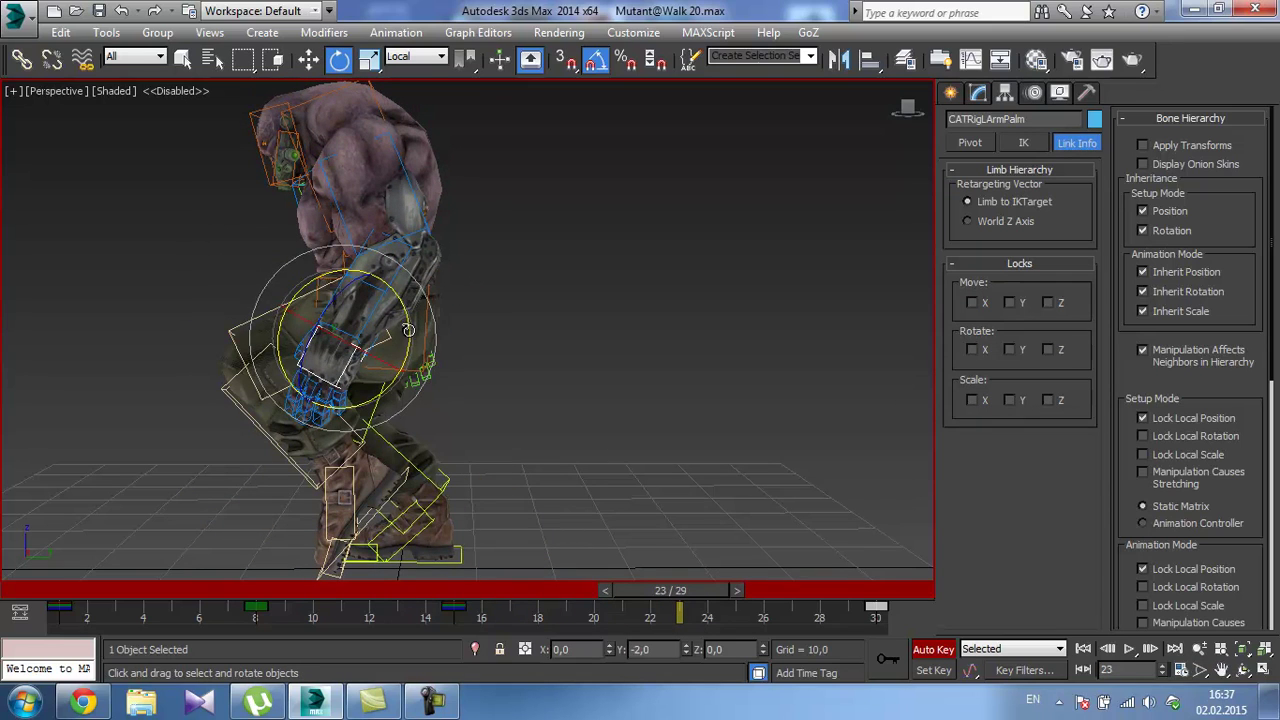
drag(408, 330, 405, 349)
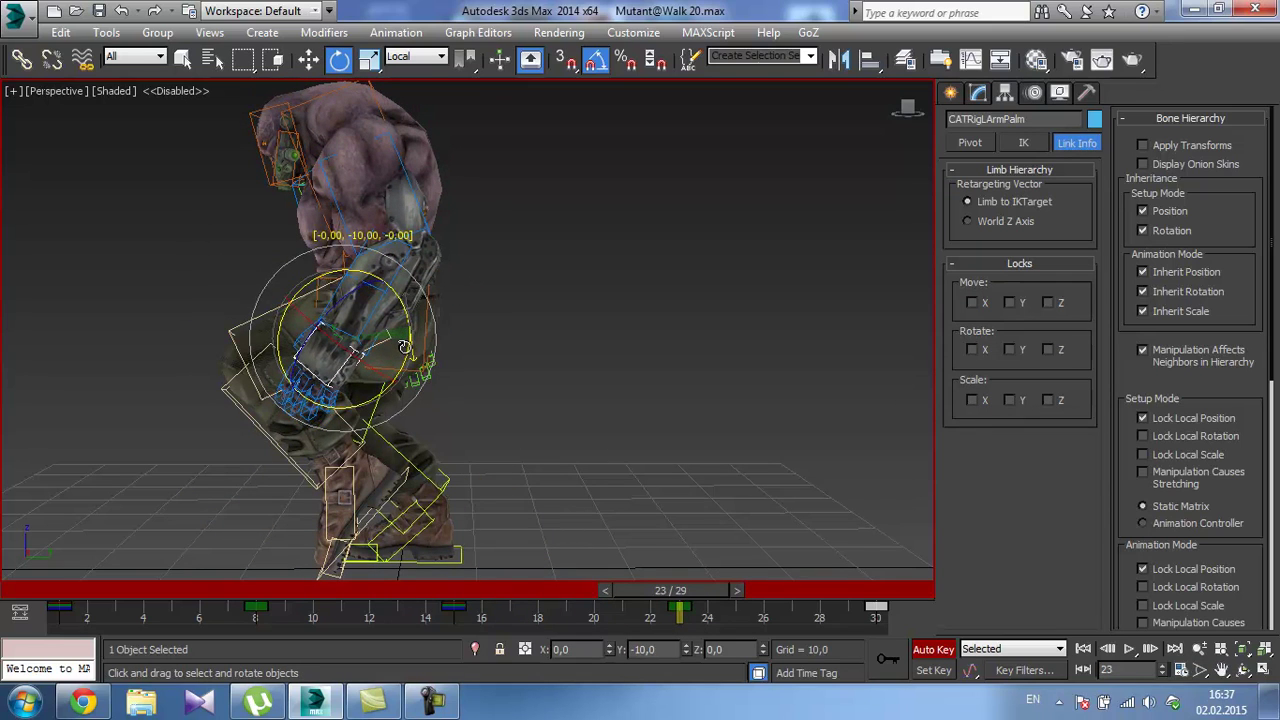
Examine the pose and the left foot platform's keys between frames 3 and 8.
drag(669, 590, 178, 560)
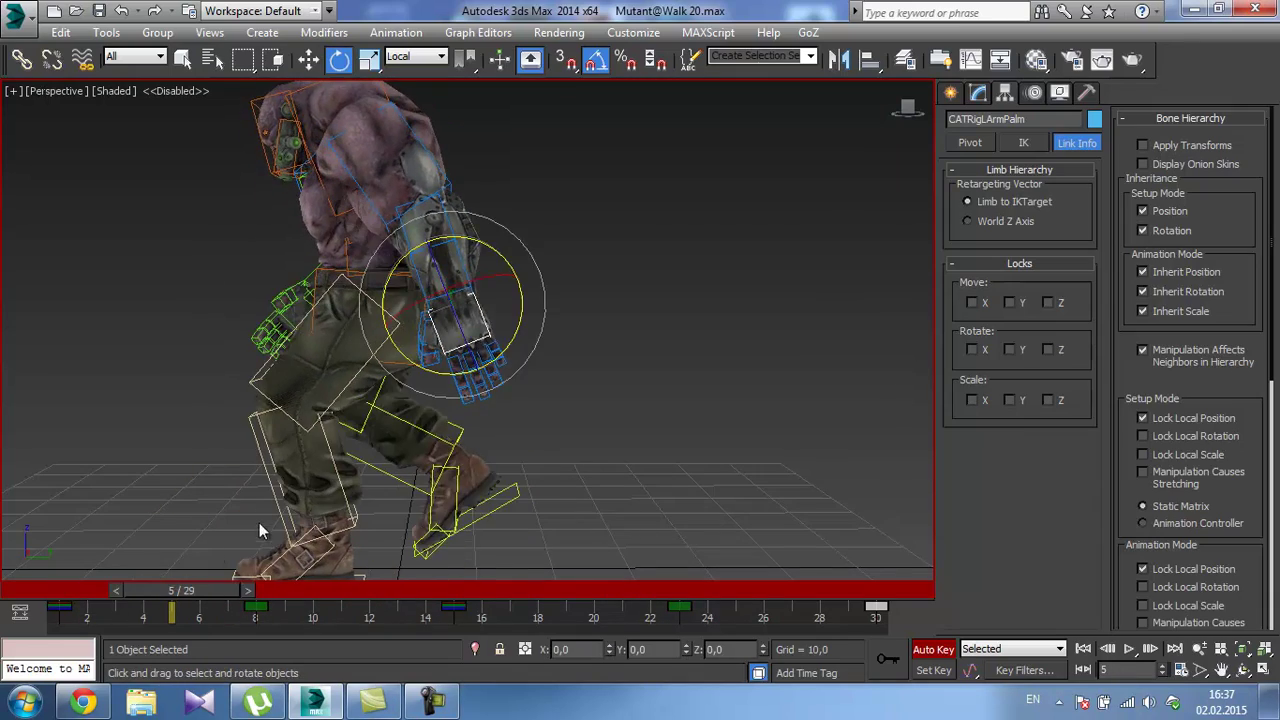
middle_drag(259, 522, 330, 405)
ctrl+alt+middle_drag(330, 405, 327, 357)
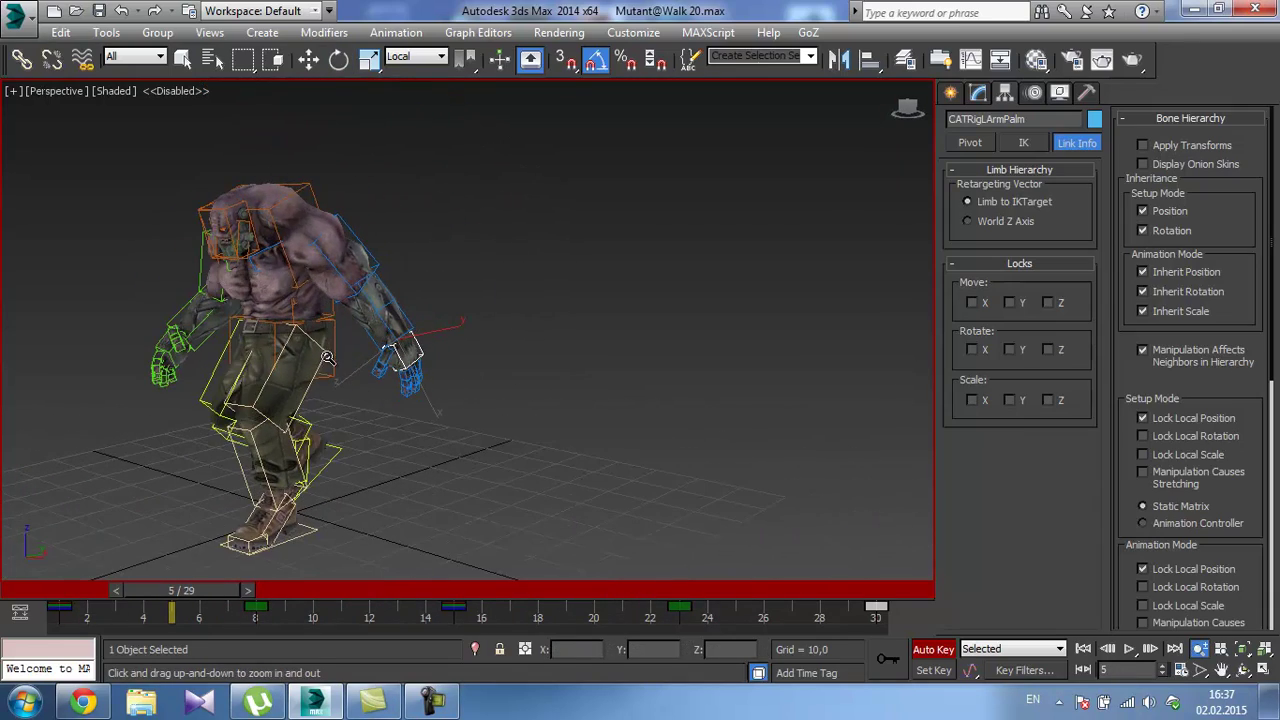
drag(223, 590, 310, 590)
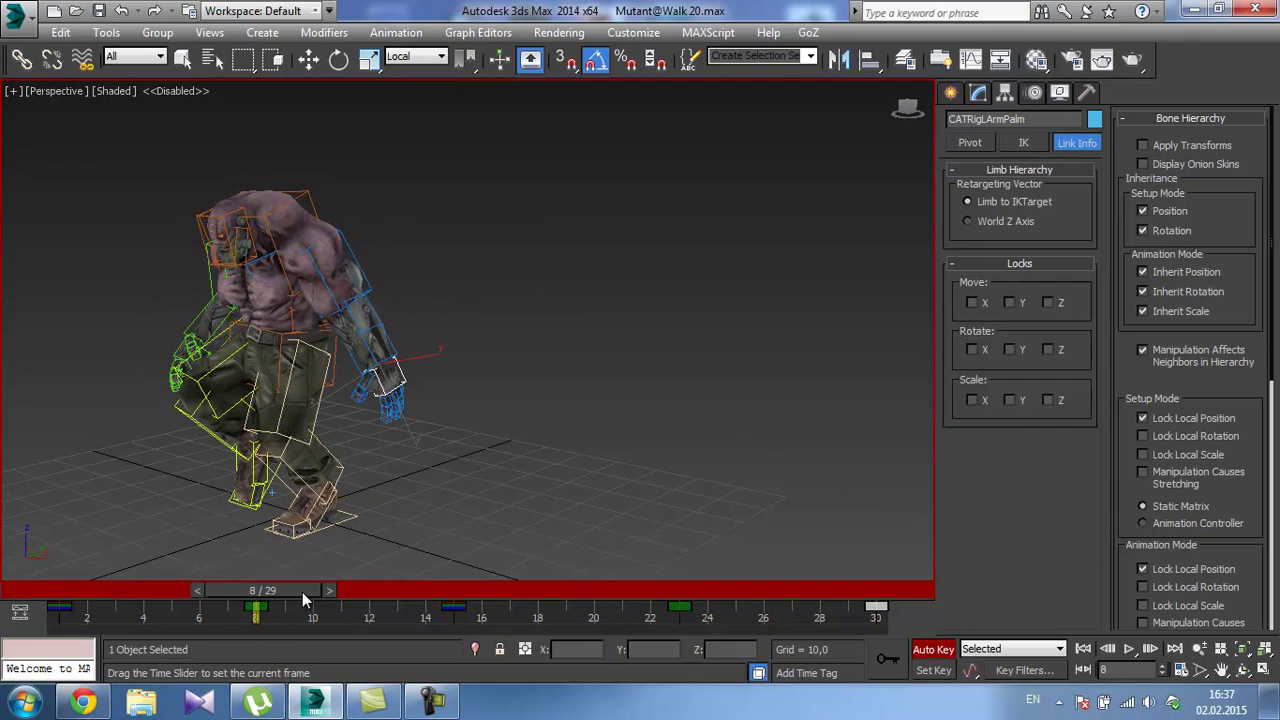
key(e)
click(343, 516)
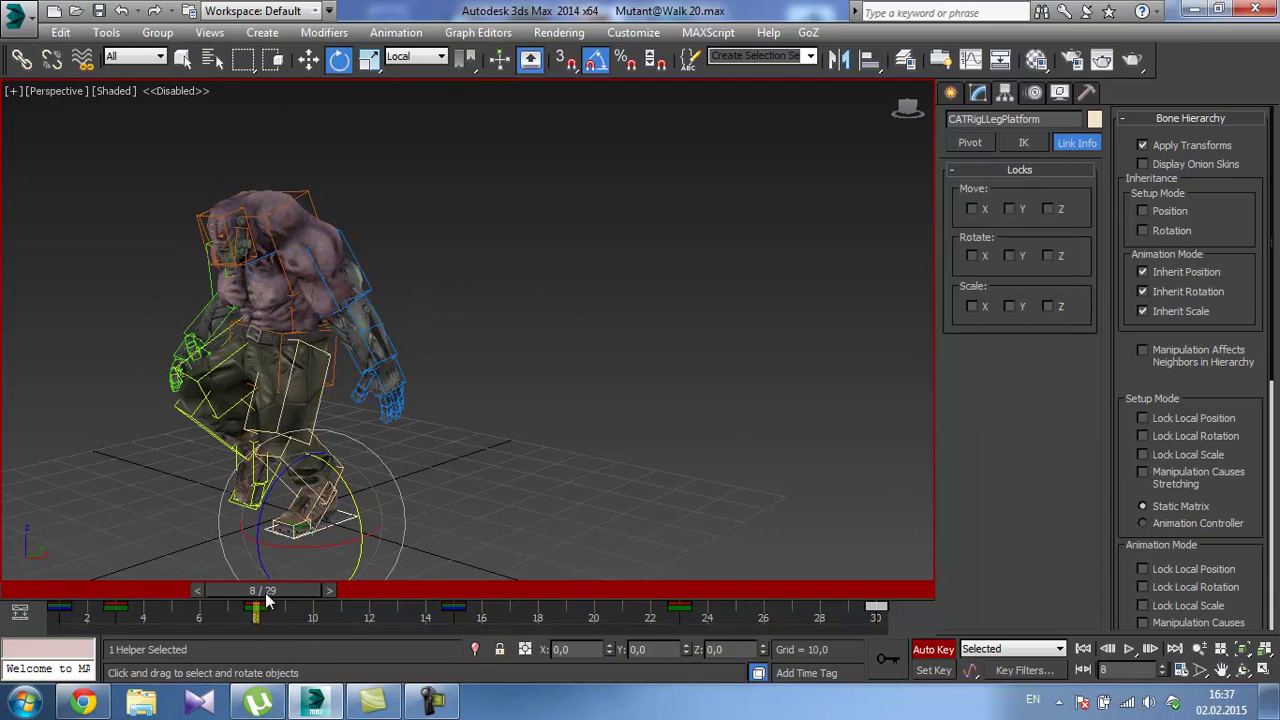
drag(266, 594, 125, 590)
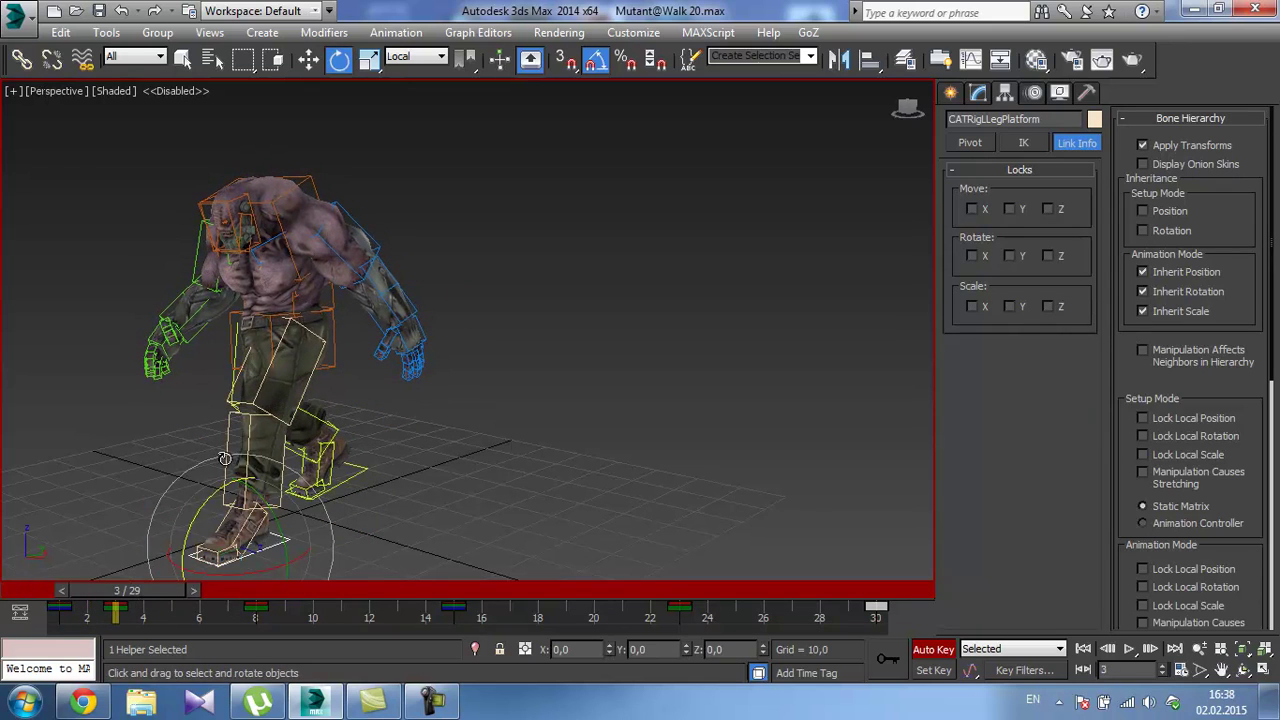
alt+middle_drag(270, 342, 456, 331)
Play back the walk loop and examine the hand motion from both sides and the front.
click(1136, 649)
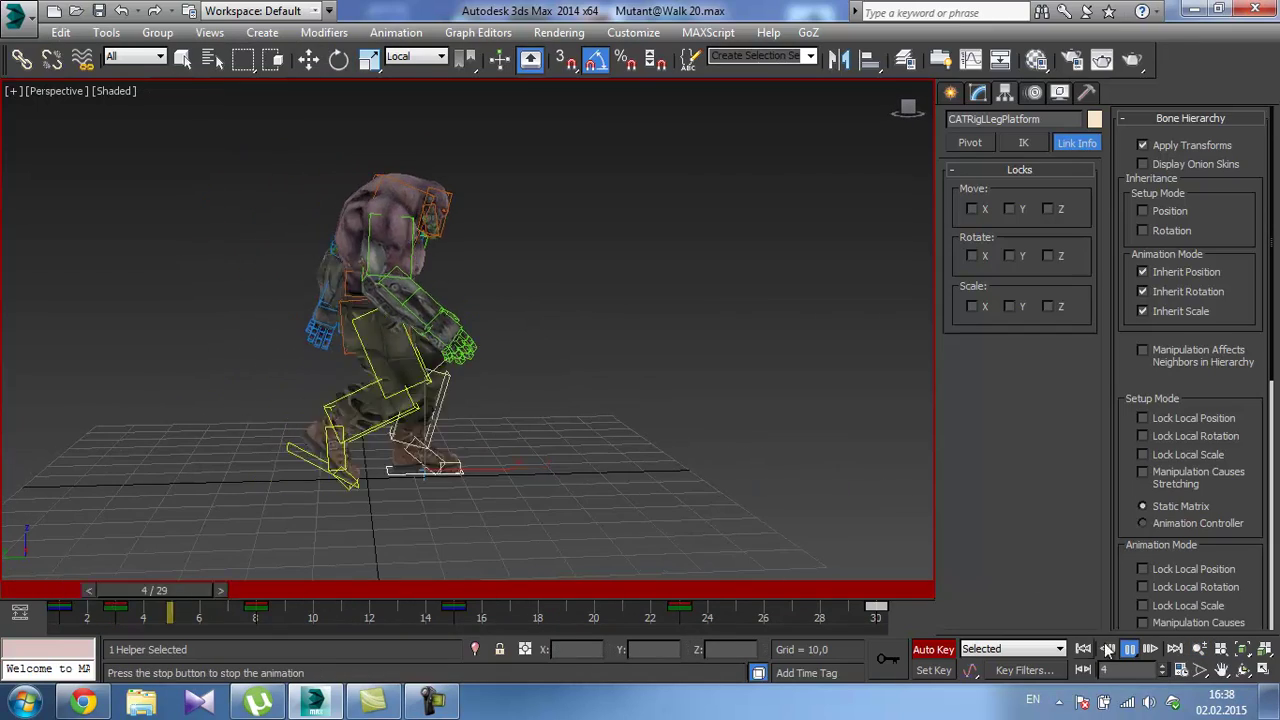
alt+middle_drag(586, 289, 356, 318)
scroll(491, 301, up, 5)
alt+middle_drag(491, 301, 440, 309)
scroll(368, 298, down, 6)
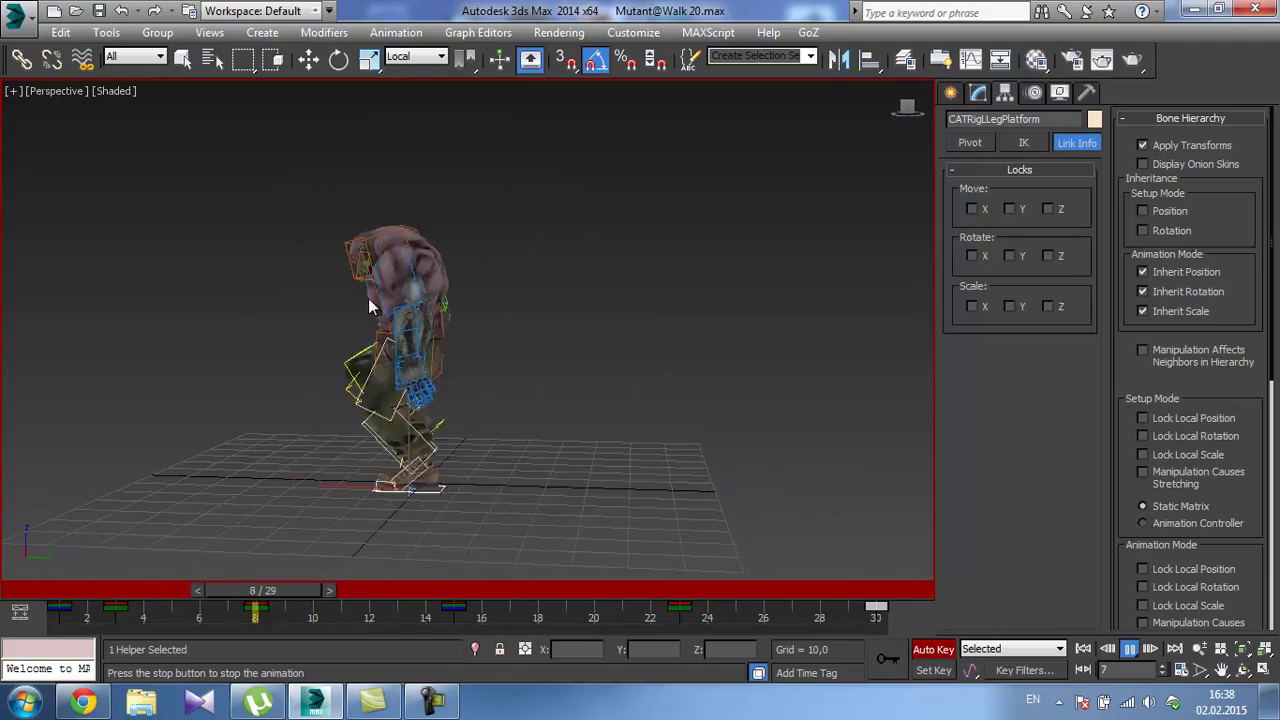
scroll(384, 381, up, 6)
scroll(388, 313, down, 6)
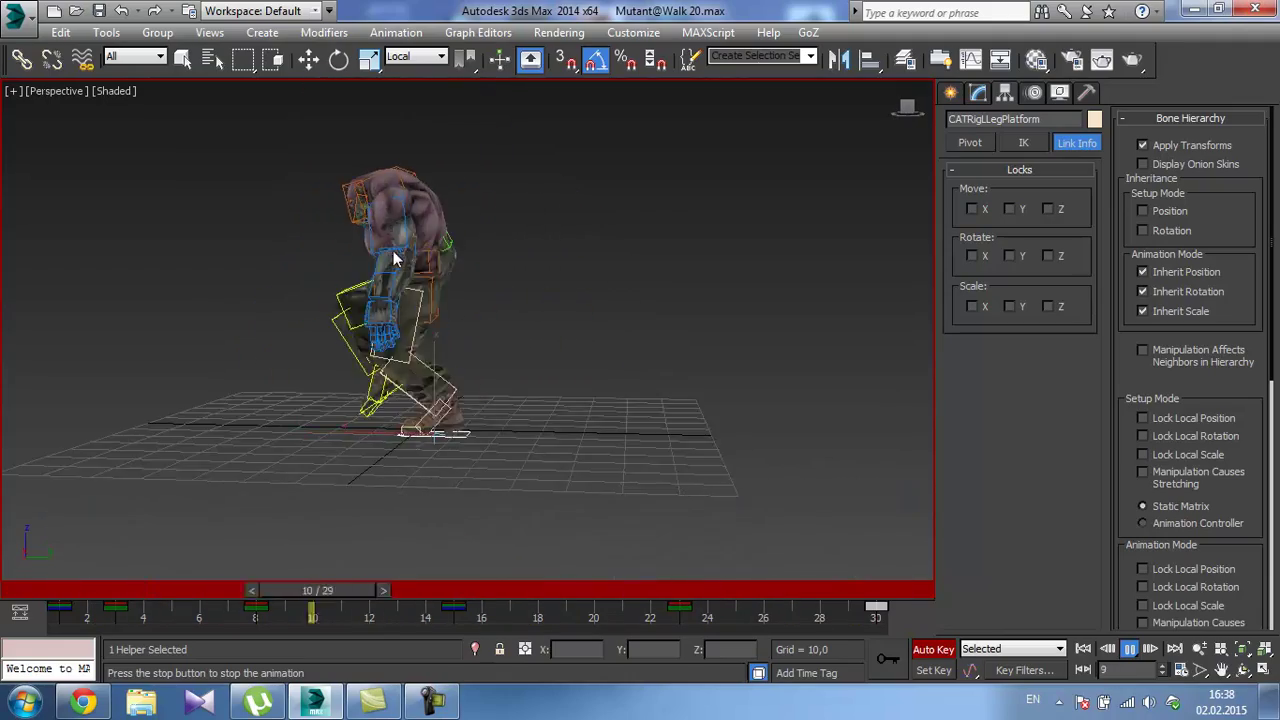
alt+middle_drag(388, 313, 588, 276)
scroll(228, 278, up, 2)
scroll(439, 219, up, 5)
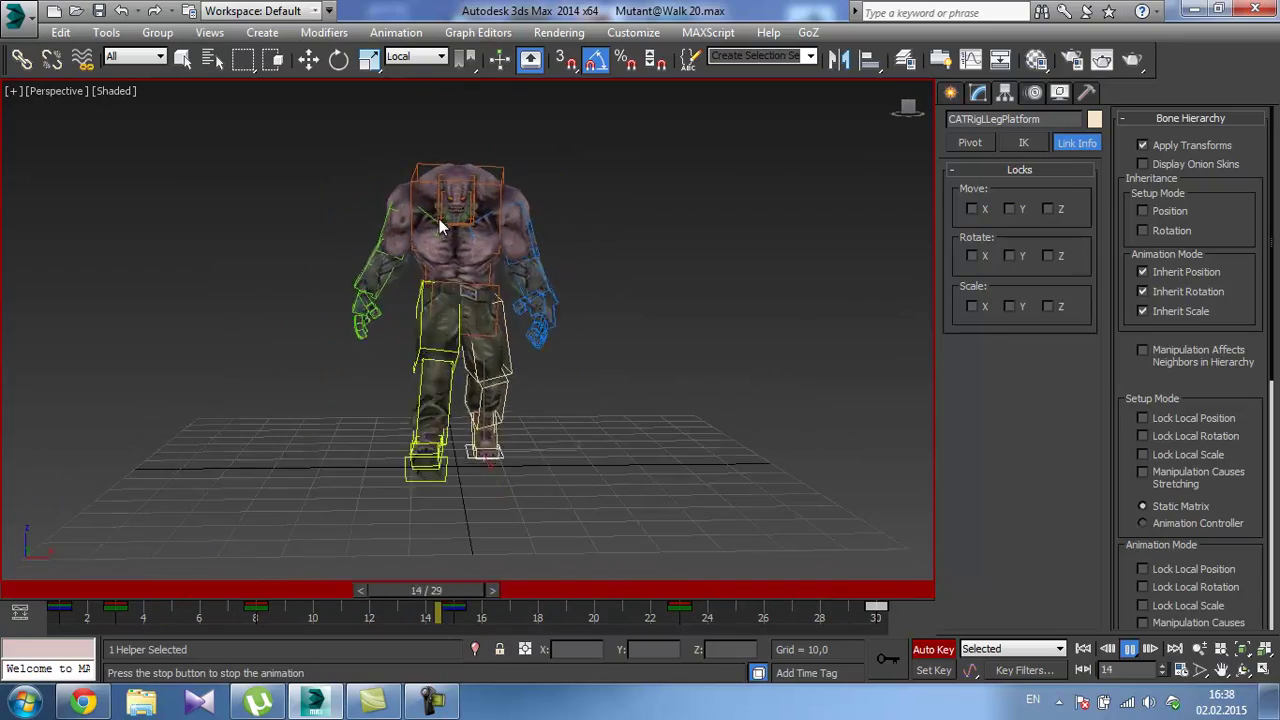
click(1133, 652)
Rotate the right upper arm outward from the body around local Y at frame 8.
key(alt+z)
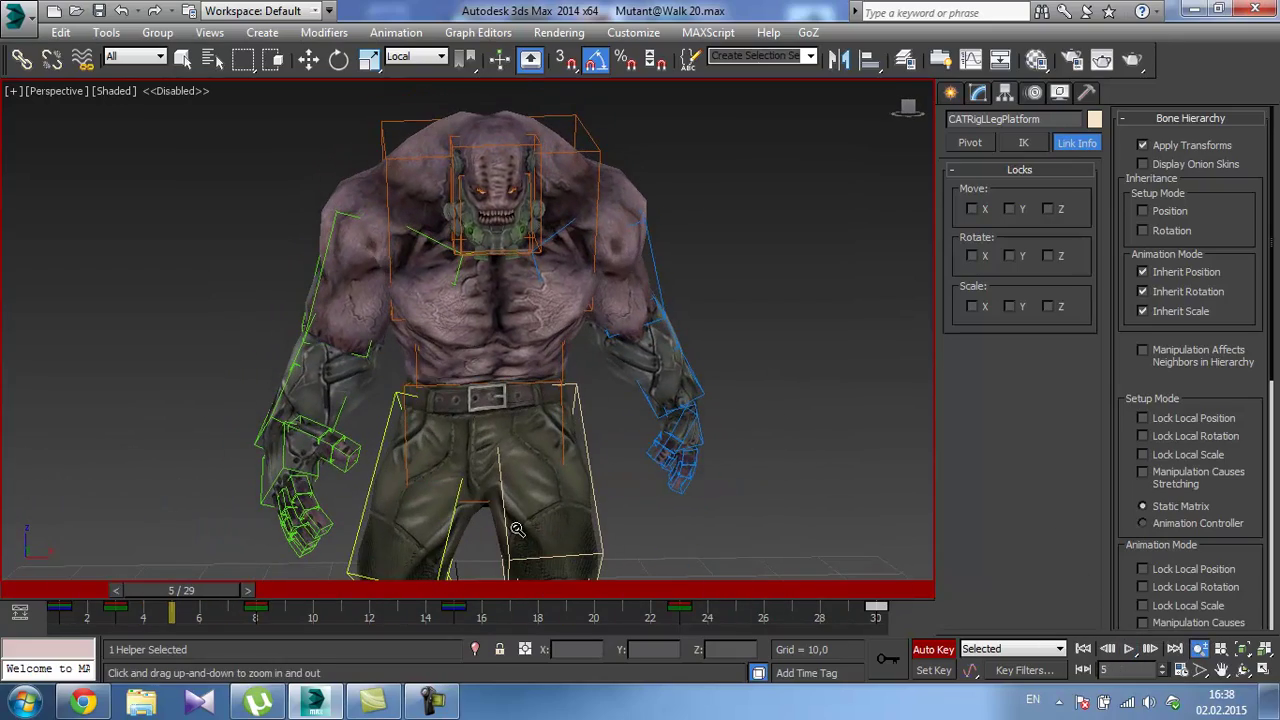
drag(228, 596, 296, 593)
middle_drag(338, 495, 306, 428)
key(e)
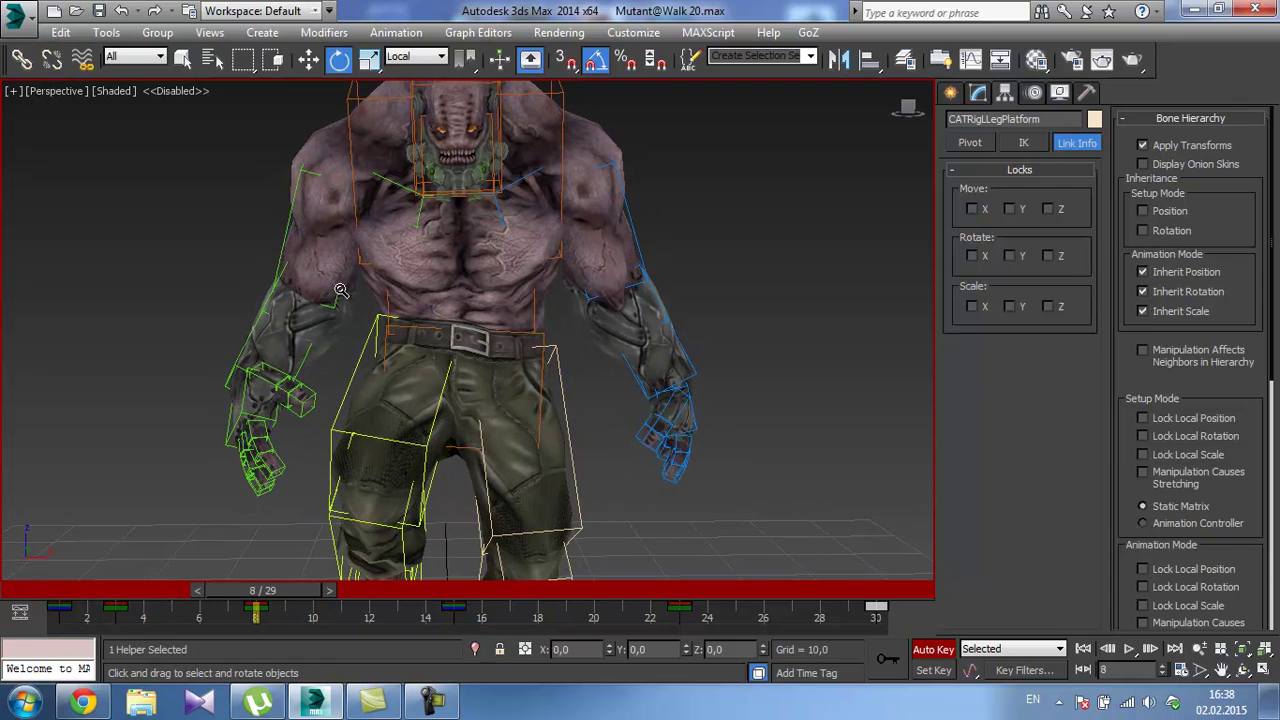
click(340, 291)
click(340, 292)
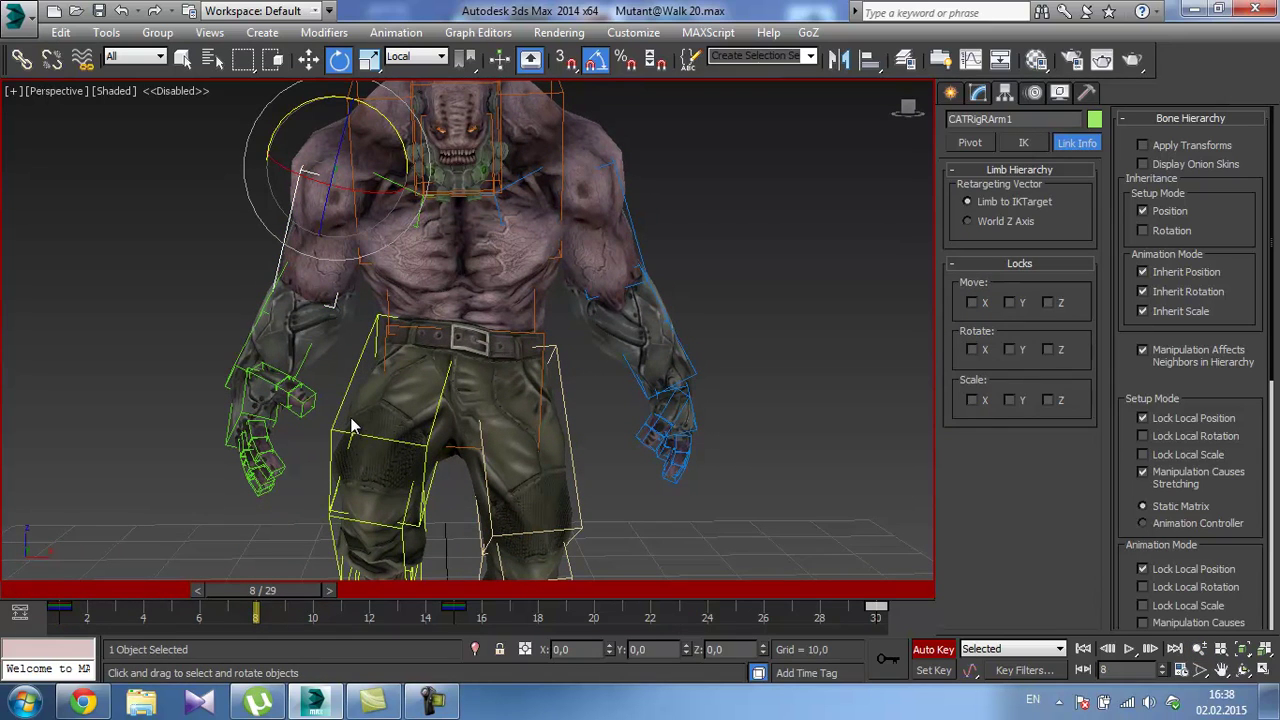
drag(392, 136, 408, 152)
Play back the walk from the front and check the right arm's outward swing.
mouse_move(276, 593)
mouse_down()
mouse_move(50, 595)
mouse_move(291, 600)
mouse_move(451, 640)
mouse_move(60, 620)
mouse_move(287, 614)
mouse_up()
key(e)
key(alt+a)
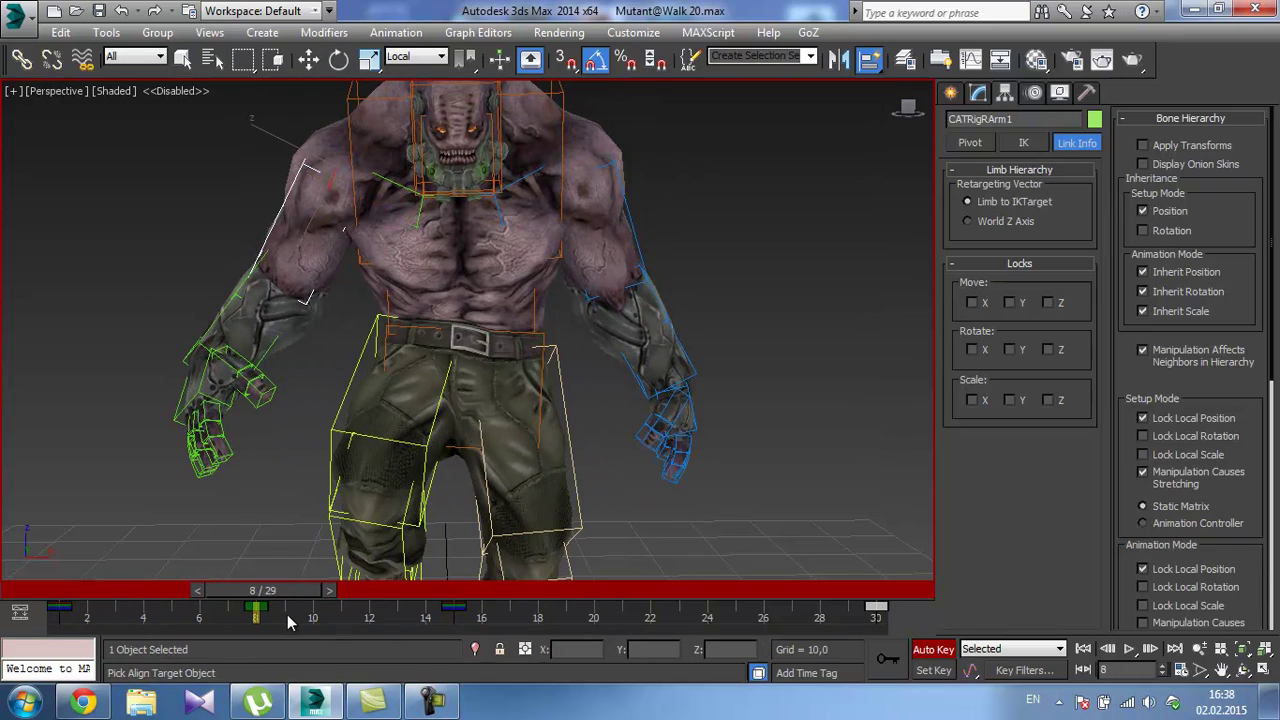
middle_drag(322, 425, 325, 385)
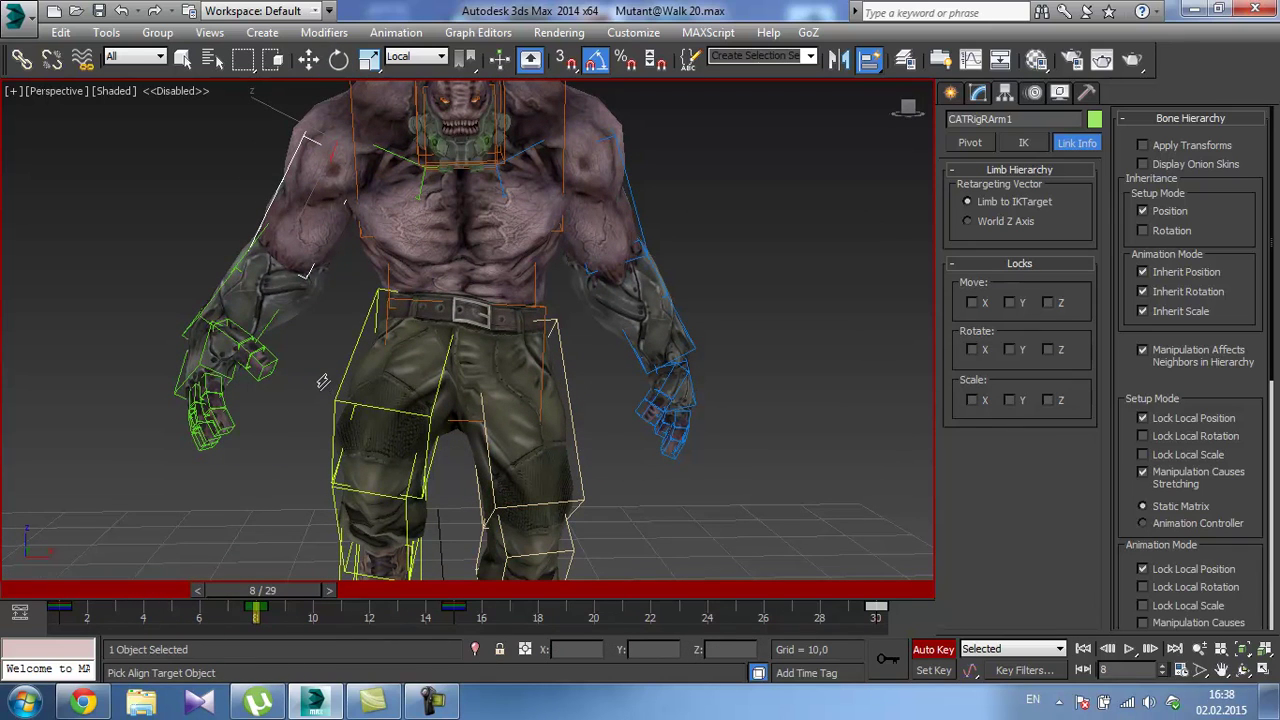
scroll(323, 385, down, 5)
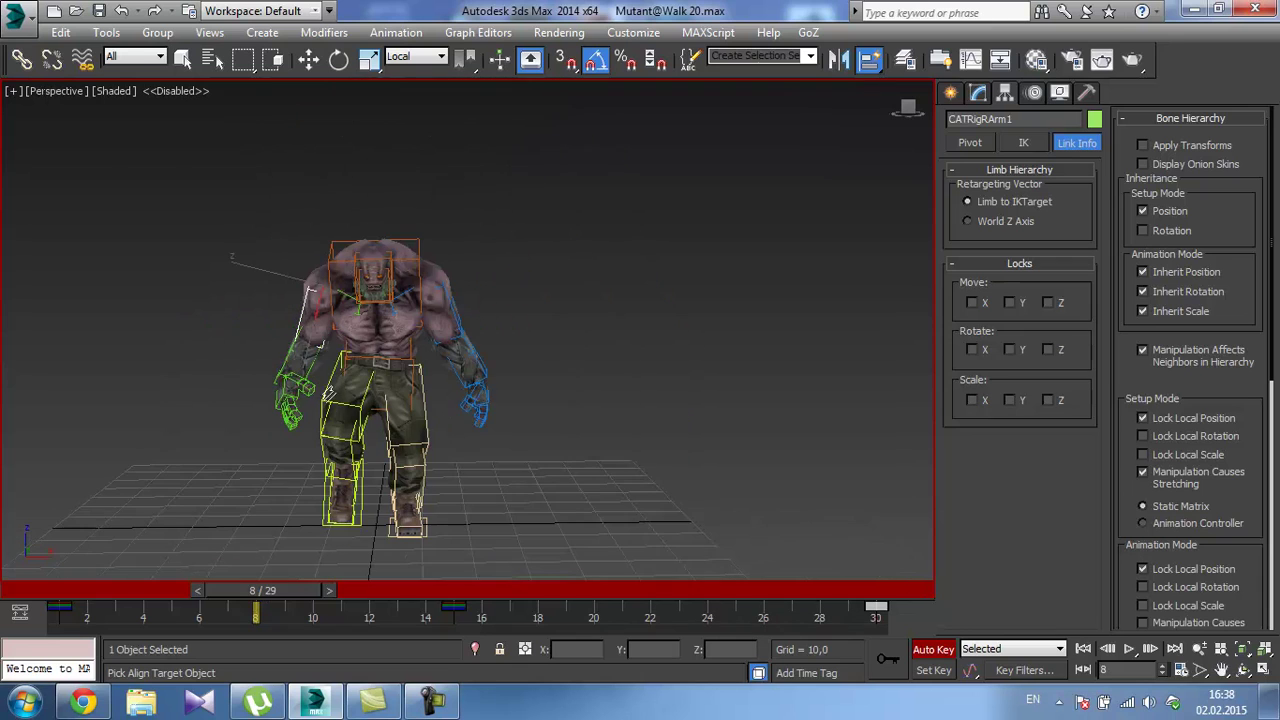
click(1130, 649)
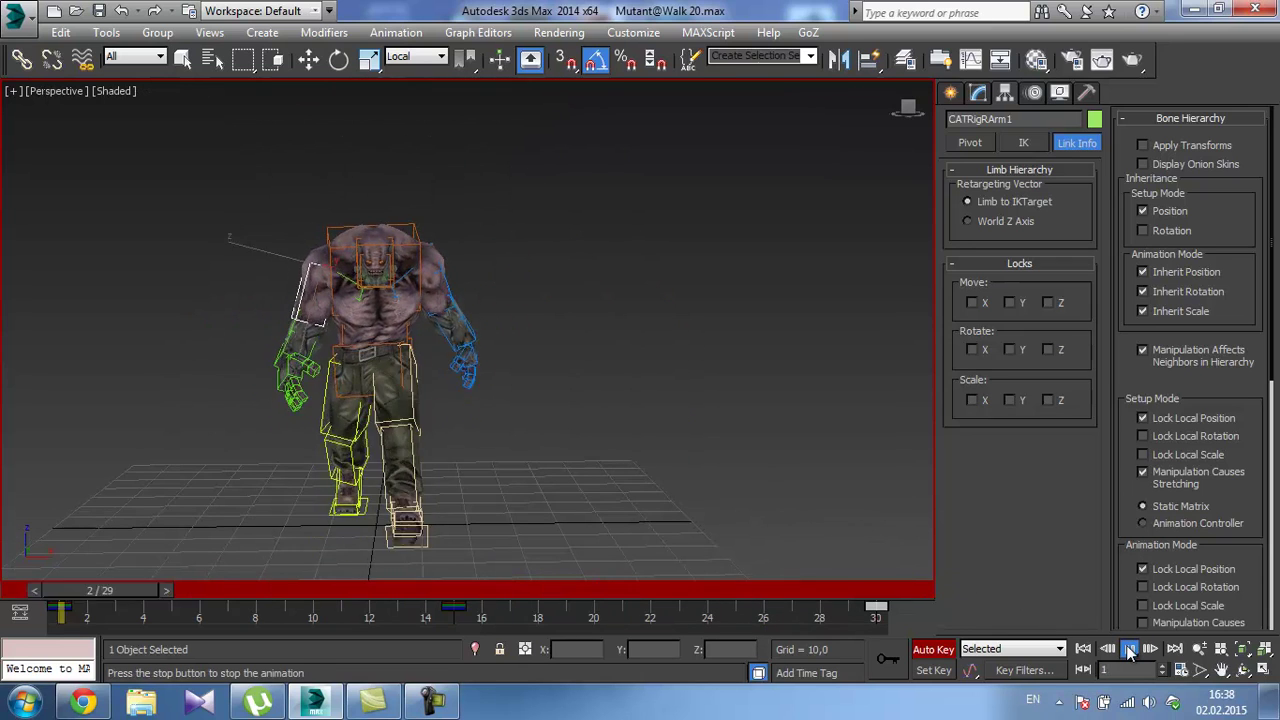
click(1130, 649)
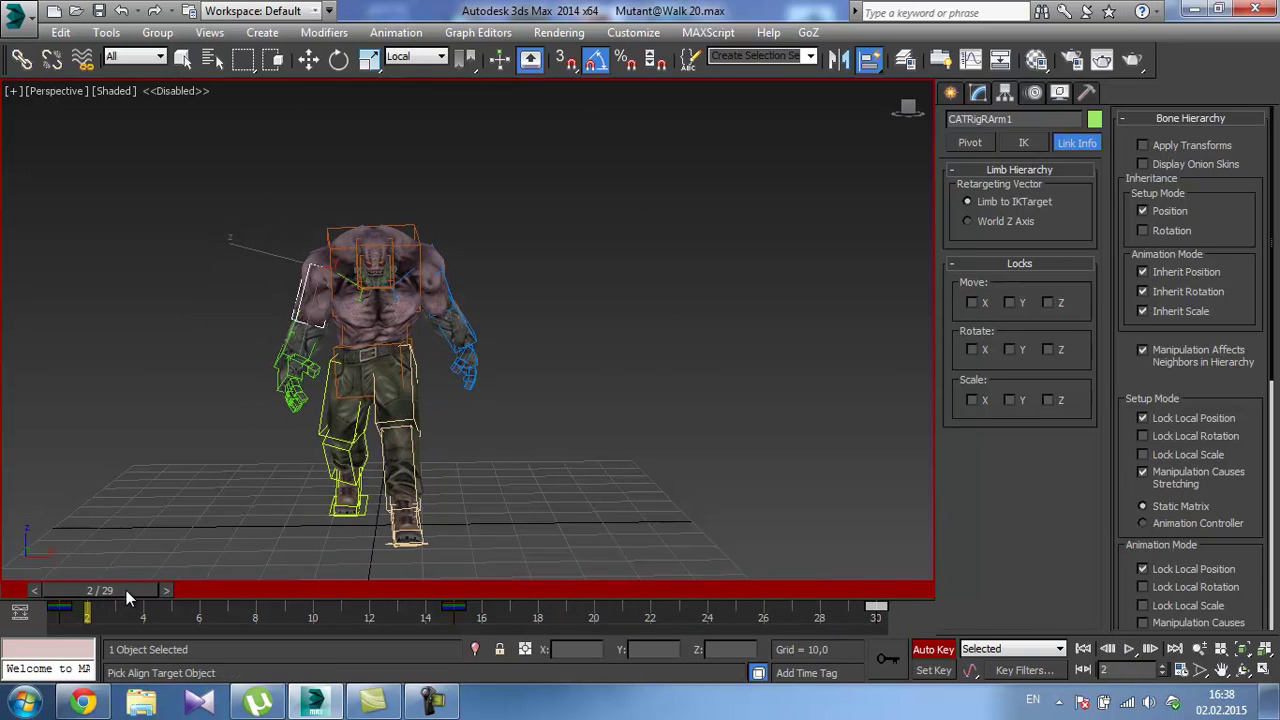
Rotate the right palm about -25 degrees around local X at frame 15.
drag(126, 590, 84, 588)
key(w)
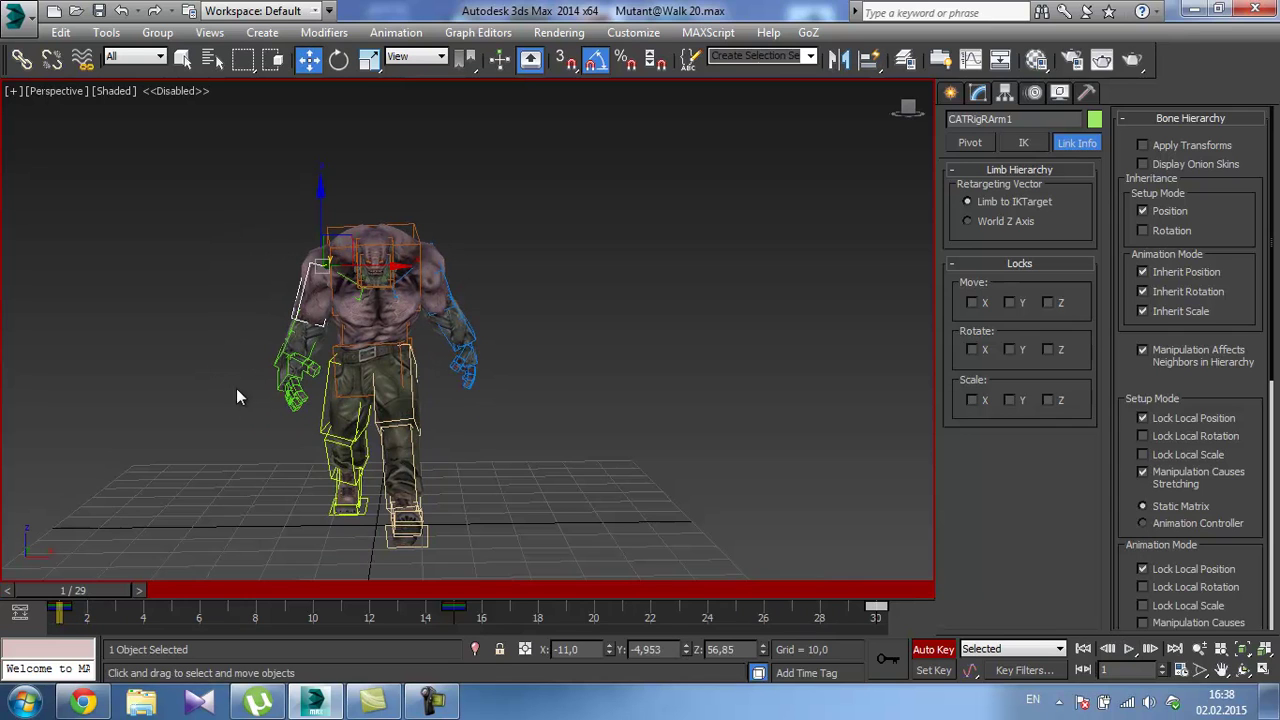
click(291, 378)
scroll(294, 381, up, 5)
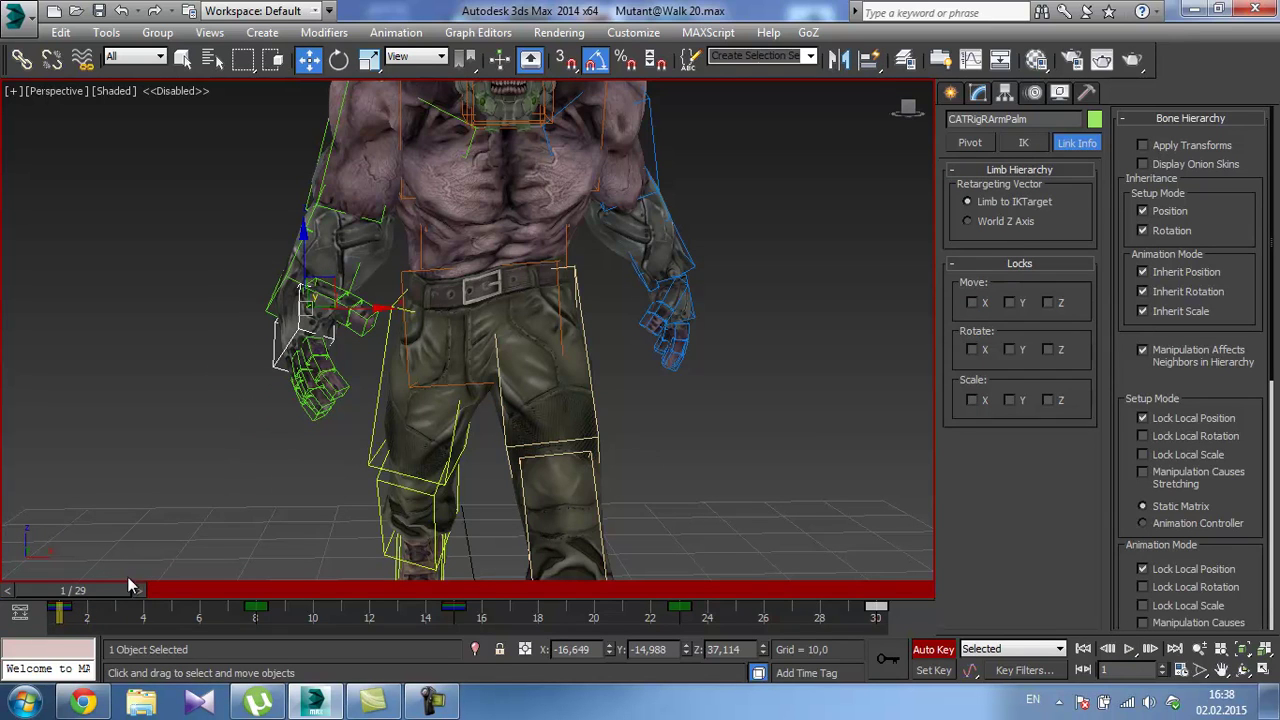
drag(130, 587, 500, 585)
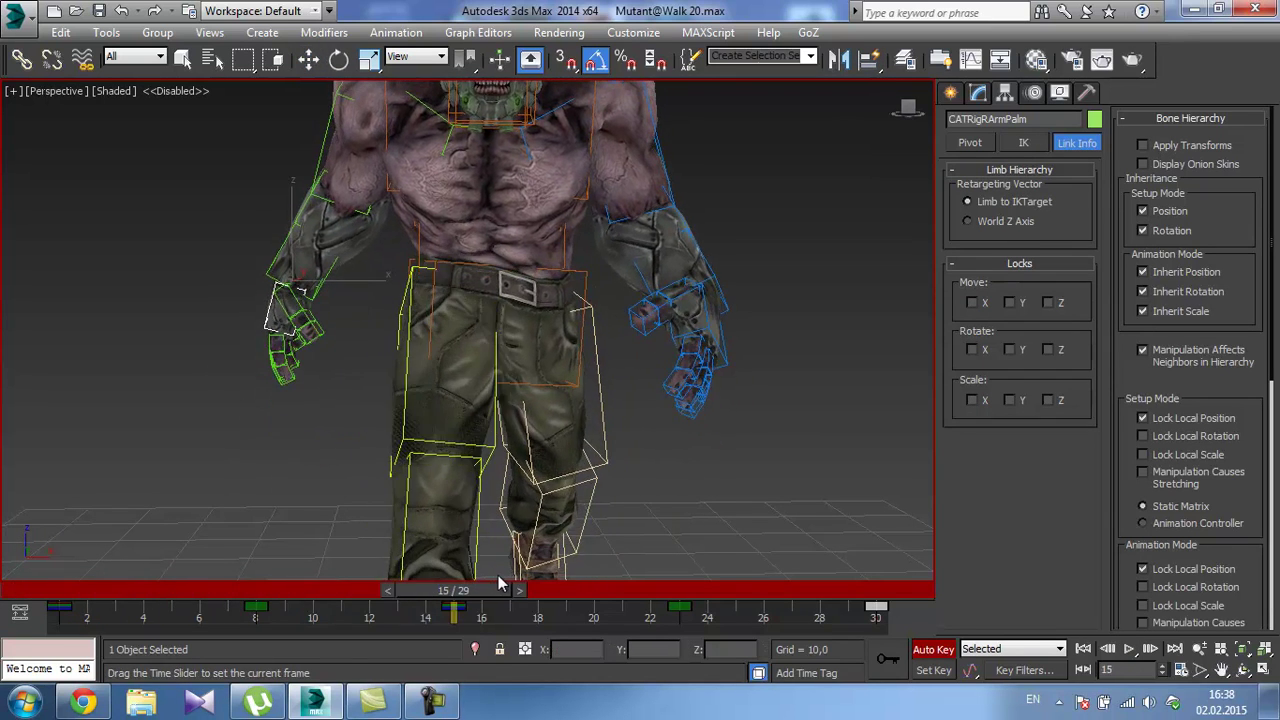
key(e)
drag(318, 300, 350, 314)
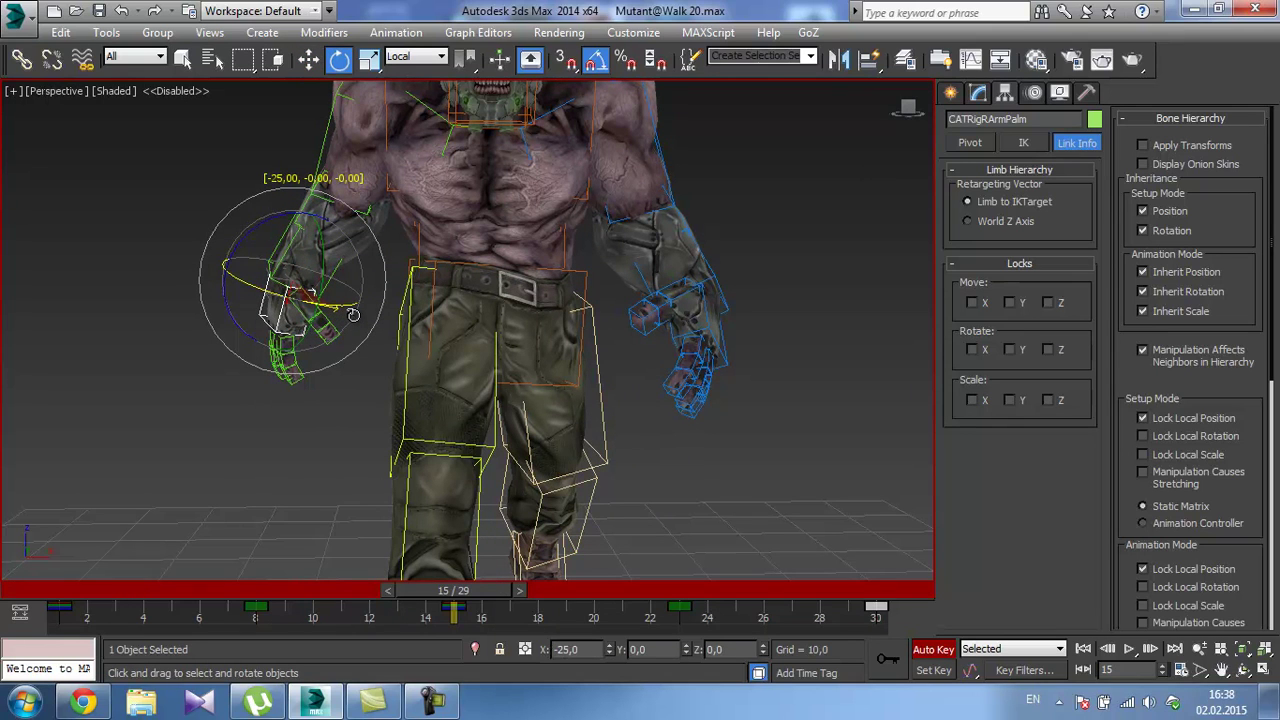
drag(418, 582, 442, 624)
key(e)
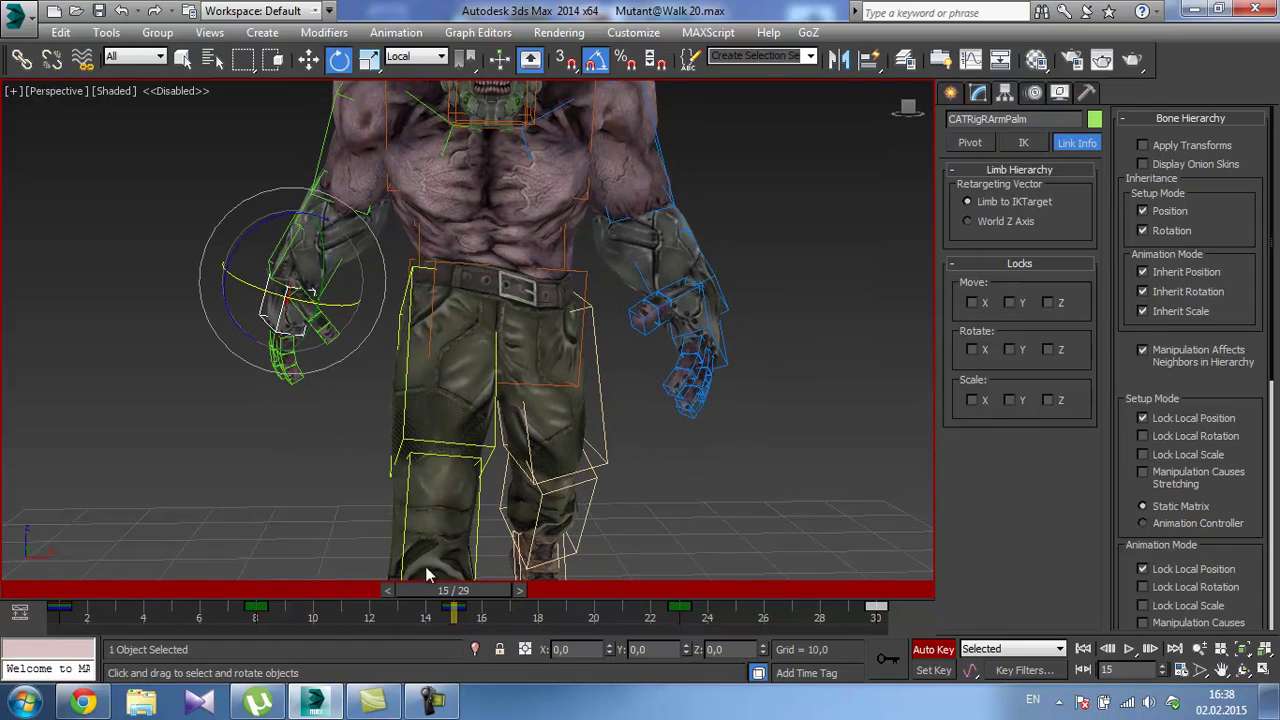
Rotate the left palm about 24 degrees around local X at frame 1.
alt+middle_drag(425, 566, 407, 406)
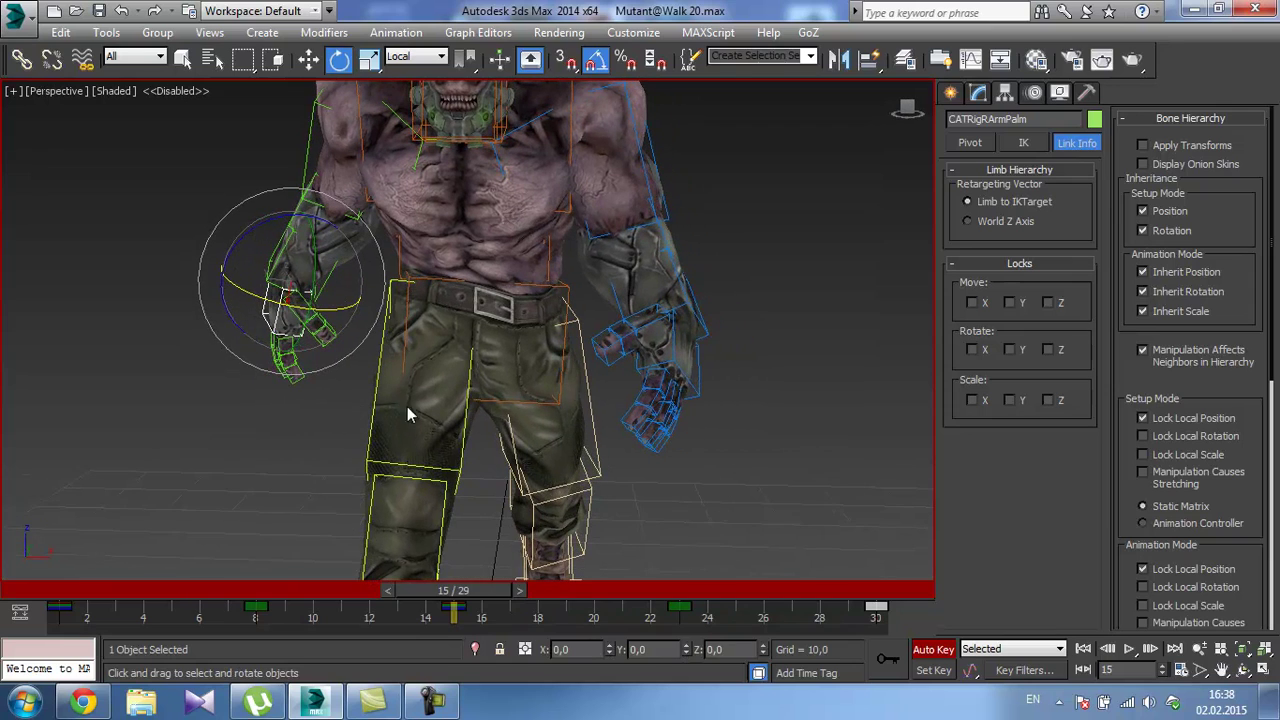
click(675, 347)
drag(467, 590, 27, 580)
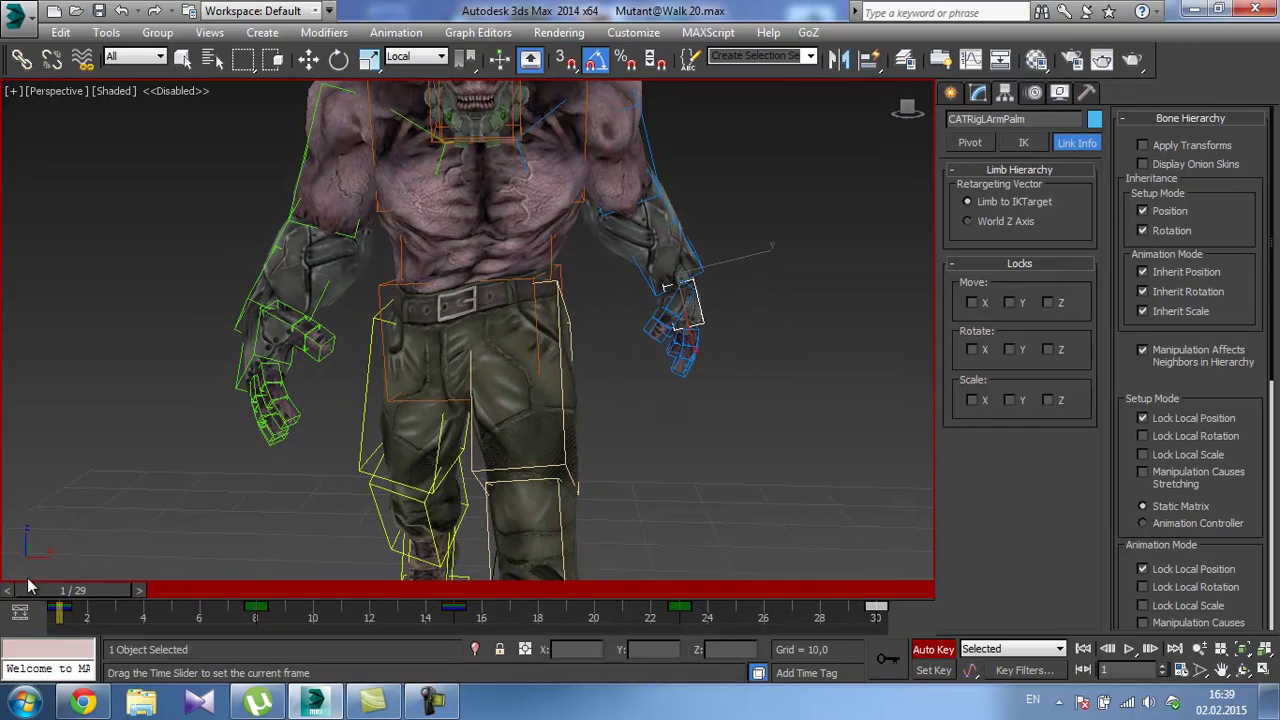
drag(722, 286, 691, 303)
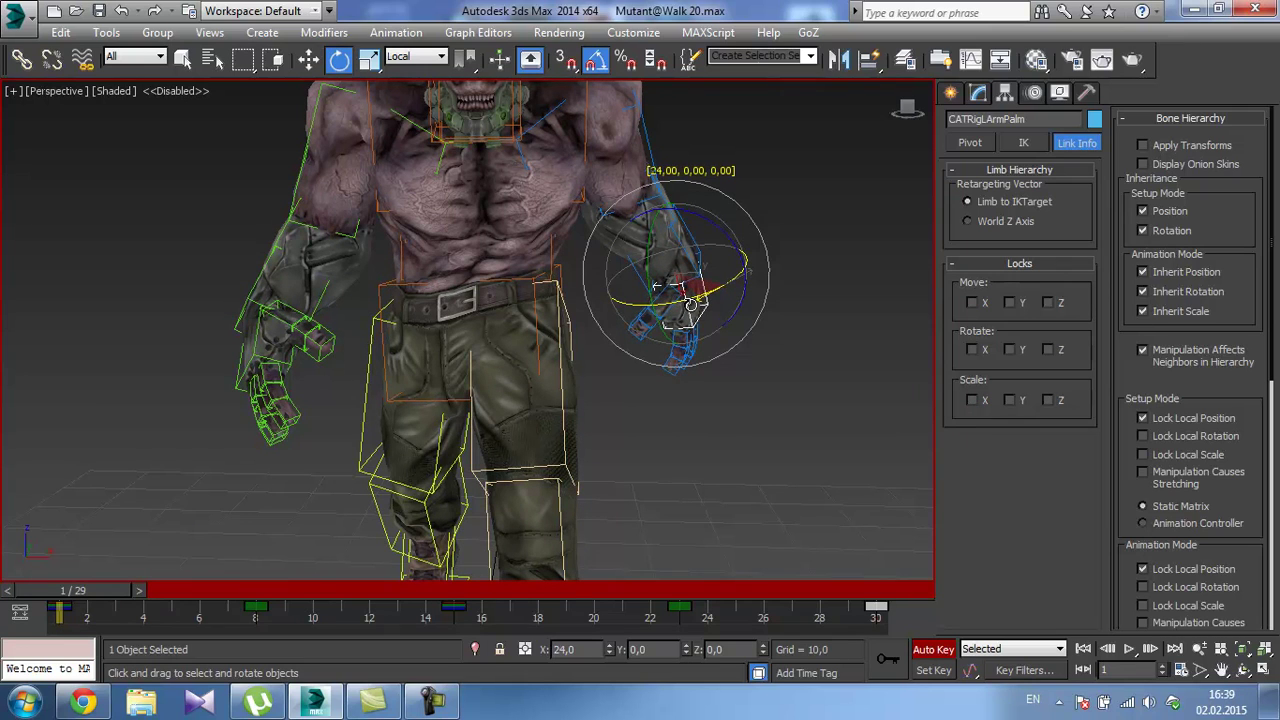
Copy the whole rig's keys from frame 1 to frame 30 and clear the selection.
key(ctrl+a)
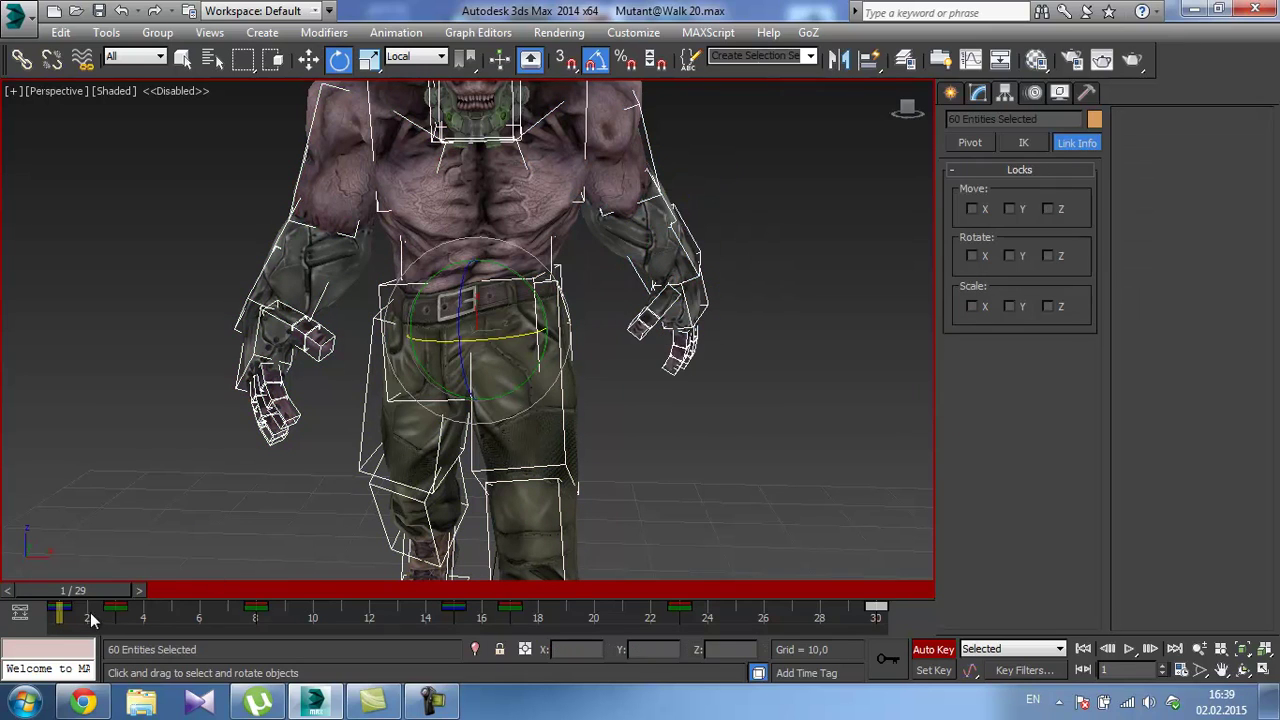
shift+drag(92, 608, 876, 621)
click(744, 444)
Bend the left palm backward about 15 degrees around local Y at frame 1.
alt+middle_drag(744, 444, 525, 335)
key(z)
scroll(567, 306, up, 2)
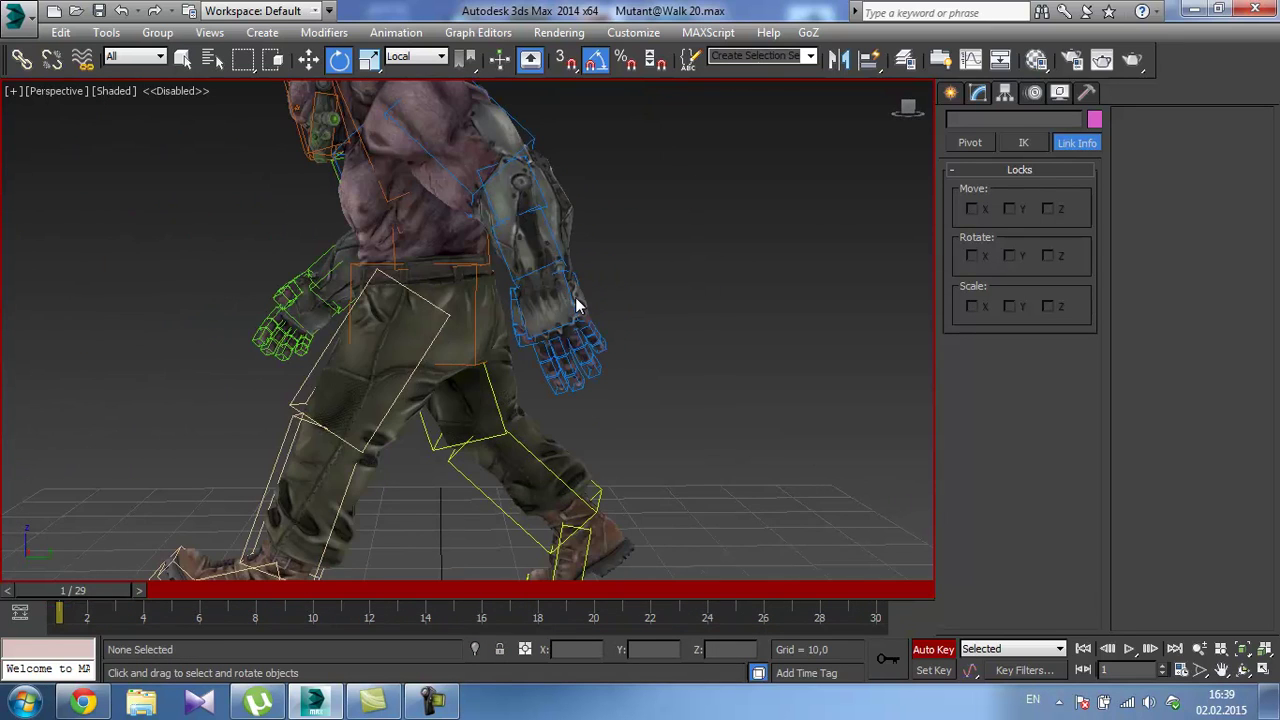
click(573, 305)
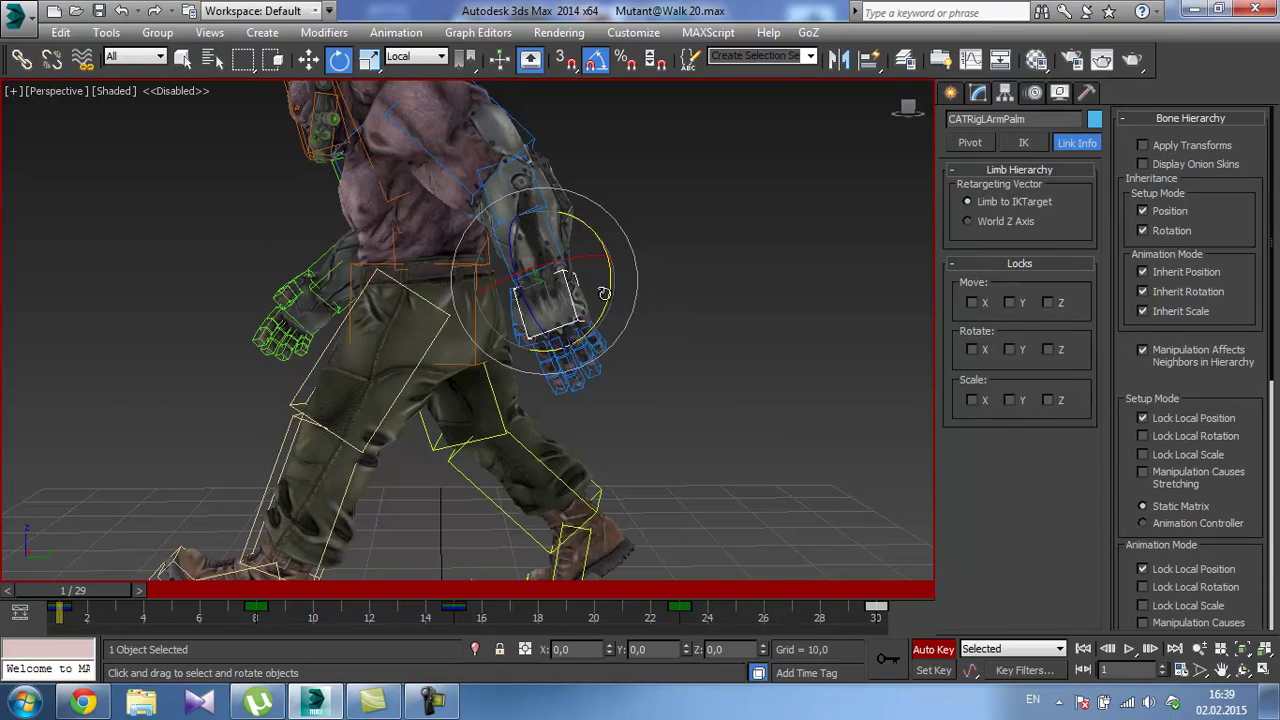
drag(604, 293, 620, 275)
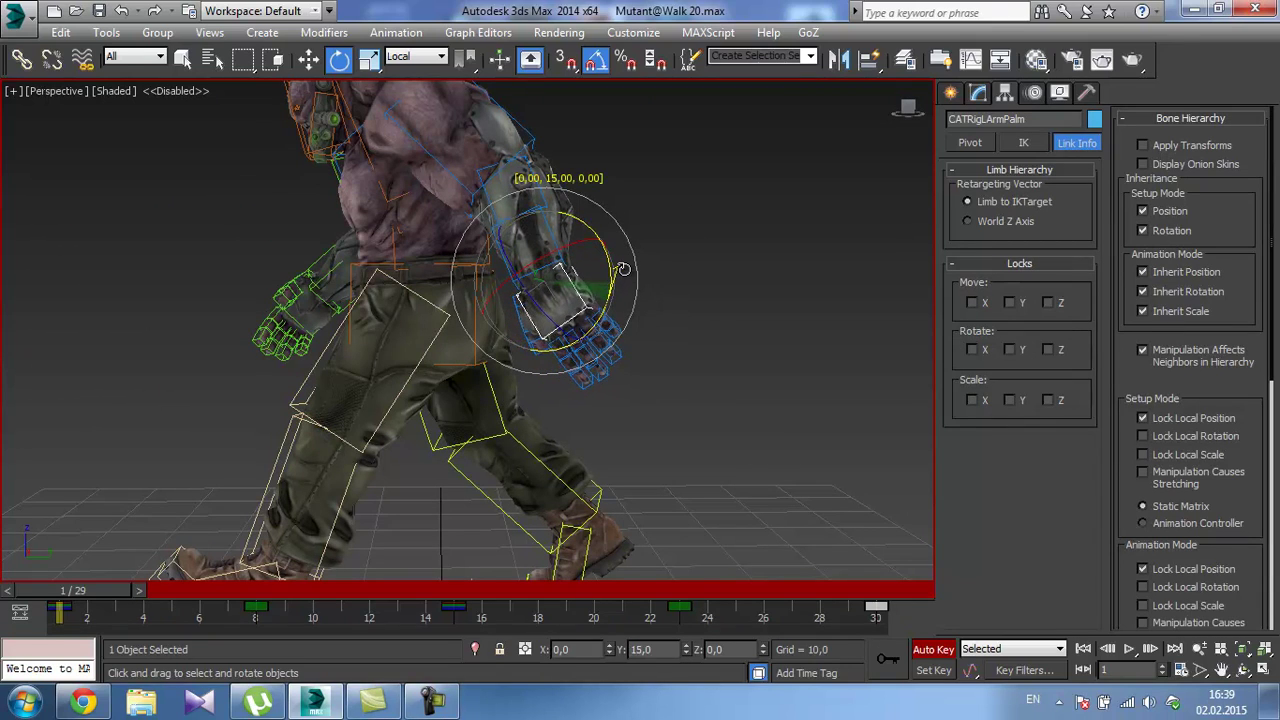
Bend the left palm backward about 16 degrees around local Y at frame 30.
alt+middle_drag(535, 292, 694, 295)
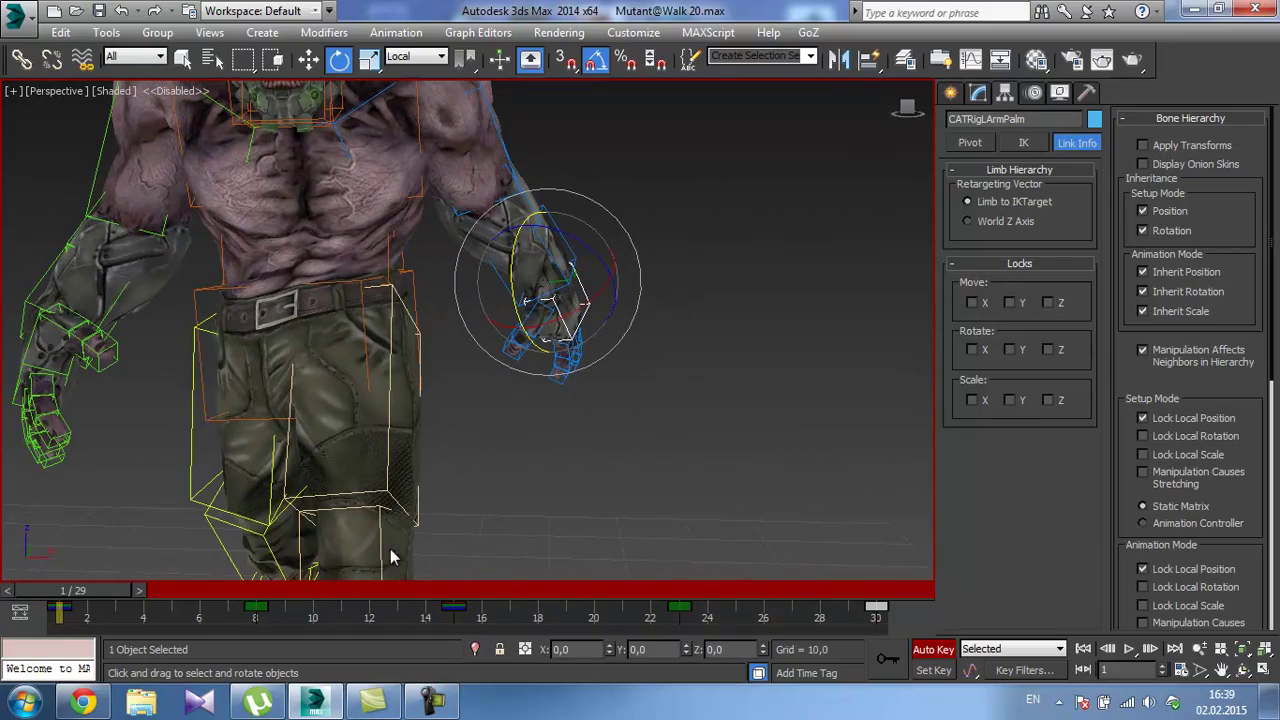
drag(118, 598, 894, 592)
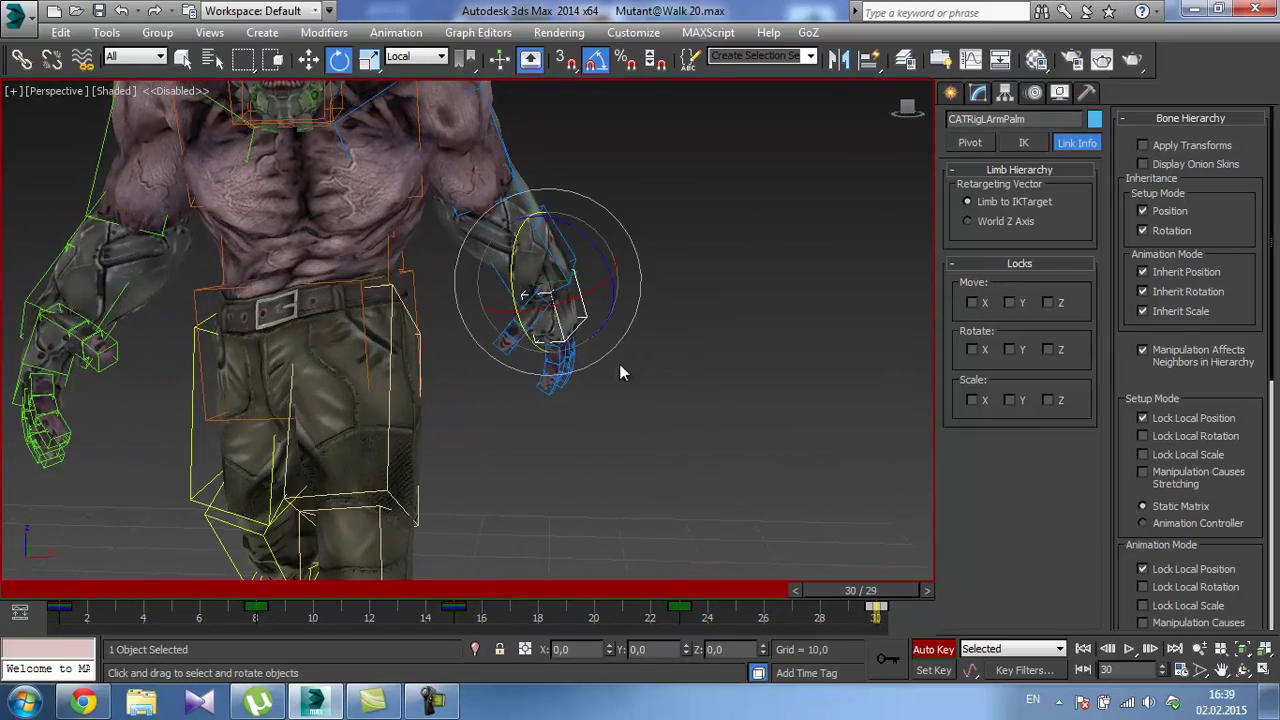
alt+middle_drag(545, 300, 503, 330)
drag(508, 337, 521, 341)
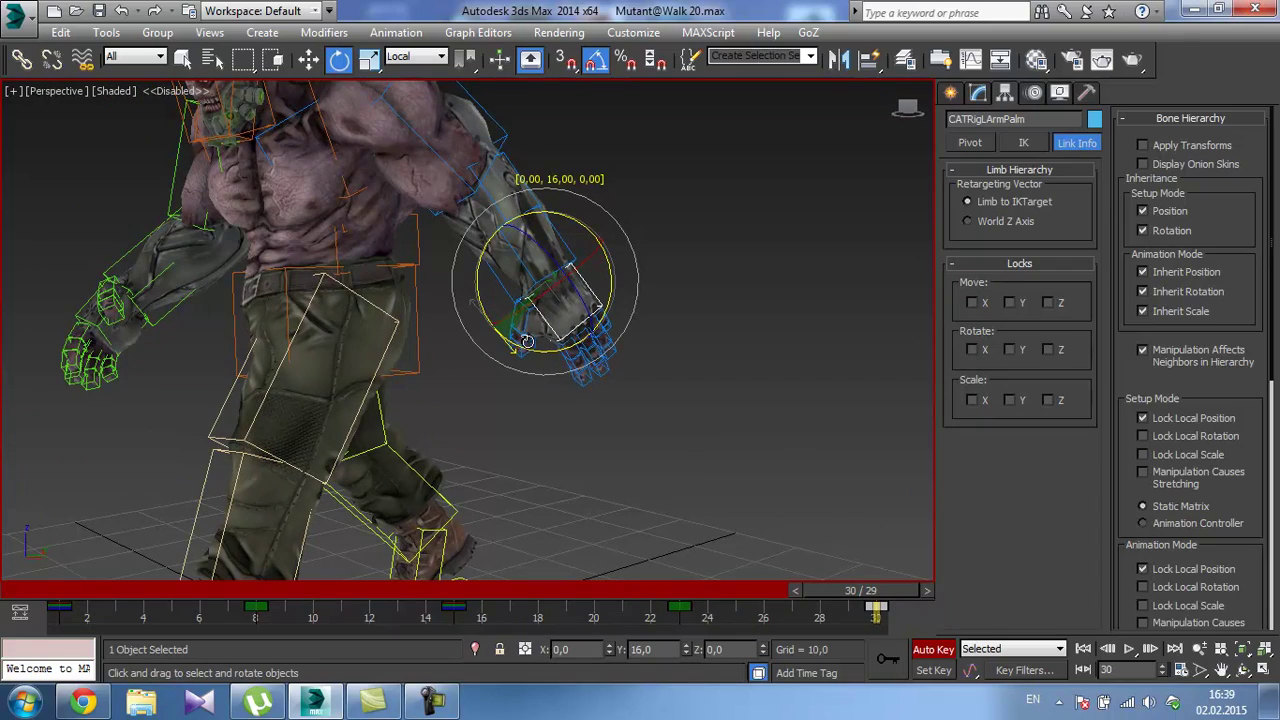
Bend the right palm backward around local Y at frame 15.
click(106, 337)
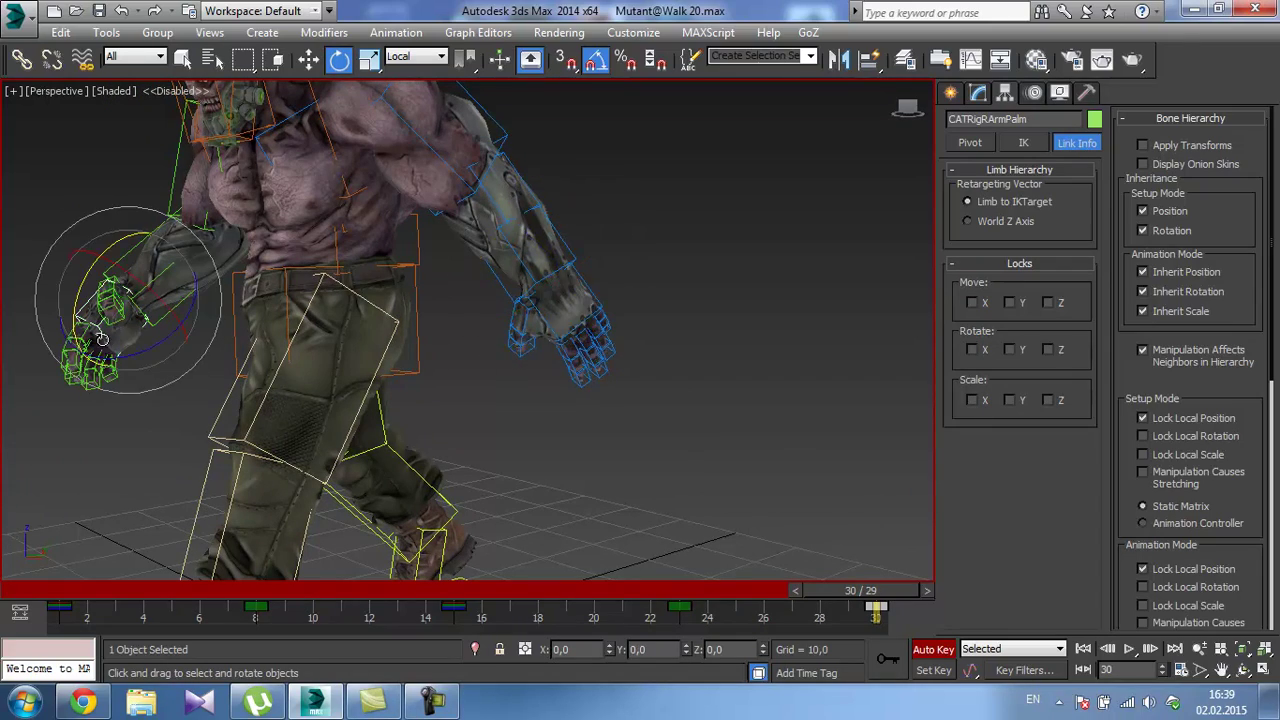
alt+middle_drag(110, 343, 329, 360)
middle_drag(200, 364, 534, 436)
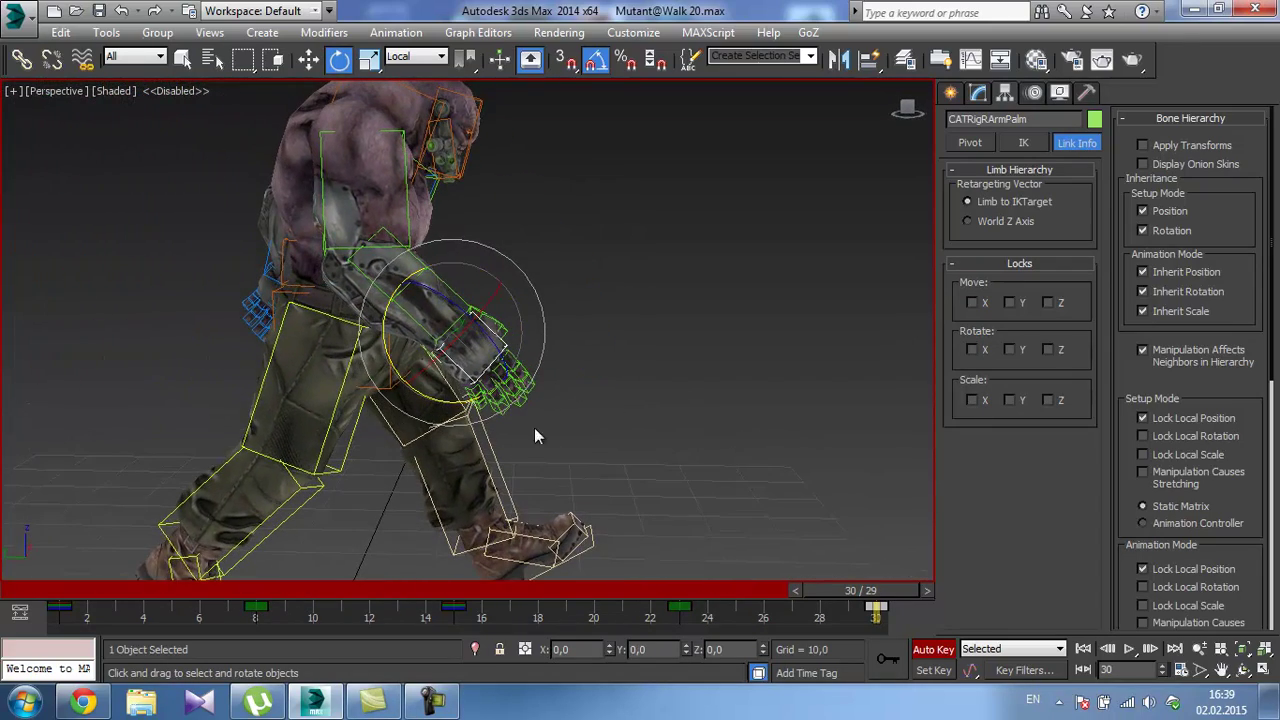
drag(487, 590, 477, 593)
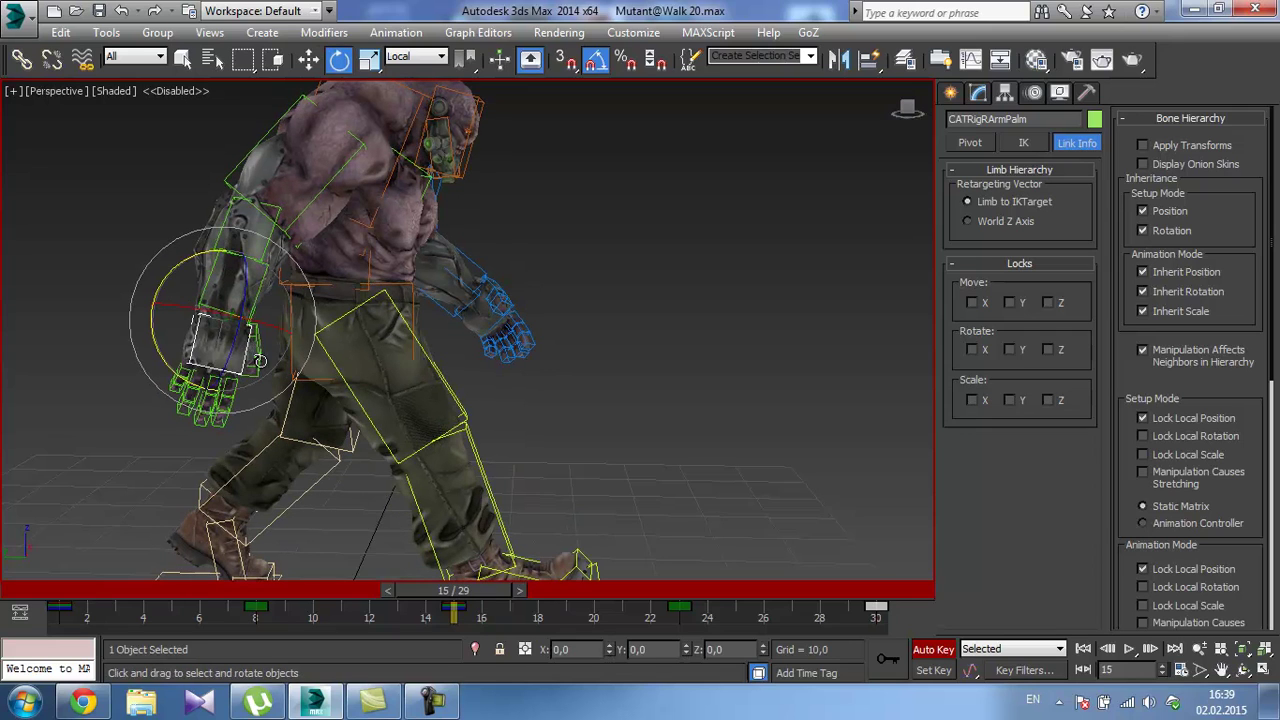
drag(159, 346, 132, 330)
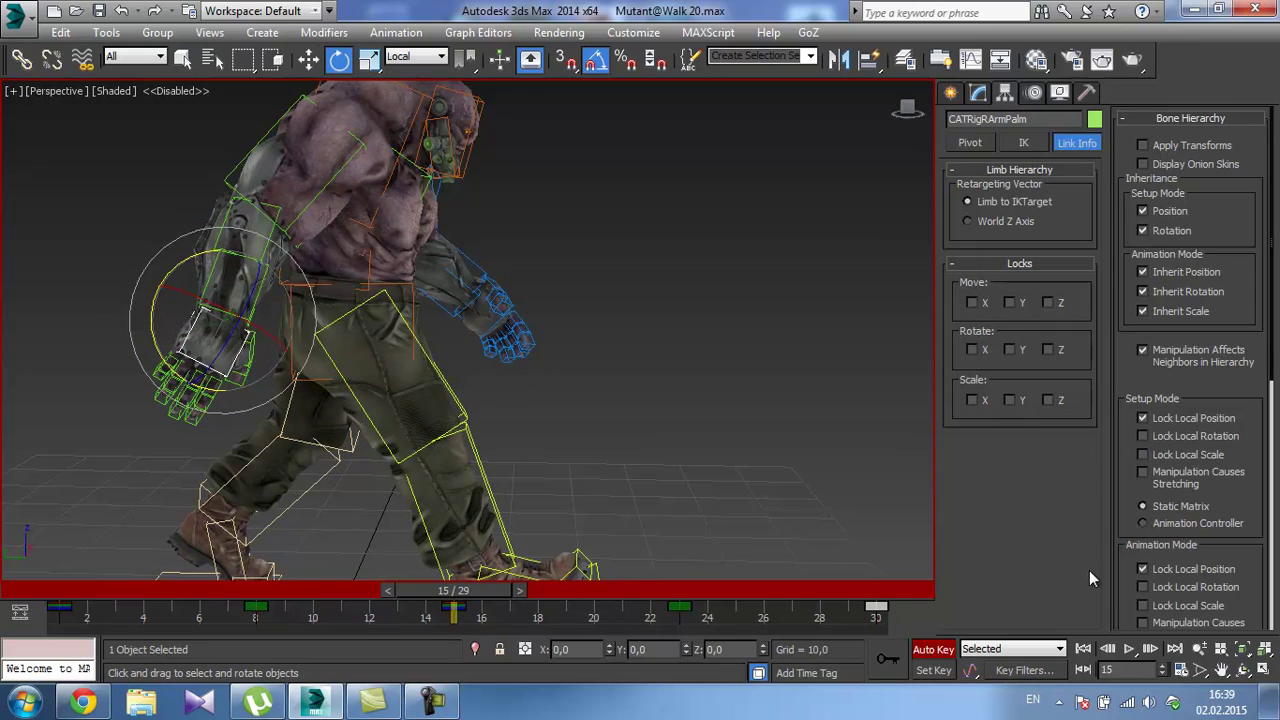
Play back the walk loop from the front and check the motion of both palms.
alt+middle_drag(615, 335, 429, 305)
scroll(445, 280, down, 3)
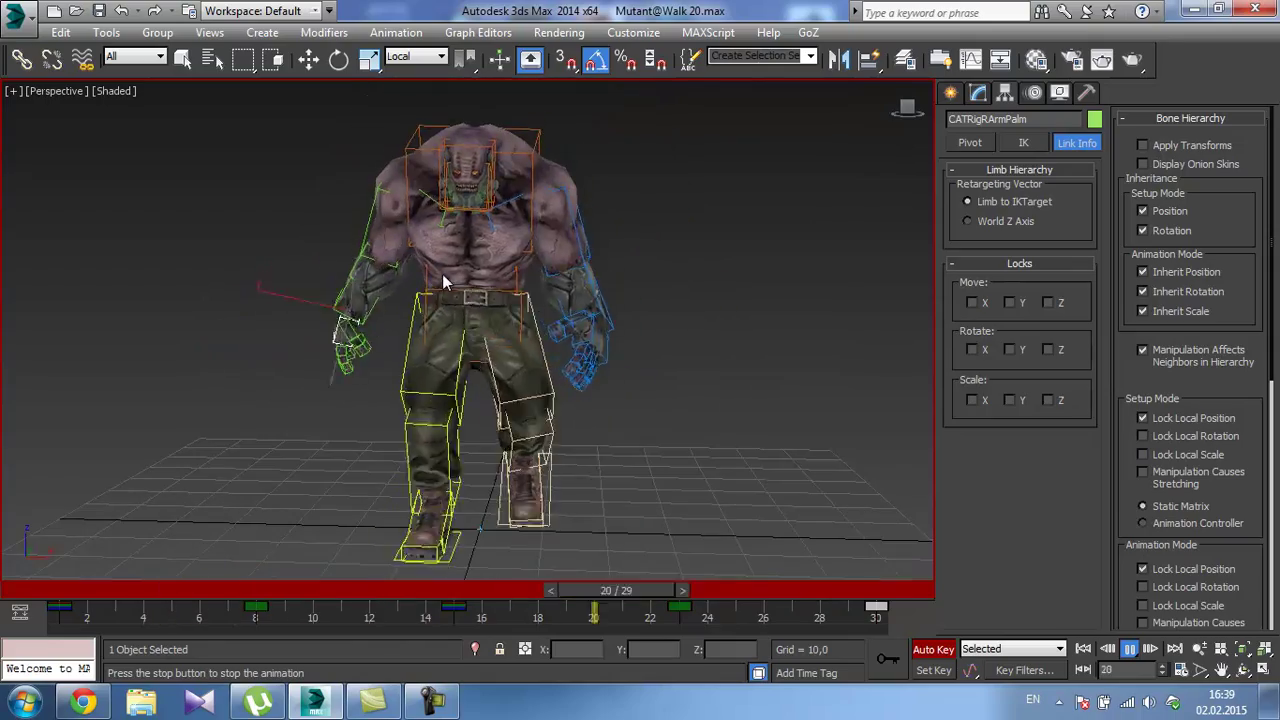
alt+middle_drag(470, 261, 459, 257)
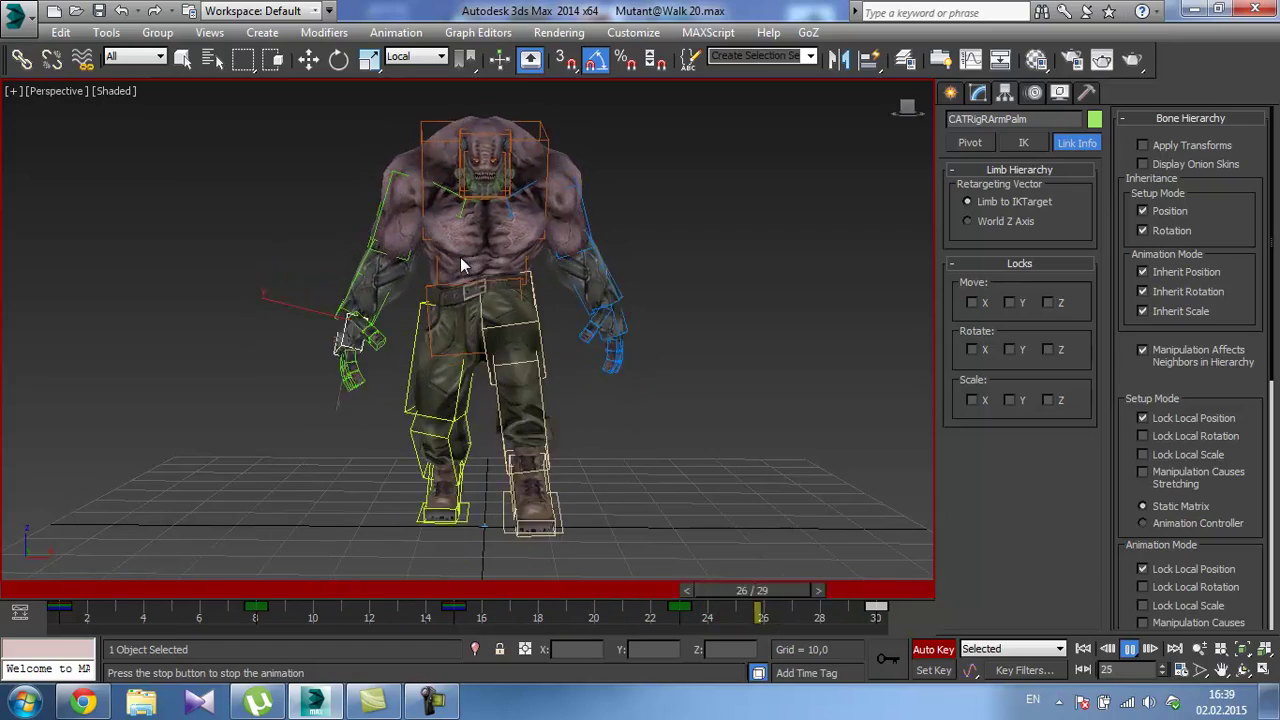
click(1128, 648)
Bend the forward-swung right palm upward about 20 degrees around local Y at frame 1.
alt+middle_drag(629, 517, 494, 363)
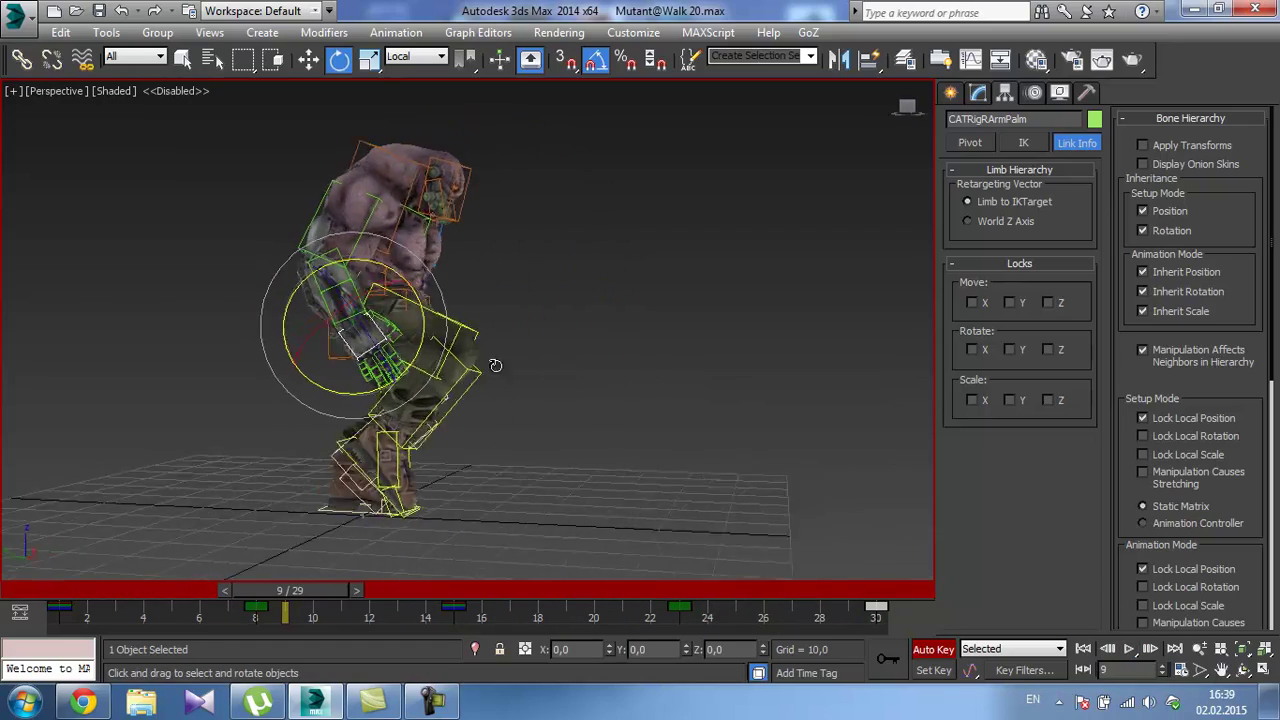
drag(319, 590, 91, 590)
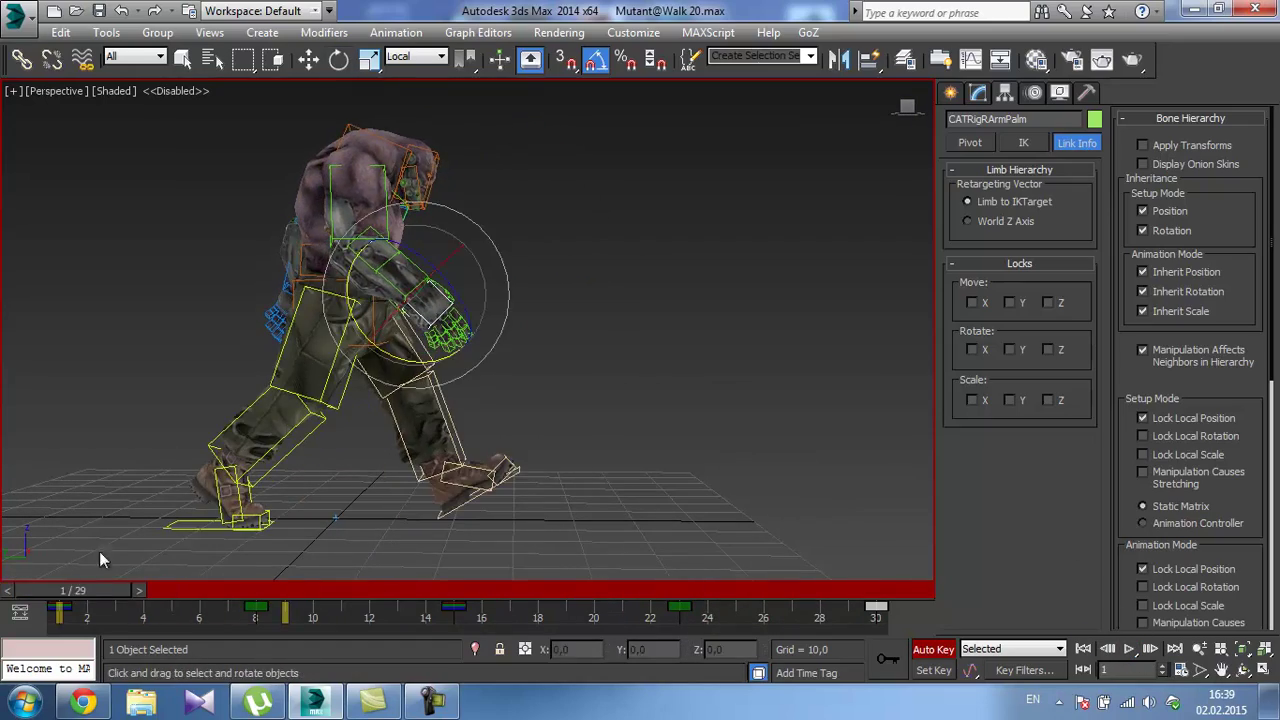
alt+middle_drag(482, 276, 453, 299)
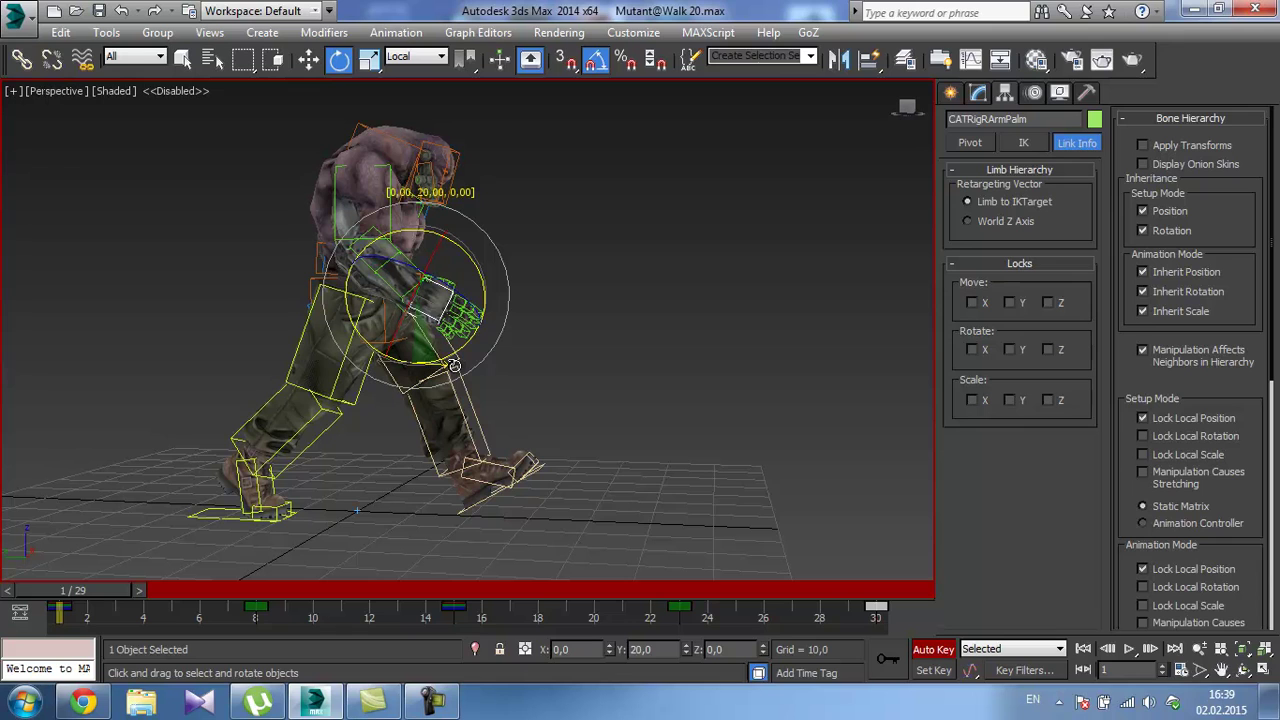
Bend the left palm upward around local Y at frame 15 and copy the whole rig's frame 1 keys to frame 30.
drag(100, 589, 473, 607)
key(e)
click(500, 314)
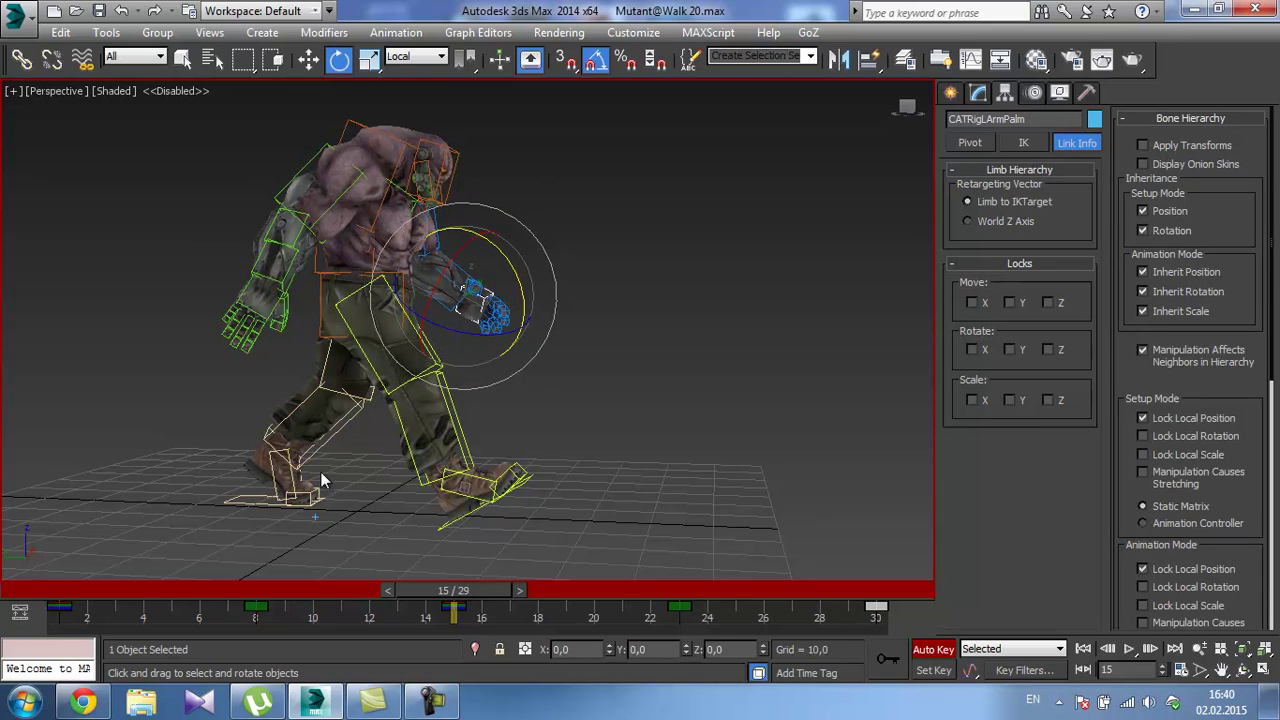
key(ctrl+a)
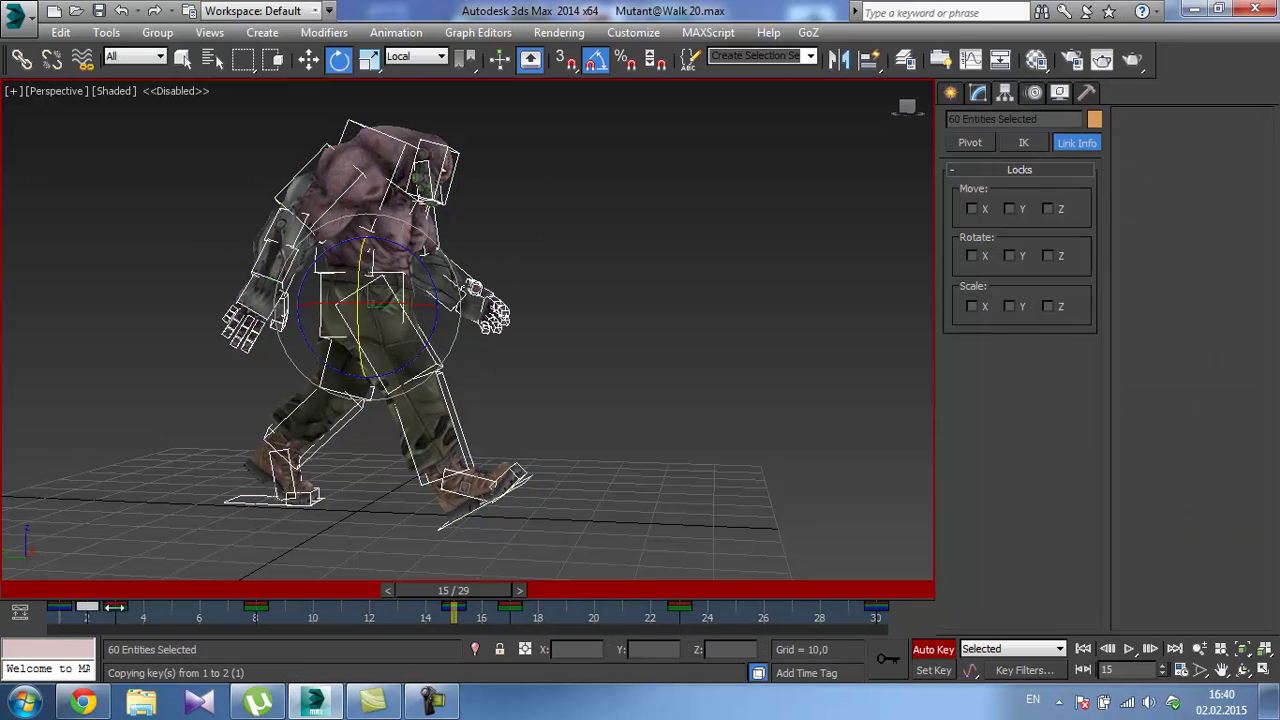
Play back the walk loop and hide the Rigg layer so only the mesh is displayed.
click(1124, 650)
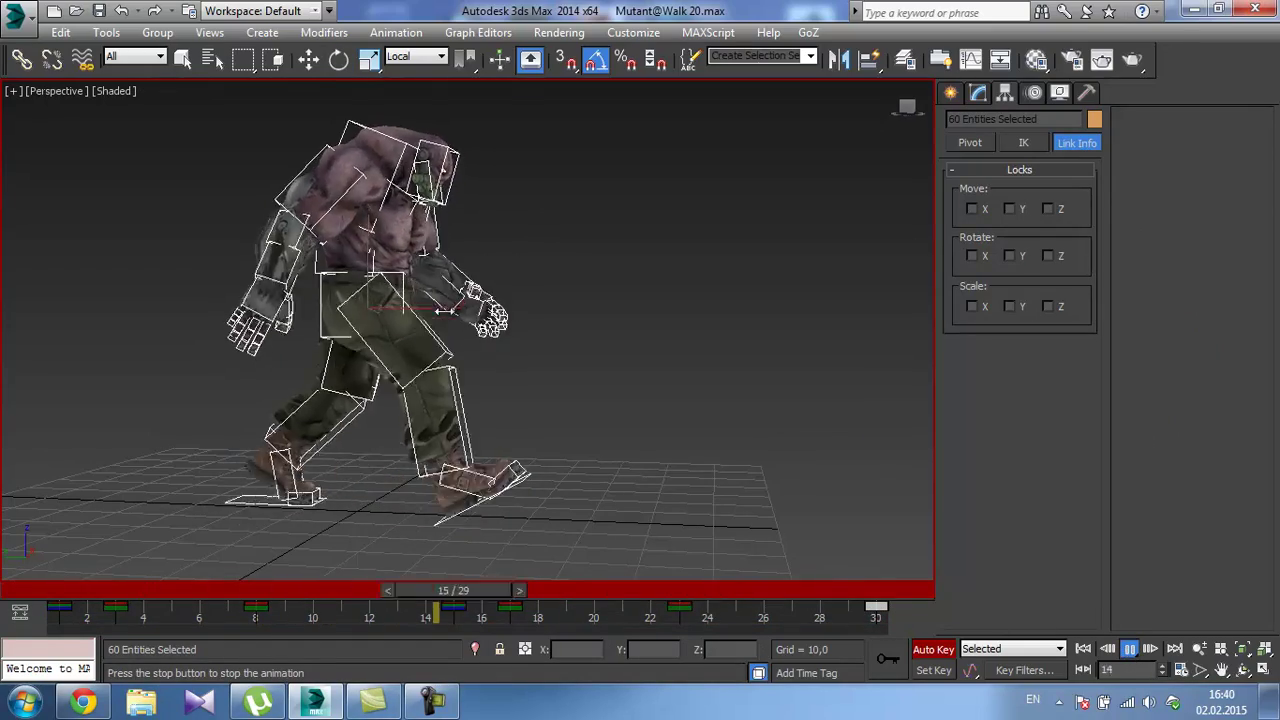
alt+middle_drag(560, 330, 131, 331)
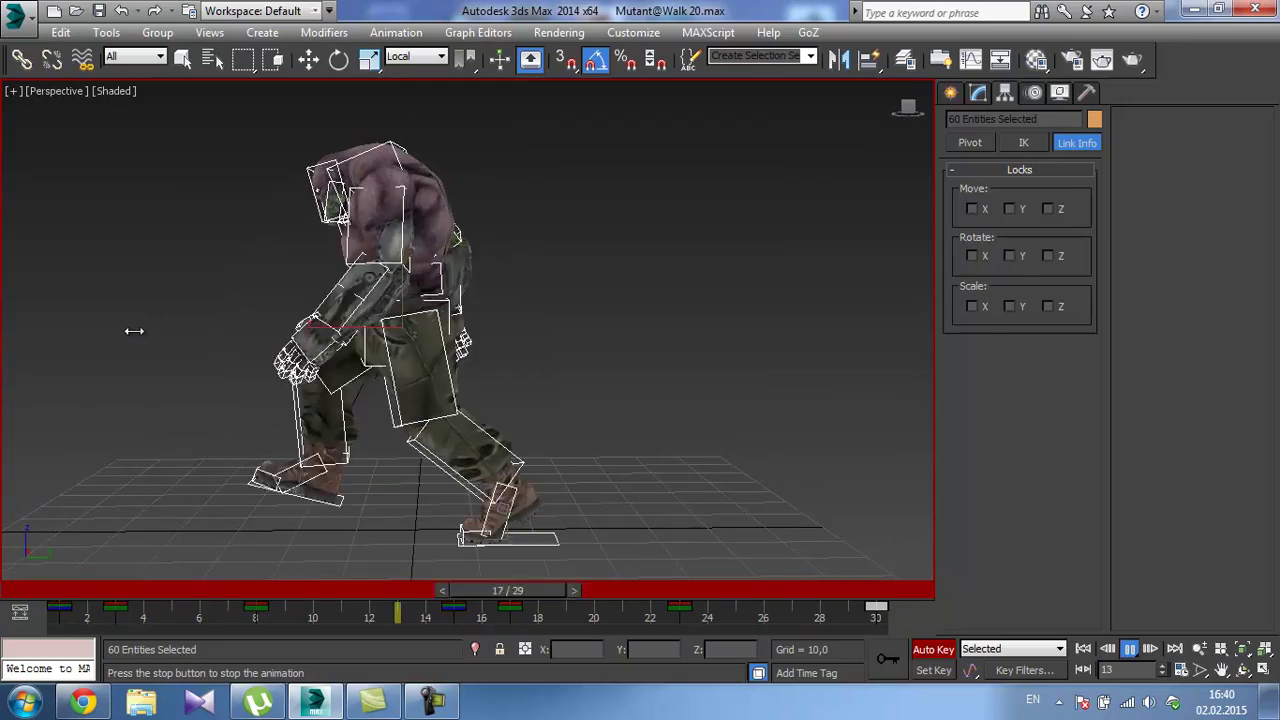
click(905, 59)
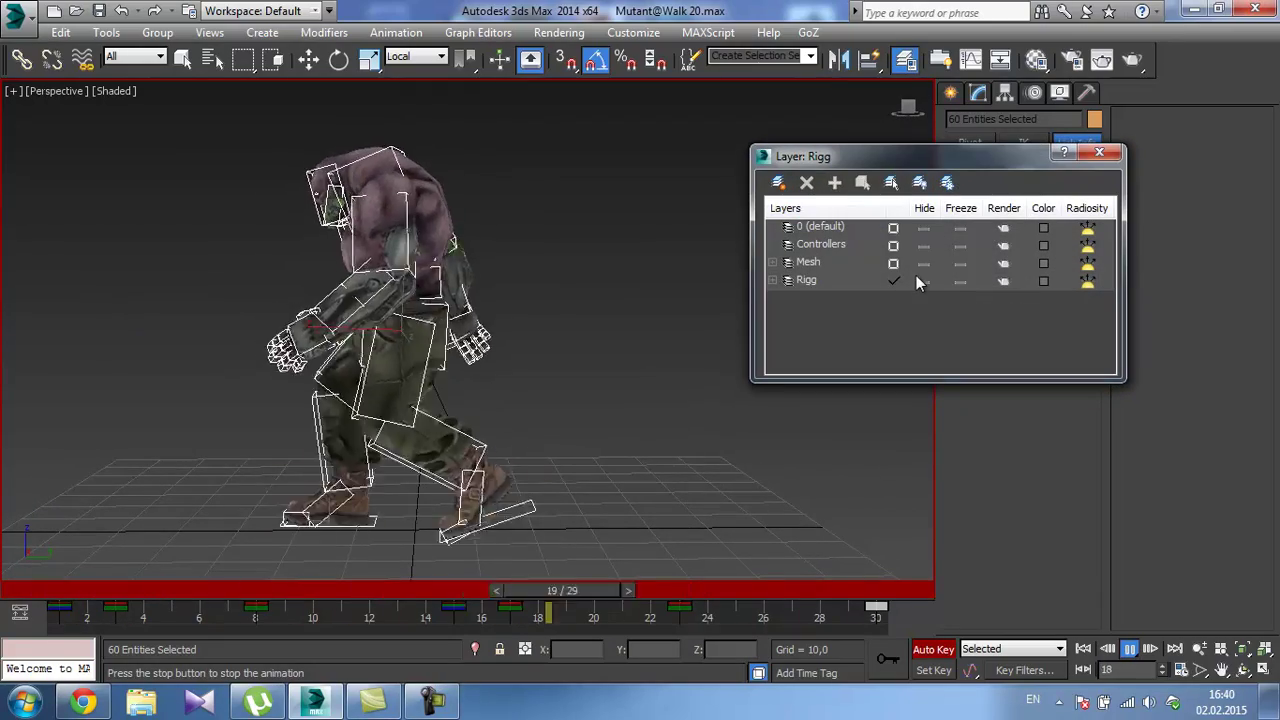
click(921, 279)
Examine the looping walk on the mesh from behind and from the front, and stop the playback.
alt+middle_drag(292, 265, 720, 277)
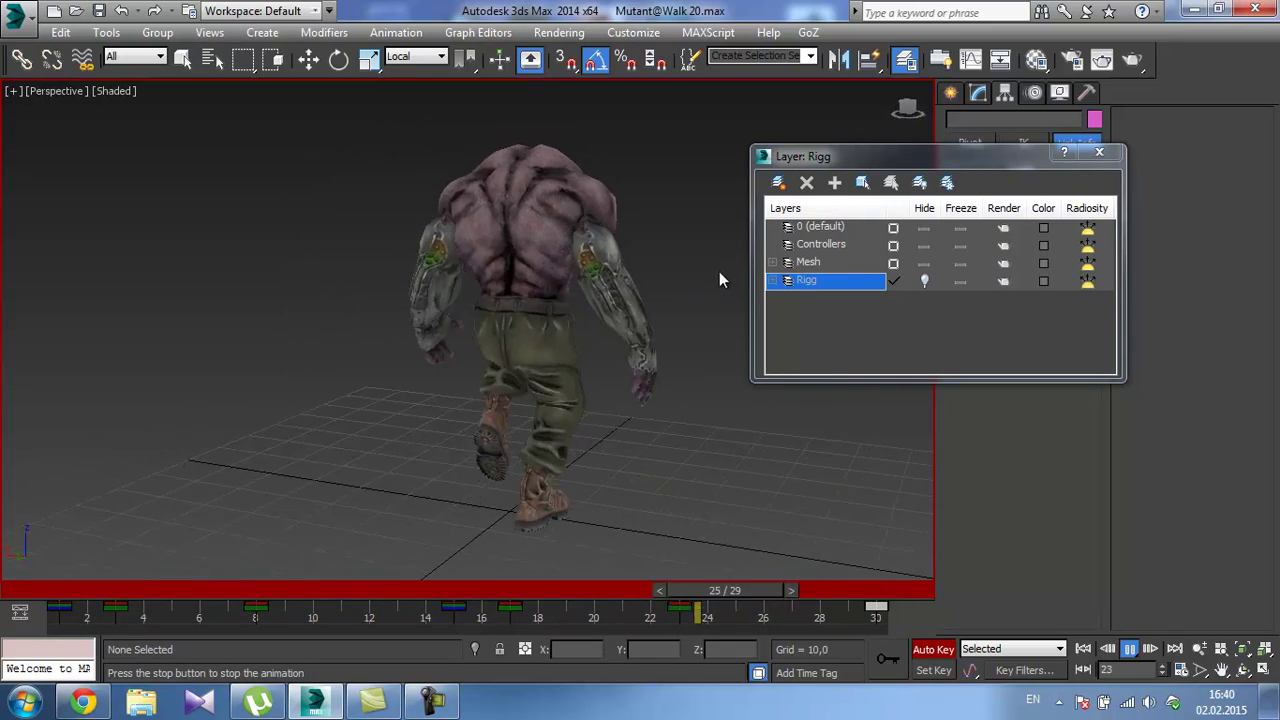
alt+middle_drag(569, 283, 576, 289)
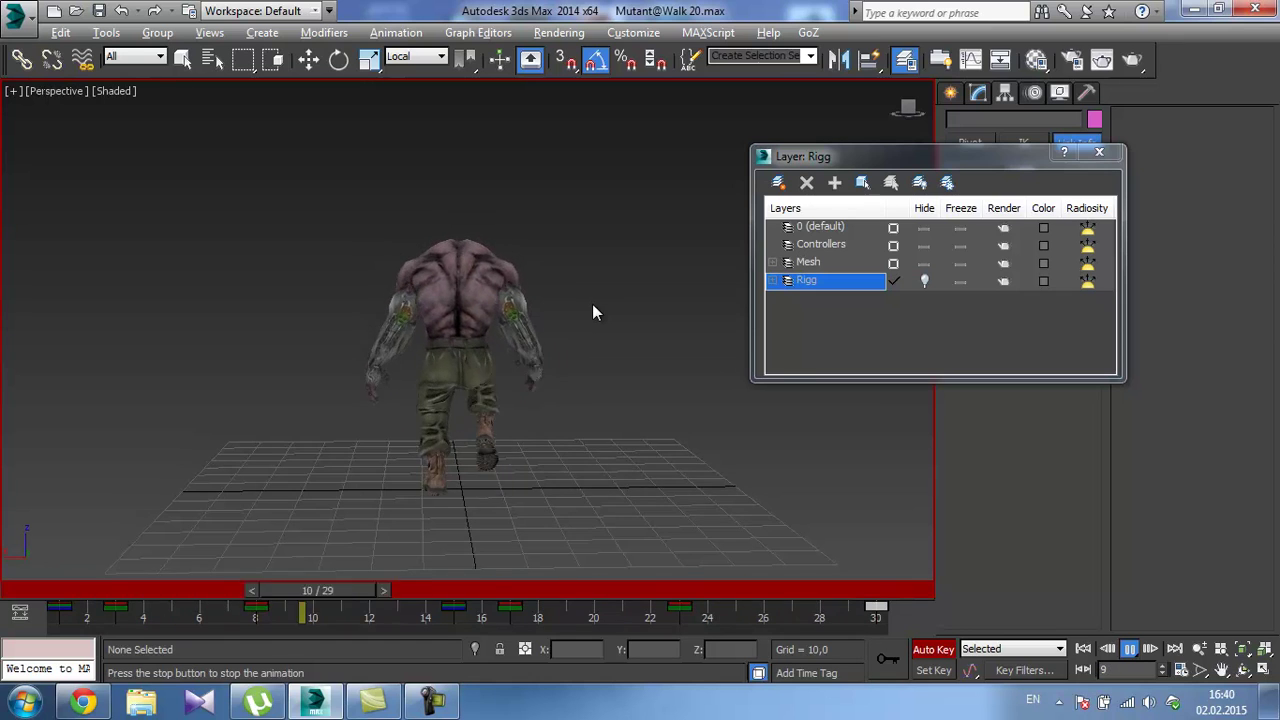
alt+middle_drag(594, 306, 283, 328)
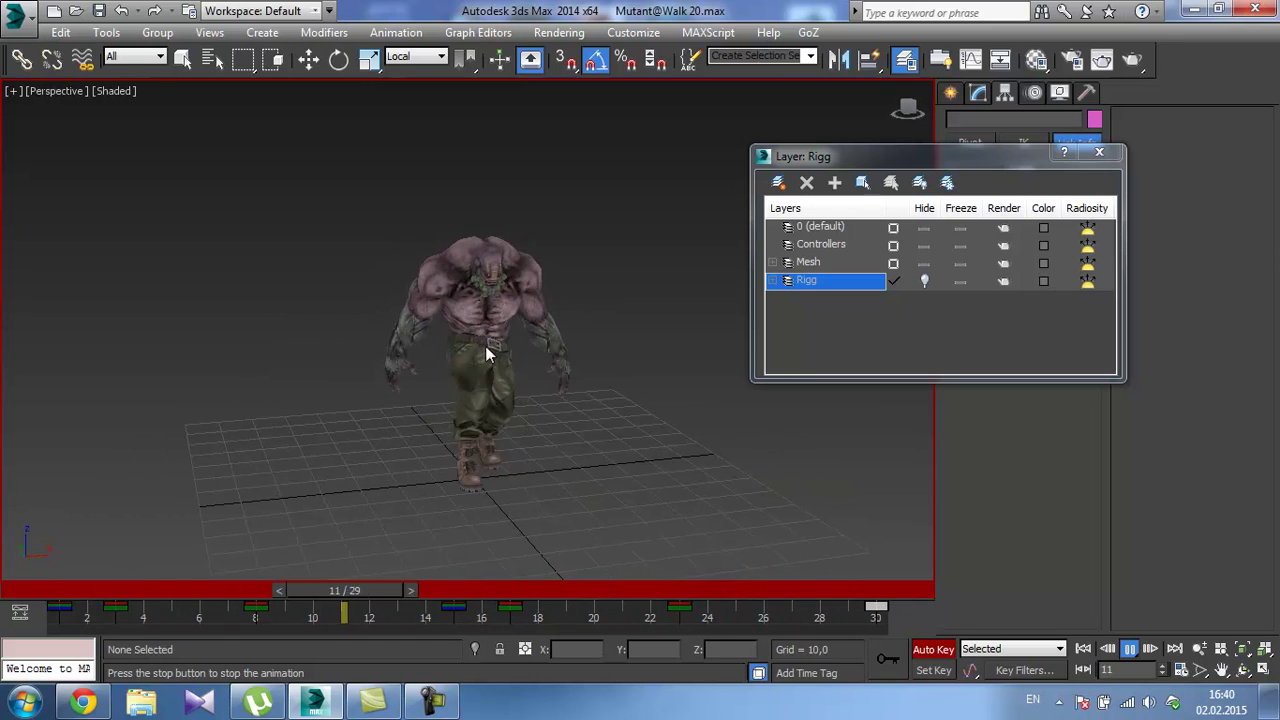
scroll(500, 333, up, 3)
alt+middle_drag(495, 339, 459, 287)
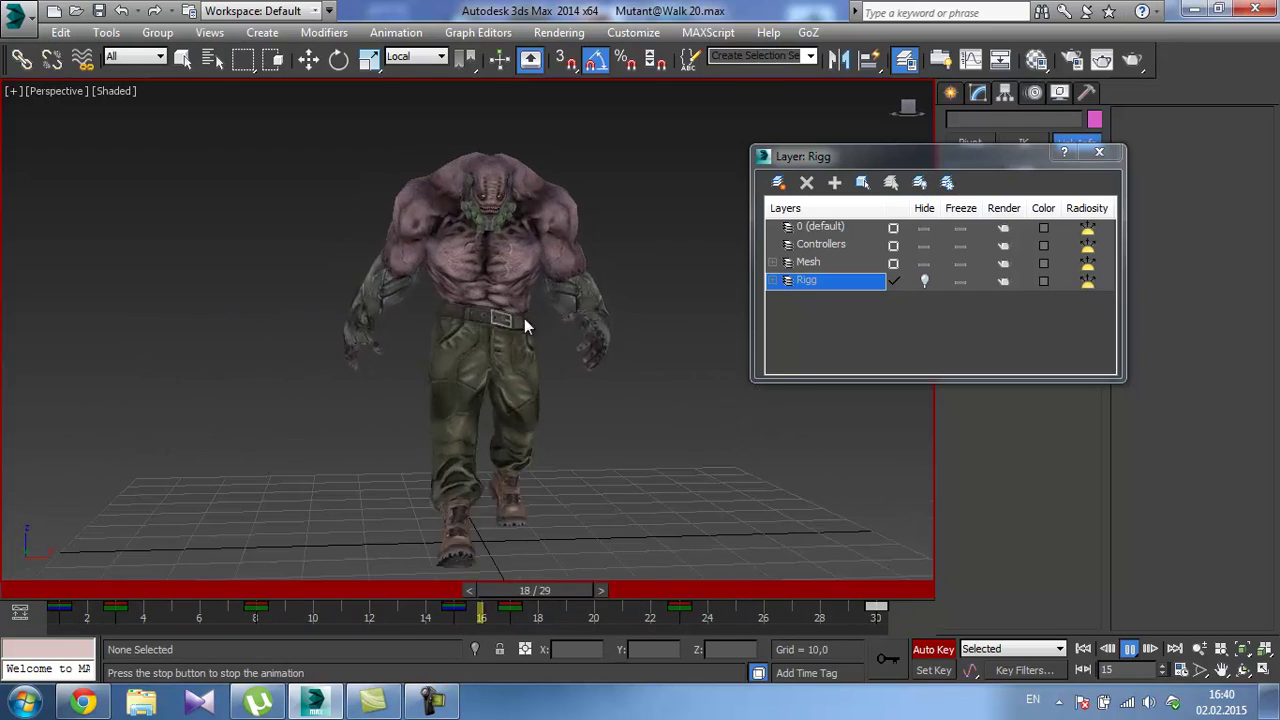
click(1128, 650)
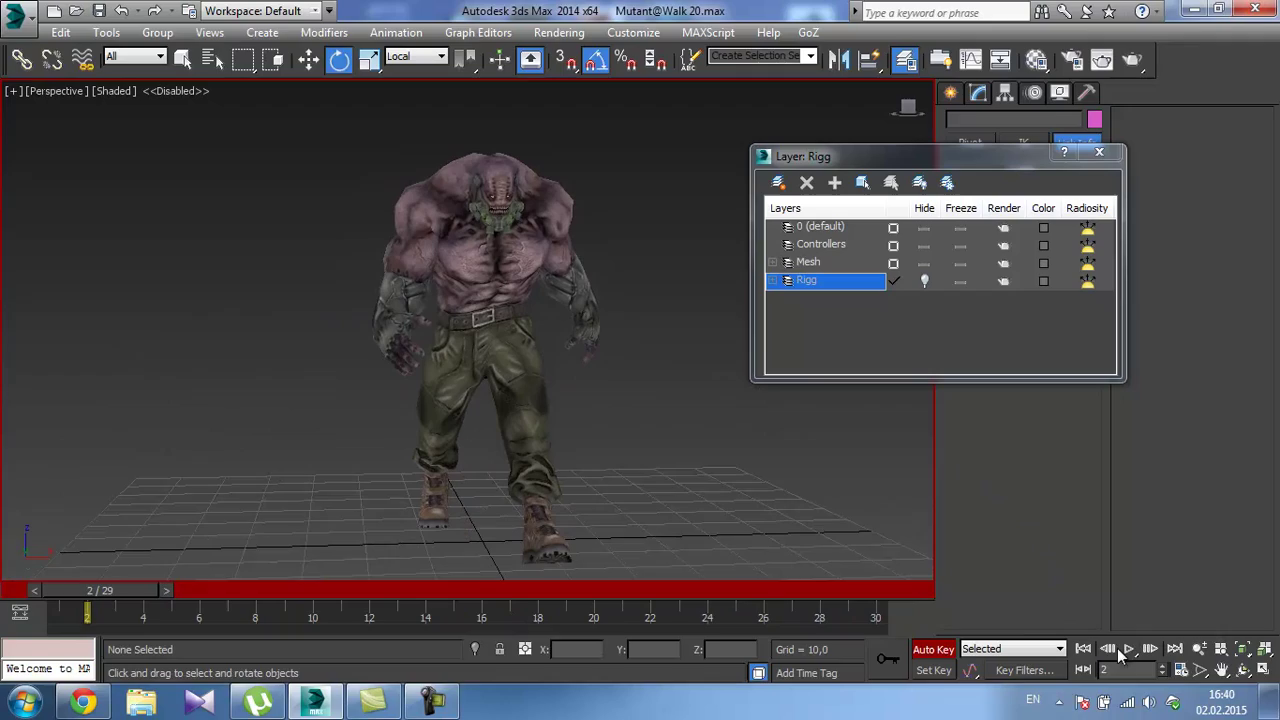
Save the scene as the next numbered version, Mutant@Walk 21.
click(22, 18)
click(60, 222)
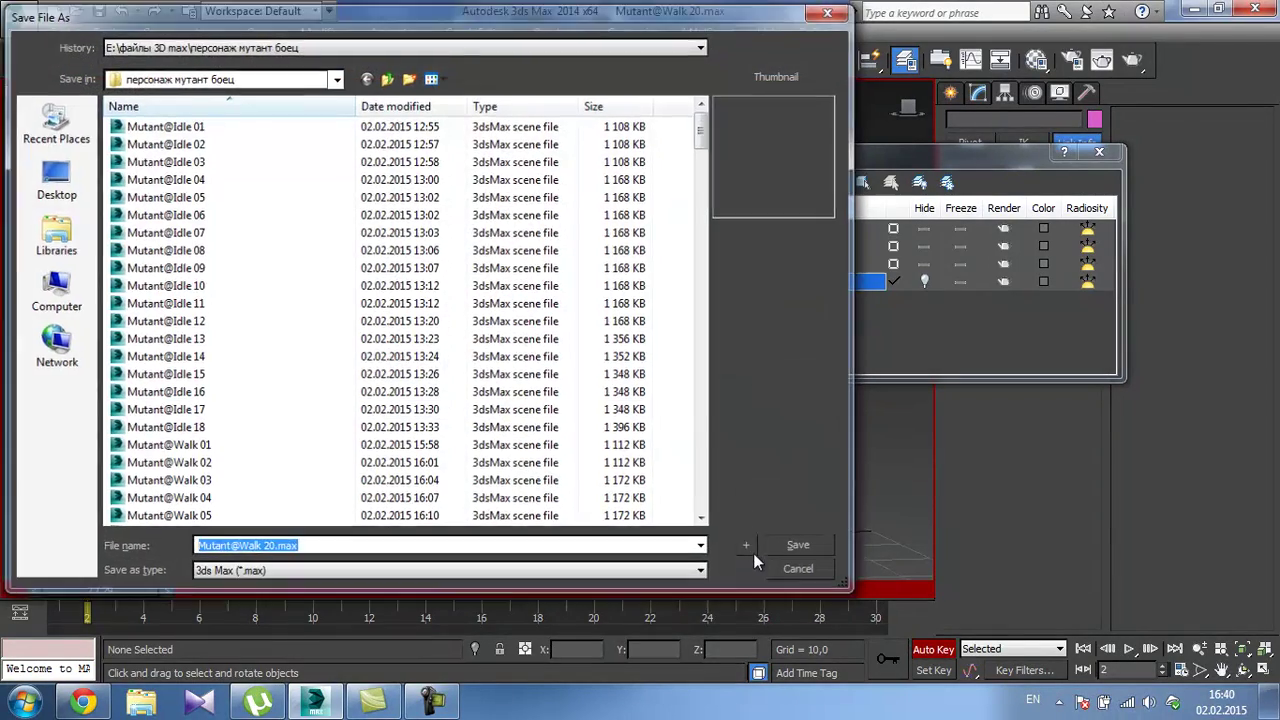
click(750, 550)
Unhide the Rigg layer and tilt the rig's chest hub forward 5 degrees around local Z at frame 8.
click(543, 190)
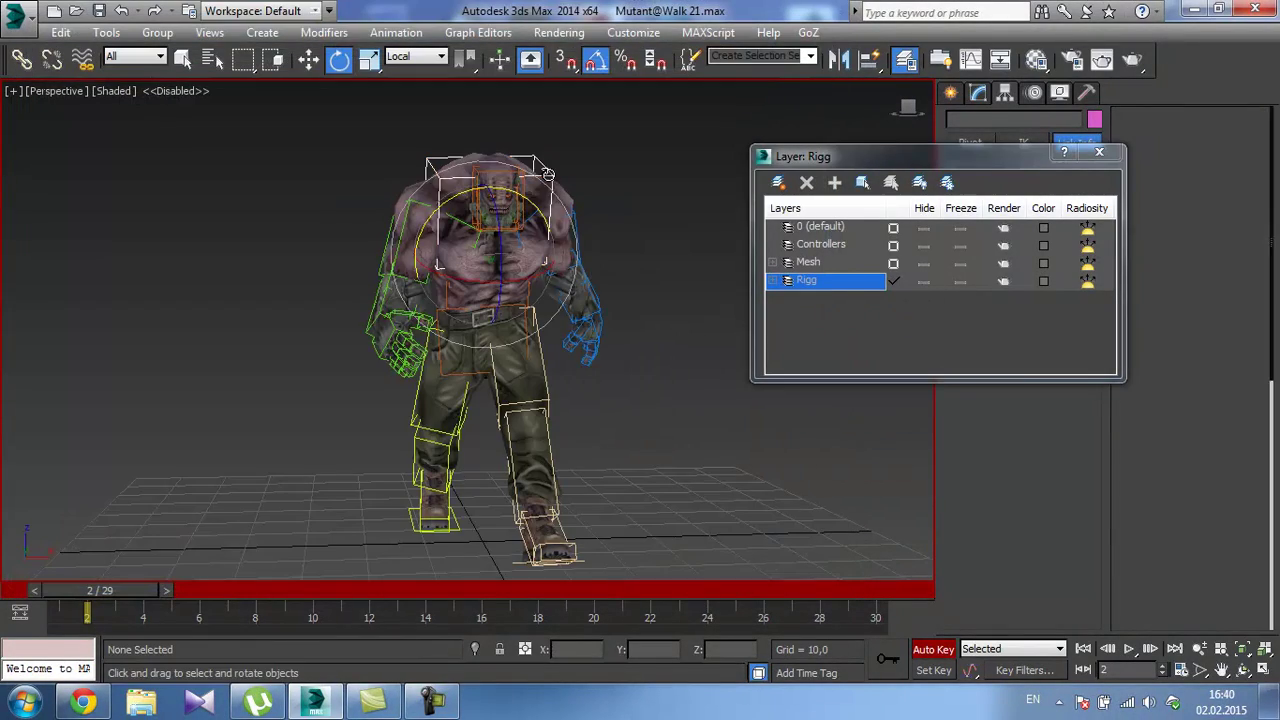
alt+middle_drag(430, 212, 600, 217)
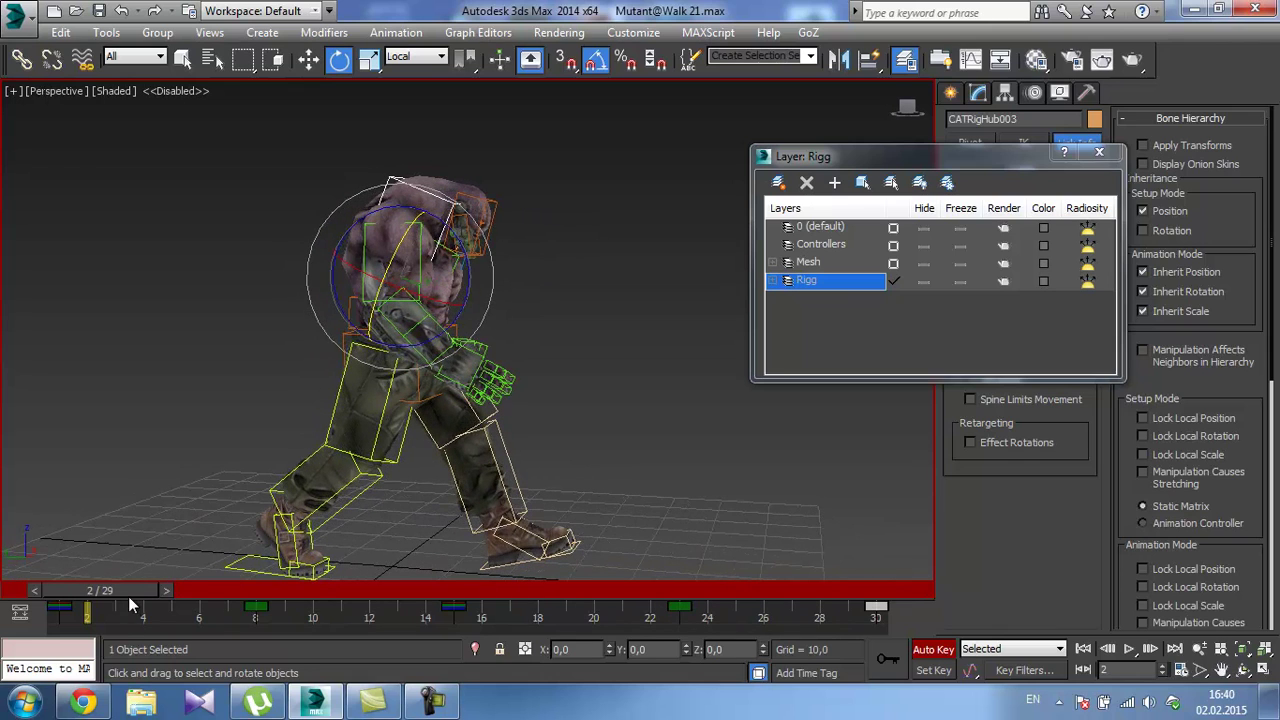
drag(128, 596, 287, 589)
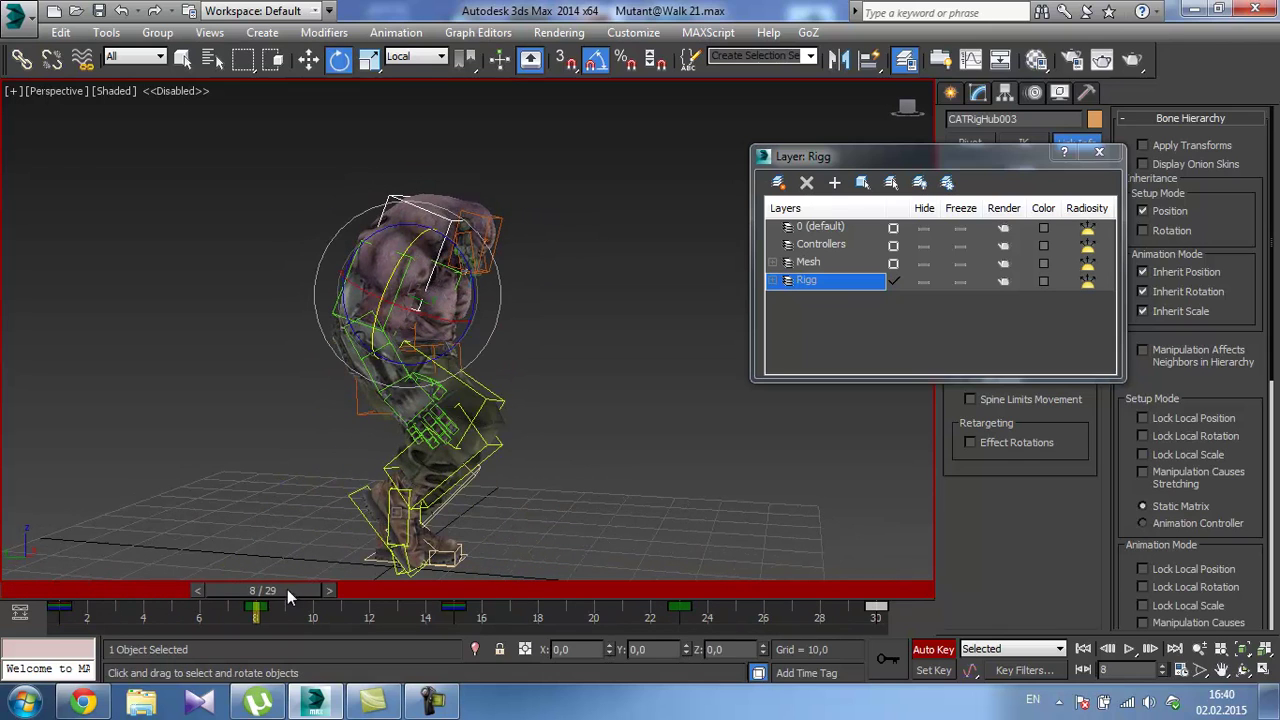
drag(360, 353, 404, 352)
drag(475, 281, 477, 289)
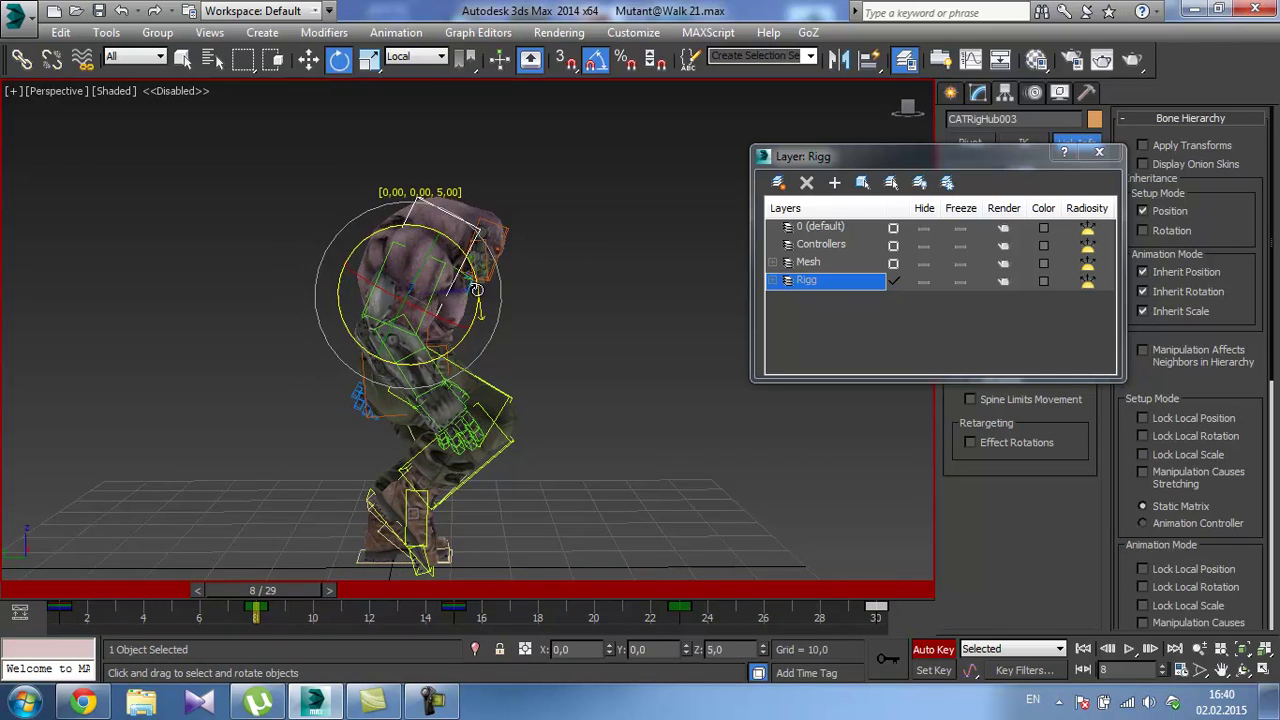
Tilt the chest hub forward 4 degrees around local Z at frame 23.
drag(276, 591, 672, 605)
key(e)
drag(468, 271, 474, 277)
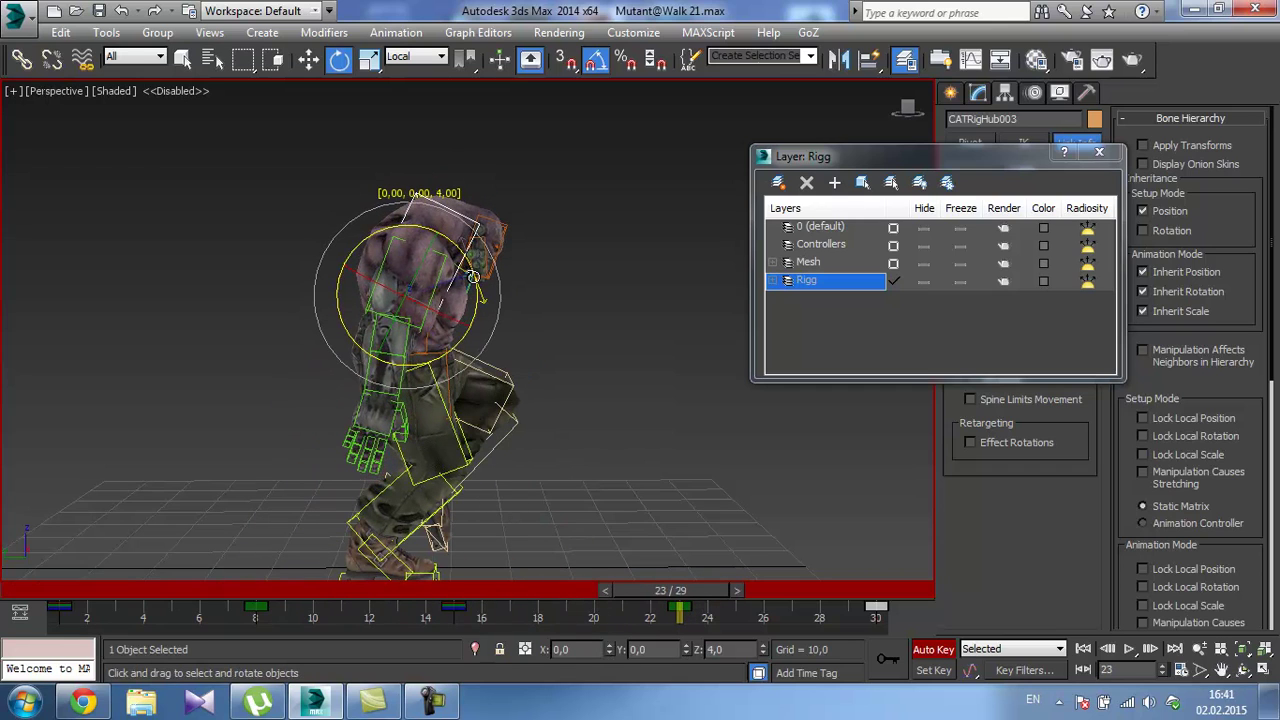
Play back the walk loop, examine the chest motion from the front, side and back, and stop the playback.
click(1131, 648)
alt+middle_drag(870, 553, 615, 482)
alt+middle_drag(436, 304, 489, 249)
scroll(471, 259, up, 3)
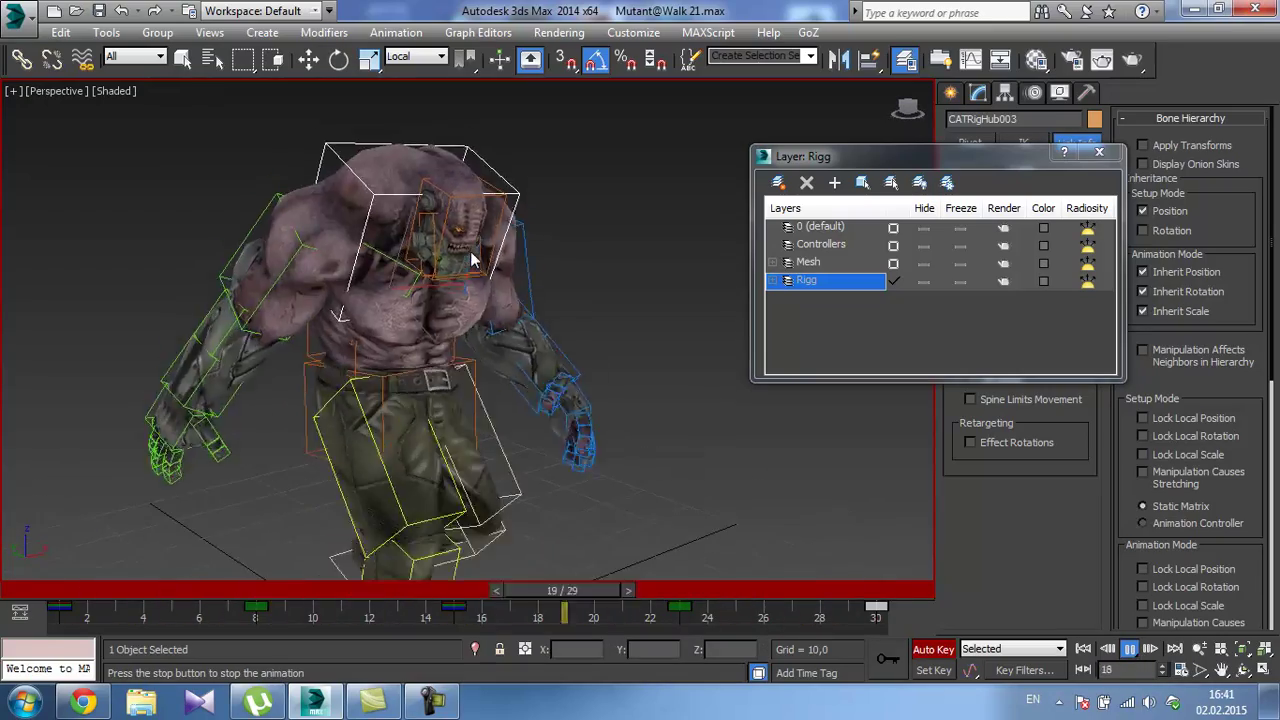
scroll(471, 259, down, 3)
alt+middle_drag(491, 366, 739, 339)
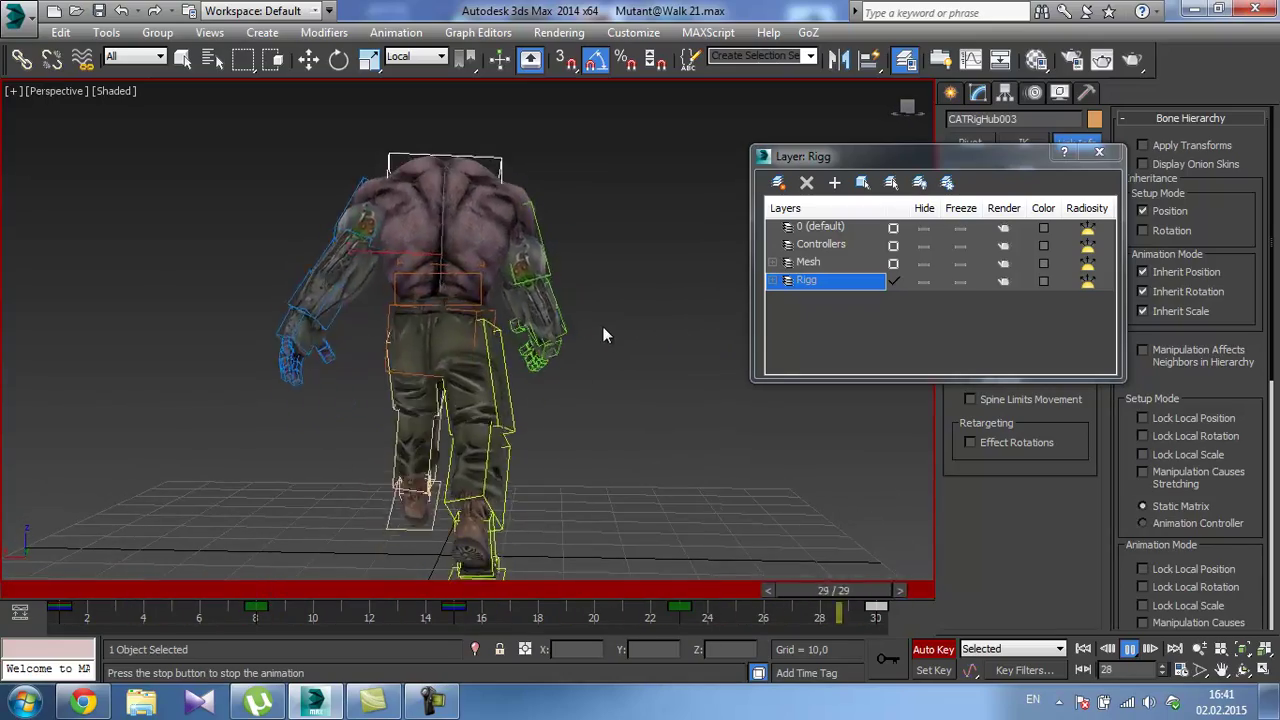
alt+middle_drag(603, 335, 443, 337)
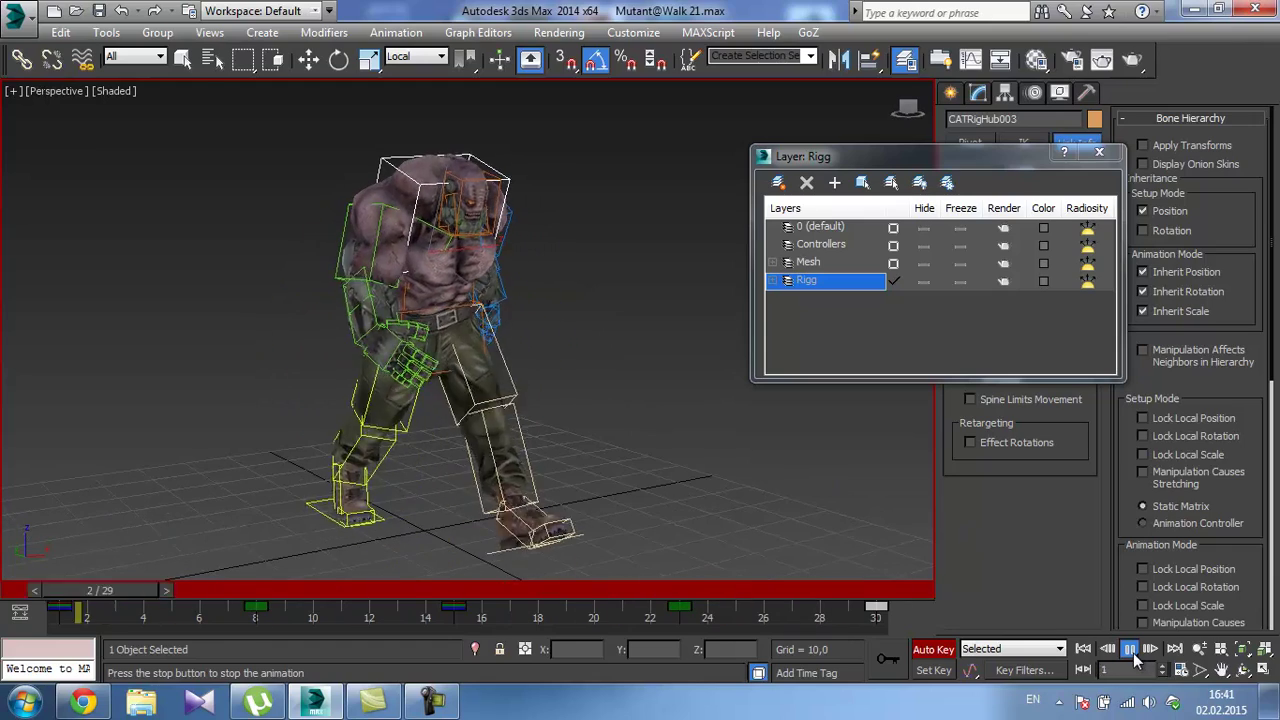
click(1129, 649)
Select the rig's head hub for rotation at frame 8.
key(e)
alt+middle_drag(523, 313, 471, 325)
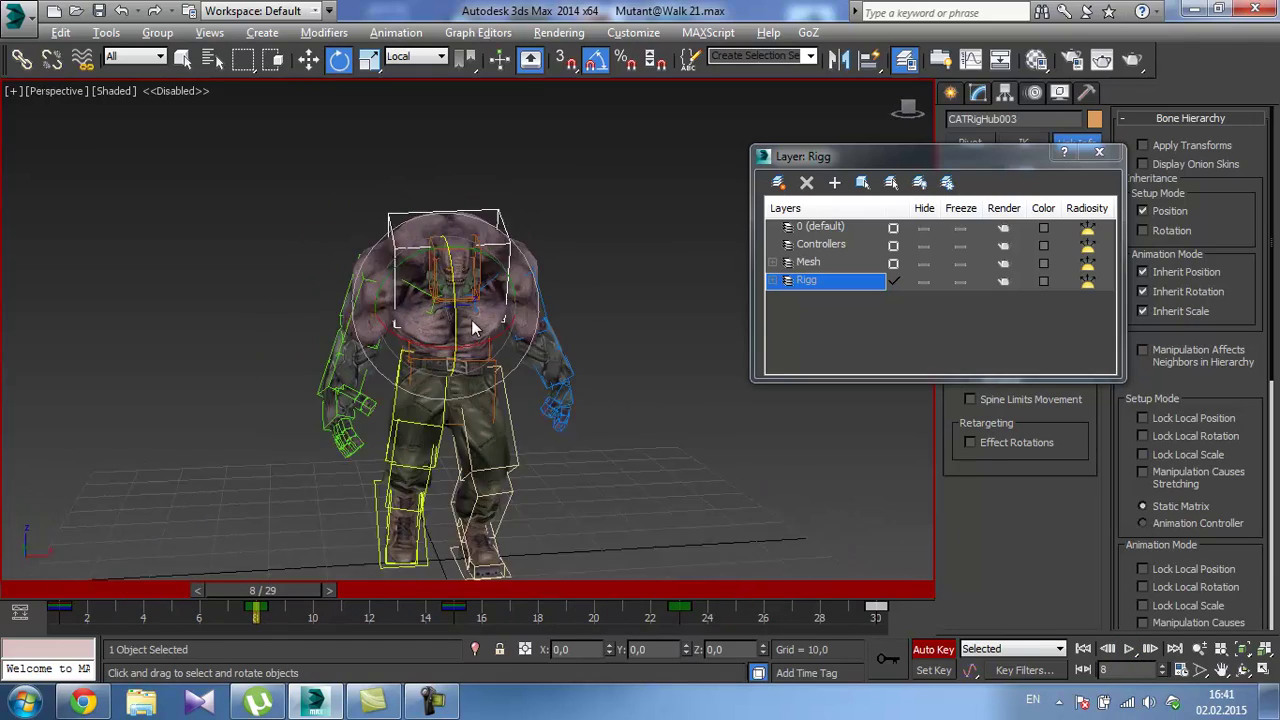
scroll(463, 244, up, 3)
click(454, 257)
alt+middle_drag(380, 304, 469, 321)
drag(242, 592, 275, 560)
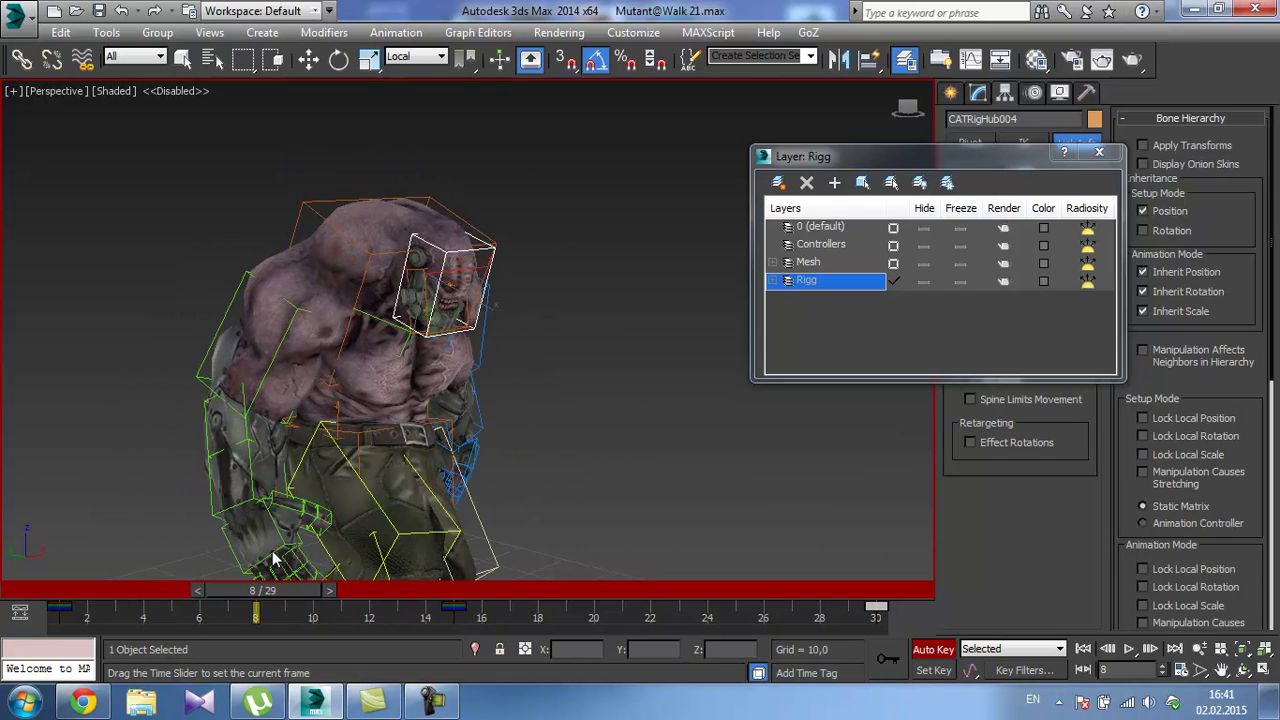
Rotate the head bone to raise the face at frame 8, and by -22 degrees about its local Z axis at frame 23.
drag(480, 256, 478, 219)
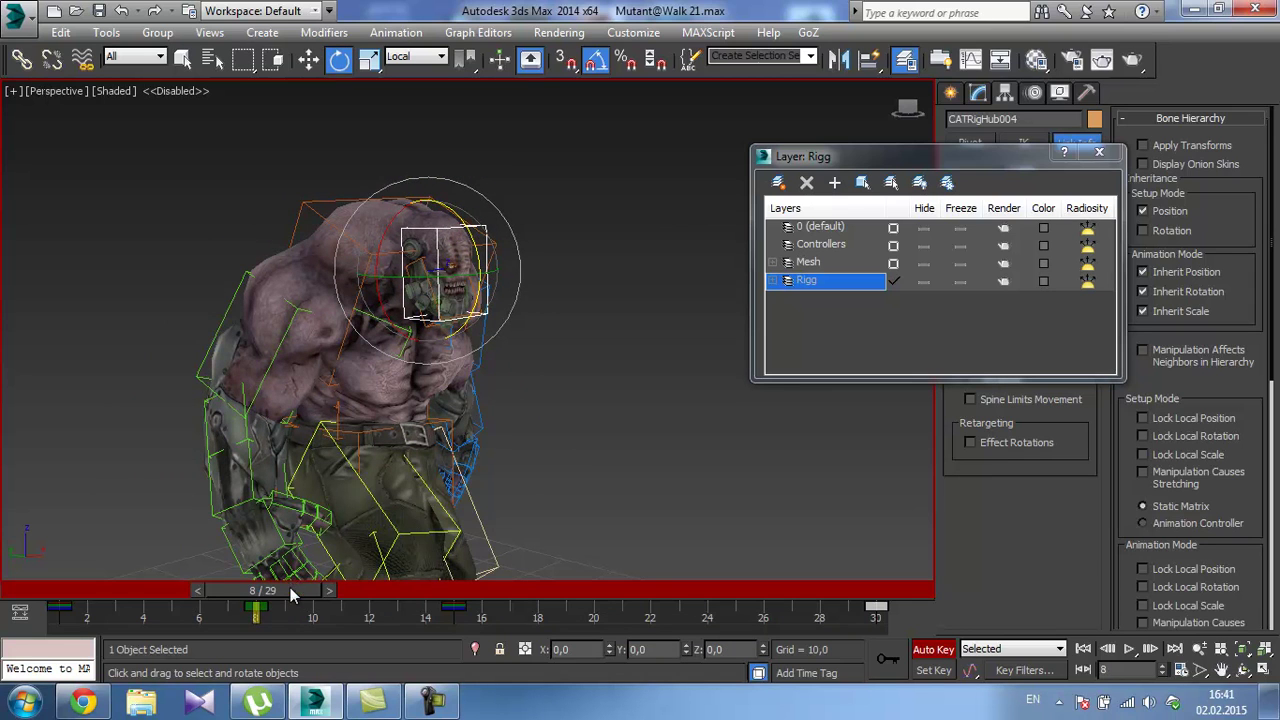
drag(290, 592, 672, 594)
key(e)
drag(476, 270, 466, 228)
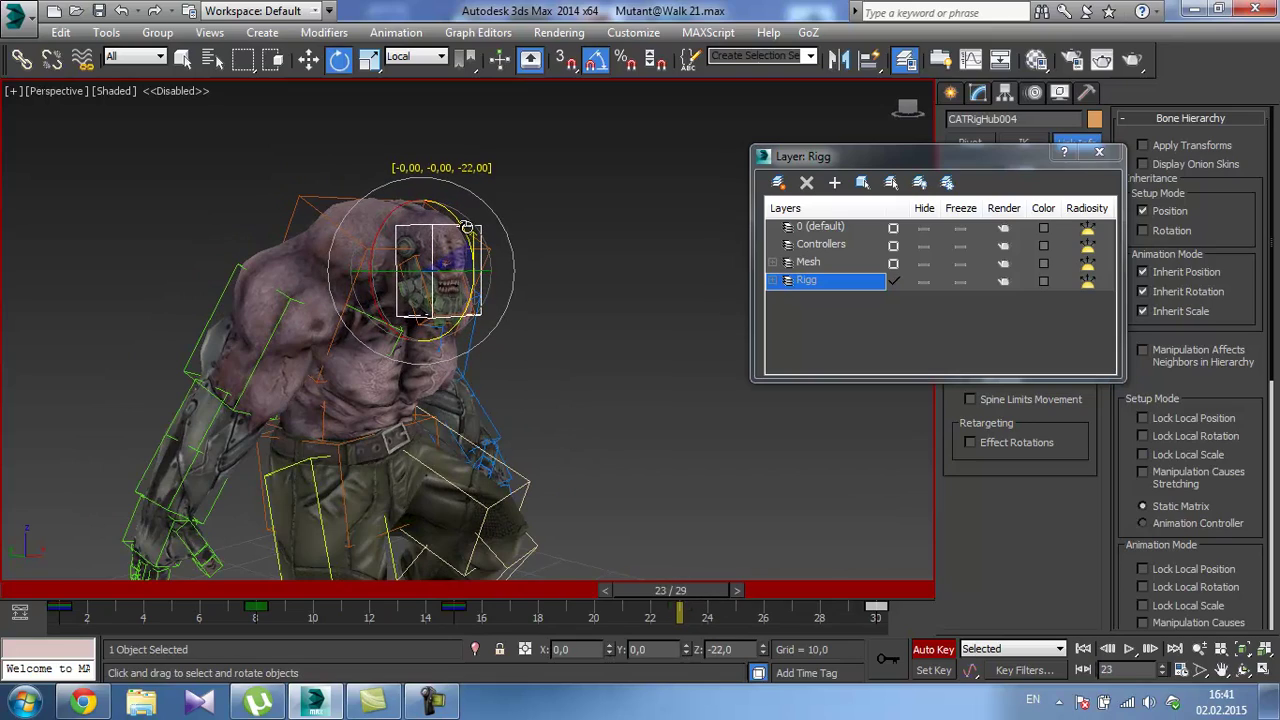
Play the walk cycle and hide the Rigg layer to review the head motion from several angles.
click(1130, 648)
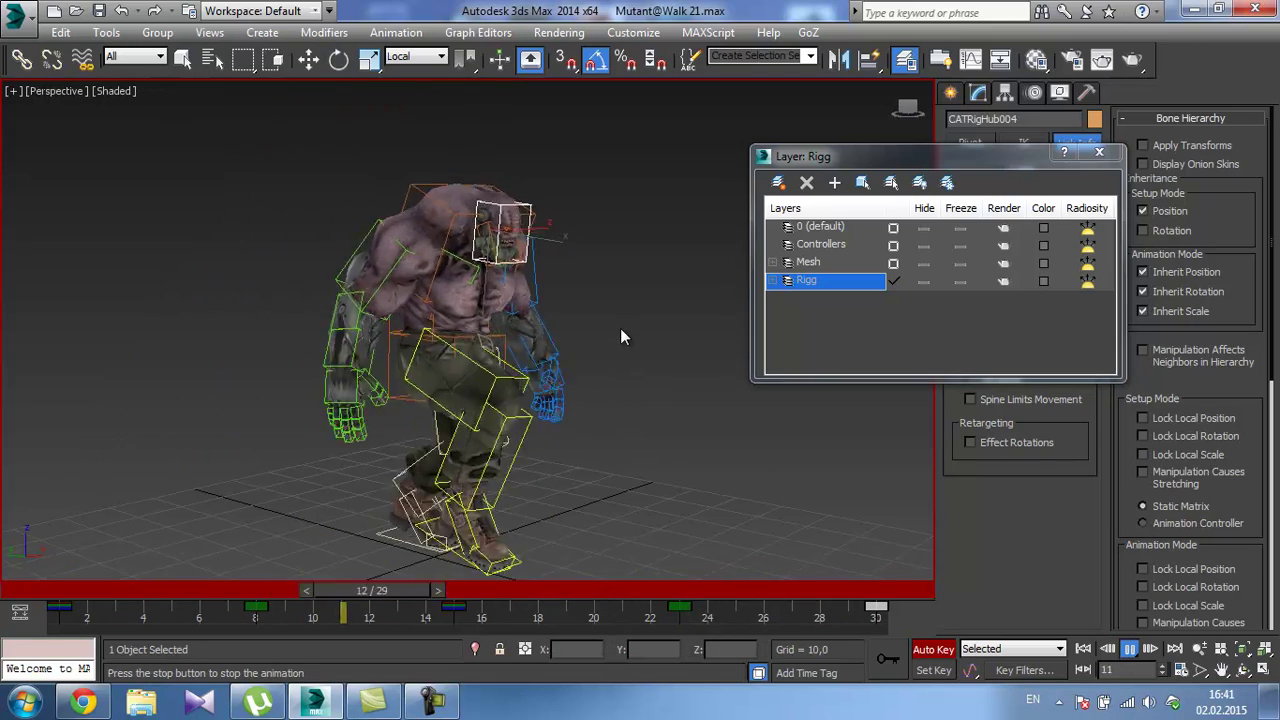
click(922, 281)
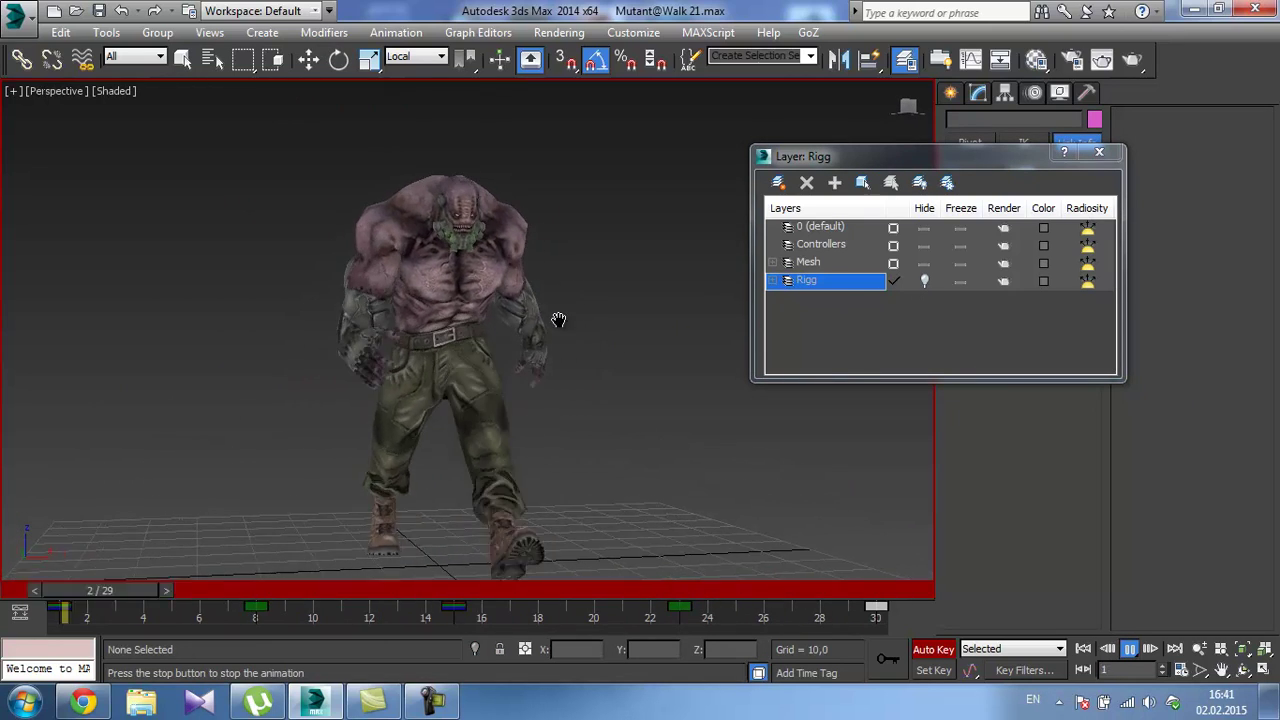
alt+middle_drag(558, 321, 594, 333)
scroll(421, 334, up, 3)
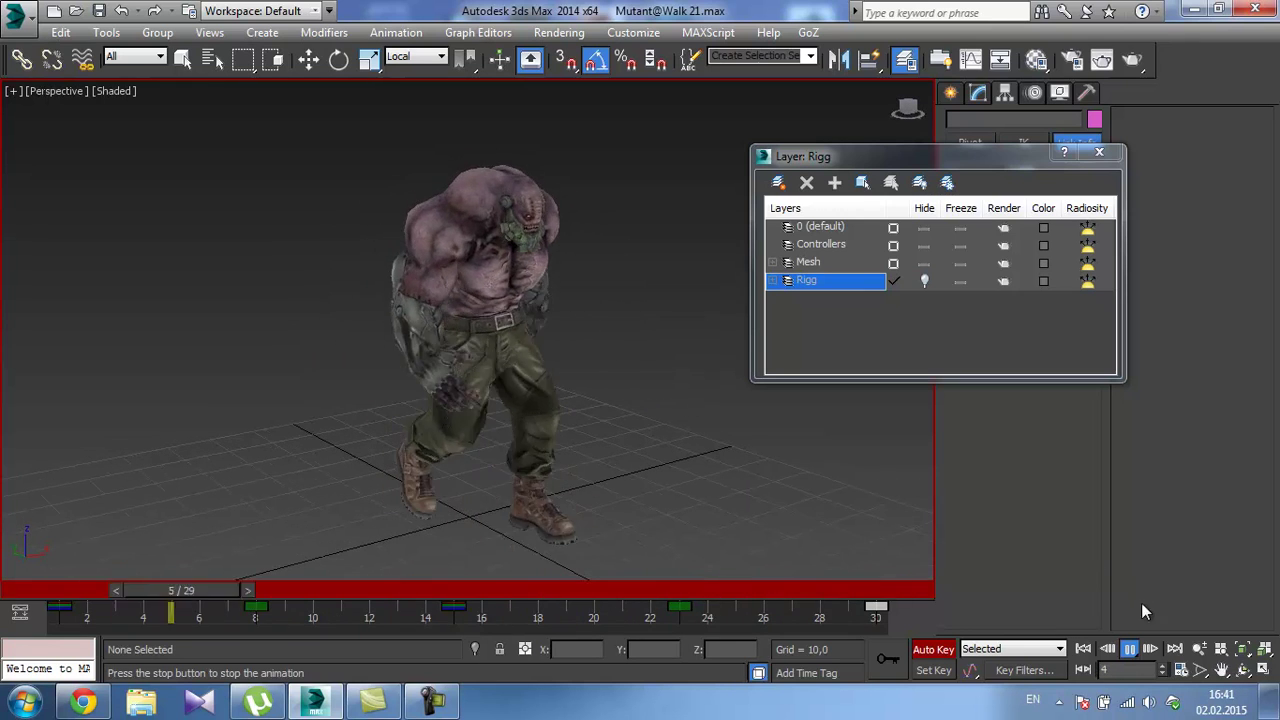
Stop the playback and save the scene as the incremented file Mutant@Walk 22.
click(1129, 649)
key(e)
key(d)
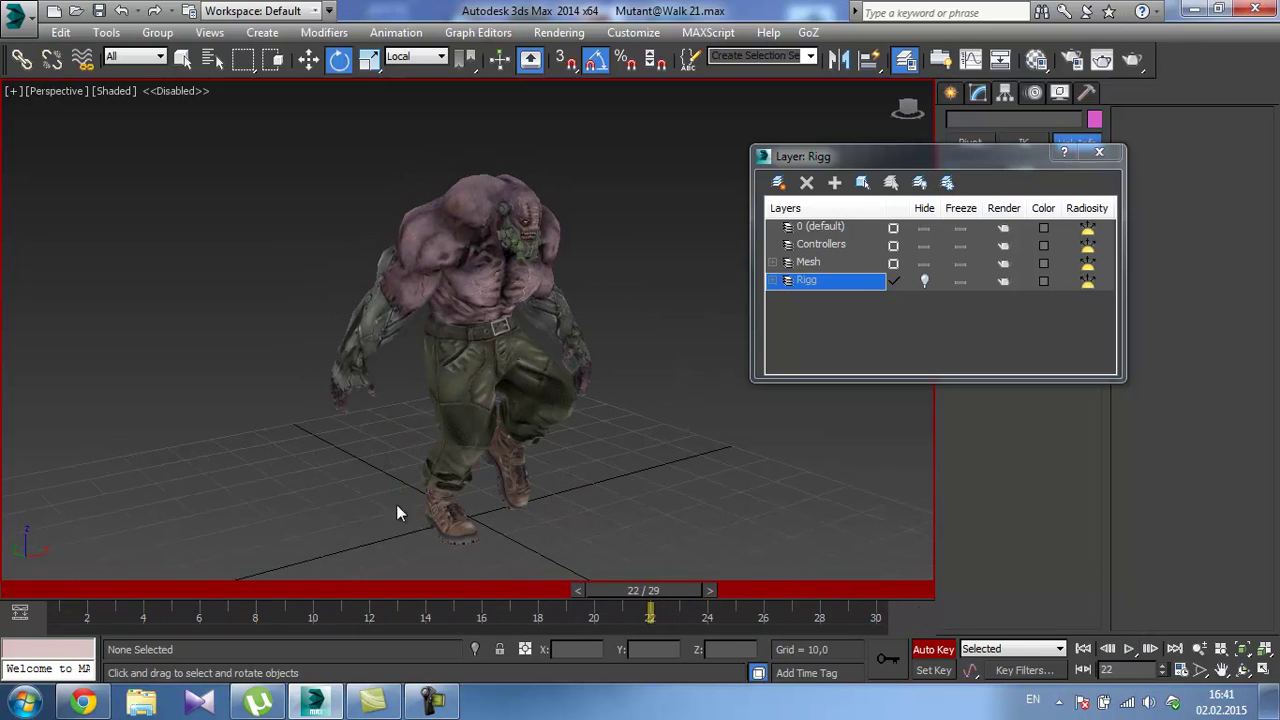
click(22, 20)
click(86, 222)
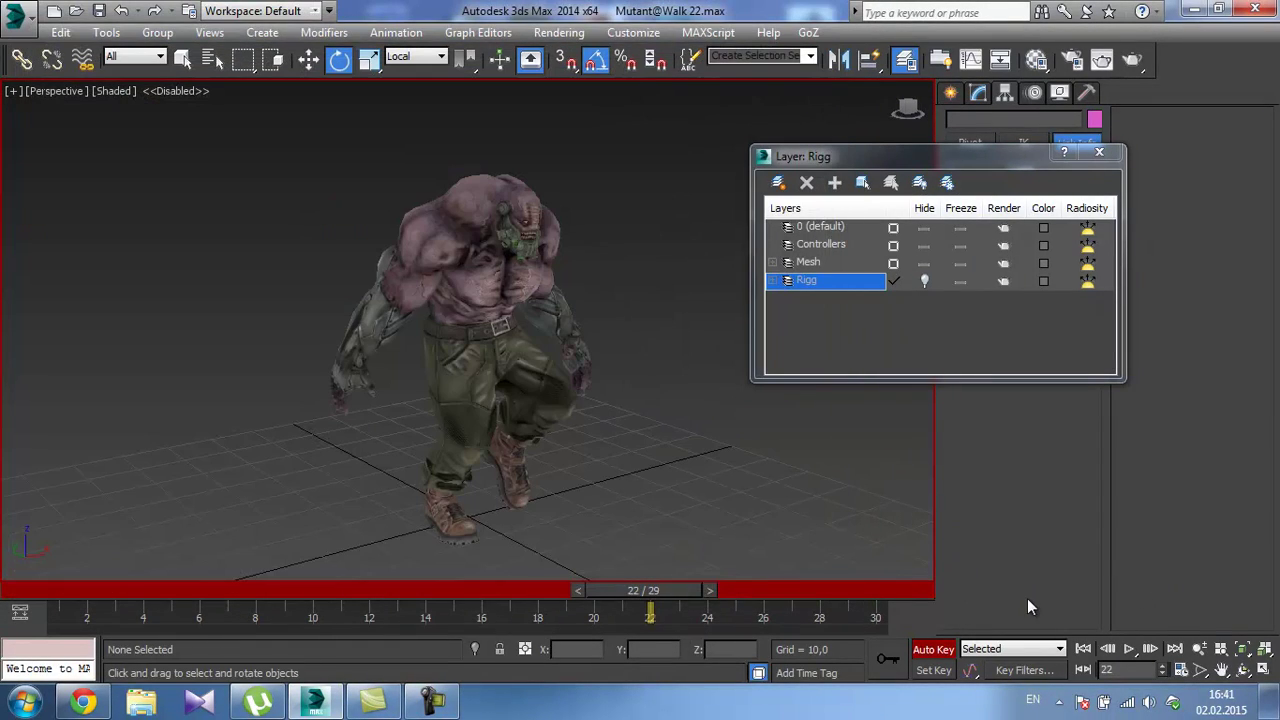
Play the walk cycle once more and examine the mutant's head and jaw up close from the front.
click(1128, 650)
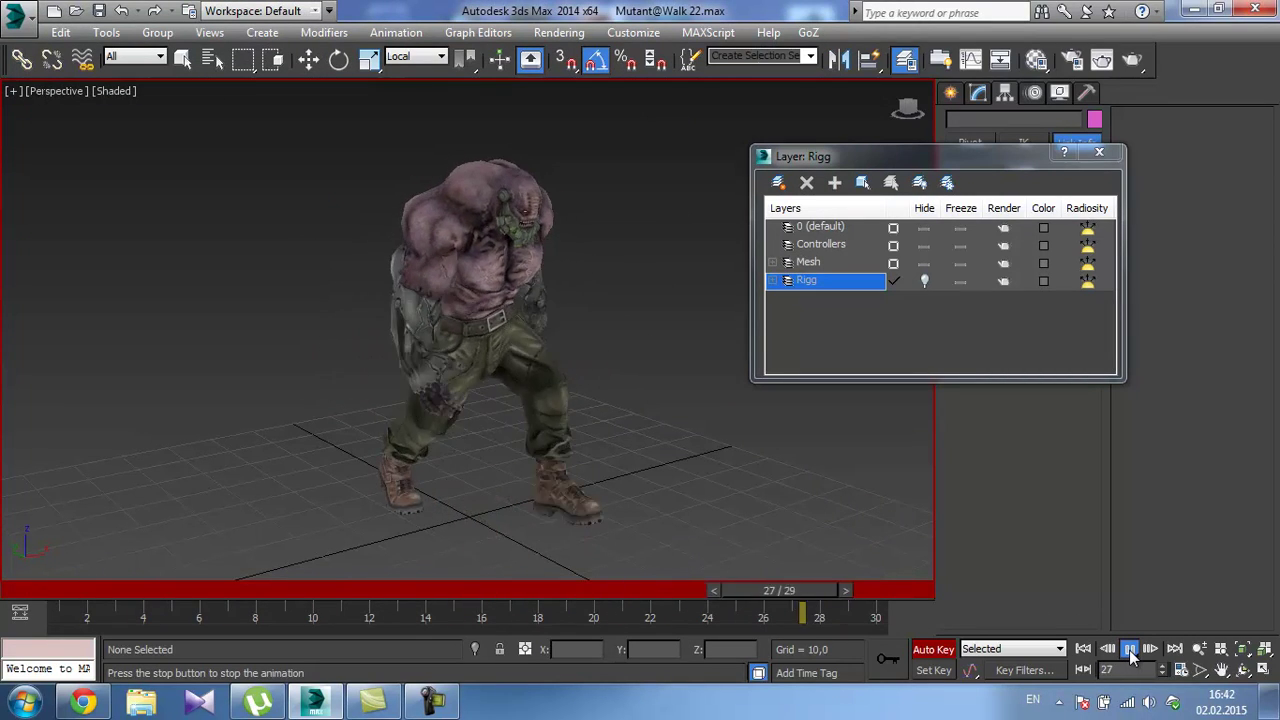
click(1129, 650)
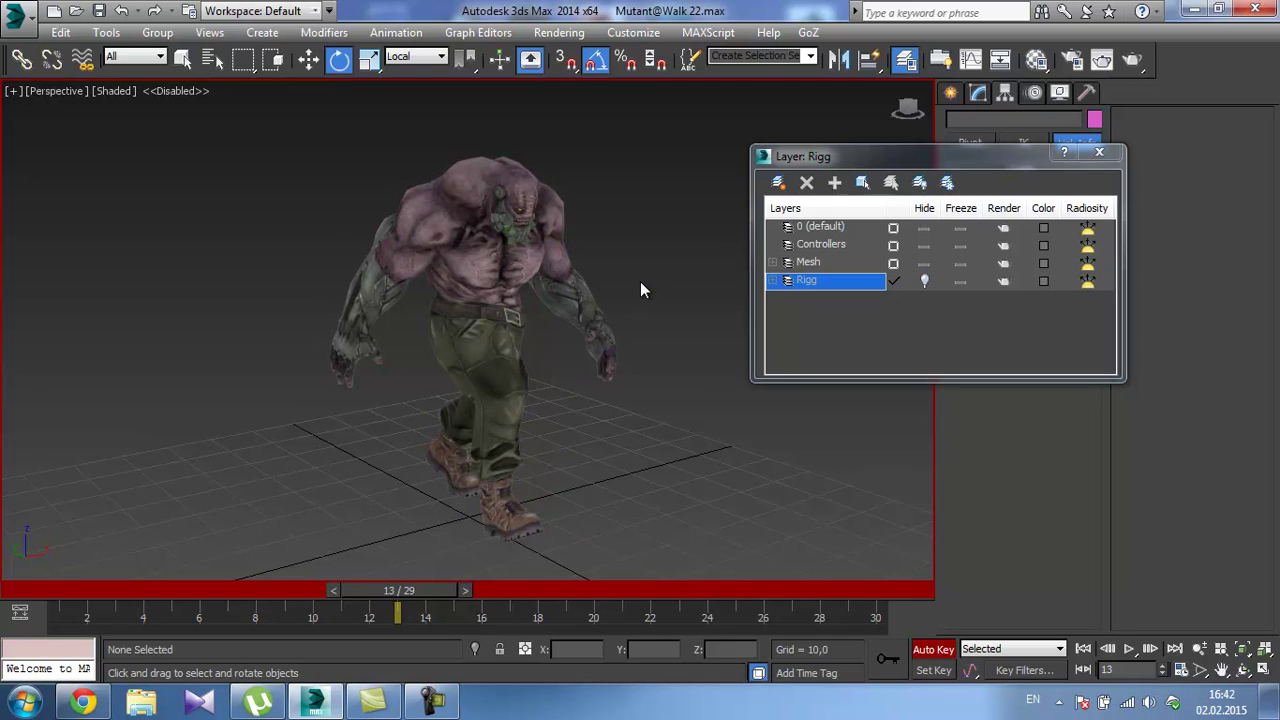
alt+middle_drag(516, 263, 481, 229)
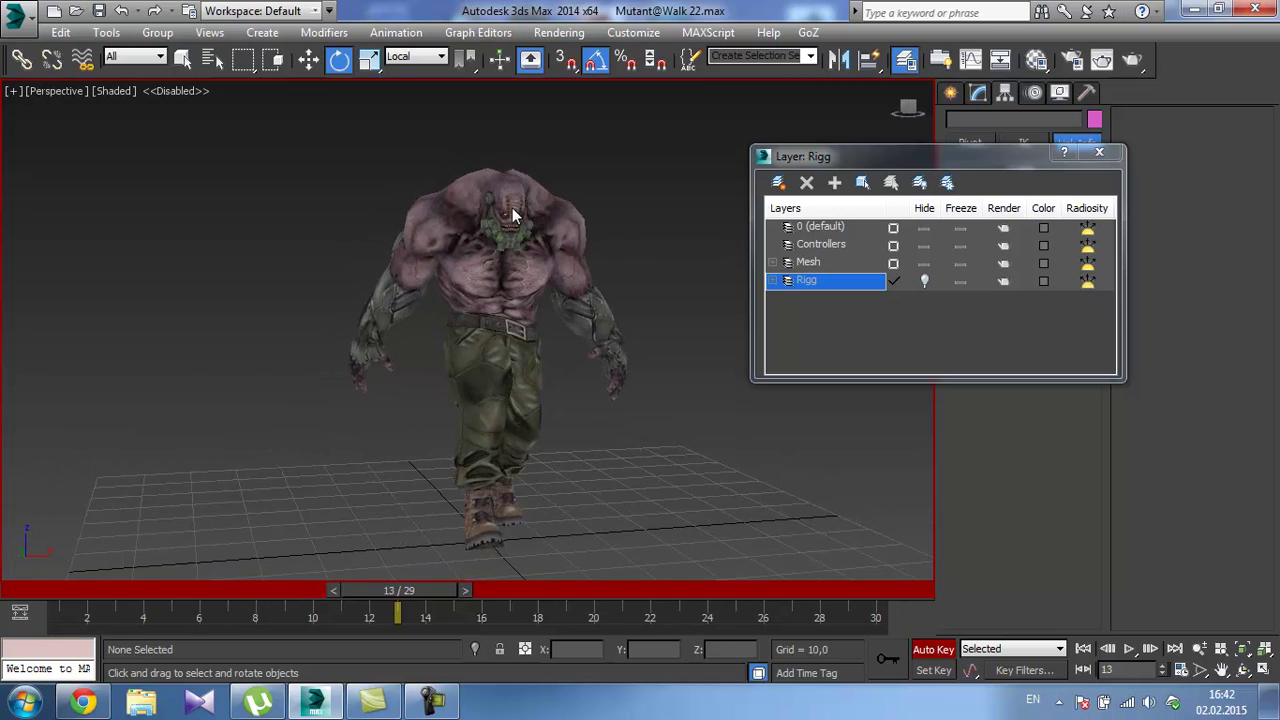
scroll(512, 207, up, 5)
scroll(509, 215, up, 3)
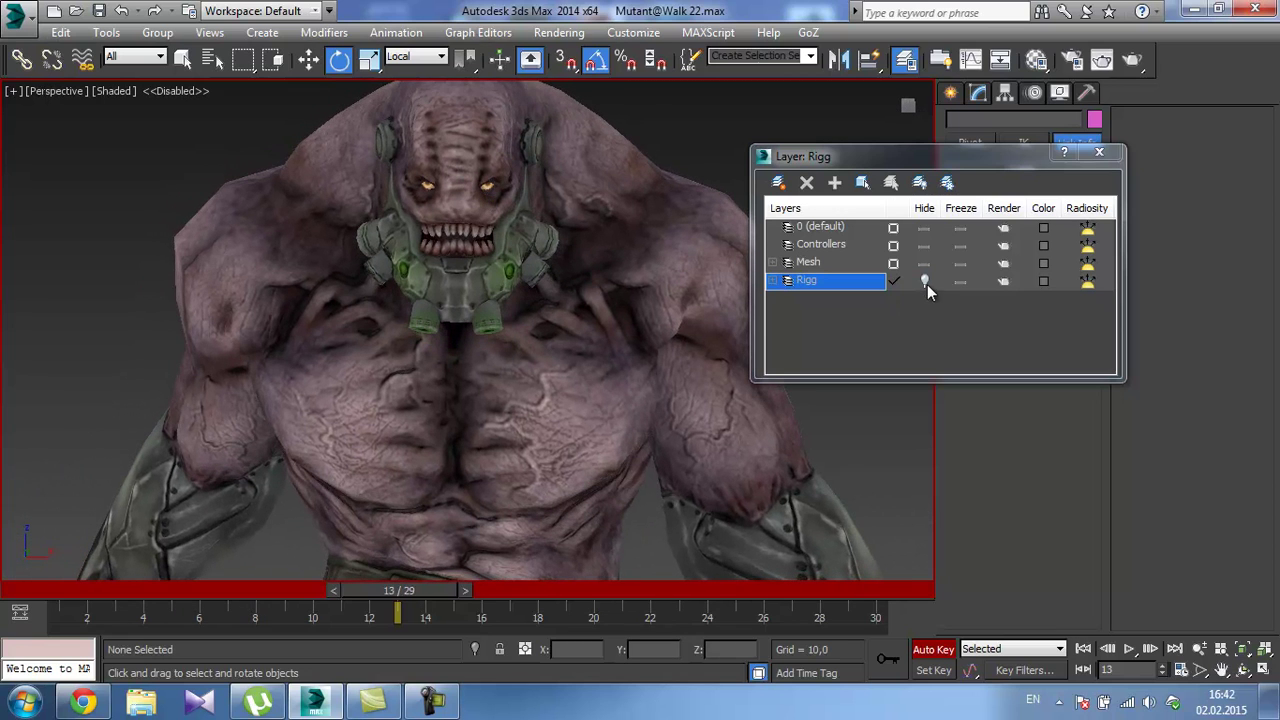
Unhide the Rigg layer and rotate the jaw bone open at frame 8, and by 7 degrees about local Z at frame 23.
click(924, 281)
mouse_move(509, 322)
alt+middle_down()
mouse_move(500, 310)
mouse_move(503, 325)
alt+middle_up()
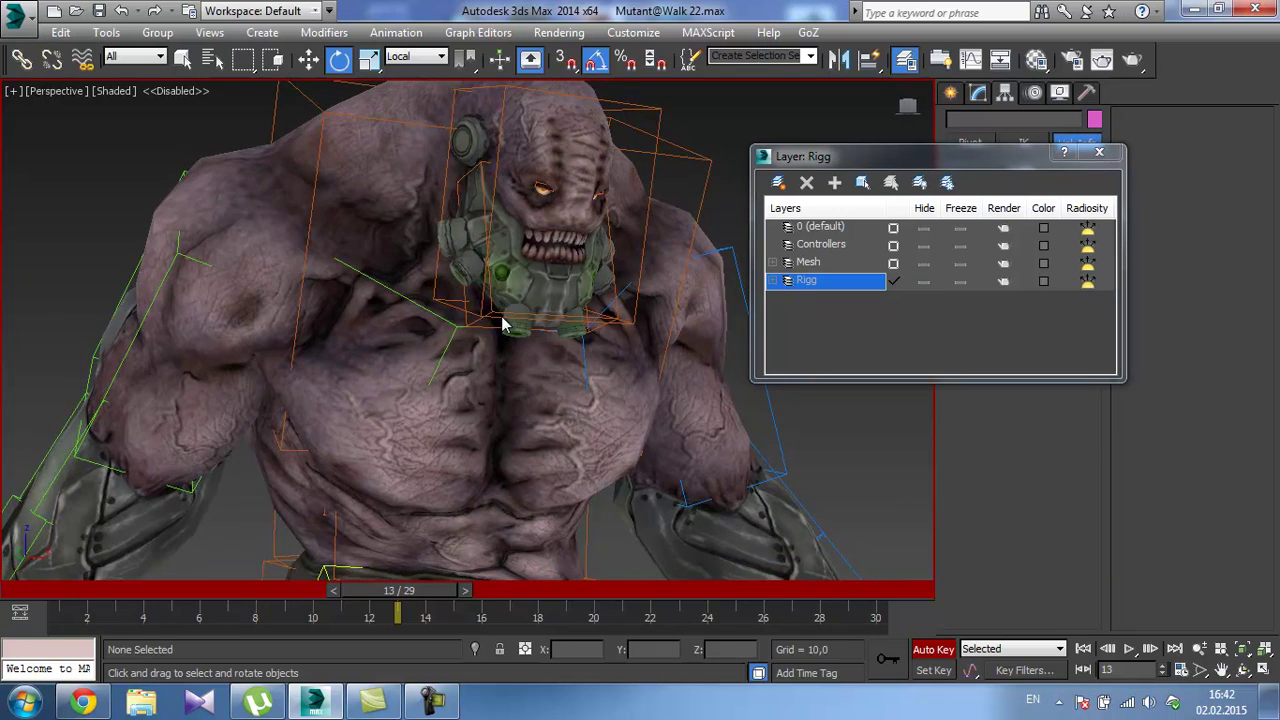
click(493, 320)
scroll(498, 350, down, 6)
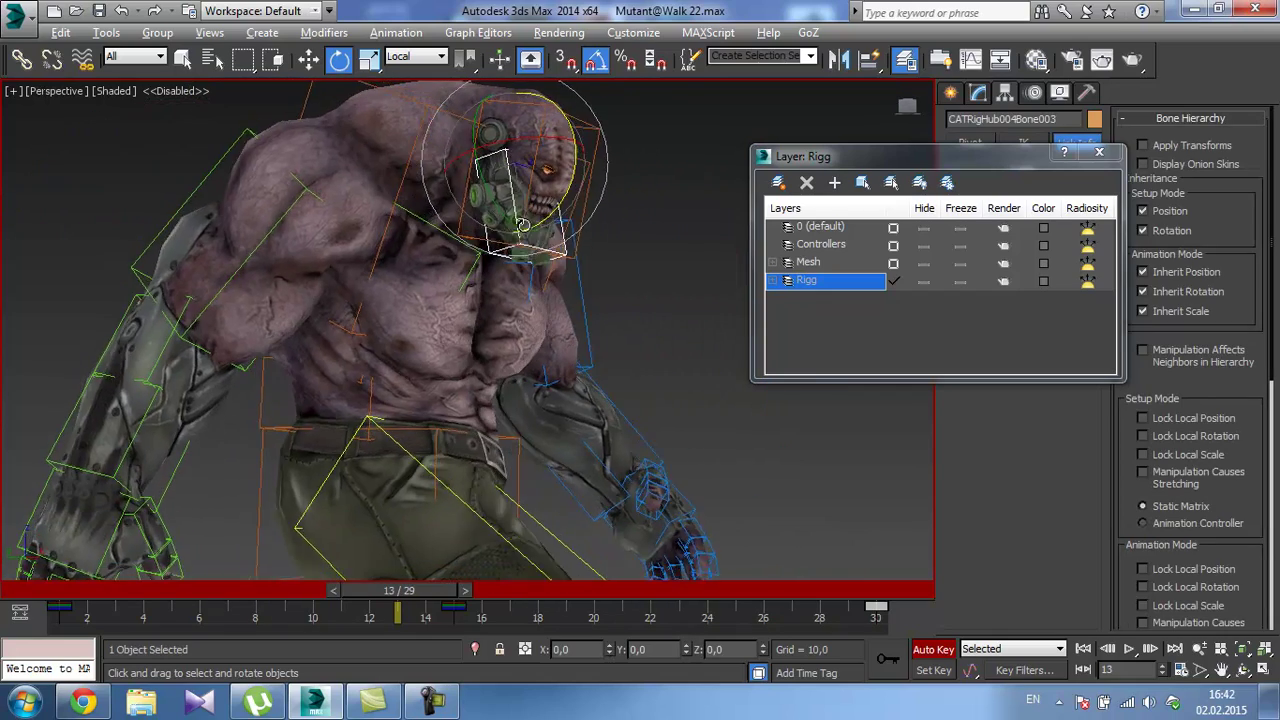
drag(456, 599, 292, 575)
key(e)
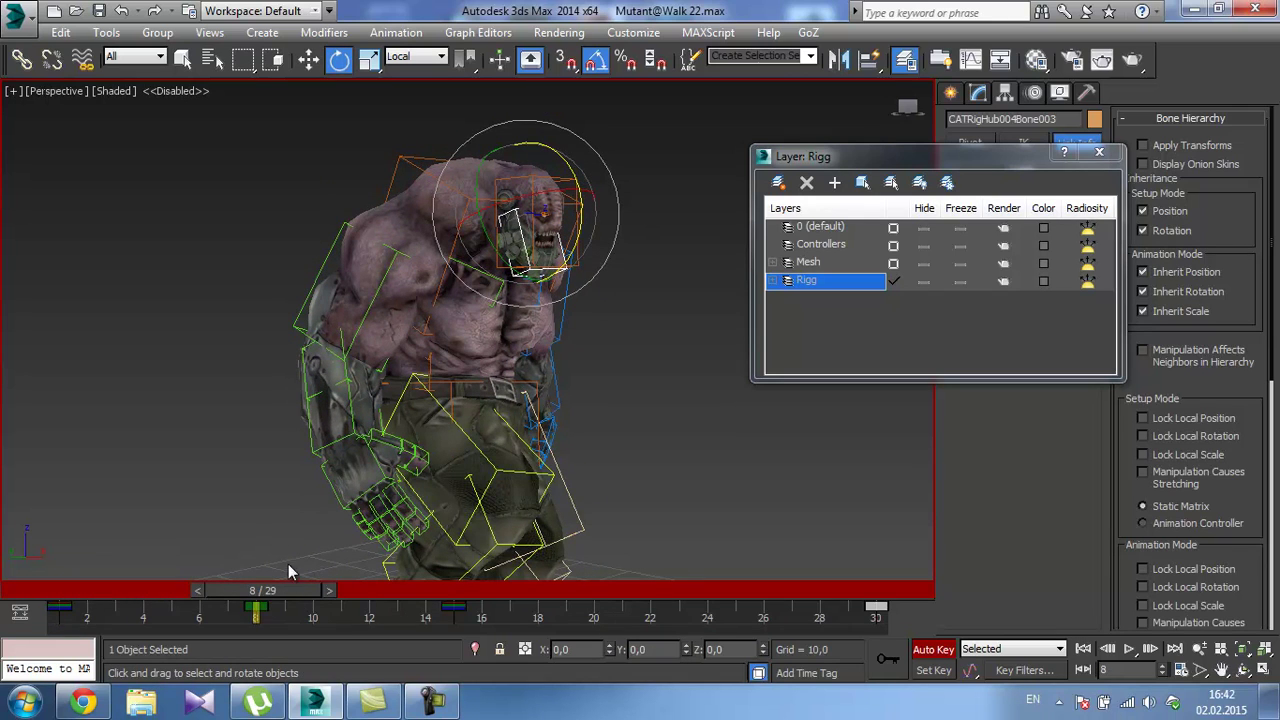
drag(288, 588, 689, 594)
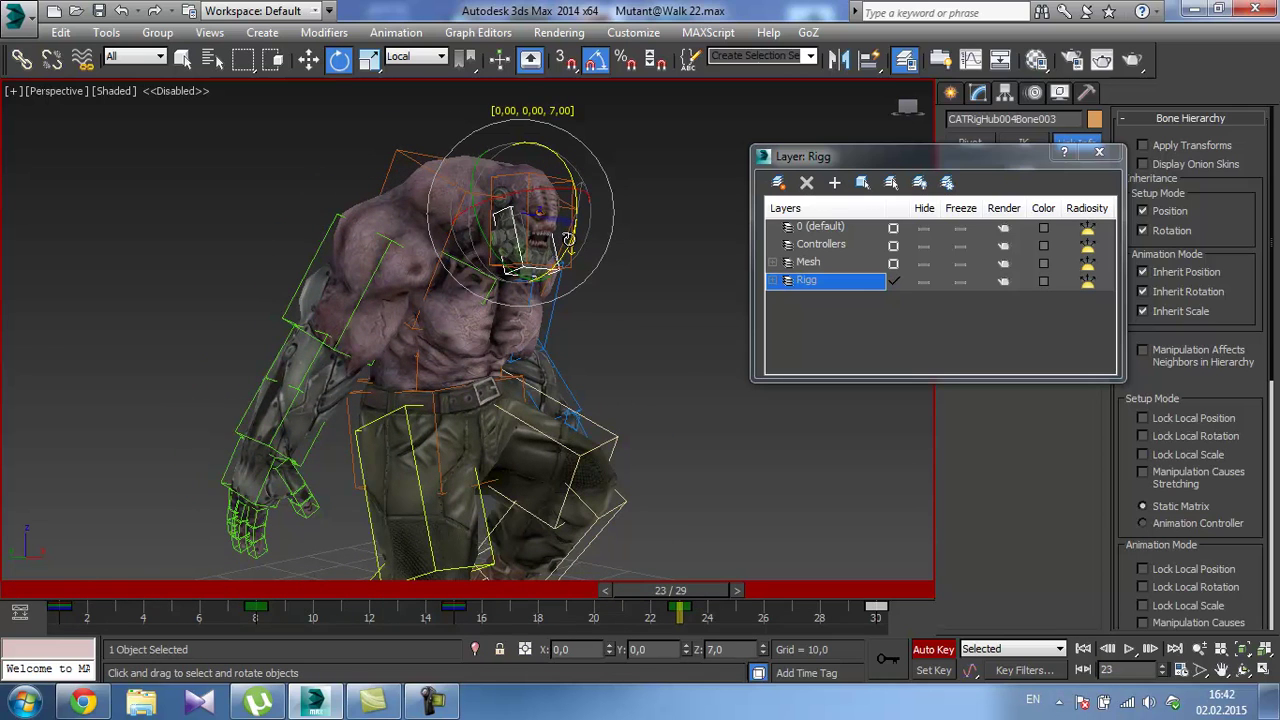
Play the animation with the Rigg layer hidden to review the jaw movement, and stop the playback.
click(1130, 649)
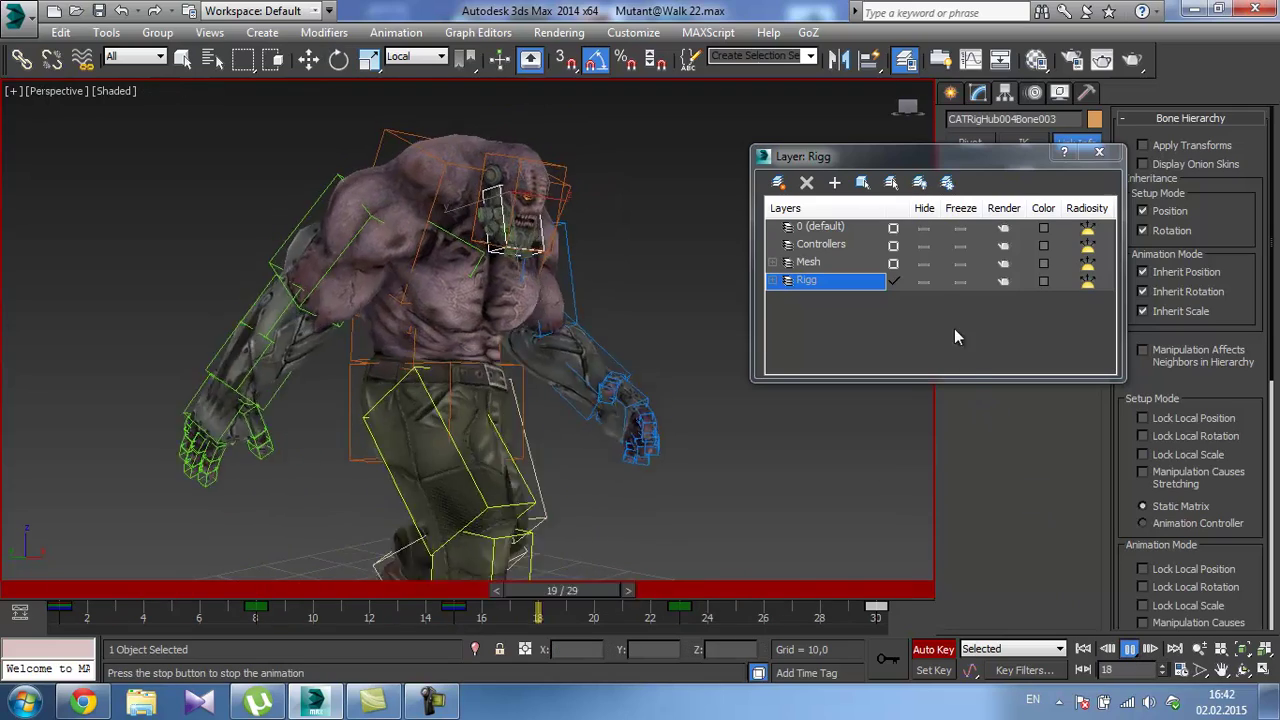
click(924, 281)
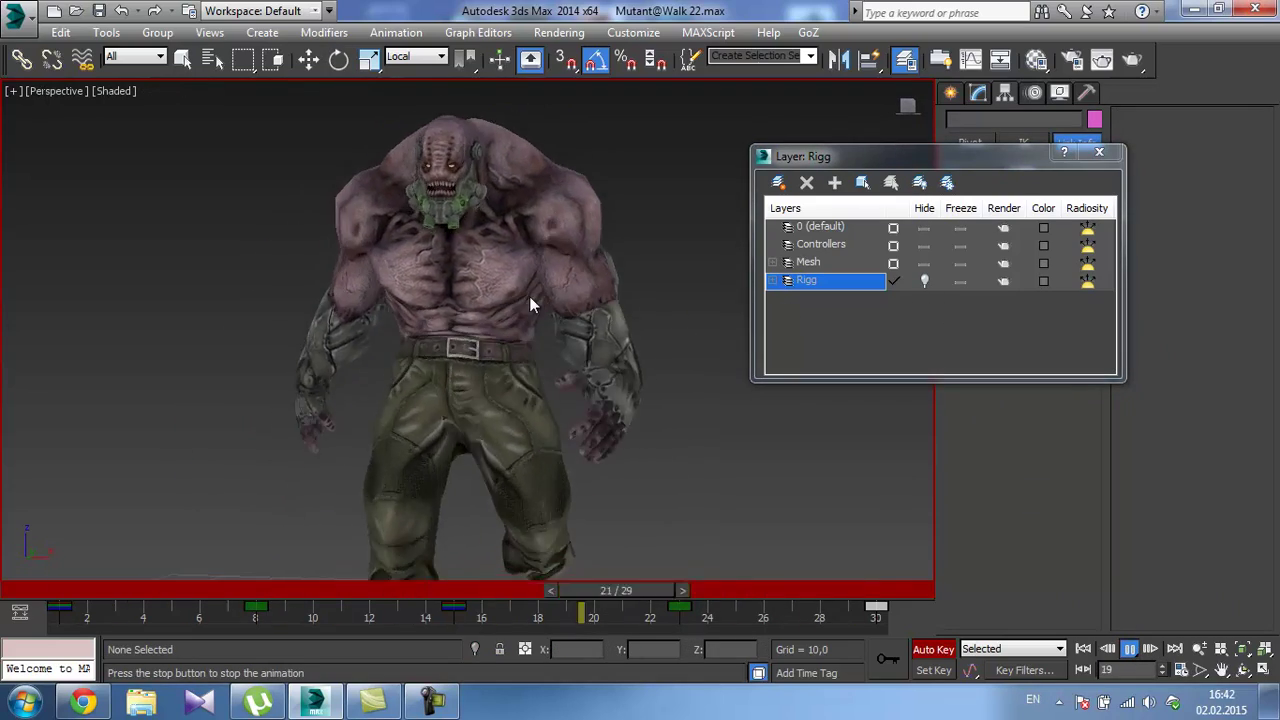
scroll(529, 298, down, 3)
scroll(536, 237, up, 5)
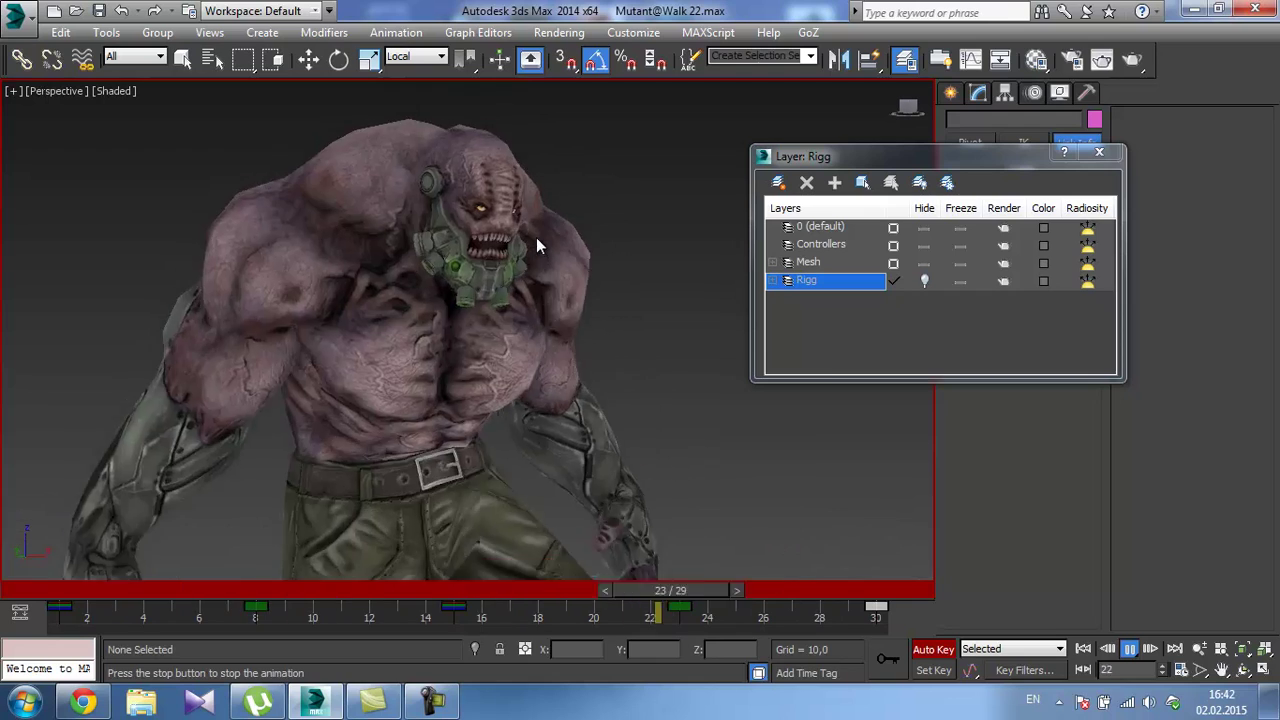
click(1130, 649)
key(e)
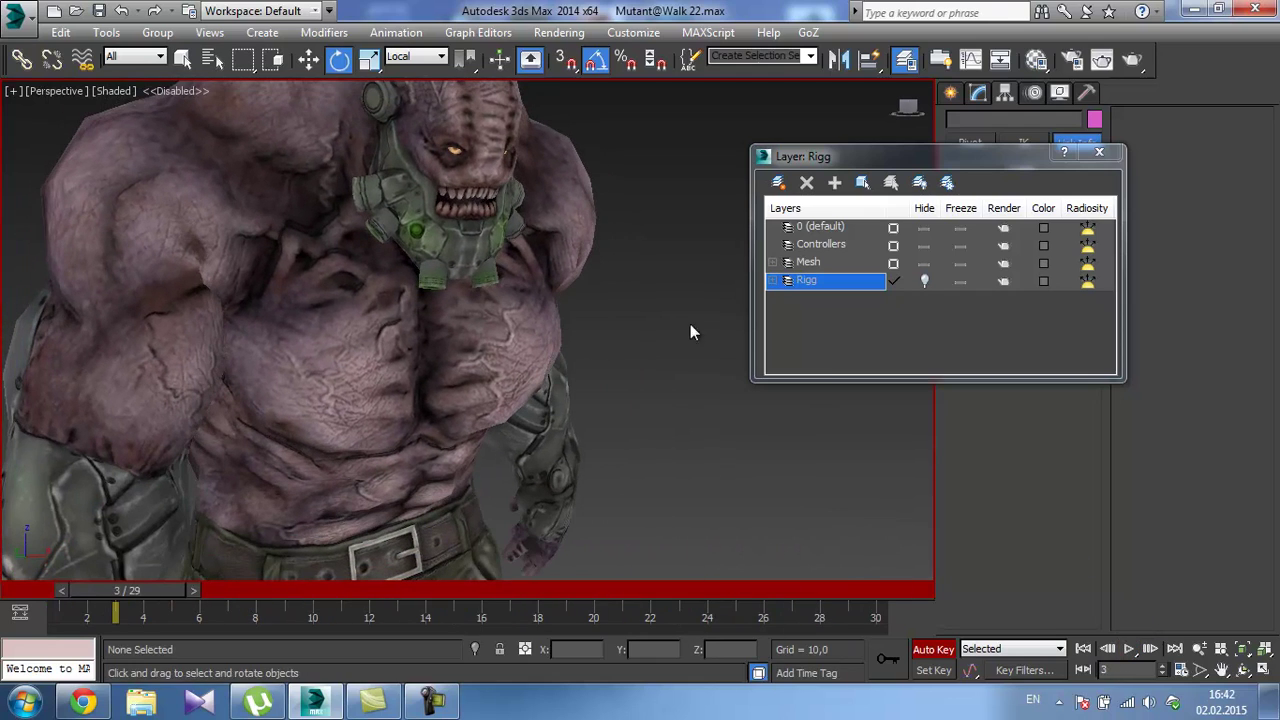
Show the Rigg layer, remove the jaw bone's key at frame 23, and slightly readjust the jaw's rotation at frame 8.
click(923, 281)
click(528, 250)
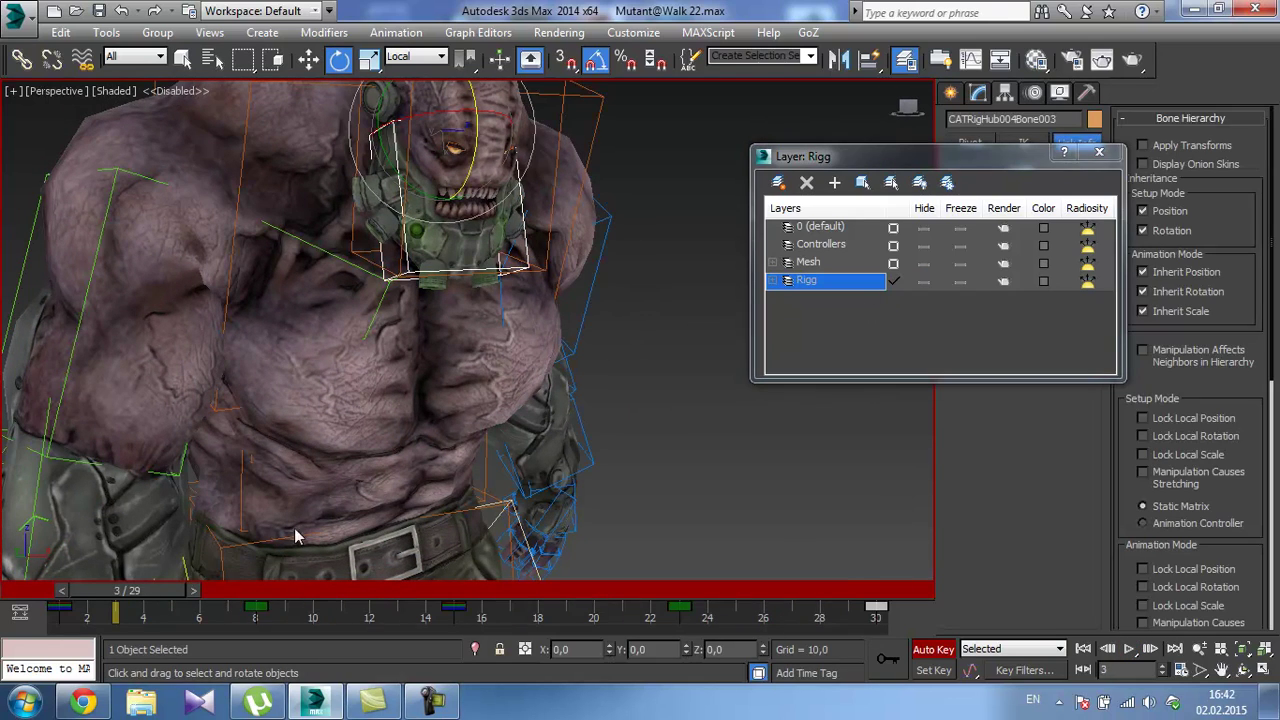
drag(170, 591, 306, 586)
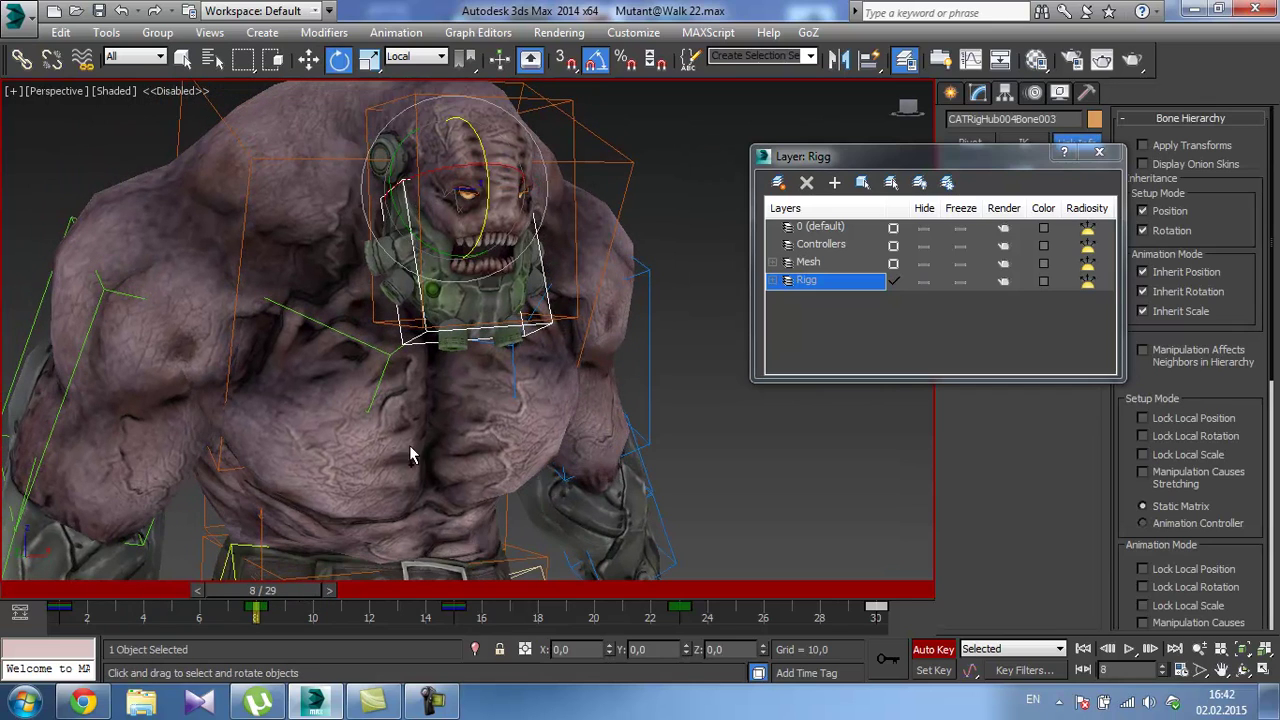
click(375, 458)
click(381, 442)
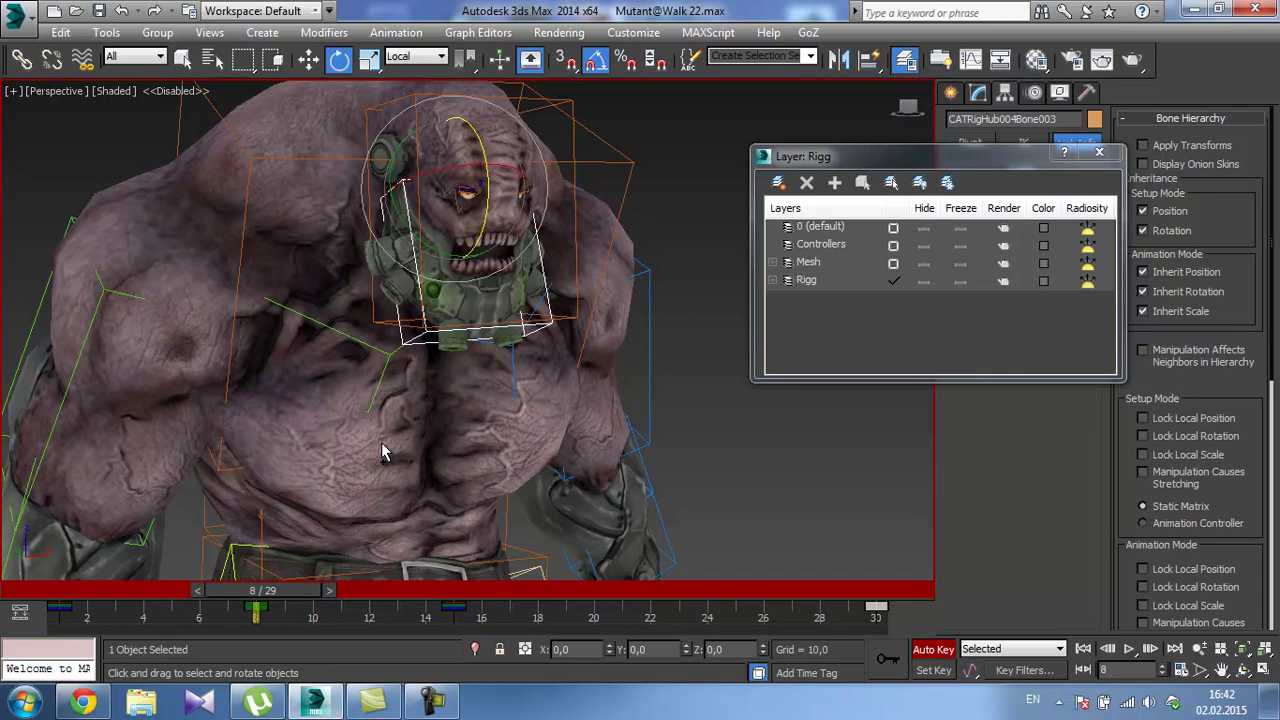
drag(496, 192, 489, 205)
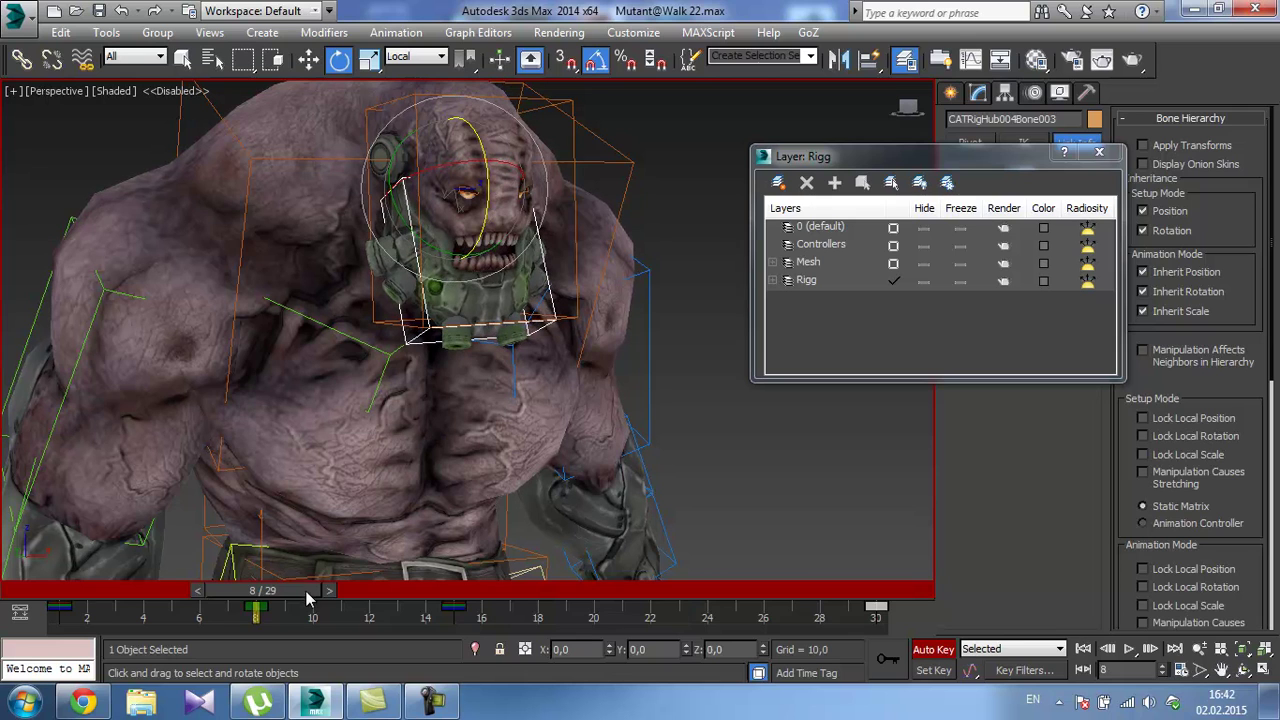
Rotate the jaw bone about 3 degrees around its local Z axis at frame 23.
drag(306, 591, 705, 589)
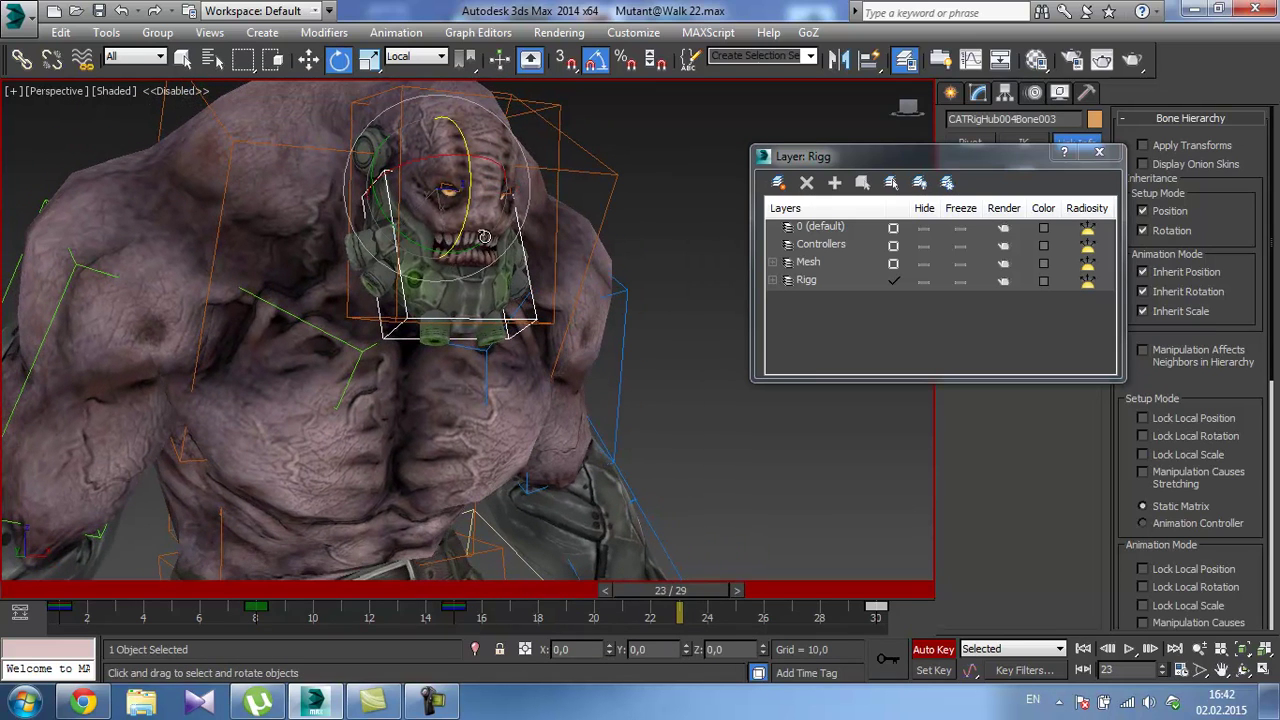
drag(465, 204, 464, 205)
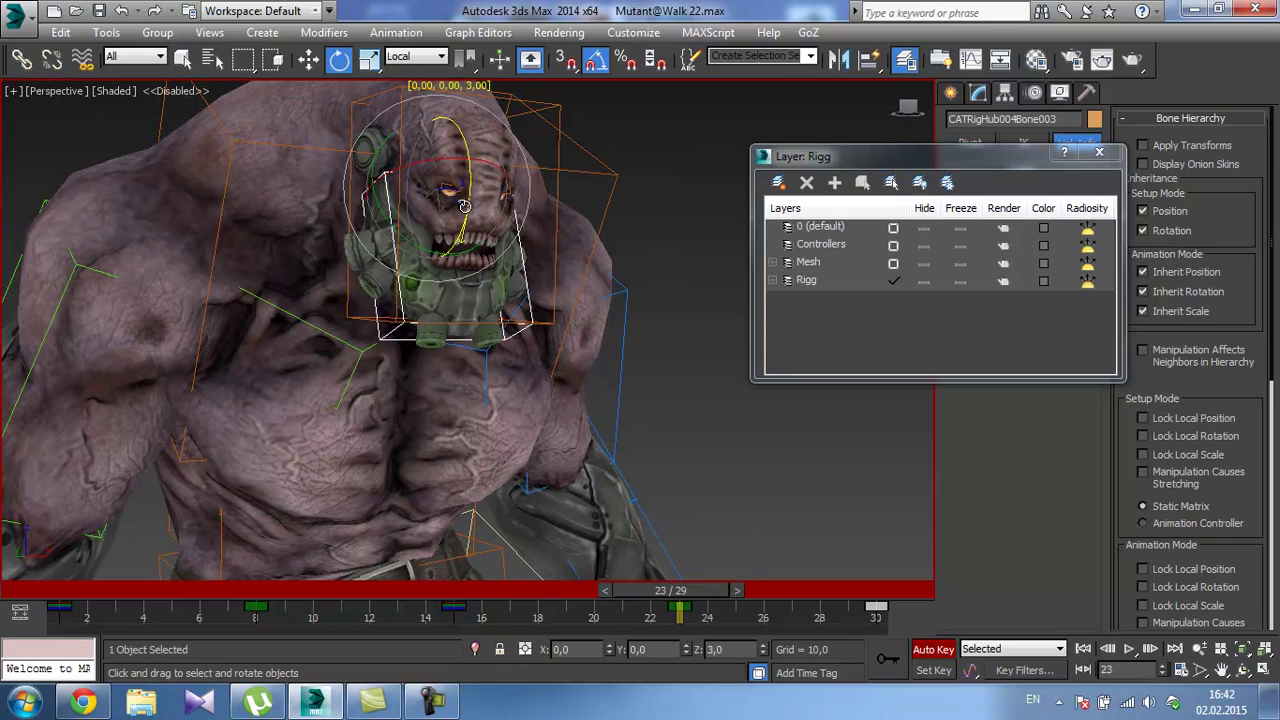
right_click(464, 206)
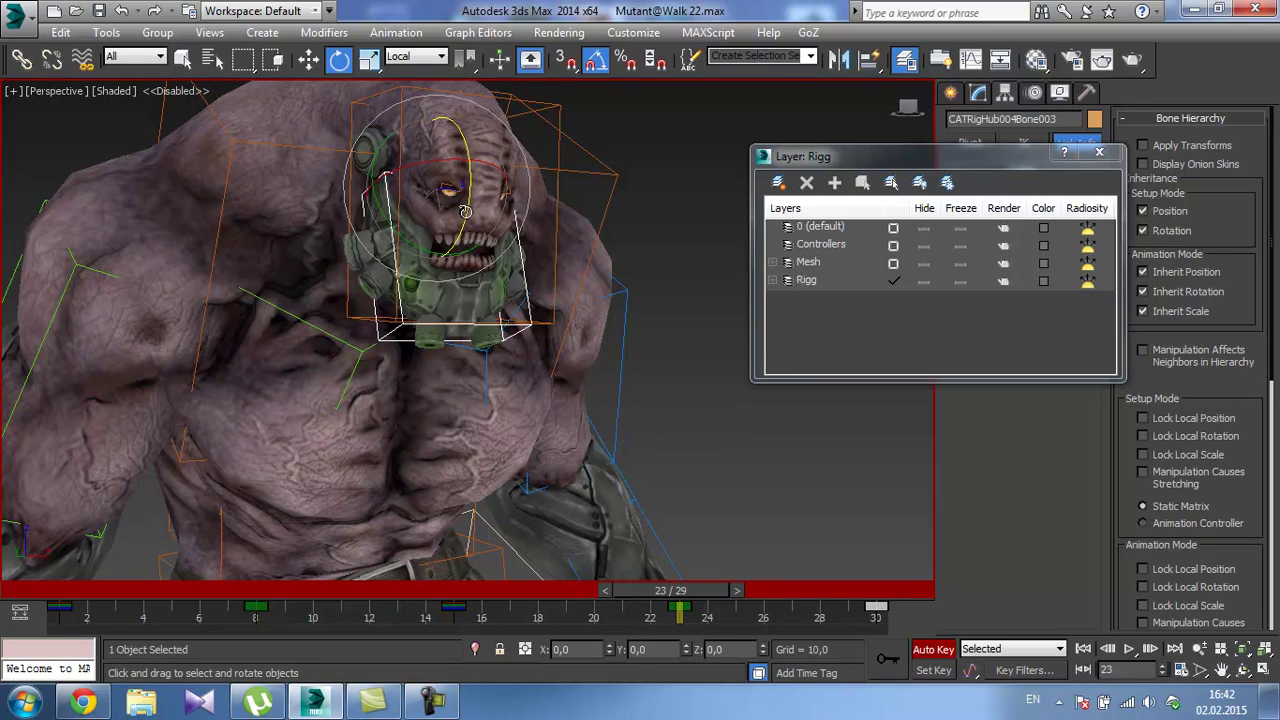
Play the walk cycle to check the readjusted jaw motion from the front, both from afar and up close.
click(1131, 651)
scroll(571, 357, down, 6)
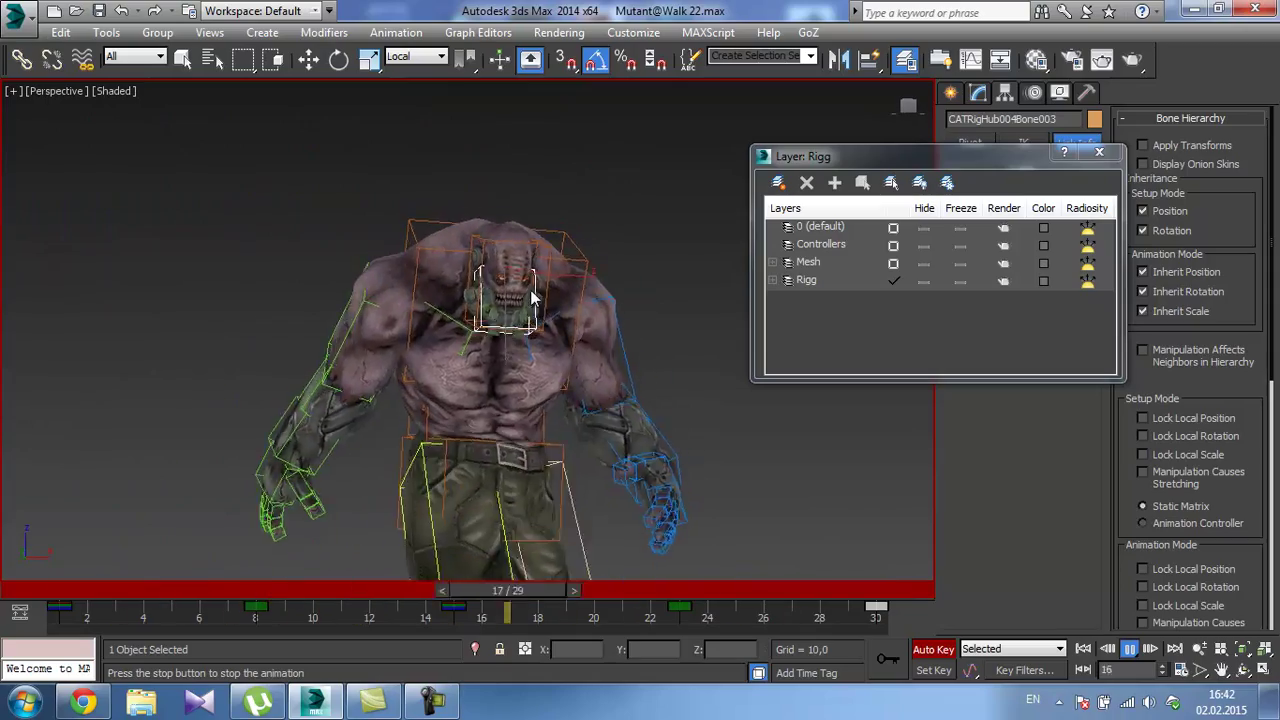
scroll(510, 330, up, 6)
click(1130, 649)
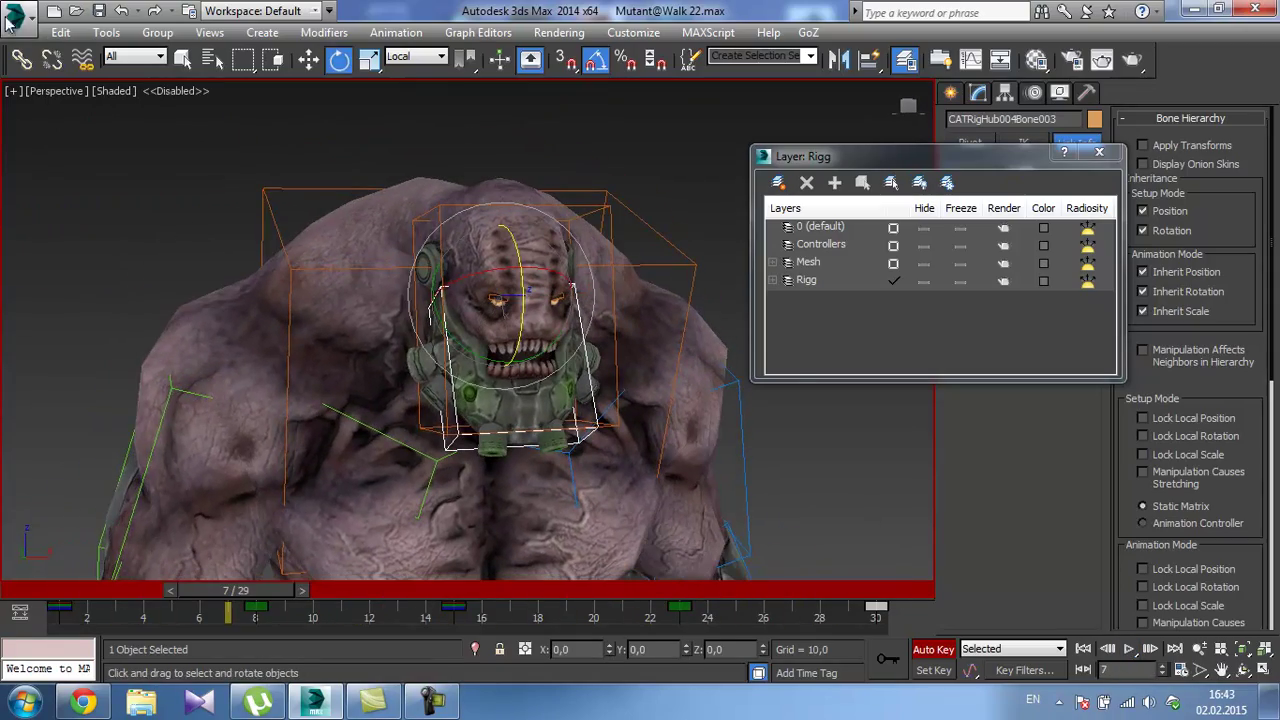
Save the scene as the incremented file Mutant@Walk 23.
click(16, 14)
click(70, 226)
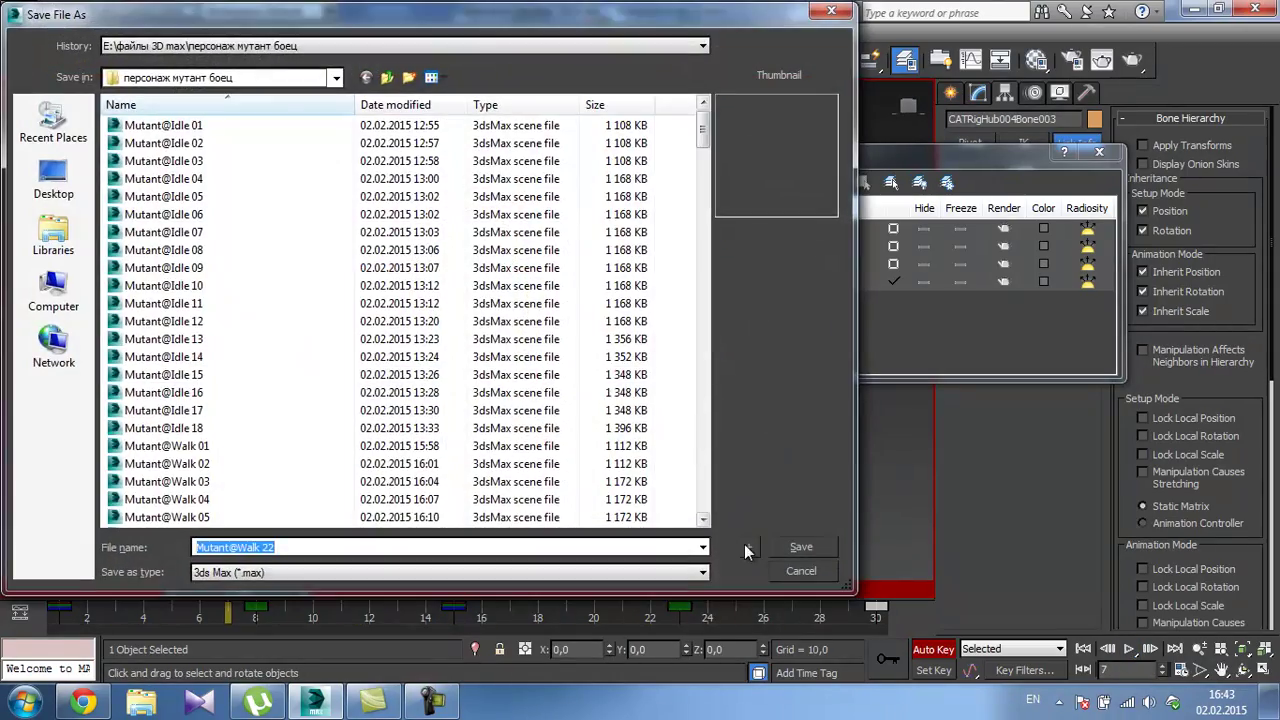
click(750, 553)
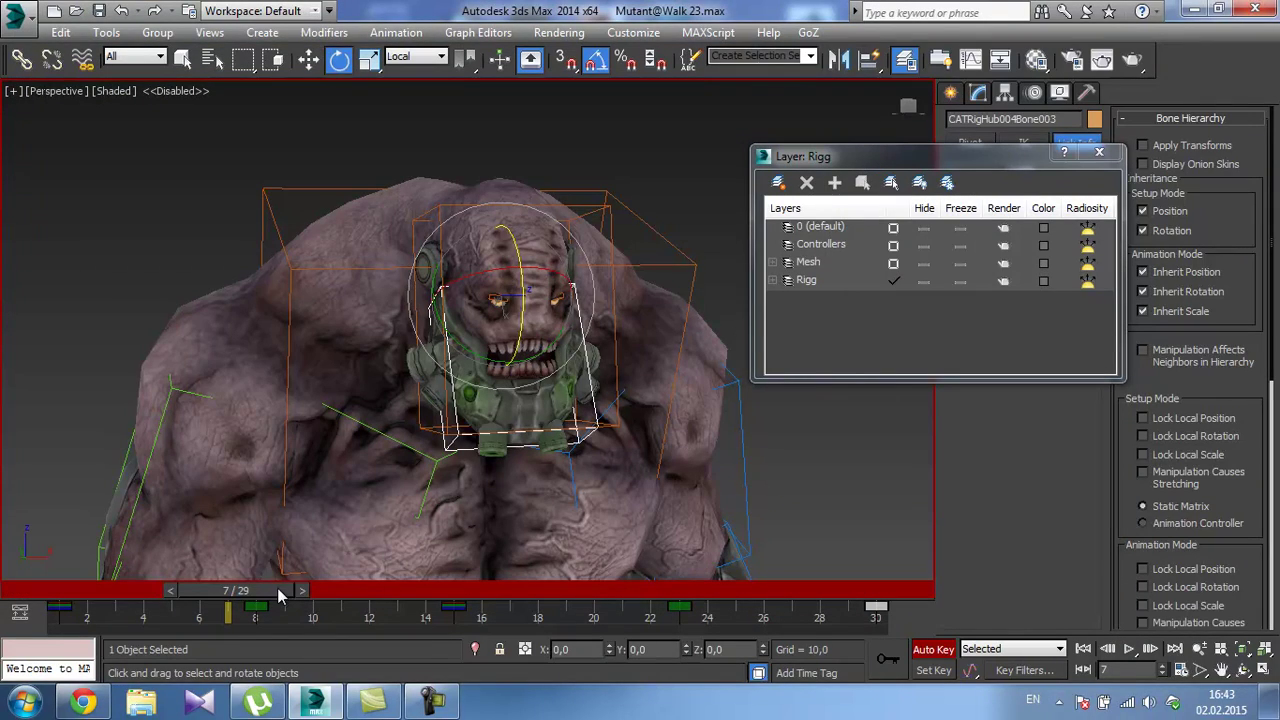
Select both eyelid bones and add keys for them at frames 4, 8 and 12.
drag(277, 590, 230, 590)
alt+middle_drag(503, 286, 522, 278)
scroll(522, 278, up, 3)
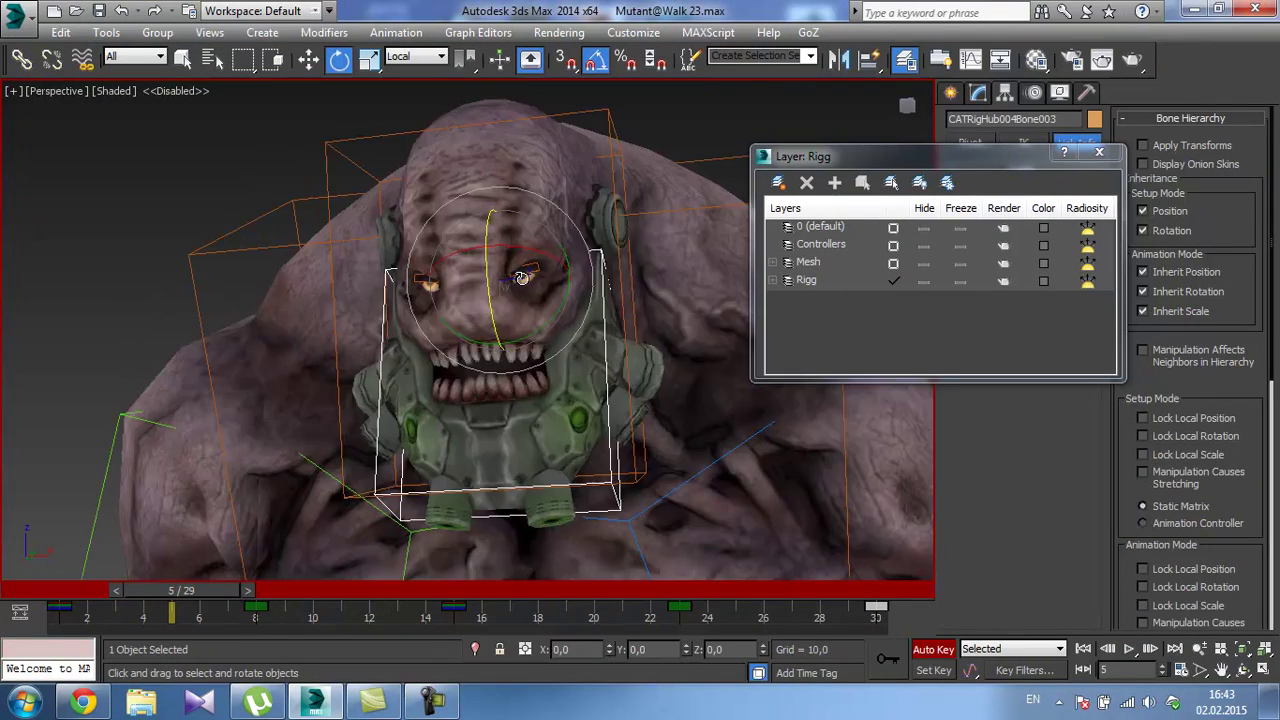
scroll(521, 278, up, 3)
click(432, 700)
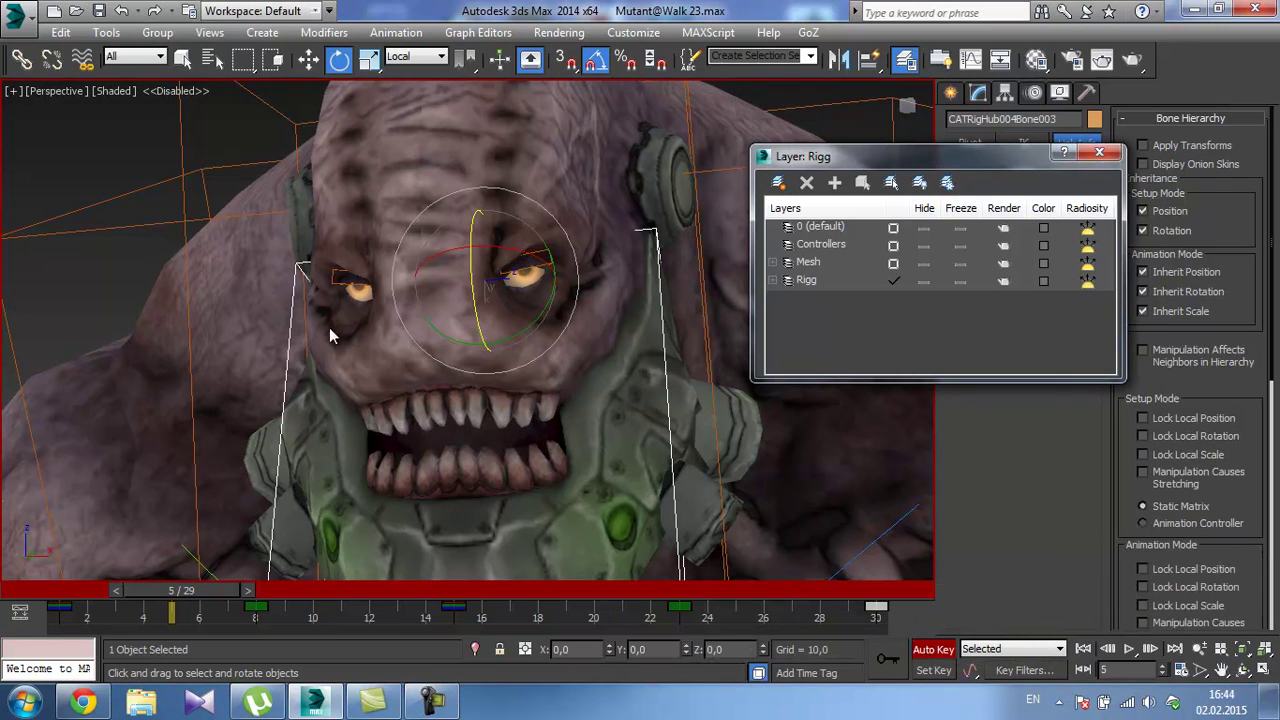
click(350, 290)
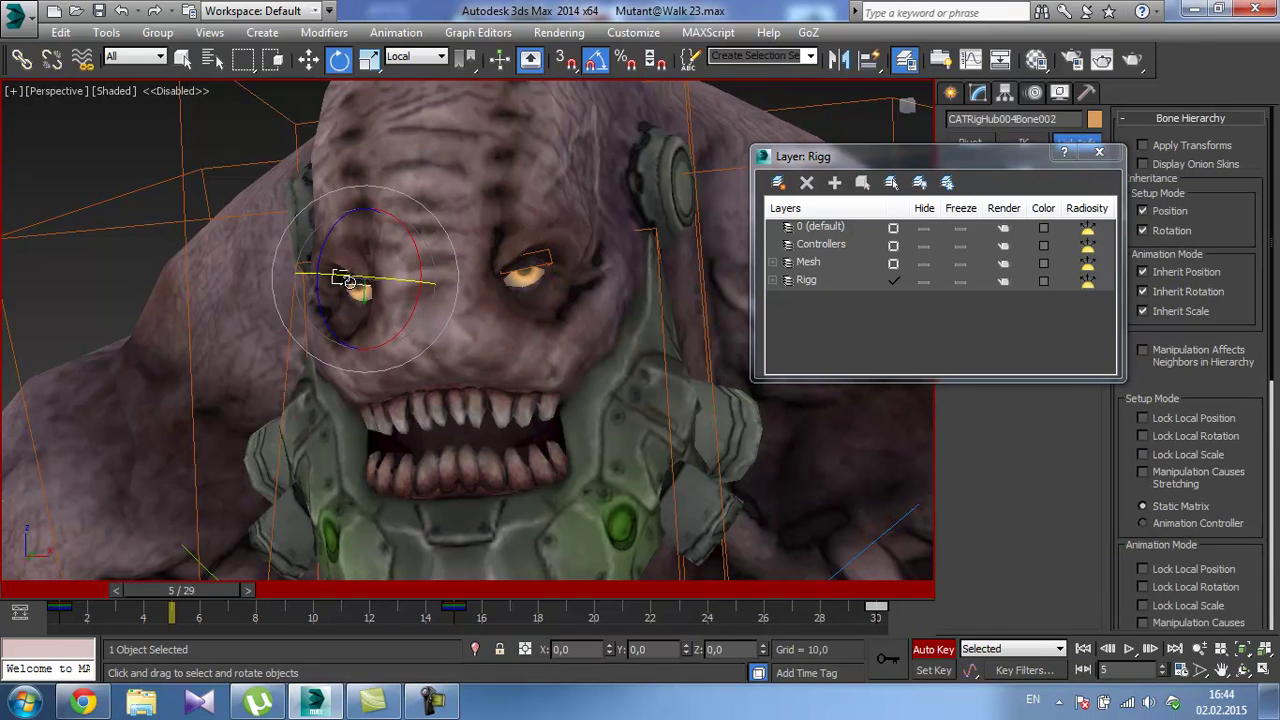
ctrl+click(519, 276)
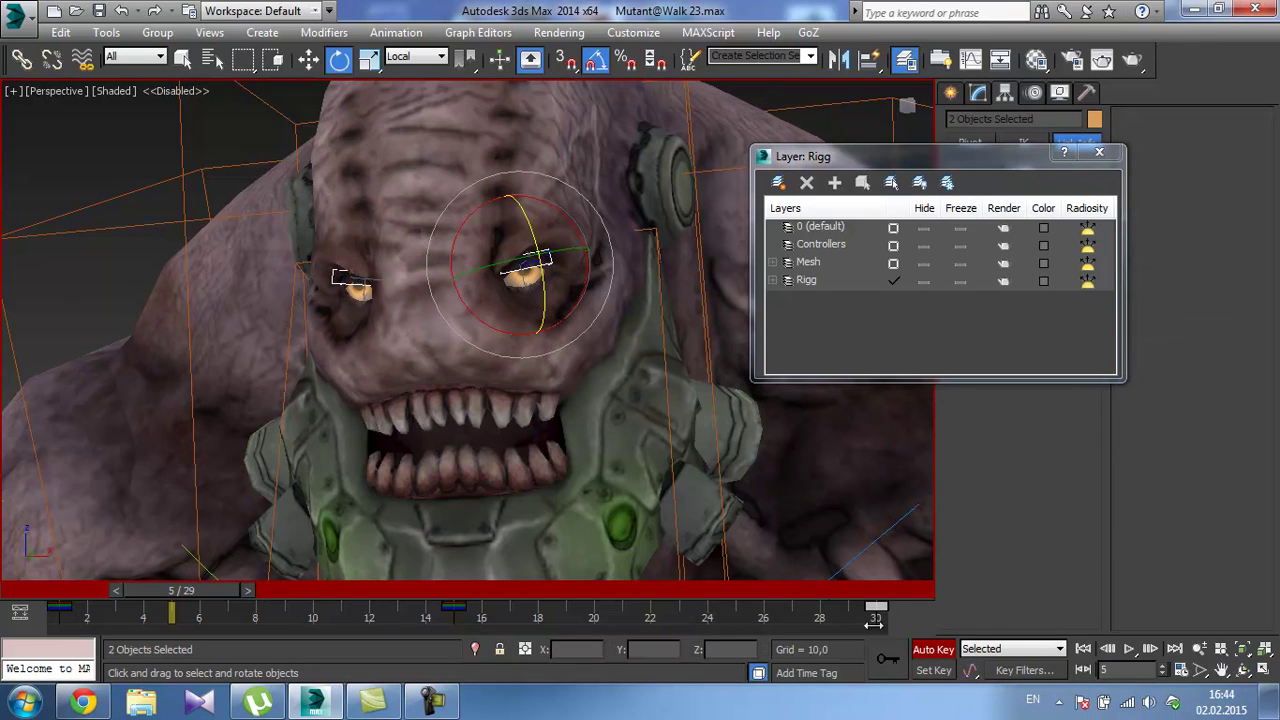
drag(240, 597, 290, 581)
Move both eyelid bones down along their local Y axis at frame 8 so the lids cover the eyes.
key(w)
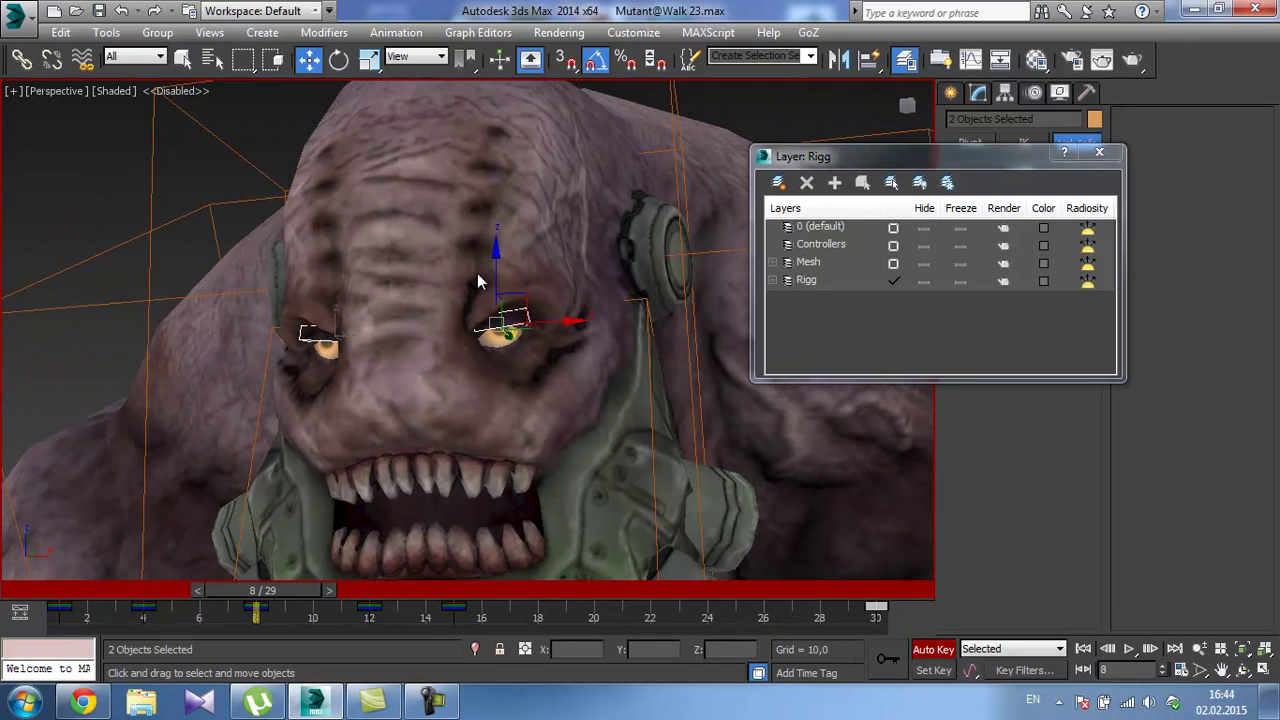
click(420, 56)
click(418, 127)
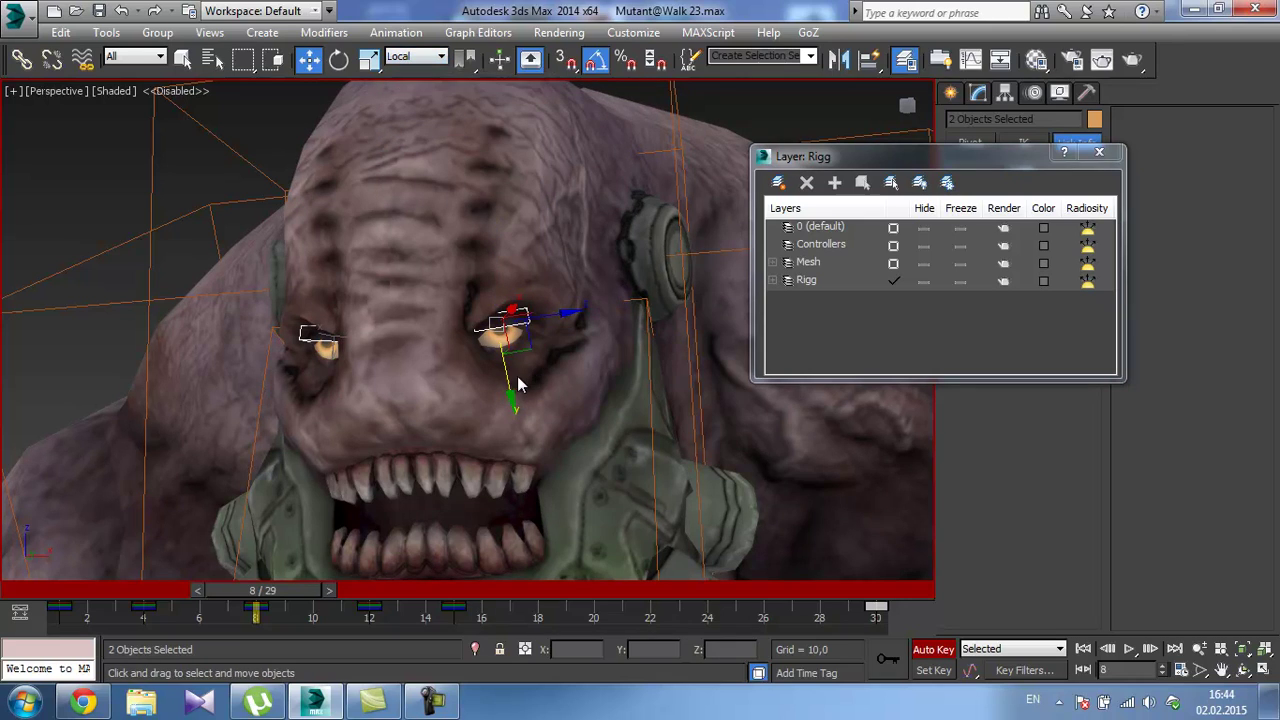
drag(510, 398, 511, 423)
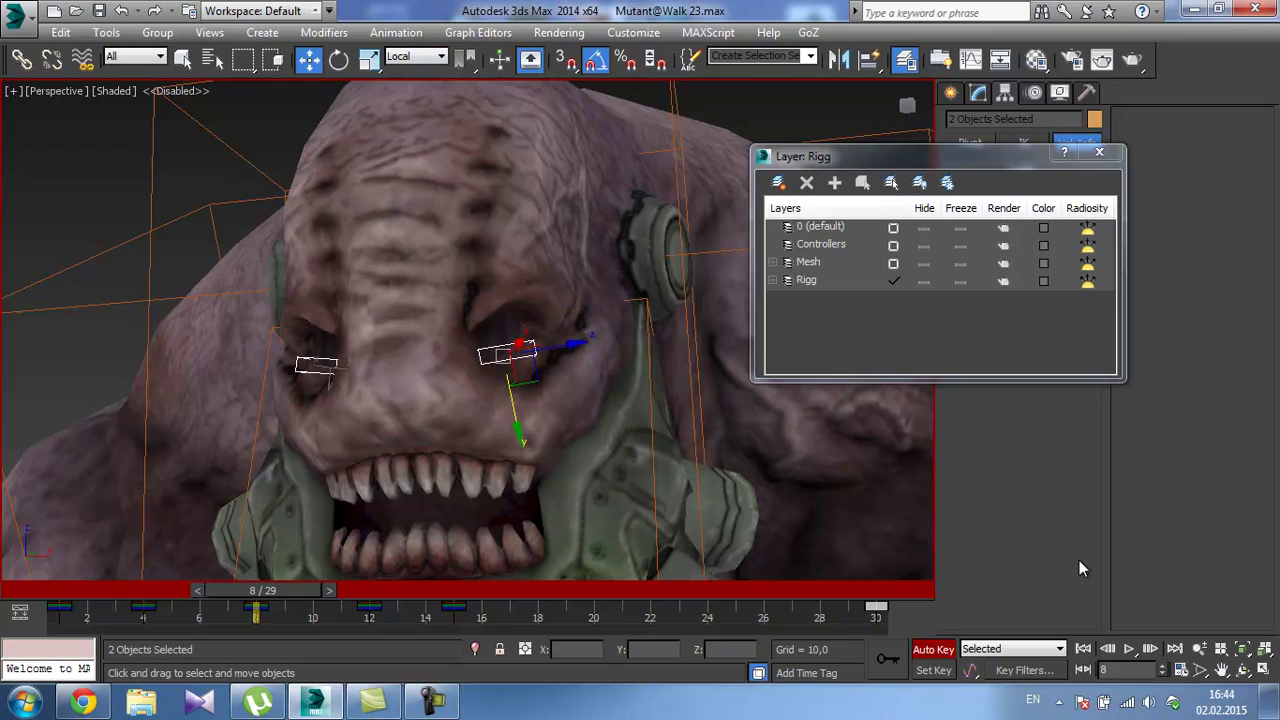
Play the animation with the Rigg layer hidden to check the blink up close and the full body from the front.
click(1129, 648)
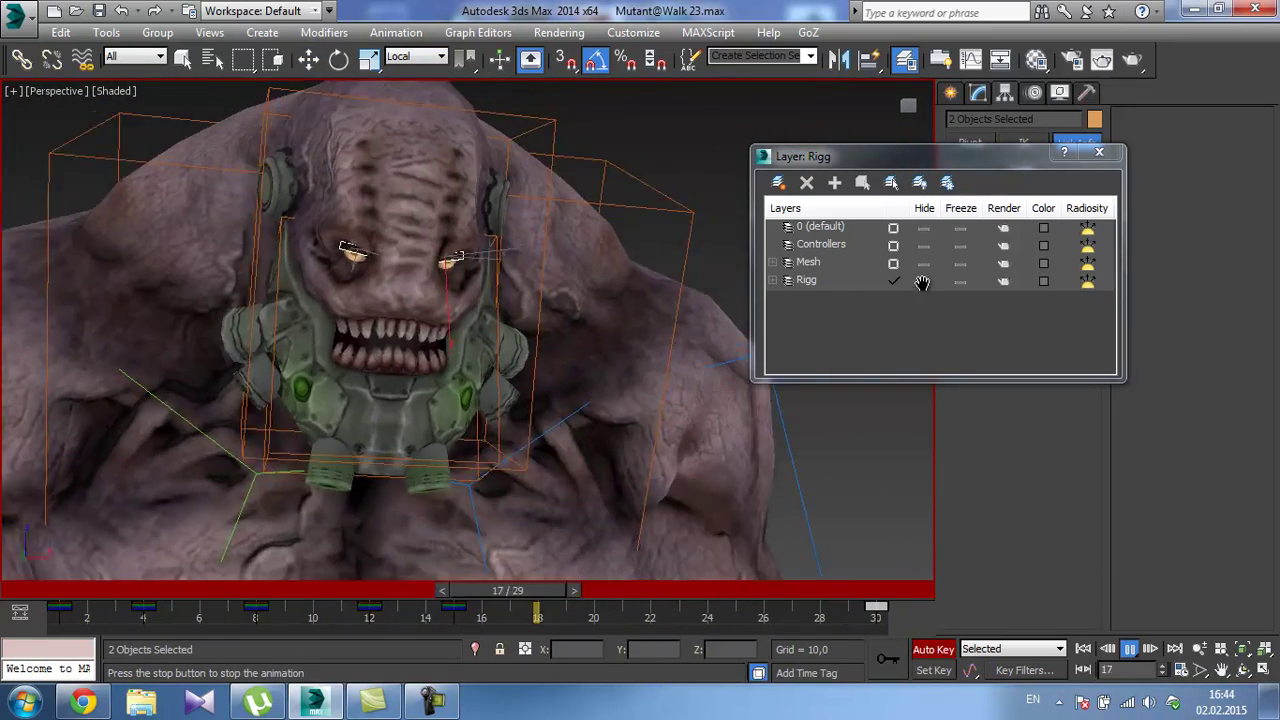
click(923, 281)
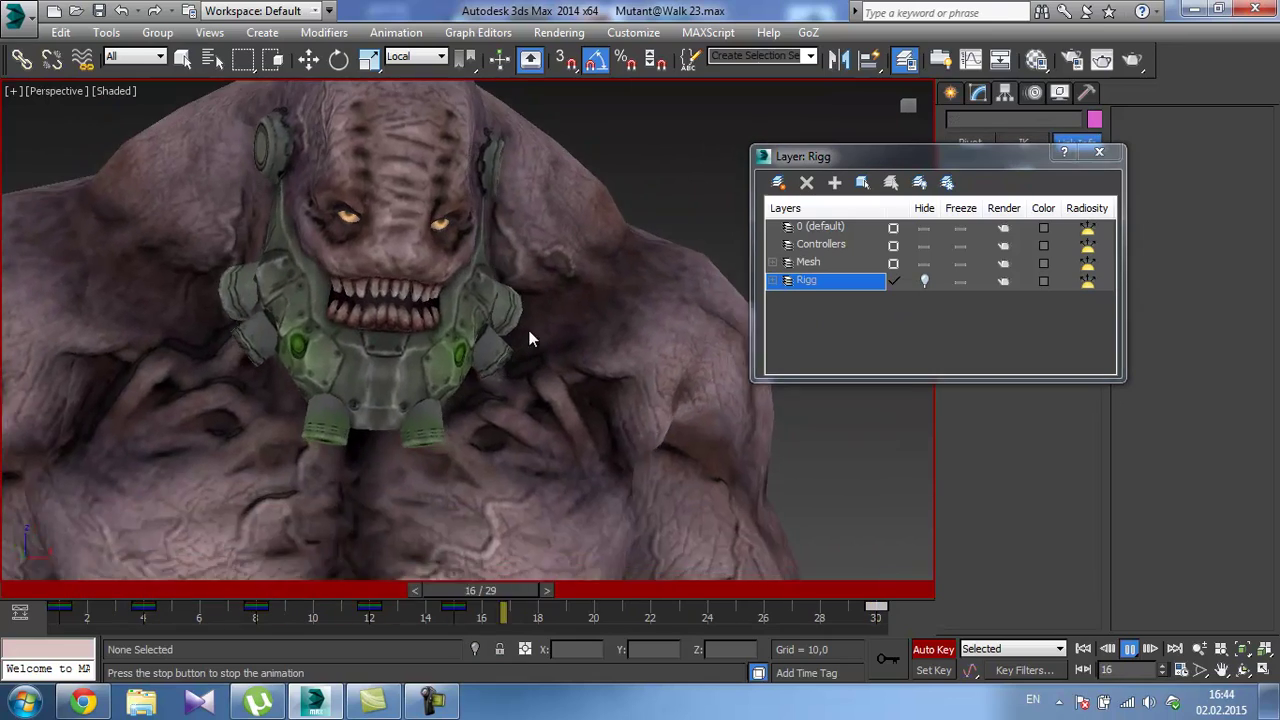
scroll(505, 364, down, 3)
scroll(498, 378, down, 2)
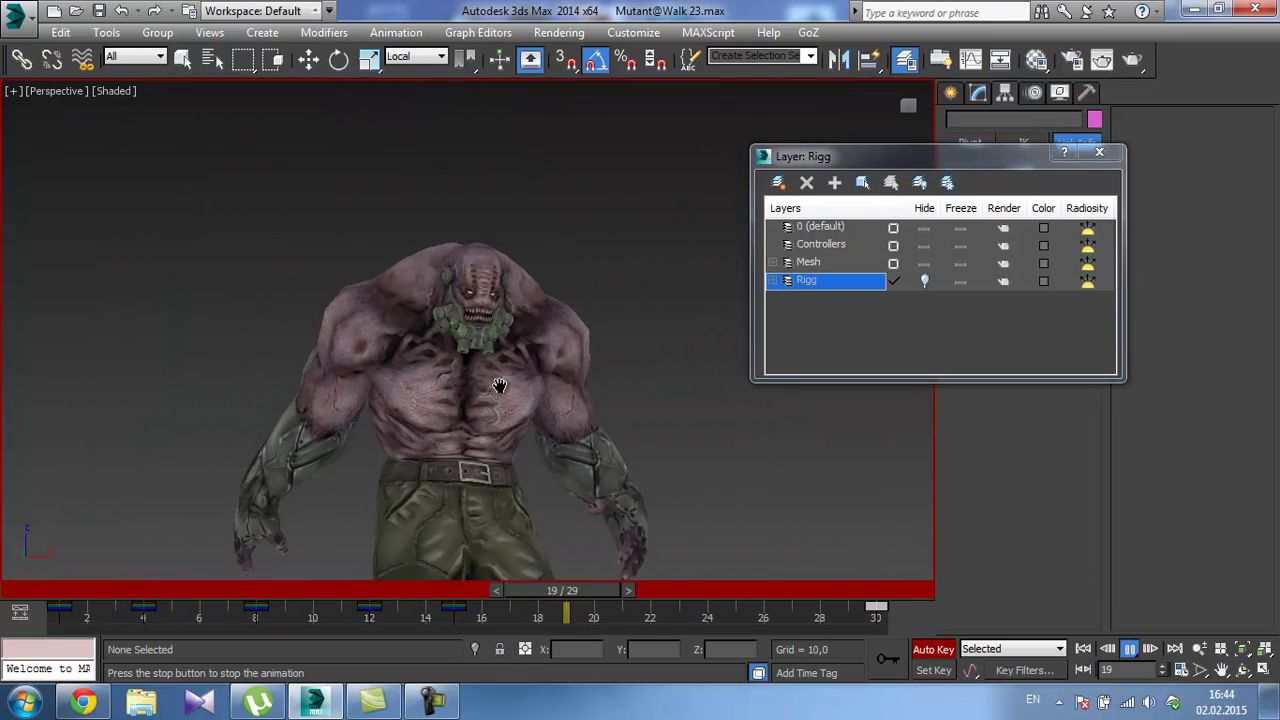
middle_drag(518, 407, 508, 303)
scroll(505, 303, down, 3)
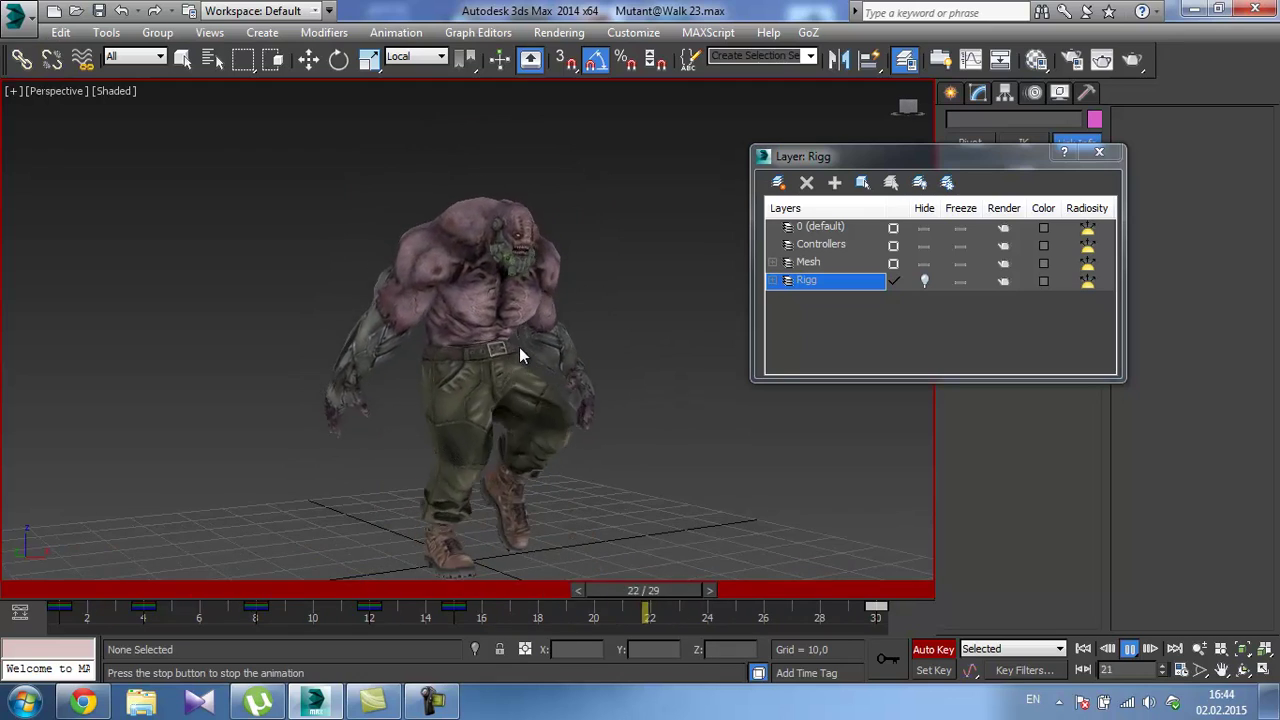
Review the playing walk cycle from the side and from behind, ending with playback stopped.
alt+middle_drag(520, 350, 616, 310)
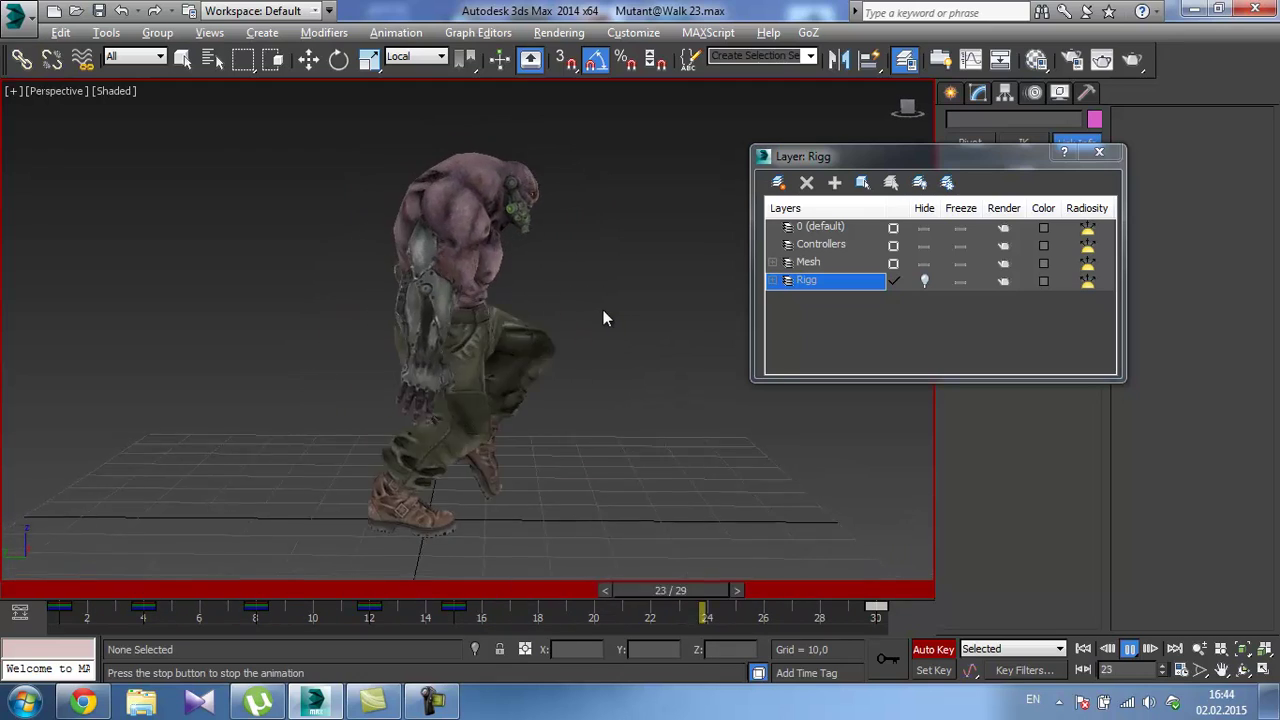
alt+middle_drag(578, 307, 295, 375)
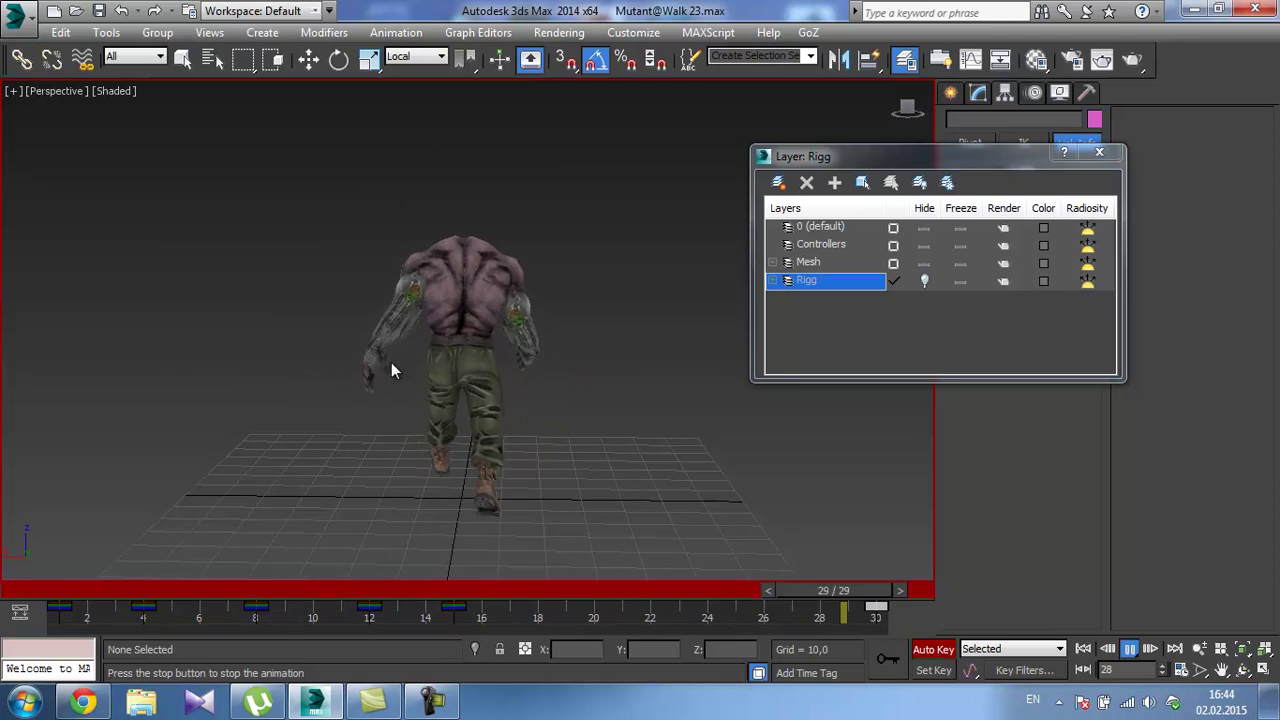
middle_drag(509, 349, 507, 399)
scroll(511, 390, down, 3)
middle_drag(513, 332, 512, 395)
alt+middle_drag(642, 449, 497, 445)
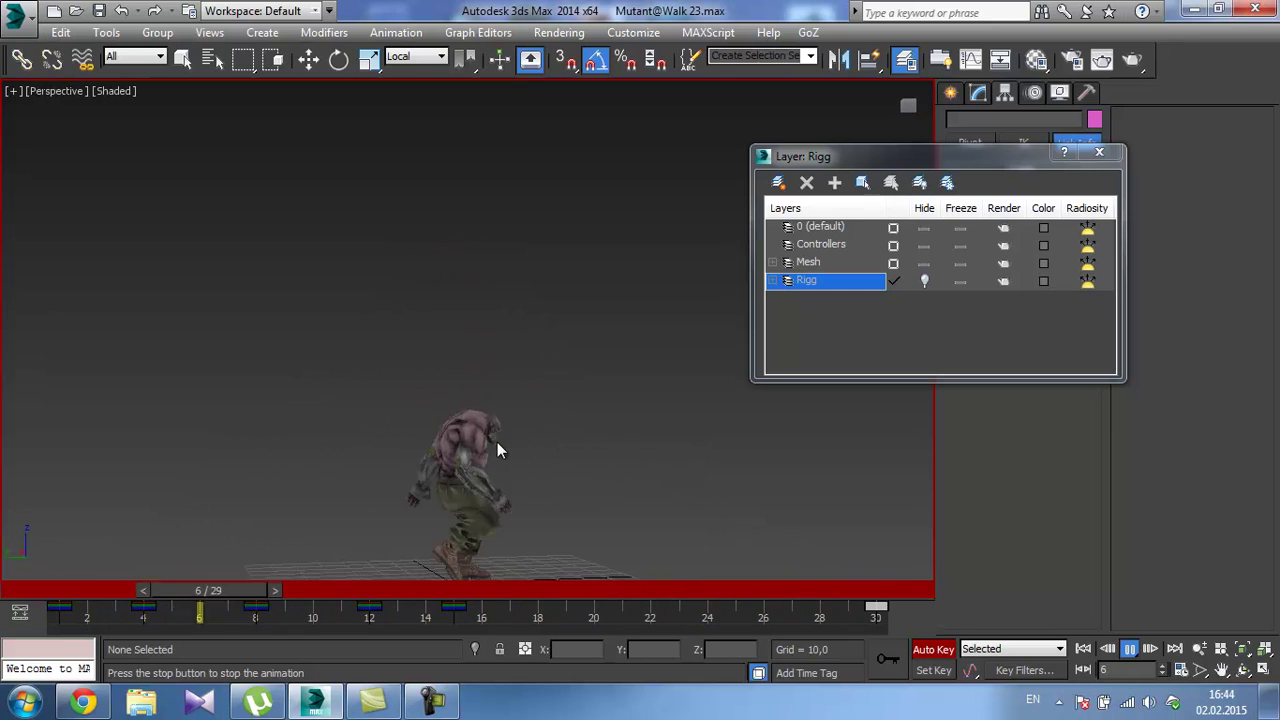
alt+middle_drag(480, 499, 437, 440)
scroll(442, 432, up, 2)
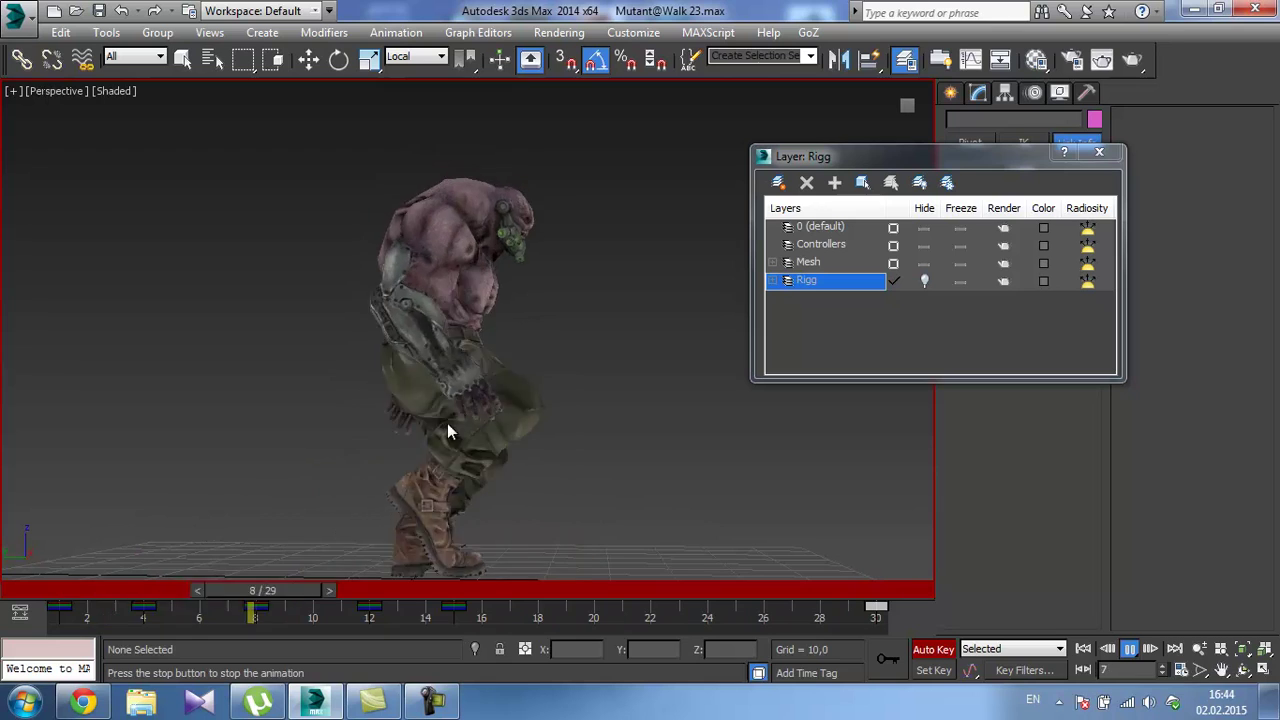
click(1131, 648)
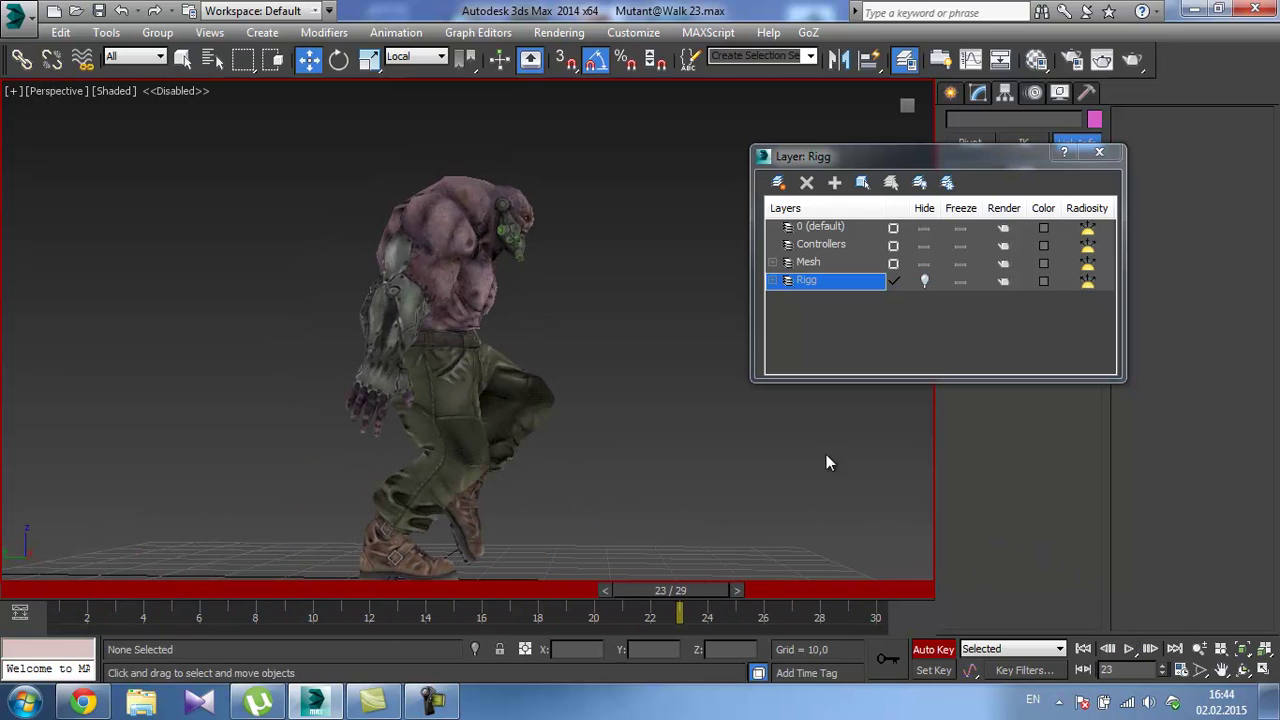
Save the scene as the incremented file Mutant@Walk 24.
click(14, 14)
click(60, 223)
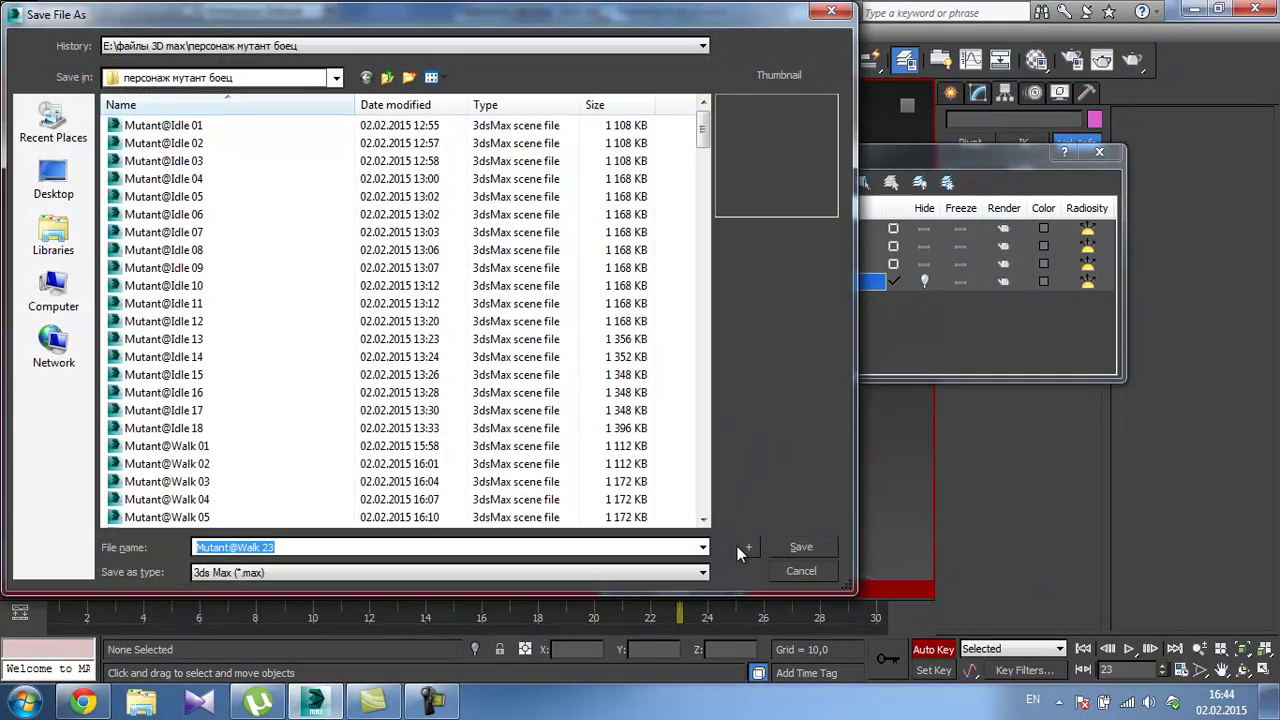
click(737, 546)
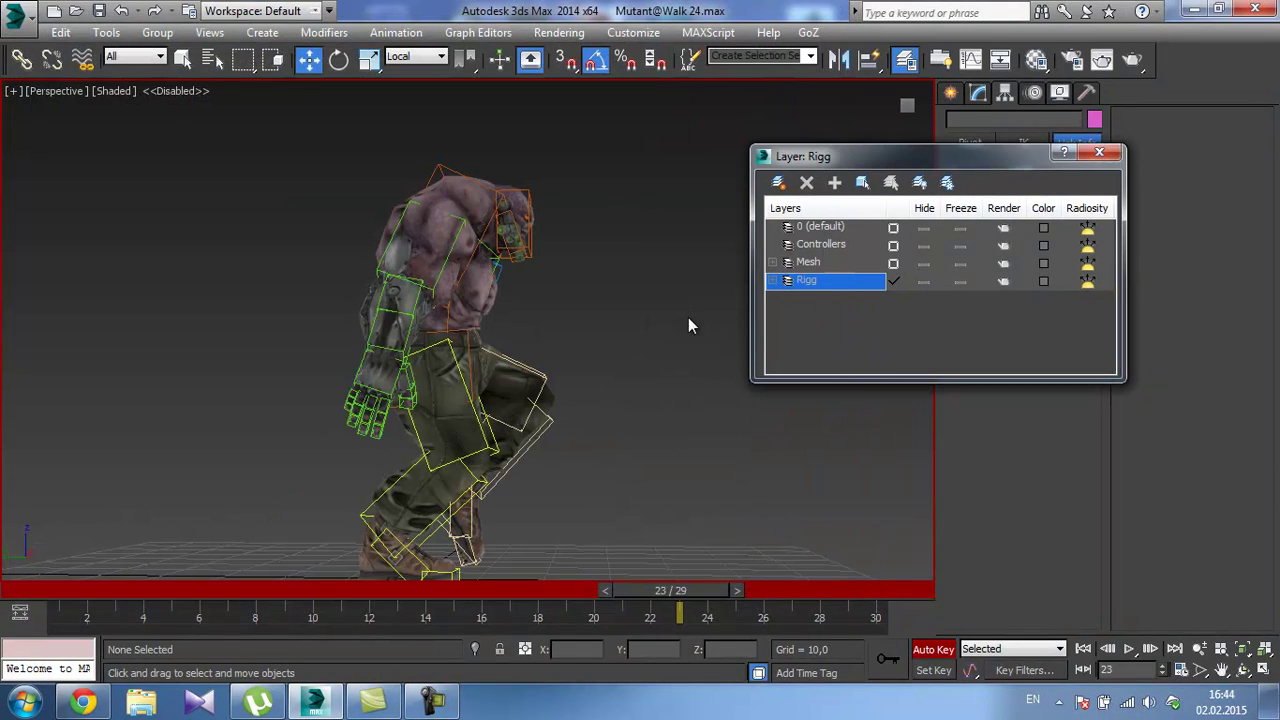
Select all bones of the visible Rigg layer and move their keys from frame 4 to frame 3.
key(ctrl+a)
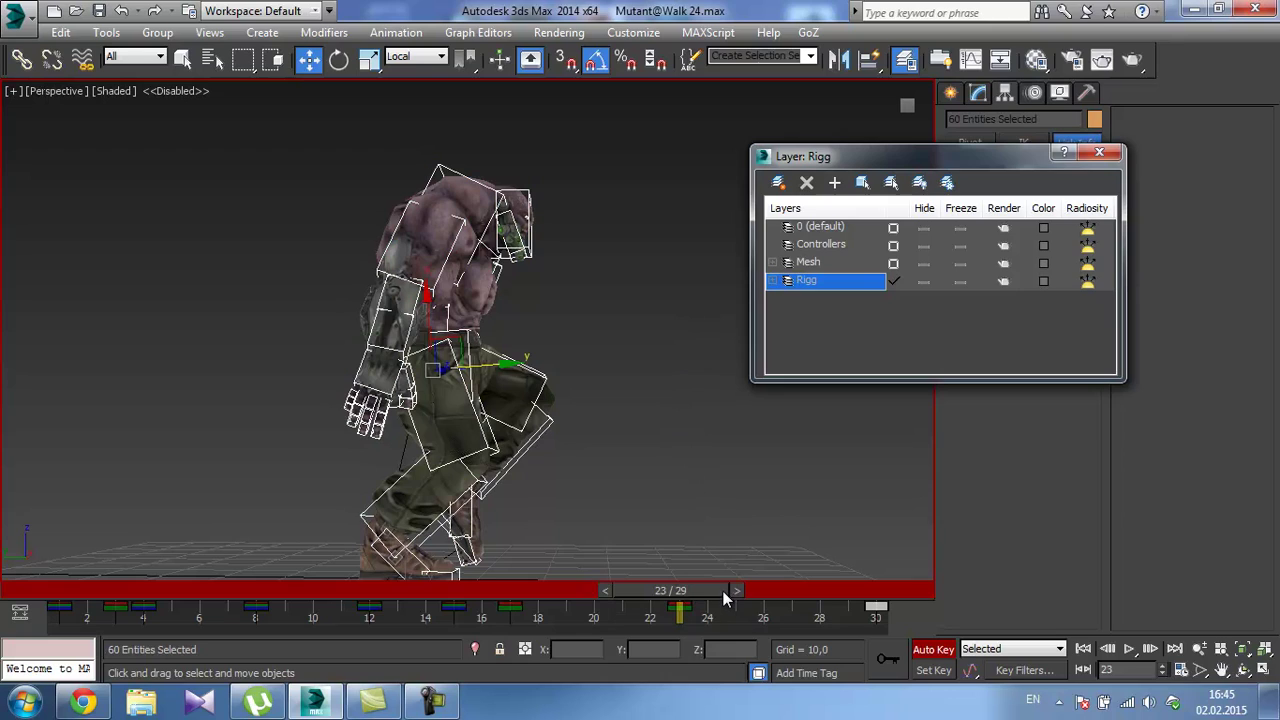
drag(143, 610, 120, 610)
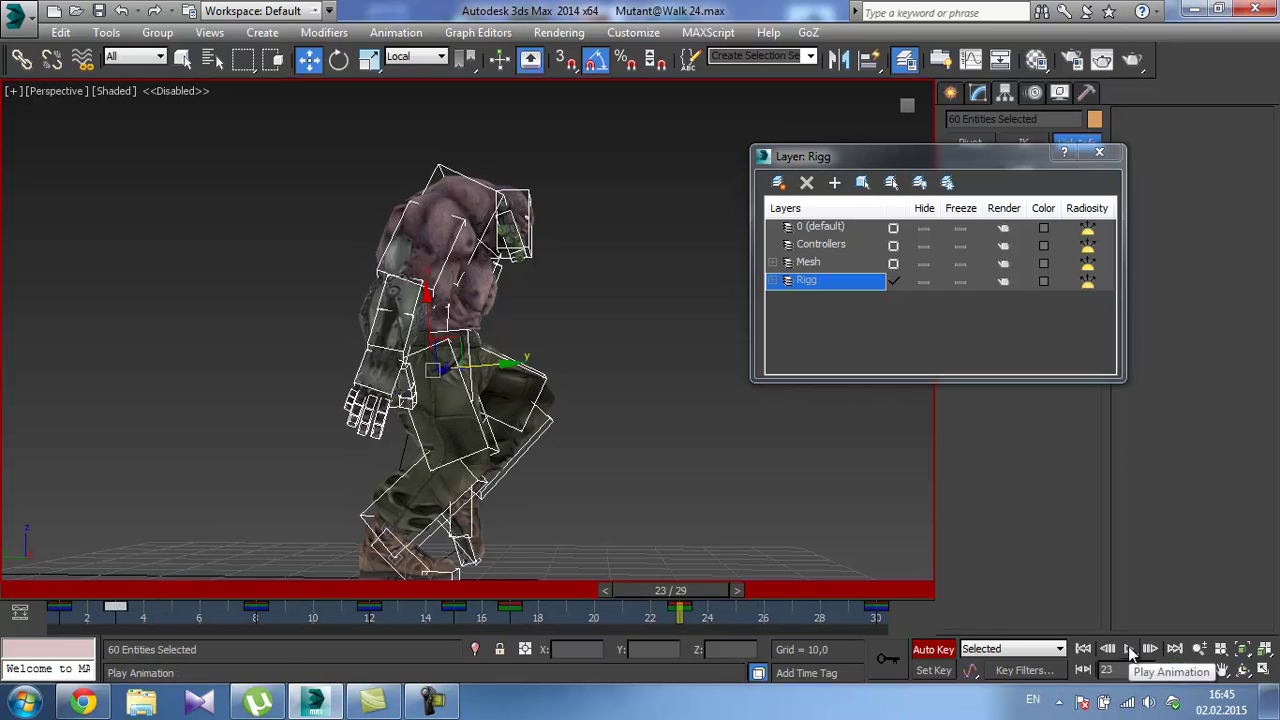
Compress all keys of the selected bones into frames 1 to 24 and set the animation's end time to 24.
drag(904, 620, 45, 641)
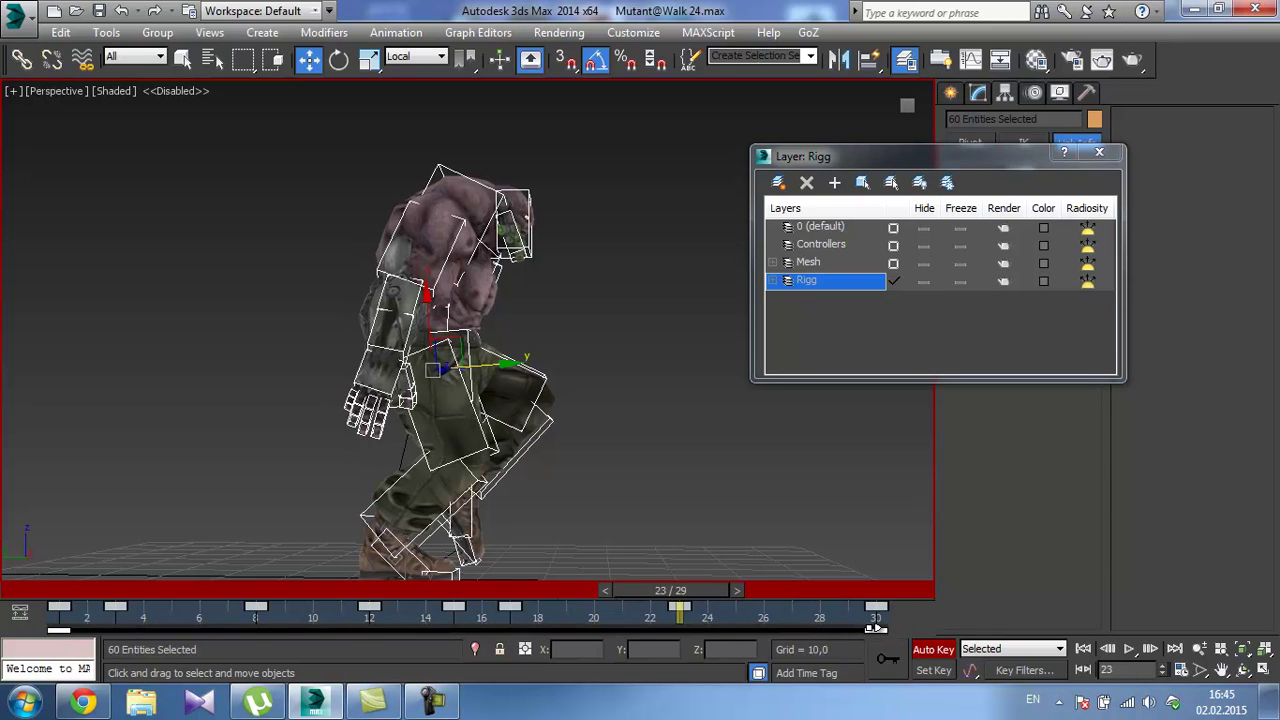
drag(875, 626, 710, 632)
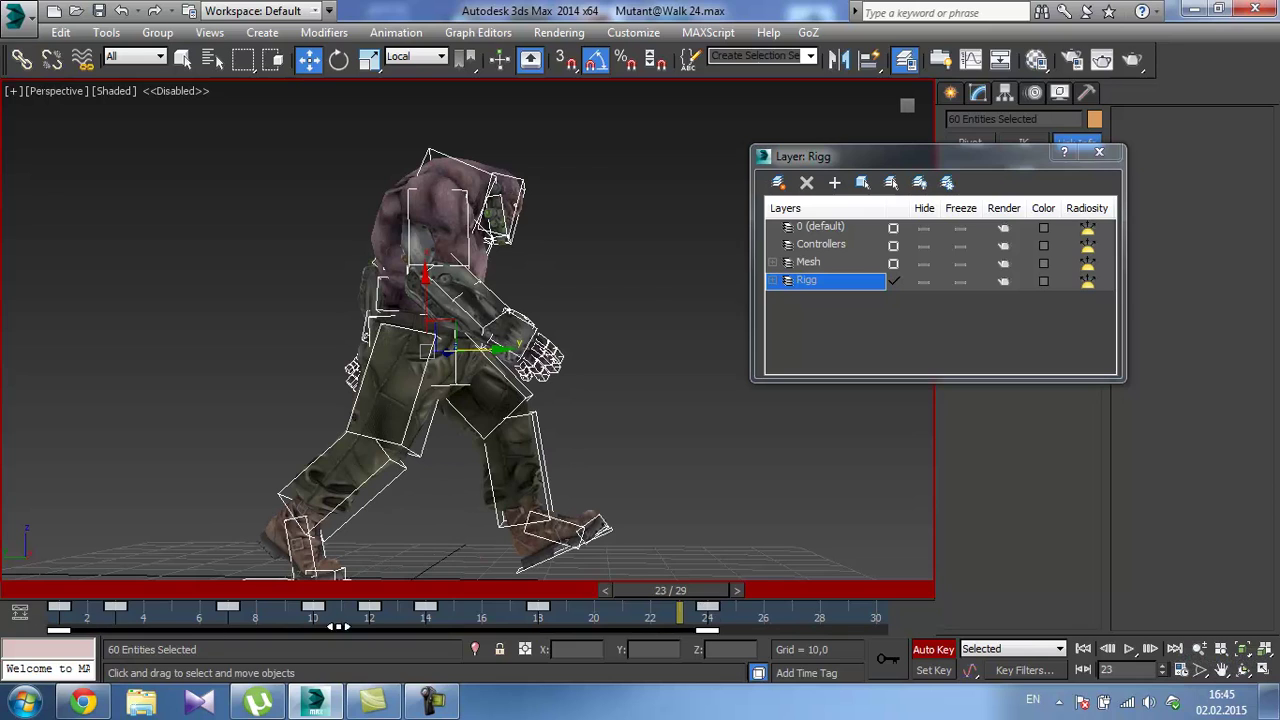
click(1181, 670)
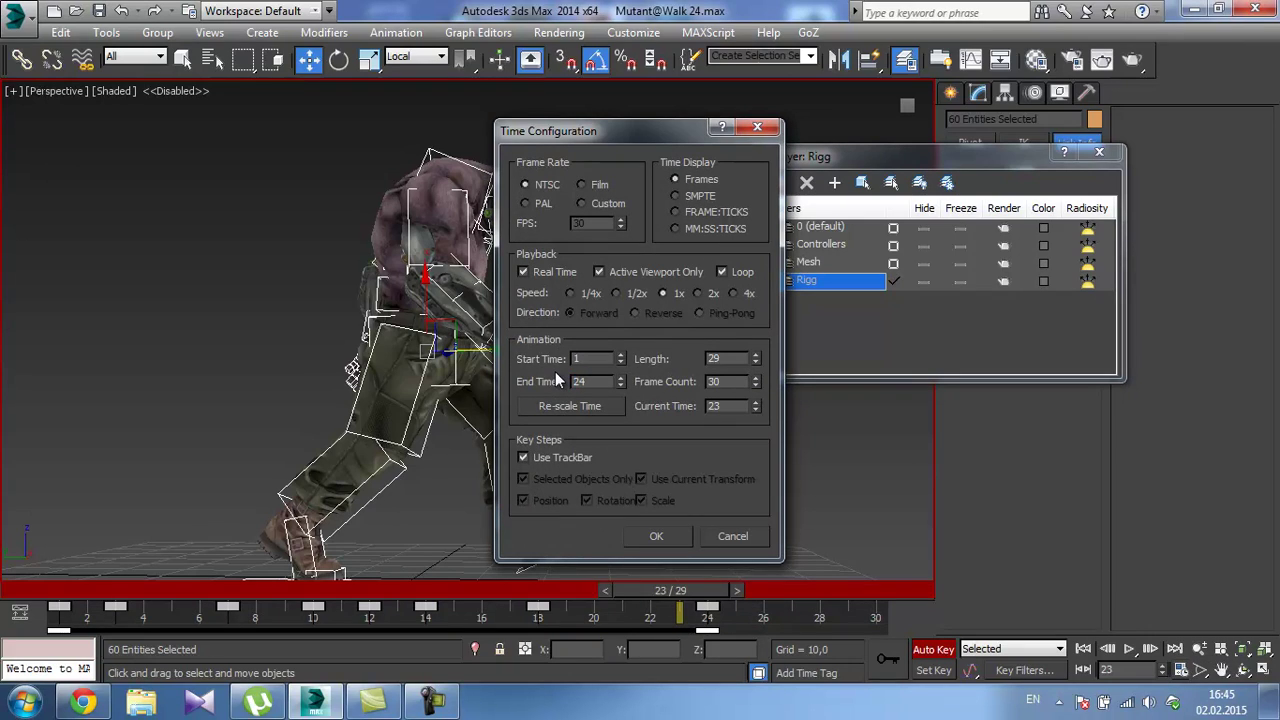
click(662, 531)
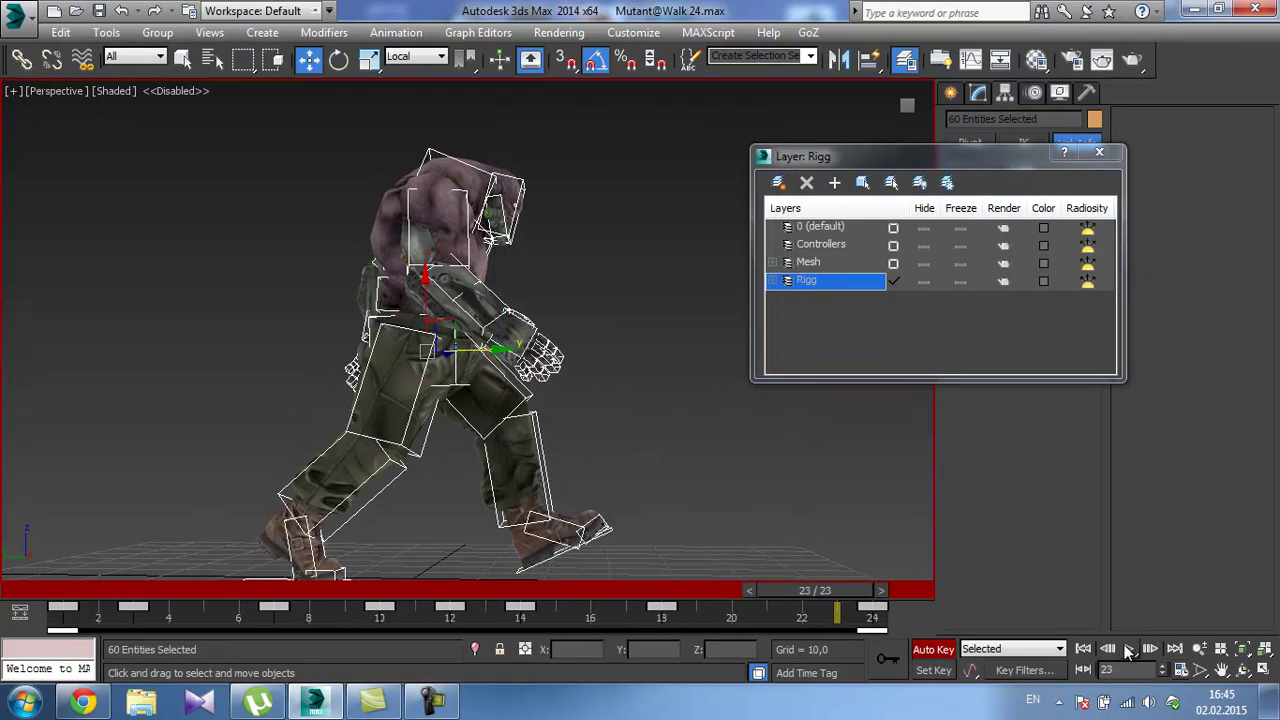
Play the shortened walk cycle with the Rigg layer hidden to check its speed from the front.
click(1129, 649)
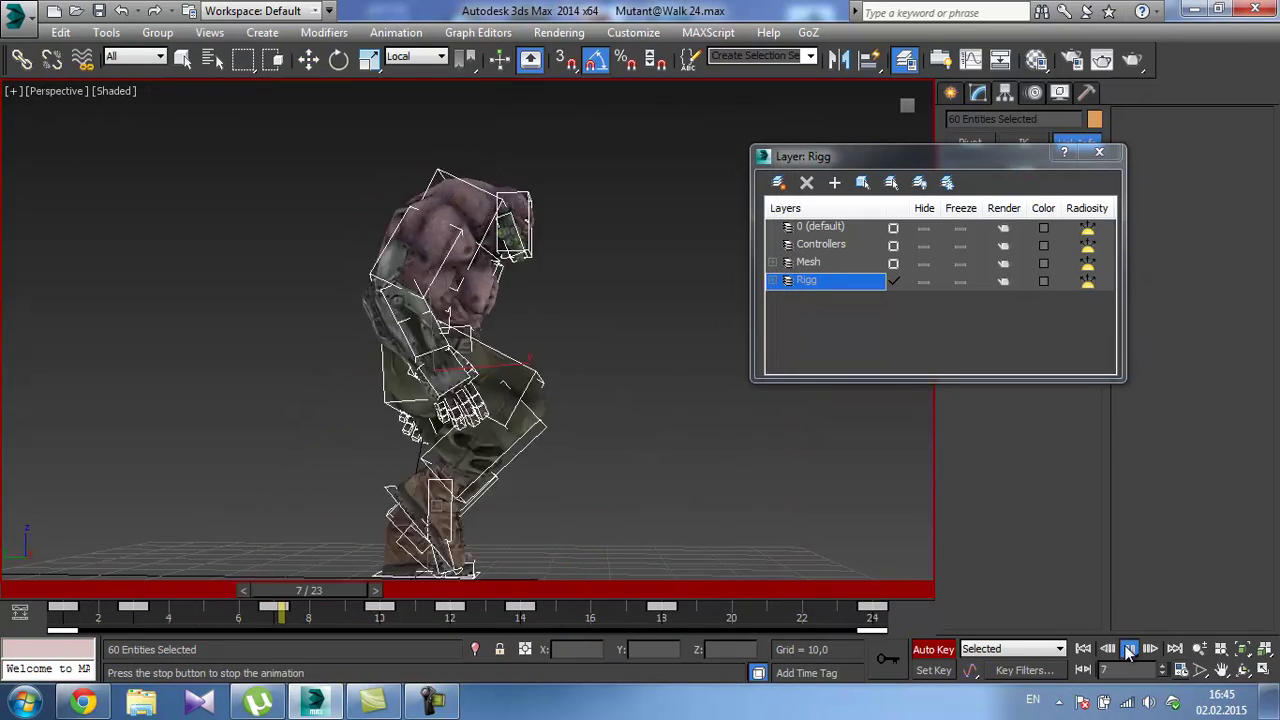
click(923, 281)
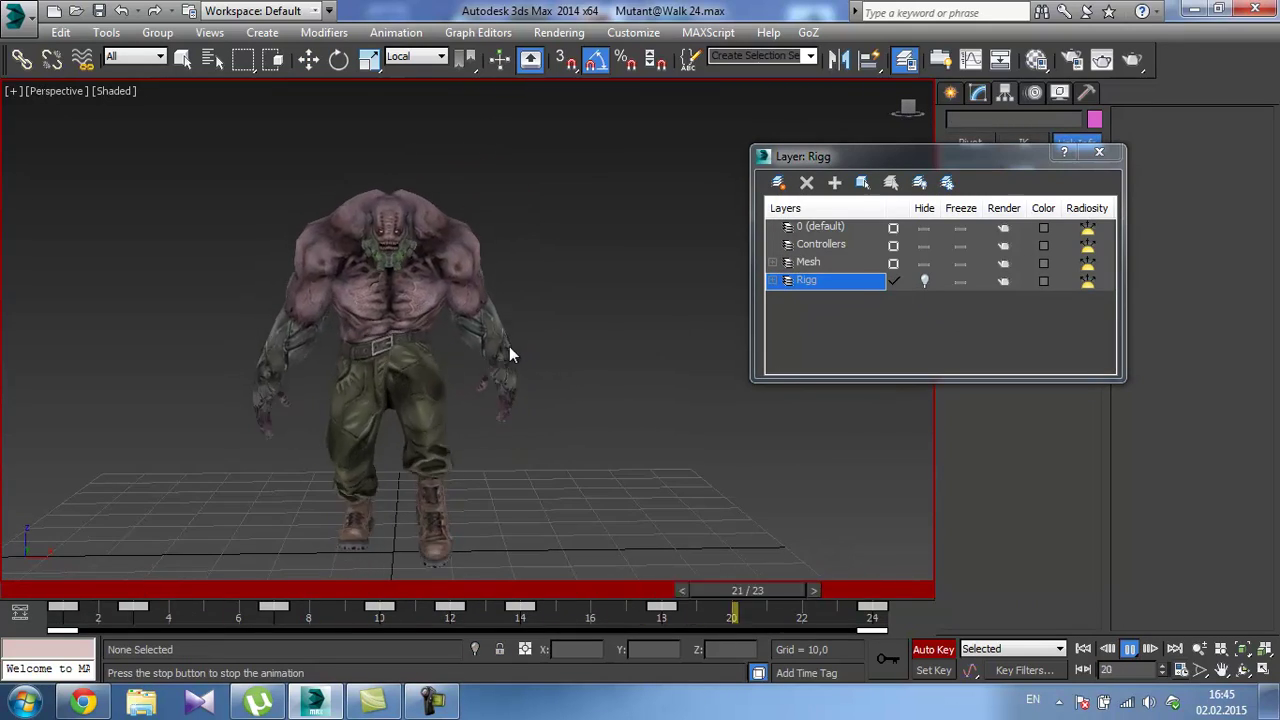
alt+middle_drag(508, 348, 576, 326)
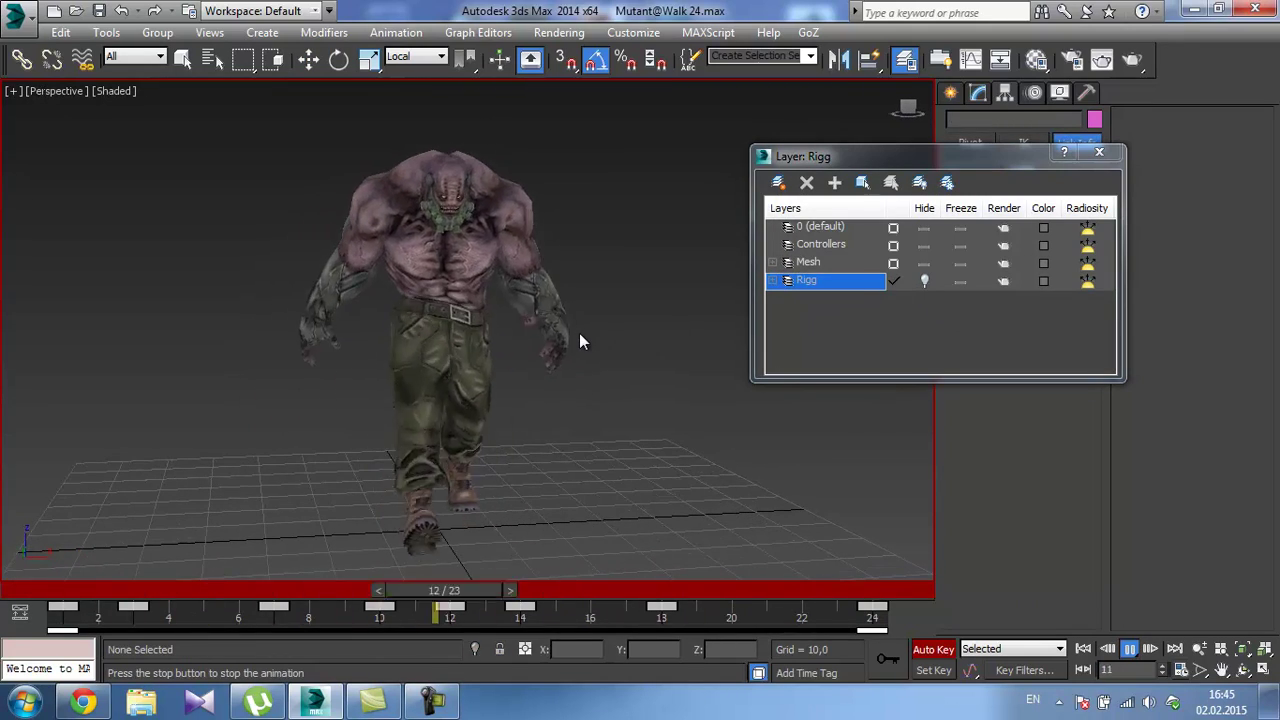
click(1131, 650)
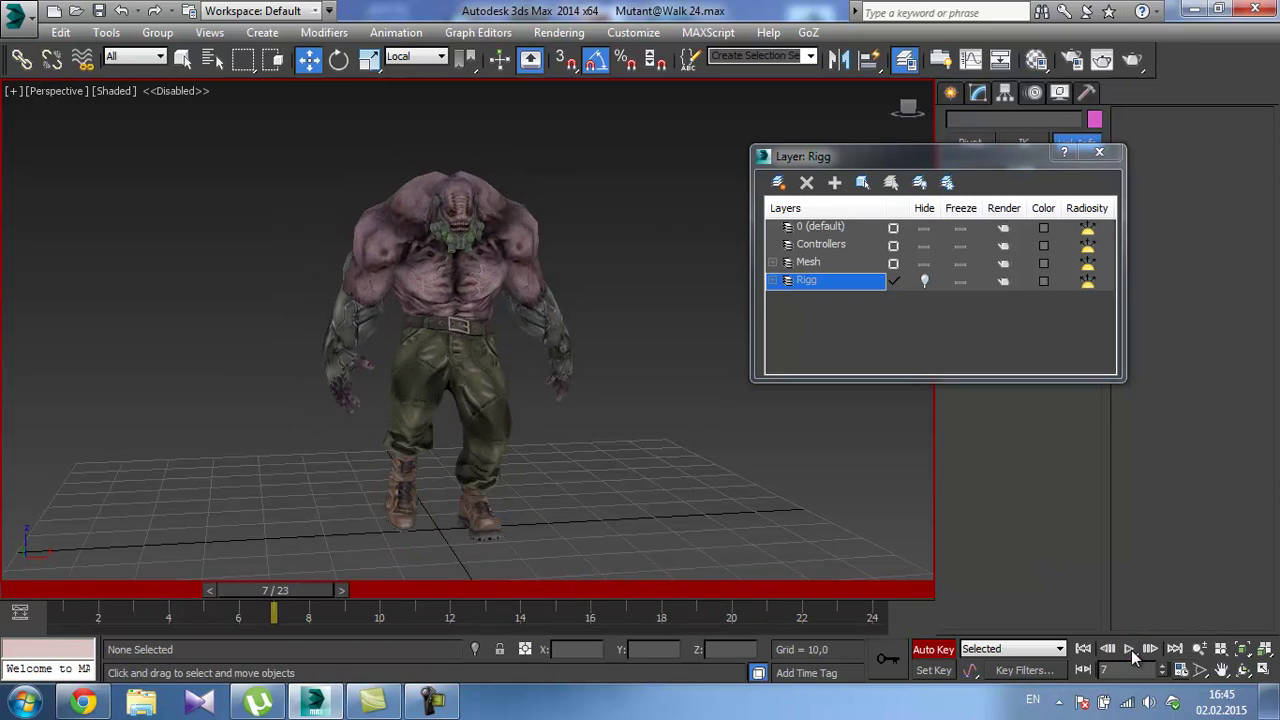
Show the Rigg layer, select all bones, and scrub and replay the shortened walk cycle.
click(937, 282)
key(ctrl+a)
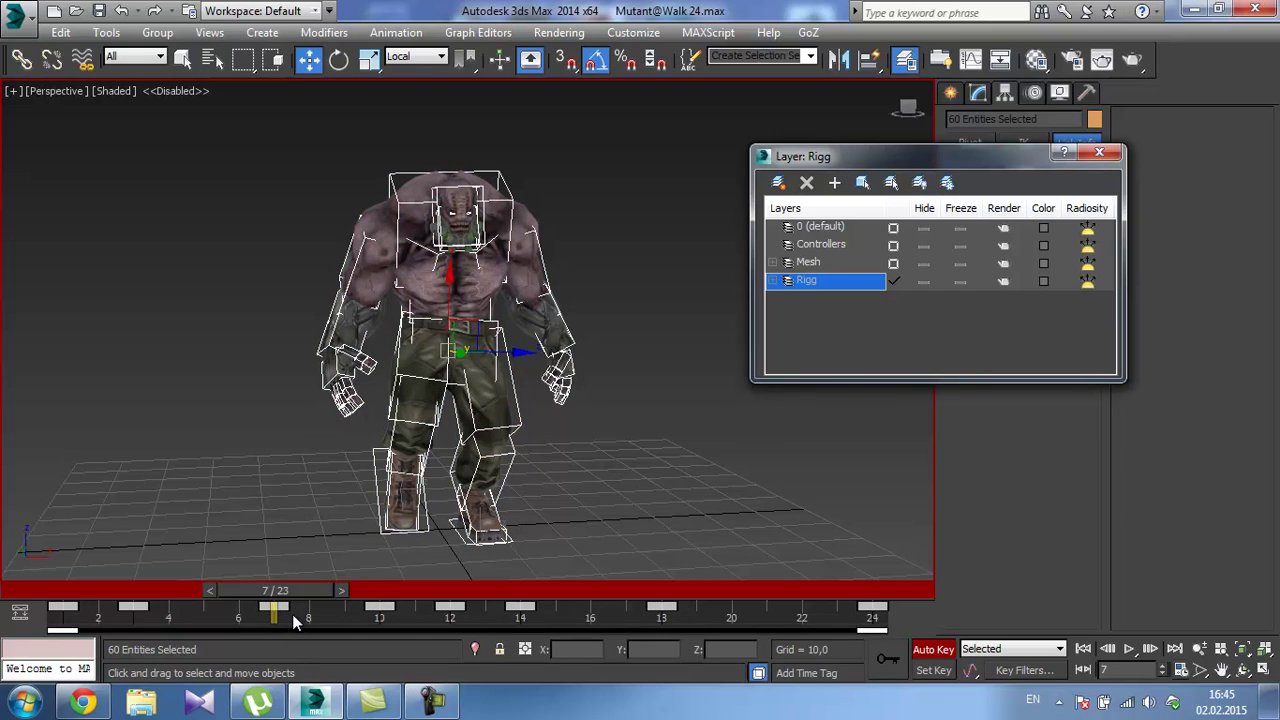
drag(299, 594, 857, 650)
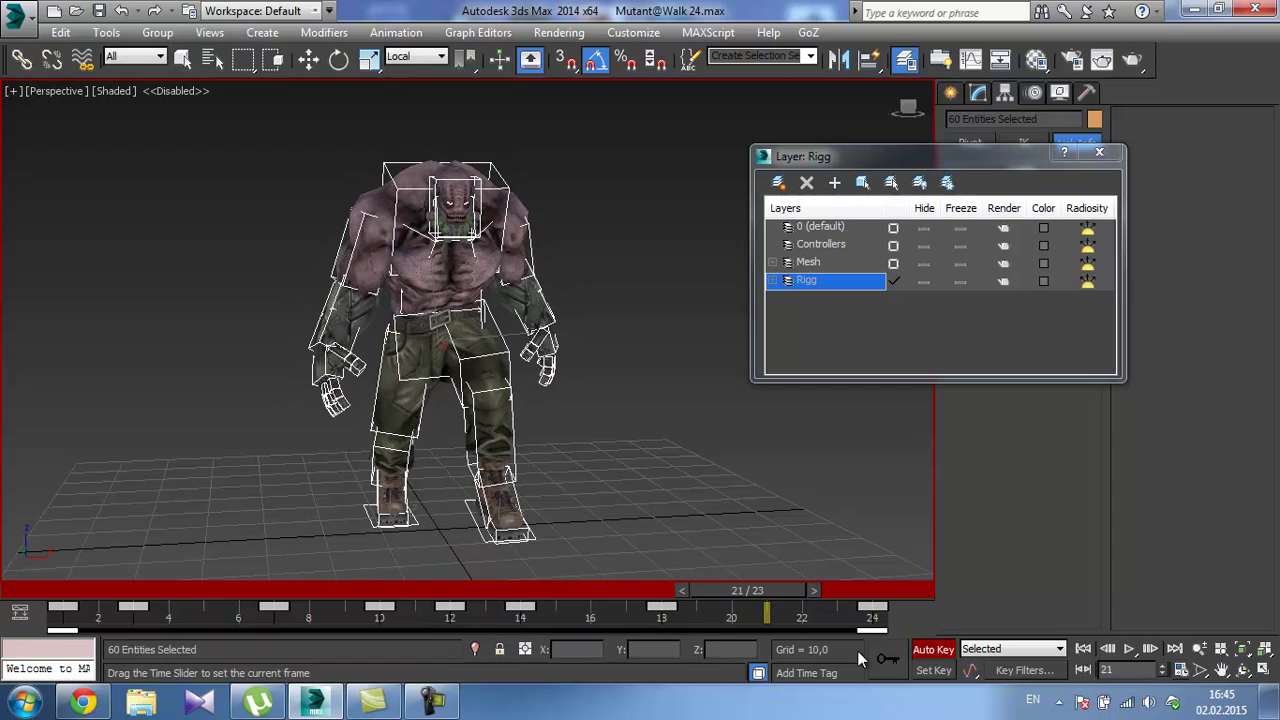
click(1128, 649)
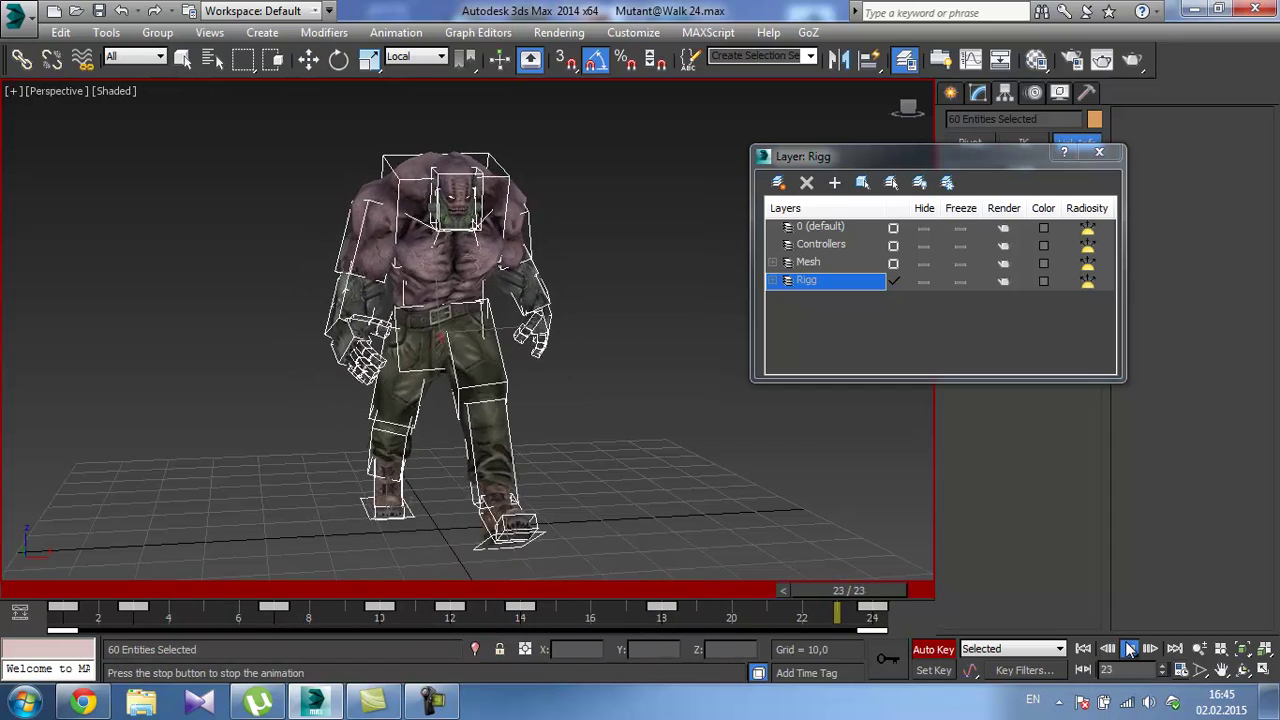
click(1129, 649)
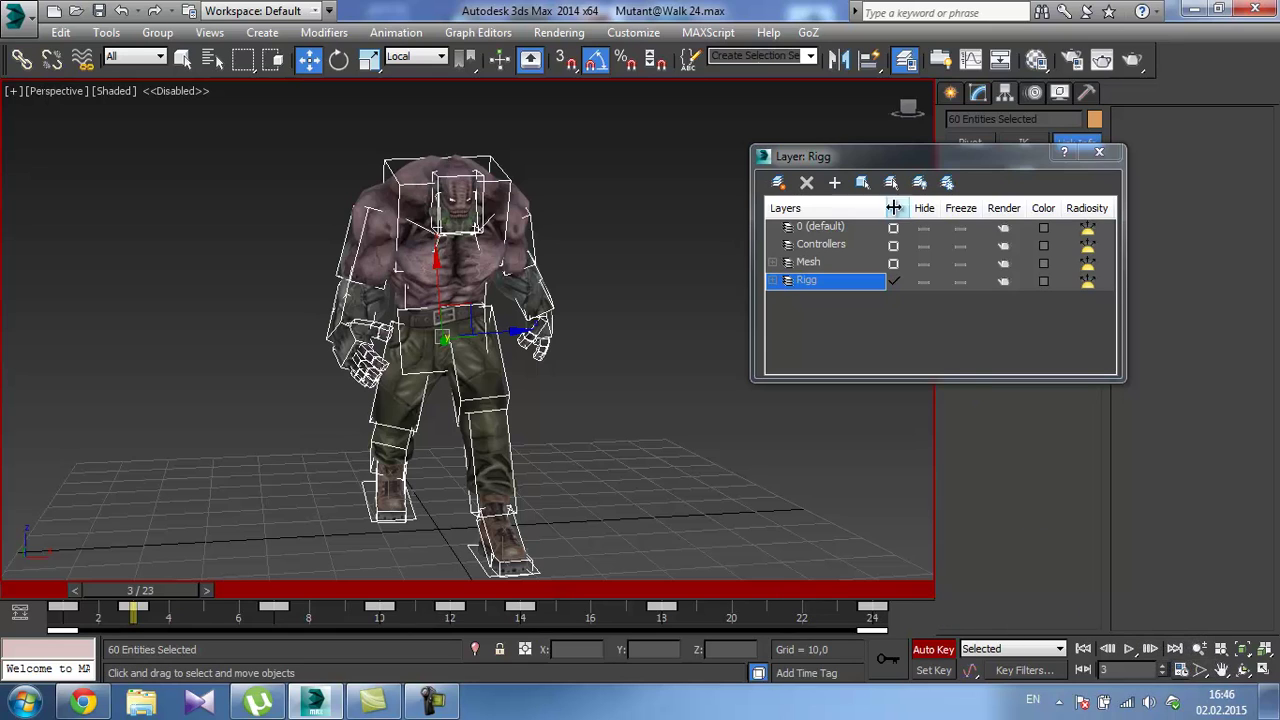
Set the animation's end time to 30 and stretch all selected keys so the range ends at frame 30.
click(1182, 670)
drag(603, 381, 515, 378)
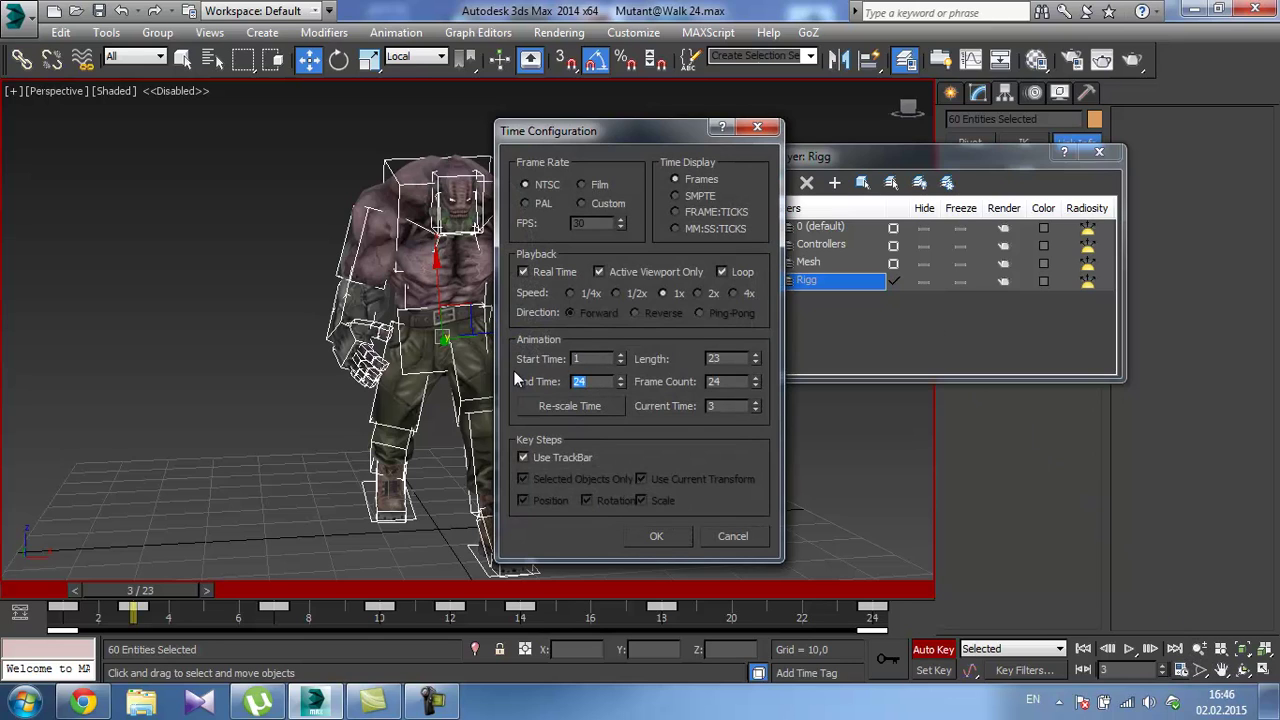
text(30)
click(640, 535)
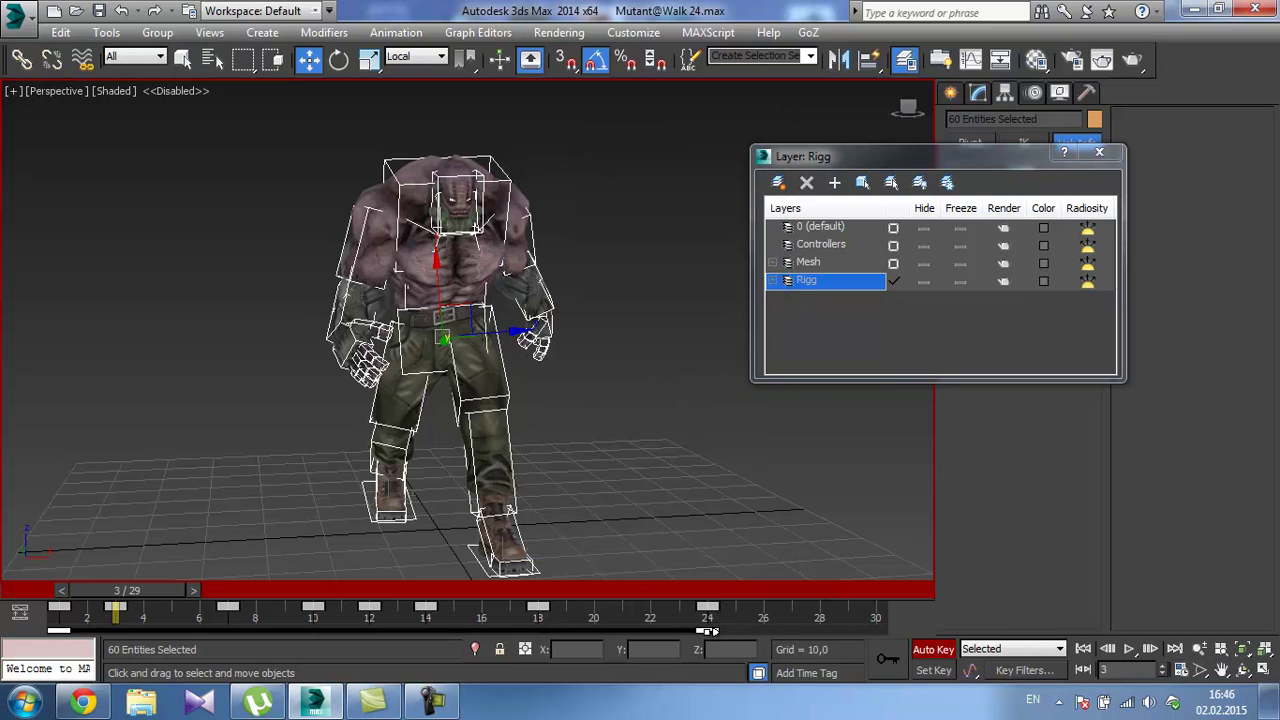
drag(708, 631, 876, 631)
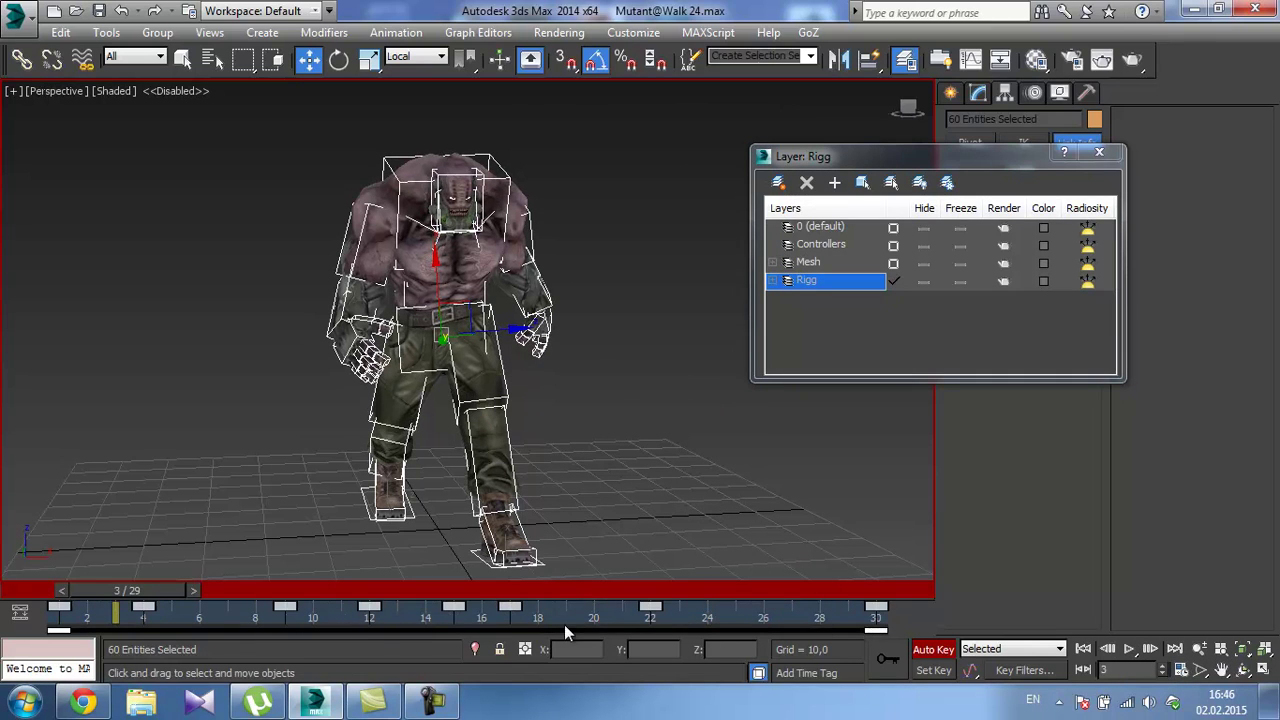
Move the rig's keys from frame 4 to frame 3 and from frame 9 to frame 8.
click(478, 618)
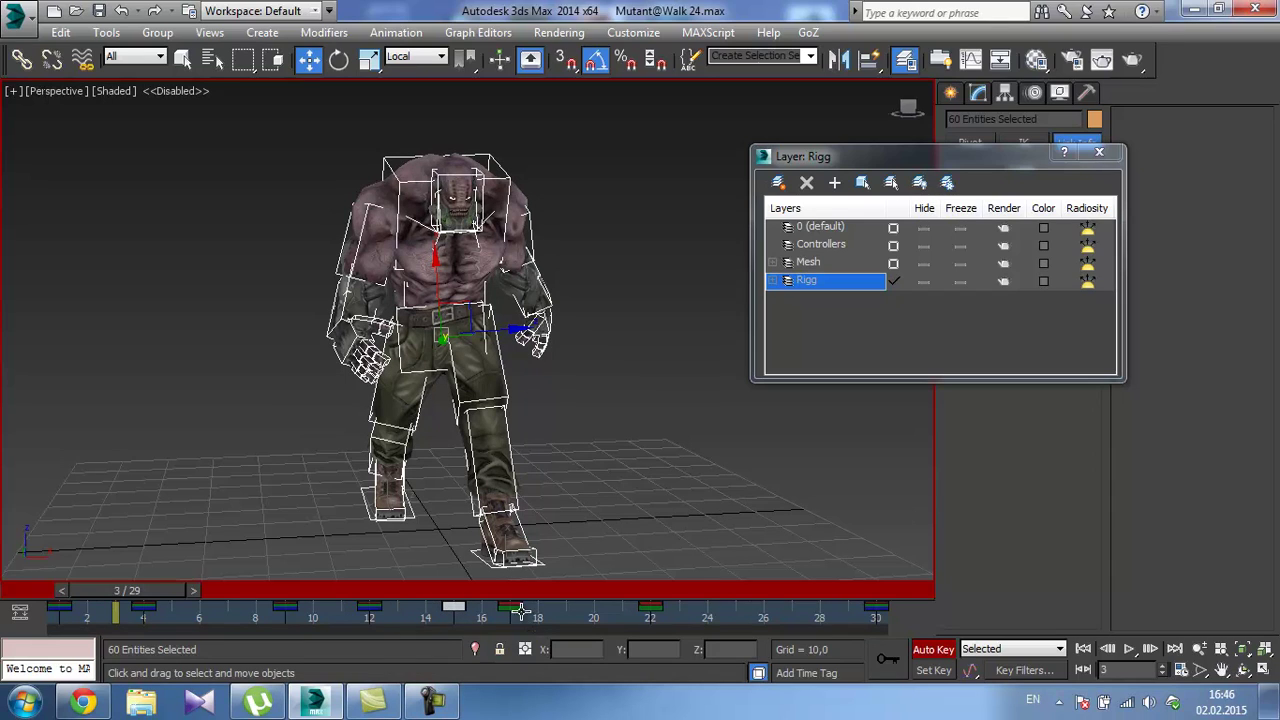
drag(141, 594, 115, 610)
click(143, 610)
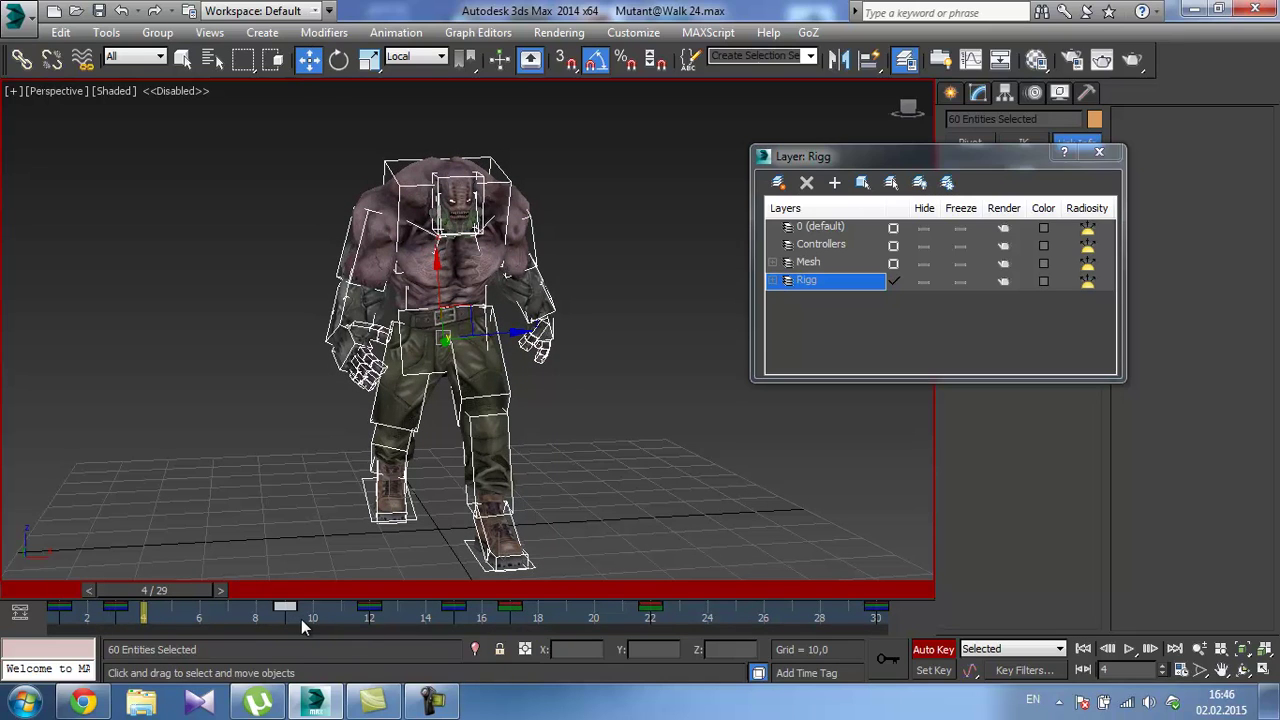
drag(283, 617, 236, 625)
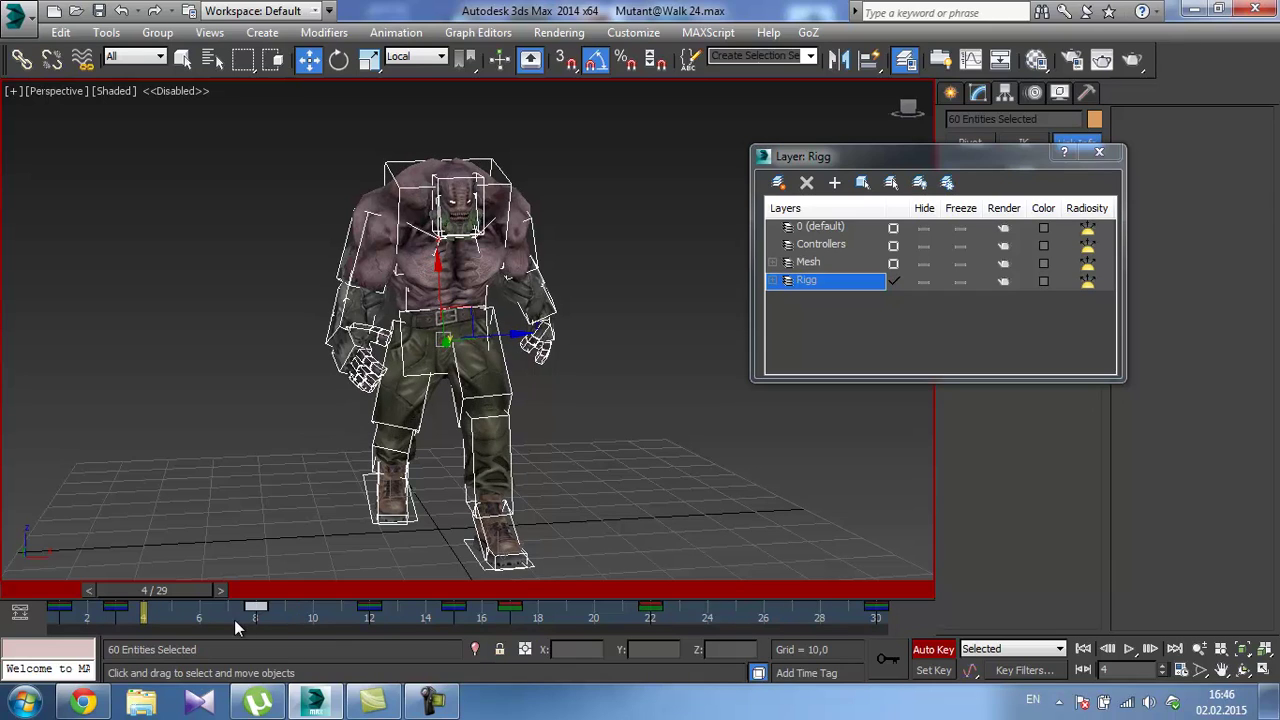
click(394, 622)
Close the layer manager and reopen the scene Mutant@Walk 24, discarding the current changes.
click(1100, 152)
click(18, 18)
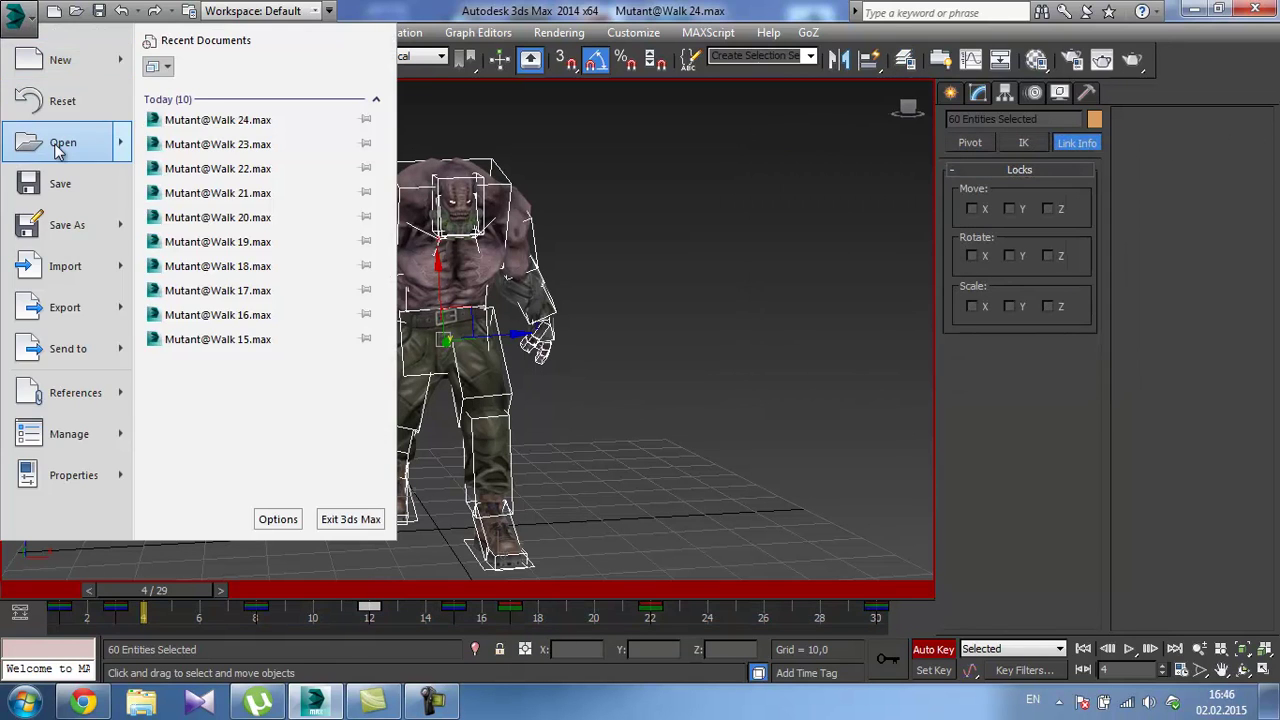
click(55, 145)
click(636, 379)
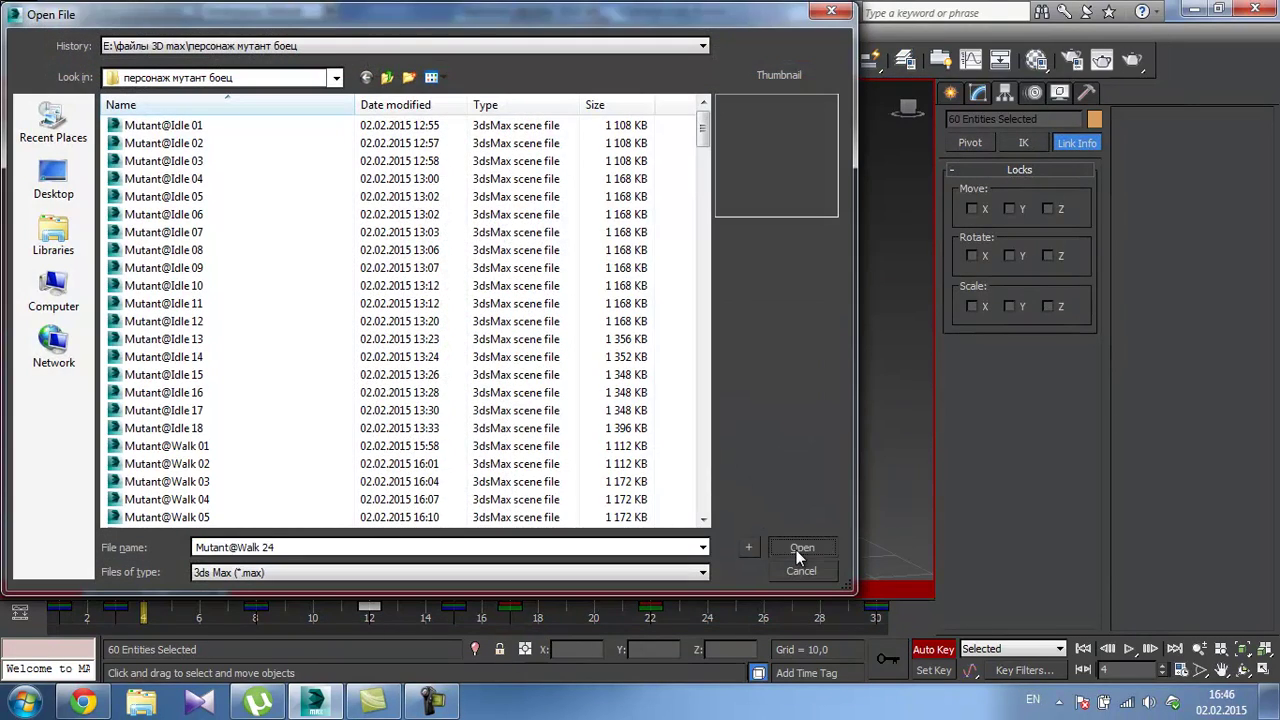
click(792, 540)
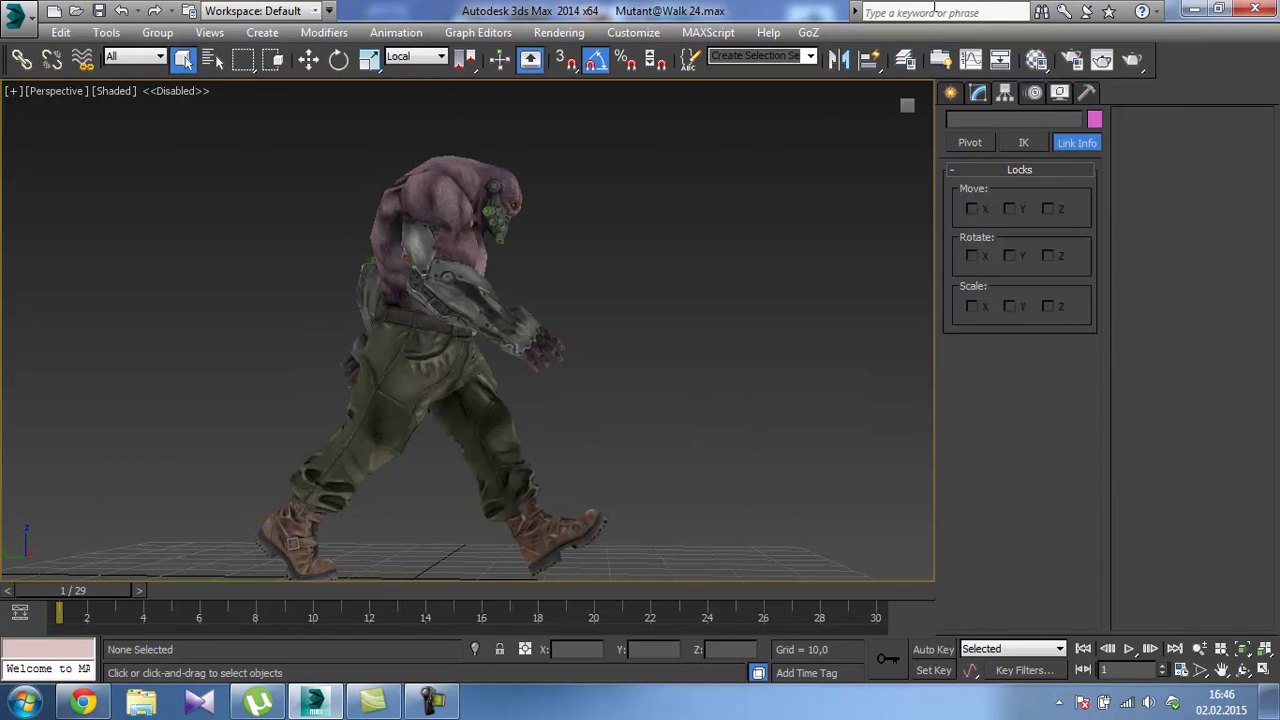
Unhide the Rigg layer and turn on Auto Key mode.
click(905, 59)
click(924, 282)
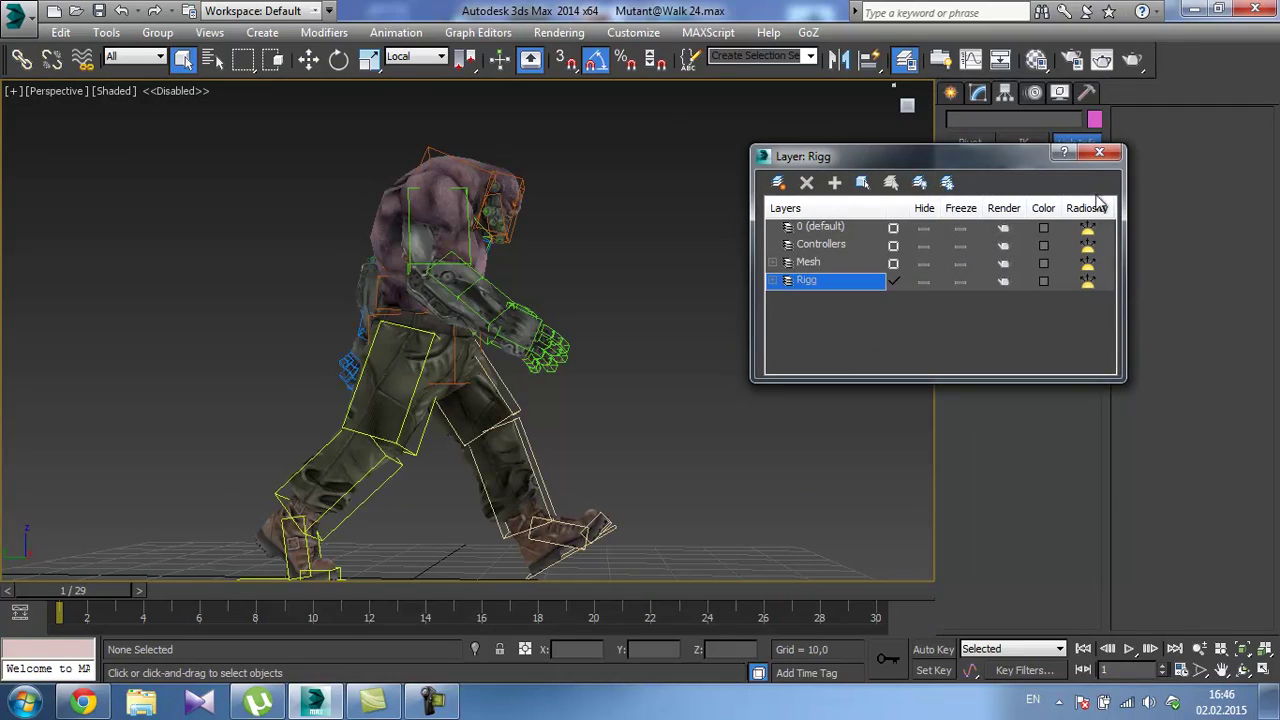
click(1099, 152)
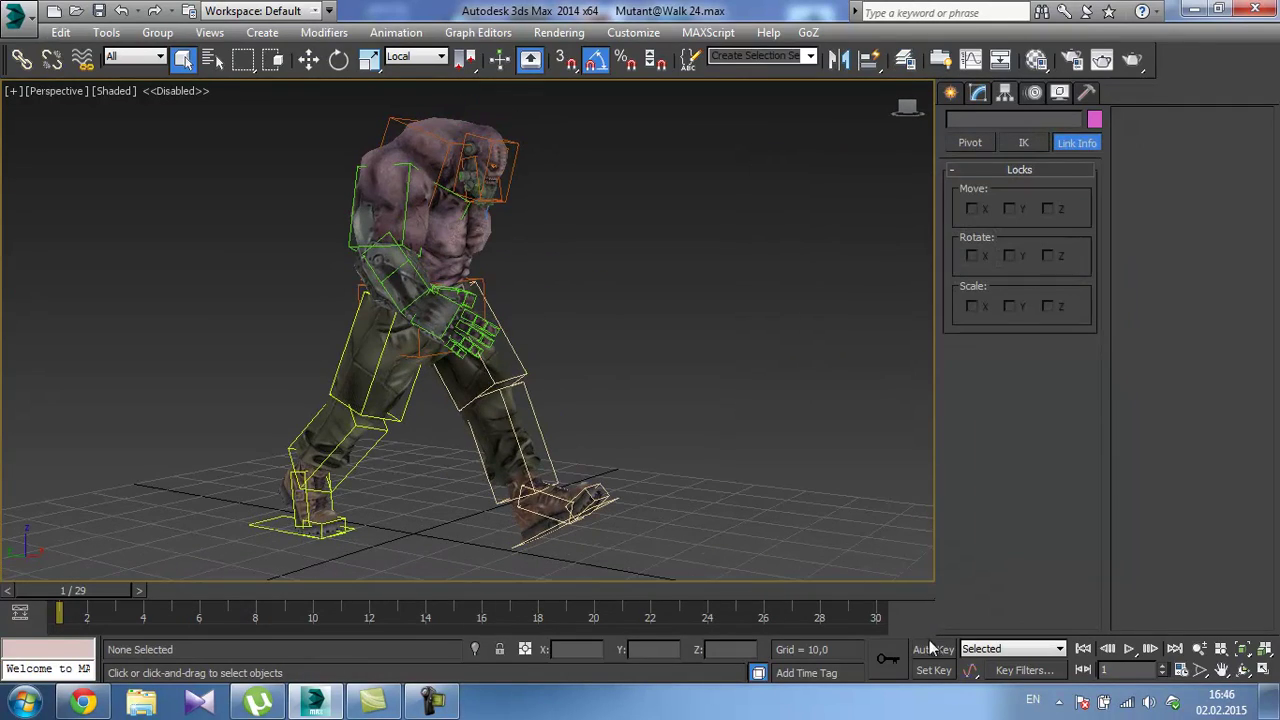
click(932, 649)
Play the reloaded walk cycle and examine the body motion from the front, side and back.
click(1129, 648)
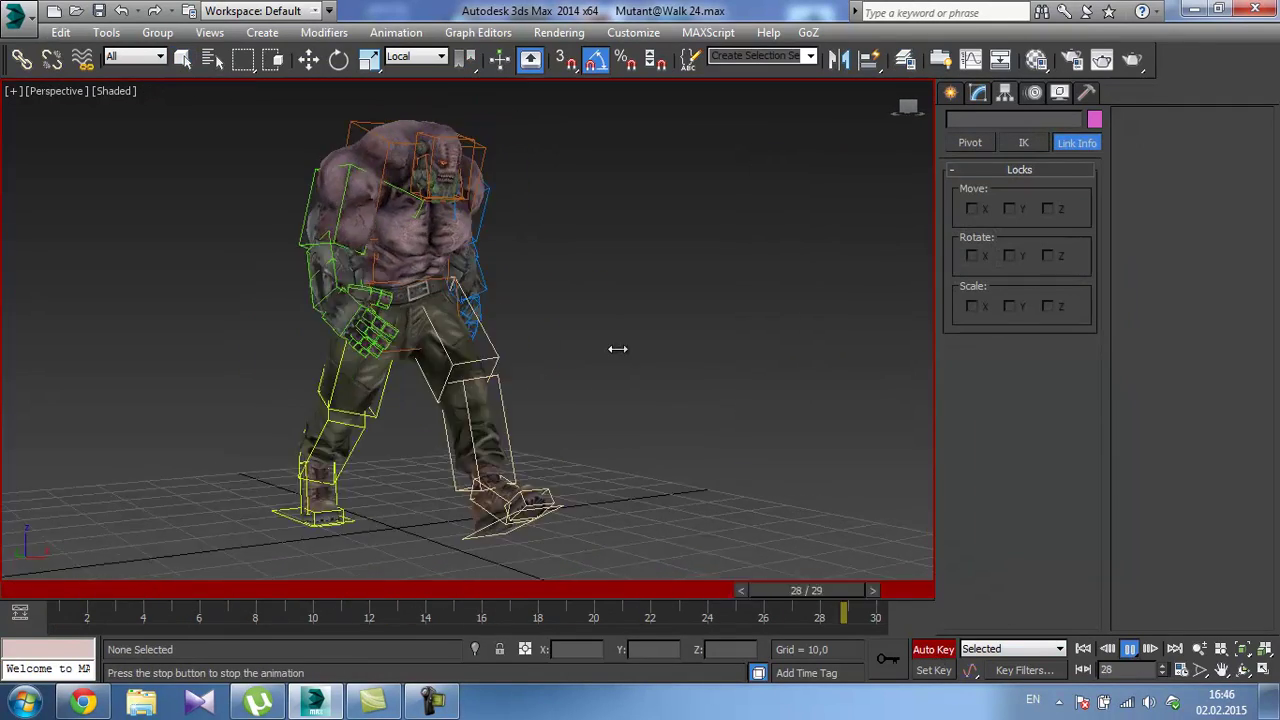
alt+middle_drag(618, 349, 571, 346)
key(z)
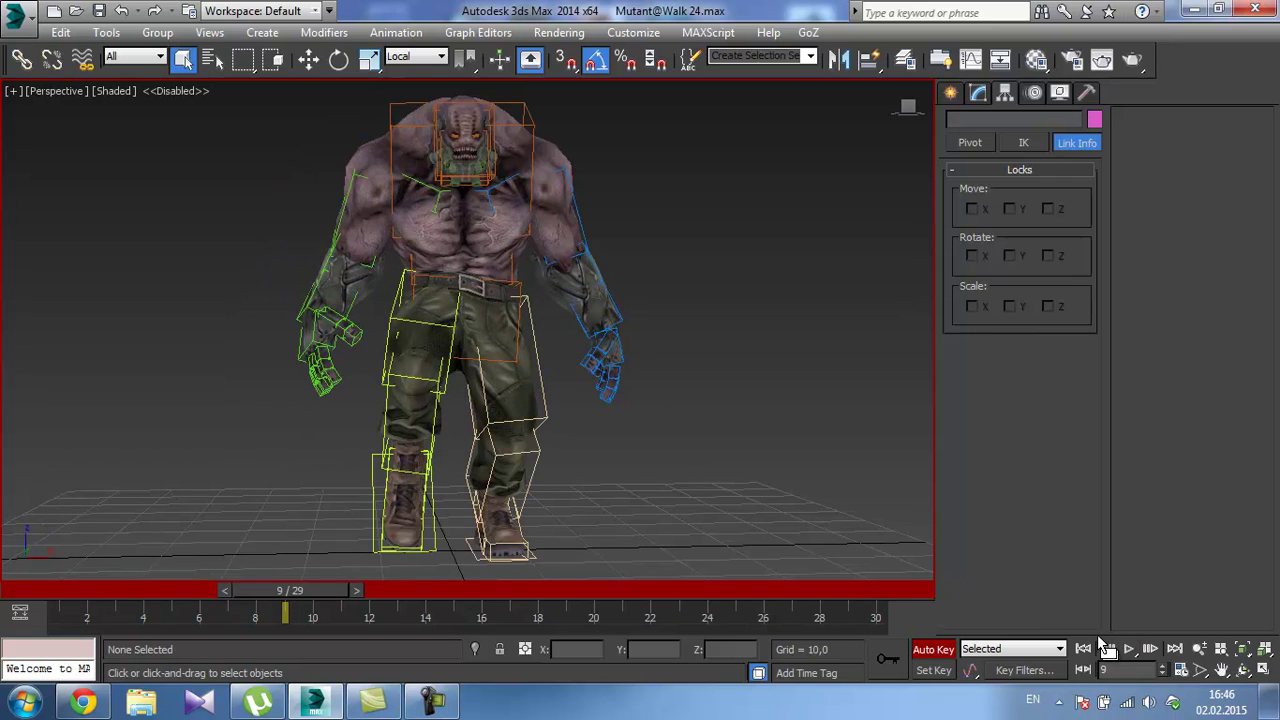
scroll(507, 265, down, 4)
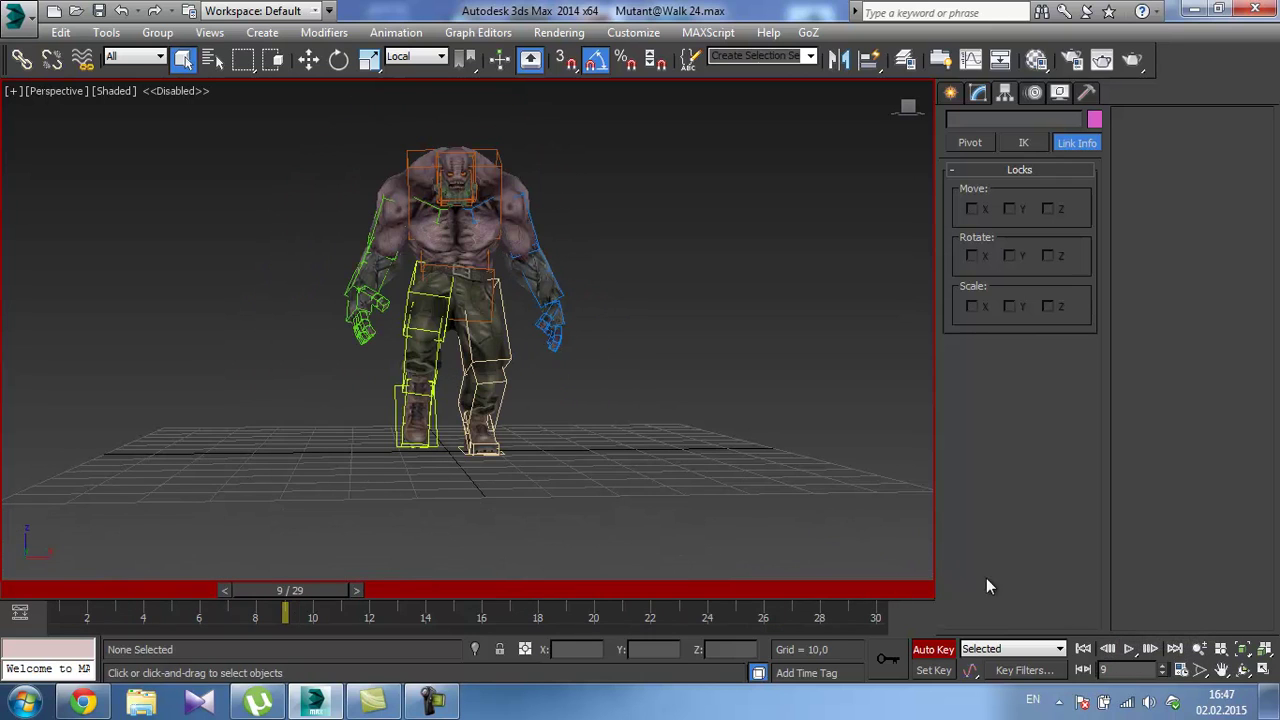
click(1127, 649)
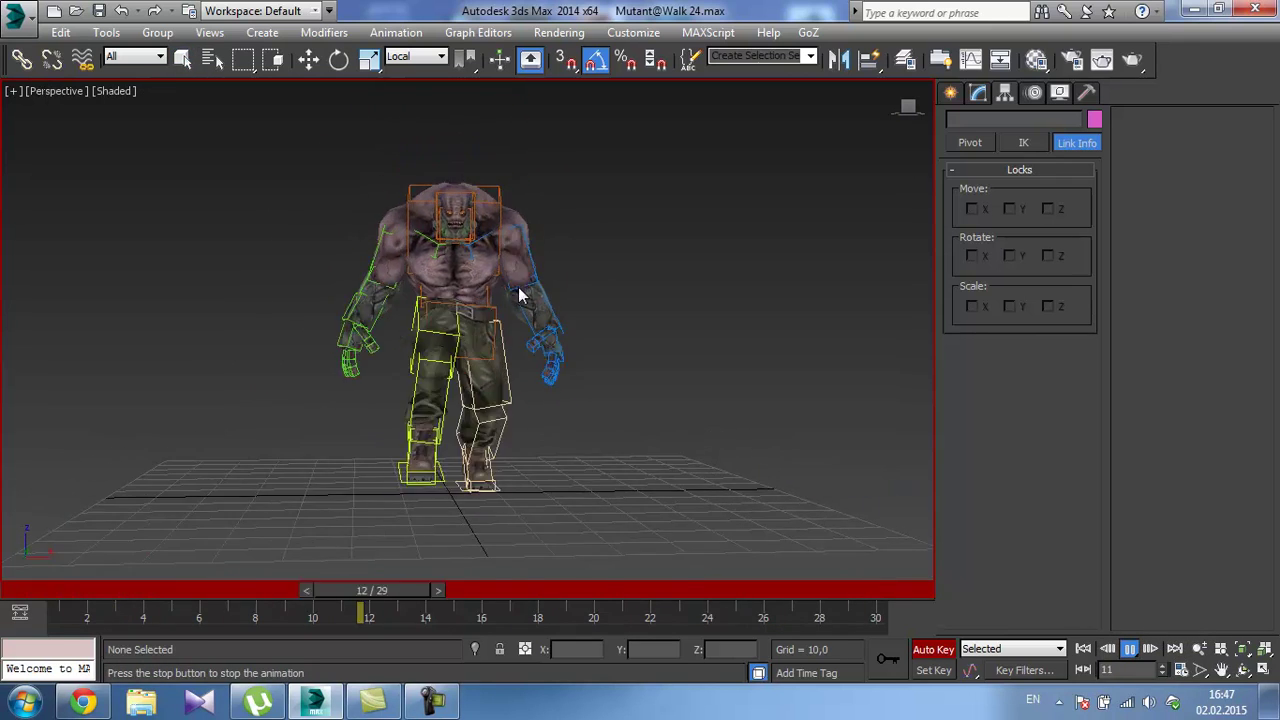
drag(906, 107, 170, 112)
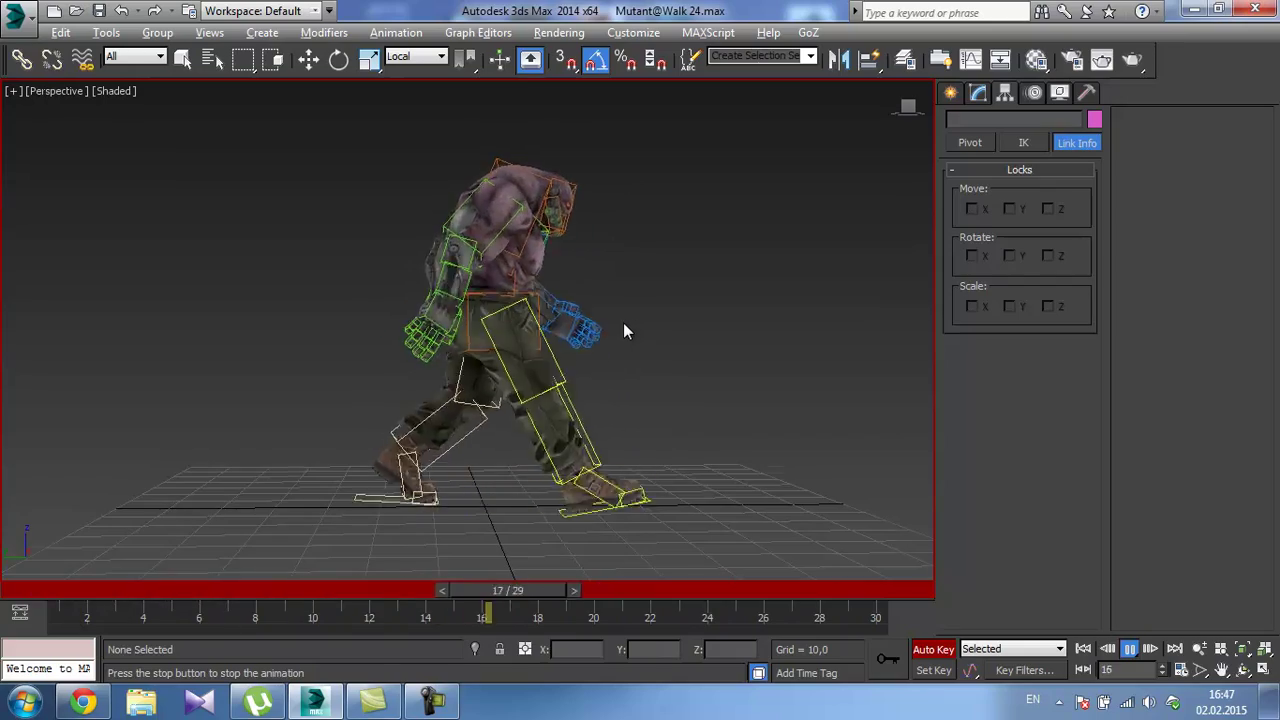
alt+middle_drag(623, 331, 476, 353)
alt+middle_drag(378, 286, 712, 286)
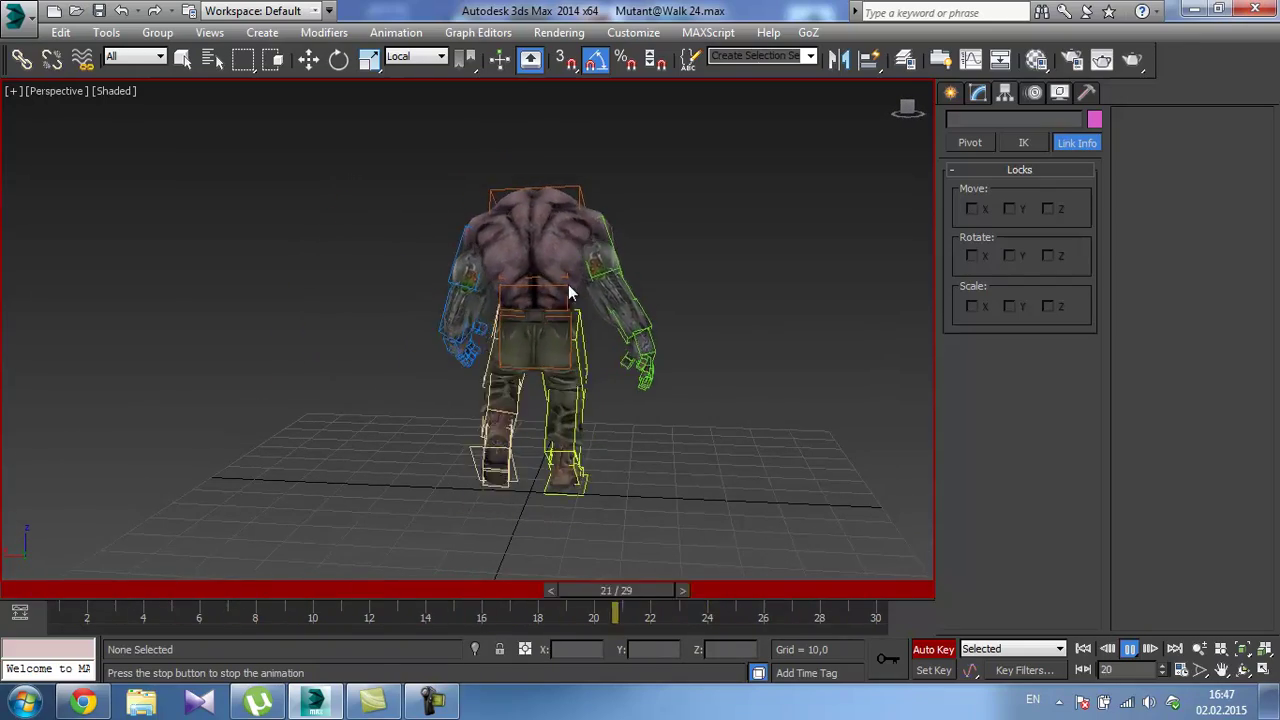
alt+middle_drag(656, 328, 362, 322)
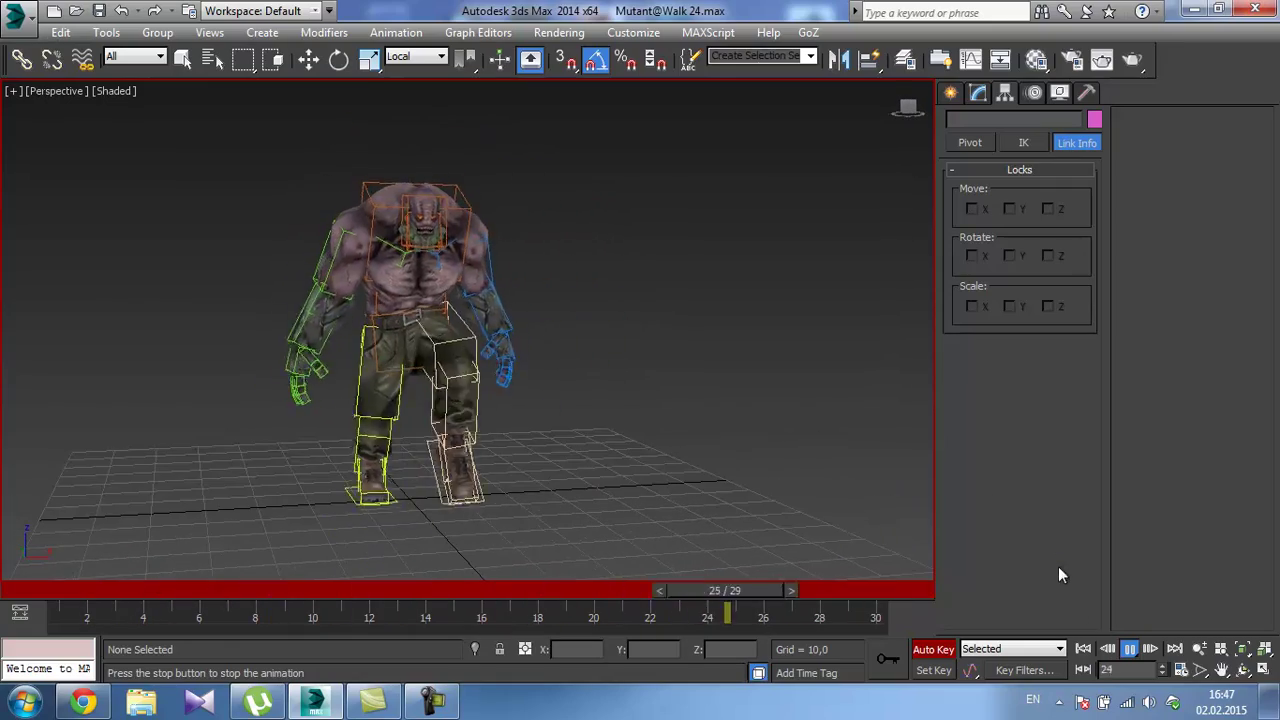
click(1130, 649)
Select the chest hub bone CATRigHub003 after inspecting the pelvis hub.
alt+middle_drag(508, 260, 518, 302)
click(495, 250)
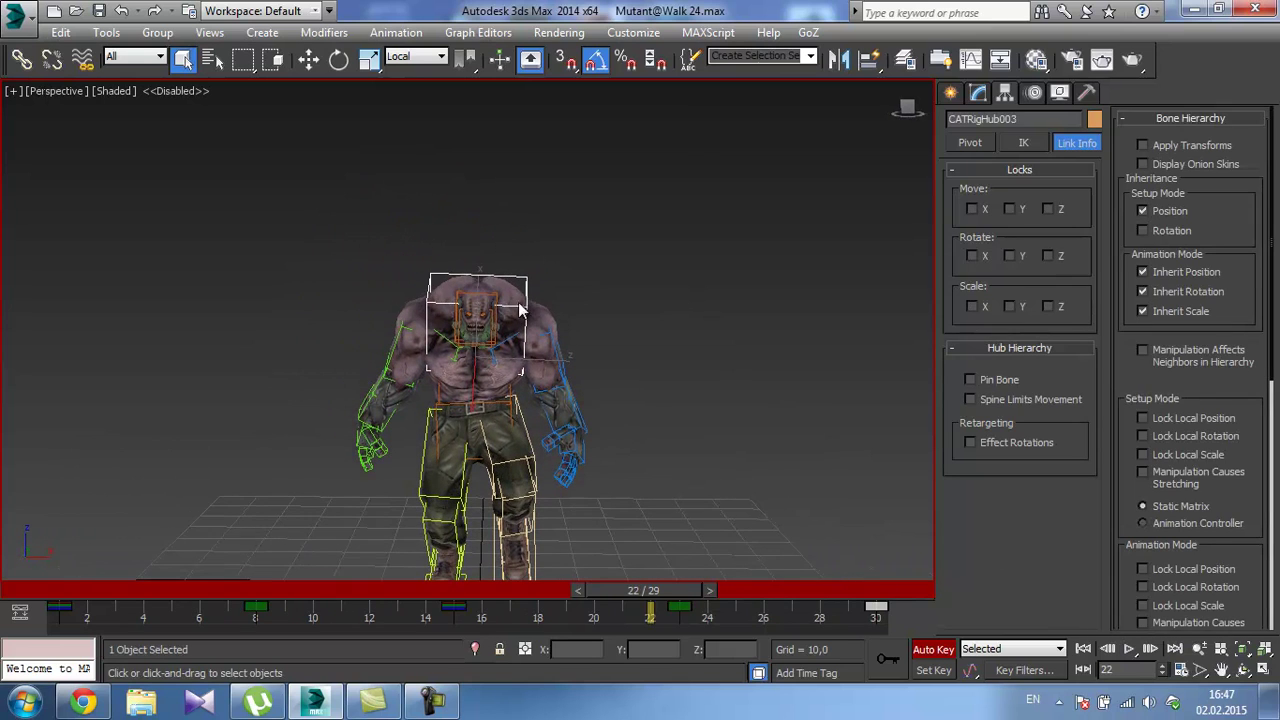
scroll(511, 296, up, 4)
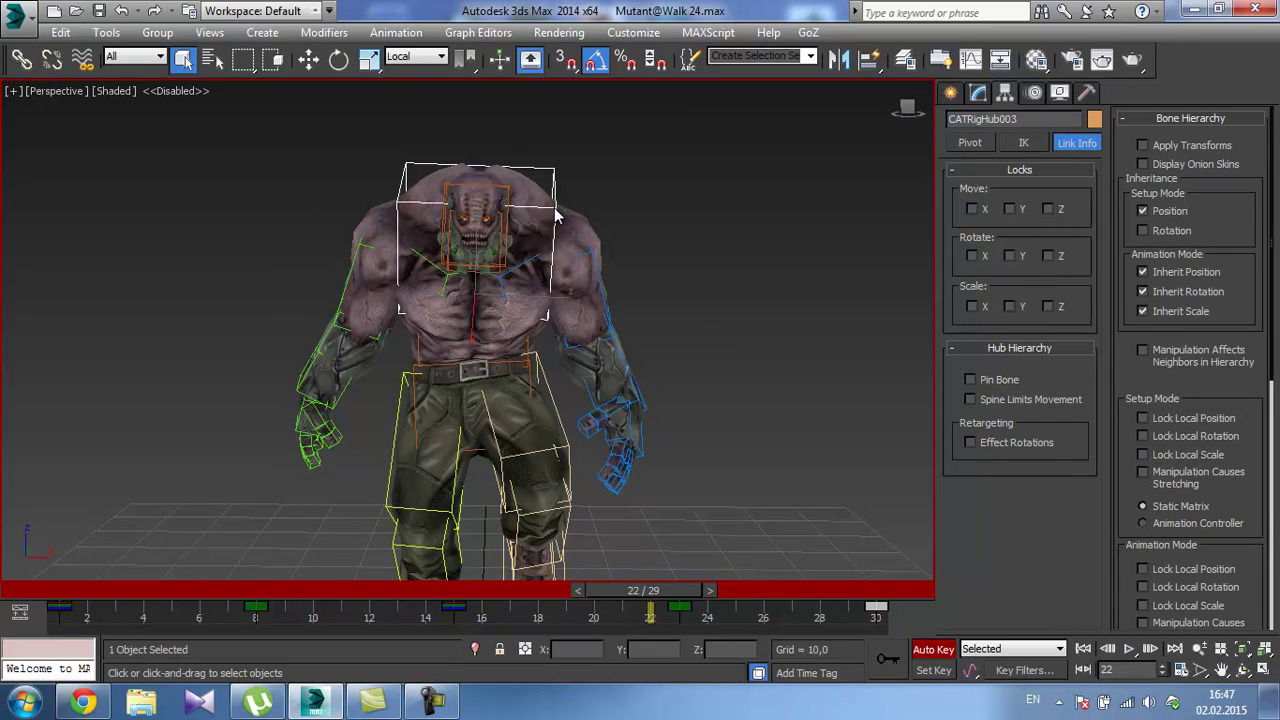
click(520, 385)
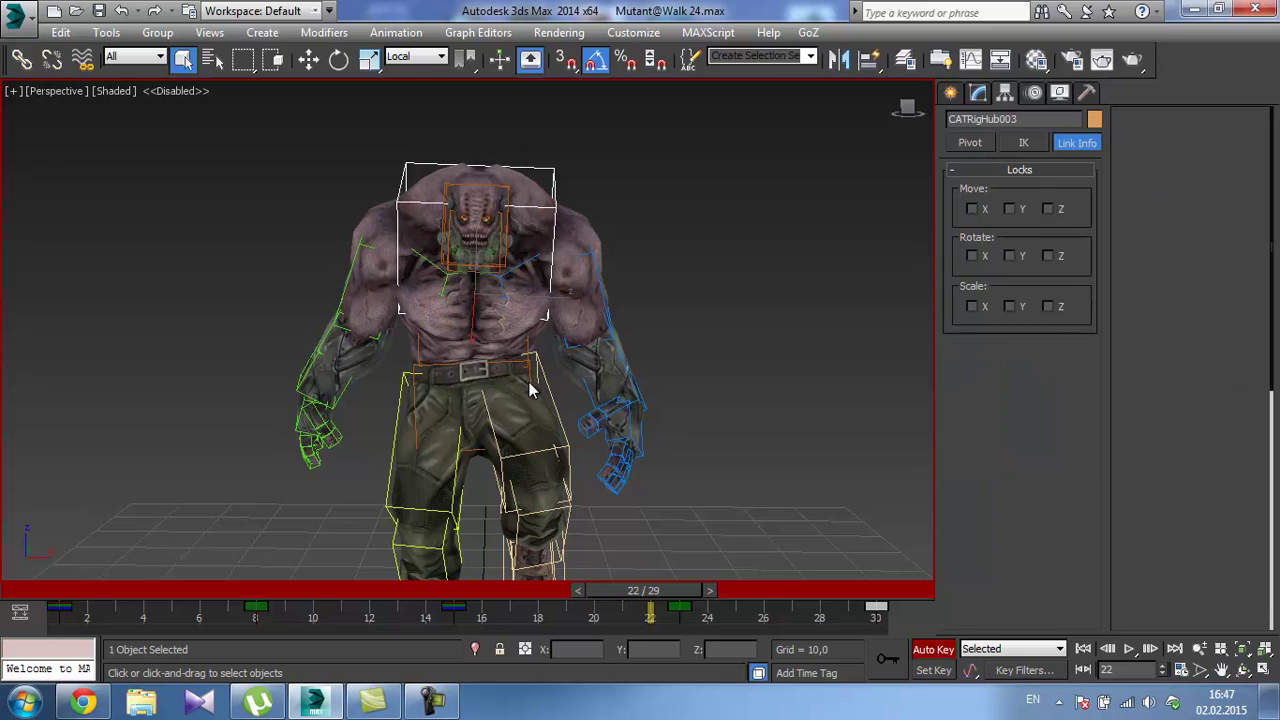
alt+middle_drag(519, 380, 560, 350)
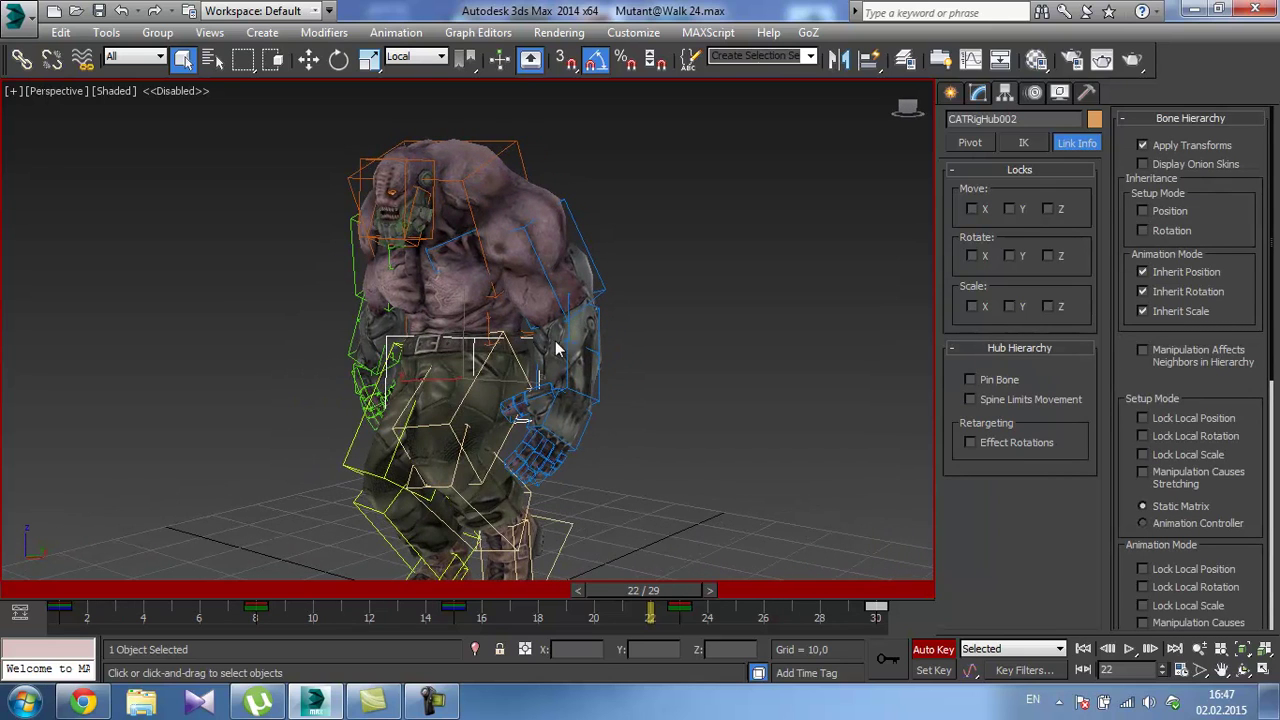
alt+middle_drag(520, 412, 588, 310)
click(549, 185)
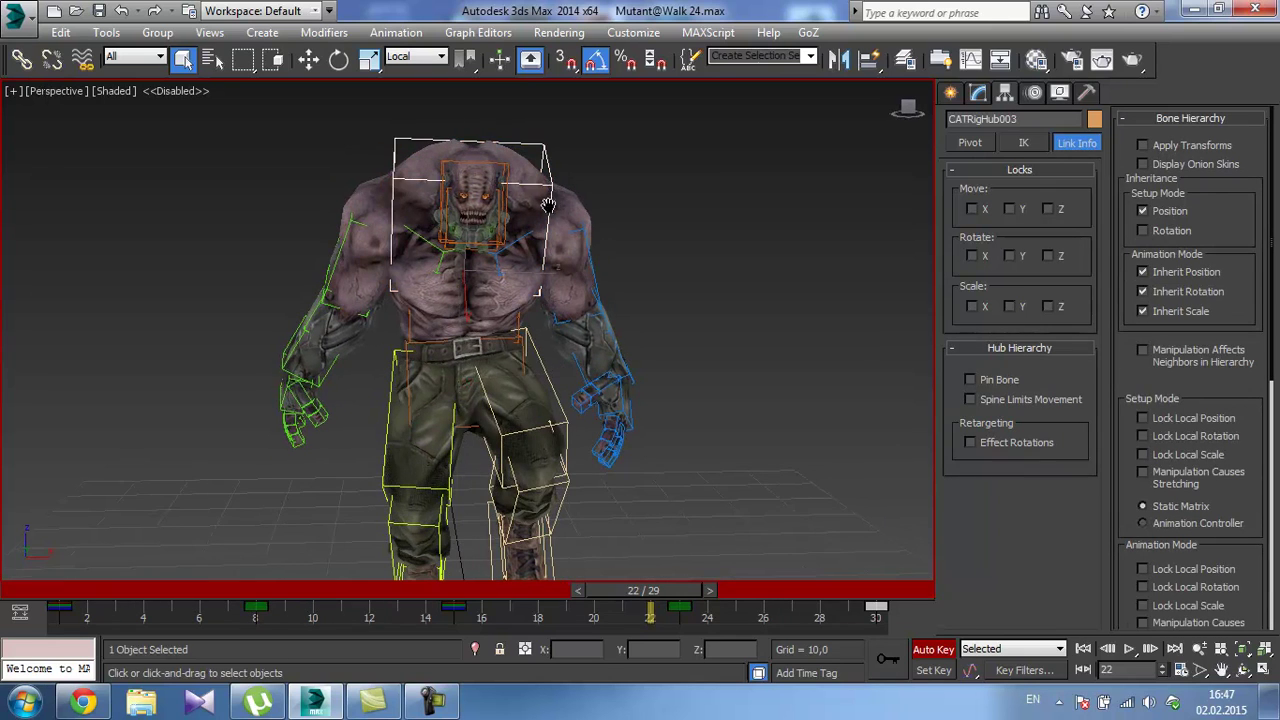
middle_drag(549, 185, 540, 318)
Open the Curve Editor for the chest hub and enlarge its window to show the curves.
click(479, 36)
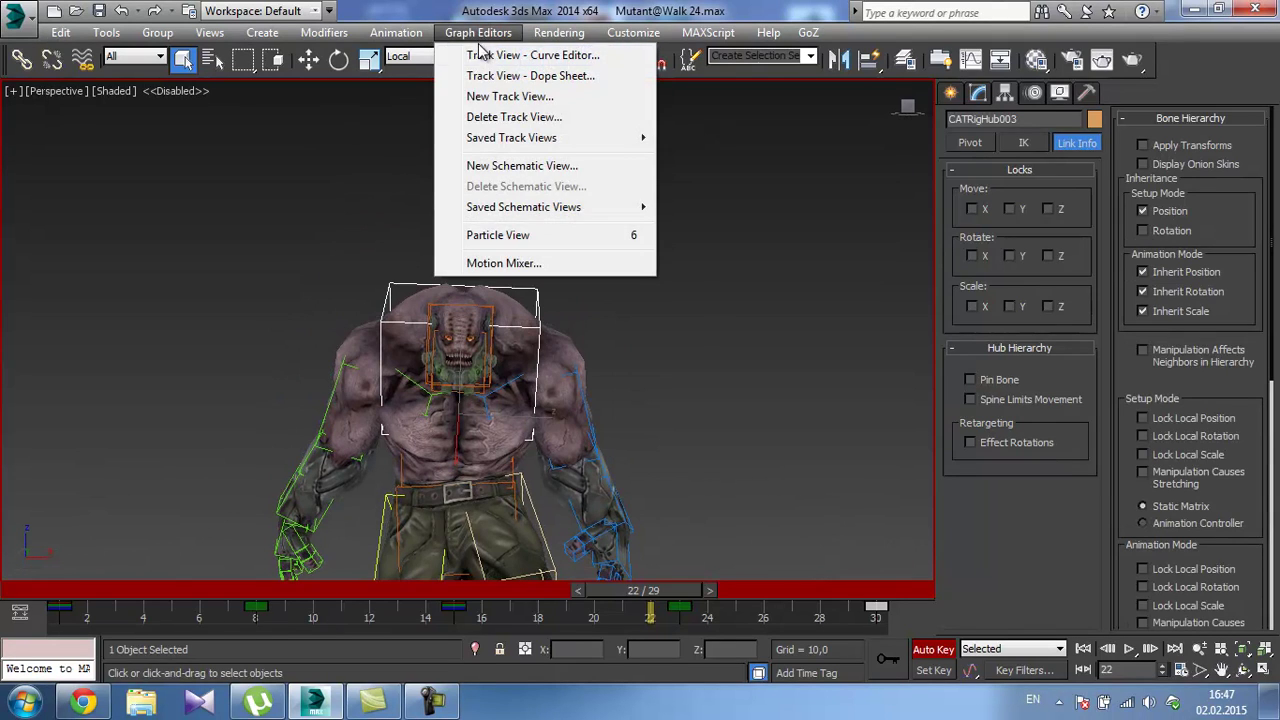
click(532, 55)
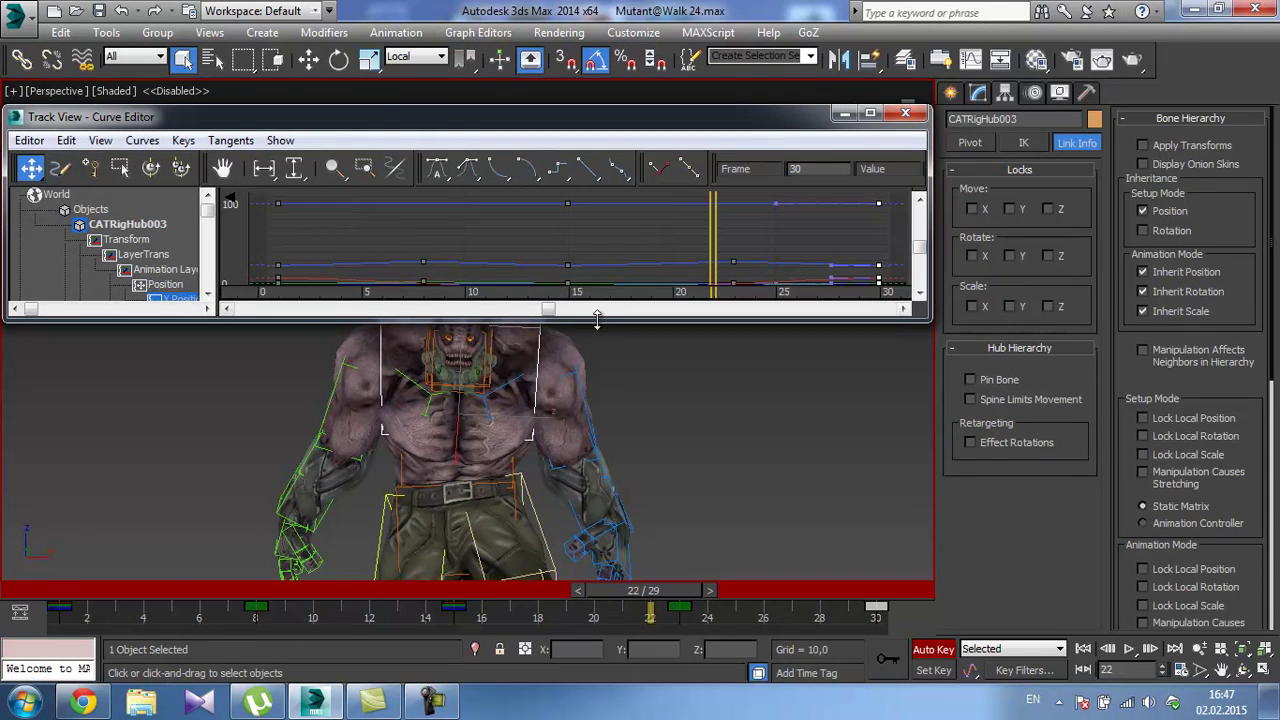
drag(597, 318, 597, 372)
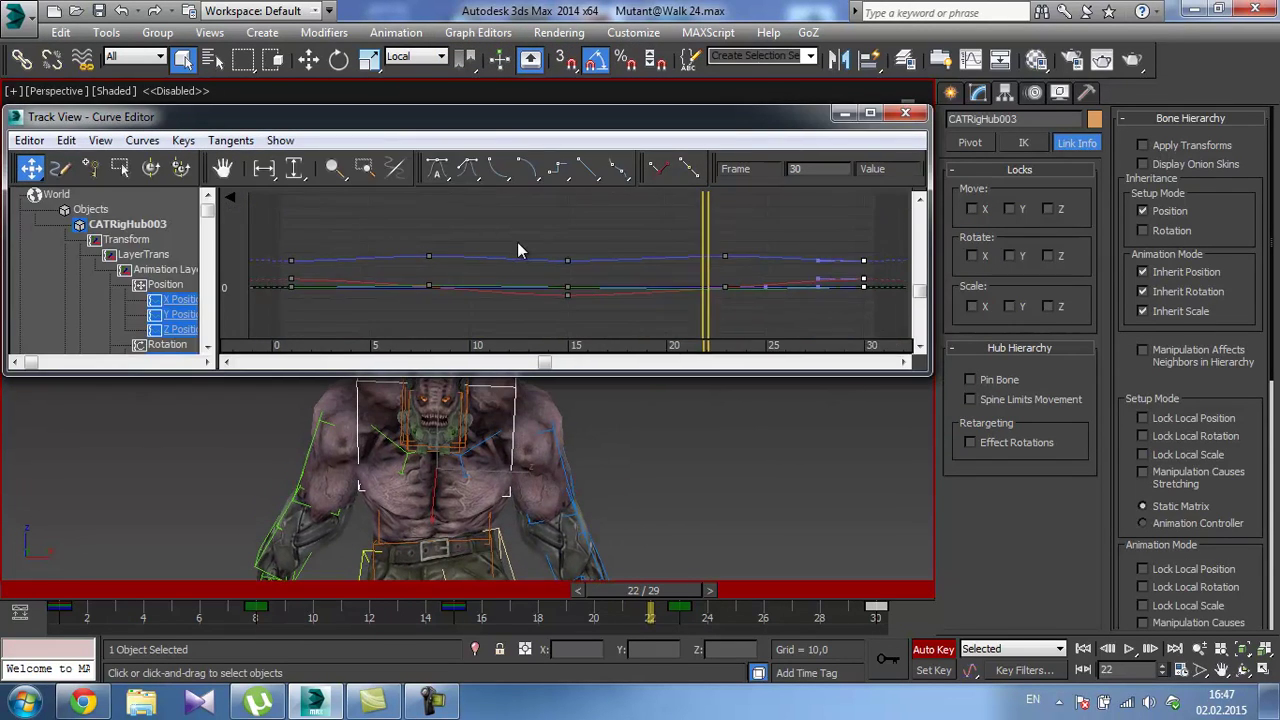
scroll(518, 243, down, 1)
mouse_move(506, 246)
middle_down()
mouse_move(491, 303)
mouse_move(505, 262)
middle_up()
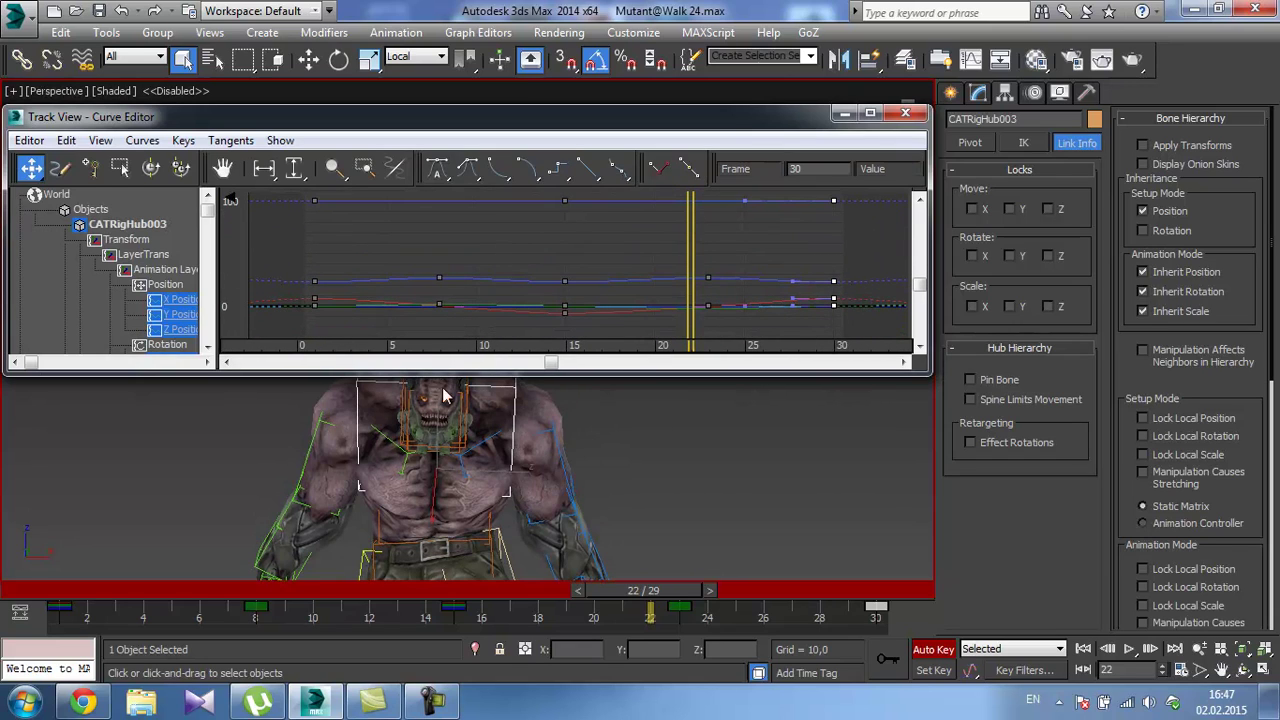
Isolate the chest hub's Y Rotation curve in the Curve Editor.
middle_drag(72, 322, 22, 221)
middle_drag(67, 285, 38, 255)
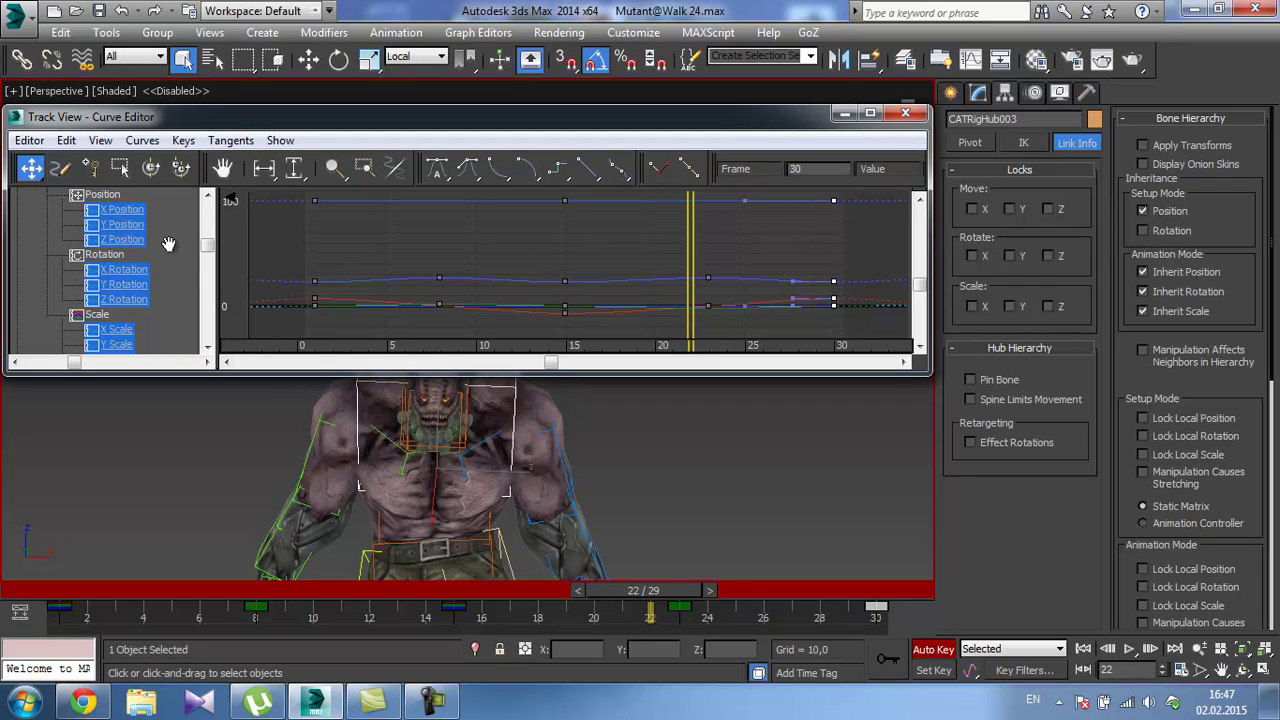
drag(169, 246, 167, 254)
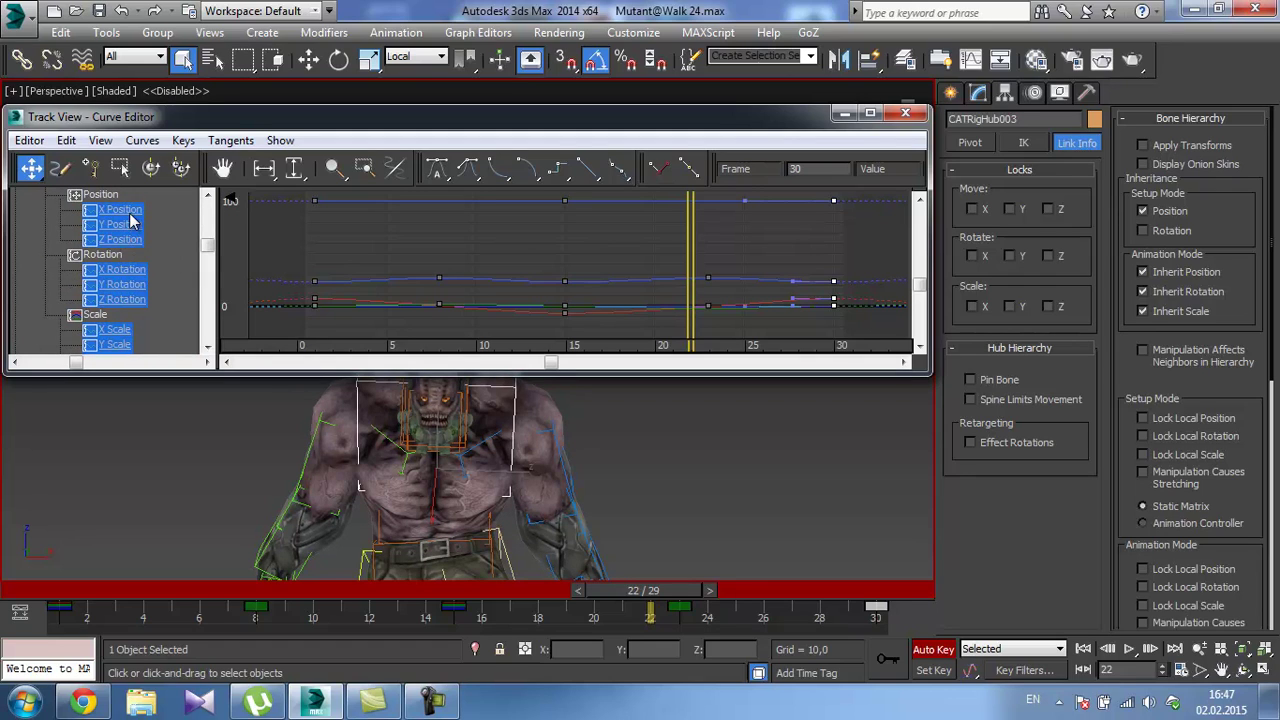
middle_drag(575, 455, 569, 475)
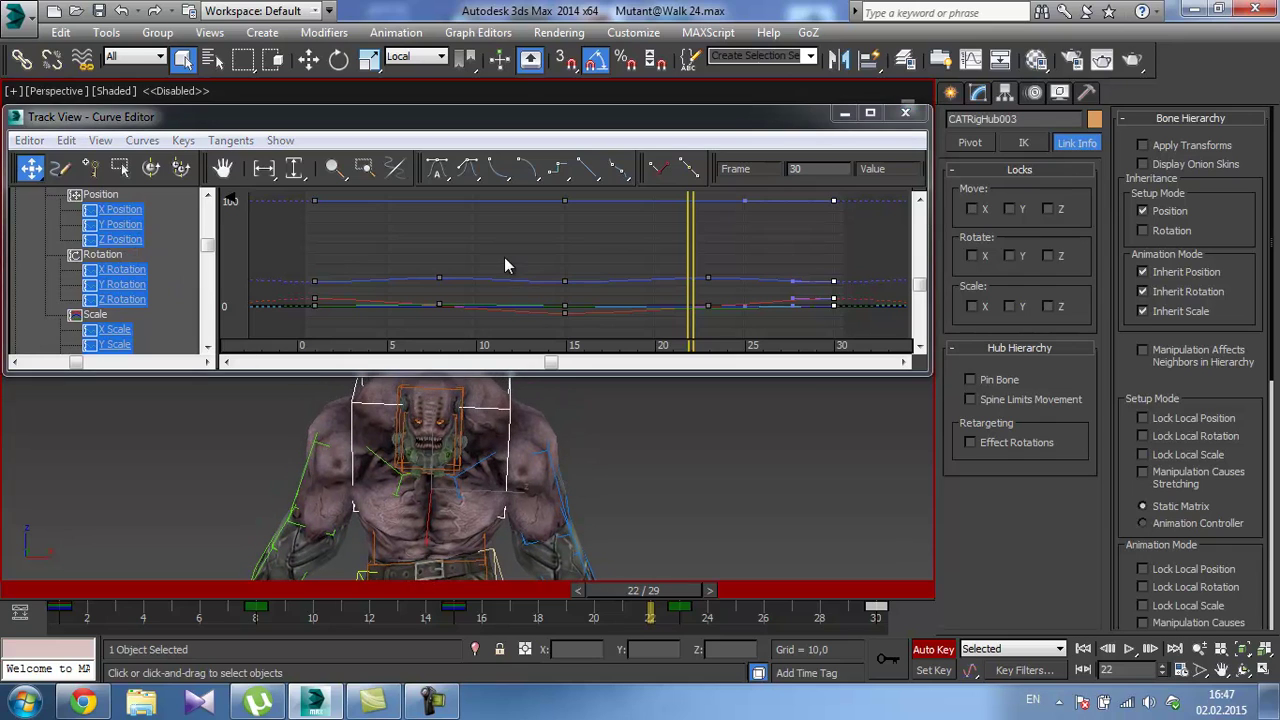
mouse_move(504, 257)
middle_down()
mouse_move(493, 254)
mouse_move(512, 264)
middle_up()
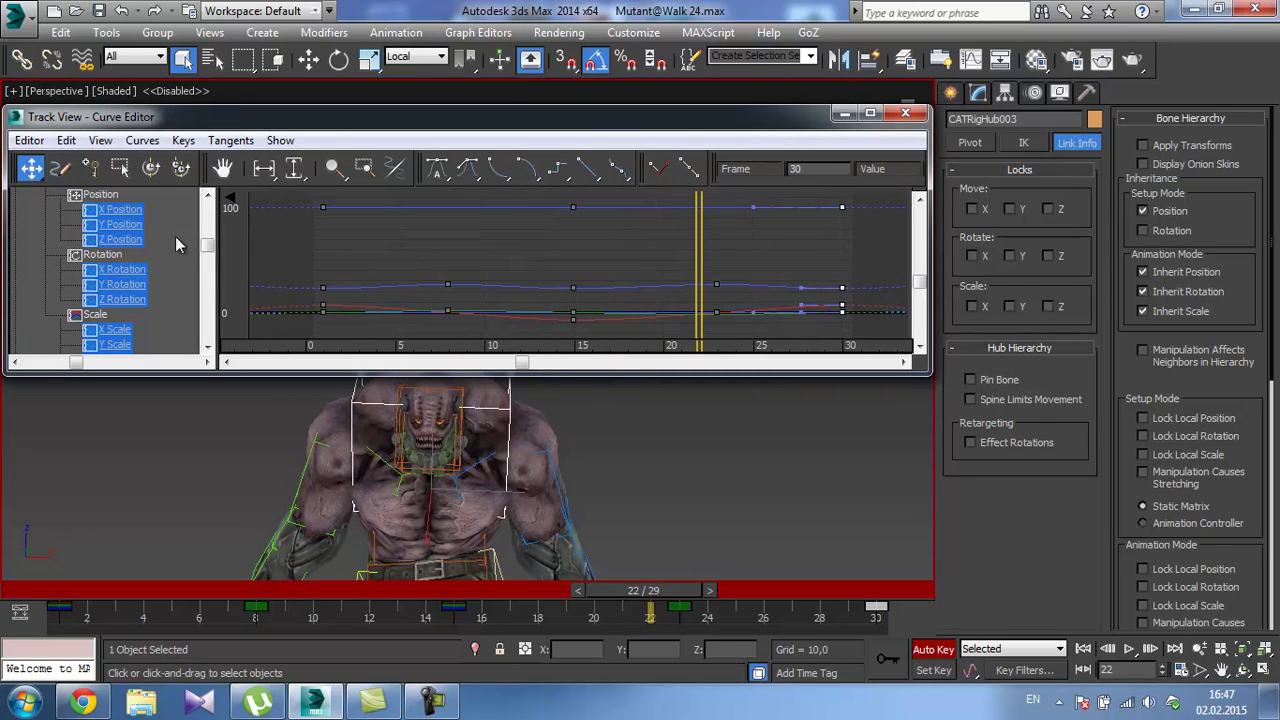
drag(175, 237, 176, 239)
click(134, 288)
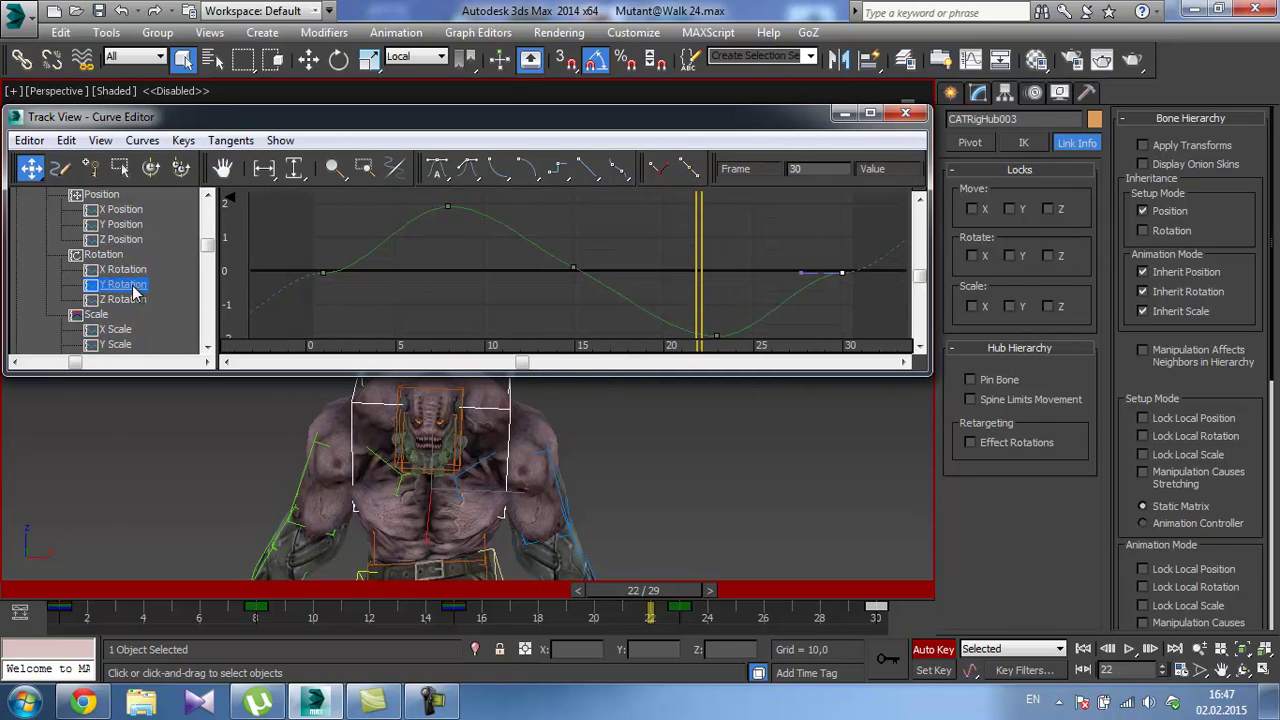
Steepen the incoming tangent of the Y Rotation key at frame 30 to remove the flat spot in the loop.
middle_drag(466, 304, 431, 241)
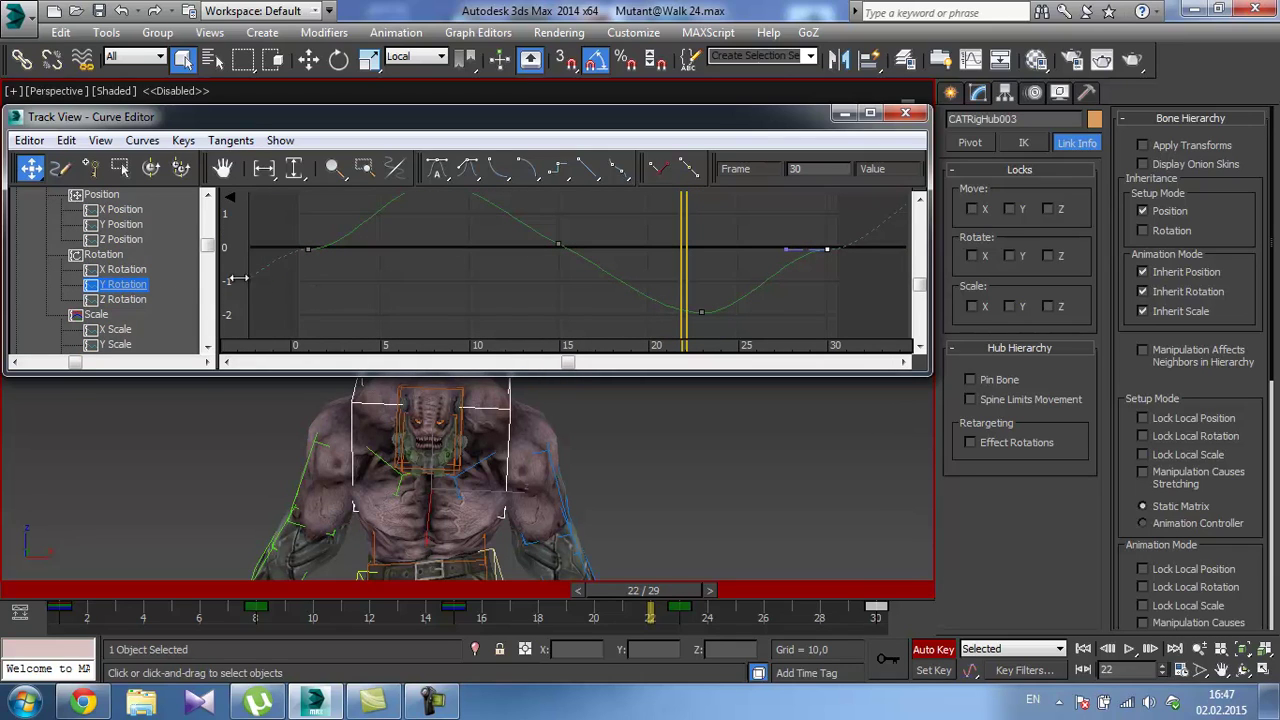
middle_drag(310, 252, 356, 254)
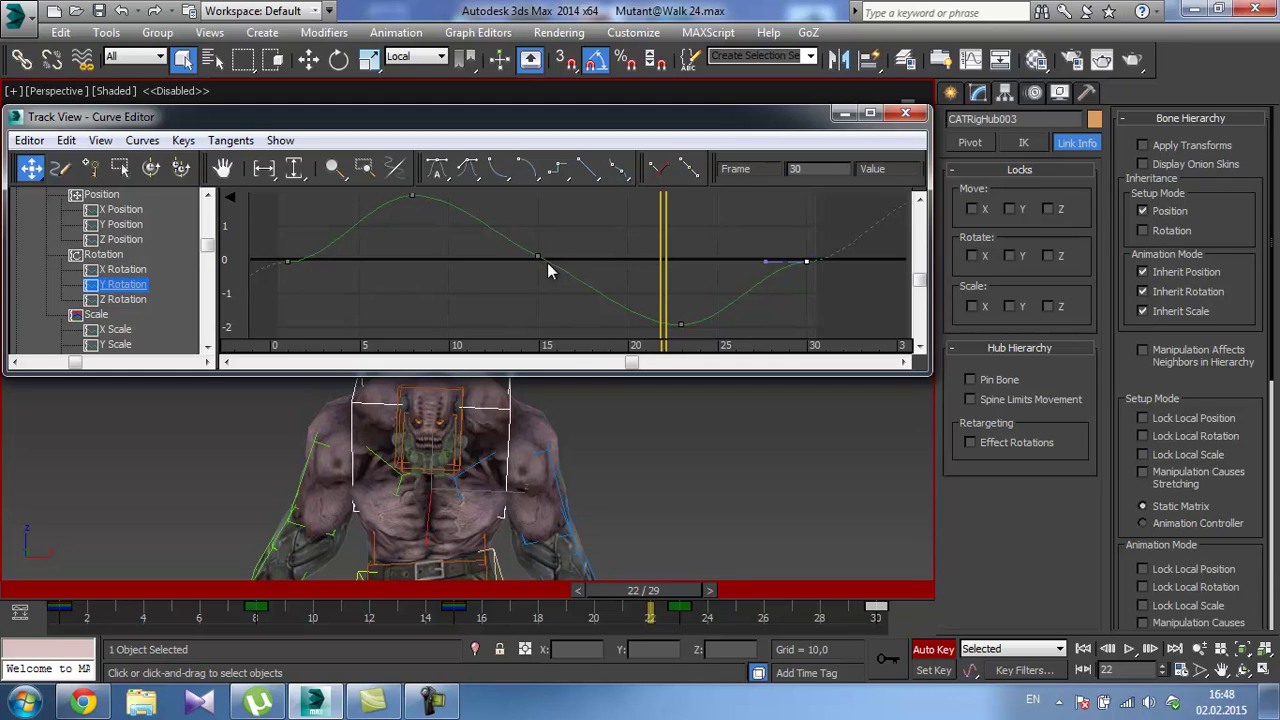
middle_drag(669, 290, 605, 289)
scroll(696, 256, up, 1)
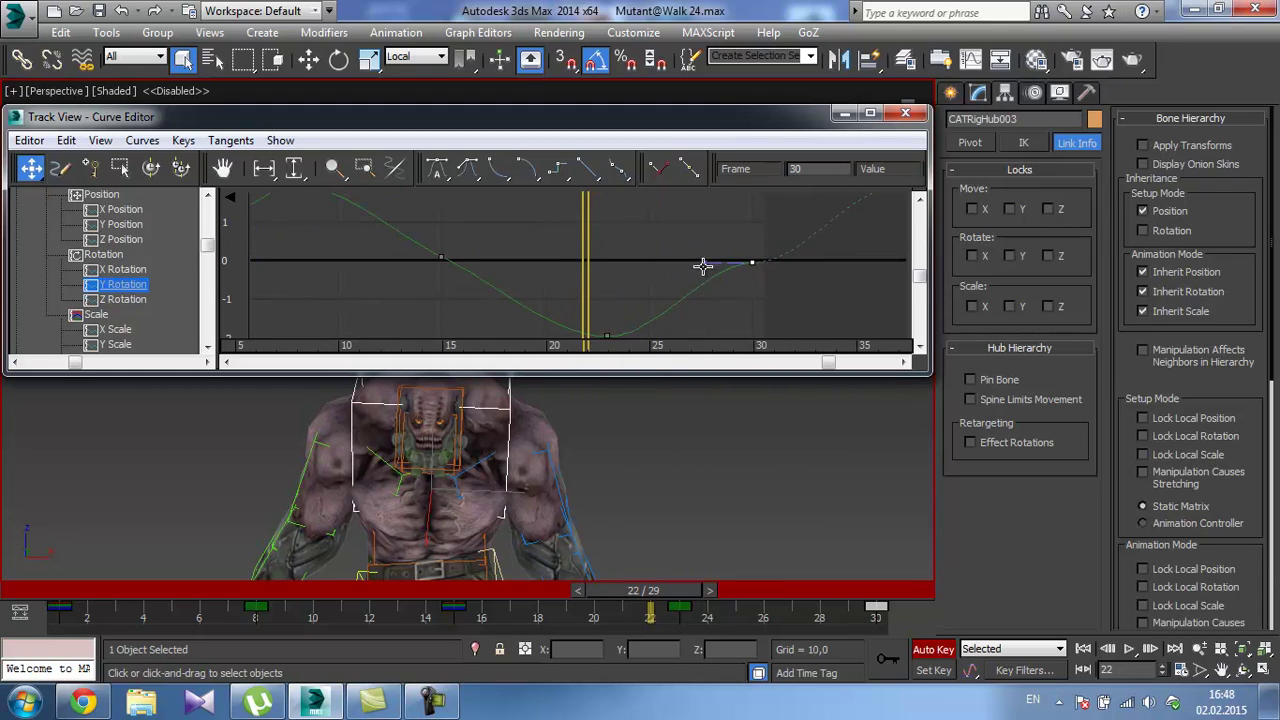
drag(704, 264, 705, 269)
Steepen the outgoing tangent of the Y Rotation key at frame 1 to match the end of the cycle.
scroll(551, 284, down, 1)
middle_drag(484, 266, 742, 254)
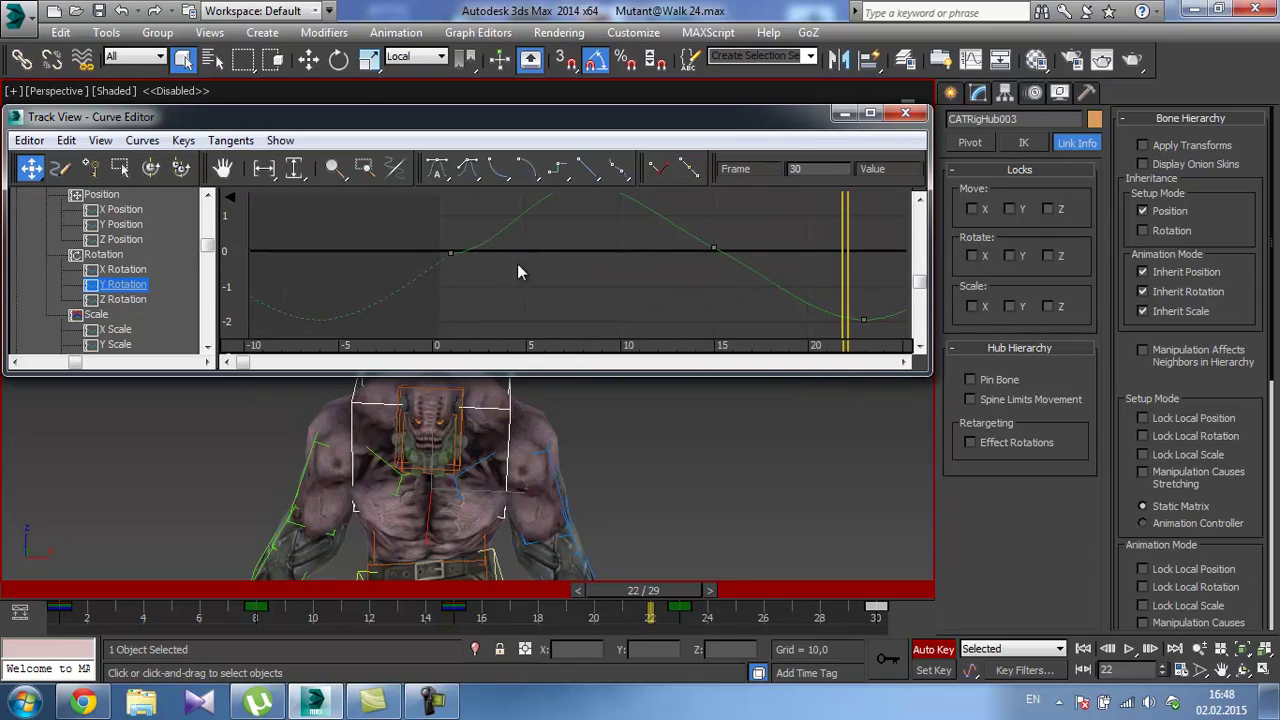
click(451, 252)
middle_drag(589, 231, 659, 270)
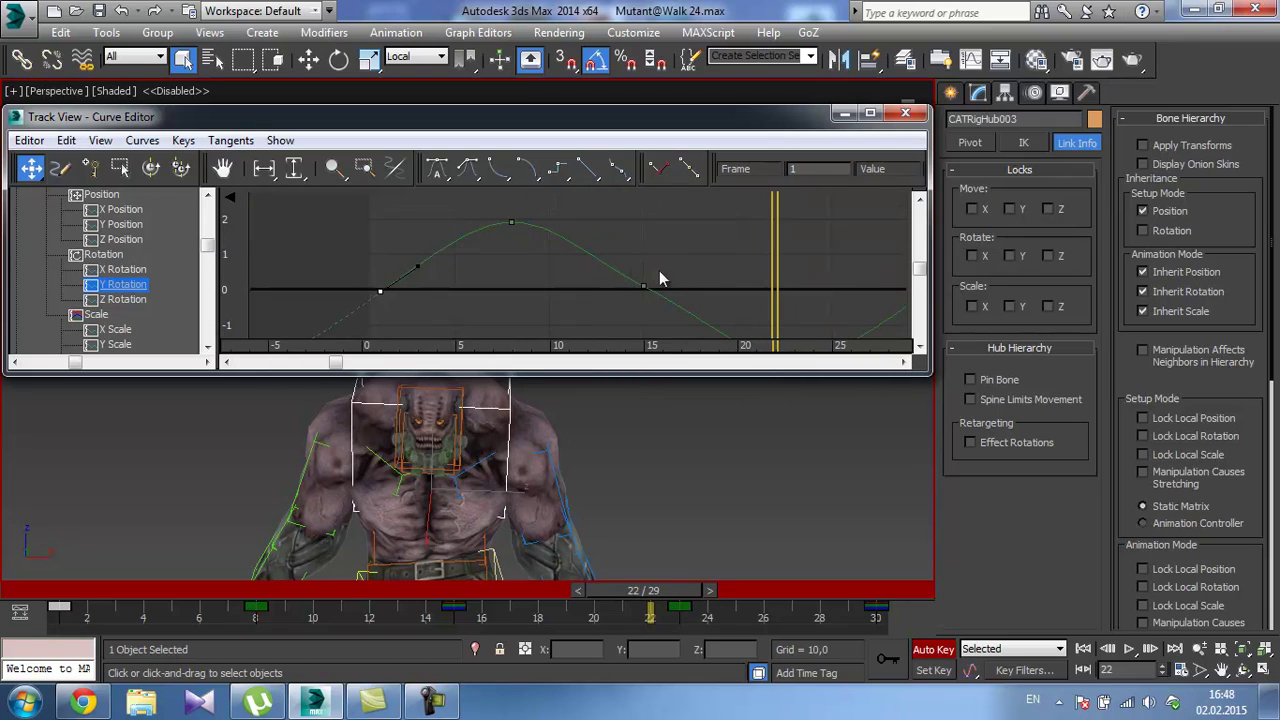
Adjust the tangent handles of the Y Rotation key at frame 15 for a smooth slope through the middle.
click(643, 287)
middle_drag(590, 322, 650, 268)
drag(657, 256, 649, 263)
scroll(550, 272, down, 1)
scroll(548, 278, down, 2)
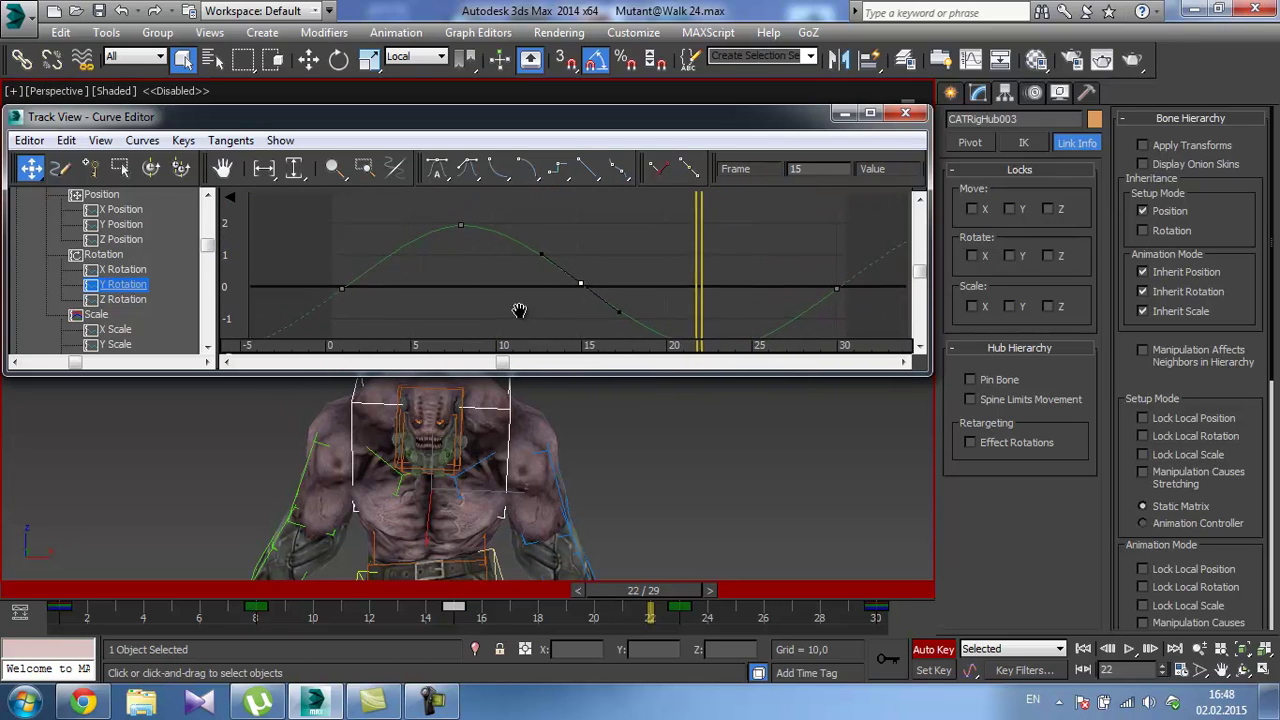
Isolate the chest hub's X Rotation curve, raise its key at frame 23 slightly and steepen the tangents for a smoother slope.
click(122, 299)
middle_drag(384, 267, 350, 256)
click(120, 270)
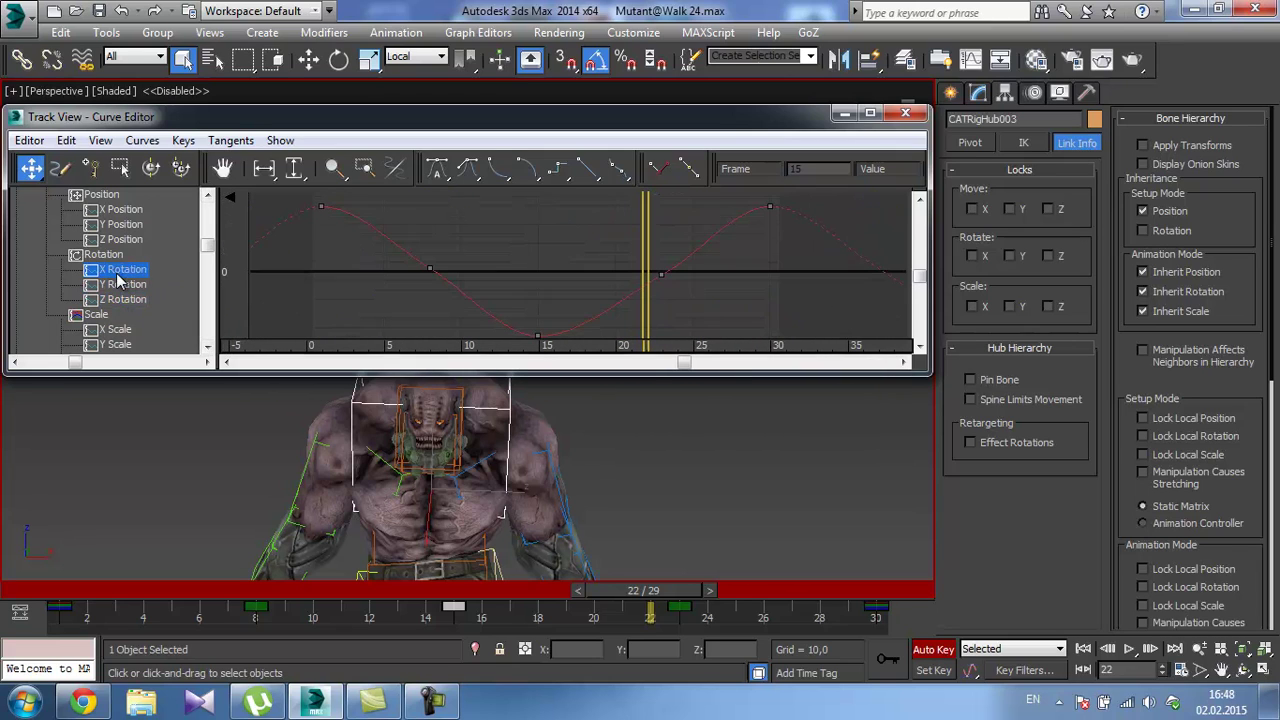
middle_drag(461, 281, 461, 281)
click(661, 273)
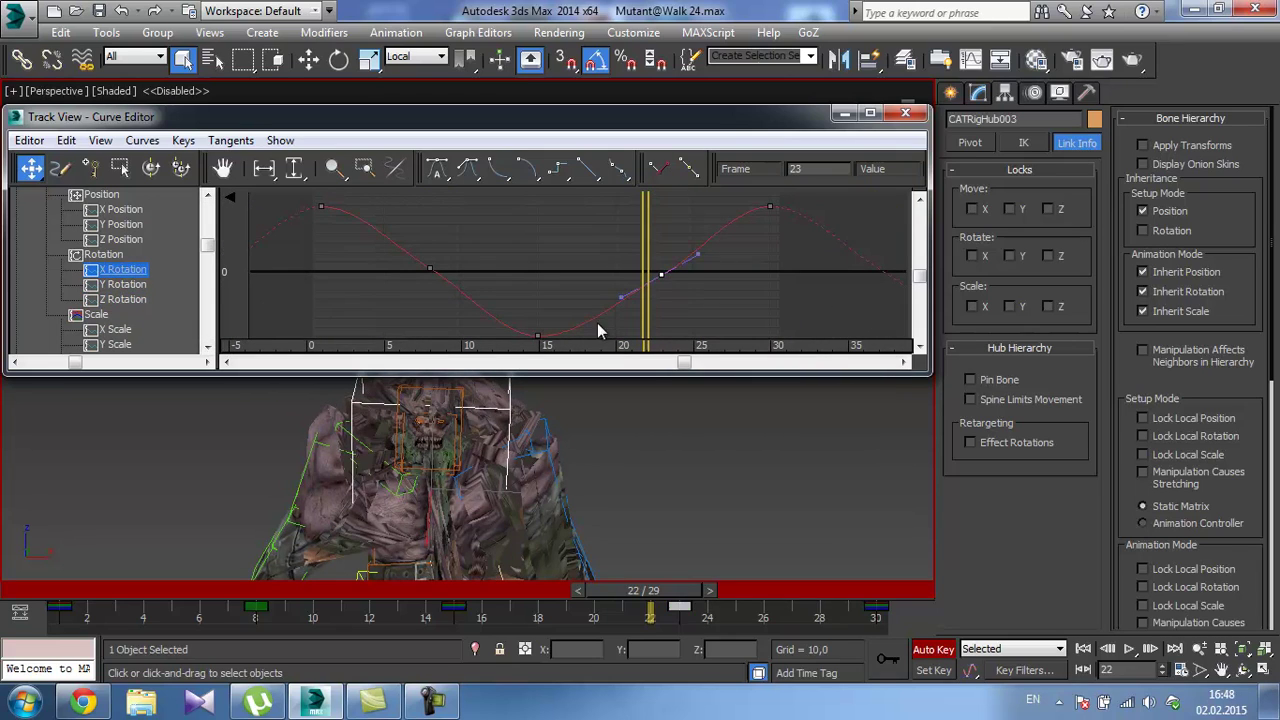
drag(661, 274, 660, 273)
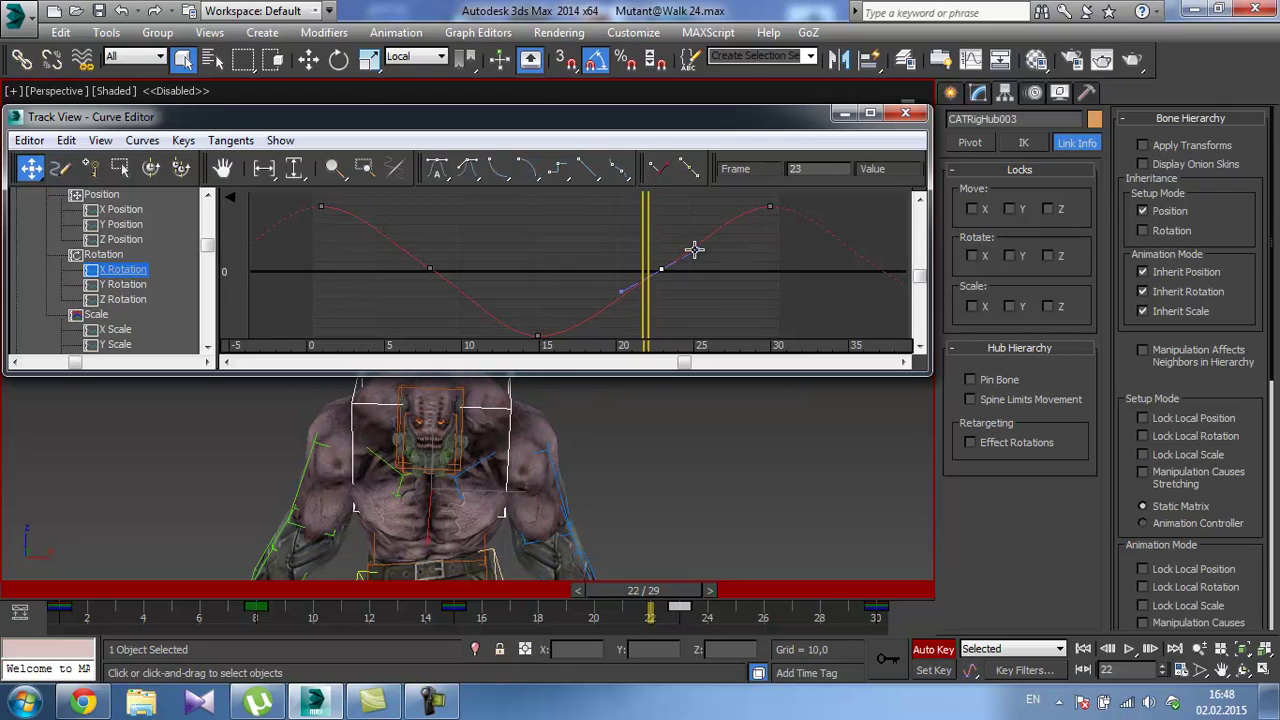
Play back the walk cycle and review the chest hub's X and Y Position and Y Rotation curves.
click(1128, 648)
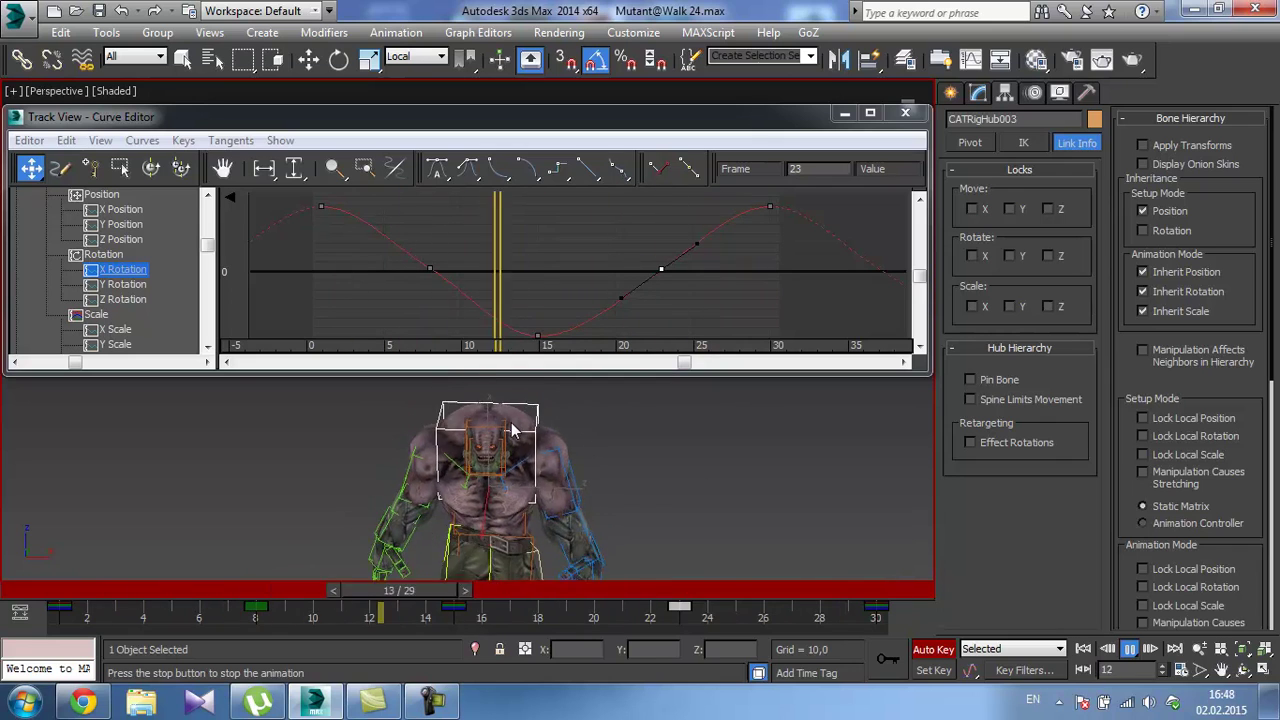
click(1130, 650)
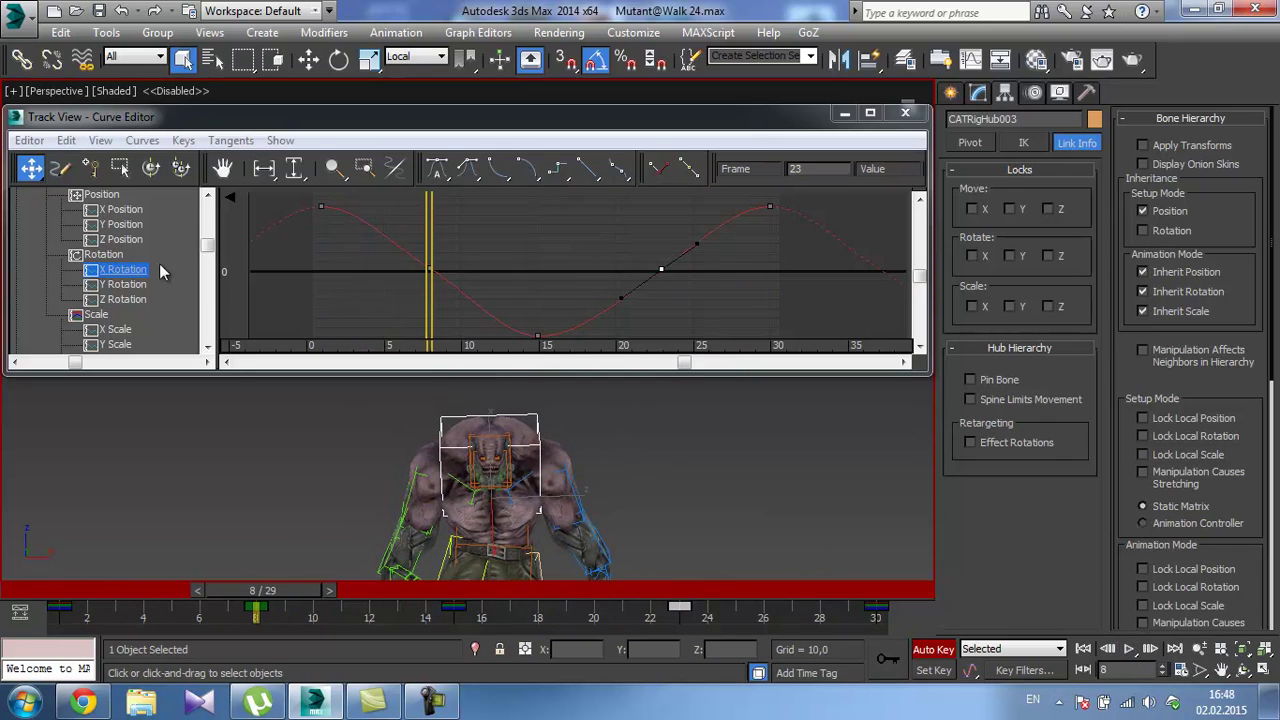
click(128, 226)
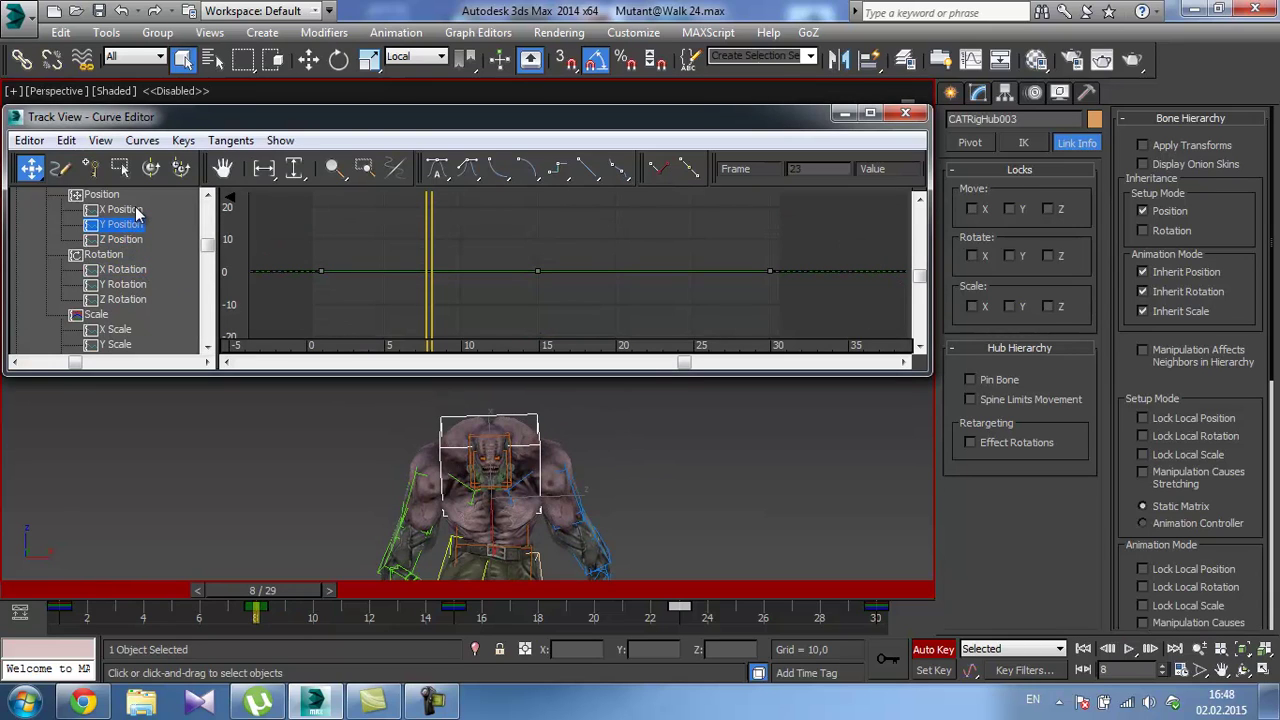
click(136, 210)
click(136, 285)
Select the pelvis hub, isolate its X Rotation curve and select the key at frame 8.
middle_drag(530, 522, 518, 457)
click(522, 506)
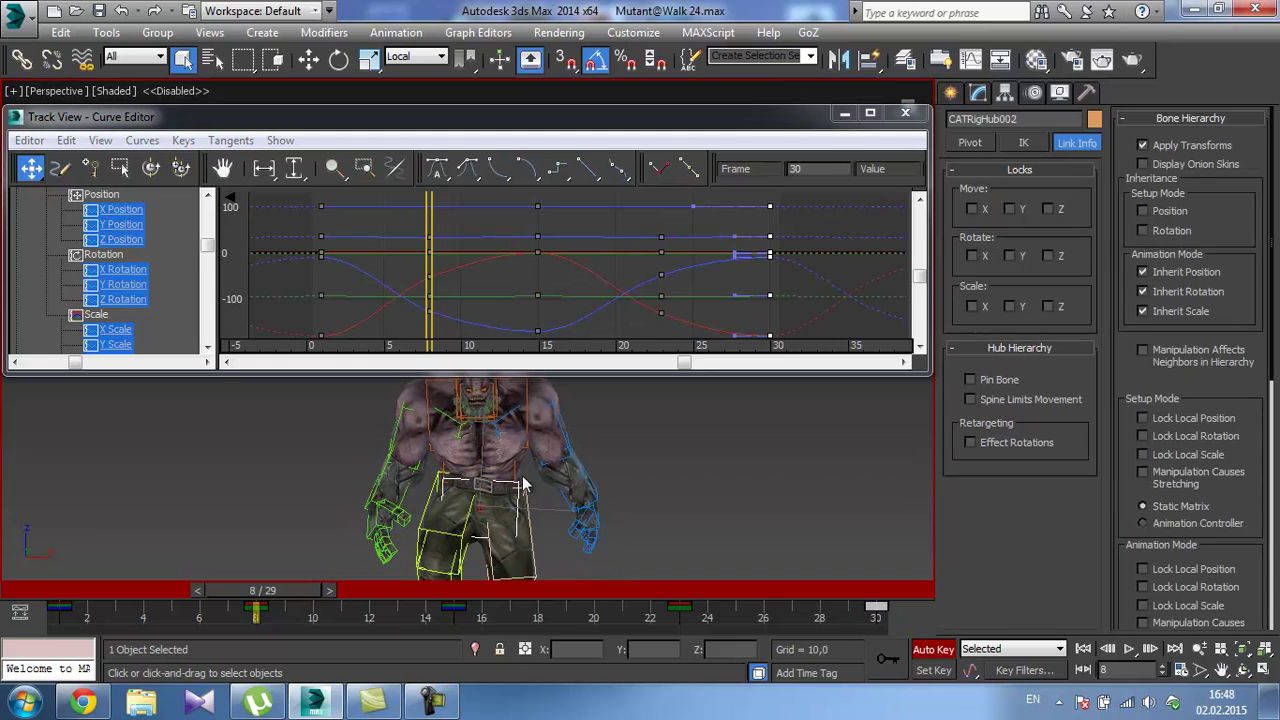
click(118, 270)
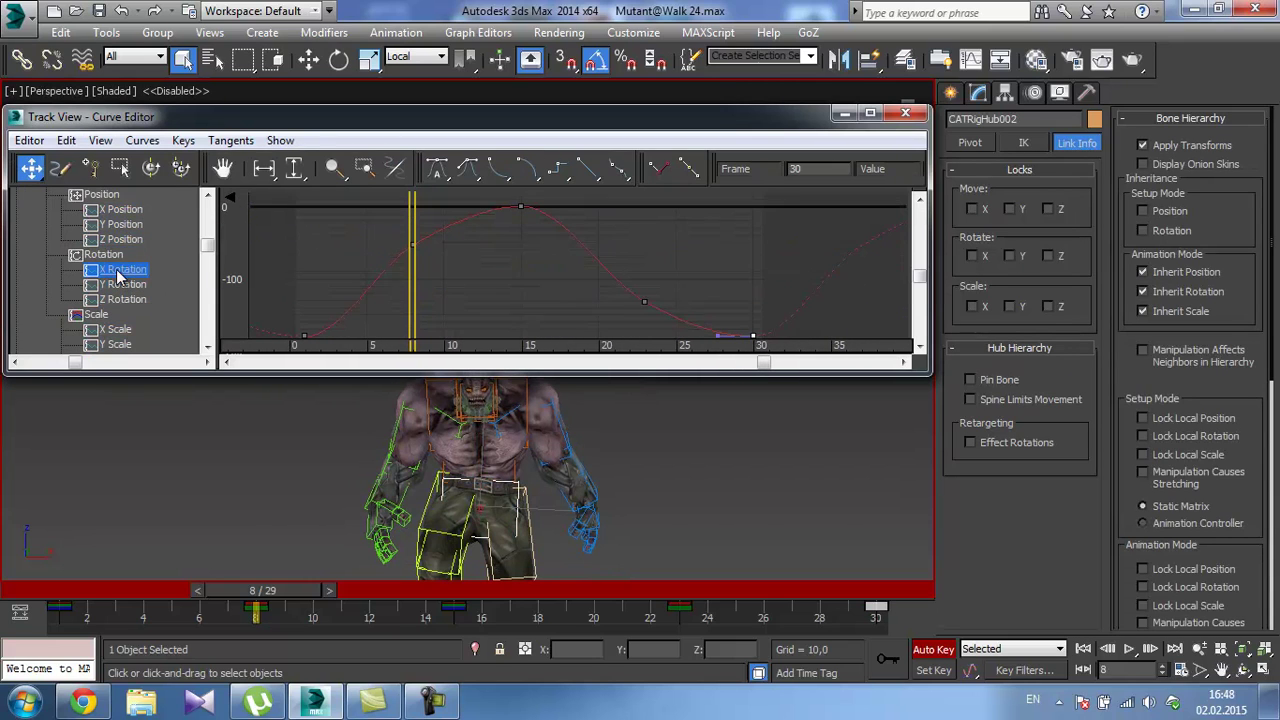
middle_drag(483, 241, 470, 245)
drag(445, 240, 334, 298)
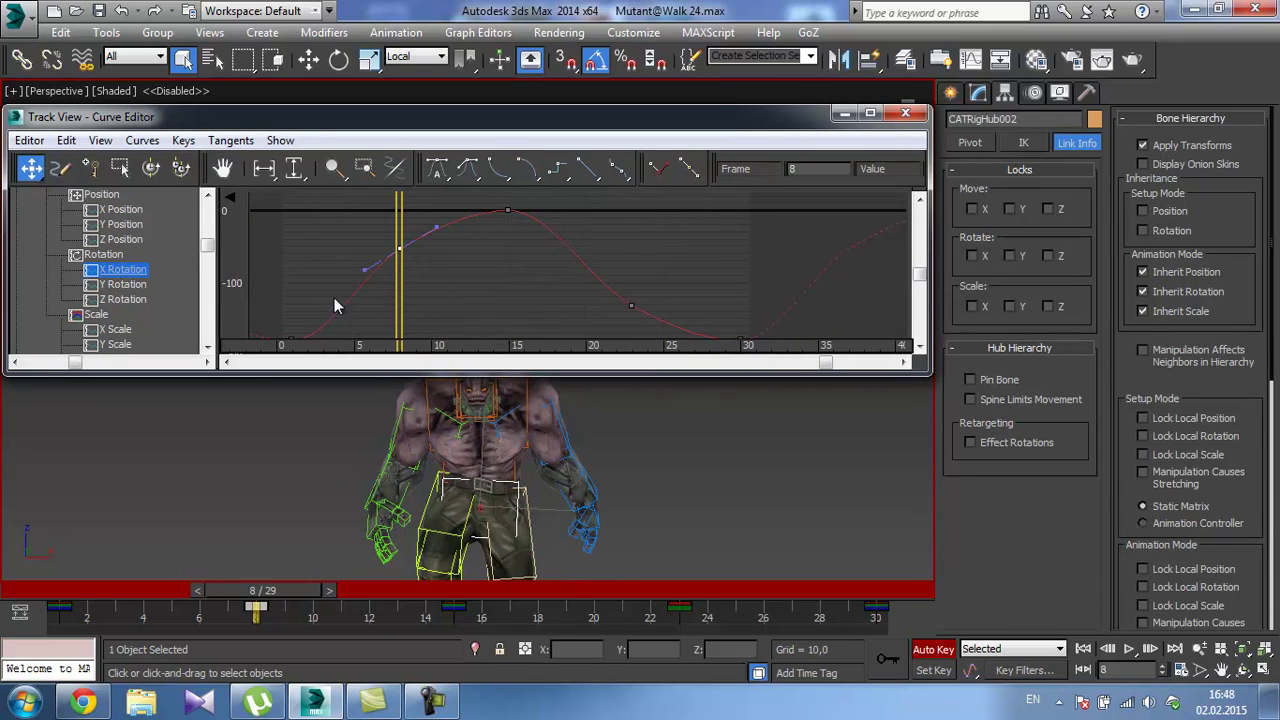
Try raising the outgoing tangent of the pelvis hub's X Rotation key at frame 1.
middle_drag(370, 297, 382, 258)
click(303, 300)
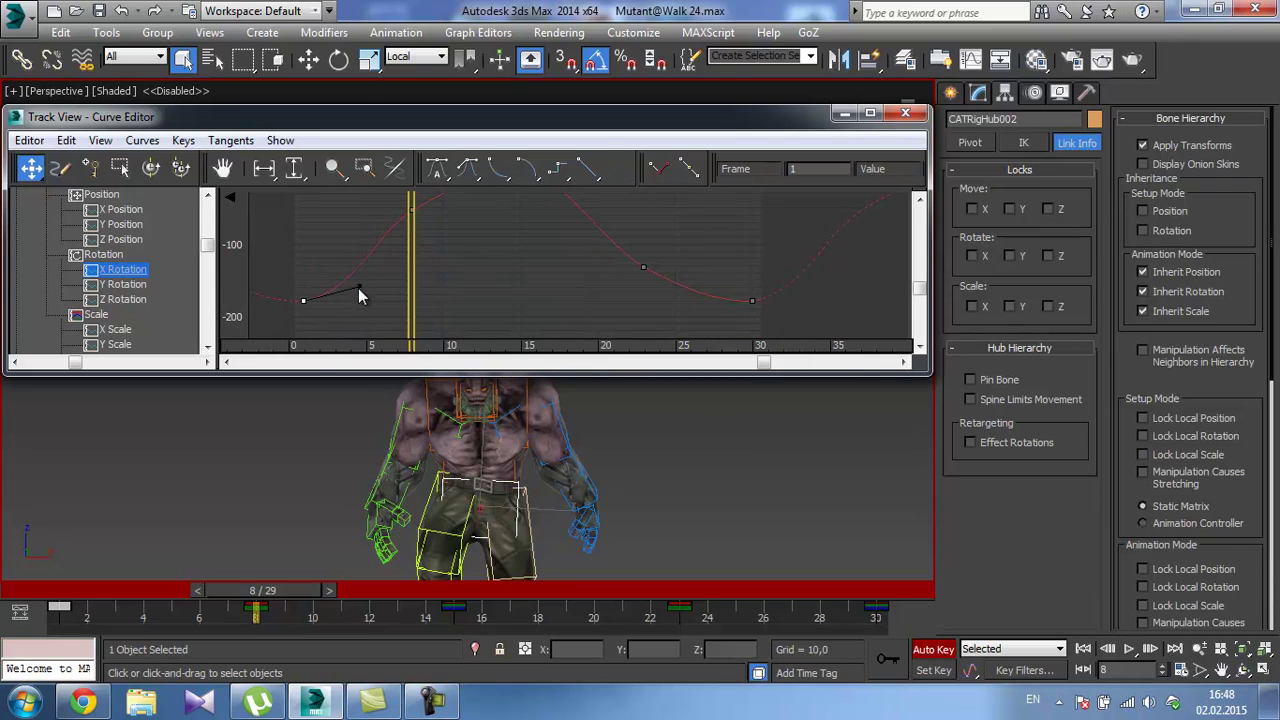
drag(365, 288, 358, 290)
middle_drag(376, 263, 366, 304)
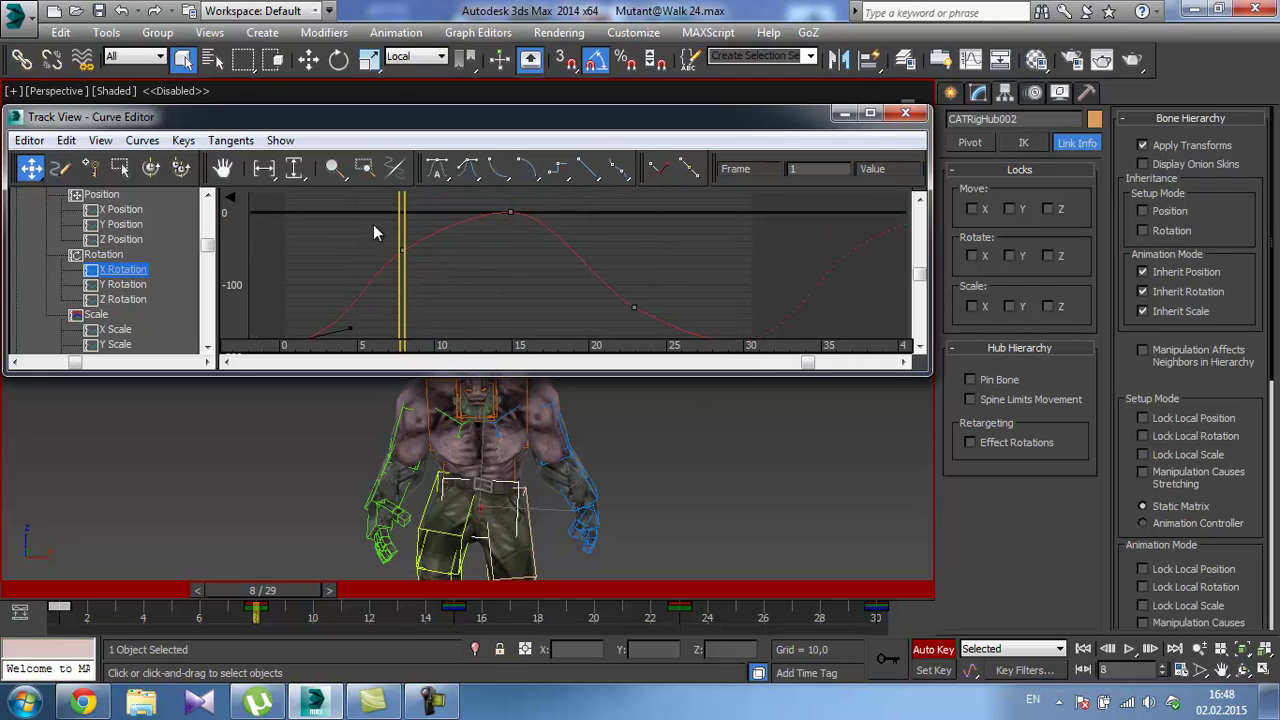
drag(373, 226, 432, 262)
Try tilting the tangents of the pelvis hub's X Rotation key at frame 15 downward toward the second half of the cycle.
click(634, 307)
click(510, 212)
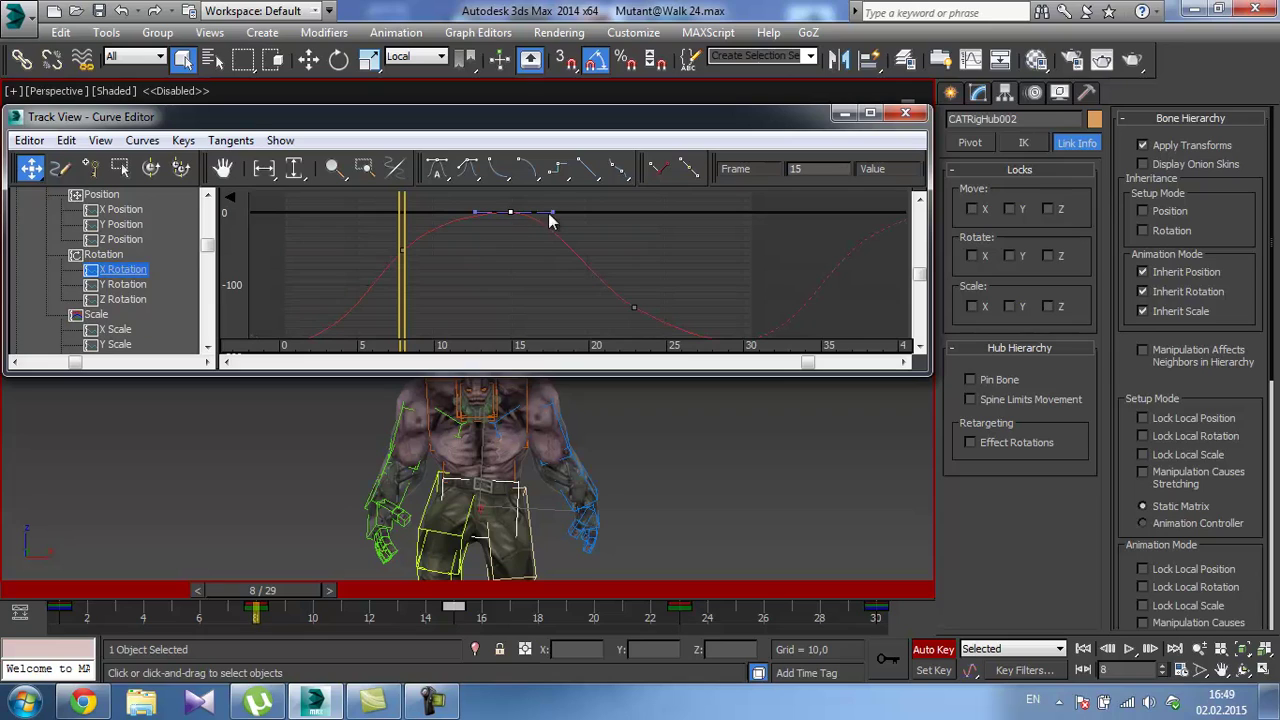
drag(553, 214, 554, 223)
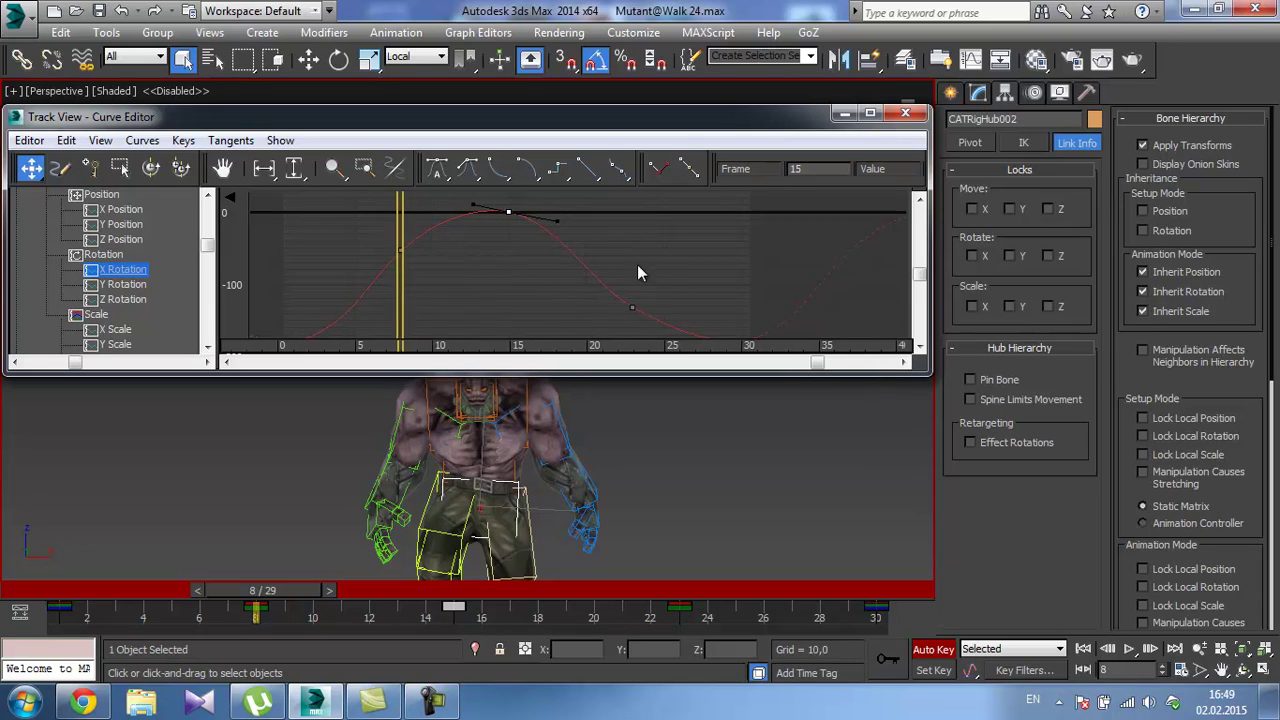
middle_drag(649, 272, 557, 223)
click(652, 291)
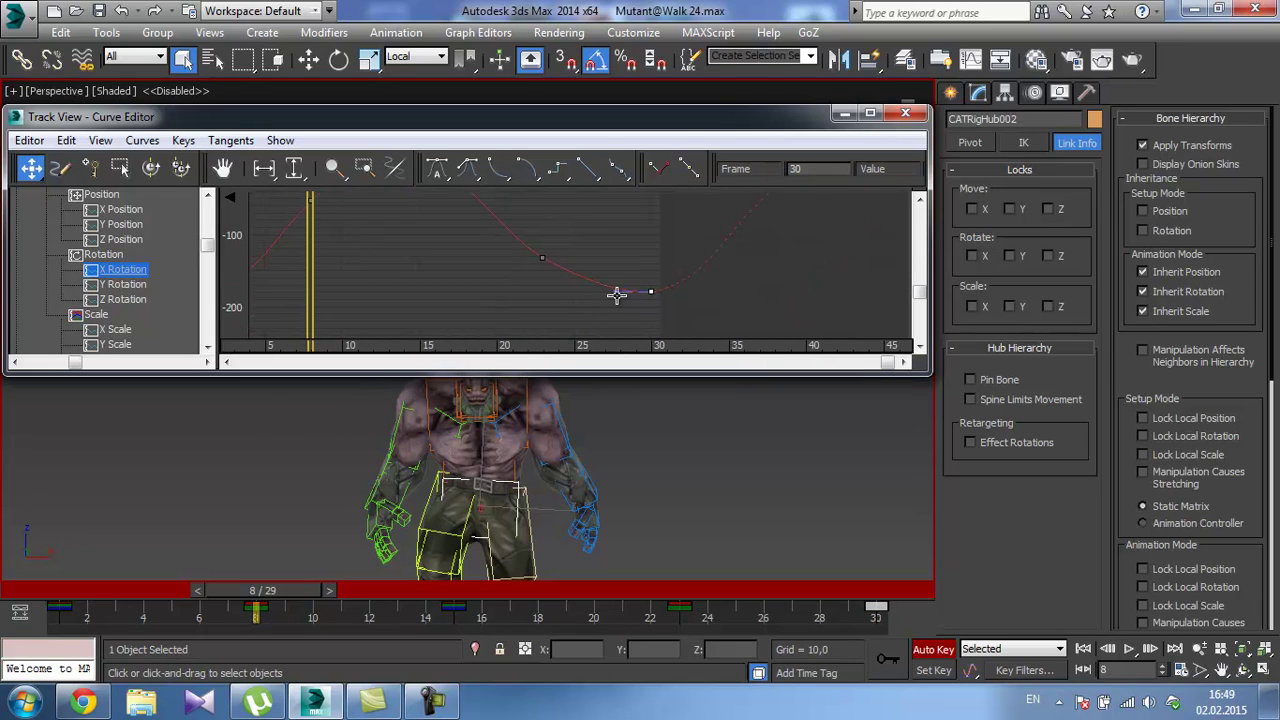
click(543, 258)
Isolate the pelvis hub's Y Rotation curve and try raising its key at frame 23 to the level of the frame 8 key.
middle_drag(468, 425, 464, 438)
click(131, 288)
middle_drag(366, 262, 439, 252)
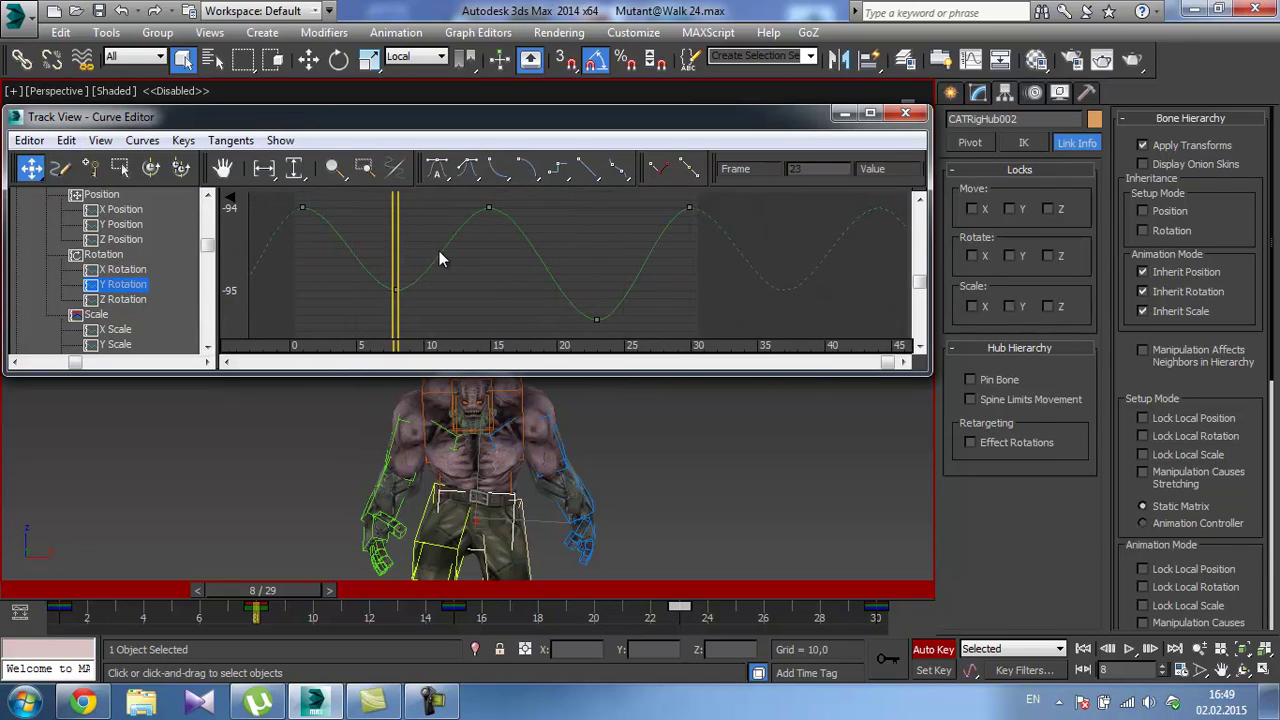
scroll(438, 252, down, 2)
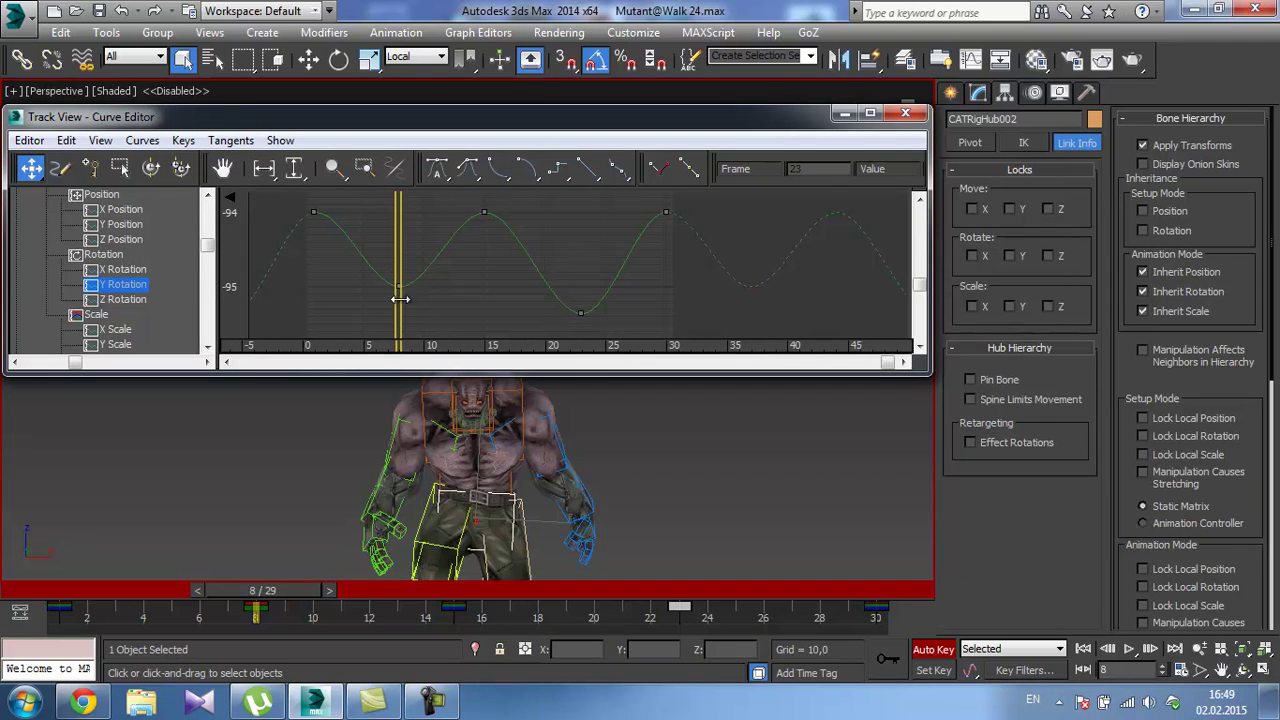
drag(399, 308, 577, 288)
click(580, 313)
Play back the walk cycle from frame 1 to check the pelvis hub's motion.
drag(697, 612, 100, 631)
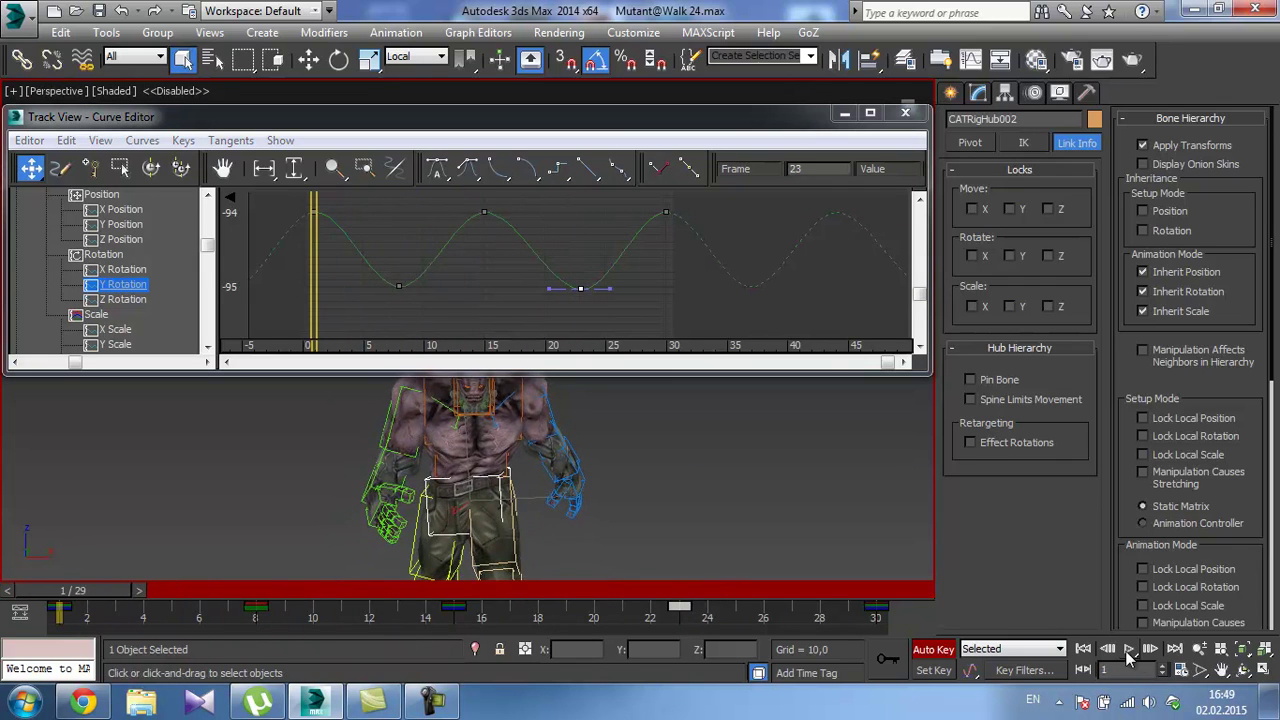
click(1128, 649)
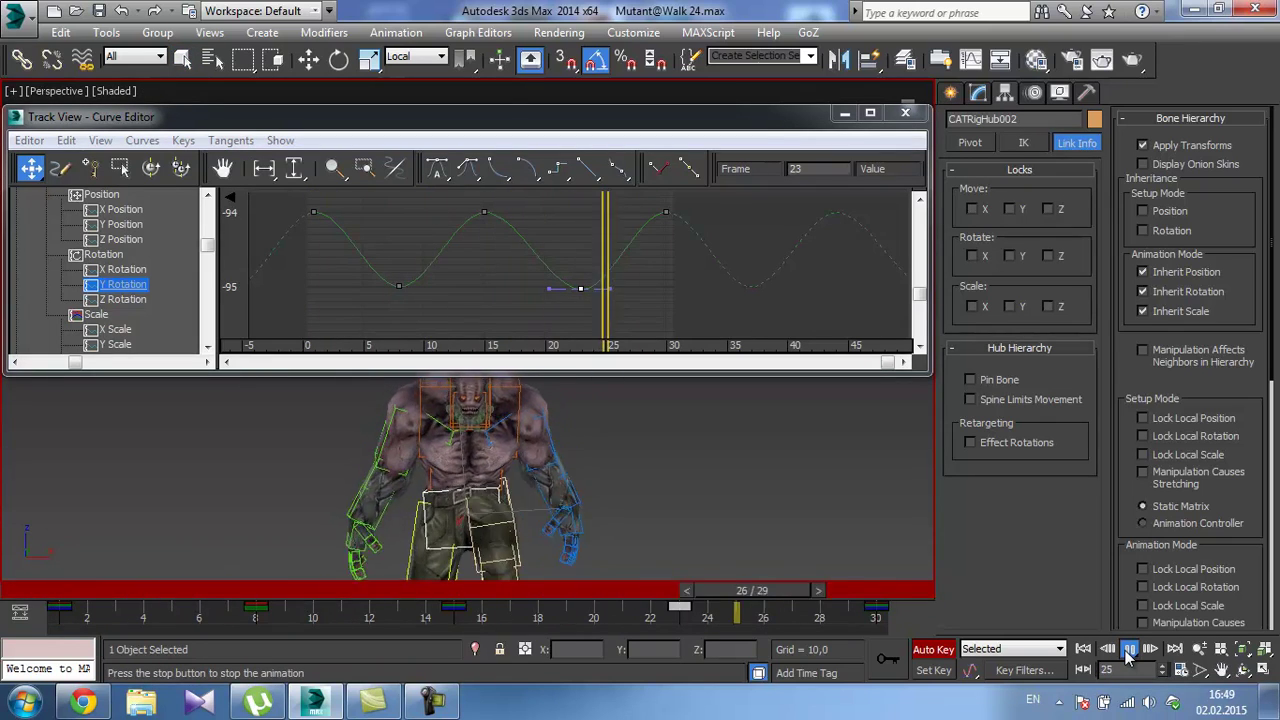
click(1128, 649)
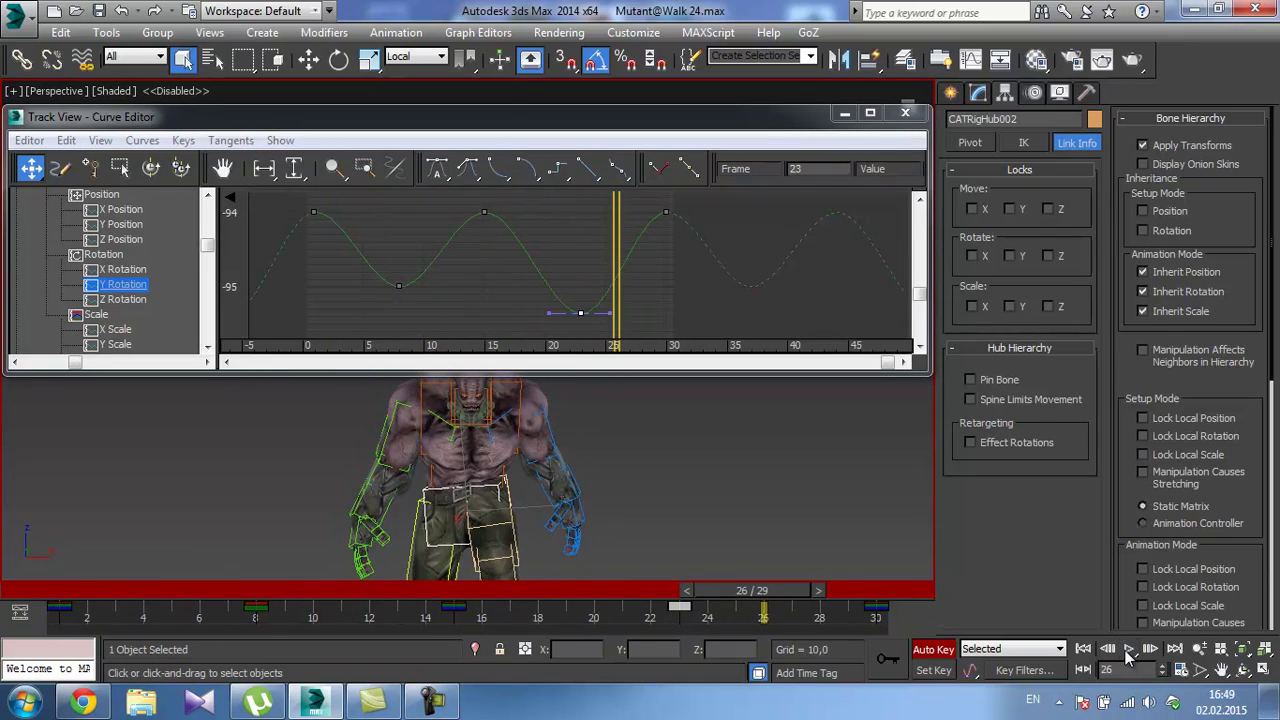
click(1128, 649)
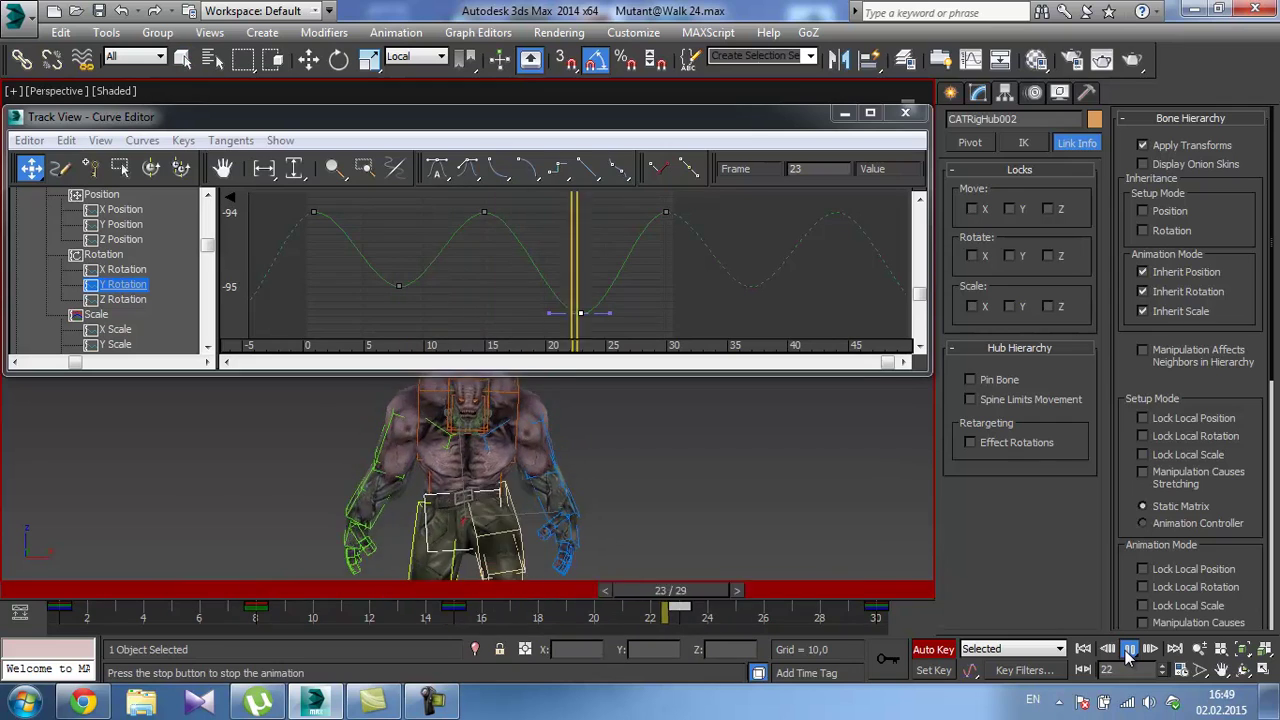
click(1128, 651)
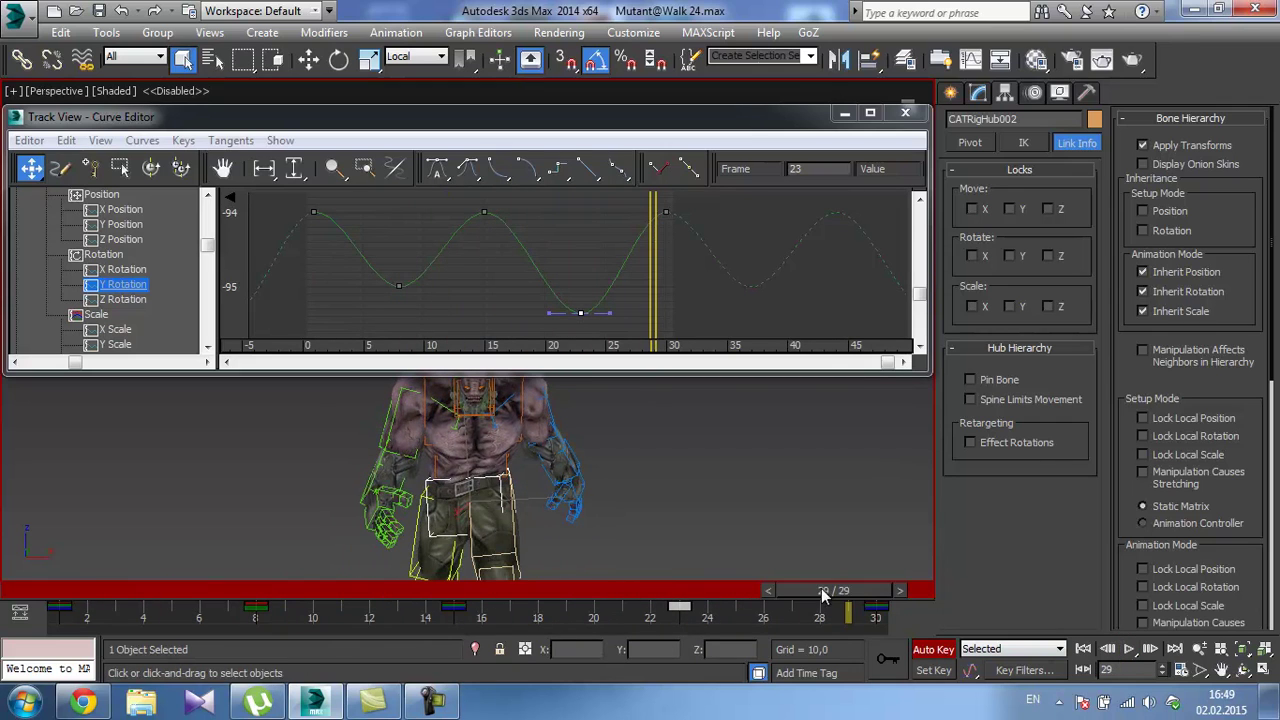
Go to frame 8, reselect the pelvis hub with the Move tool and set the reference coordinate system to View.
drag(822, 595, 257, 592)
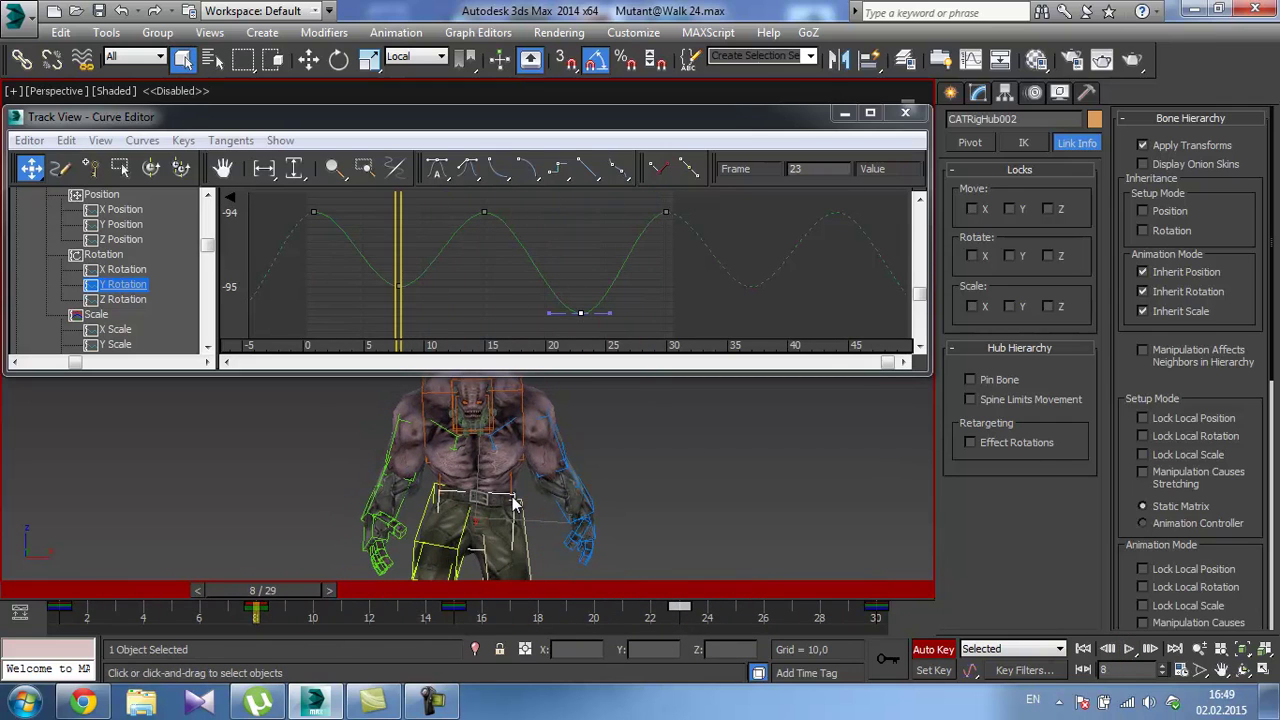
click(512, 500)
middle_drag(508, 506, 500, 482)
scroll(500, 482, up, 5)
click(506, 486)
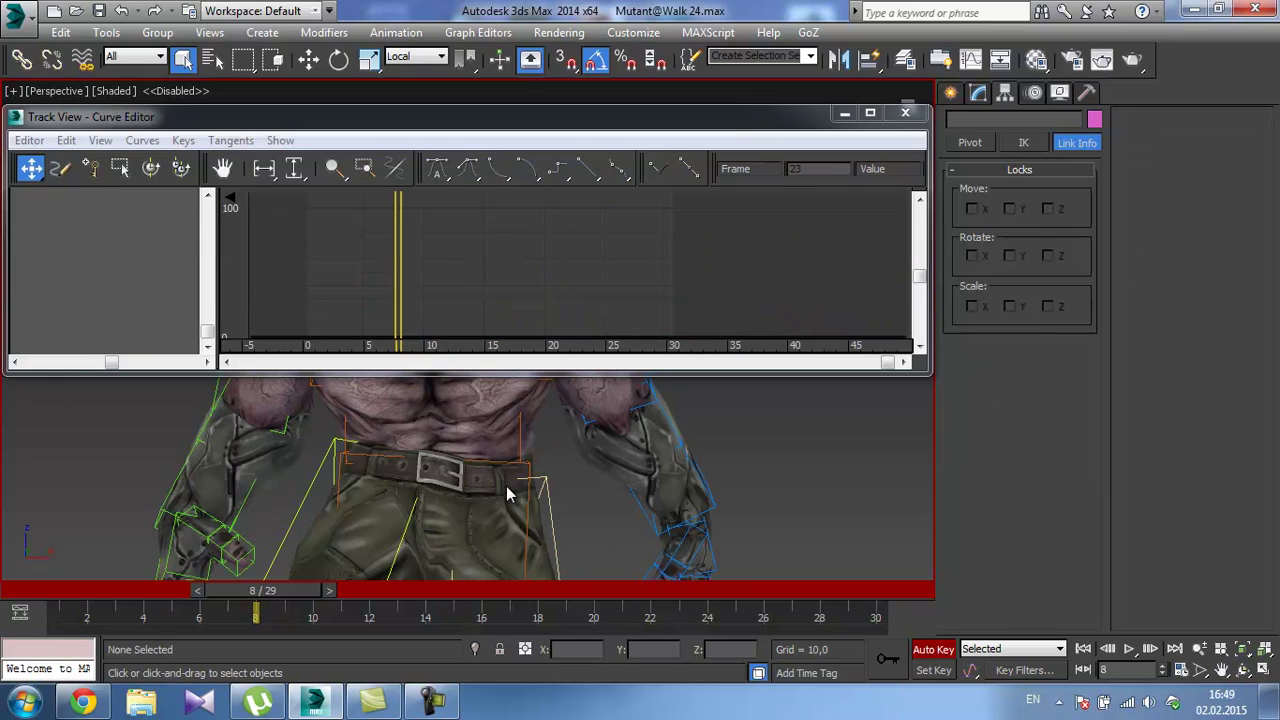
click(526, 515)
mouse_move(526, 523)
middle_down()
mouse_move(514, 489)
mouse_move(537, 523)
middle_up()
key(w)
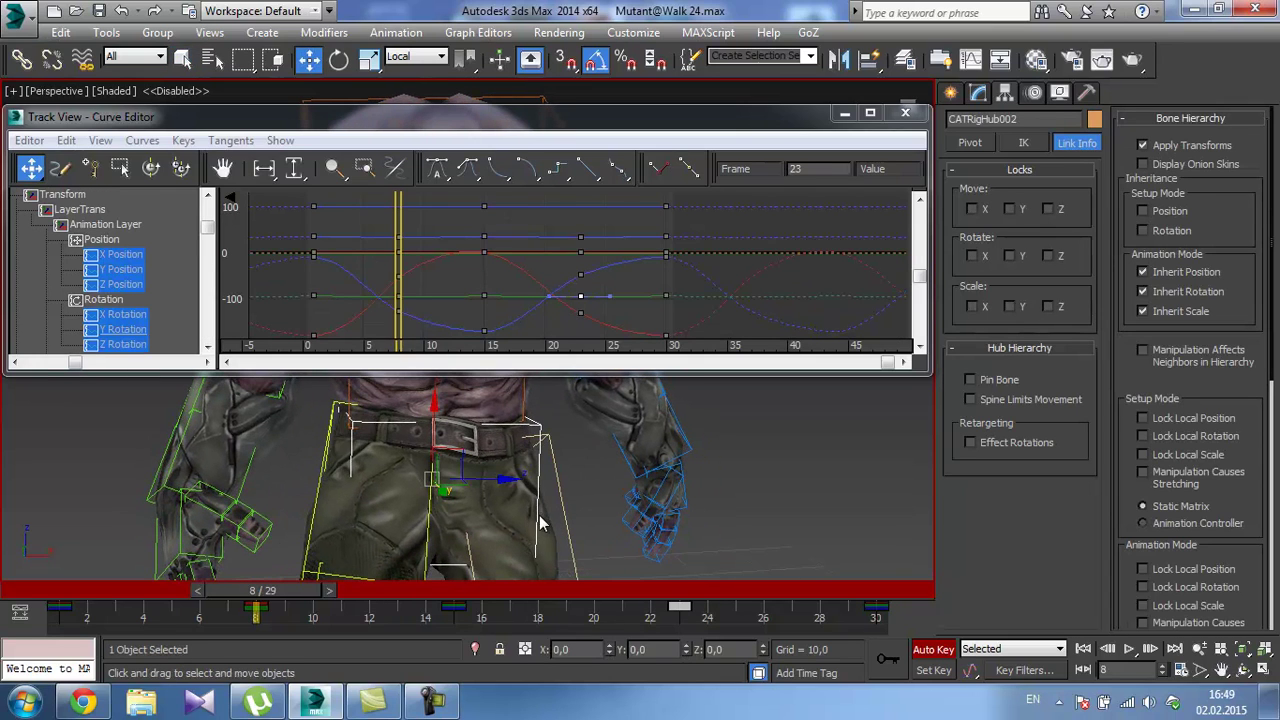
click(423, 58)
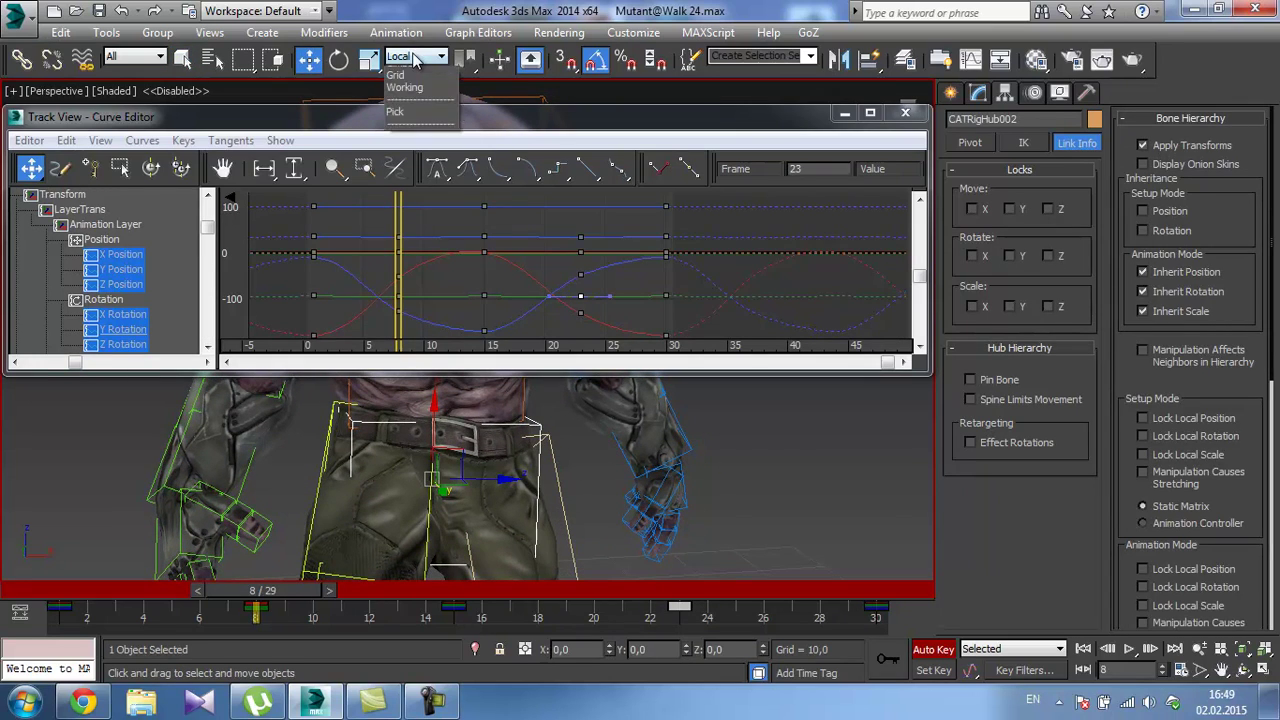
click(402, 72)
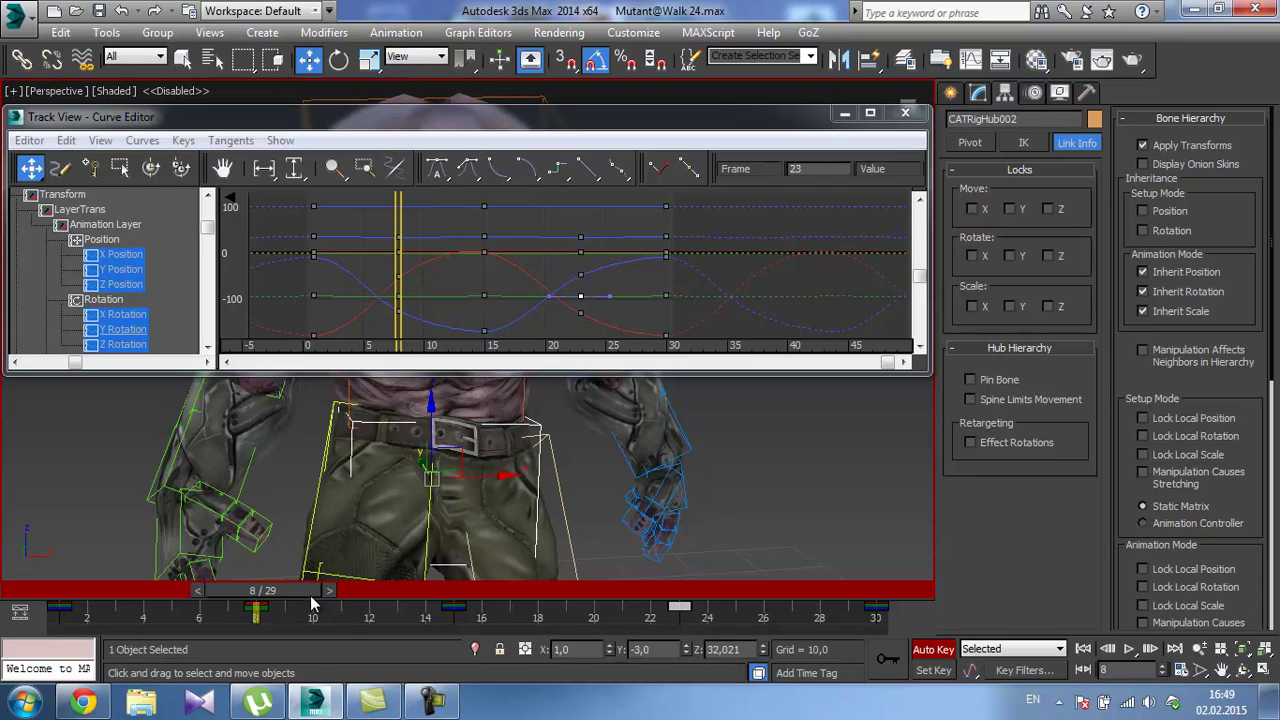
Scrub to frame 23 and back to frame 16 to compare the pelvis hub's pose and position across the cycle.
drag(312, 600, 720, 604)
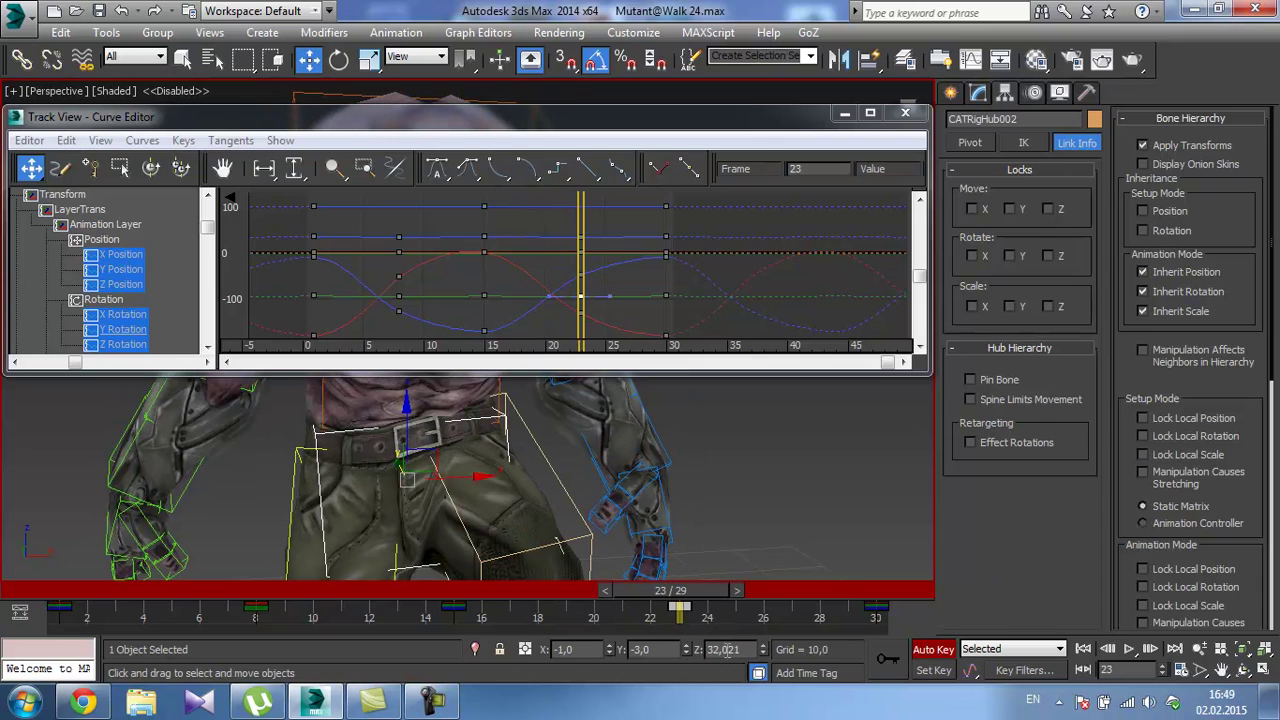
alt+middle_drag(576, 544, 497, 486)
key(alt+z)
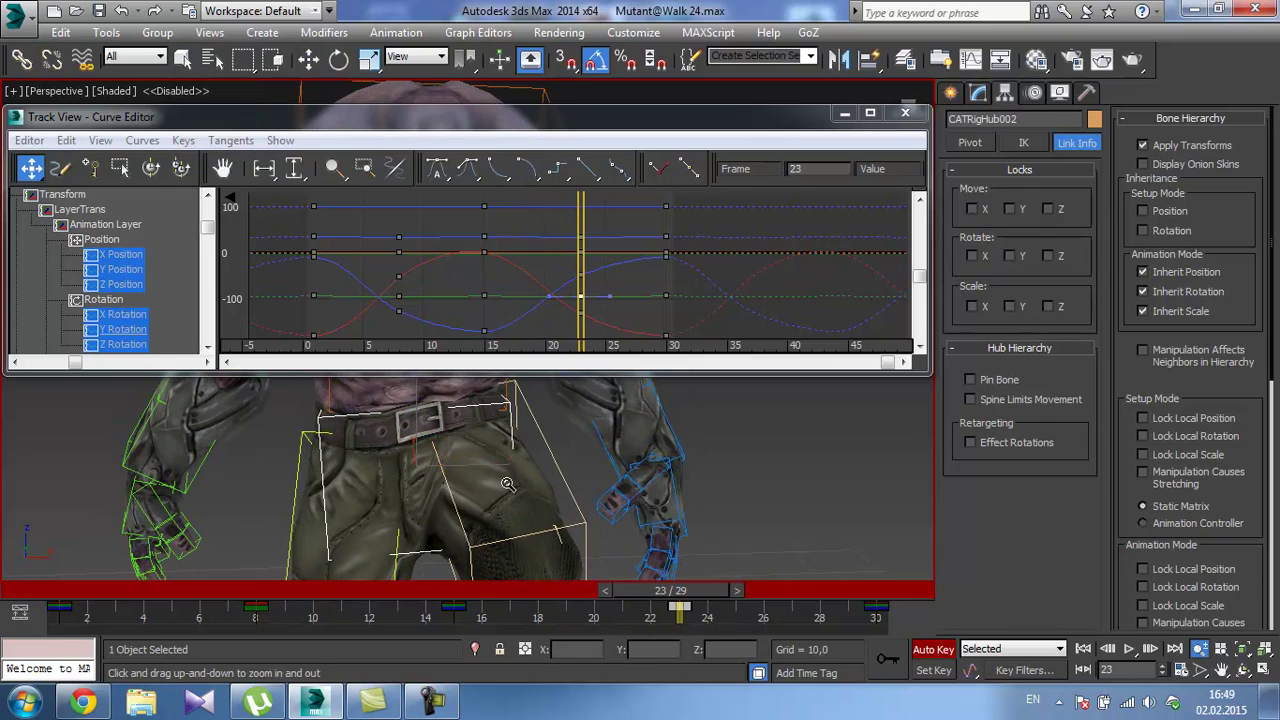
drag(497, 486, 533, 488)
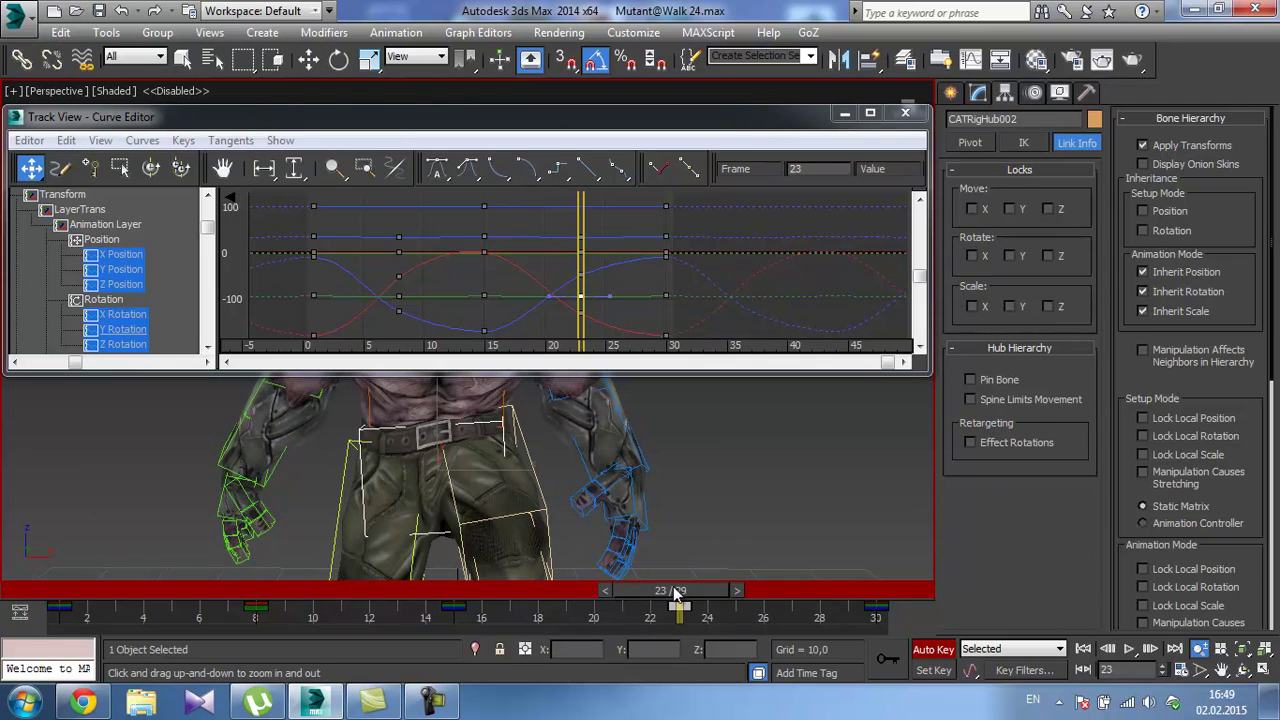
drag(676, 592, 480, 580)
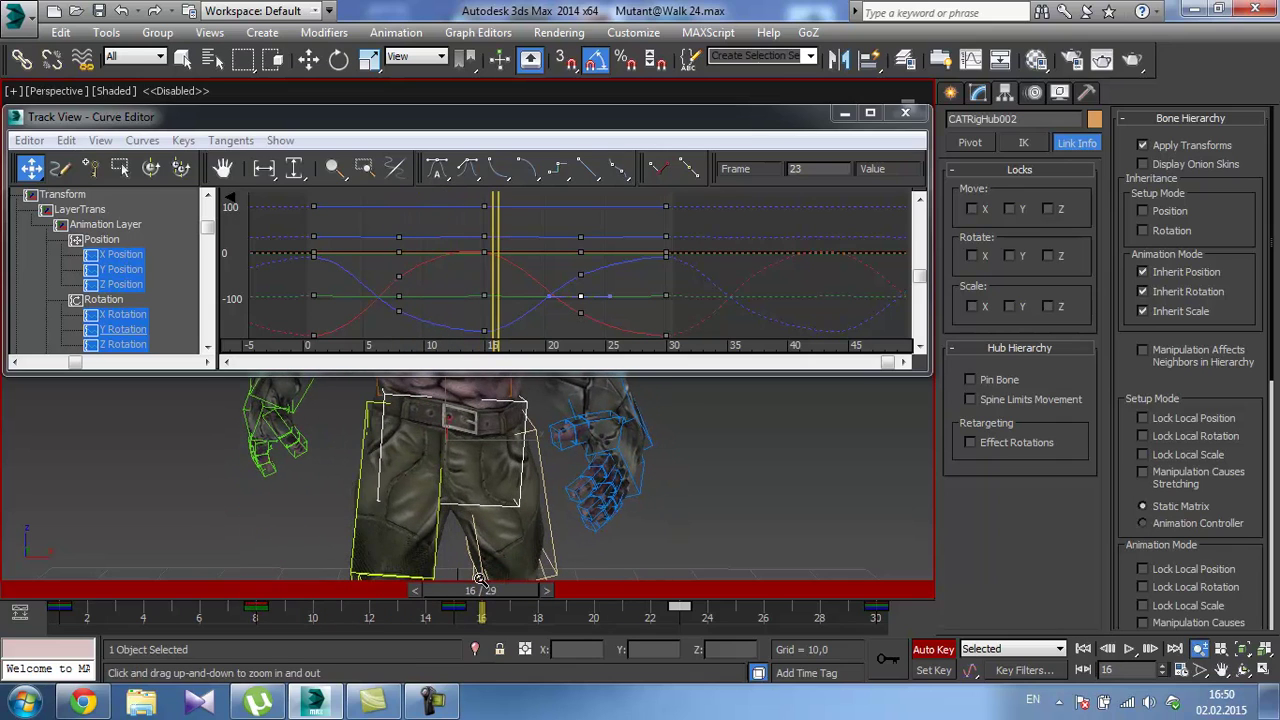
Undo the tangent changes on the pelvis hub's X Rotation curve.
click(129, 314)
middle_drag(404, 278, 420, 265)
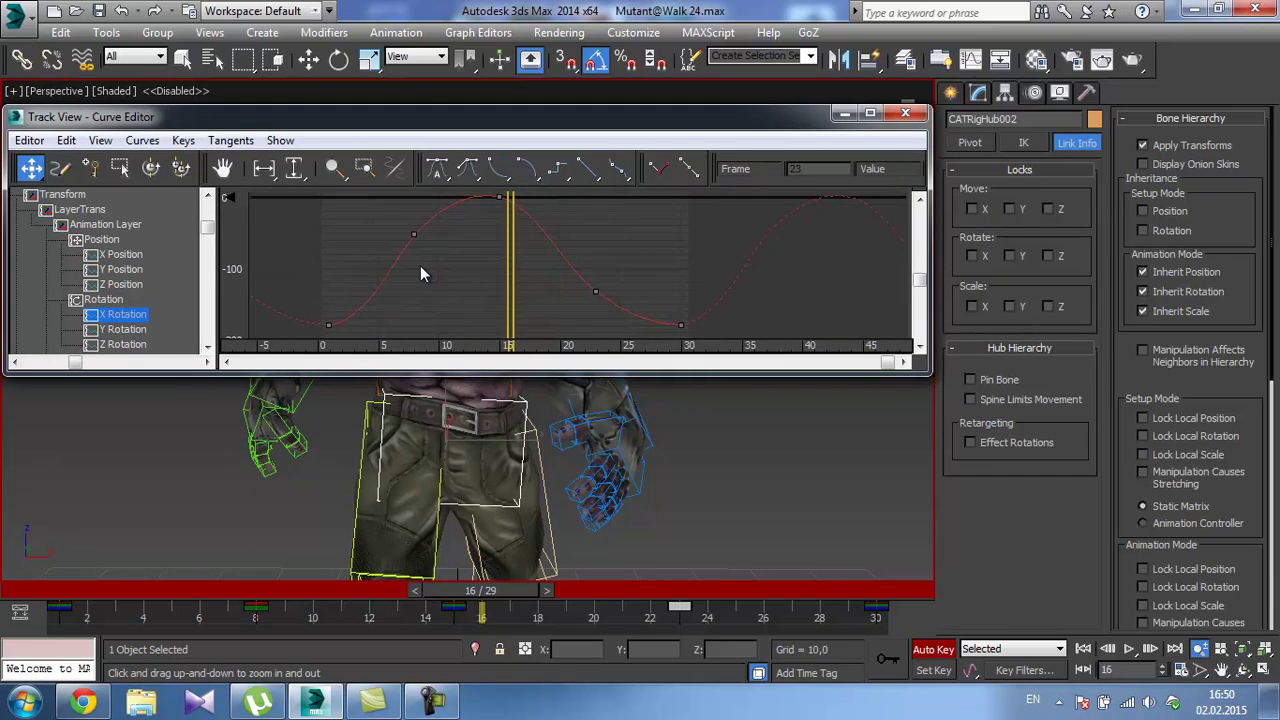
key(ctrl+z)
key(ctrl+z)
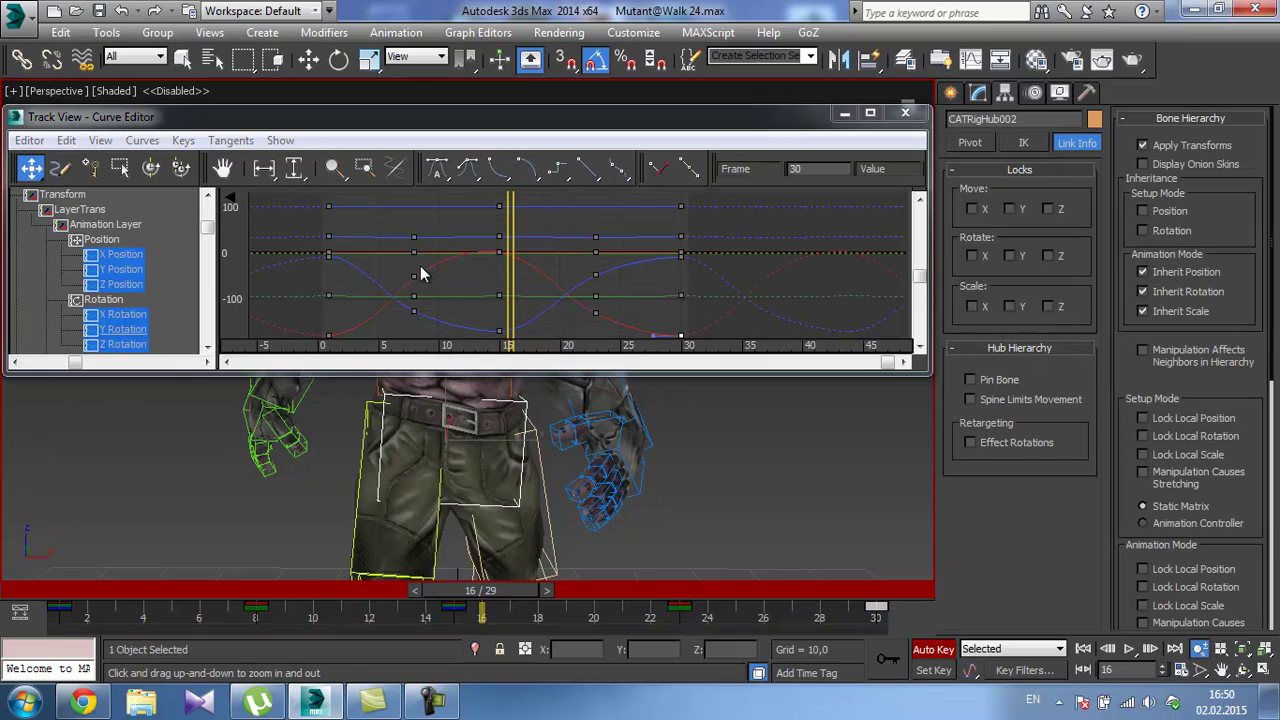
key(ctrl+z)
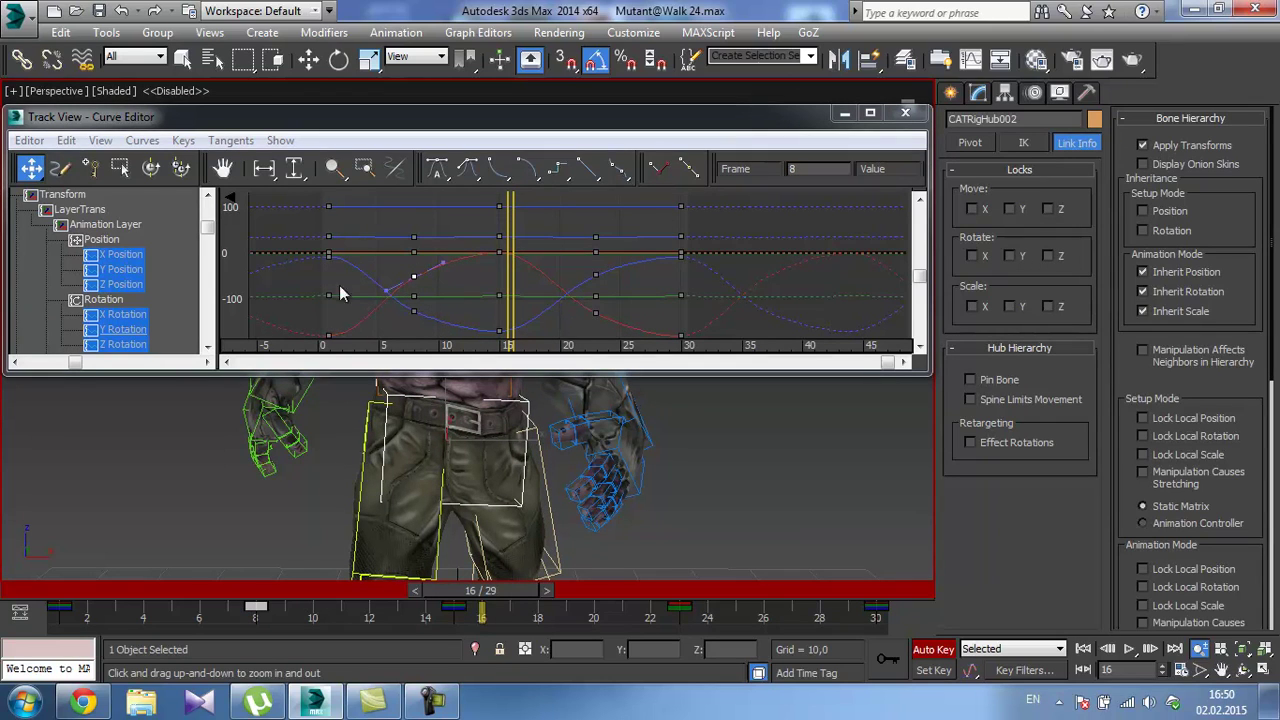
Isolate the pelvis hub's X Rotation curve again and play back the walk cycle.
click(135, 313)
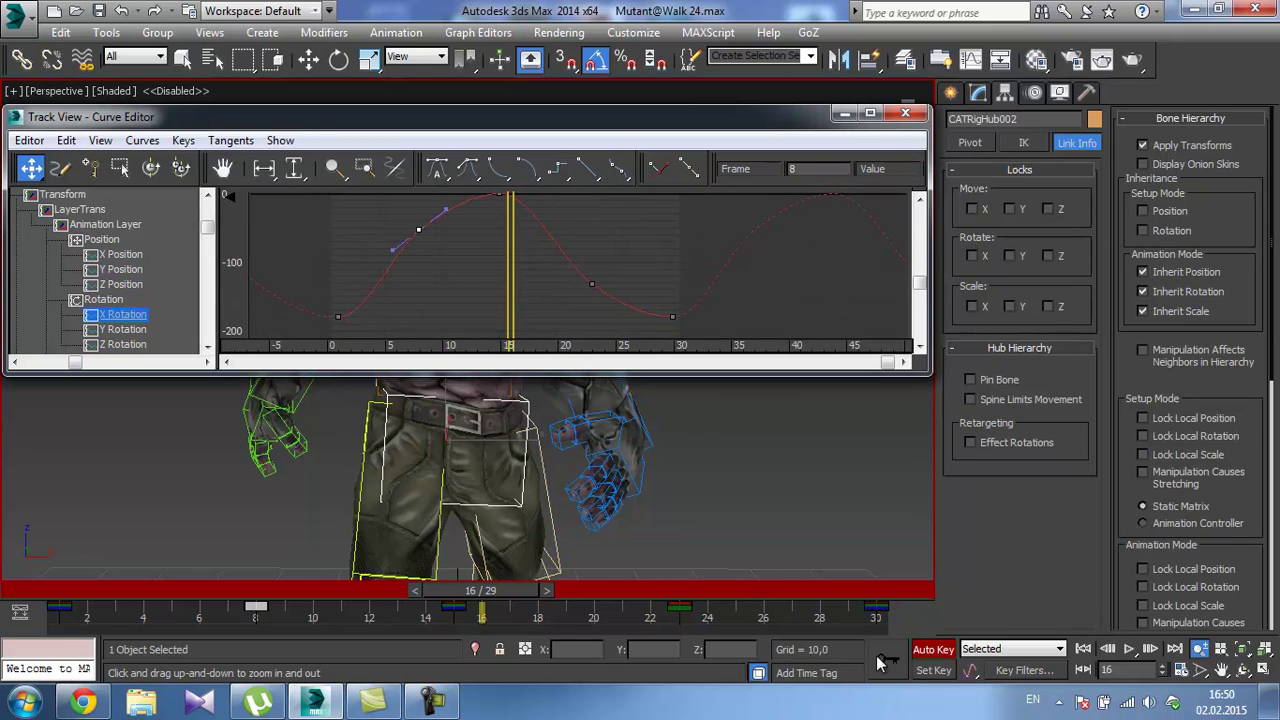
click(1127, 649)
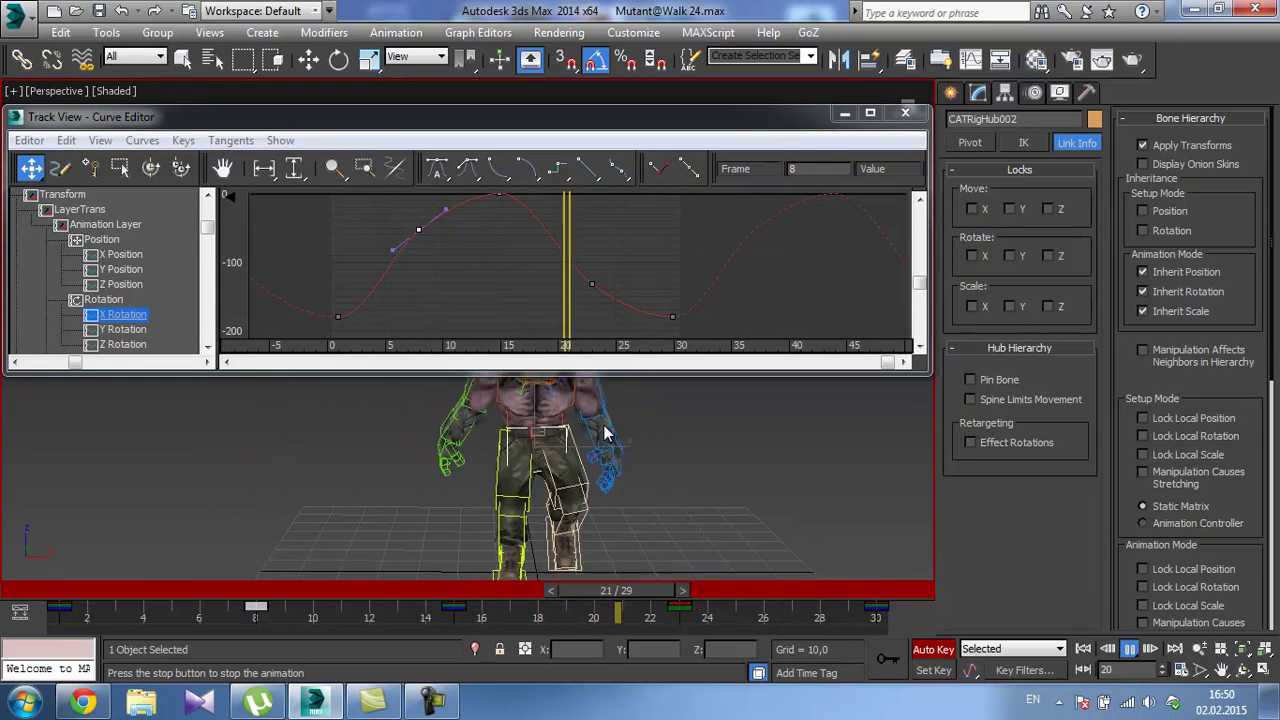
Stop playback, select the pelvis hub and raise its Y Rotation key at frame 23 level with the key at frame 8.
click(588, 435)
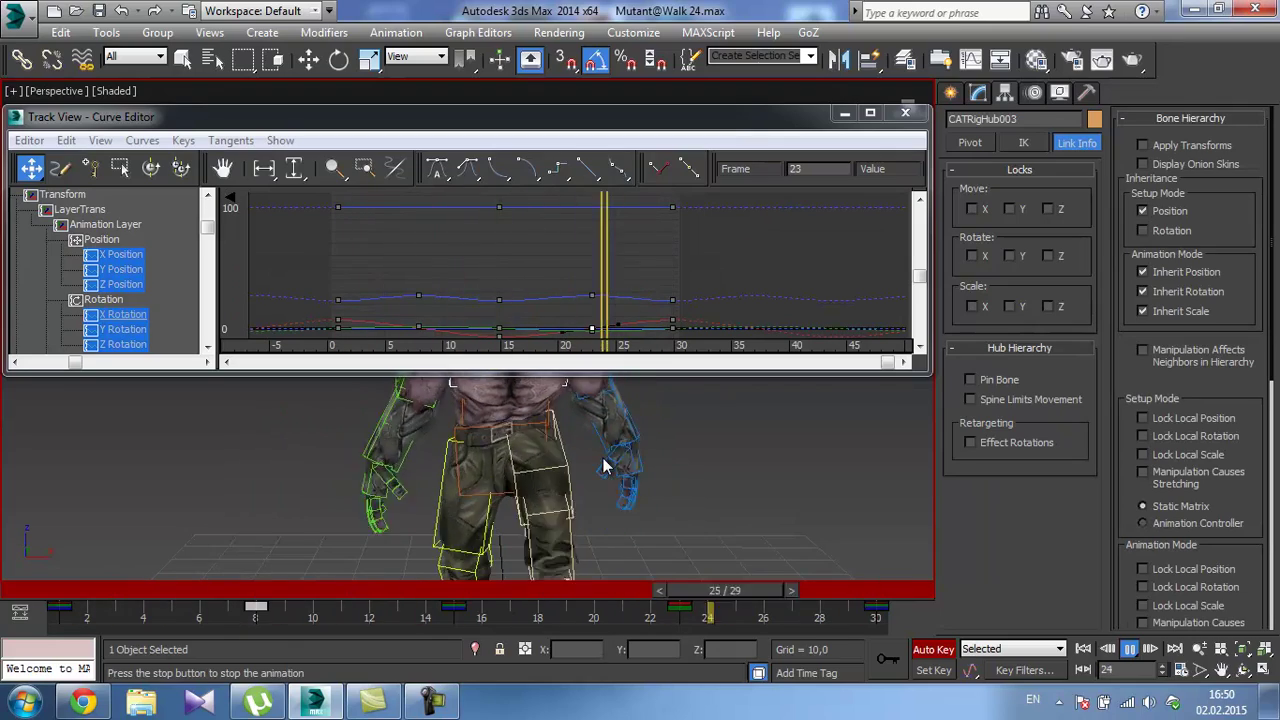
click(1127, 648)
key(w)
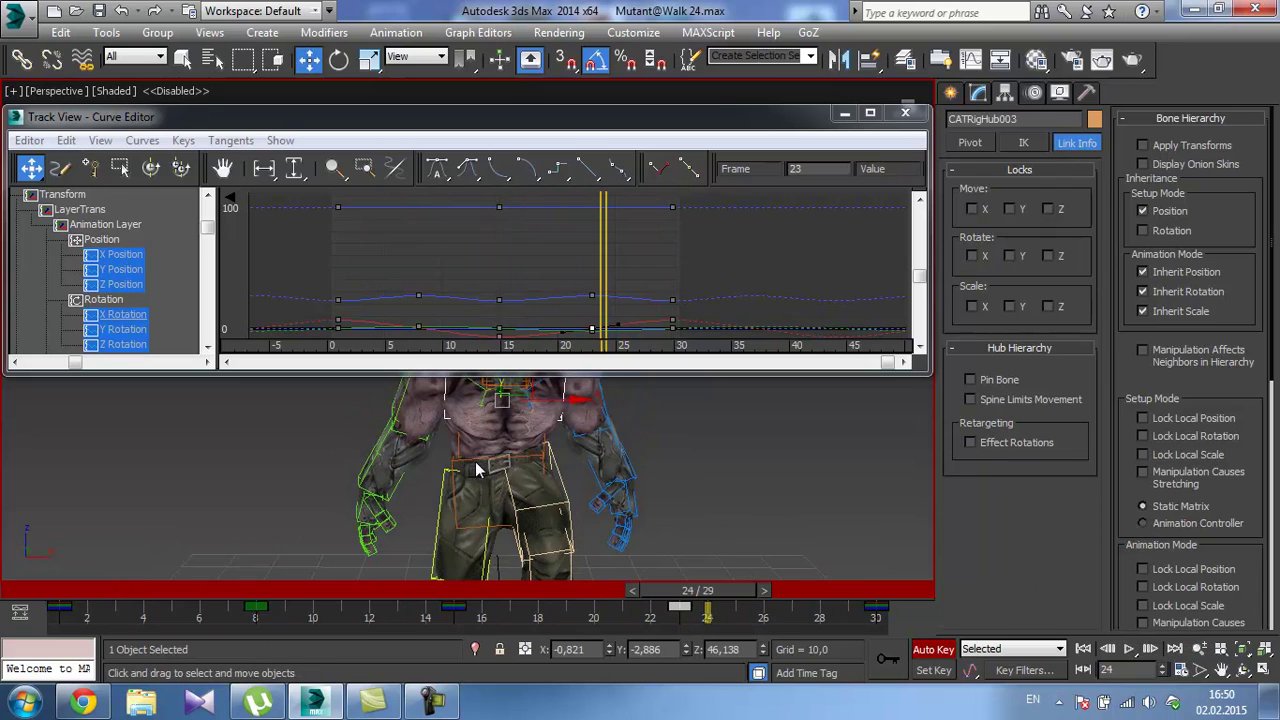
click(467, 466)
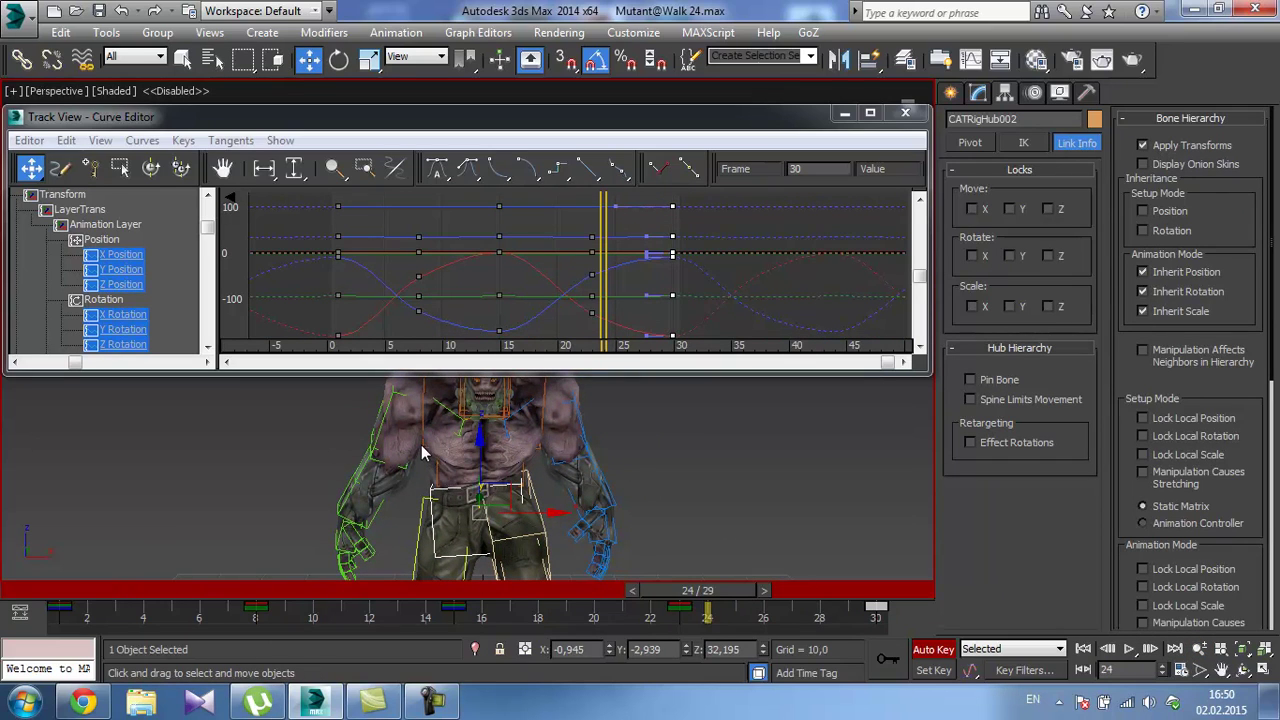
click(124, 314)
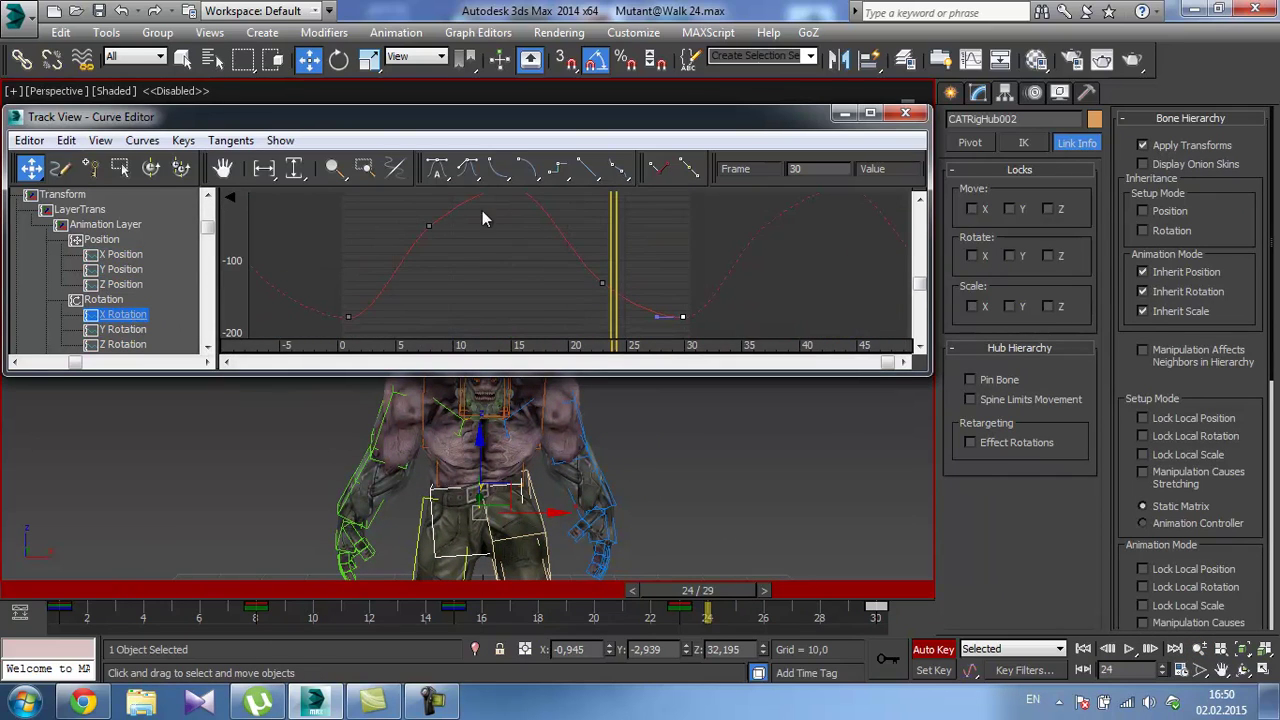
click(124, 329)
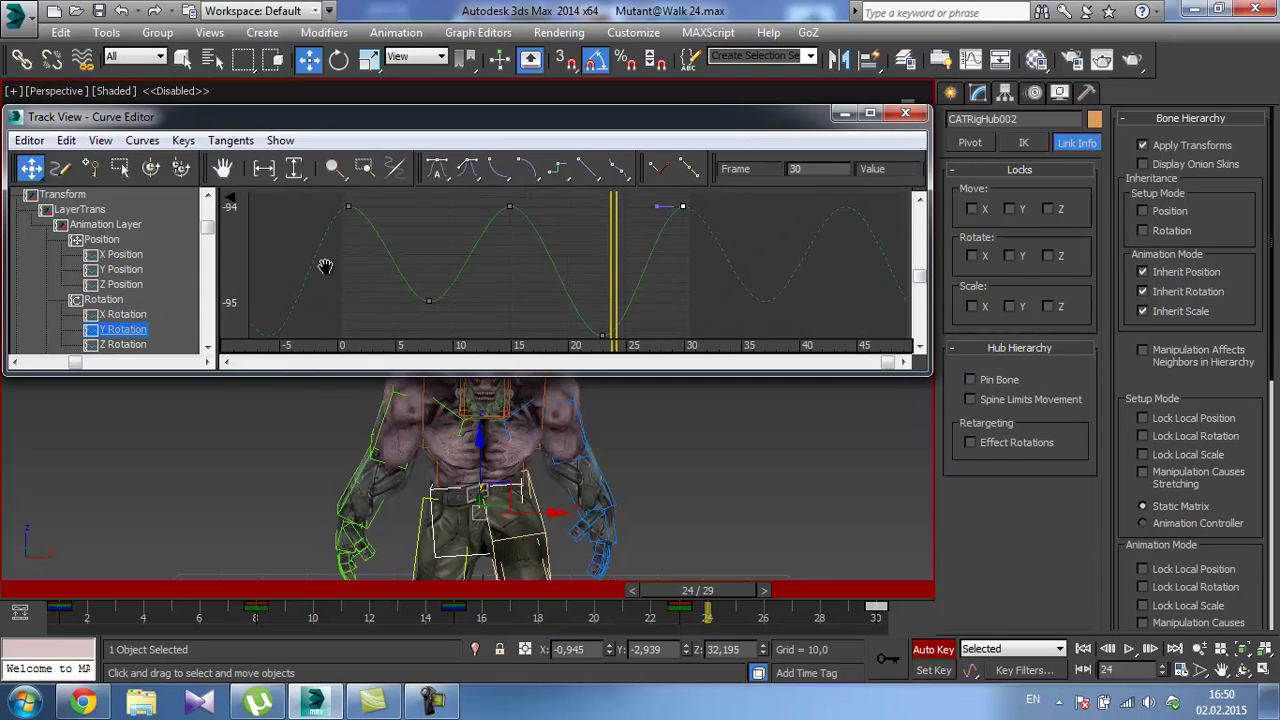
middle_drag(325, 266, 321, 256)
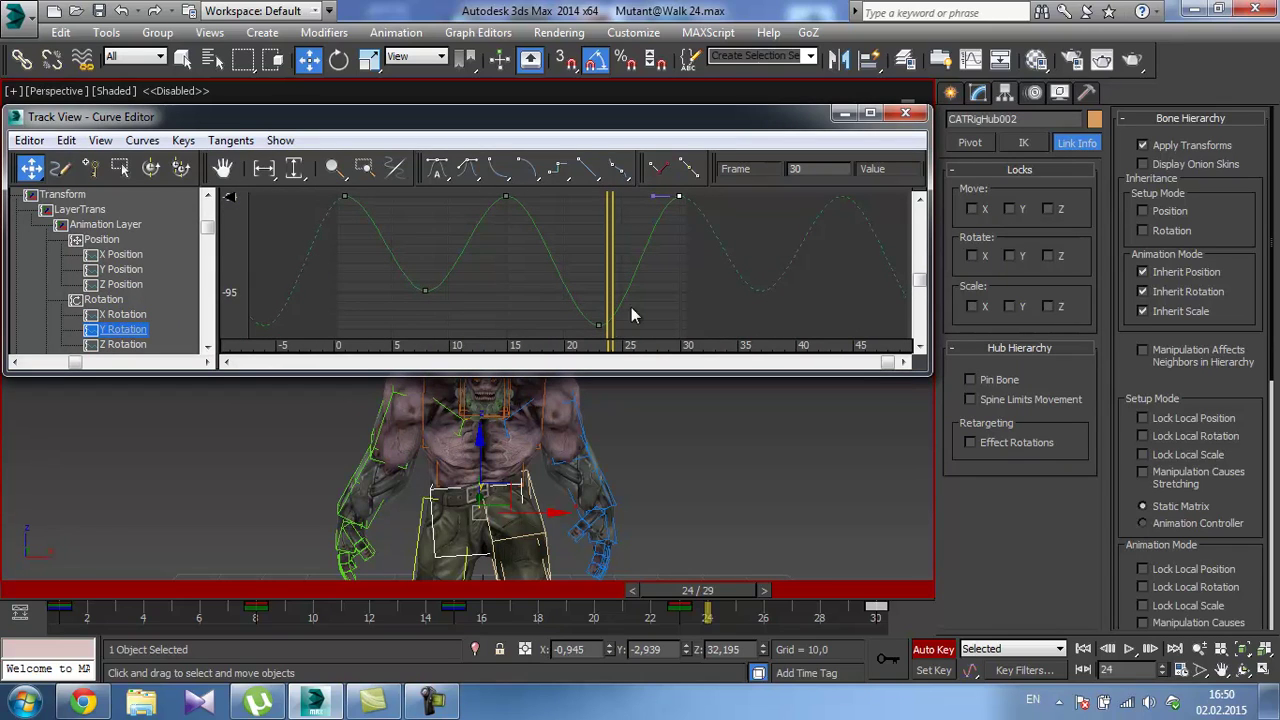
middle_drag(631, 307, 620, 294)
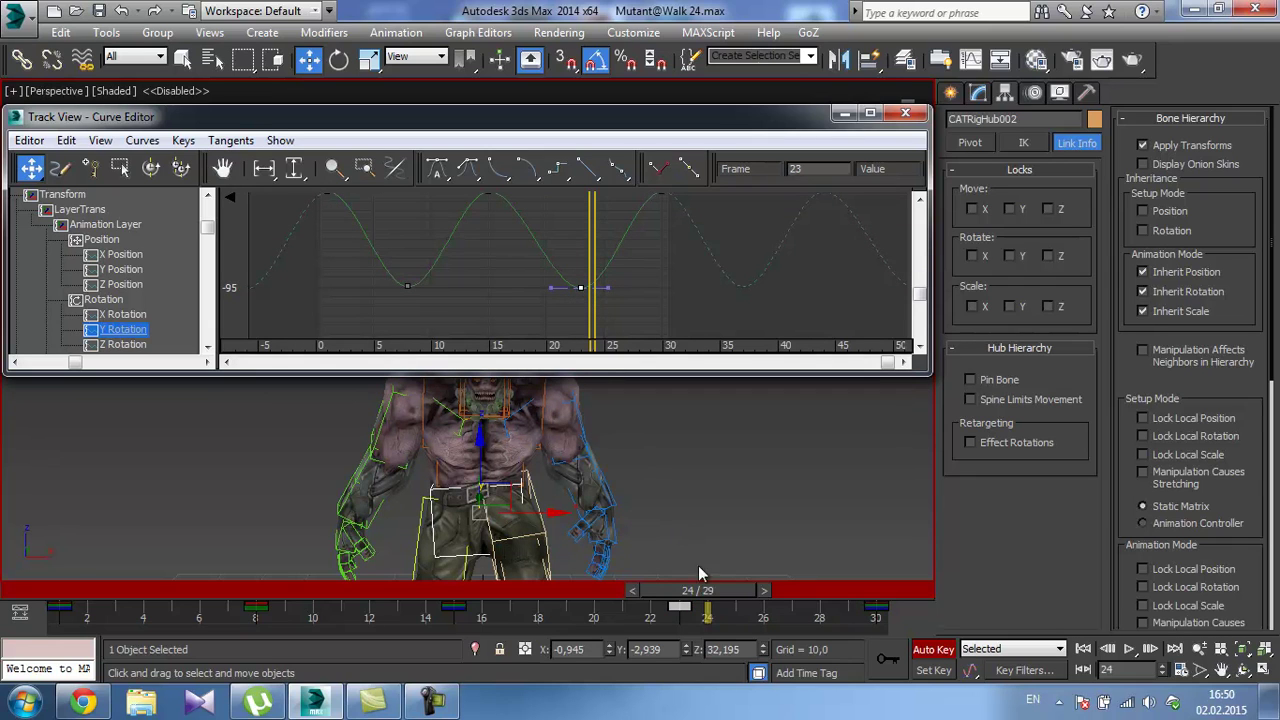
Return to frame 1 and play the walk cycle to check the pelvis hub's motion.
drag(700, 590, 60, 590)
key(w)
click(1128, 651)
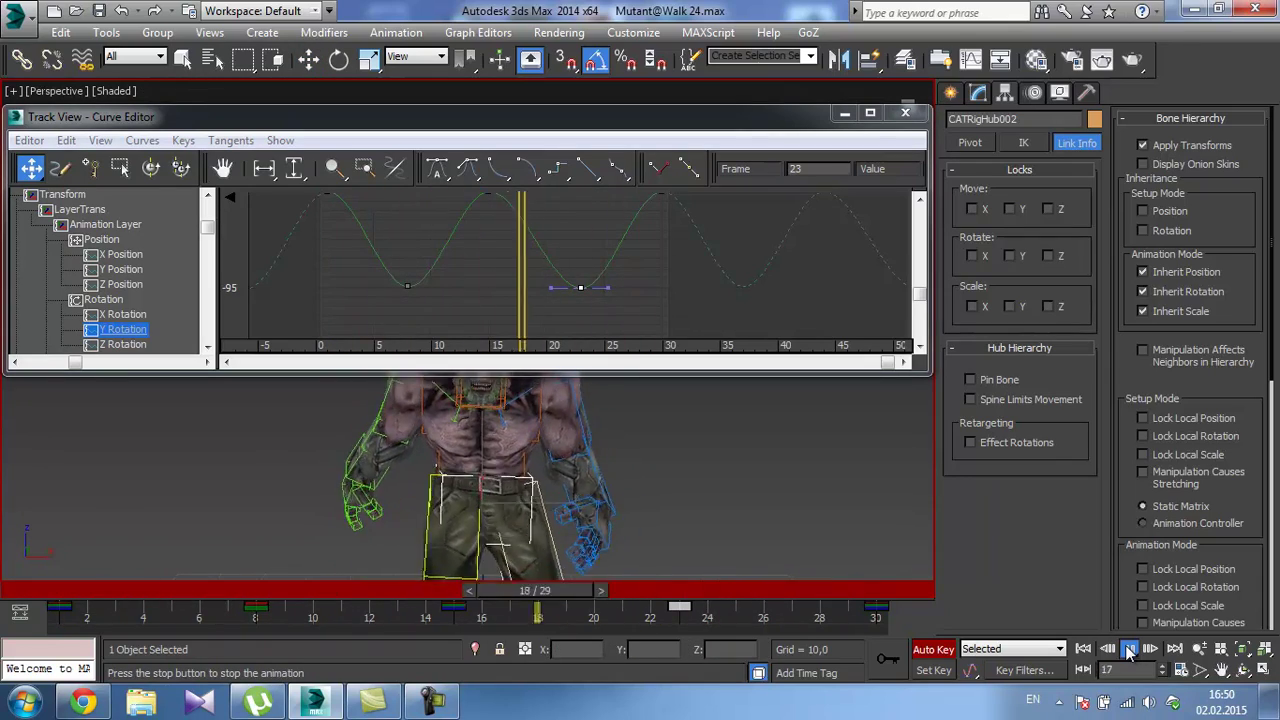
scroll(717, 463, down, 3)
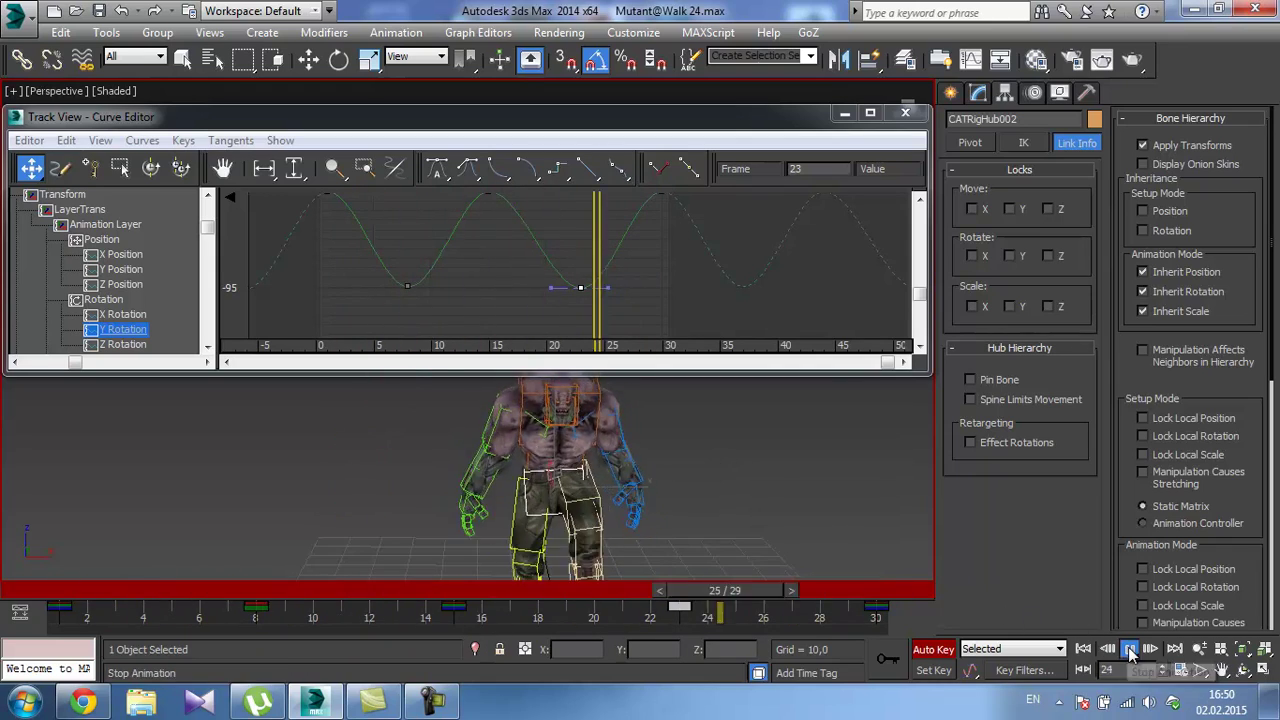
click(1129, 649)
Close the Curve Editor and review the whole character's walk playback from the front and back.
click(905, 112)
middle_drag(638, 345, 599, 216)
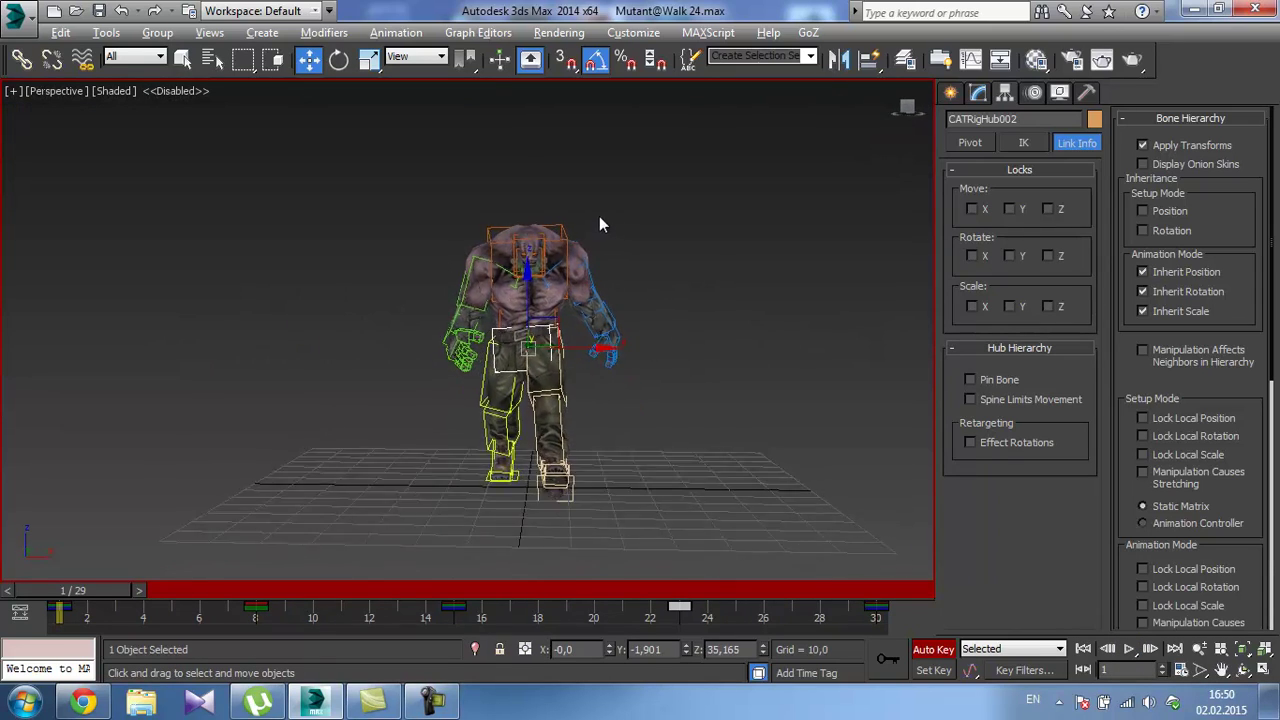
key(alt+z)
mouse_move(638, 300)
mouse_down()
mouse_move(625, 254)
mouse_move(630, 282)
mouse_up()
middle_drag(630, 282, 644, 245)
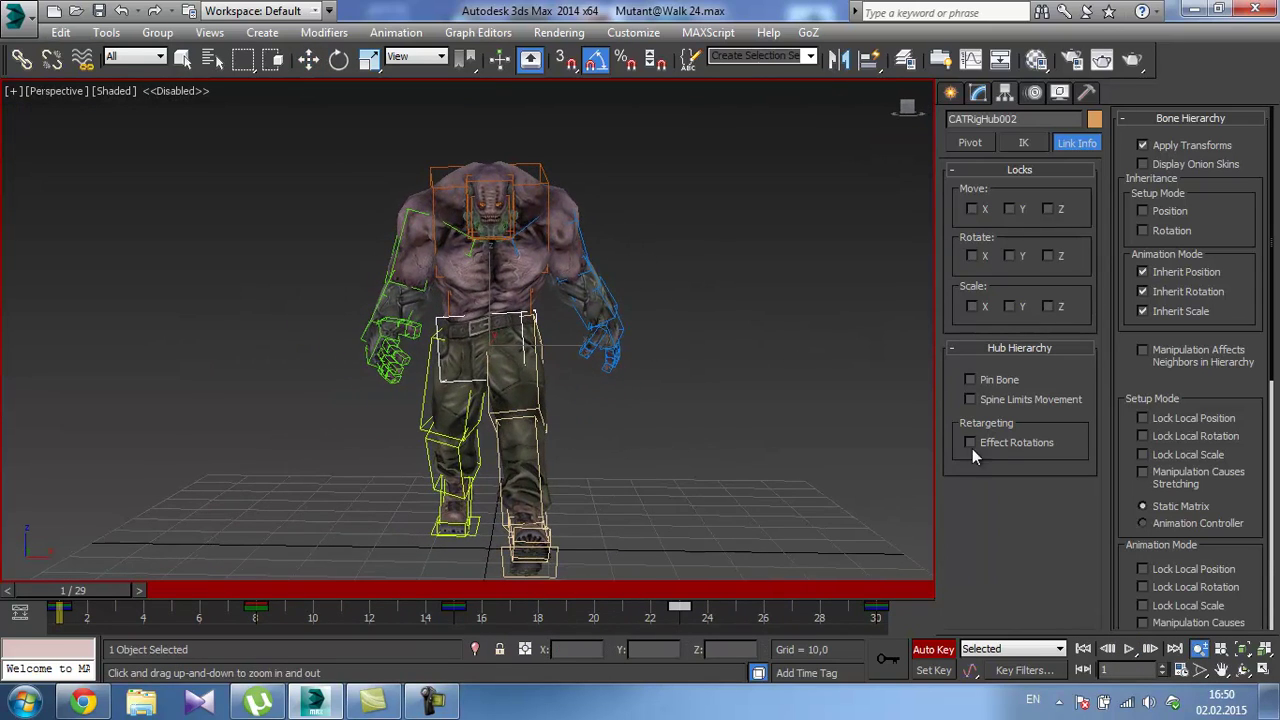
click(1129, 649)
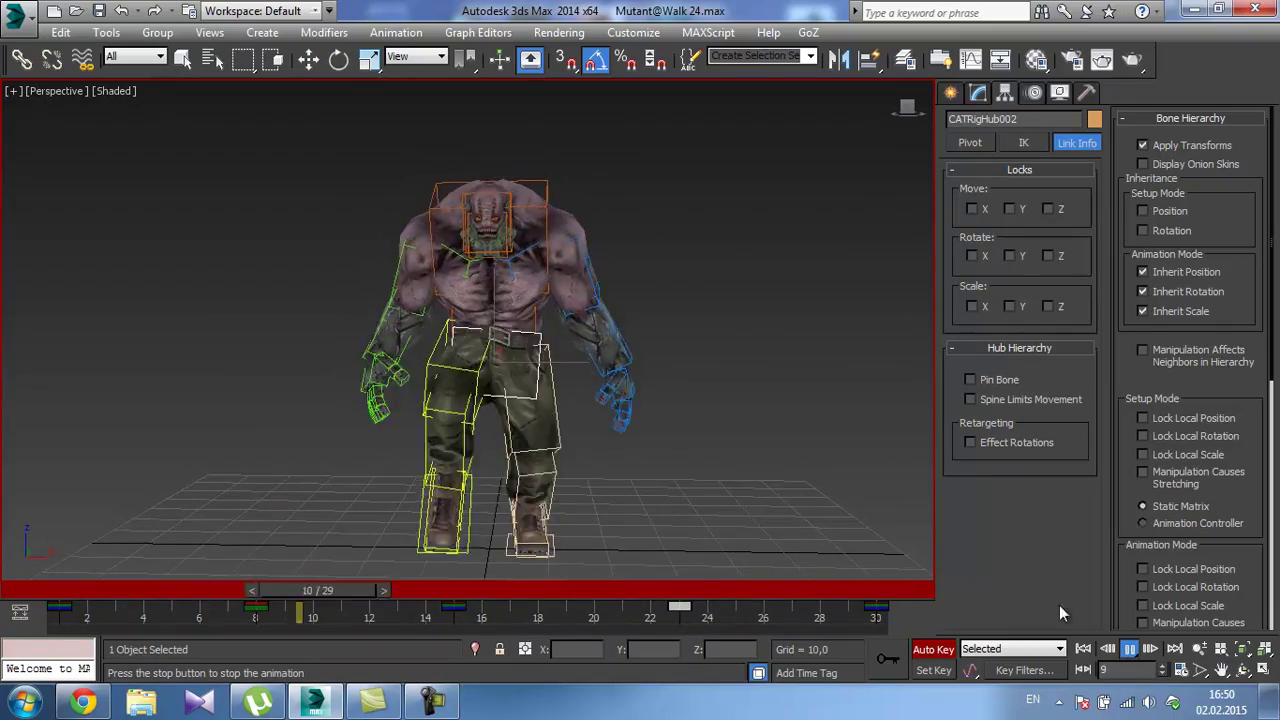
alt+middle_drag(860, 395, 502, 379)
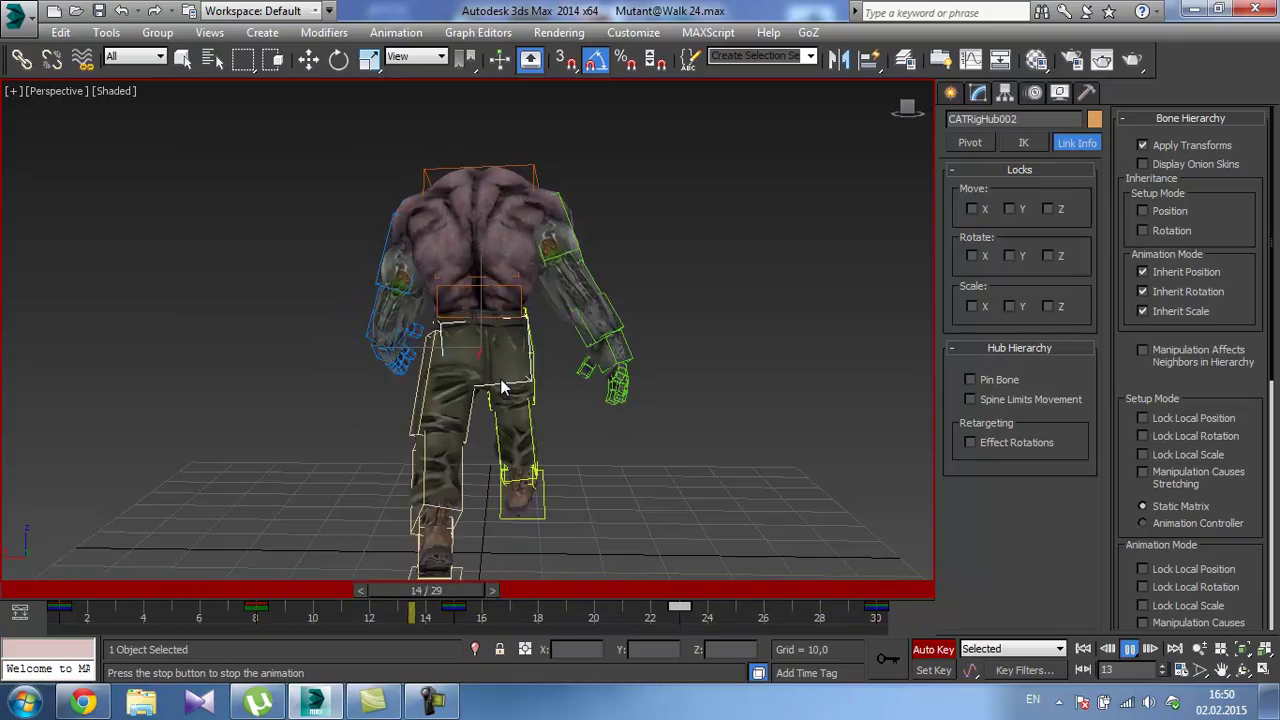
alt+middle_drag(502, 388, 838, 410)
click(1126, 649)
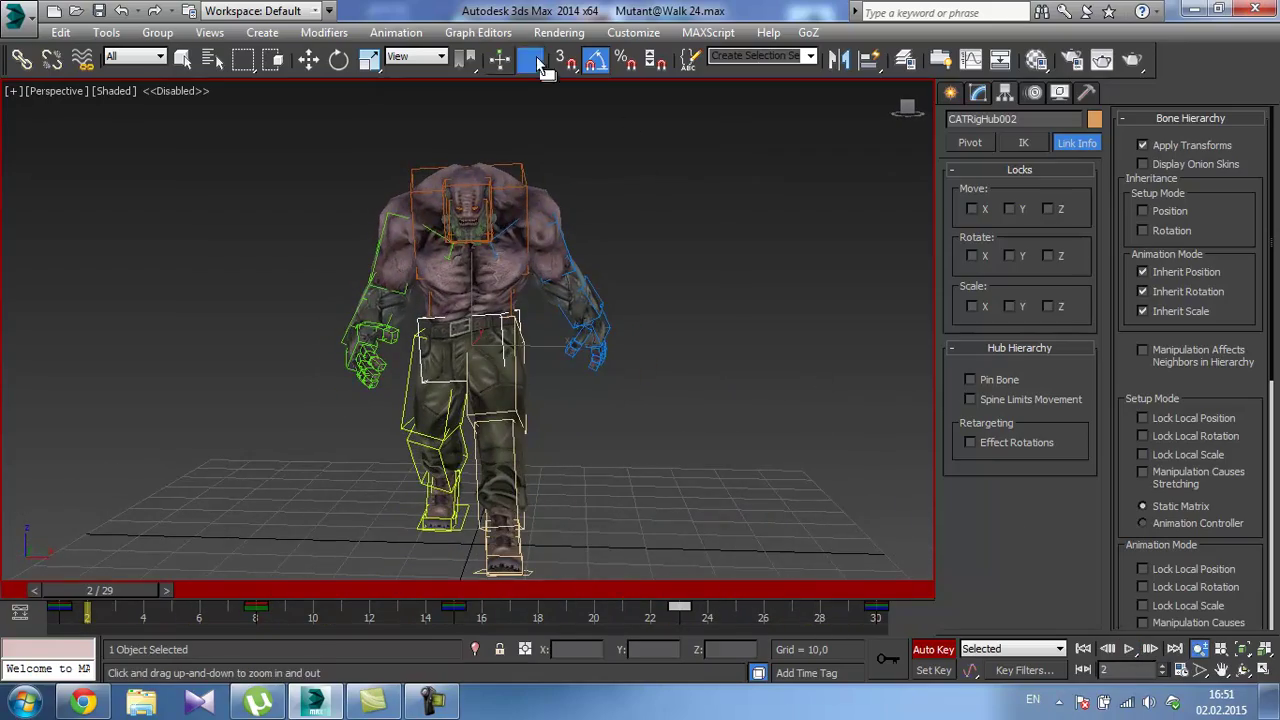
Reopen the Curve Editor and select the left forearm bone in a close side view of the character.
click(478, 32)
click(525, 54)
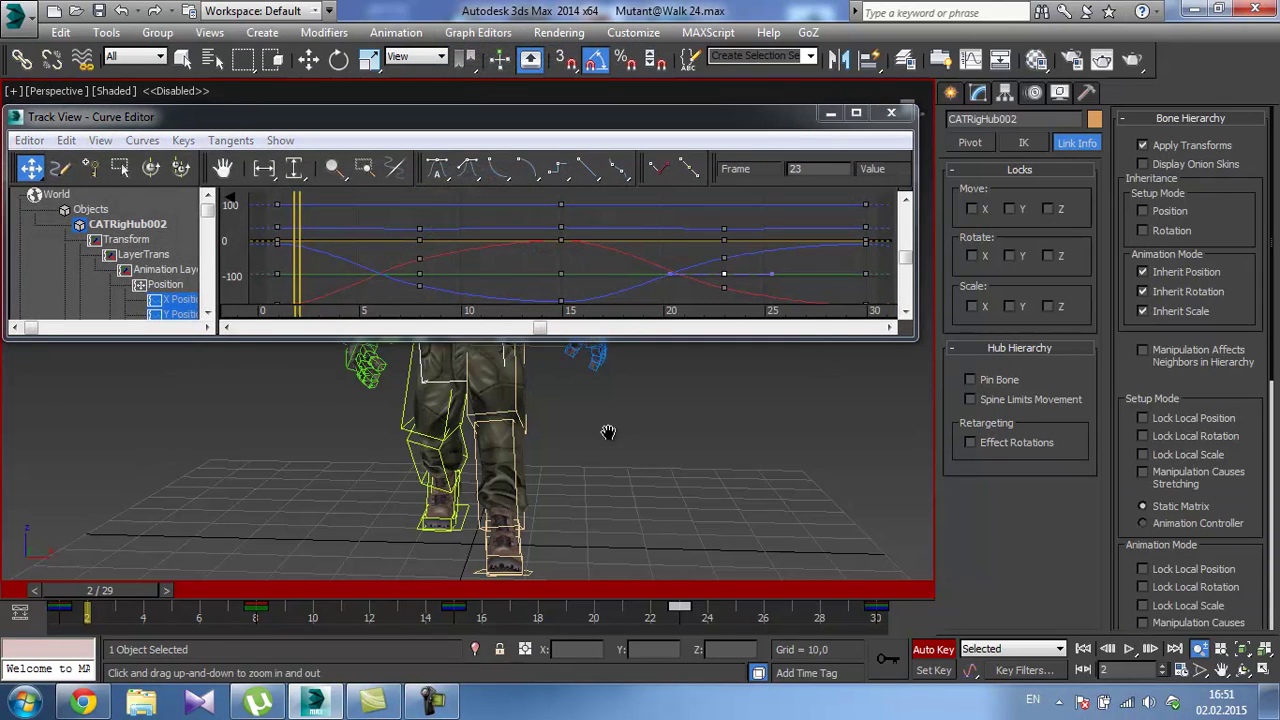
middle_drag(608, 432, 538, 466)
key(w)
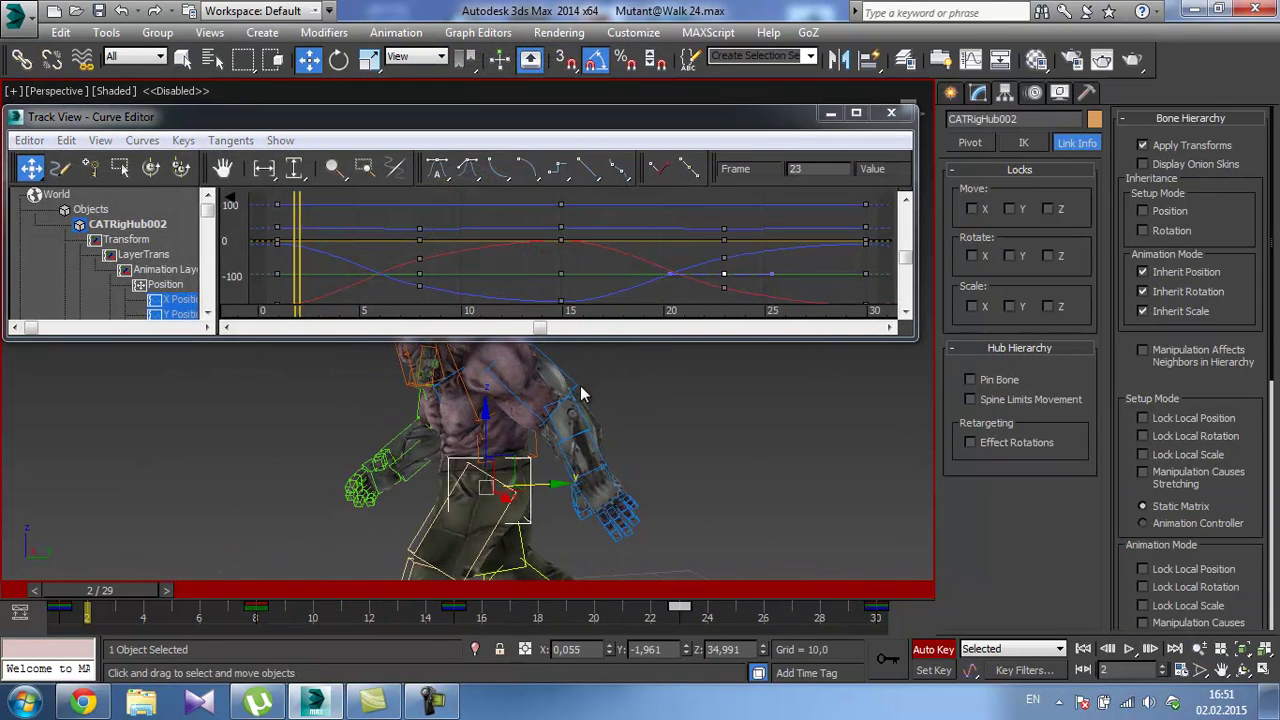
click(578, 395)
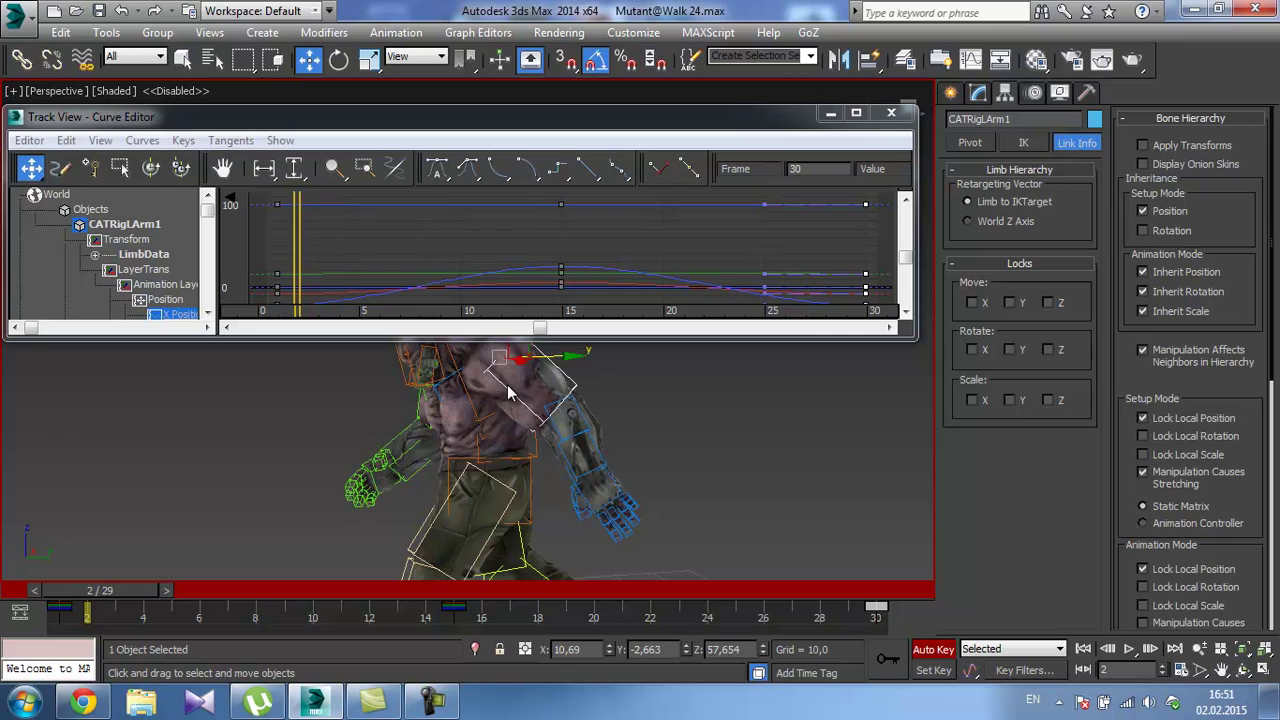
alt+middle_drag(508, 386, 497, 377)
middle_drag(497, 377, 598, 453)
scroll(540, 458, up, 2)
click(565, 473)
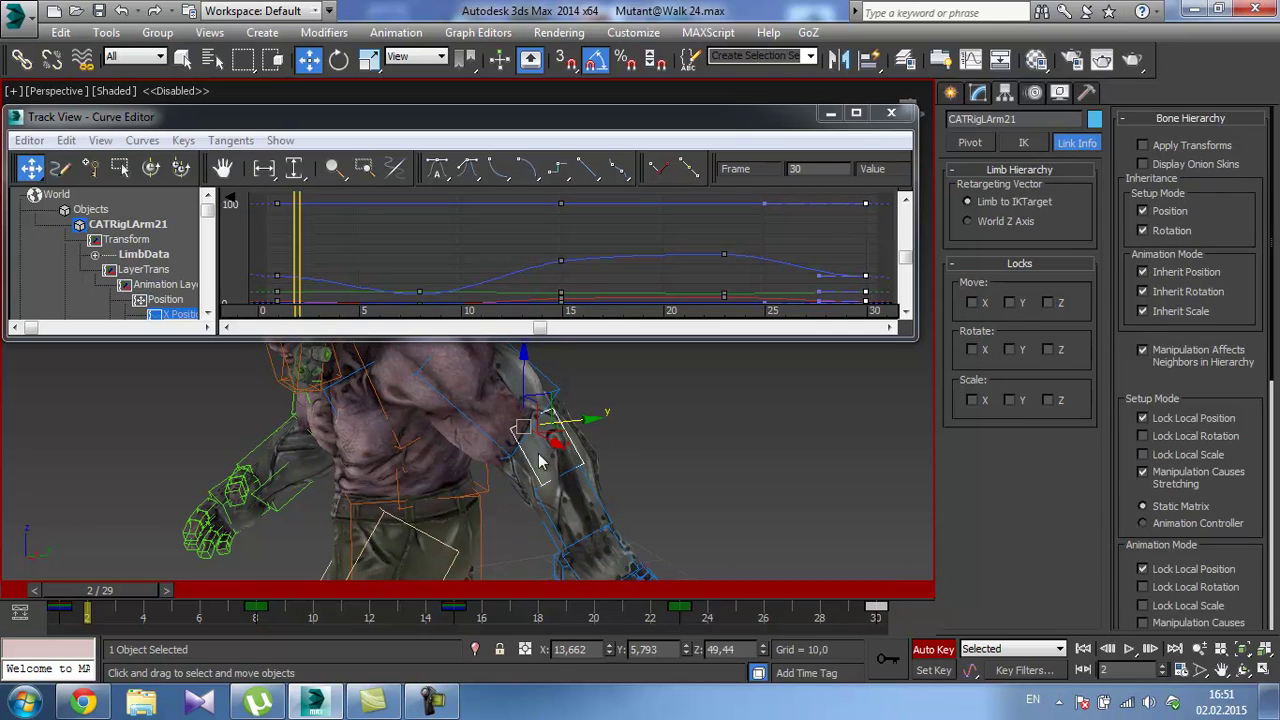
Look through the left forearm's animation tracks and isolate its Y Rotation curve.
click(158, 253)
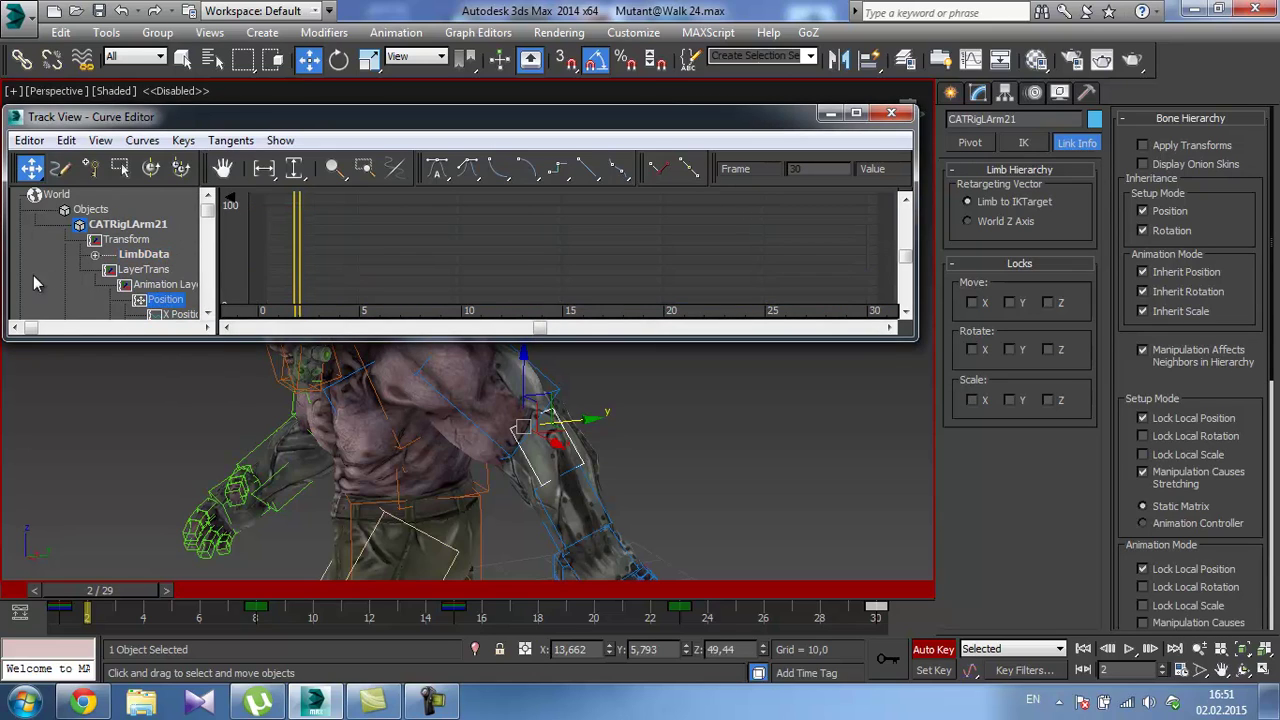
drag(33, 277, 16, 216)
click(168, 270)
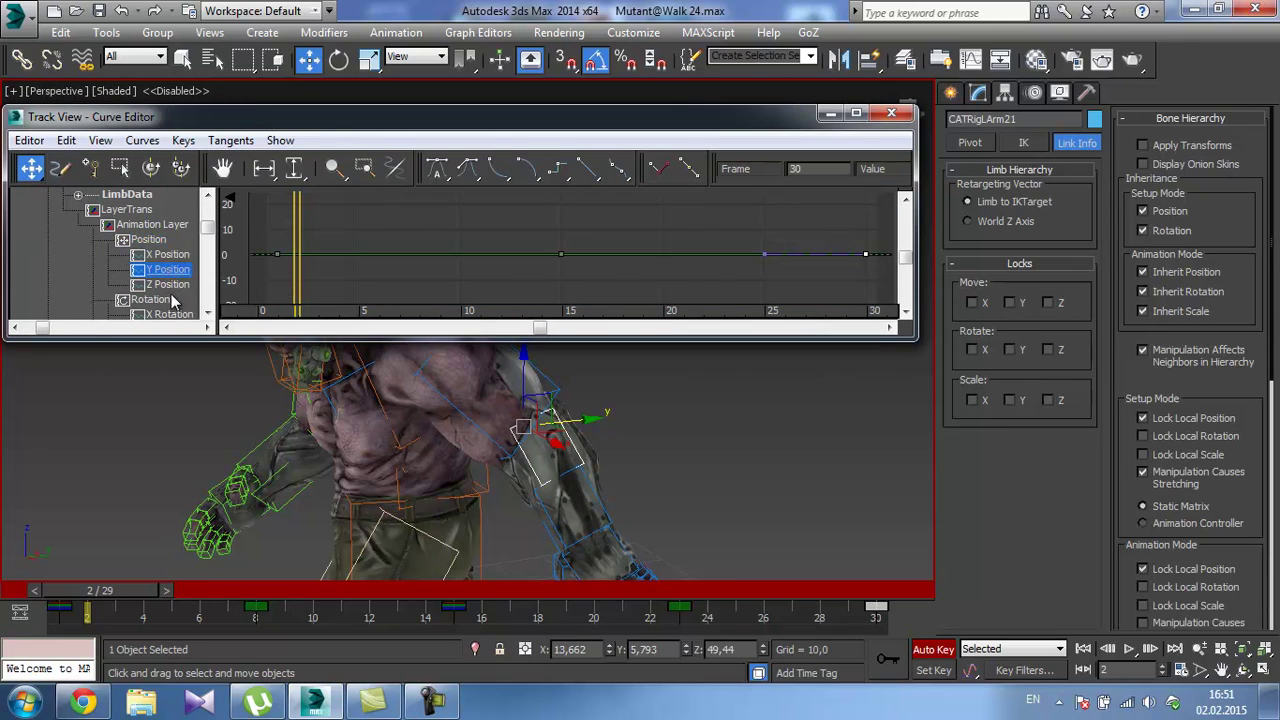
drag(79, 256, 50, 215)
click(140, 285)
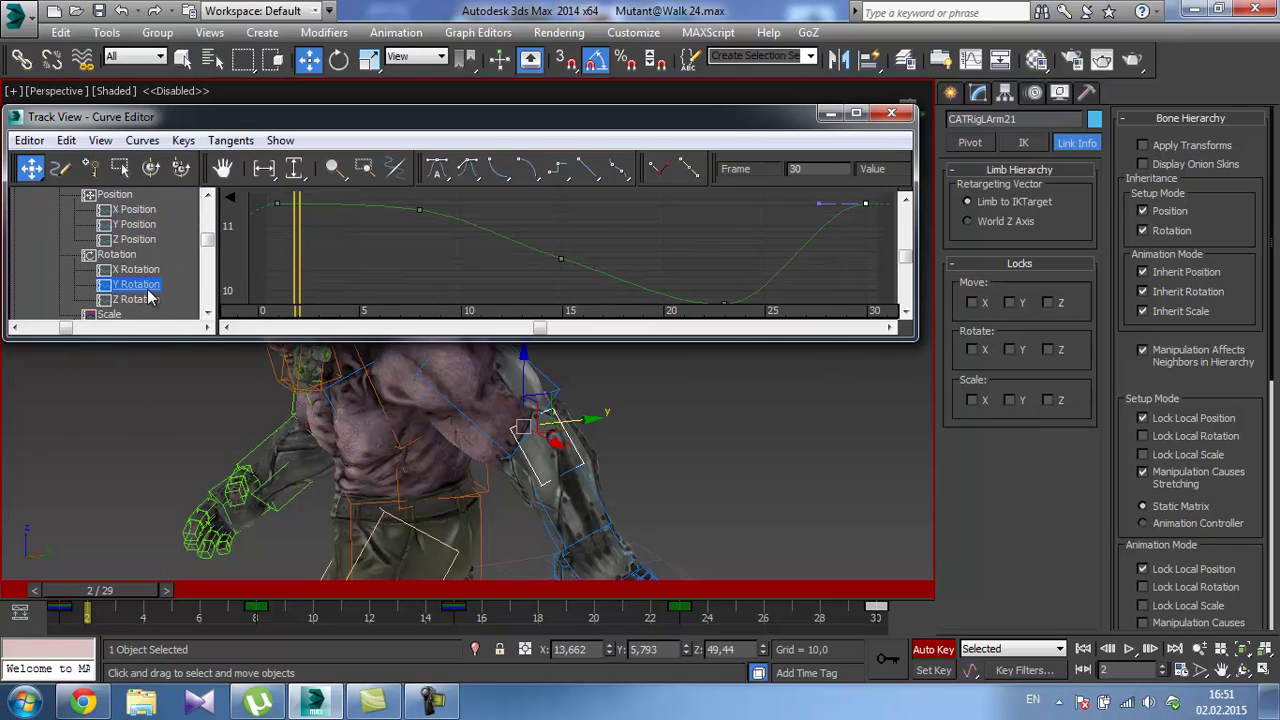
Adjust the tangents of the forearm's Y Rotation keys at frames 15, 1 and 30, checking the arm swing in playback.
middle_drag(371, 244, 407, 235)
scroll(407, 235, down, 1)
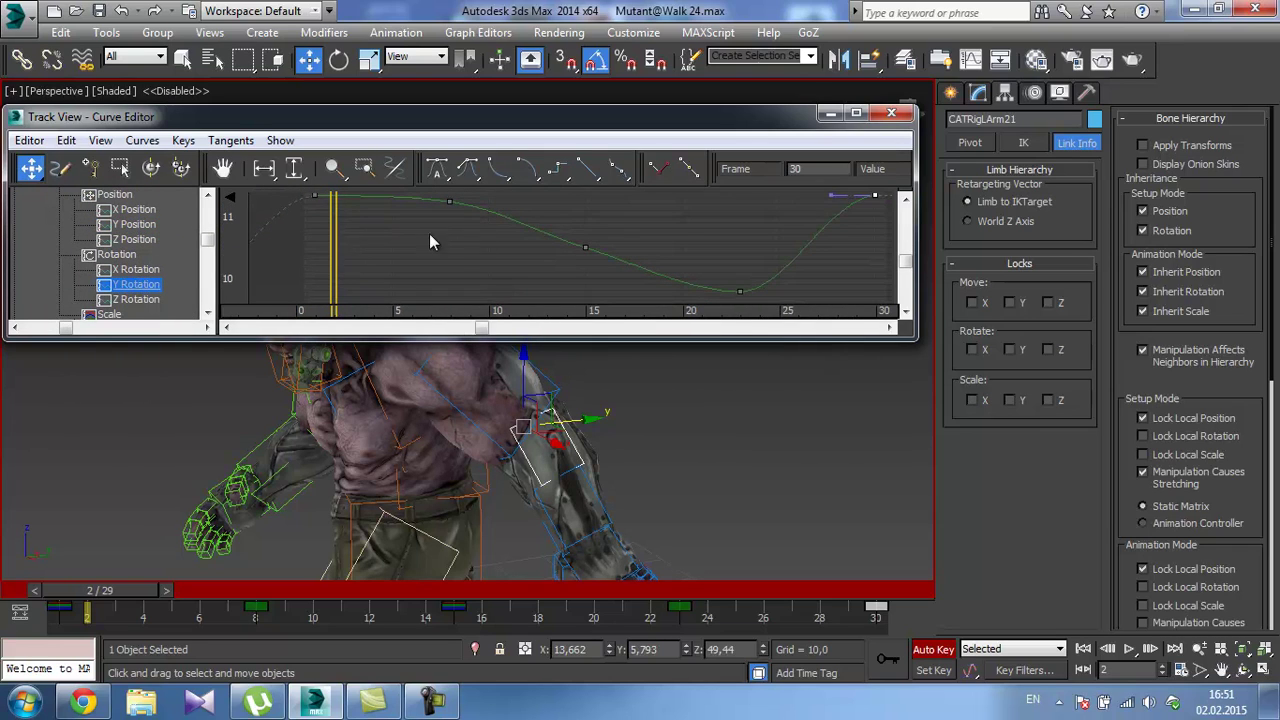
middle_drag(608, 278, 595, 277)
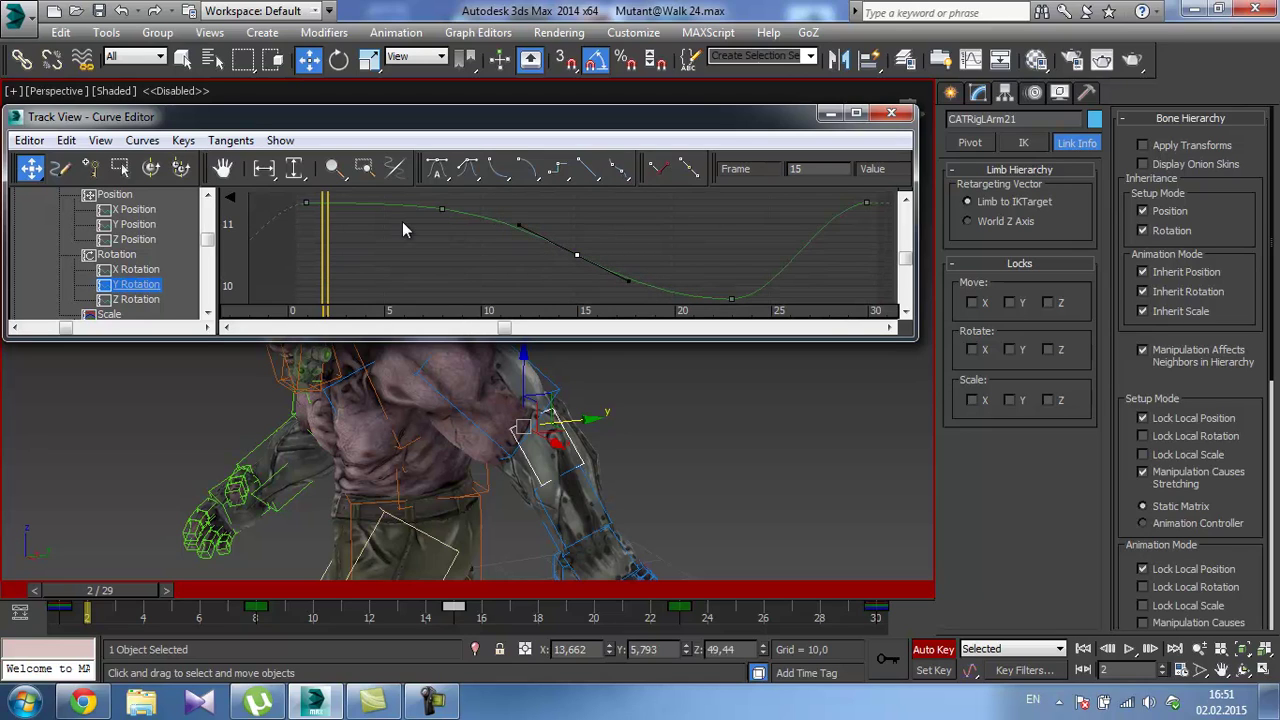
middle_drag(402, 221, 414, 248)
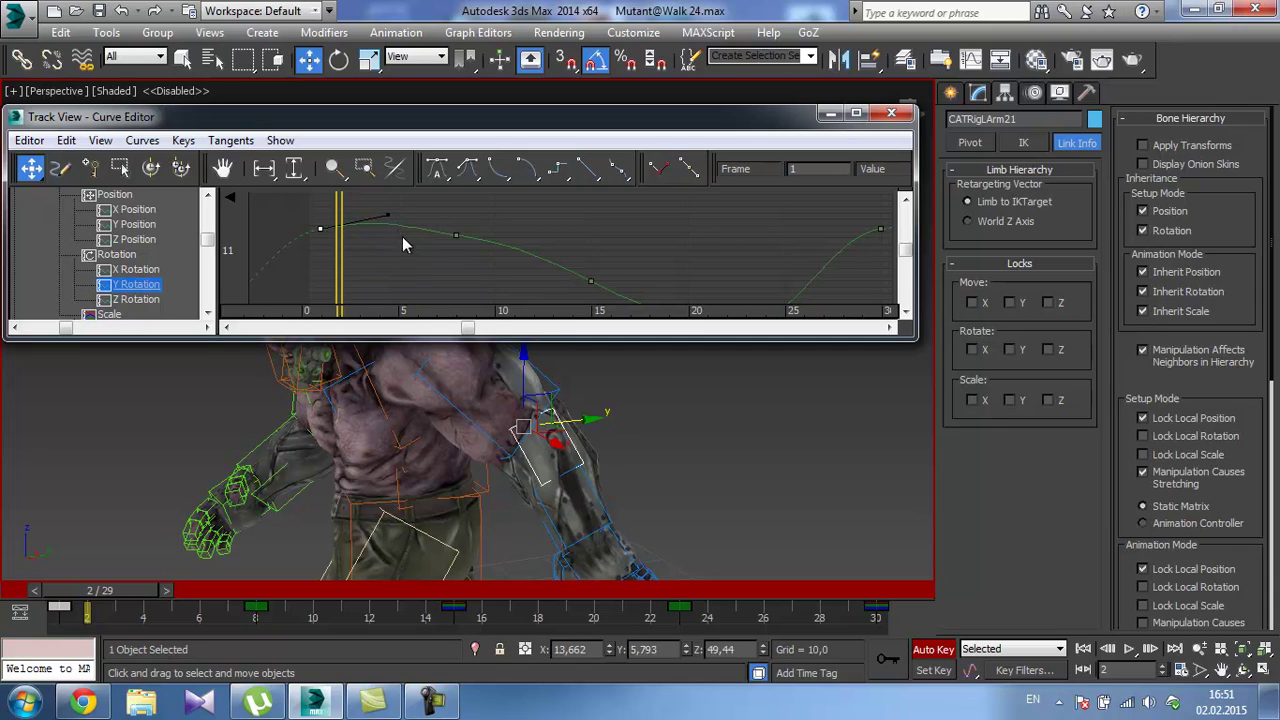
middle_drag(591, 277, 469, 251)
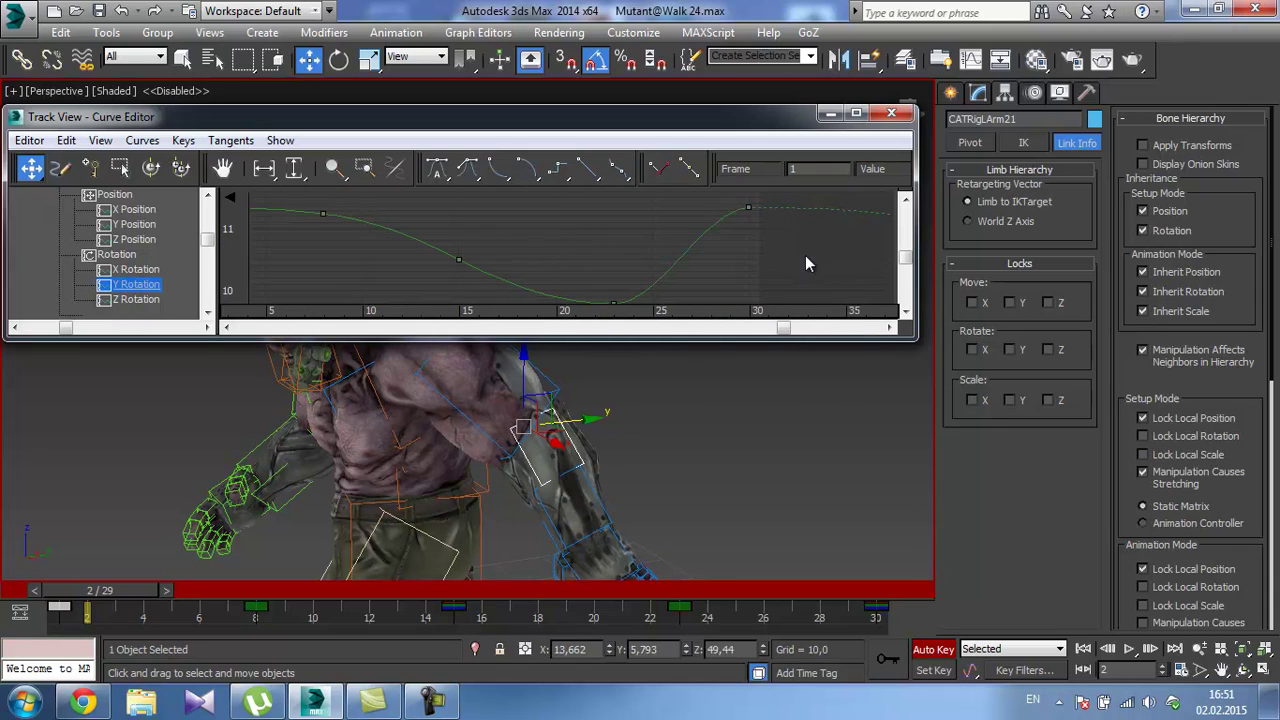
click(749, 207)
middle_drag(723, 230, 715, 241)
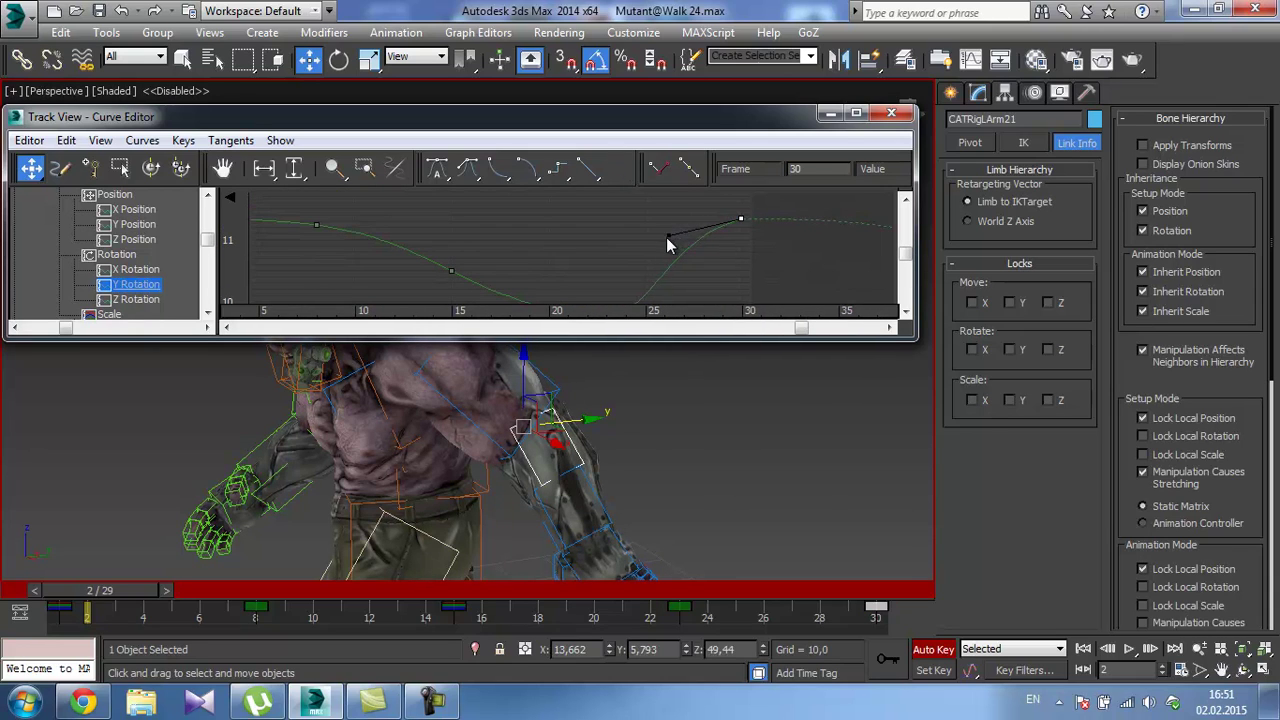
click(1129, 650)
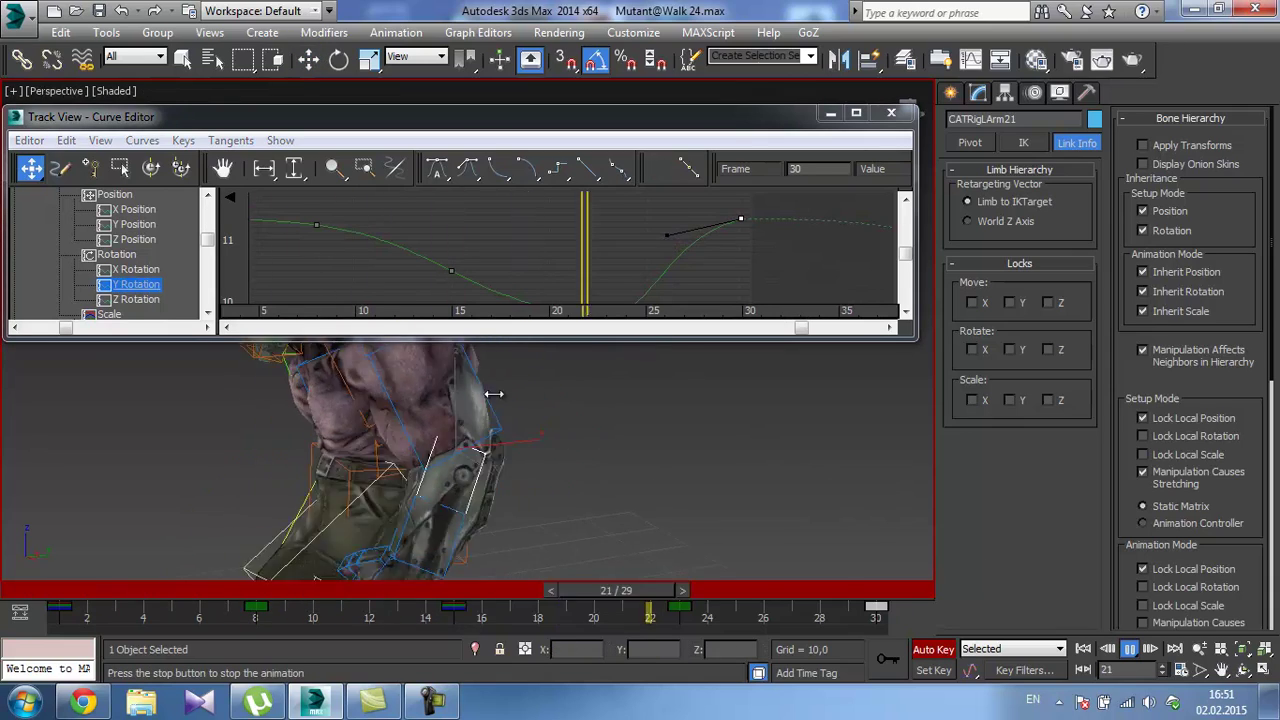
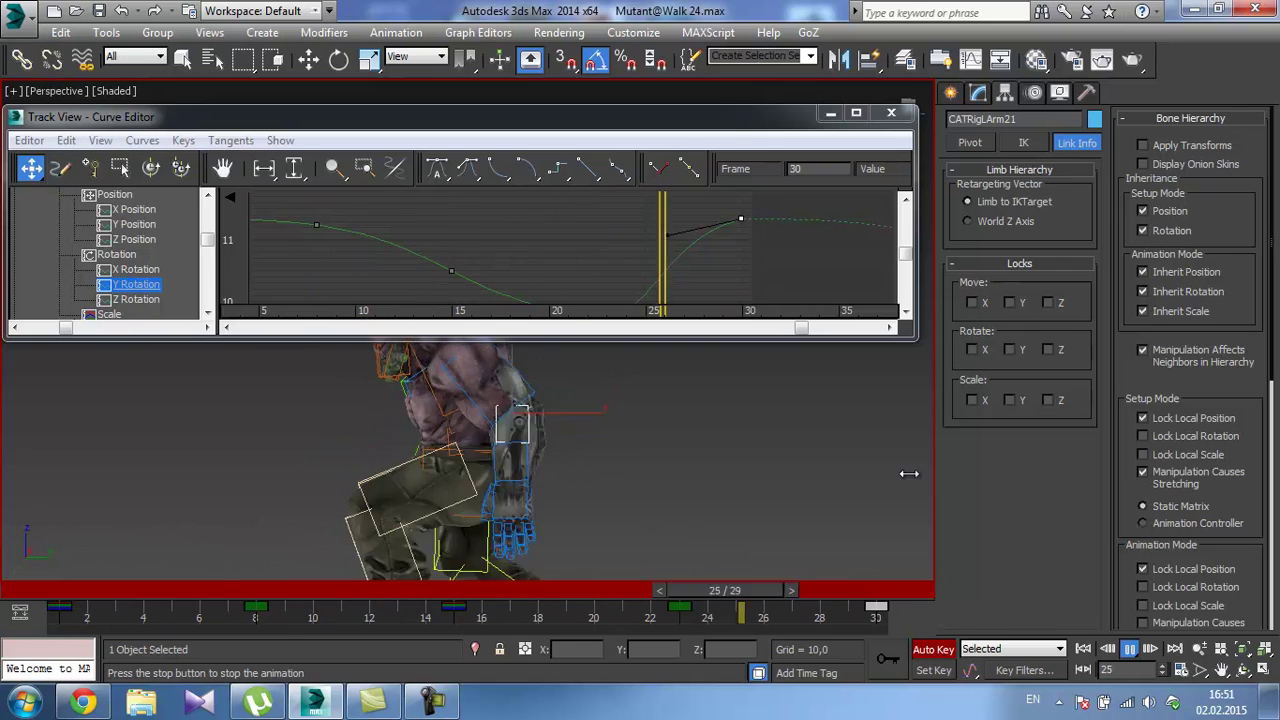
click(1129, 650)
Select the left palm bone and isolate its Y Rotation curve, framing the full cycle.
click(578, 477)
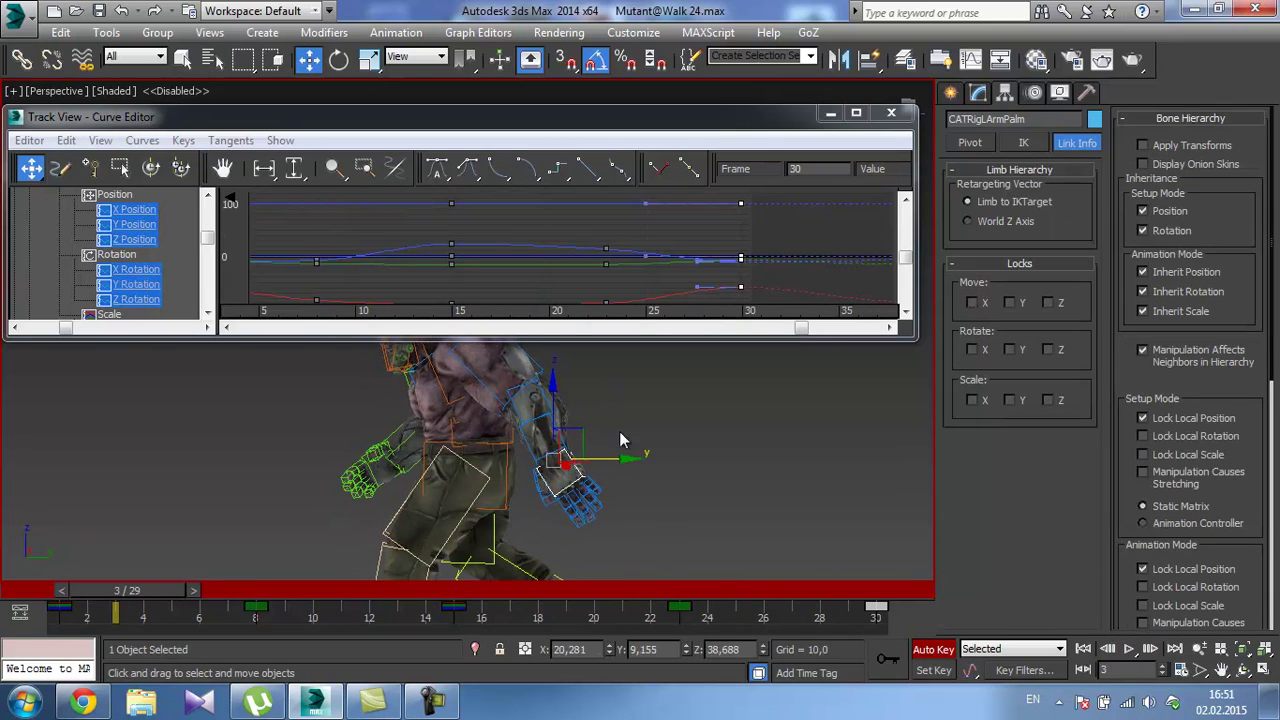
click(126, 285)
middle_drag(341, 249, 427, 241)
scroll(386, 226, down, 1)
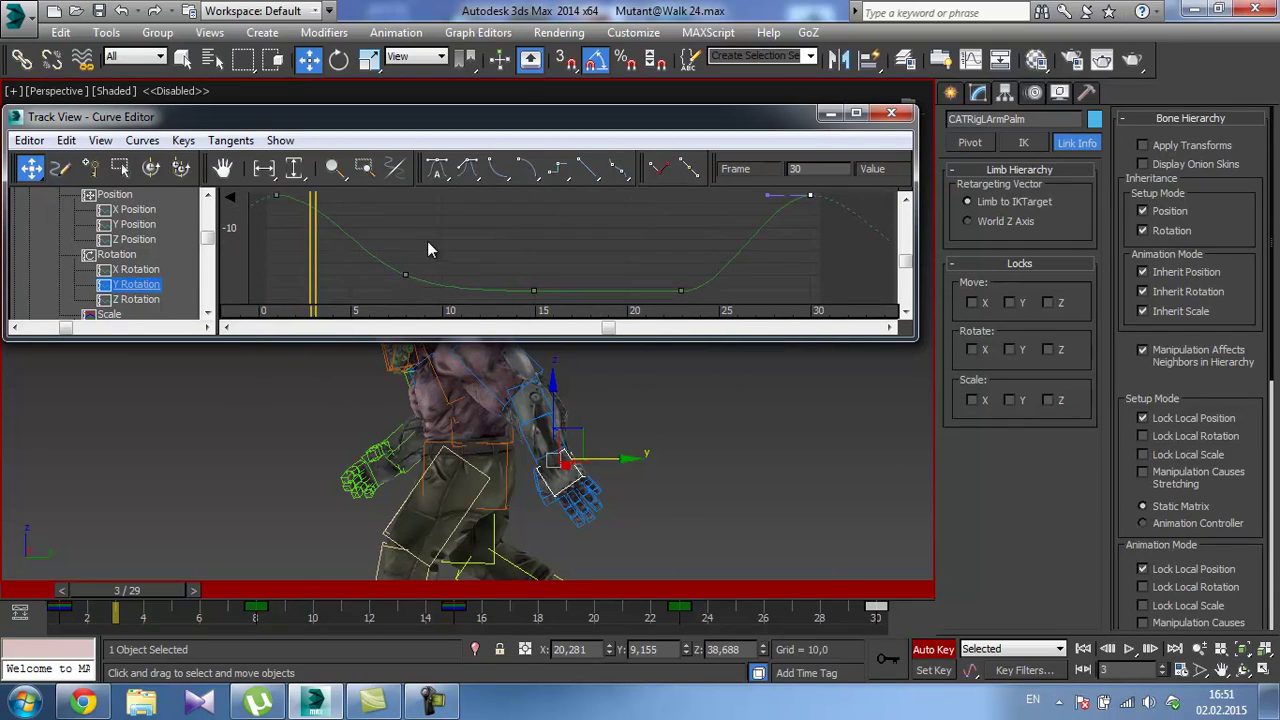
scroll(427, 241, down, 1)
Try raising the palm's Y Rotation key at frame 23 with sloped tangents, then undo it, playing the cycle before and after.
drag(666, 270, 708, 289)
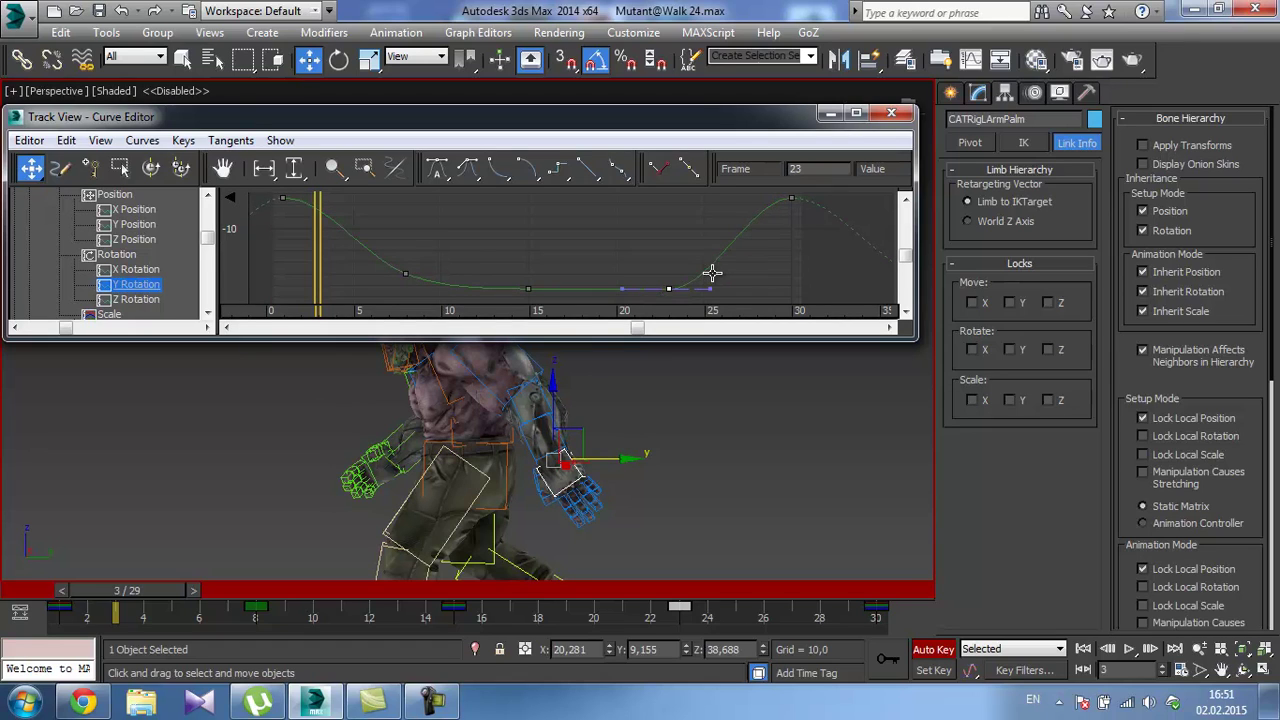
middle_drag(688, 273, 671, 267)
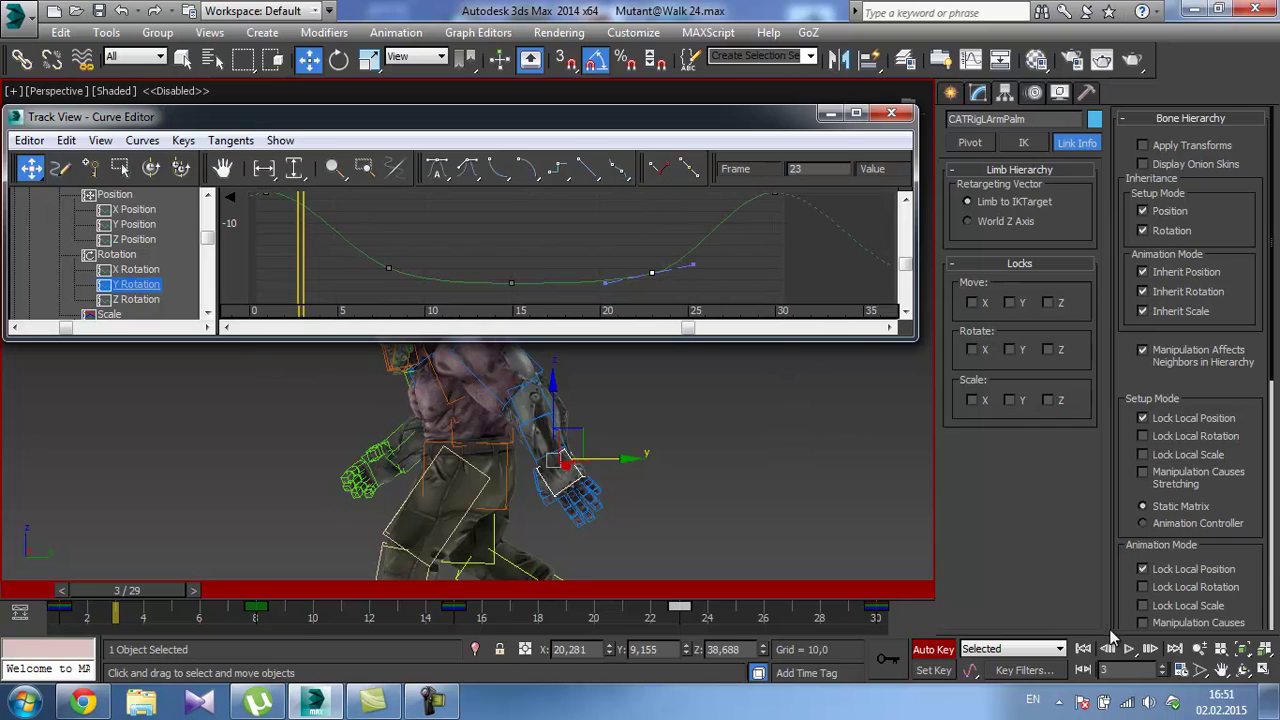
click(1129, 649)
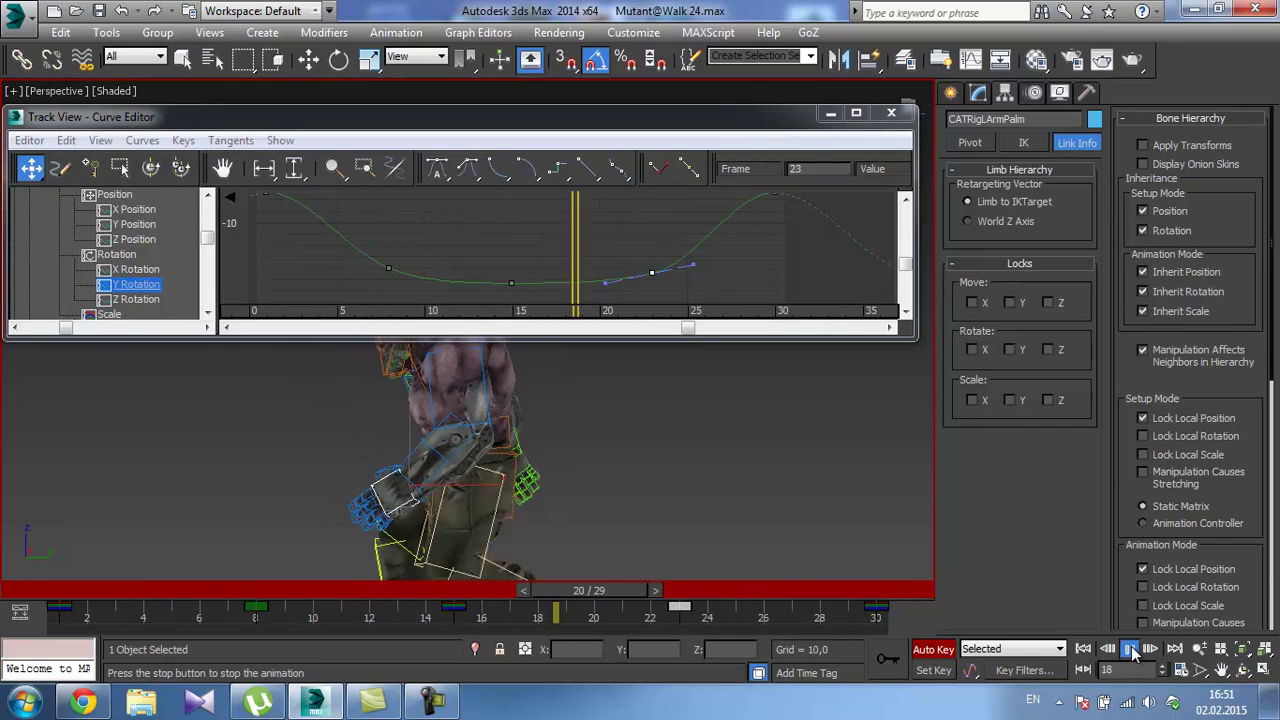
click(1131, 649)
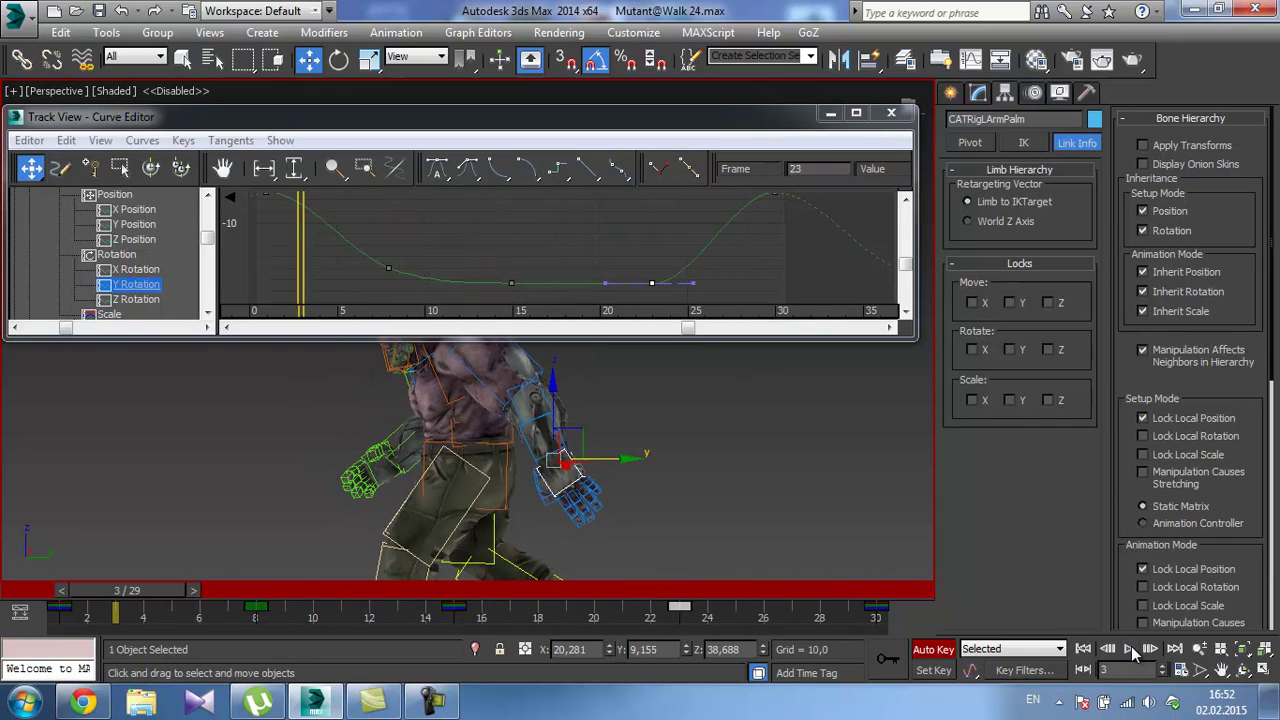
click(1131, 649)
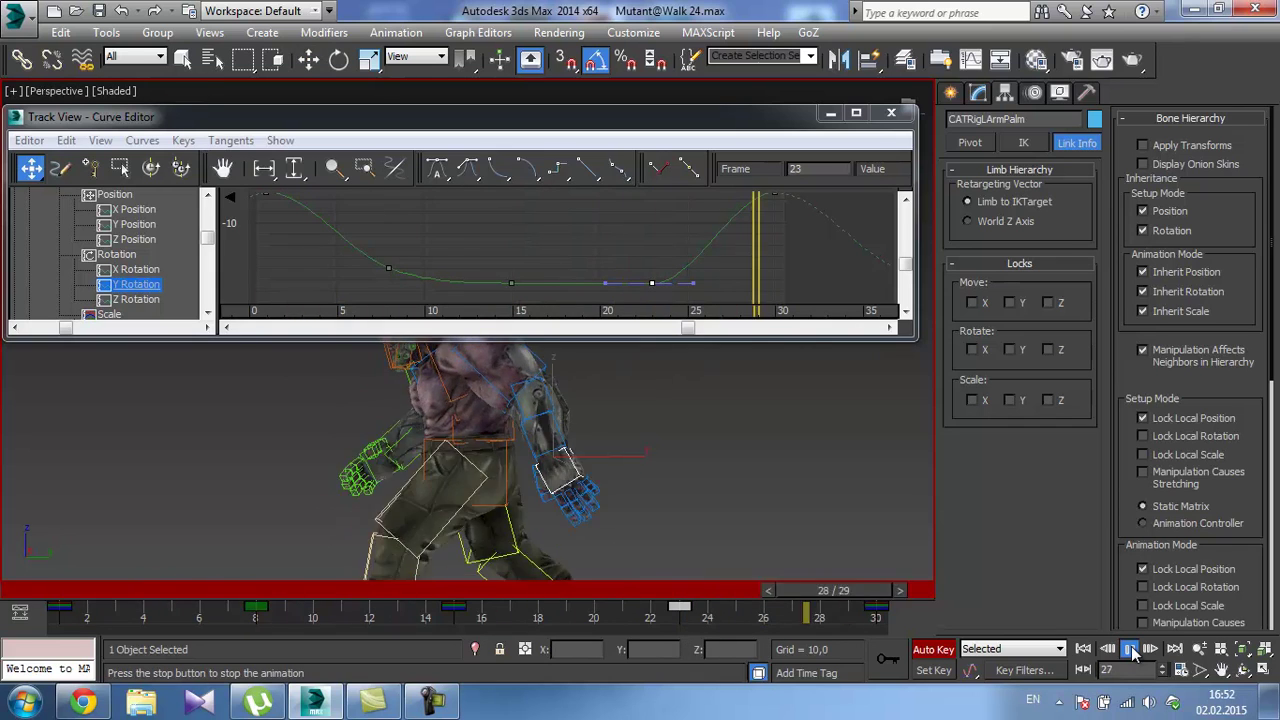
Try the raised left palm Y Rotation key at frame 23 with sloped tangents again, then undo it and play the cycle.
click(1131, 649)
drag(460, 260, 651, 265)
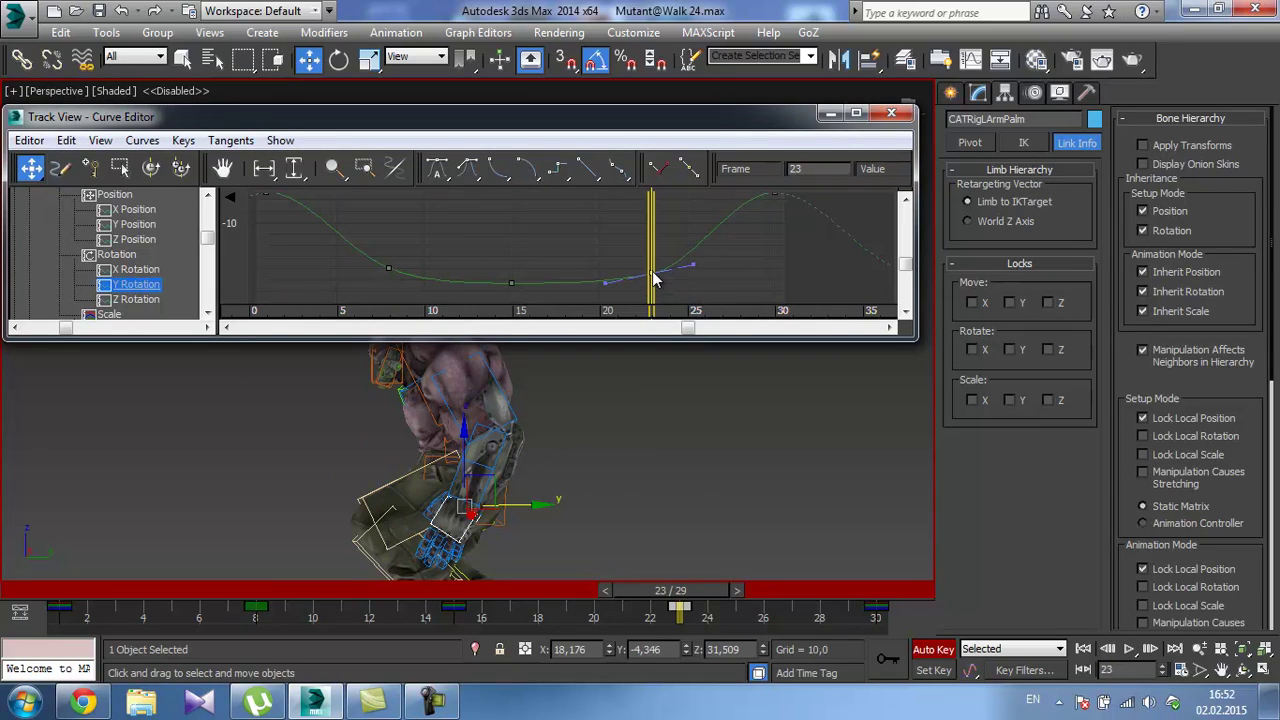
click(680, 598)
key(w)
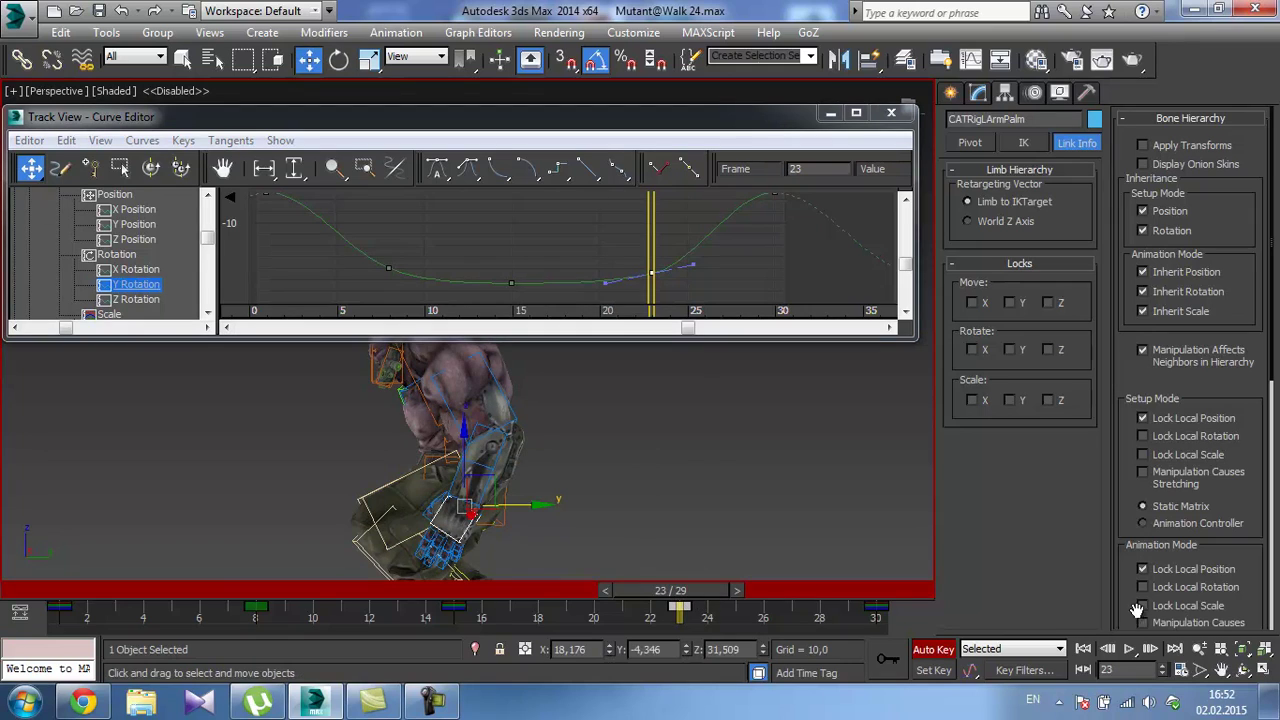
click(1130, 650)
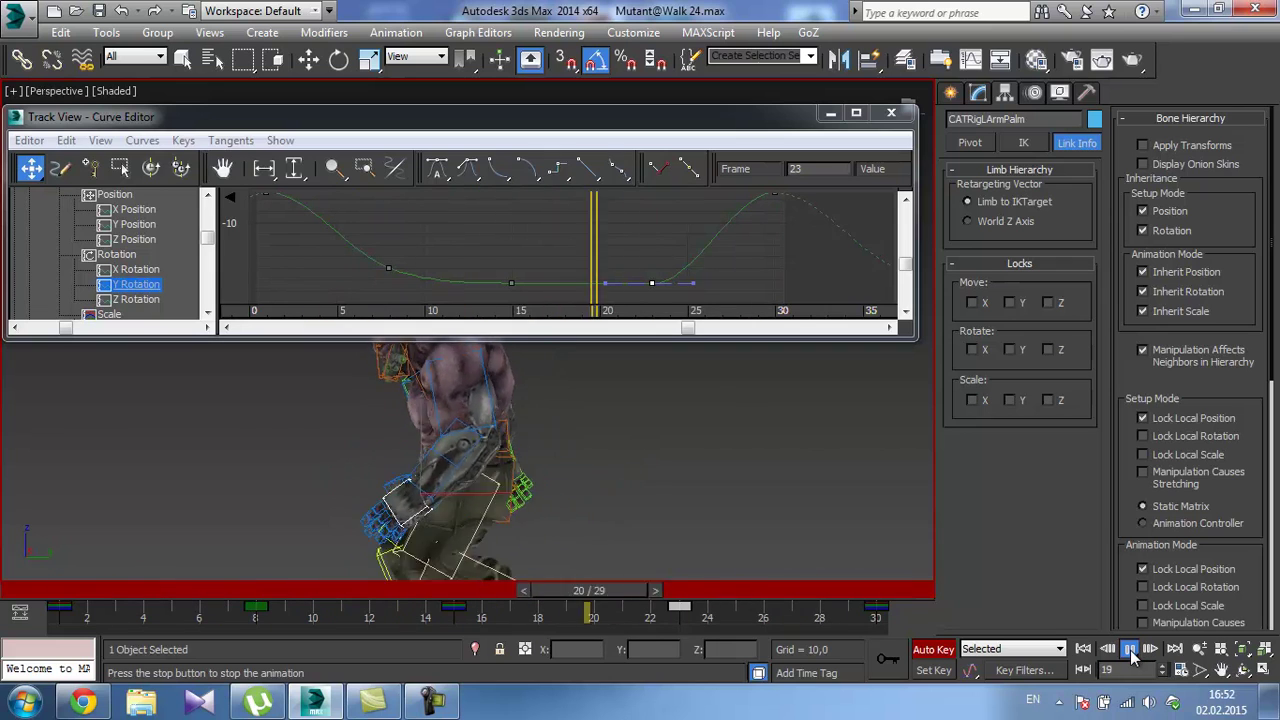
click(1130, 650)
Select the right forearm bone, isolate its Y Rotation curve and slope the tangents at frames 30 and 1, checking the playback.
alt+middle_drag(752, 541, 612, 452)
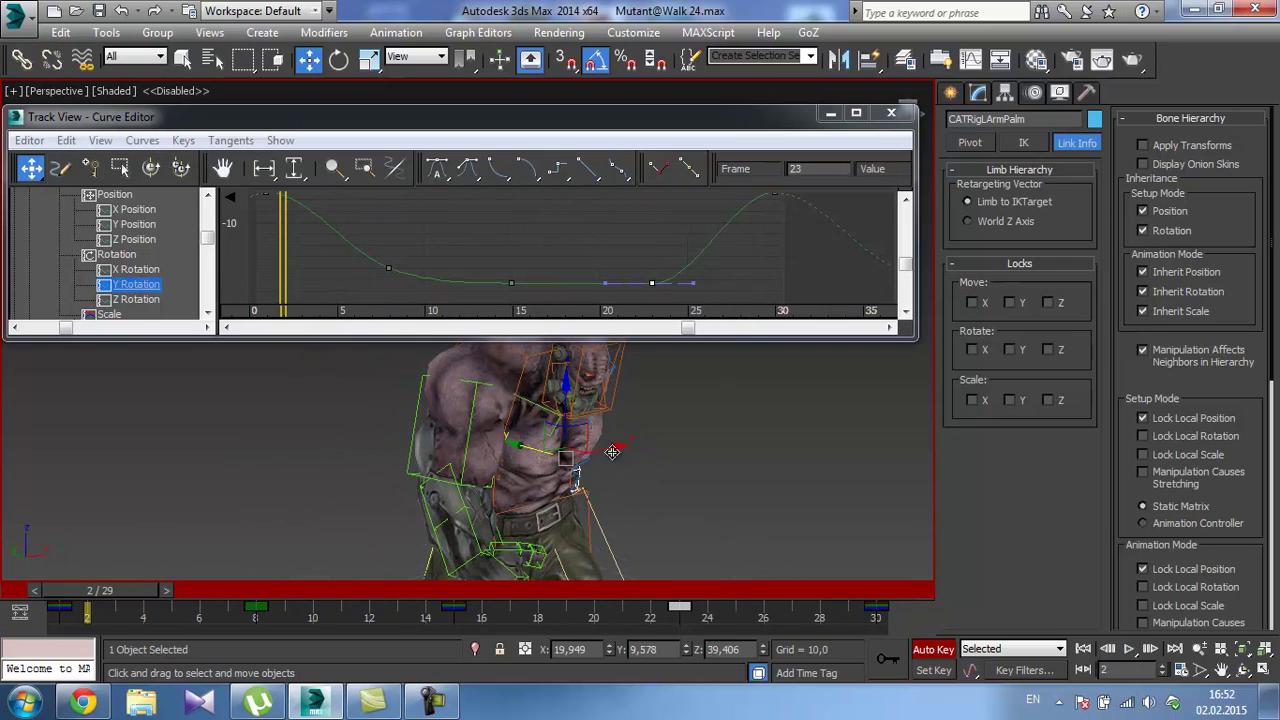
click(458, 494)
click(133, 285)
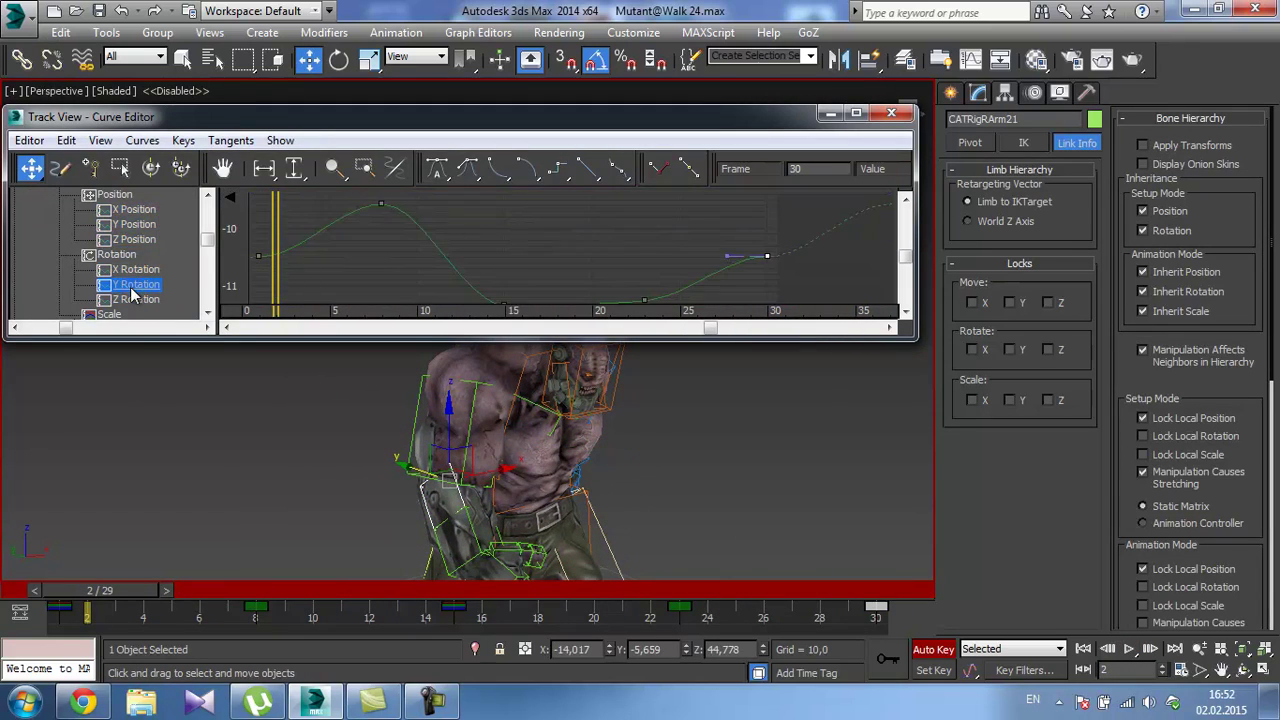
middle_drag(600, 248, 604, 232)
scroll(688, 250, down, 1)
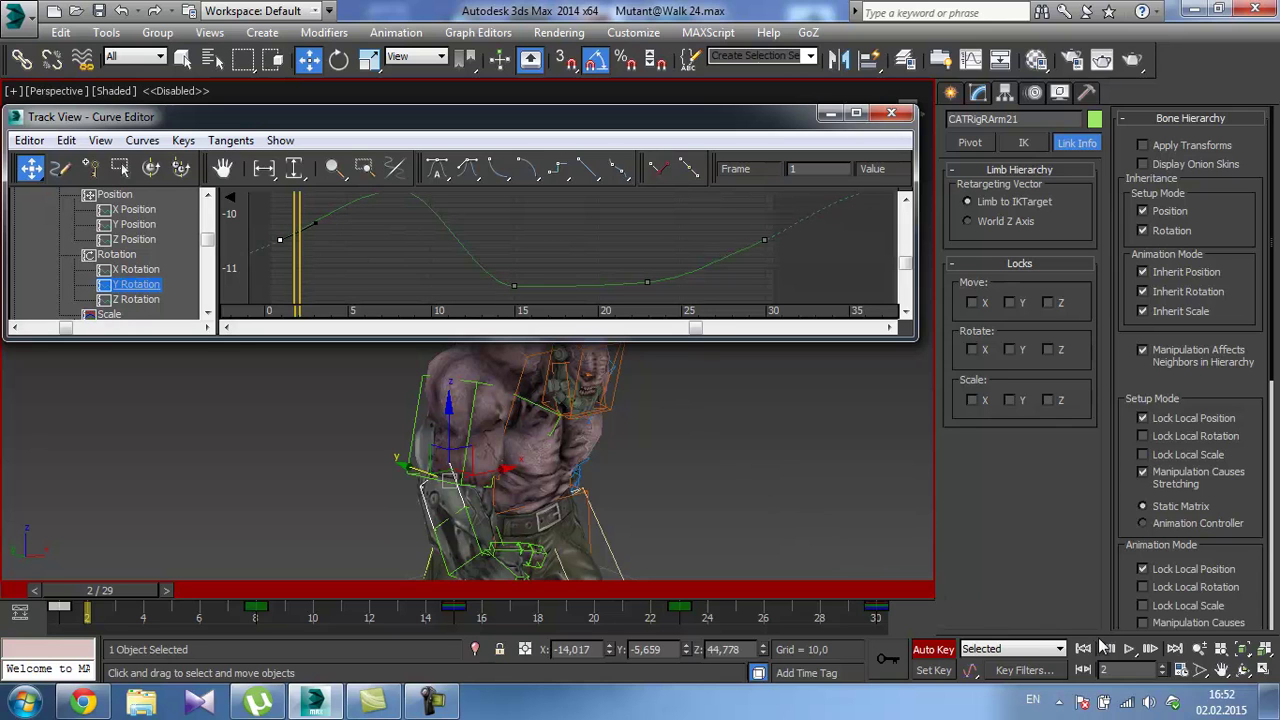
click(1128, 649)
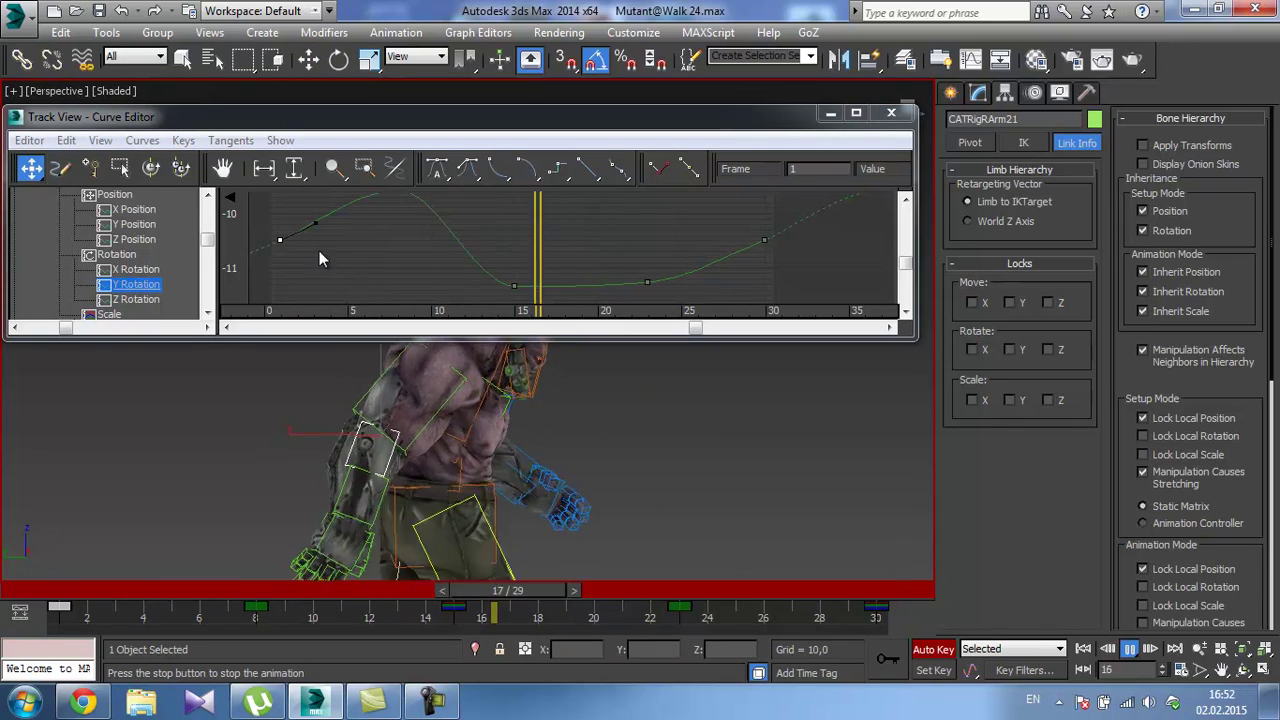
scroll(546, 436, down, 3)
middle_drag(546, 436, 533, 432)
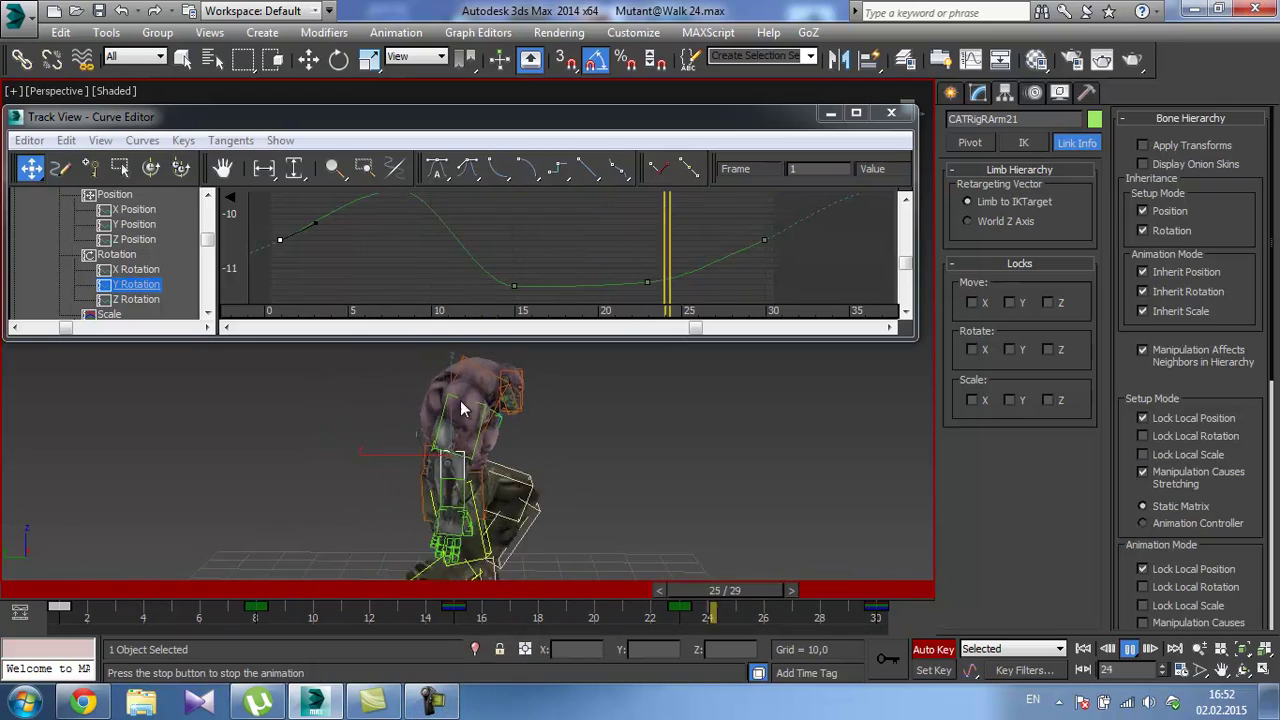
middle_drag(497, 229, 493, 209)
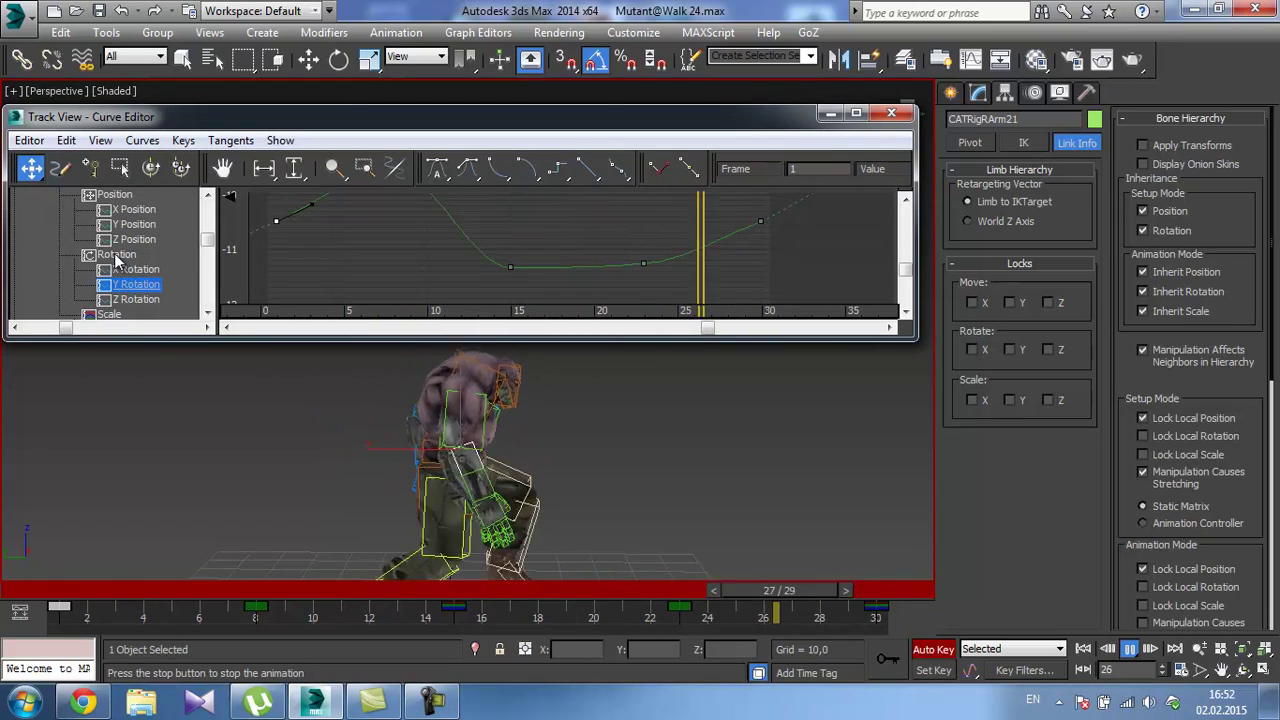
click(1130, 650)
Save the scene as the incremented copy Mutant@Walk 25.max.
click(17, 10)
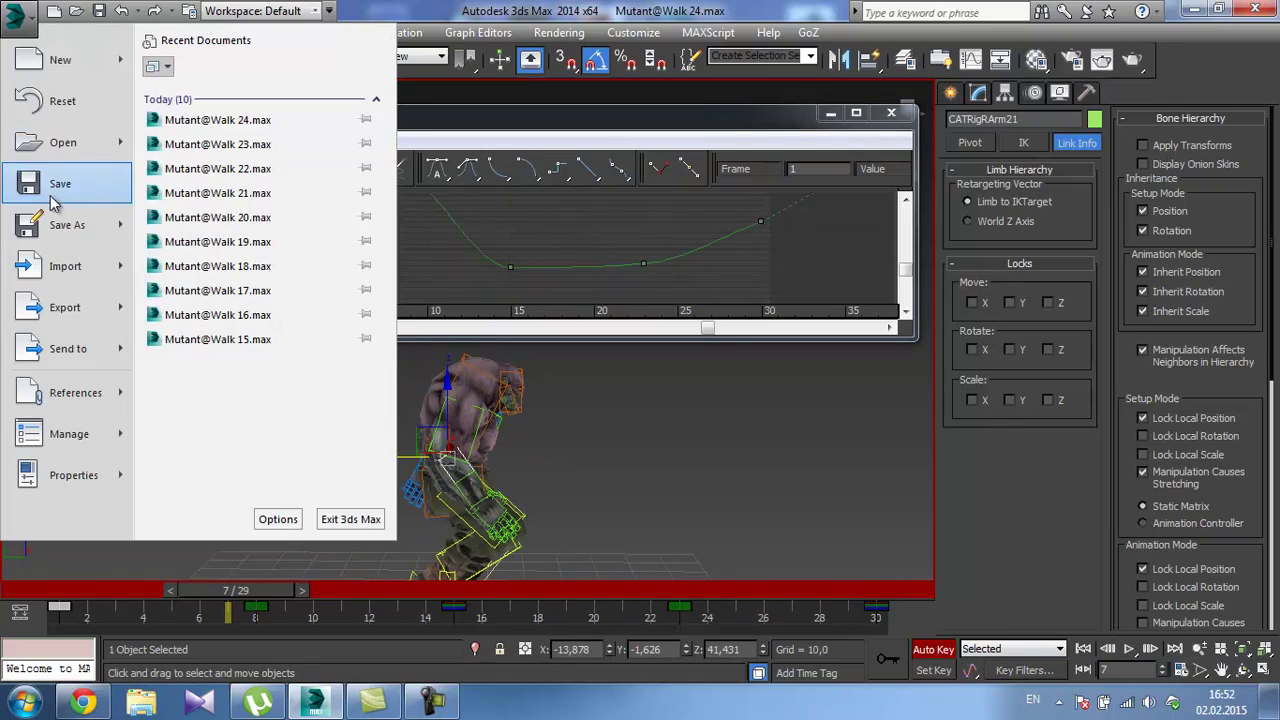
click(40, 180)
click(792, 541)
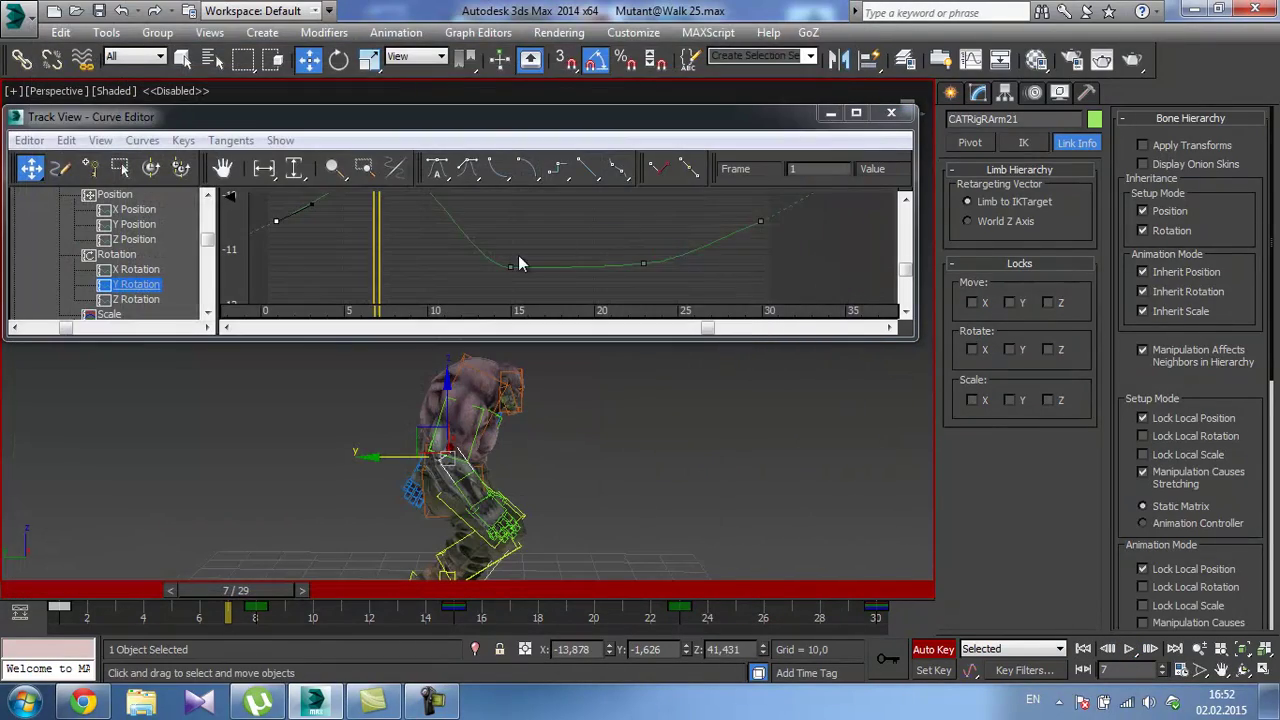
Slope the tangents of the right forearm's Y Rotation keys at frames 15 and 23 to round the curve's low section.
scroll(542, 274, up, 3)
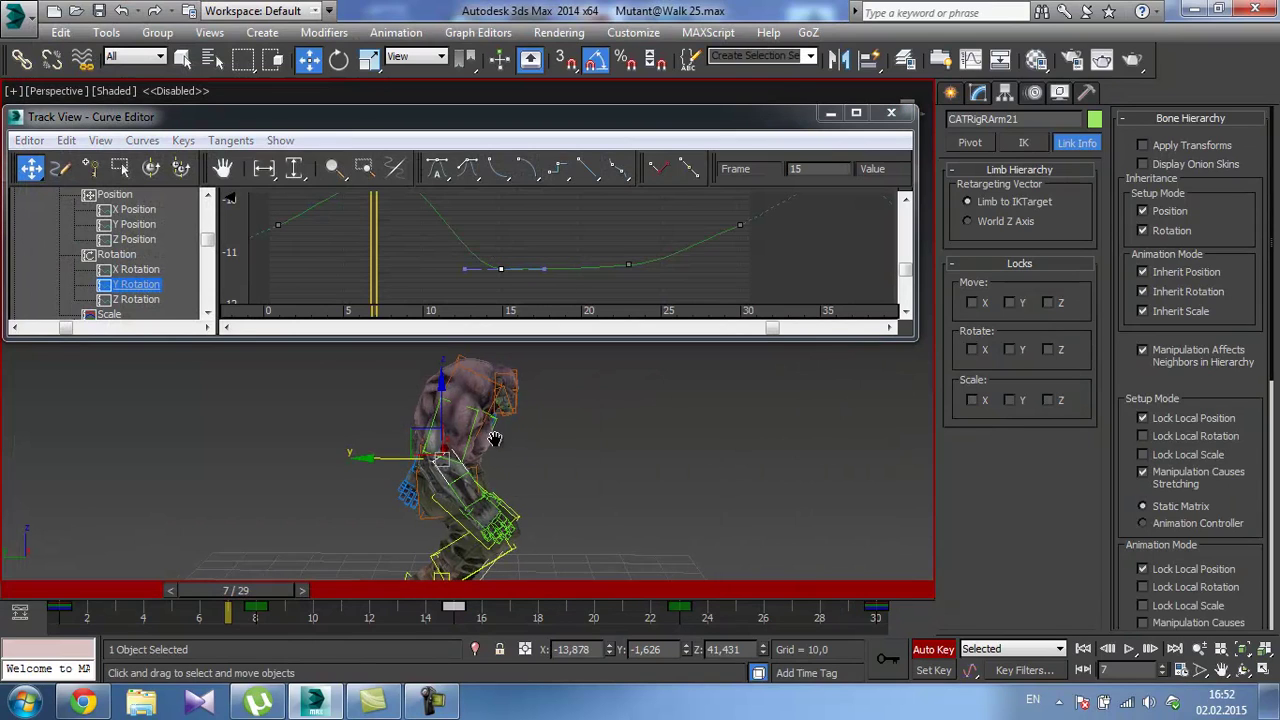
drag(547, 268, 570, 281)
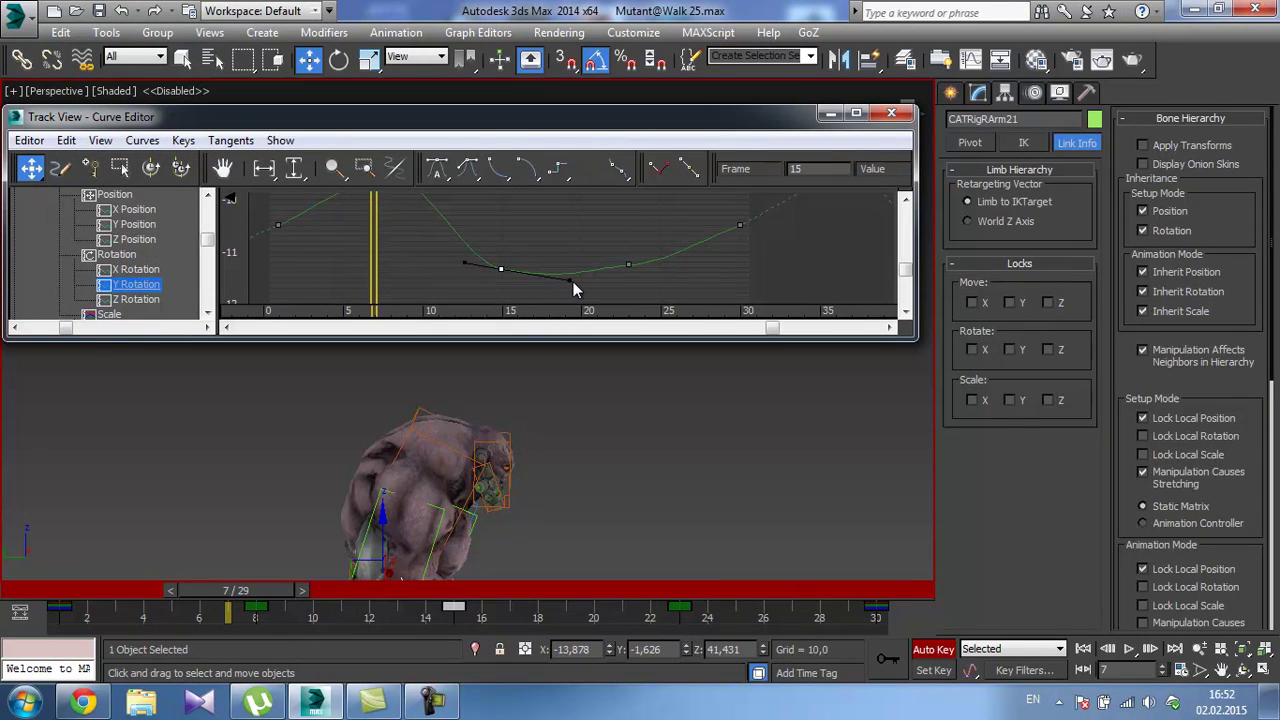
click(448, 706)
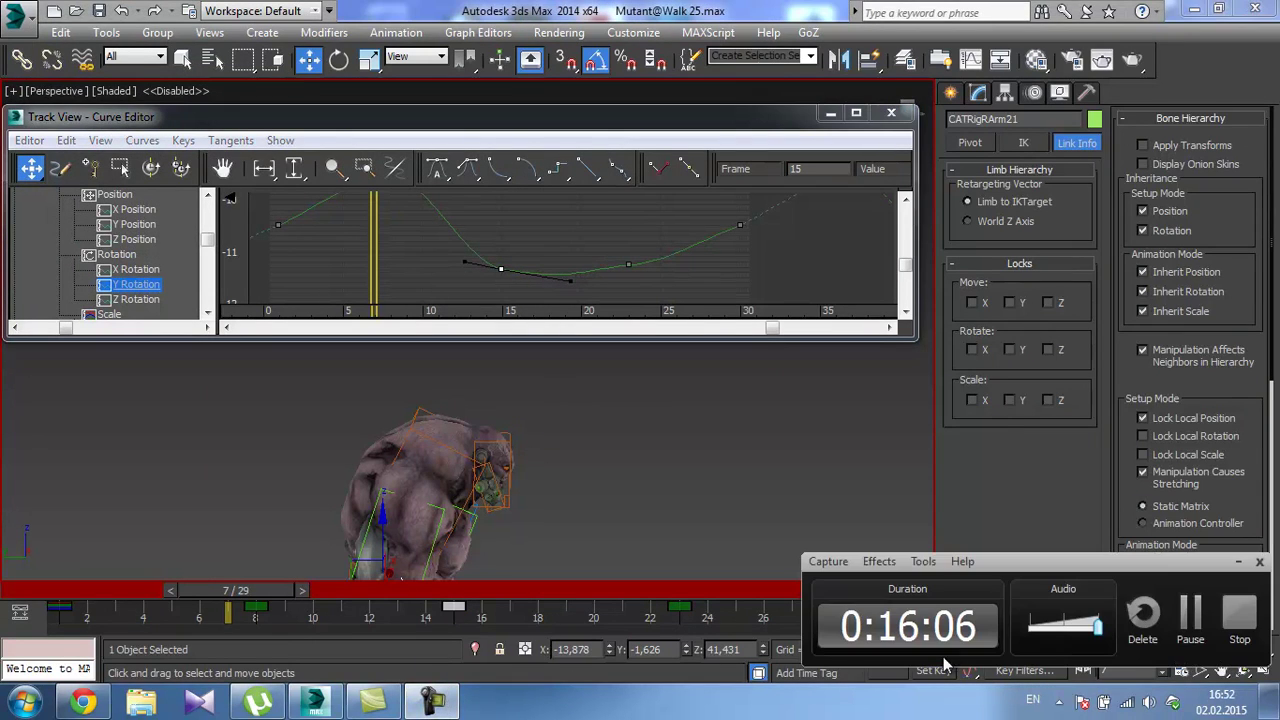
click(1190, 640)
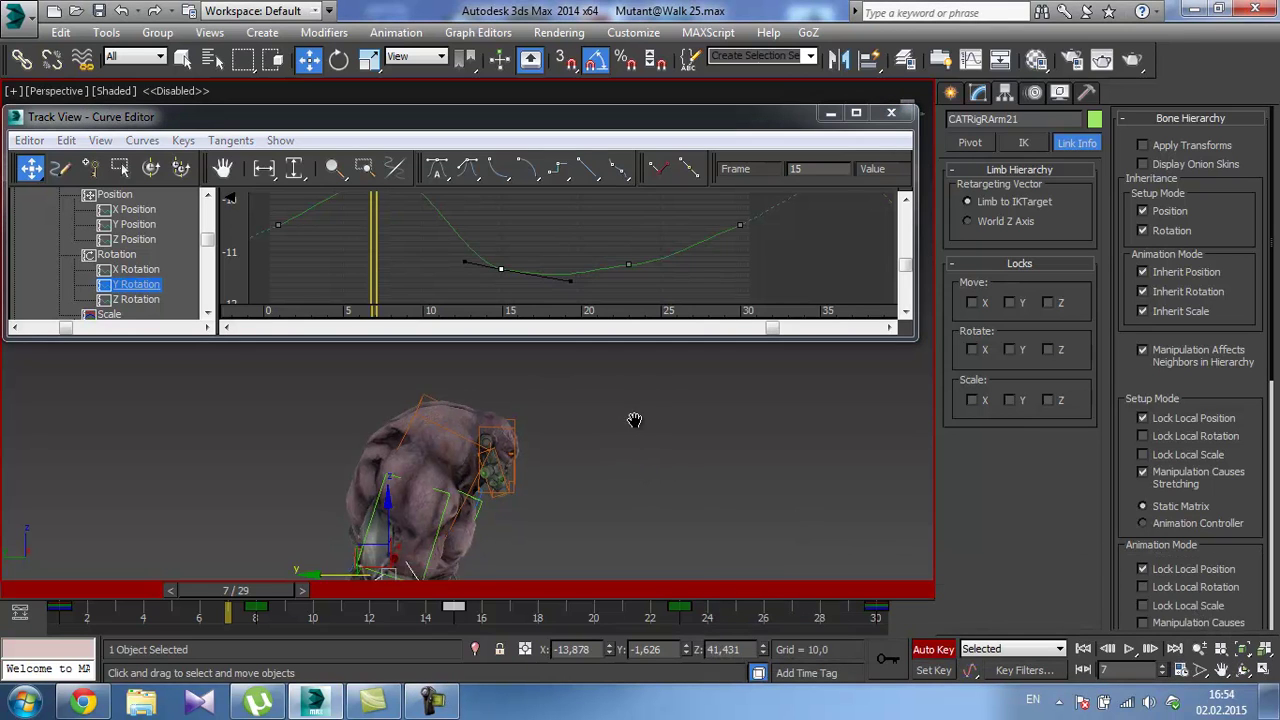
middle_drag(635, 420, 557, 376)
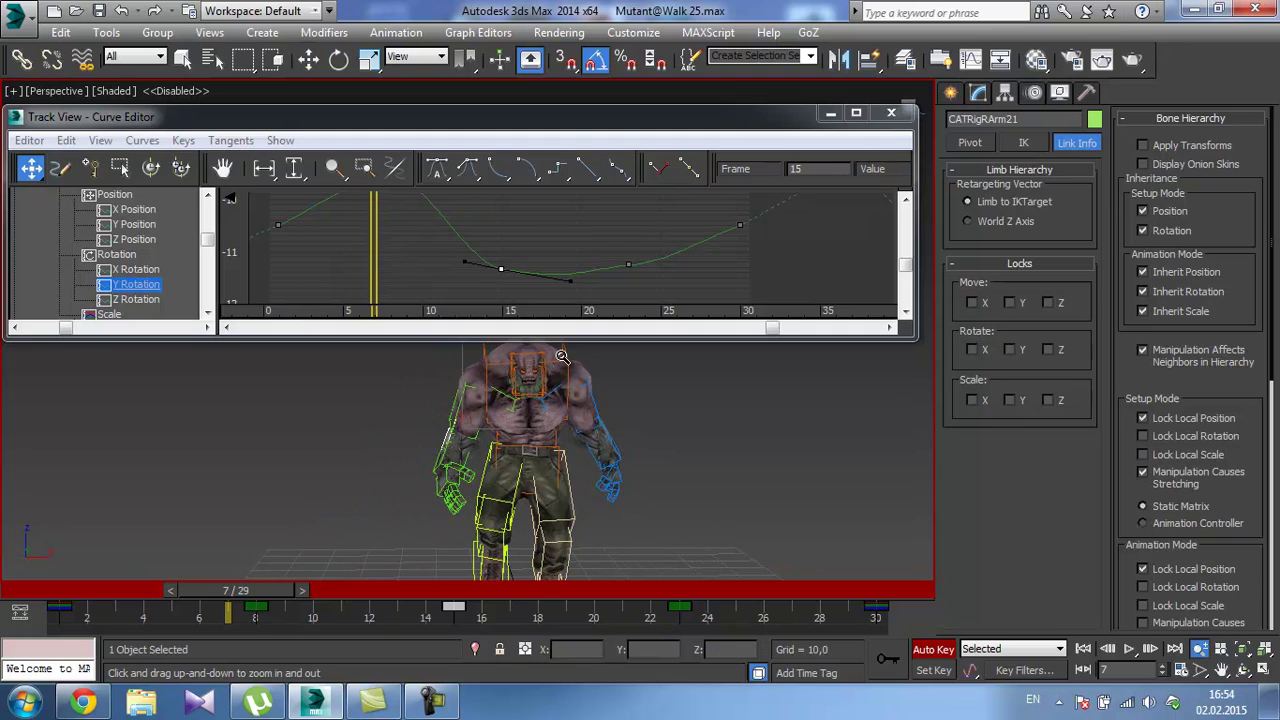
scroll(562, 356, up, 4)
middle_drag(618, 249, 615, 235)
click(626, 250)
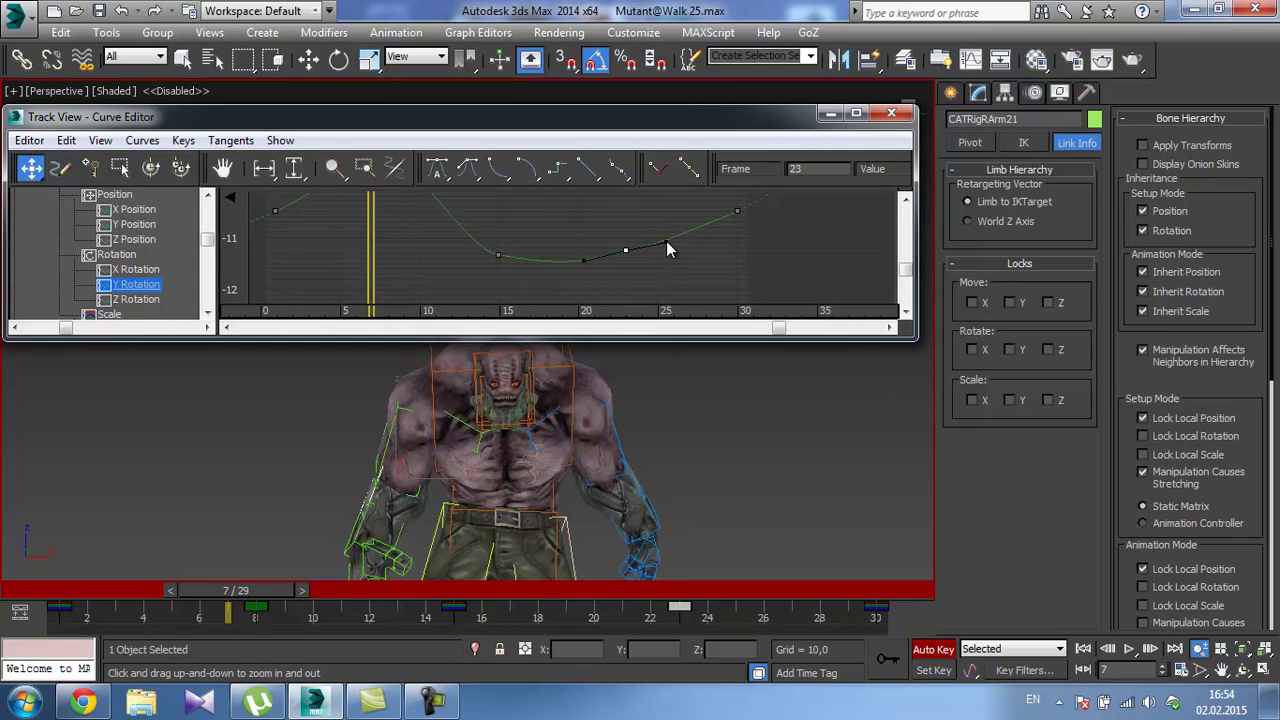
Isolate the right forearm's X Rotation curve and set smooth tangents on its keys at frames 30 and 1, checking the motion in playback.
click(135, 269)
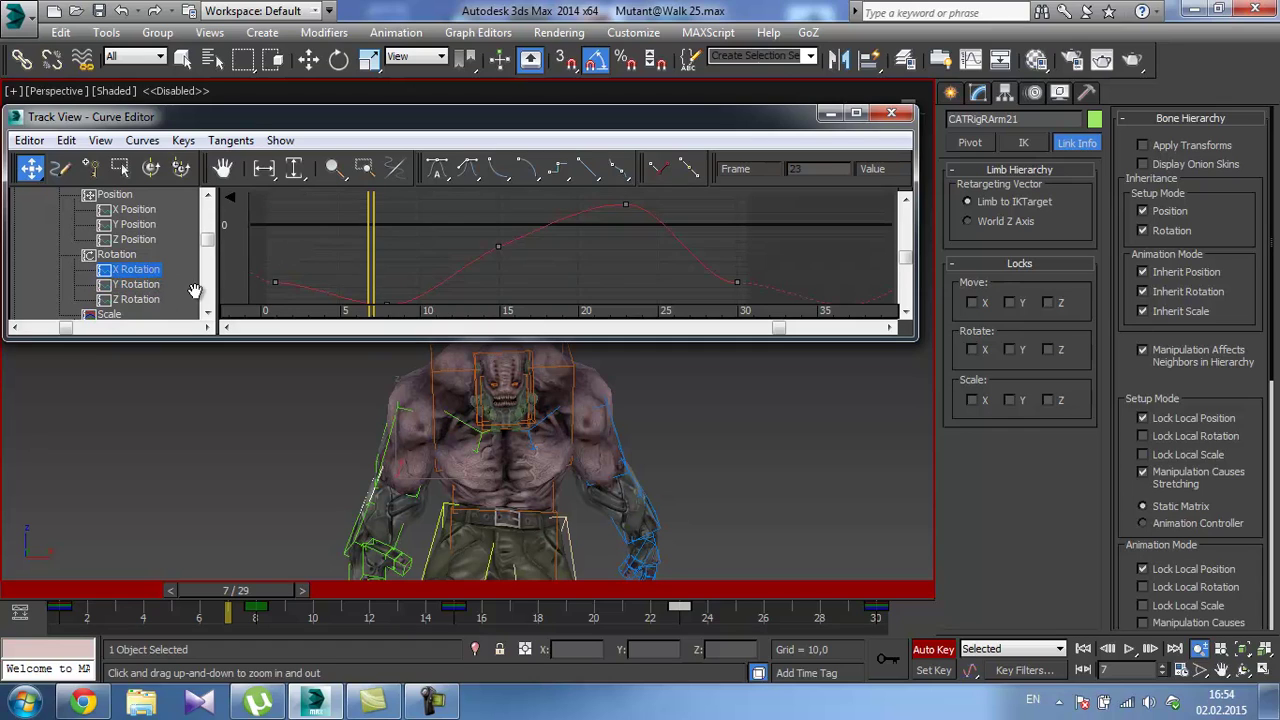
middle_drag(329, 269, 350, 238)
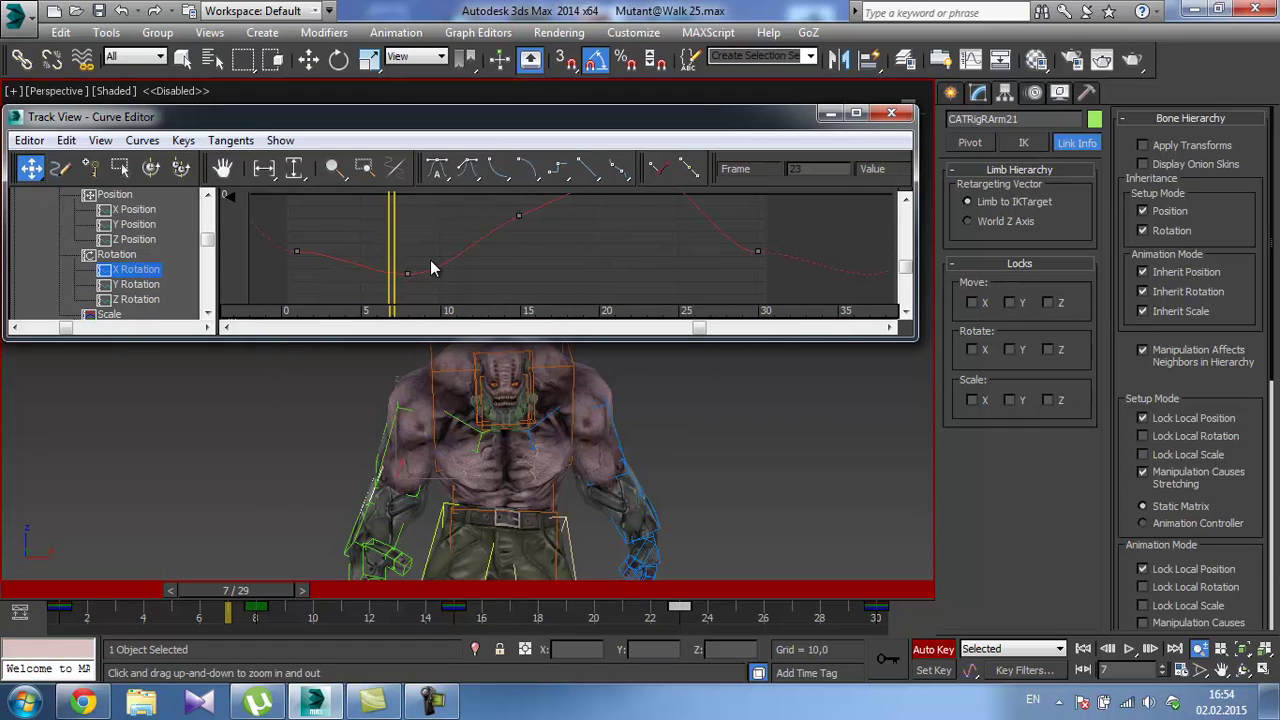
middle_drag(440, 250, 441, 261)
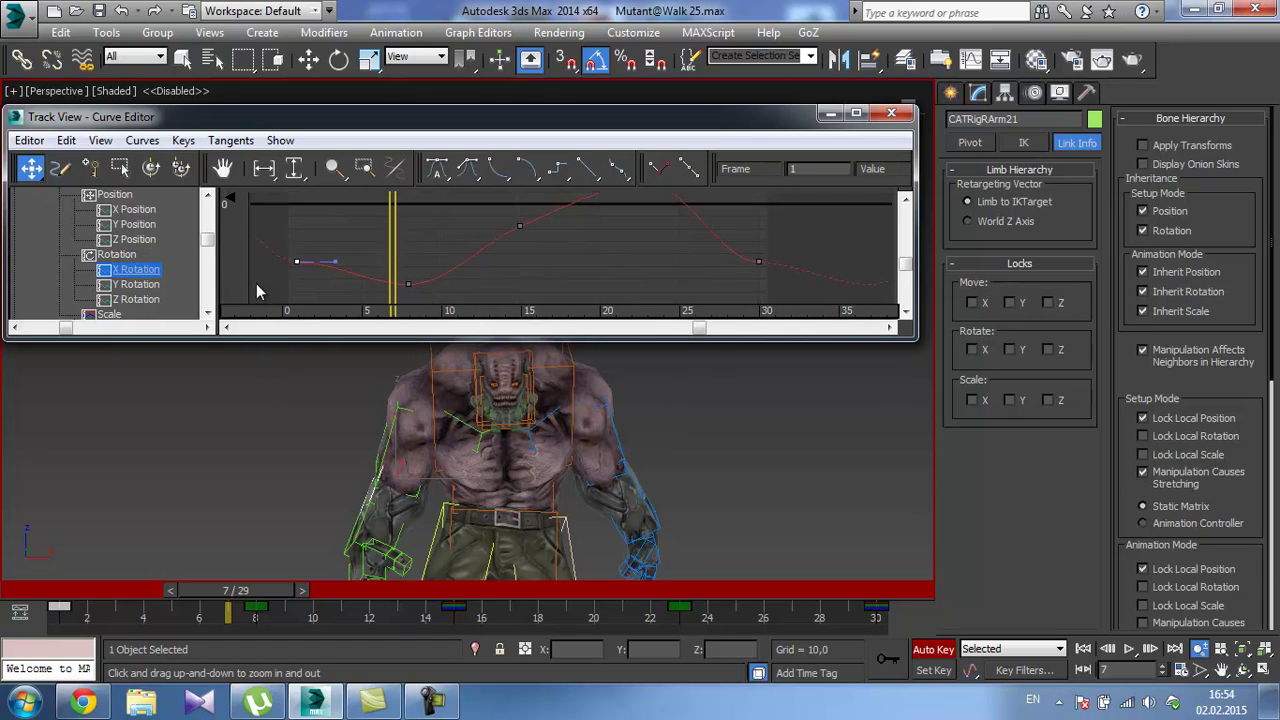
middle_drag(613, 236, 571, 258)
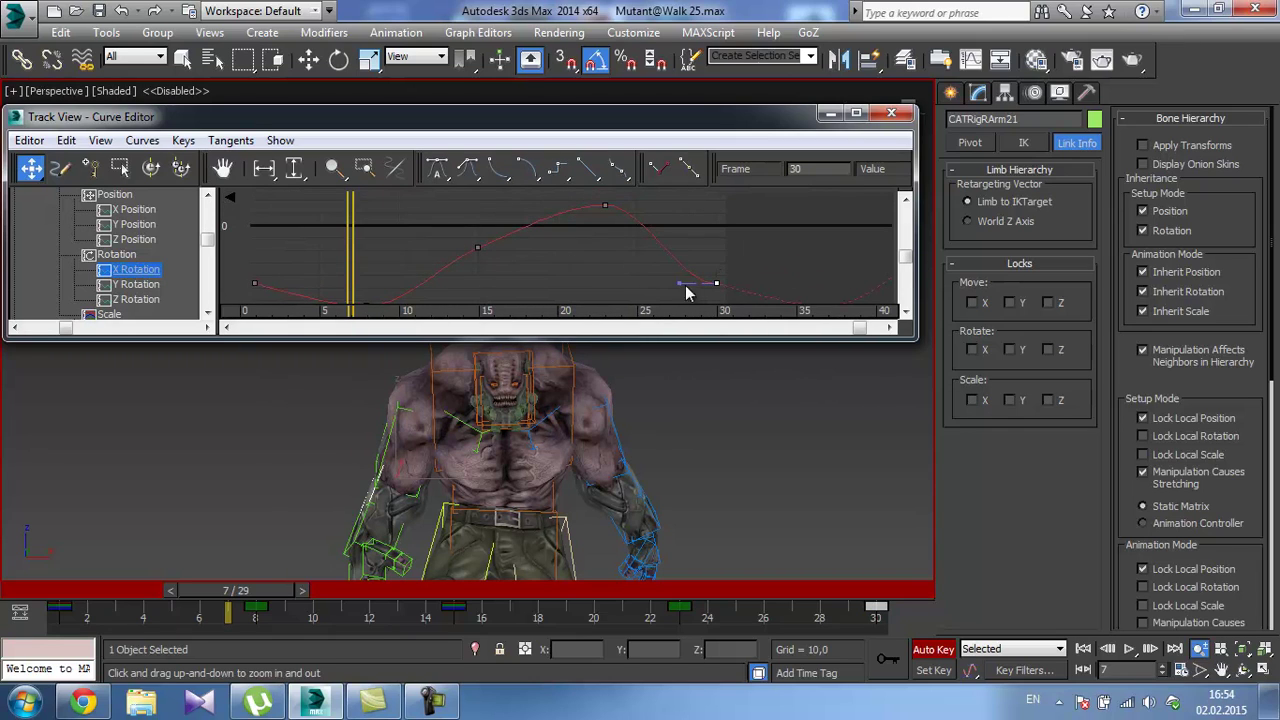
drag(681, 284, 673, 268)
click(618, 168)
middle_drag(268, 251, 414, 237)
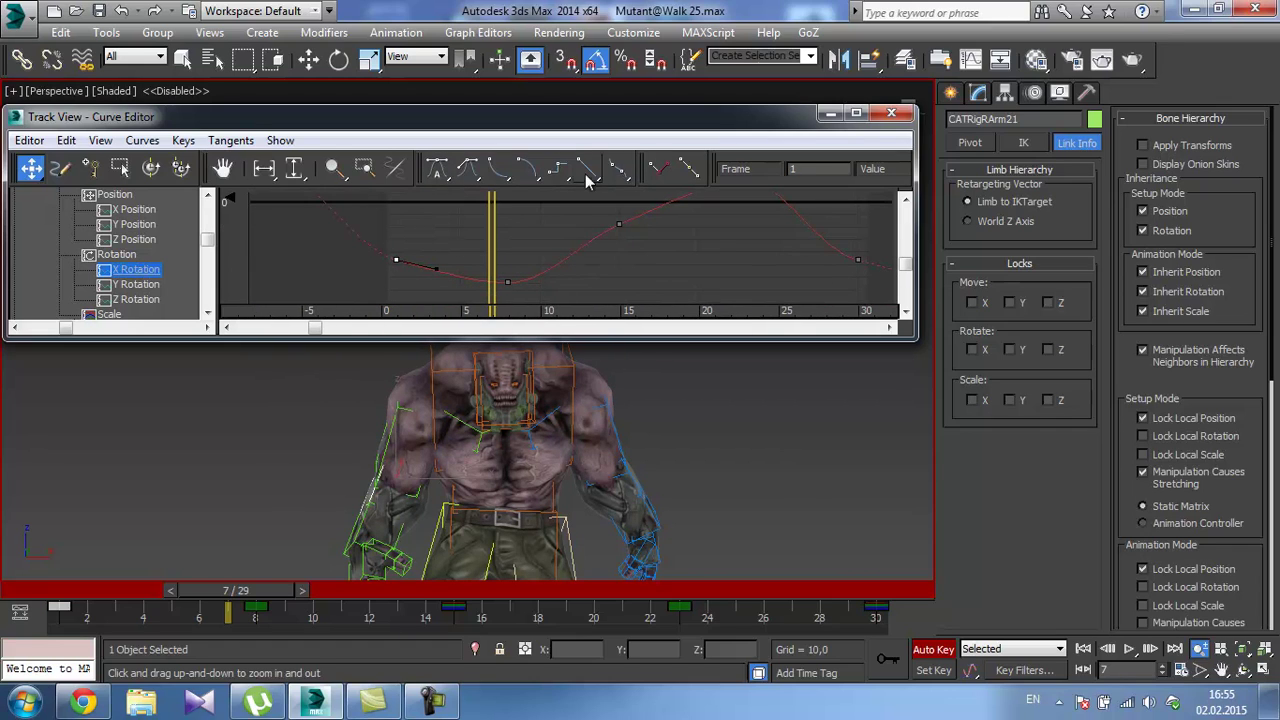
click(620, 170)
click(1129, 649)
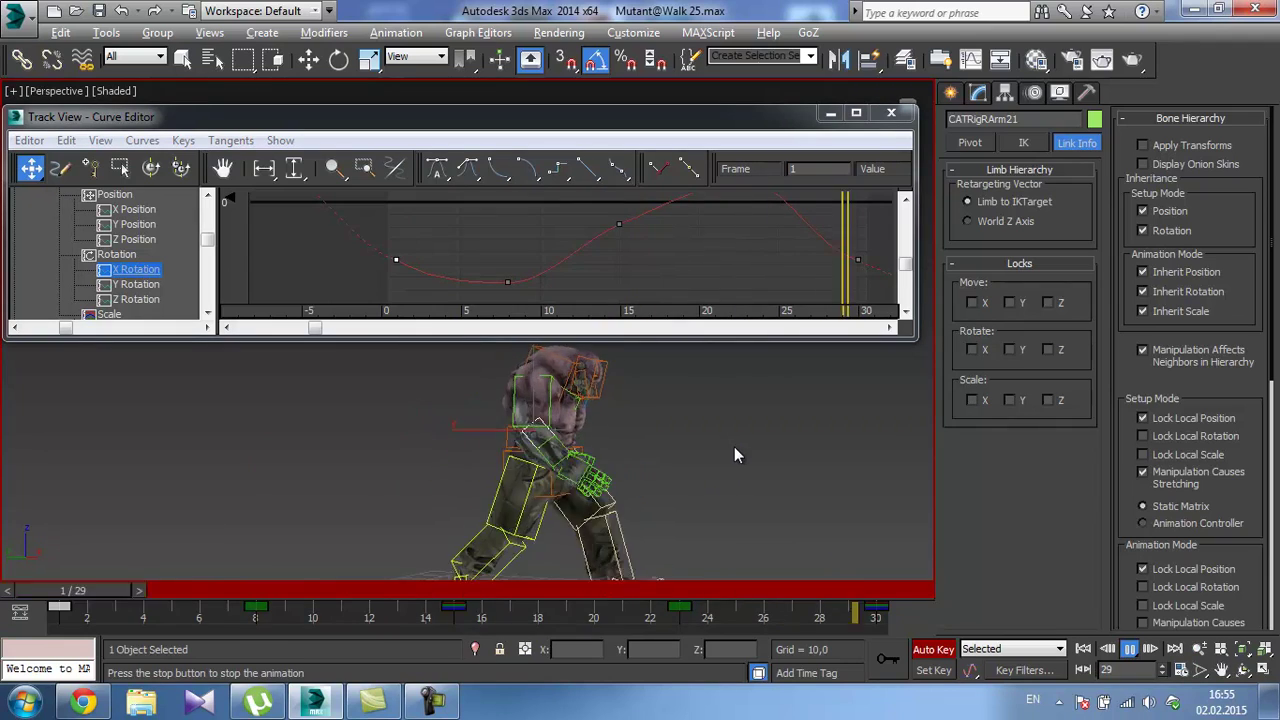
alt+middle_drag(734, 446, 635, 443)
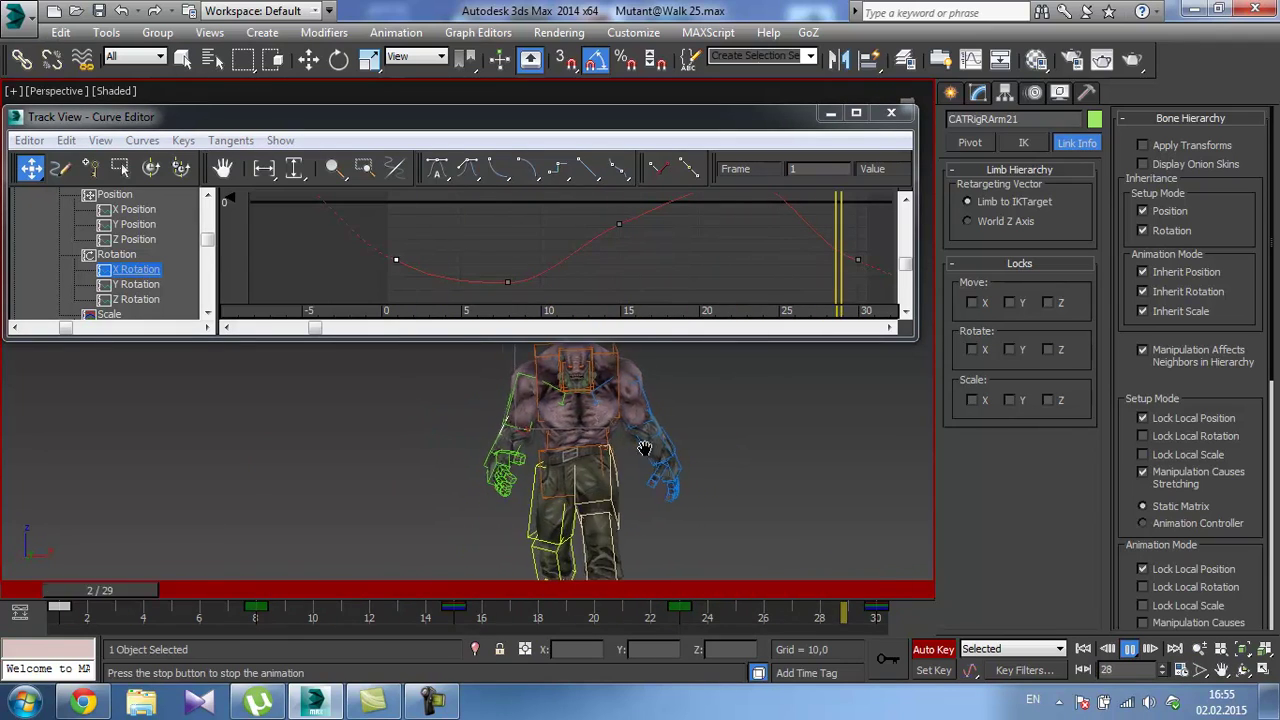
click(1129, 649)
Close the Curve Editor and turn off Auto Key.
click(893, 117)
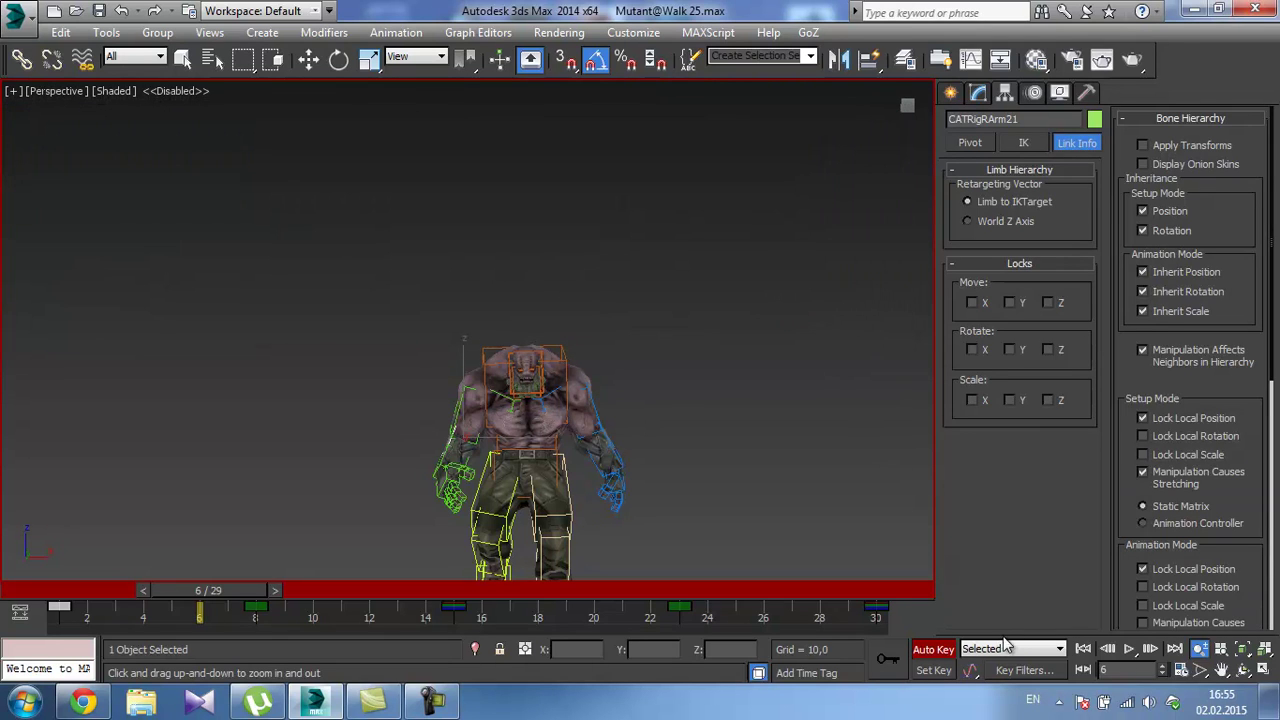
click(945, 650)
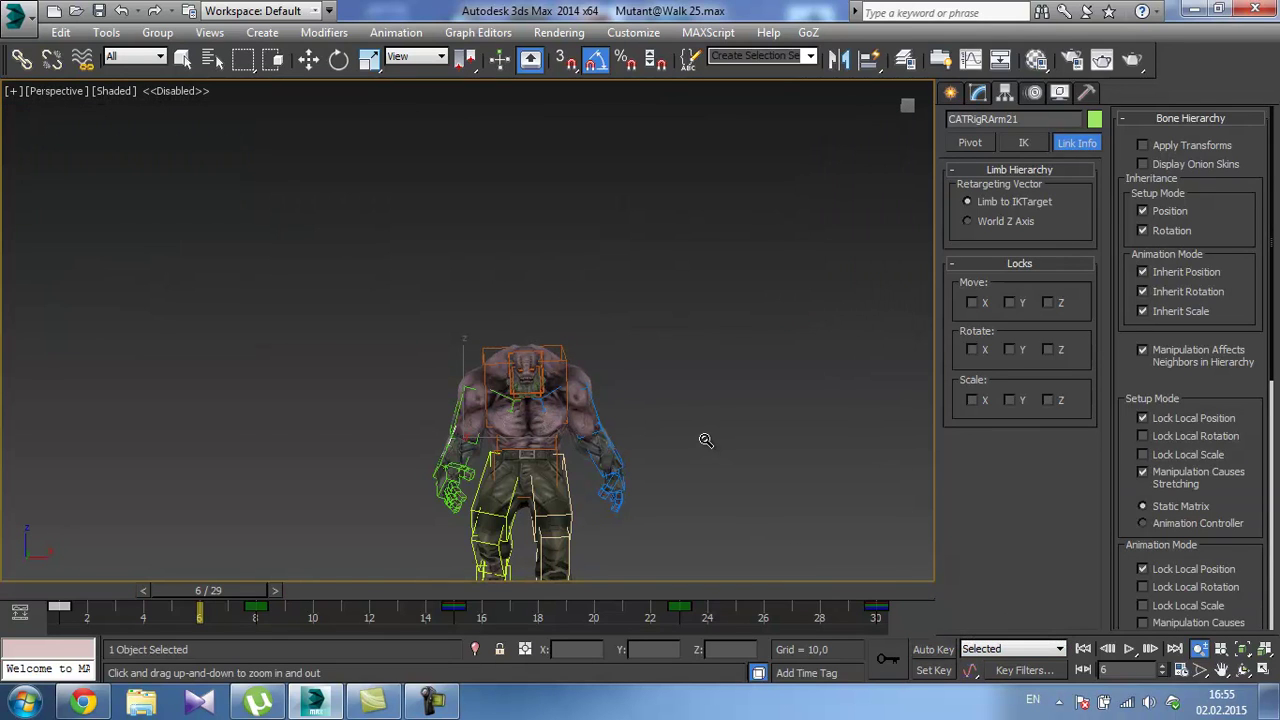
scroll(705, 440, up, 5)
scroll(698, 333, down, 6)
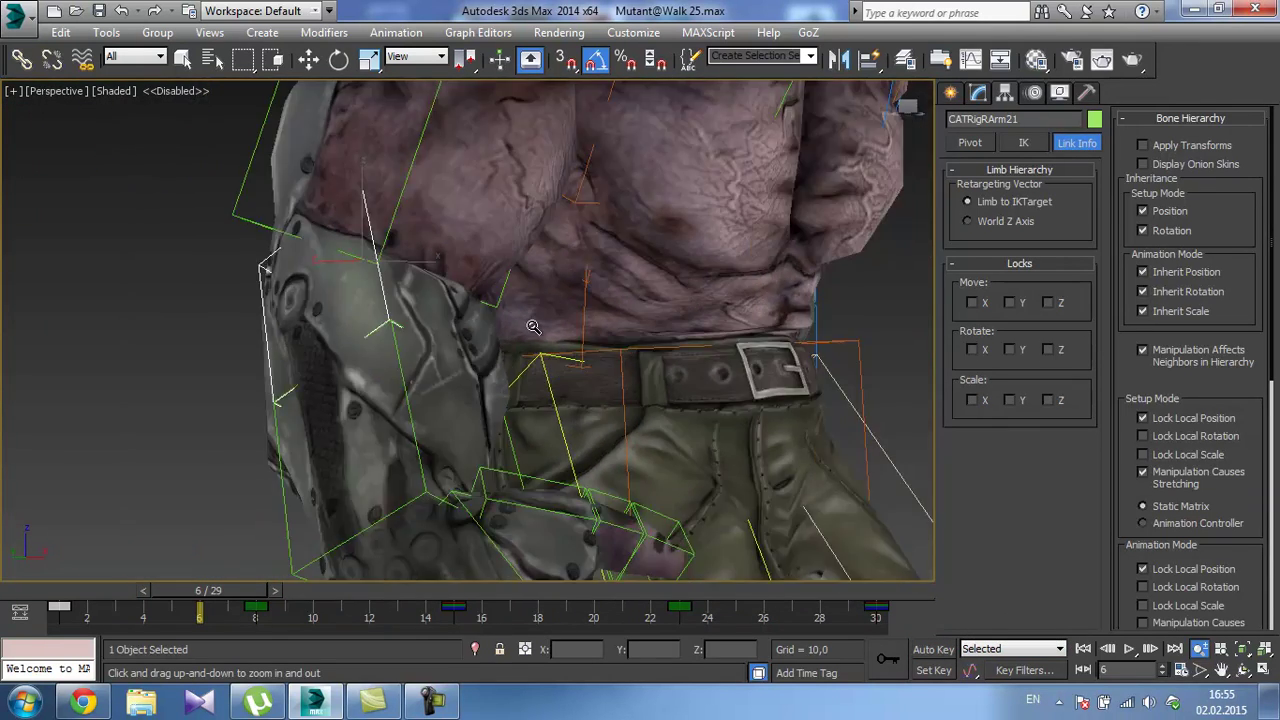
Hide the Rigg layer to leave only the mutant's mesh in view.
click(903, 62)
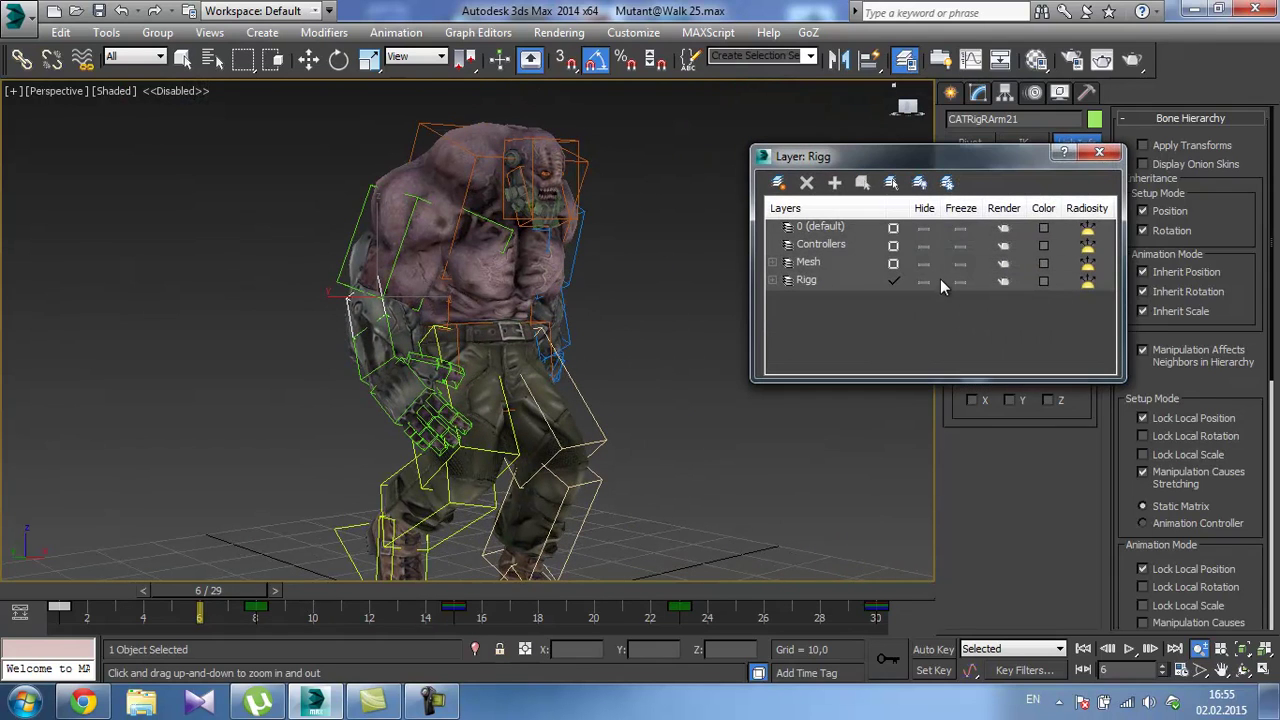
click(924, 281)
click(1099, 152)
alt+middle_drag(730, 210, 591, 217)
Save the scene as the incremented copy Mutant@Walk 26.max.
click(14, 12)
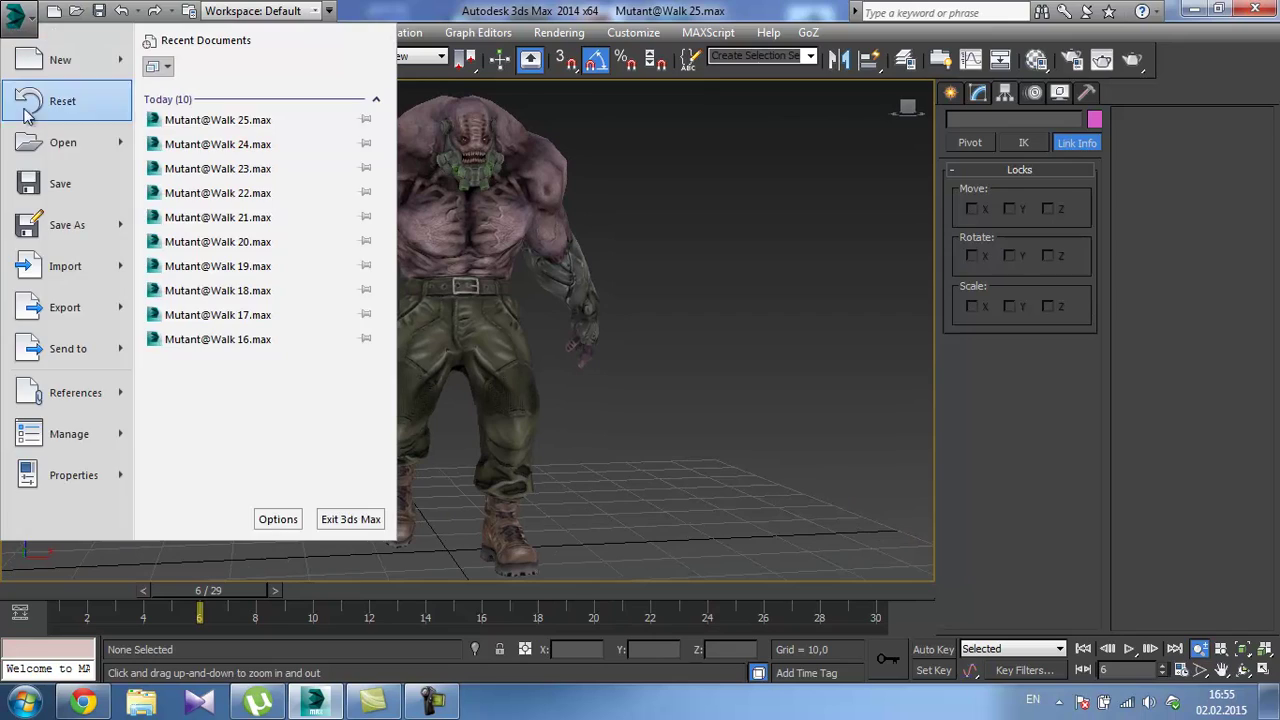
click(40, 223)
click(743, 542)
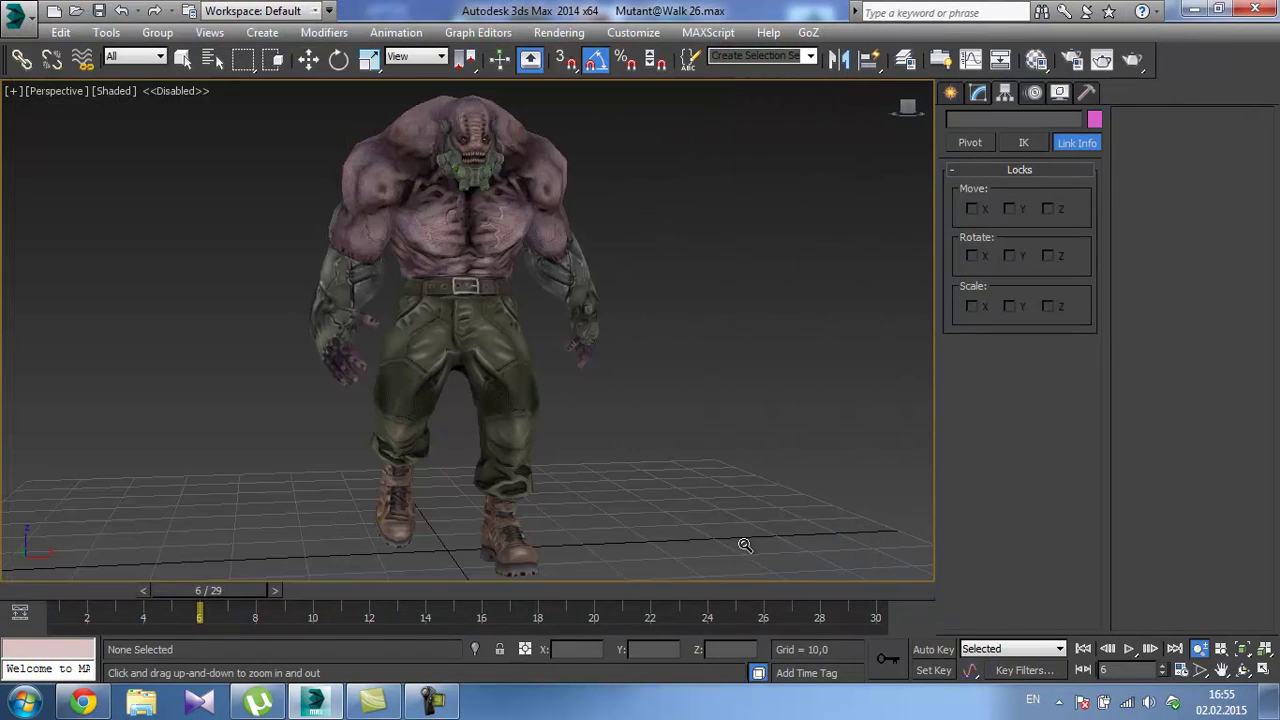
Play the walk cycle and review it from the front, side and back, then stop playback and turn Auto Key on.
click(1129, 648)
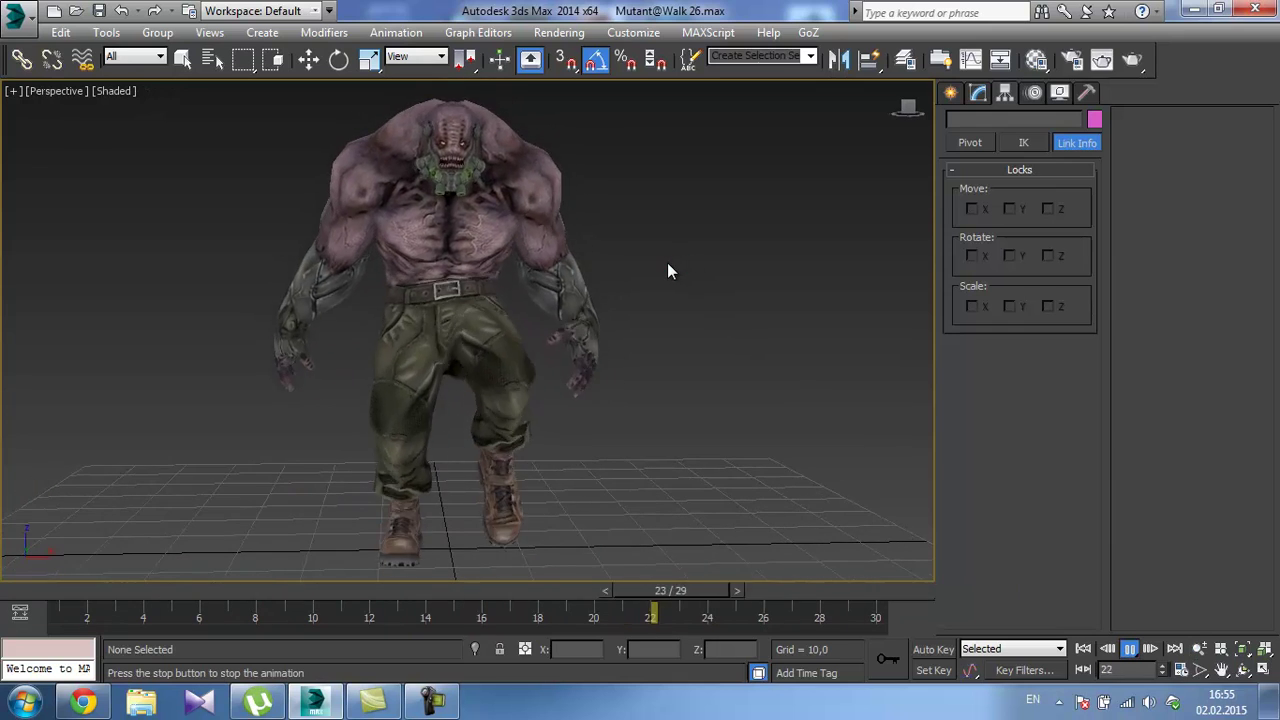
alt+middle_drag(668, 264, 462, 331)
scroll(762, 273, down, 3)
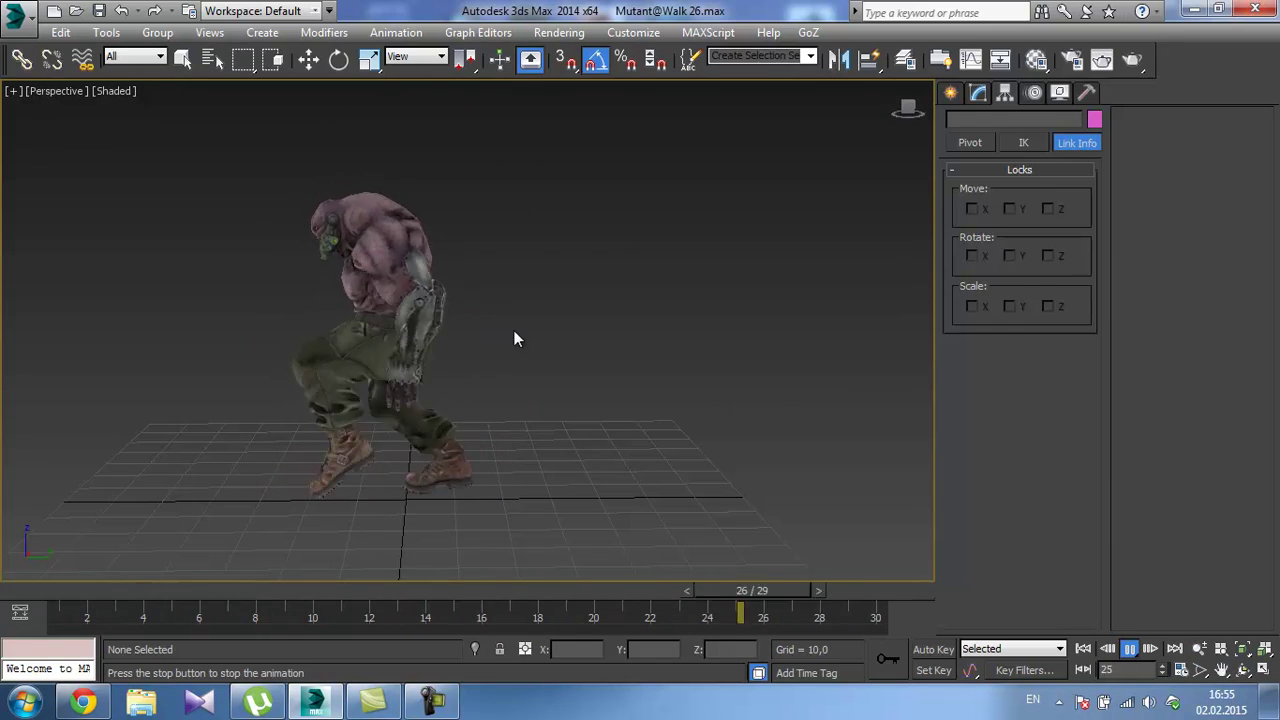
alt+middle_drag(543, 334, 434, 299)
scroll(434, 288, down, 2)
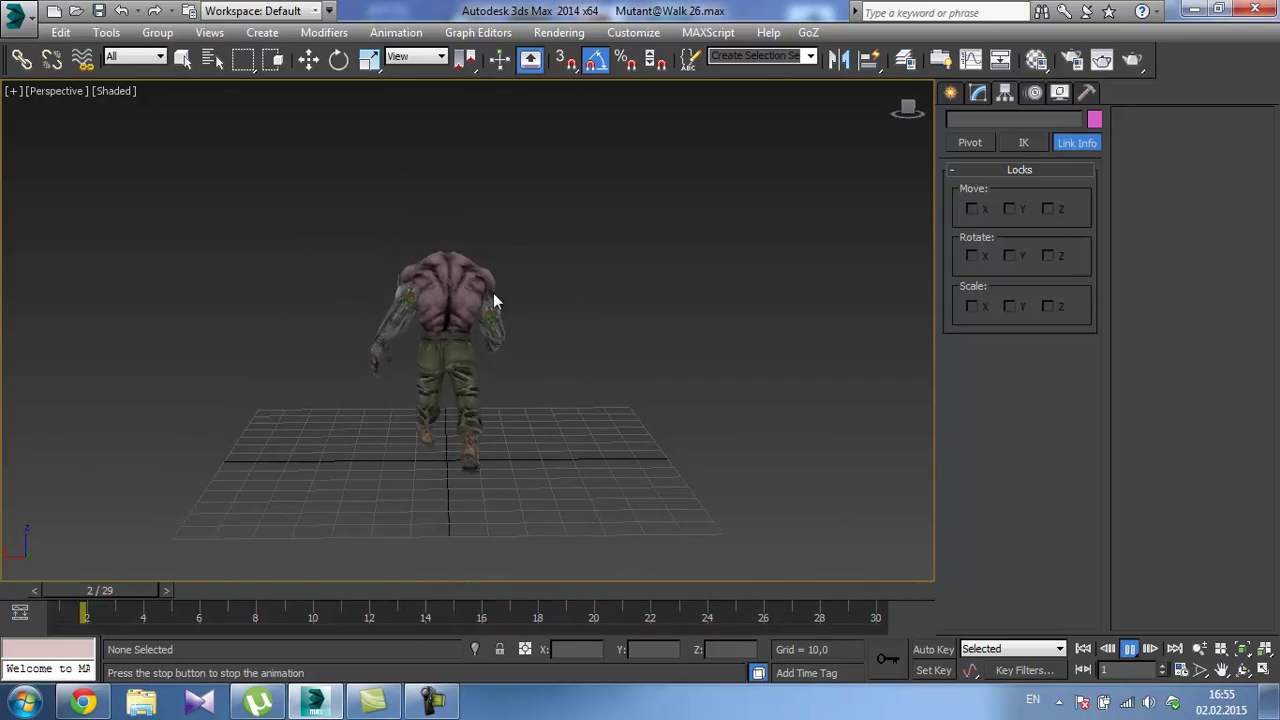
scroll(429, 300, up, 2)
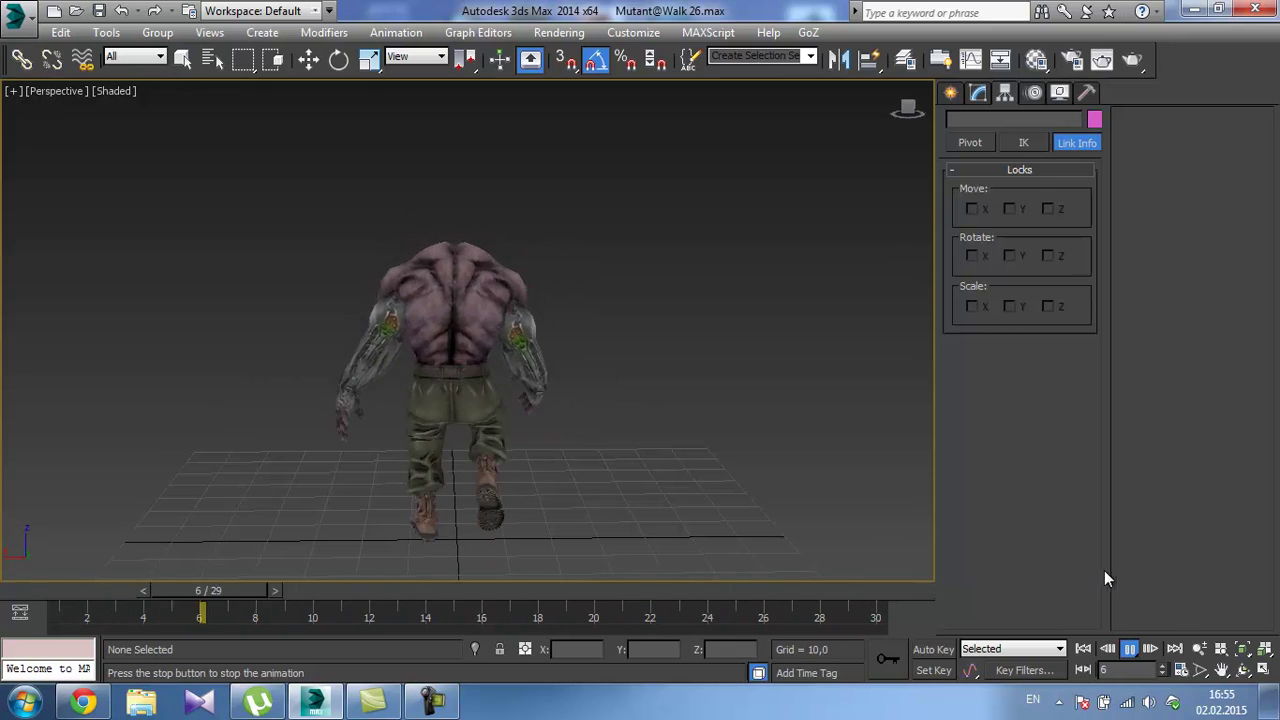
click(1129, 650)
click(939, 651)
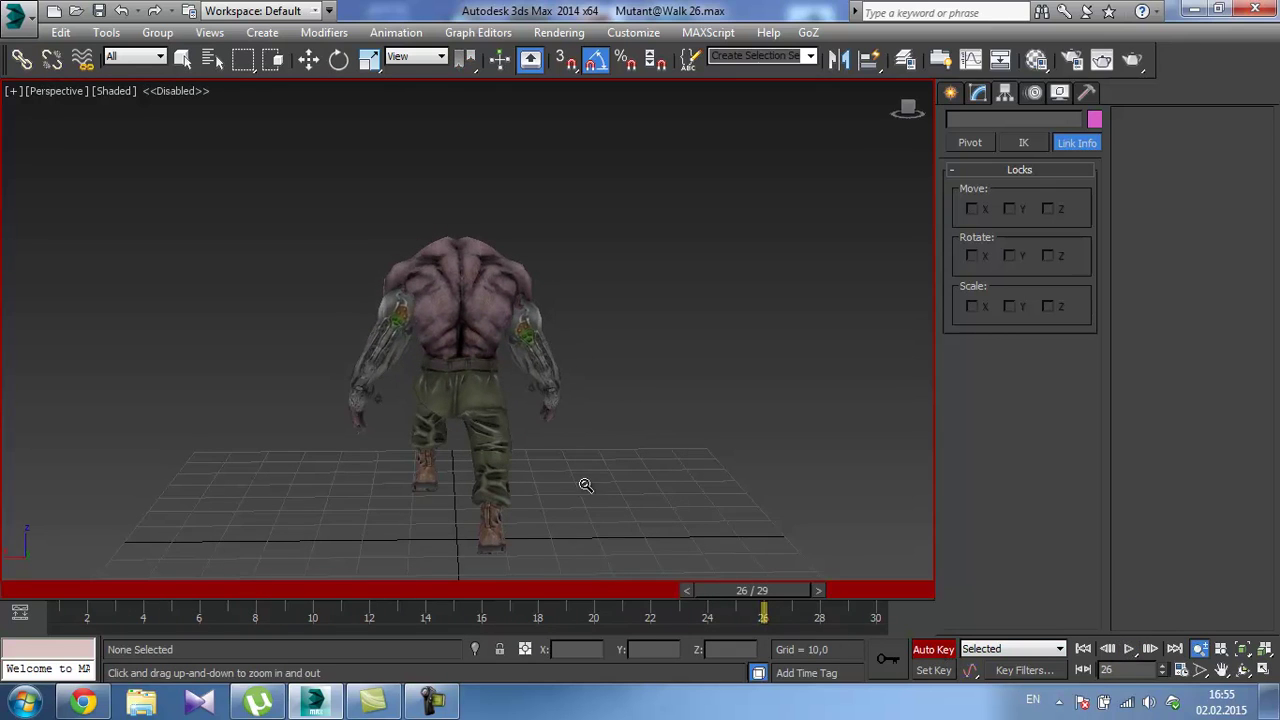
Unhide the Rigg layer, select all objects and copy the keys at frame 1 onto frame 30.
click(905, 59)
click(924, 281)
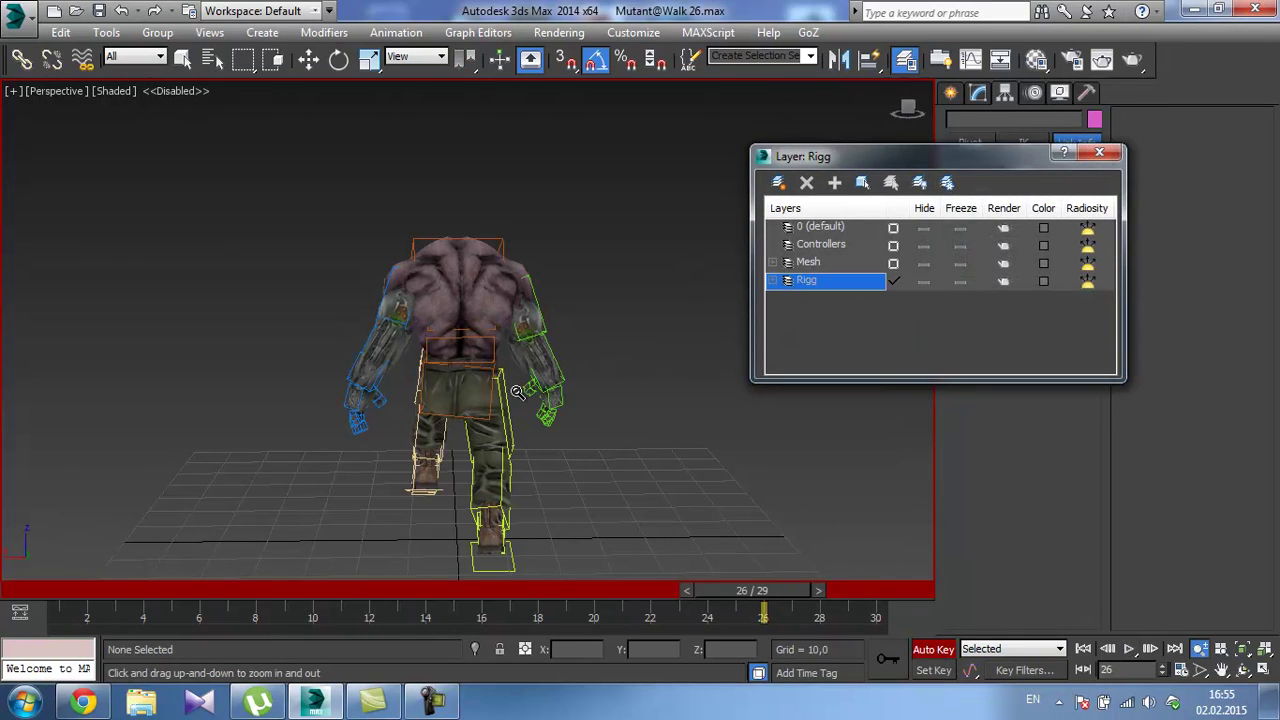
key(ctrl+a)
click(85, 614)
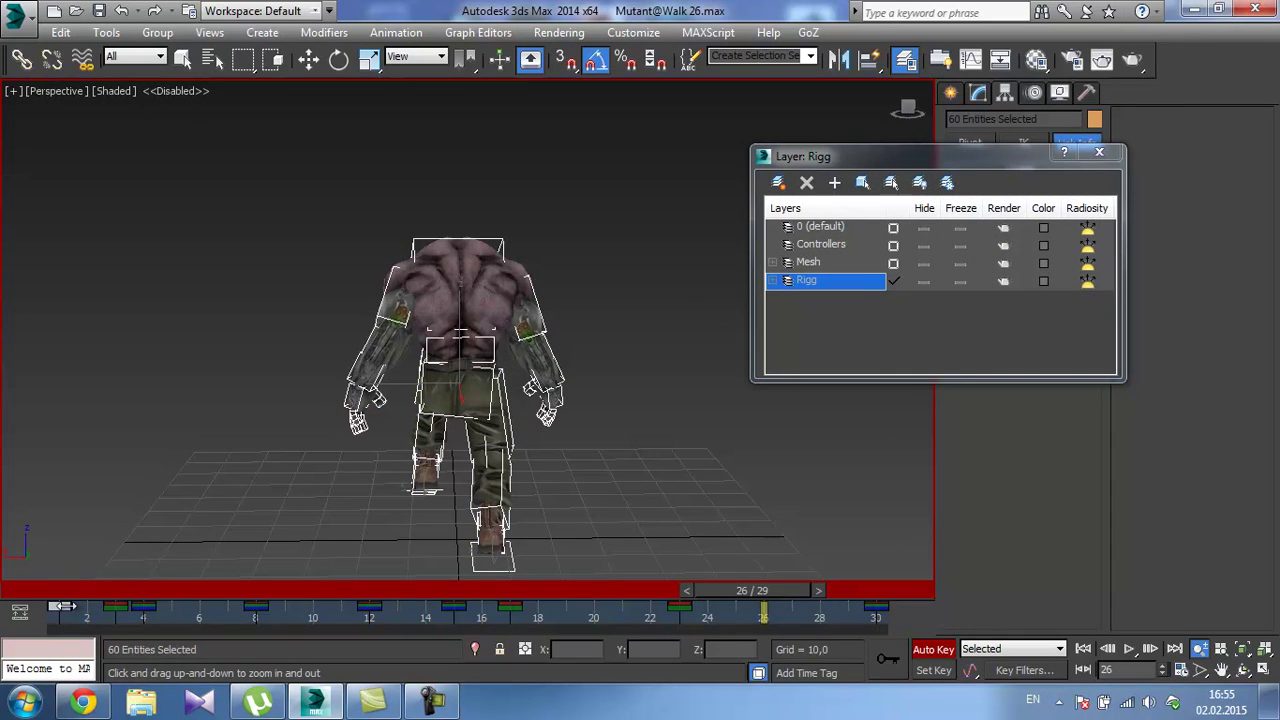
Play the walk cycle with the Rigg layer hidden, review the mutant's mesh from the back and front, and stop playback.
click(1128, 648)
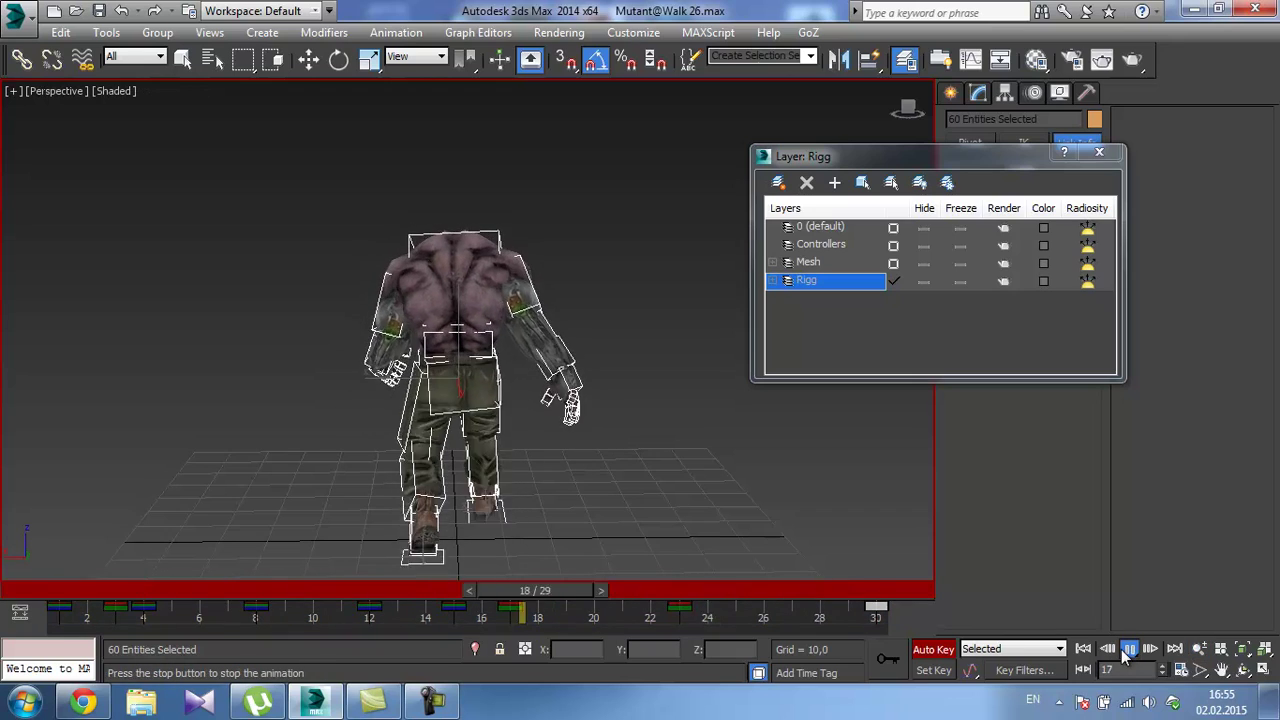
click(924, 281)
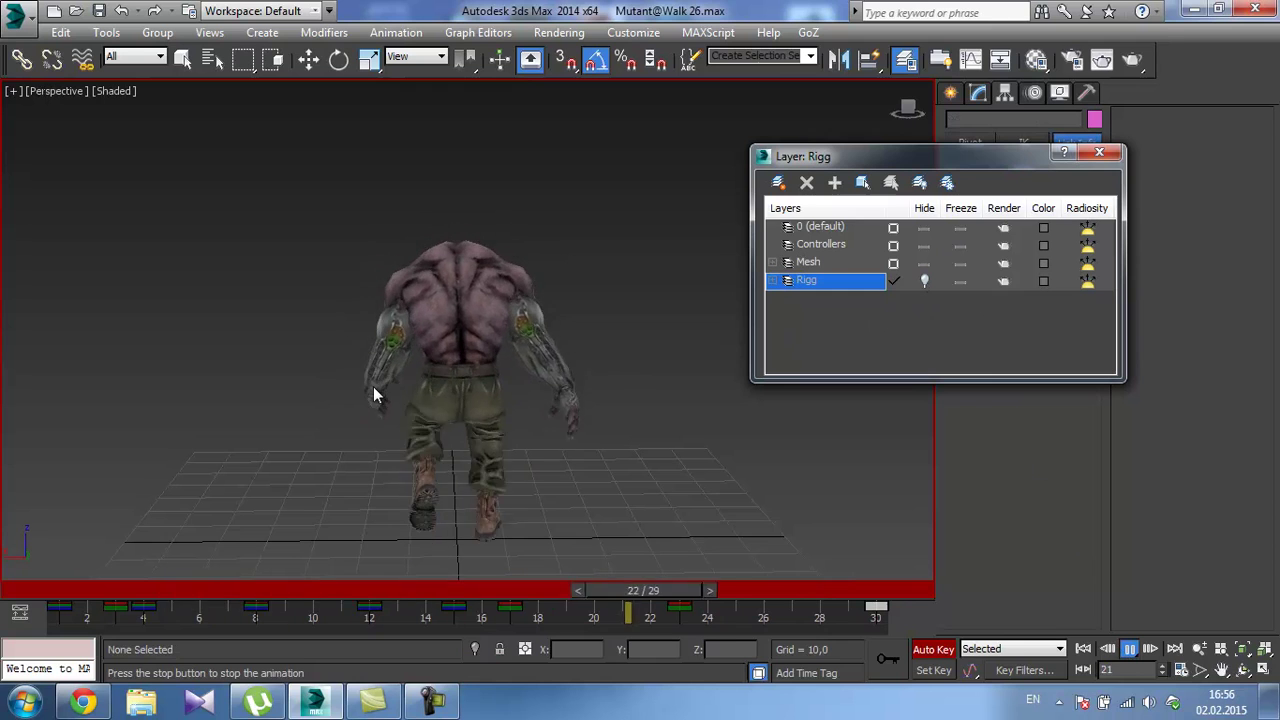
alt+middle_drag(363, 383, 754, 383)
scroll(542, 364, up, 3)
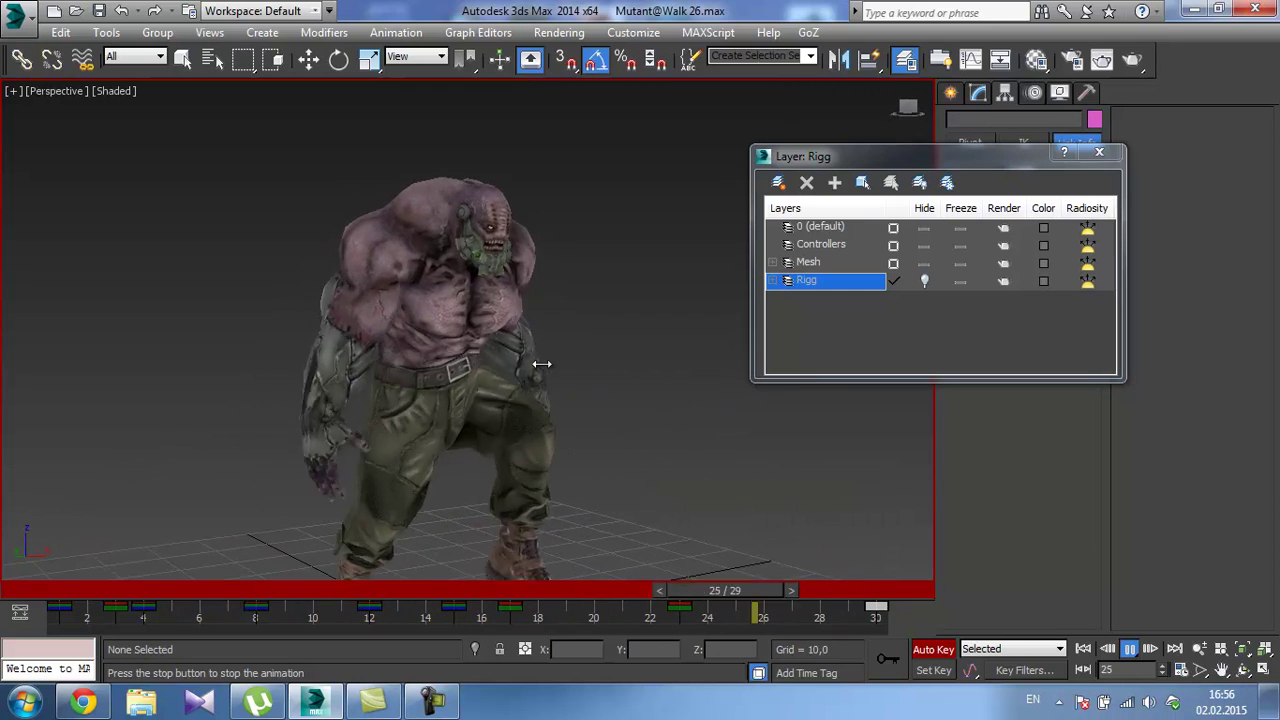
middle_drag(542, 364, 500, 340)
click(1129, 649)
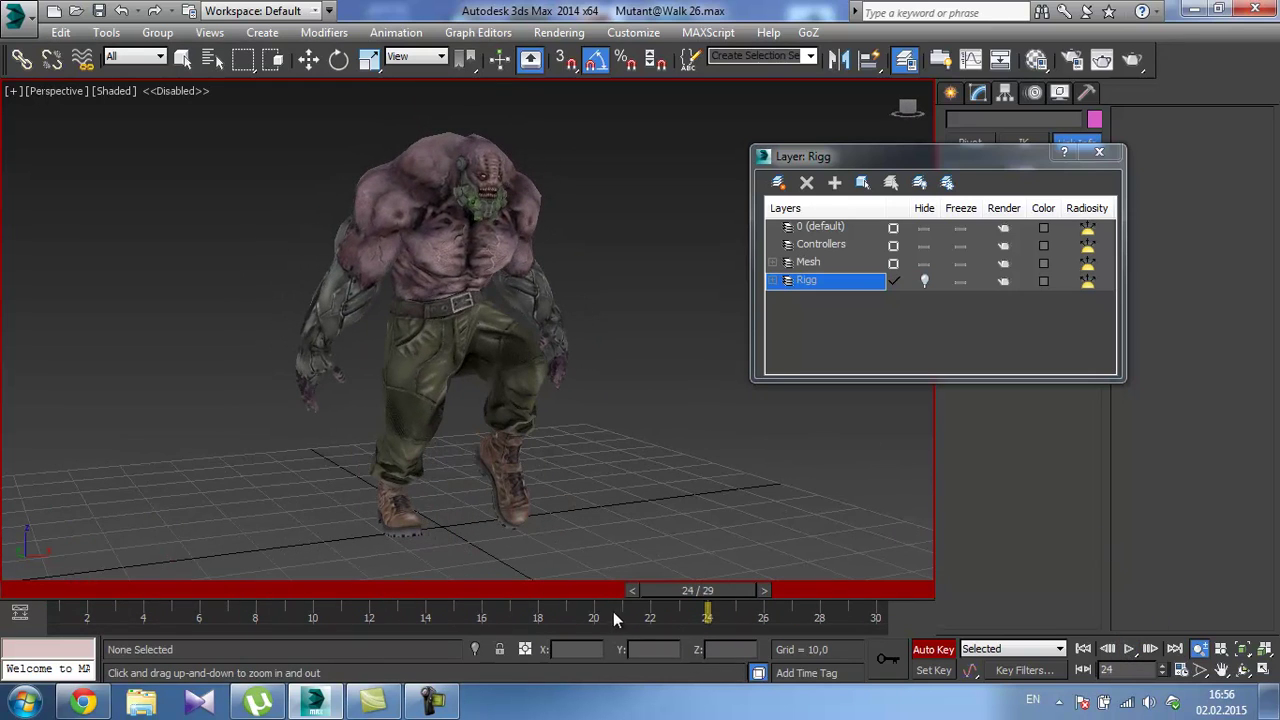
click(1129, 648)
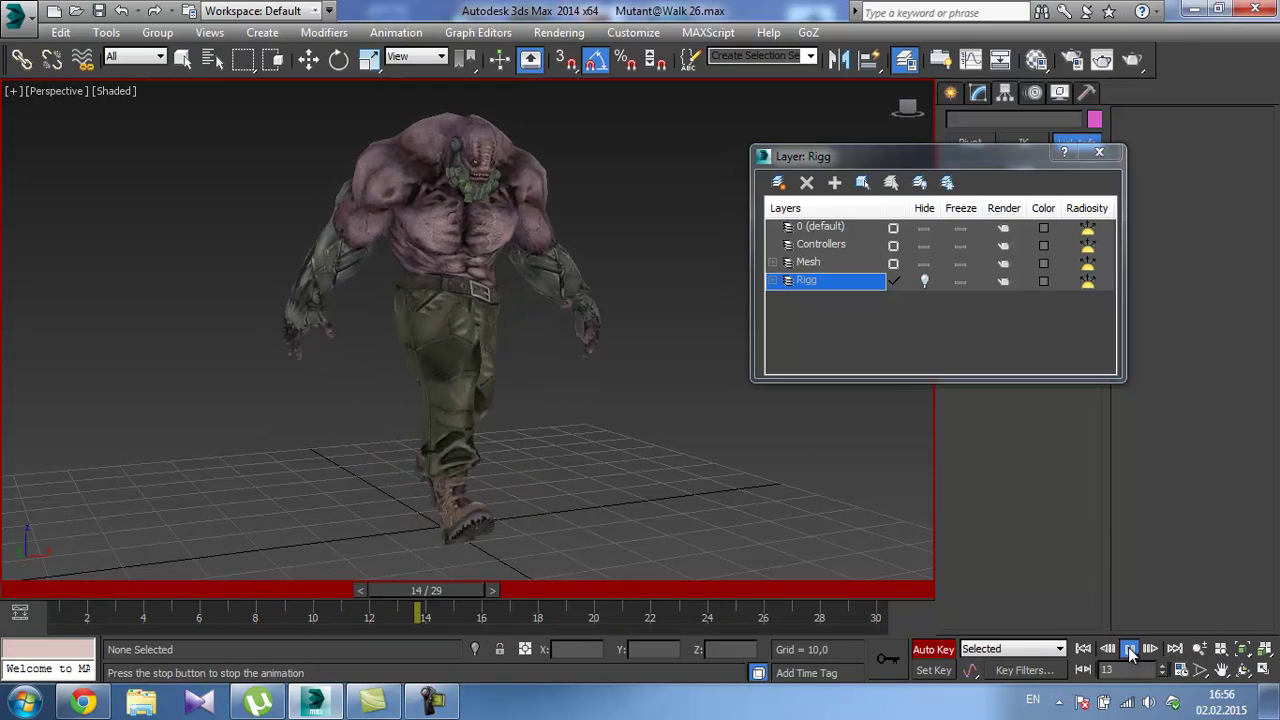
alt+middle_drag(678, 397, 632, 394)
click(1127, 647)
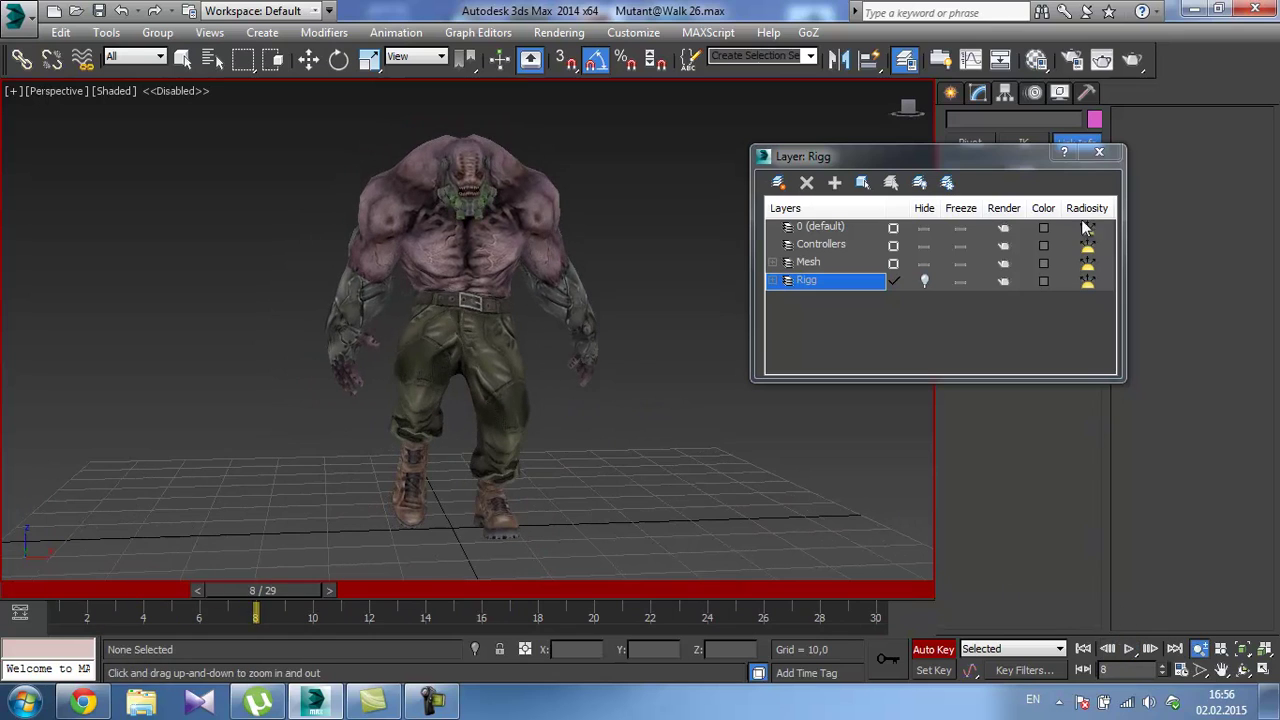
Unhide the Rigg layer again and close the layer dialog.
click(924, 281)
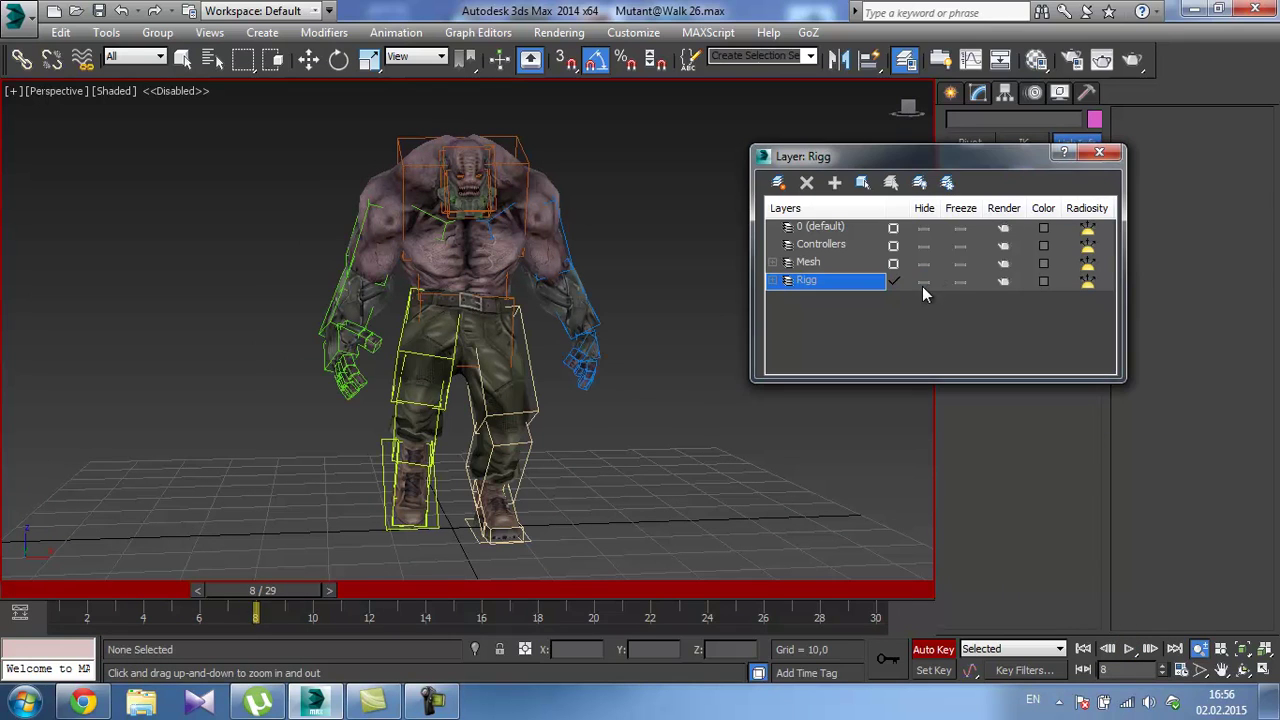
click(1099, 153)
key(w)
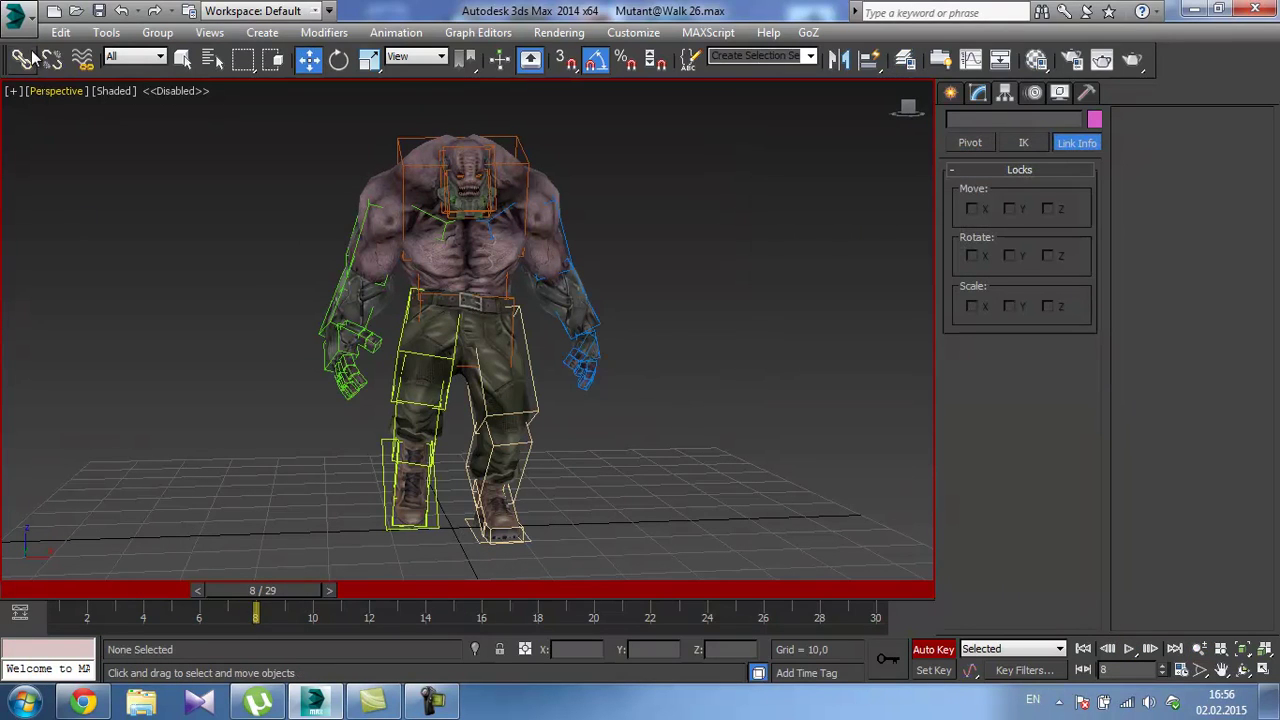
Export the scene as the Autodesk FBX file Mutant@Walk in the animation folder, keeping the export settings and accepting the warnings.
click(16, 14)
click(60, 265)
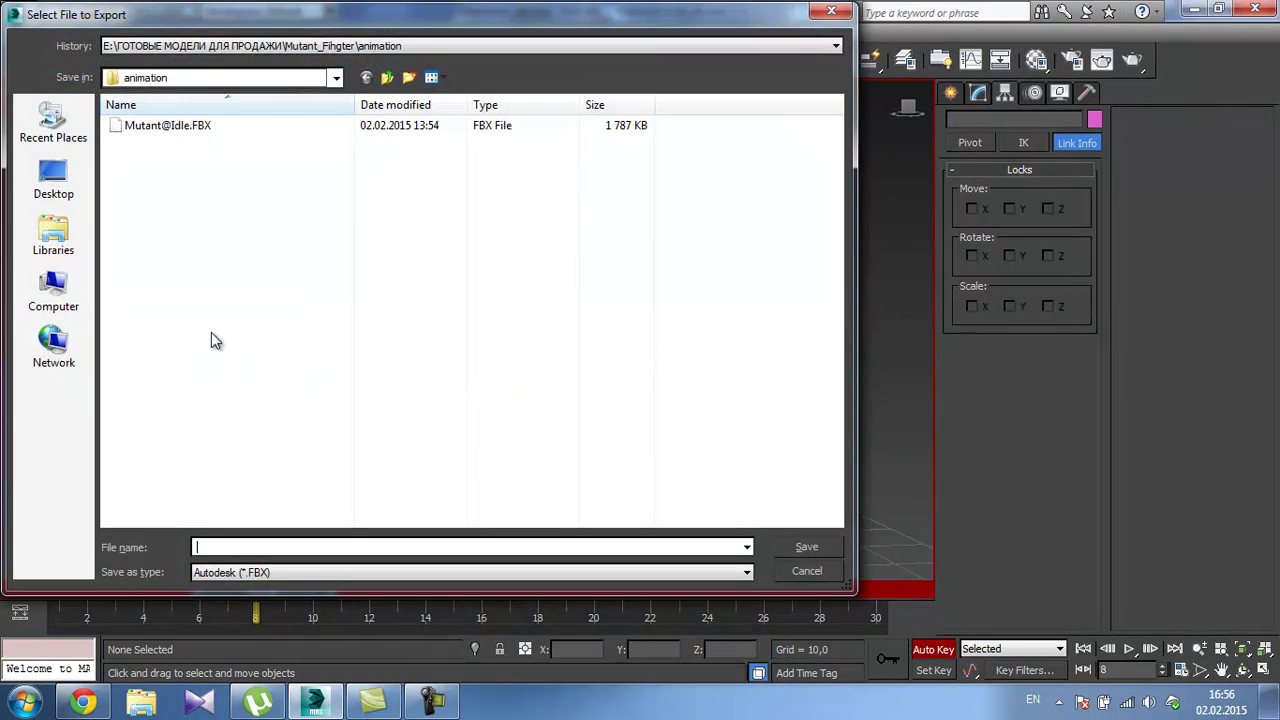
click(190, 125)
click(258, 547)
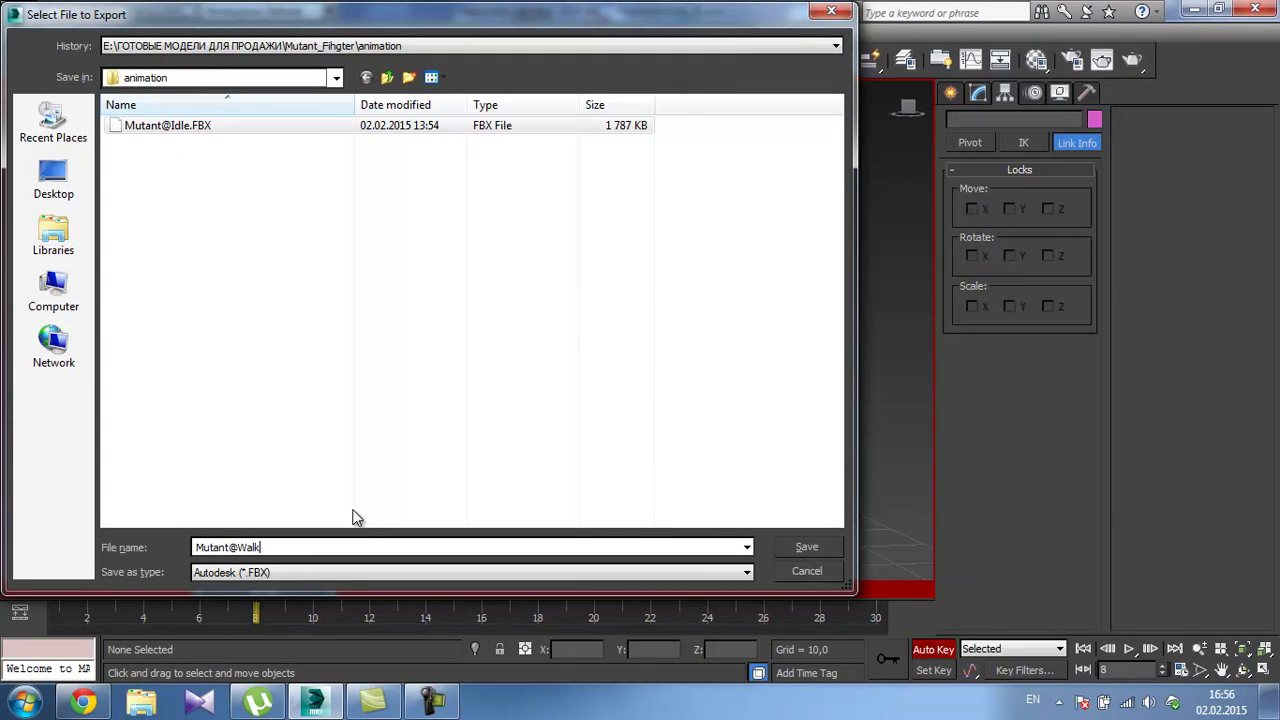
key(Return)
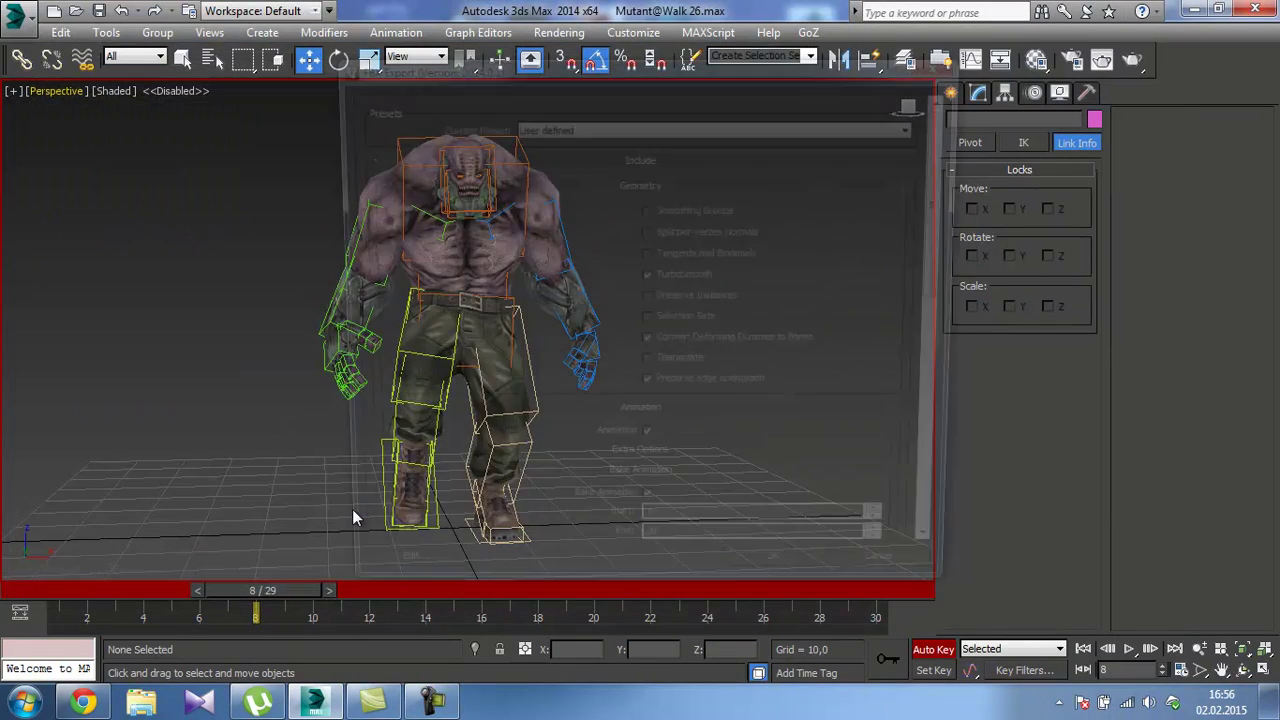
click(790, 582)
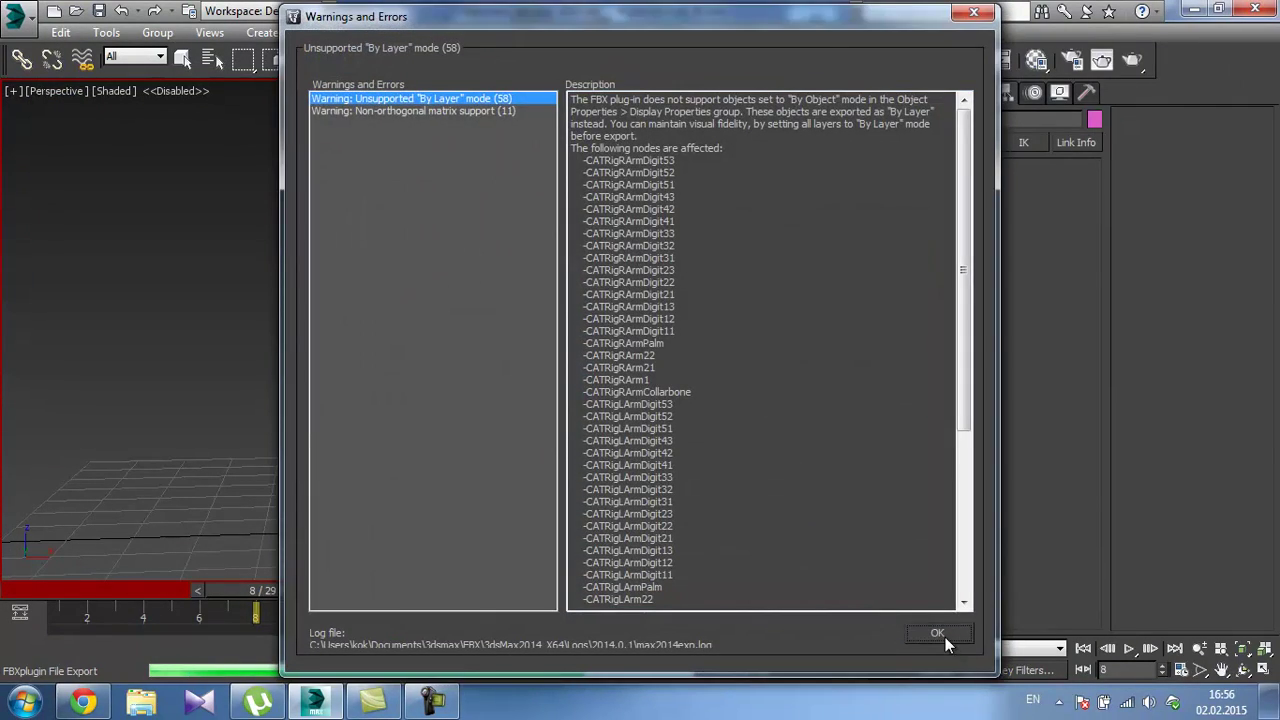
click(940, 634)
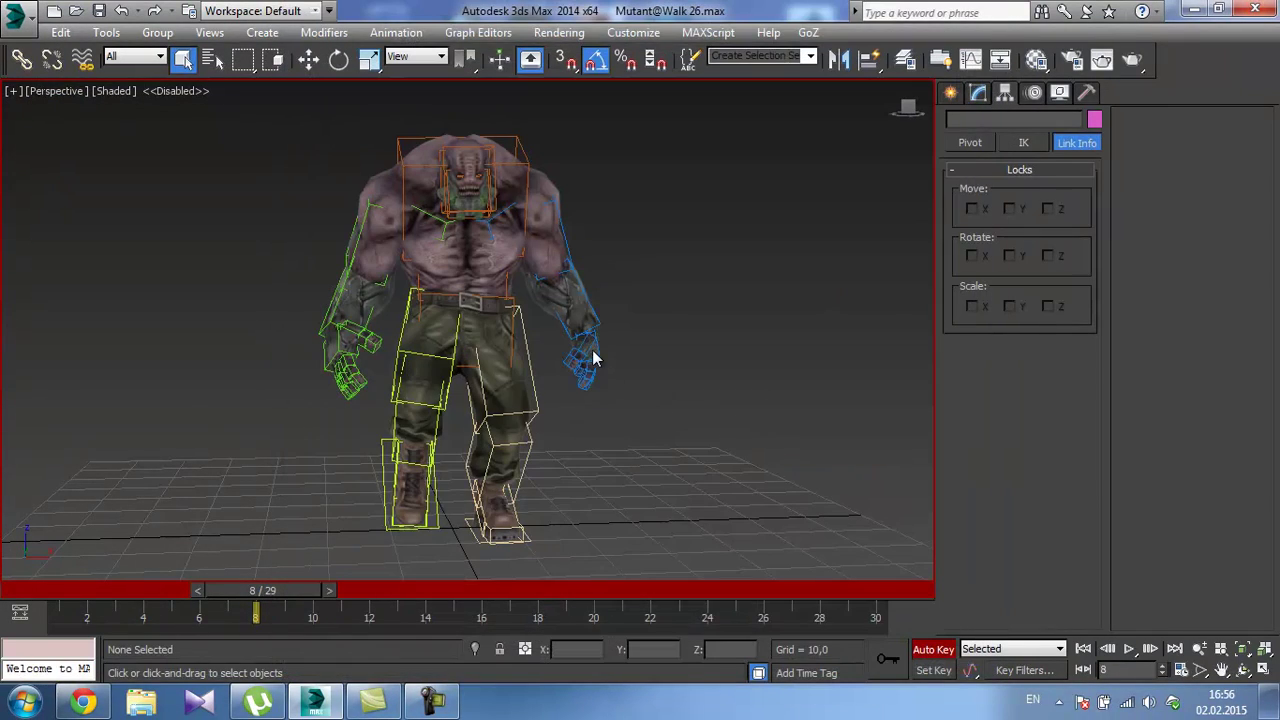
Play the walk cycle from the front with the rig shown, and stop playback.
mouse_move(605, 350)
alt+middle_down()
mouse_move(591, 354)
mouse_move(601, 357)
alt+middle_up()
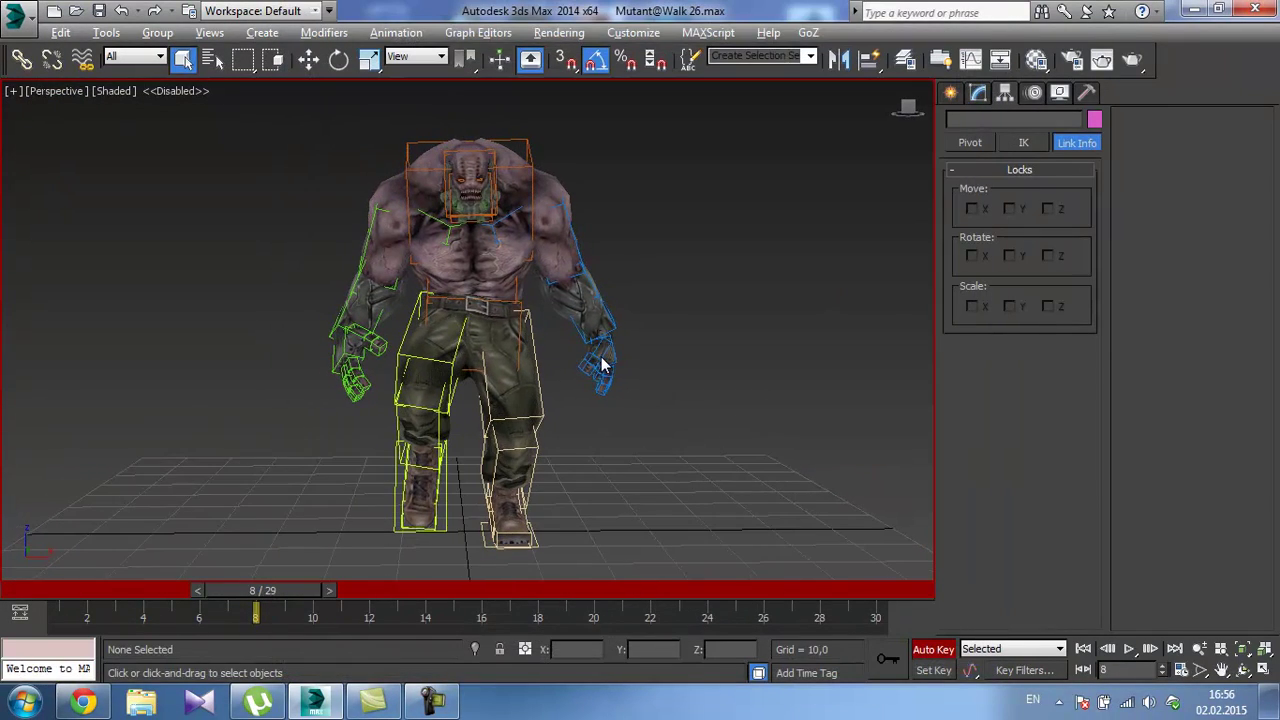
click(1128, 649)
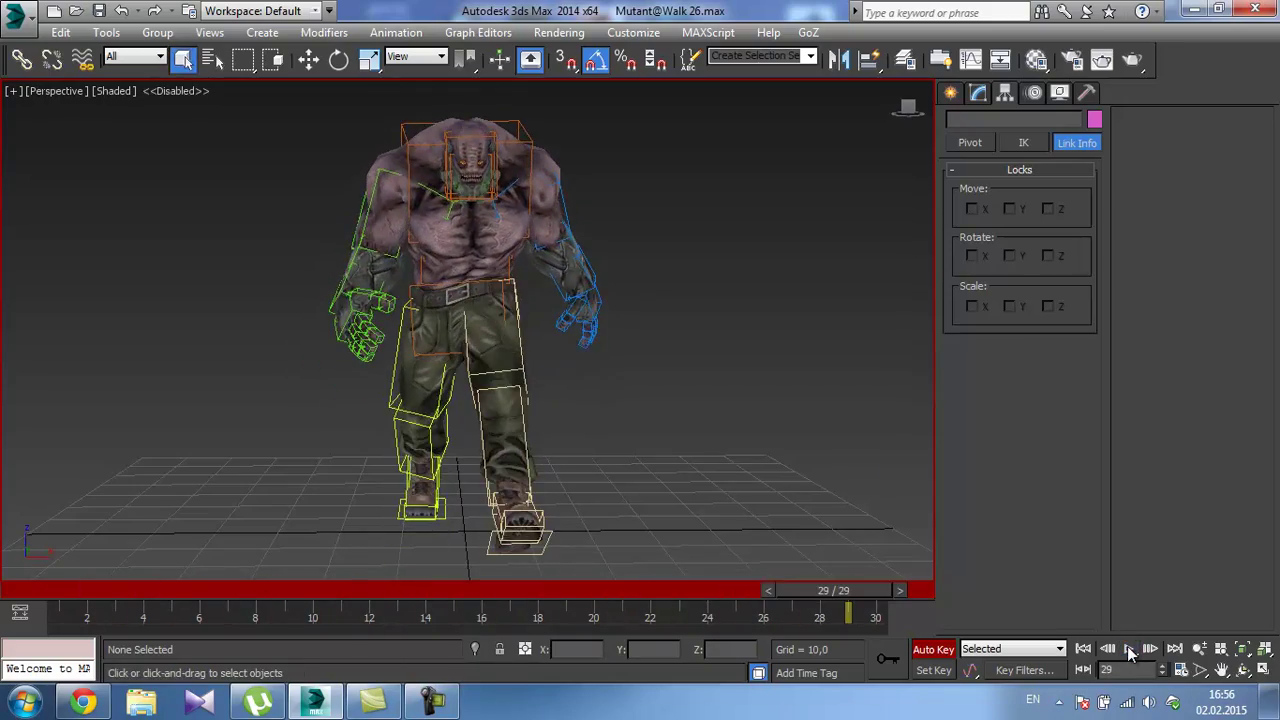
click(1128, 649)
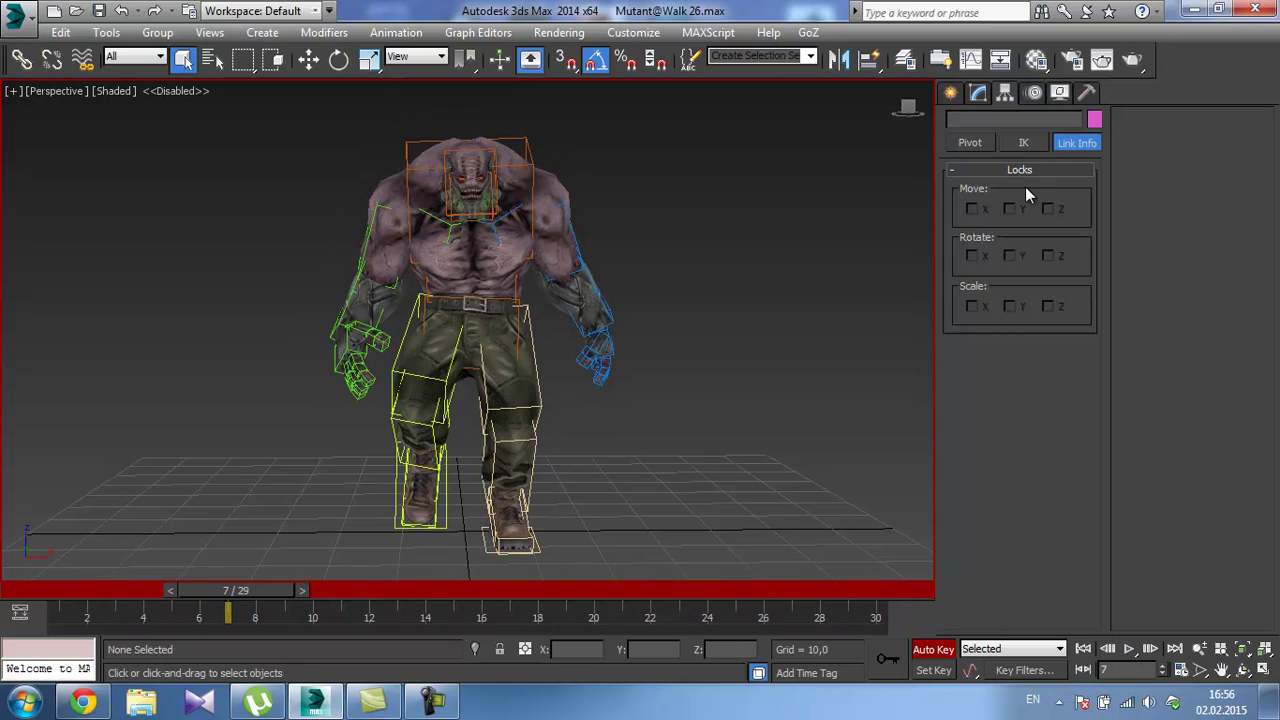
Unhide all objects, select the Character001 base triangle under the mutant's feet and show its CAT animation layers.
click(951, 92)
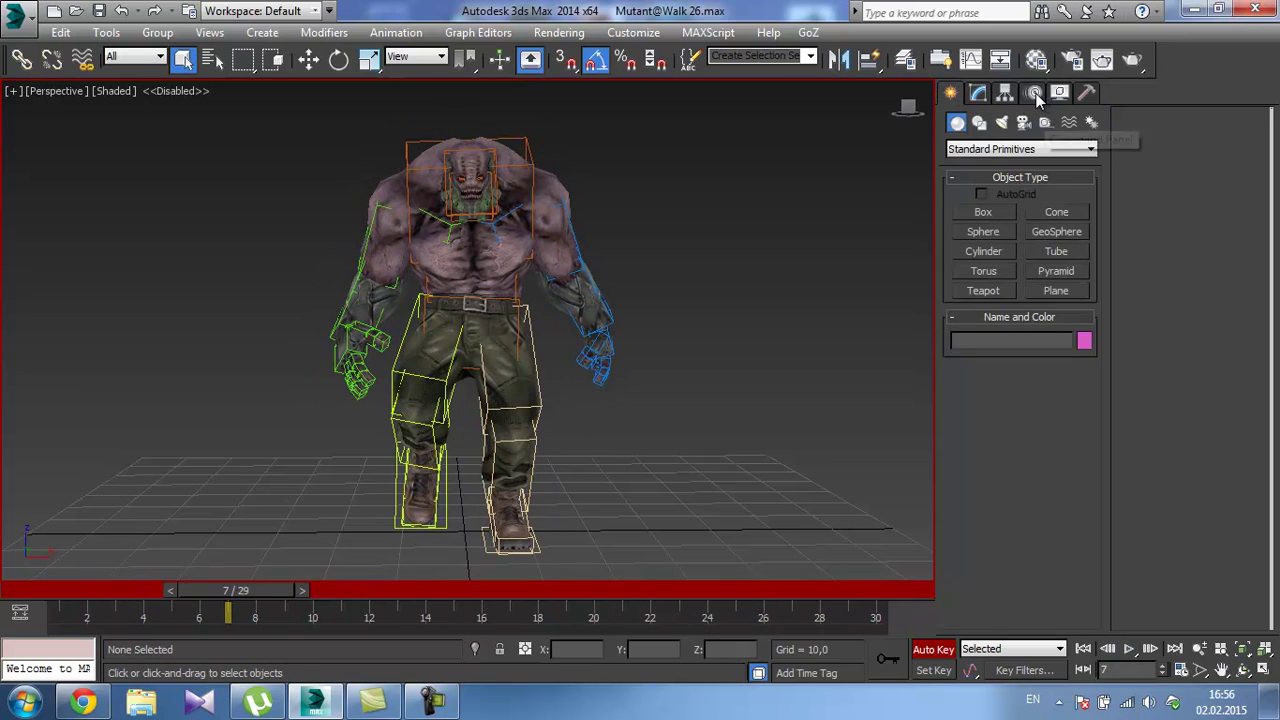
click(904, 59)
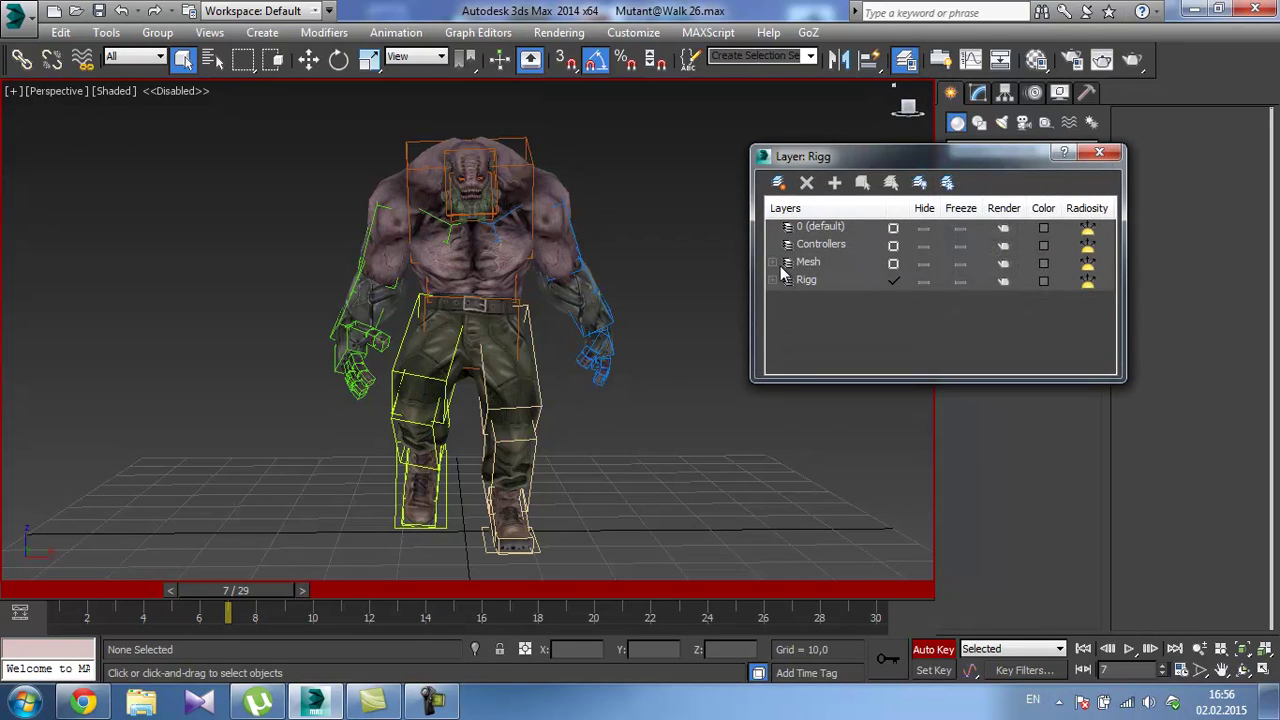
click(1099, 152)
right_click(652, 290)
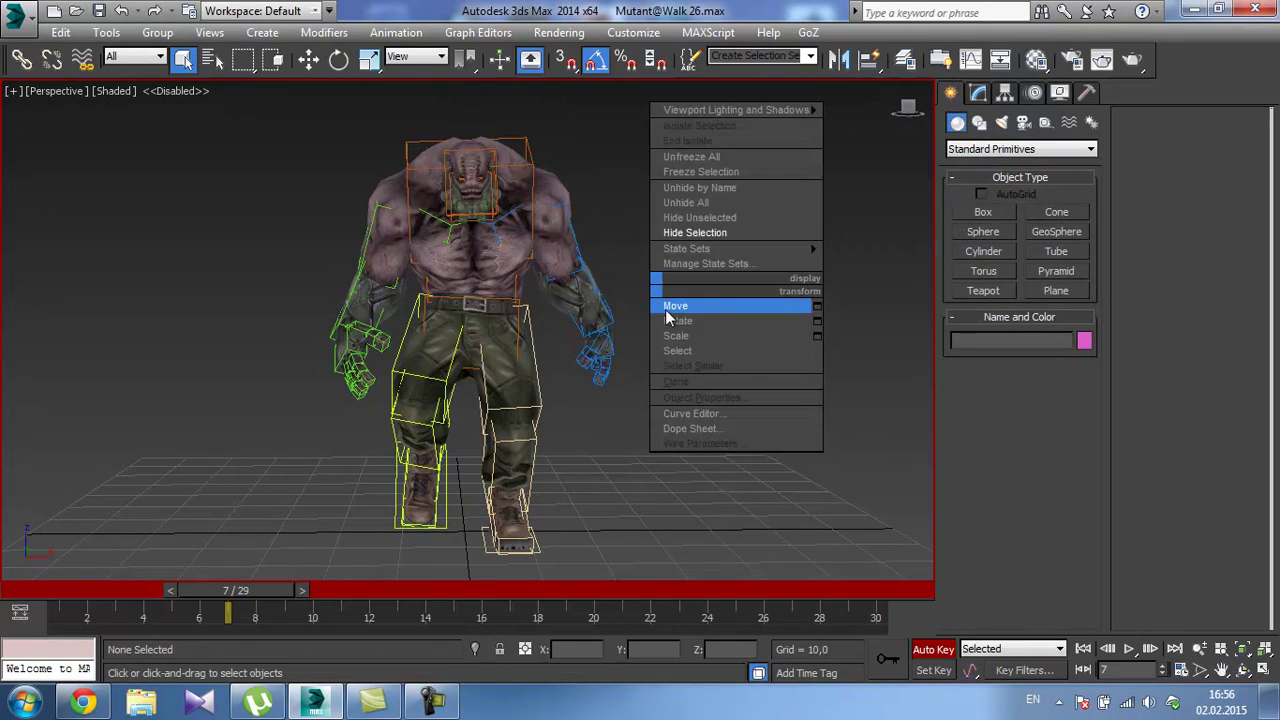
click(691, 205)
click(565, 522)
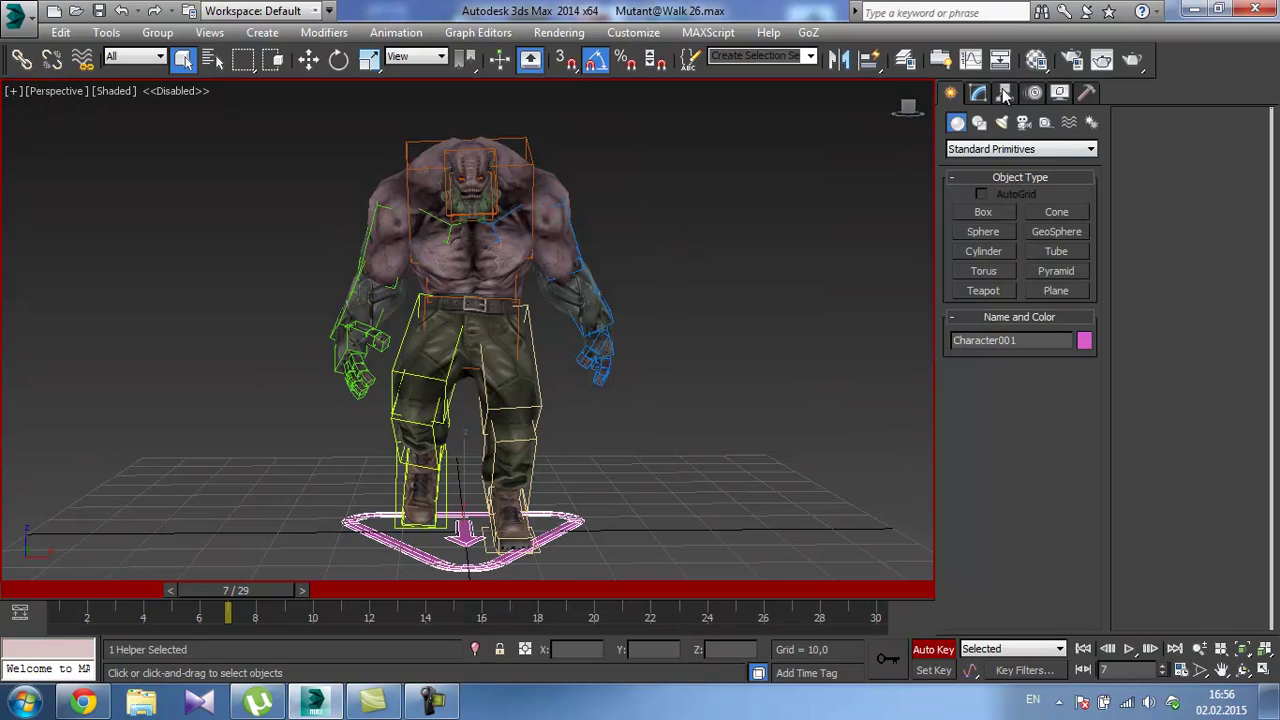
click(1034, 92)
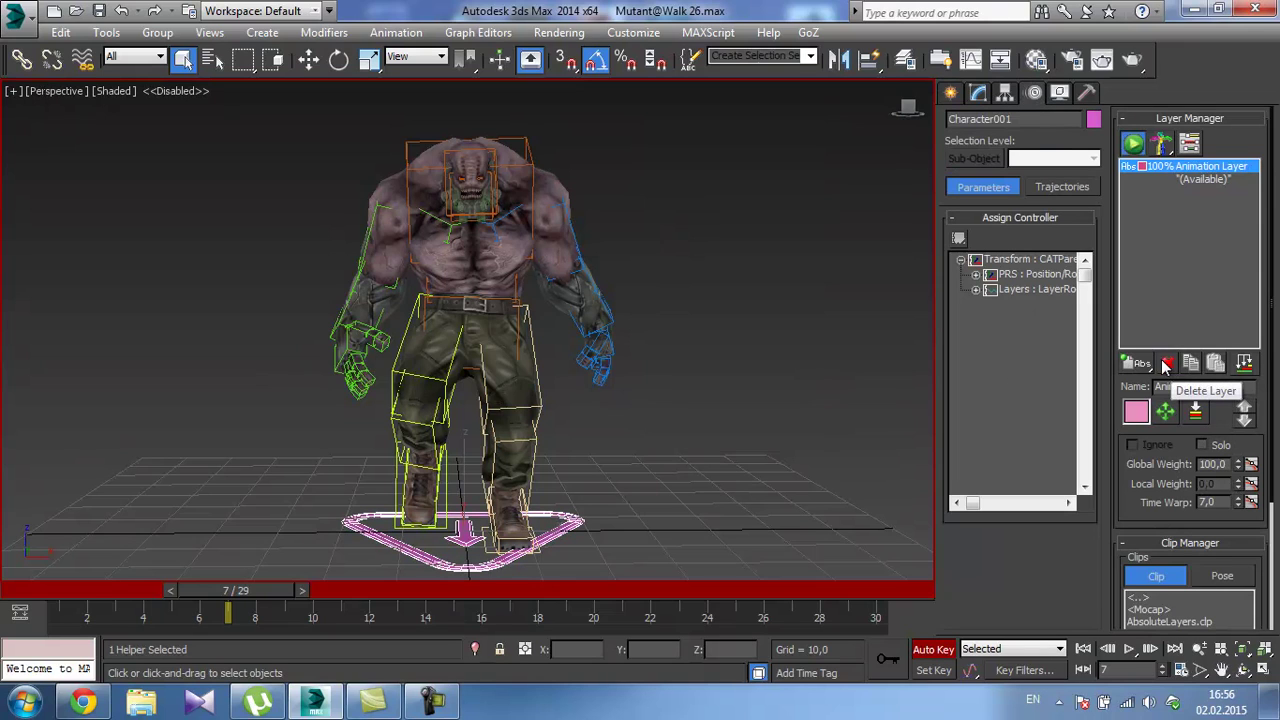
Try adding a CATMotion layer on top of the existing Animation Layer, and delete the added layer.
click(1143, 366)
click(1142, 452)
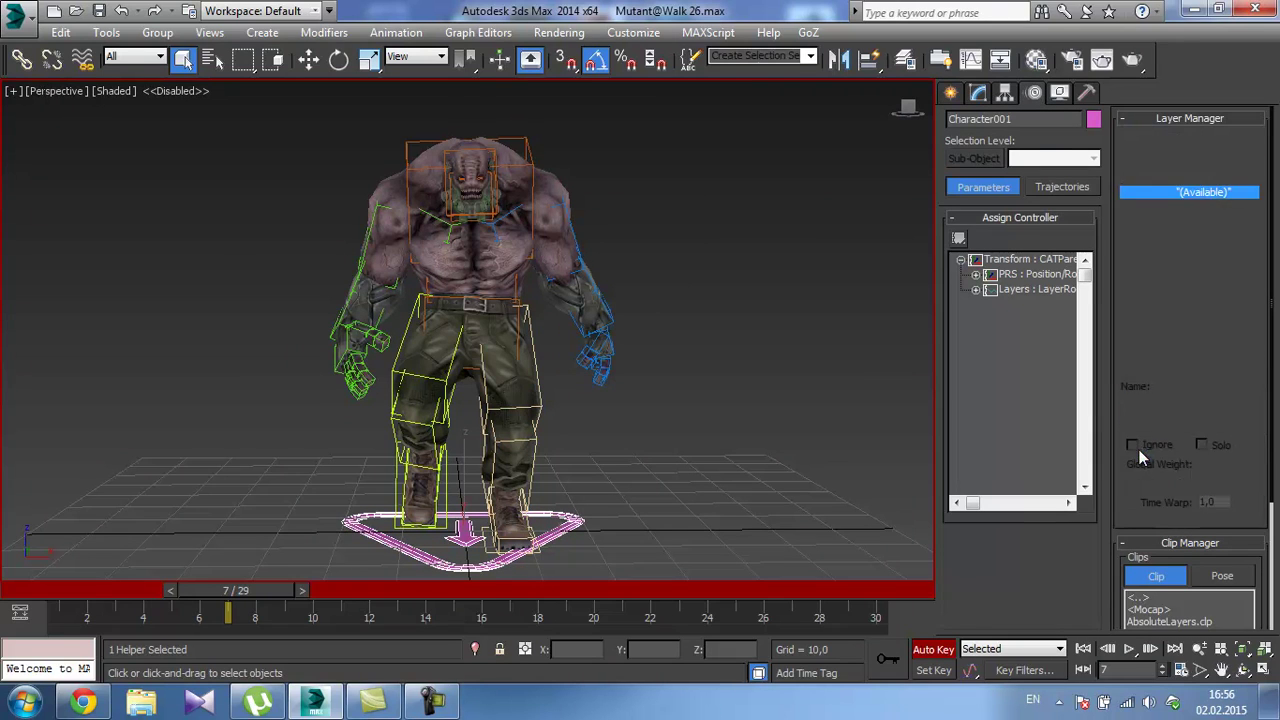
middle_drag(669, 236, 645, 260)
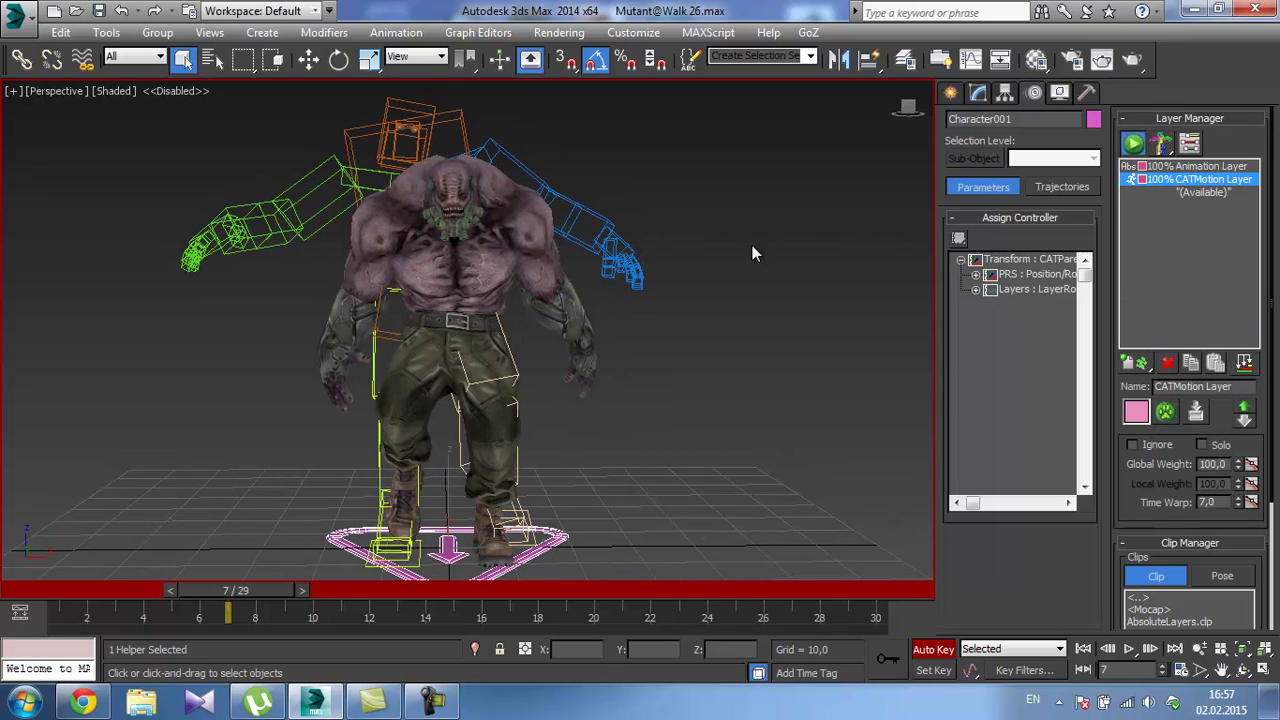
click(1168, 365)
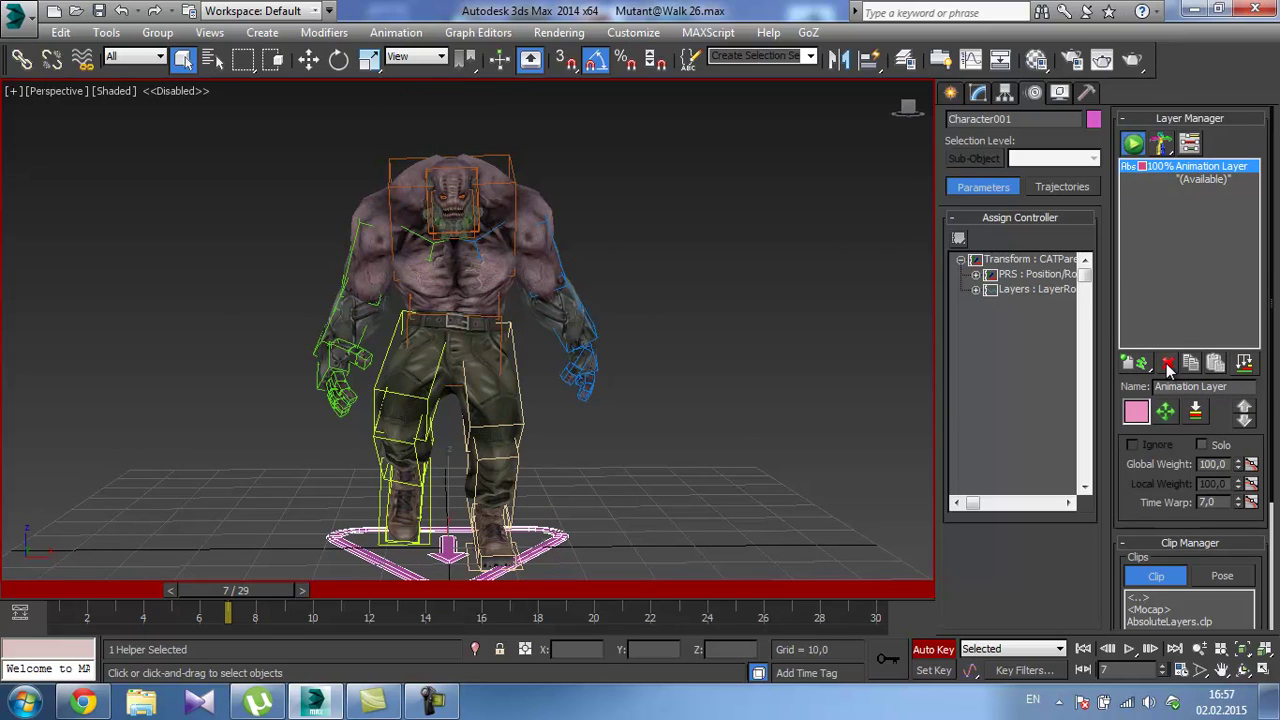
Replace the Animation Layer with a new CATMotion layer and switch the rig from setup to animation mode.
click(1168, 366)
drag(1145, 368, 1139, 458)
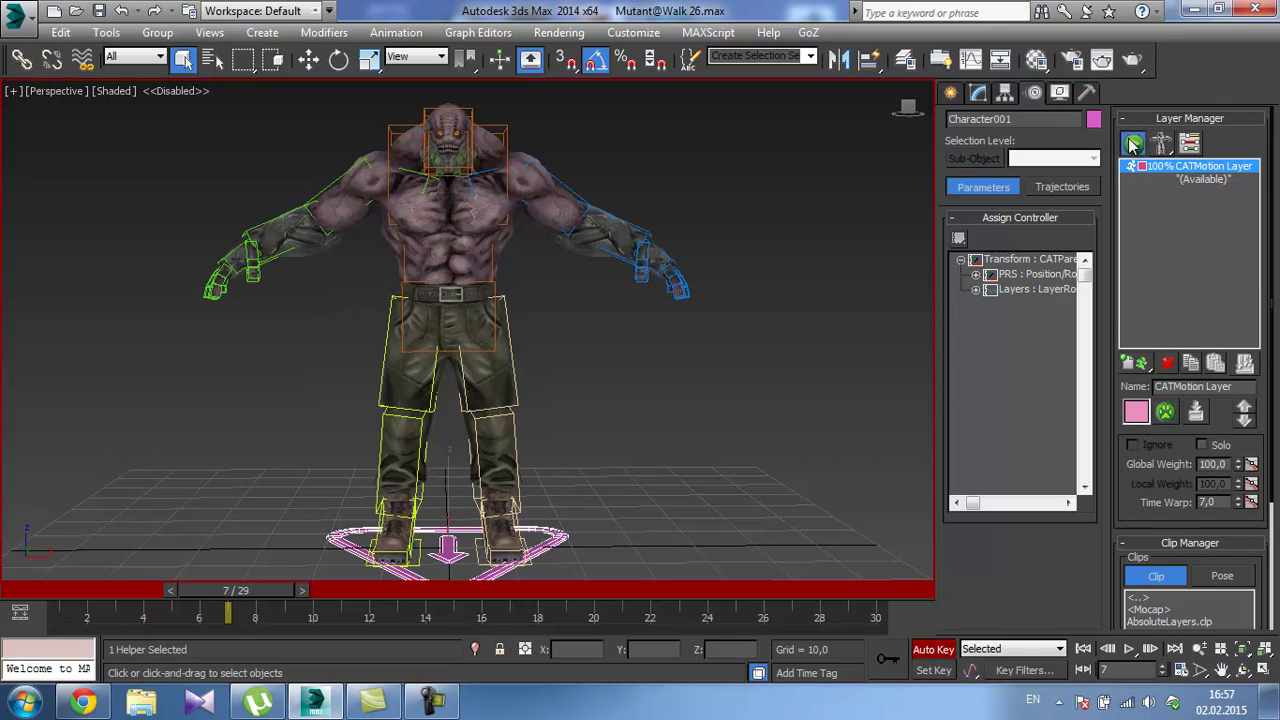
click(1133, 144)
Play the CATMotion walk and review it from the front and side.
click(1129, 649)
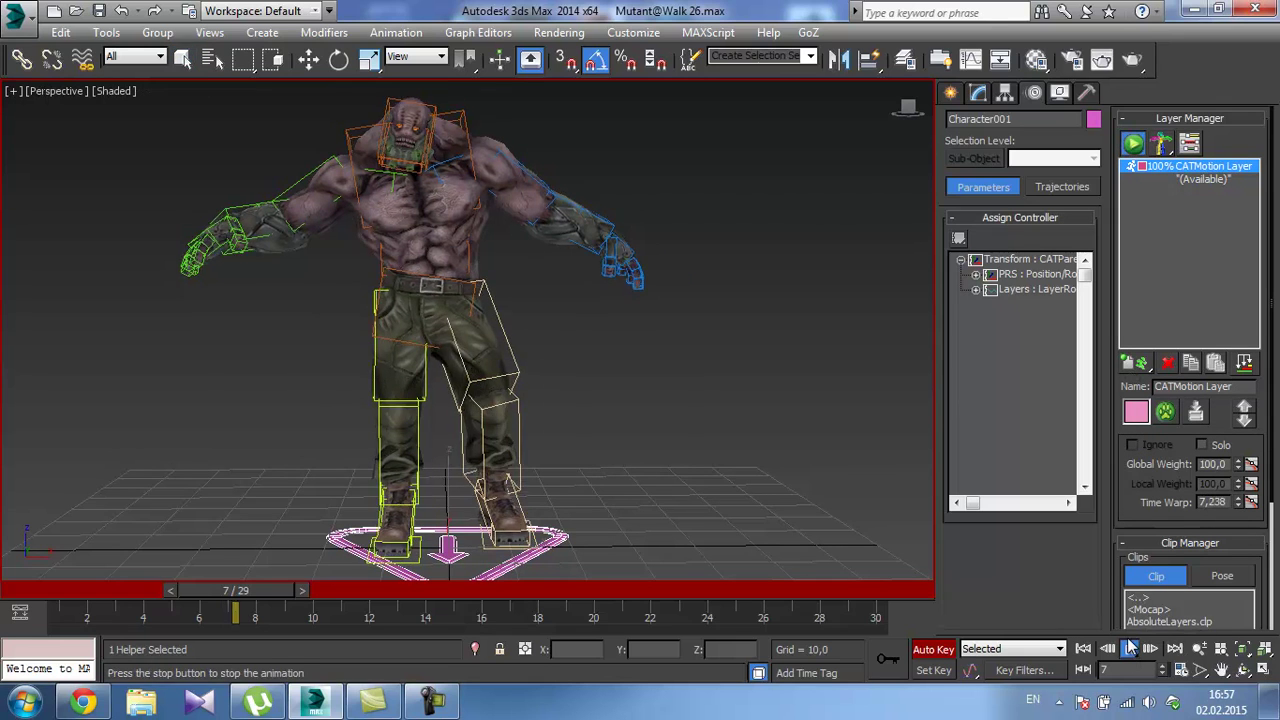
alt+middle_drag(672, 294, 751, 345)
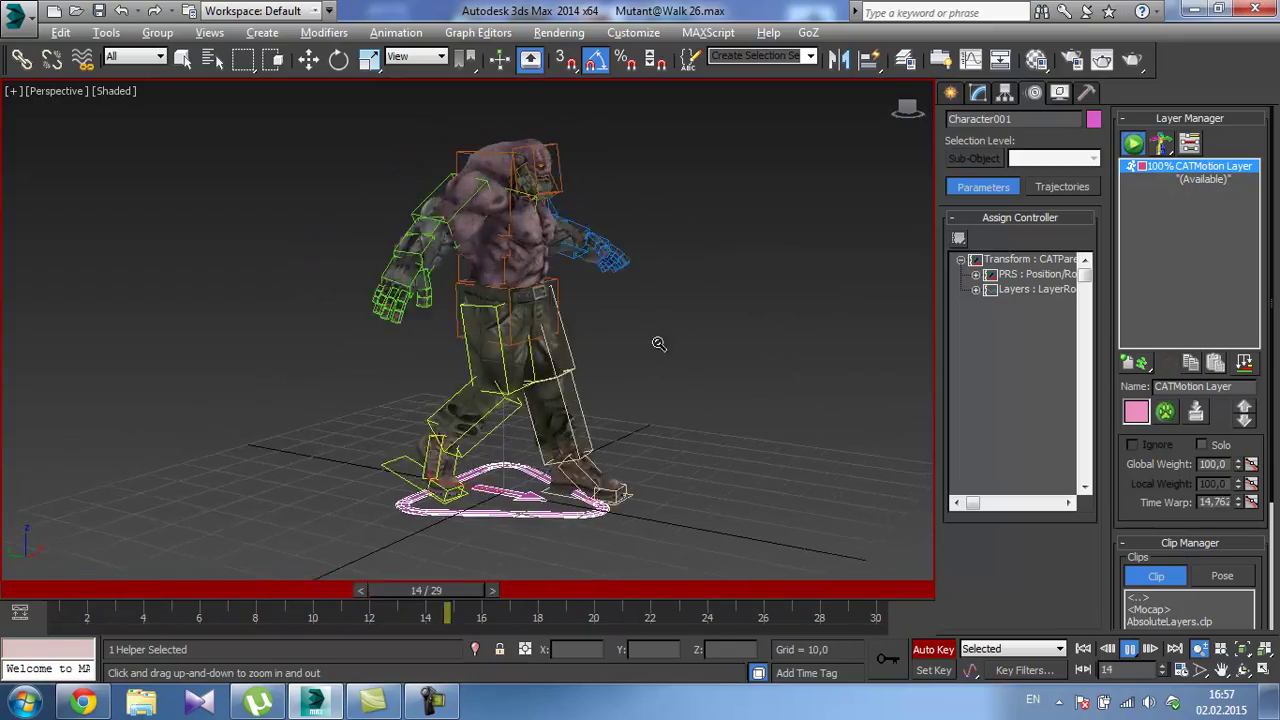
alt+middle_drag(657, 343, 583, 341)
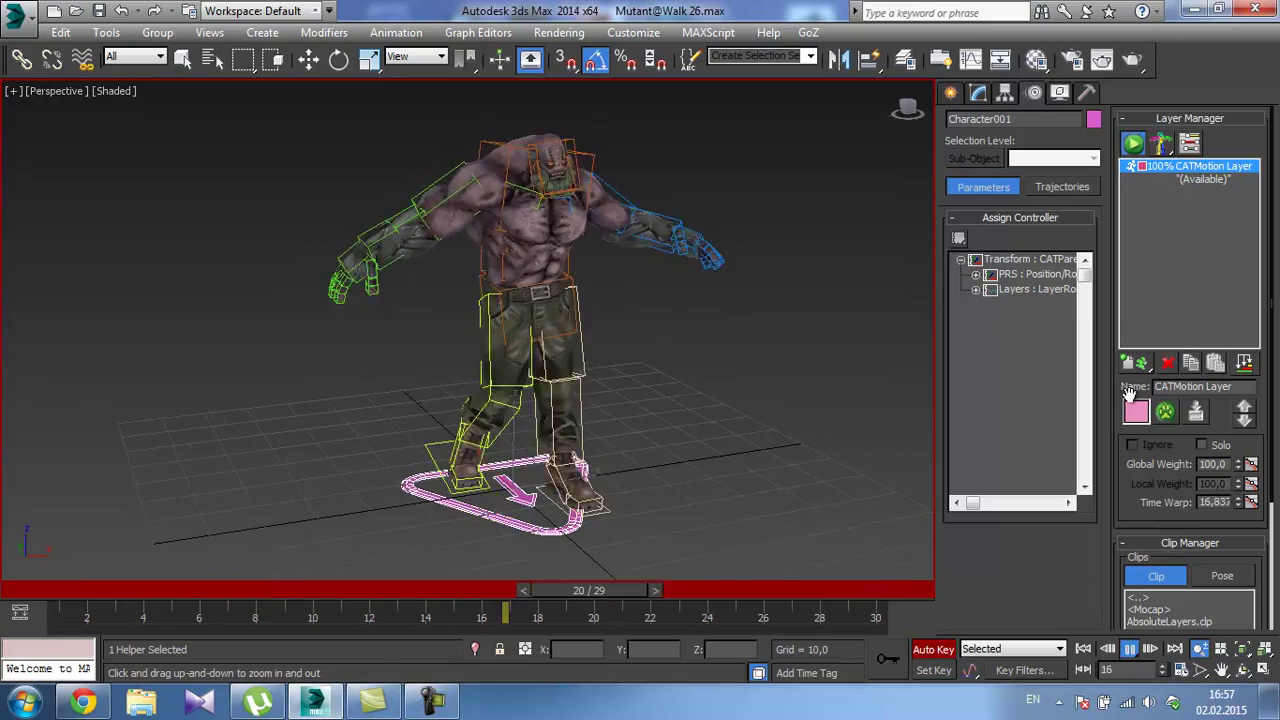
Examine the Hub002 motion curves and offsets, such as Twist, Roll and WeightShift, in the CATMotion editor, and close it.
click(1166, 412)
drag(568, 241, 830, 210)
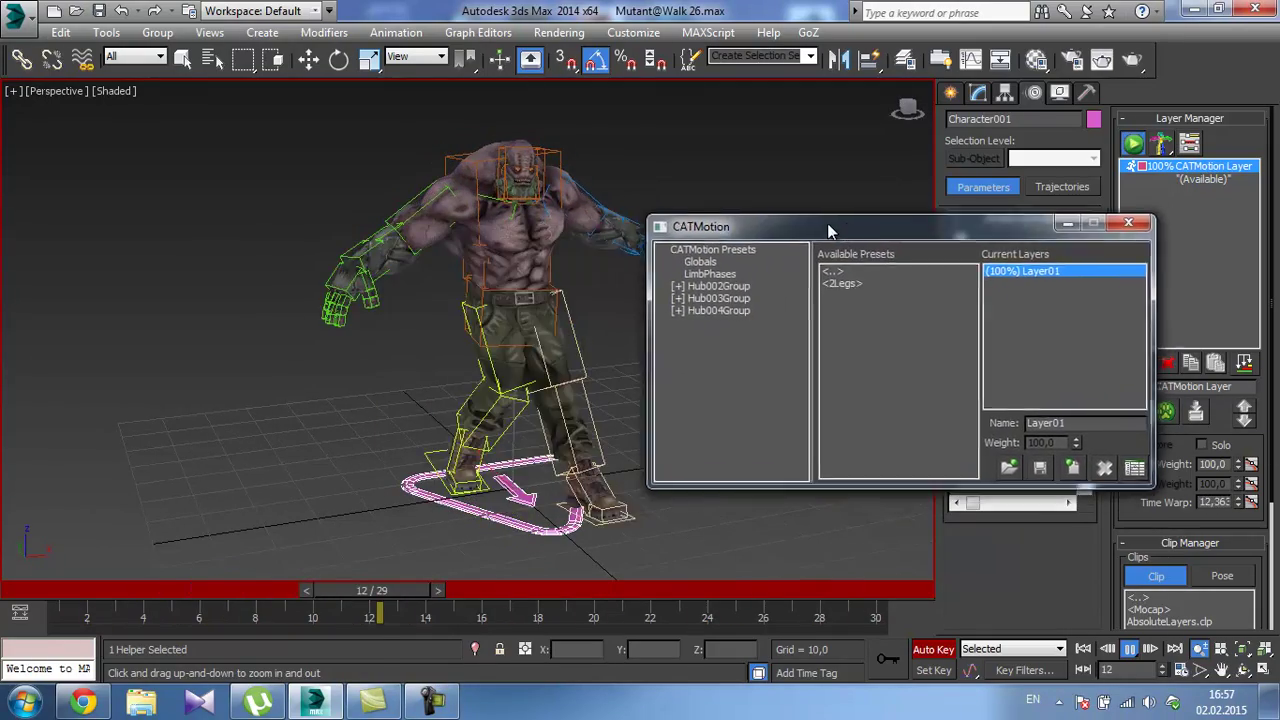
click(683, 261)
click(695, 272)
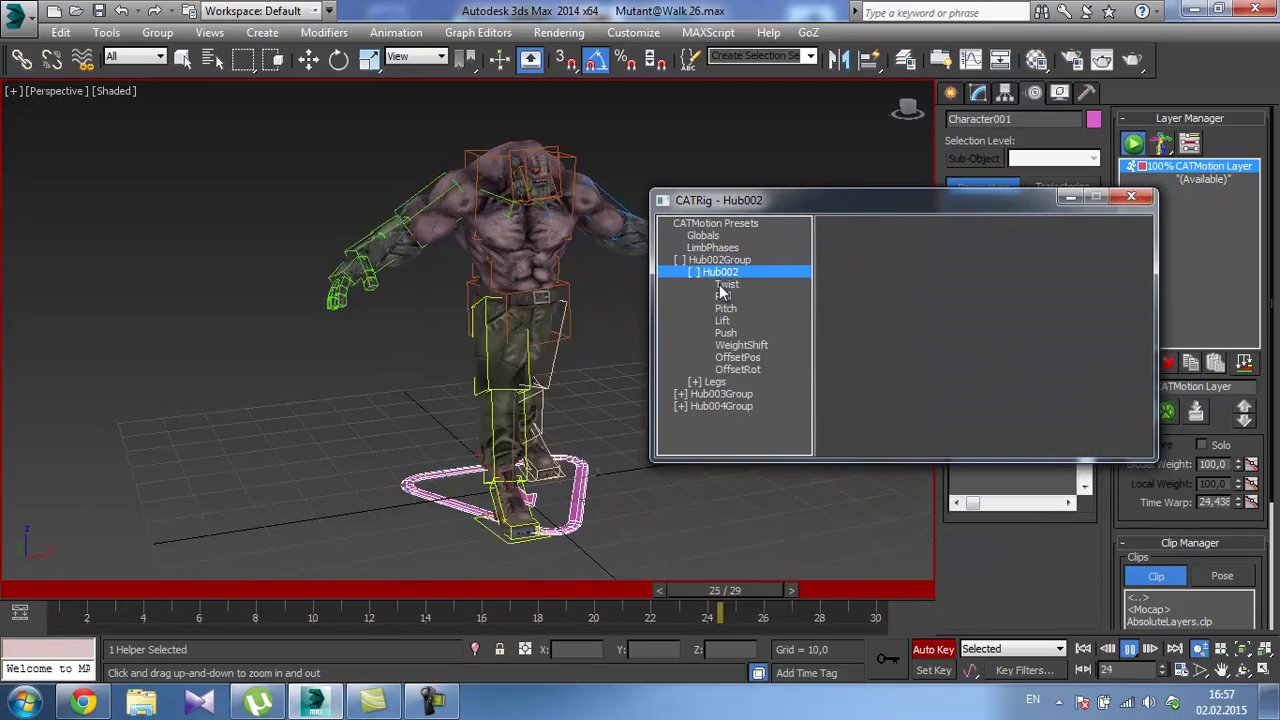
click(725, 285)
click(723, 296)
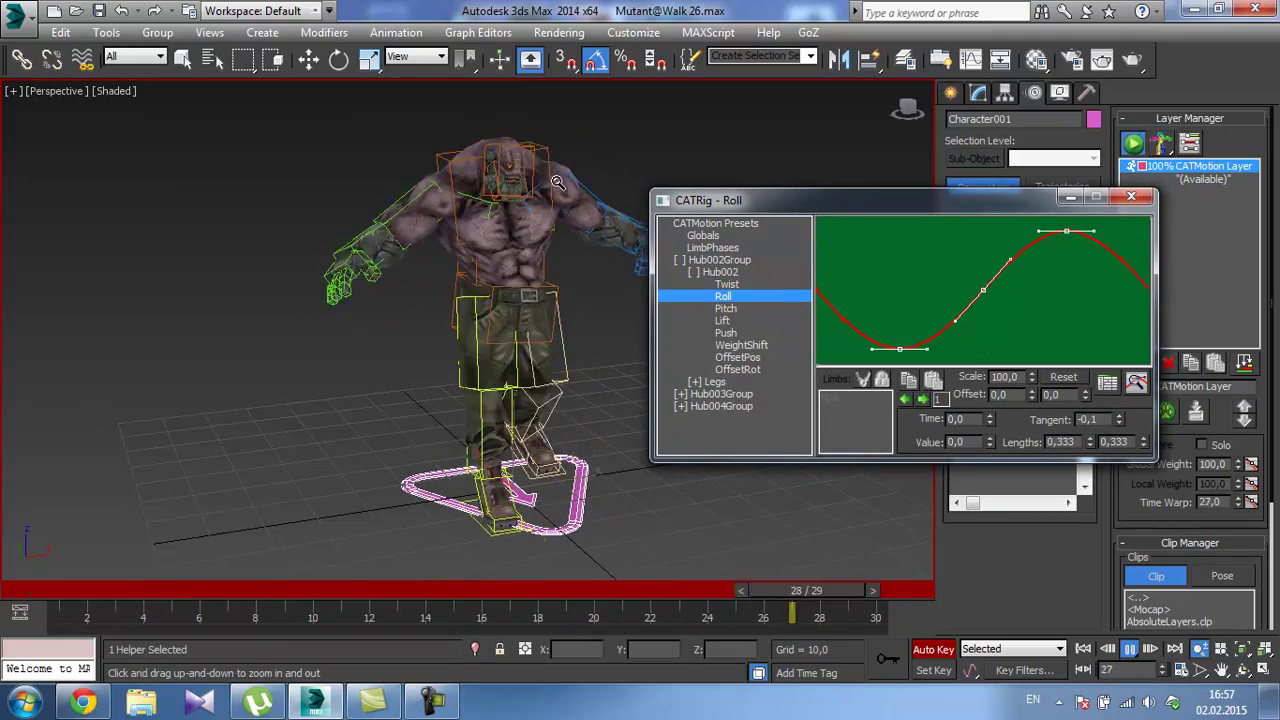
click(738, 345)
click(737, 368)
click(730, 333)
drag(727, 309, 730, 297)
click(1131, 198)
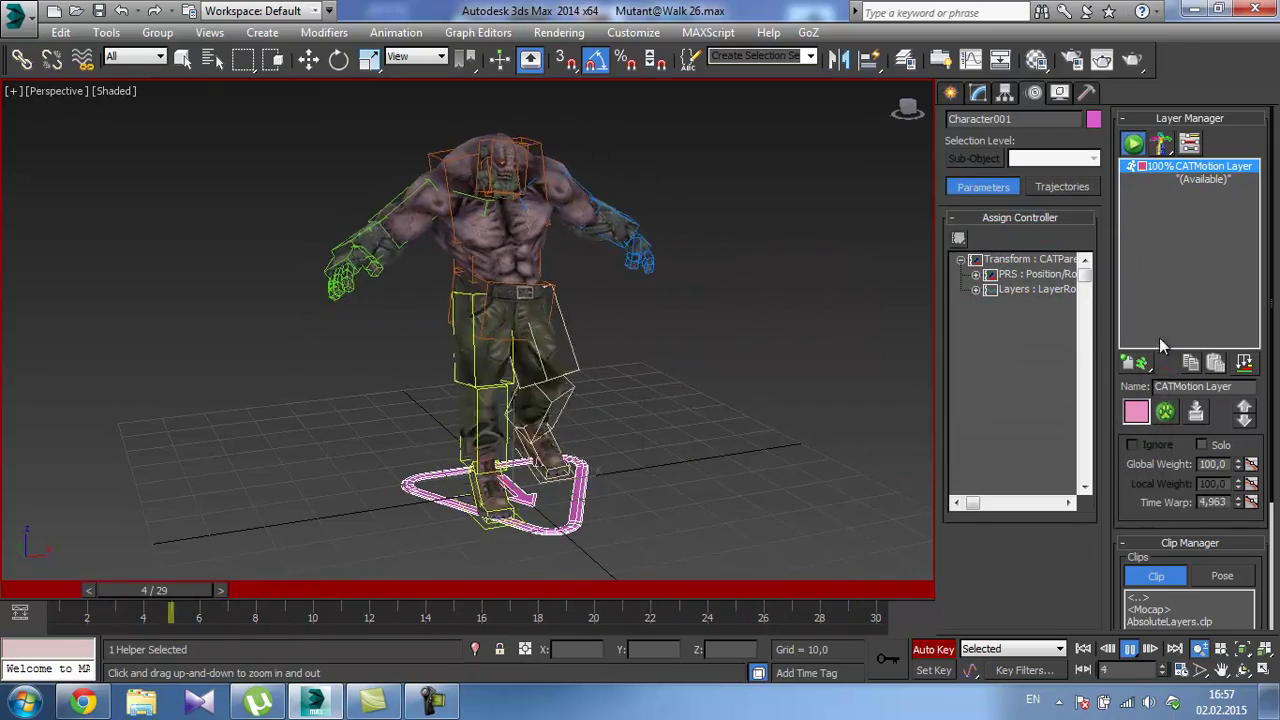
Delete the CATMotion layer from the character's animation layers.
click(1167, 362)
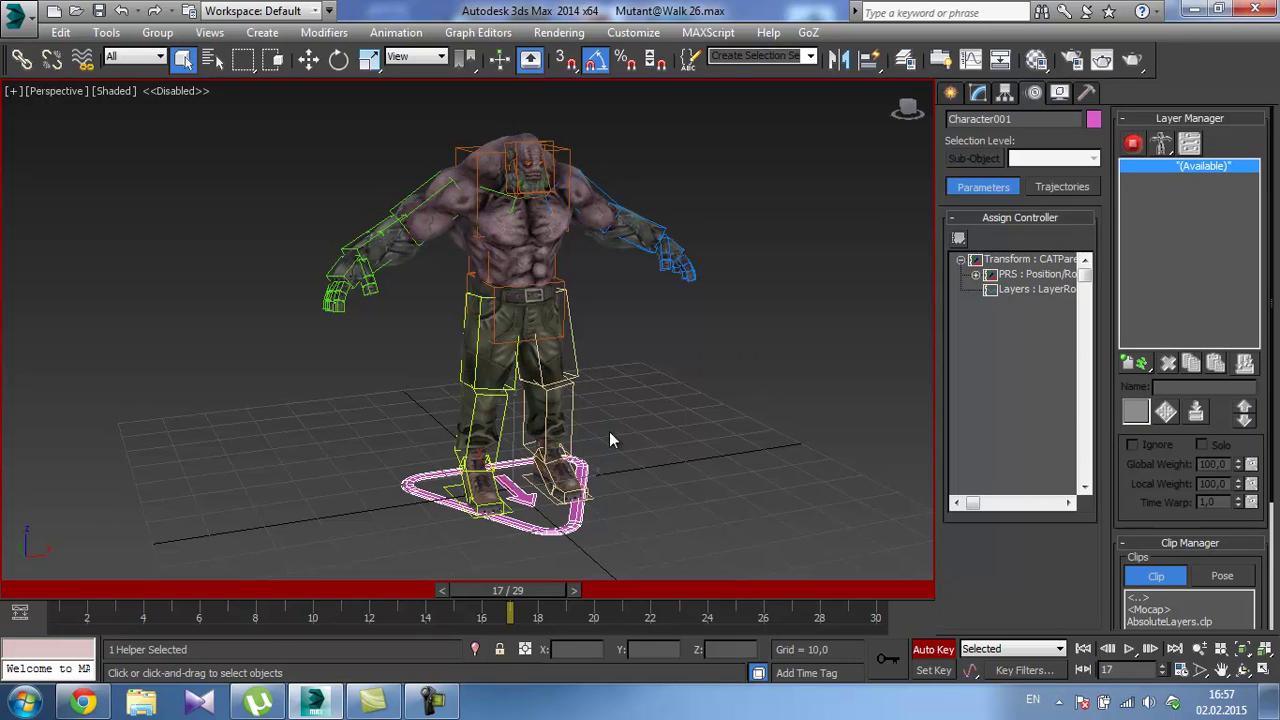
Reopen the Mutant@Walk 26.max scene, discarding the changes made to the current one.
click(33, 17)
click(78, 146)
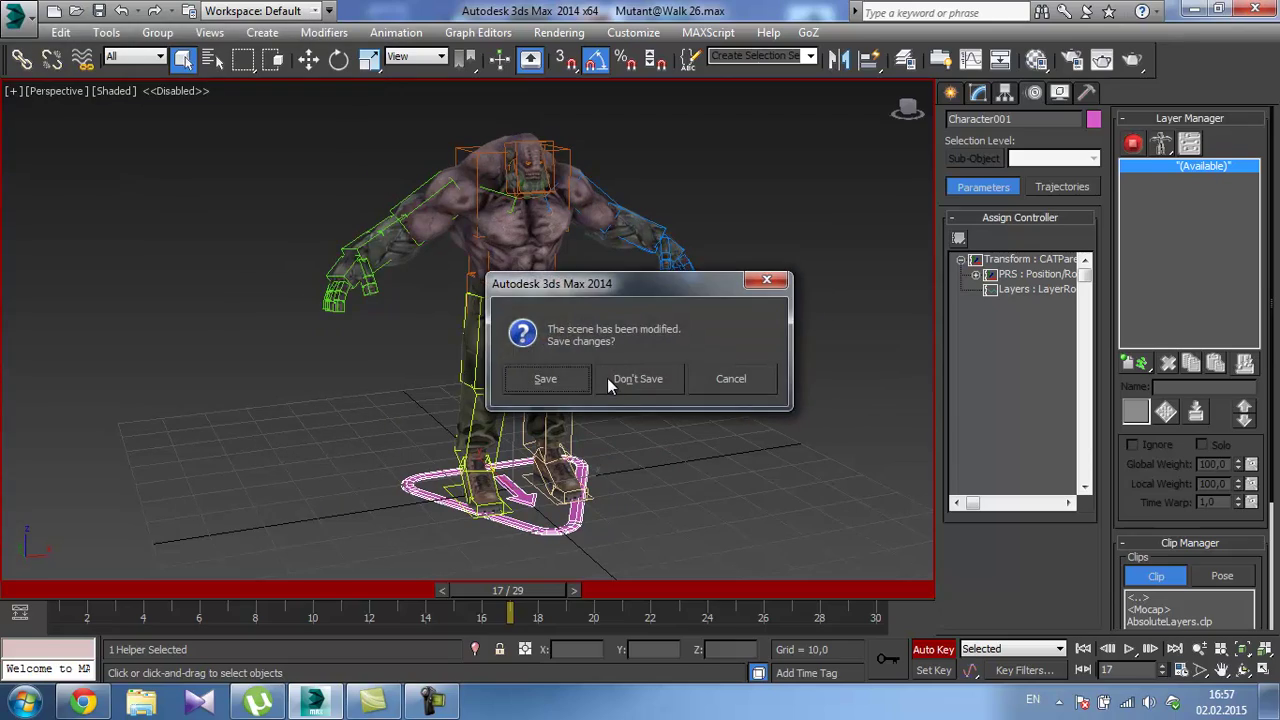
click(607, 378)
click(789, 548)
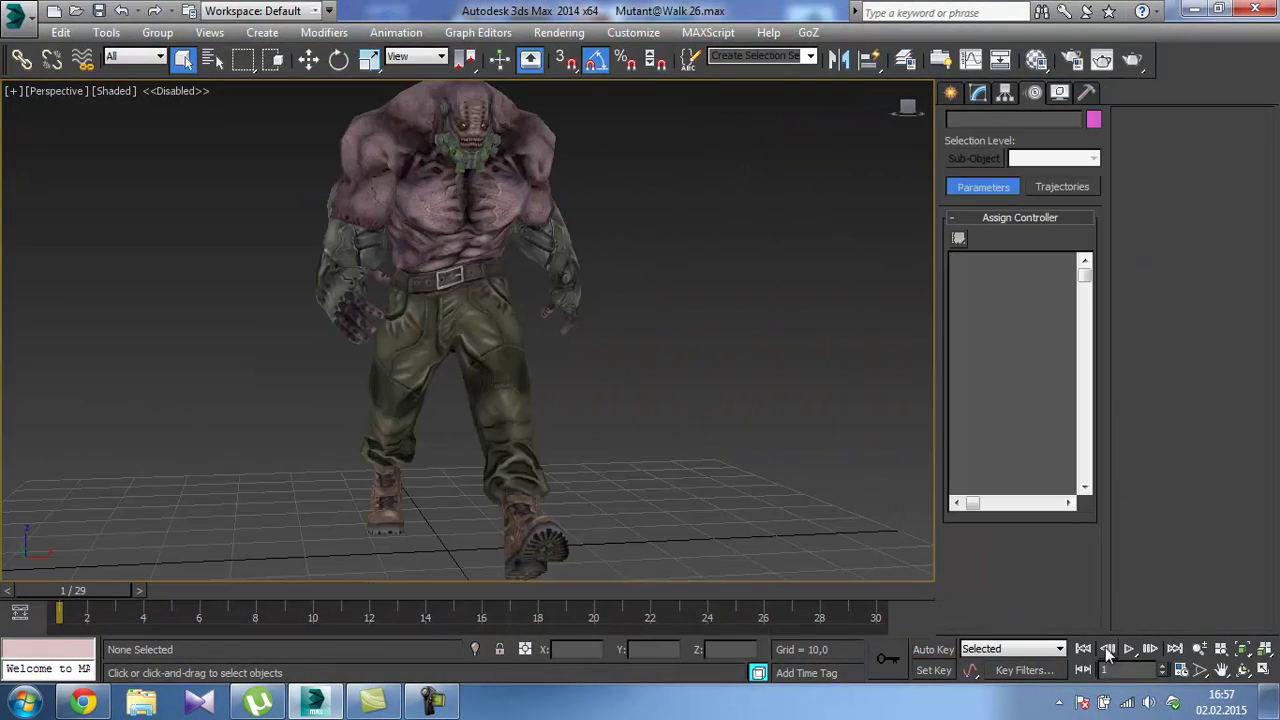
Play the mutant's hand-keyed walk cycle and review it from the front and the side.
scroll(589, 297, down, 4)
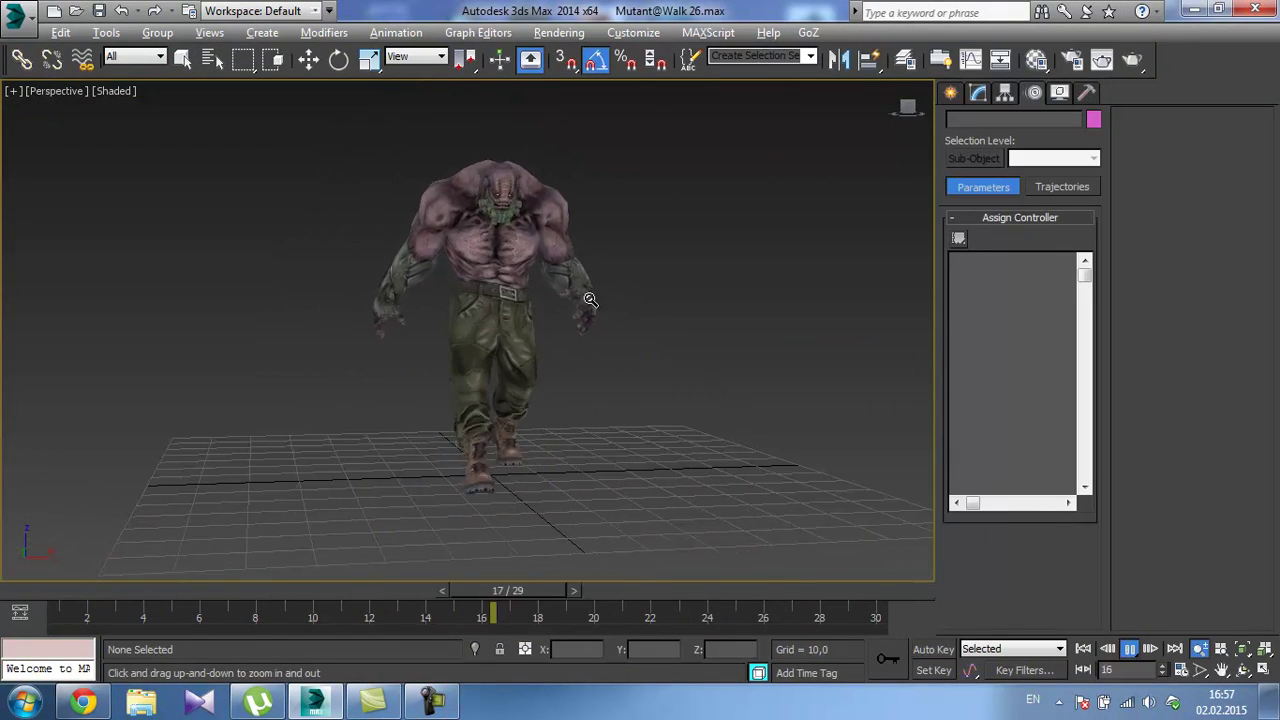
scroll(585, 293, up, 1)
alt+middle_drag(584, 293, 623, 280)
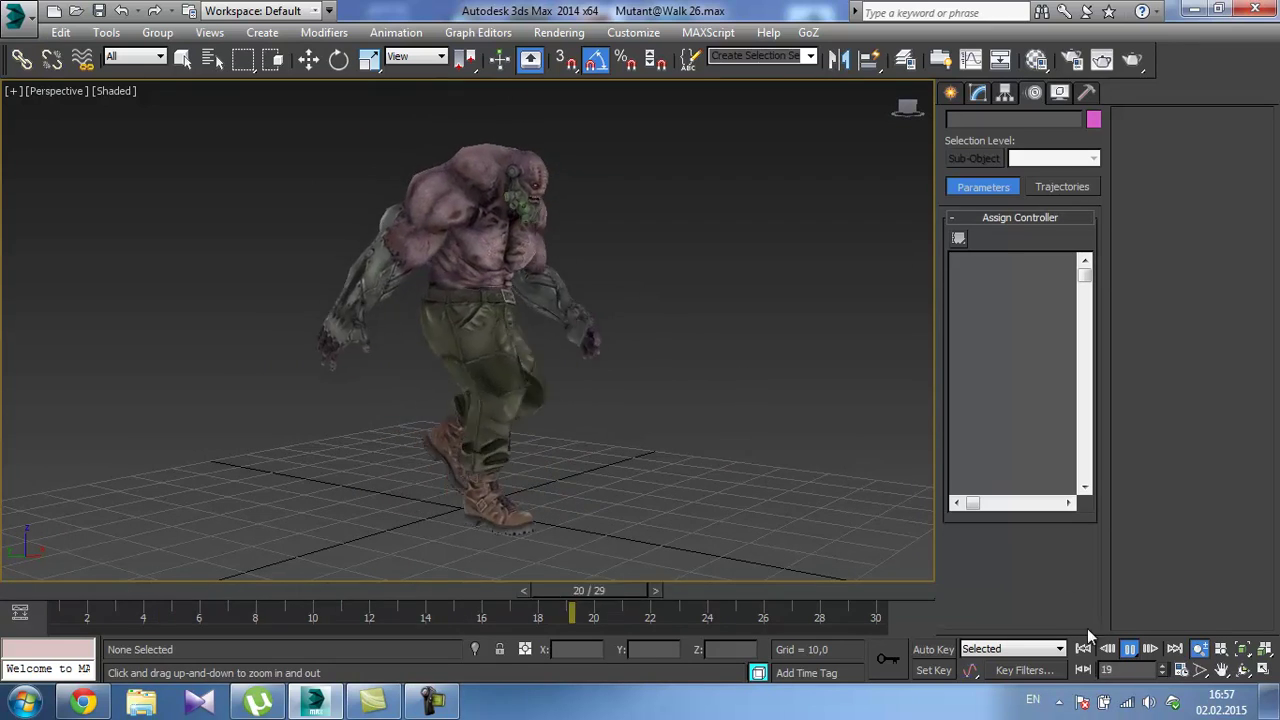
click(1129, 650)
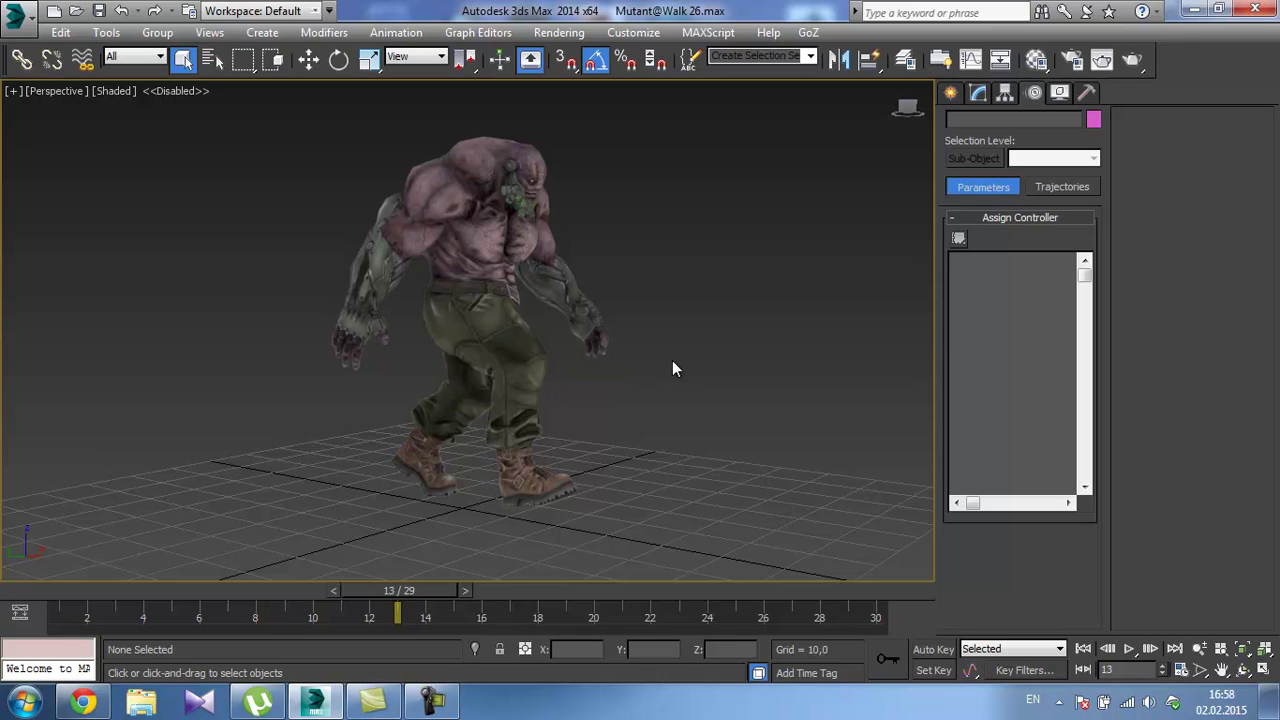
Replay the walk cycle several times, examining the mutant's motion from front and three-quarter angles.
click(1125, 649)
alt+middle_drag(768, 360, 486, 233)
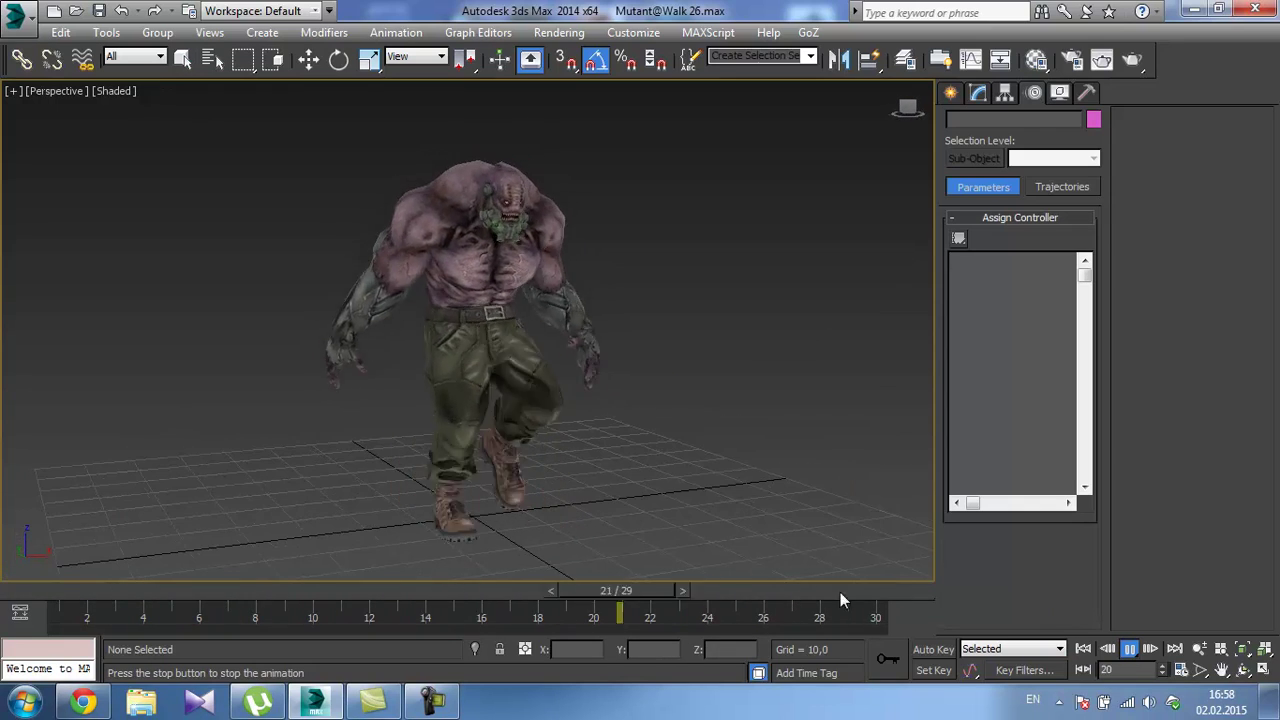
click(1128, 649)
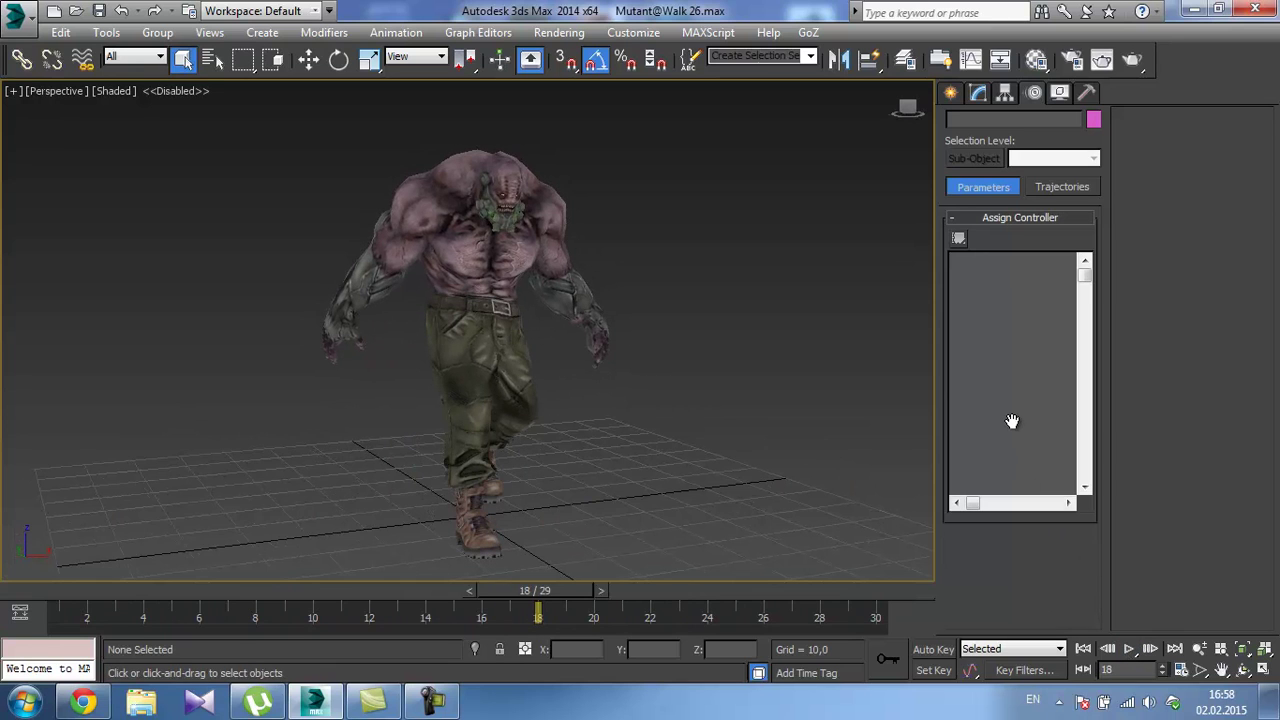
click(1128, 649)
alt+middle_drag(909, 534, 760, 457)
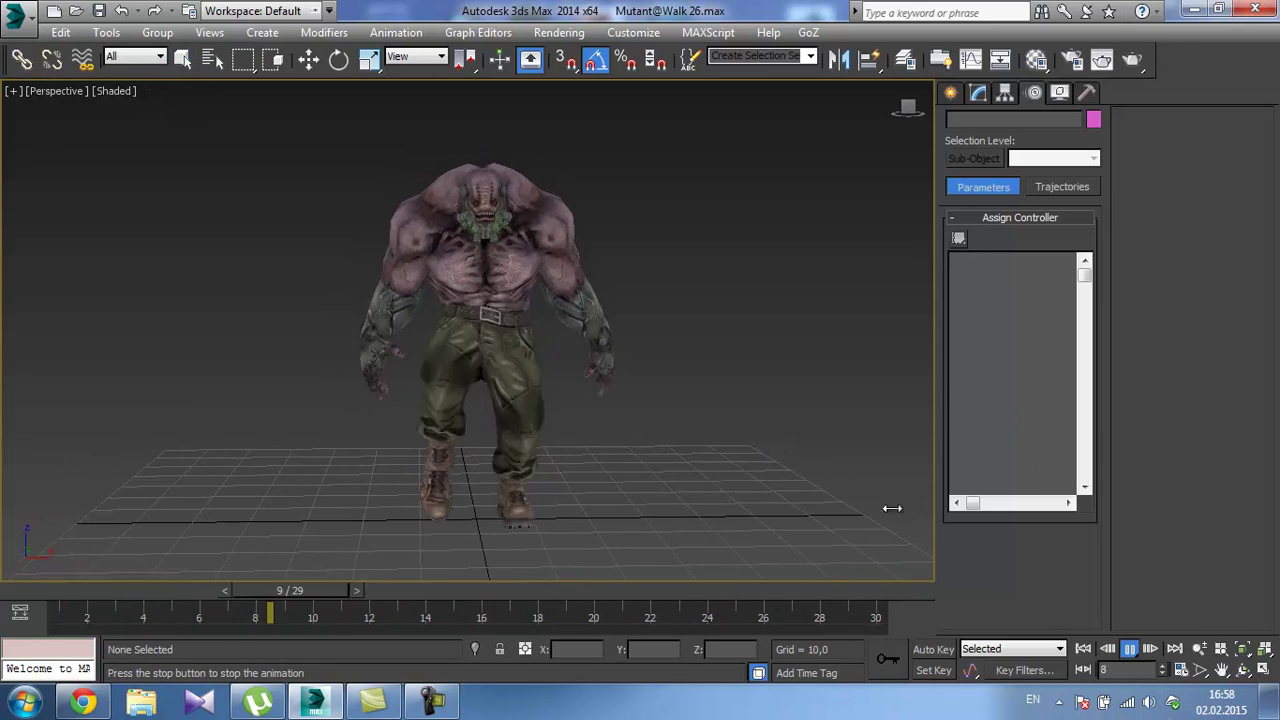
click(1129, 649)
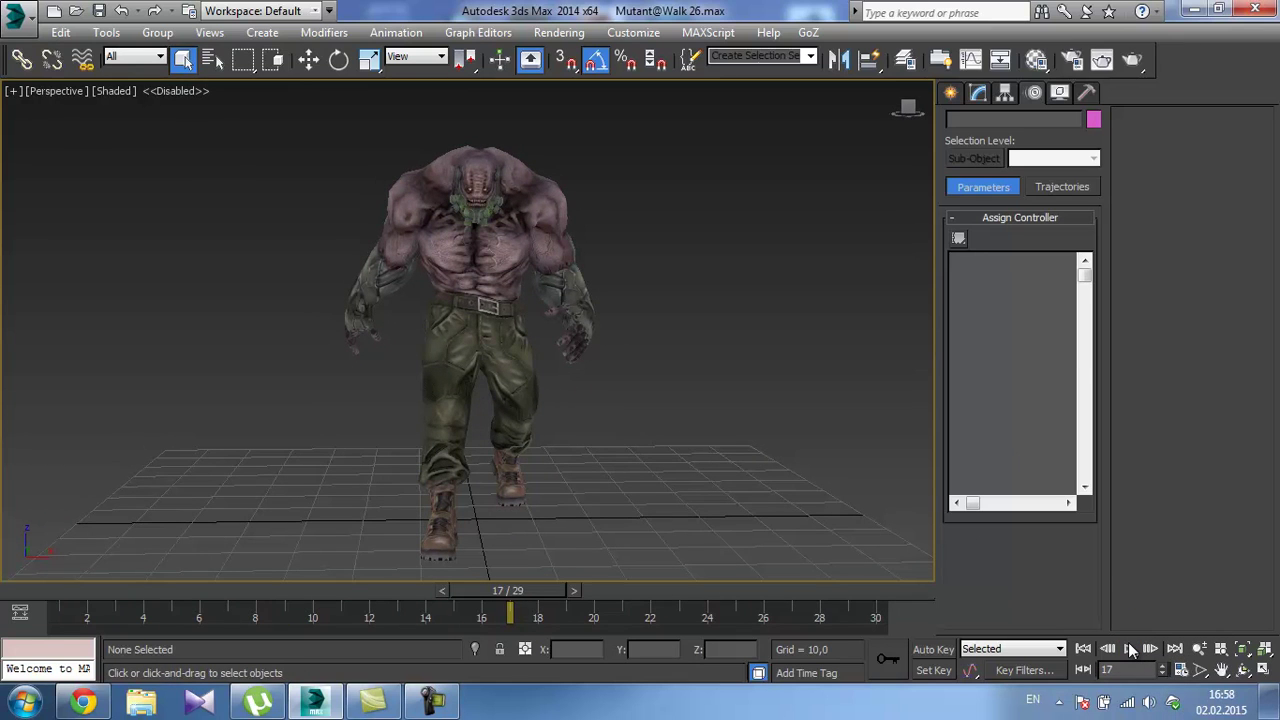
click(1126, 649)
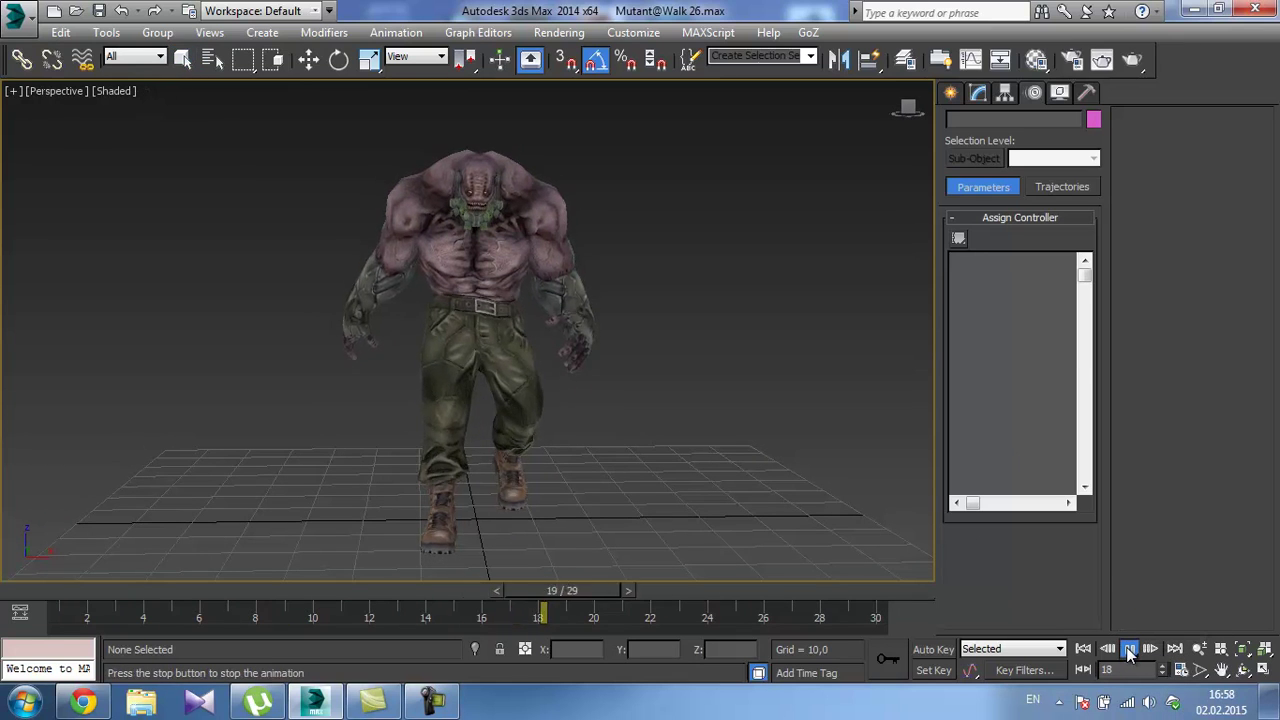
alt+middle_drag(545, 355, 612, 378)
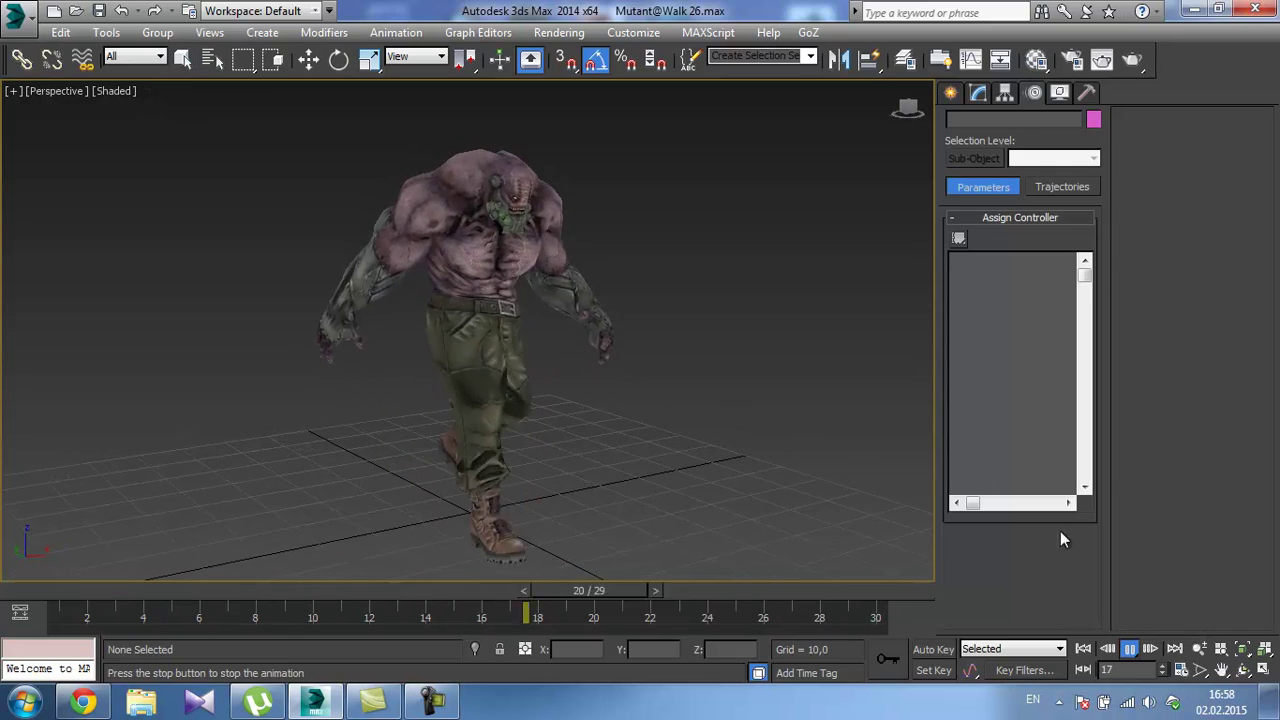
click(1128, 649)
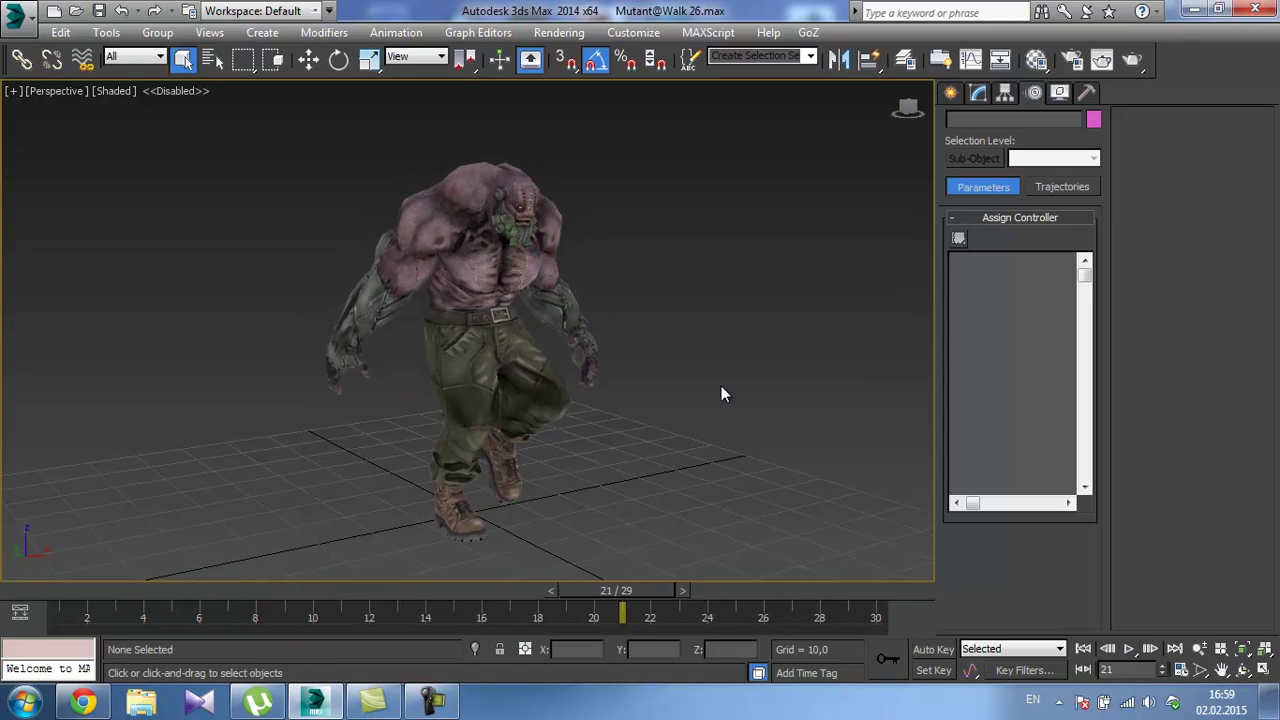
Switch to Unity from the desktop and dismiss its welcome and update check windows.
click(1193, 9)
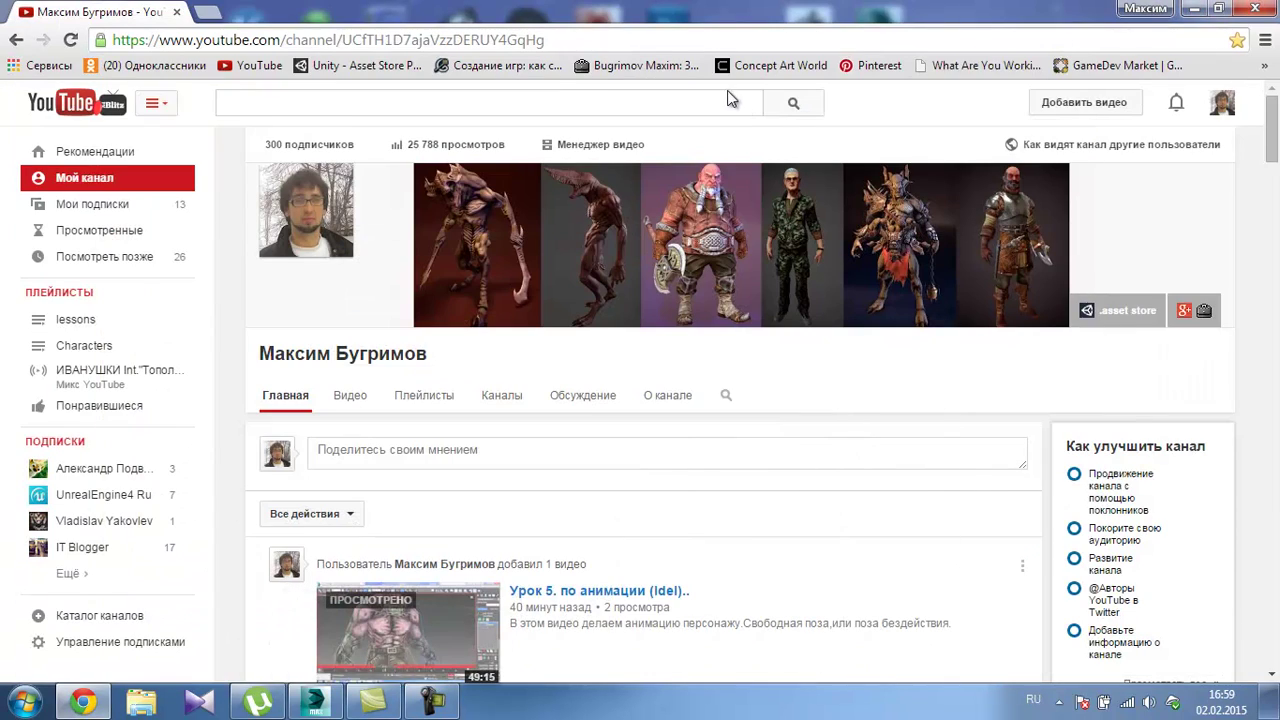
click(1194, 9)
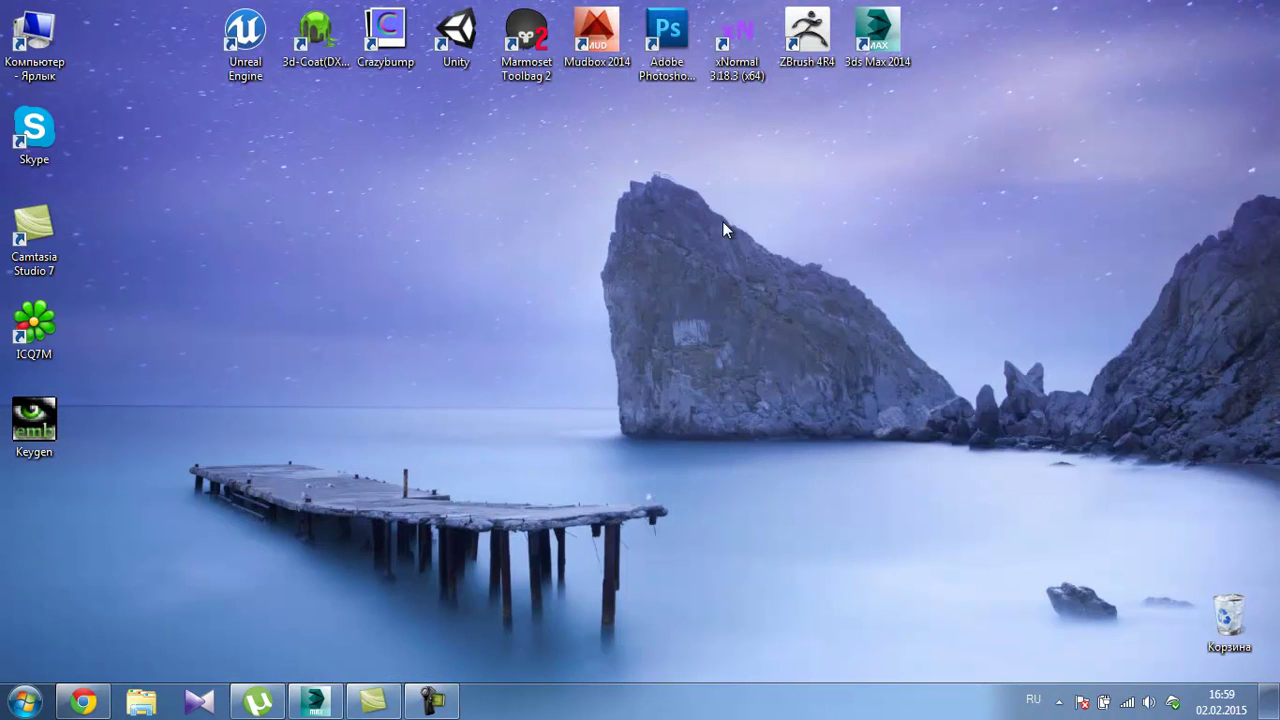
double_click(456, 35)
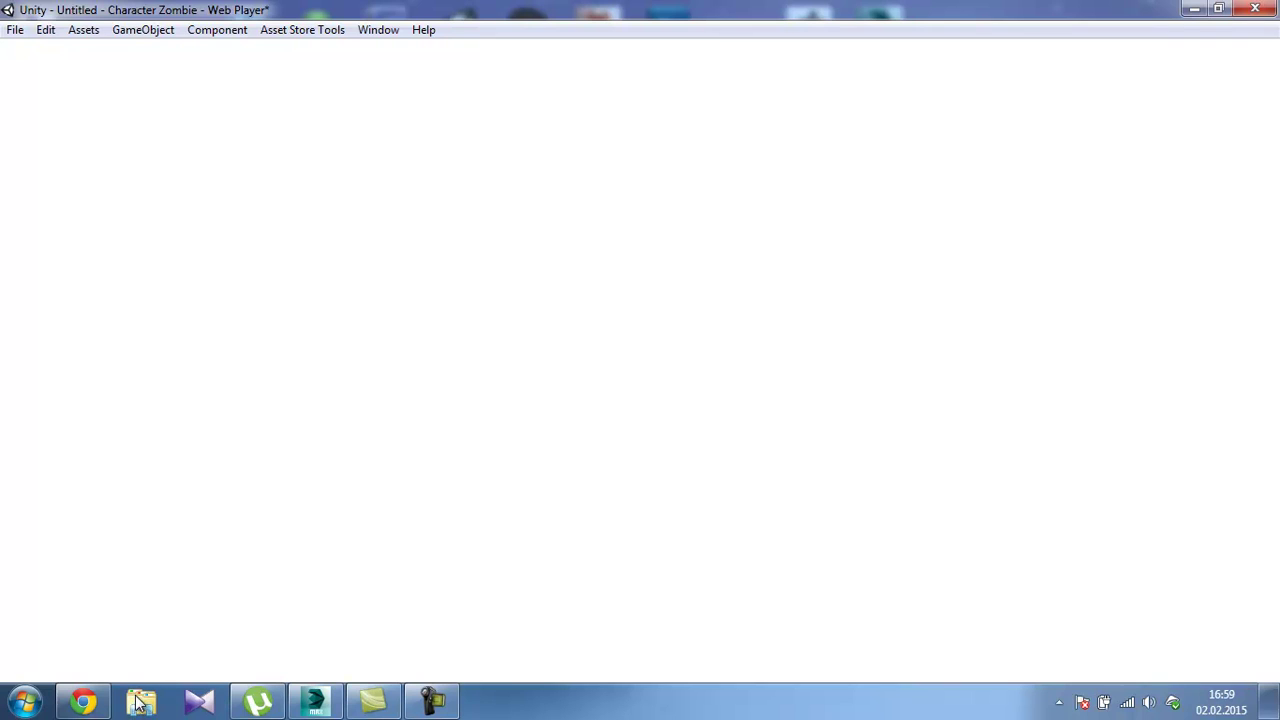
click(140, 703)
click(1042, 29)
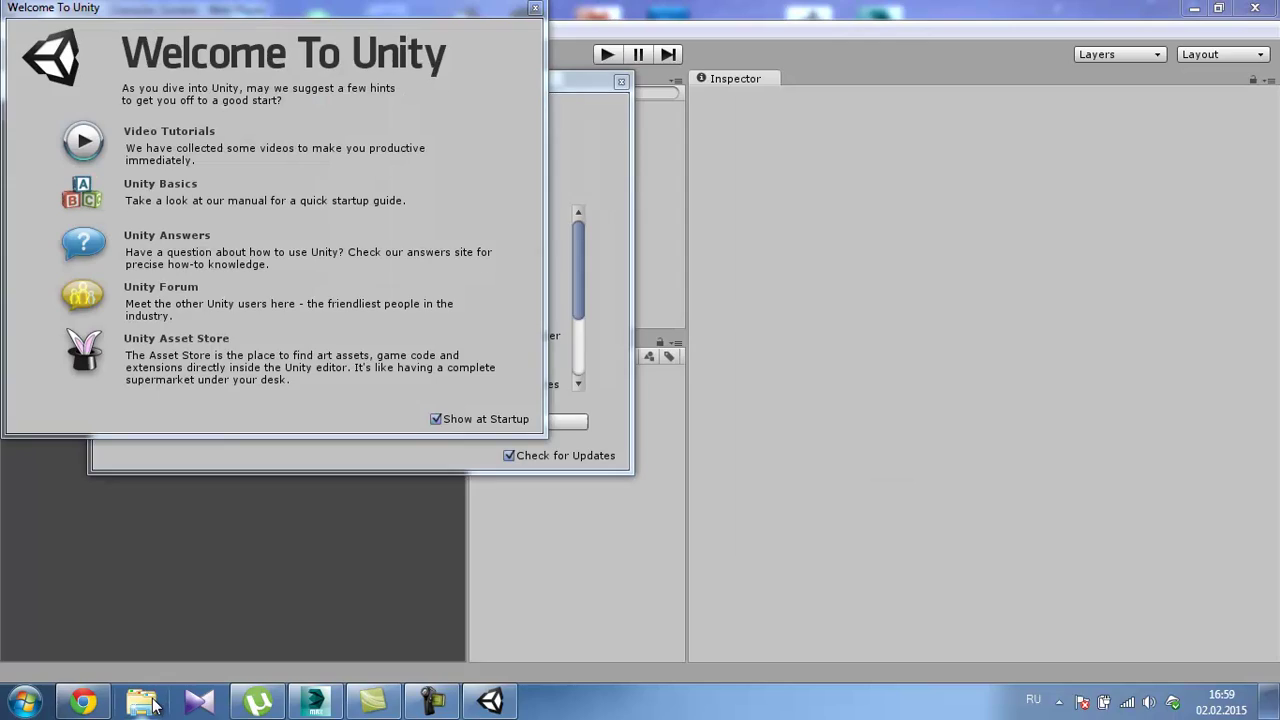
click(534, 9)
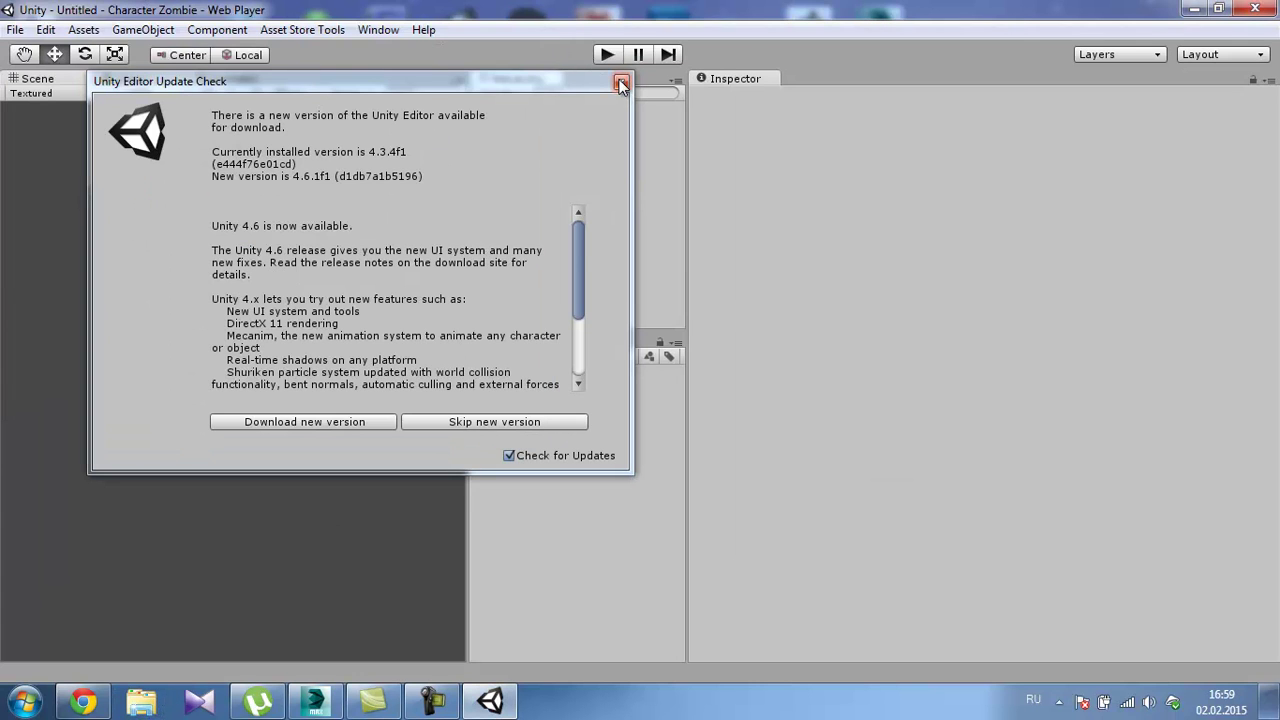
click(621, 83)
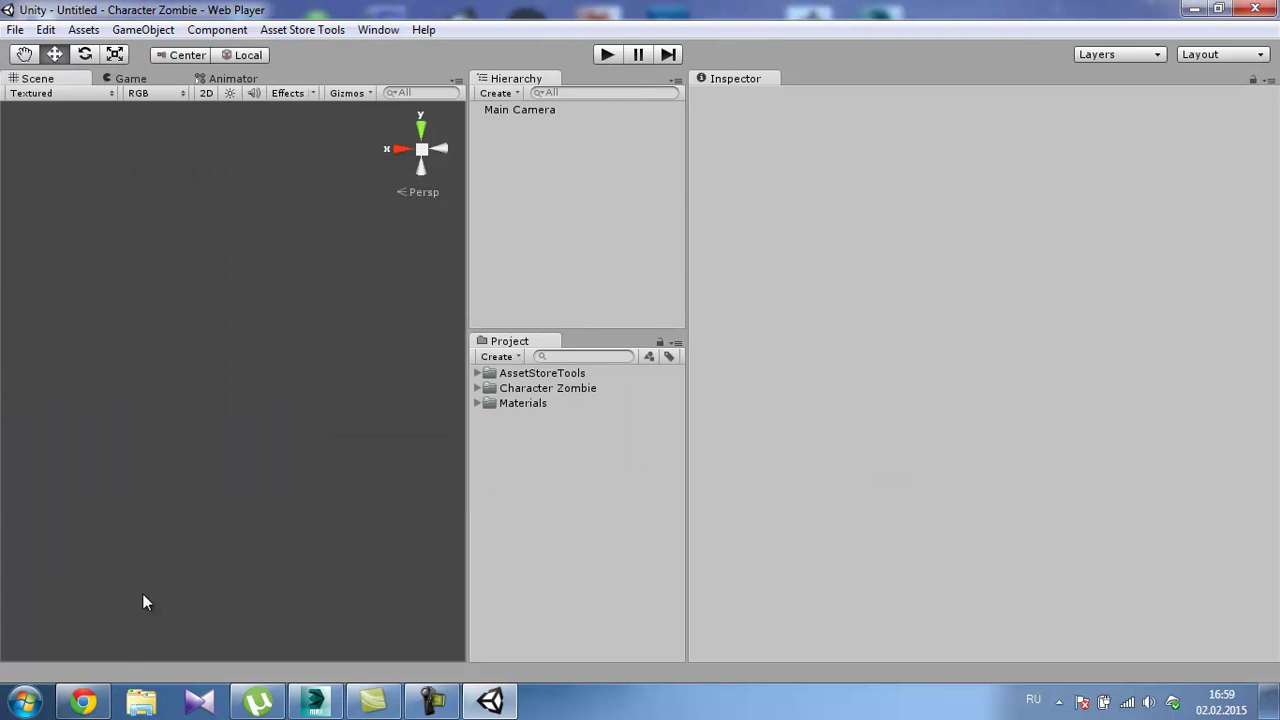
Open the folder ГОТОВЫЕ МОДЕЛИ ДЛЯ ПРОДАЖИ on drive wolk (E:) in the file manager.
click(141, 701)
click(249, 456)
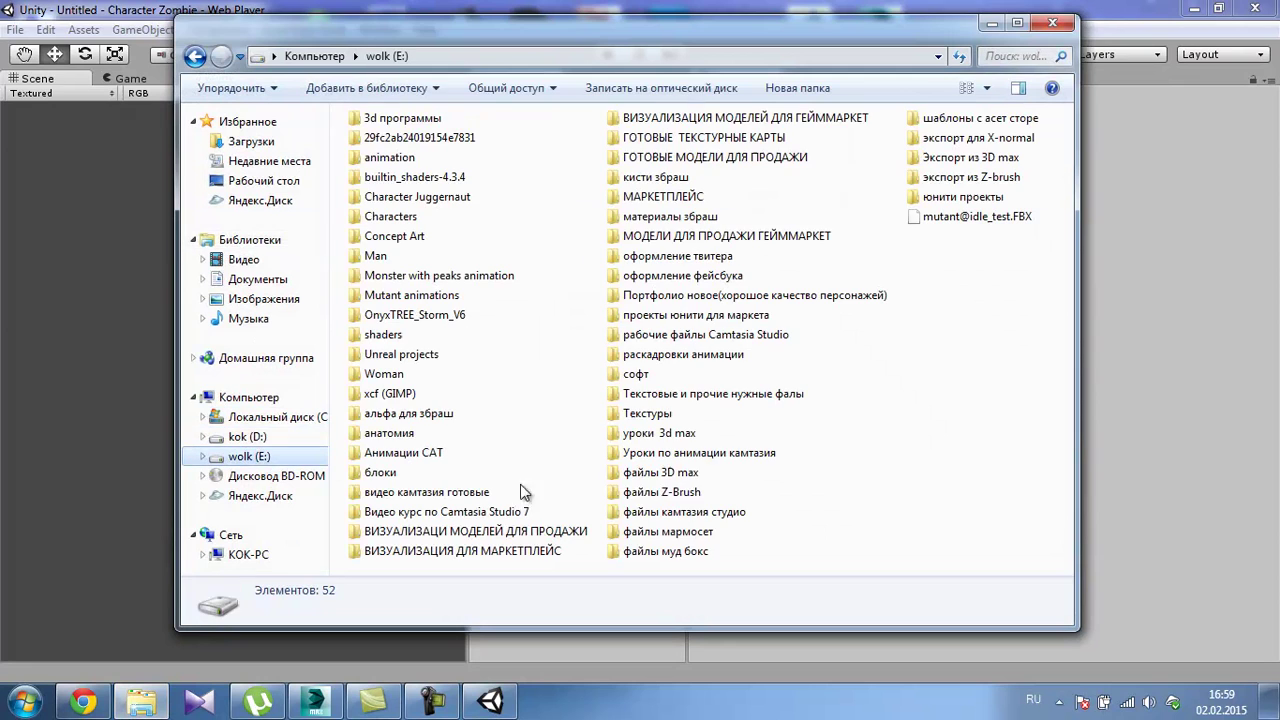
drag(845, 48, 543, 35)
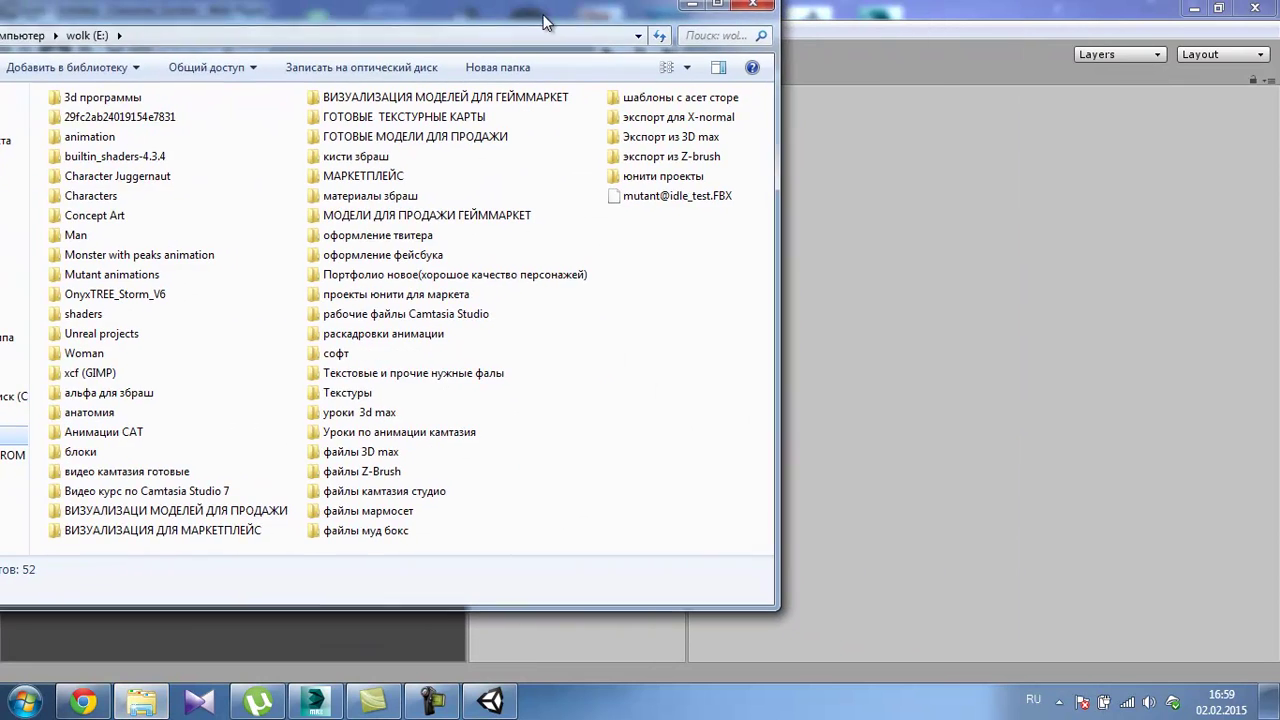
click(400, 147)
double_click(400, 147)
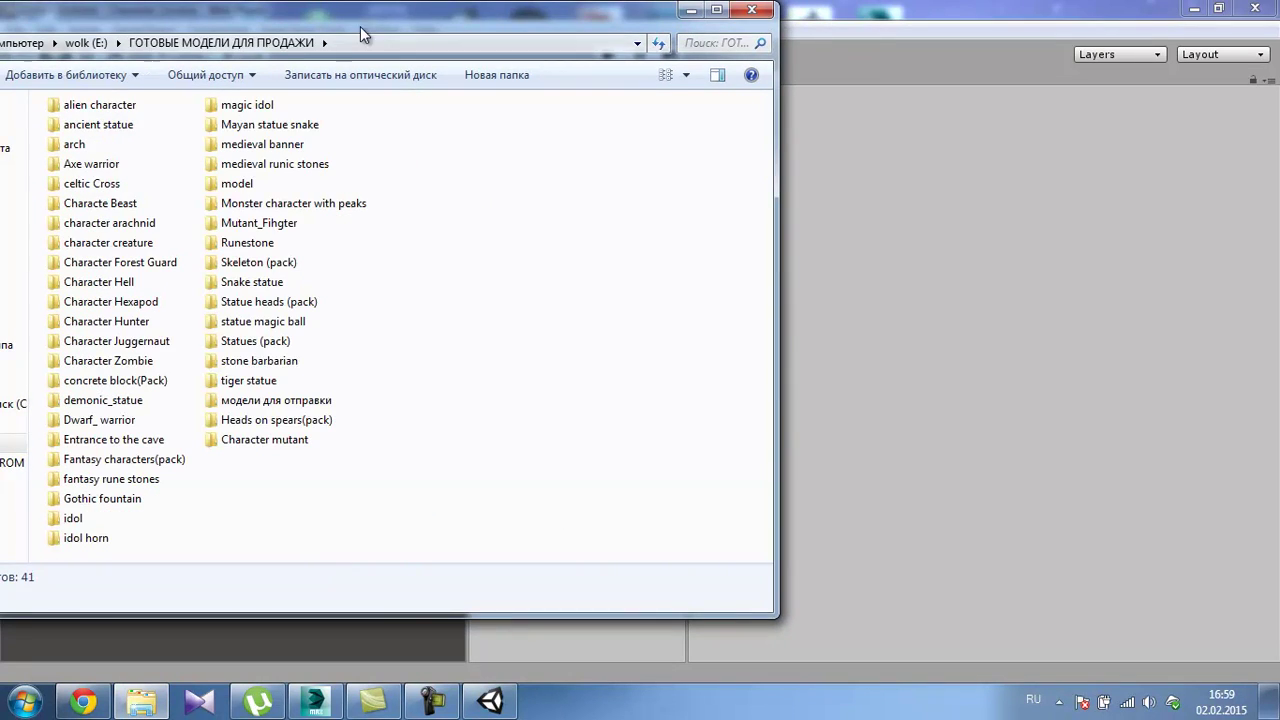
drag(360, 26, 346, 44)
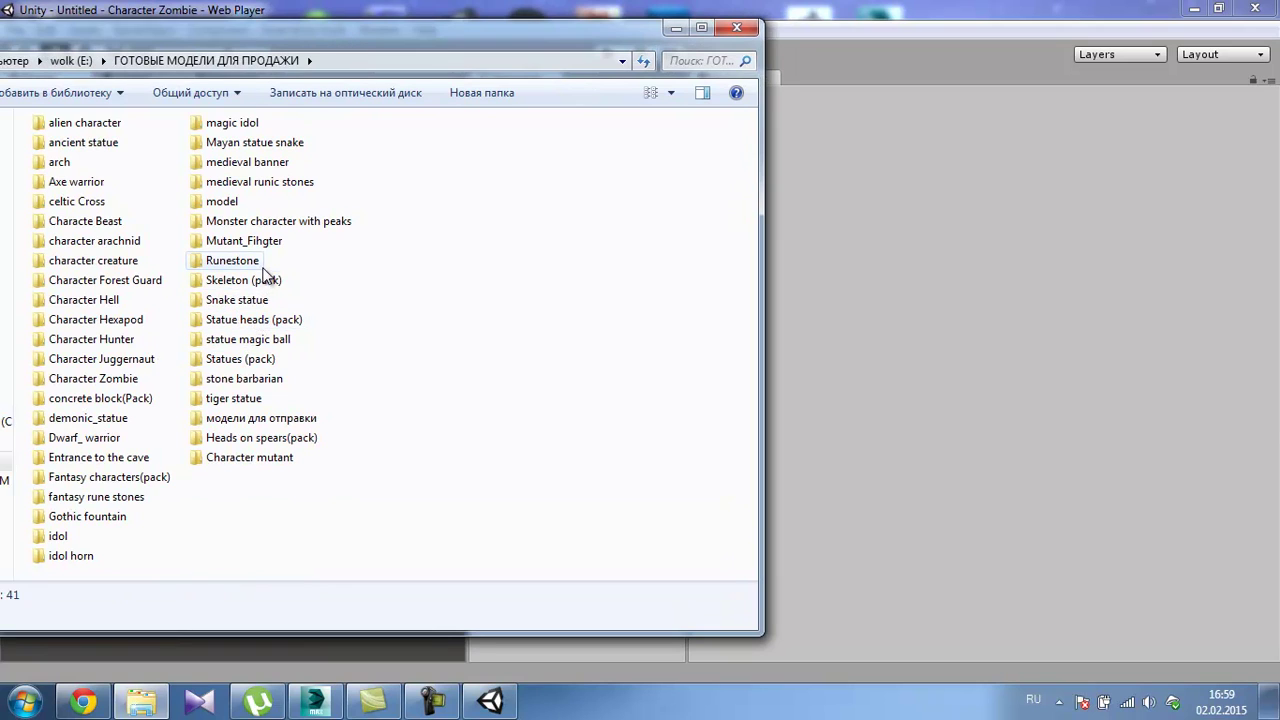
Import the Mutant_Fihgter folder into the Unity project's assets and put the file manager away.
drag(262, 244, 531, 655)
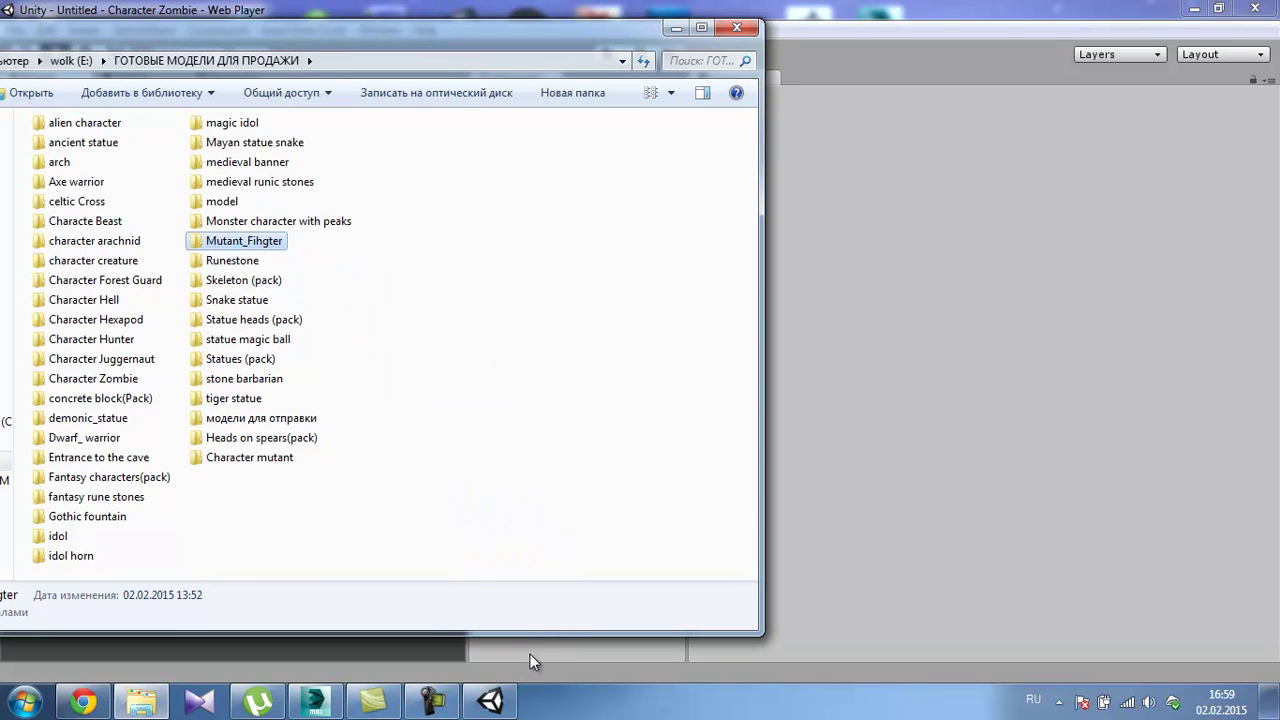
drag(543, 563, 677, 29)
click(677, 29)
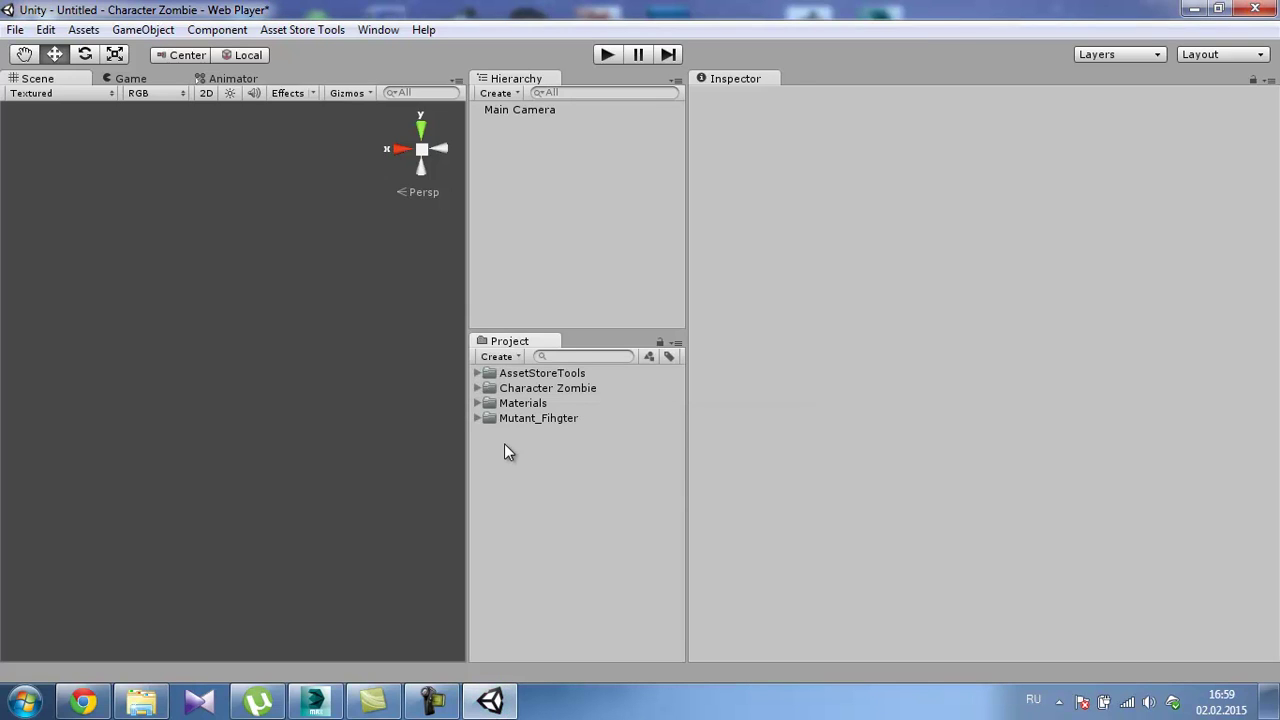
Select Mutant@Walk in the Mutant_Fihgter animation folder and widen its animation preview.
click(478, 418)
click(490, 433)
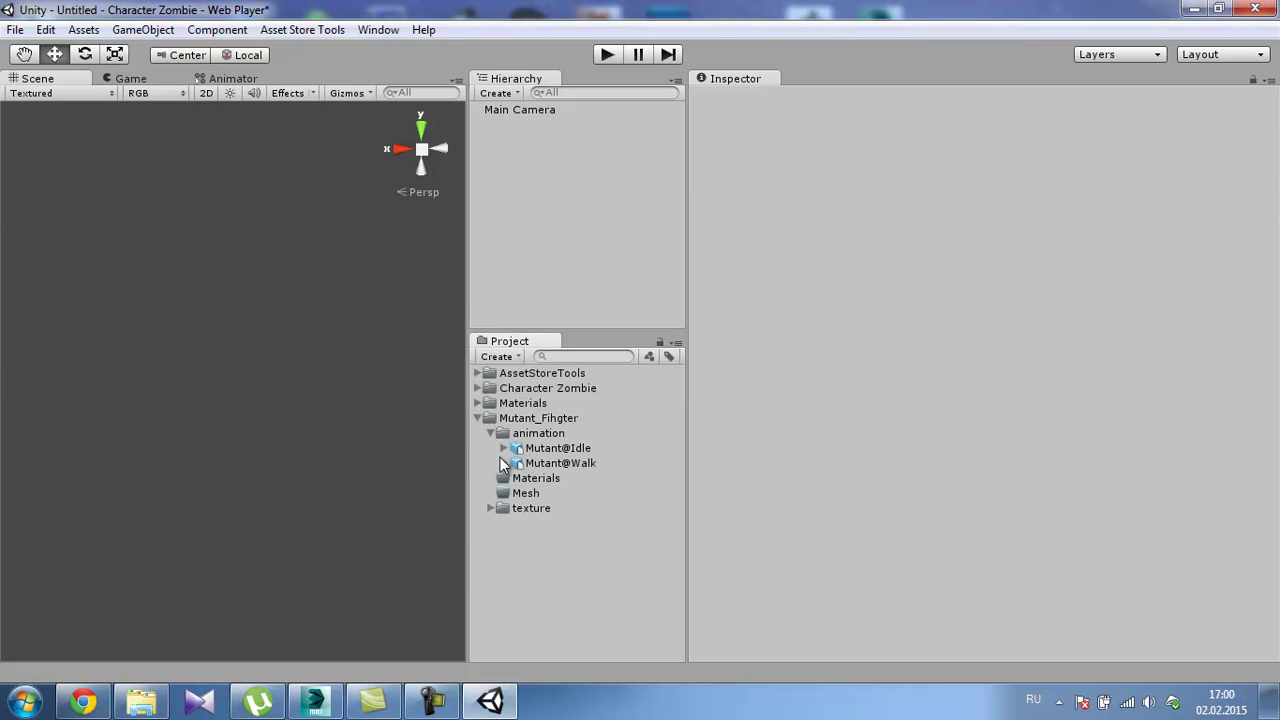
click(565, 462)
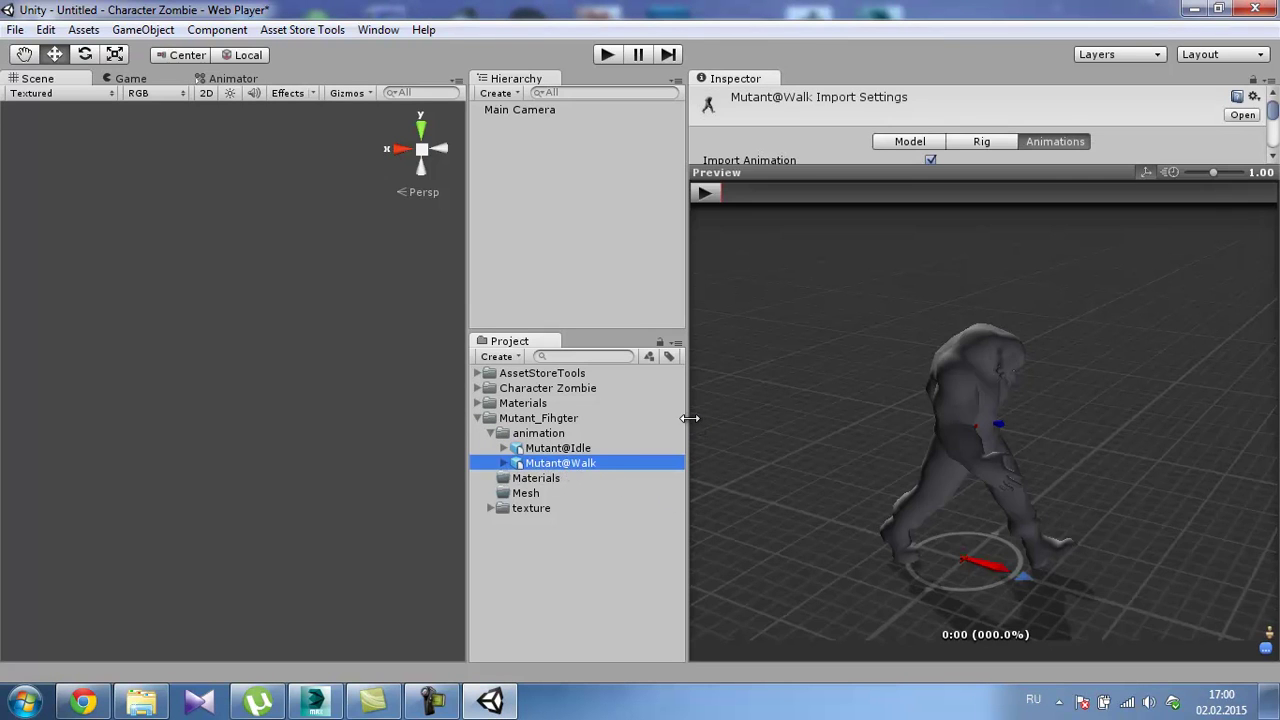
drag(688, 418, 509, 388)
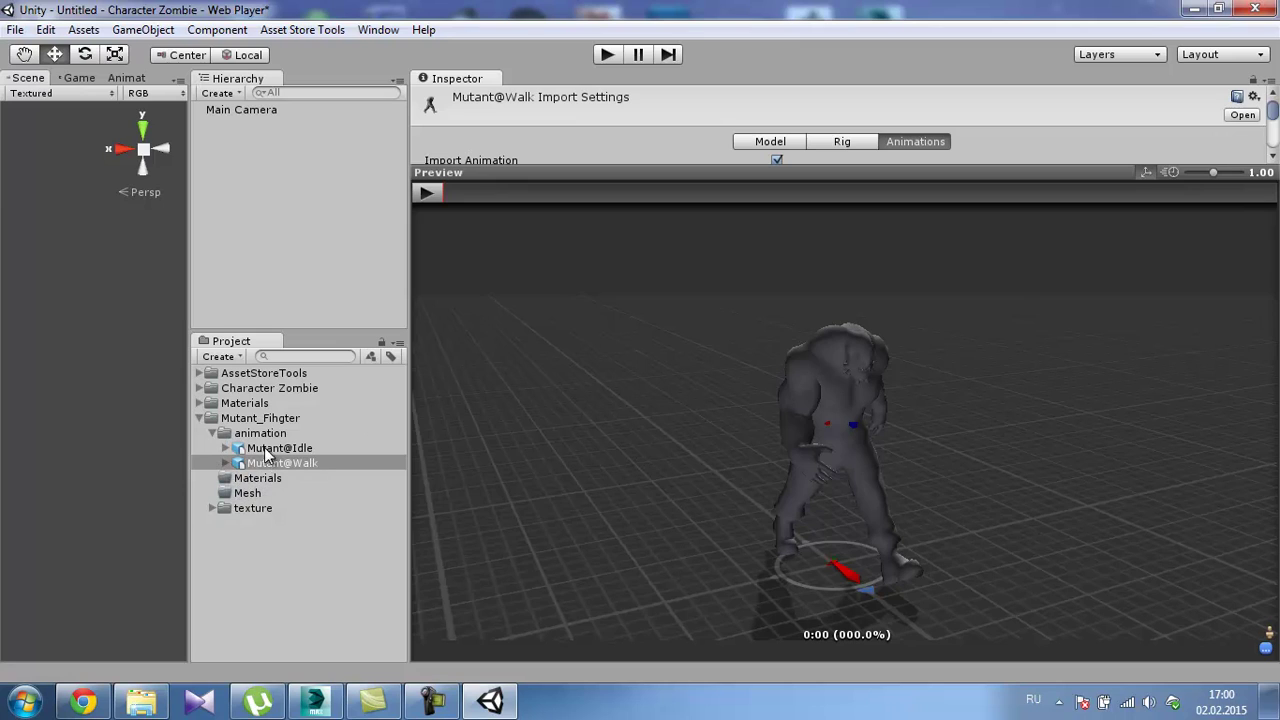
Look through the texture and animation folders, checking the Mutant@Idle and Mutant@Walk assets.
click(213, 508)
click(212, 508)
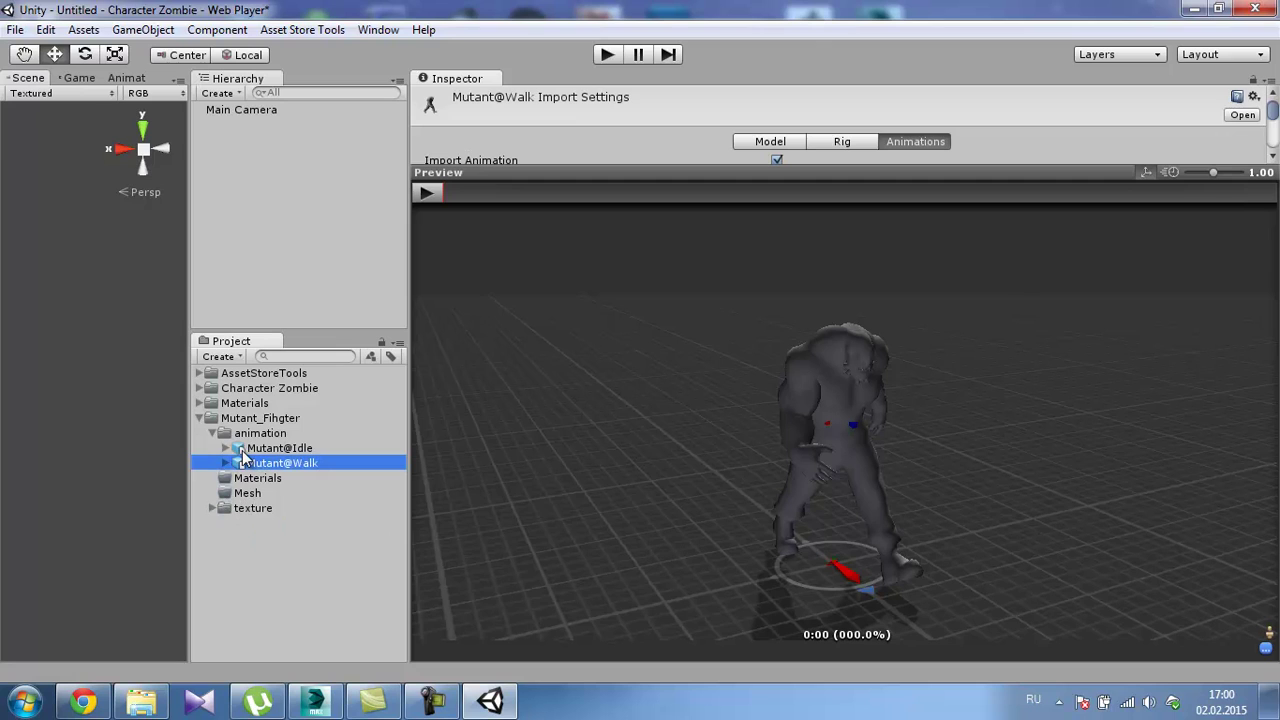
click(211, 433)
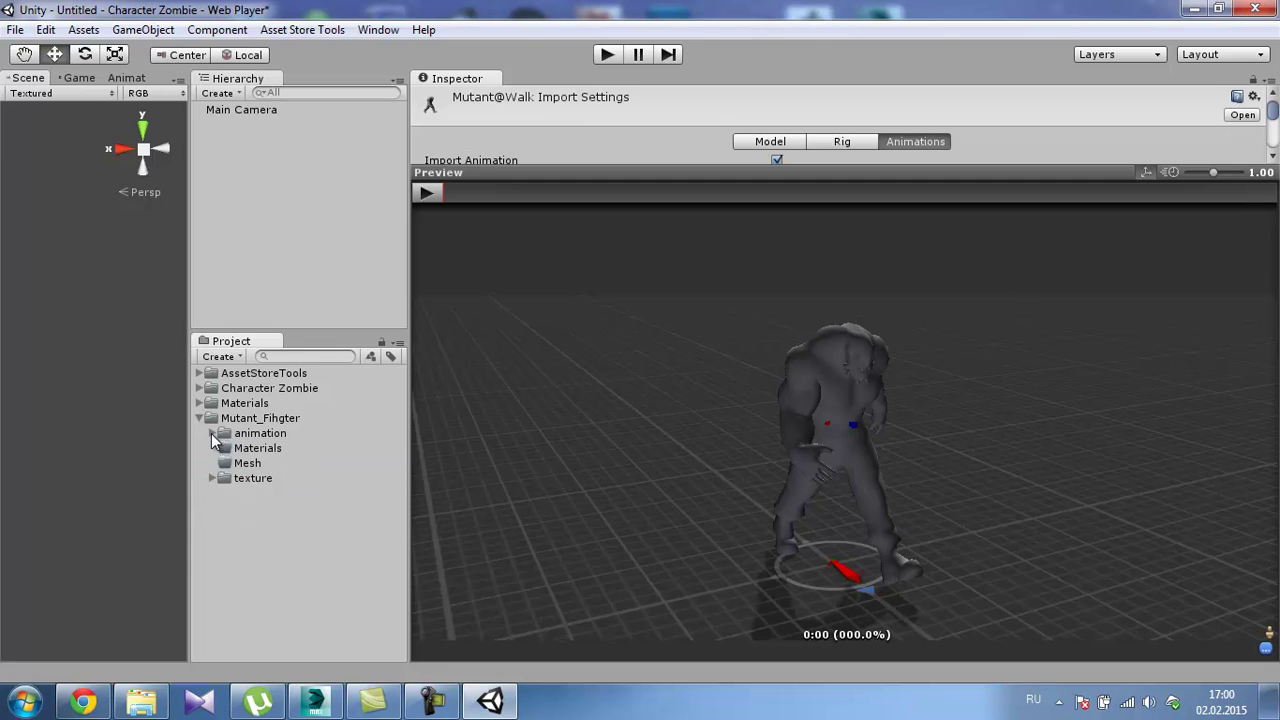
click(211, 433)
click(280, 449)
click(283, 464)
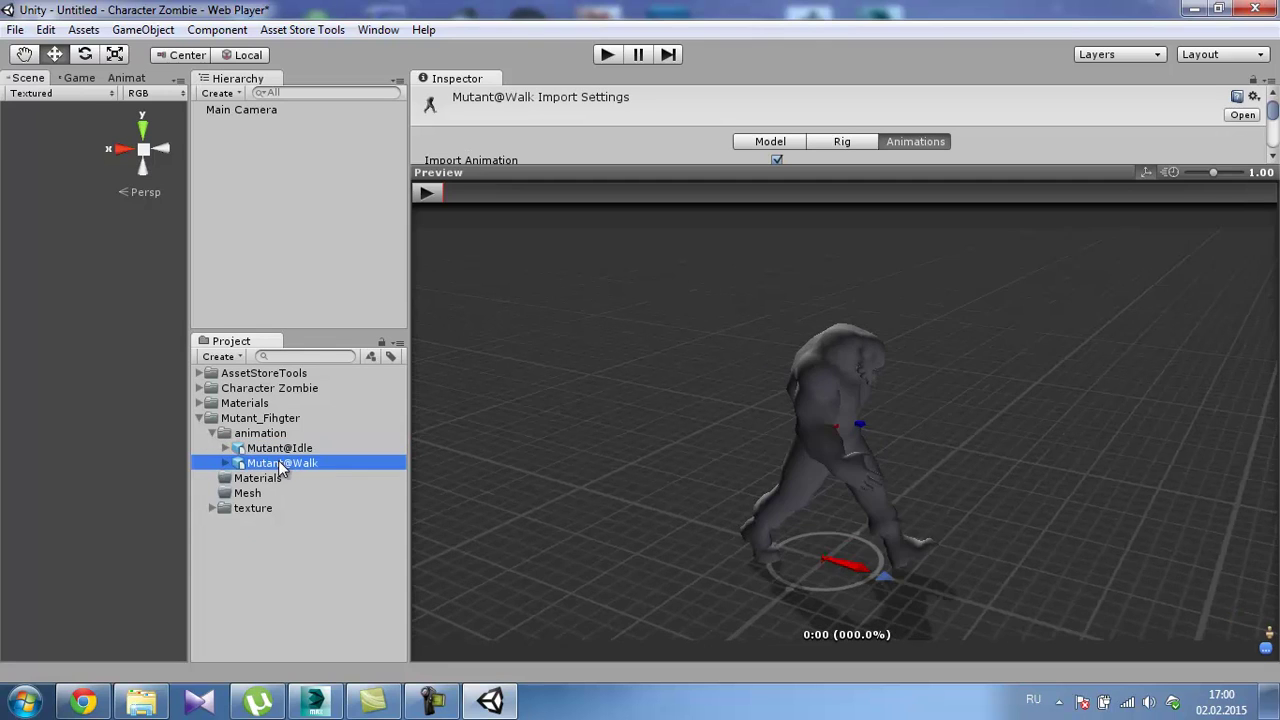
Play the Mutant@Walk preview and inspect the walk from the front, side and back.
drag(619, 369, 519, 331)
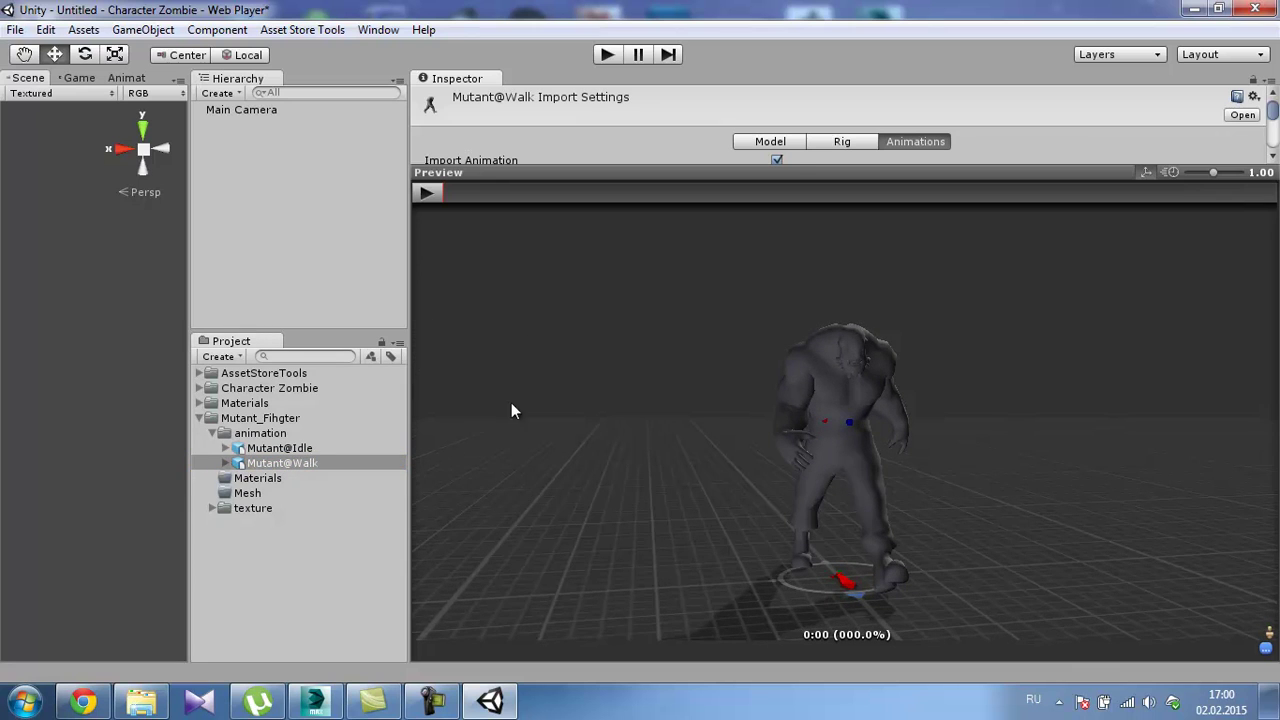
drag(617, 287, 483, 244)
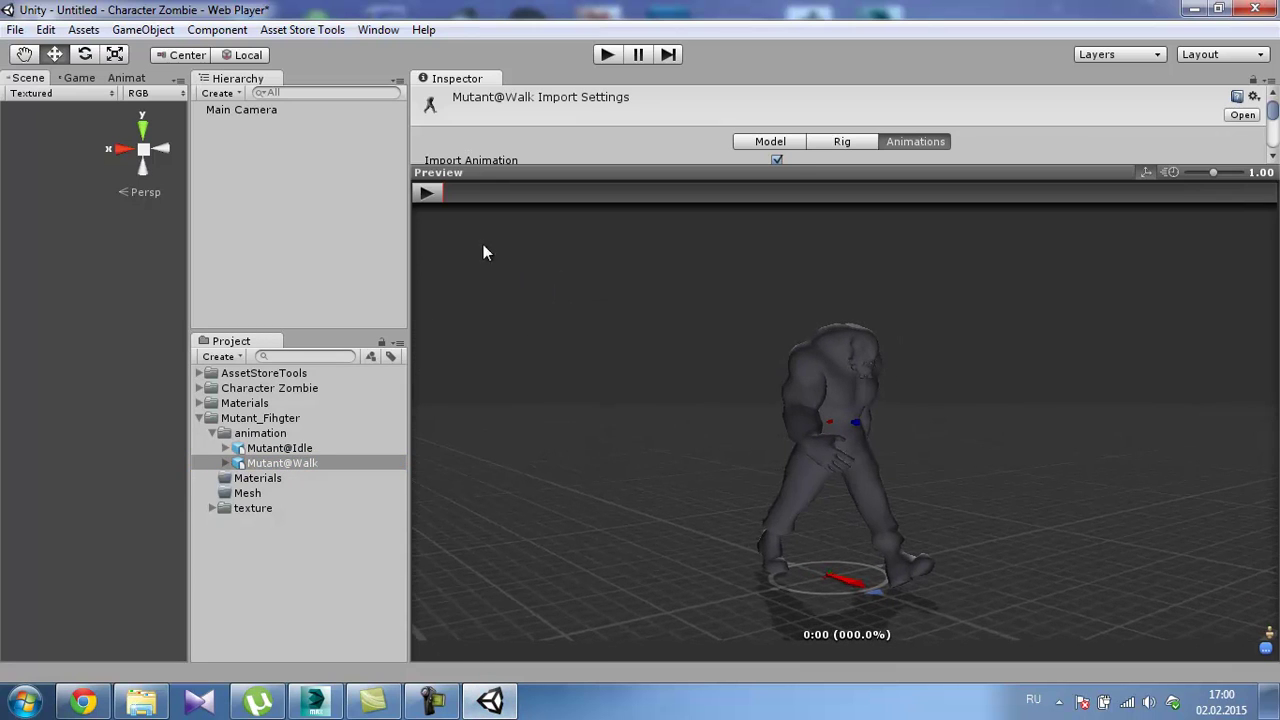
click(426, 194)
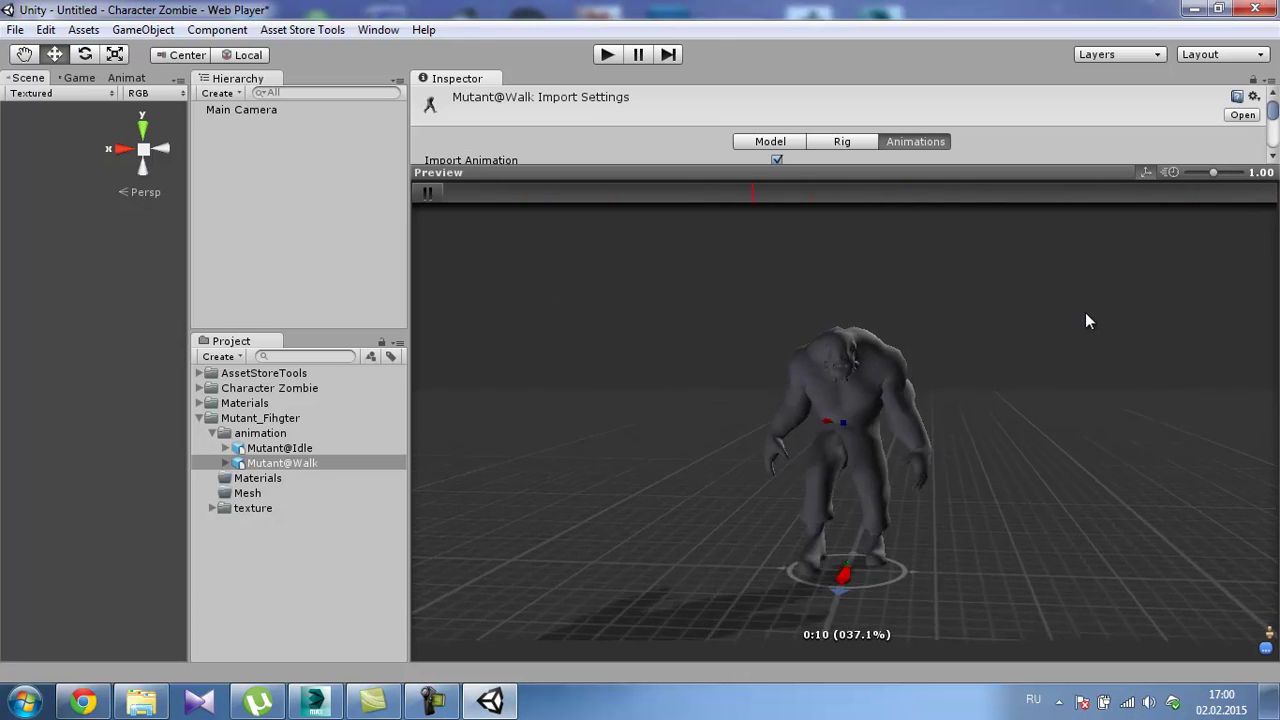
drag(1118, 322, 871, 280)
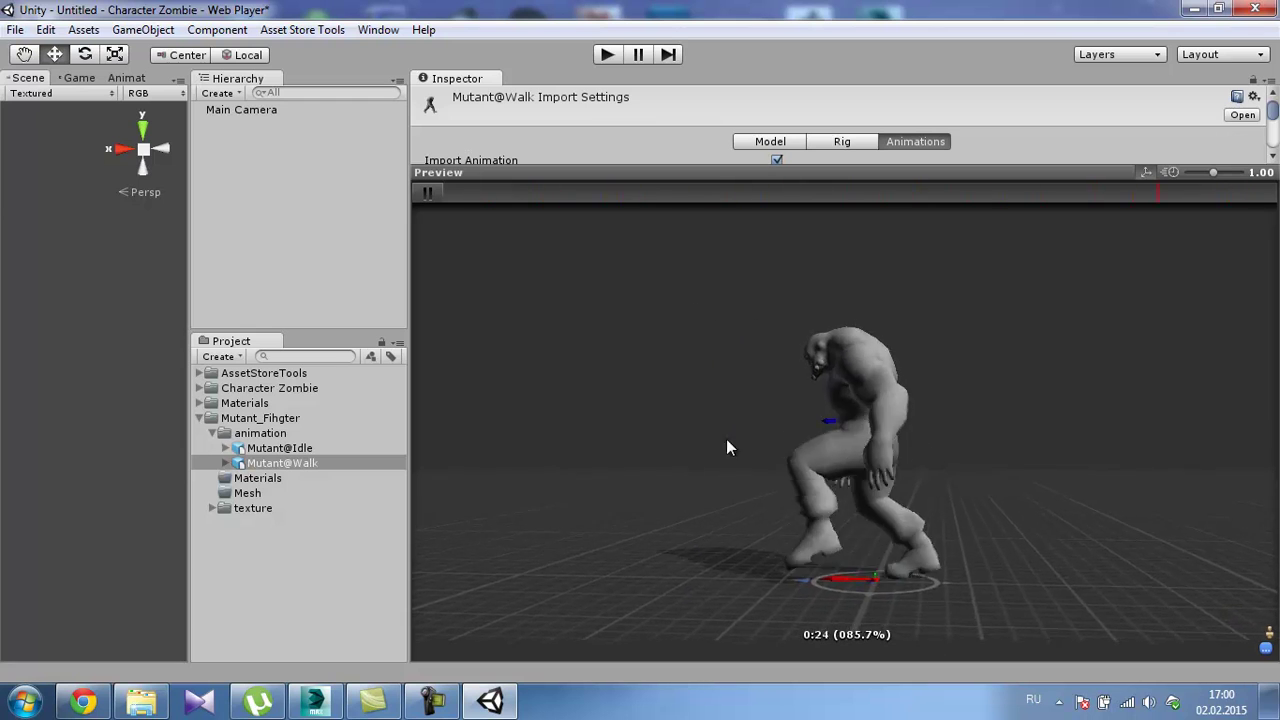
drag(638, 398, 31, 373)
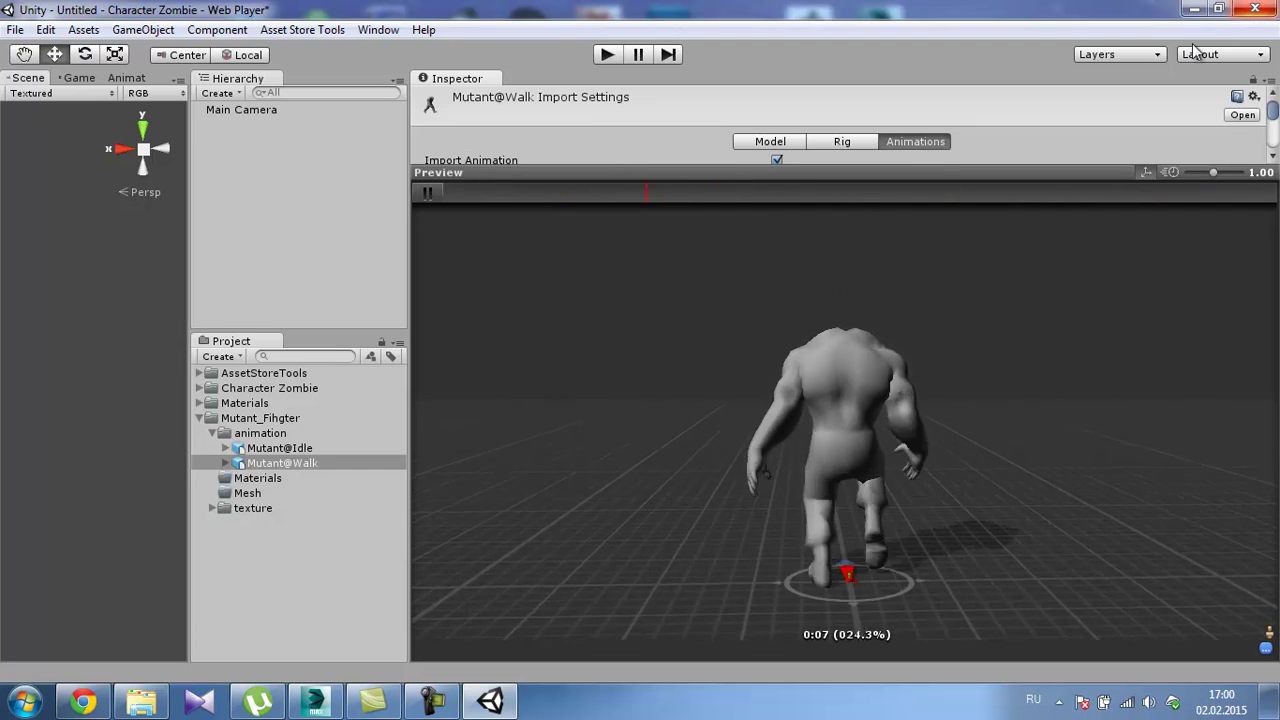
Delete the Mutant_Fihgter folder with all its contents from the Unity project's assets.
click(280, 450)
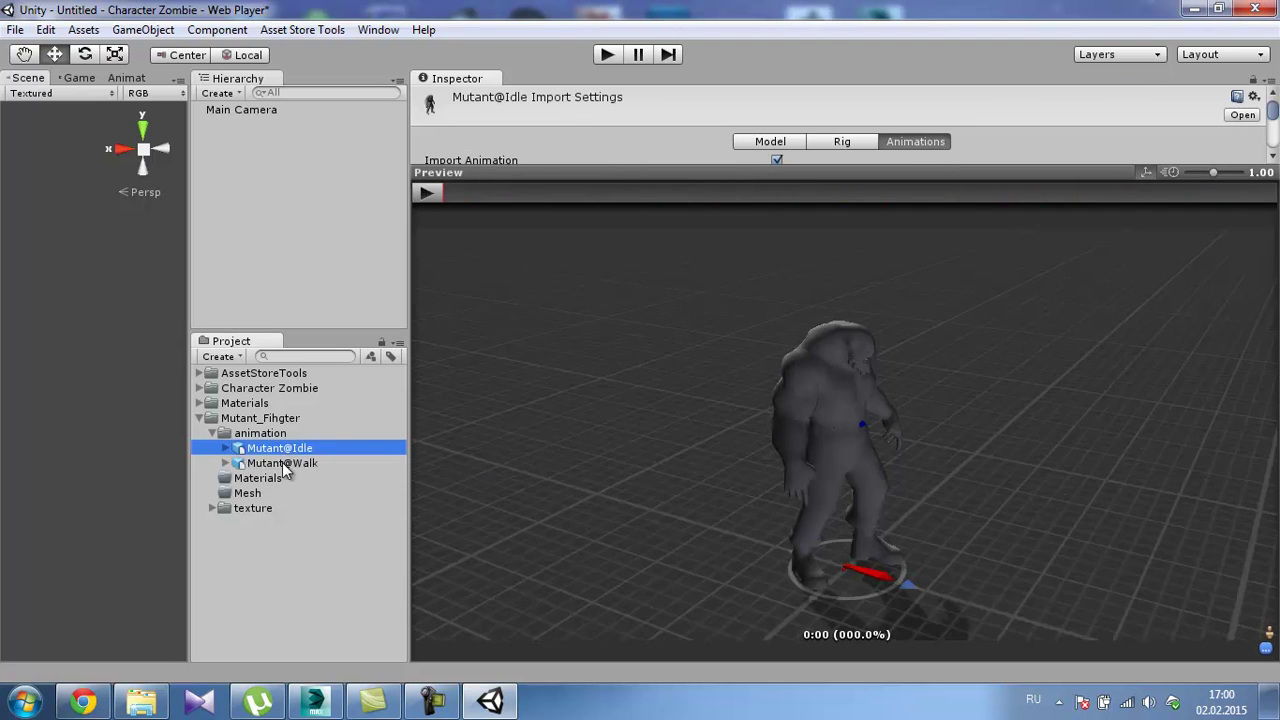
click(251, 419)
key(Delete)
key(Return)
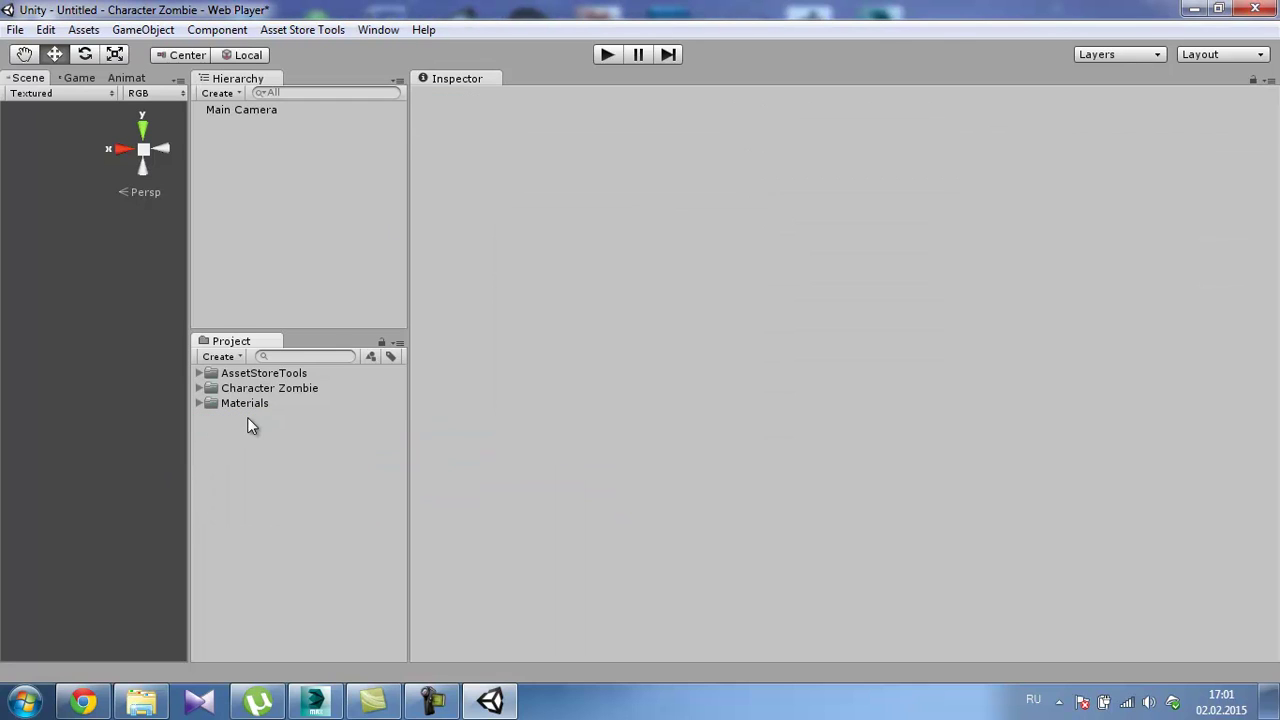
Close Unity without saving the changes to the untitled scene.
click(1255, 8)
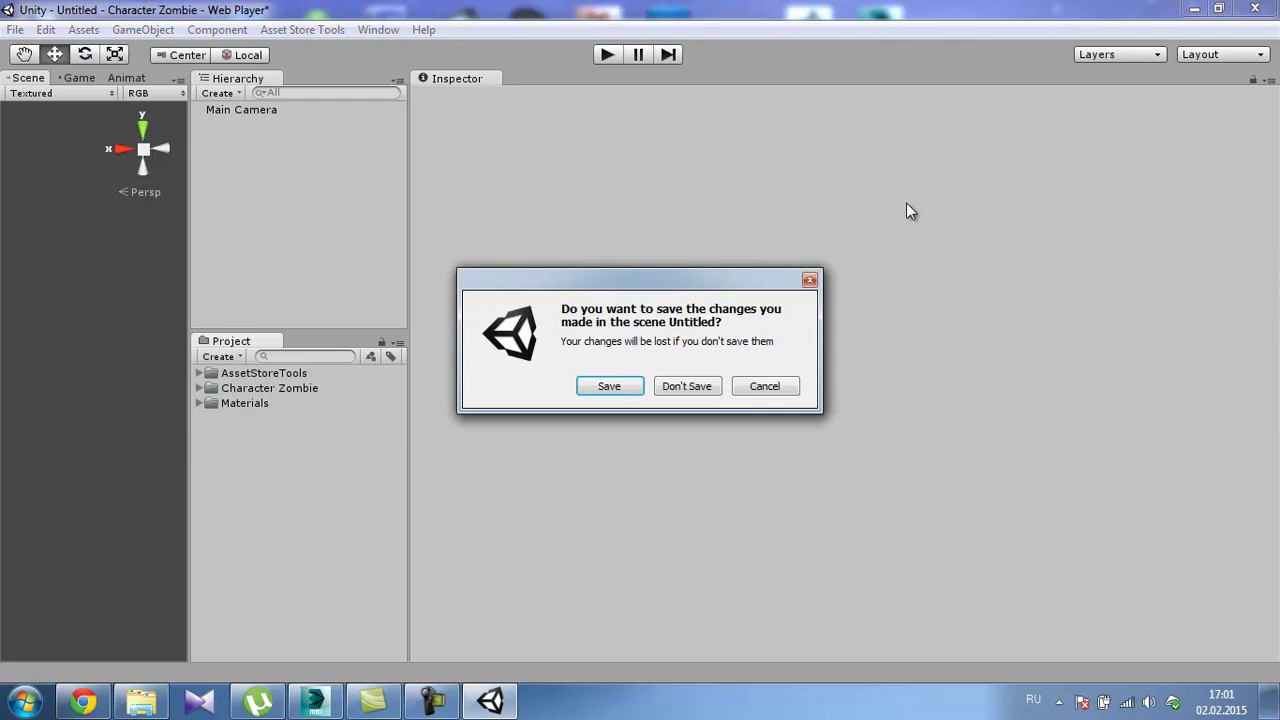
click(676, 386)
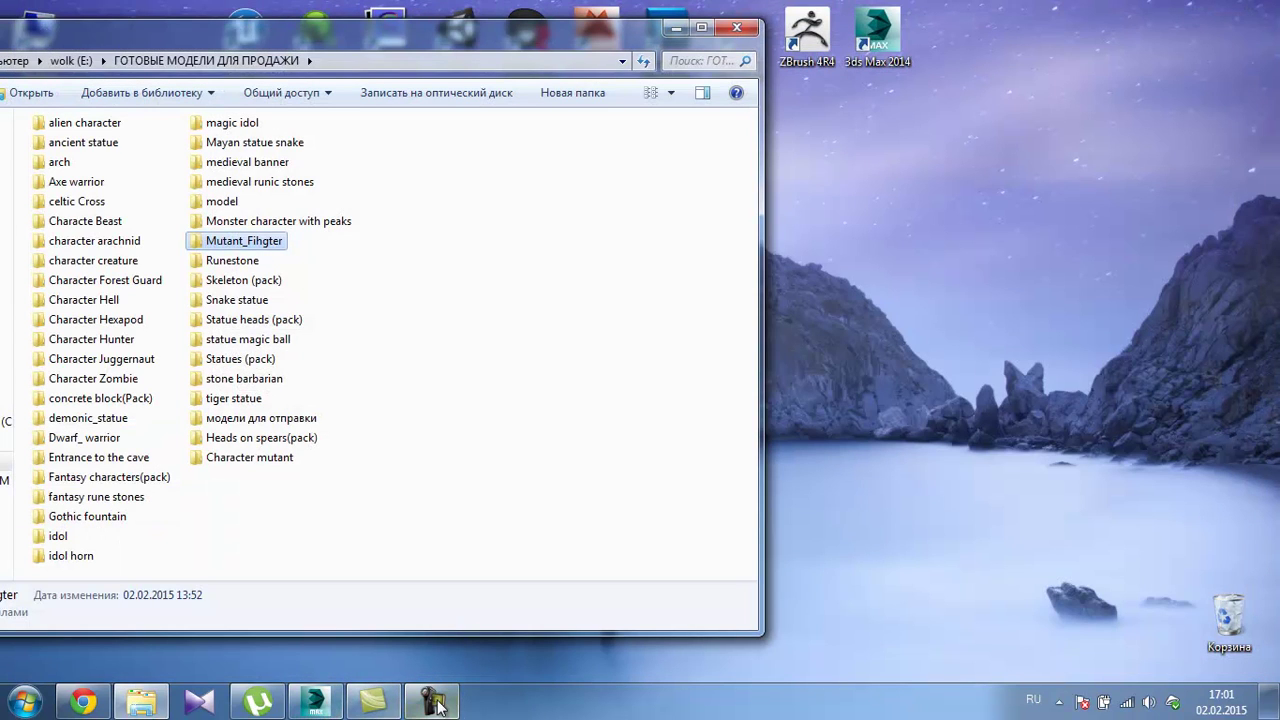
click(437, 705)
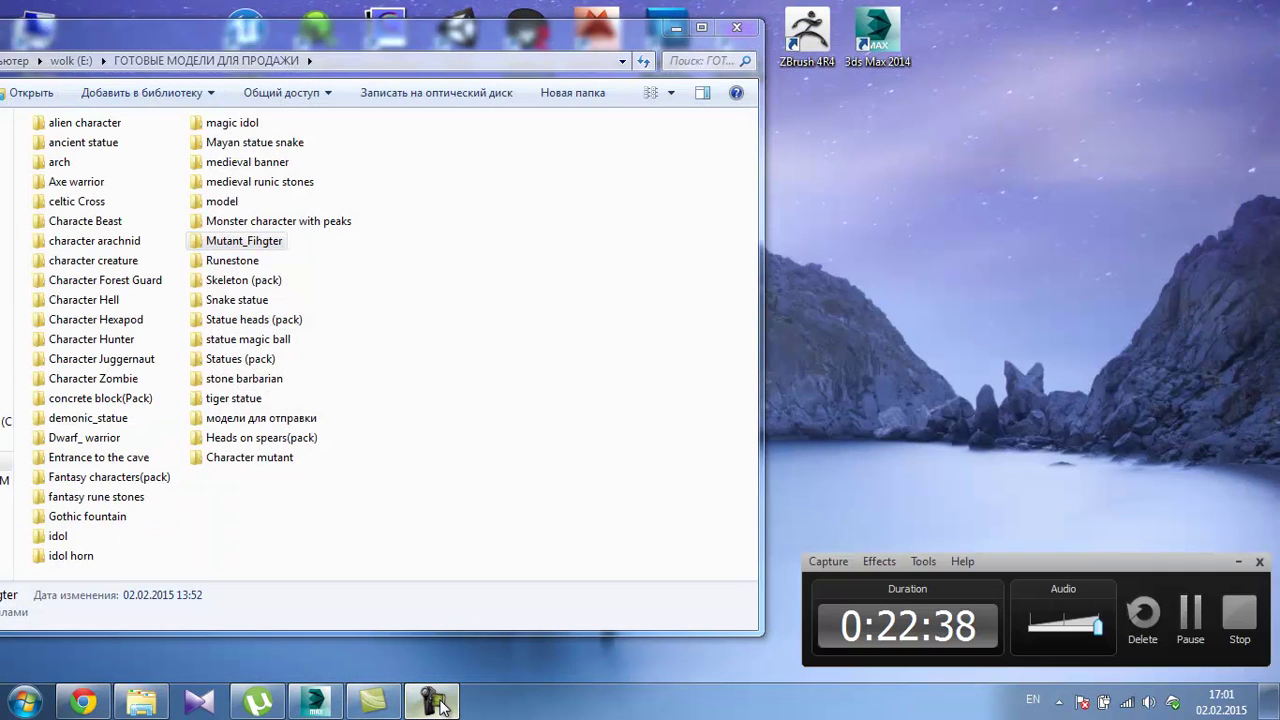
Switch to 3ds Max, play the mutant's walk cycle while viewing it from the front and at an angle, and stop playback.
click(312, 704)
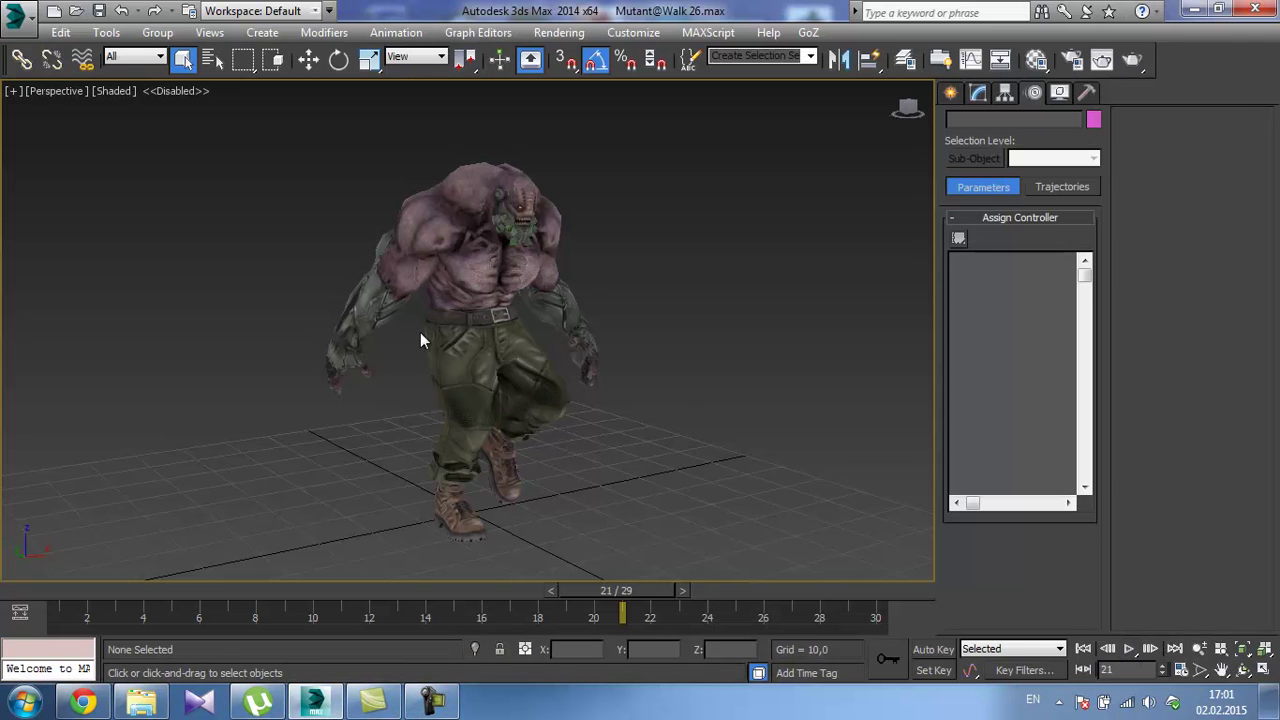
click(1129, 648)
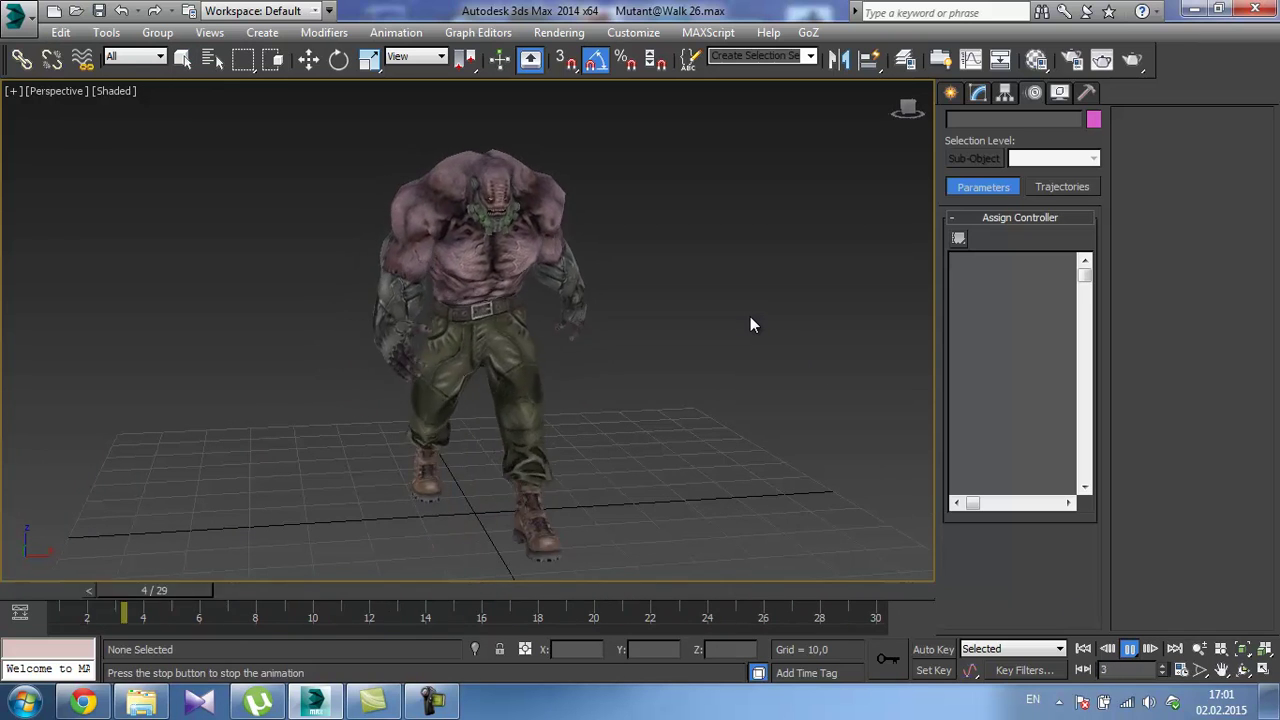
click(908, 112)
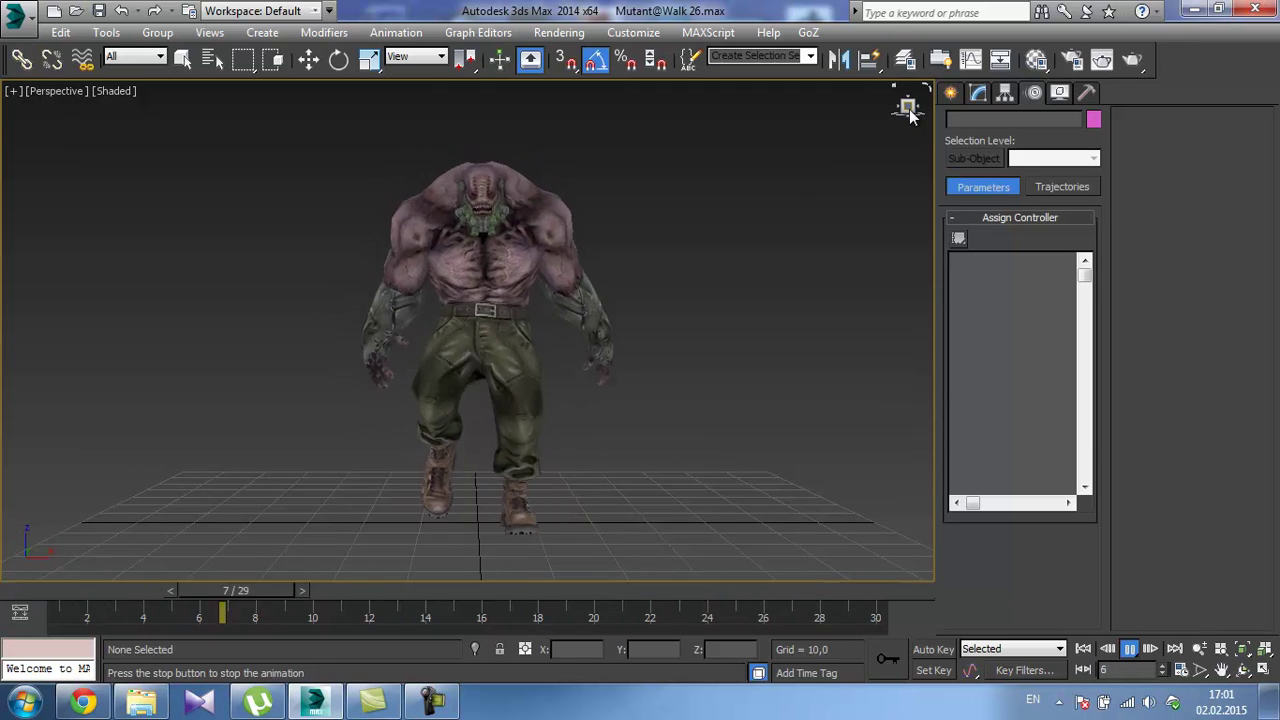
drag(909, 108, 24, 122)
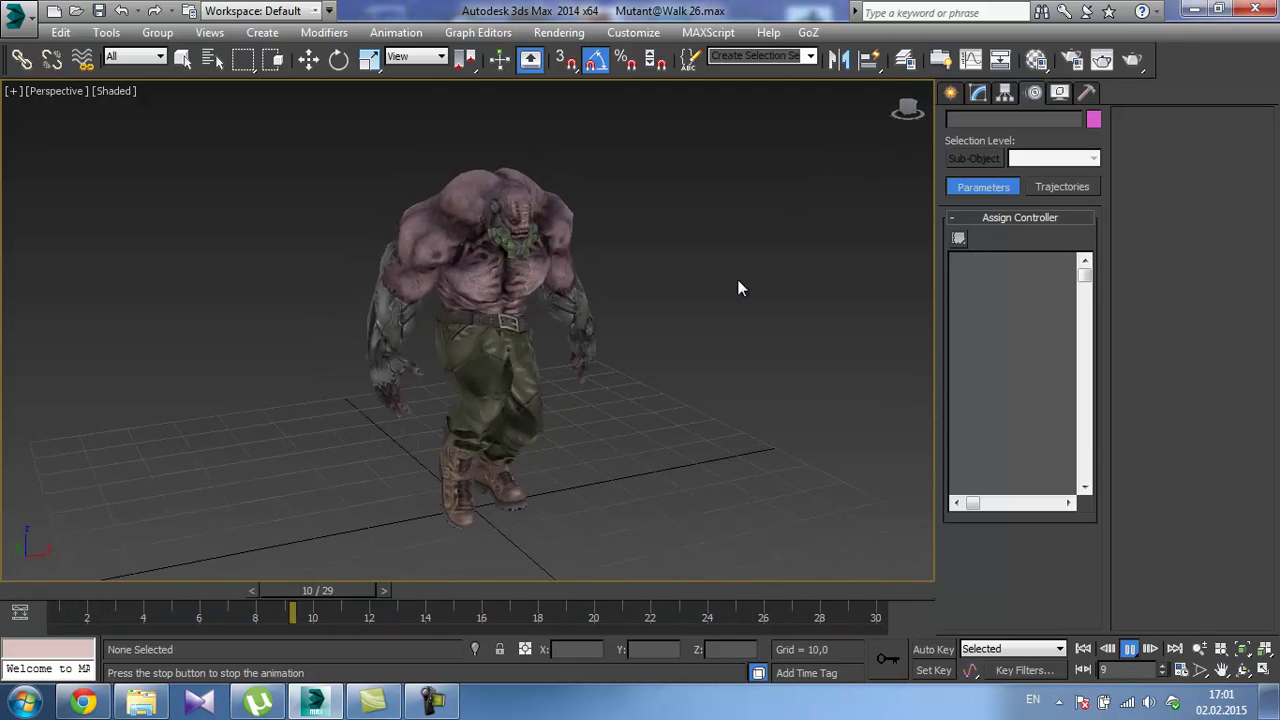
click(1130, 649)
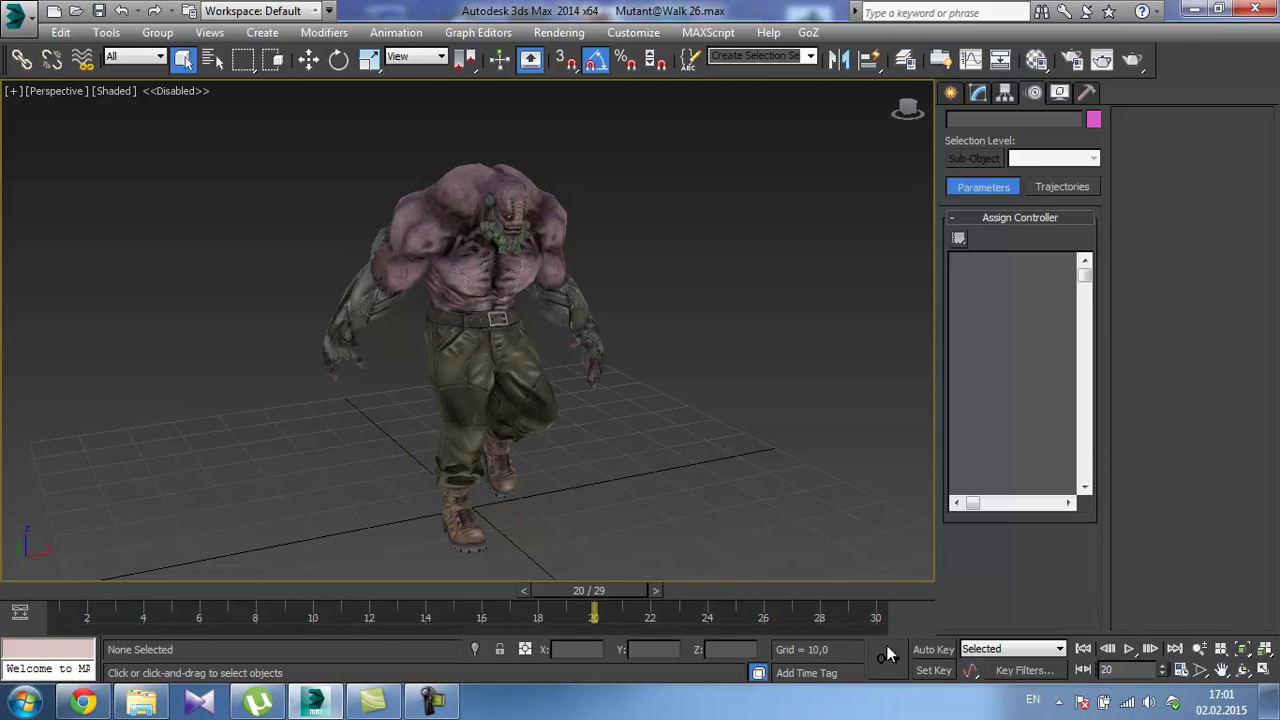
click(432, 700)
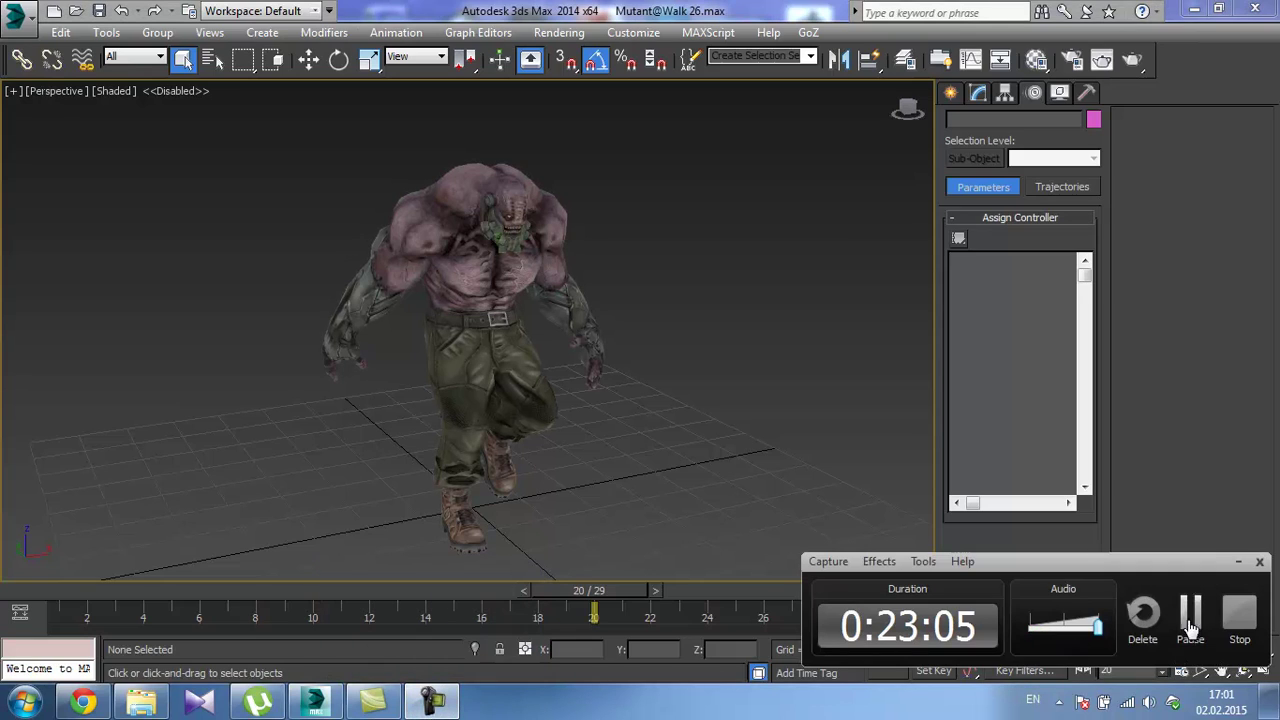